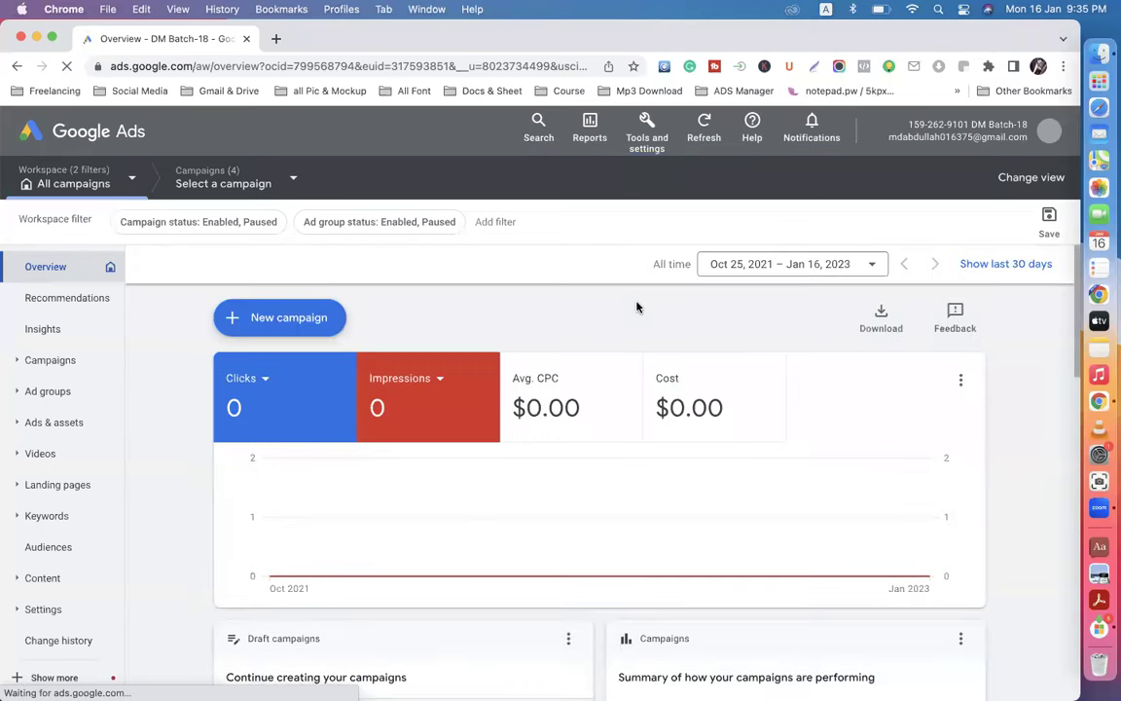
# Step: Examine the draft campaigns and campaign performance summaries on the account overview
pyautogui.scroll(-10, 638, 308)
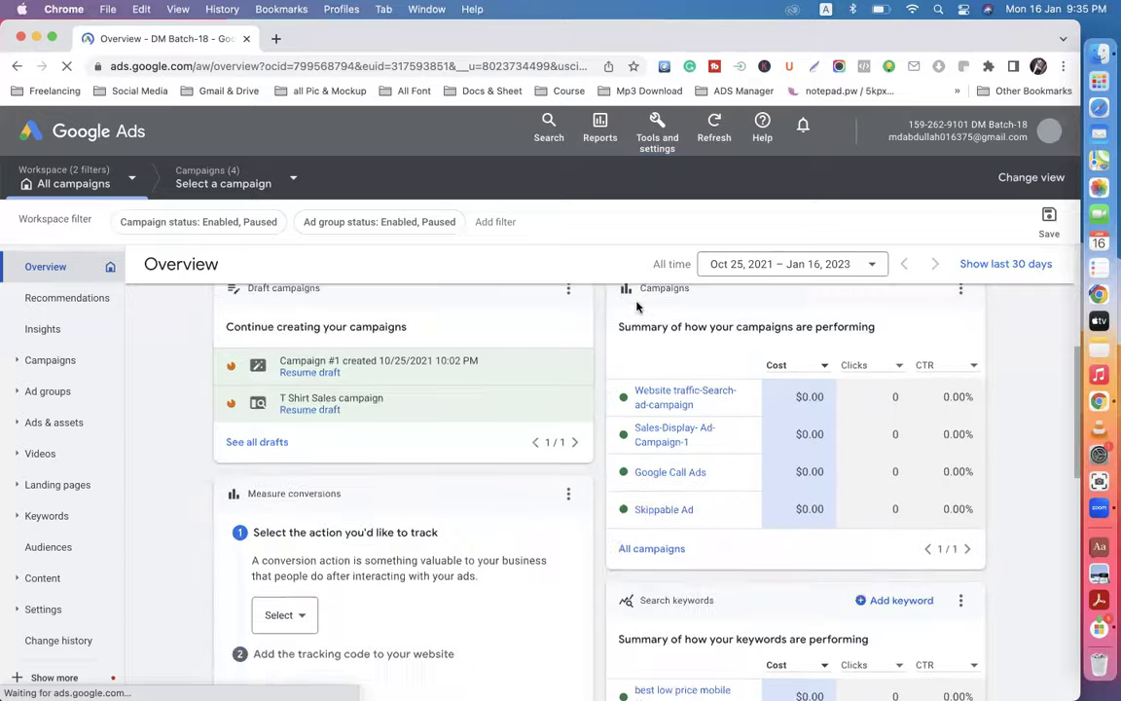
pyautogui.scroll(5, 638, 308)
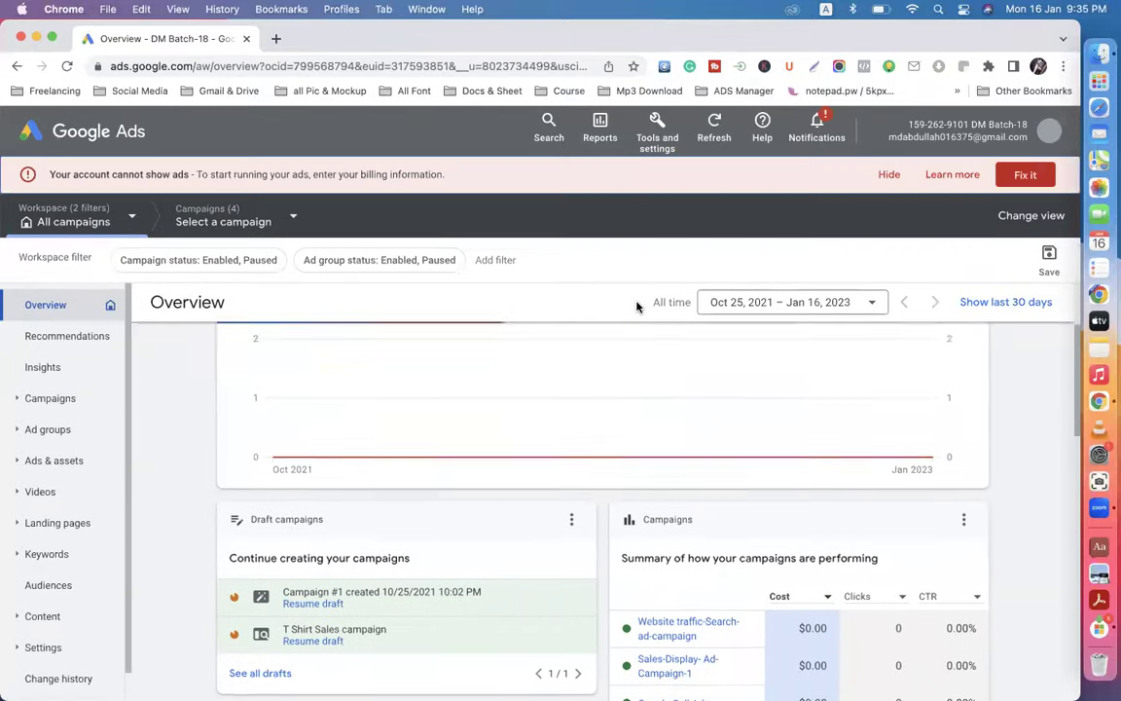
pyautogui.scroll(-2, 638, 308)
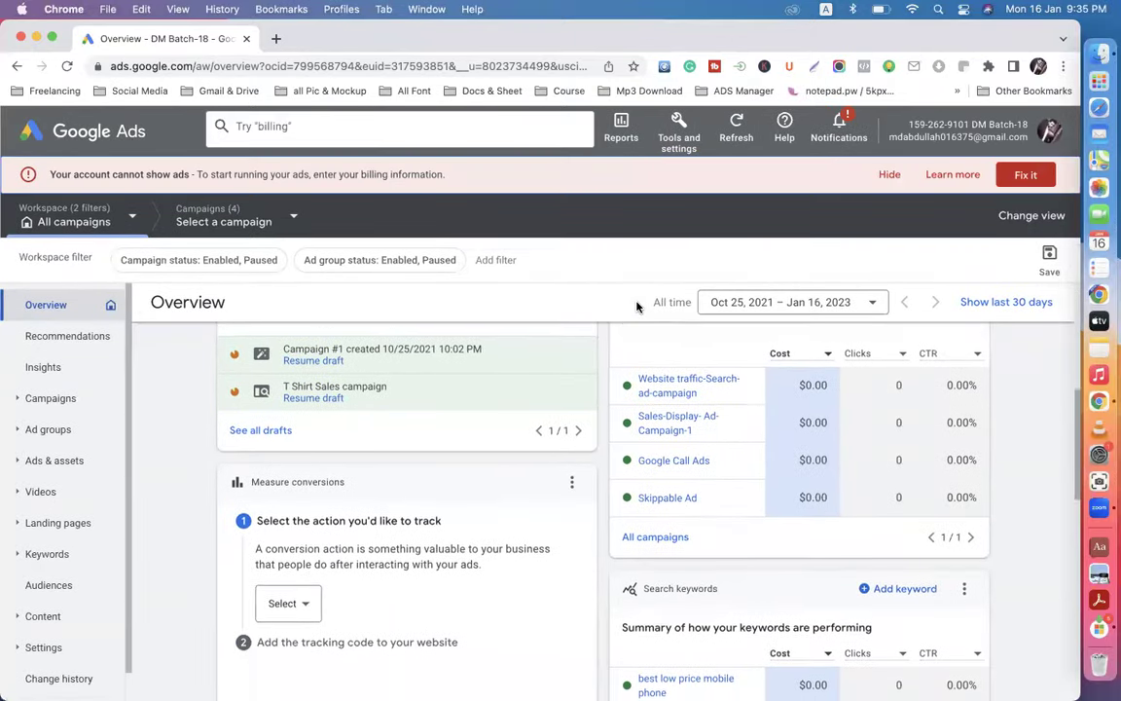
pyautogui.moveTo(303, 393)
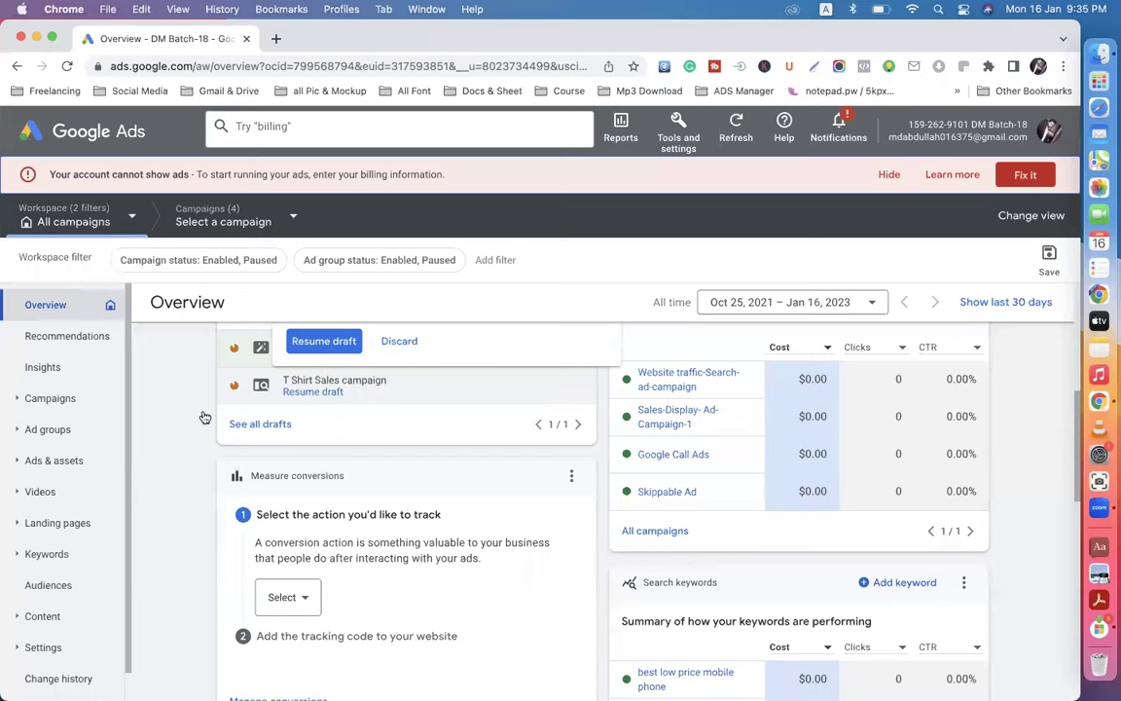
# Step: View the Sales-Display- Ad- Campaign-1 campaign from the campaigns list and return to the account overview
pyautogui.click(56, 398)
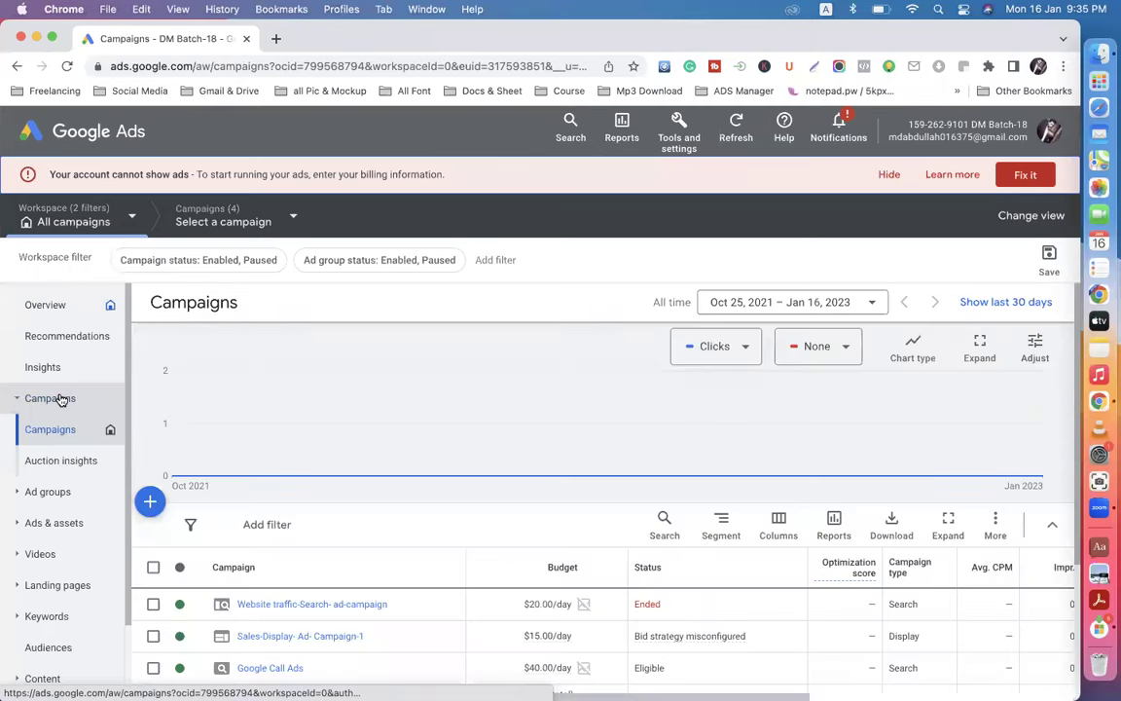
pyautogui.scroll(-3, 272, 519)
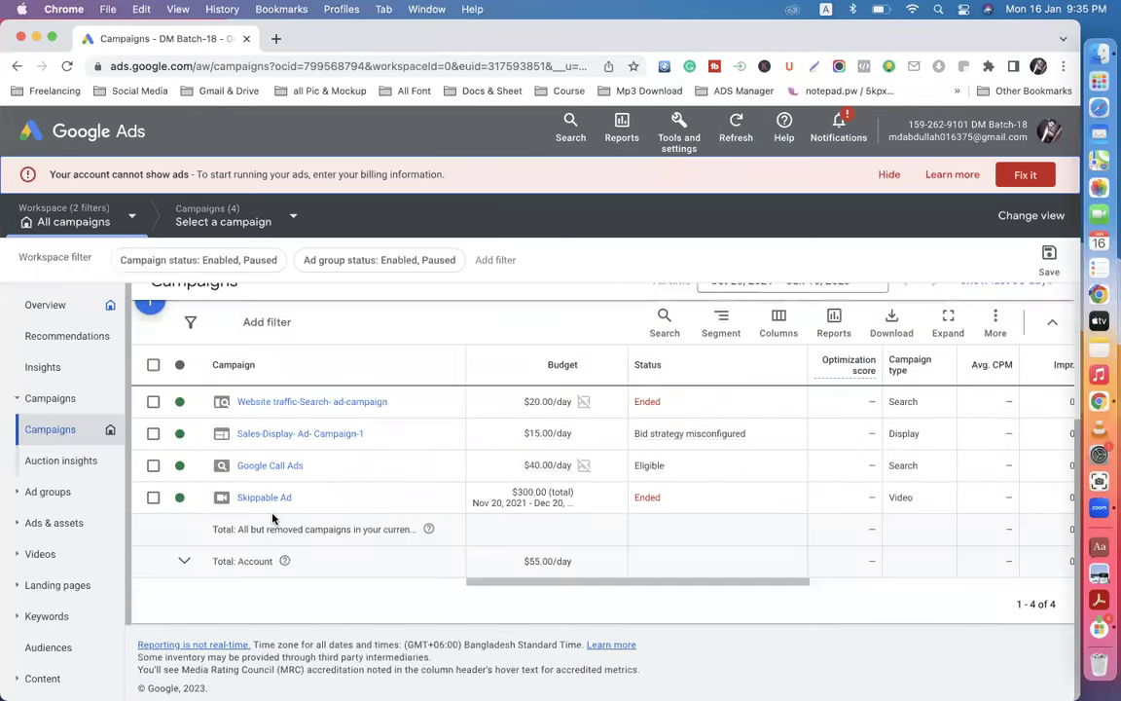
pyautogui.click(288, 435)
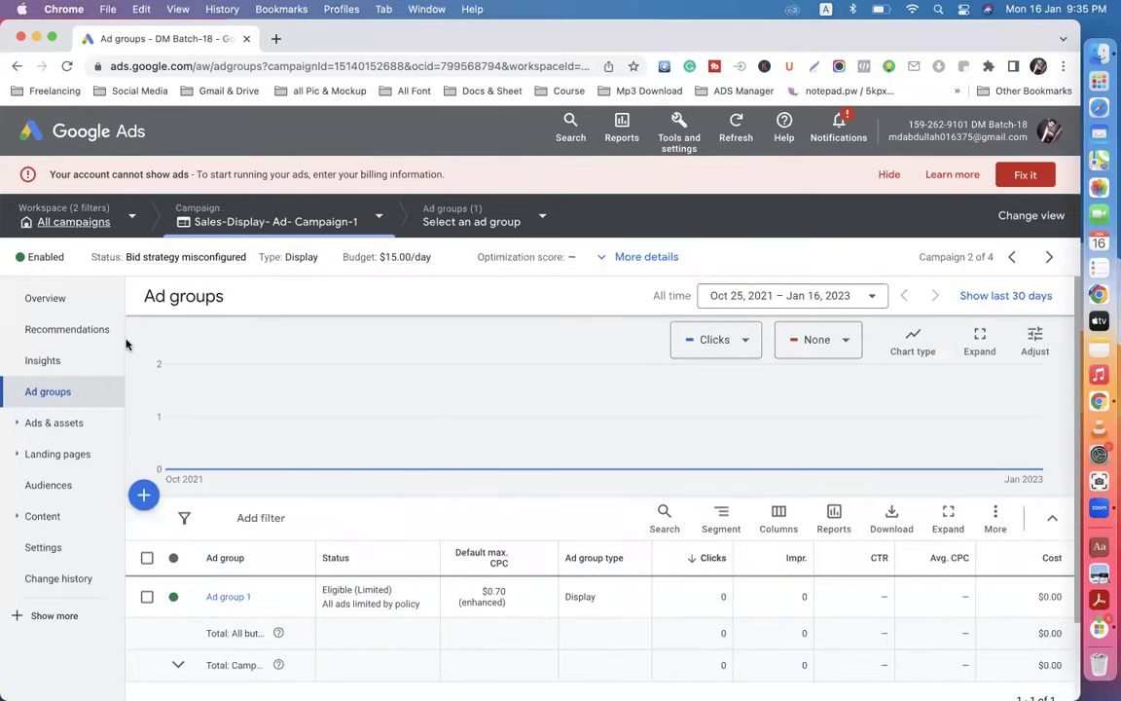
pyautogui.click(95, 139)
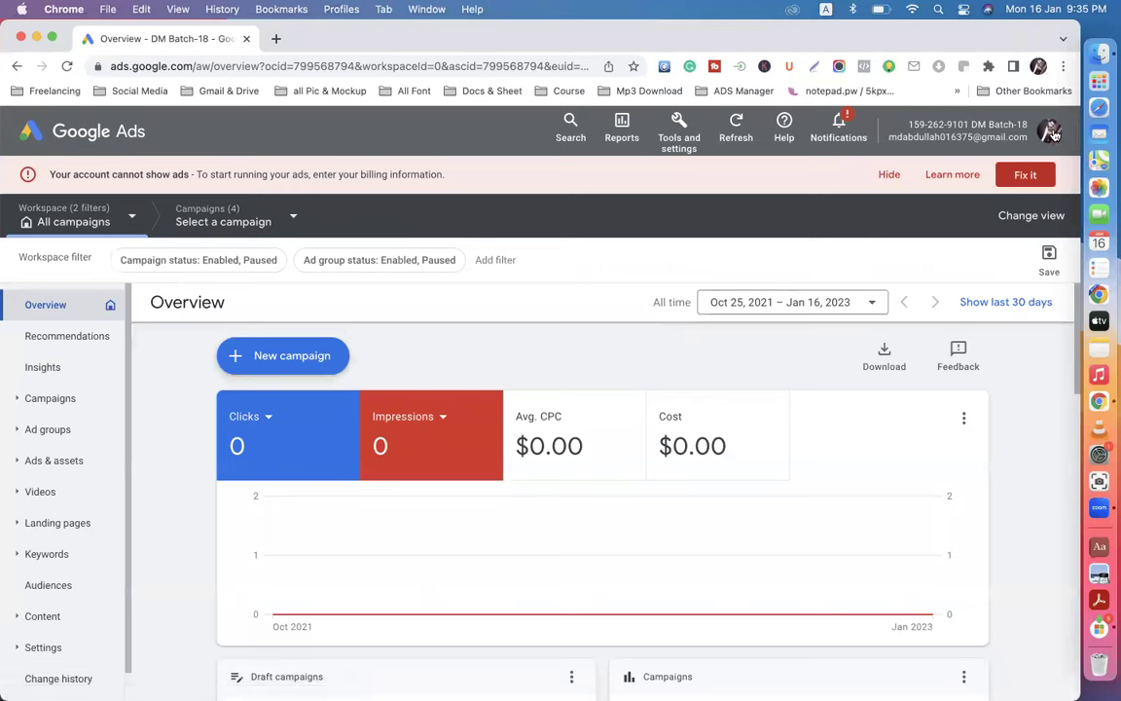
# Step: Look through the list of available Google Ads accounts and close it without switching
pyautogui.click(949, 124)
pyautogui.scroll(-10, 942, 476)
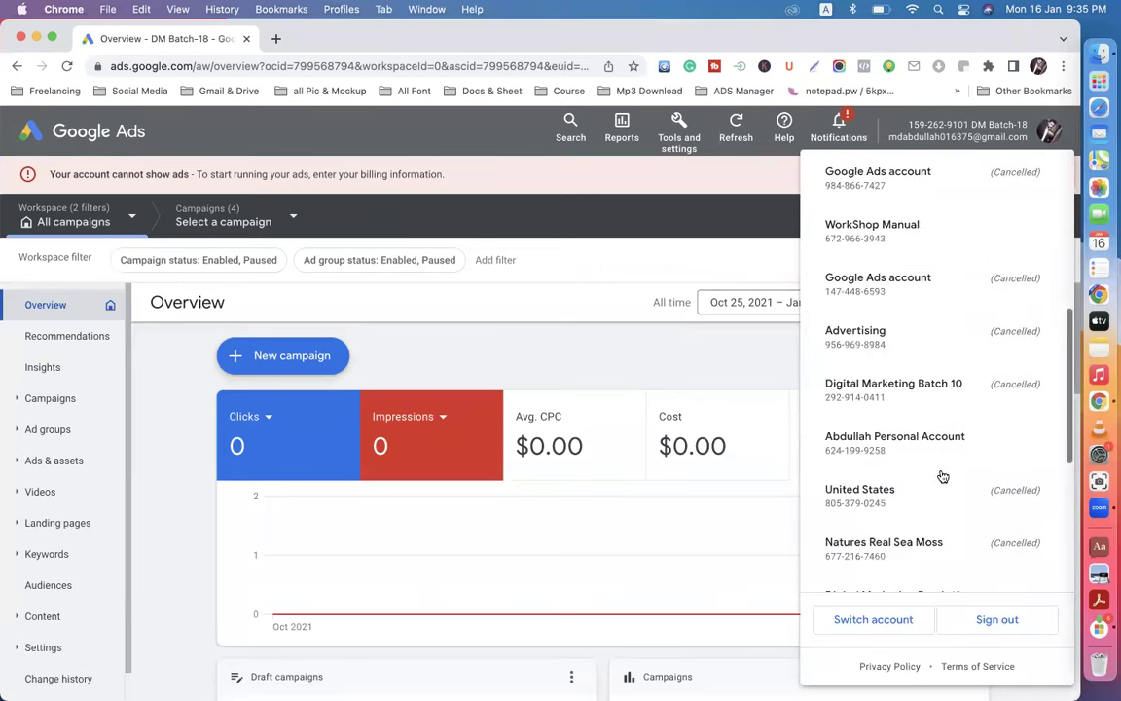
pyautogui.scroll(-3, 942, 476)
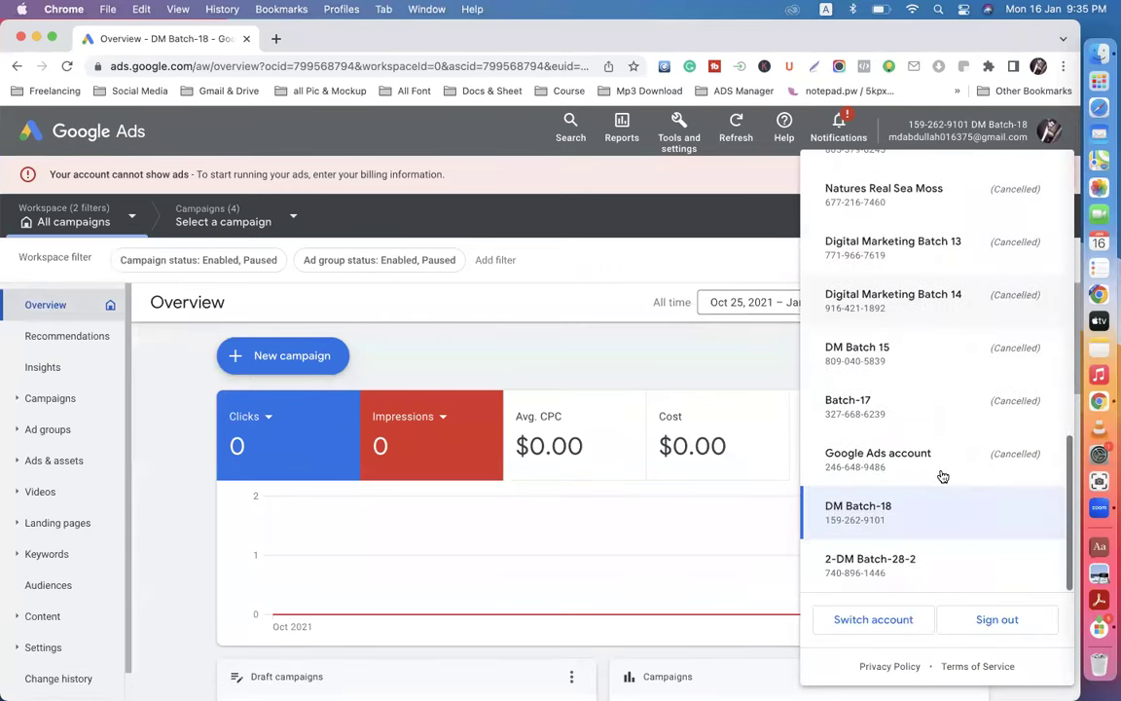
pyautogui.scroll(2, 942, 476)
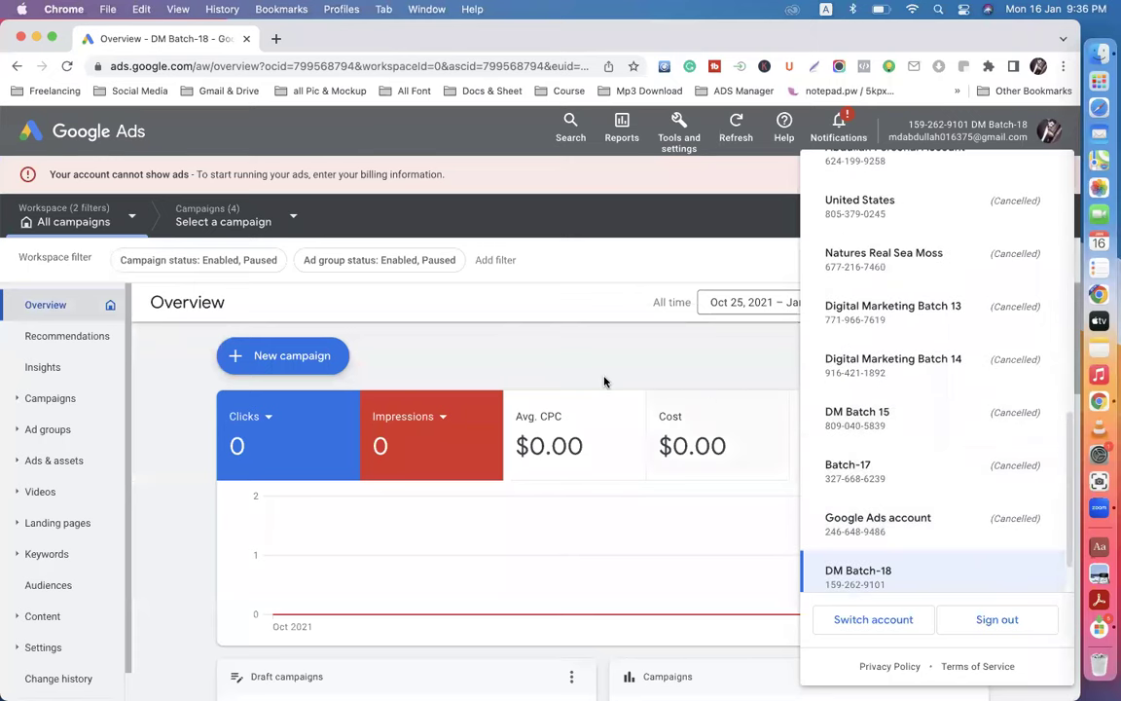
pyautogui.click(152, 396)
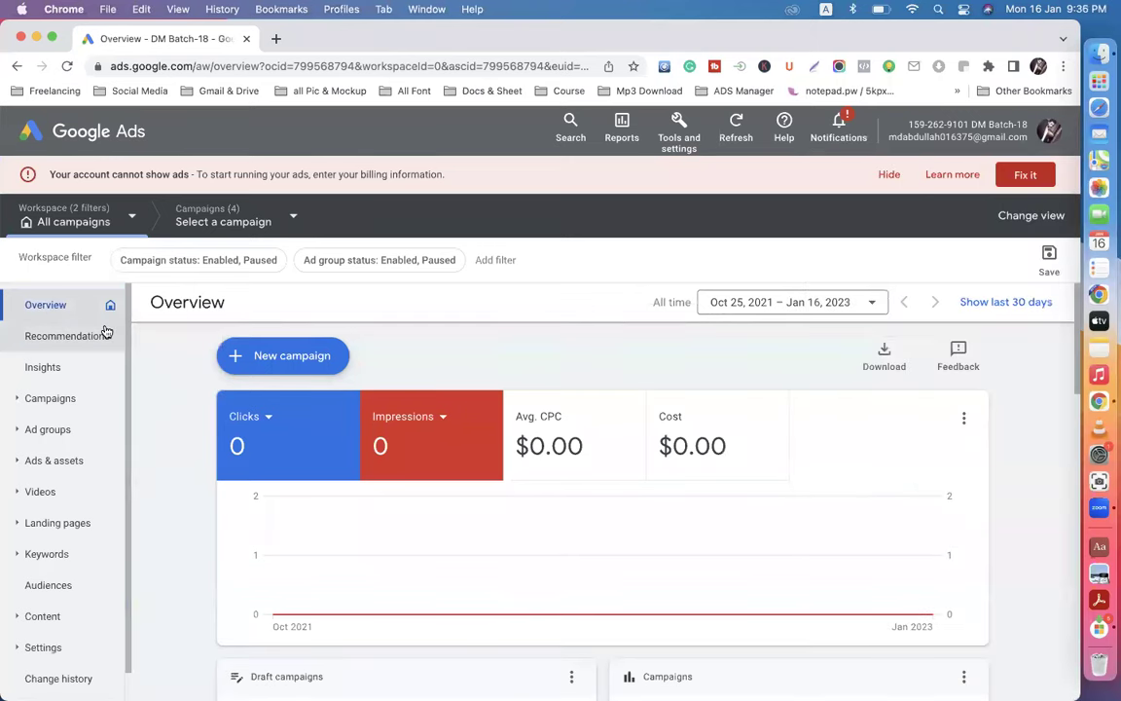
# Step: Start a new campaign with the Website traffic objective and the Search campaign type
pyautogui.click(285, 359)
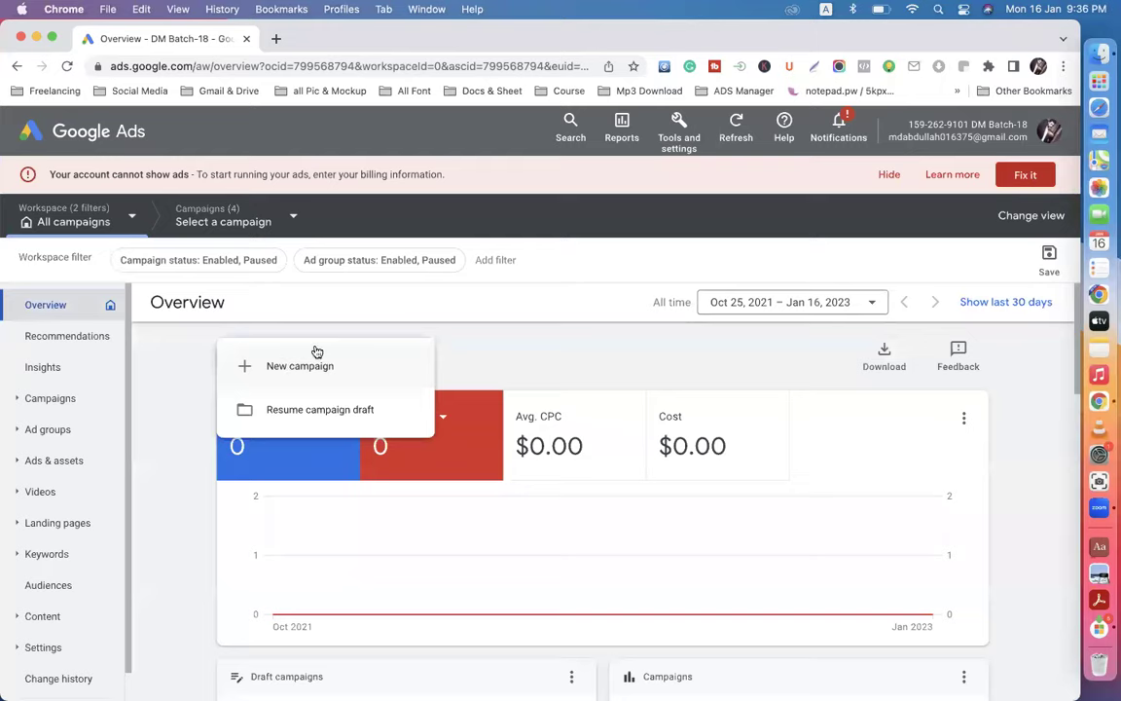
pyautogui.click(315, 366)
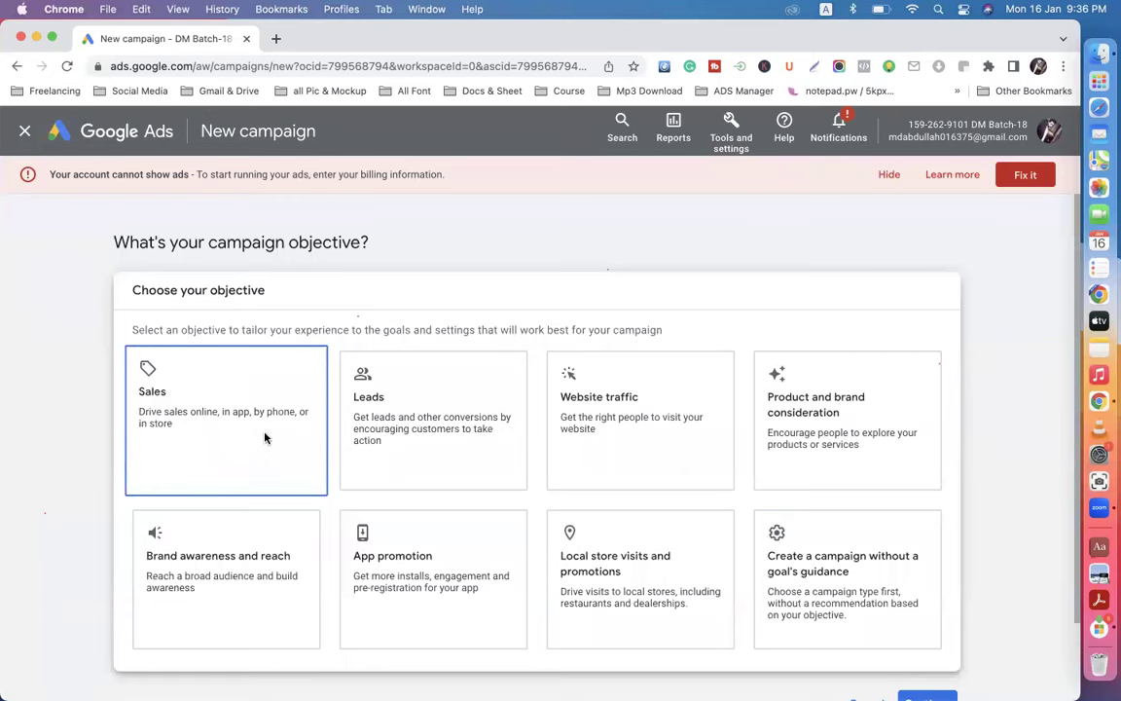
pyautogui.click(611, 425)
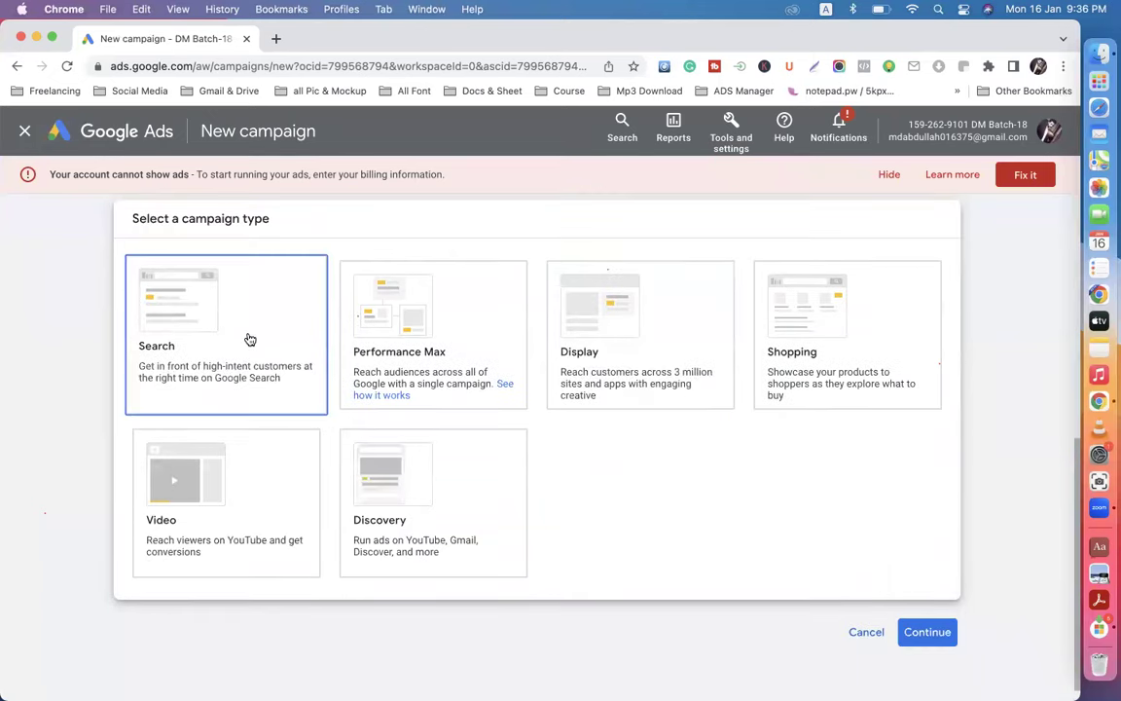
pyautogui.click(245, 337)
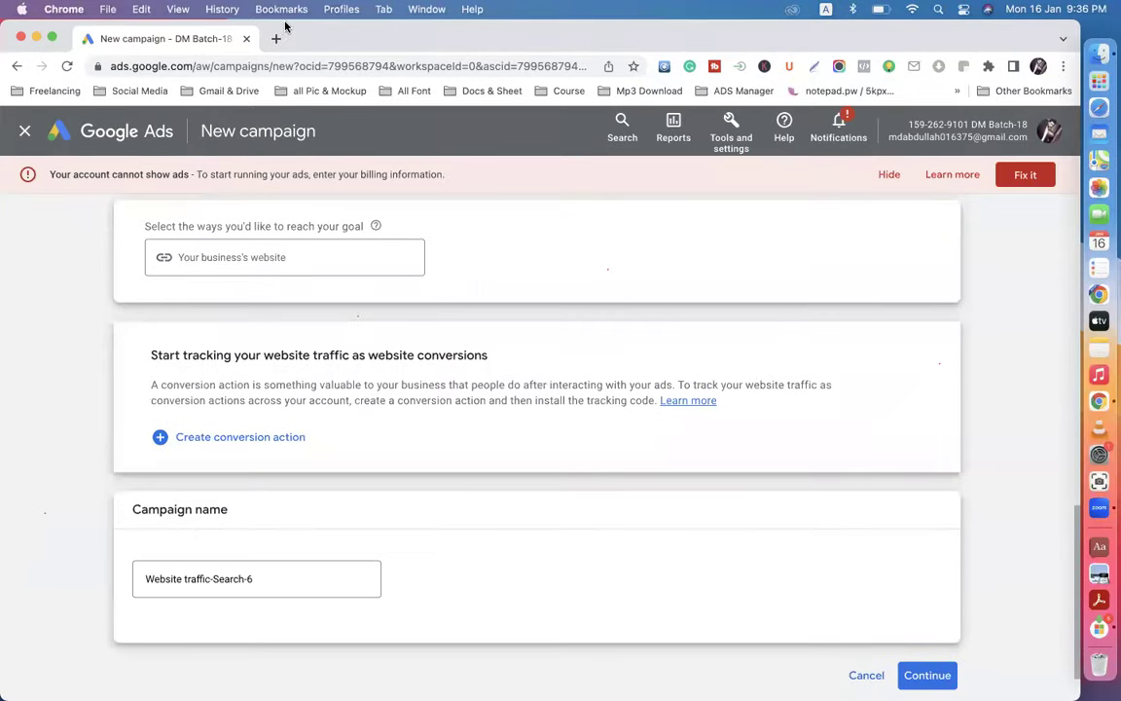
# Step: Open ayatonlineshopbd.com in a new browser tab and copy its address
pyautogui.click(275, 39)
pyautogui.write('ay')
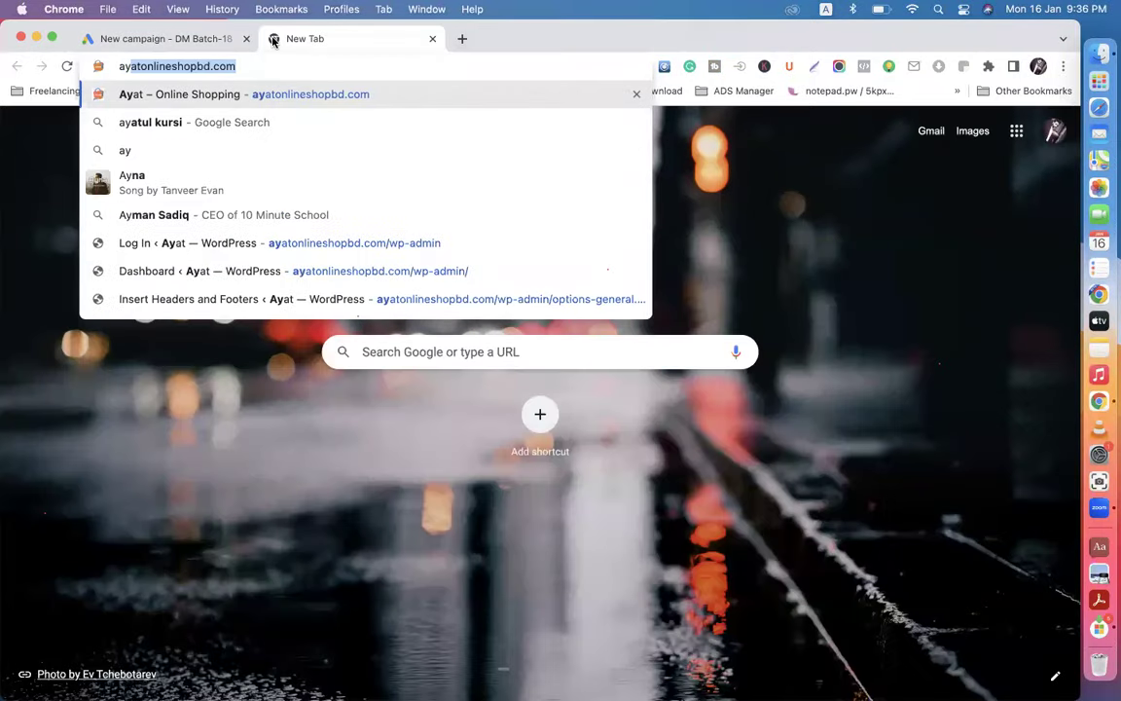
pyautogui.press('Return')
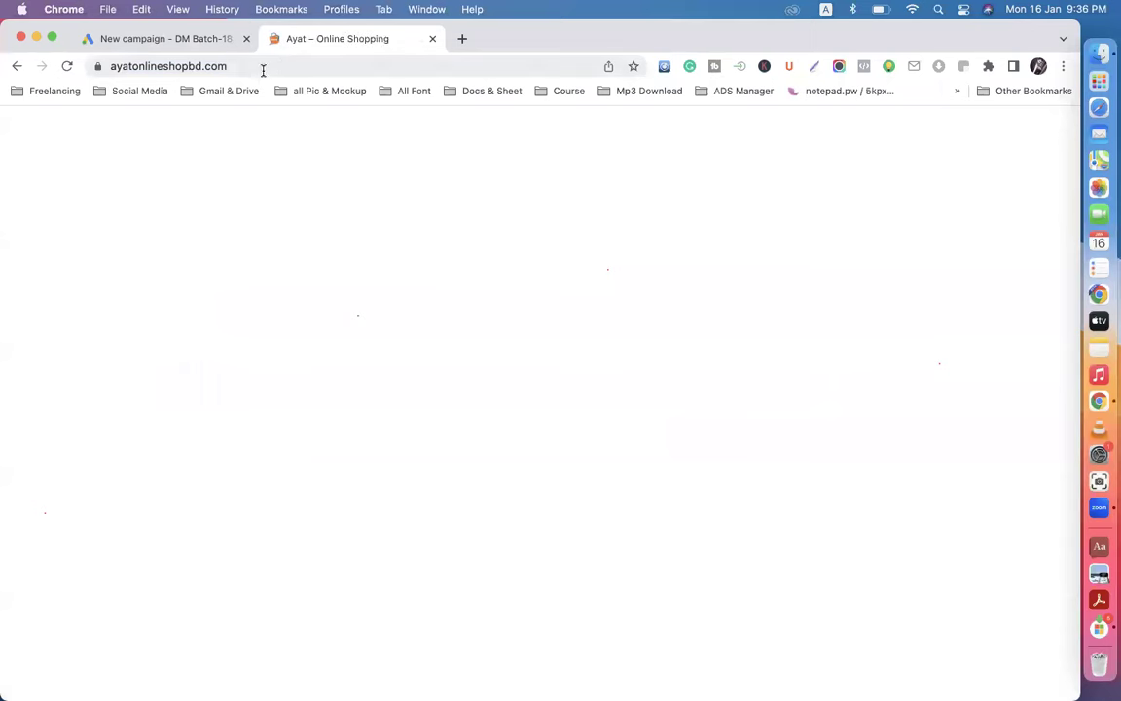
pyautogui.click(262, 68)
pyautogui.press('super+c')
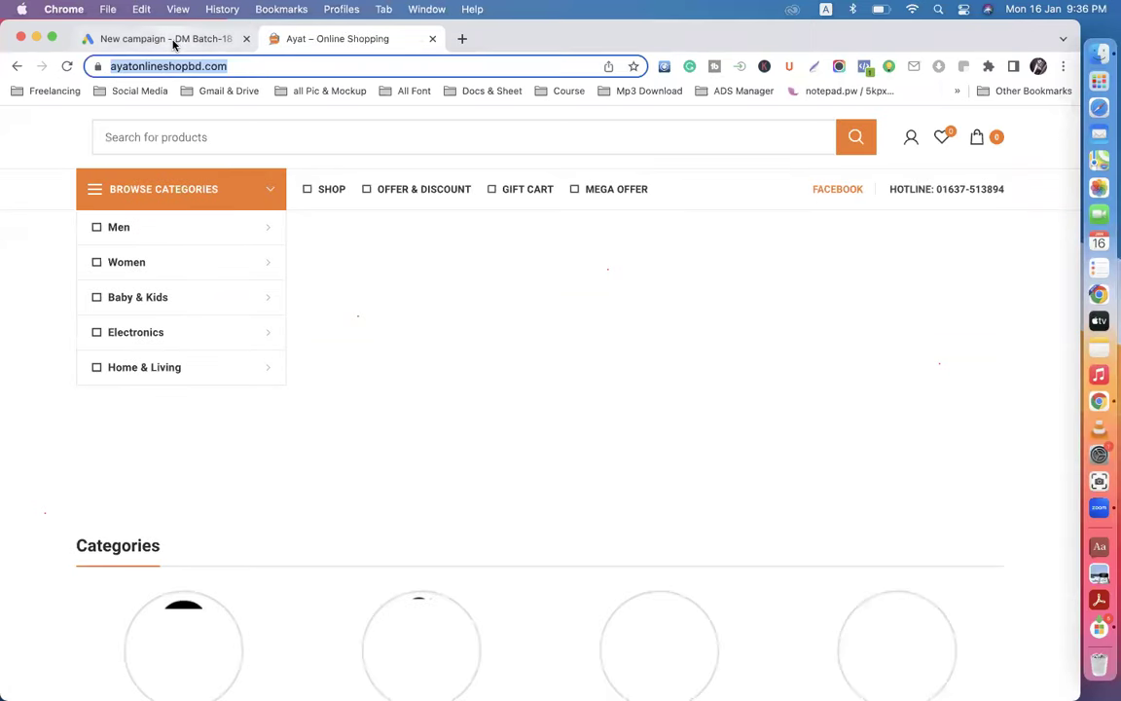
pyautogui.click(166, 39)
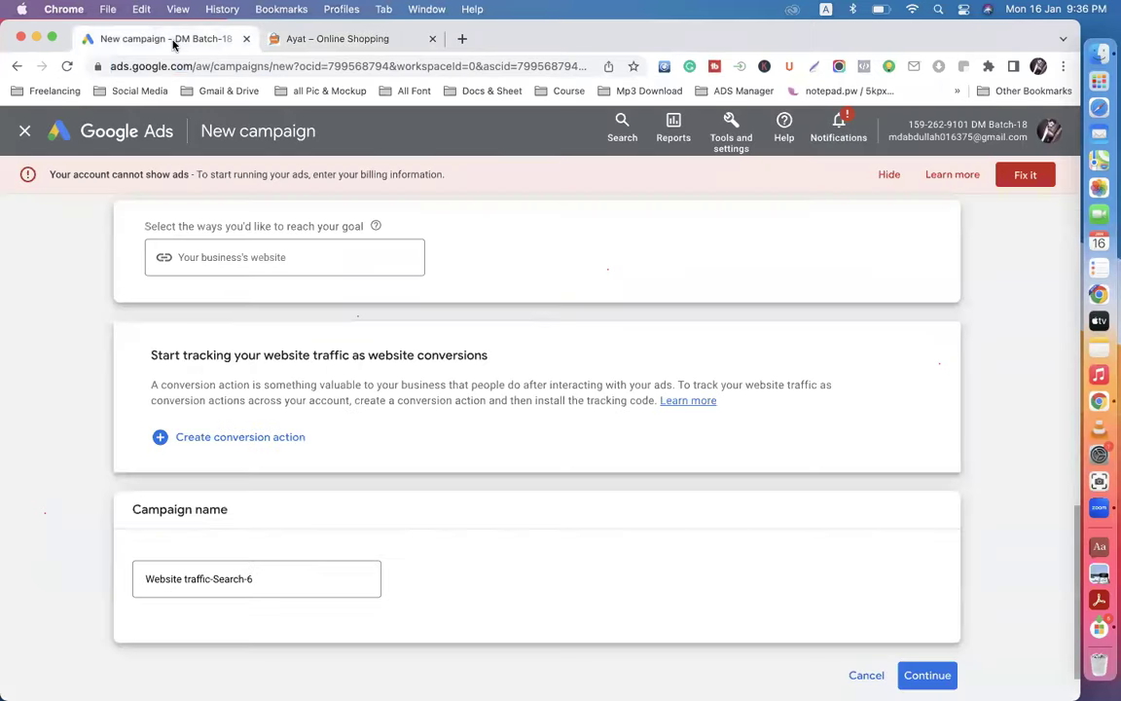
pyautogui.click(228, 260)
pyautogui.press('super+v')
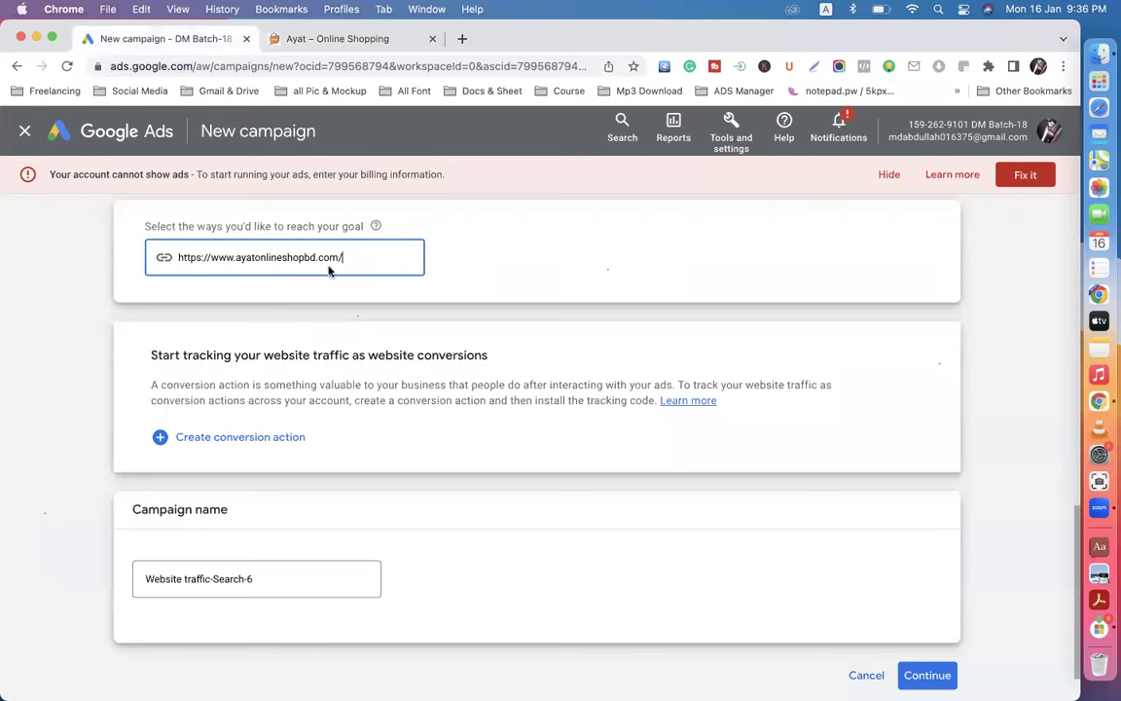
# Step: Accept the campaign name Website traffic-Search-6 and start a new campaign instead of finishing the saved draft
pyautogui.scroll(-1, 365, 299)
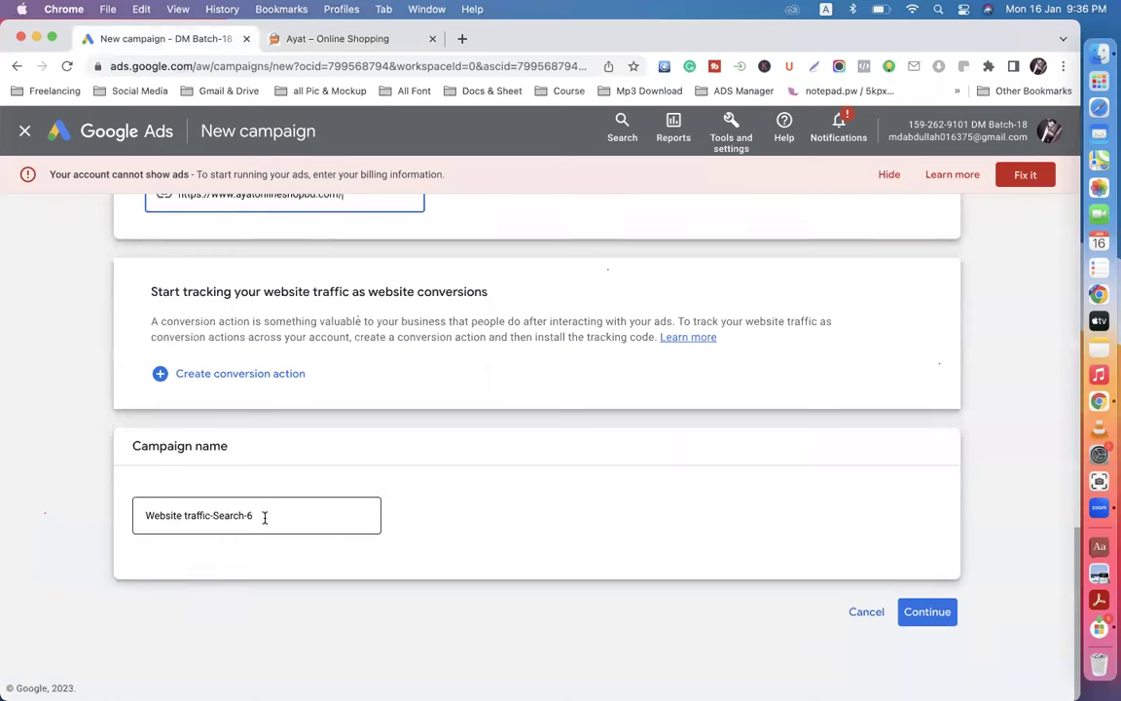
pyautogui.click(258, 515)
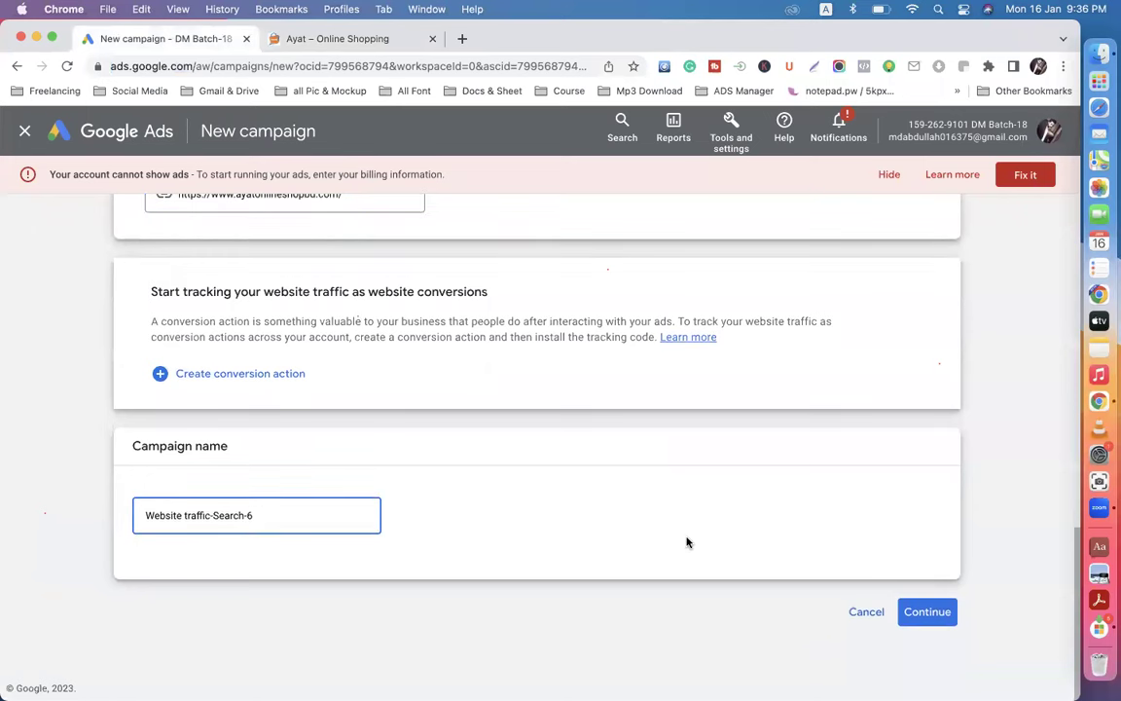
pyautogui.click(930, 611)
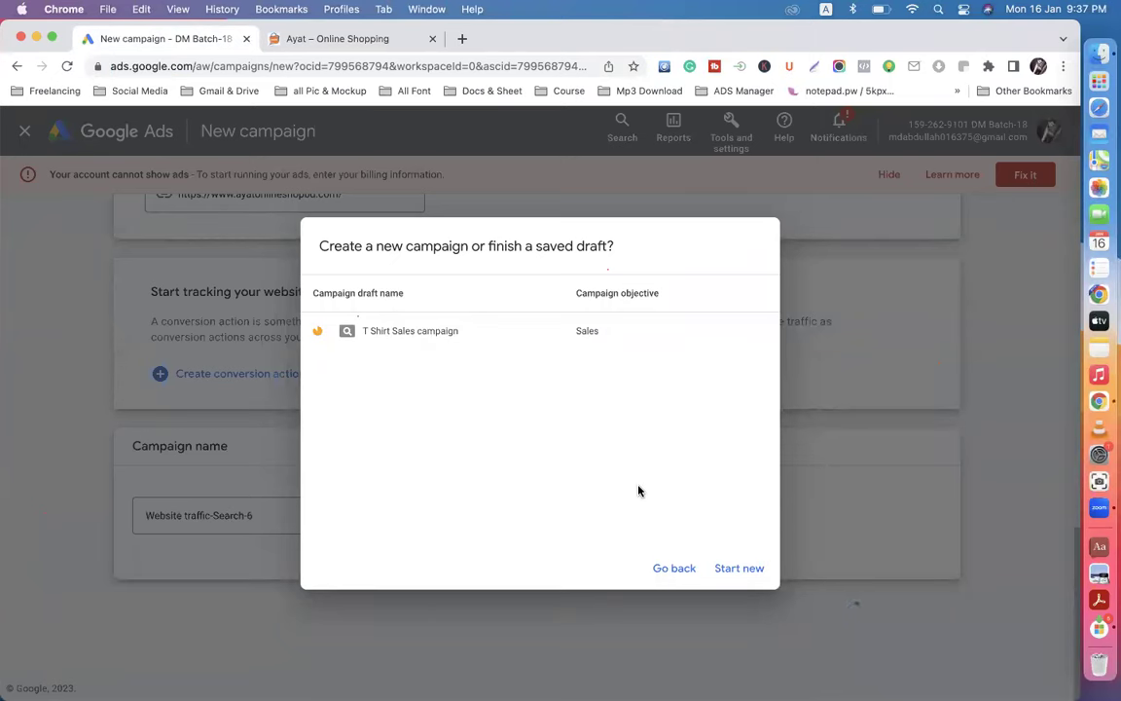
pyautogui.click(750, 573)
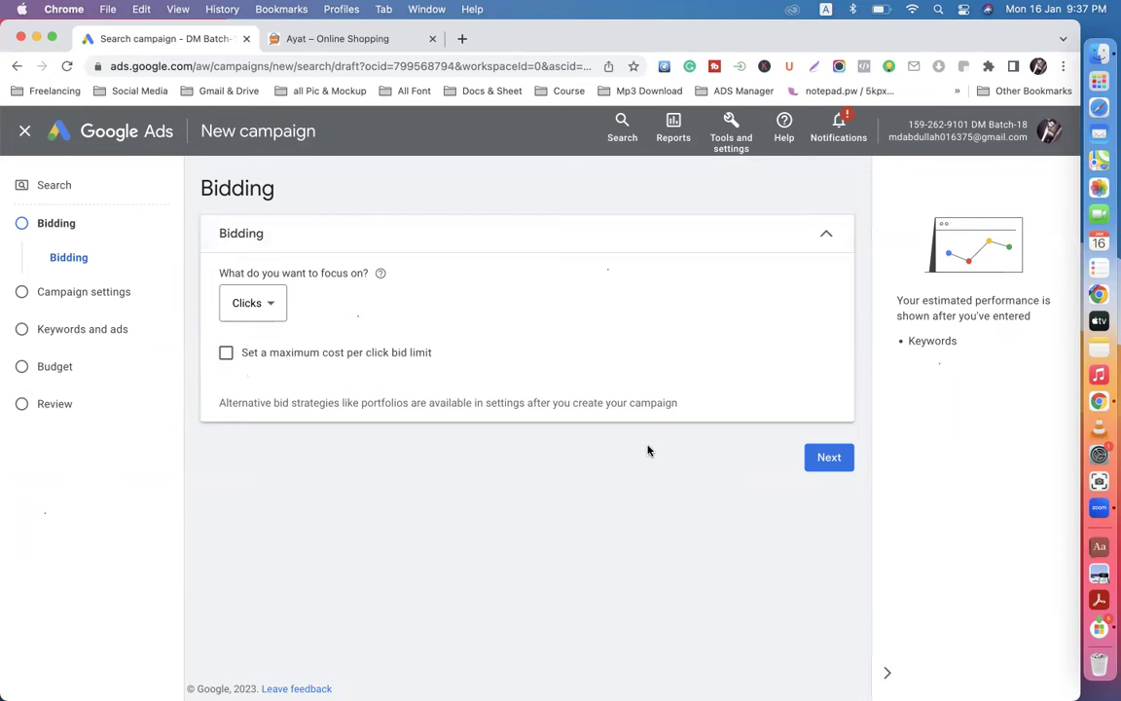
# Step: Accept Clicks as the bidding focus and review the network, location, language and audience segment settings
pyautogui.click(827, 457)
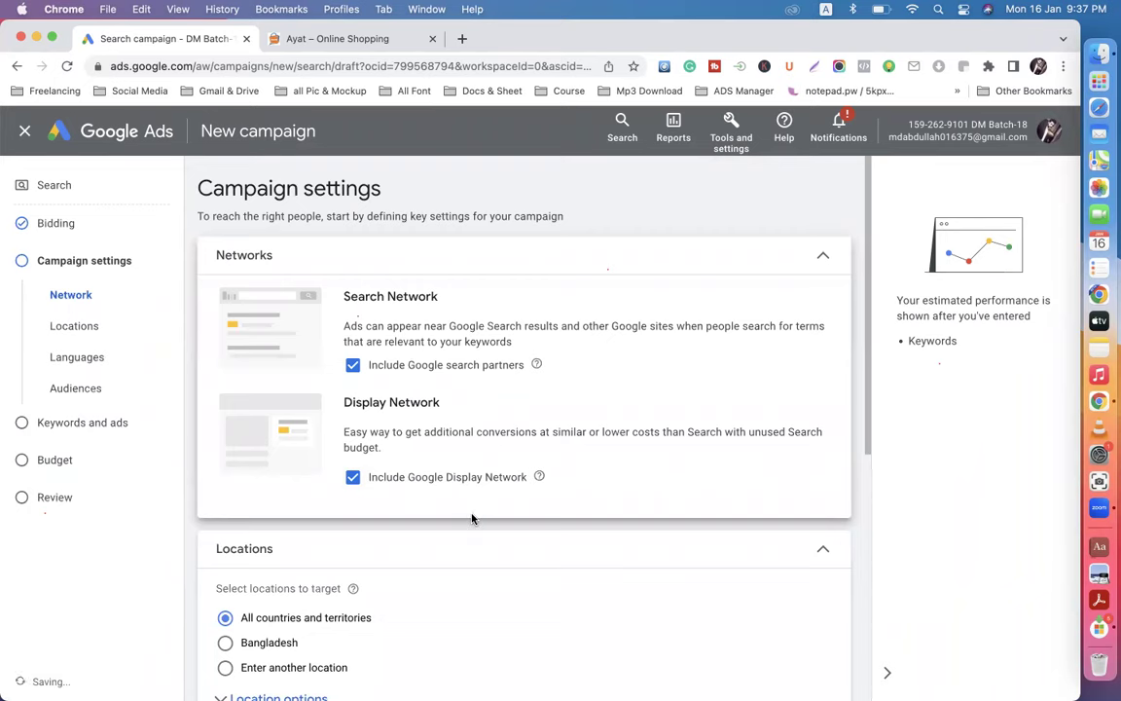
pyautogui.scroll(-5, 470, 506)
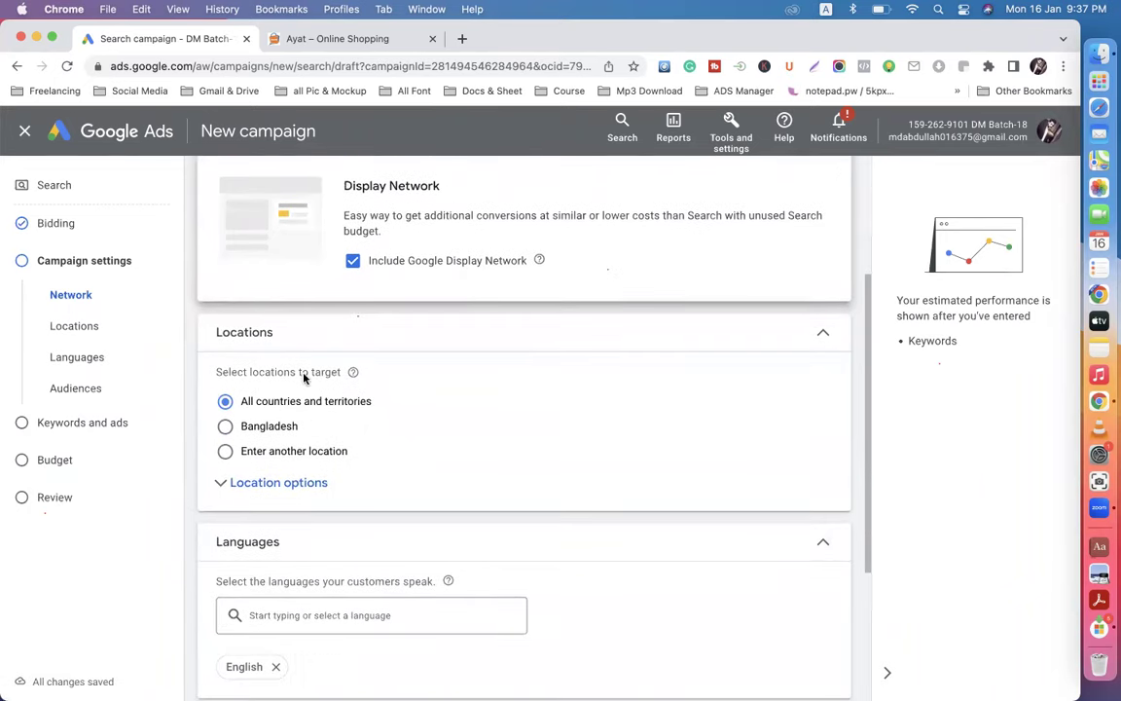
pyautogui.scroll(-5, 452, 533)
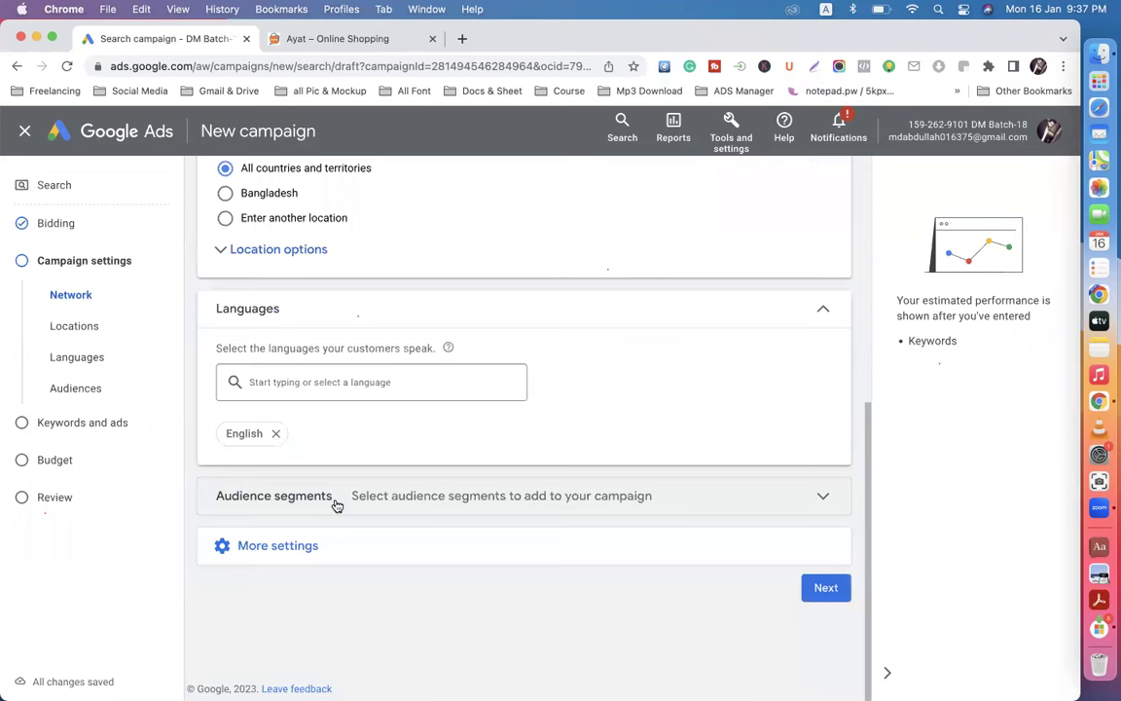
pyautogui.click(825, 508)
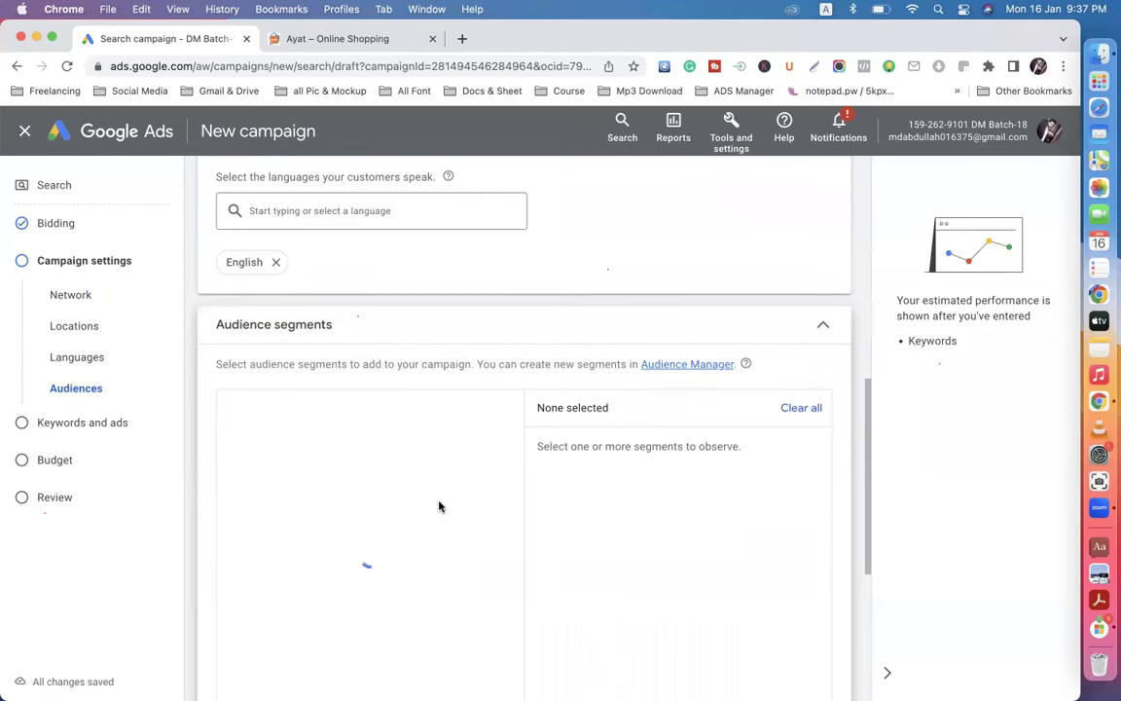
pyautogui.click(823, 327)
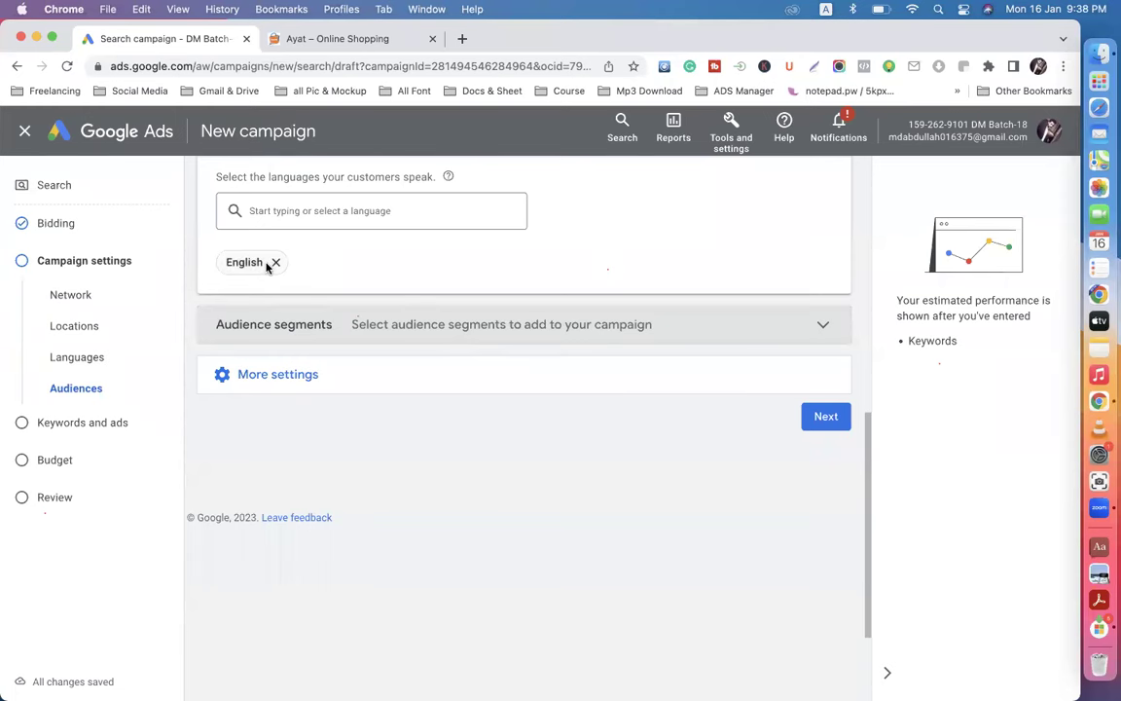
# Step: Expand the additional campaign settings and review the ad rotation options
pyautogui.click(247, 377)
pyautogui.scroll(-2, 249, 380)
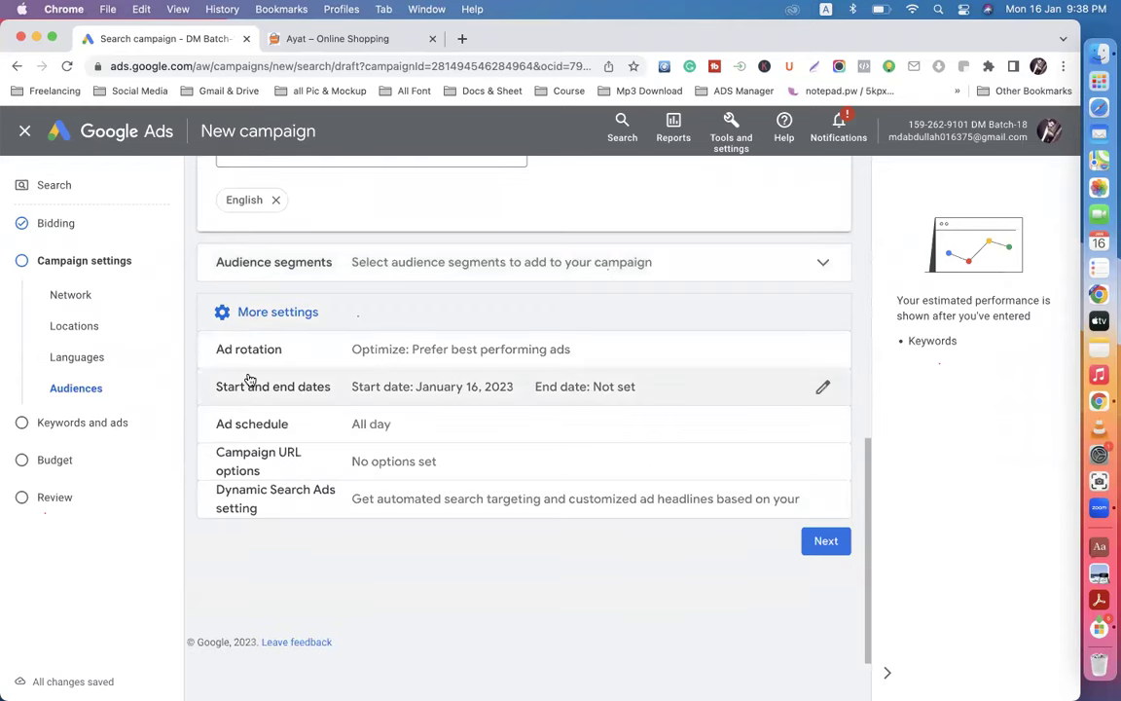
pyautogui.click(297, 354)
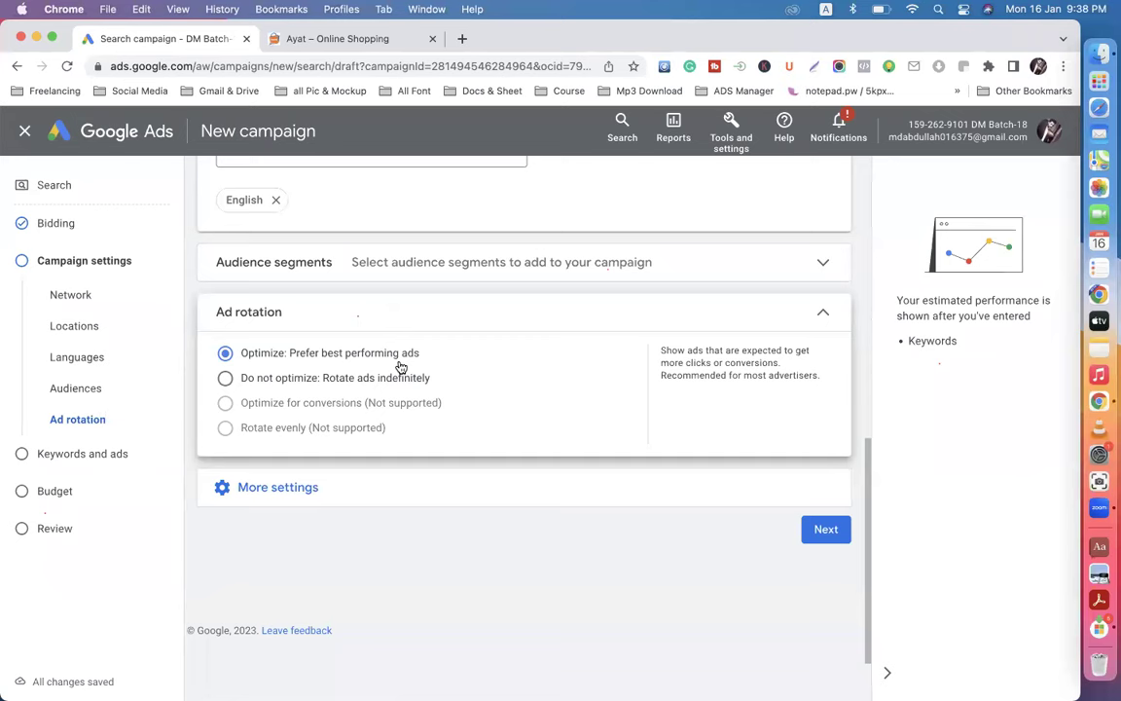
# Step: Set the campaign's start date to Jan 16, 2023 and its end date to Jan 31, 2023
pyautogui.click(277, 499)
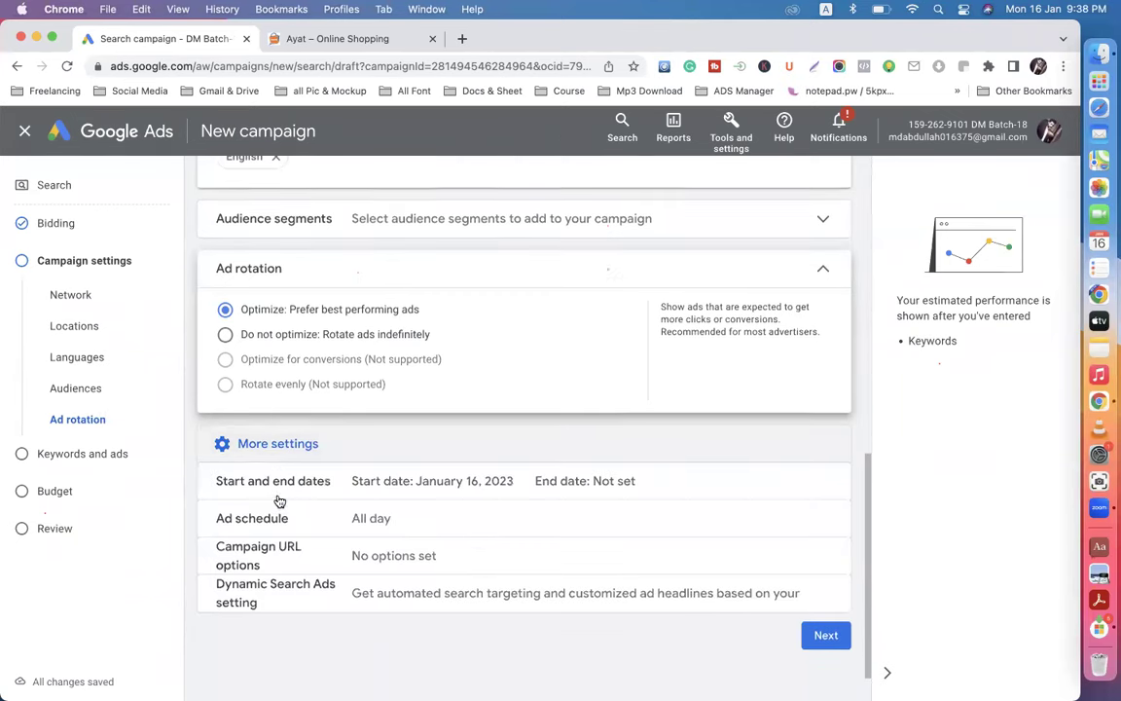
pyautogui.click(289, 468)
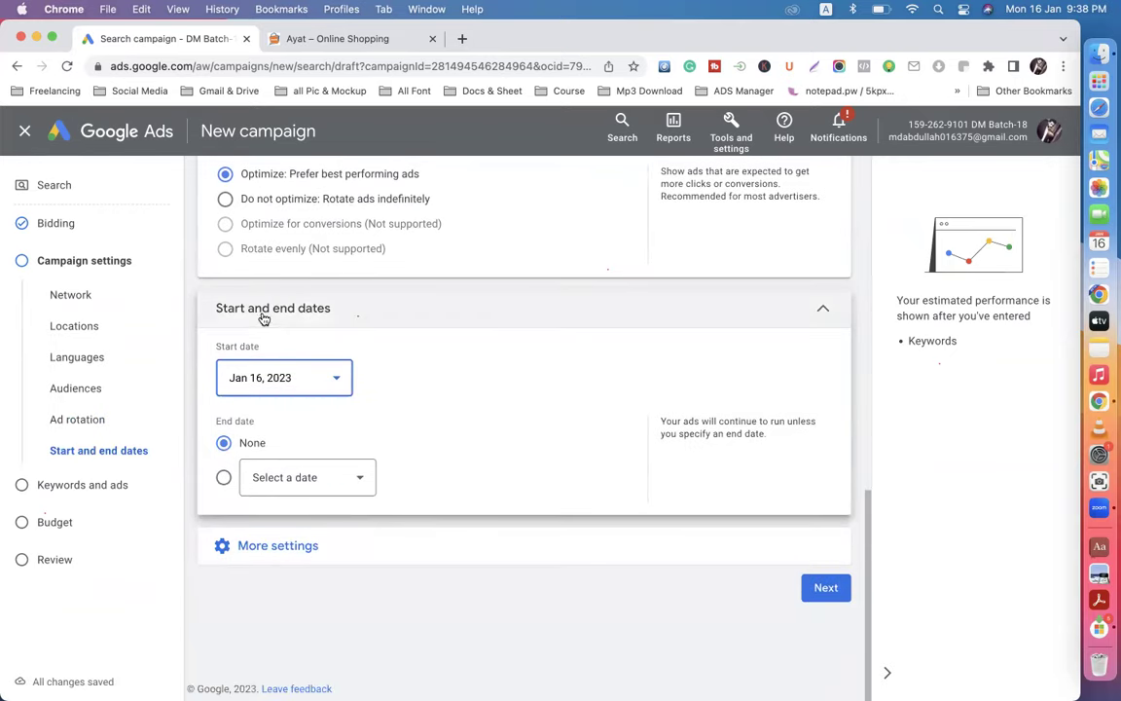
pyautogui.click(336, 379)
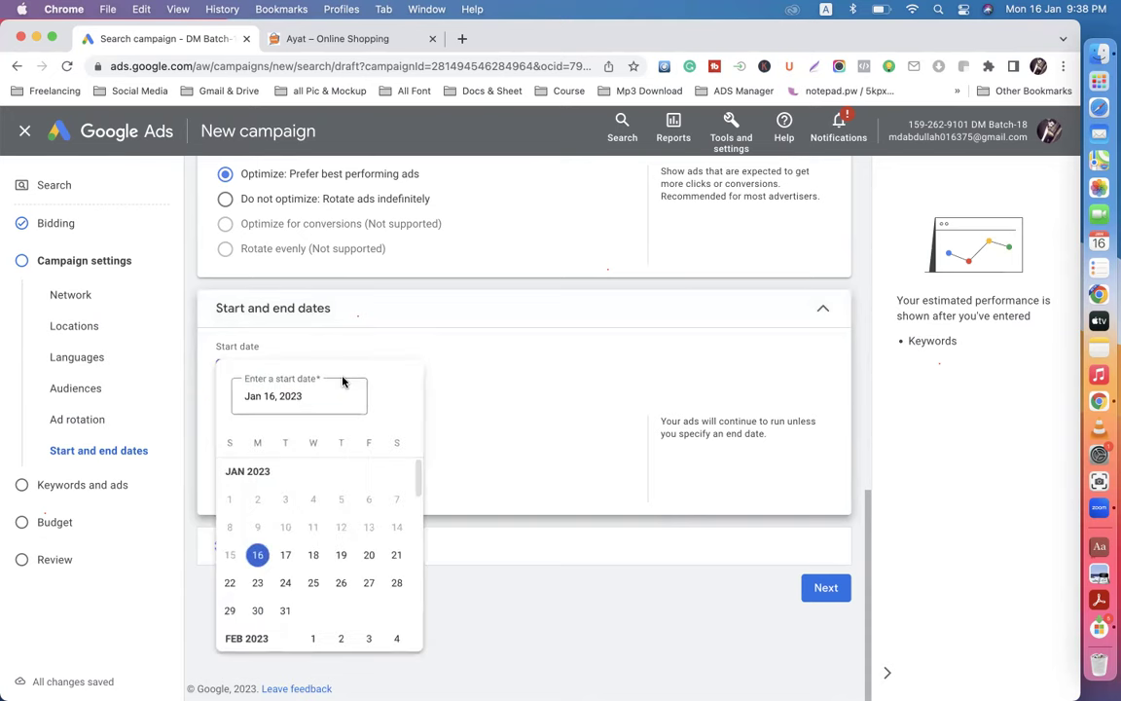
pyautogui.click(258, 557)
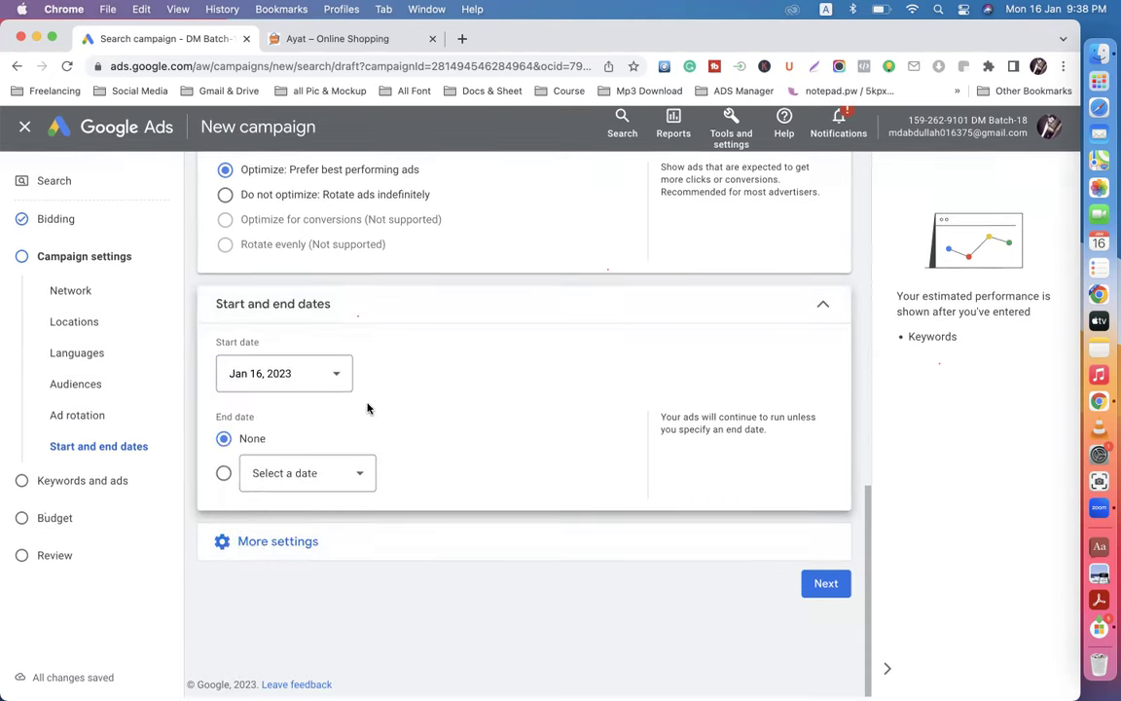
pyautogui.click(225, 479)
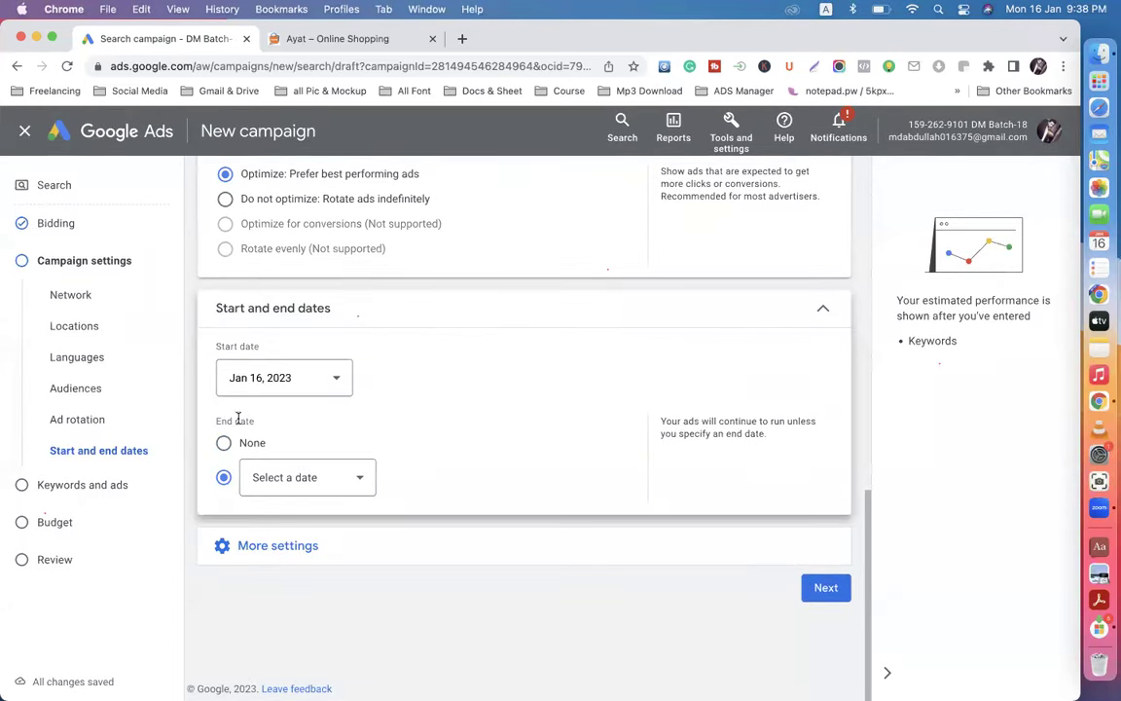
pyautogui.click(354, 486)
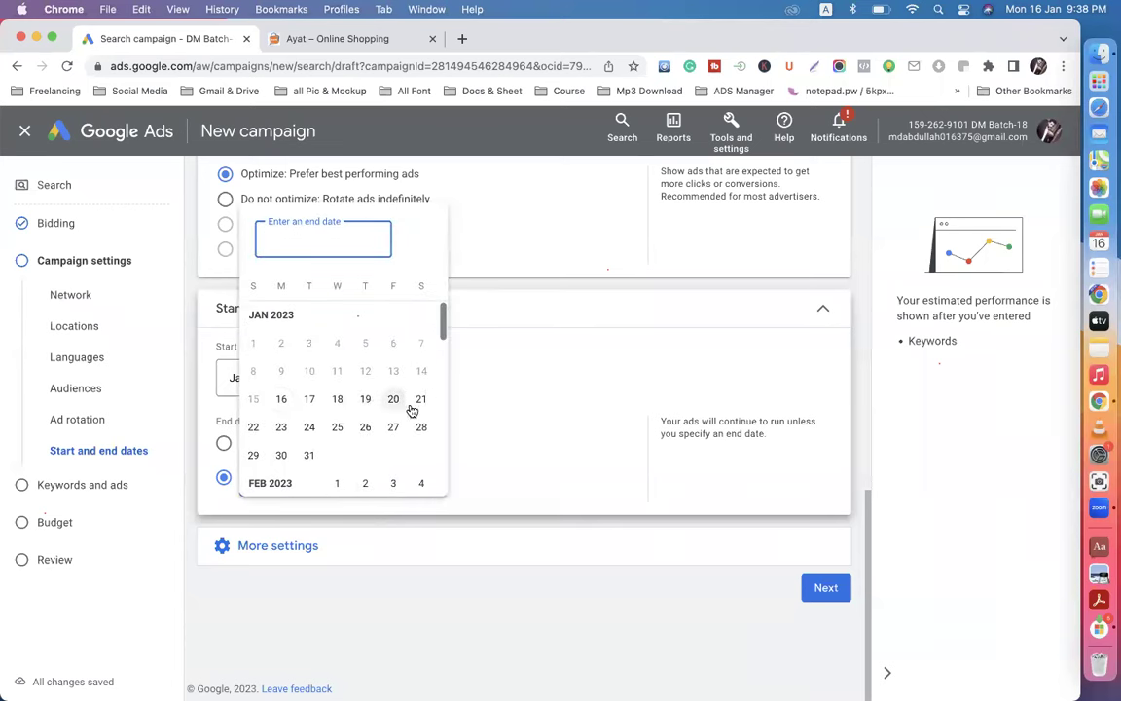
pyautogui.click(310, 455)
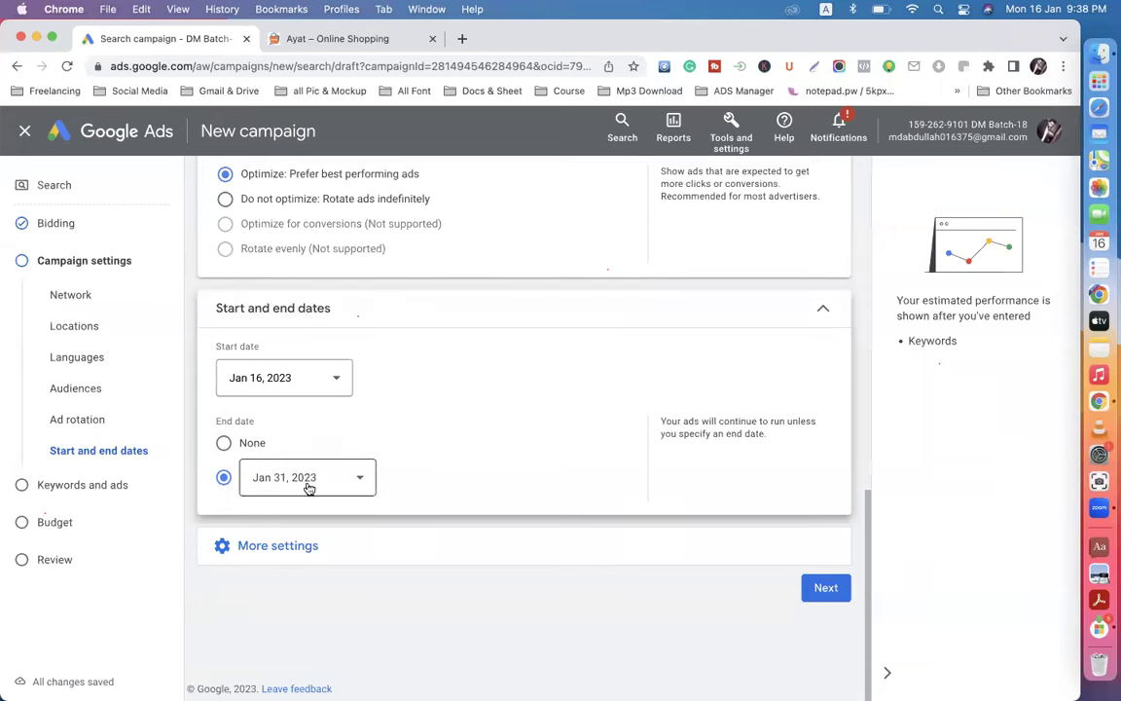
# Step: Open the campaign's ad schedule settings and limit the scheduled days to Mondays - Fridays
pyautogui.click(276, 549)
pyautogui.scroll(-3, 278, 555)
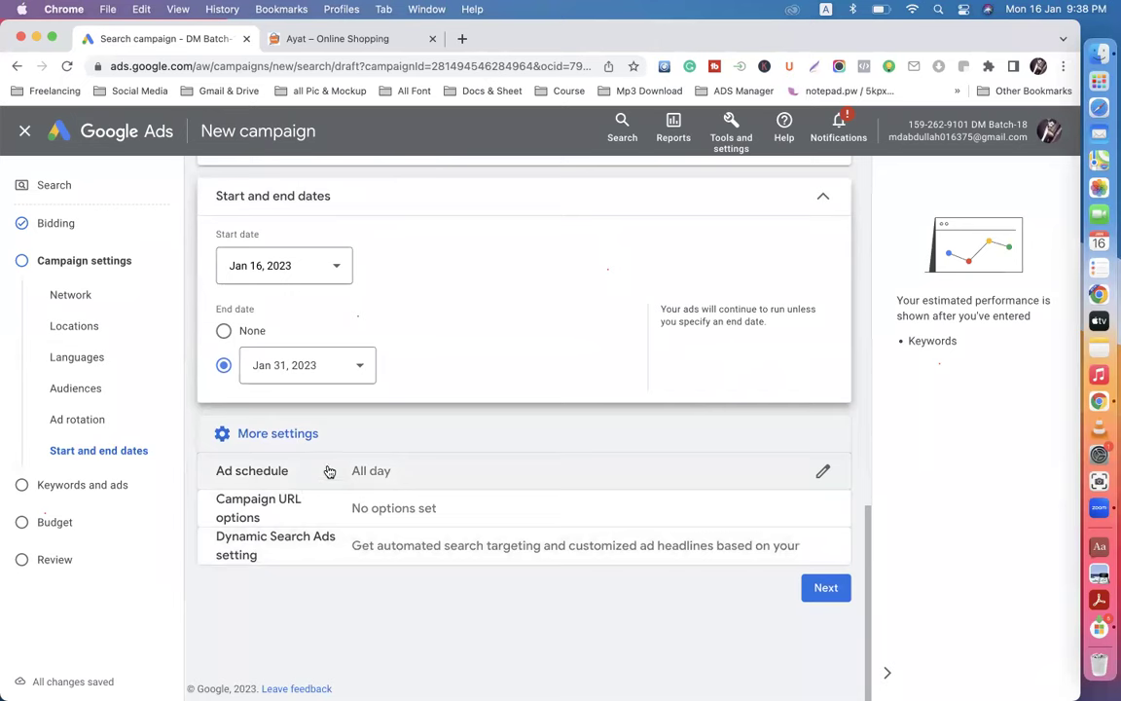
pyautogui.click(321, 471)
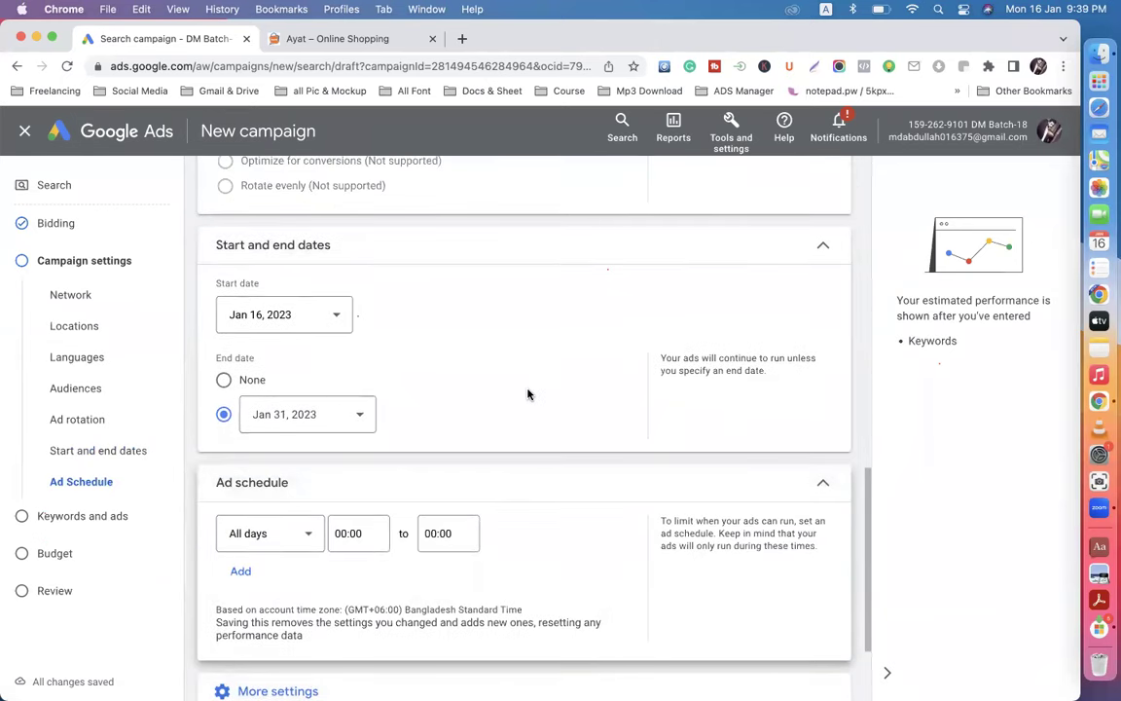
pyautogui.scroll(-3, 528, 395)
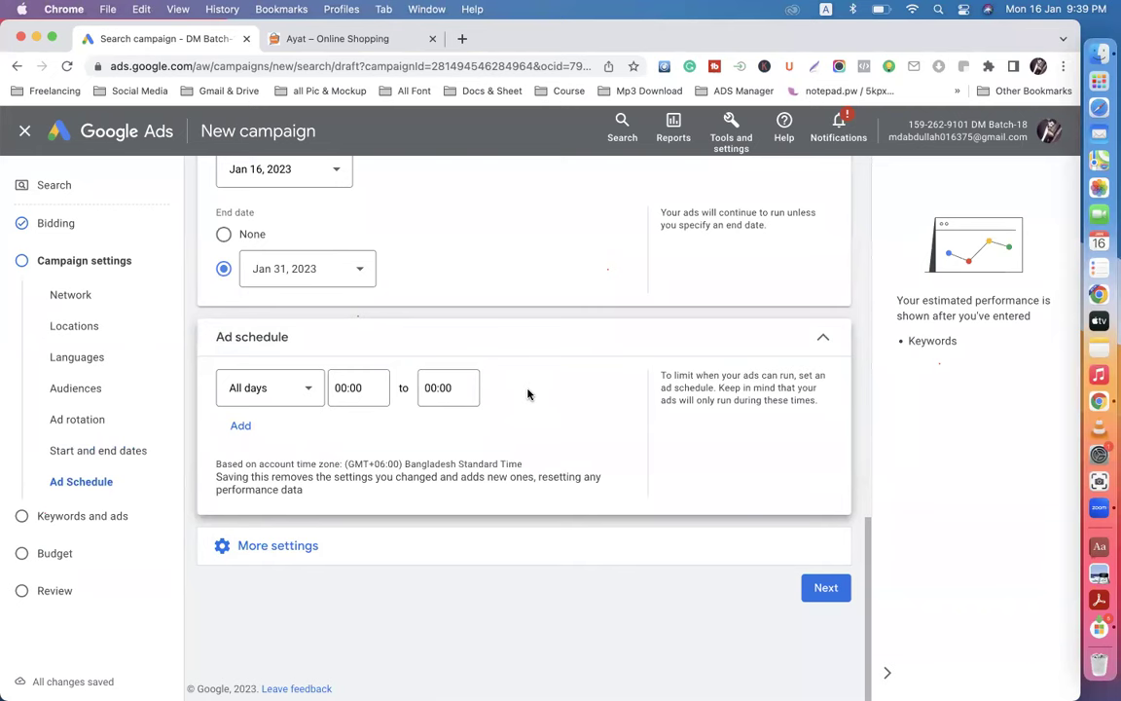
pyautogui.click(300, 393)
pyautogui.click(273, 408)
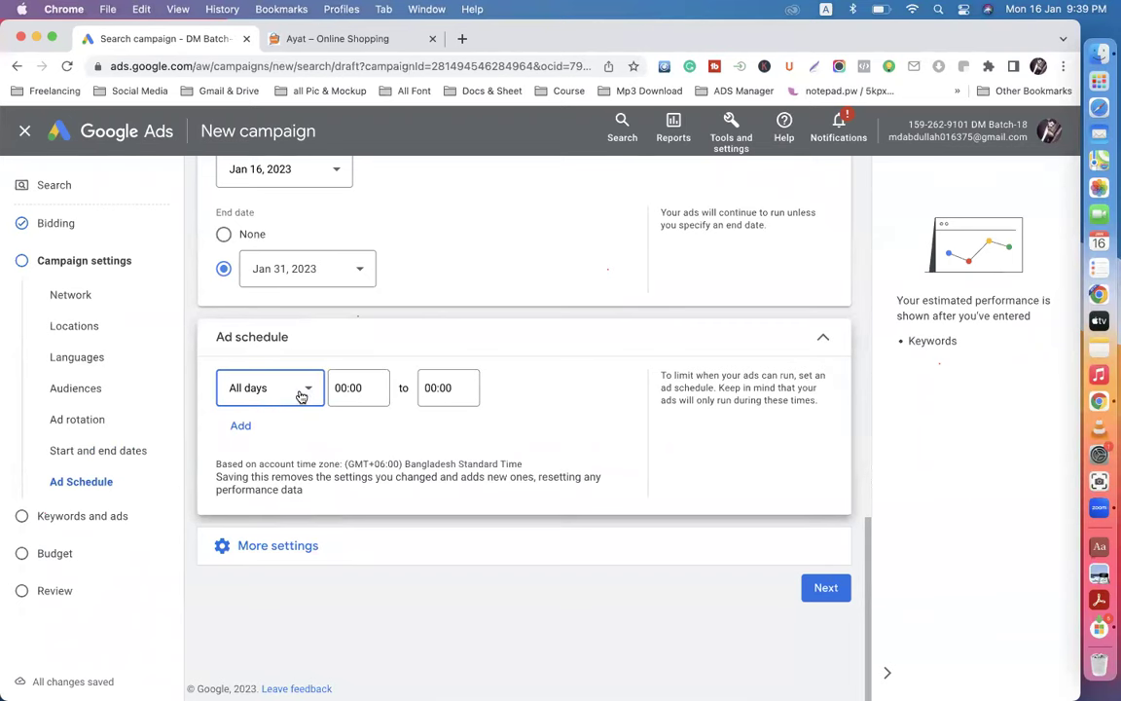
pyautogui.click(302, 391)
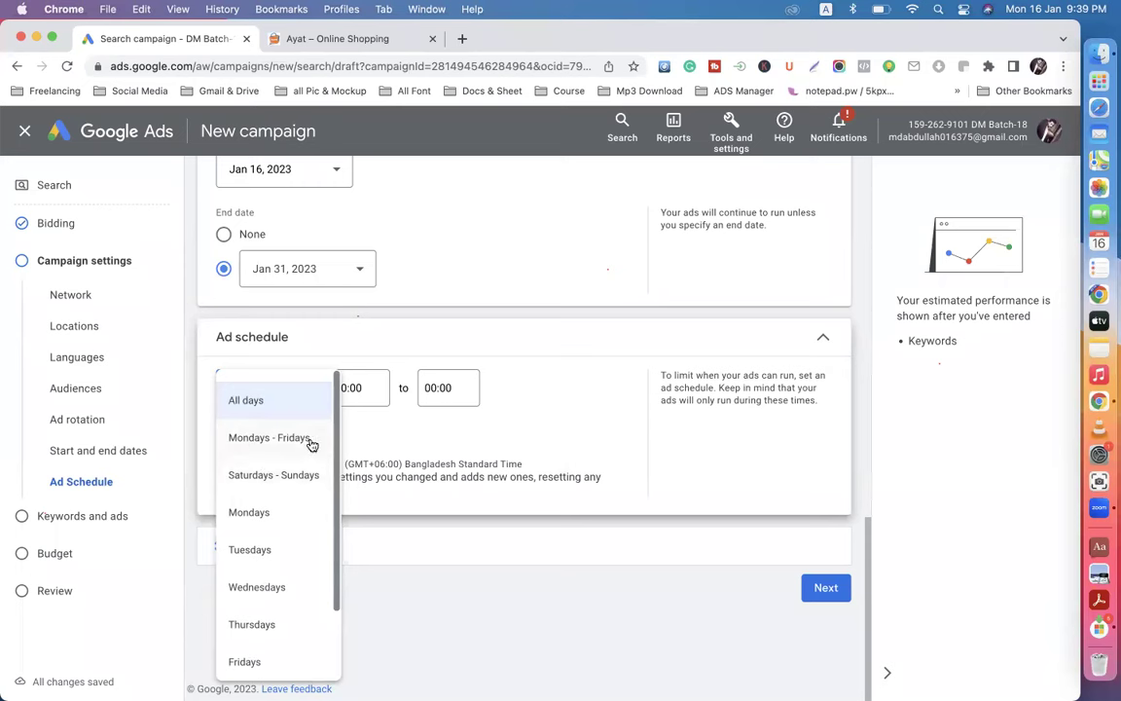
pyautogui.scroll(-2, 309, 444)
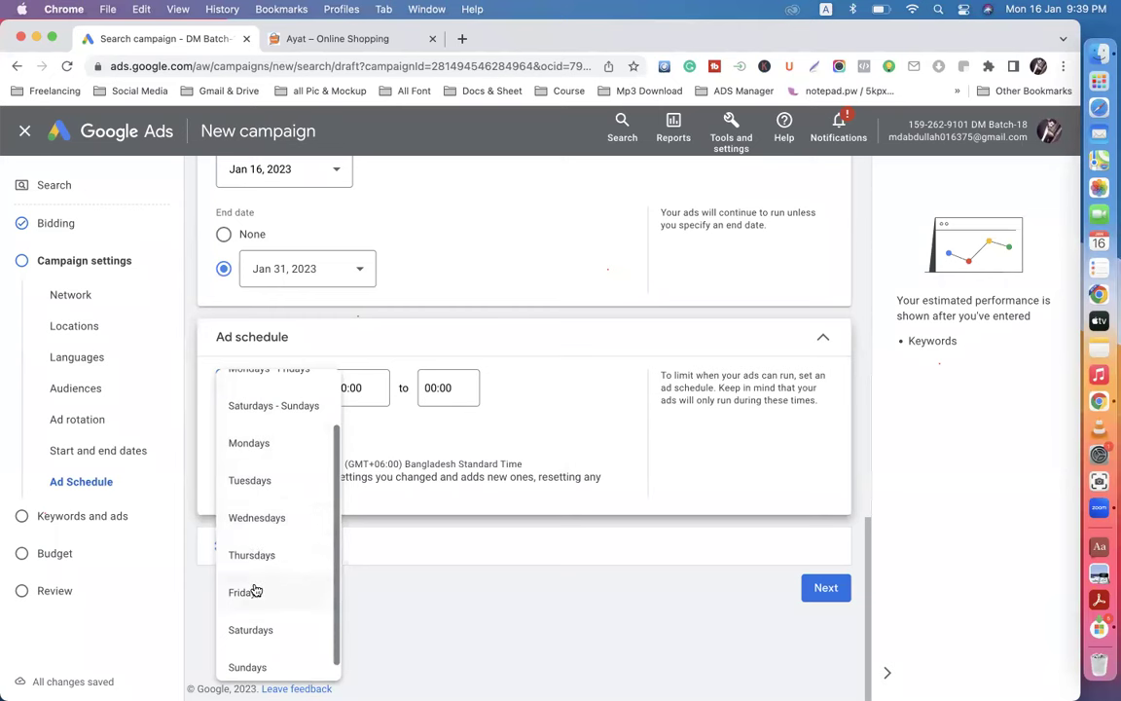
pyautogui.scroll(-1, 257, 593)
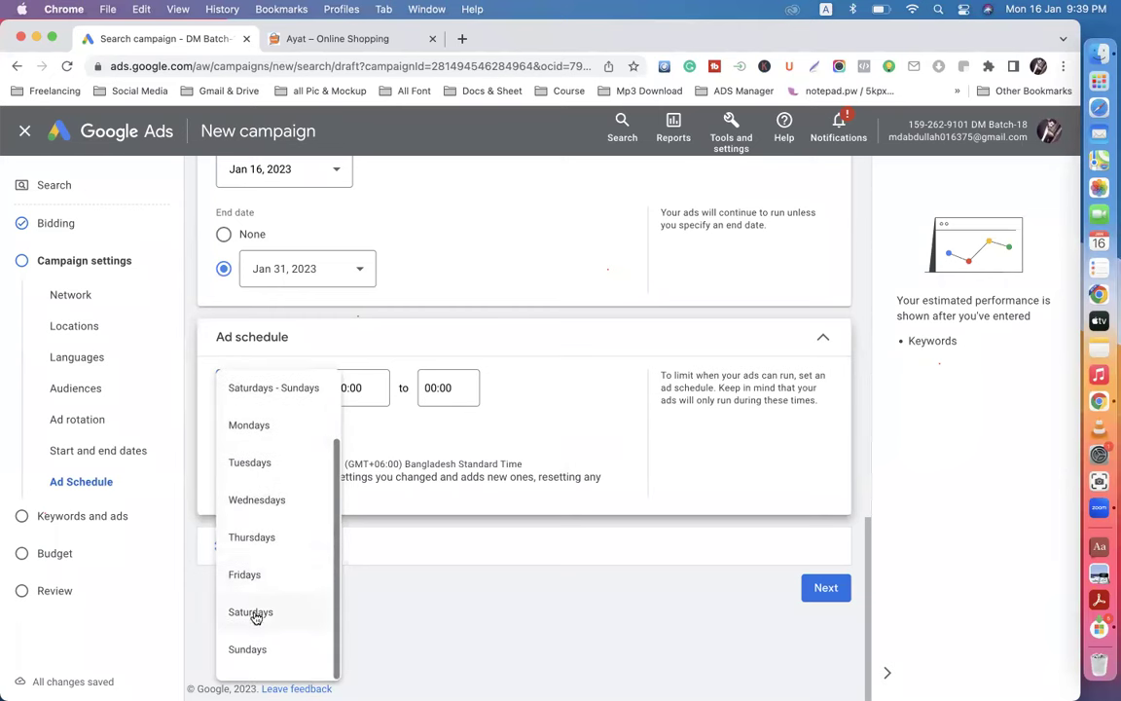
pyautogui.scroll(2, 295, 477)
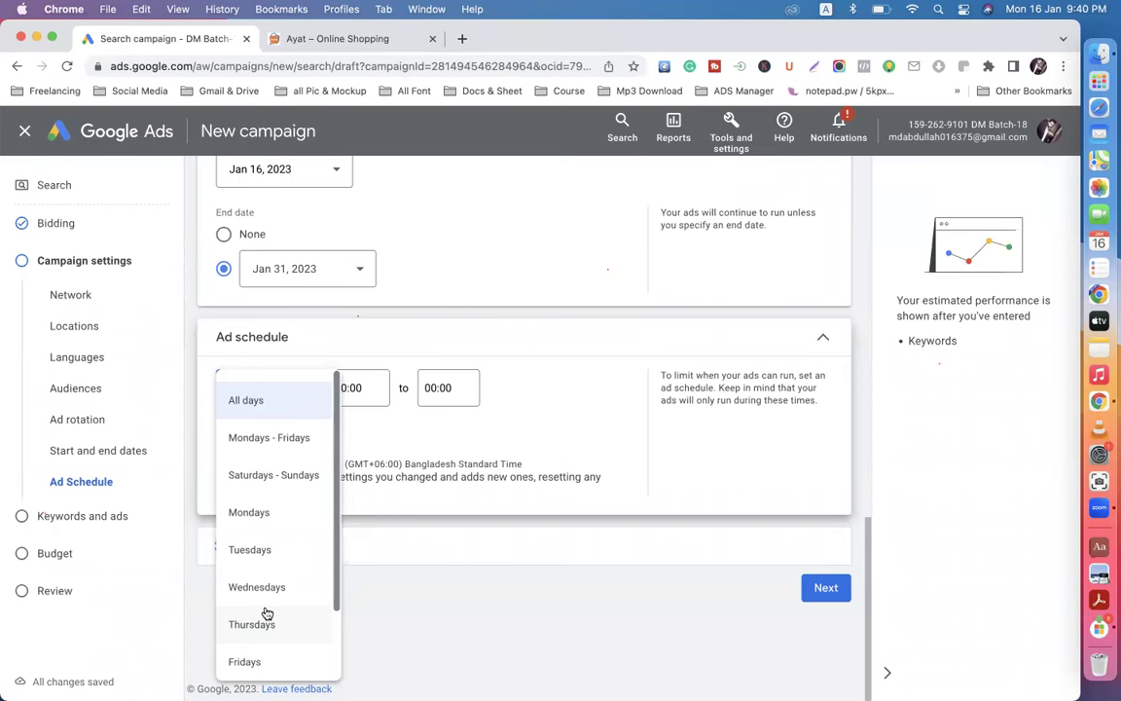
pyautogui.click(281, 438)
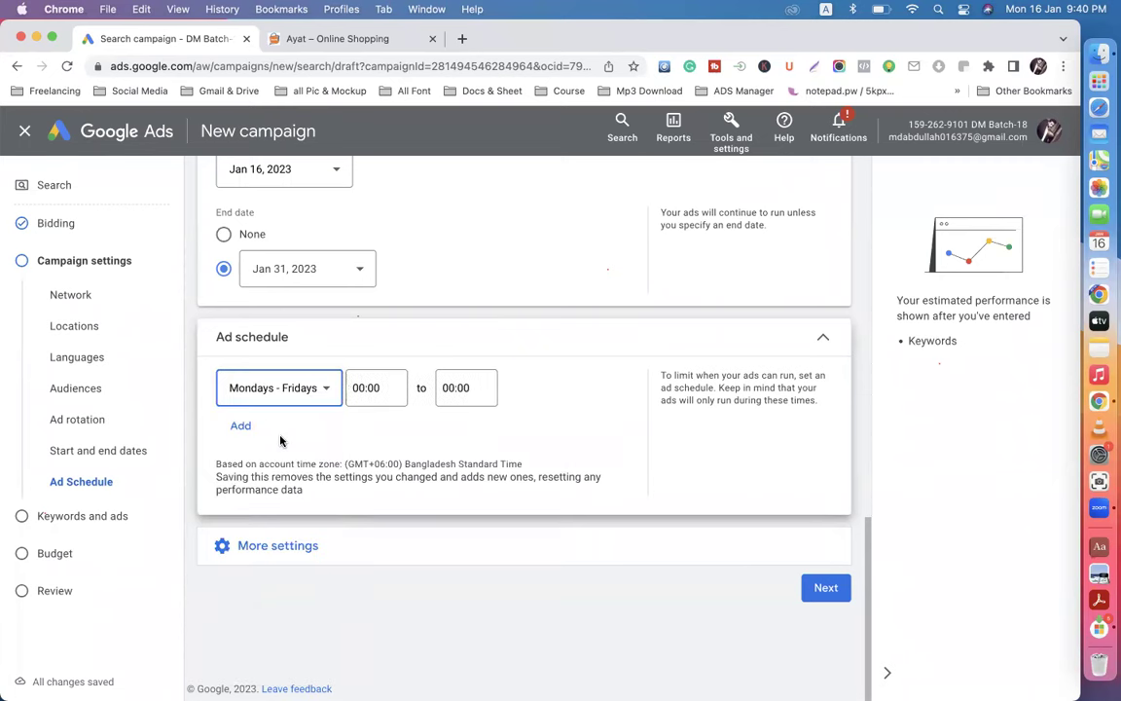
# Step: Set the start time of the Mondays - Fridays ad schedule to 09:00
pyautogui.click(369, 390)
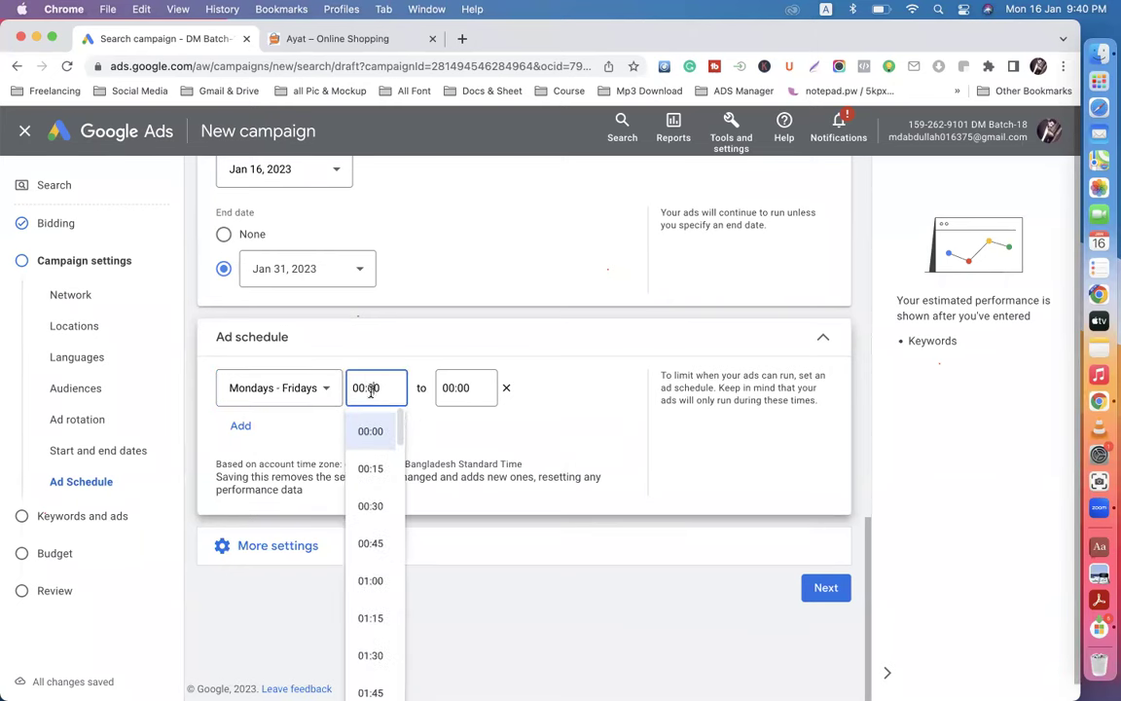
pyautogui.scroll(-5, 376, 543)
pyautogui.scroll(-5, 377, 547)
pyautogui.scroll(-2, 377, 547)
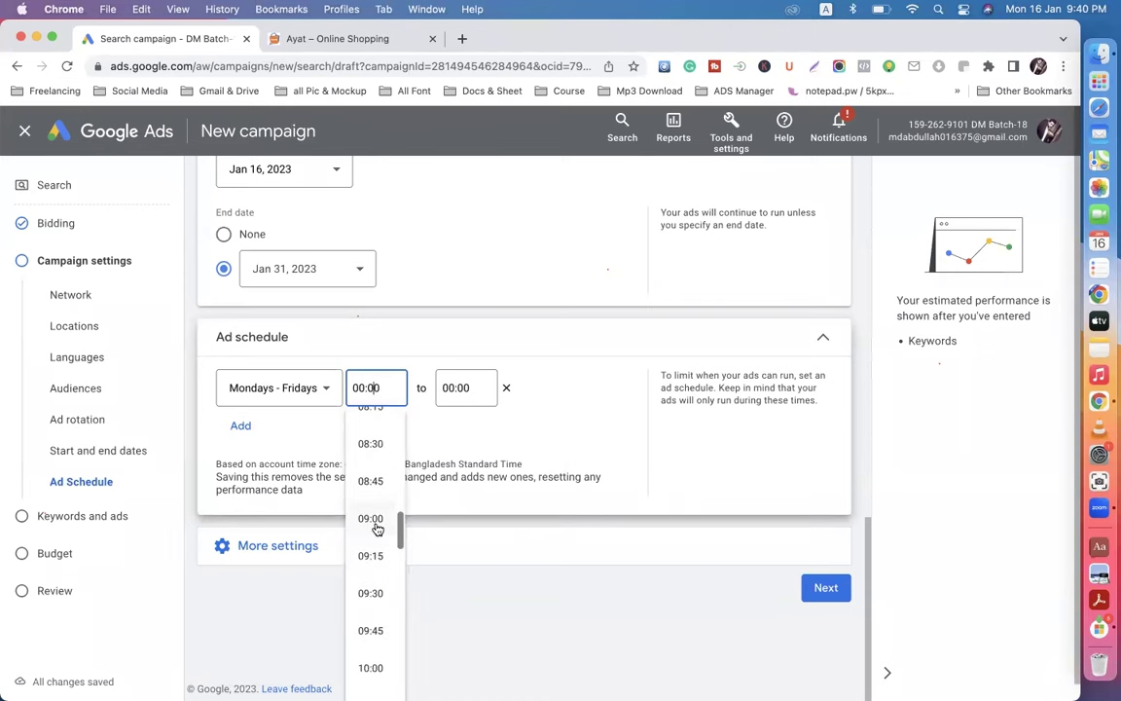
pyautogui.click(376, 522)
# Step: Set the end time of the Mondays - Fridays ad schedule to 18:00
pyautogui.click(458, 387)
pyautogui.scroll(-20, 483, 536)
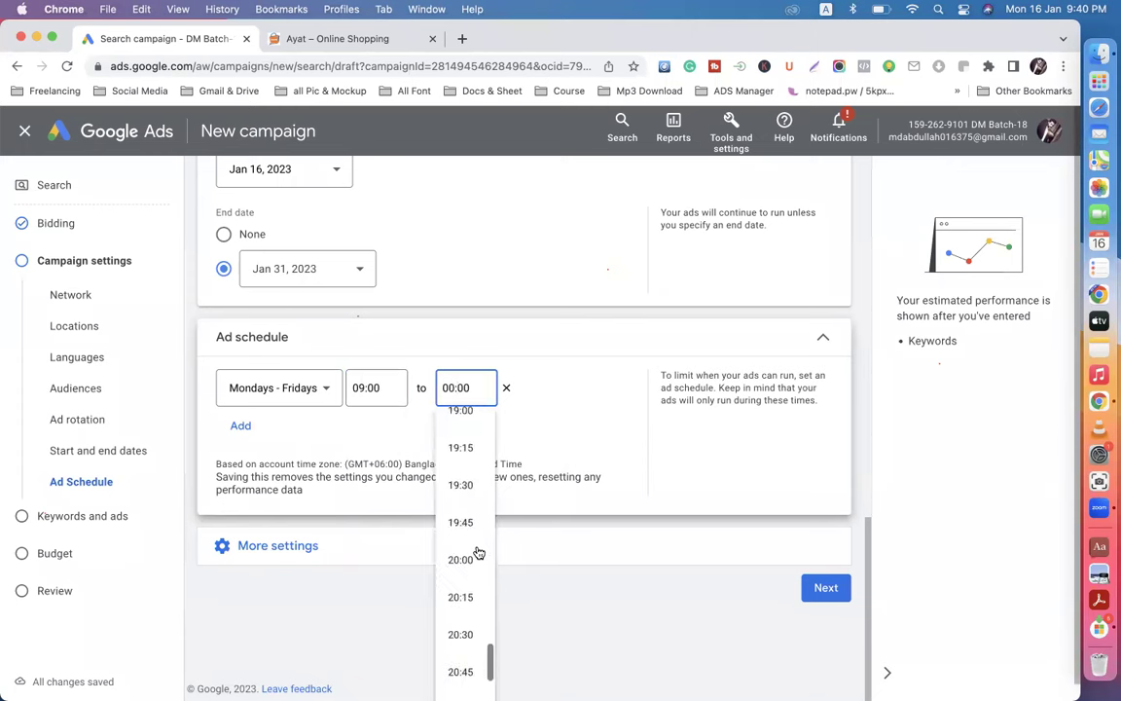
pyautogui.scroll(-5, 478, 553)
pyautogui.scroll(4, 478, 553)
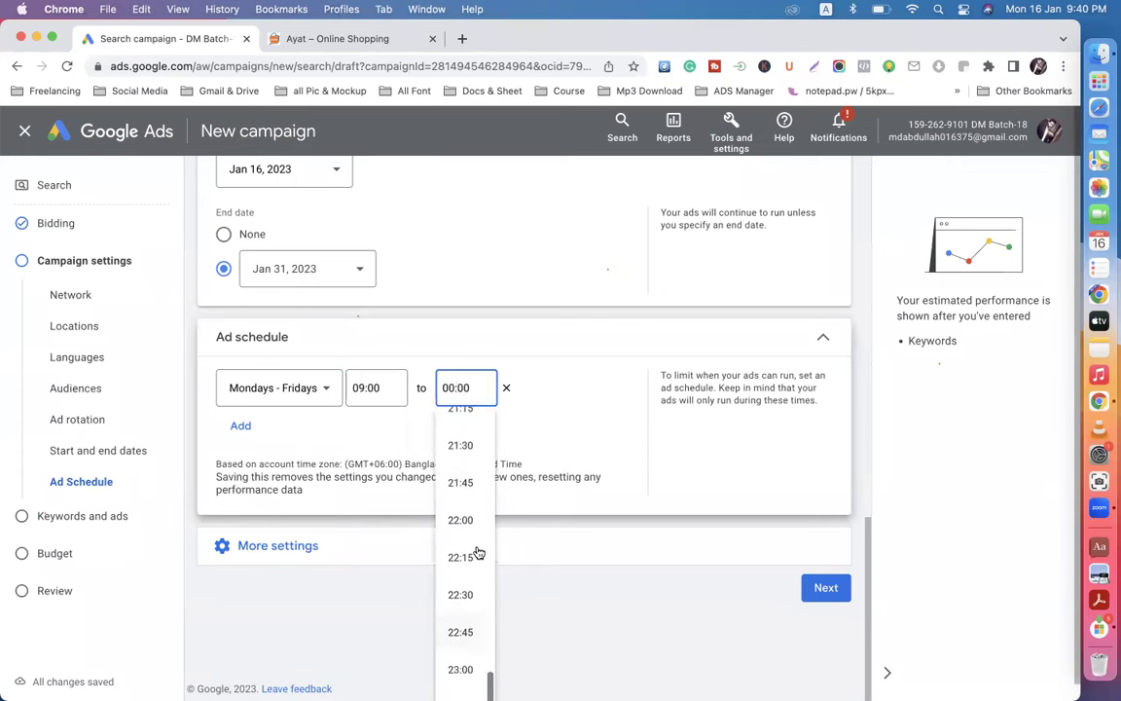
pyautogui.scroll(3, 478, 553)
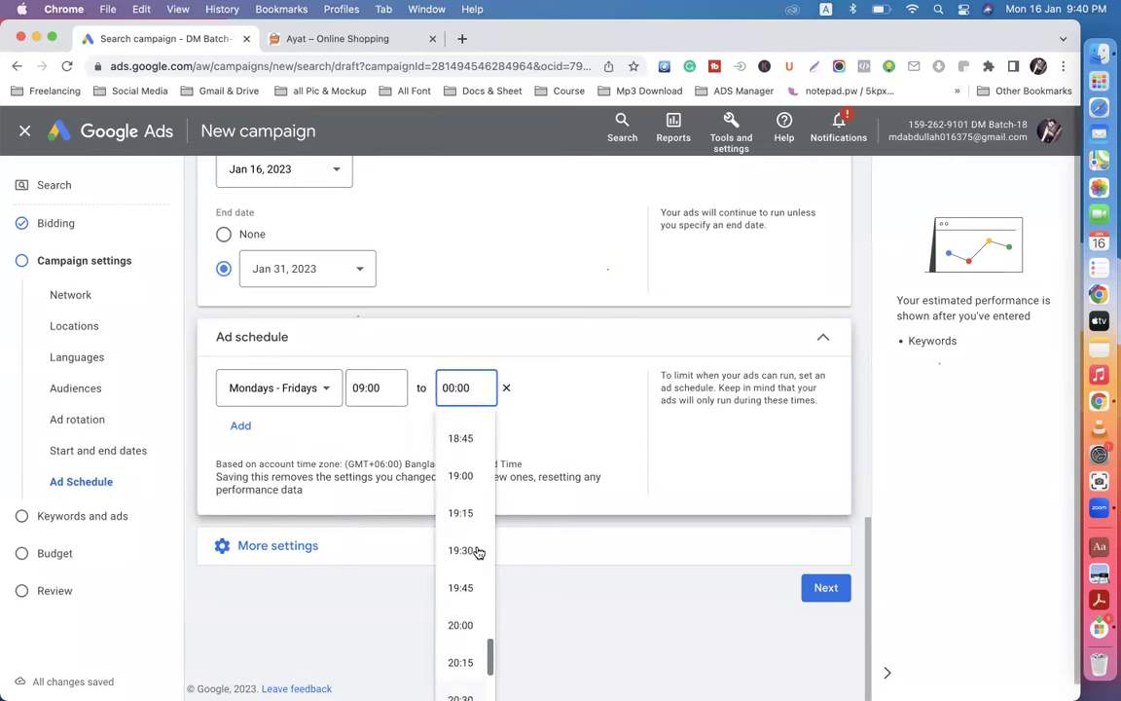
pyautogui.scroll(2, 478, 555)
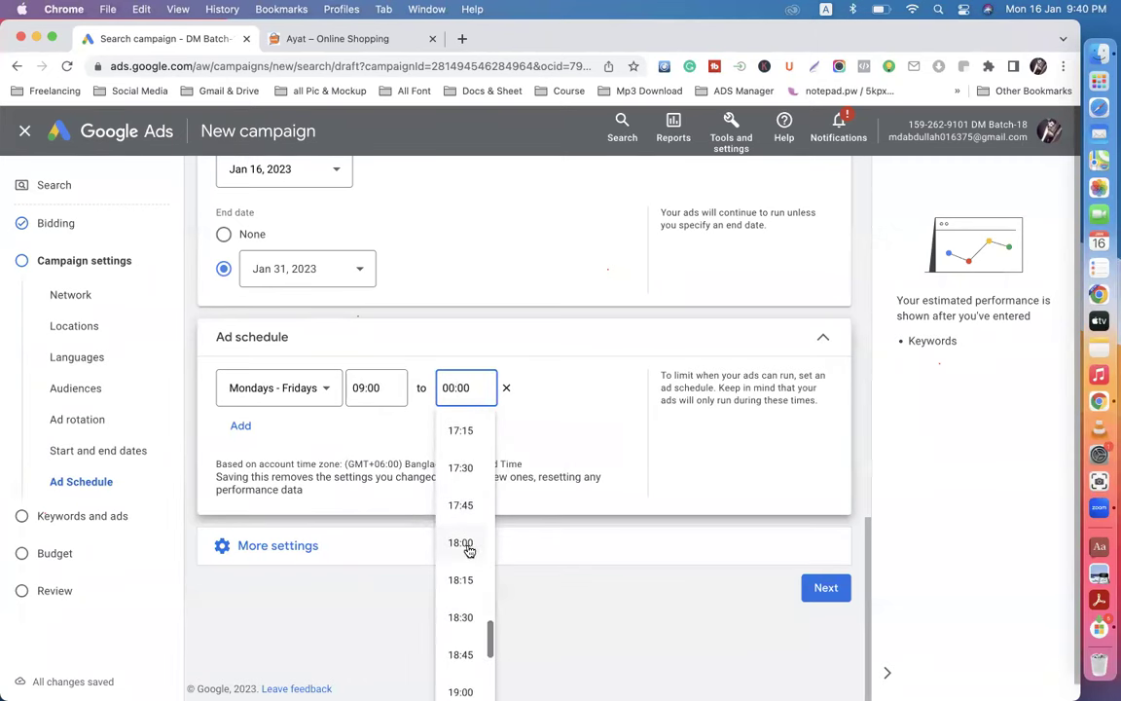
pyautogui.click(471, 549)
pyautogui.click(546, 425)
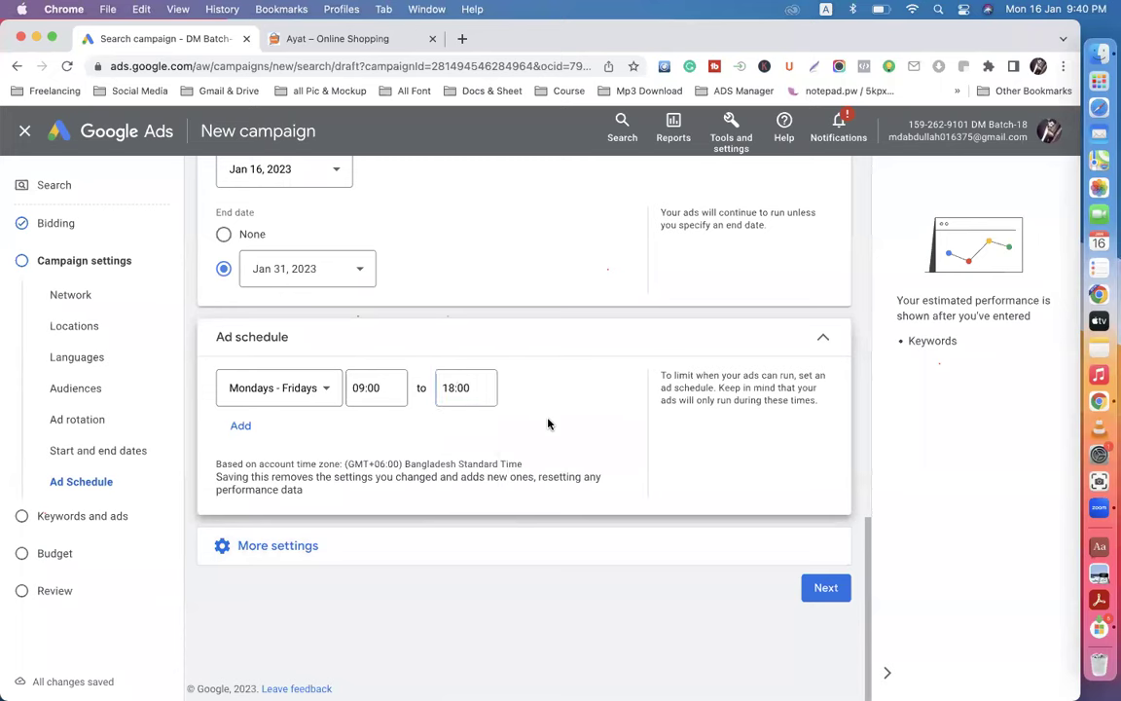
pyautogui.scroll(10, 549, 362)
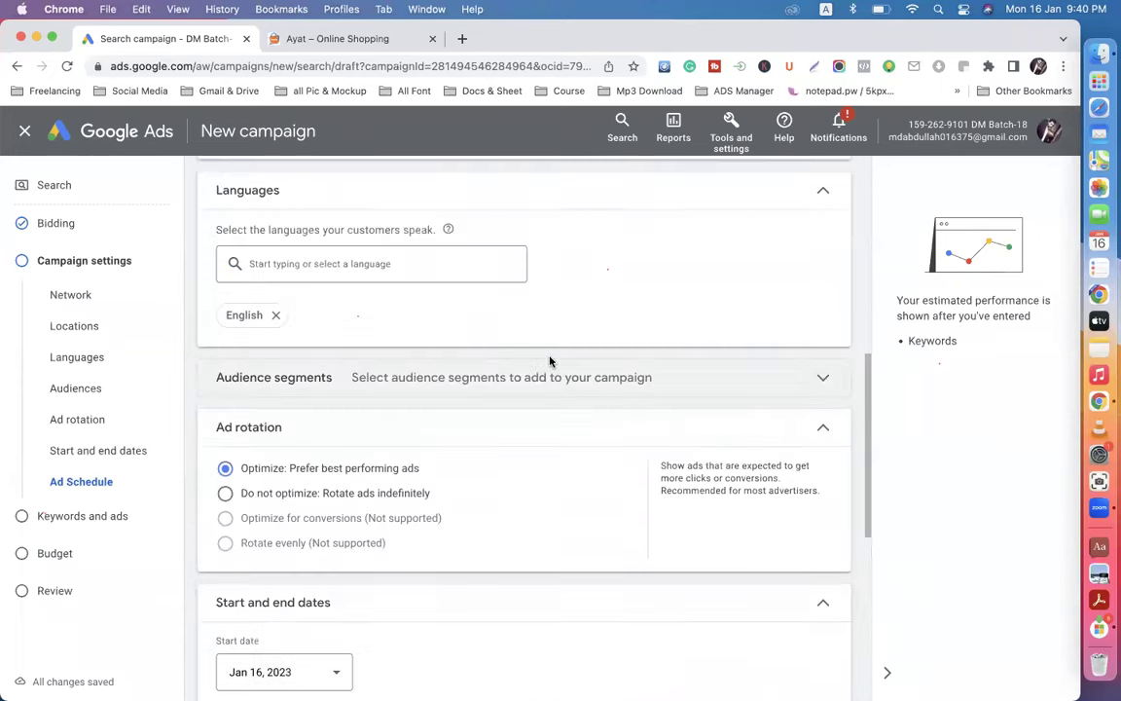
pyautogui.scroll(-10, 504, 244)
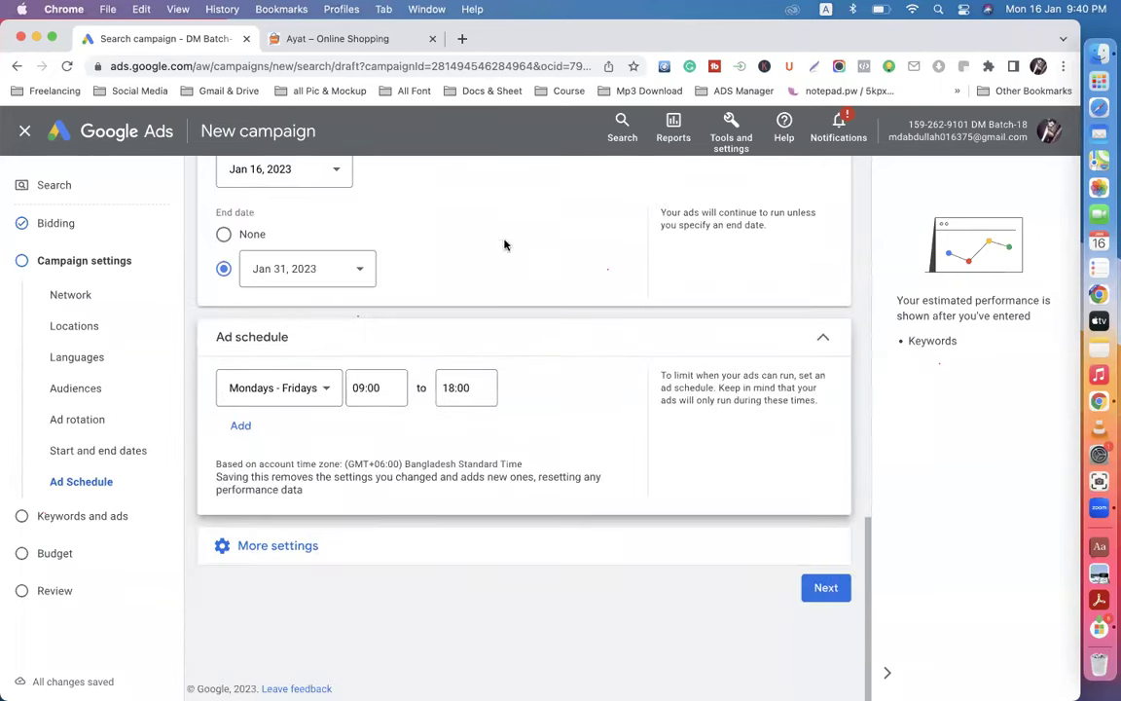
# Step: Search Google for "web hosting" in a new browser tab
pyautogui.click(462, 39)
pyautogui.write('we')
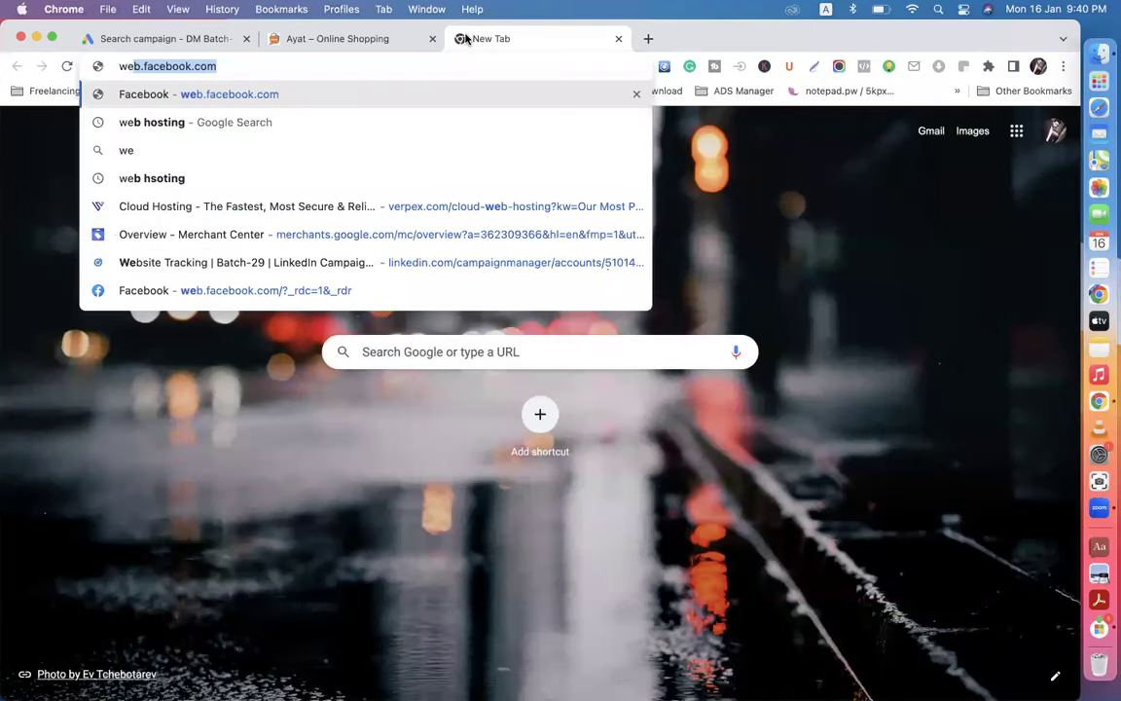
pyautogui.write('b ')
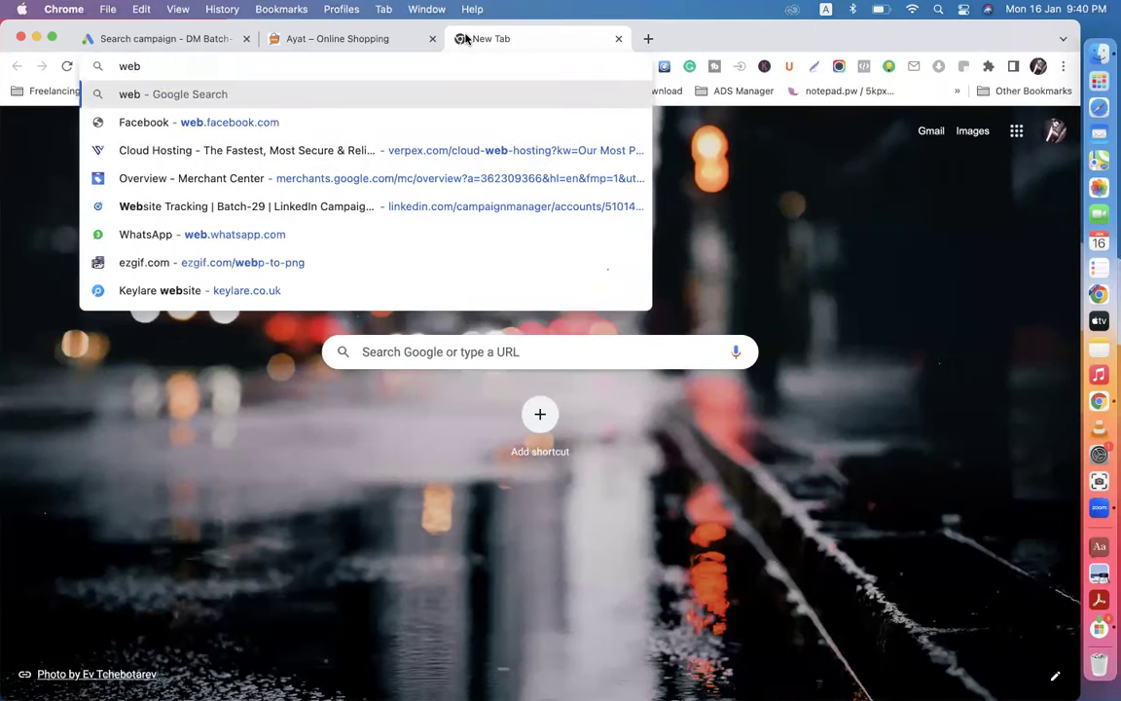
pyautogui.write('h')
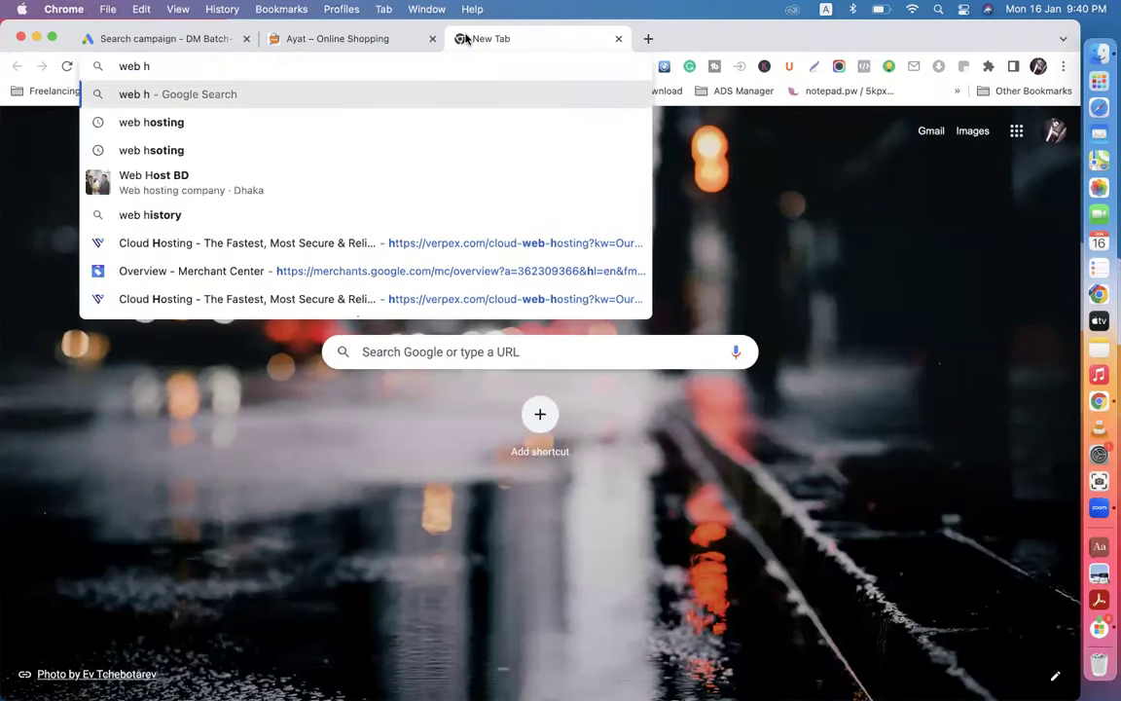
pyautogui.click(362, 121)
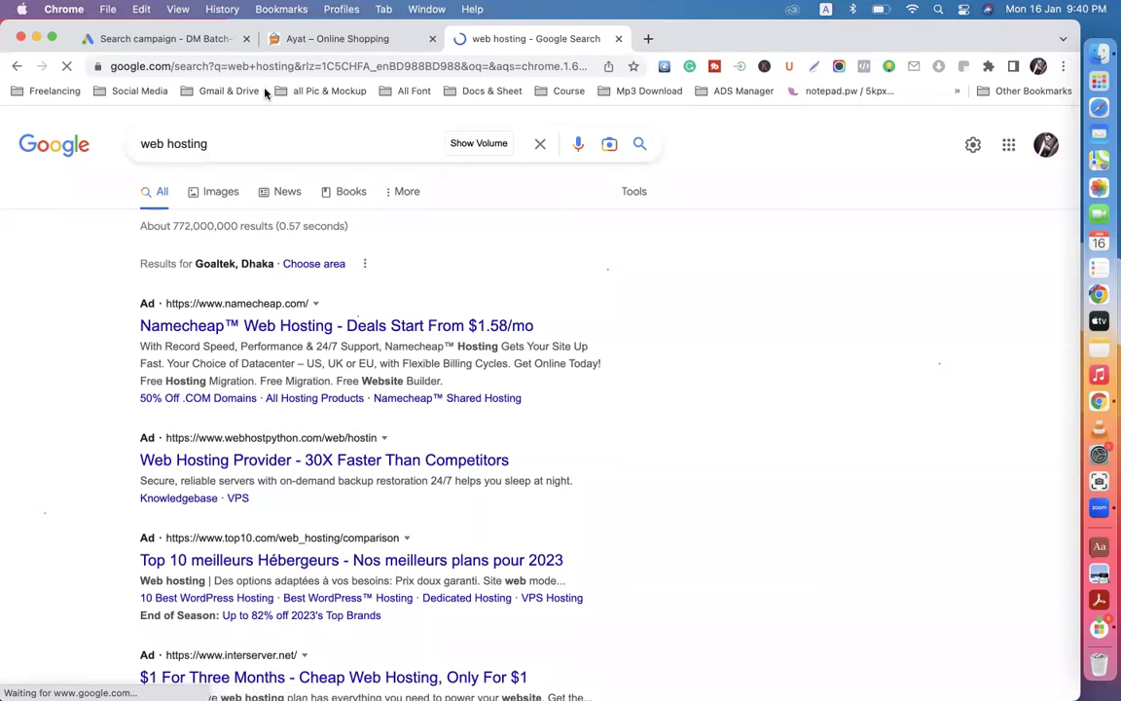
# Step: Compare the ads in the web hosting search results with the campaign's ad schedule in Google Ads
pyautogui.click(166, 41)
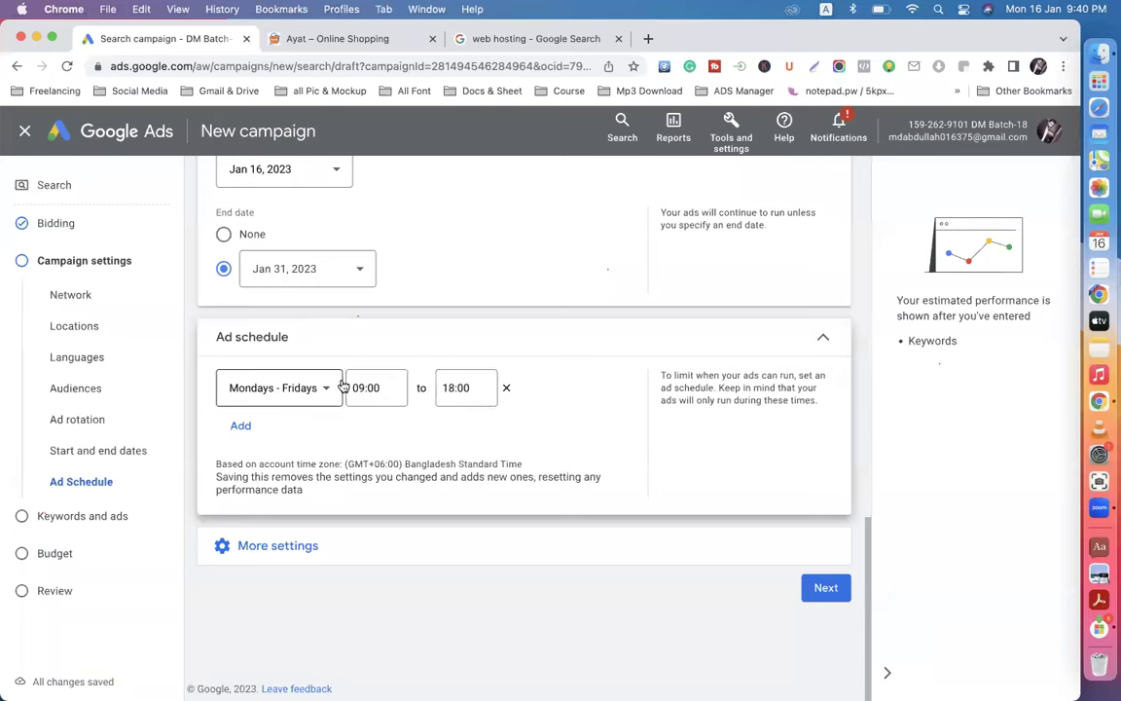
pyautogui.click(480, 38)
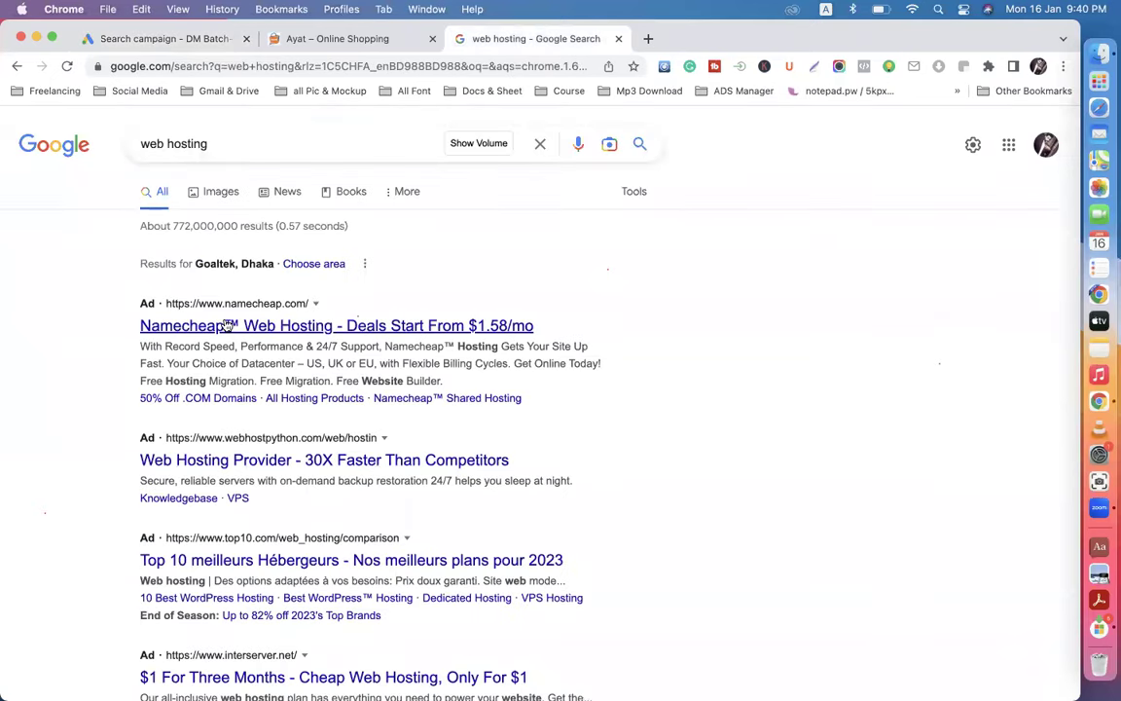
pyautogui.click(161, 38)
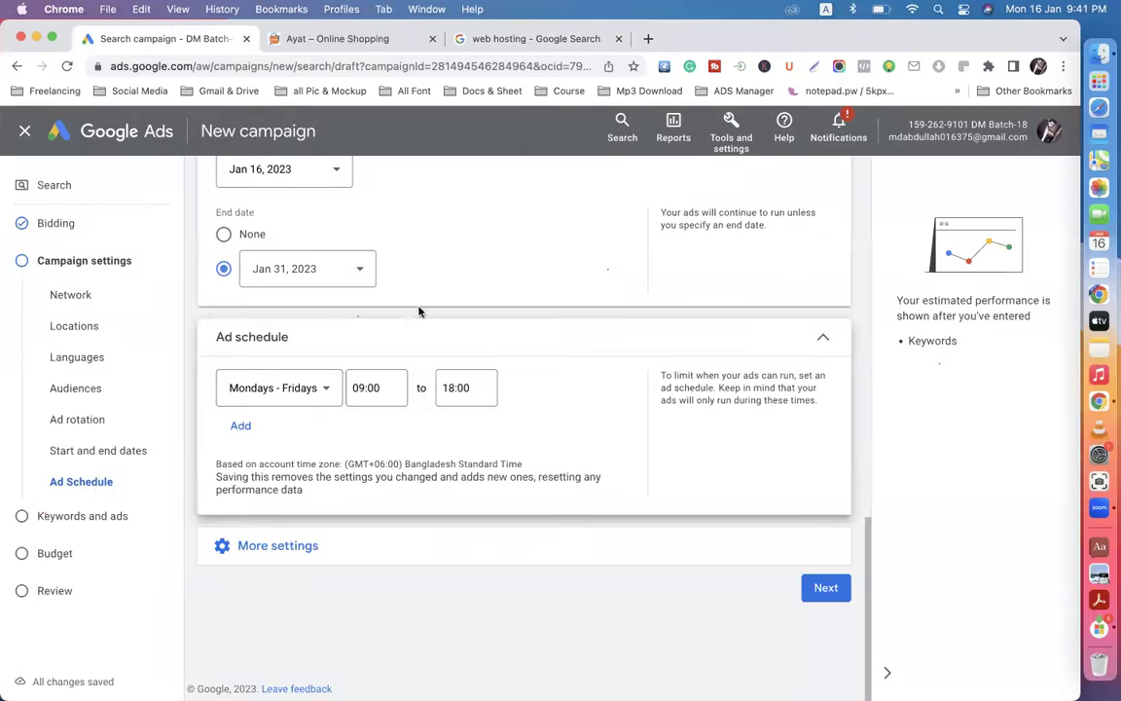
pyautogui.click(545, 39)
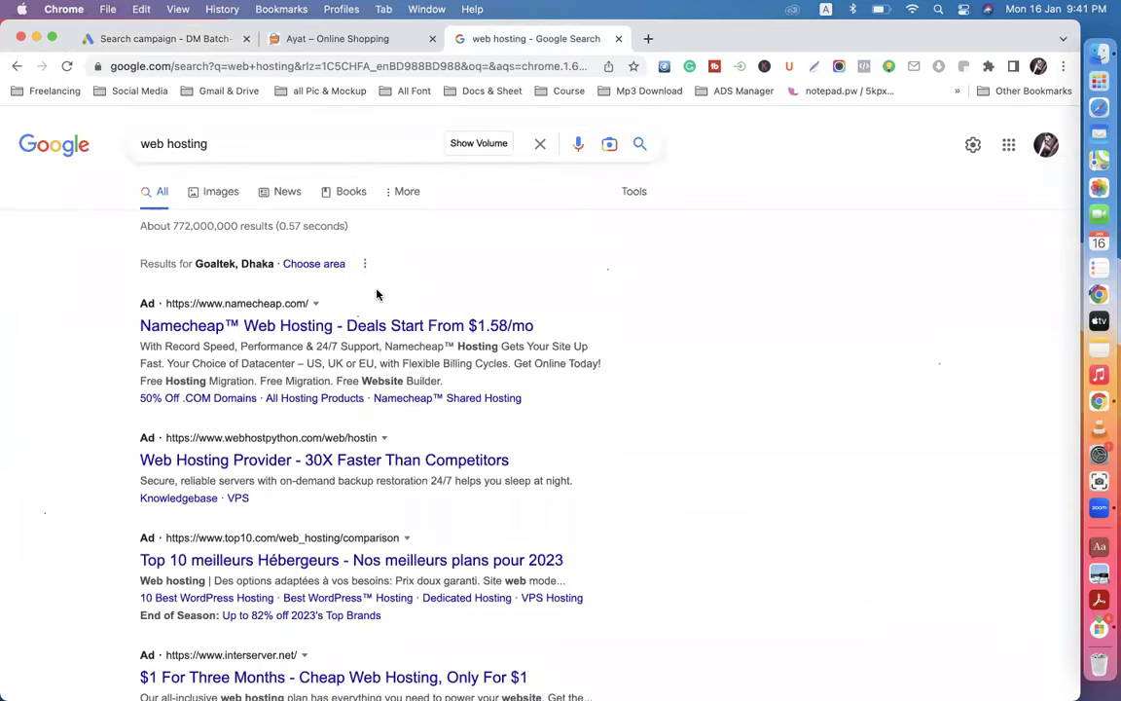
# Step: Switch back to the Google Ads campaign draft, set the ad schedule to All days, and collapse that section
pyautogui.click(153, 39)
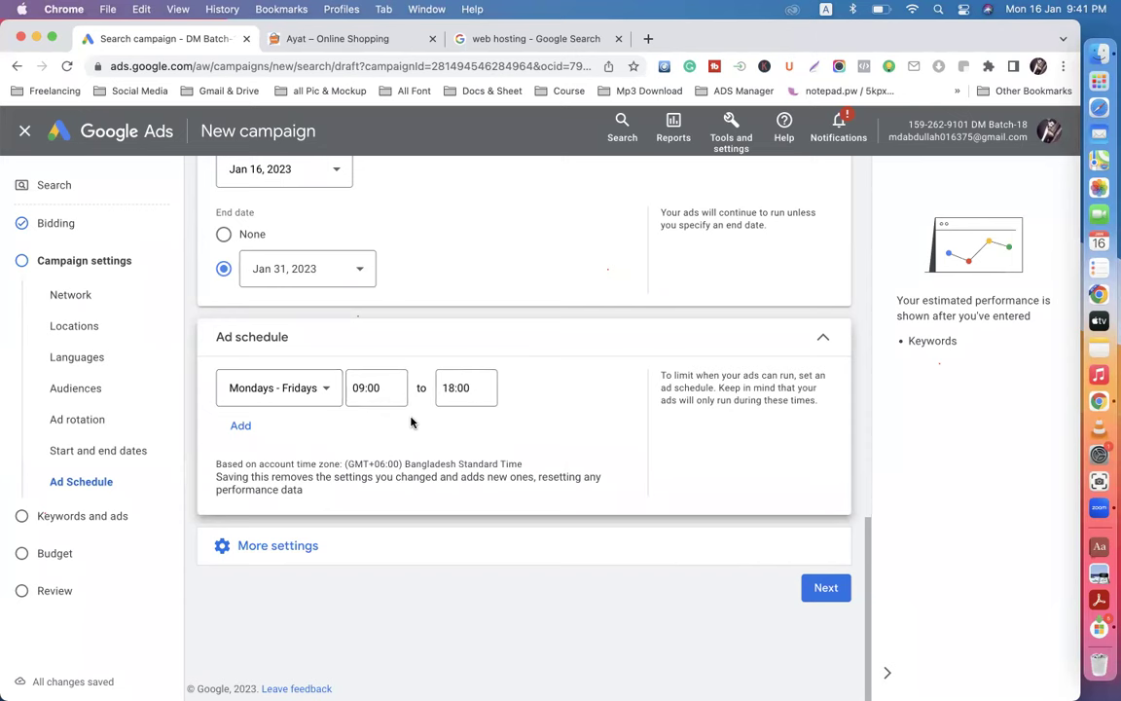
pyautogui.click(292, 390)
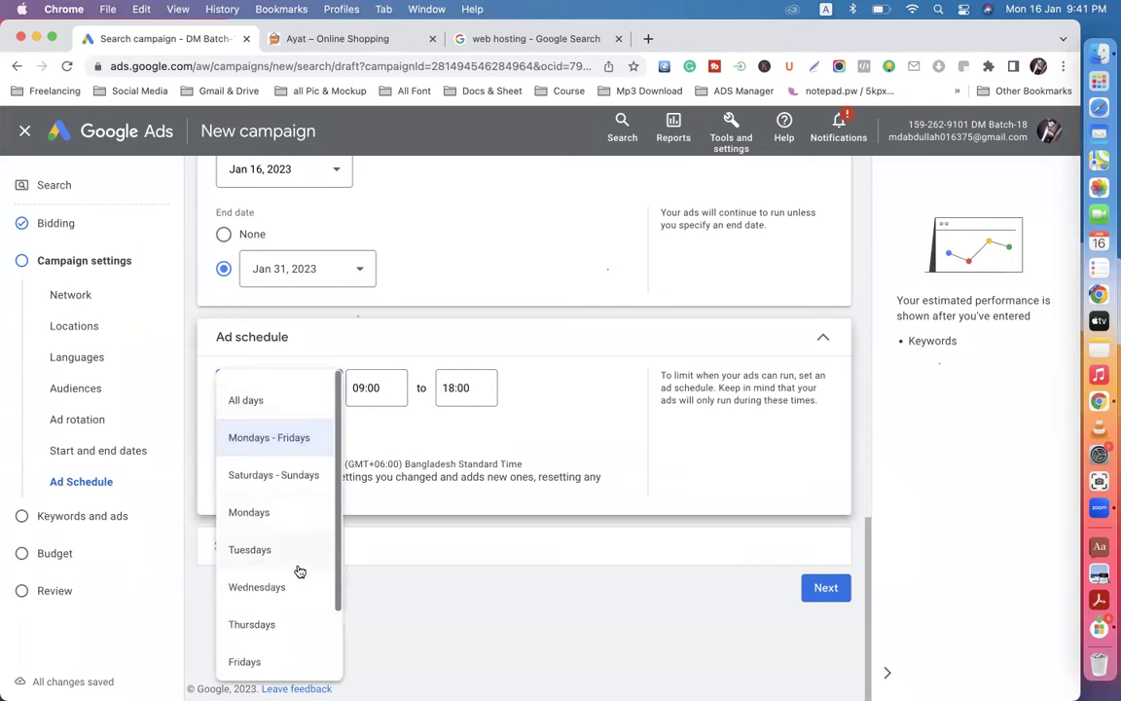
pyautogui.click(380, 428)
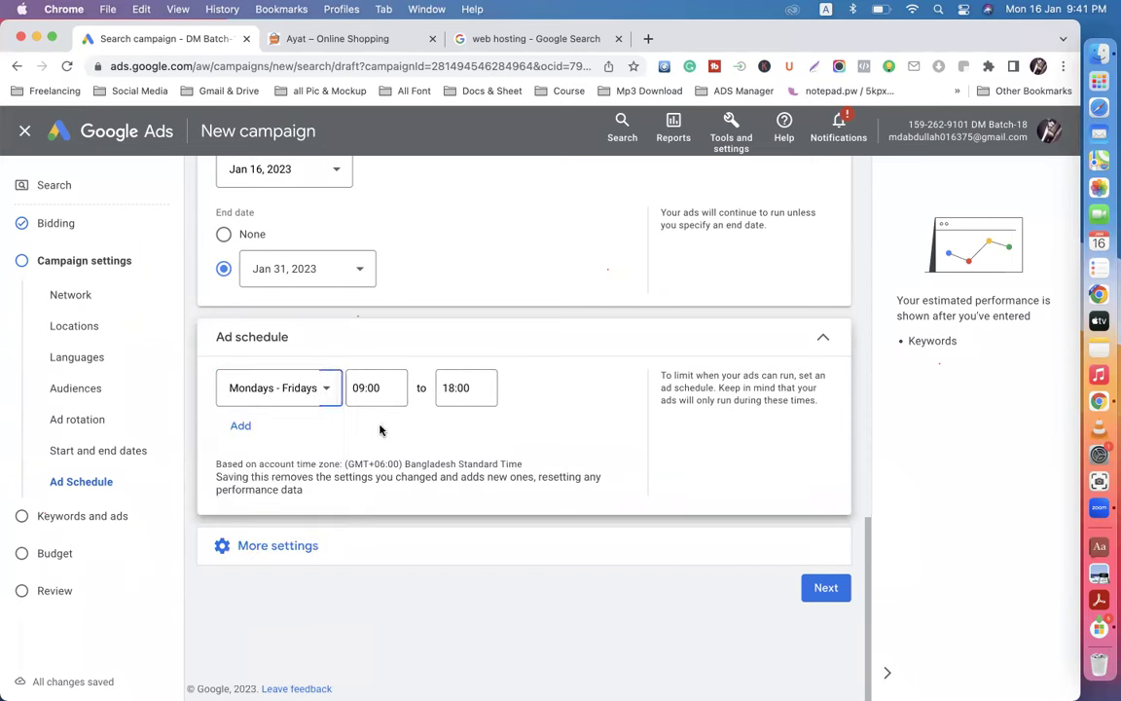
pyautogui.click(315, 390)
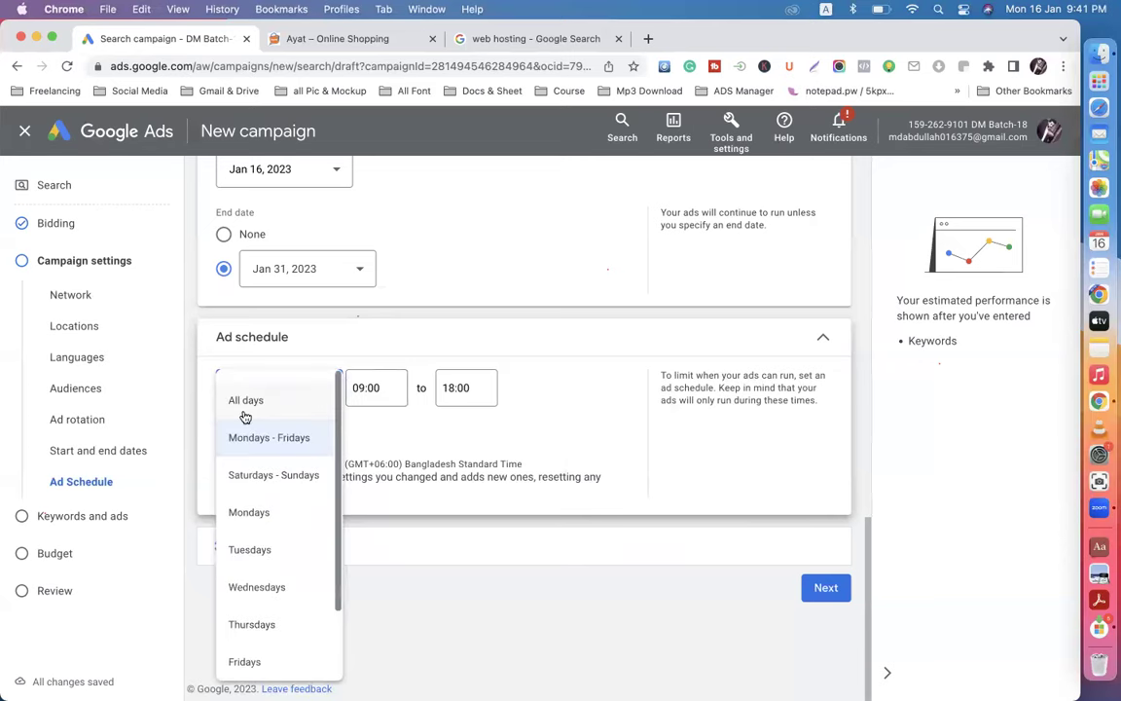
pyautogui.click(284, 41)
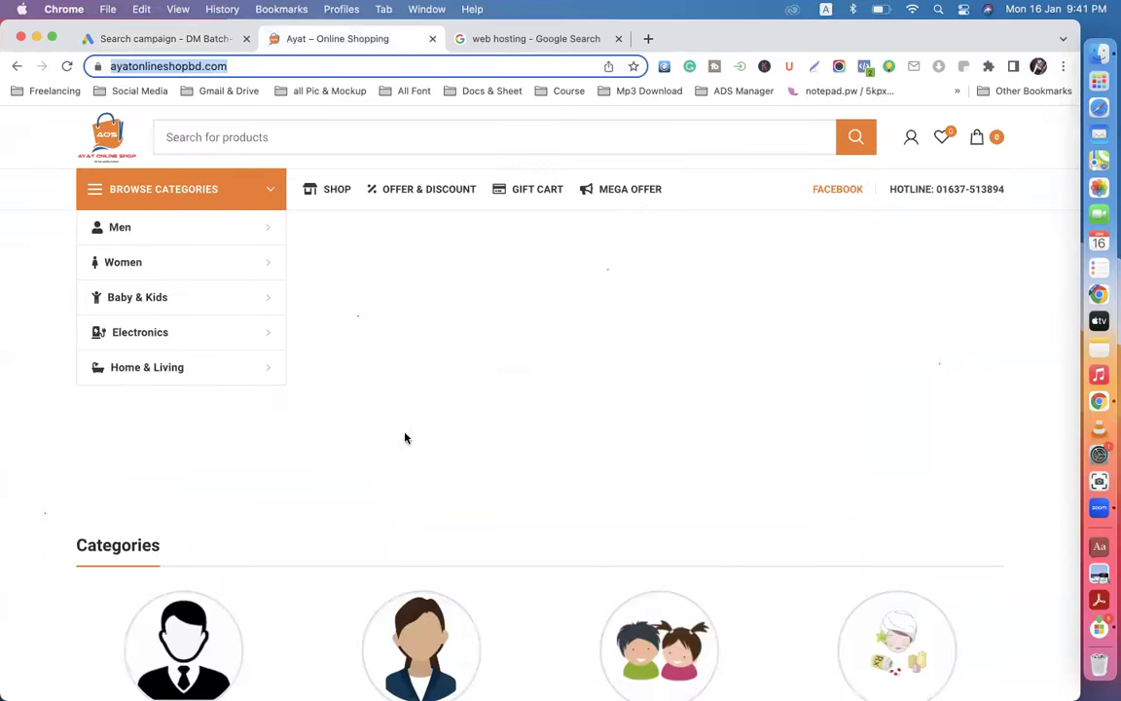
pyautogui.scroll(-2, 429, 272)
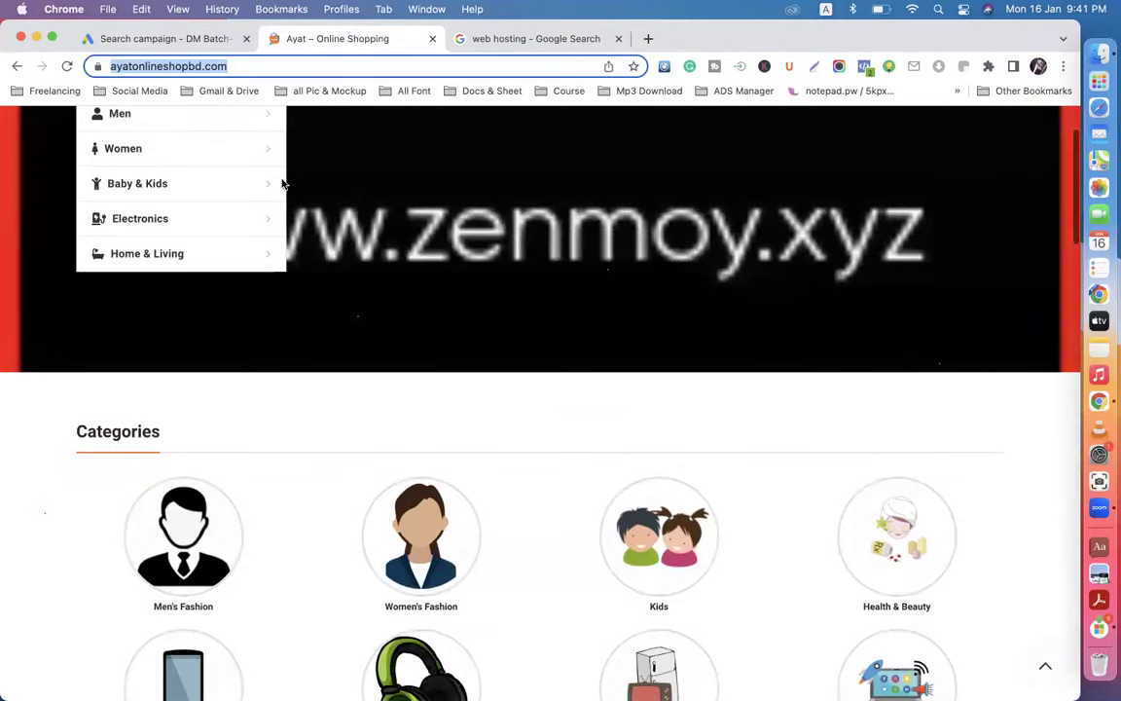
pyautogui.click(156, 41)
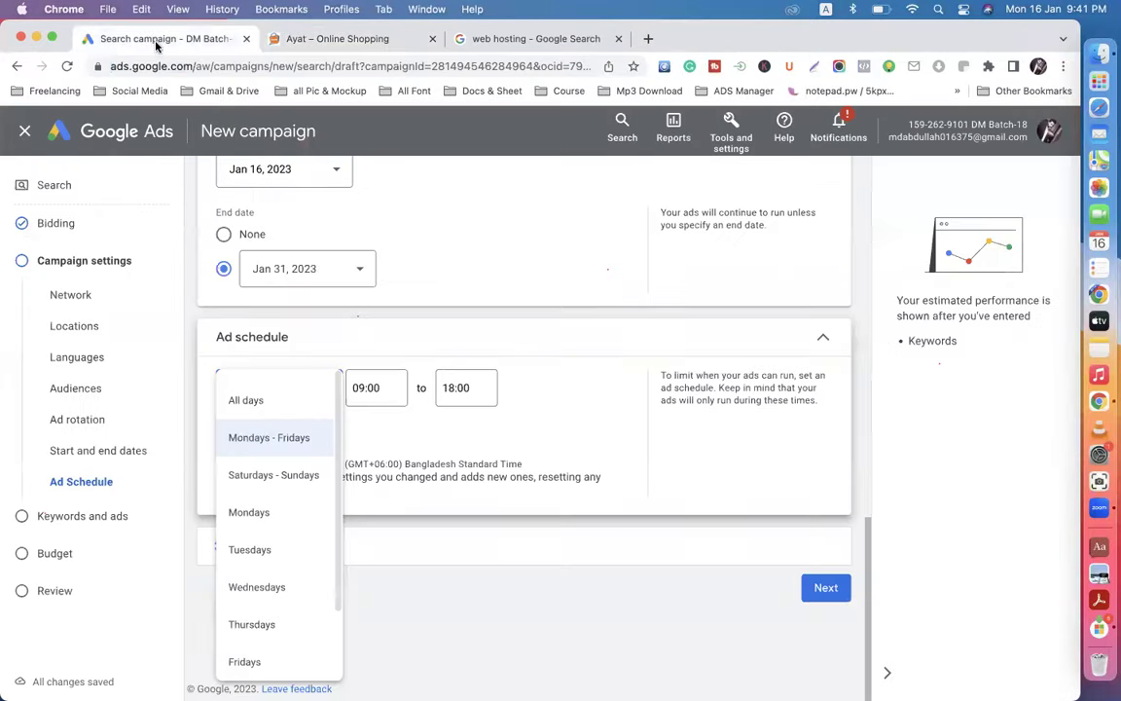
pyautogui.click(276, 397)
pyautogui.click(491, 390)
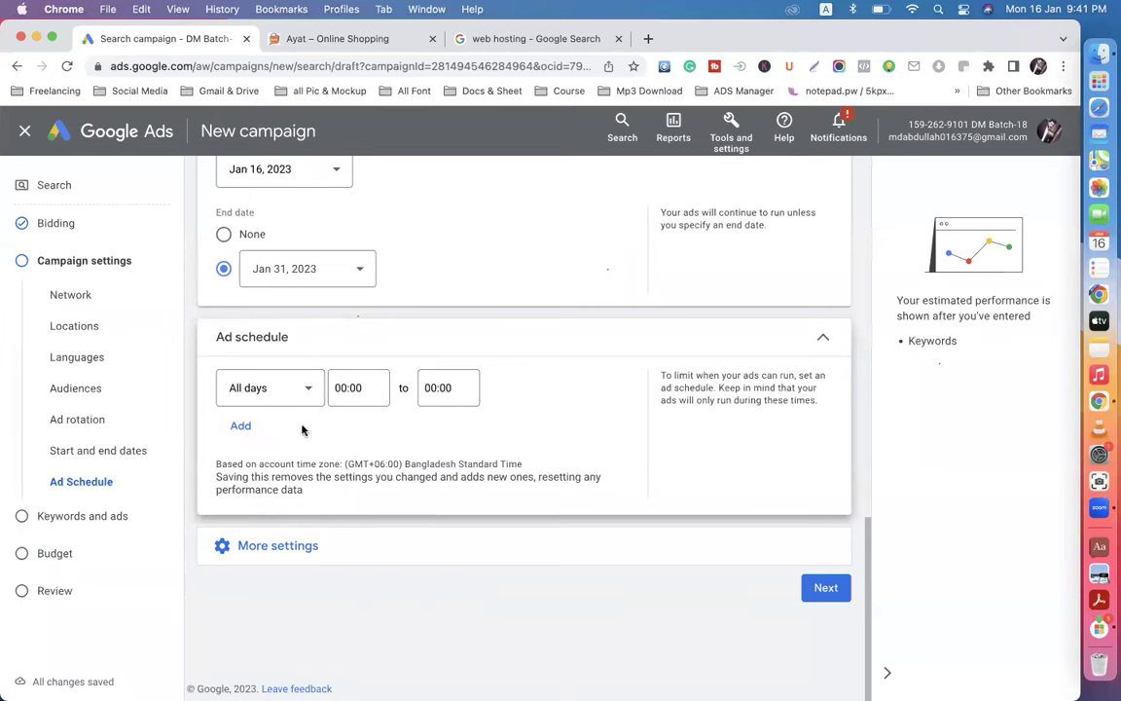
pyautogui.click(824, 338)
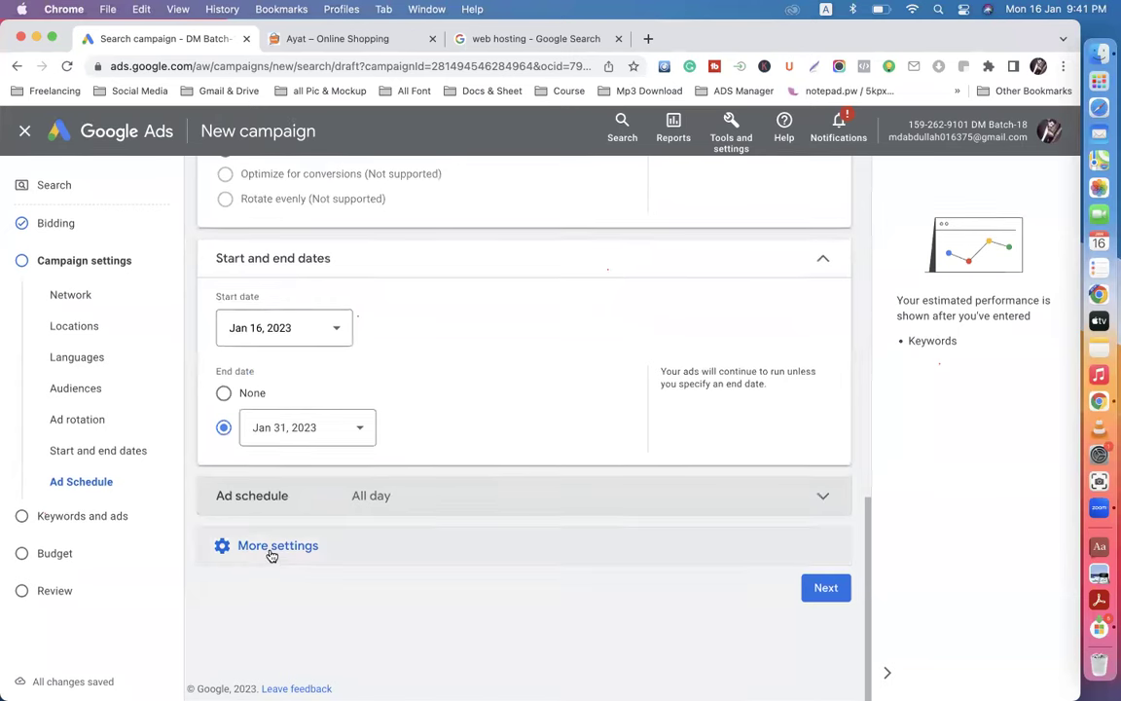
# Step: Show the additional campaign settings and change the targeted location to Bangladesh
pyautogui.click(280, 559)
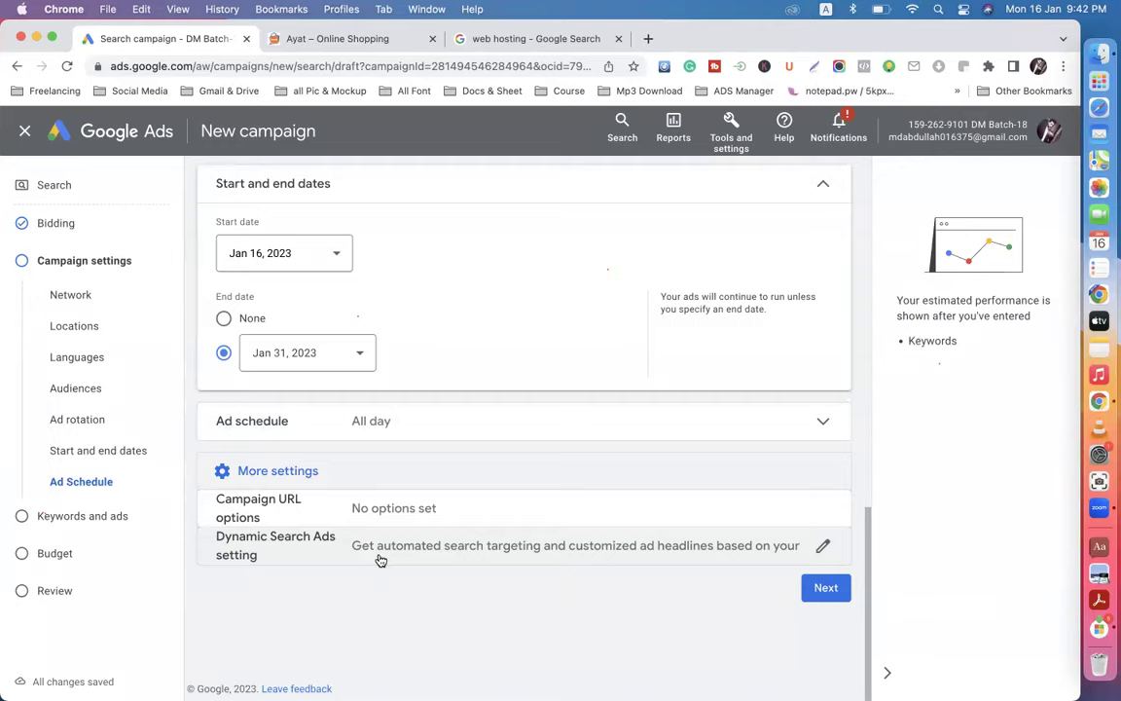
pyautogui.scroll(15, 465, 373)
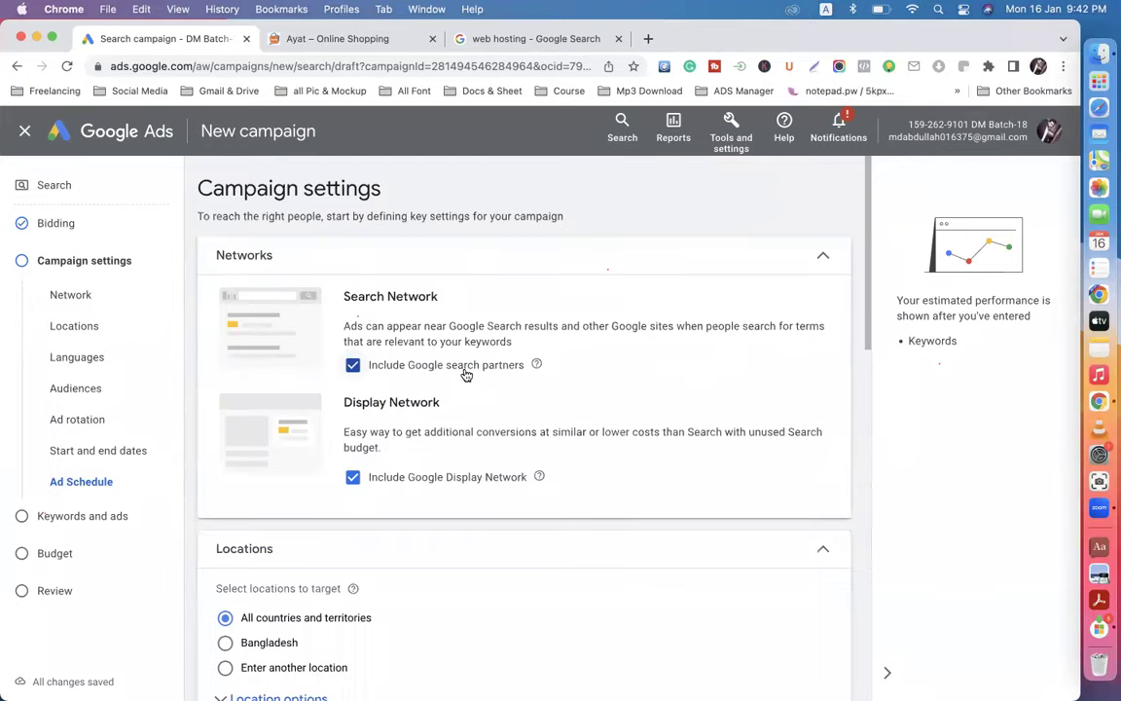
pyautogui.scroll(-3, 465, 373)
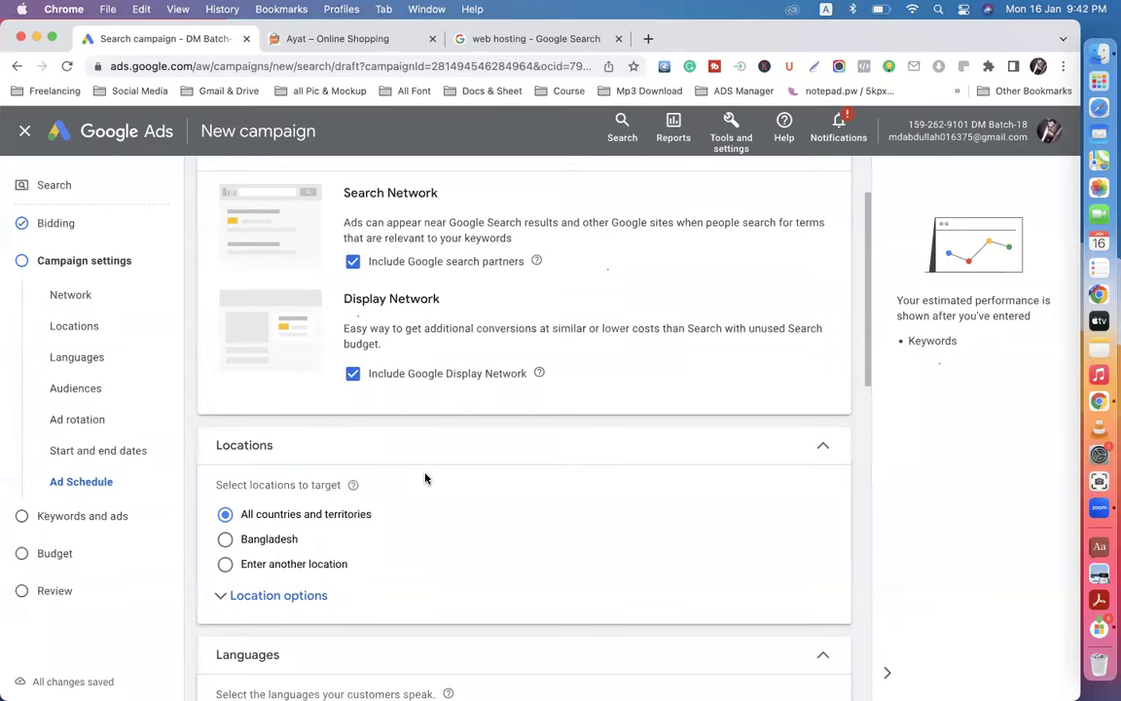
pyautogui.scroll(-6, 425, 478)
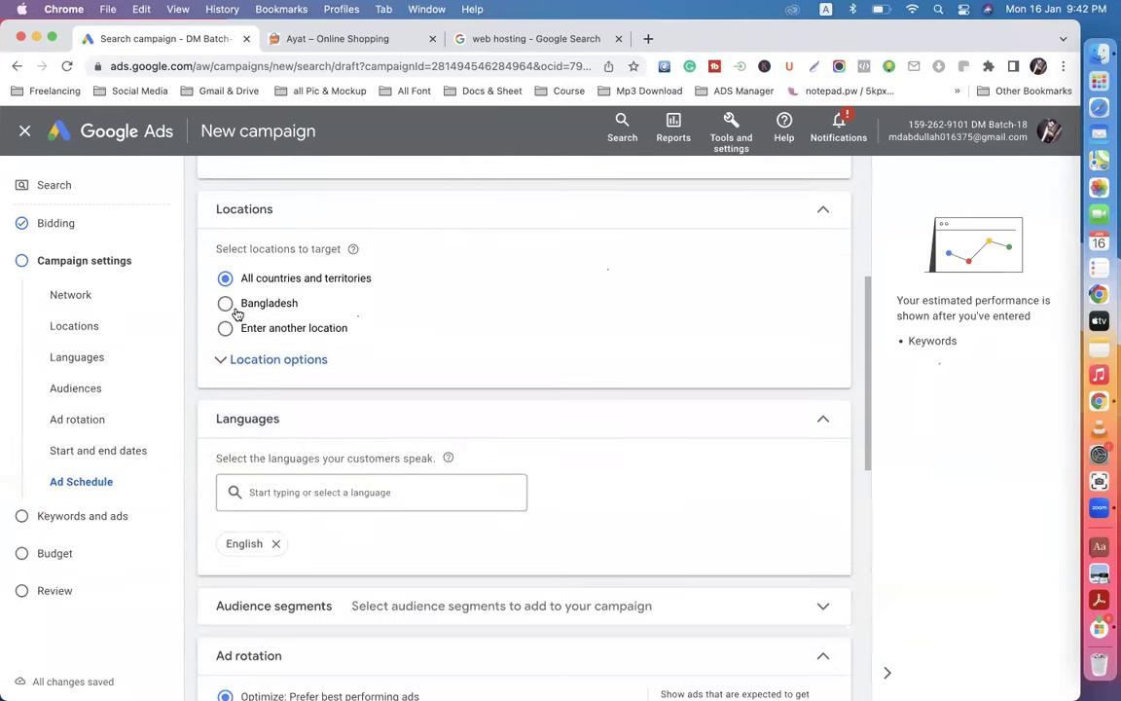
pyautogui.click(229, 306)
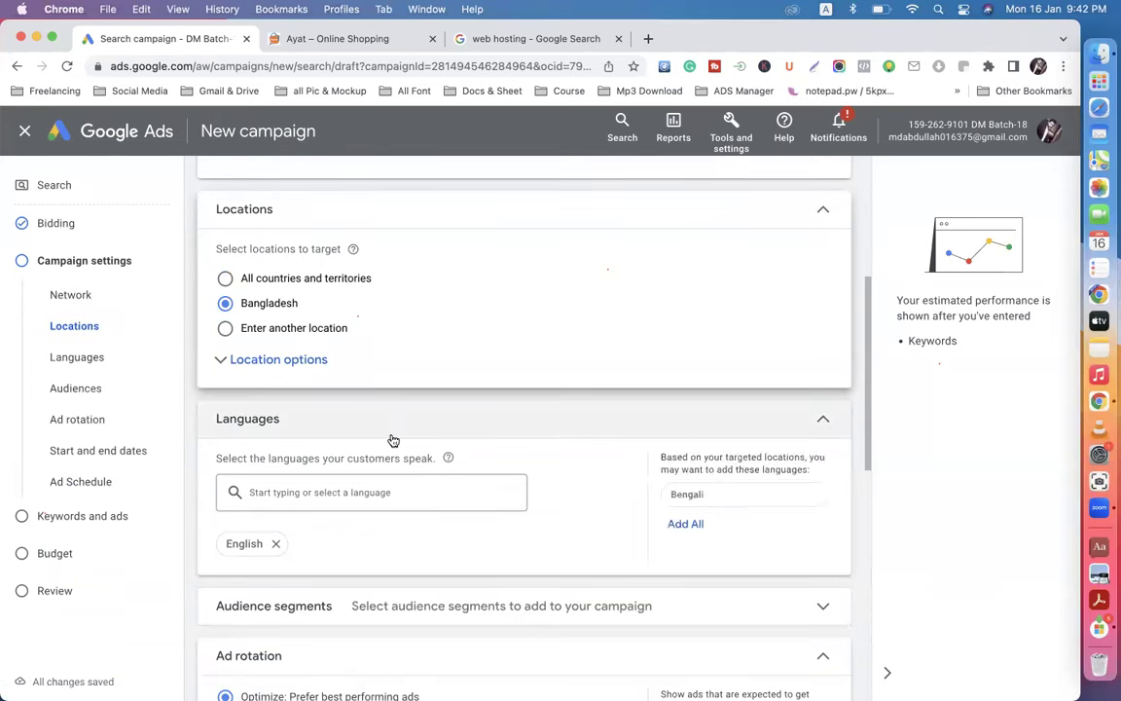
# Step: Add Bengali to the campaign's customer languages alongside English
pyautogui.scroll(-3, 356, 434)
pyautogui.click(307, 362)
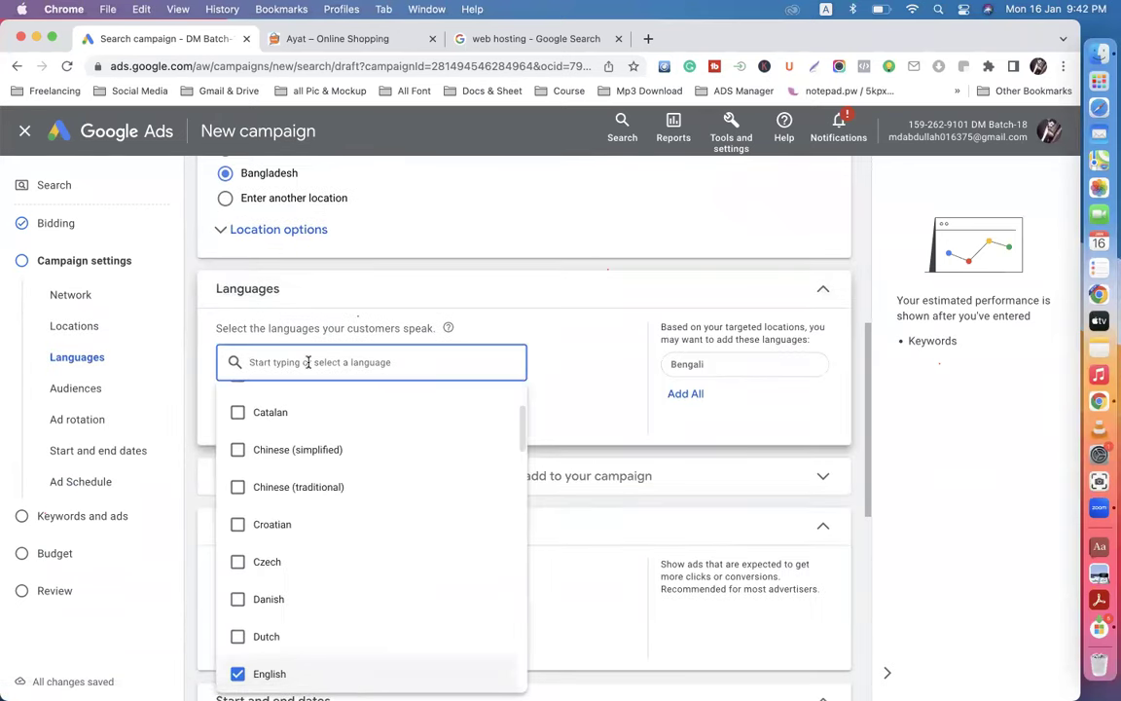
pyautogui.write('ben')
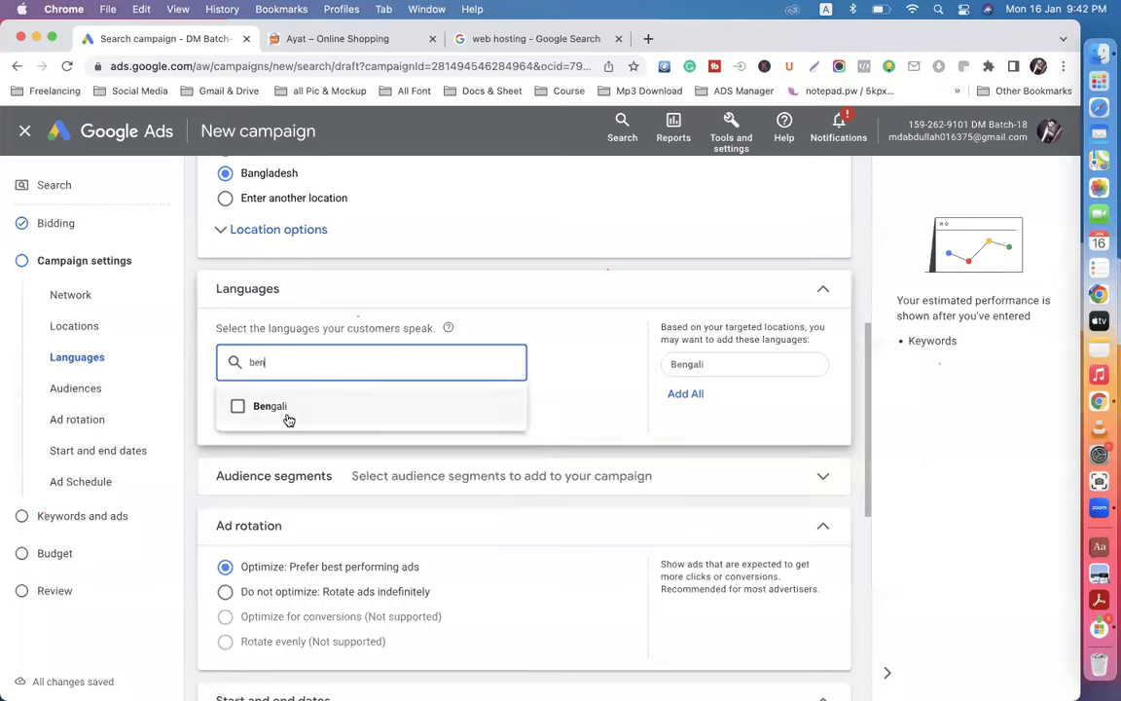
pyautogui.click(287, 415)
pyautogui.click(202, 460)
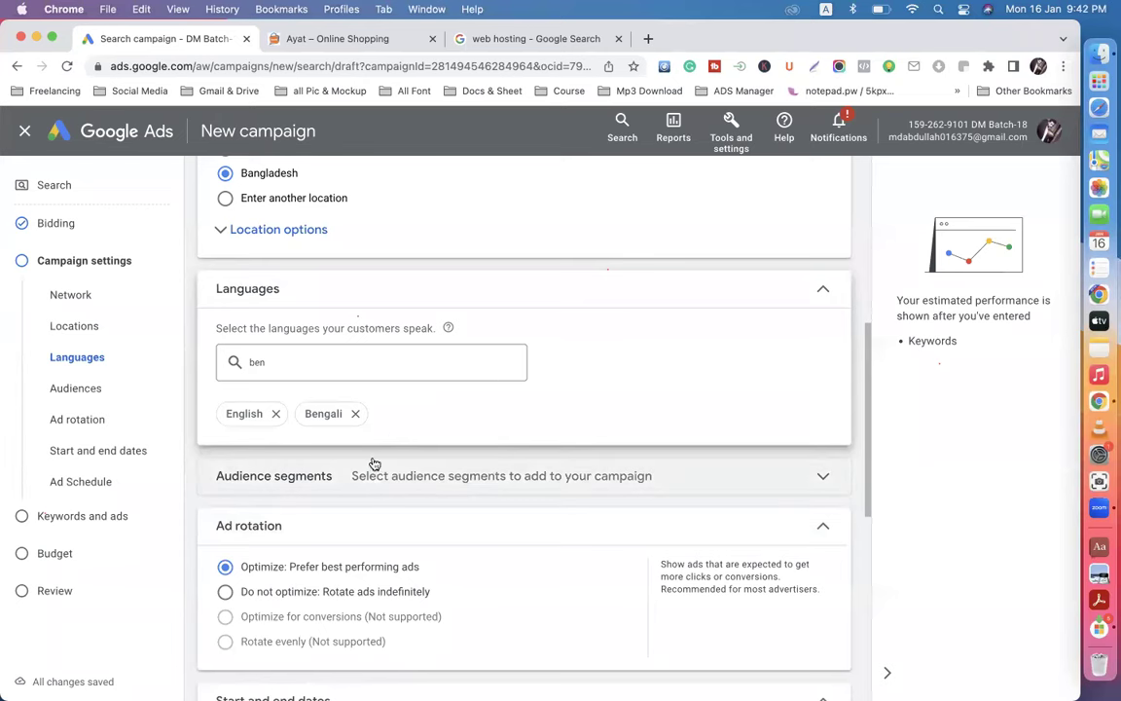
# Step: Collapse the ad rotation and start and end dates sections, and check the ad schedule before collapsing it
pyautogui.scroll(-3, 371, 454)
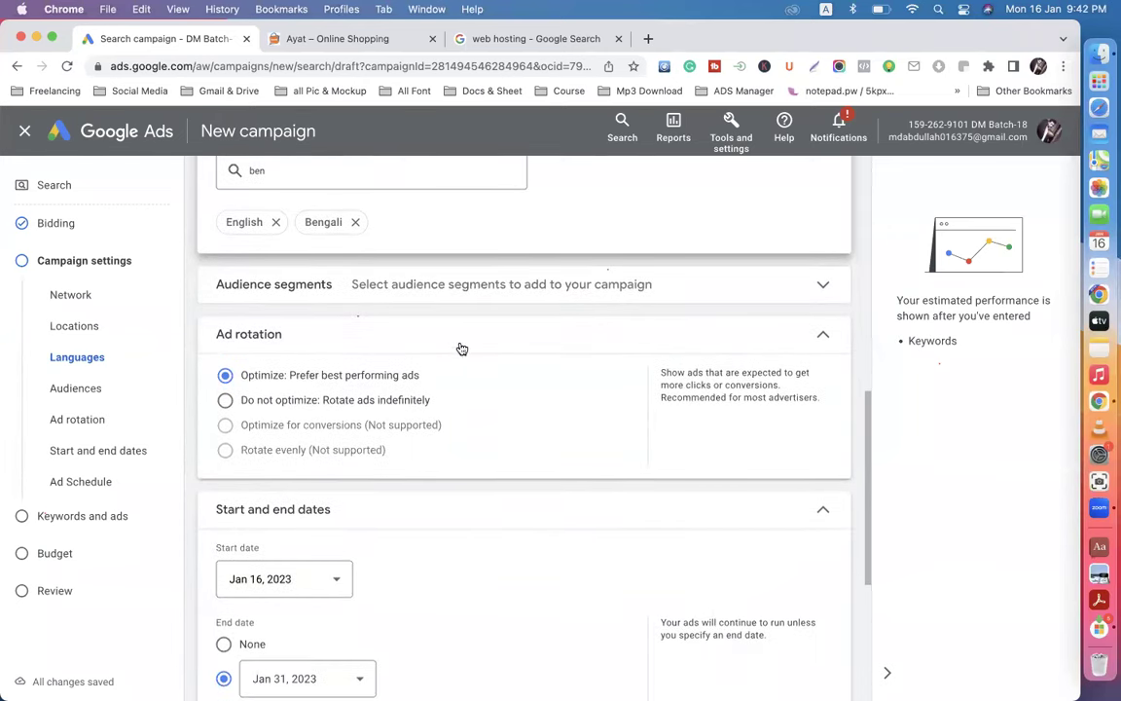
pyautogui.click(825, 334)
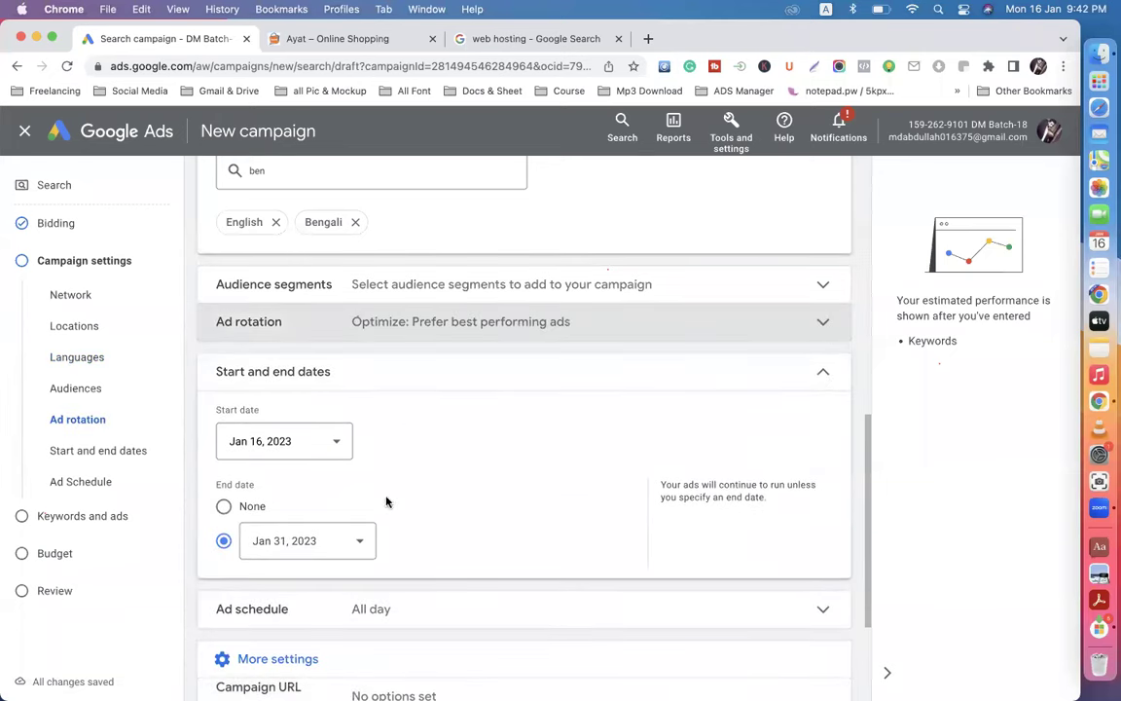
pyautogui.click(823, 370)
pyautogui.scroll(-2, 603, 479)
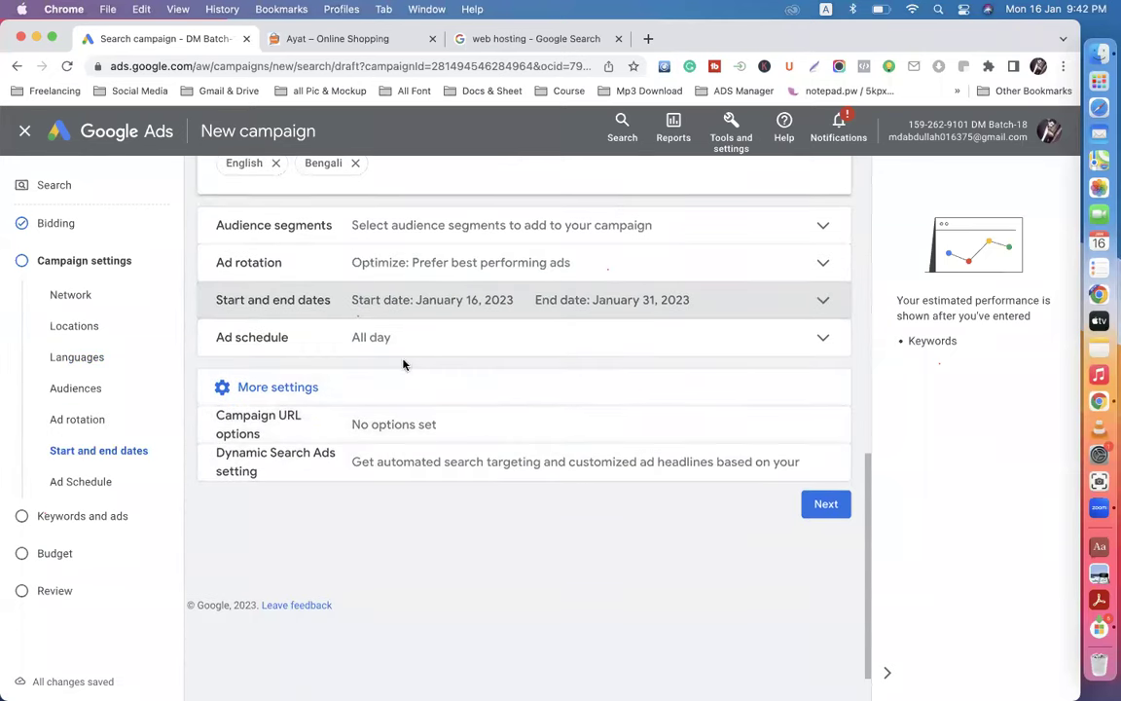
pyautogui.click(817, 340)
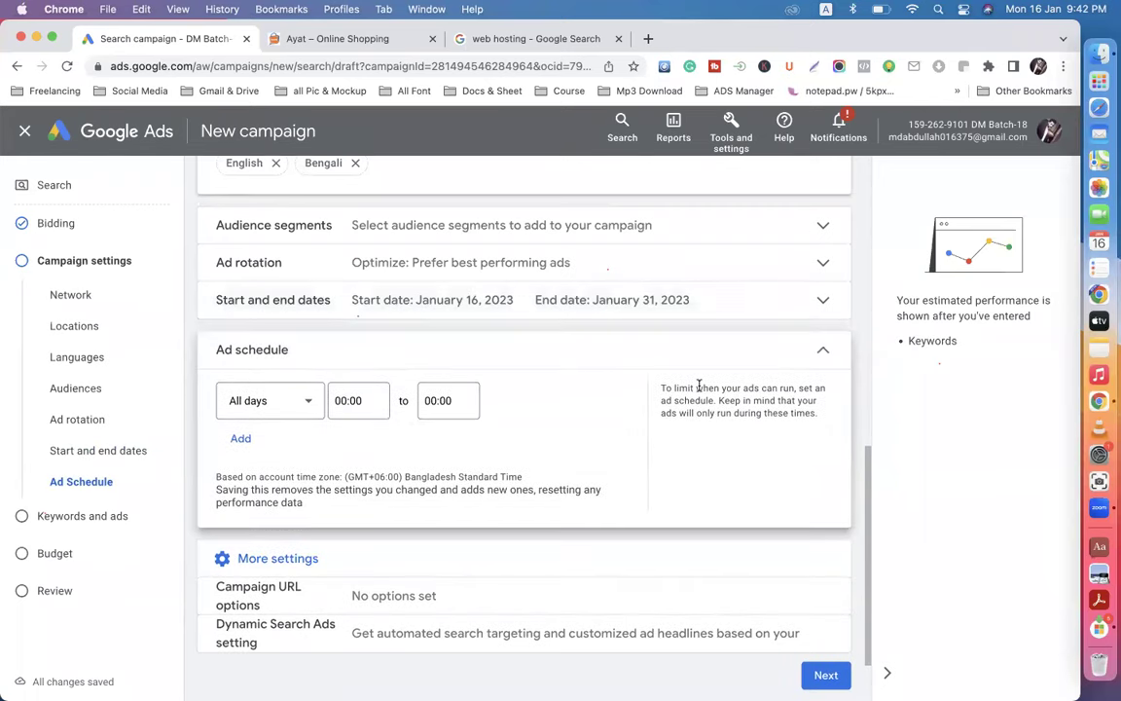
pyautogui.click(816, 351)
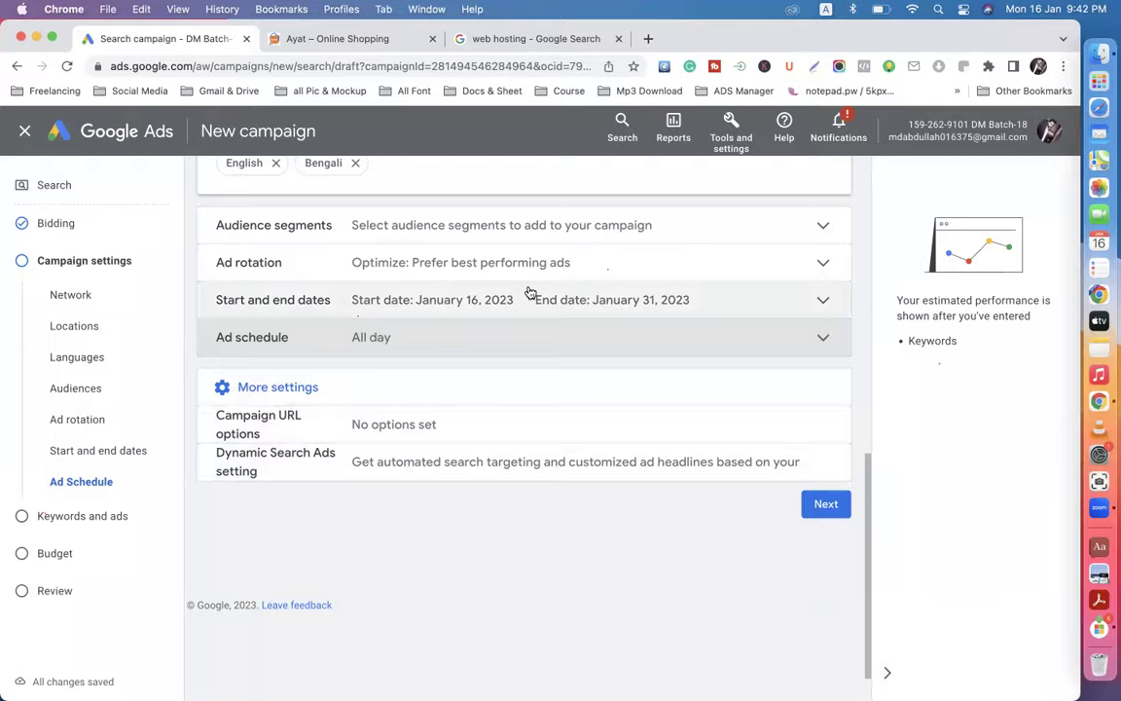
# Step: Review the campaign settings from networks to ad schedule and proceed to the Keywords and ads stage
pyautogui.scroll(10, 529, 293)
pyautogui.scroll(-10, 529, 291)
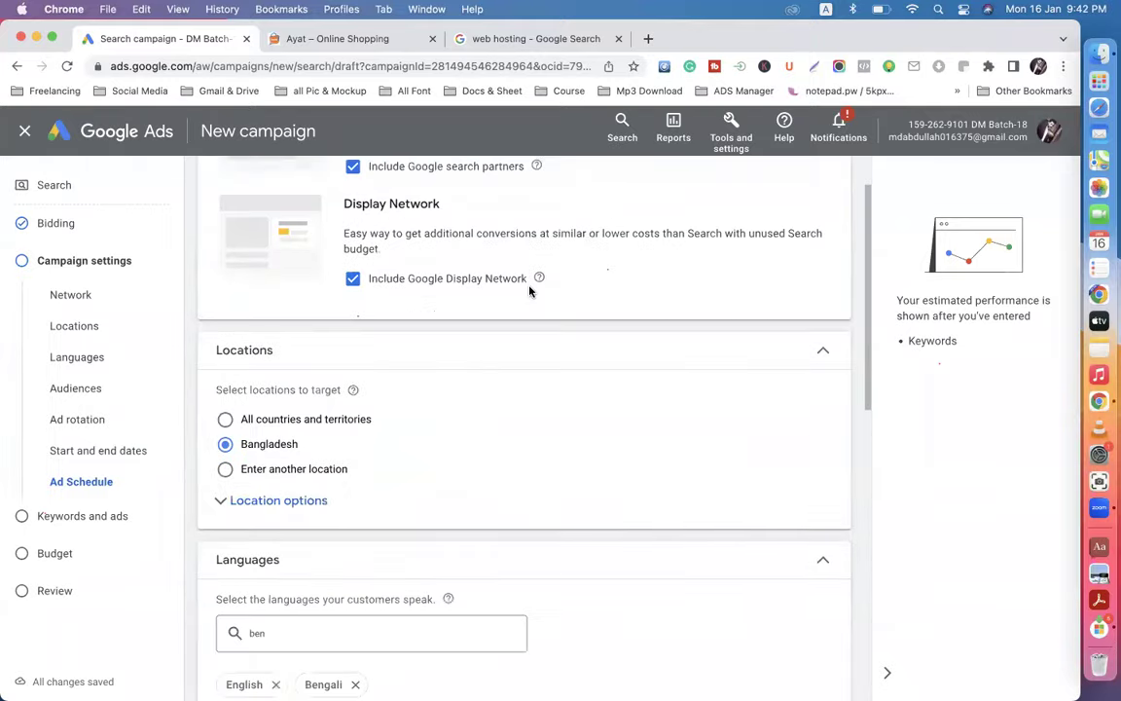
pyautogui.scroll(10, 529, 292)
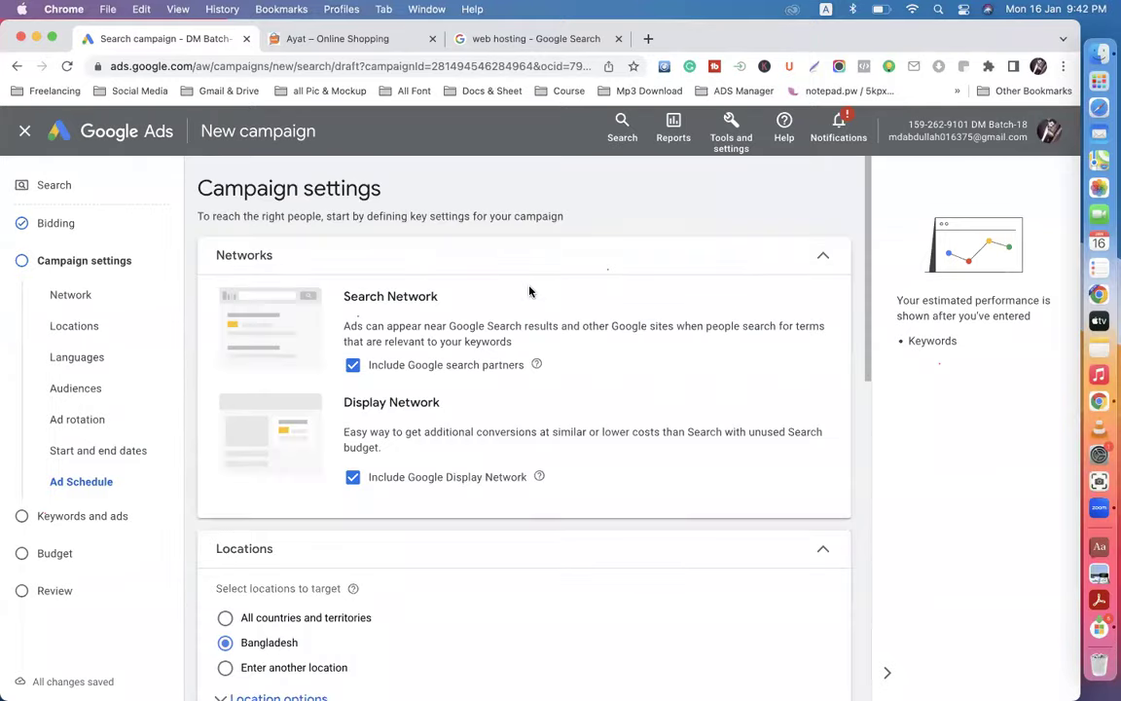
pyautogui.scroll(-10, 530, 291)
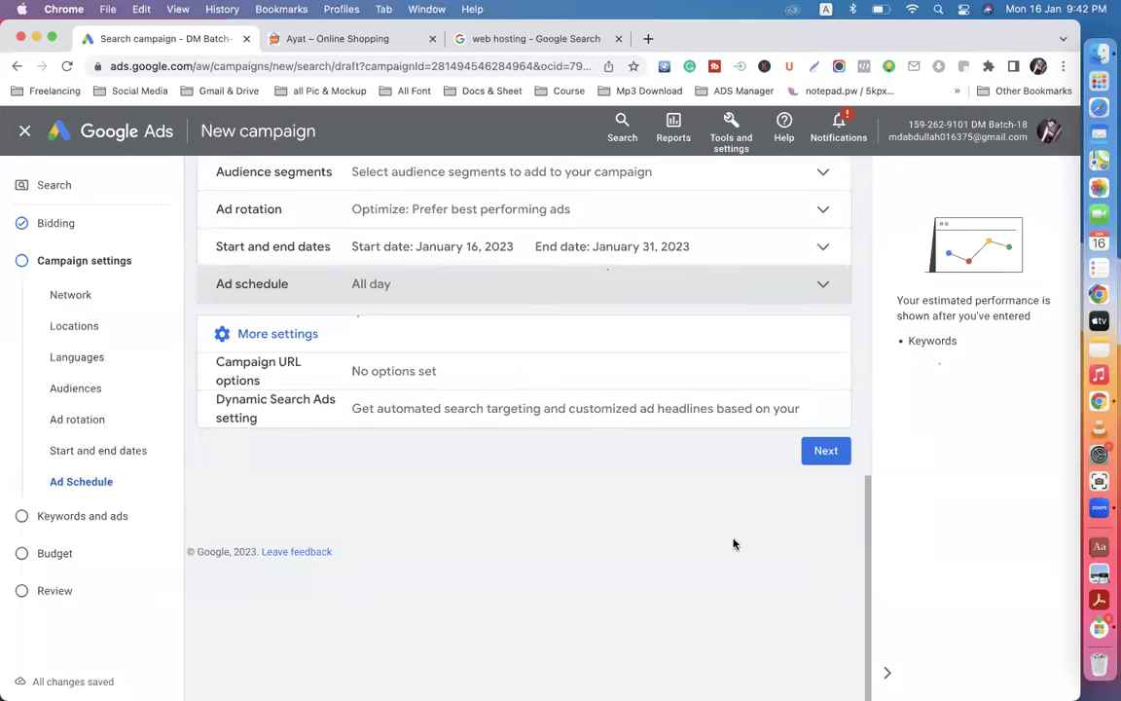
pyautogui.click(825, 452)
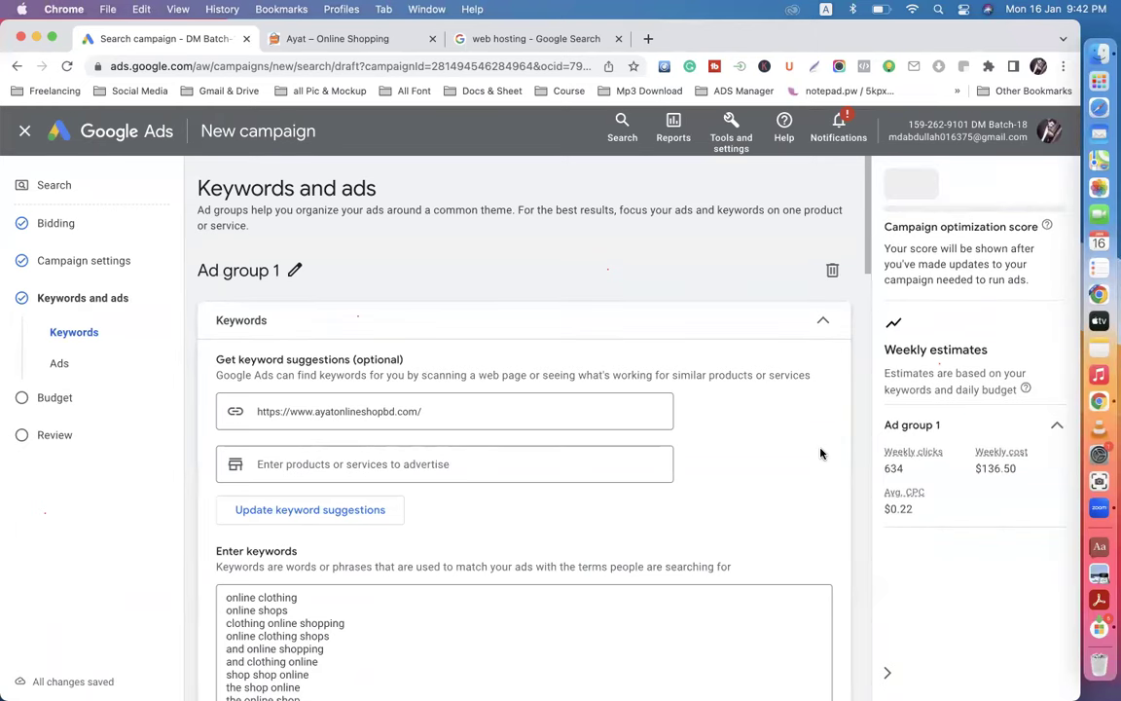
# Step: Clear all suggested keywords from the keyword list of Ad group 1
pyautogui.scroll(-2, 821, 453)
pyautogui.scroll(-3, 821, 453)
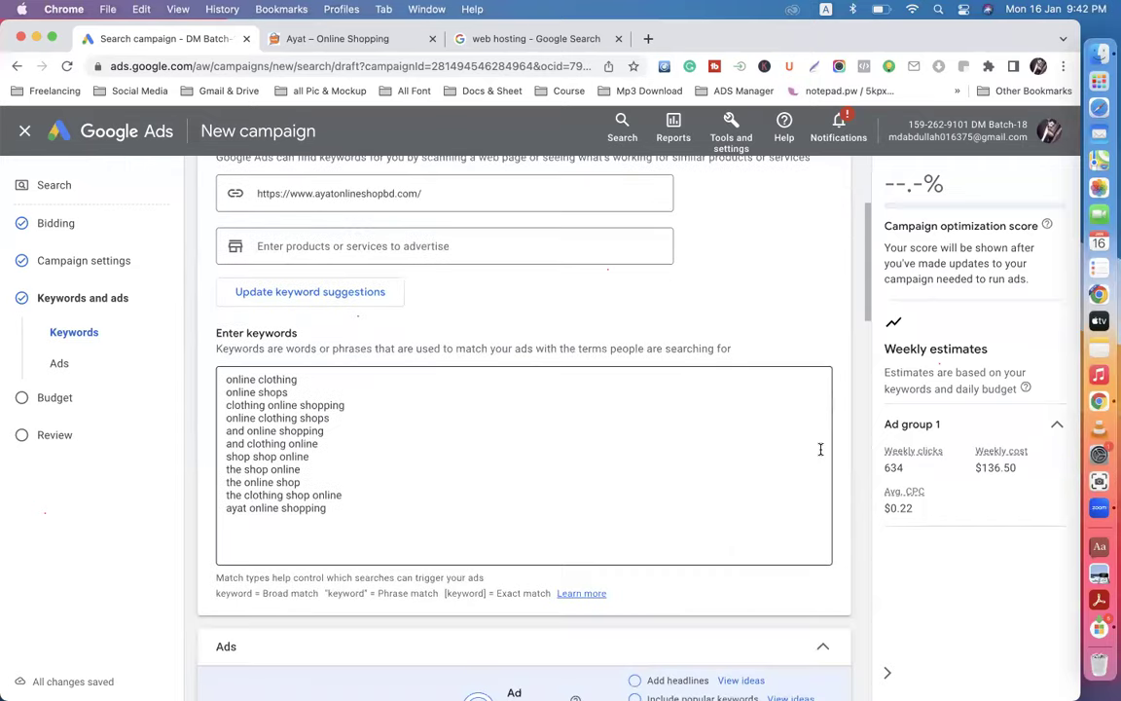
pyautogui.moveTo(334, 455); pyautogui.dragTo(212, 333)
pyautogui.press('BackSpace')
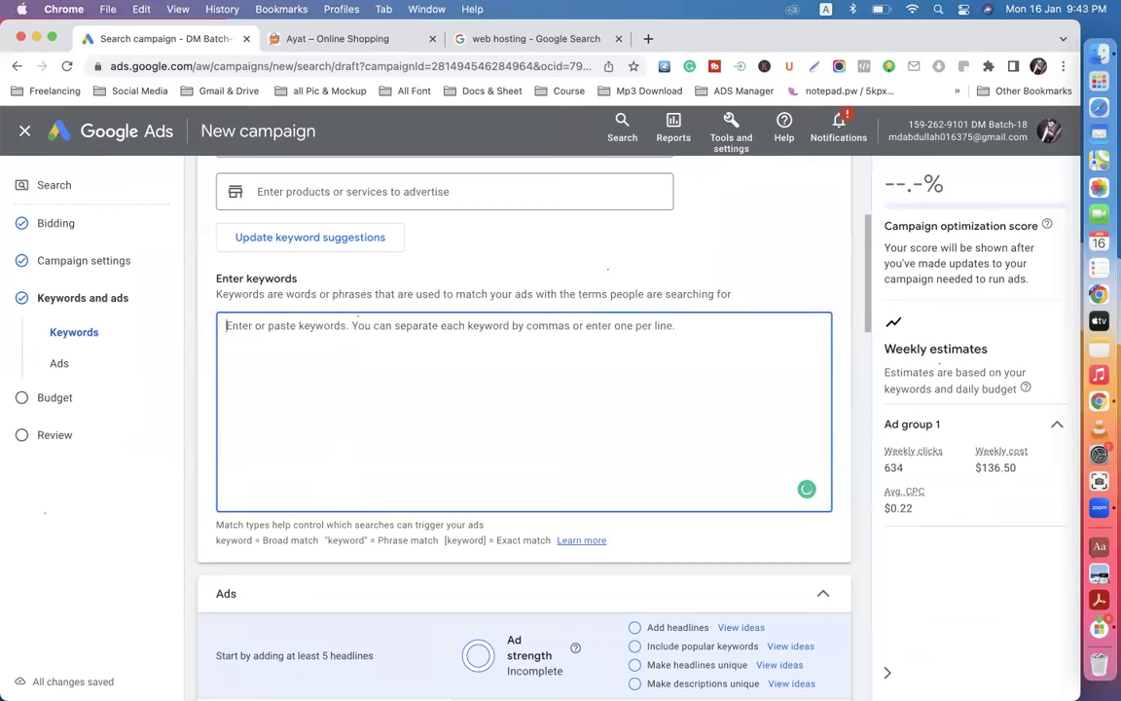
# Step: Open the "Keywords Research for Google Ads" spreadsheet from Google Sheets in a new browser tab
pyautogui.click(648, 38)
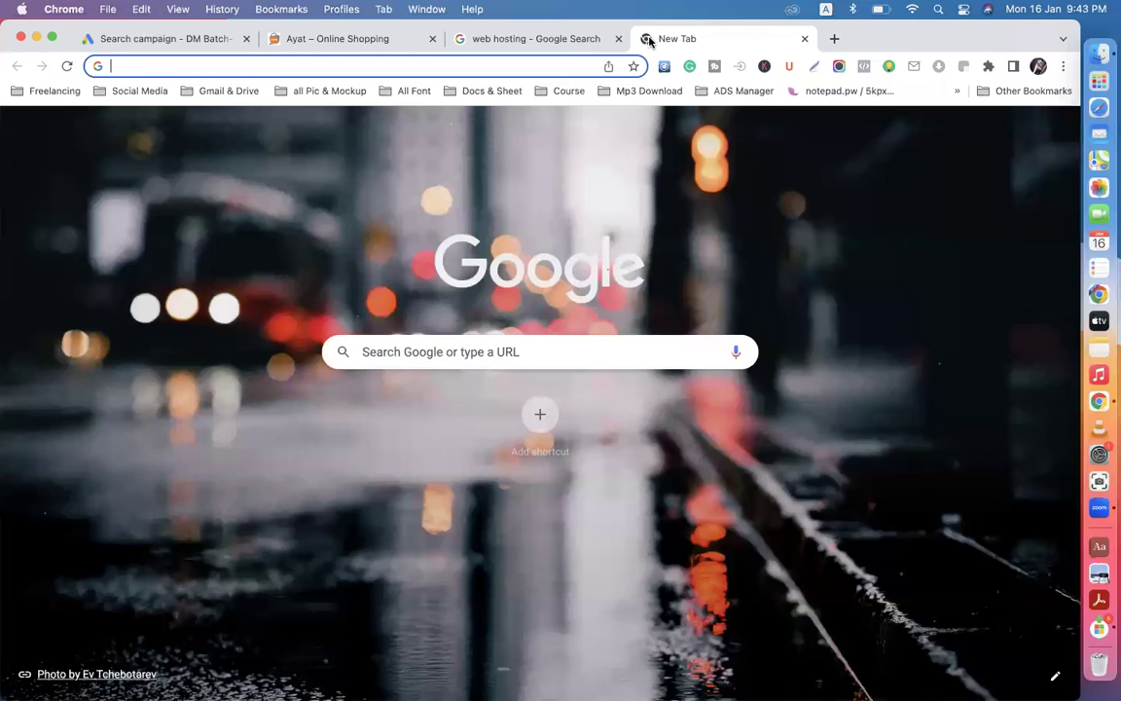
pyautogui.click(483, 91)
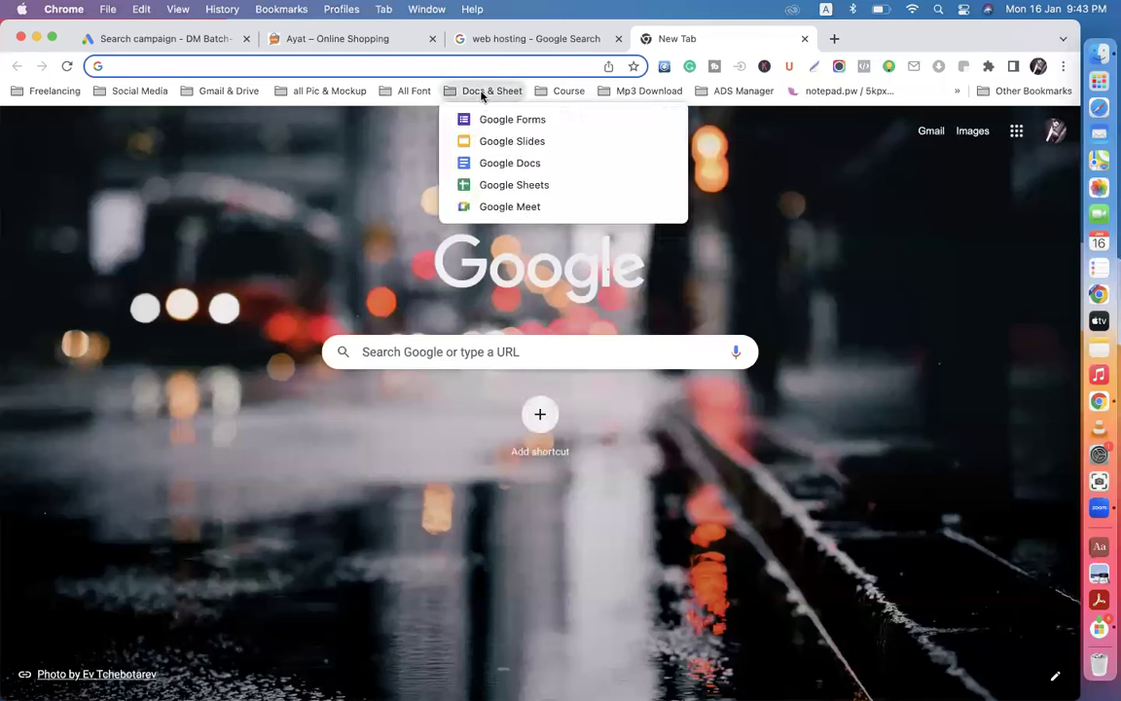
pyautogui.click(515, 186)
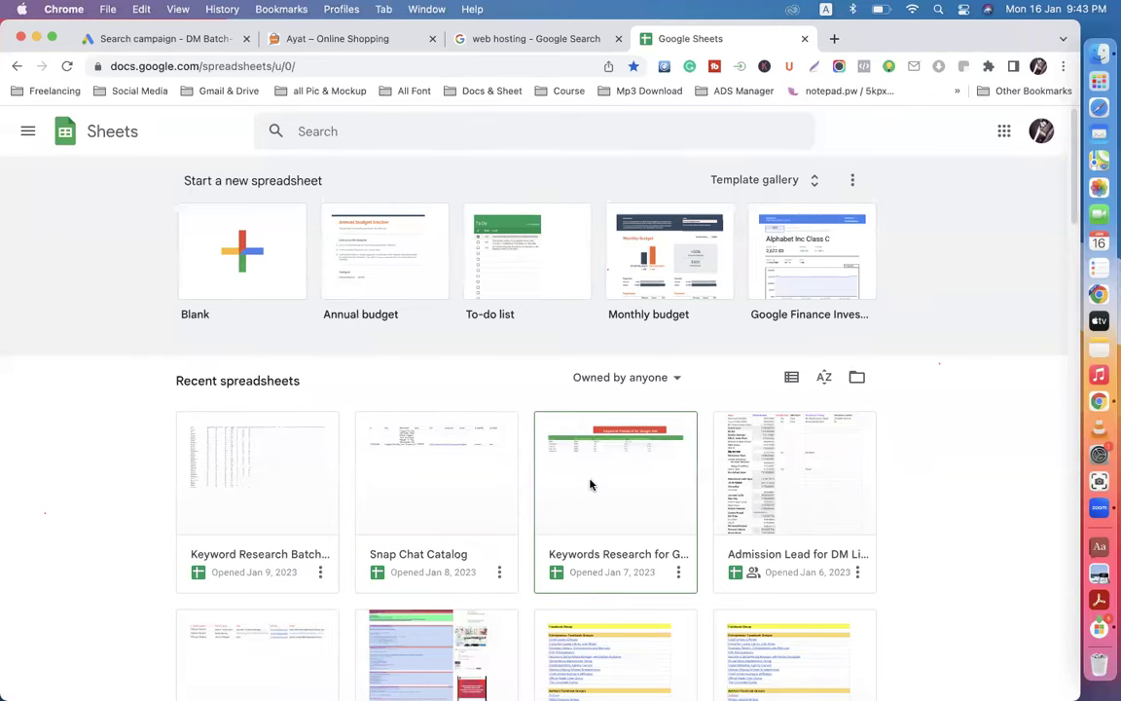
pyautogui.click(589, 483)
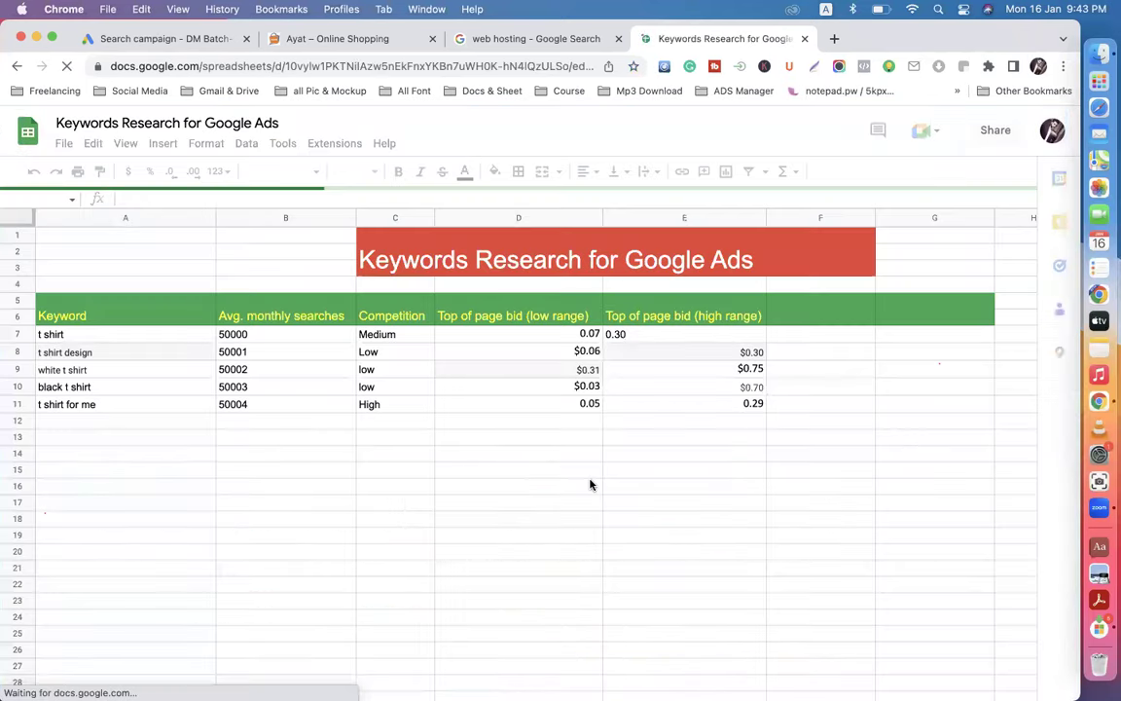
# Step: Copy the five t-shirt keywords in cells A7:A11 of the keyword research sheet
pyautogui.click(117, 334)
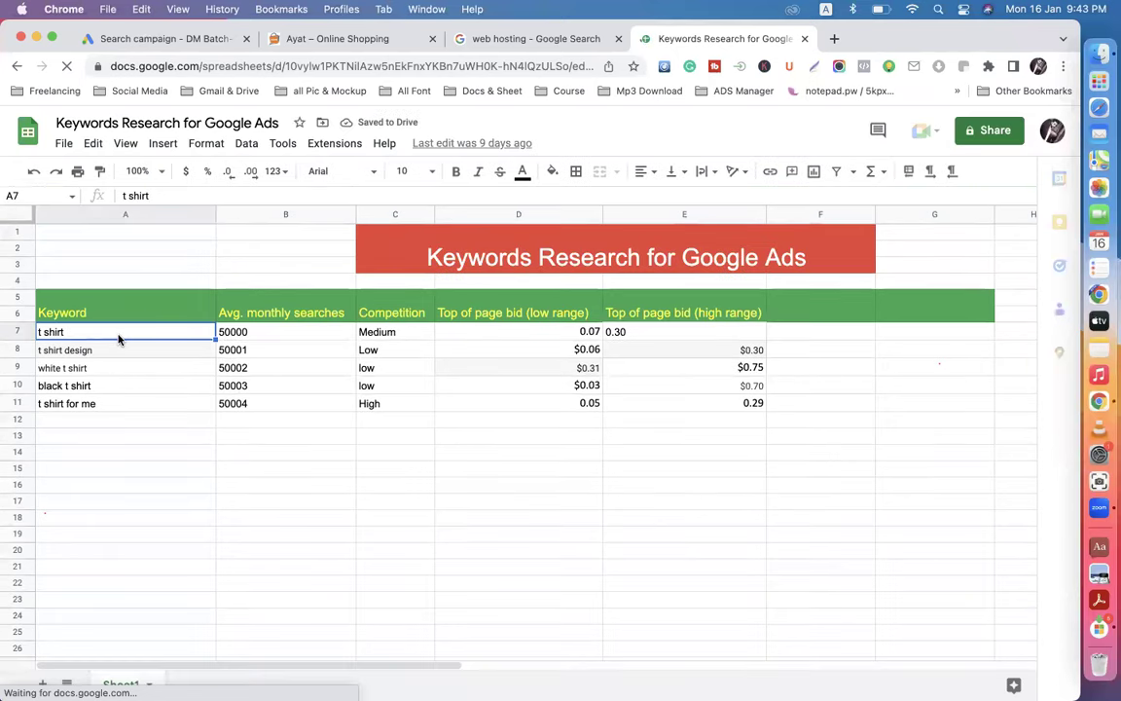
pyautogui.moveTo(118, 339); pyautogui.dragTo(121, 400)
pyautogui.rightClick(118, 351)
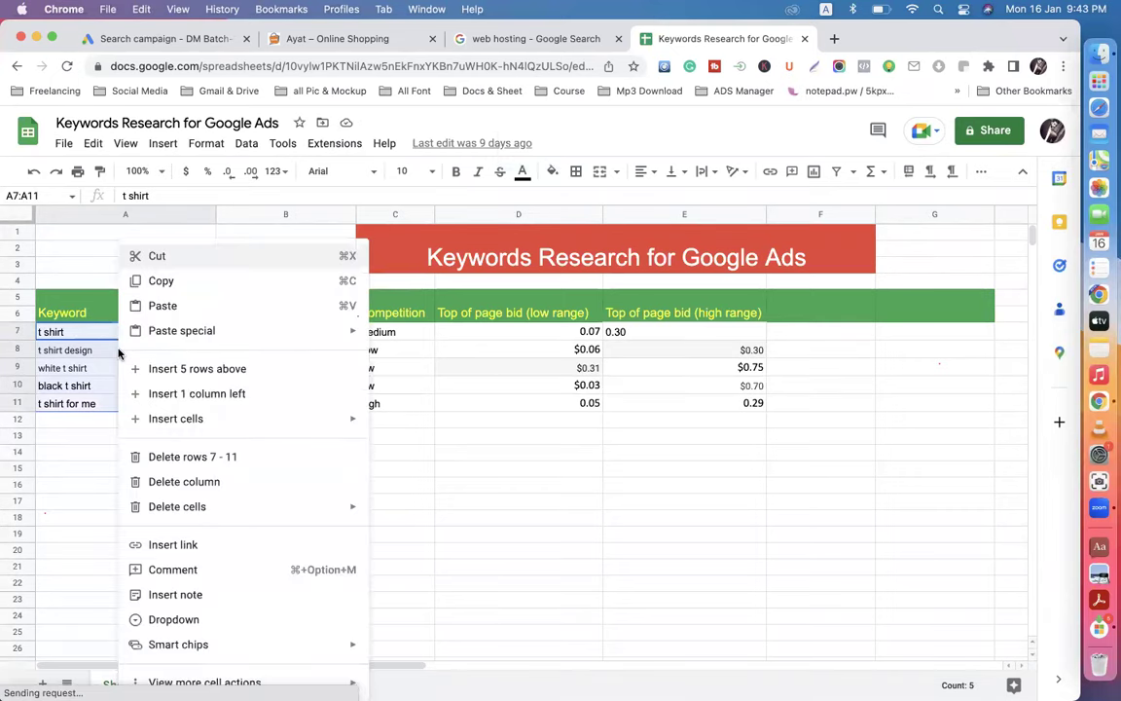
pyautogui.click(158, 281)
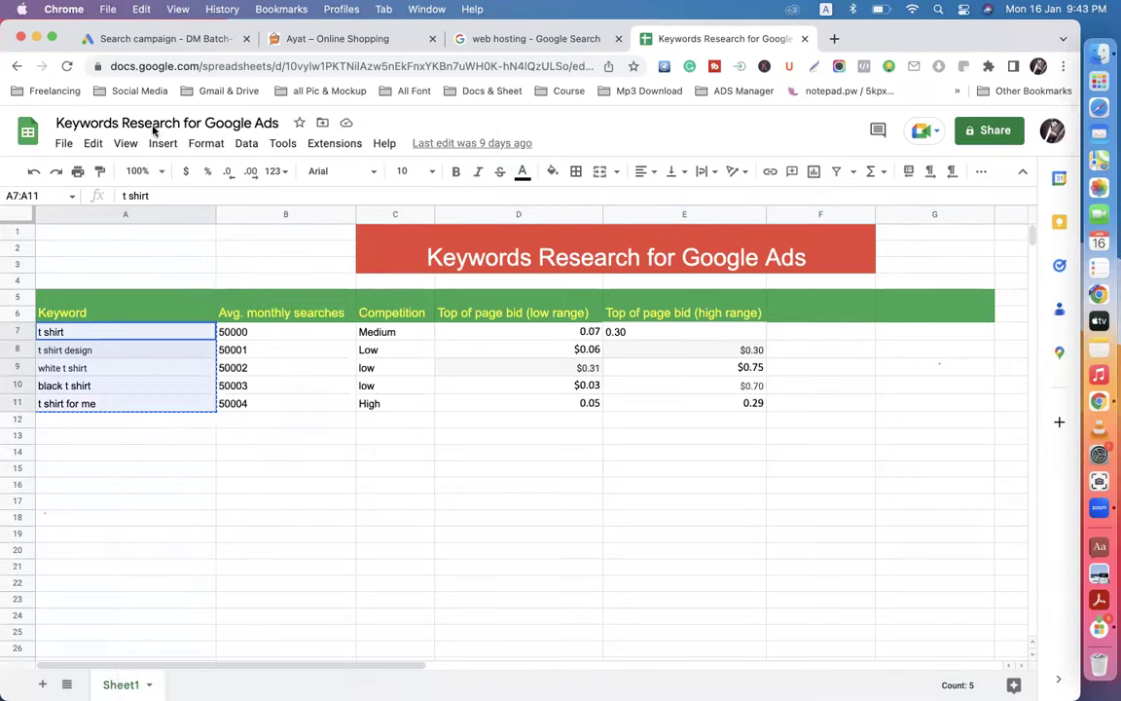
# Step: Paste the five copied t-shirt keywords into the empty keyword list of Ad group 1 in the Google Ads campaign
pyautogui.click(163, 38)
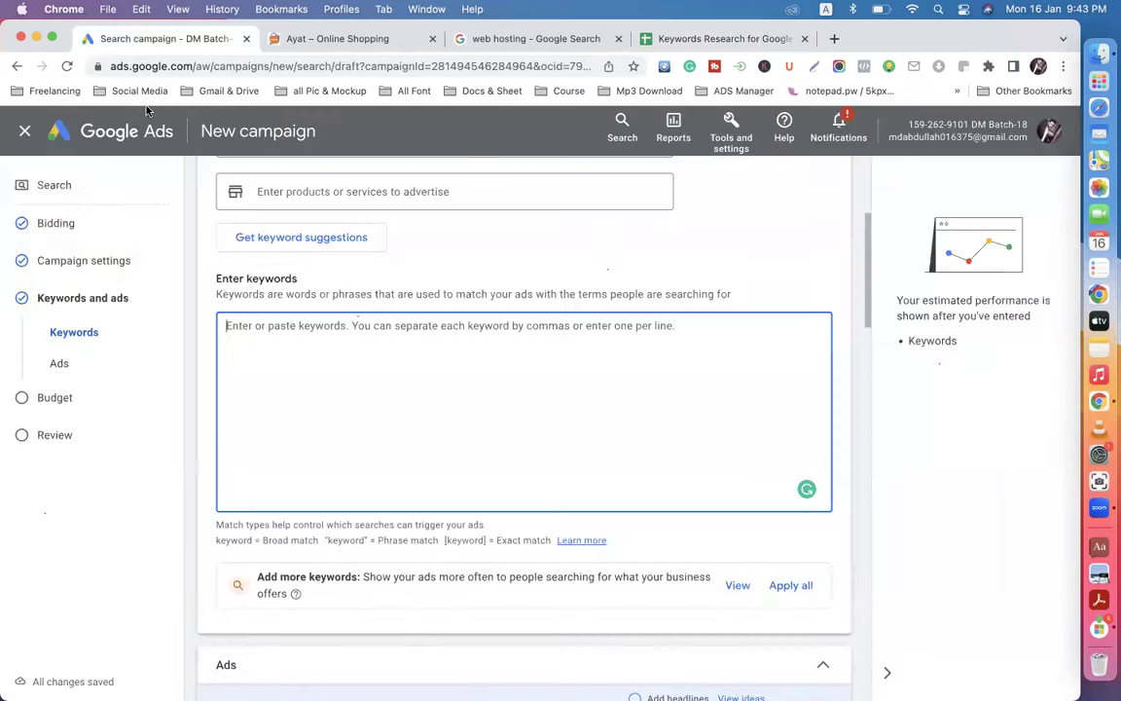
pyautogui.click(289, 352)
pyautogui.press('super+v')
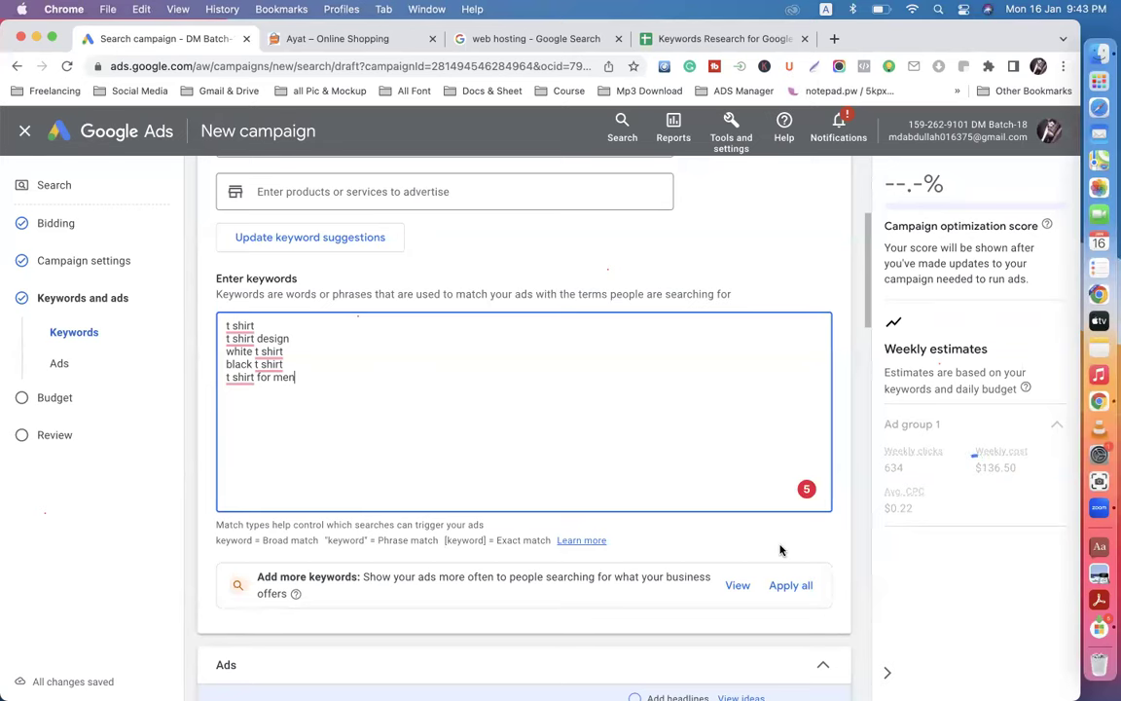
# Step: Try applying all recommended additional keywords to Ad group 1, and undo the addition
pyautogui.click(791, 586)
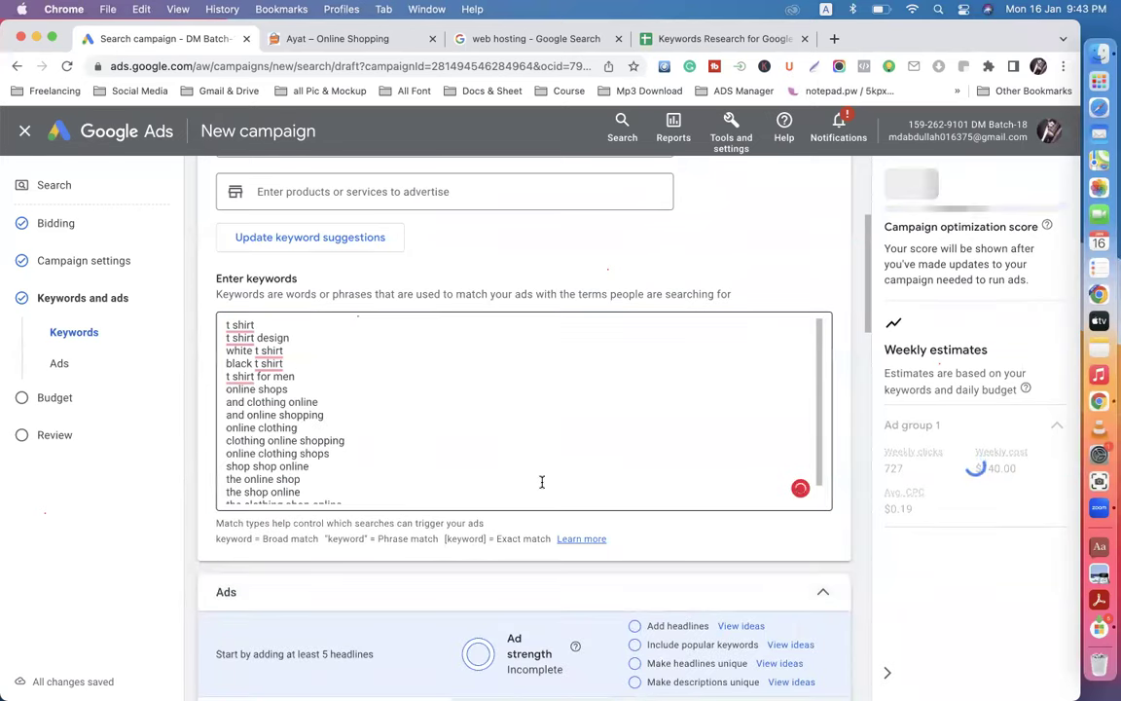
pyautogui.press('super+a')
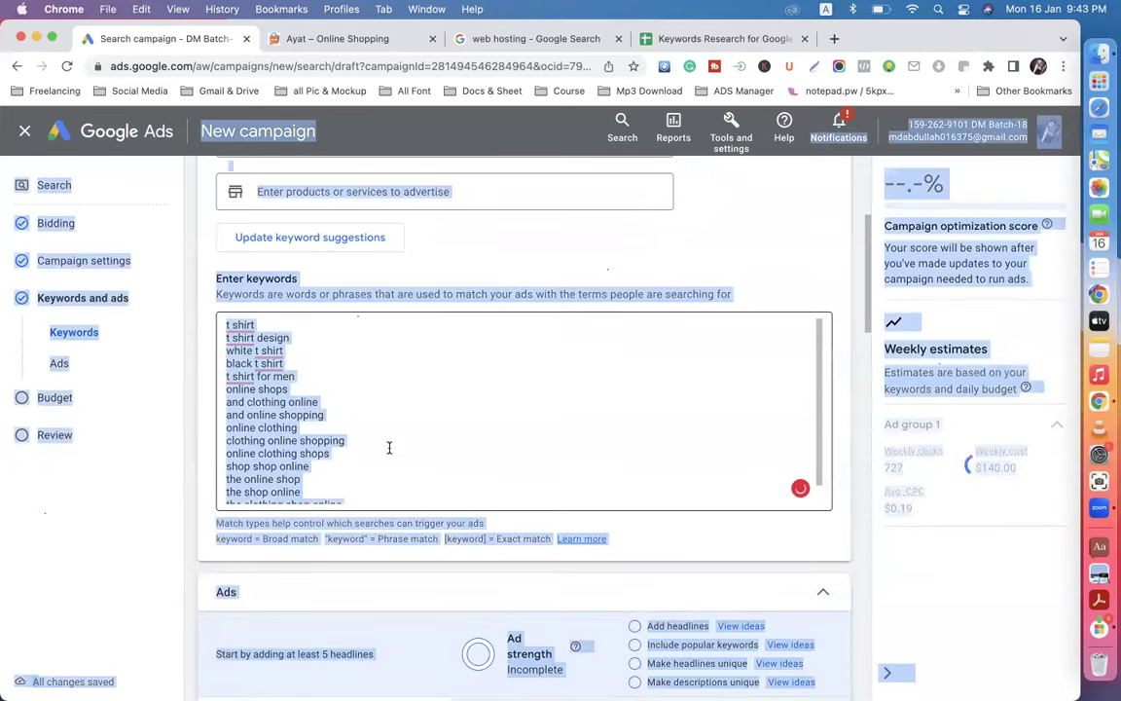
pyautogui.click(389, 448)
pyautogui.press('super+a')
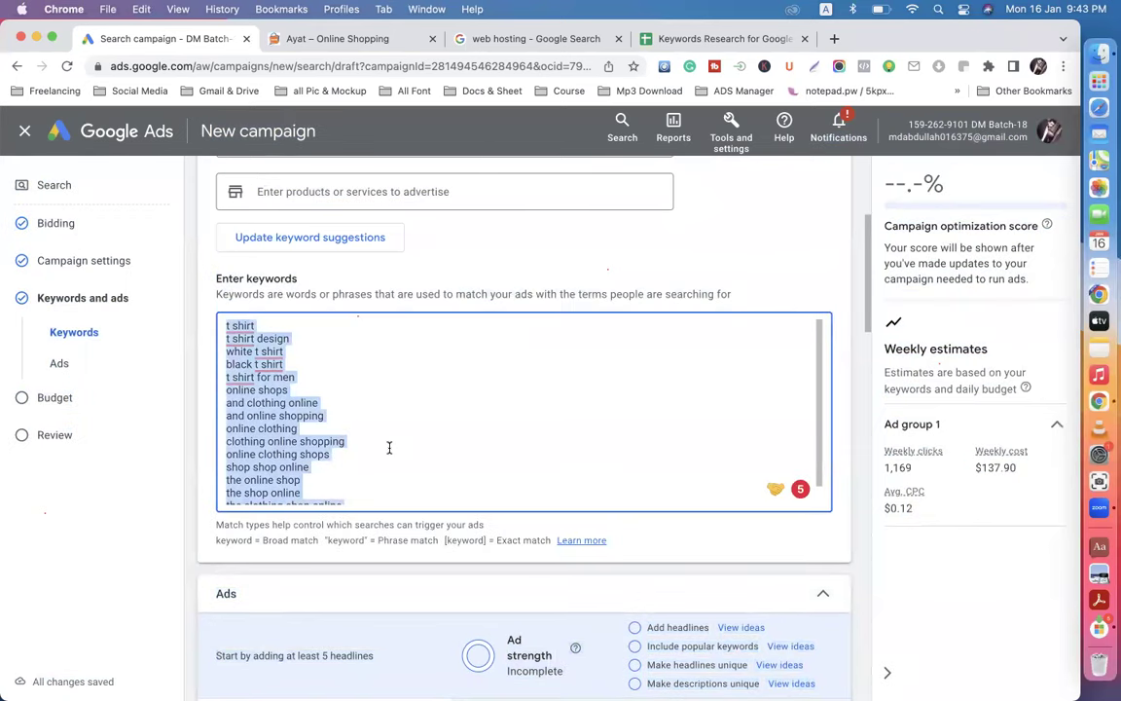
pyautogui.press('super+z')
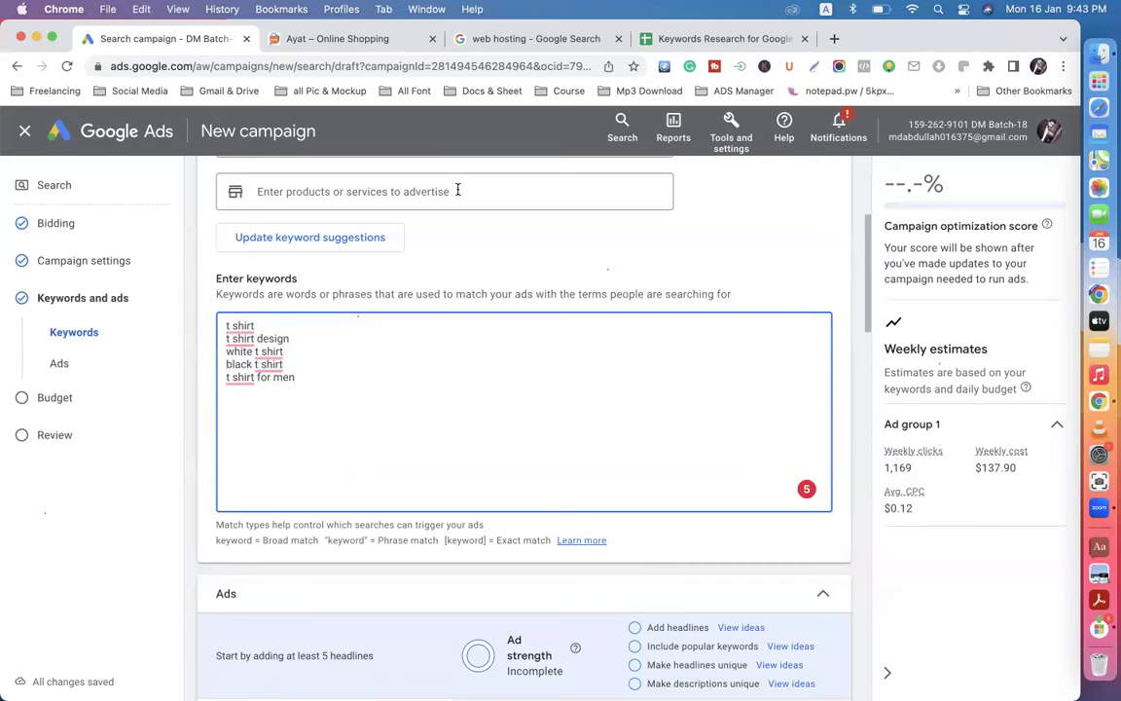
# Step: Open the "Keyword Research Batch-30" spreadsheet from the recent files in Google Sheets
pyautogui.click(662, 37)
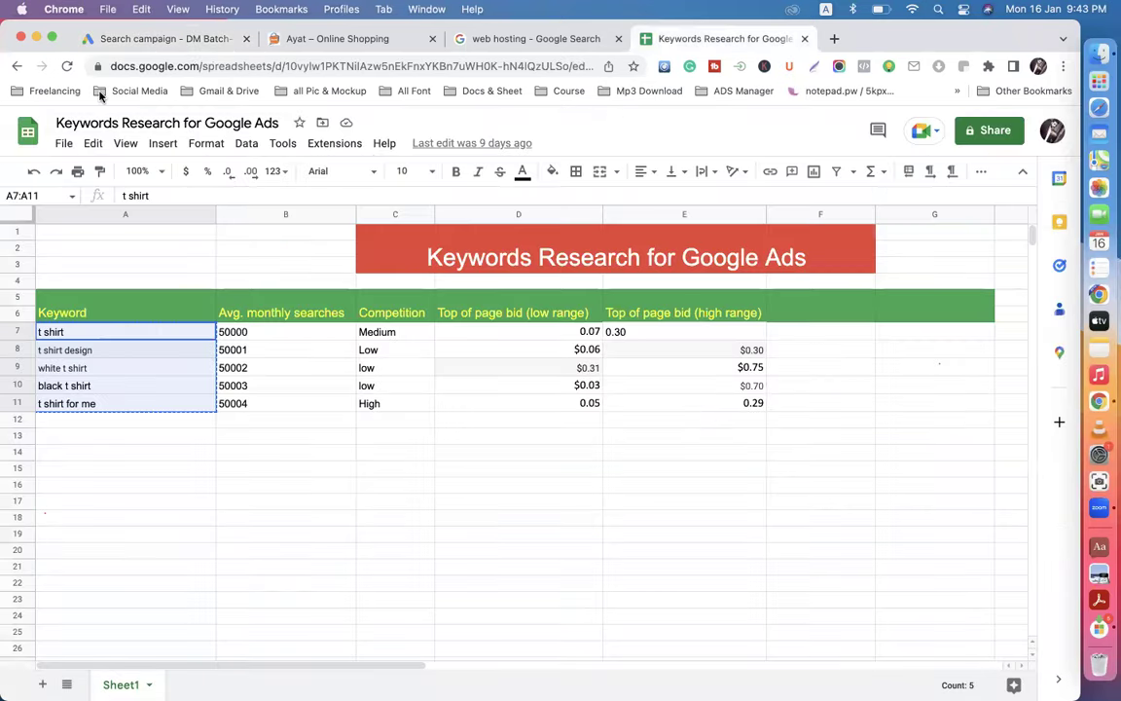
pyautogui.click(17, 66)
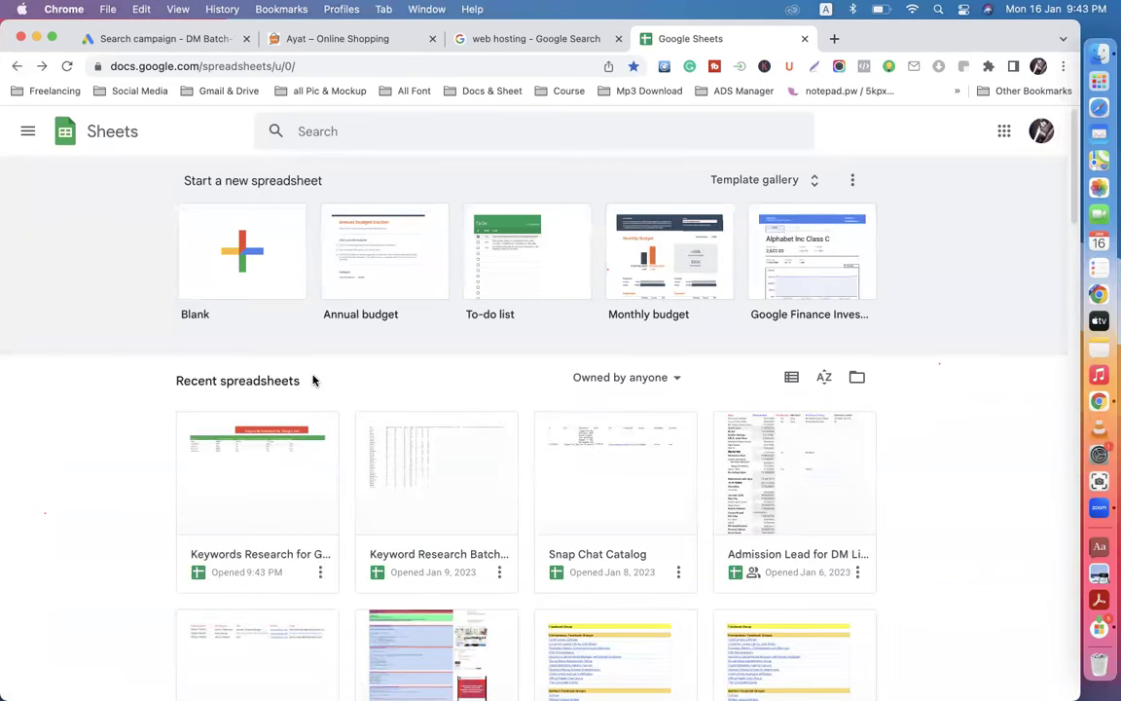
pyautogui.scroll(-1, 313, 380)
pyautogui.click(435, 430)
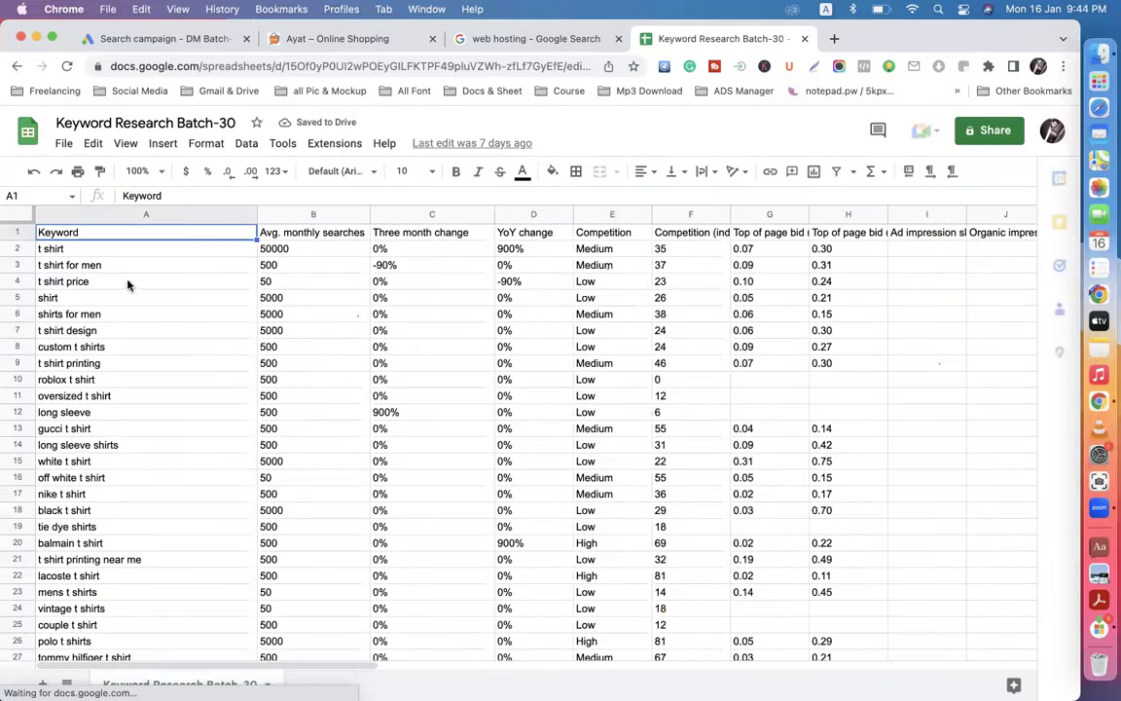
# Step: Return to the Google Ads campaign and look through Ad group 1's keyword list and ad setup
pyautogui.click(175, 40)
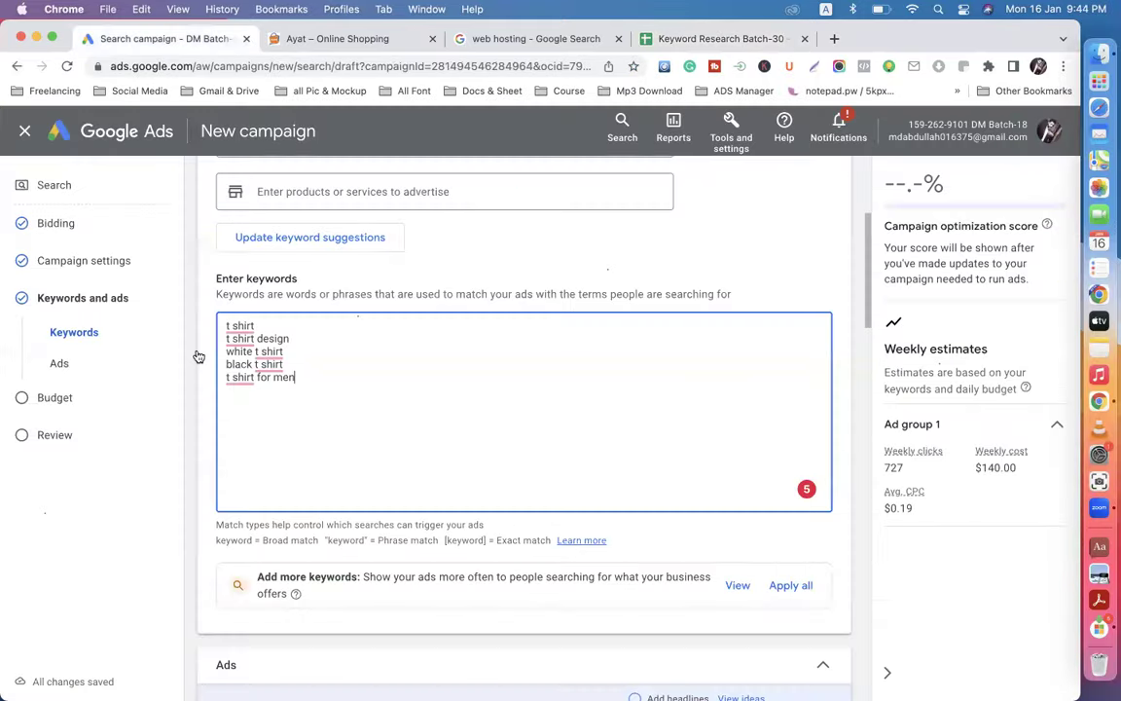
pyautogui.scroll(5, 324, 380)
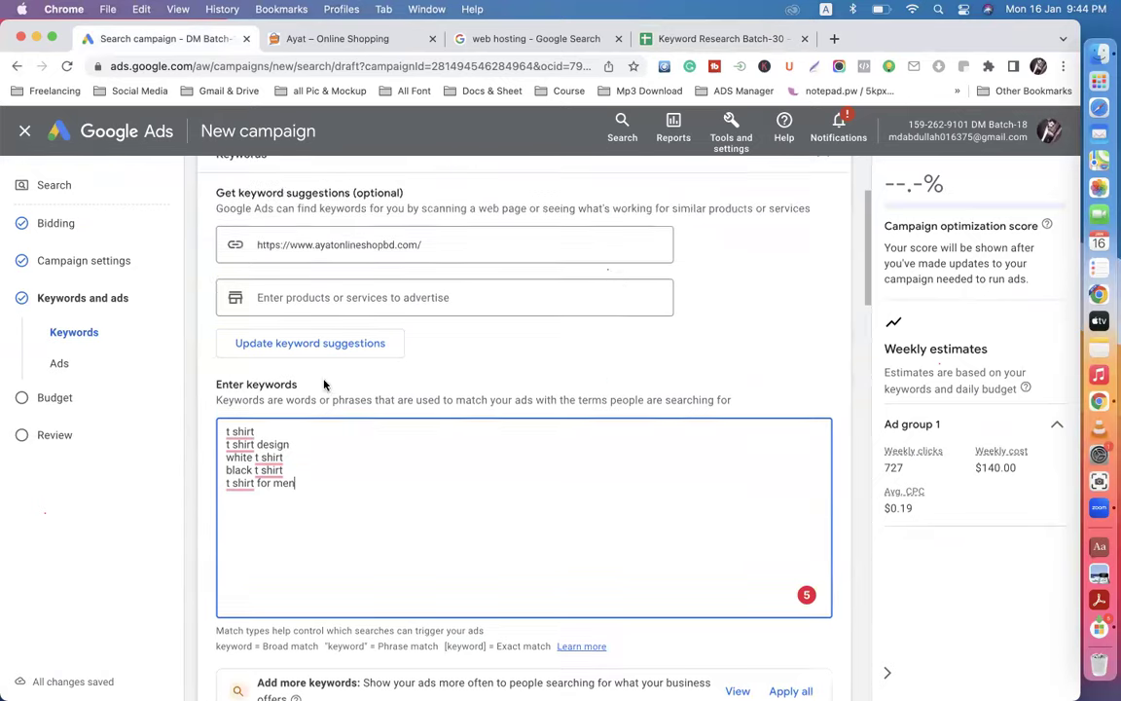
pyautogui.moveTo(199, 273); pyautogui.dragTo(280, 269)
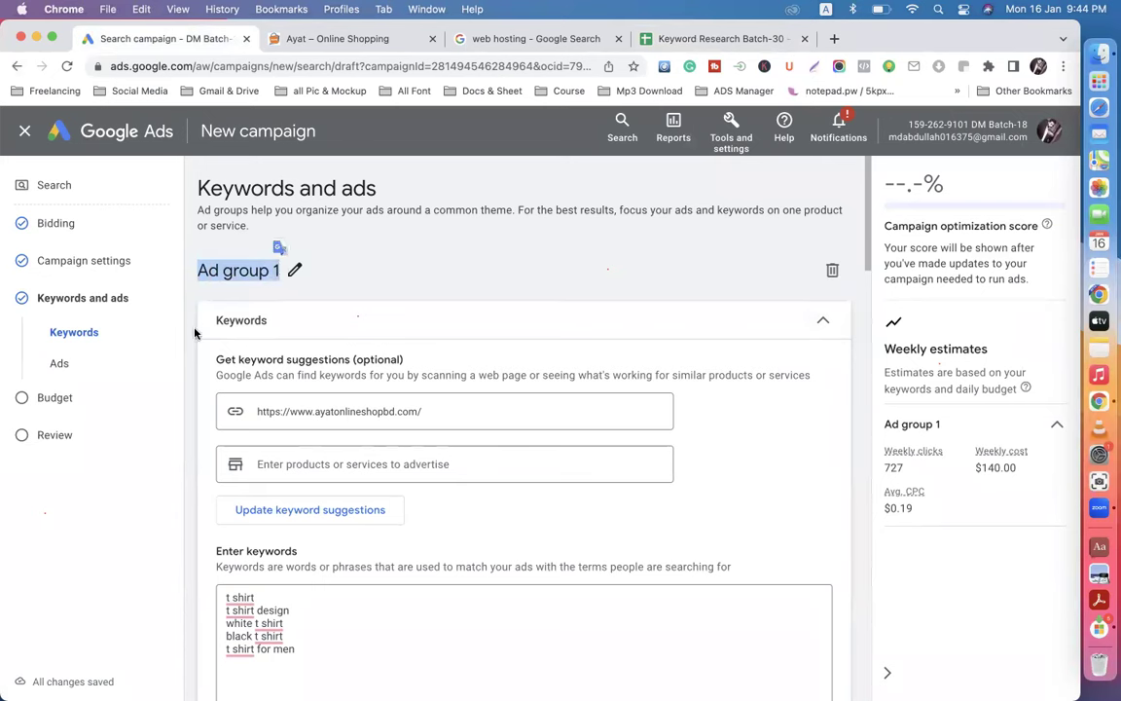
pyautogui.click(189, 368)
pyautogui.scroll(-5, 188, 368)
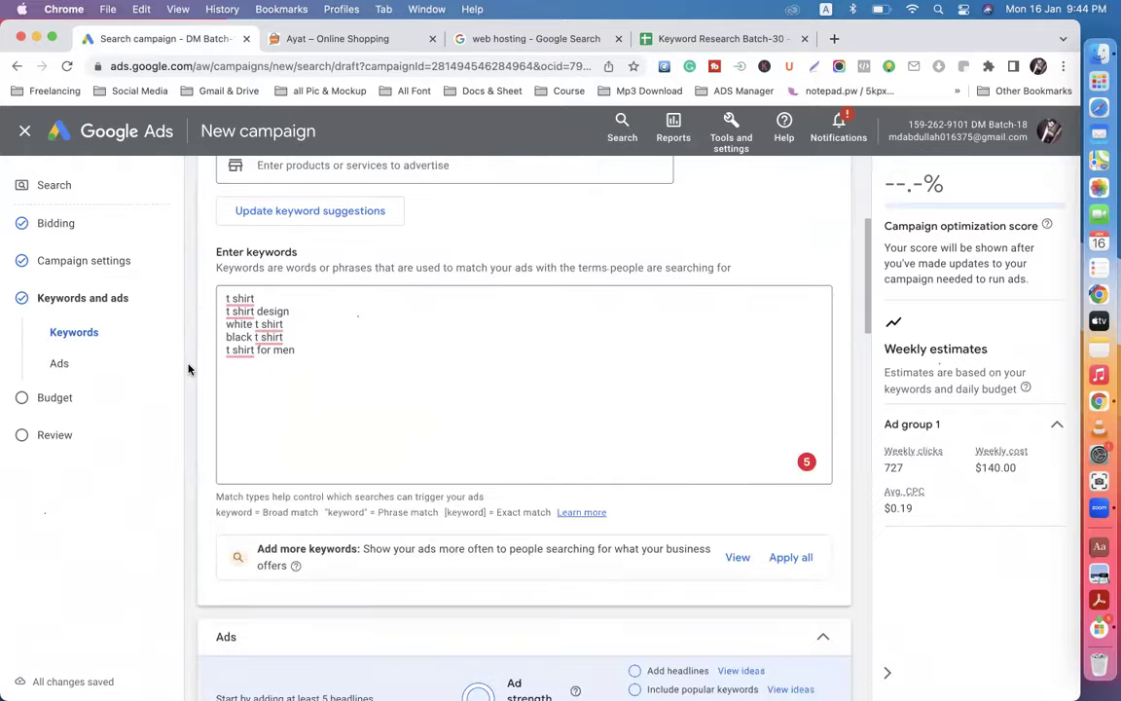
pyautogui.scroll(-4, 310, 257)
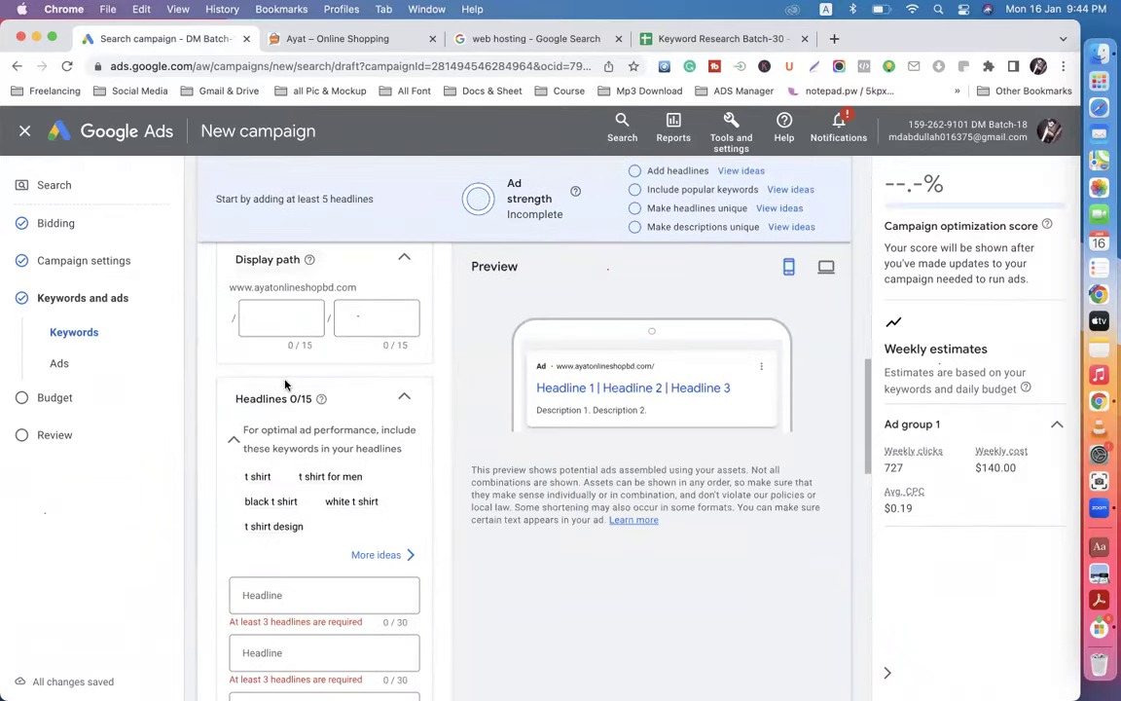
pyautogui.scroll(5, 331, 282)
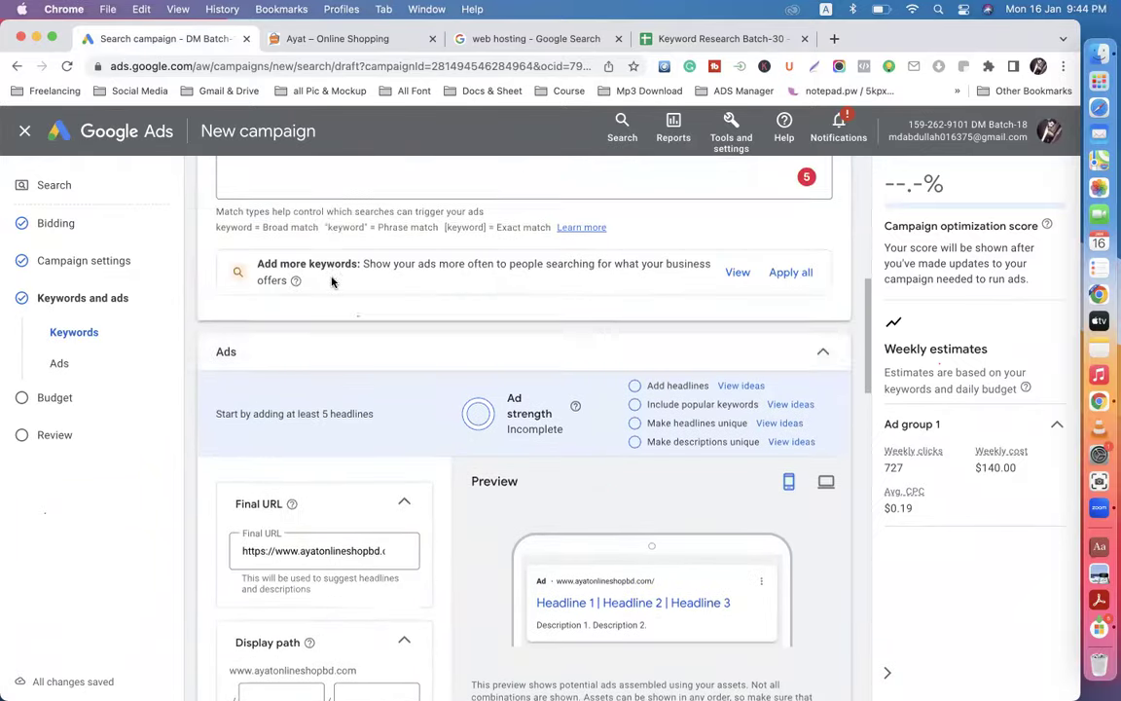
pyautogui.scroll(5, 332, 277)
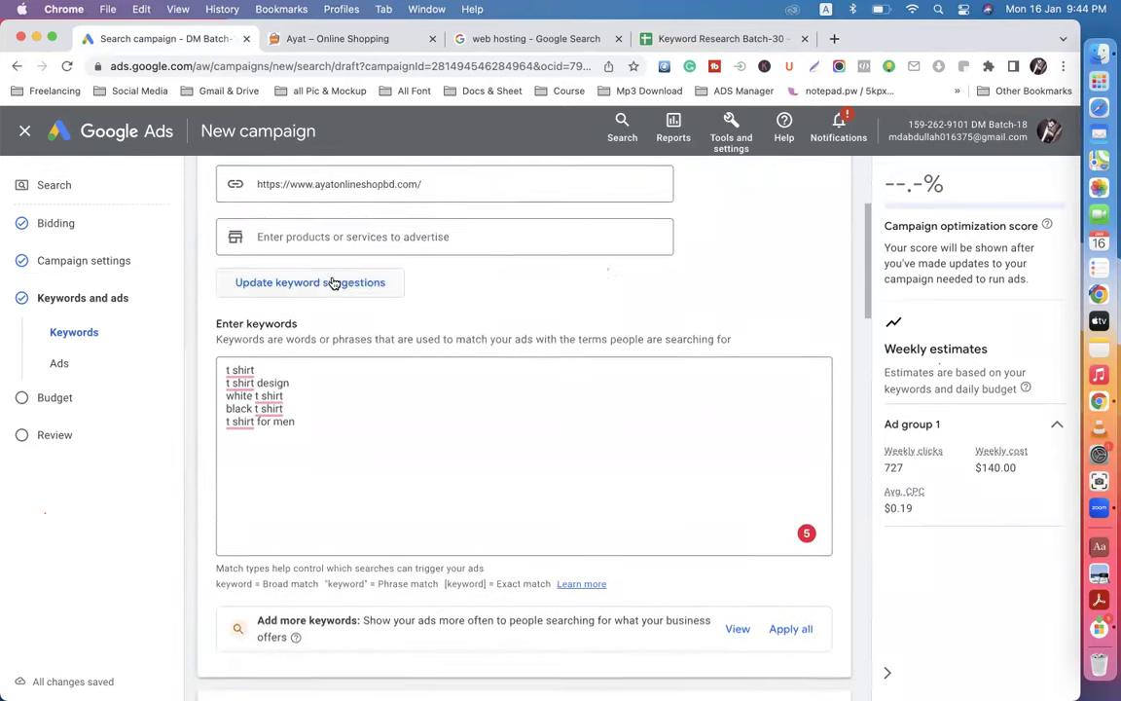
pyautogui.scroll(2, 332, 277)
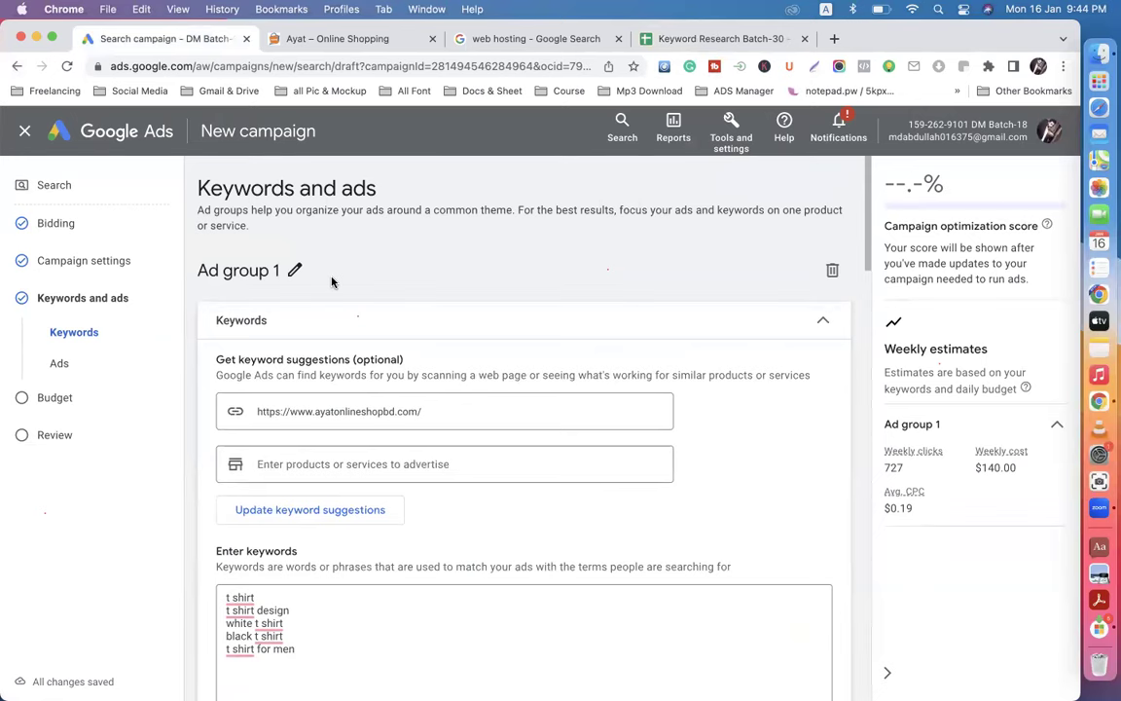
pyautogui.scroll(-3, 332, 282)
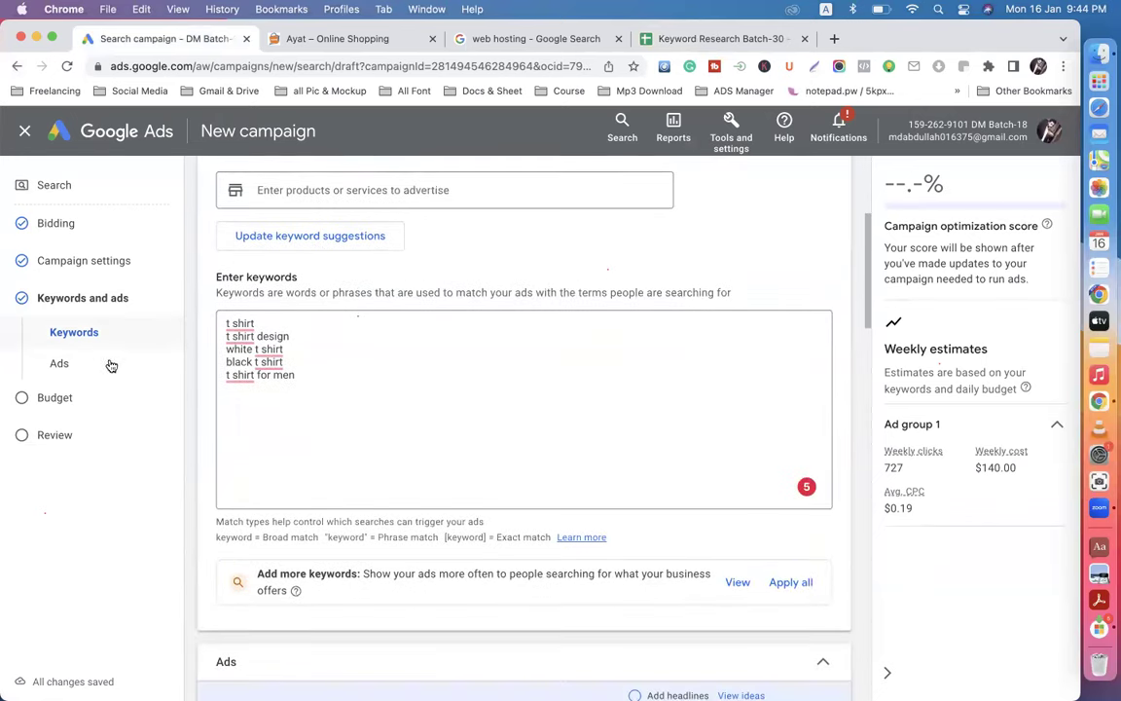
pyautogui.scroll(-8, 315, 445)
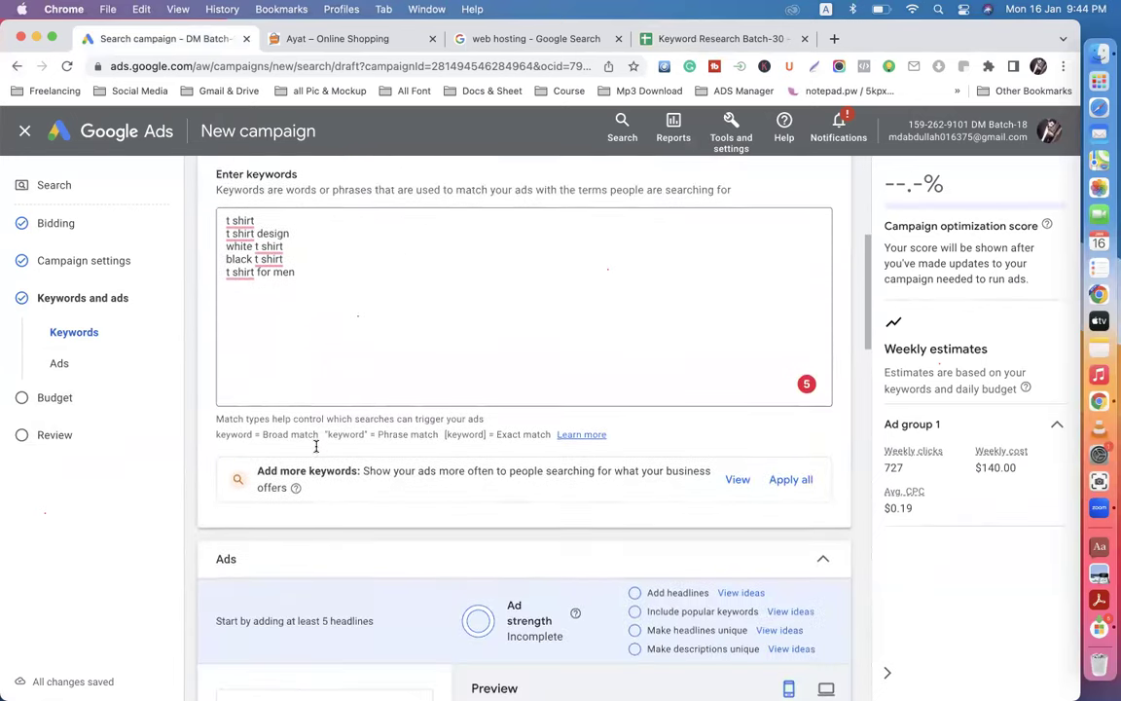
pyautogui.scroll(-10, 315, 448)
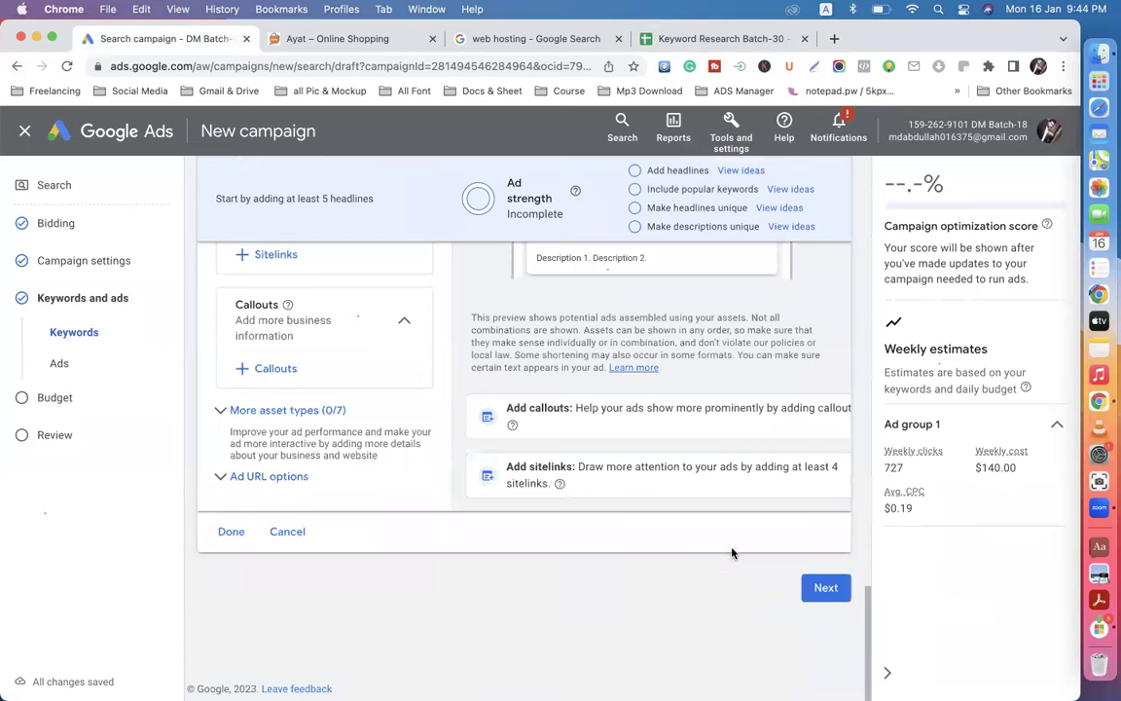
# Step: Proceed to the Budget stage and choose a custom average daily budget of $20.00
pyautogui.click(824, 589)
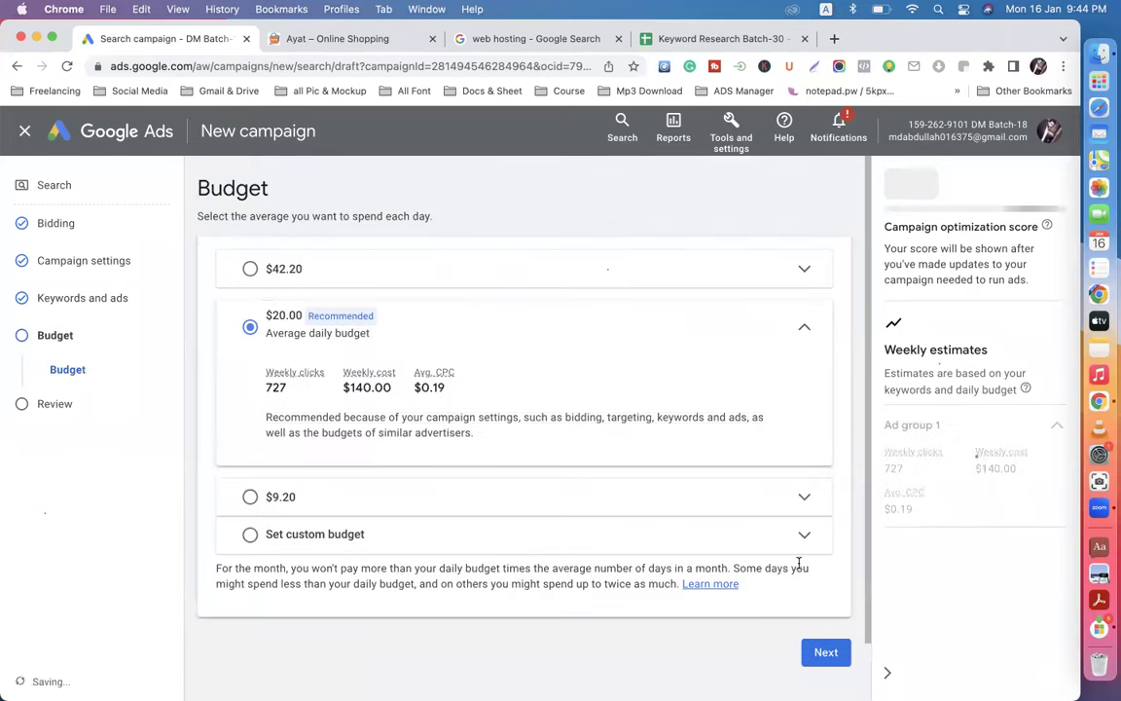
pyautogui.scroll(-1, 585, 515)
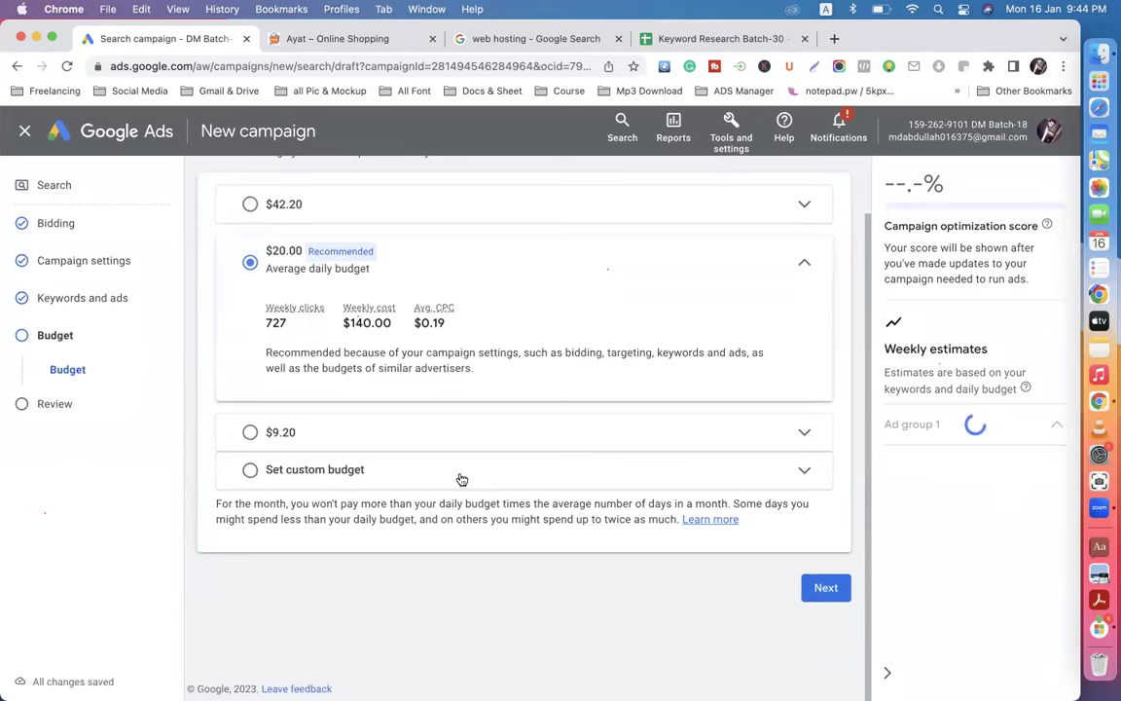
pyautogui.click(361, 472)
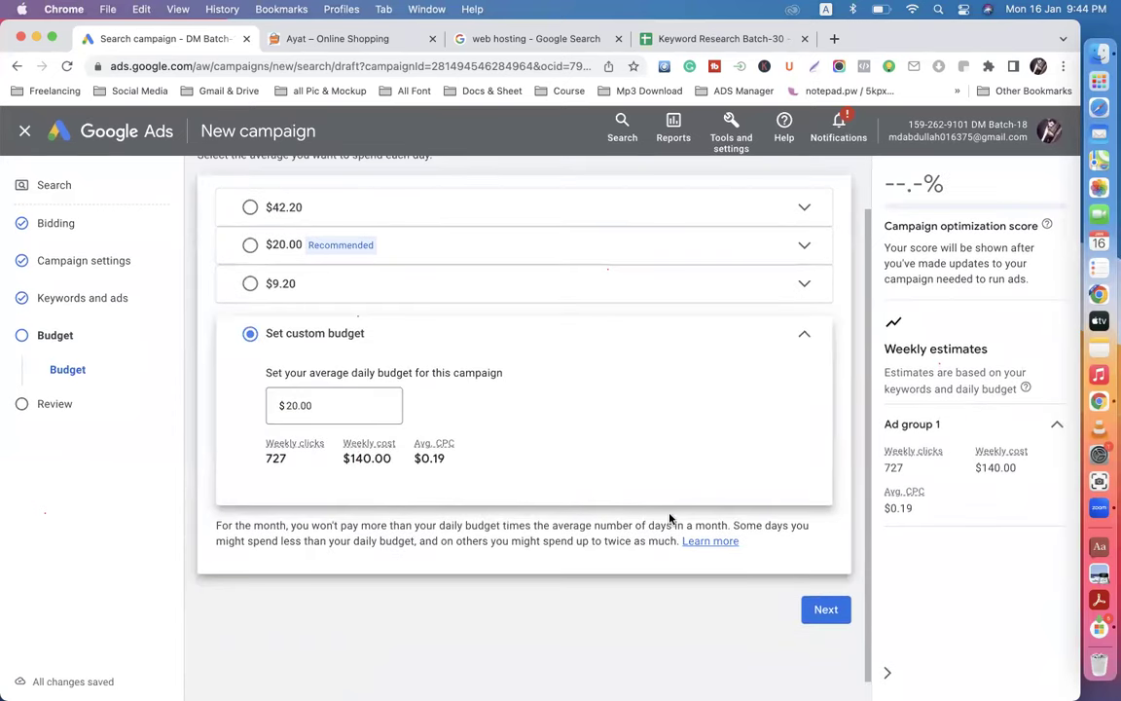
# Step: Proceed to the Review stage and examine the campaign's issues, recommendations, settings, keywords and budget summary
pyautogui.click(822, 610)
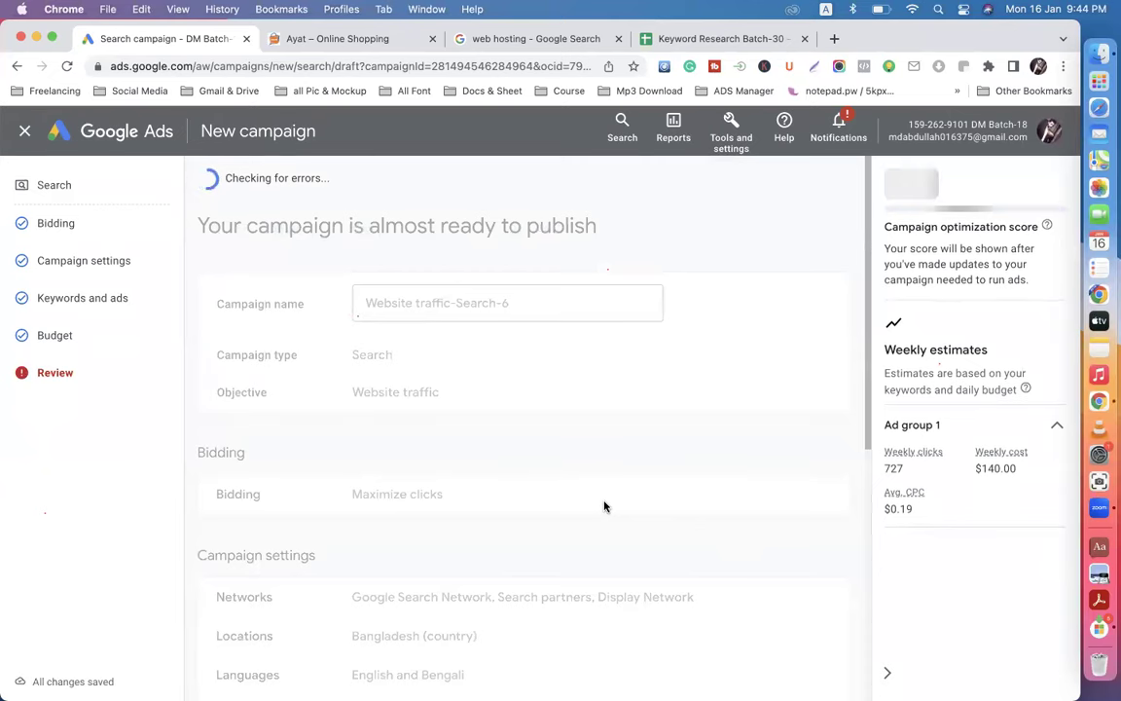
pyautogui.scroll(-5, 604, 505)
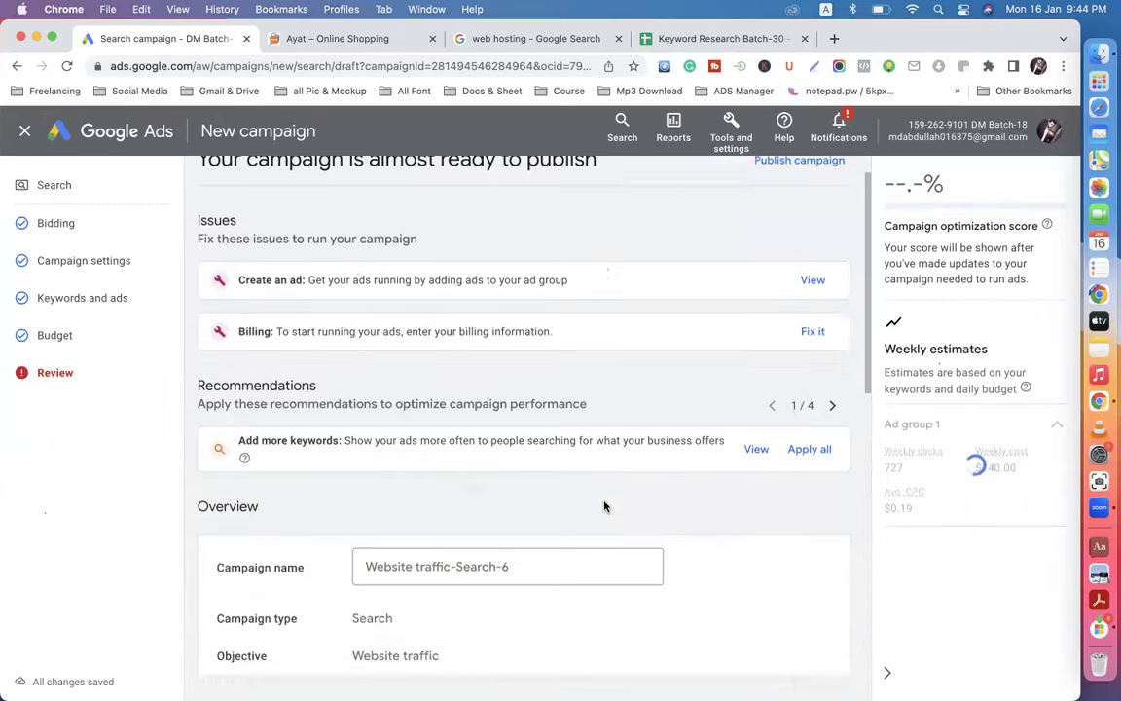
pyautogui.scroll(-5, 603, 506)
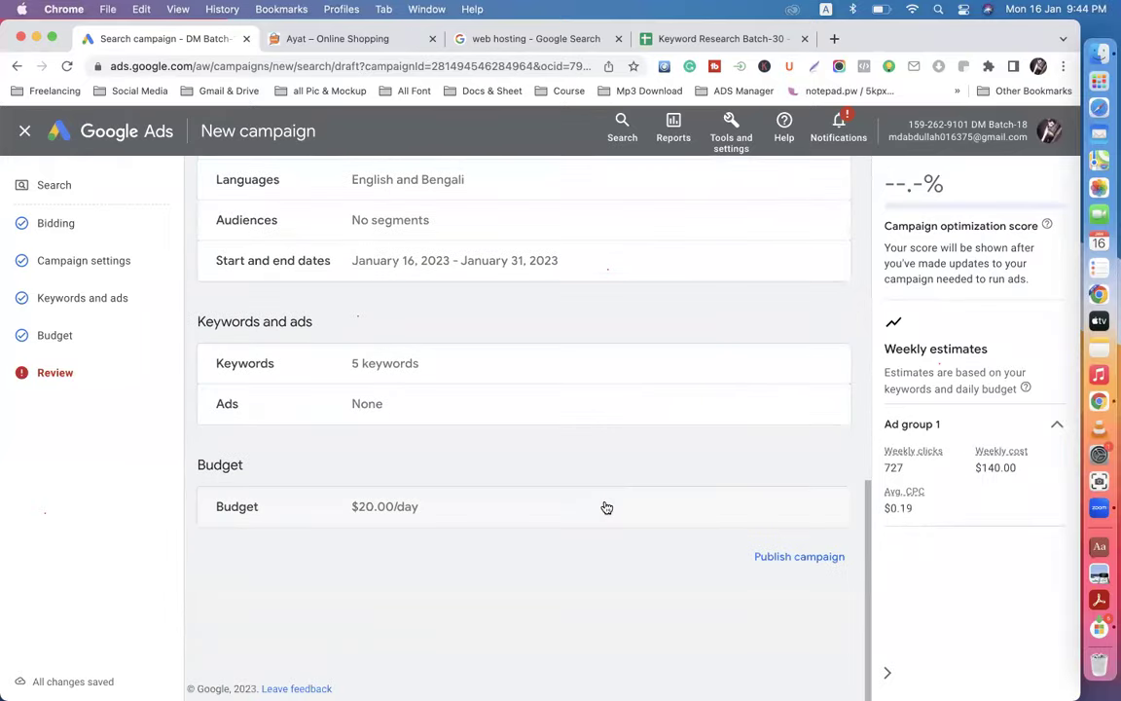
pyautogui.scroll(10, 604, 504)
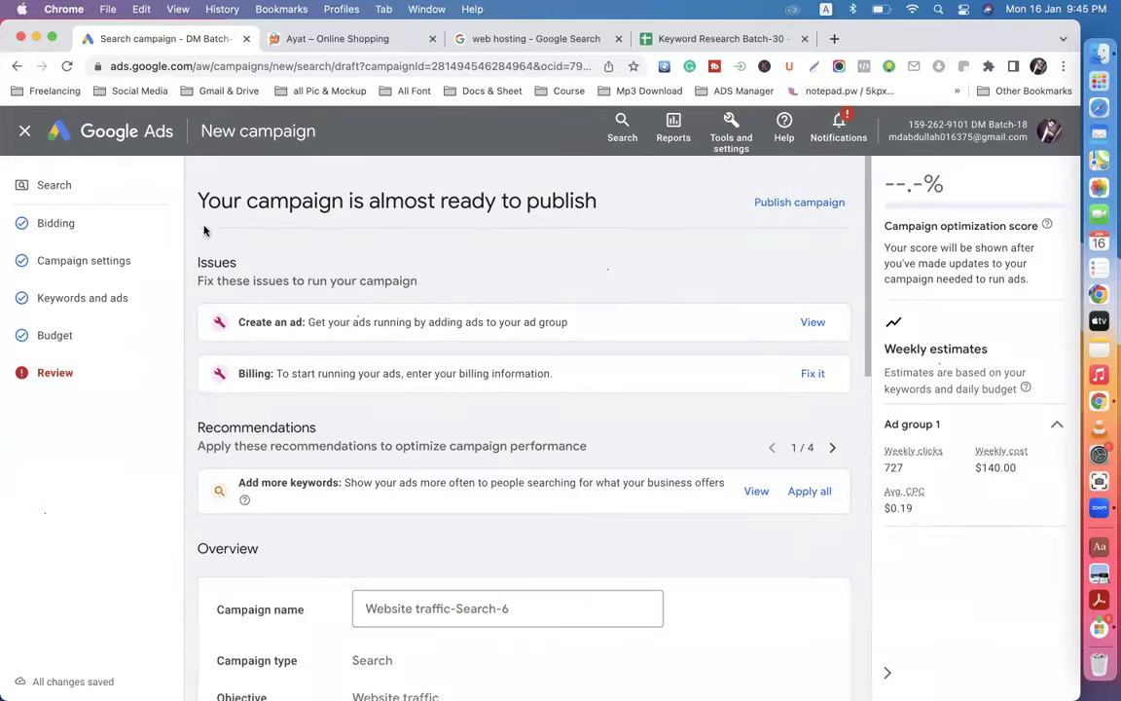
# Step: Revisit the campaign settings and continue from there to the Keywords and ads stage
pyautogui.click(80, 259)
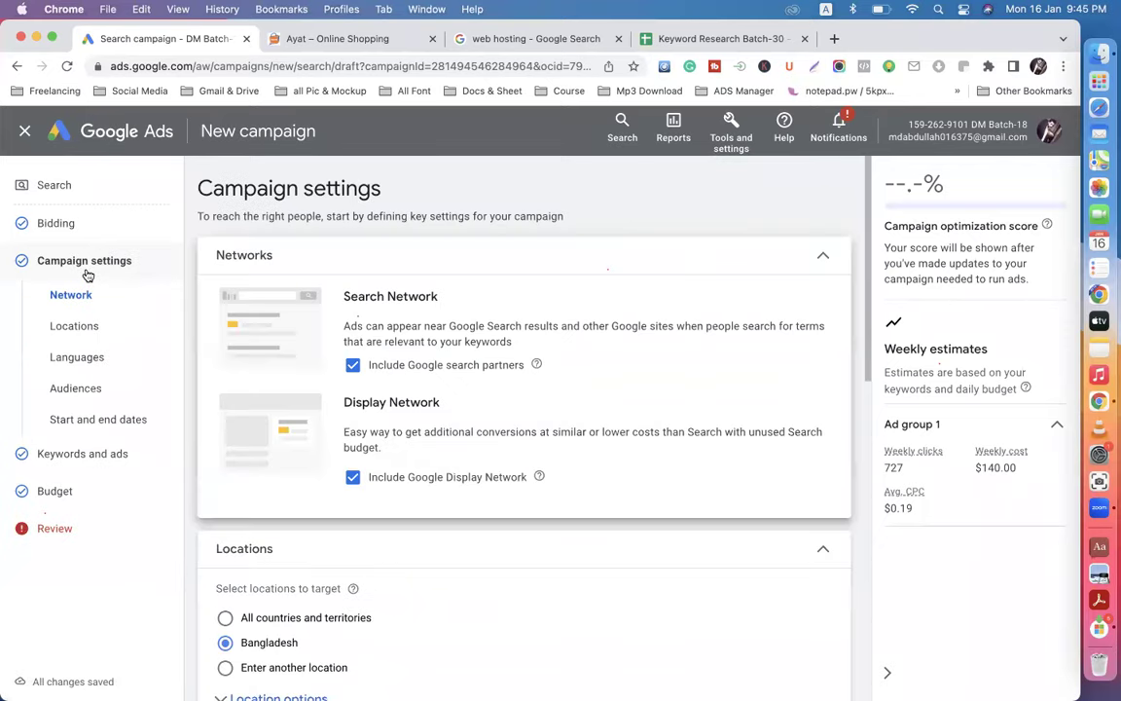
pyautogui.scroll(-15, 425, 465)
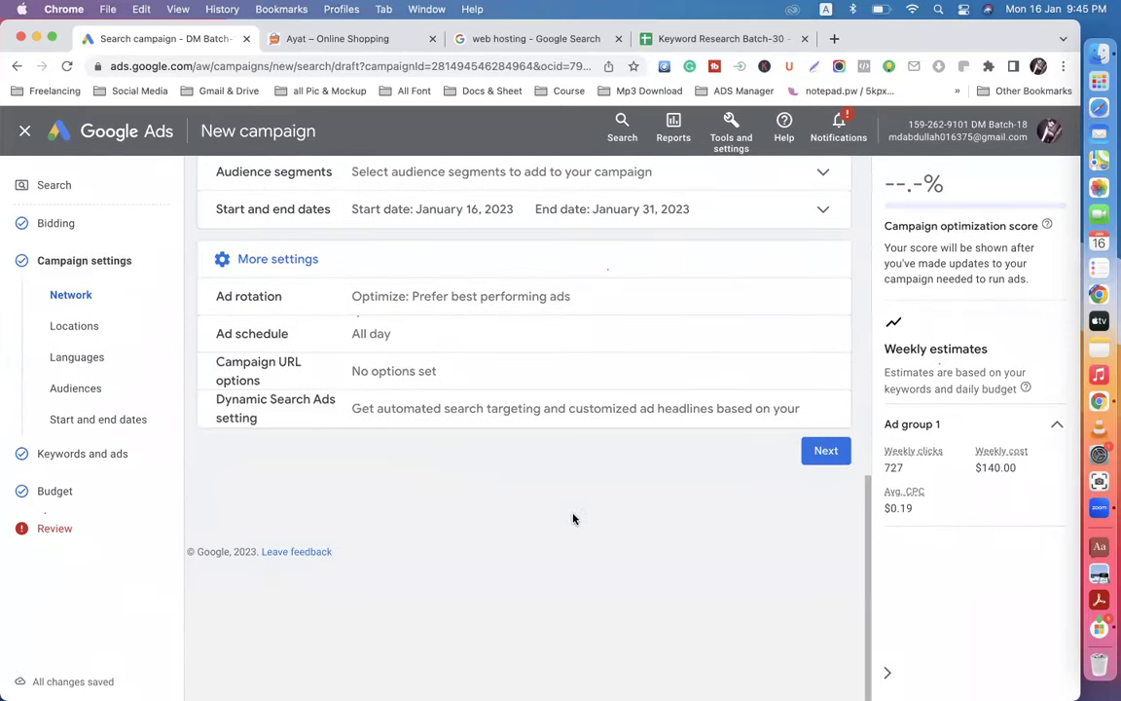
pyautogui.click(824, 457)
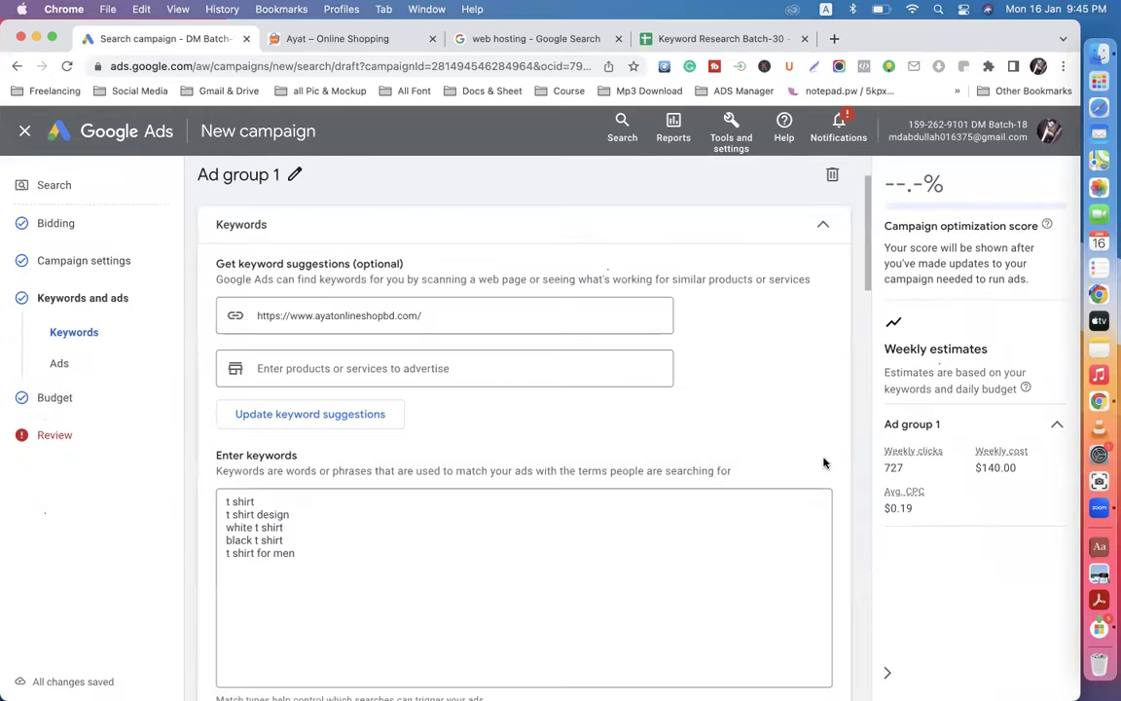
# Step: Look through Ad group 1's ad form, including its headlines, descriptions, sitelinks, callouts and further asset types
pyautogui.scroll(-3, 582, 494)
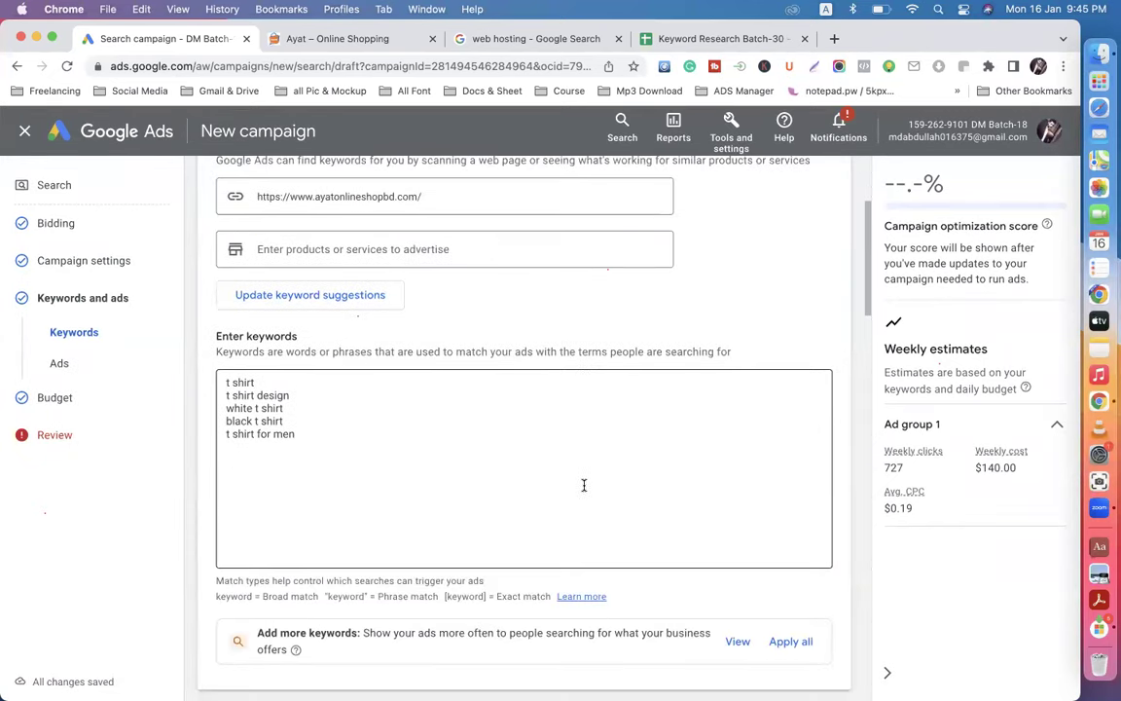
pyautogui.scroll(-20, 584, 485)
pyautogui.scroll(-10, 584, 485)
pyautogui.scroll(2, 407, 463)
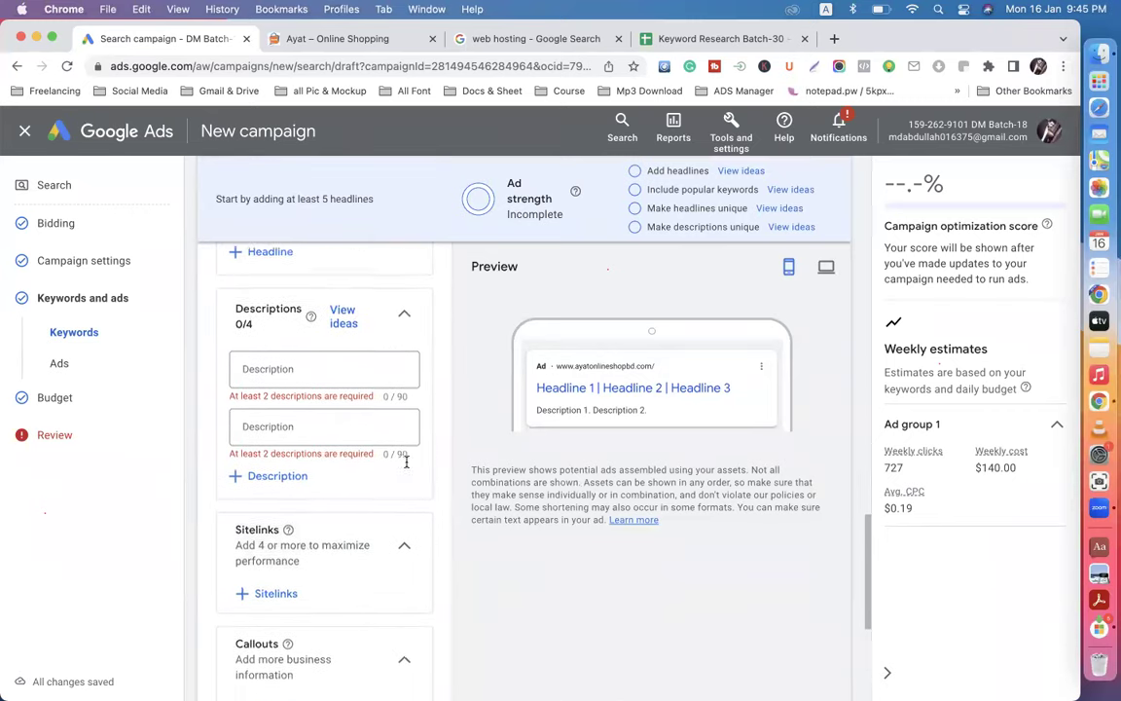
pyautogui.scroll(4, 407, 463)
pyautogui.scroll(-11, 406, 463)
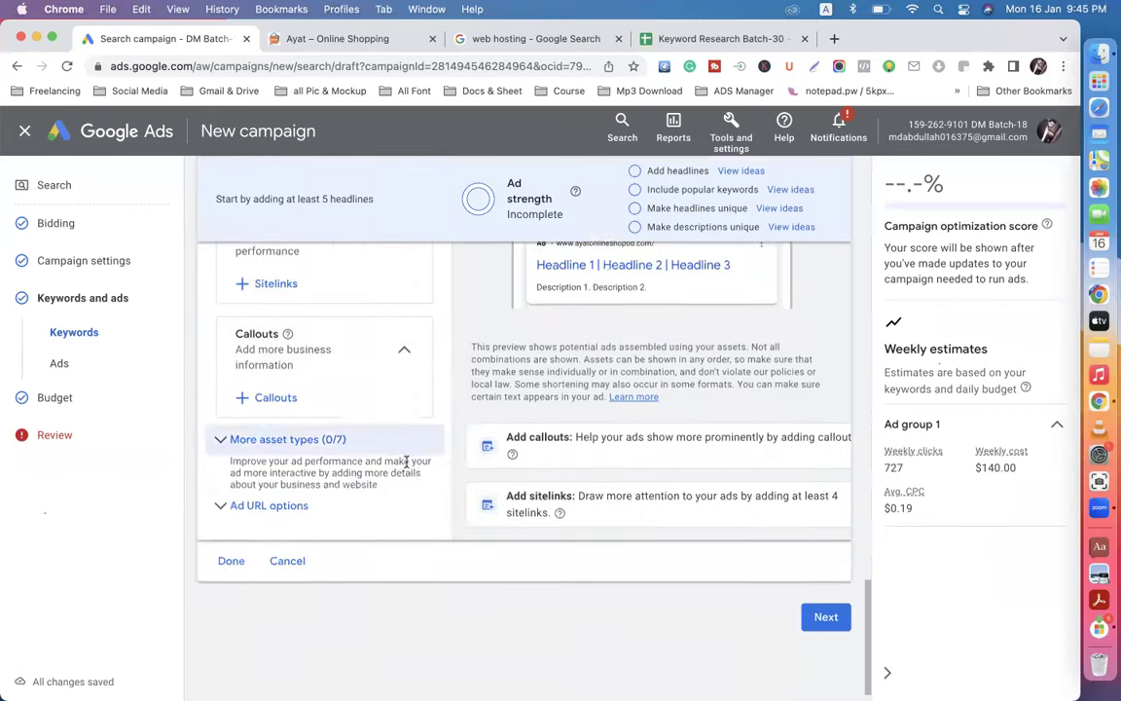
pyautogui.scroll(-1, 407, 463)
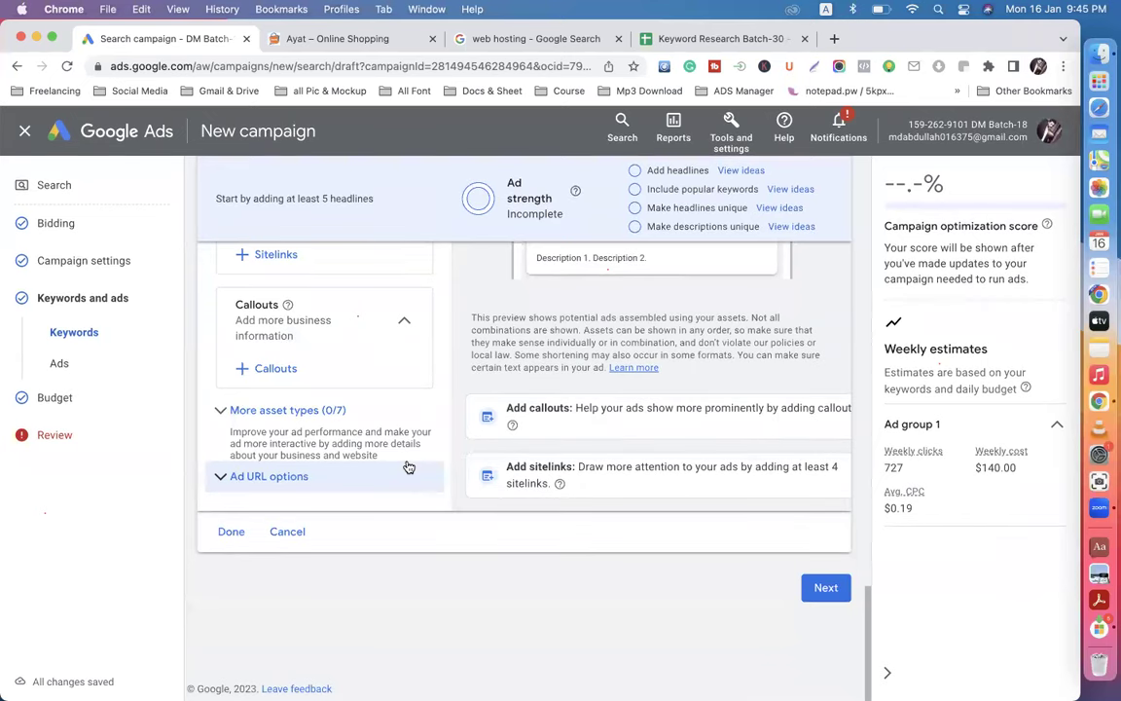
pyautogui.scroll(5, 325, 380)
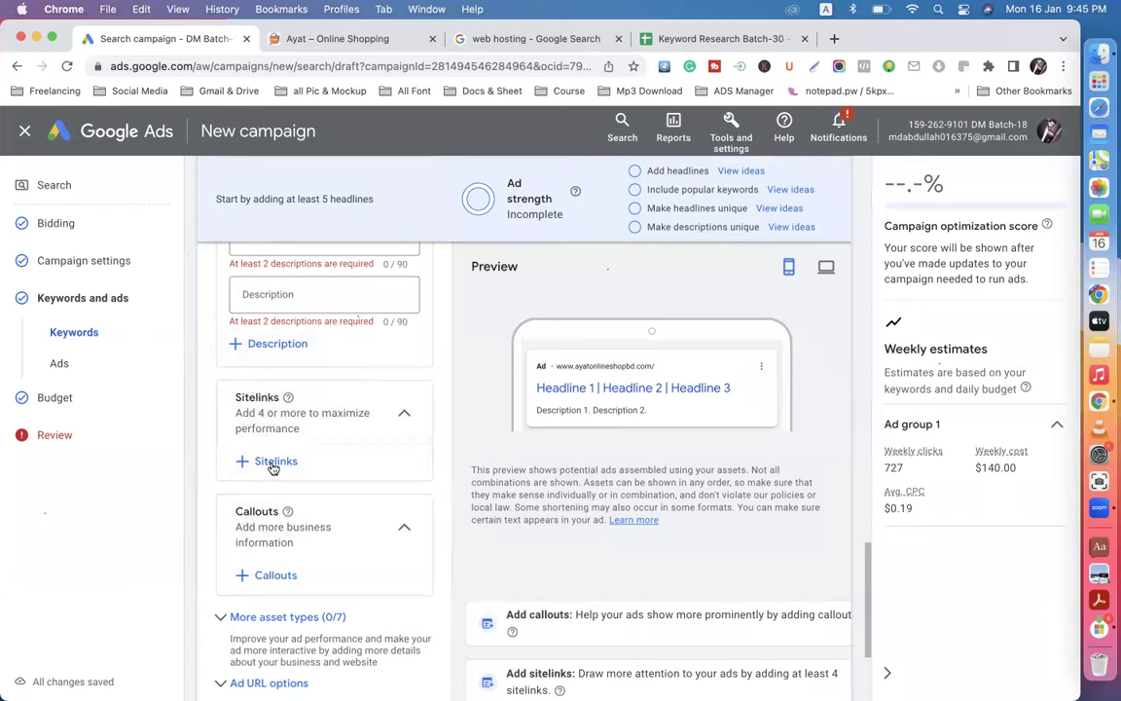
# Step: Expand the ad's further asset types and look through promotions, prices, calls, structured snippets and lead forms
pyautogui.scroll(-4, 327, 460)
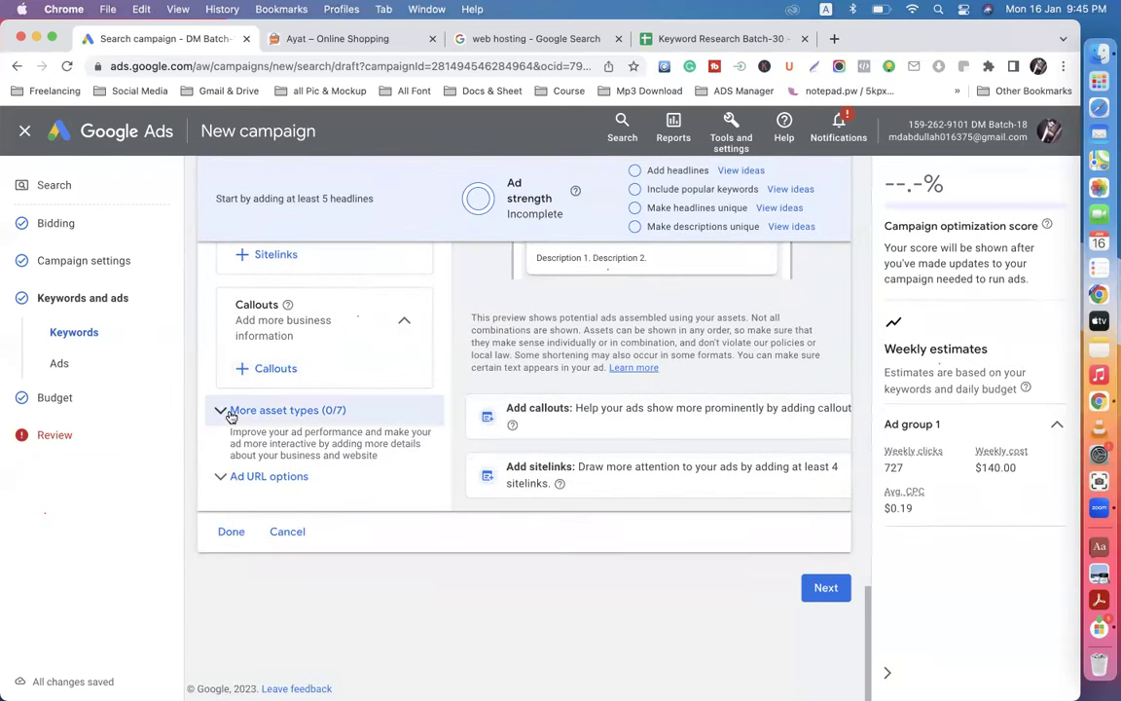
pyautogui.click(231, 416)
pyautogui.scroll(-3, 336, 543)
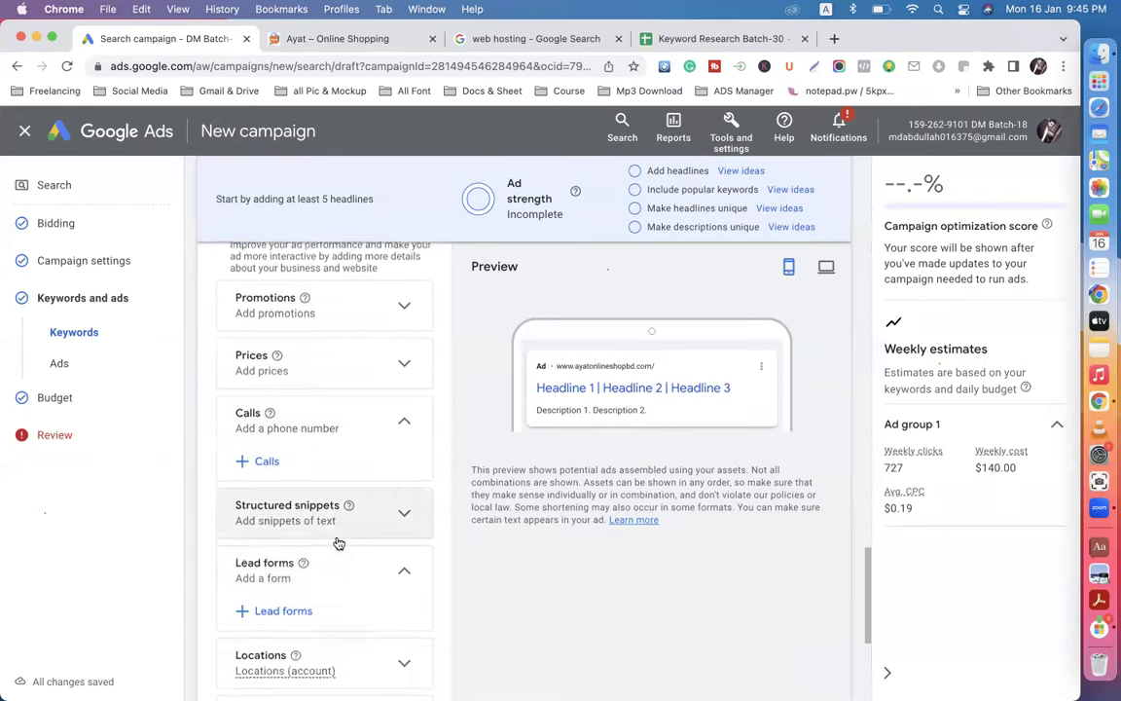
# Step: Review Ad group 1's entered t-shirt keywords and the final URL and display path fields of its ad
pyautogui.scroll(6, 338, 543)
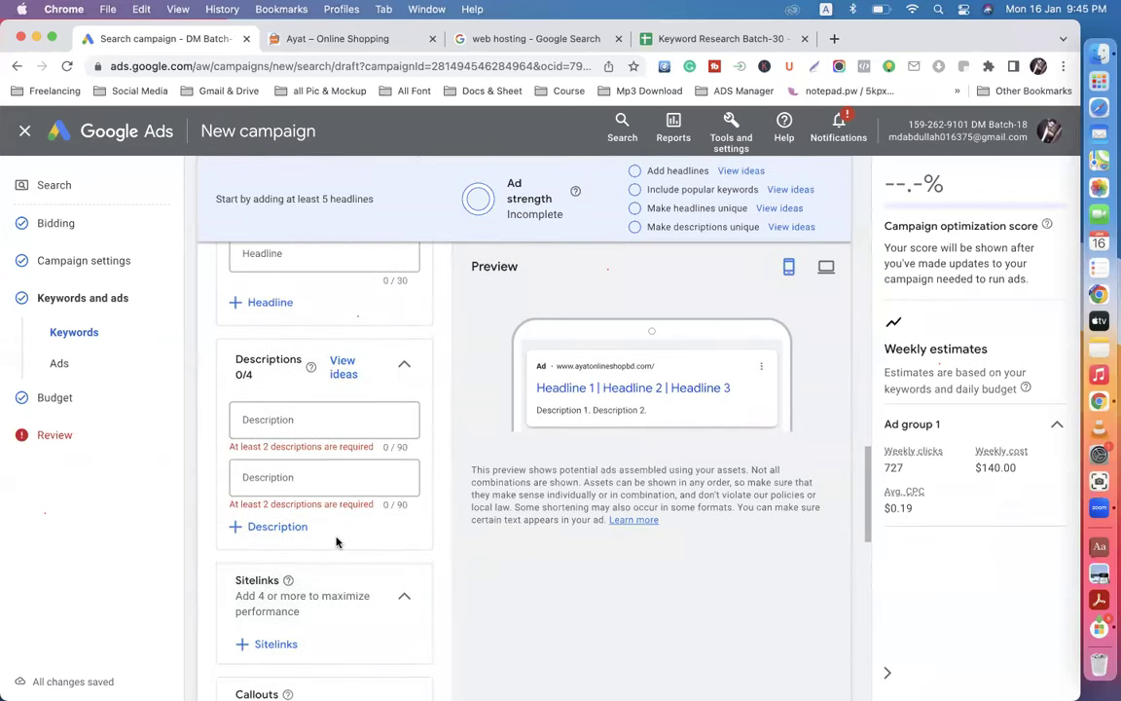
pyautogui.scroll(10, 335, 542)
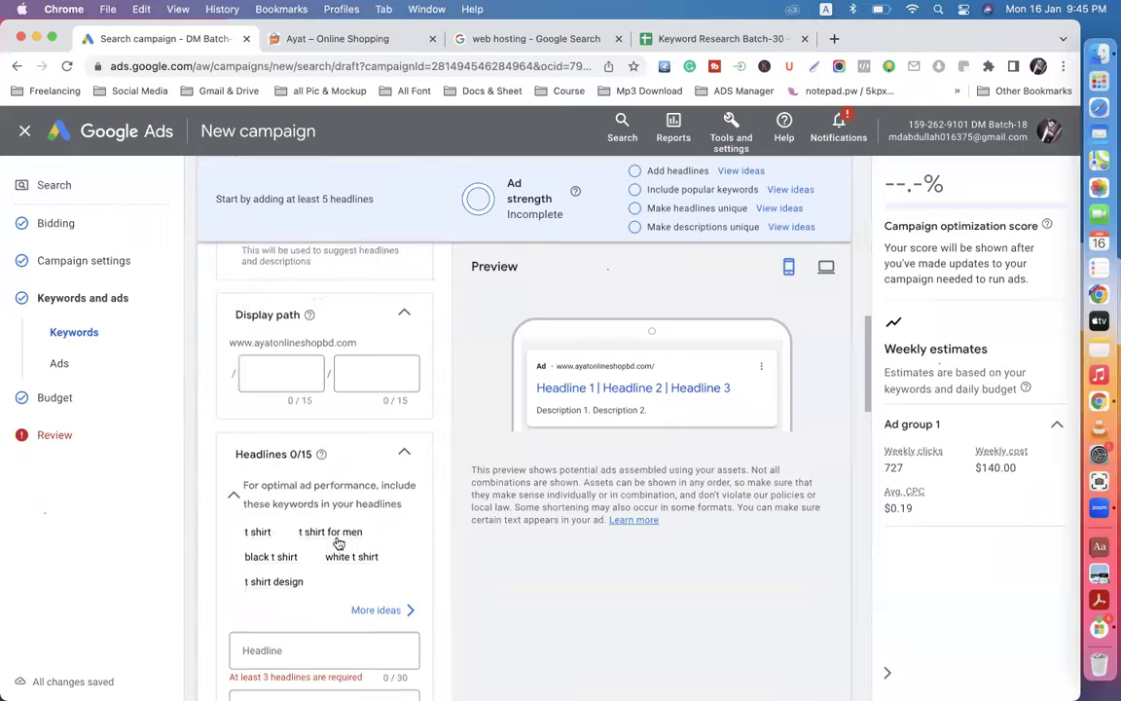
pyautogui.scroll(8, 336, 542)
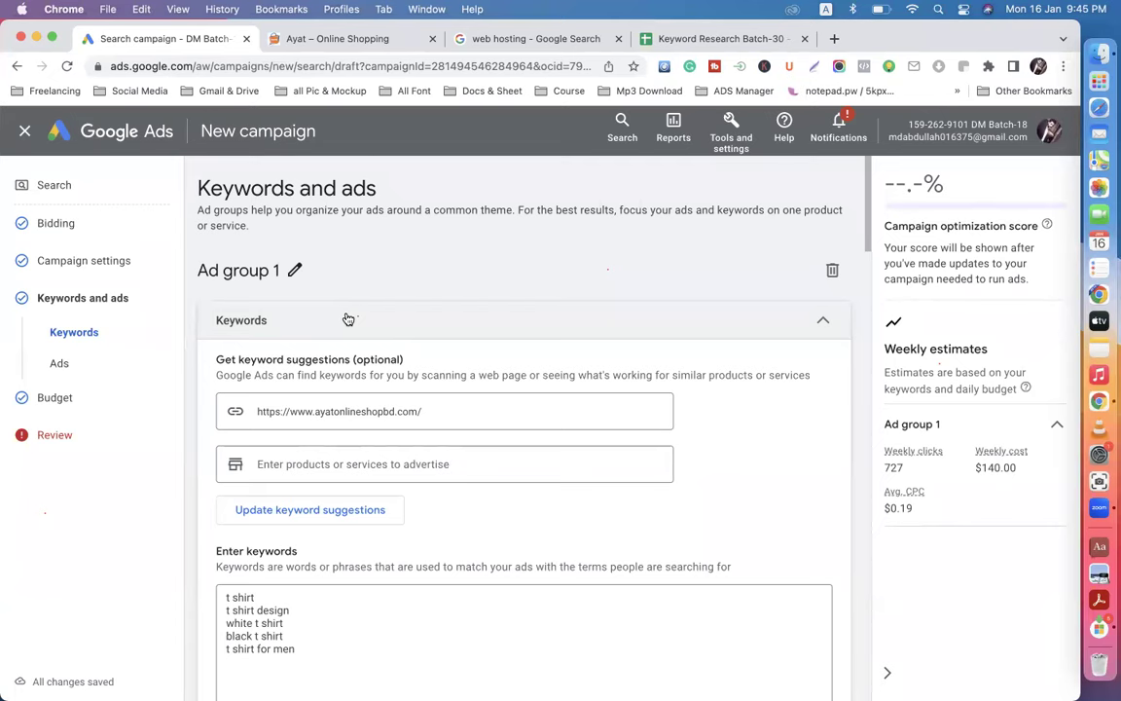
pyautogui.scroll(-6, 347, 320)
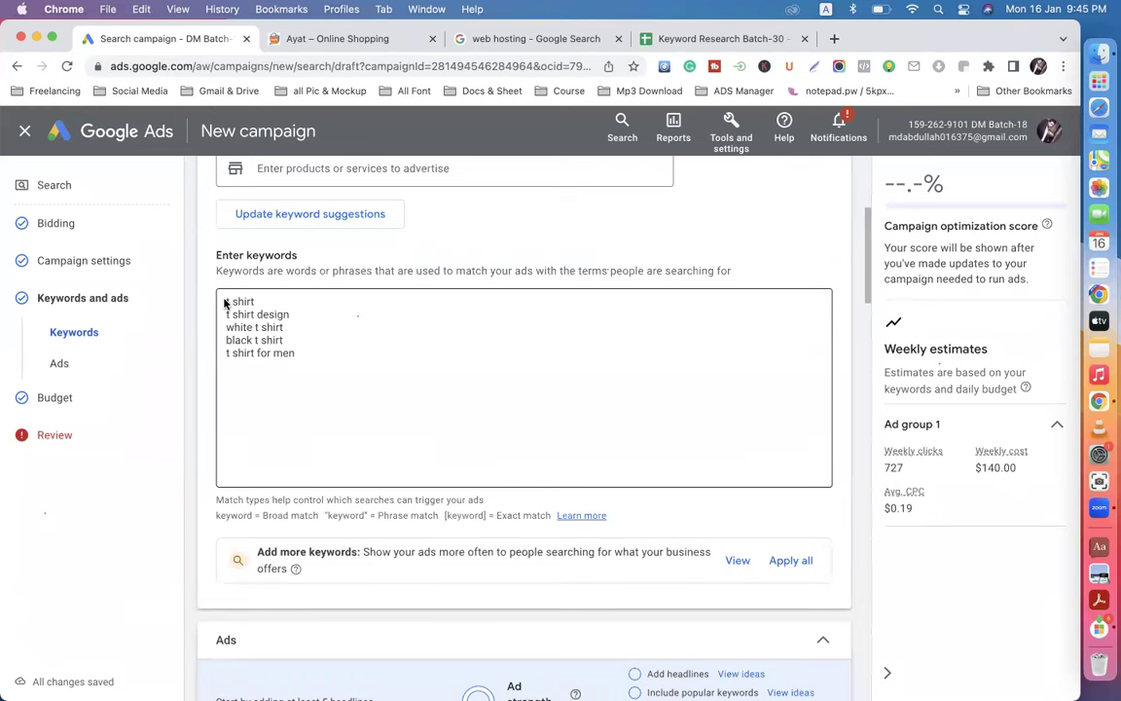
pyautogui.click(247, 328)
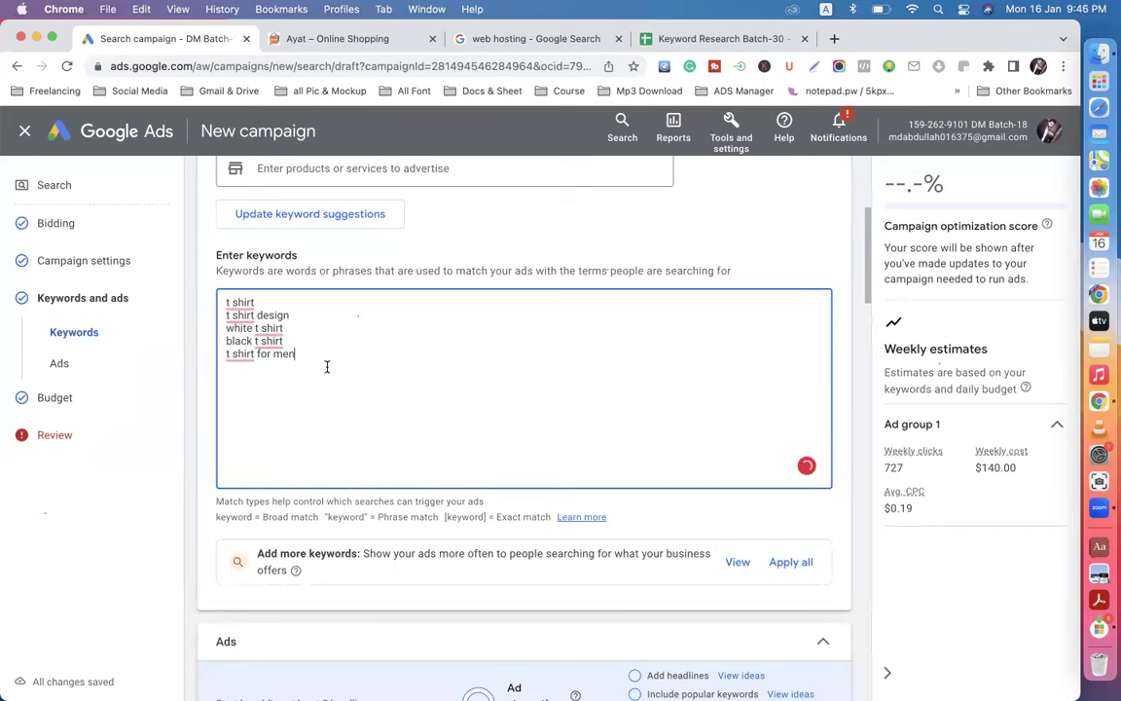
pyautogui.scroll(-5, 327, 367)
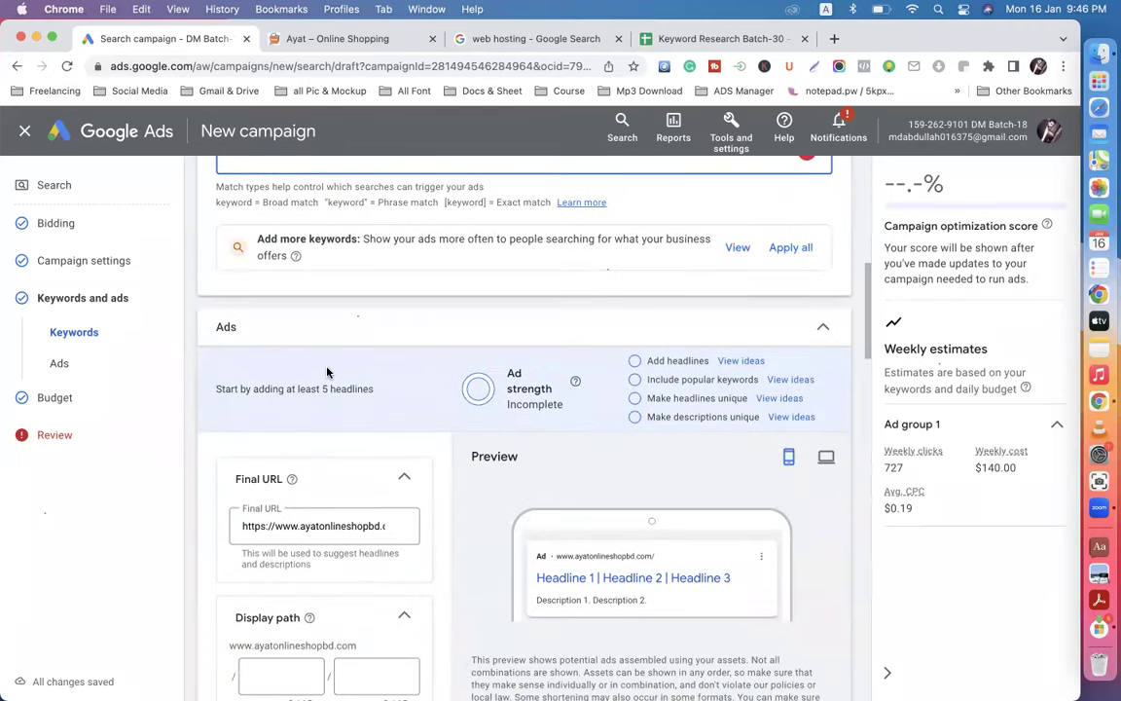
pyautogui.scroll(-3, 327, 372)
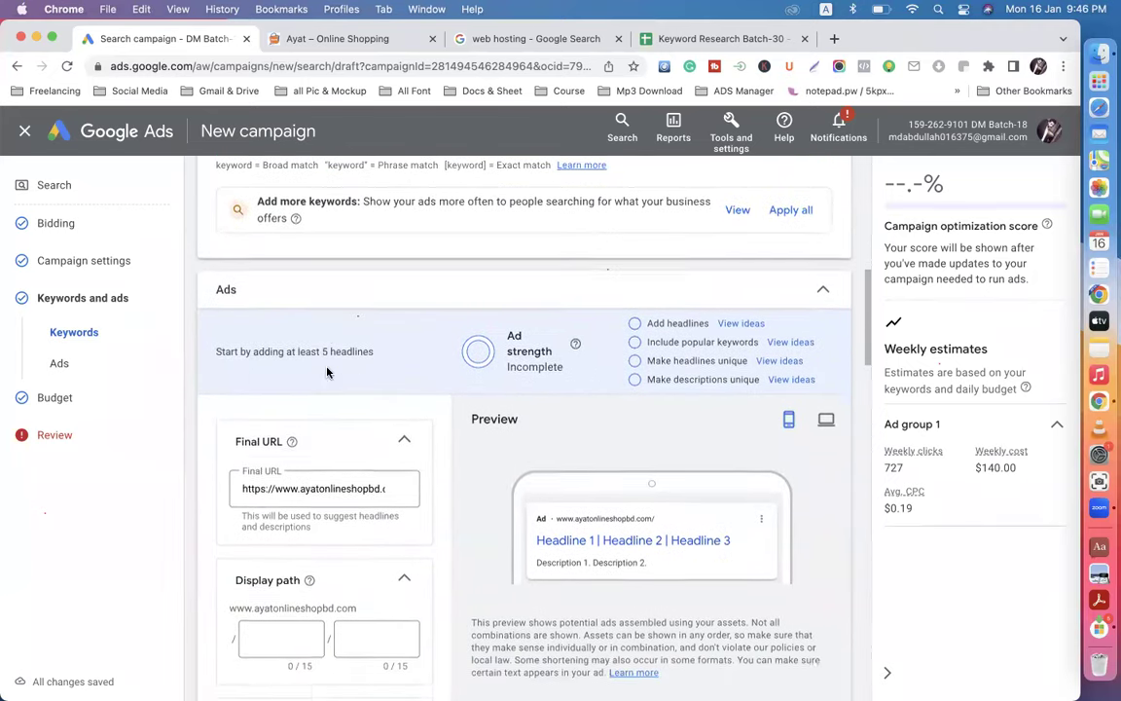
# Step: Examine the Namecheap ad's description in the web hosting search results and compare it with the campaign's ad form
pyautogui.click(495, 38)
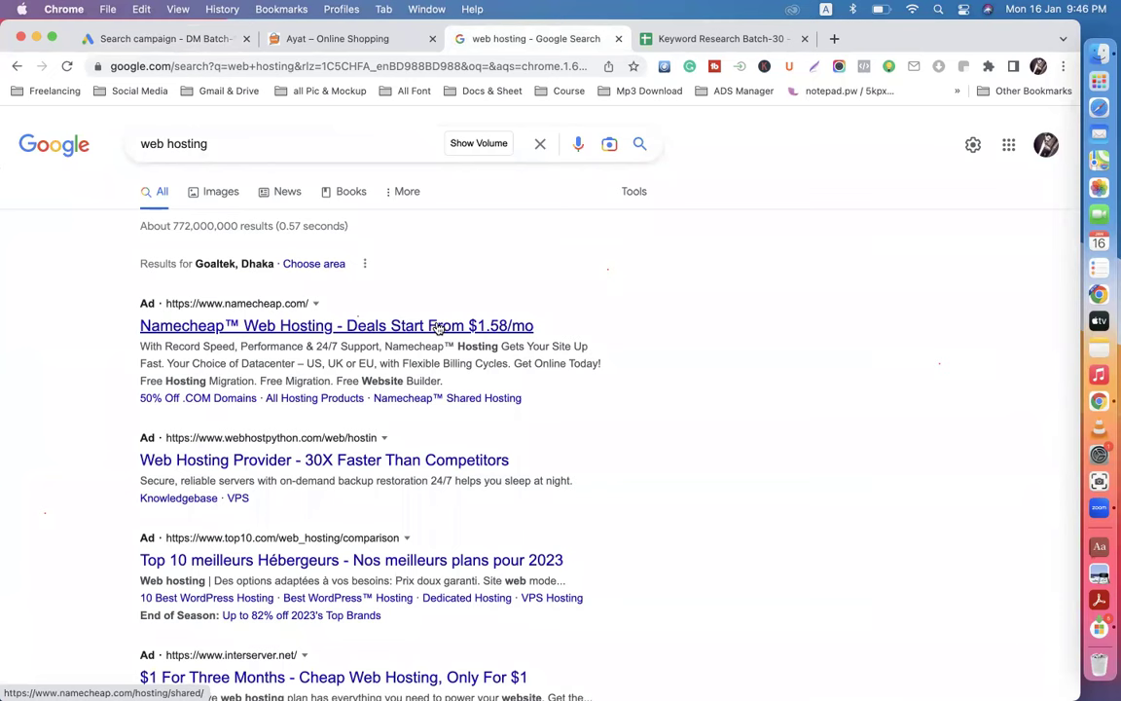
pyautogui.moveTo(141, 348); pyautogui.dragTo(517, 365)
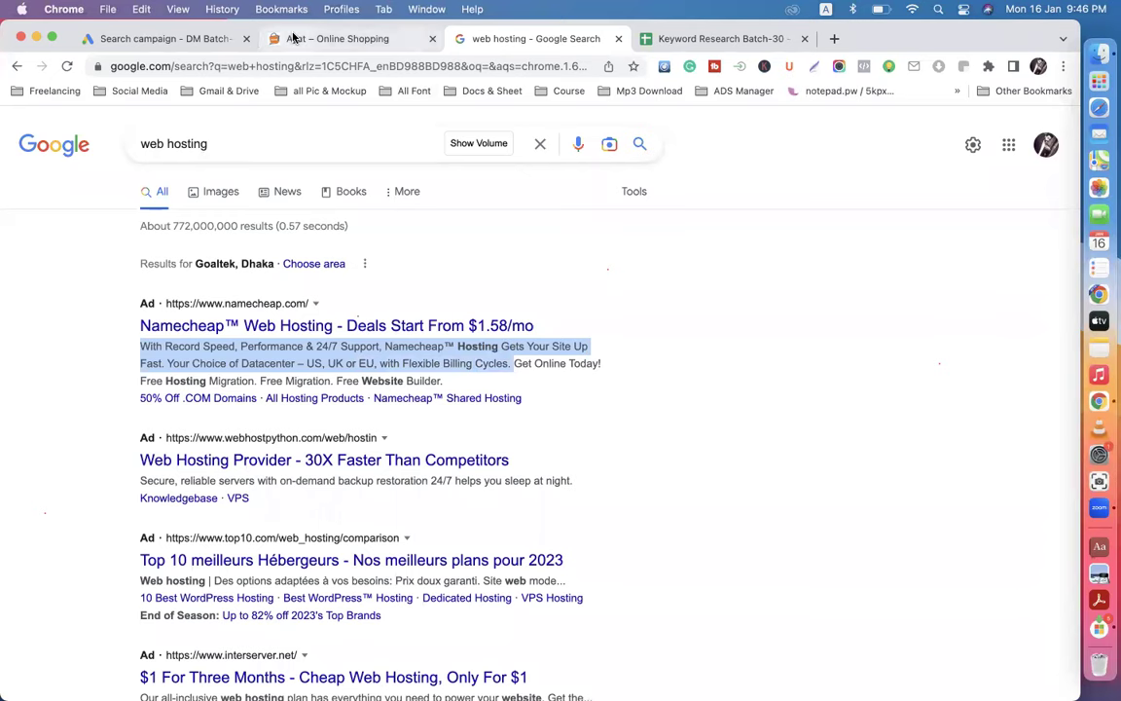
pyautogui.click(167, 39)
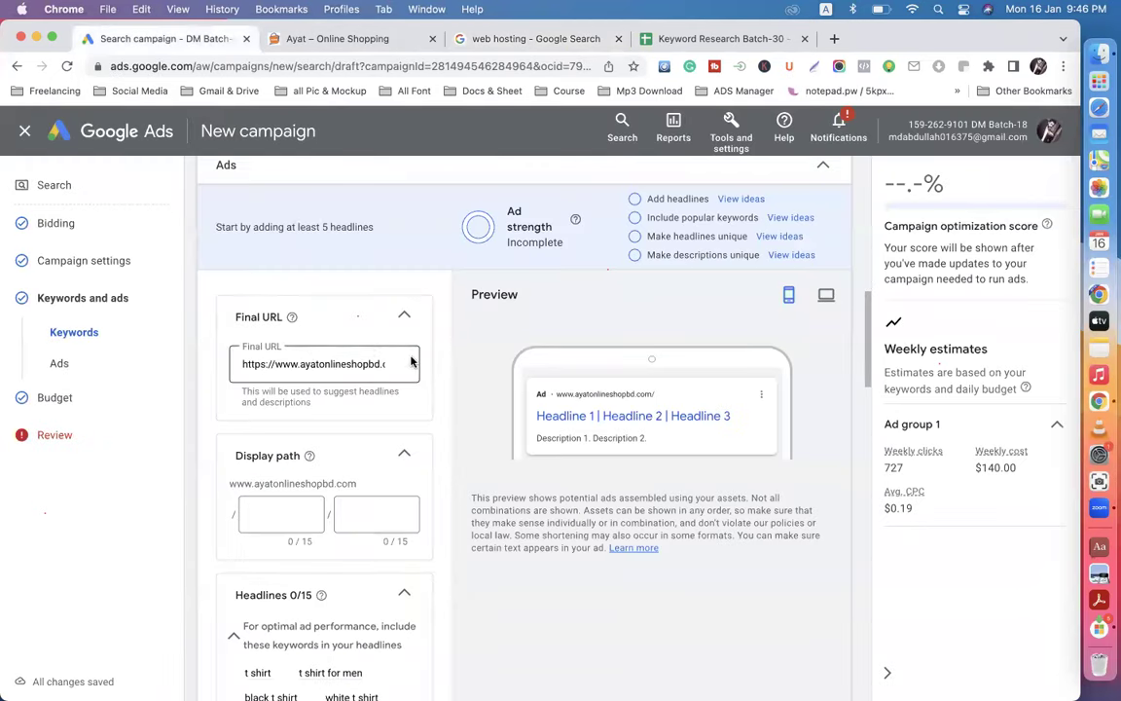
pyautogui.scroll(-2, 432, 435)
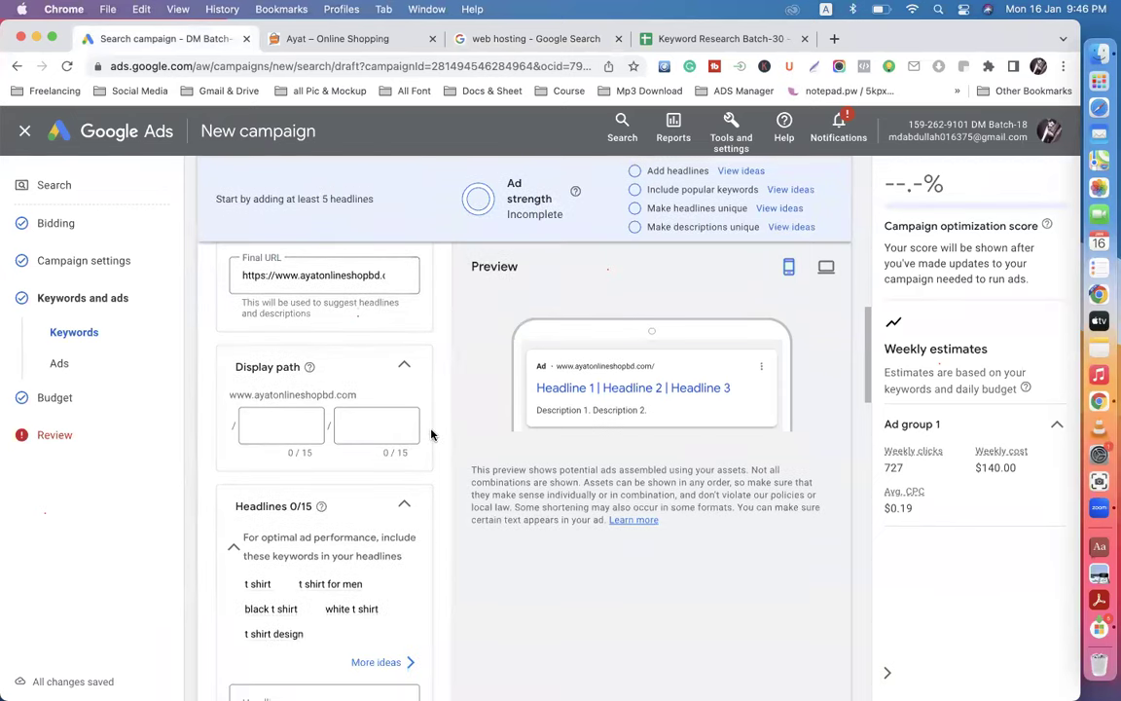
pyautogui.scroll(4, 430, 433)
pyautogui.scroll(-4, 428, 428)
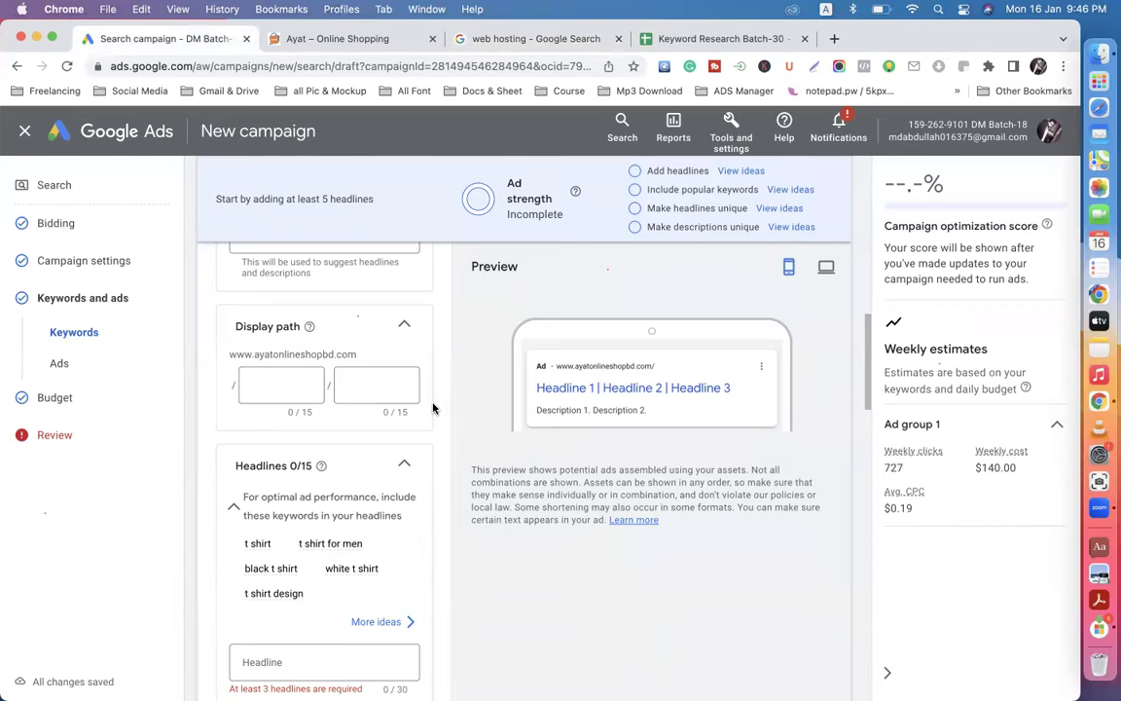
pyautogui.scroll(10, 433, 406)
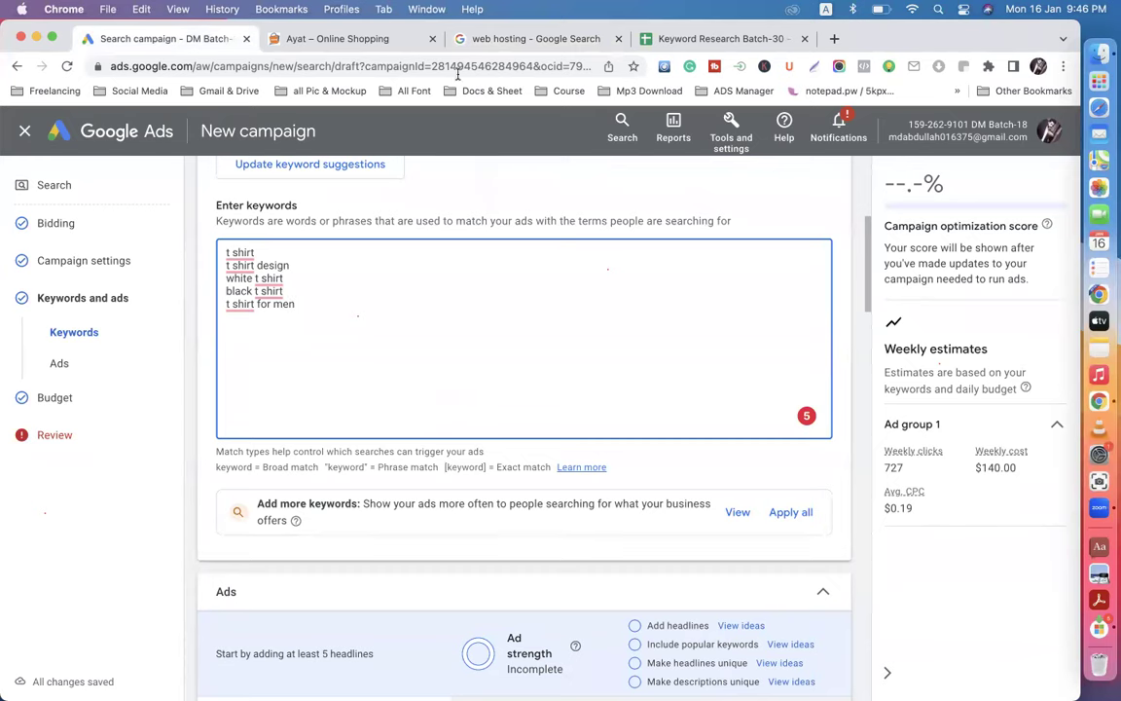
# Step: Highlight the Namecheap ad's URL, headline and description in the web hosting search results, and return to the campaign draft
pyautogui.click(476, 38)
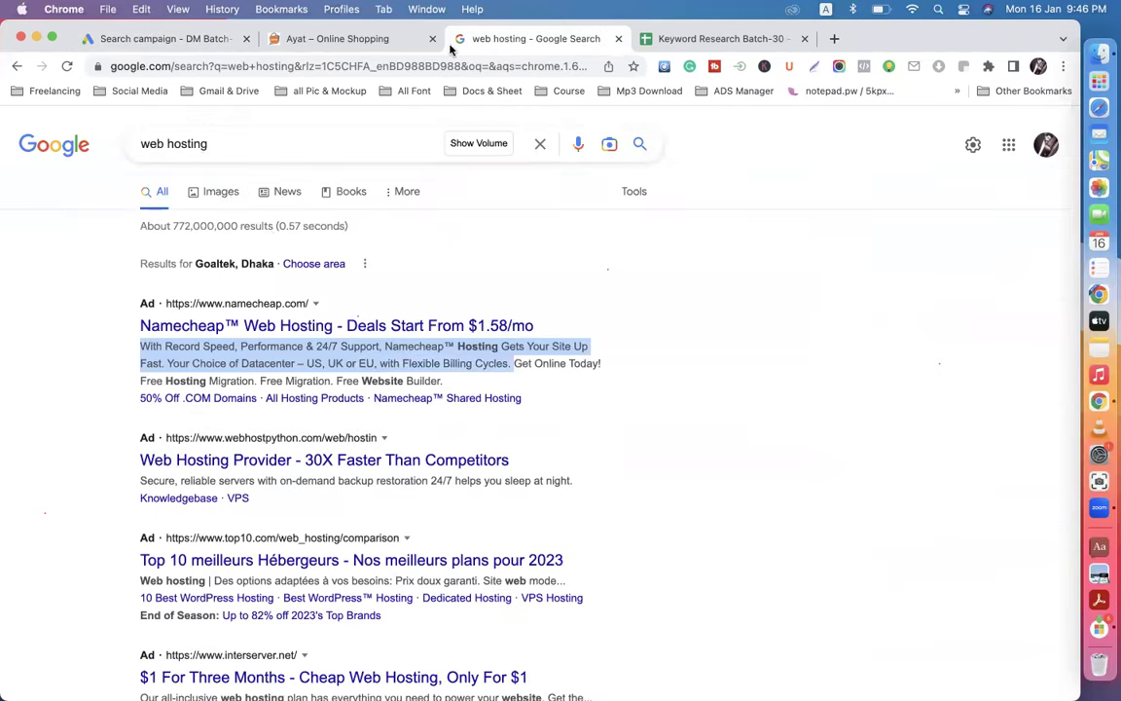
pyautogui.click(110, 328)
pyautogui.moveTo(103, 297); pyautogui.dragTo(442, 381)
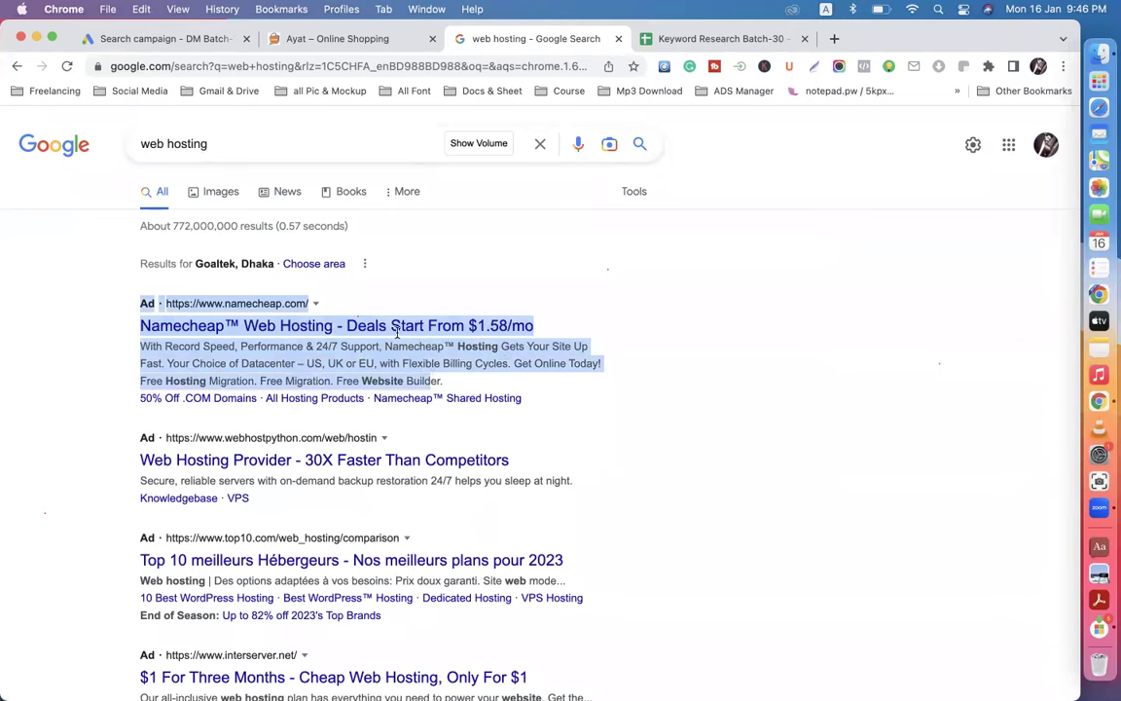
pyautogui.click(165, 38)
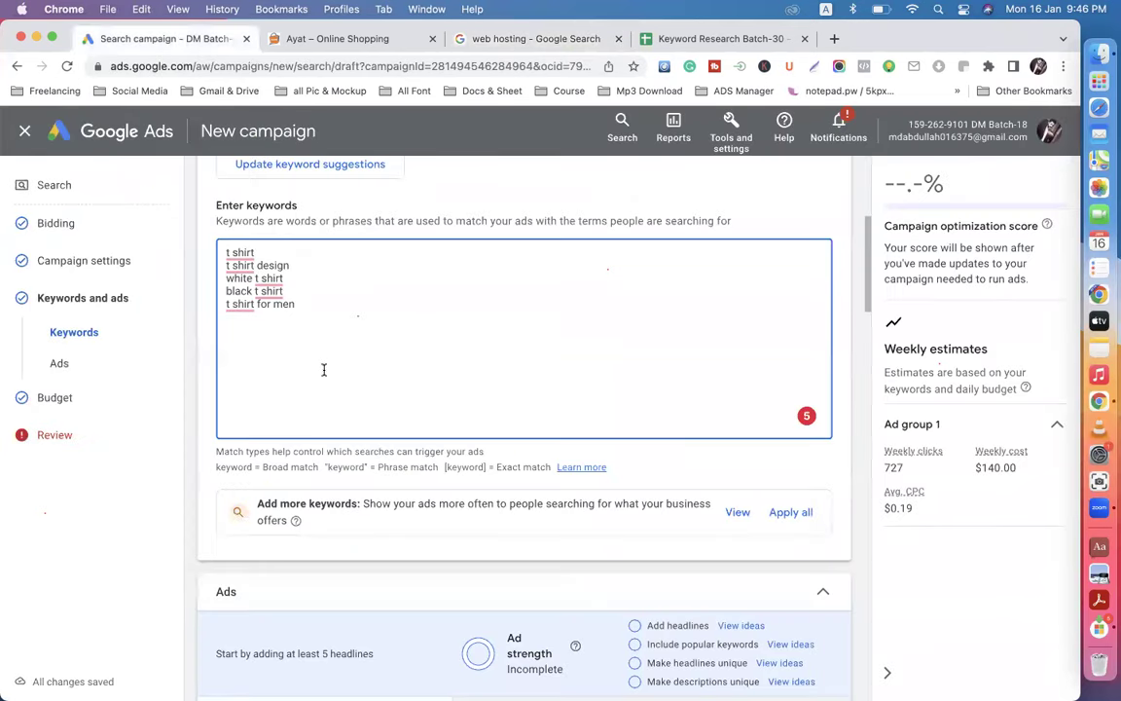
# Step: Clear the website URL from Ad group 1's keyword suggestions
pyautogui.scroll(5, 320, 370)
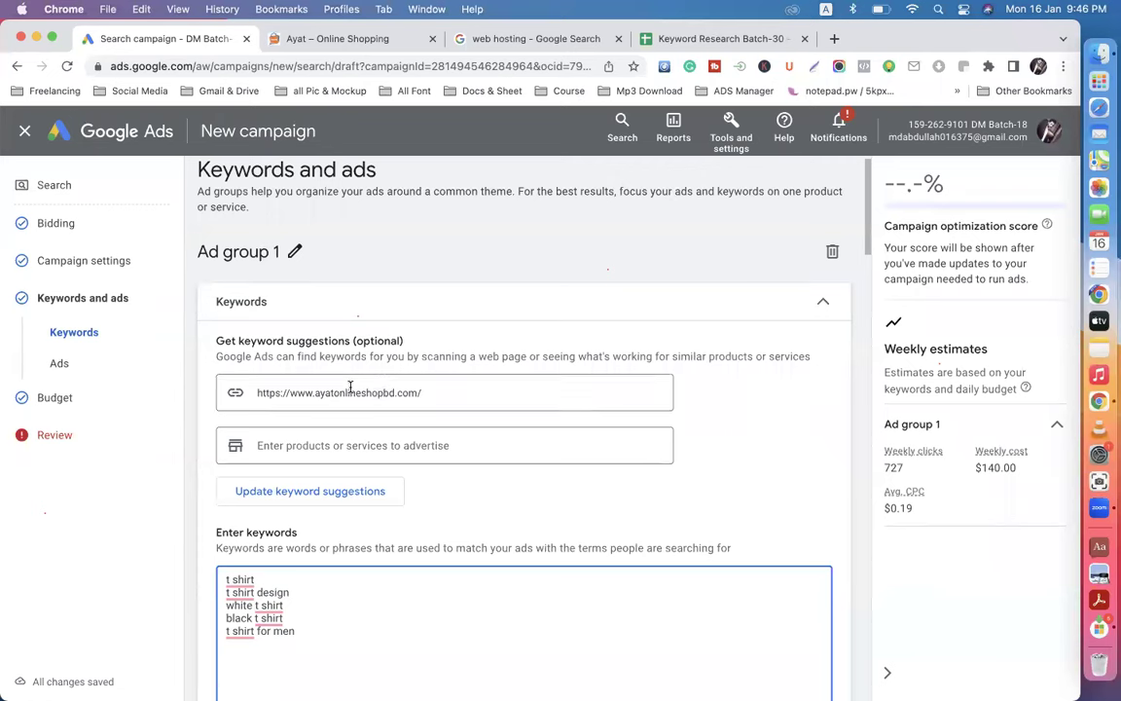
pyautogui.click(430, 395)
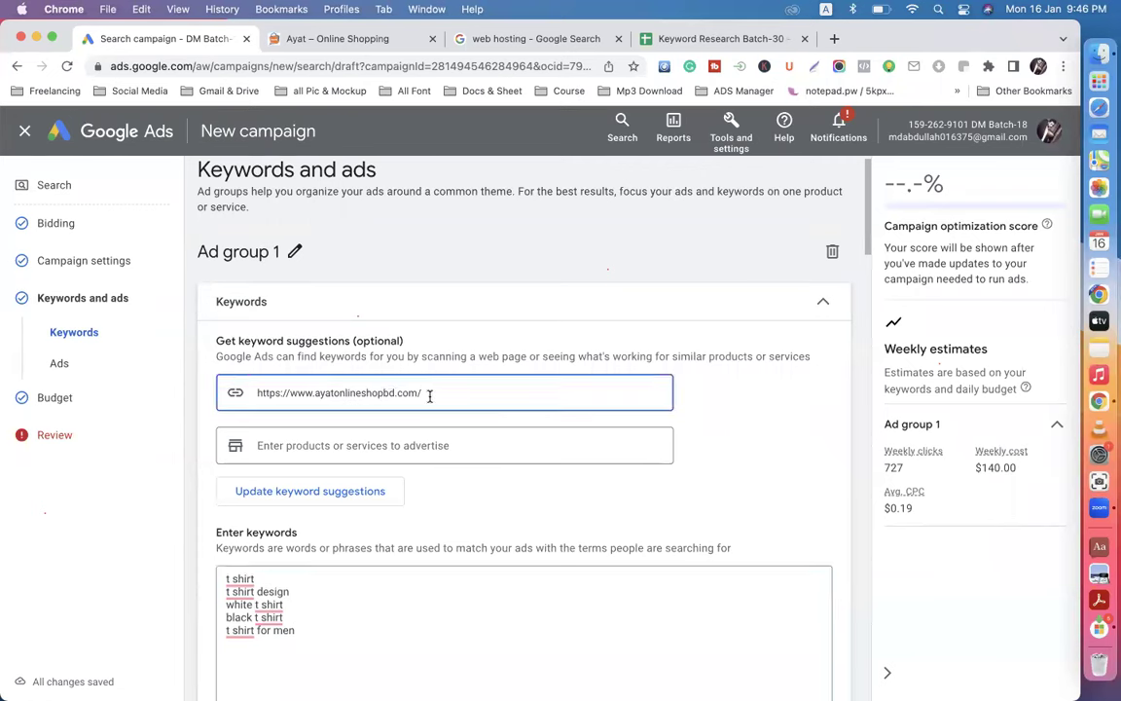
pyautogui.press('BackSpace')
pyautogui.press('BackSpace')
pyautogui.press('BackSpace')
pyautogui.press('BackSpace')
pyautogui.press('BackSpace')
pyautogui.press('BackSpace')
pyautogui.press('BackSpace')
pyautogui.press('BackSpace')
pyautogui.press('BackSpace')
pyautogui.press('BackSpace')
pyautogui.press('BackSpace')
pyautogui.press('BackSpace')
pyautogui.press('BackSpace')
pyautogui.press('BackSpace')
pyautogui.press('BackSpace')
pyautogui.press('BackSpace')
pyautogui.press('BackSpace')
pyautogui.press('BackSpace')
pyautogui.press('BackSpace')
pyautogui.press('BackSpace')
pyautogui.press('BackSpace')
pyautogui.press('BackSpace')
pyautogui.press('BackSpace')
pyautogui.press('BackSpace')
pyautogui.press('BackSpace')
pyautogui.press('BackSpace')
pyautogui.press('BackSpace')
pyautogui.press('BackSpace')
pyautogui.press('BackSpace')
pyautogui.press('BackSpace')
pyautogui.press('BackSpace')
pyautogui.press('BackSpace')
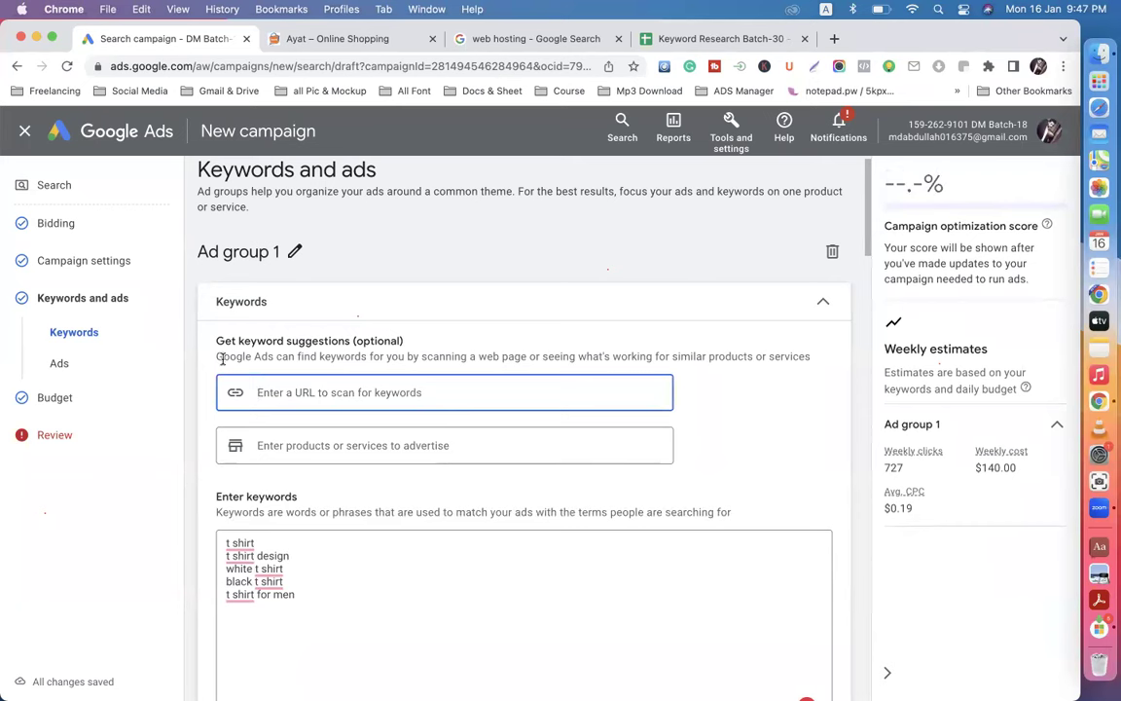
pyautogui.click(190, 375)
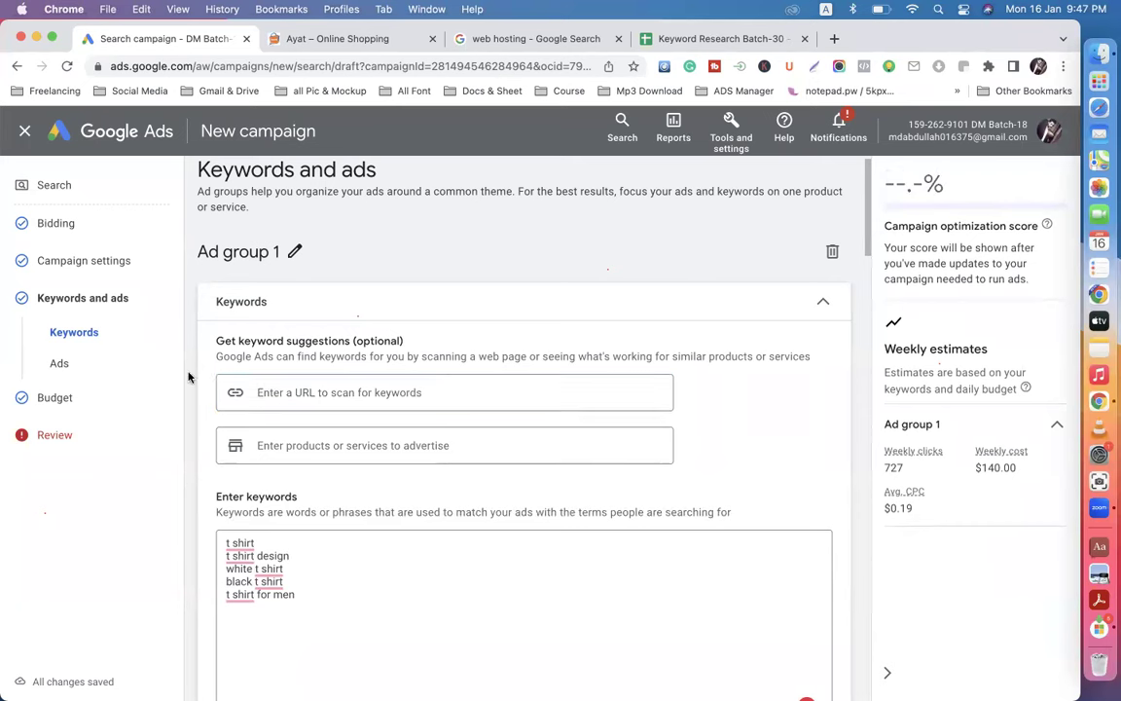
# Step: Review Ad group 1 from its name and keyword list down to the ad's final URL and first headline's suggested ideas
pyautogui.scroll(-4, 188, 376)
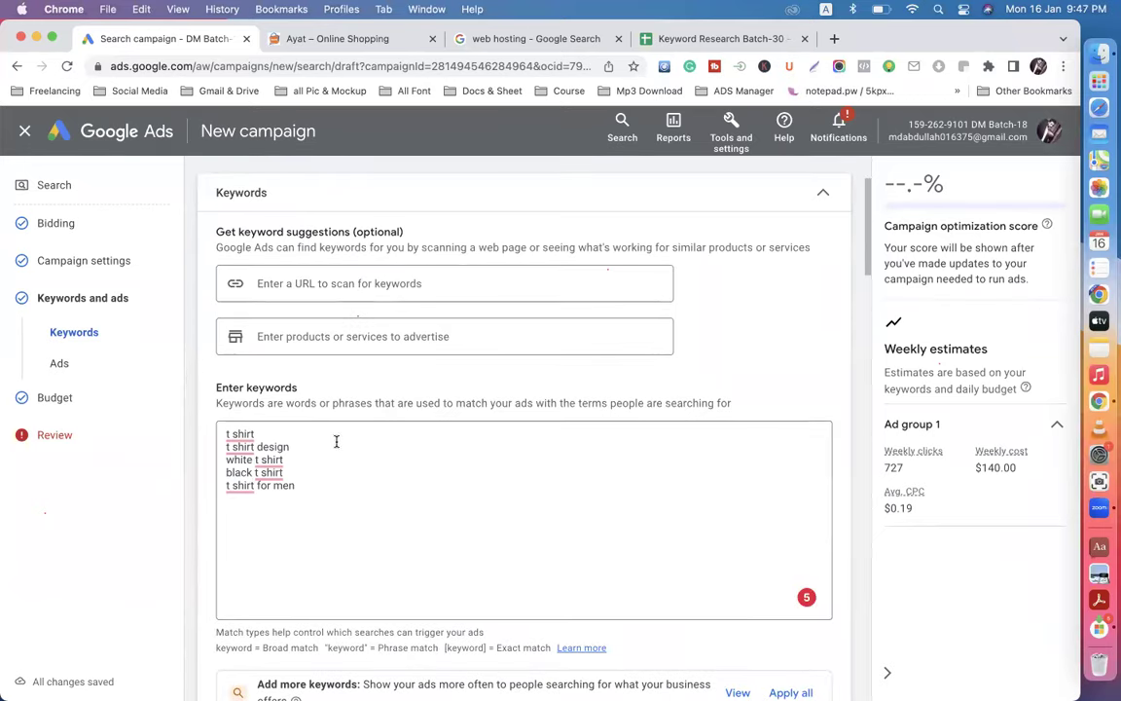
pyautogui.scroll(5, 357, 491)
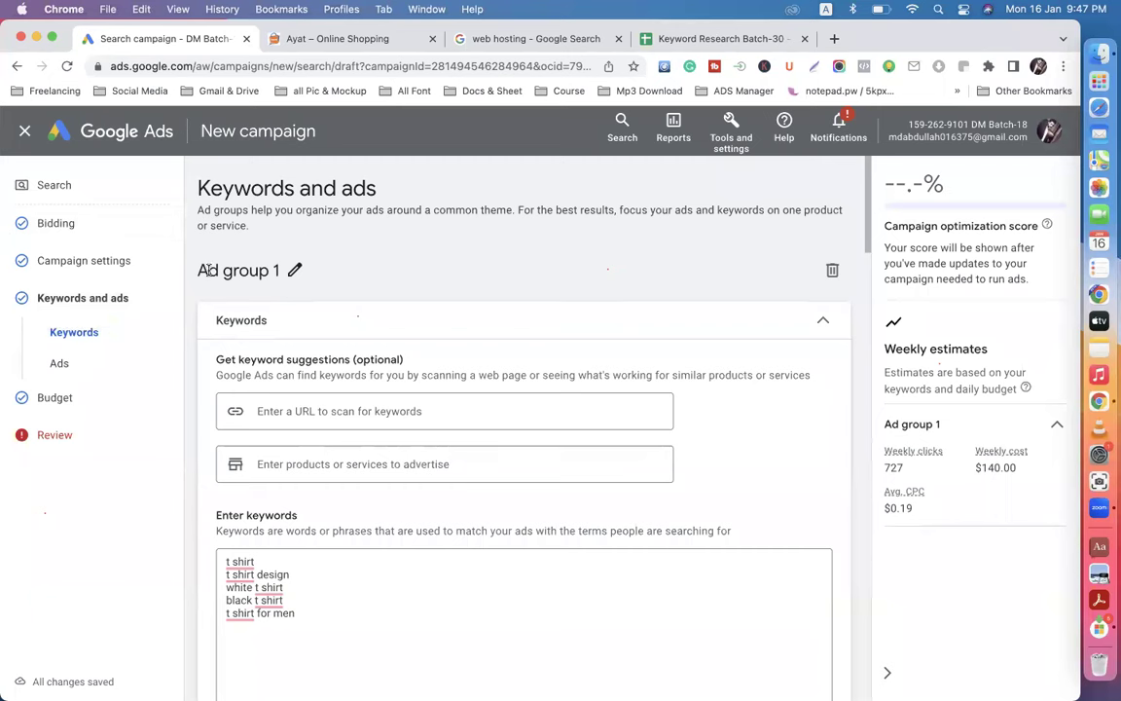
pyautogui.moveTo(199, 269); pyautogui.dragTo(309, 278)
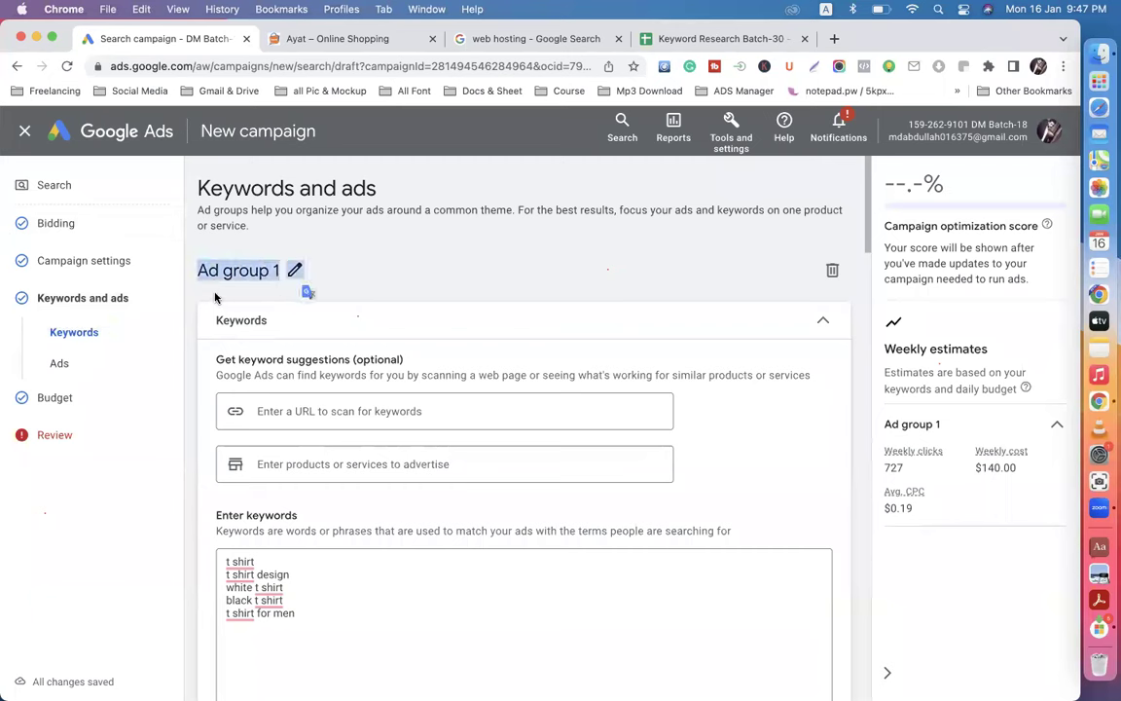
pyautogui.click(188, 353)
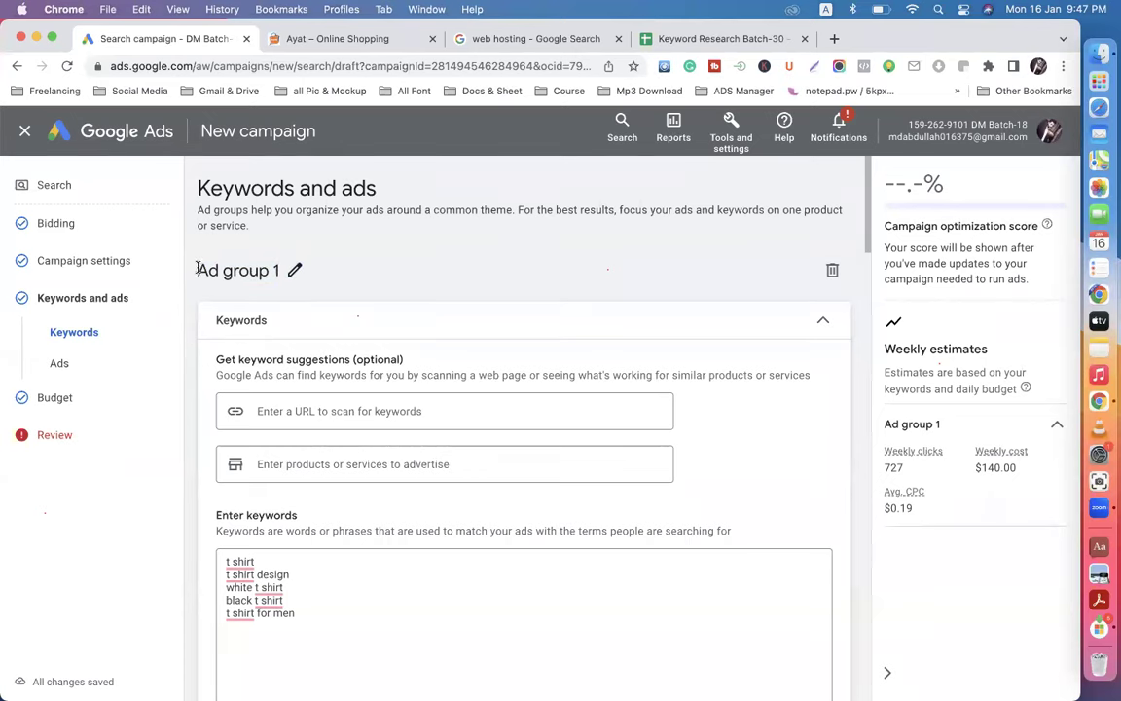
pyautogui.moveTo(198, 270); pyautogui.dragTo(292, 418)
pyautogui.scroll(-3, 321, 409)
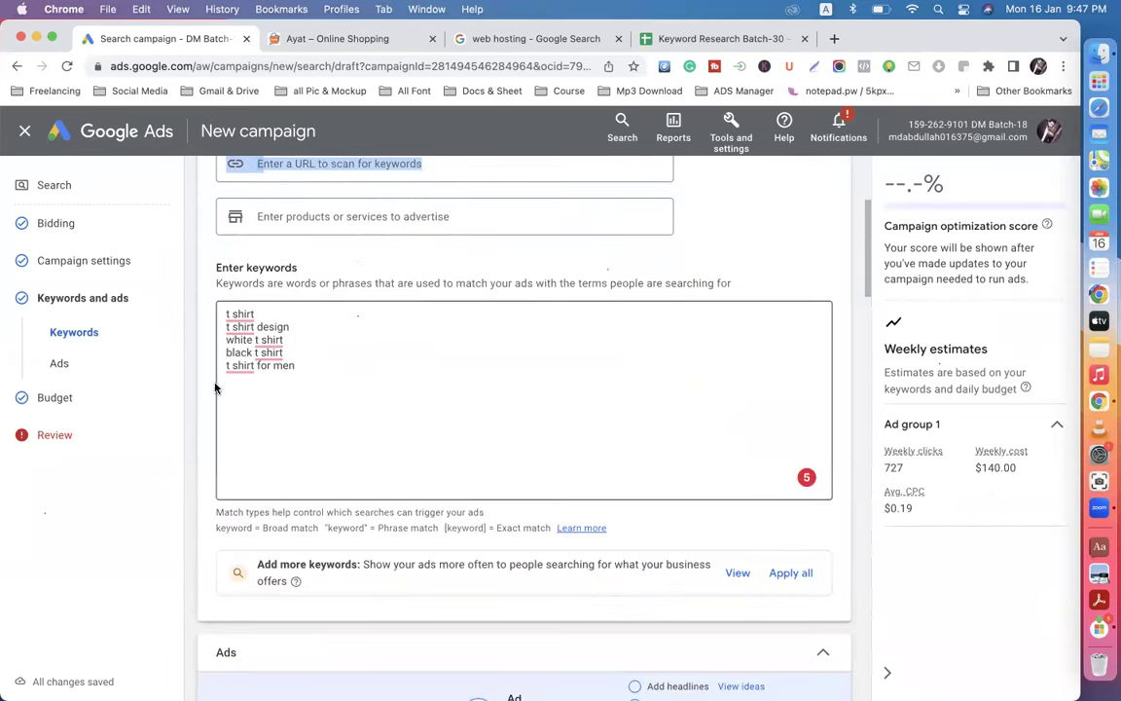
pyautogui.scroll(-6, 346, 419)
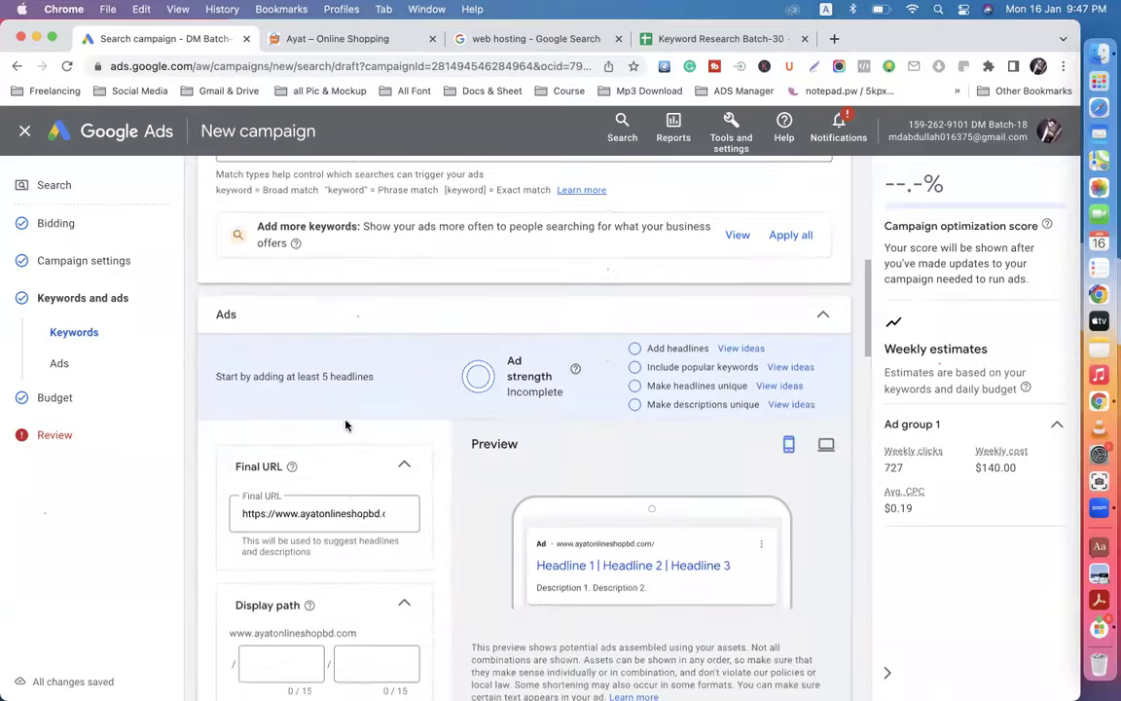
pyautogui.scroll(1, 345, 384)
pyautogui.scroll(1, 343, 392)
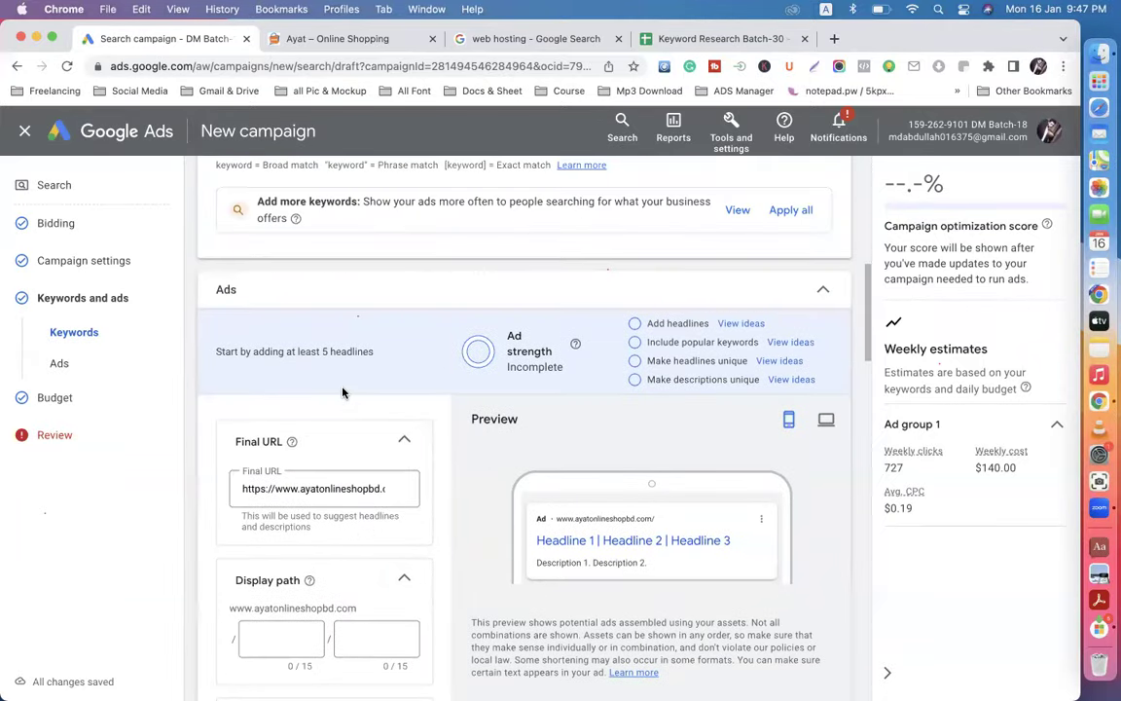
pyautogui.scroll(-4, 342, 394)
pyautogui.scroll(-2, 344, 393)
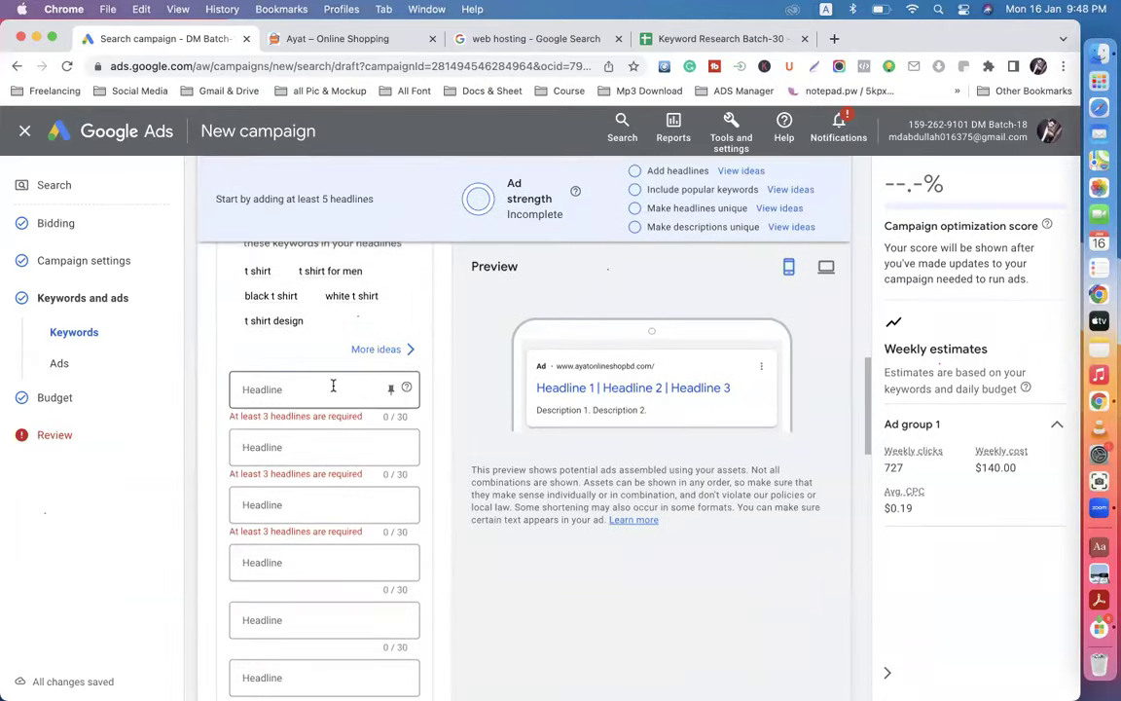
pyautogui.click(288, 389)
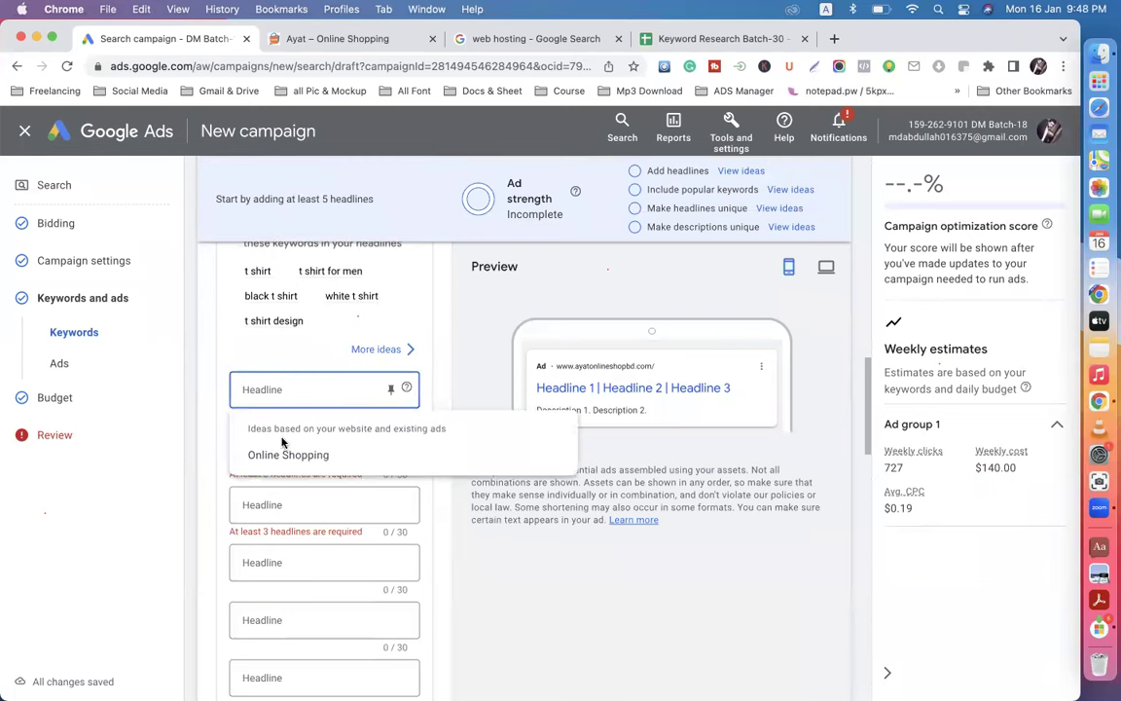
pyautogui.click(220, 438)
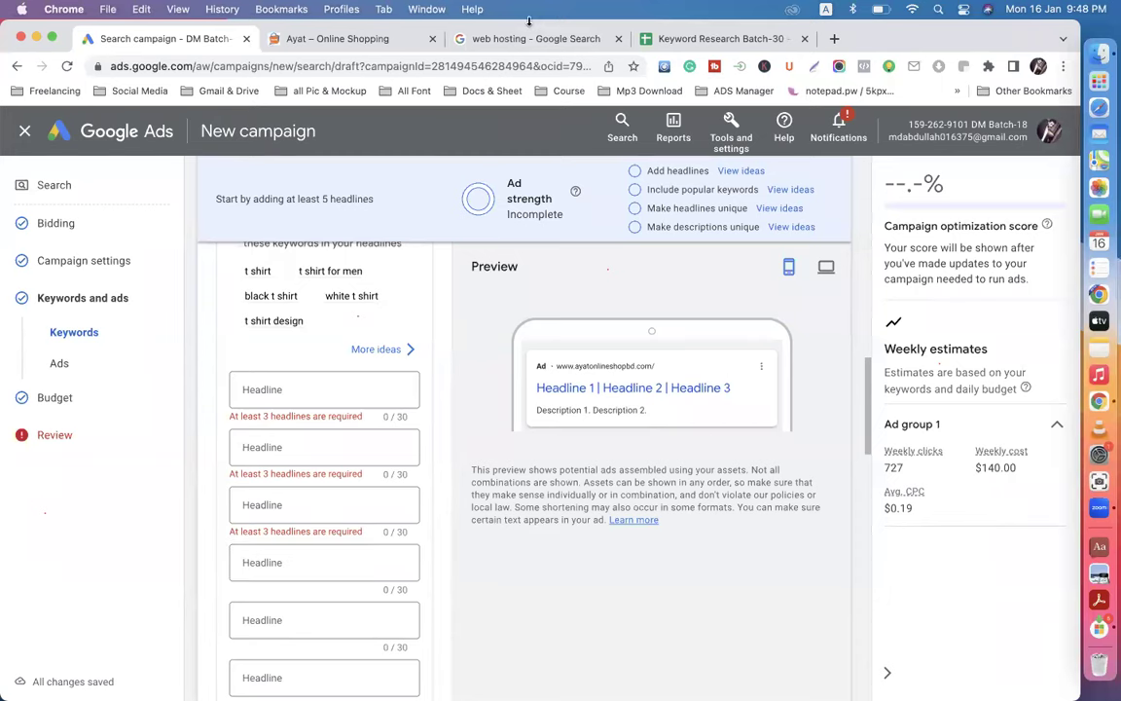
# Step: Examine the complete Namecheap search ad, including its sitelinks, as a model and return to the campaign's headline fields
pyautogui.click(487, 38)
pyautogui.click(93, 291)
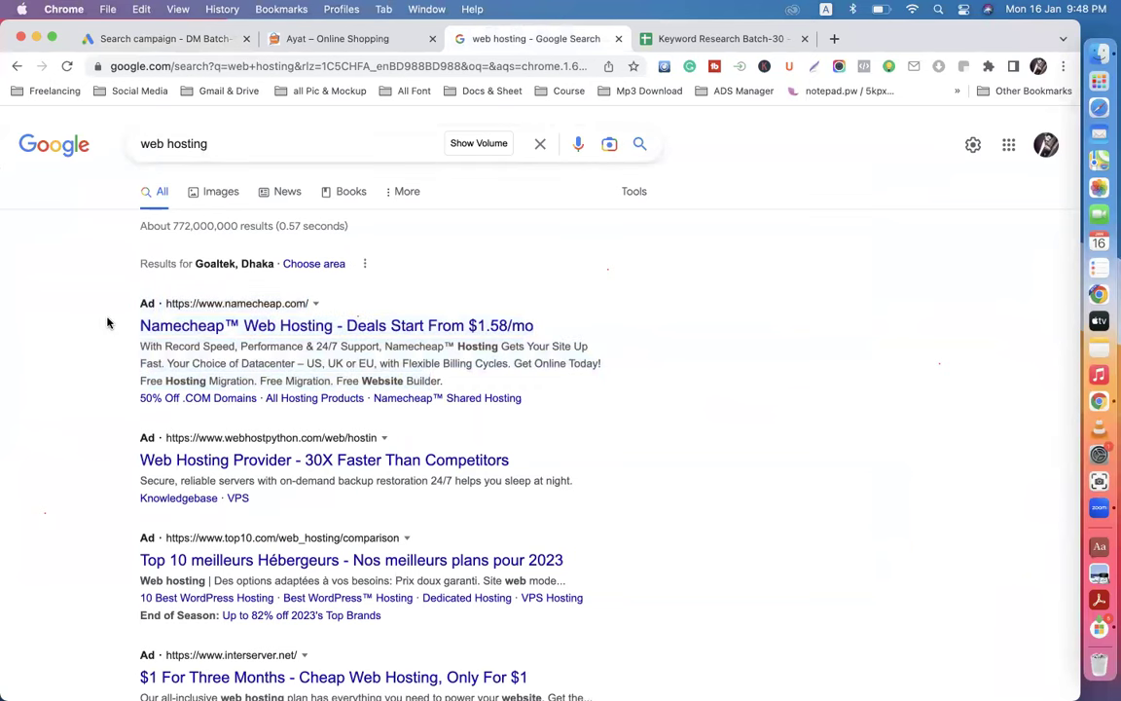
pyautogui.moveTo(107, 297); pyautogui.dragTo(476, 417)
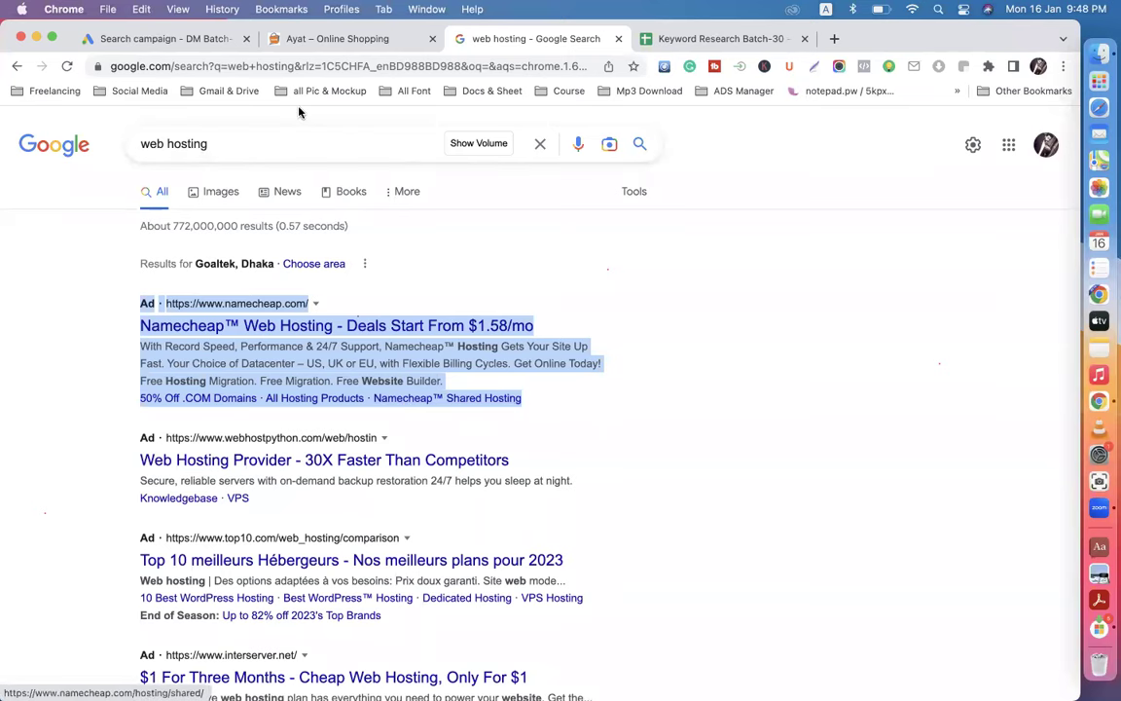
pyautogui.click(183, 39)
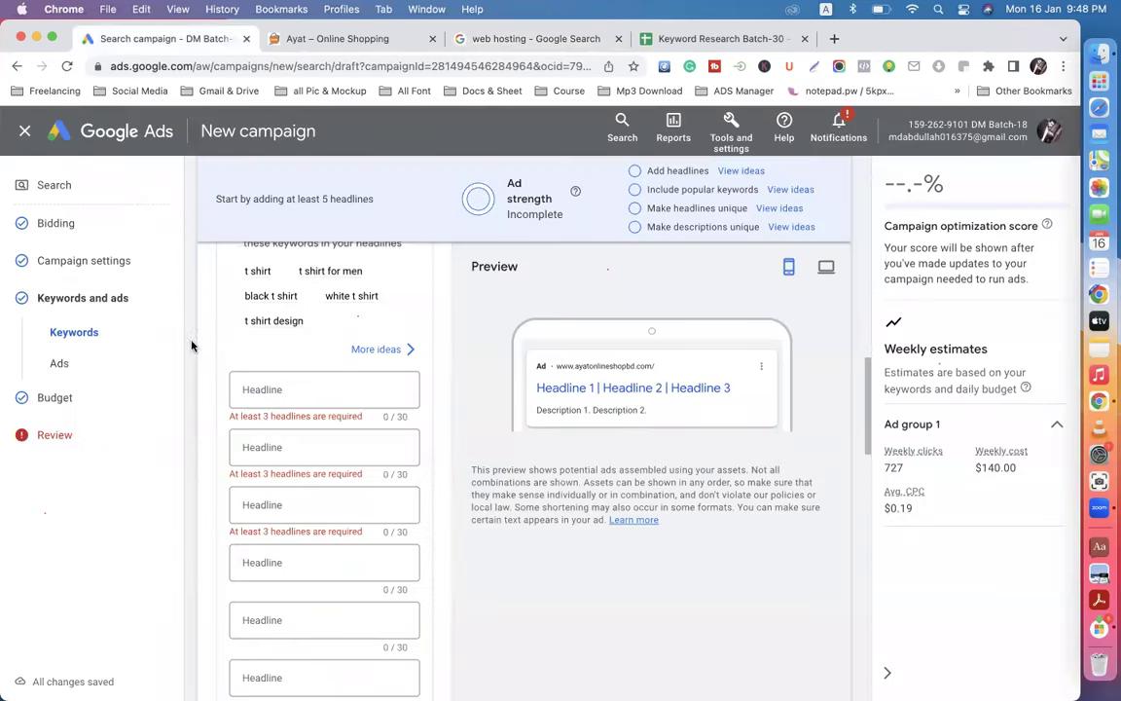
# Step: Highlight the Namecheap ad's headline and description in the web hosting search results, and return to Ad group 1's keyword list
pyautogui.click(502, 38)
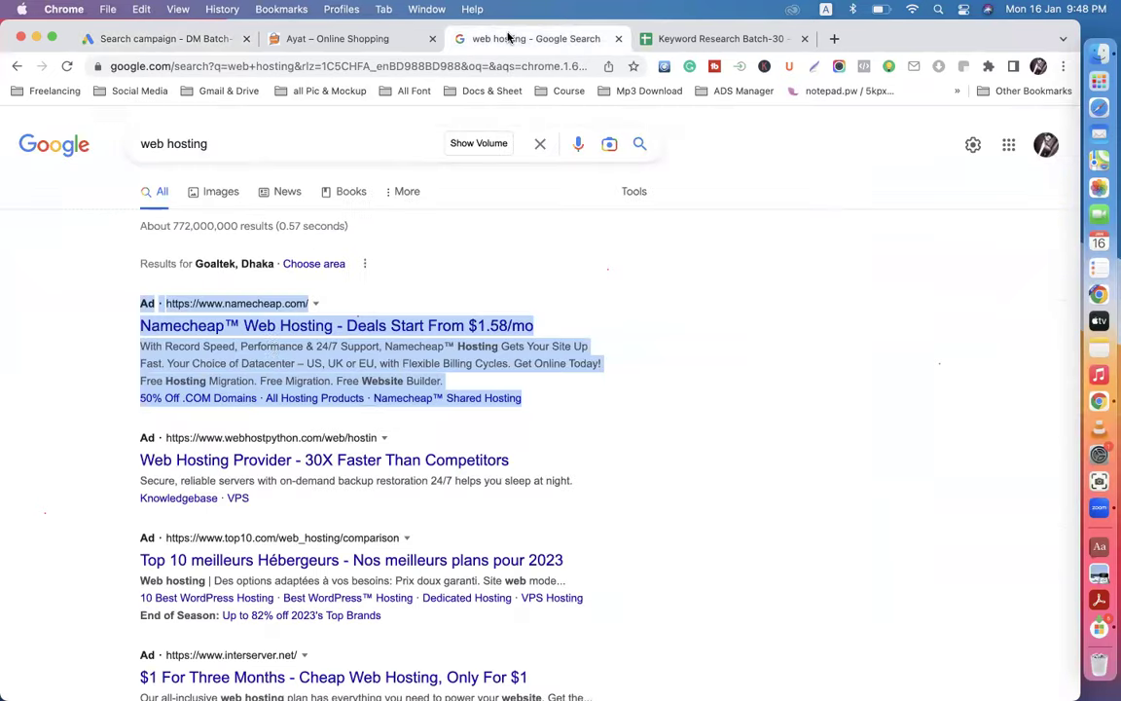
pyautogui.moveTo(155, 325); pyautogui.dragTo(243, 353)
pyautogui.scroll(5, 242, 353)
pyautogui.scroll(5, 238, 357)
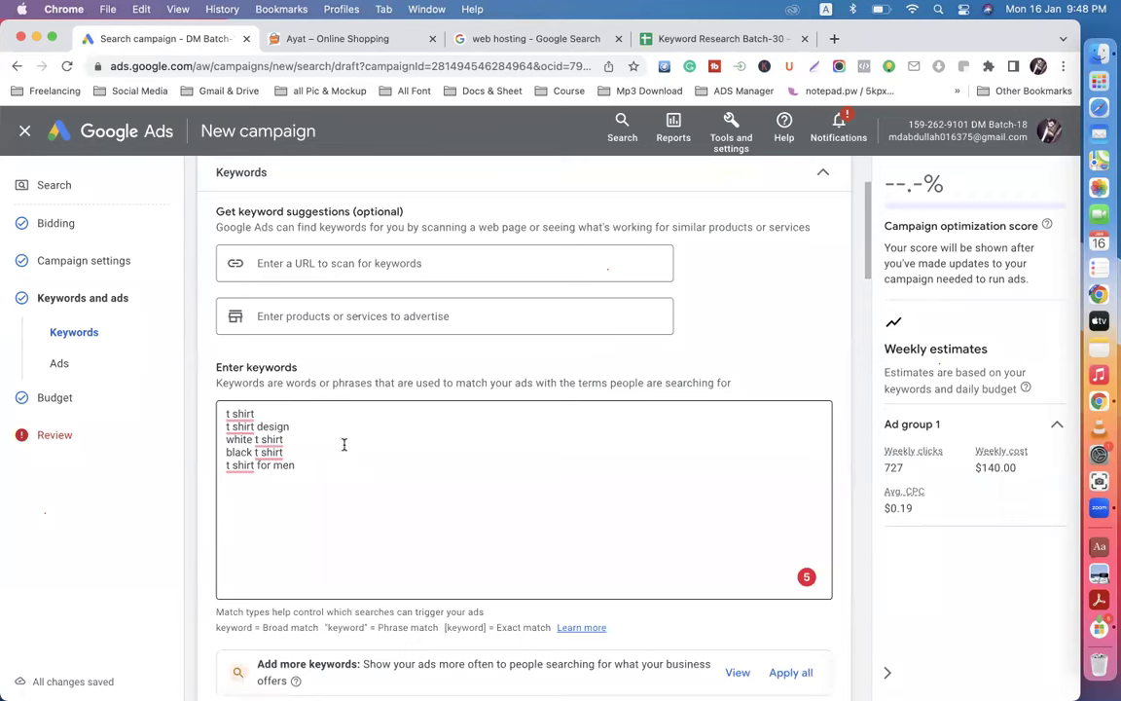
pyautogui.scroll(-3, 344, 445)
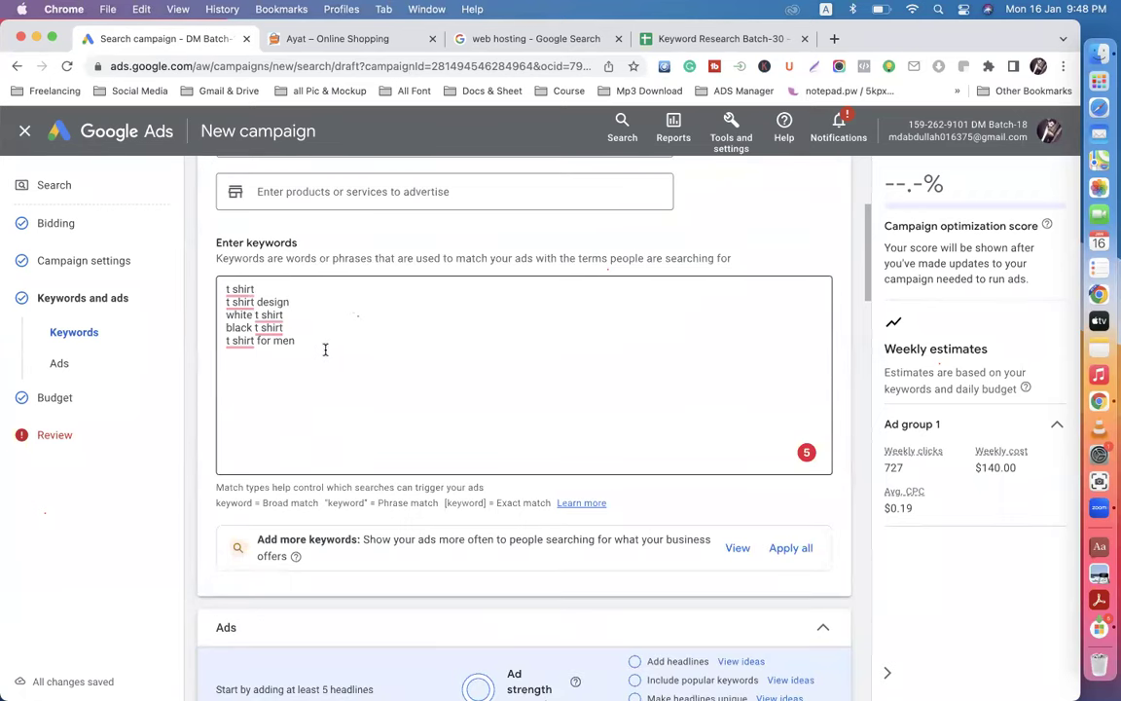
# Step: Copy "t shirt price" from the Keyword Research Batch-30 sheet and add it as a new line below "t shirt for men" in Ad group 1's keywords
pyautogui.click(325, 347)
pyautogui.moveTo(240, 290)
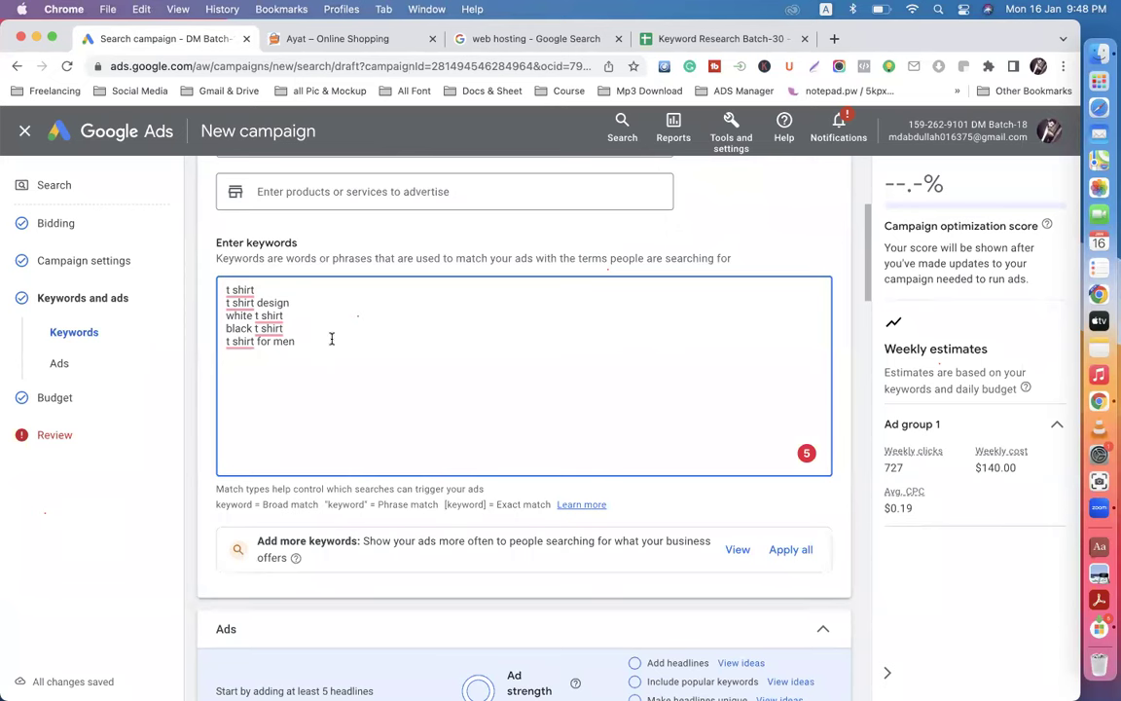
pyautogui.click(666, 38)
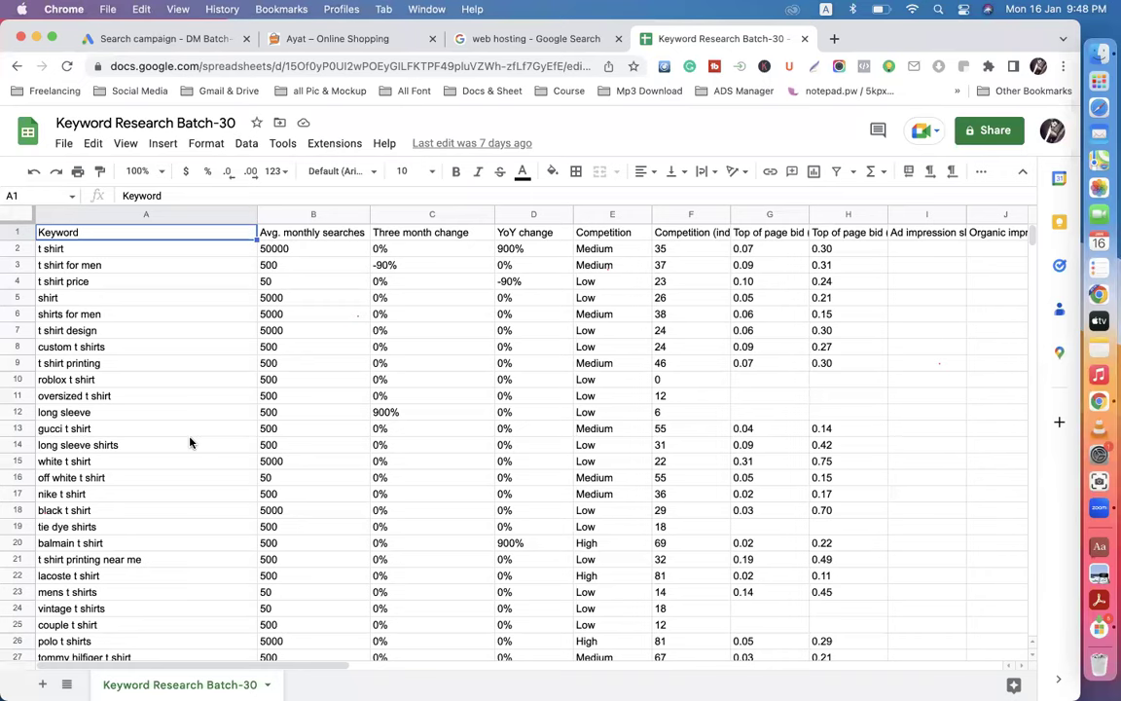
pyautogui.click(188, 40)
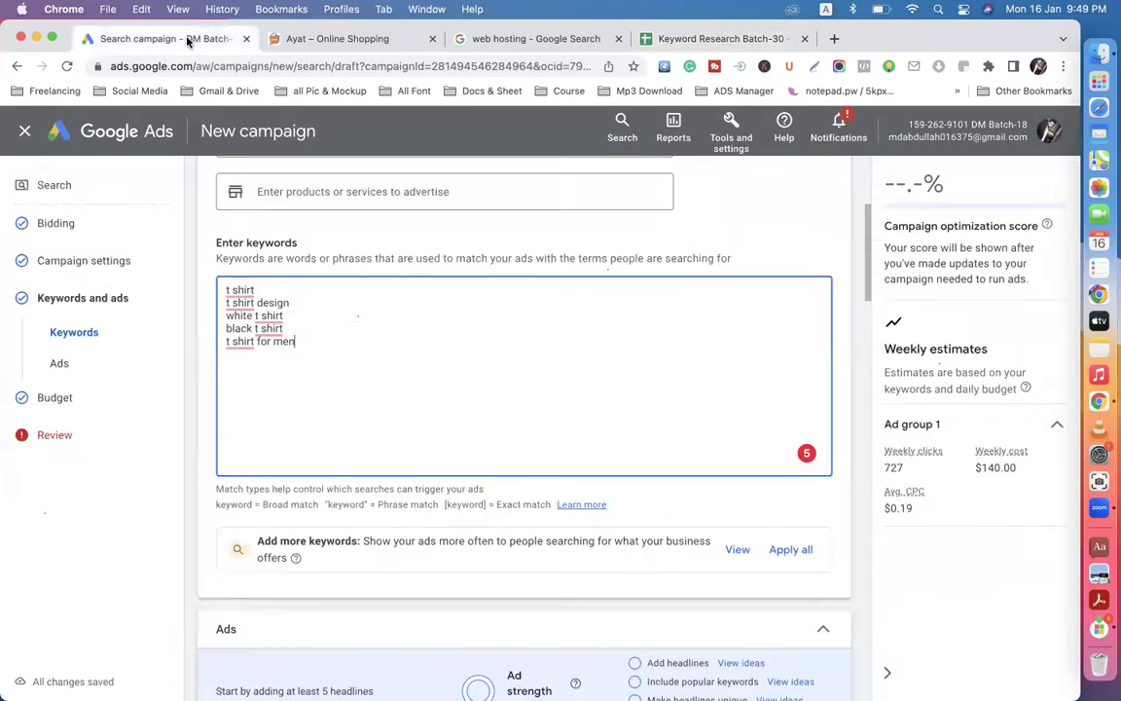
pyautogui.click(678, 40)
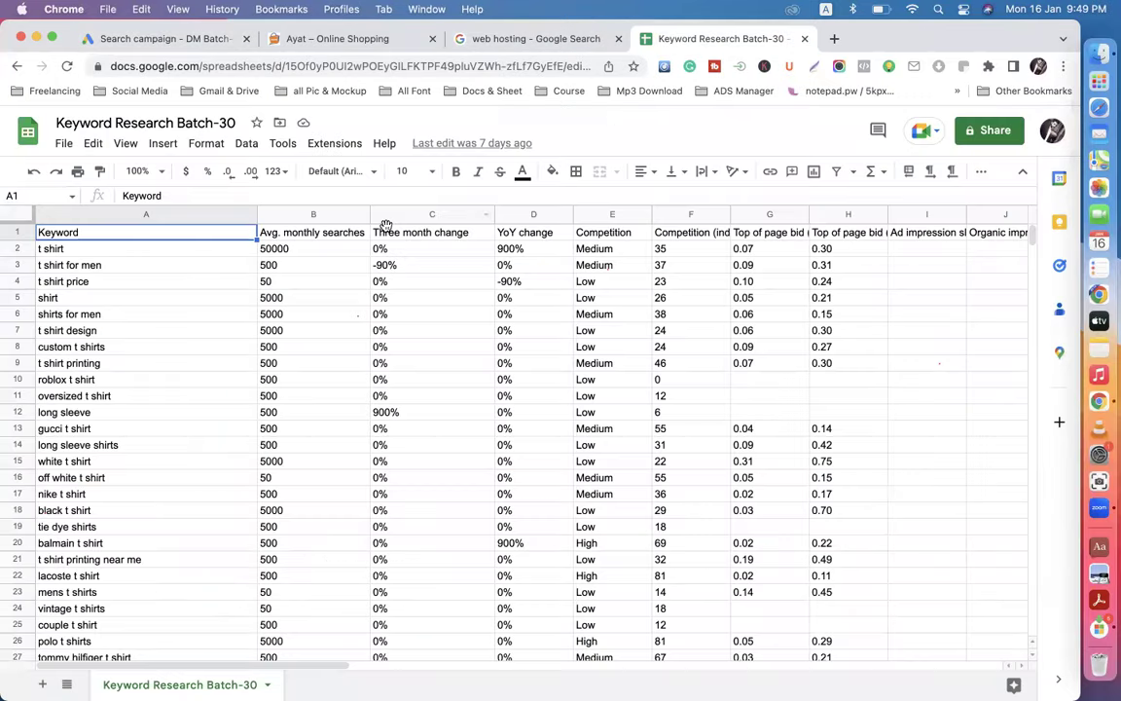
pyautogui.doubleClick(115, 281)
pyautogui.moveTo(89, 282); pyautogui.dragTo(37, 282)
pyautogui.press('super+c')
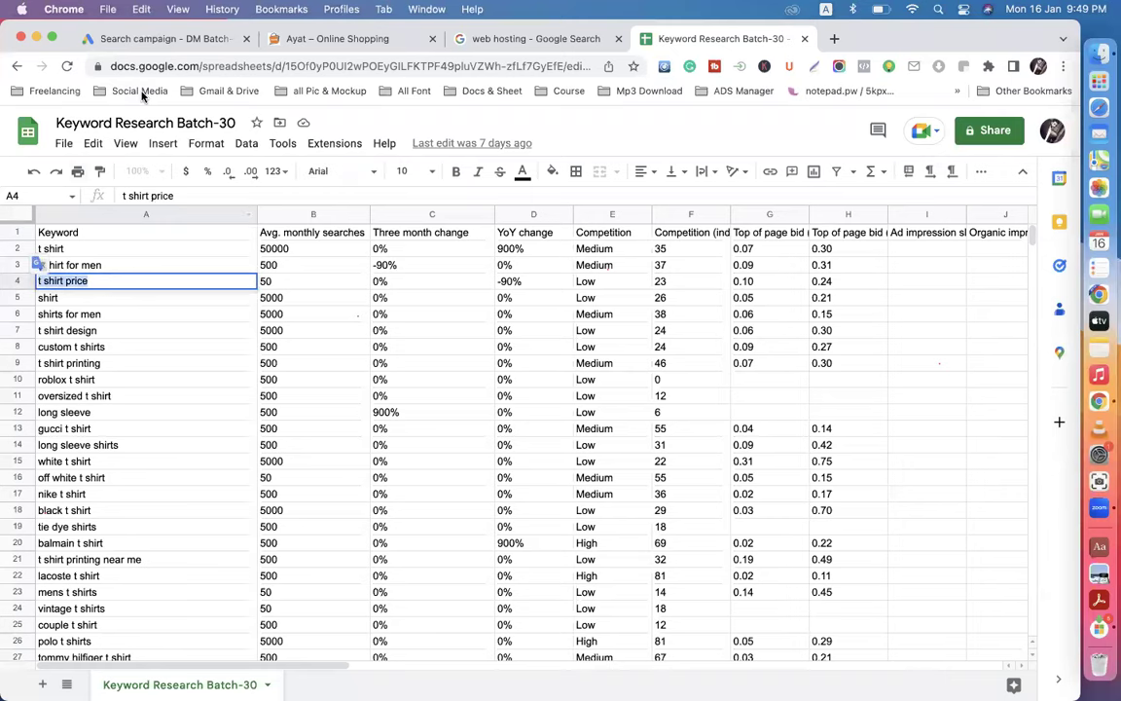
pyautogui.click(168, 39)
pyautogui.press('Return')
pyautogui.press('super+v')
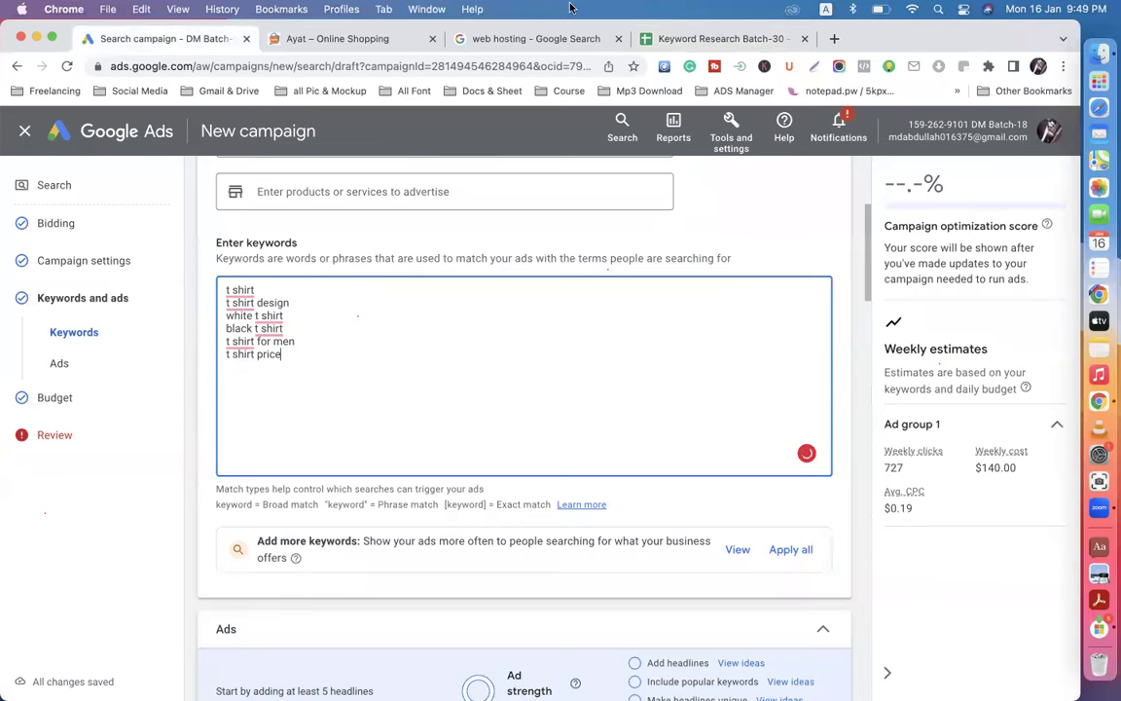
# Step: Copy "custom t shirts" from the keyword research sheet and add it on a new line of Ad group 1's keywords
pyautogui.click(681, 35)
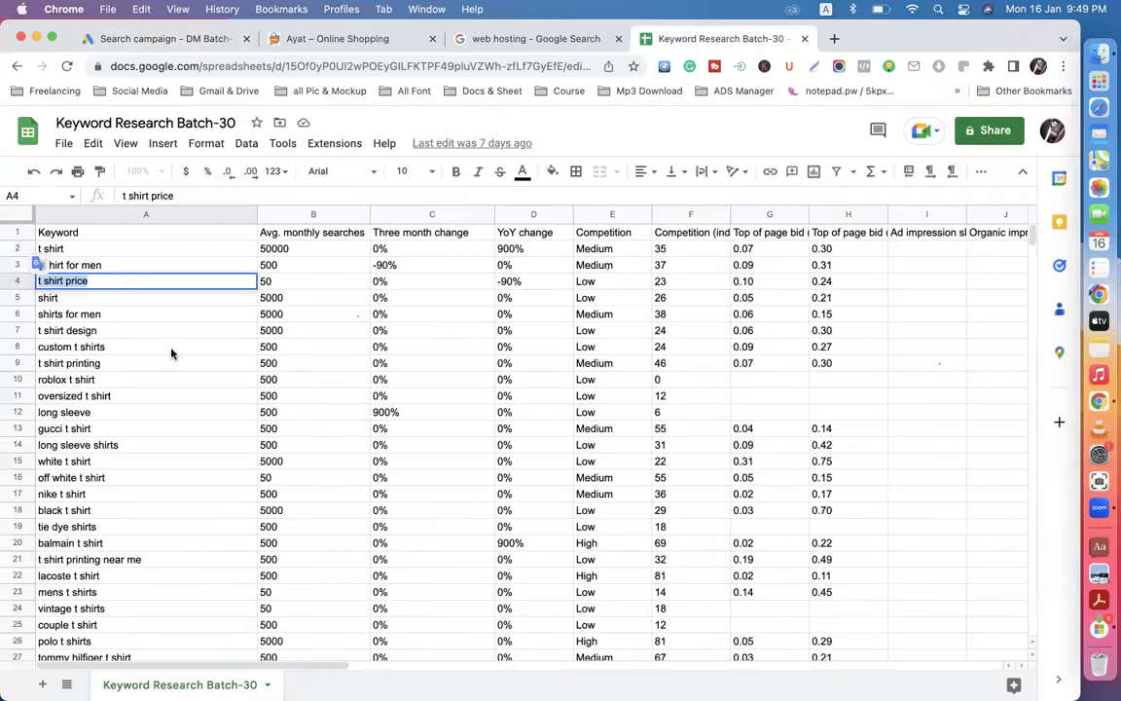
pyautogui.doubleClick(115, 346)
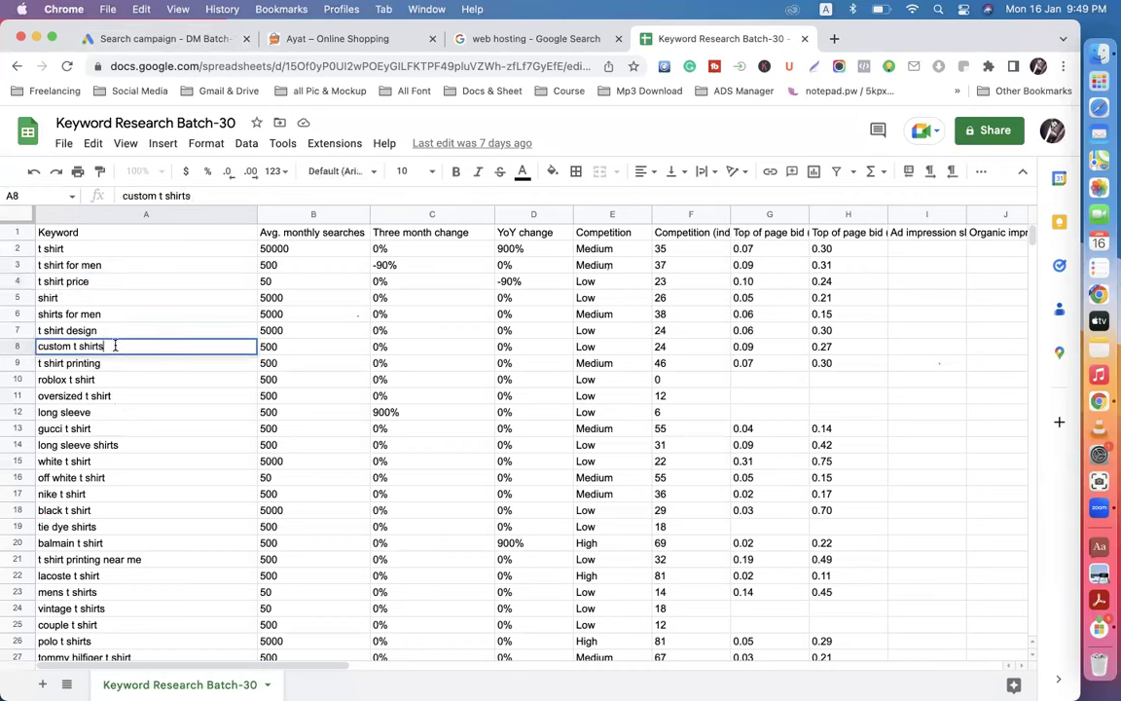
pyautogui.press('super+a')
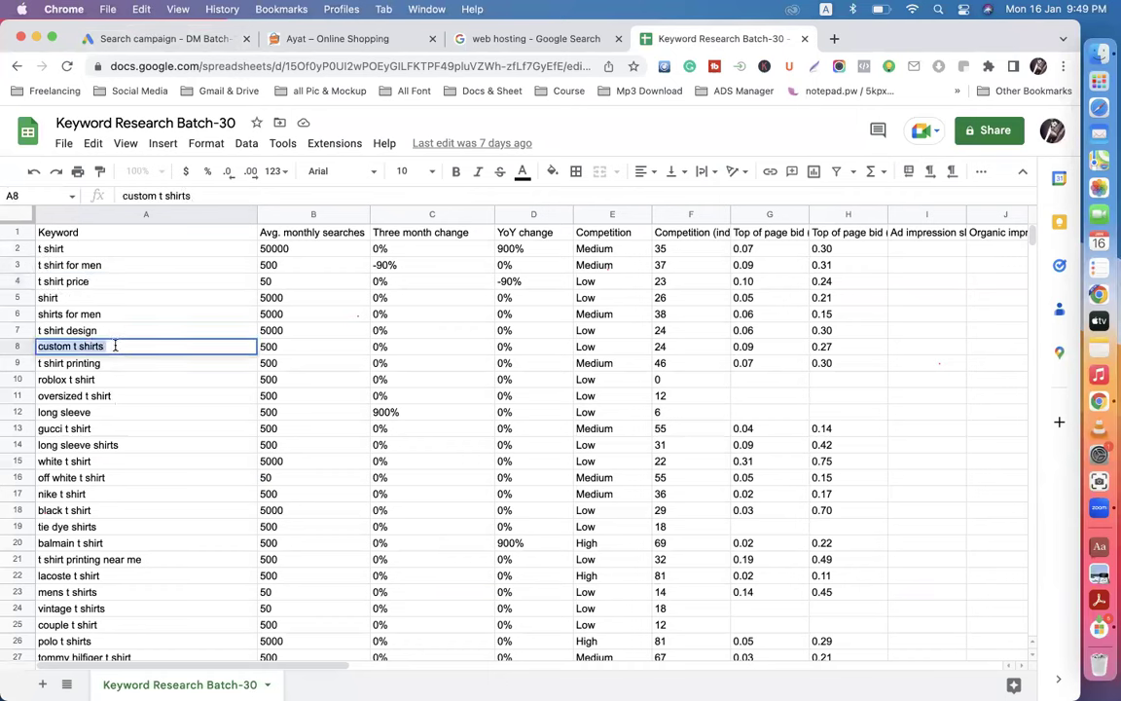
pyautogui.click(148, 39)
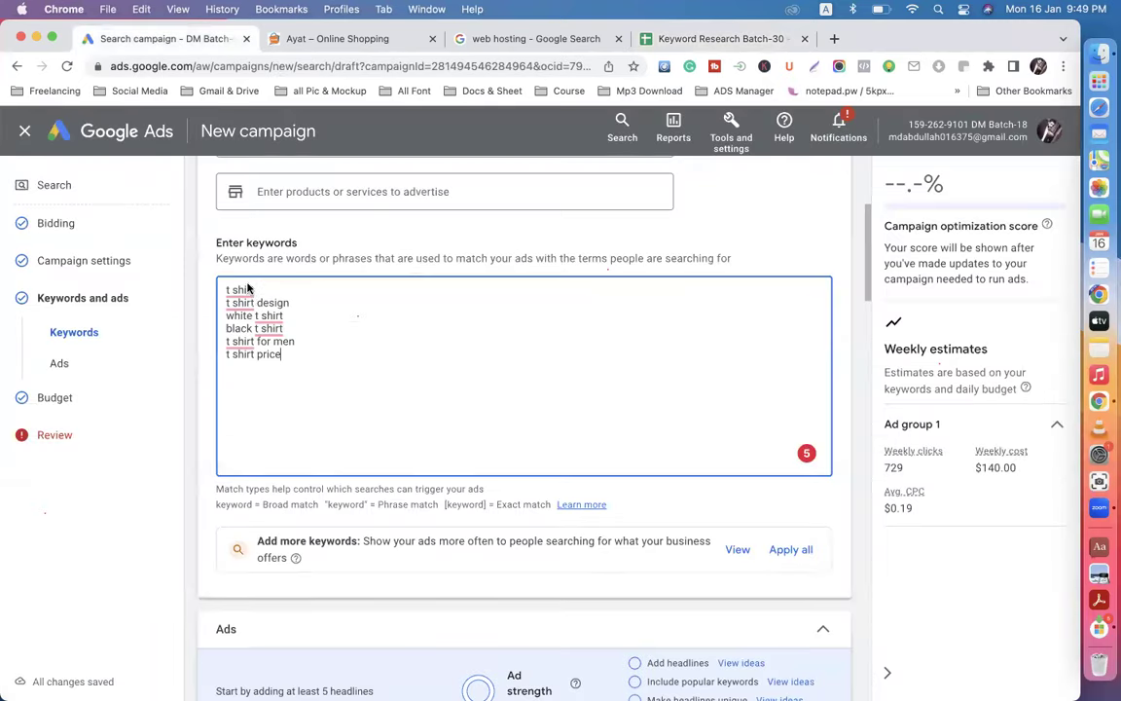
pyautogui.press('Return')
pyautogui.write('custom t shirts')
# Step: Copy "mens t shirts" from the keyword research sheet and add it on a new line of Ad group 1's keywords
pyautogui.click(683, 39)
pyautogui.scroll(-1, 141, 440)
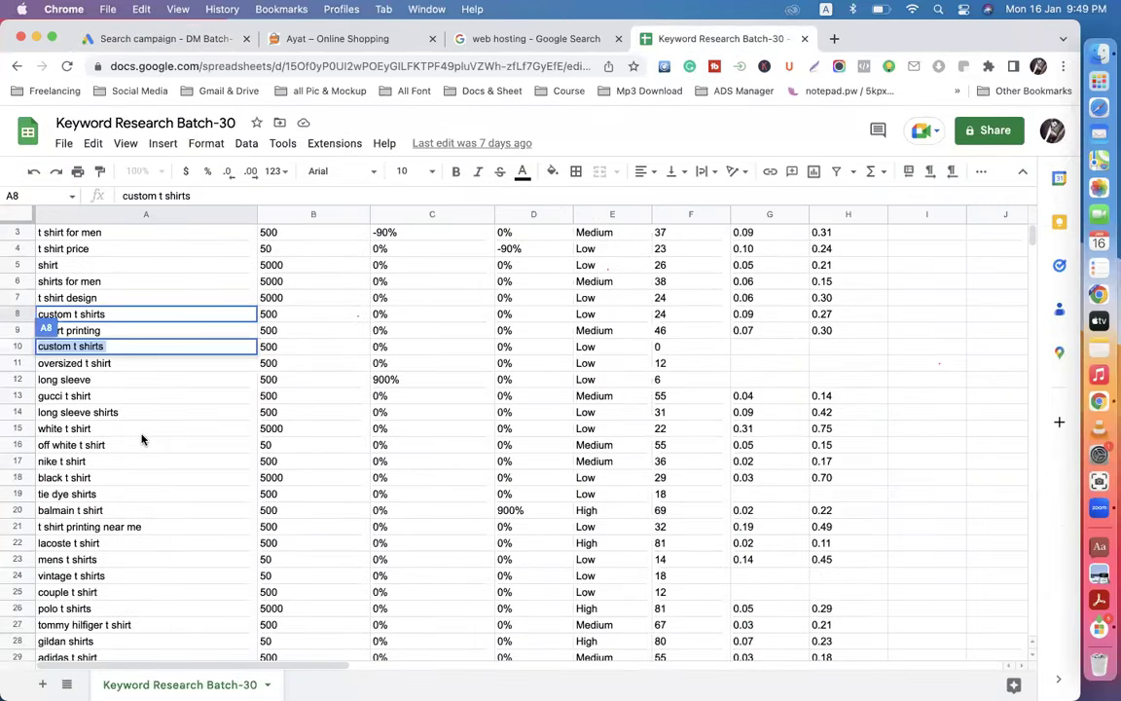
pyautogui.doubleClick(105, 559)
pyautogui.press('super+a')
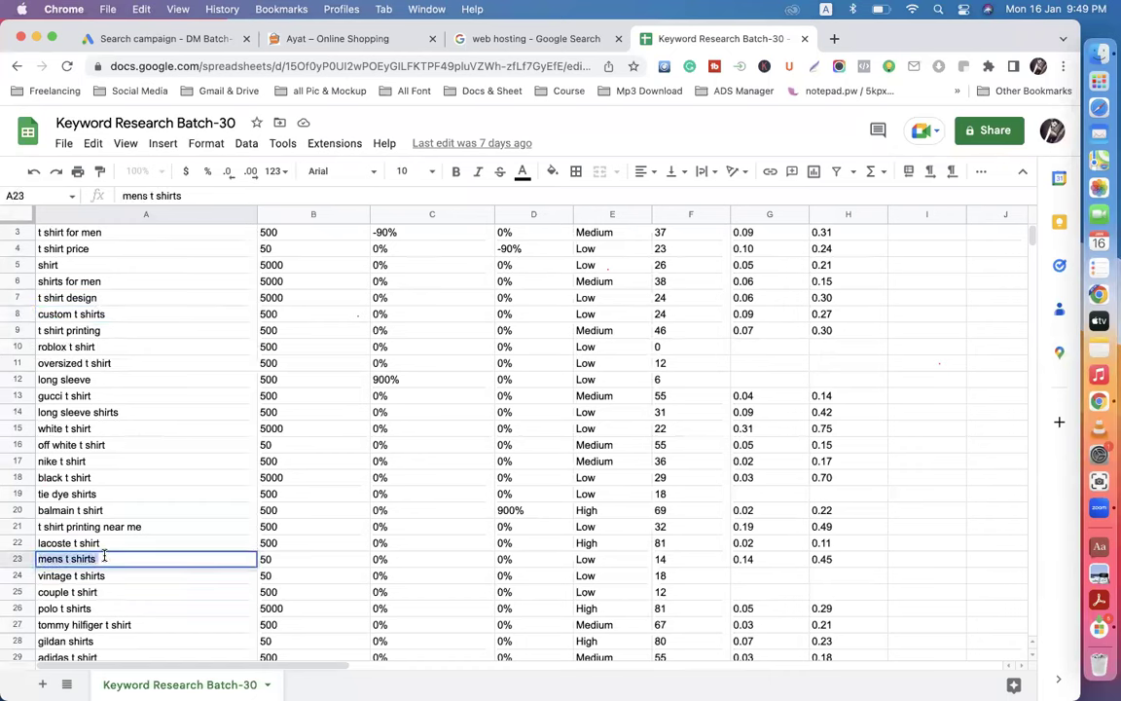
pyautogui.click(161, 39)
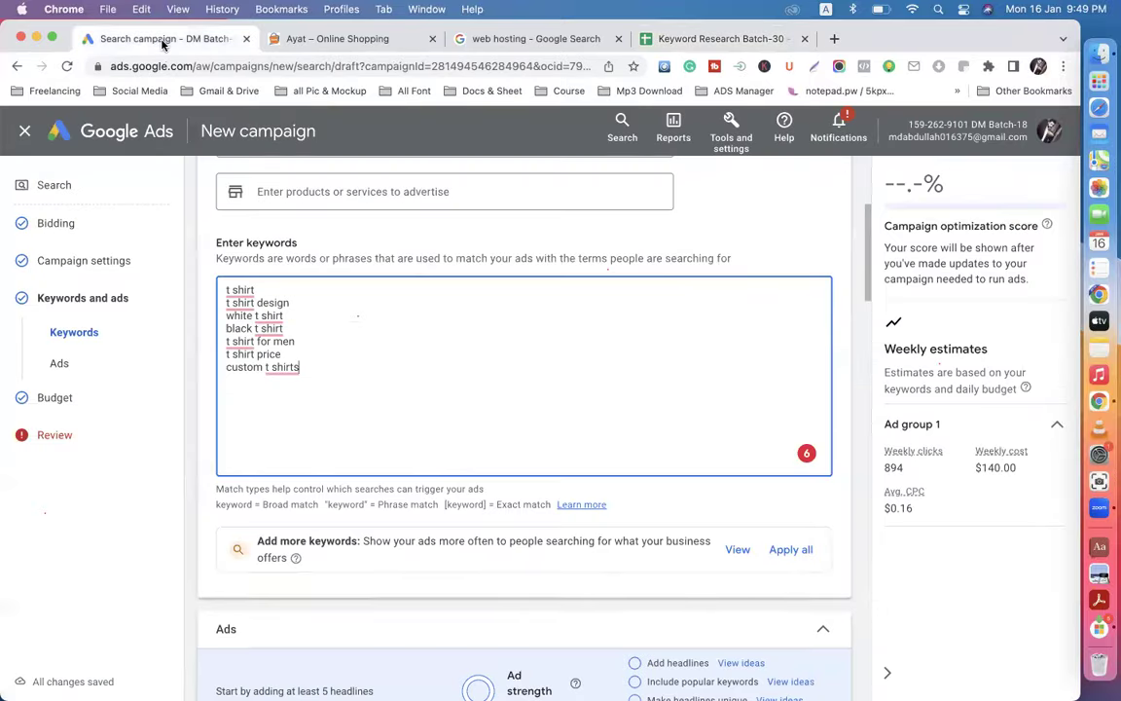
pyautogui.press('Return')
pyautogui.write('mens t shirts')
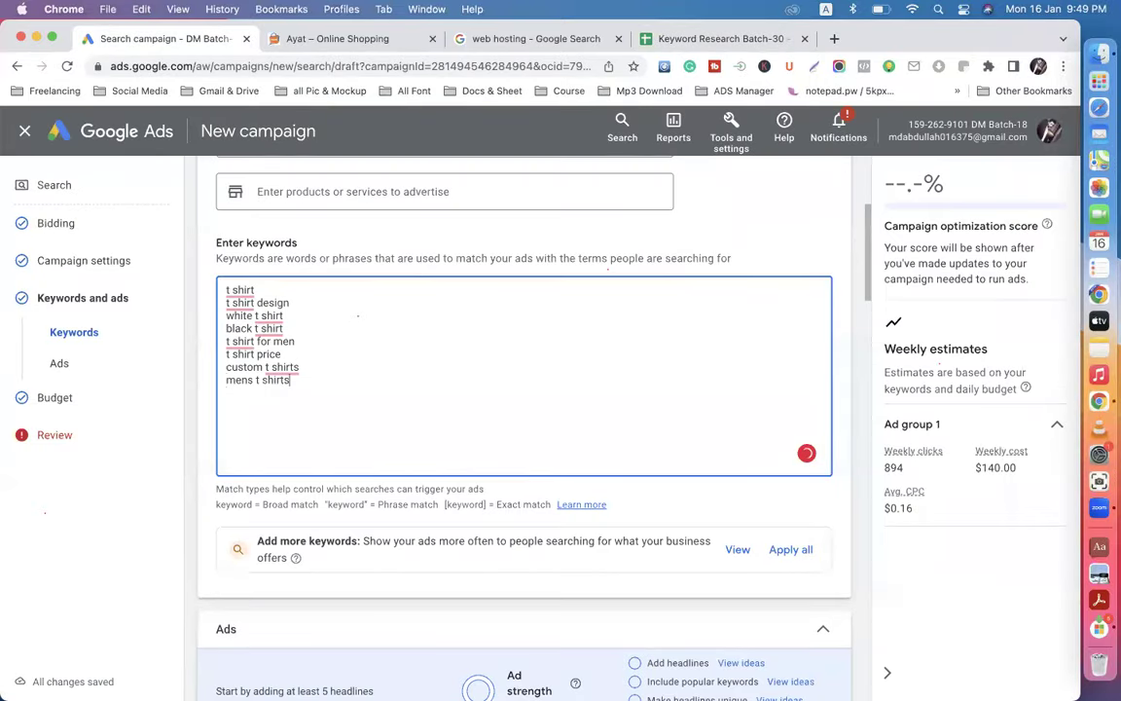
# Step: Change the last two keywords to the singular "custom t shirt" and "mens t shirt", and enclose the first keyword, t shirt, in double quotation marks
pyautogui.press('BackSpace')
pyautogui.press('BackSpace')
pyautogui.write('"')
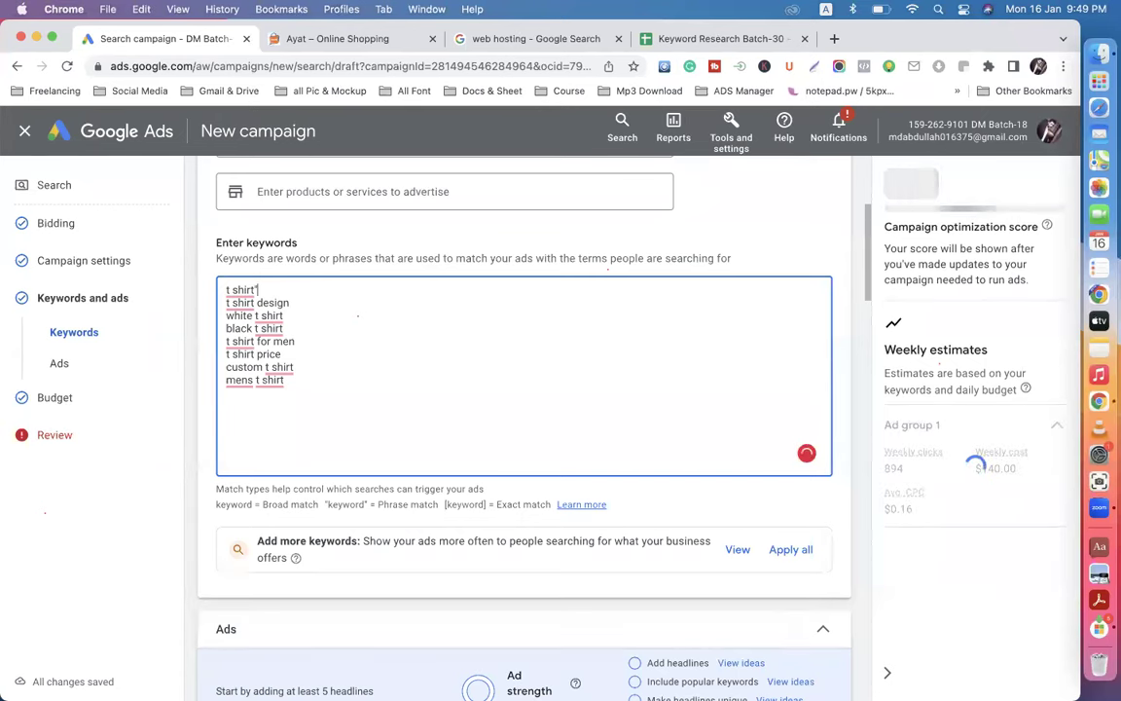
pyautogui.click(226, 289)
pyautogui.write('"')
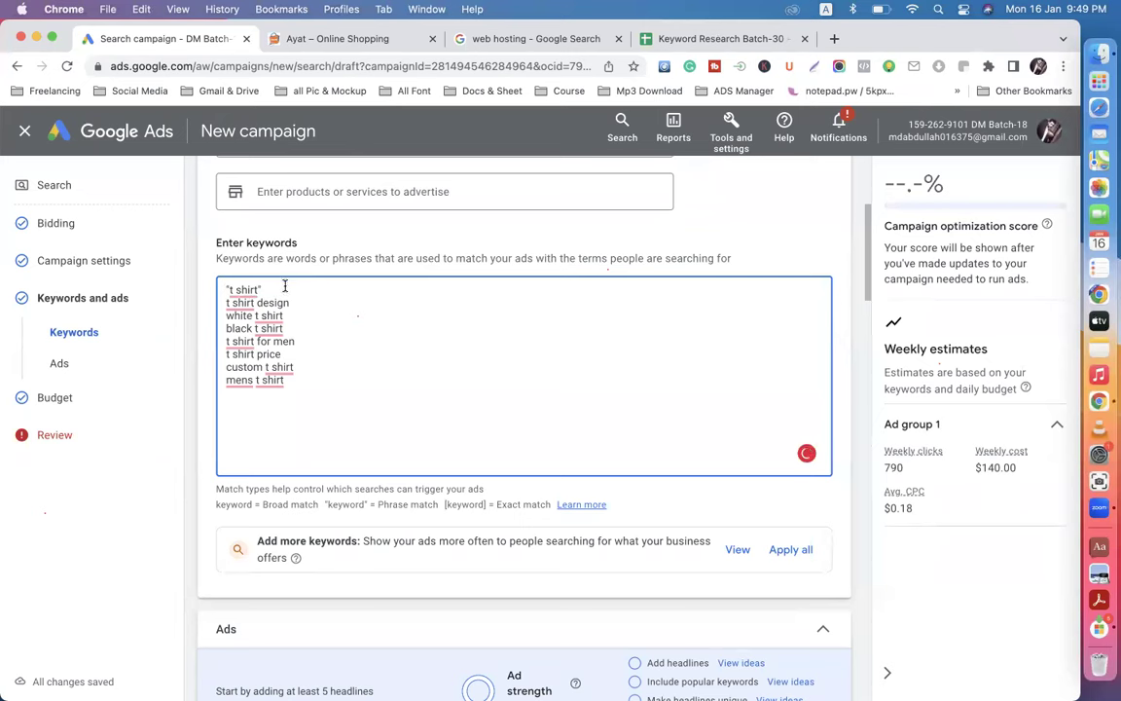
# Step: Enclose the keyword t shirt design in double quotation marks to make it phrase match
pyautogui.click(294, 301)
pyautogui.write('"')
pyautogui.press('Left')
pyautogui.press('Left')
pyautogui.press('Left')
pyautogui.press('Left')
pyautogui.press('Left')
pyautogui.press('Left')
pyautogui.press('Left')
pyautogui.press('Left')
pyautogui.press('Left')
pyautogui.press('Left')
pyautogui.press('Left')
pyautogui.press('Left')
pyautogui.press('Left')
pyautogui.press('Left')
pyautogui.press('Left')
pyautogui.write('"')
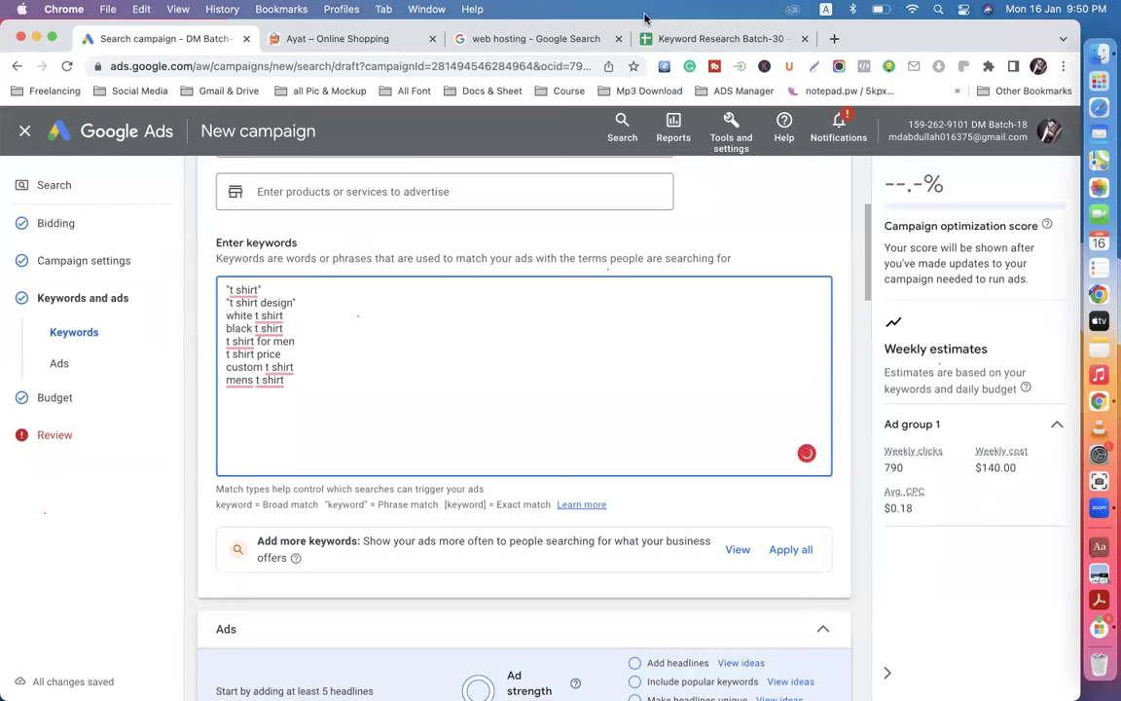
# Step: Check the keyword research sheet, and enclose the keywords white t shirt, black t shirt and t shirt for men in double quotation marks
pyautogui.click(682, 39)
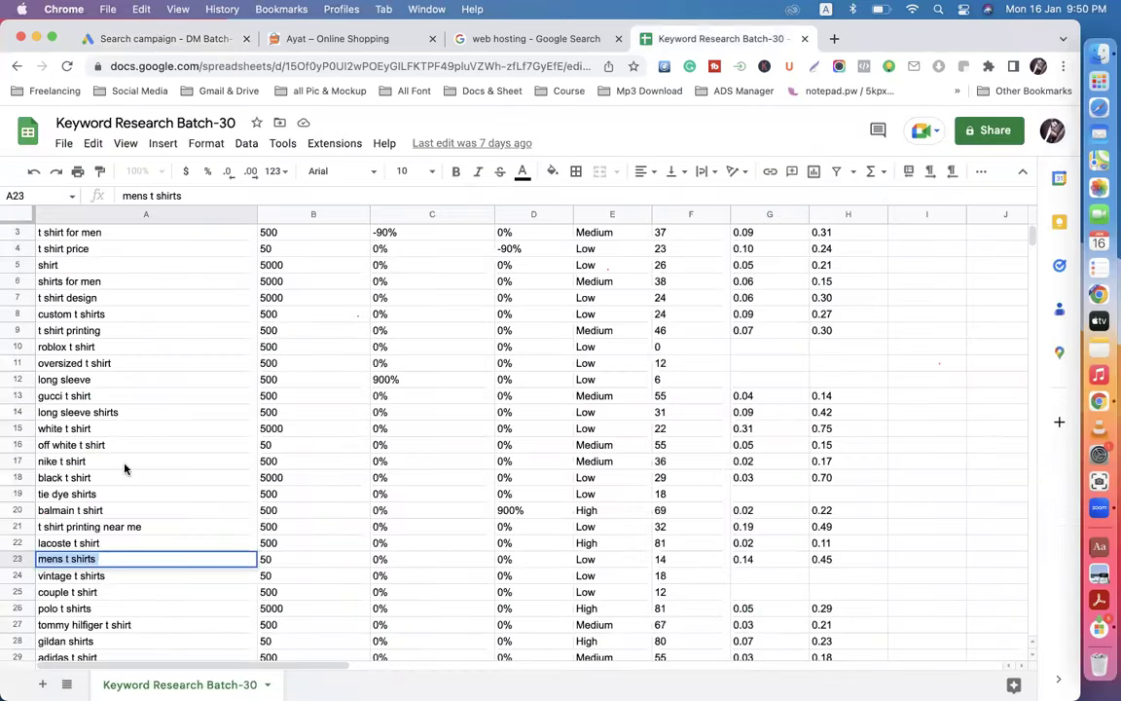
pyautogui.scroll(2, 124, 469)
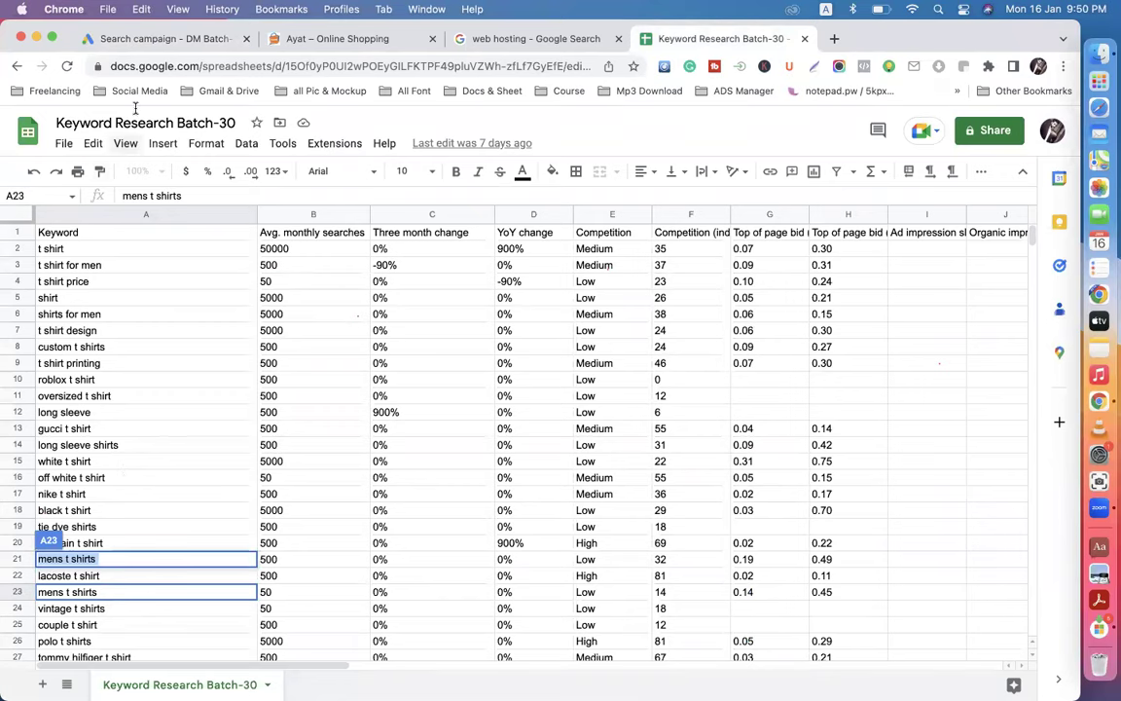
pyautogui.click(172, 41)
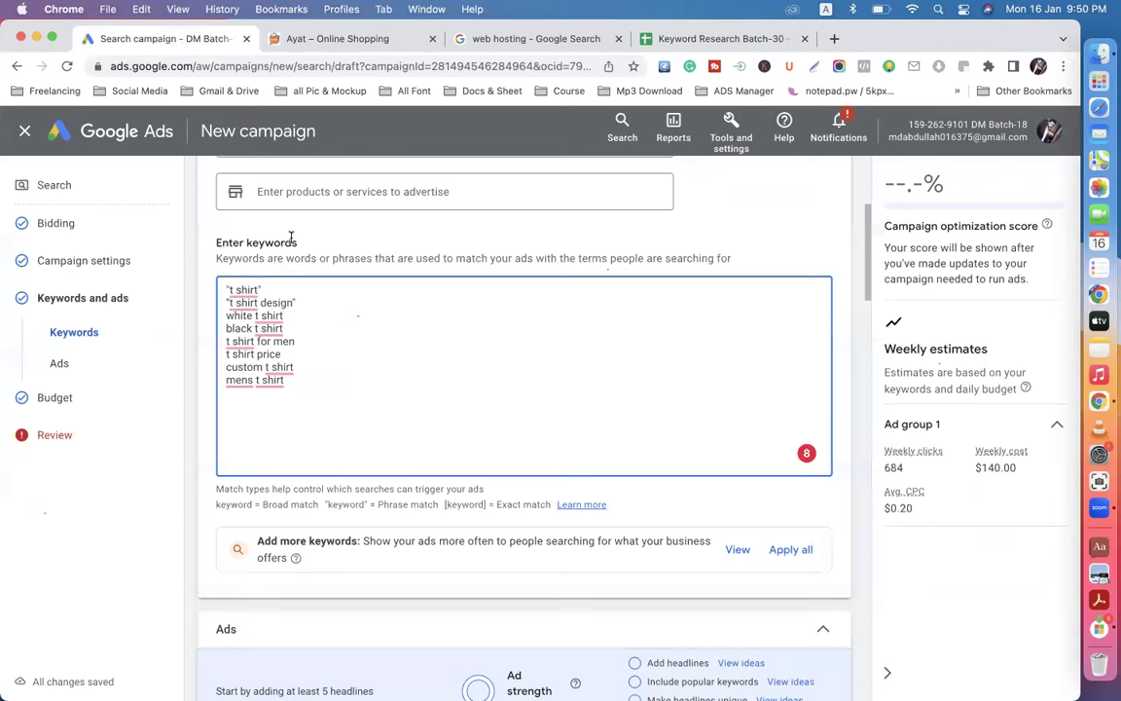
pyautogui.write('"')
pyautogui.click(227, 315)
pyautogui.write('"')
pyautogui.click(226, 329)
pyautogui.write('"')
pyautogui.click(303, 342)
pyautogui.write('"')
pyautogui.click(225, 342)
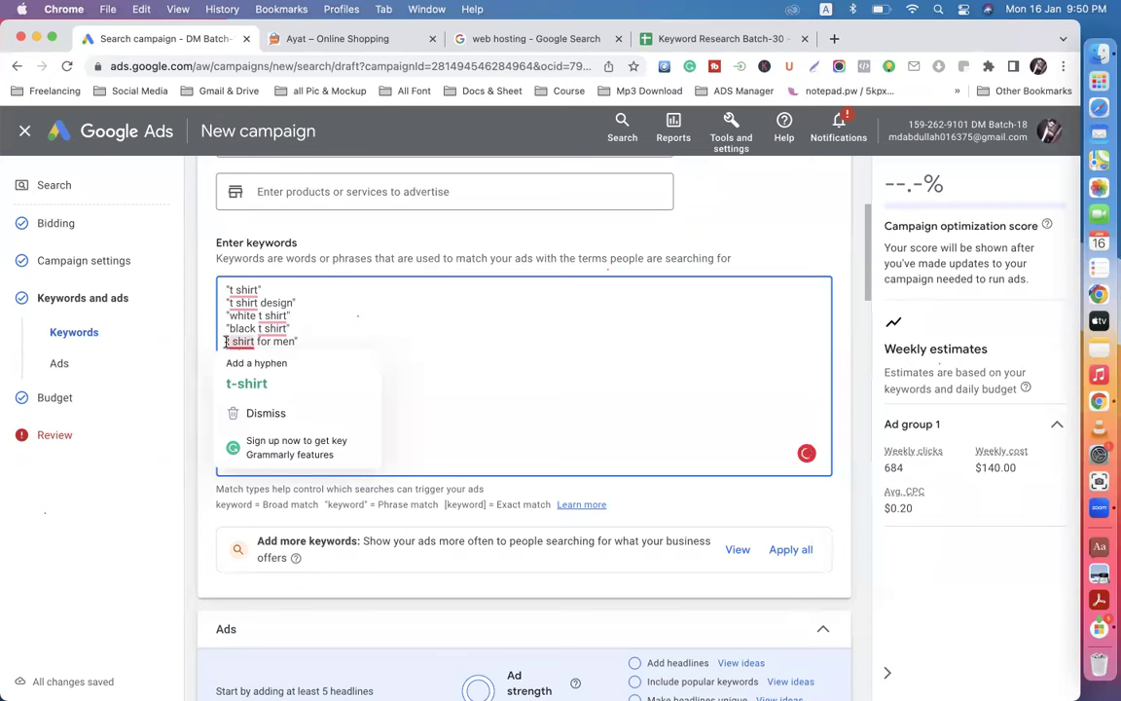
pyautogui.write('"')
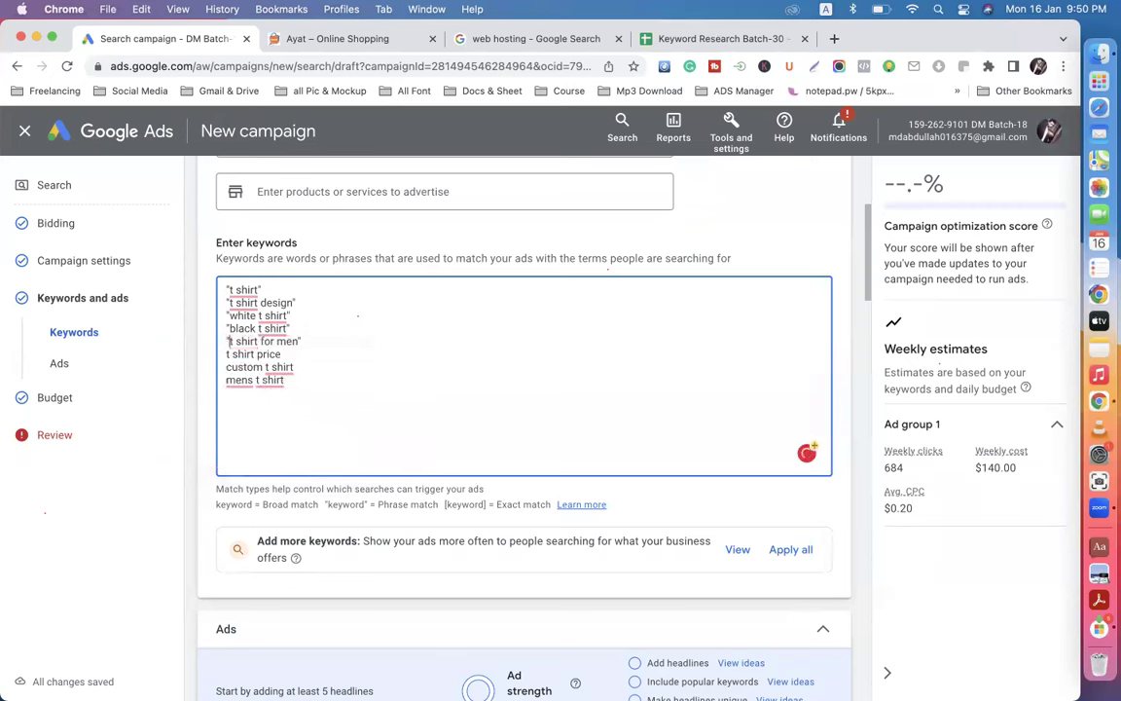
# Step: Enclose the keywords t shirt price, custom t shirt and mens t shirt in double quotation marks for phrase match
pyautogui.click(288, 355)
pyautogui.write('"')
pyautogui.click(226, 355)
pyautogui.write('"')
pyautogui.click(302, 367)
pyautogui.write('"')
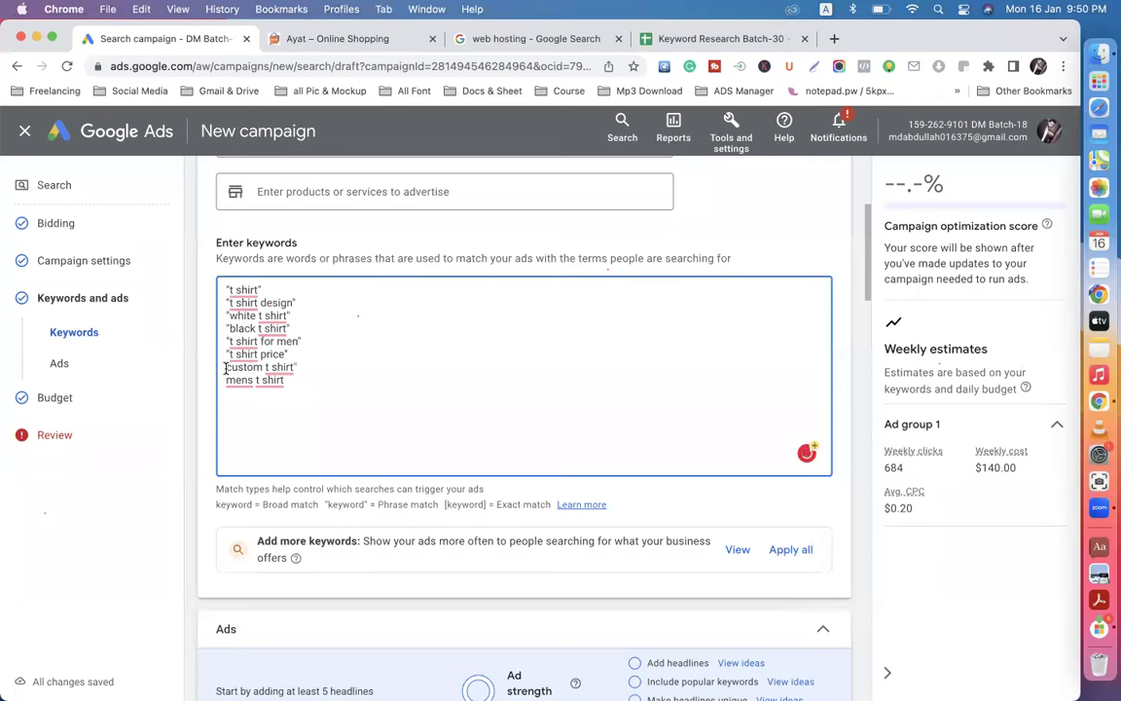
pyautogui.click(226, 367)
pyautogui.write('"')
pyautogui.click(292, 380)
pyautogui.write('"')
pyautogui.click(226, 380)
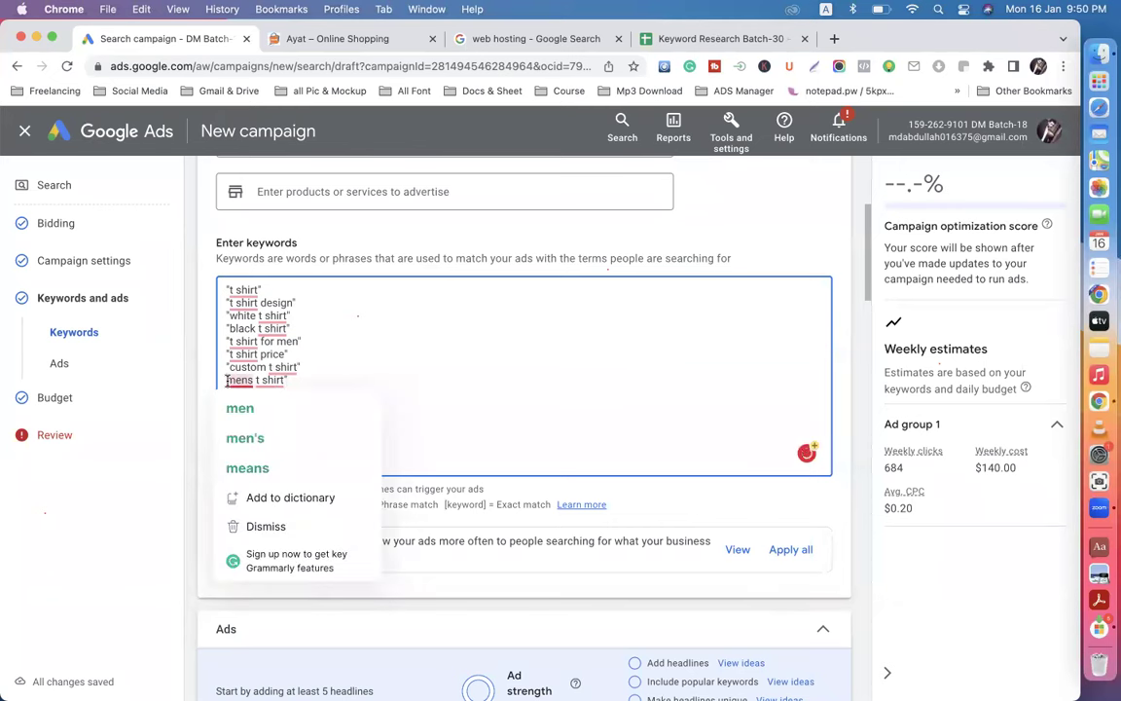
pyautogui.write('"')
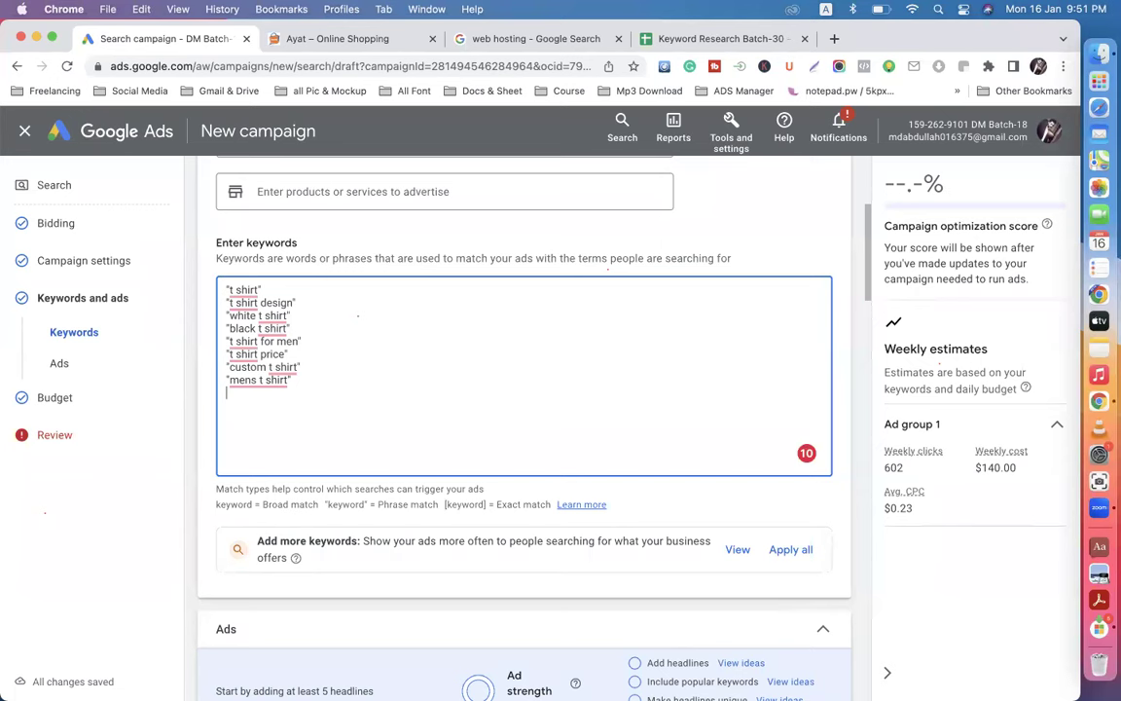
# Step: Add the exact-match keyword [best t shirt price in bd] on a new line below the phrase-match keywords
pyautogui.press('Return')
pyautogui.write('[')
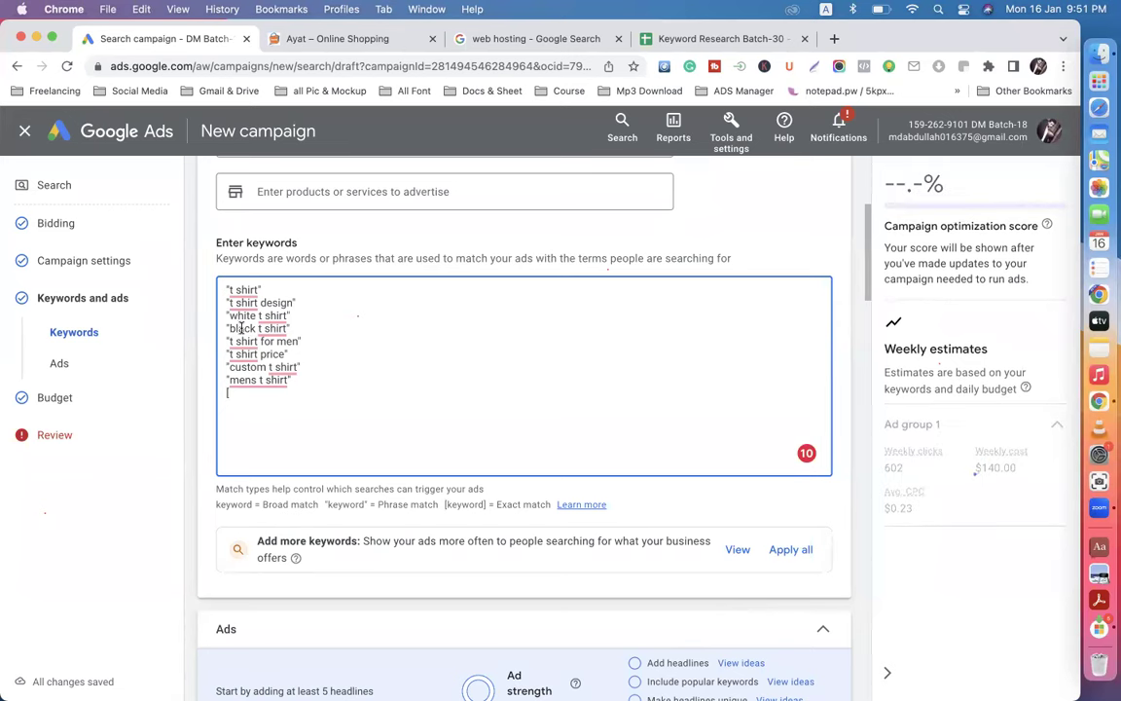
pyautogui.moveTo(247, 292)
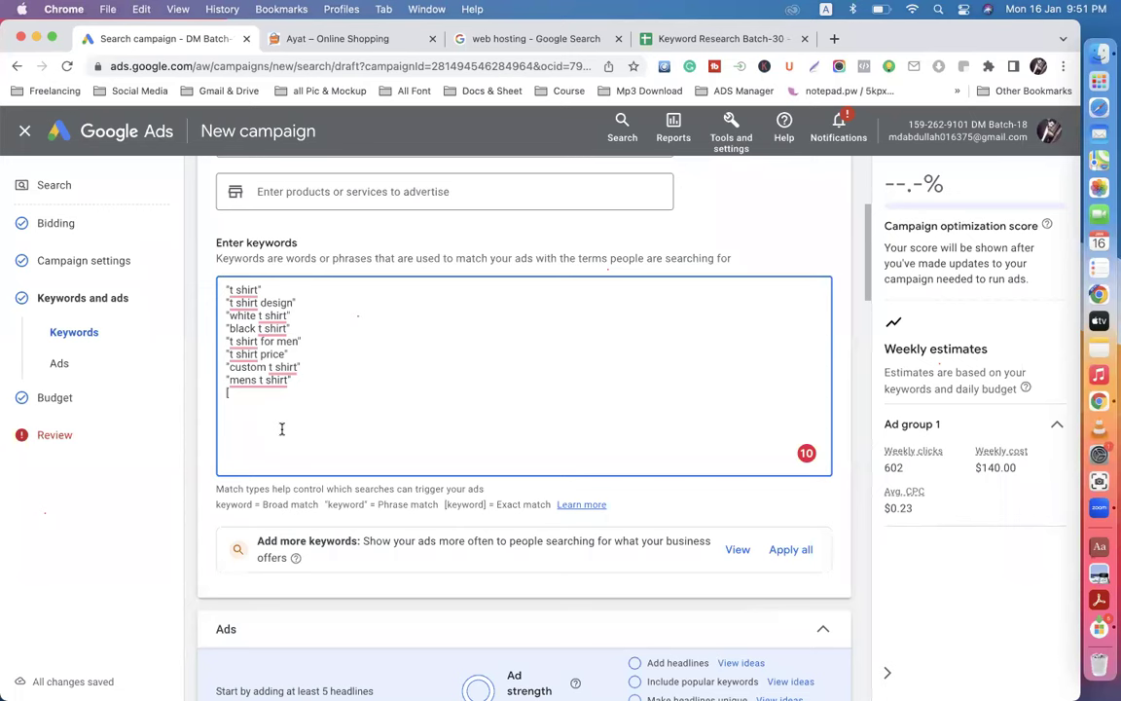
pyautogui.write('best t shirt')
pyautogui.write('price in bd')
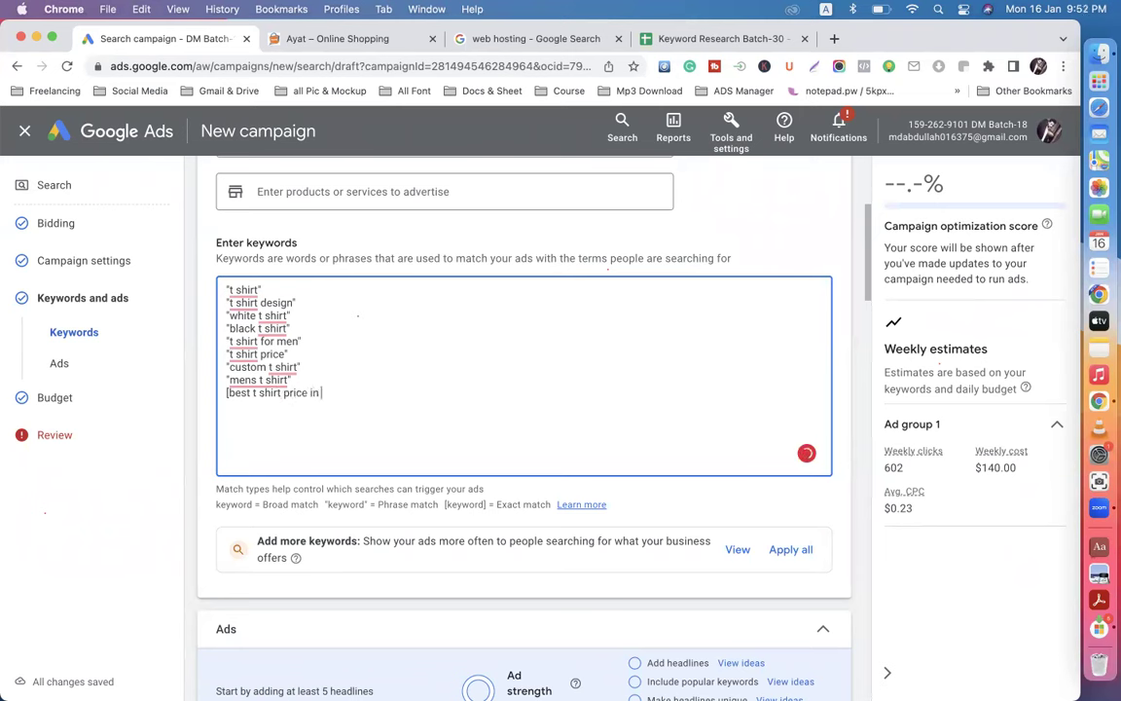
pyautogui.write('] ')
# Step: Add the exact-match keyword [low price t shirt] as the last line of the keyword list
pyautogui.write('[')
pyautogui.write('low')
pyautogui.write(' price t')
pyautogui.write(' shirt')
pyautogui.write(']')
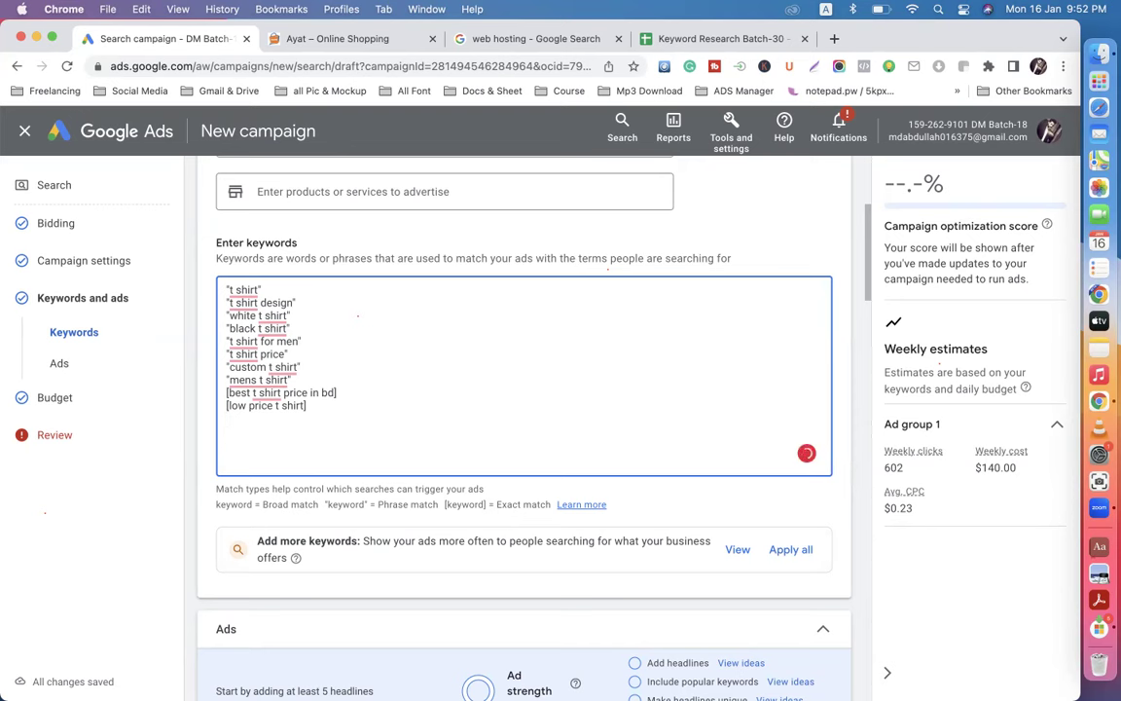
# Step: Highlight the exact-match keyword [low price t shirt] and the phrase-match keywords from "t shirt design" to "mens t shirt" to compare match types
pyautogui.moveTo(227, 406); pyautogui.dragTo(304, 408)
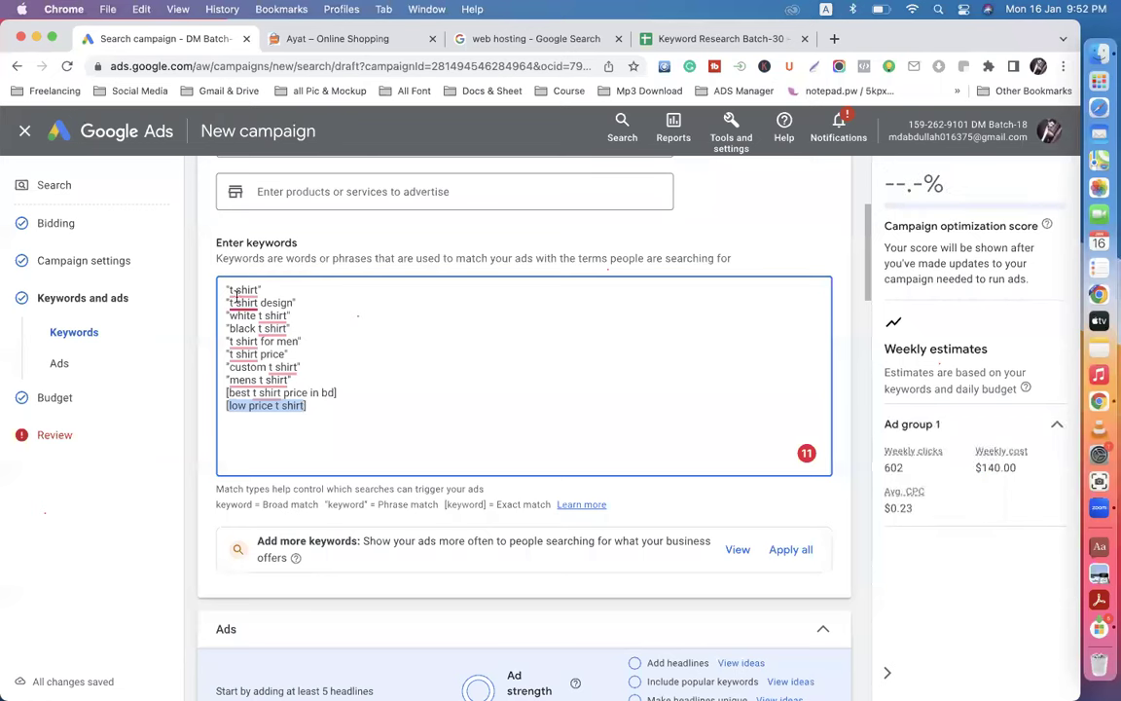
pyautogui.moveTo(294, 380); pyautogui.dragTo(210, 303)
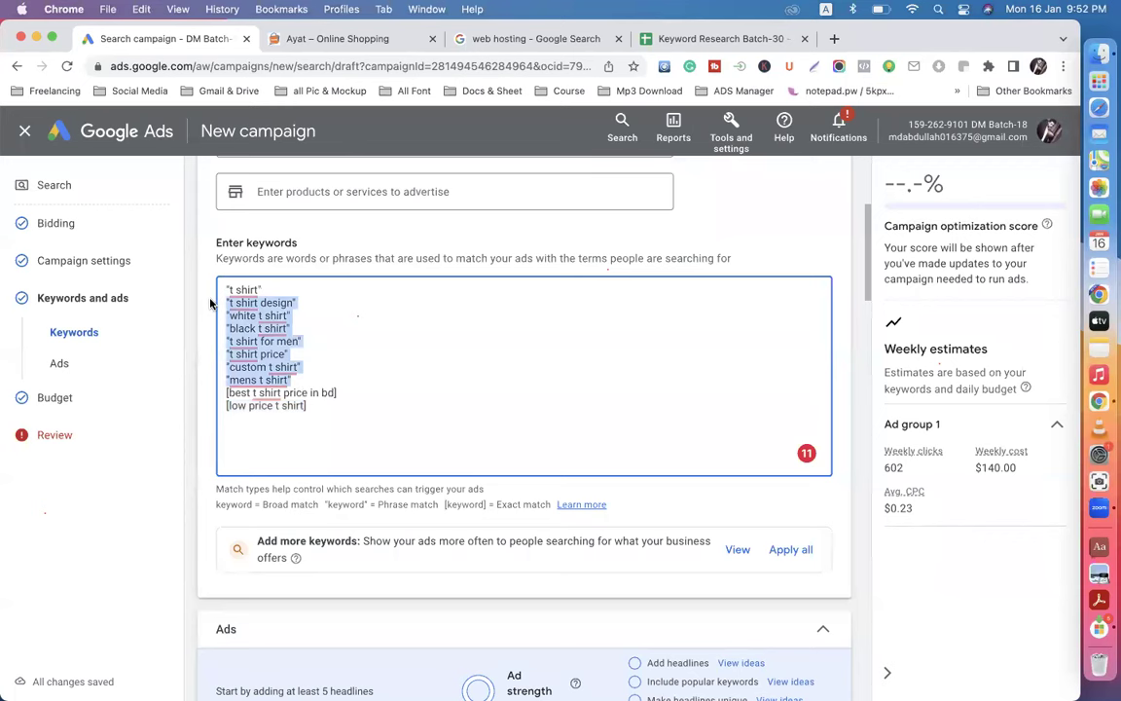
pyautogui.click(320, 416)
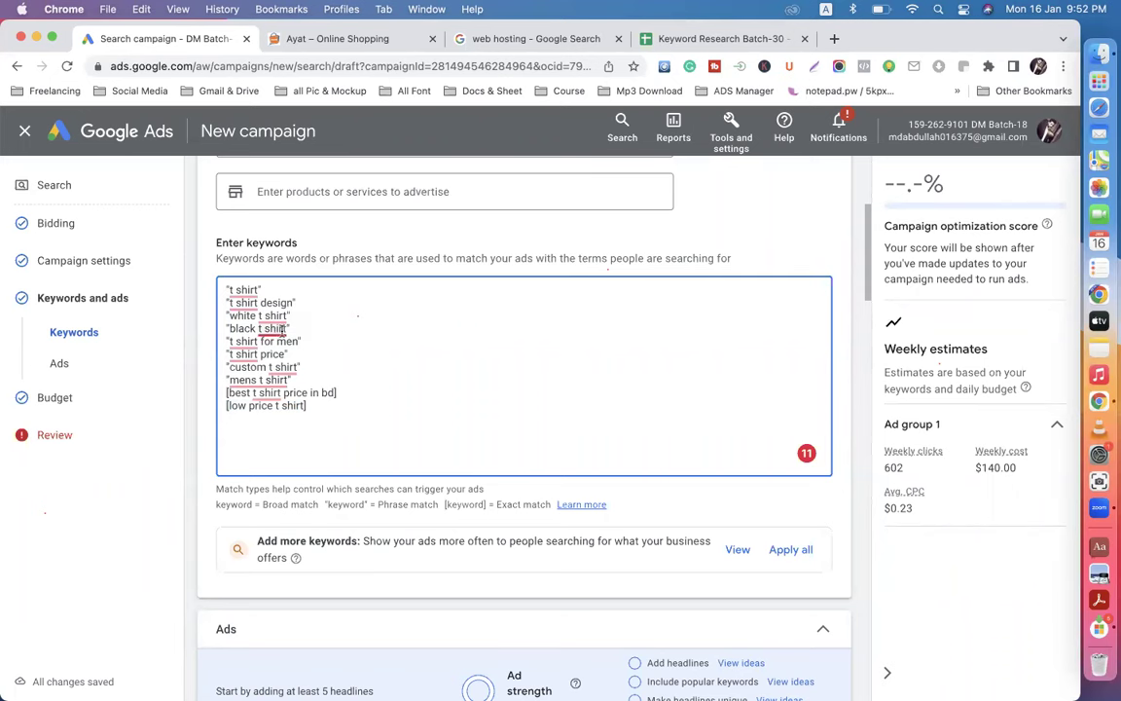
# Step: Highlight the complete keyword list and the average CPC in the weekly estimates to review how the keywords affect cost
pyautogui.moveTo(230, 290)
pyautogui.moveTo(885, 492); pyautogui.dragTo(215, 298)
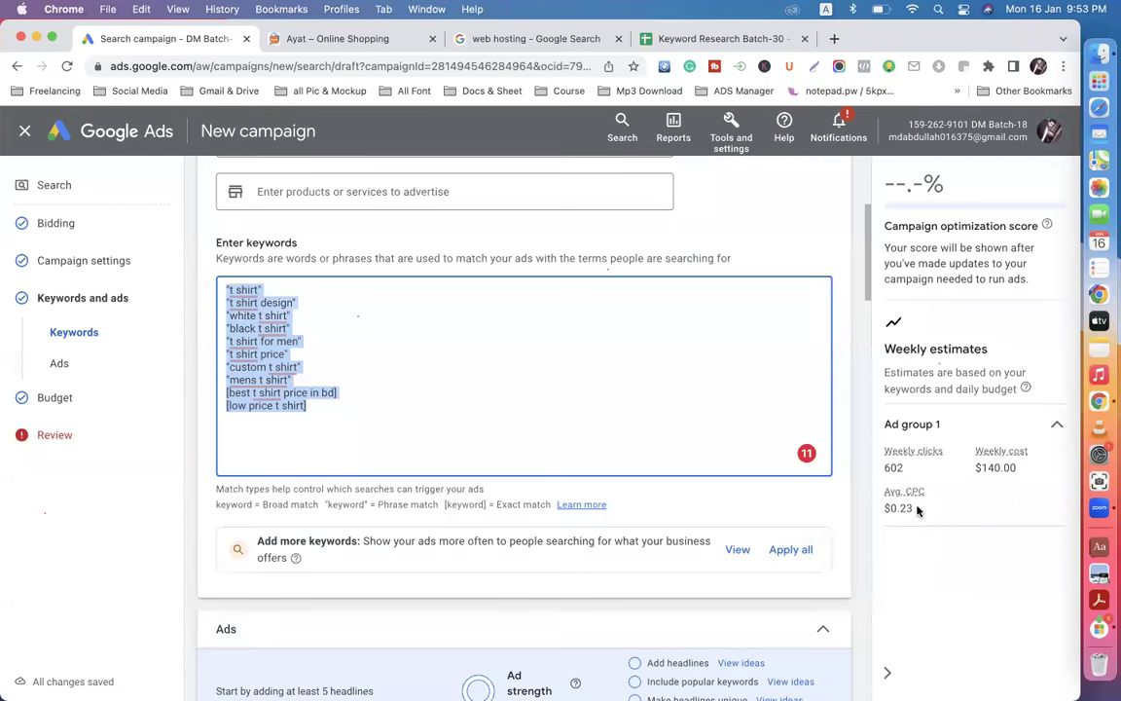
pyautogui.moveTo(882, 508); pyautogui.dragTo(929, 516)
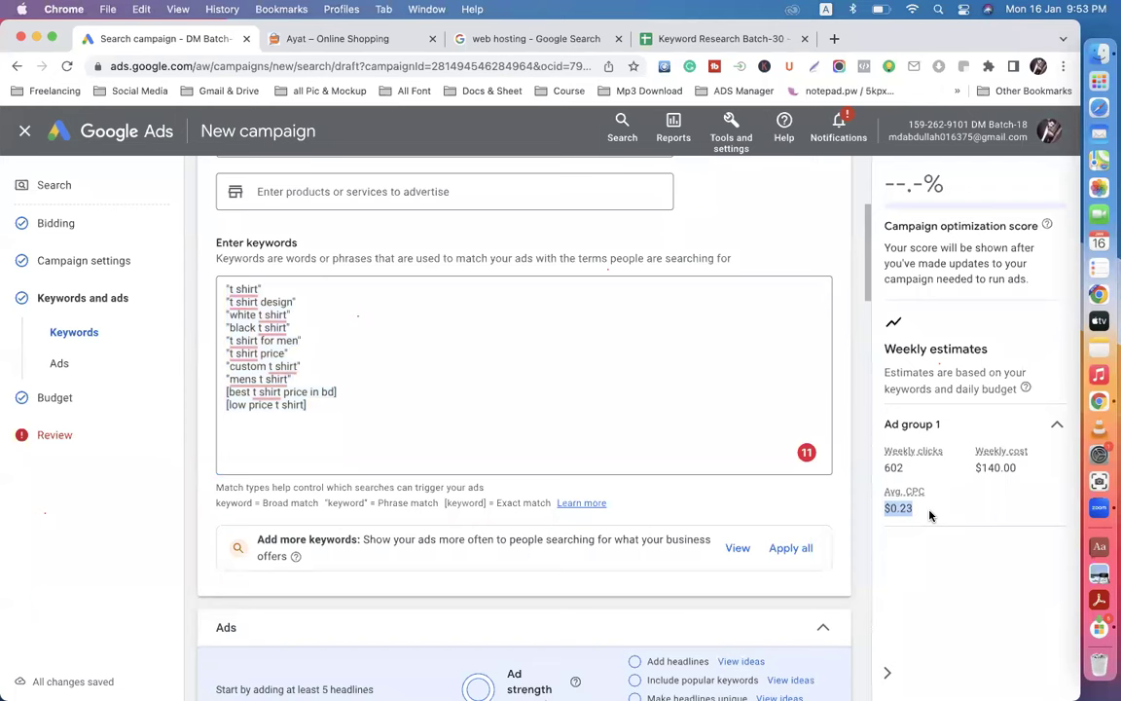
pyautogui.click(333, 424)
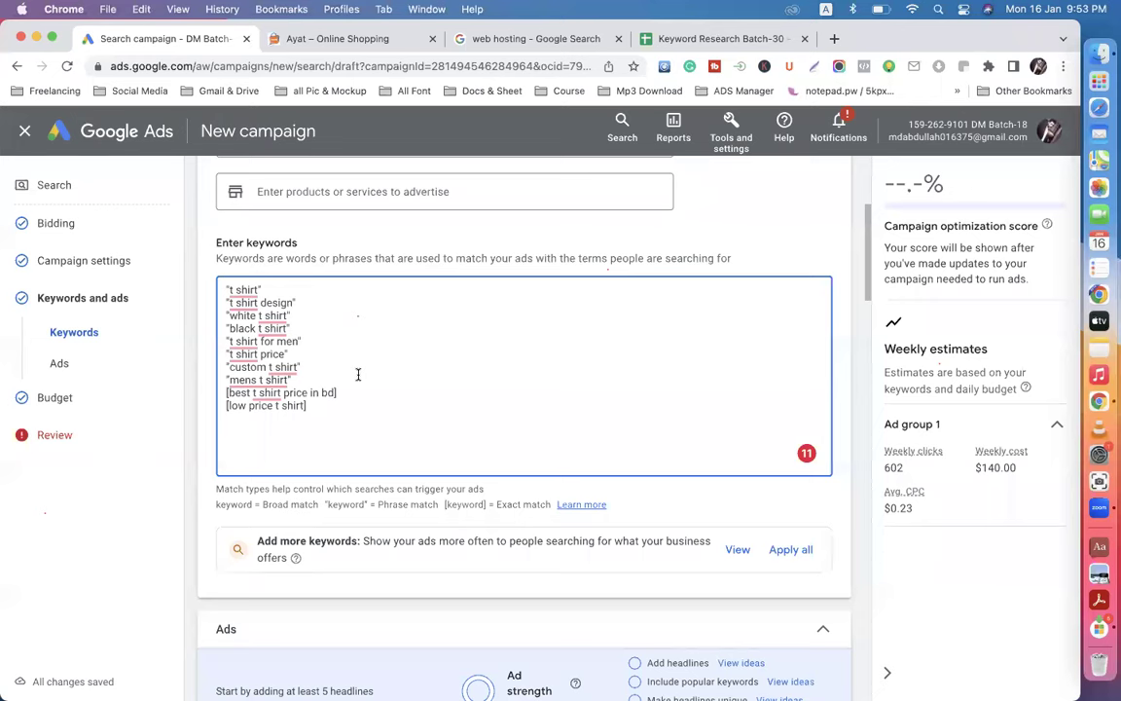
pyautogui.scroll(2, 358, 373)
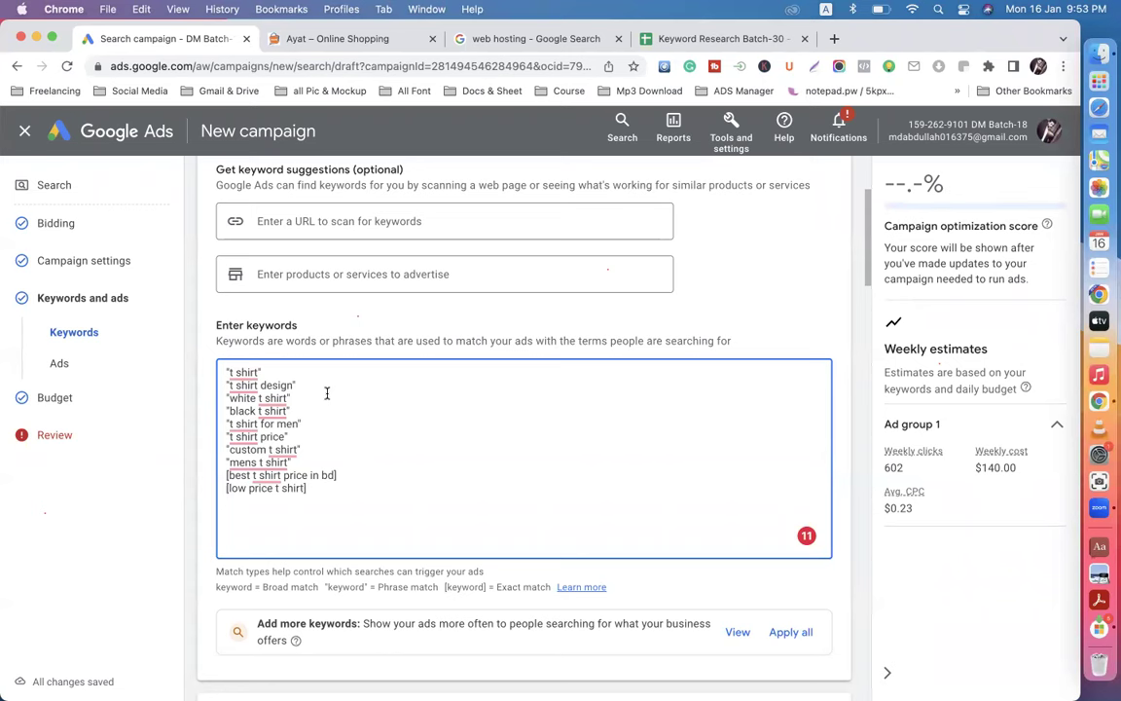
pyautogui.press('super+a')
pyautogui.click(223, 370)
pyautogui.click(346, 487)
# Step: Switch to the Google results for web hosting and enclose the search query in double quotation marks
pyautogui.click(513, 38)
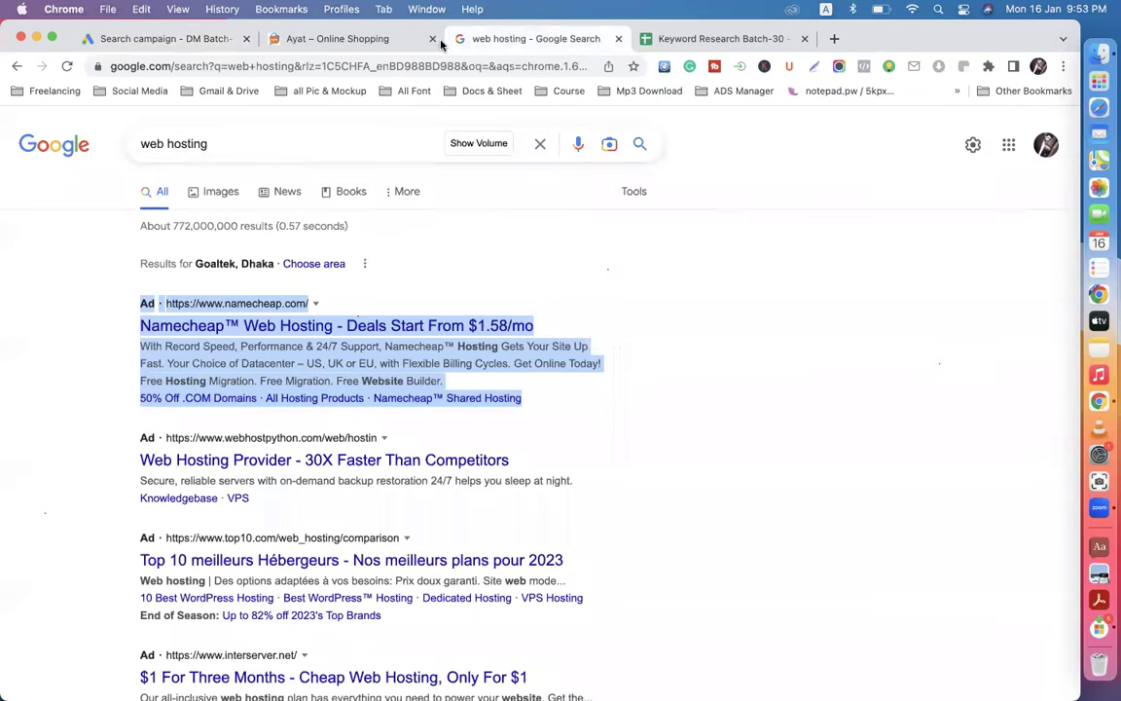
pyautogui.moveTo(241, 146); pyautogui.dragTo(115, 142)
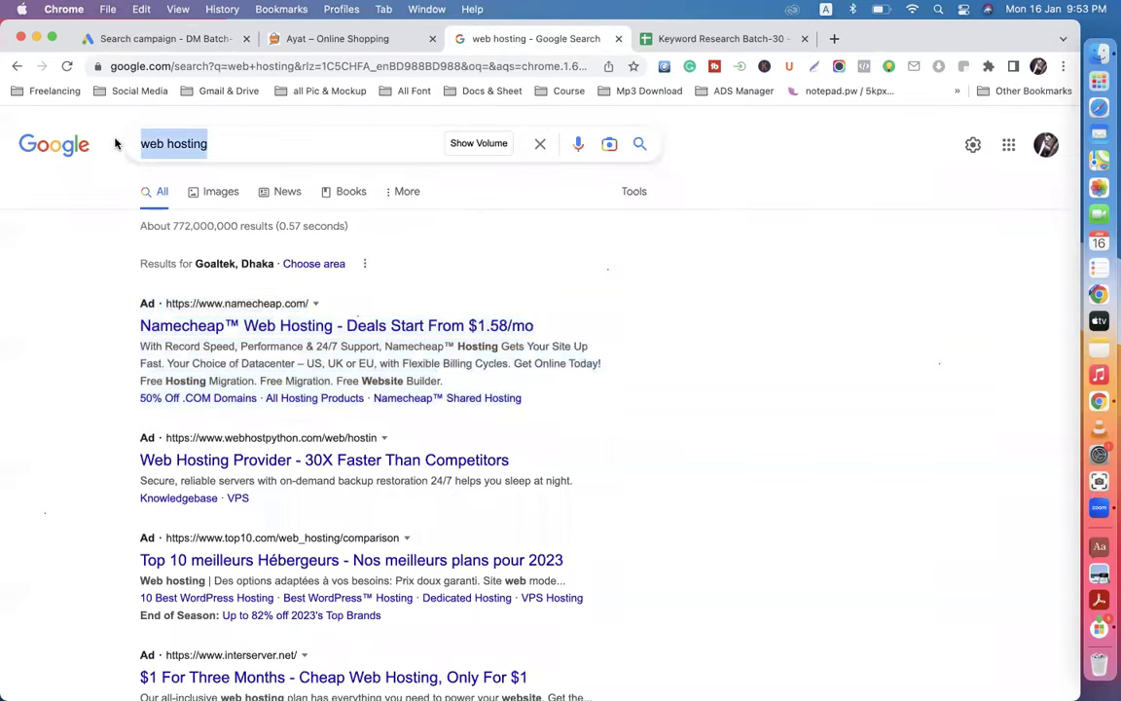
pyautogui.click(152, 40)
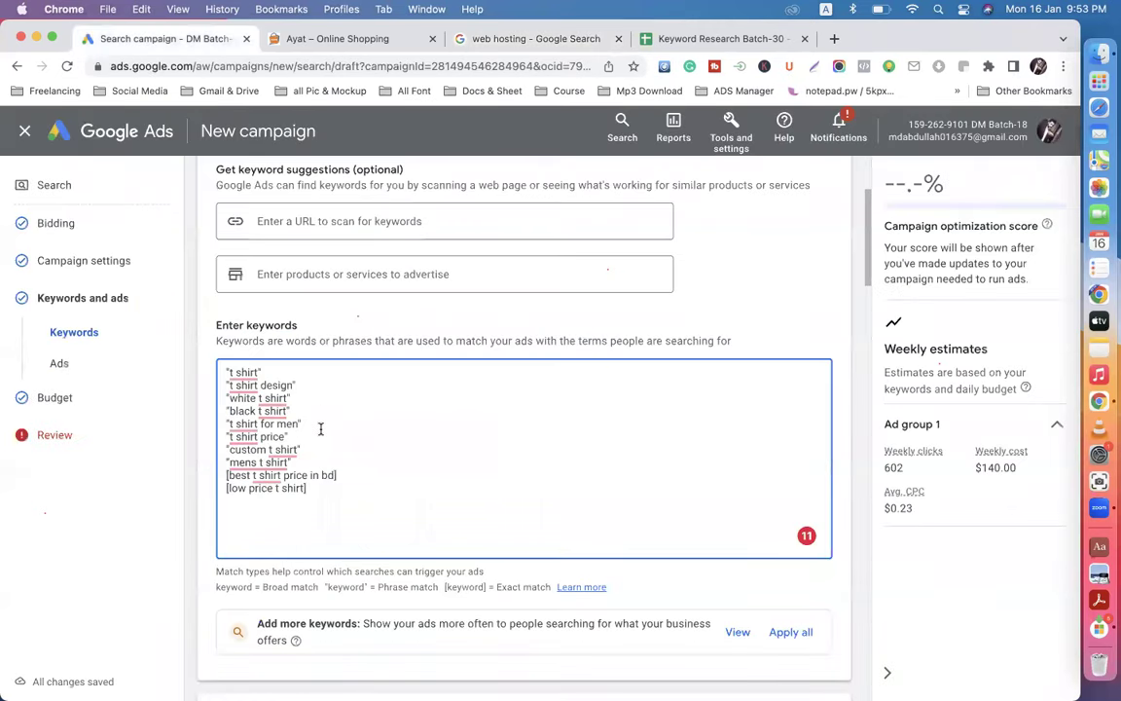
pyautogui.click(487, 39)
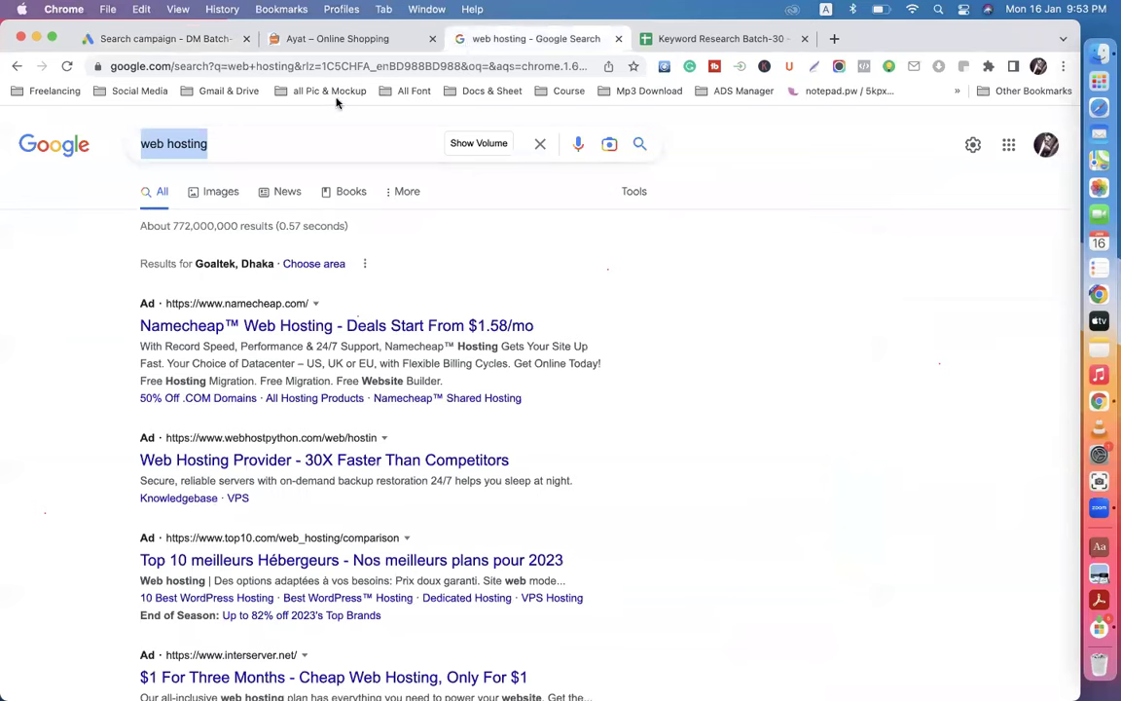
pyautogui.click(235, 144)
pyautogui.write('"')
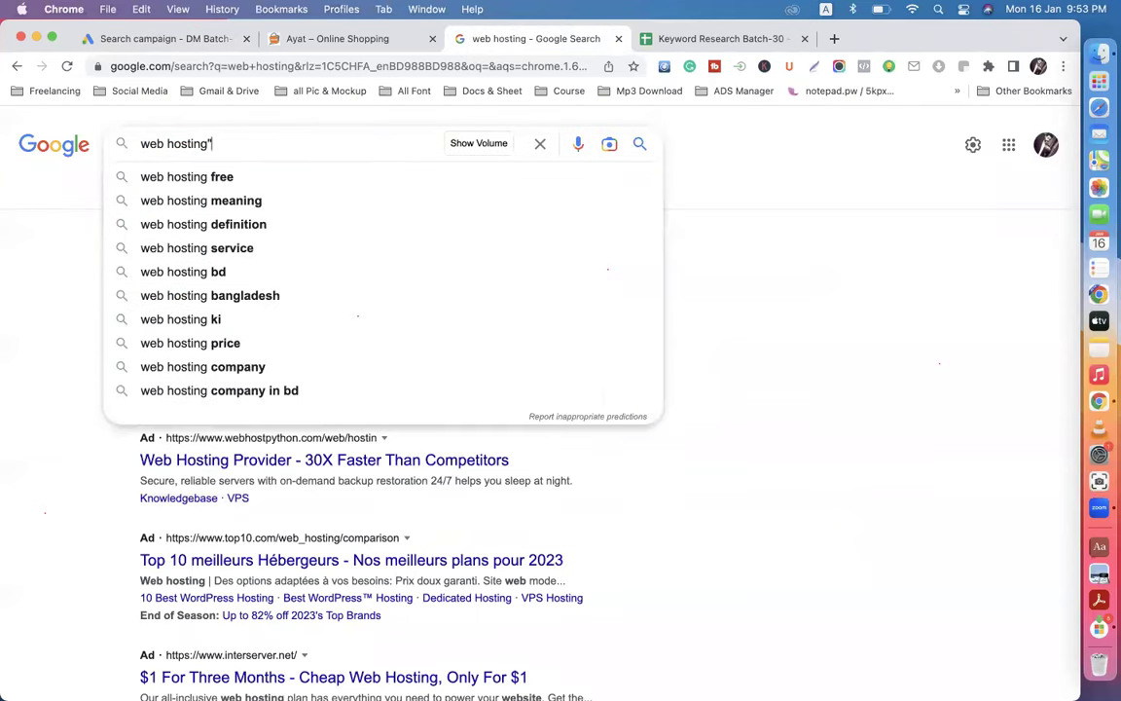
pyautogui.click(140, 144)
pyautogui.write('"')
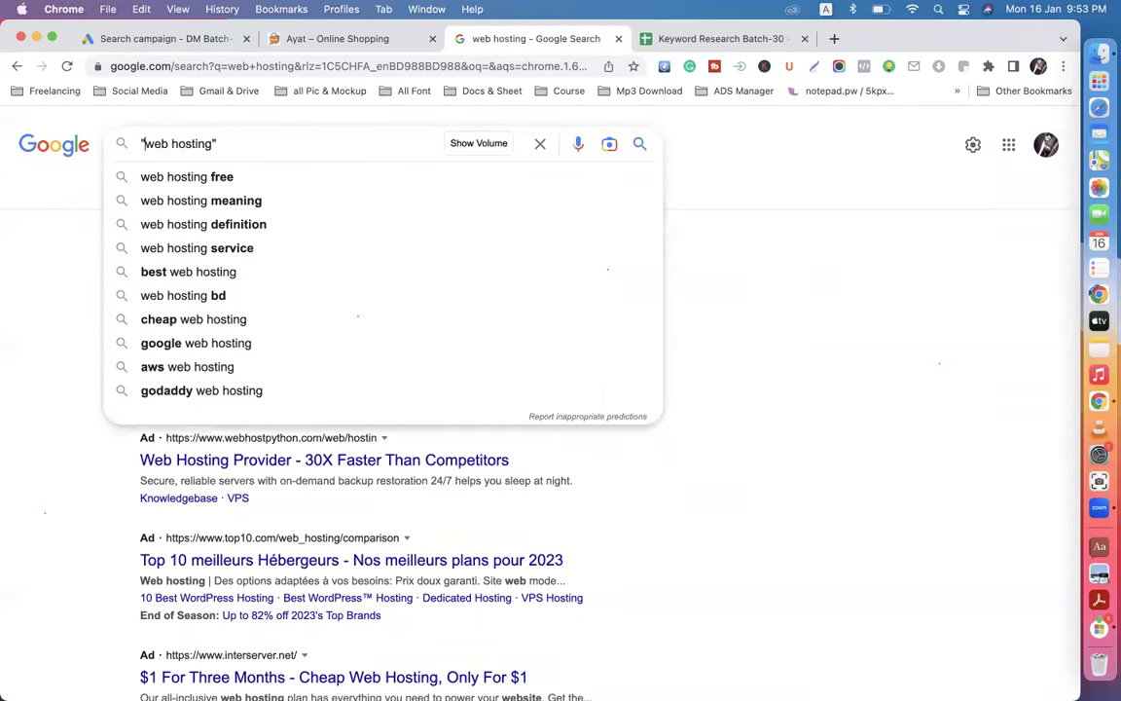
# Step: Remove both quotation marks from around the web hosting query
pyautogui.click(221, 143)
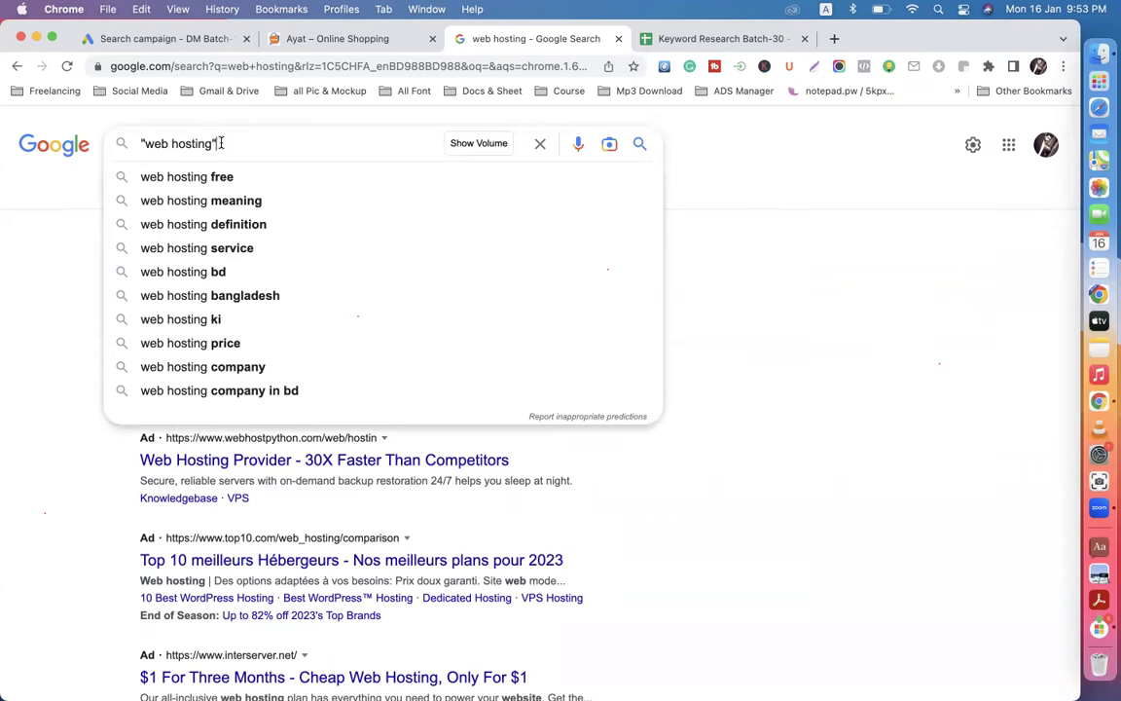
pyautogui.press('BackSpace')
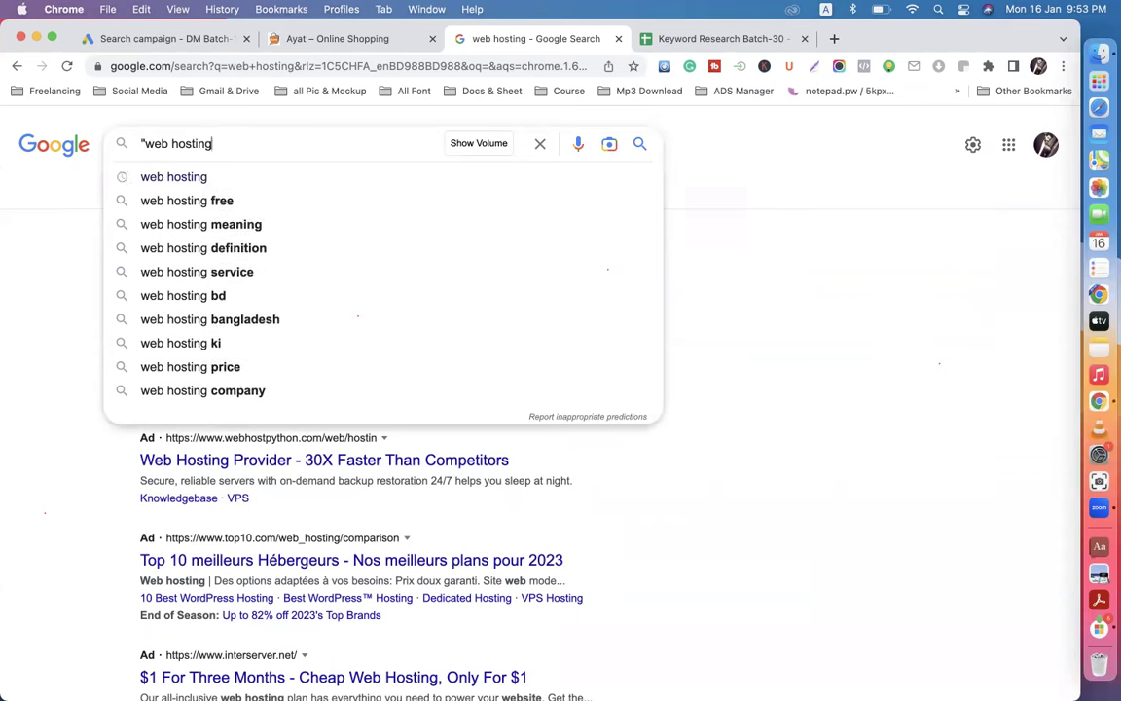
pyautogui.click(145, 144)
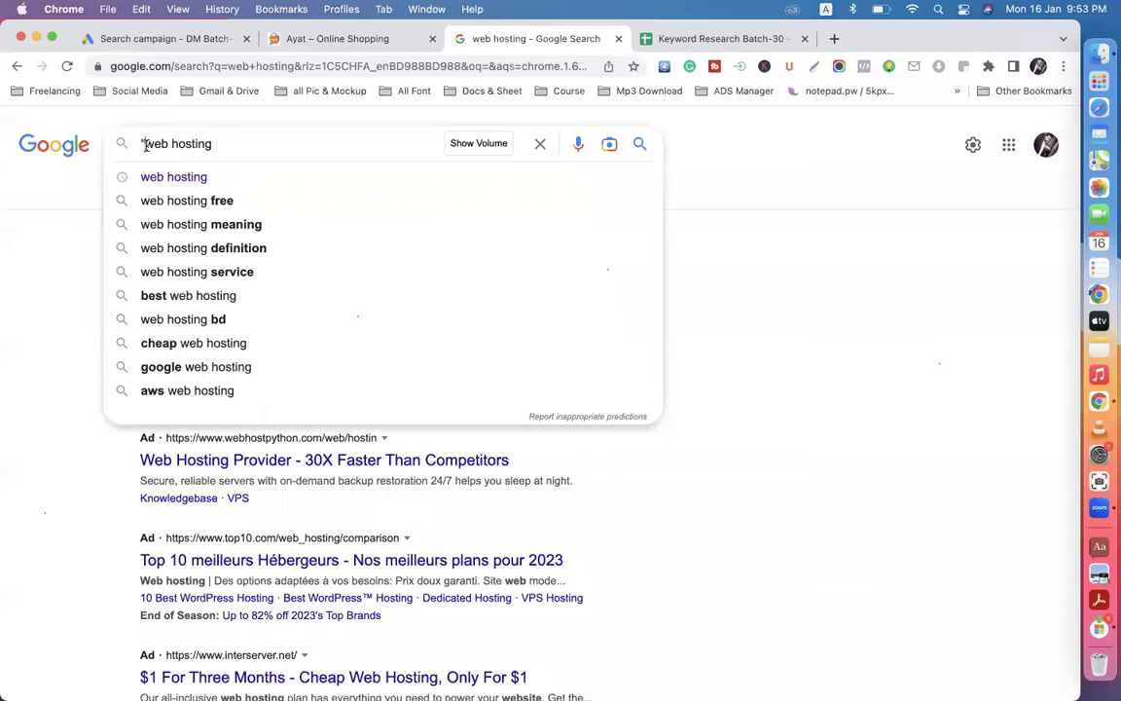
pyautogui.press('BackSpace')
# Step: Extend the search query to best web hosting bd to illustrate phrase-match variations
pyautogui.write('b')
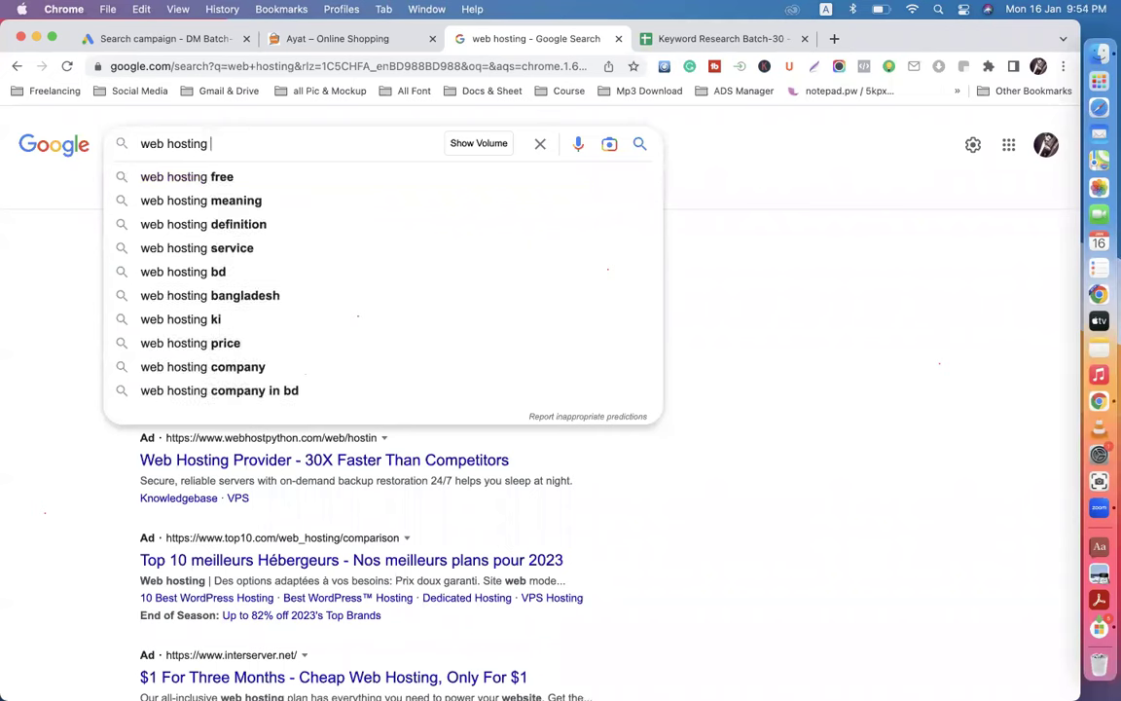
pyautogui.write('d')
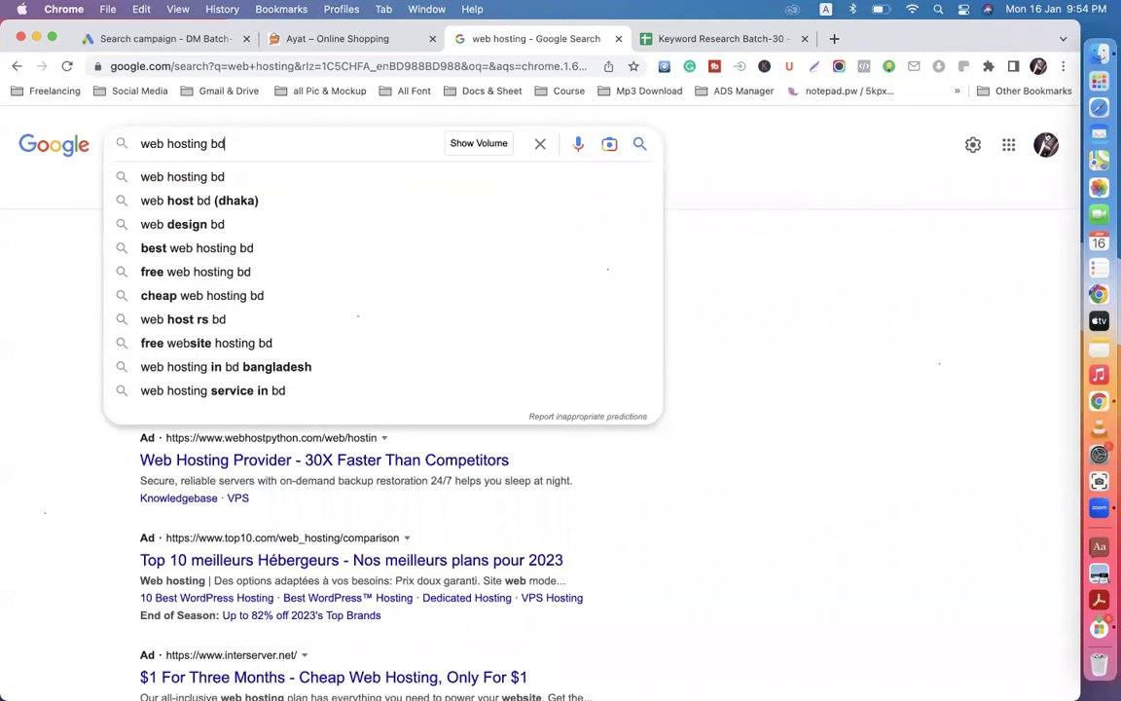
pyautogui.click(140, 145)
pyautogui.write('b')
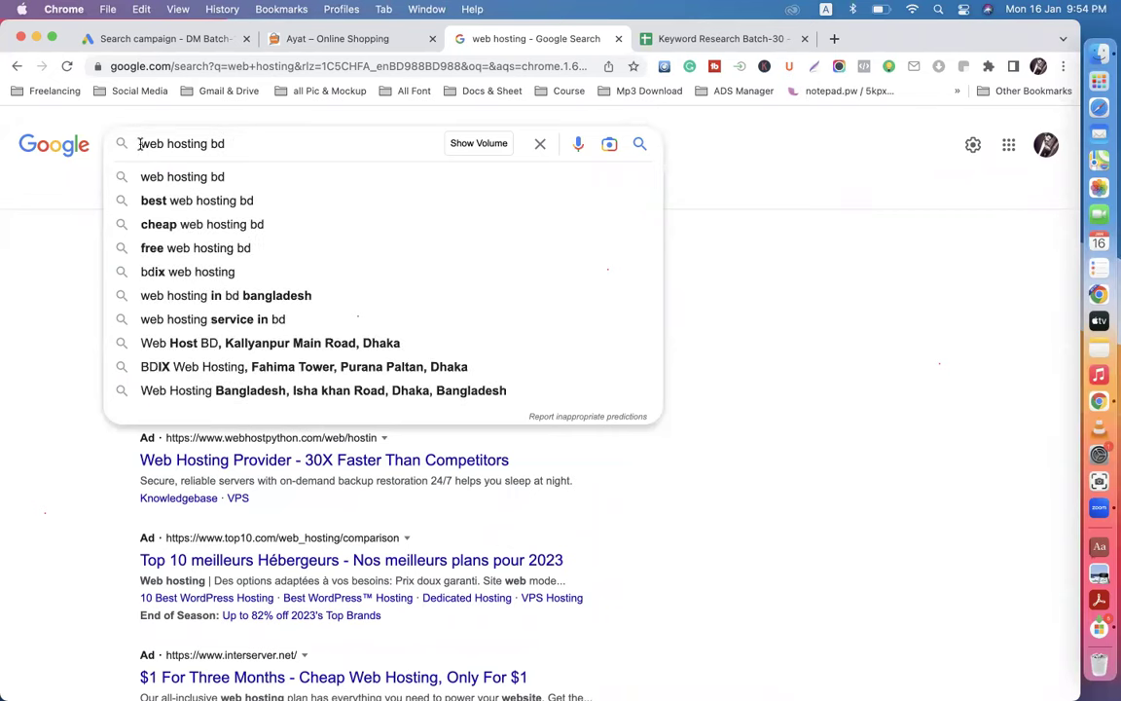
pyautogui.write('est')
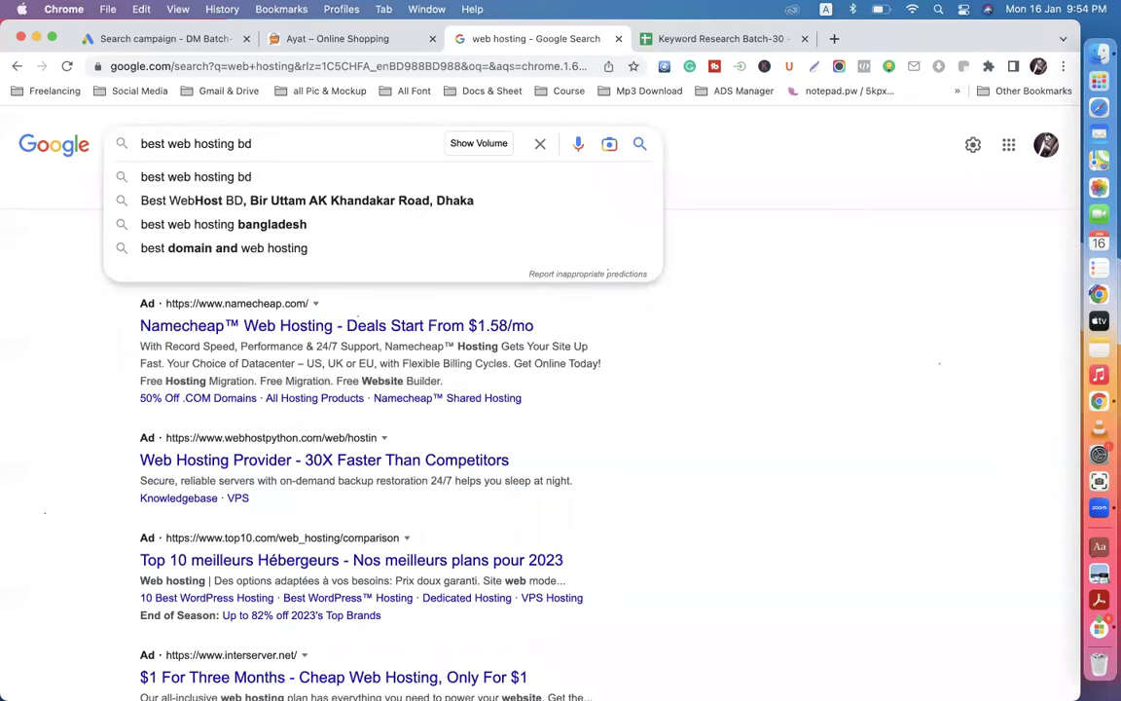
# Step: Delete the words best and bd from the search query, leaving only web hosting
pyautogui.press('BackSpace')
pyautogui.press('BackSpace')
pyautogui.press('BackSpace')
pyautogui.press('BackSpace')
pyautogui.press('BackSpace')
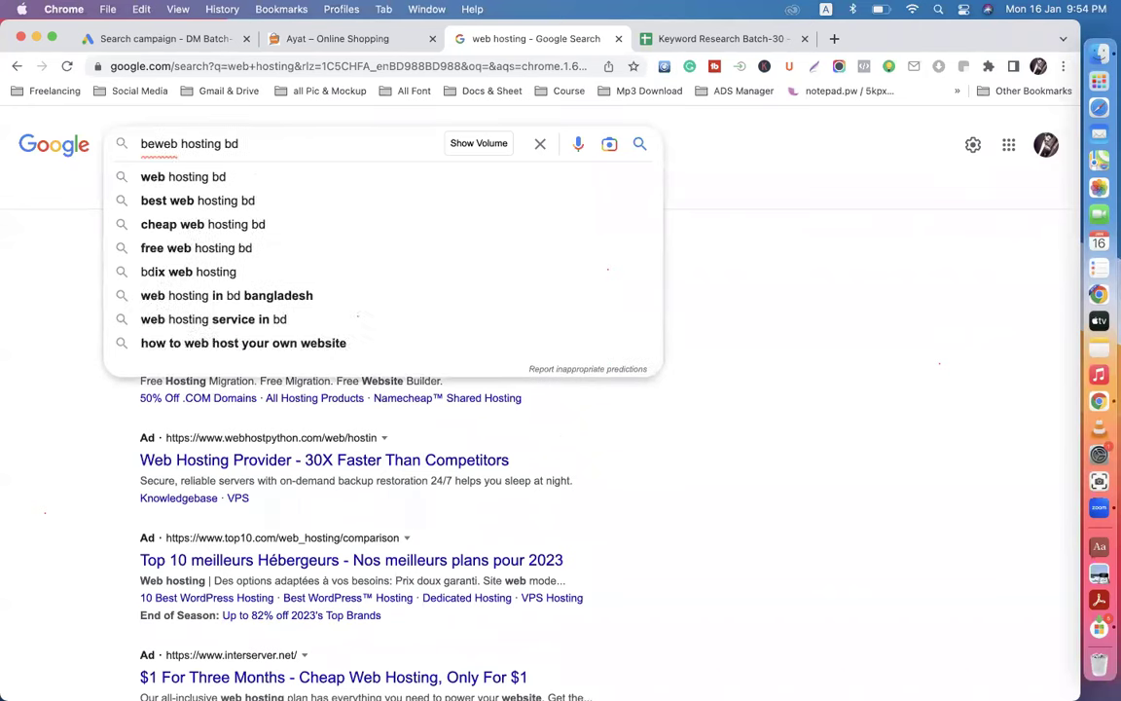
pyautogui.click(241, 144)
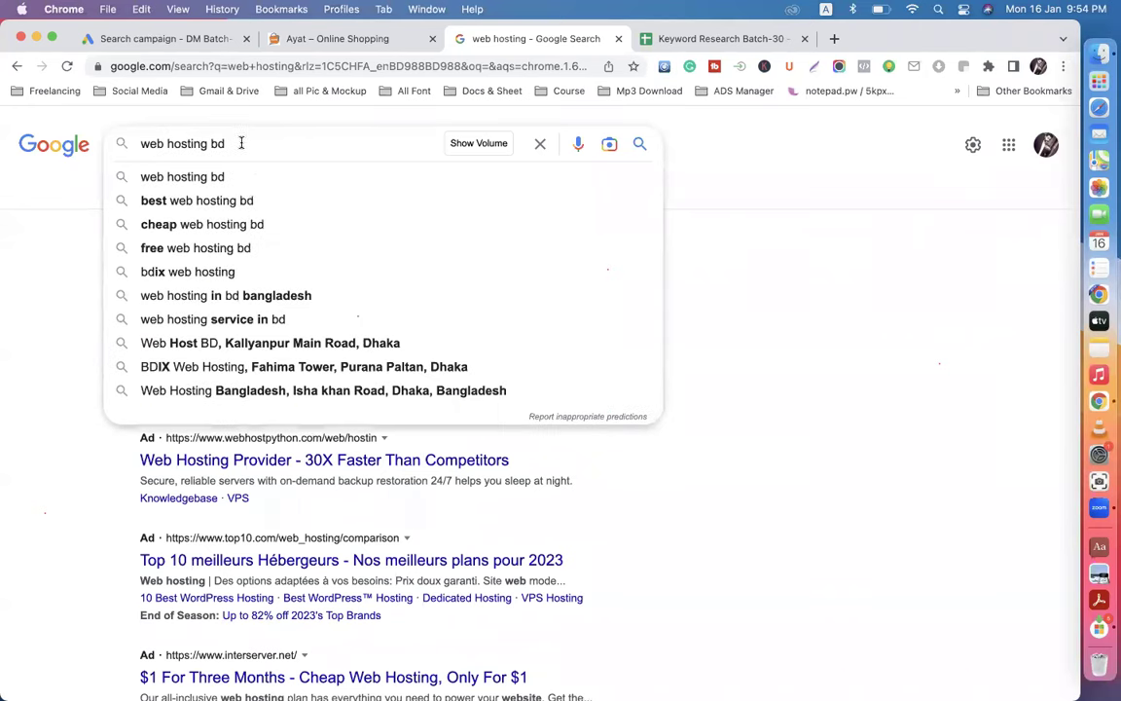
pyautogui.press('BackSpace')
pyautogui.press('BackSpace')
pyautogui.press('BackSpace')
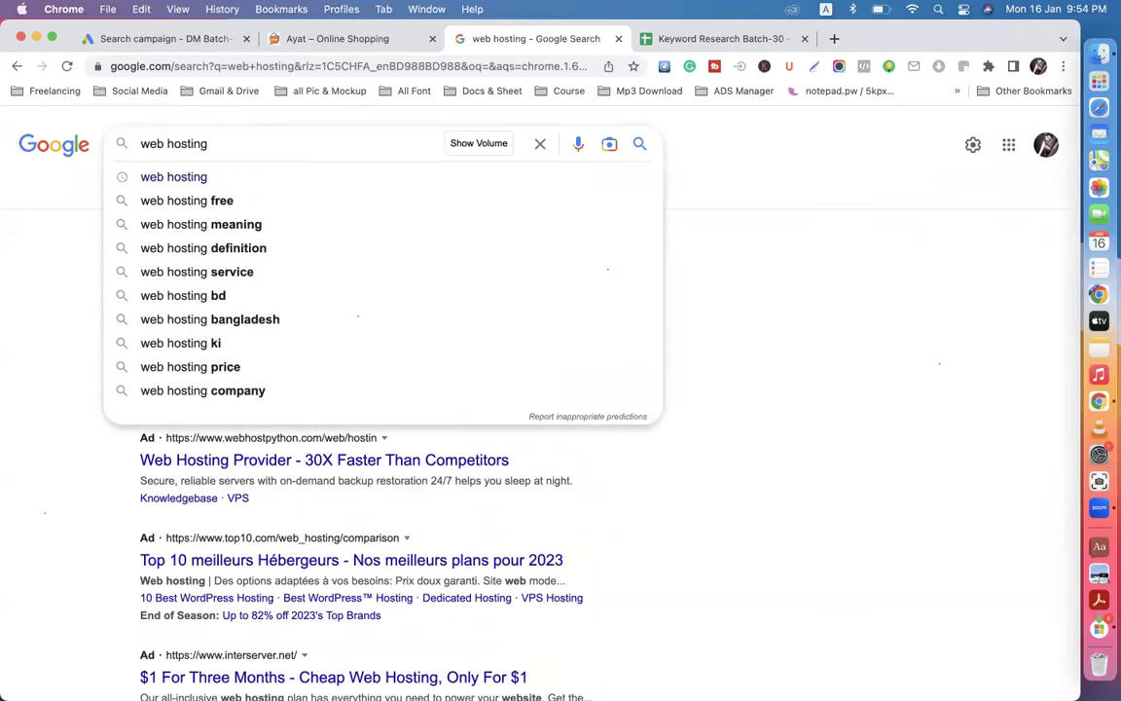
# Step: Return to the Google Ads campaign and review the Ad group 1 heading, its keyword list and the start of the Ads section
pyautogui.click(158, 40)
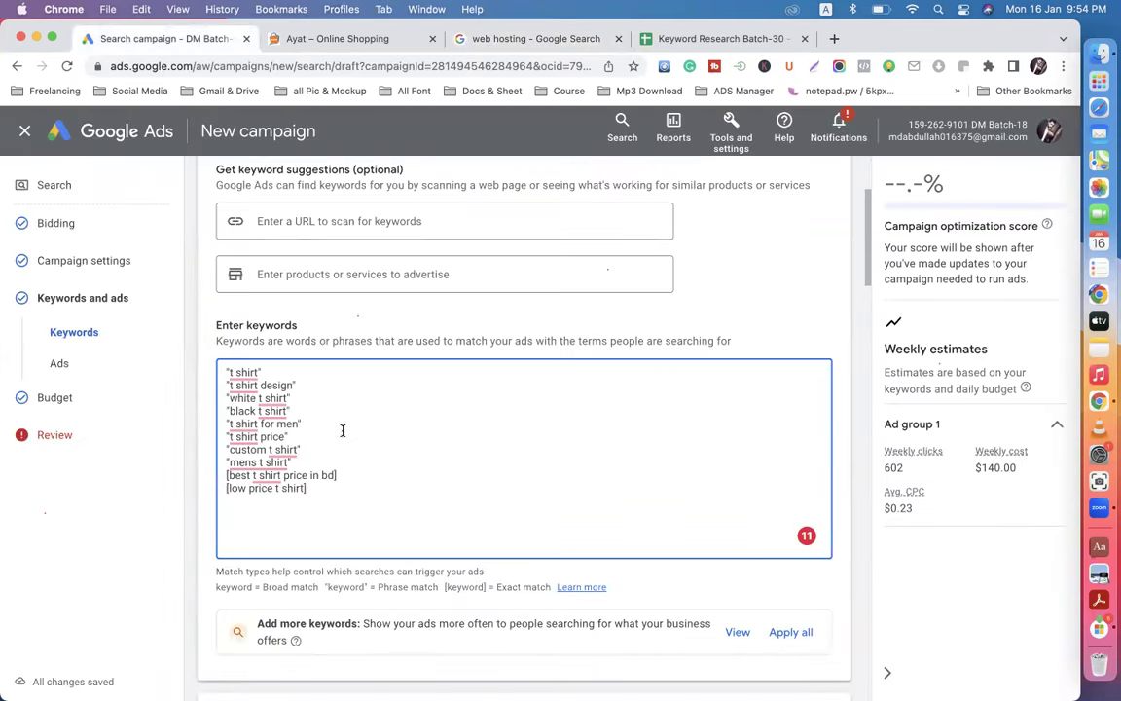
pyautogui.moveTo(233, 373)
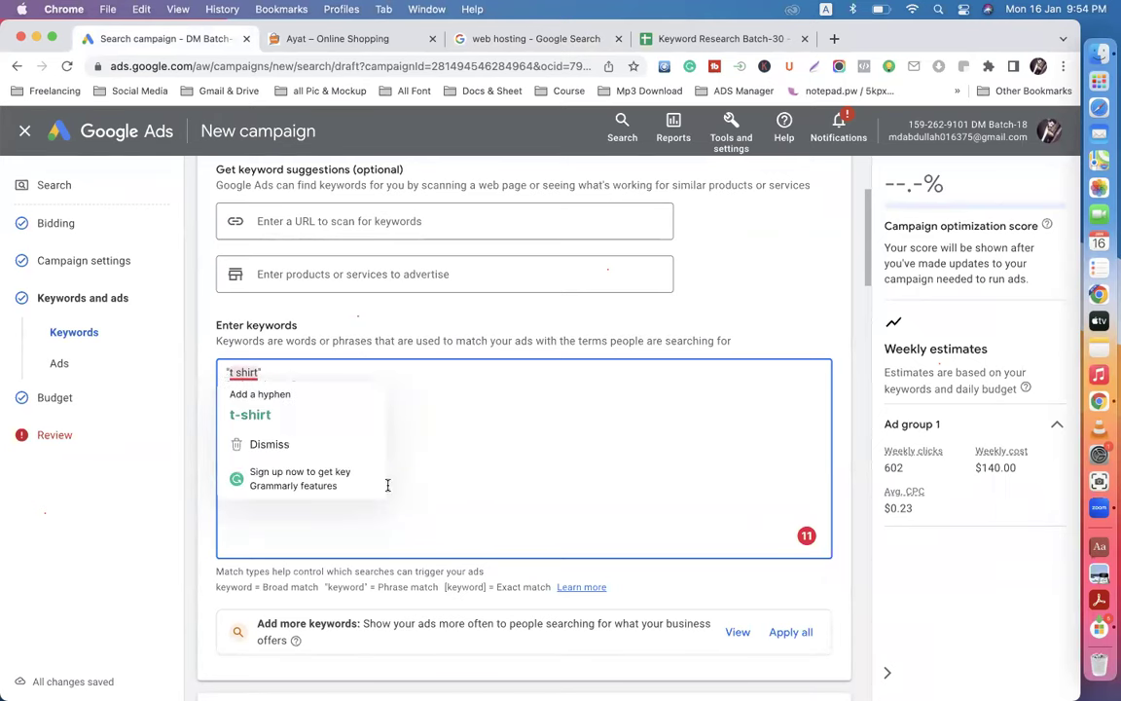
pyautogui.scroll(-3, 521, 479)
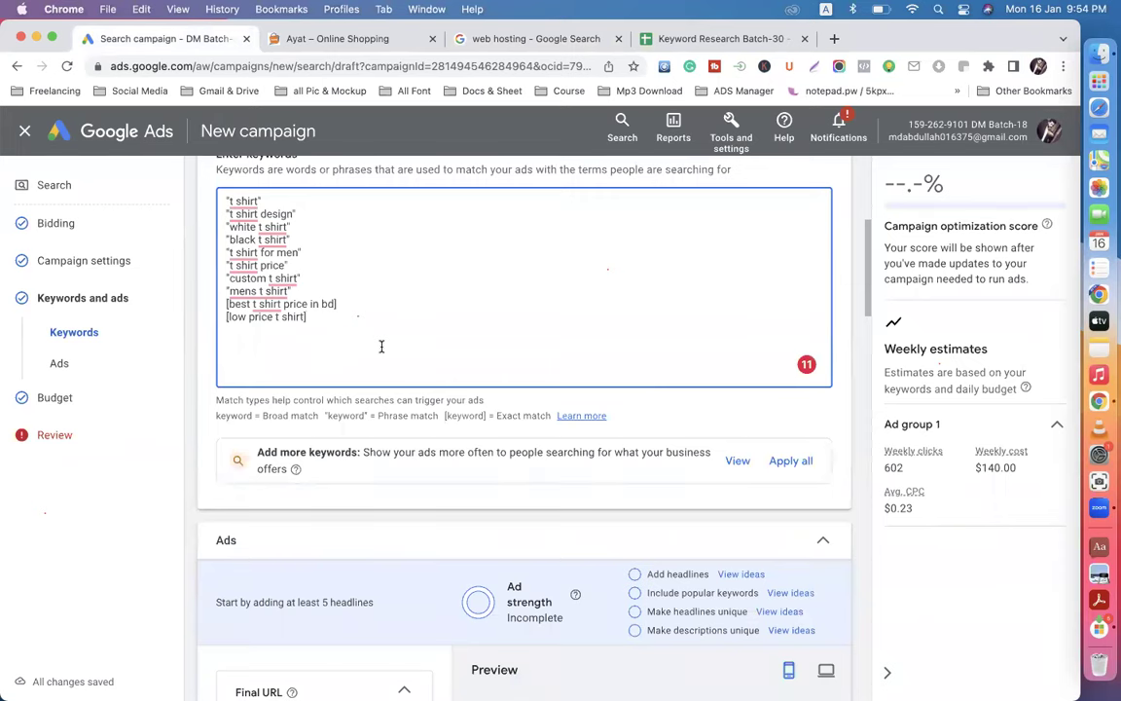
pyautogui.scroll(6, 382, 347)
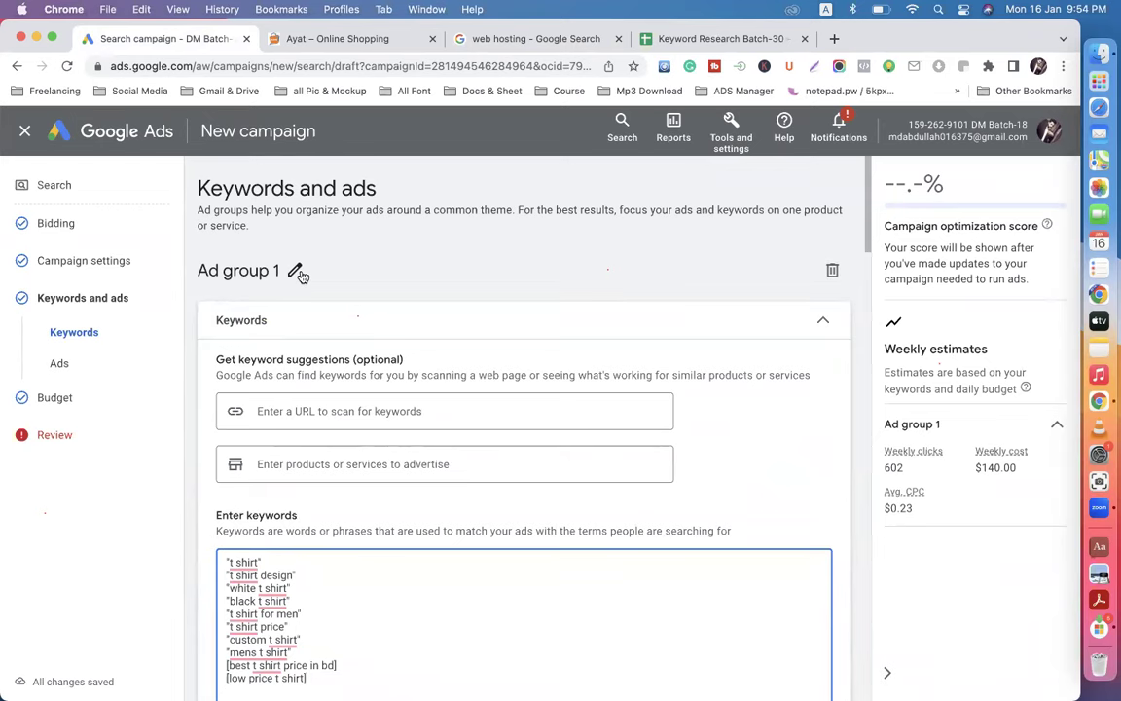
pyautogui.scroll(-3, 300, 276)
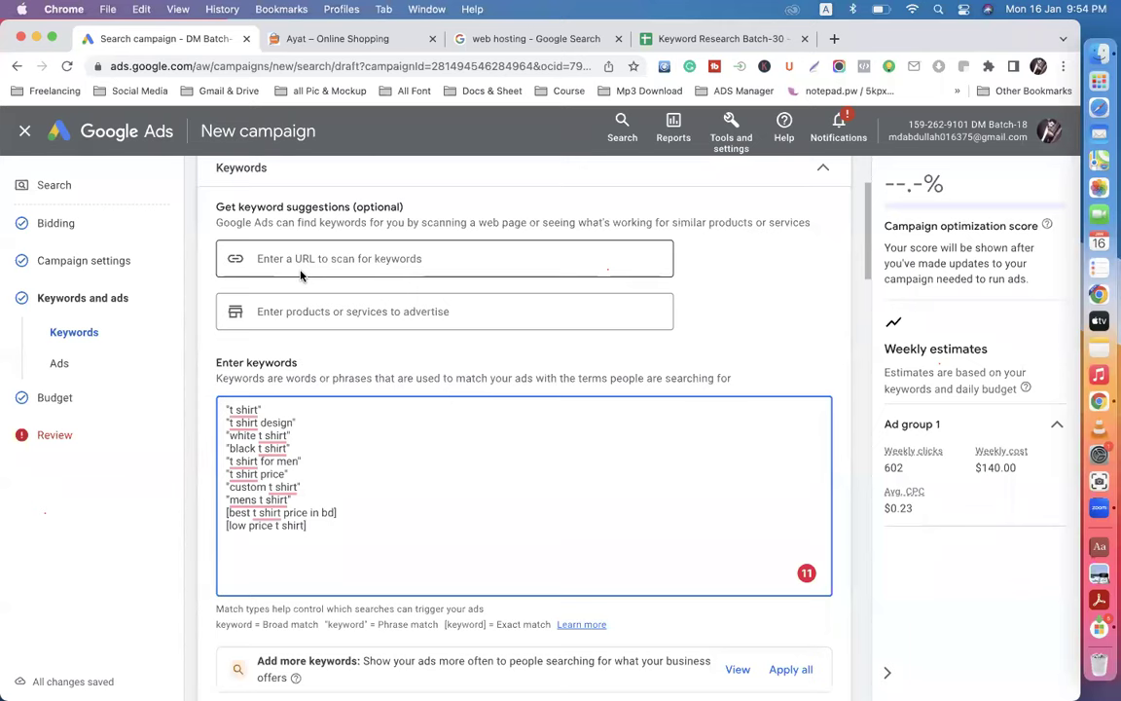
pyautogui.scroll(-5, 301, 276)
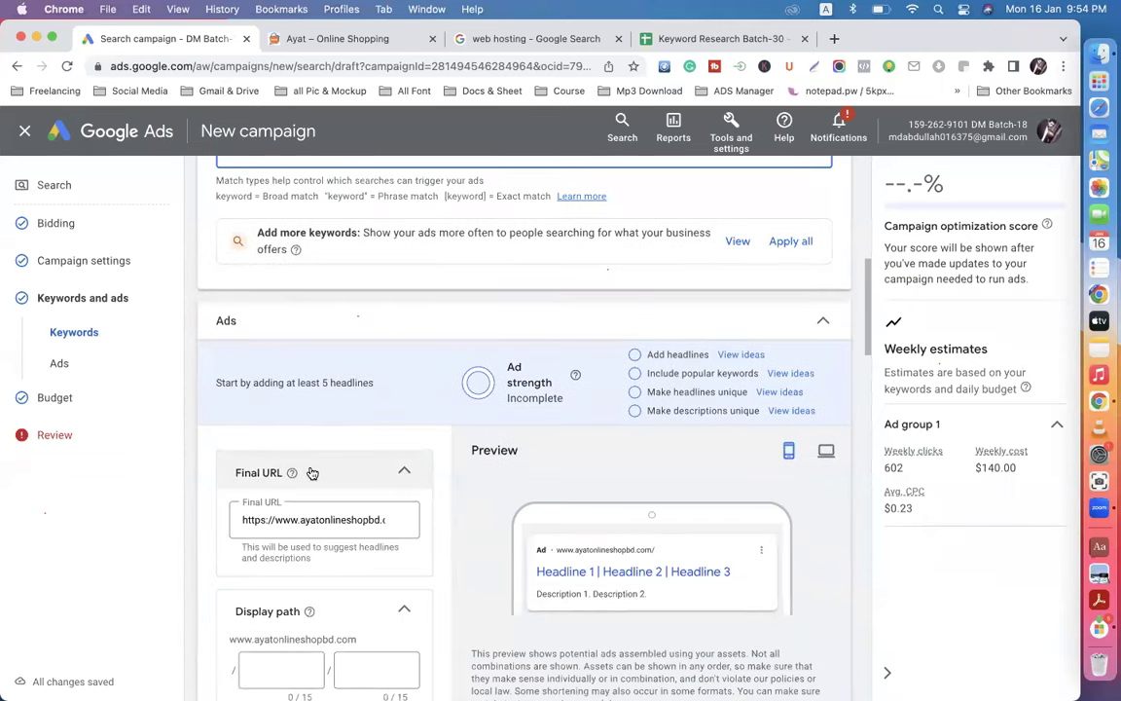
pyautogui.scroll(5, 312, 472)
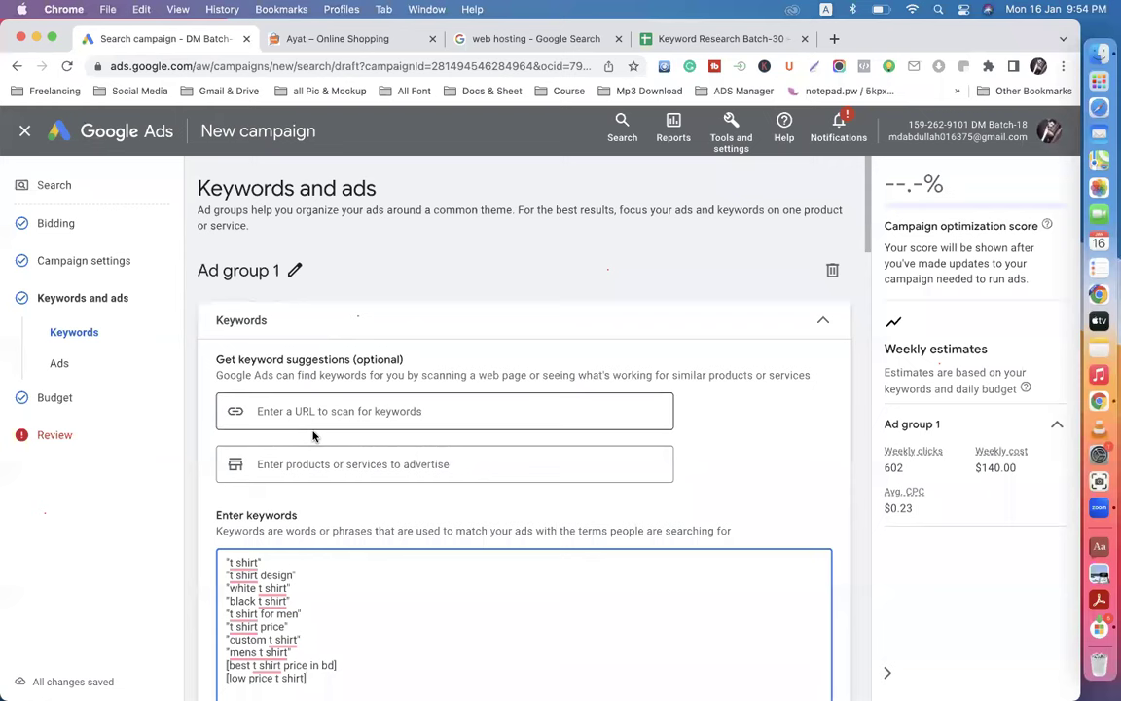
pyautogui.scroll(-5, 331, 292)
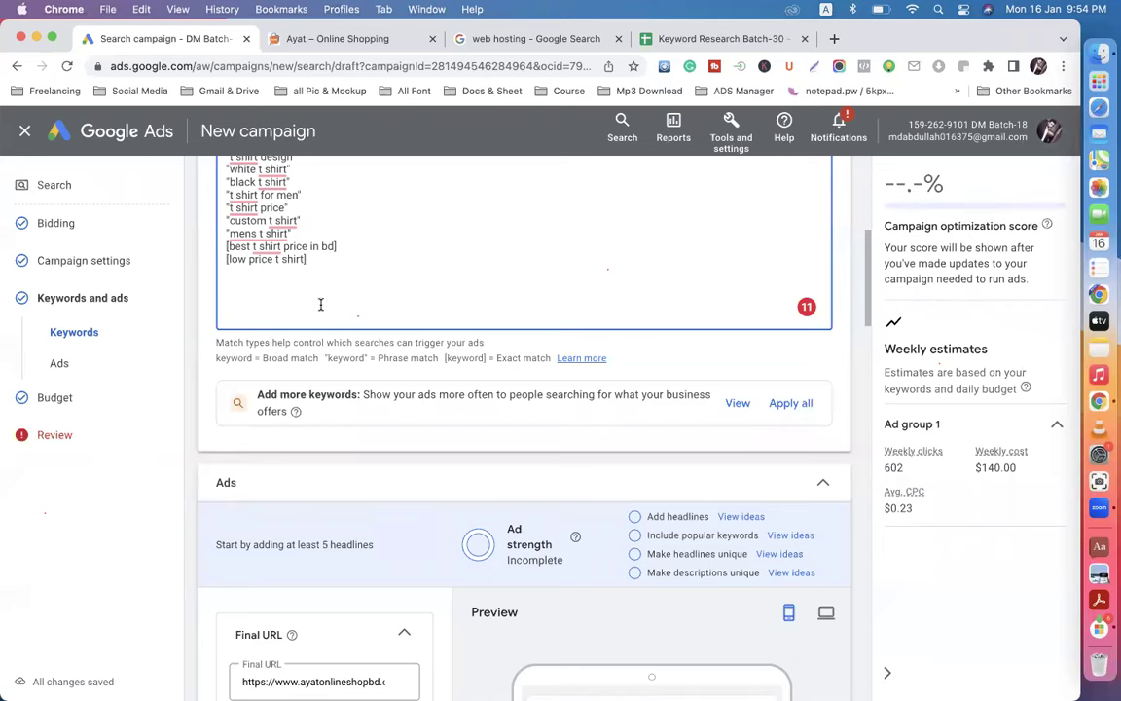
pyautogui.scroll(3, 320, 304)
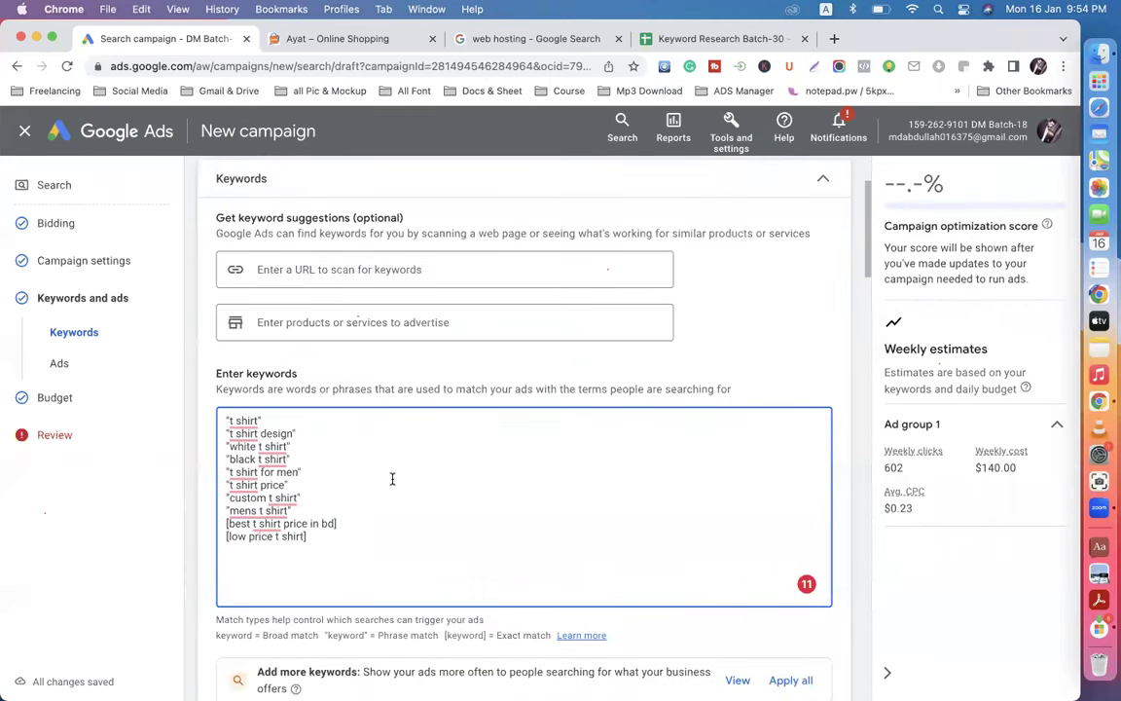
# Step: Examine the Final URL, Display path and Headlines fields of the ad in relation to the Ad group 1 keywords
pyautogui.scroll(-8, 392, 477)
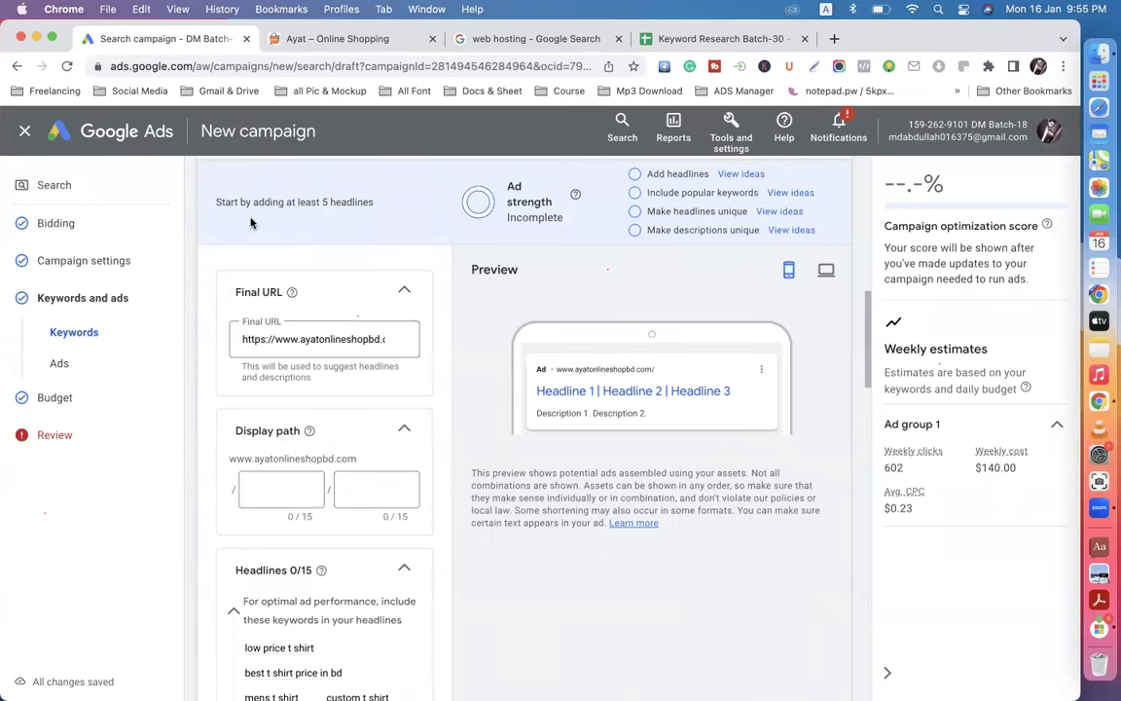
pyautogui.scroll(-3, 352, 471)
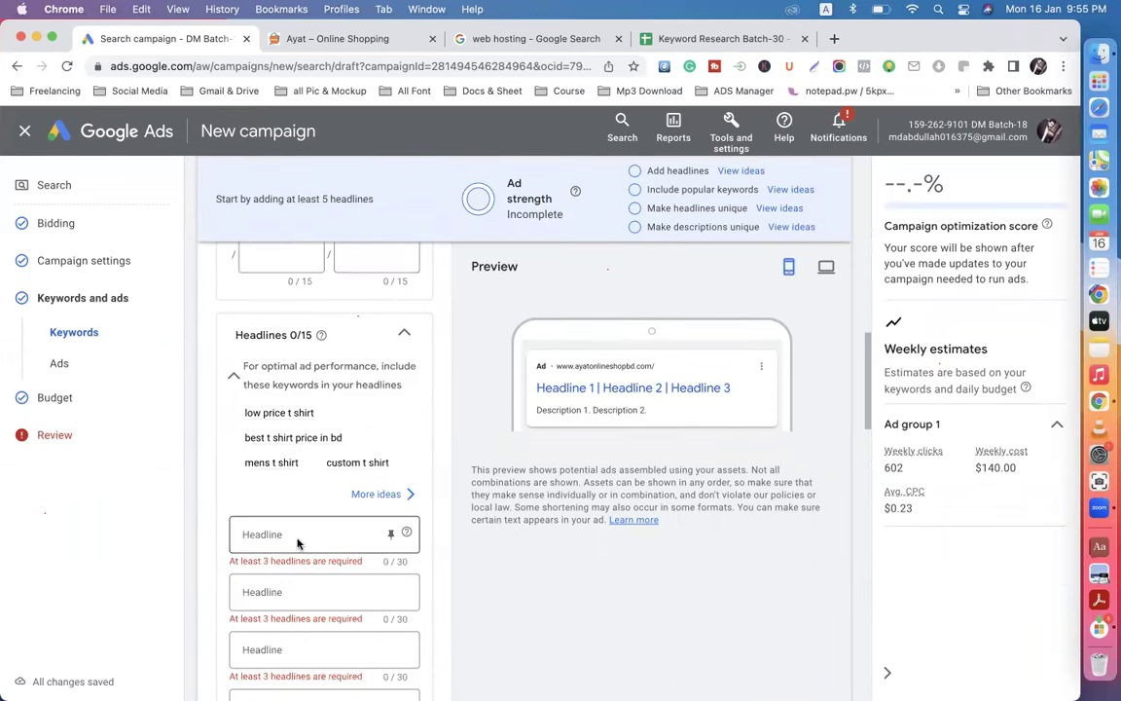
pyautogui.scroll(-3, 296, 536)
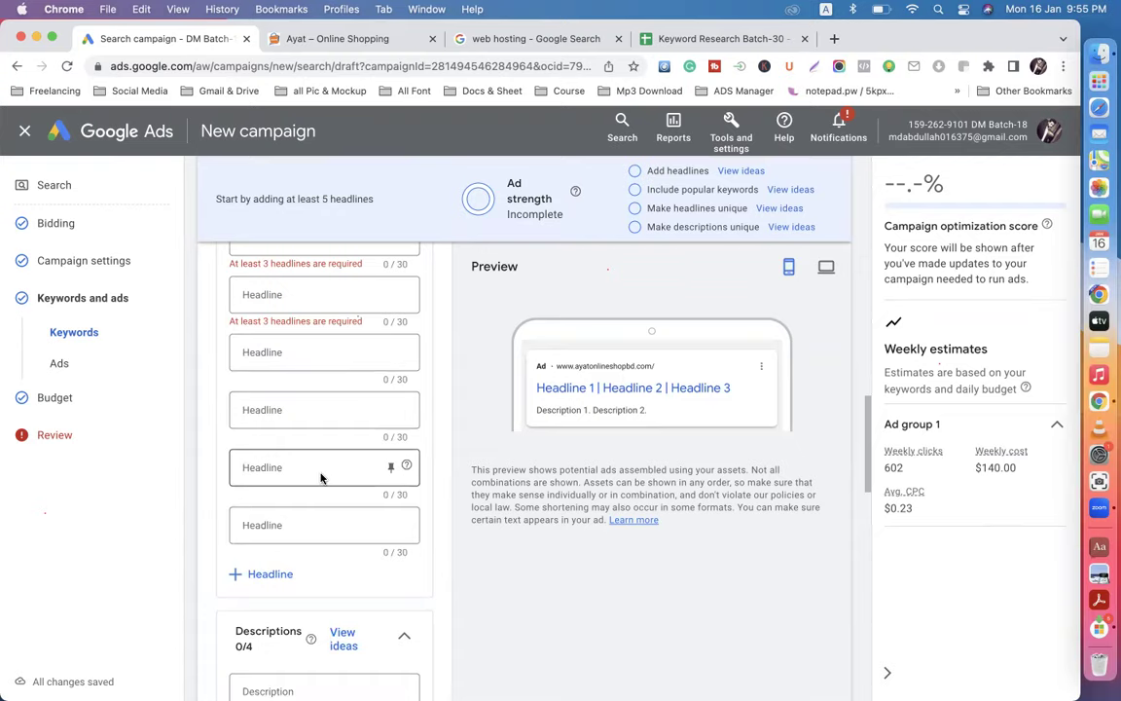
pyautogui.scroll(10, 322, 477)
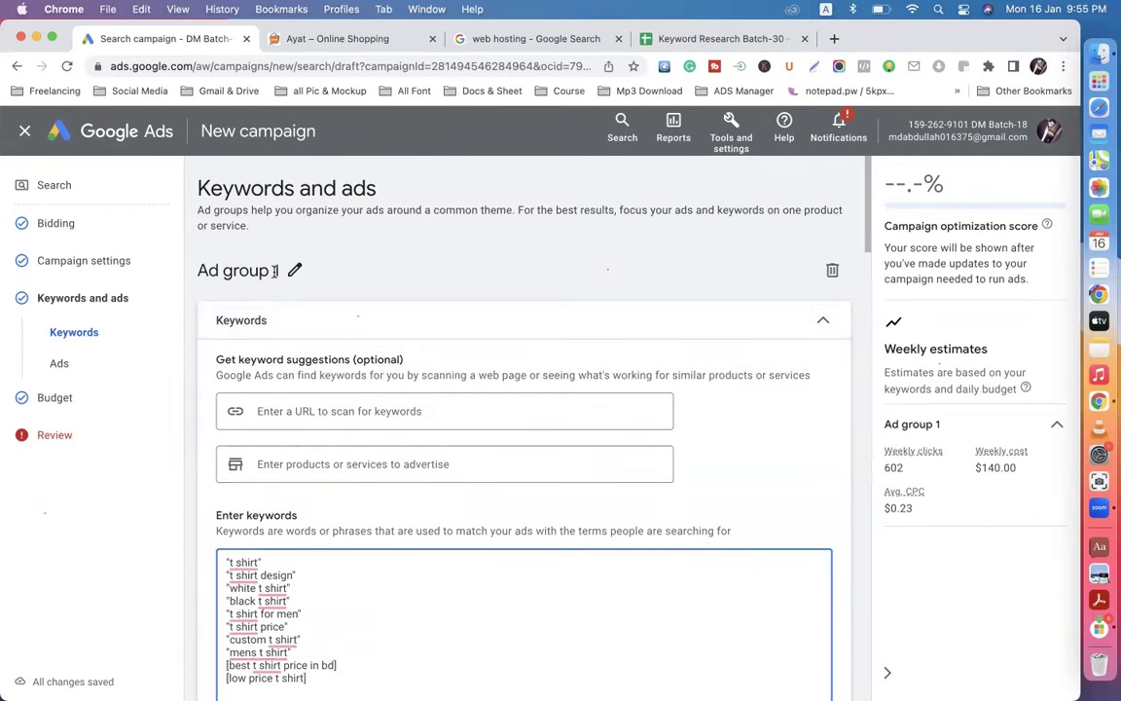
pyautogui.scroll(-5, 360, 355)
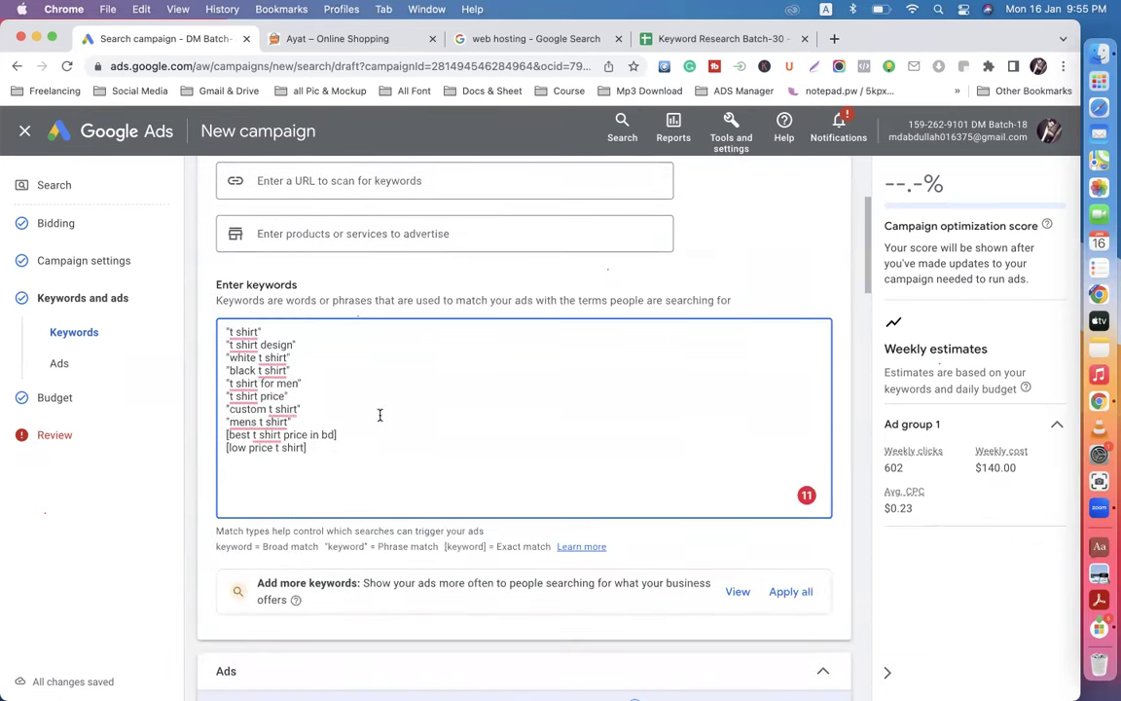
pyautogui.scroll(-15, 380, 415)
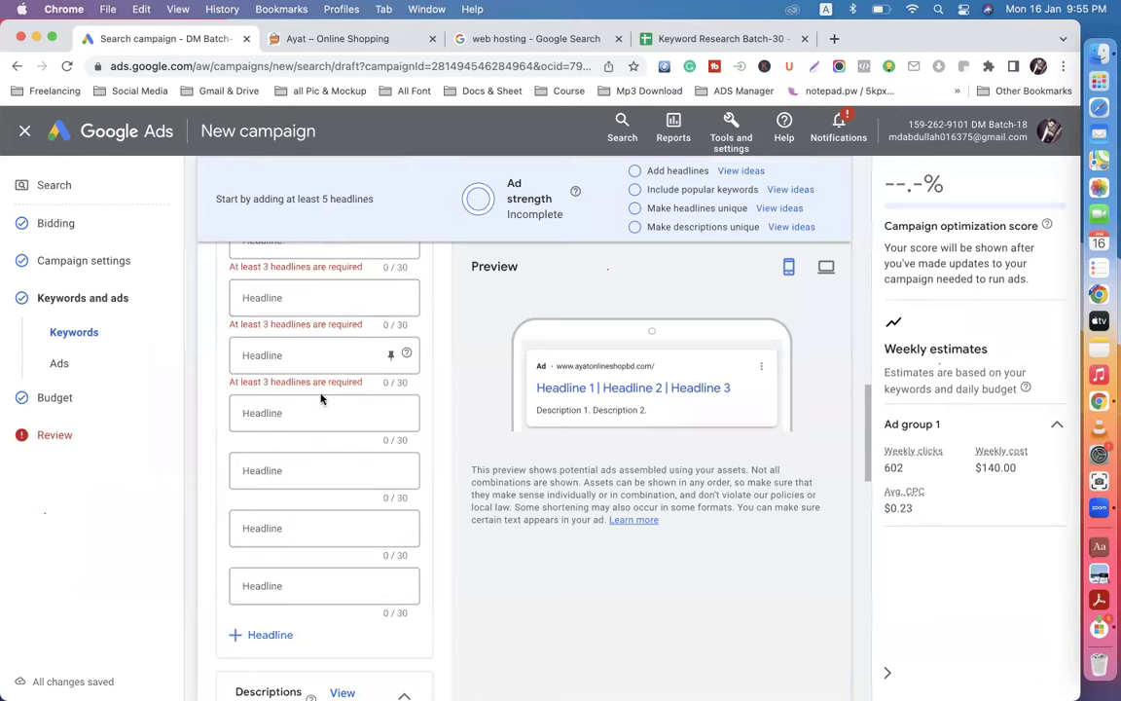
# Step: Look over the ad's Headline and Description fields and the additional asset types such as Promotions, Prices and Calls
pyautogui.scroll(-7, 322, 471)
pyautogui.scroll(-6, 324, 474)
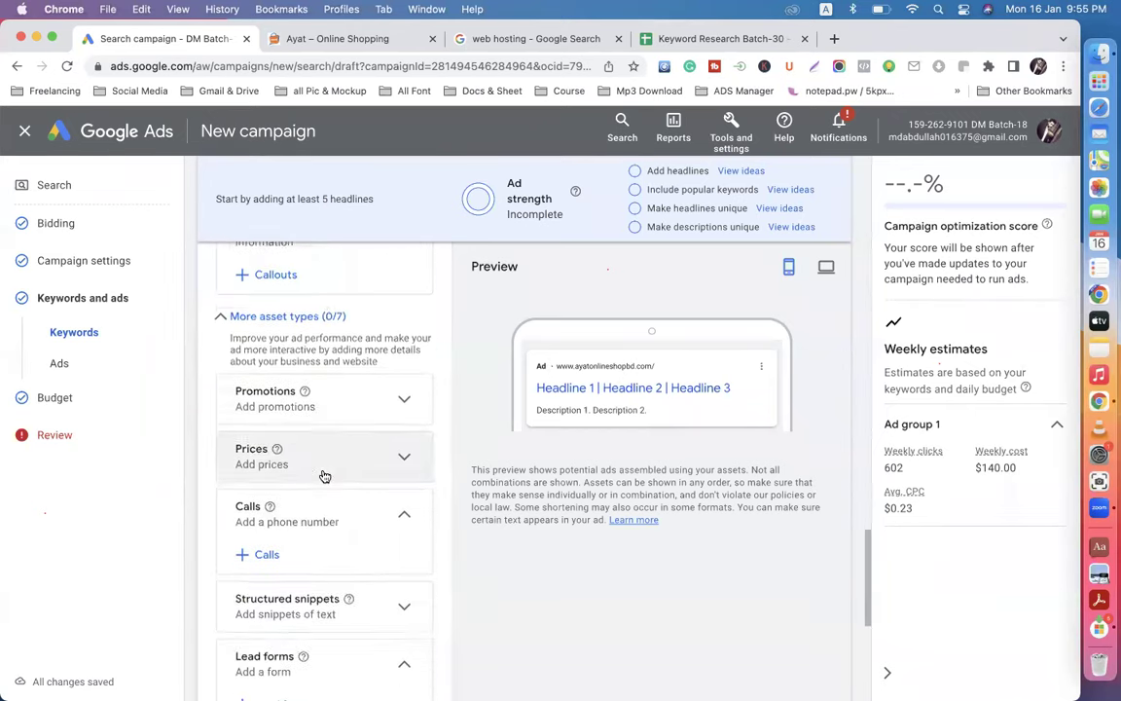
pyautogui.scroll(15, 325, 475)
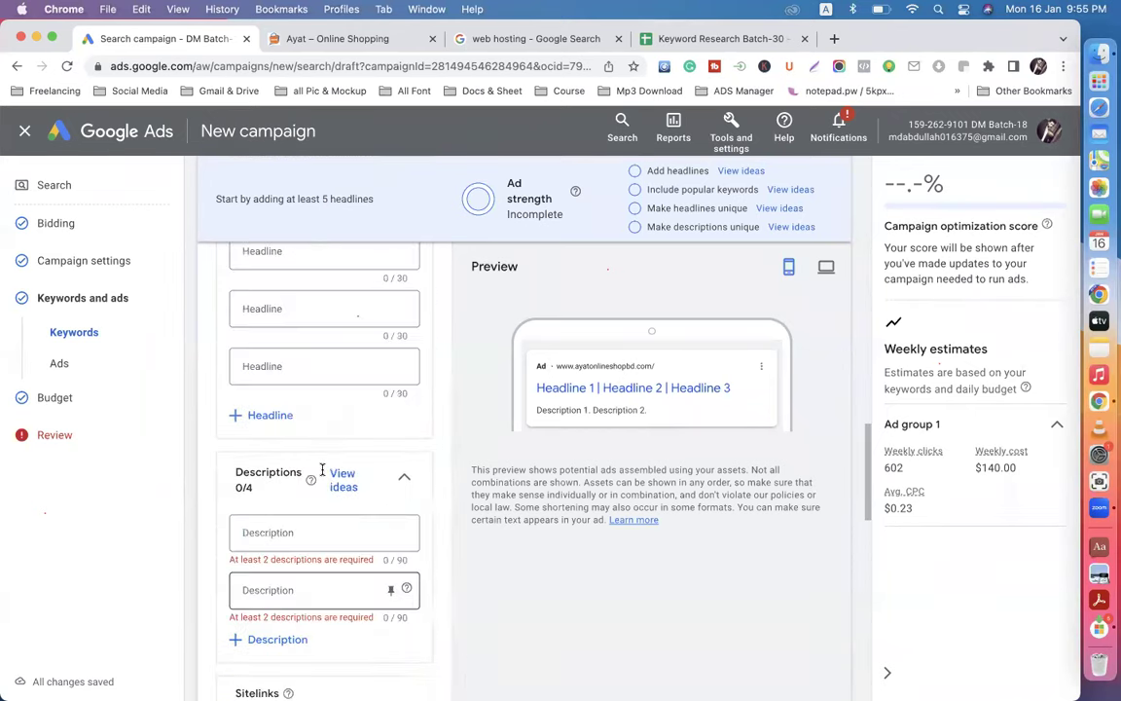
pyautogui.scroll(-2, 322, 469)
pyautogui.scroll(-3, 322, 470)
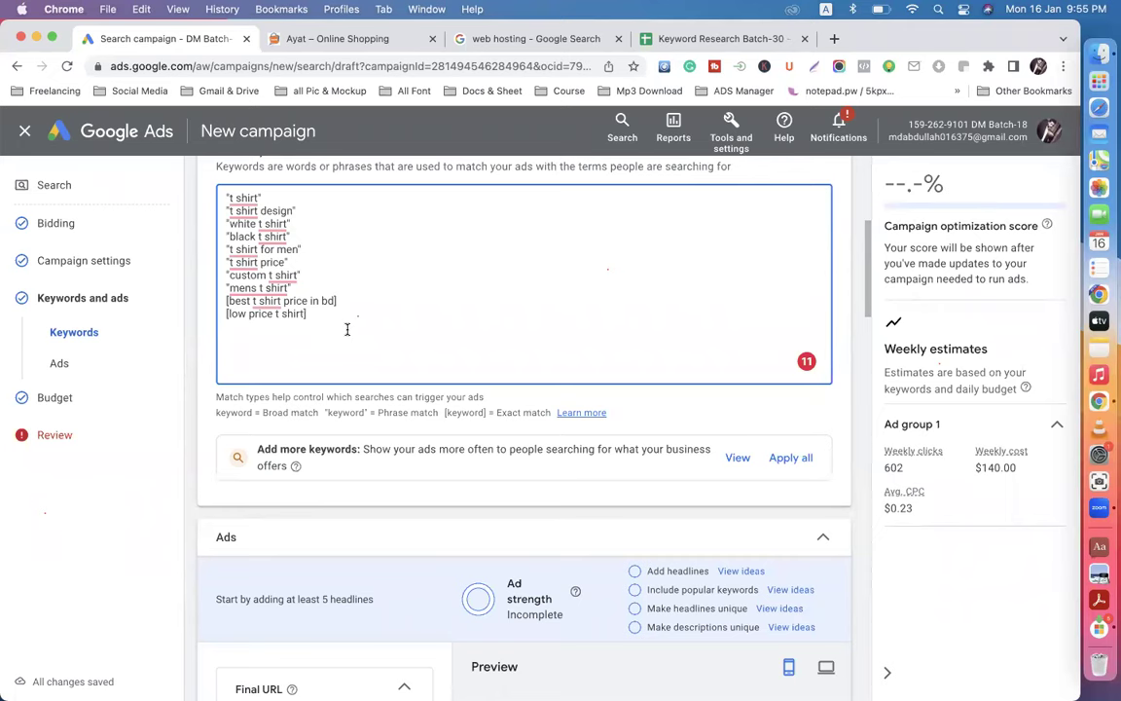
# Step: Review the Ad group 1 keyword list alongside the ad's Display path and Headlines fields, ending in the Final URL field
pyautogui.scroll(5, 347, 330)
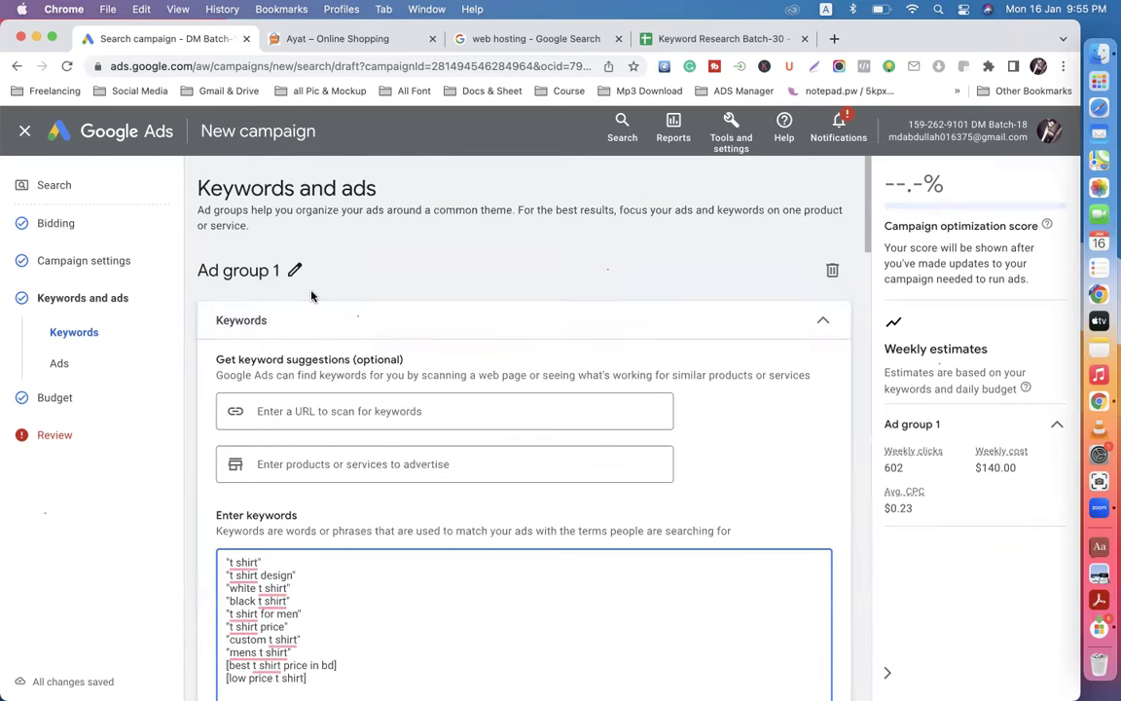
pyautogui.scroll(-2, 311, 295)
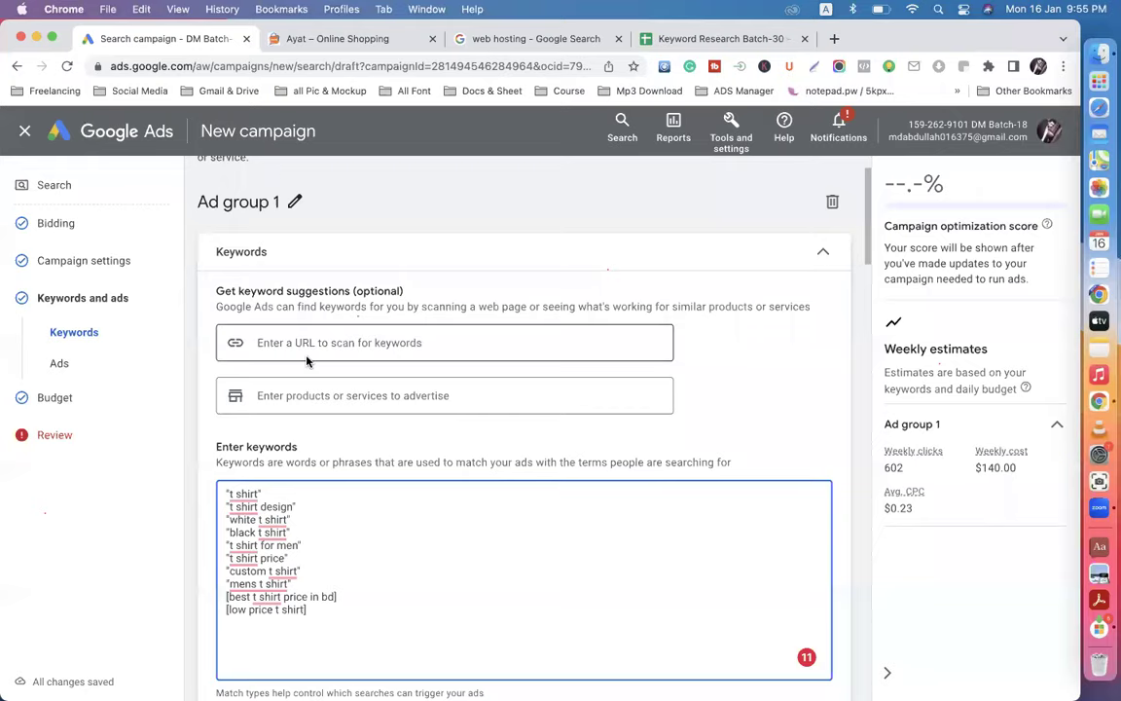
pyautogui.scroll(-15, 312, 292)
pyautogui.scroll(5, 312, 341)
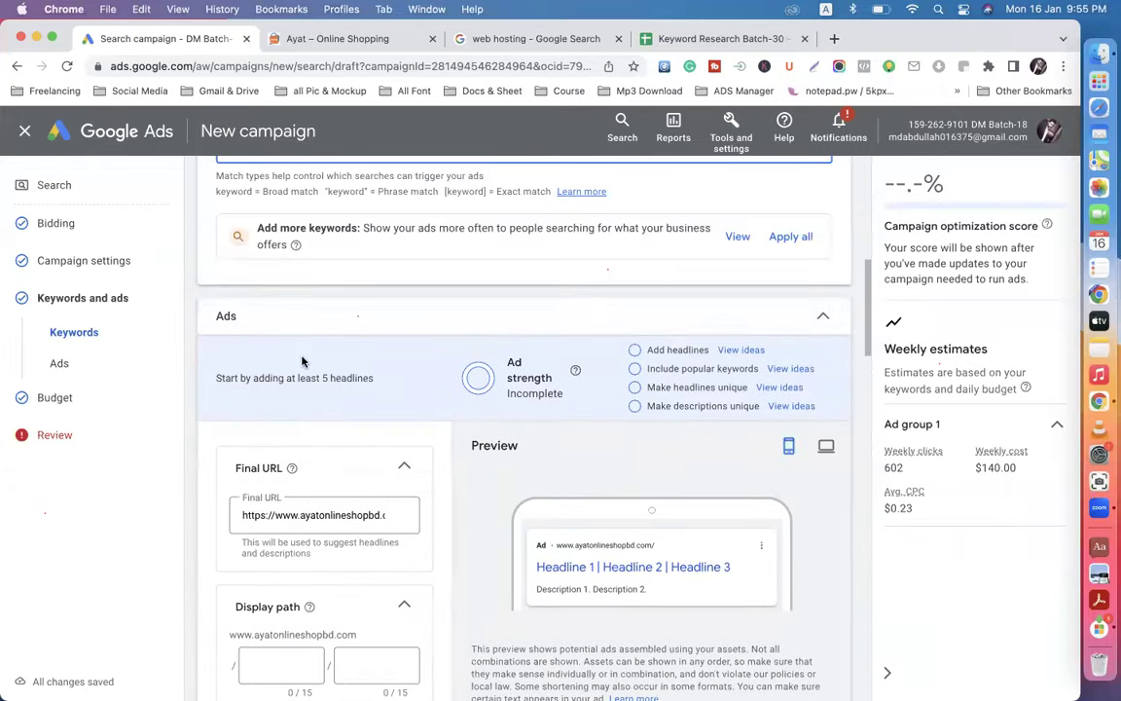
pyautogui.scroll(-2, 302, 362)
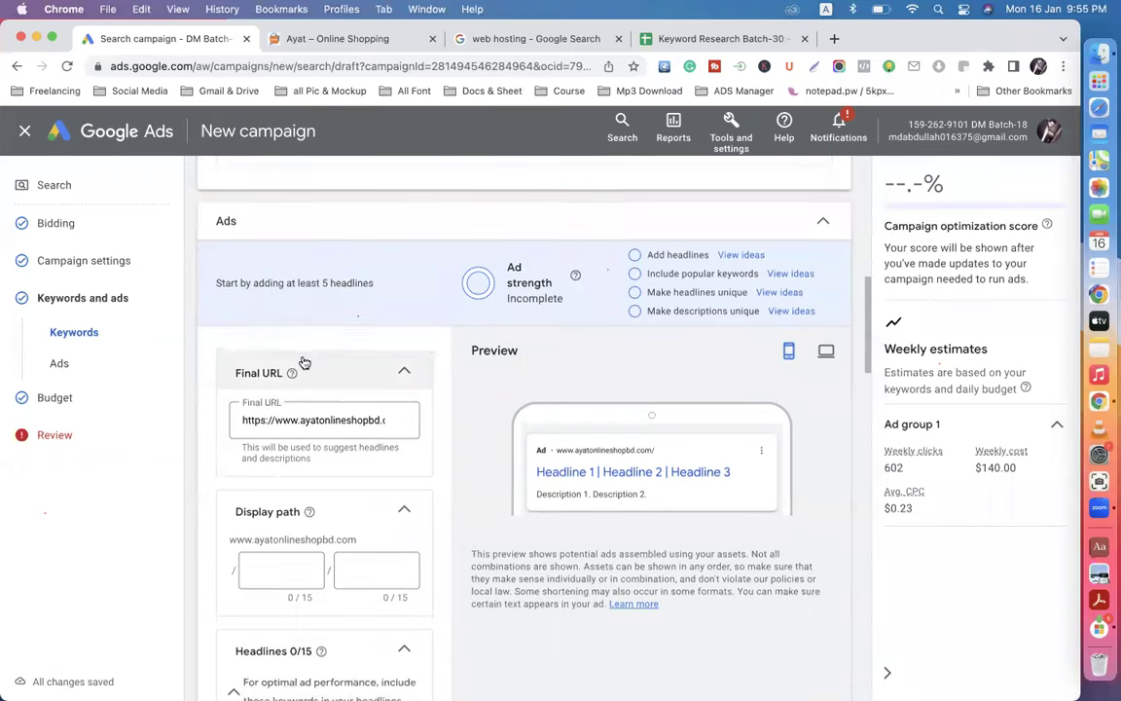
pyautogui.scroll(9, 302, 362)
pyautogui.scroll(-10, 304, 362)
pyautogui.scroll(-2, 301, 362)
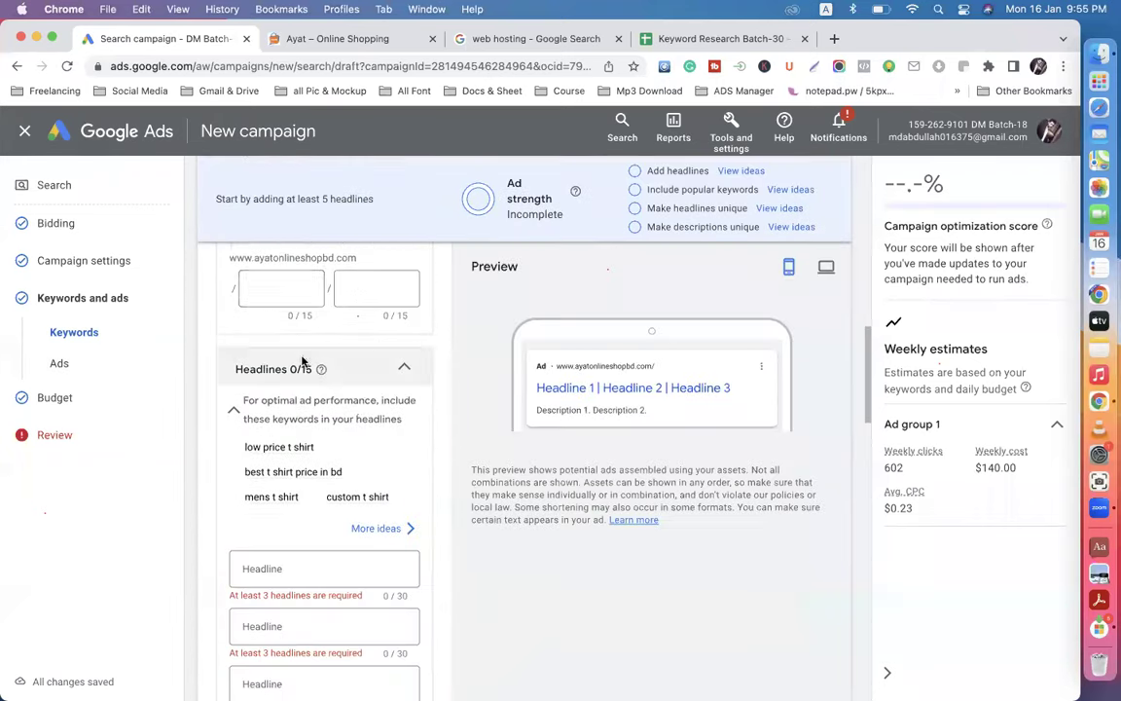
pyautogui.scroll(10, 301, 362)
pyautogui.scroll(-3, 358, 492)
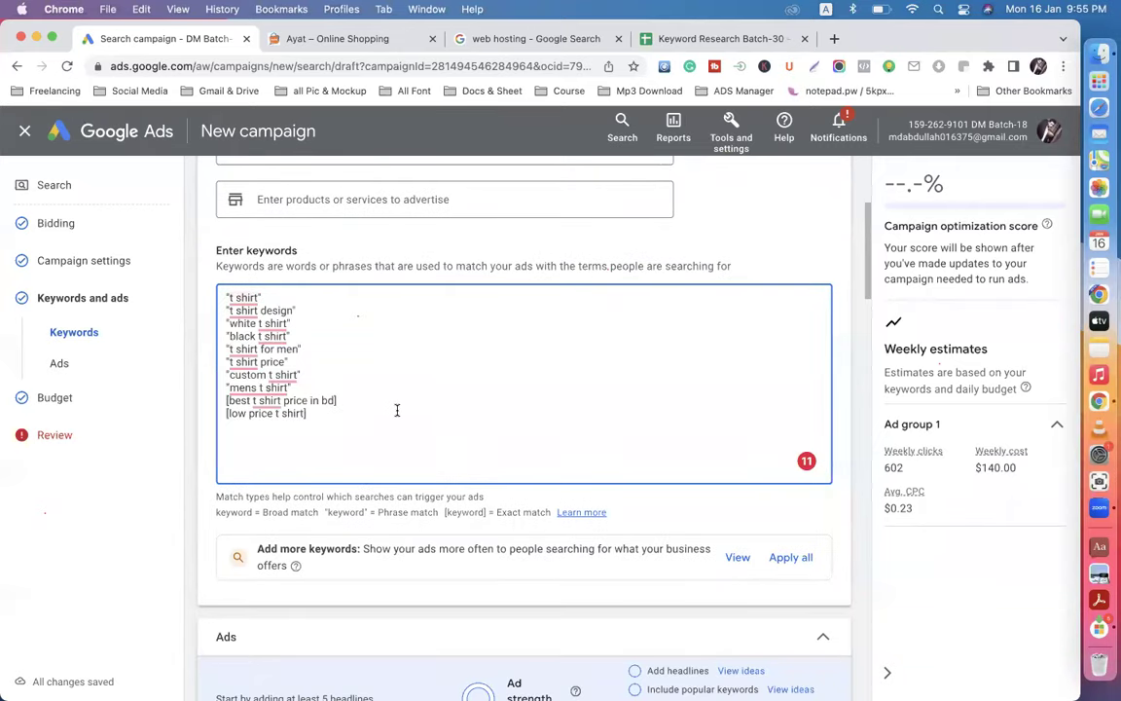
pyautogui.scroll(-9, 459, 453)
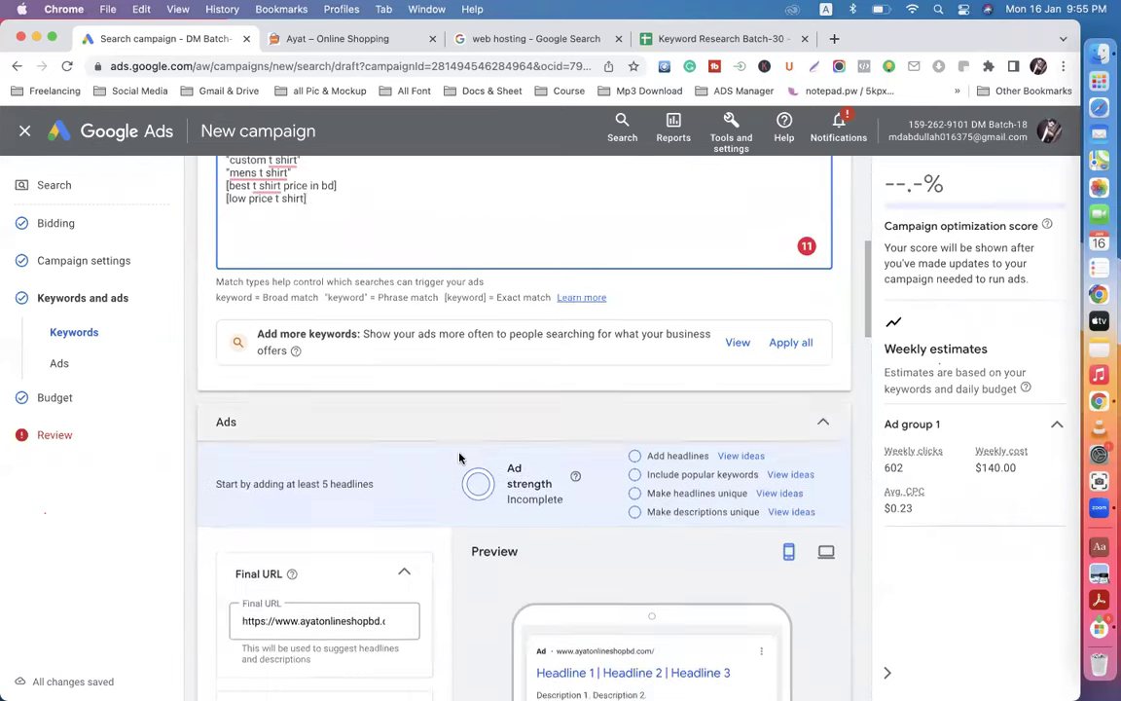
pyautogui.scroll(-4, 355, 459)
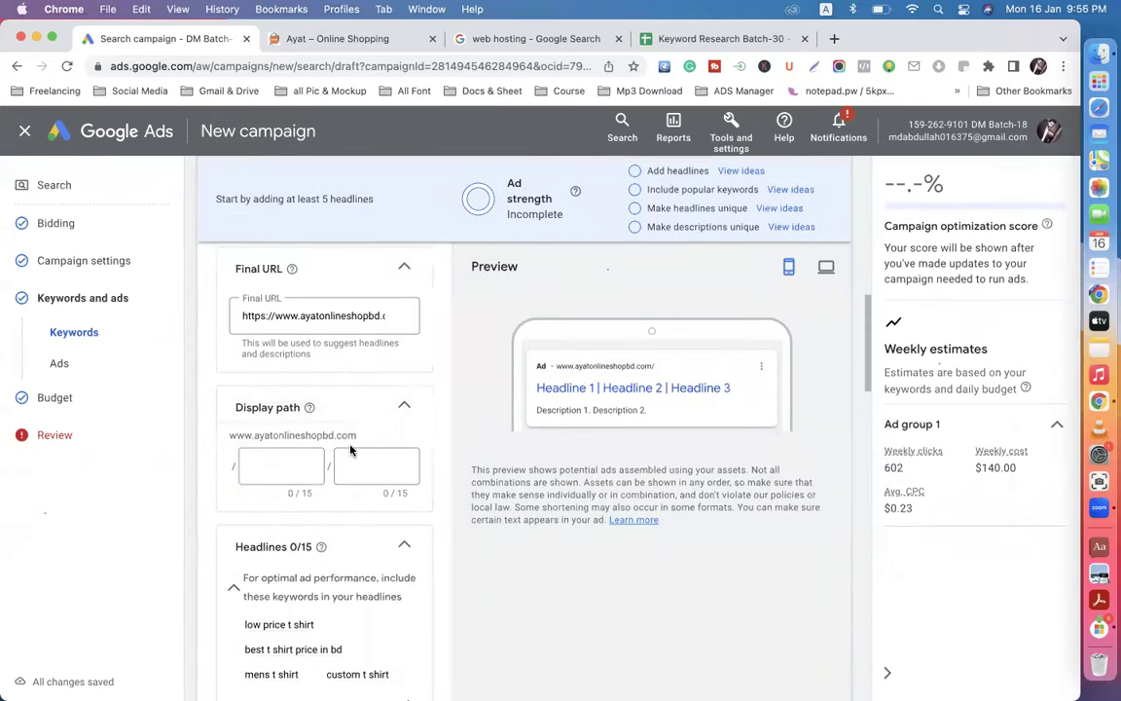
pyautogui.click(292, 315)
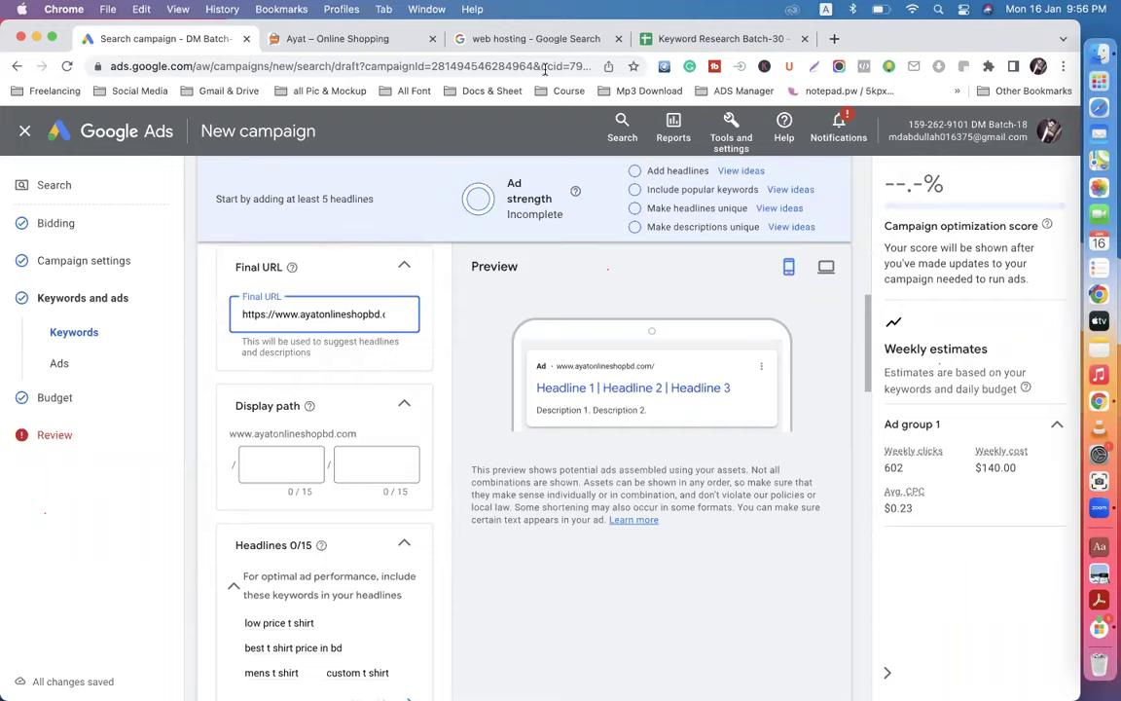
# Step: Open the Namecheap ad from the web hosting search results and select its landing page address as a Final URL example
pyautogui.click(482, 38)
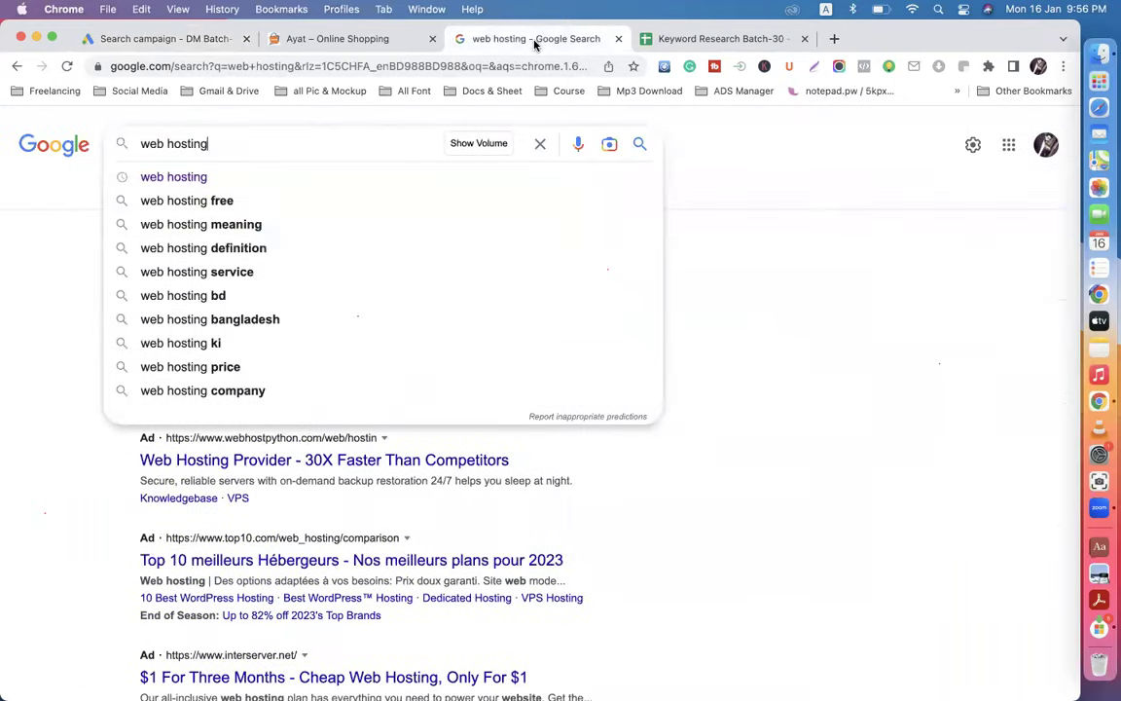
pyautogui.click(45, 229)
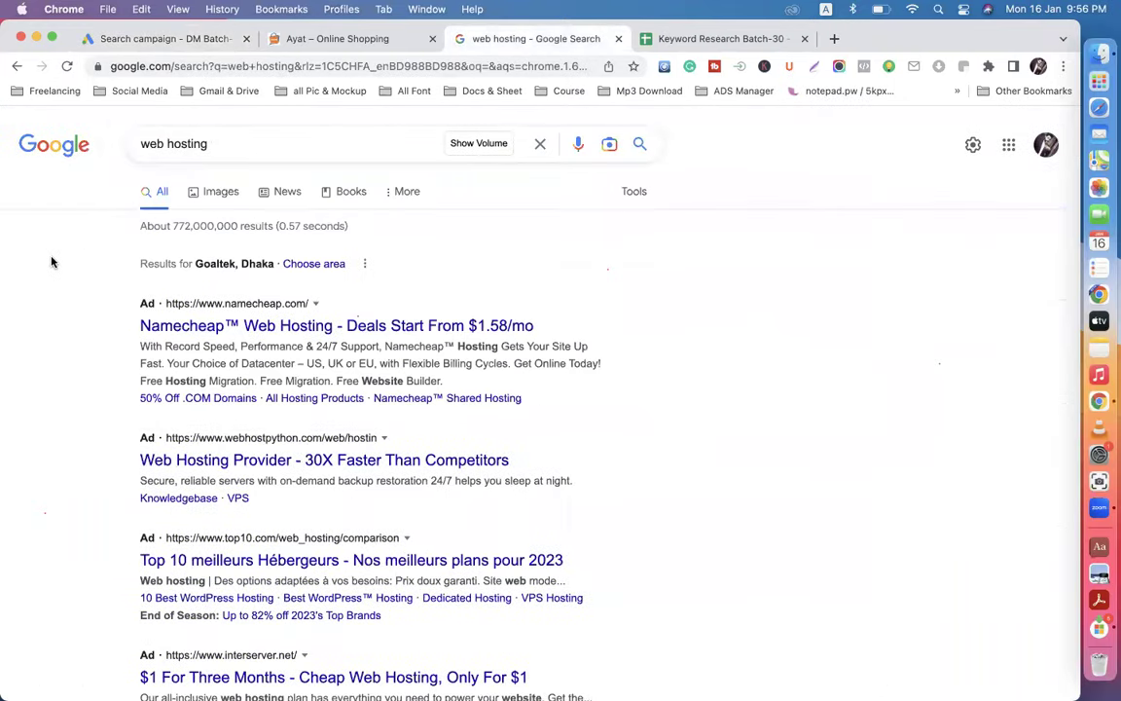
pyautogui.click(218, 328)
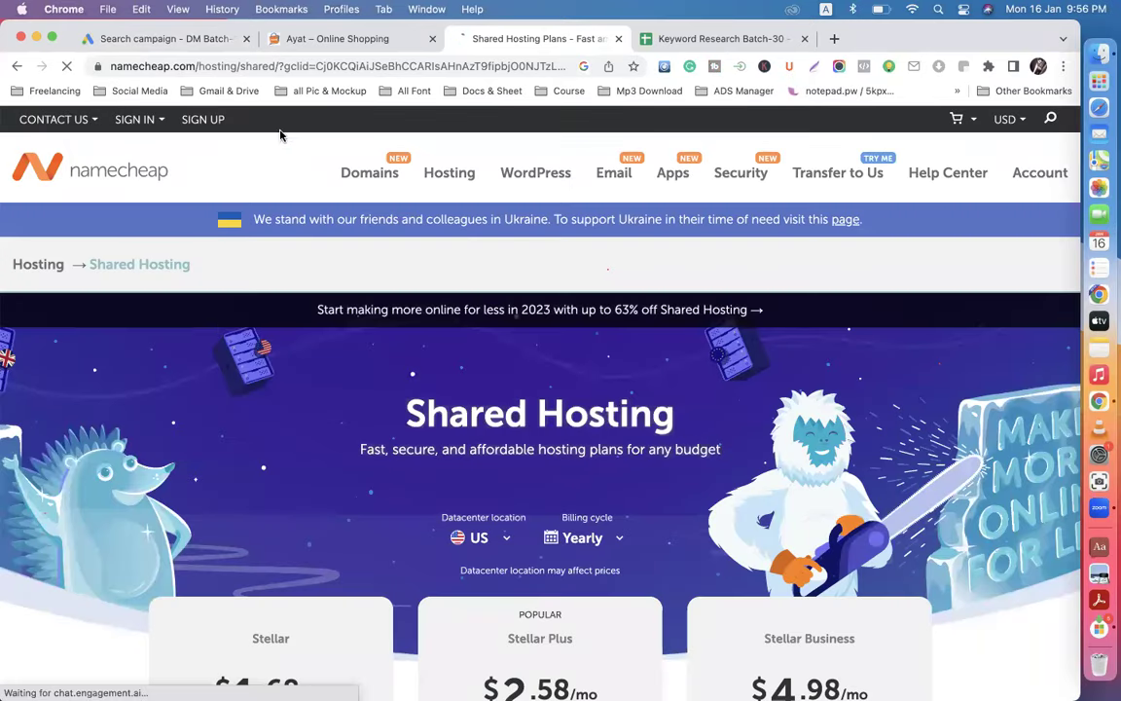
pyautogui.click(322, 66)
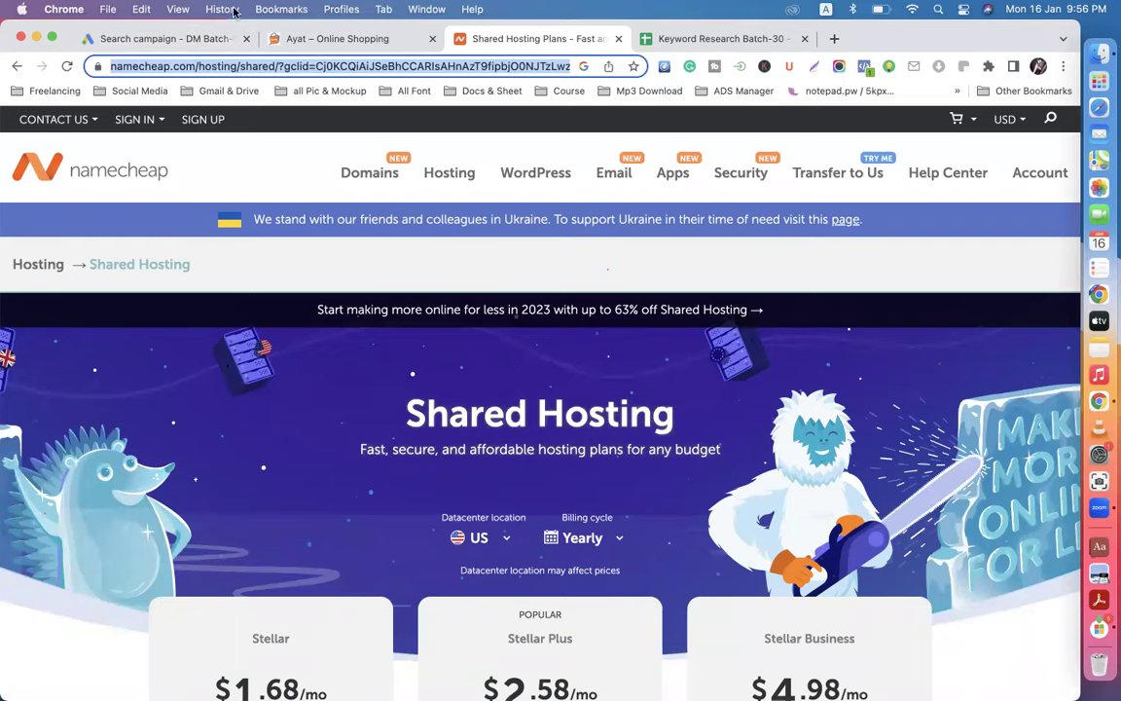
# Step: Return to the Google Ads campaign and compare the t shirt keywords with the ad's Final URL, Display path and suggested headline keywords
pyautogui.click(185, 41)
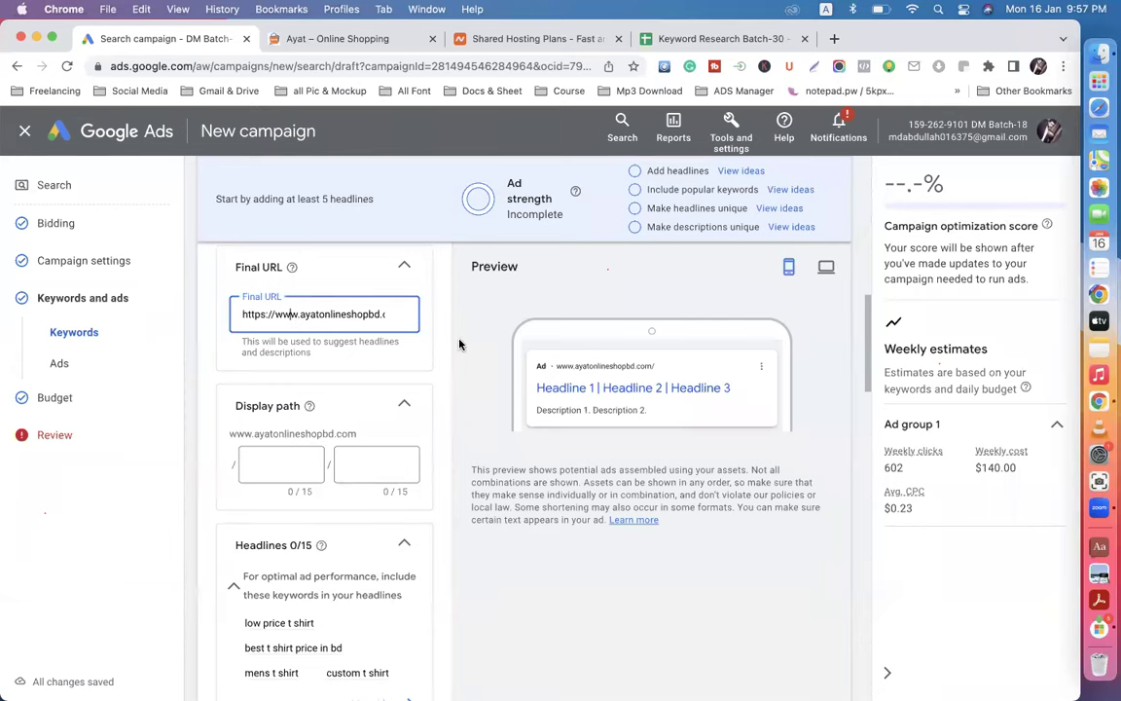
pyautogui.scroll(5, 460, 343)
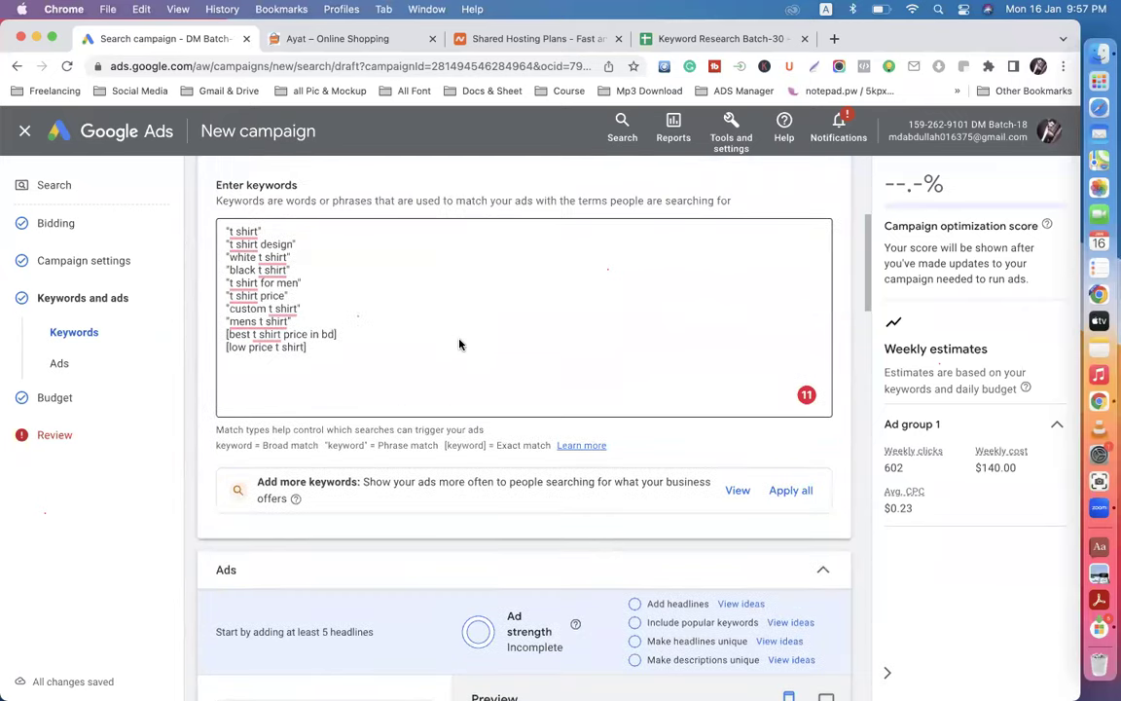
pyautogui.scroll(3, 461, 344)
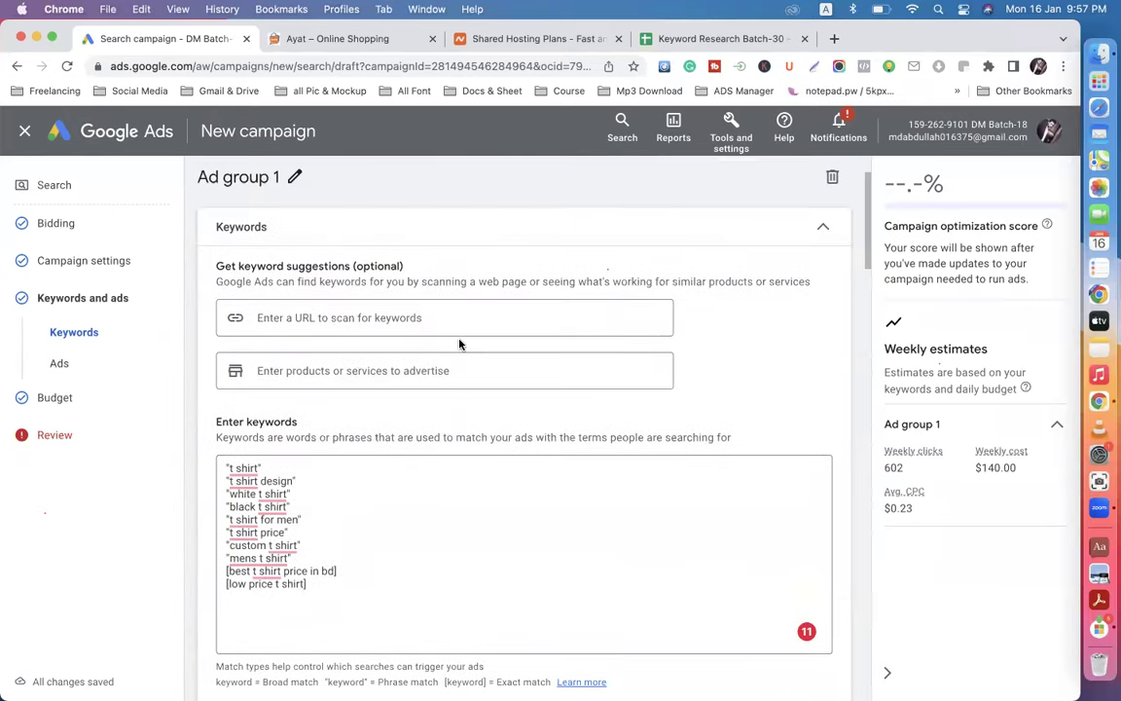
pyautogui.scroll(-3, 460, 343)
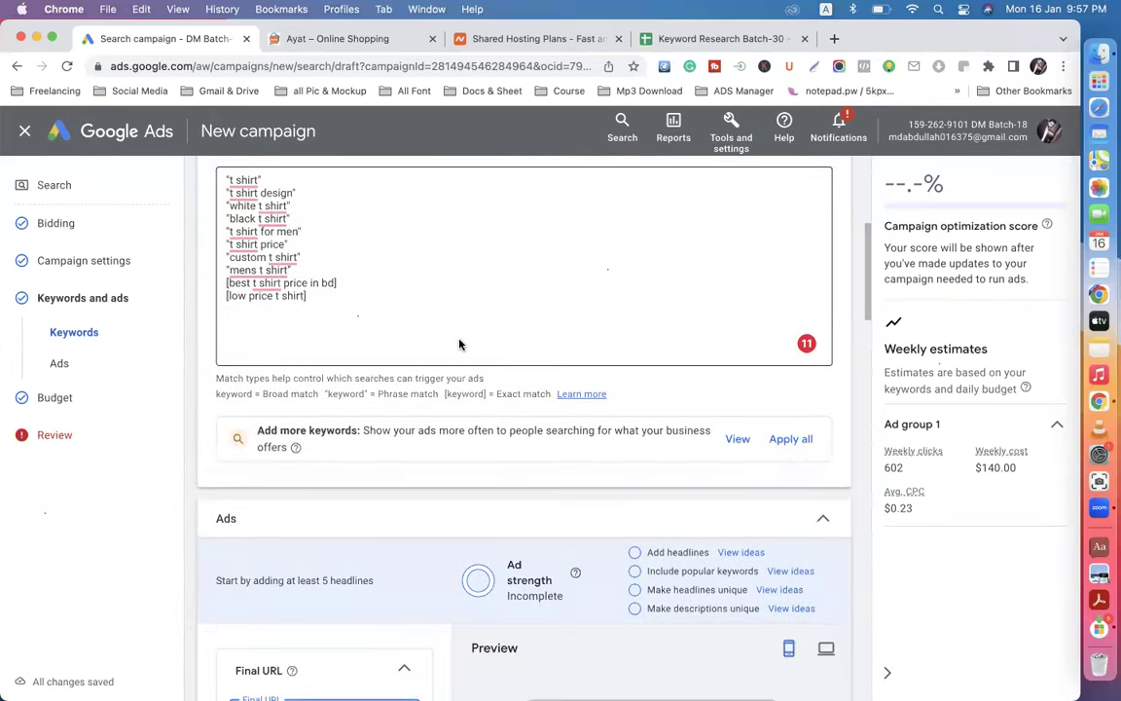
pyautogui.scroll(-4, 461, 344)
pyautogui.scroll(7, 461, 343)
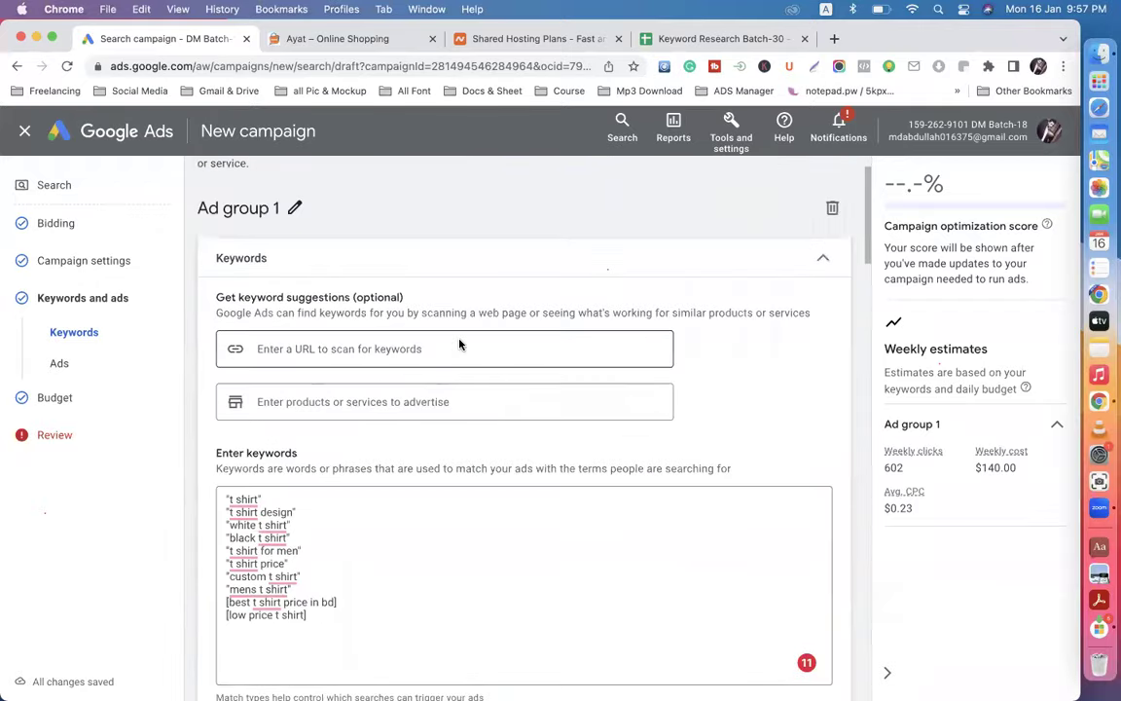
pyautogui.scroll(-10, 460, 344)
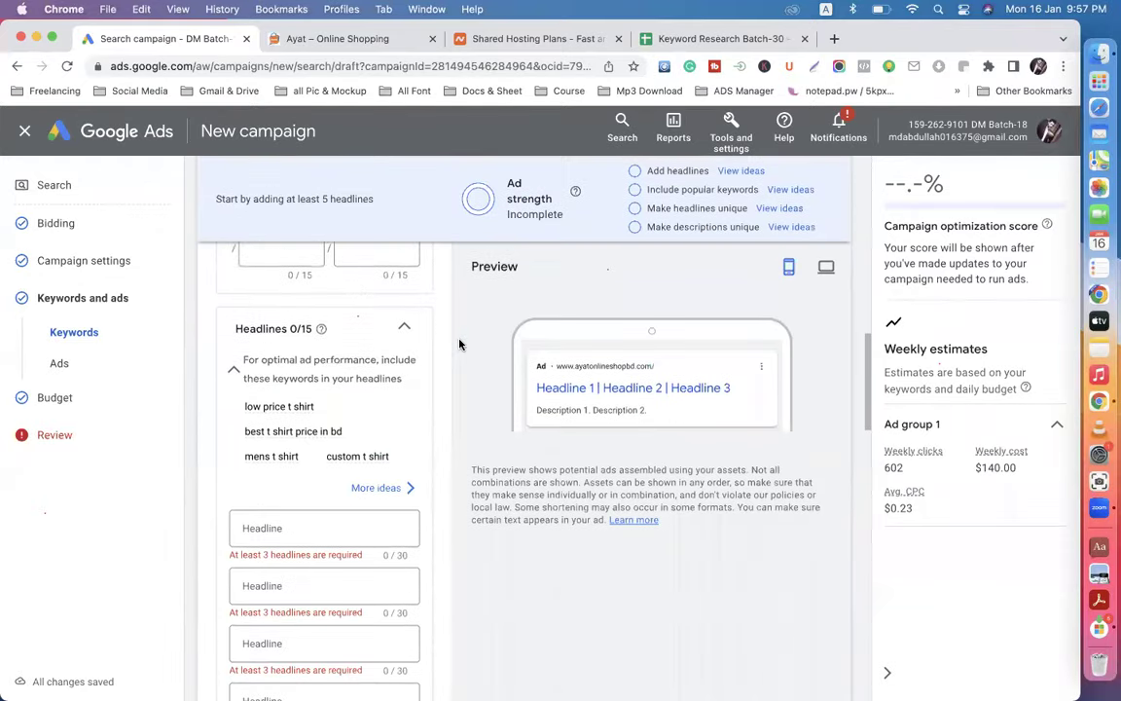
pyautogui.scroll(3, 460, 343)
pyautogui.scroll(-2, 460, 344)
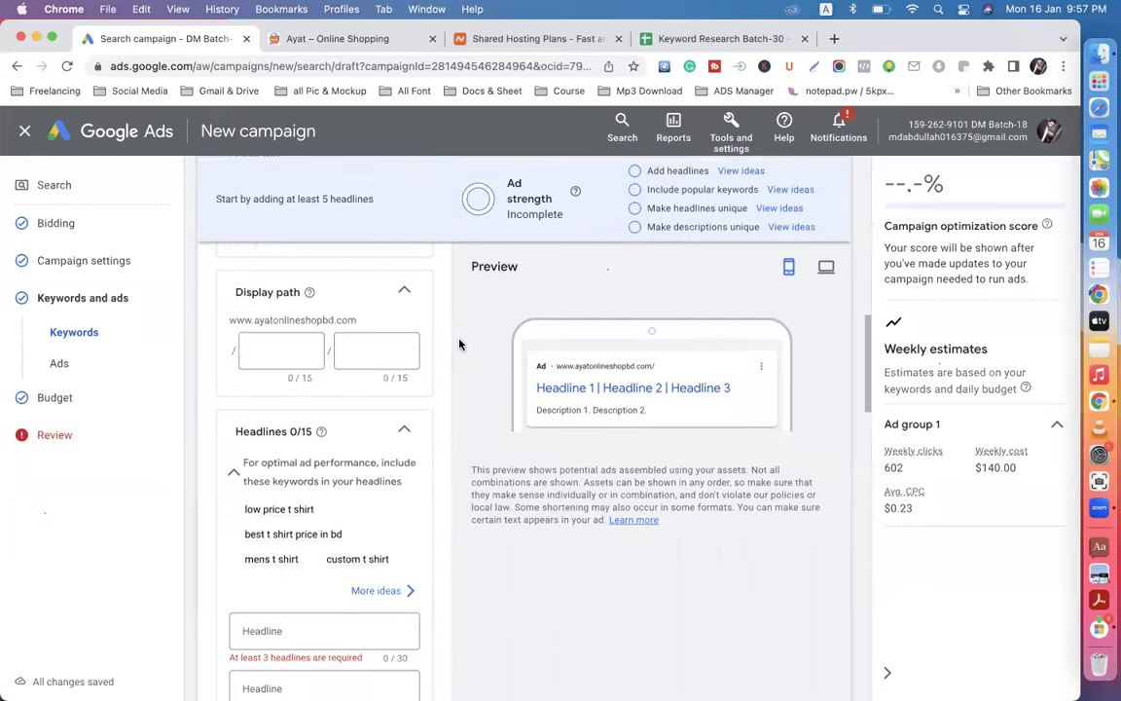
pyautogui.scroll(-3, 461, 343)
pyautogui.scroll(4, 461, 344)
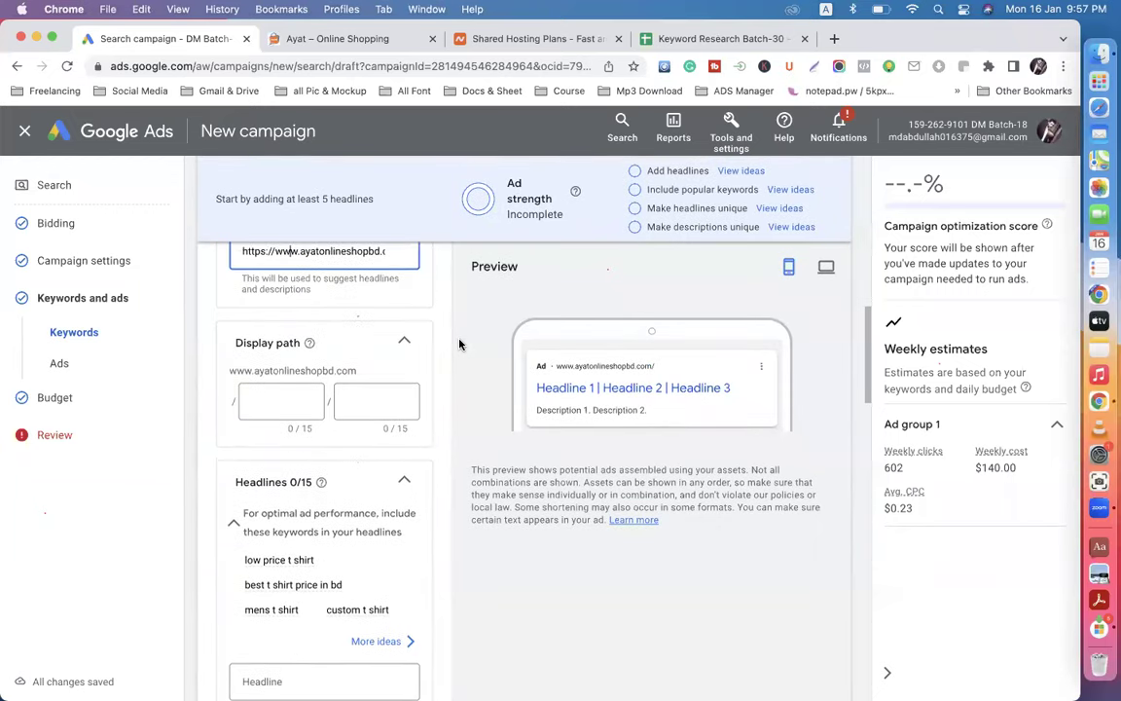
pyautogui.scroll(4, 460, 344)
pyautogui.scroll(-1, 457, 345)
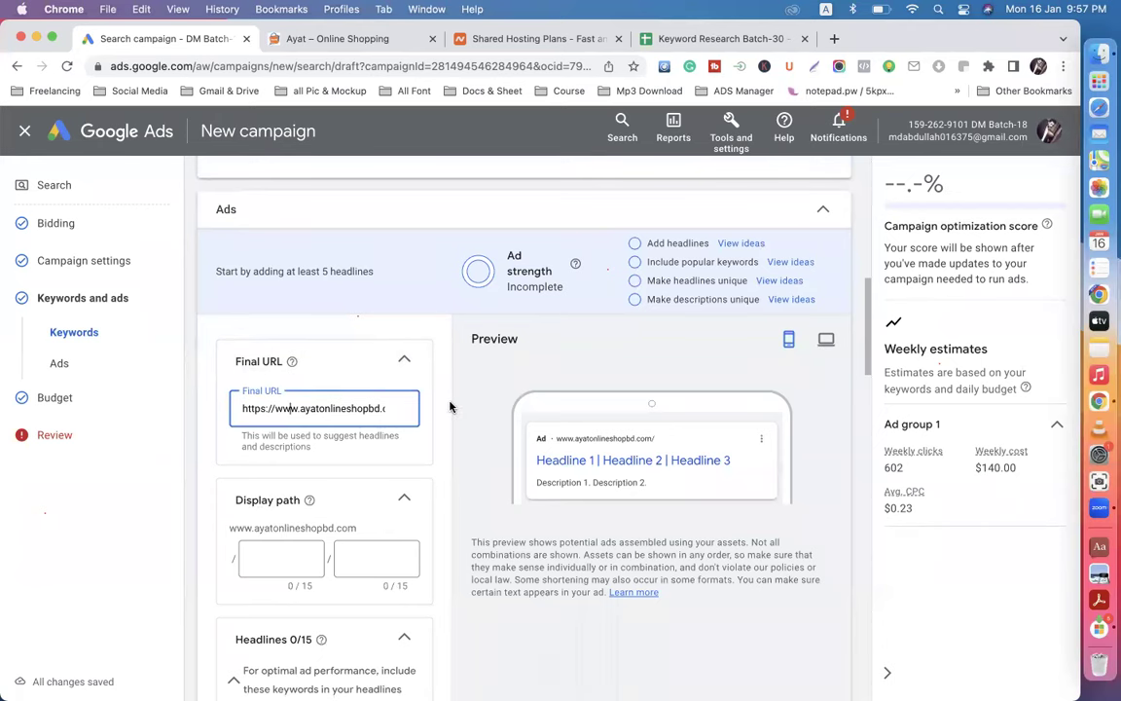
pyautogui.scroll(-2, 449, 407)
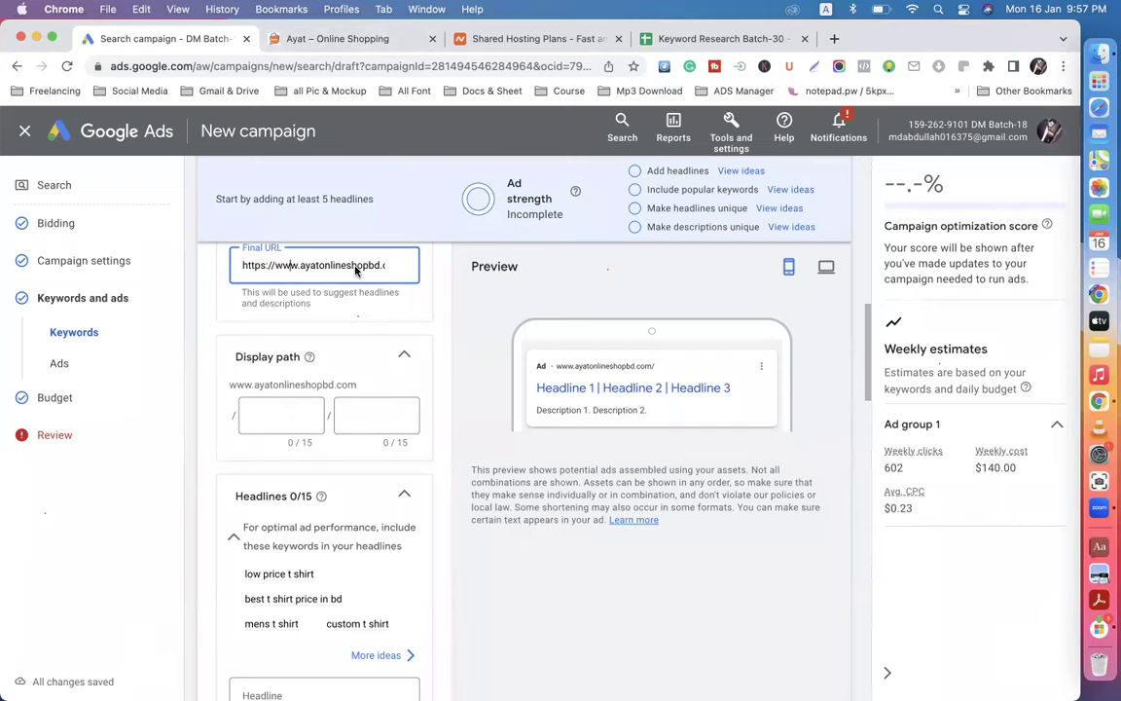
pyautogui.scroll(1, 354, 269)
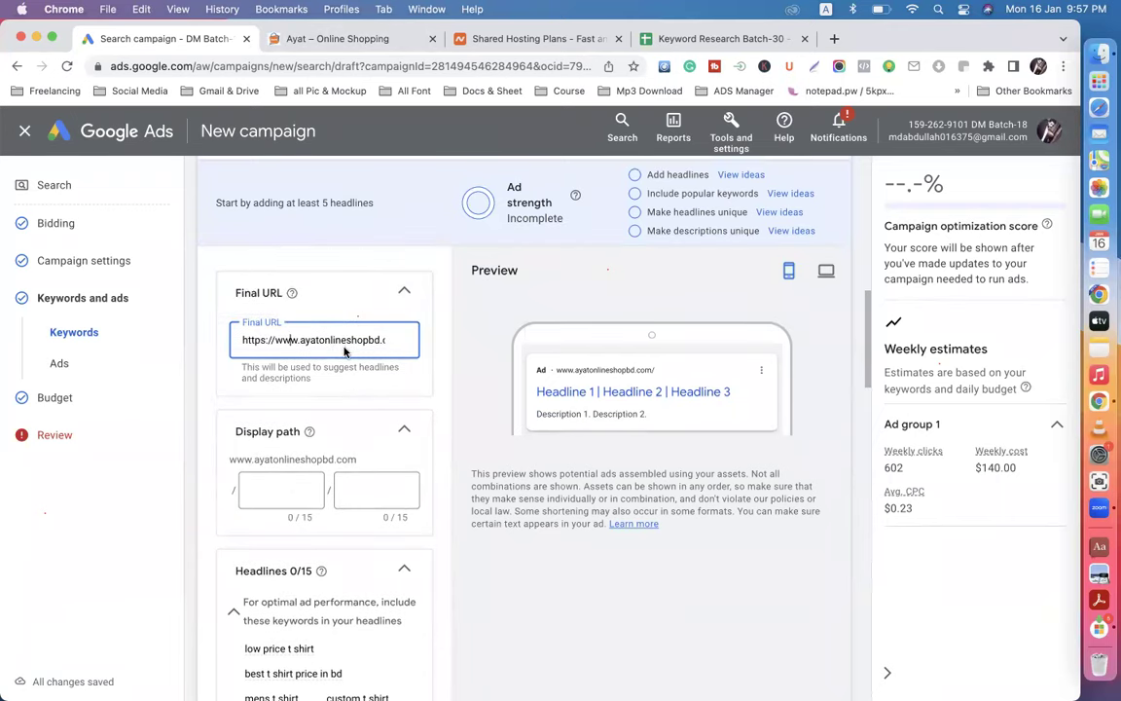
# Step: Go back from the Namecheap page to the web hosting search results, examine the ad's link, and return to the Google Ads campaign
pyautogui.click(450, 41)
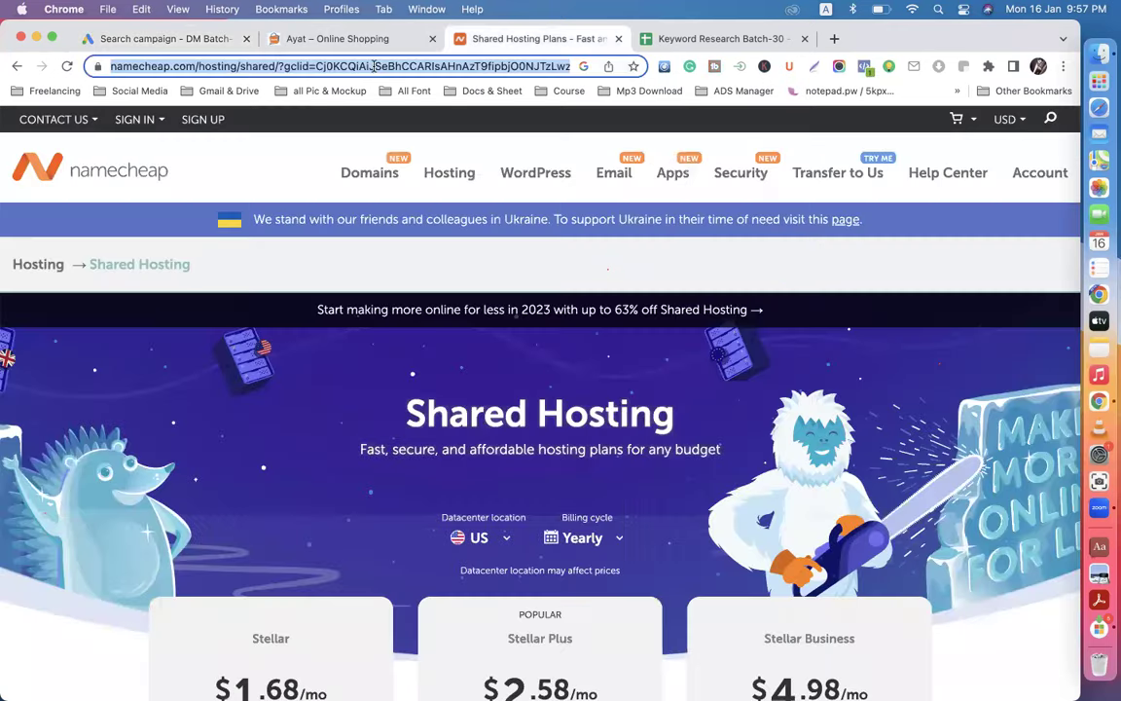
pyautogui.click(16, 66)
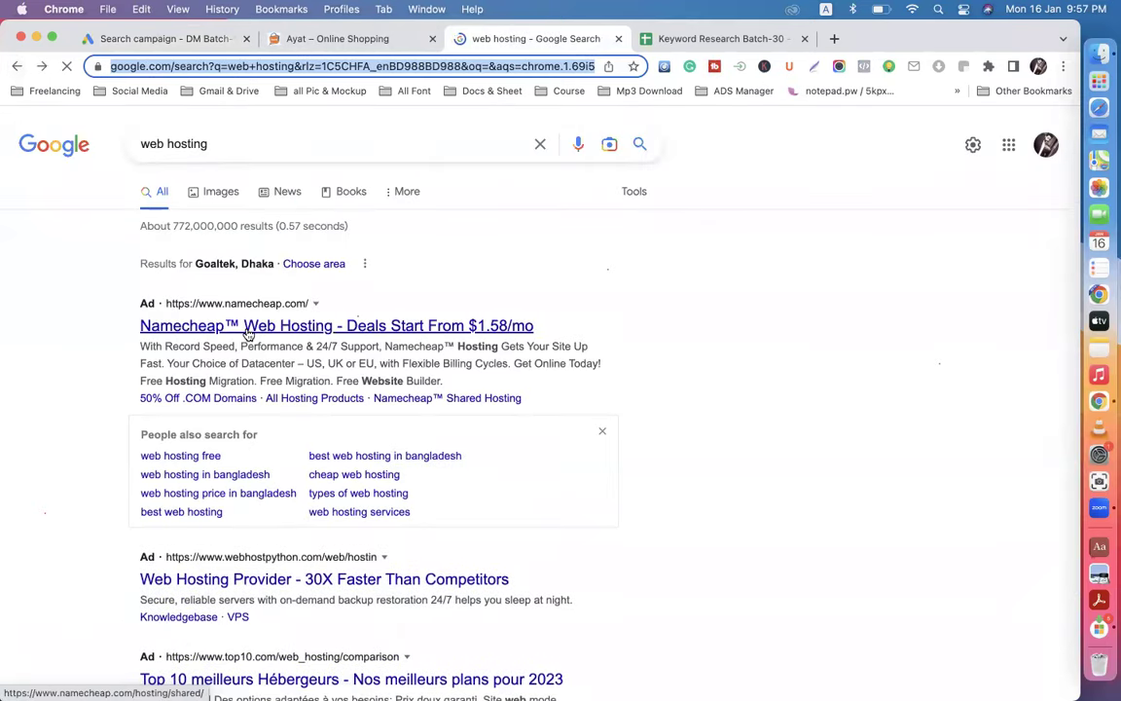
pyautogui.click(136, 41)
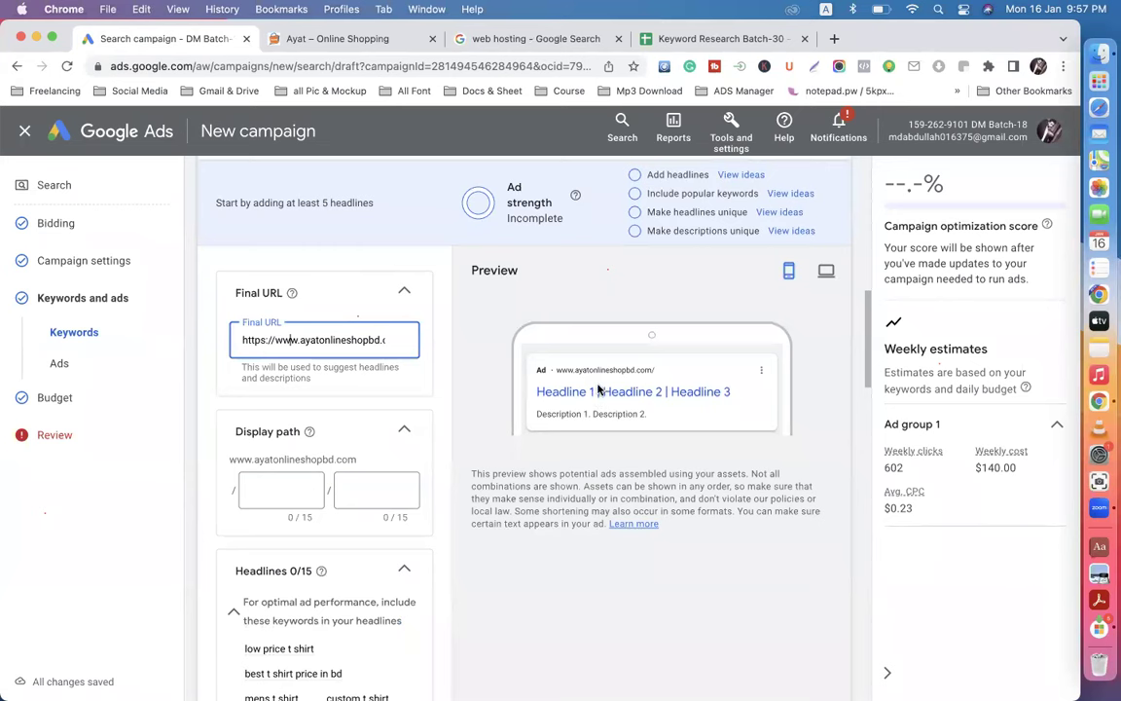
# Step: Highlight the webhostpython.com ad's display address in the web hosting results as a Display path example, and return to the Google Ads campaign
pyautogui.click(481, 43)
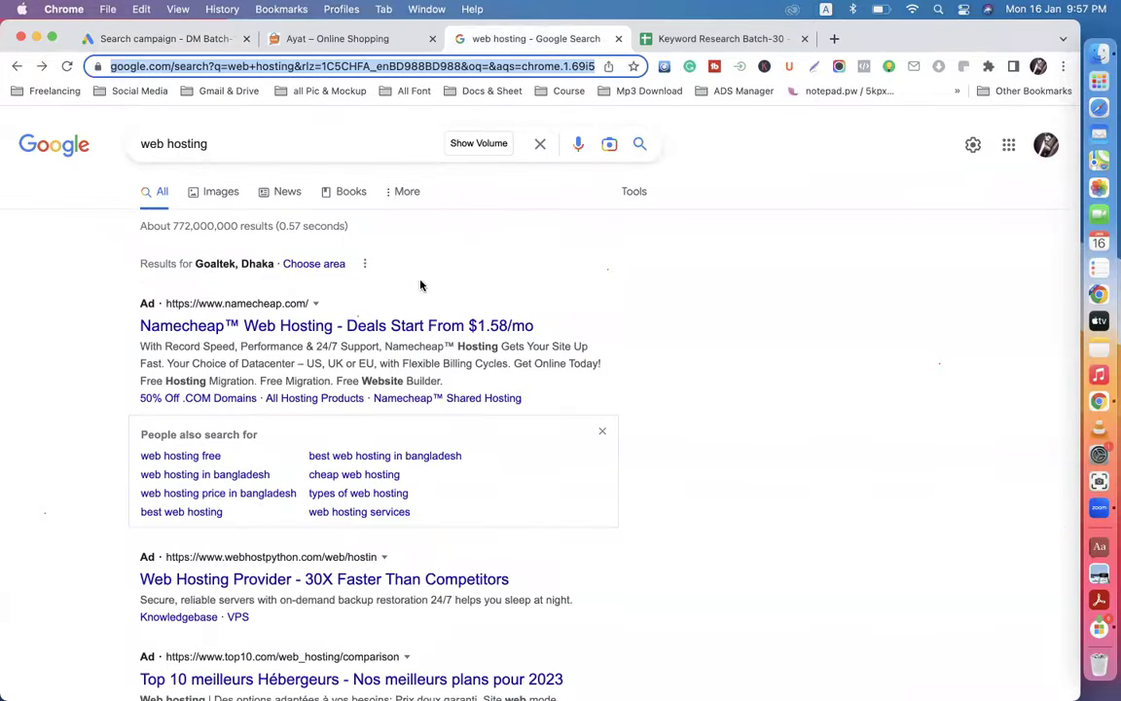
pyautogui.scroll(-1, 672, 402)
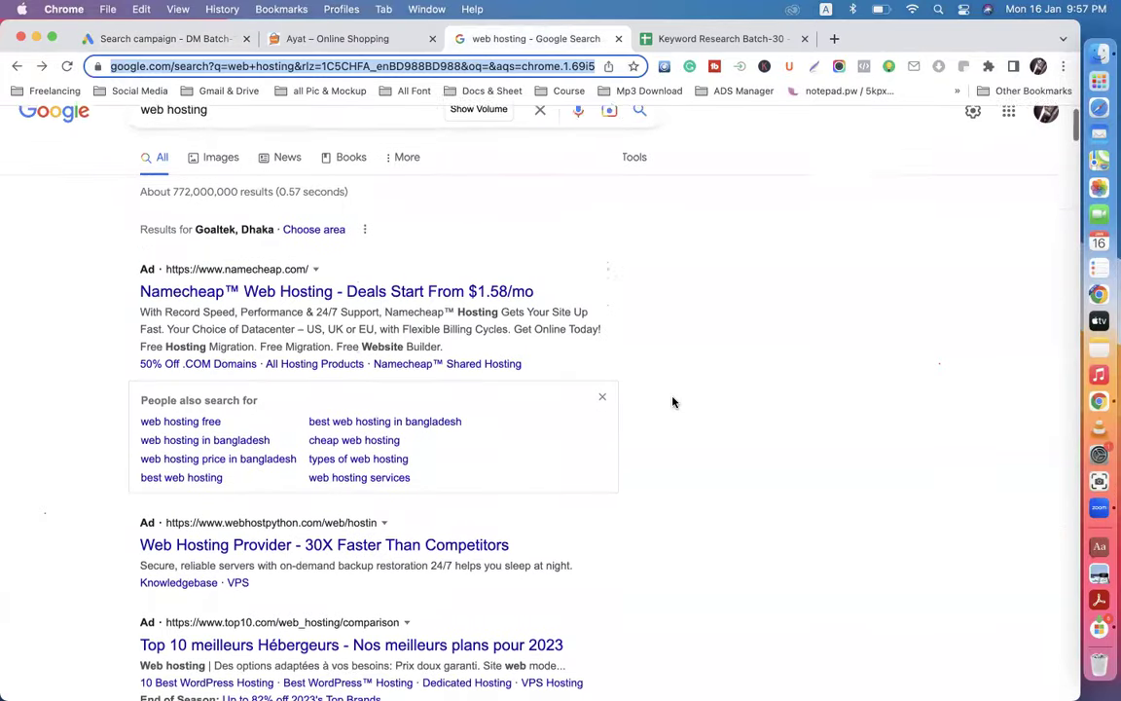
pyautogui.scroll(-5, 673, 402)
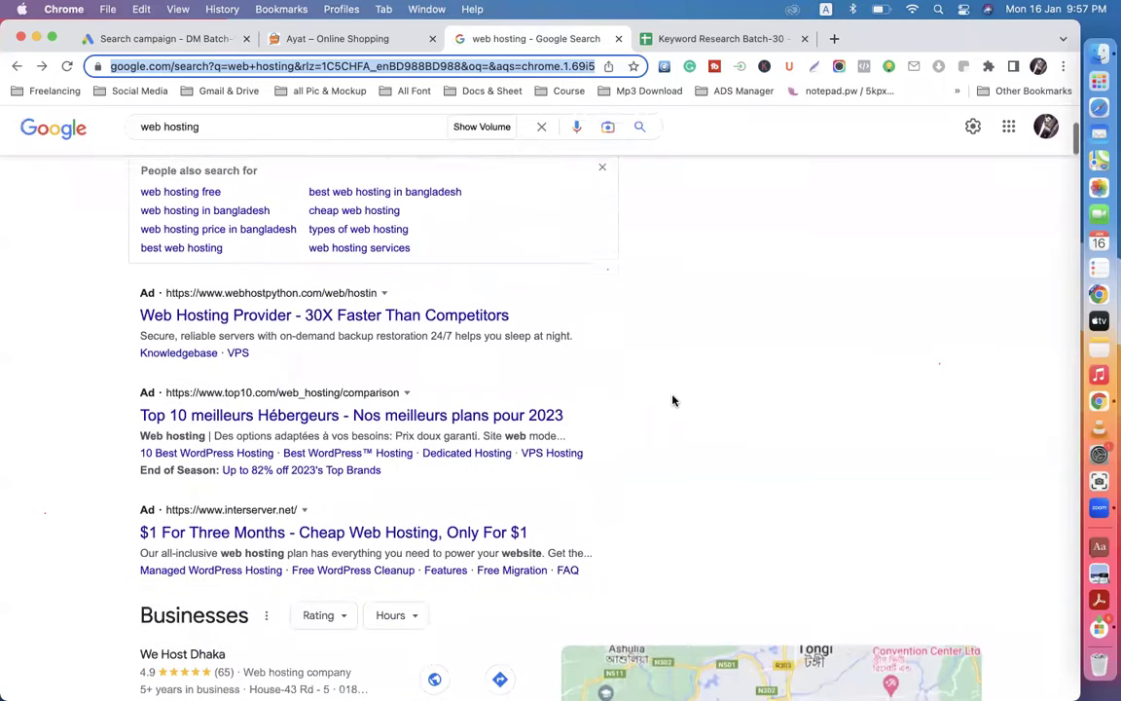
pyautogui.click(116, 291)
pyautogui.moveTo(117, 291); pyautogui.dragTo(321, 291)
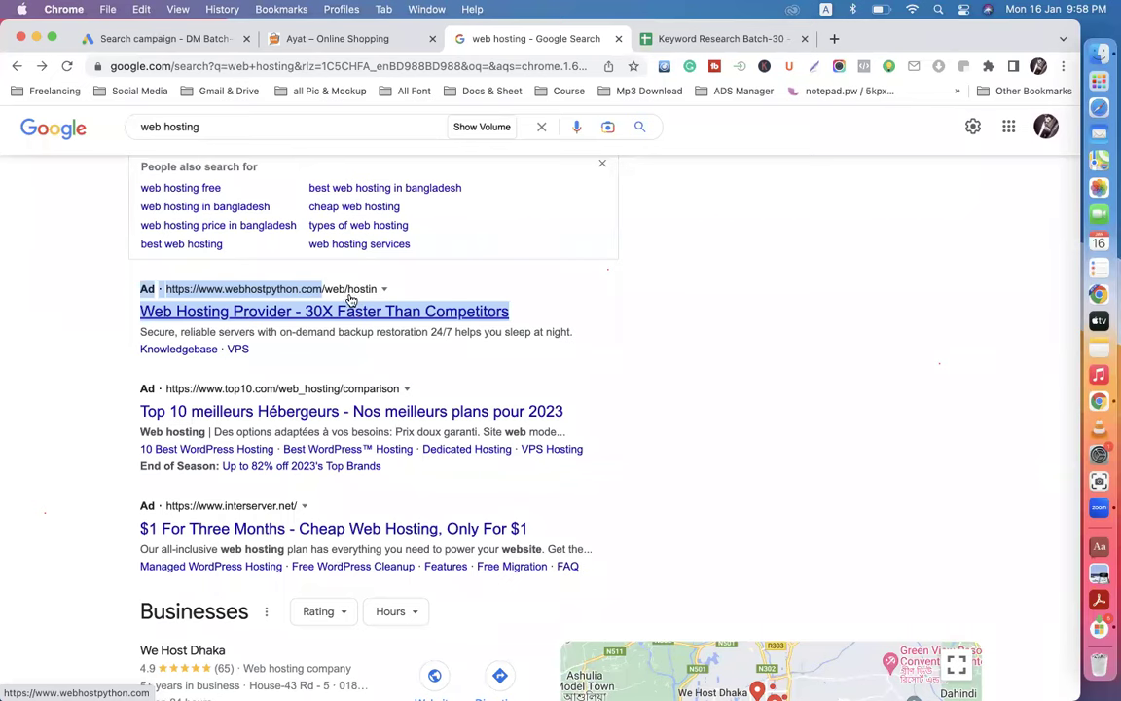
pyautogui.click(136, 37)
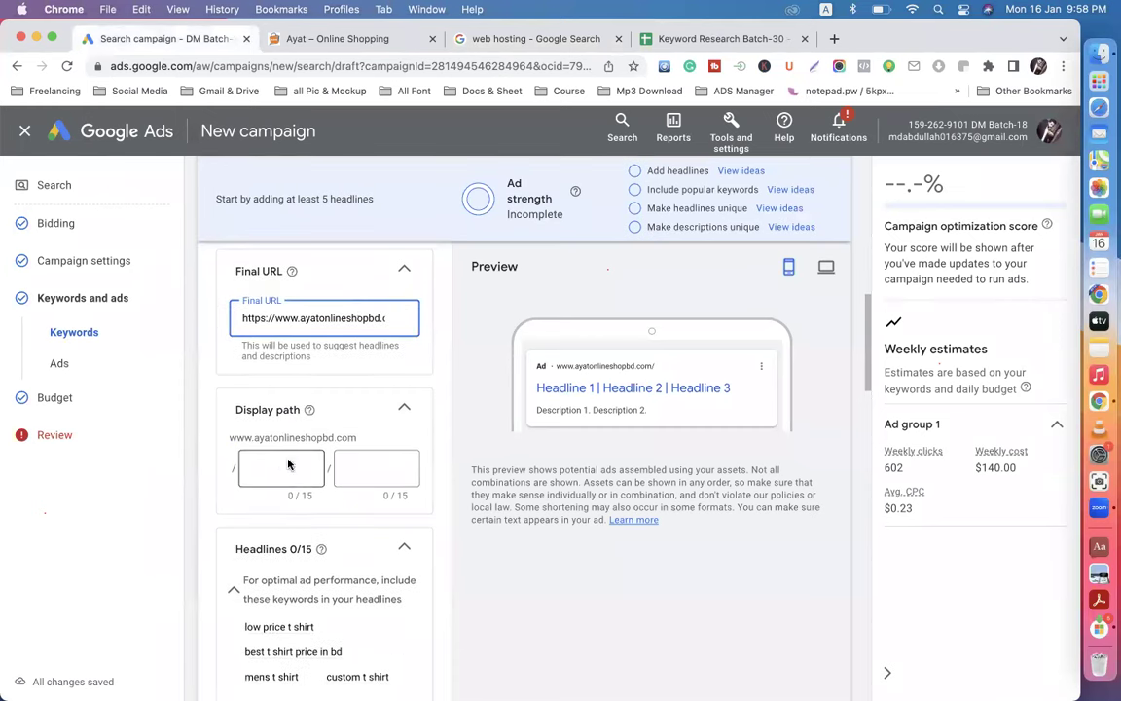
# Step: Set the ad's Display path to t / shirt and show the ad preview in desktop view
pyautogui.scroll(-1, 280, 464)
pyautogui.click(281, 464)
pyautogui.write('t')
pyautogui.click(362, 473)
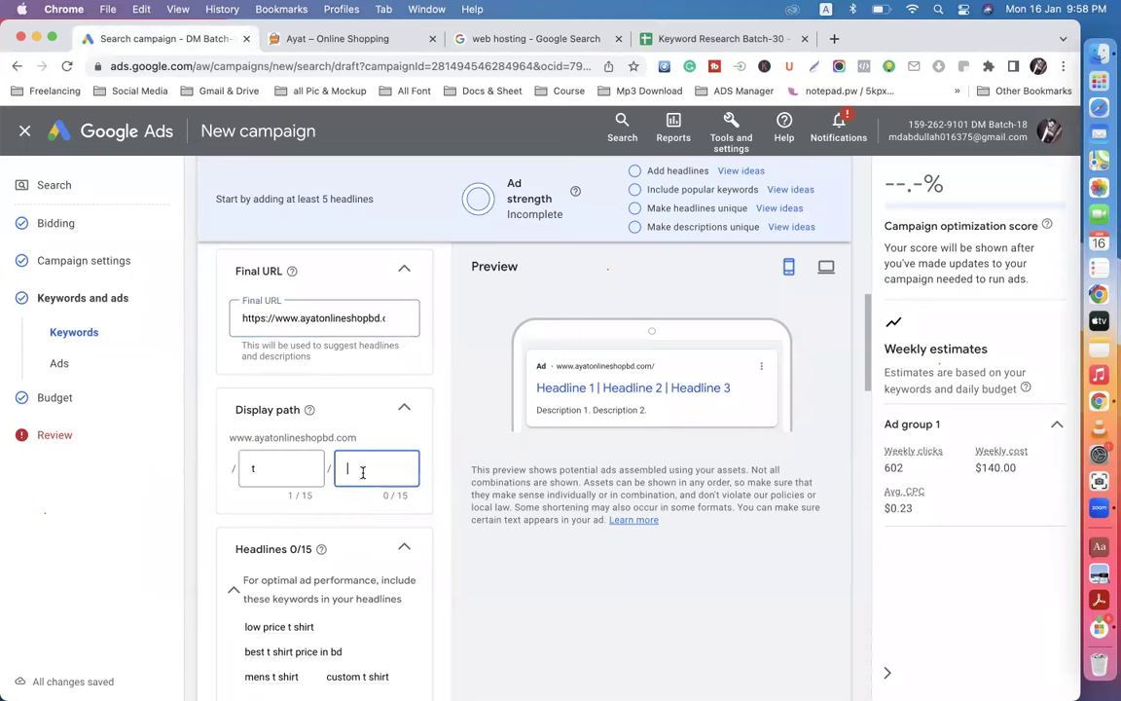
pyautogui.write('shirt')
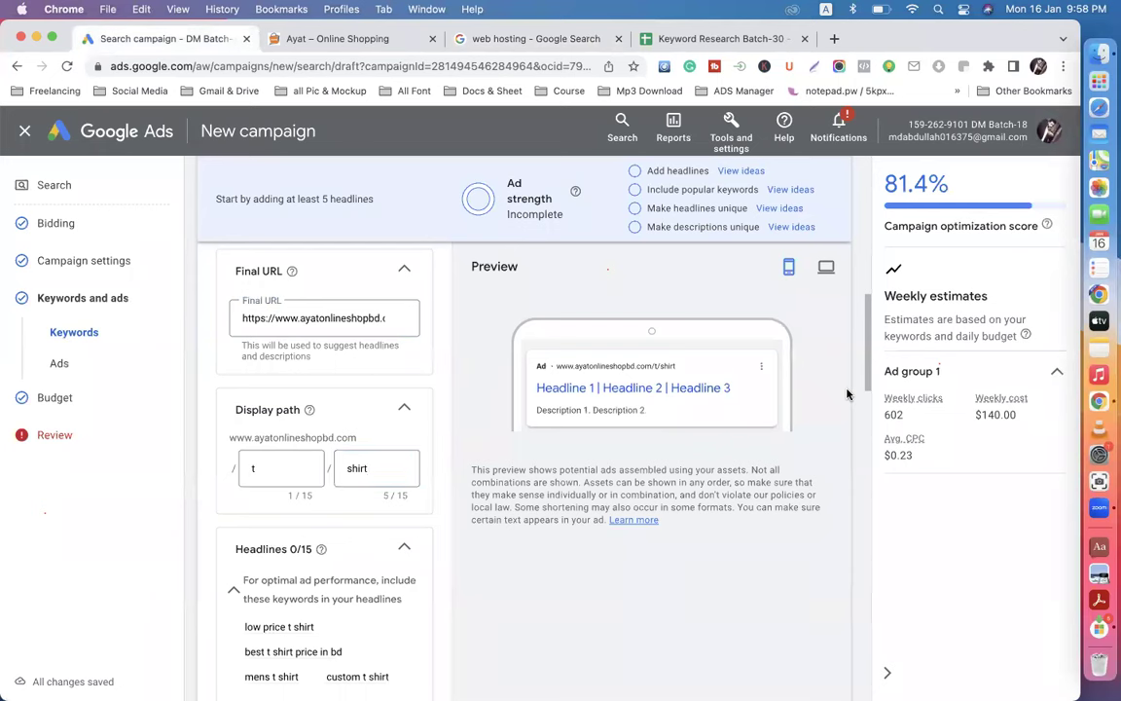
pyautogui.click(826, 269)
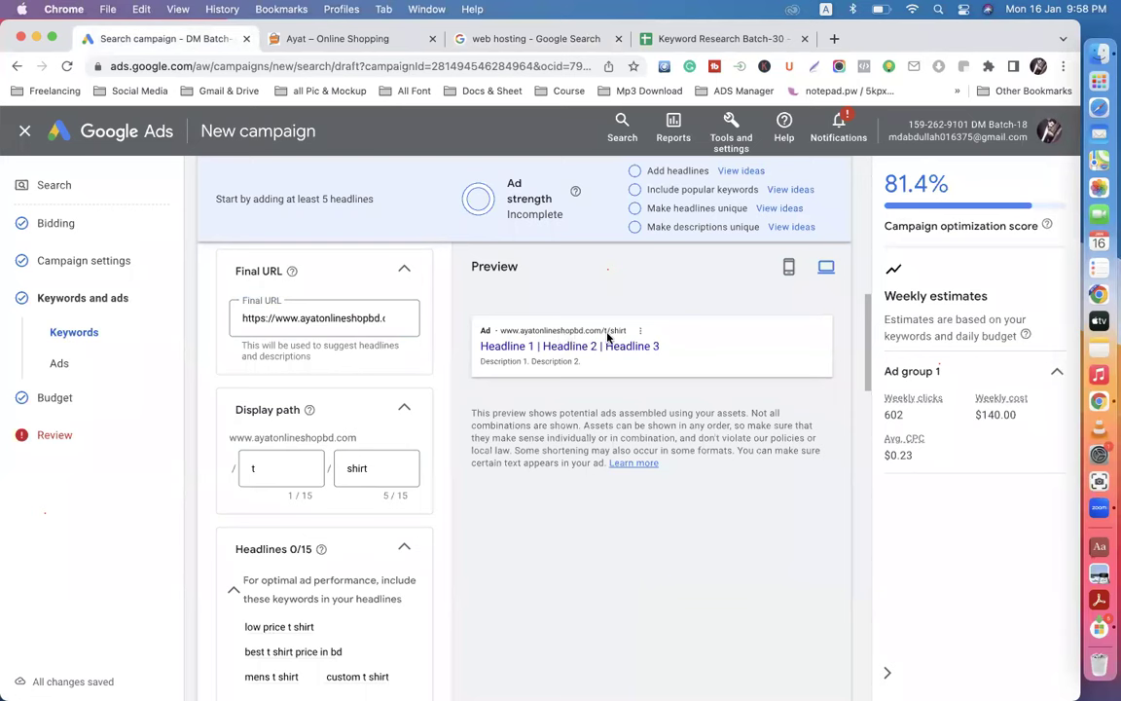
pyautogui.click(278, 471)
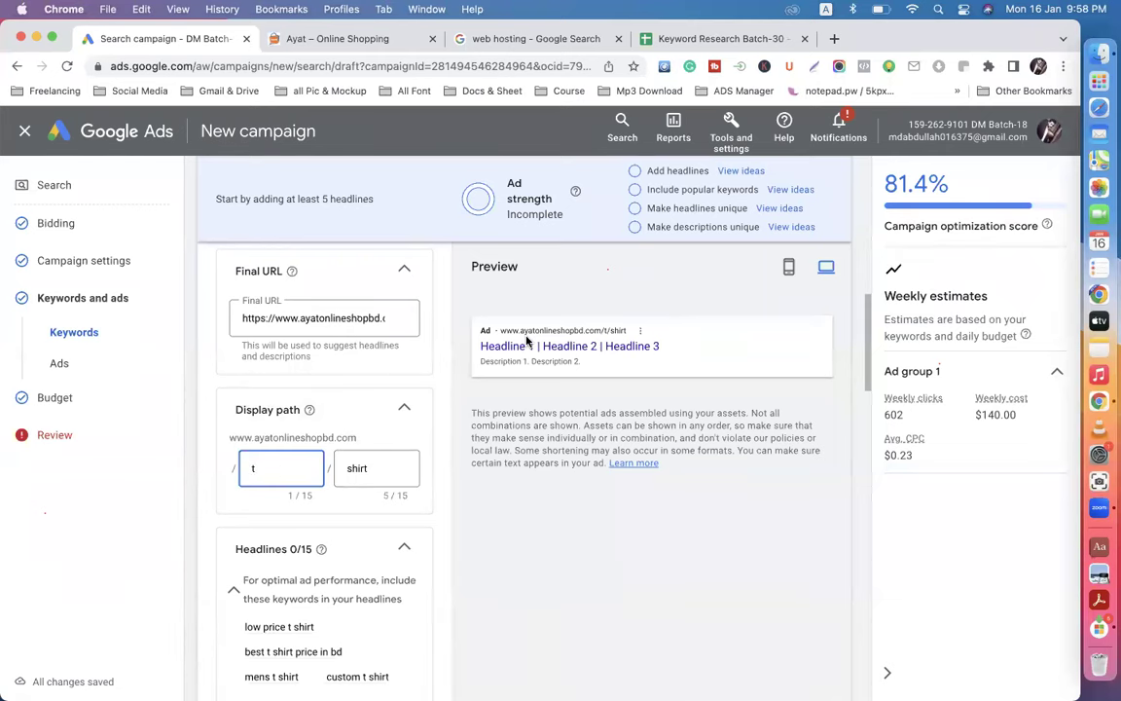
# Step: Examine the display addresses of the Namecheap and webhostpython.com ads in the web hosting results, and return to the Google Ads campaign
pyautogui.click(496, 39)
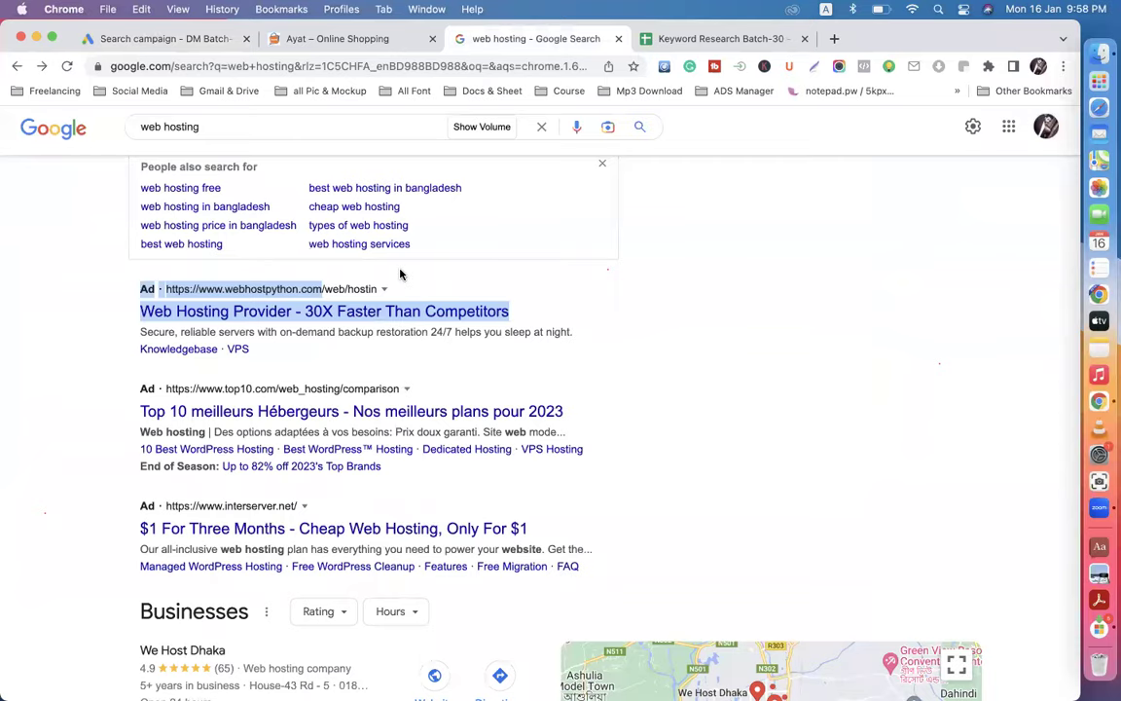
pyautogui.scroll(3, 400, 276)
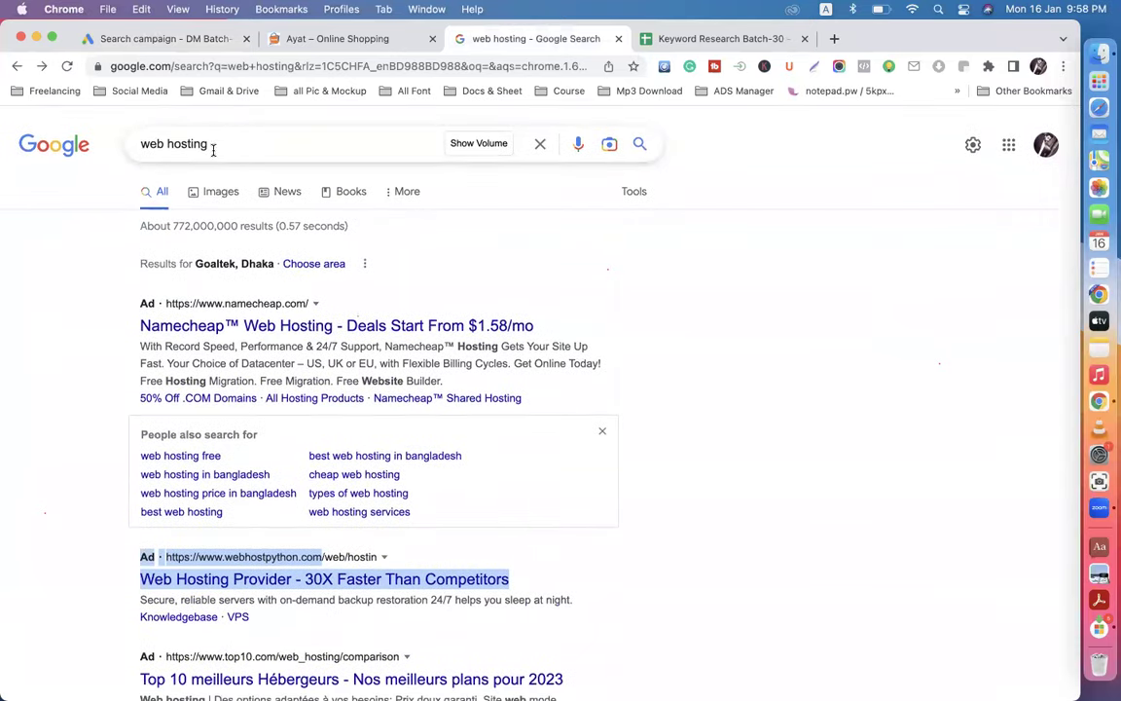
pyautogui.click(29, 273)
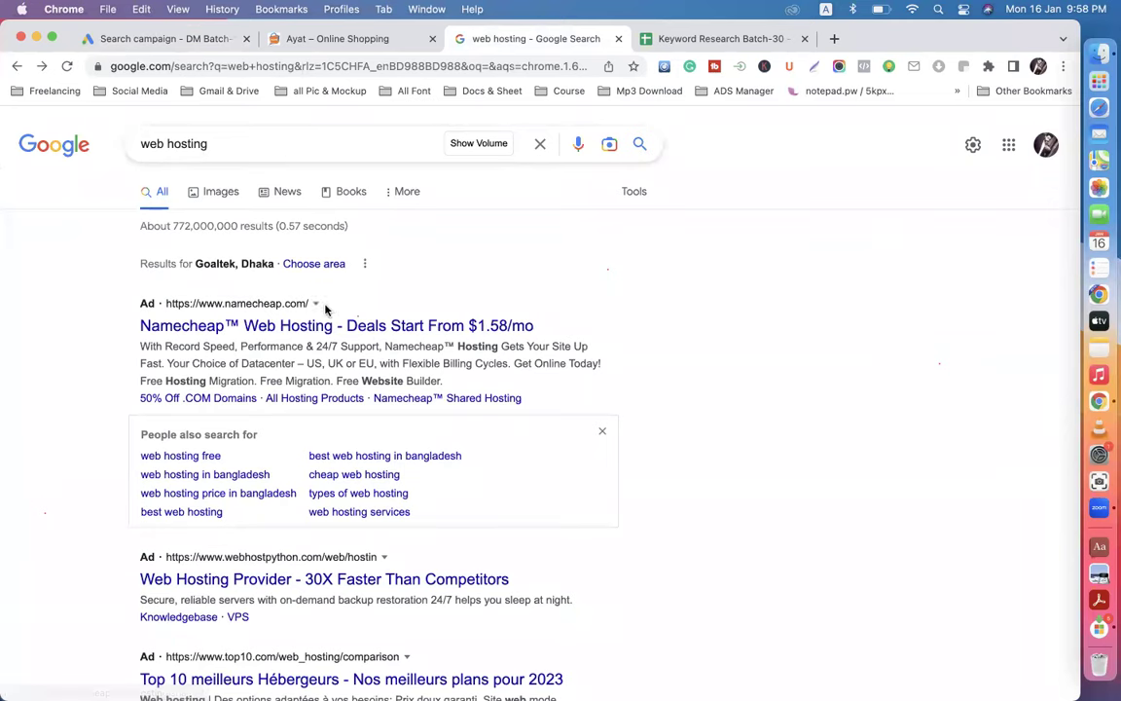
pyautogui.scroll(-3, 350, 306)
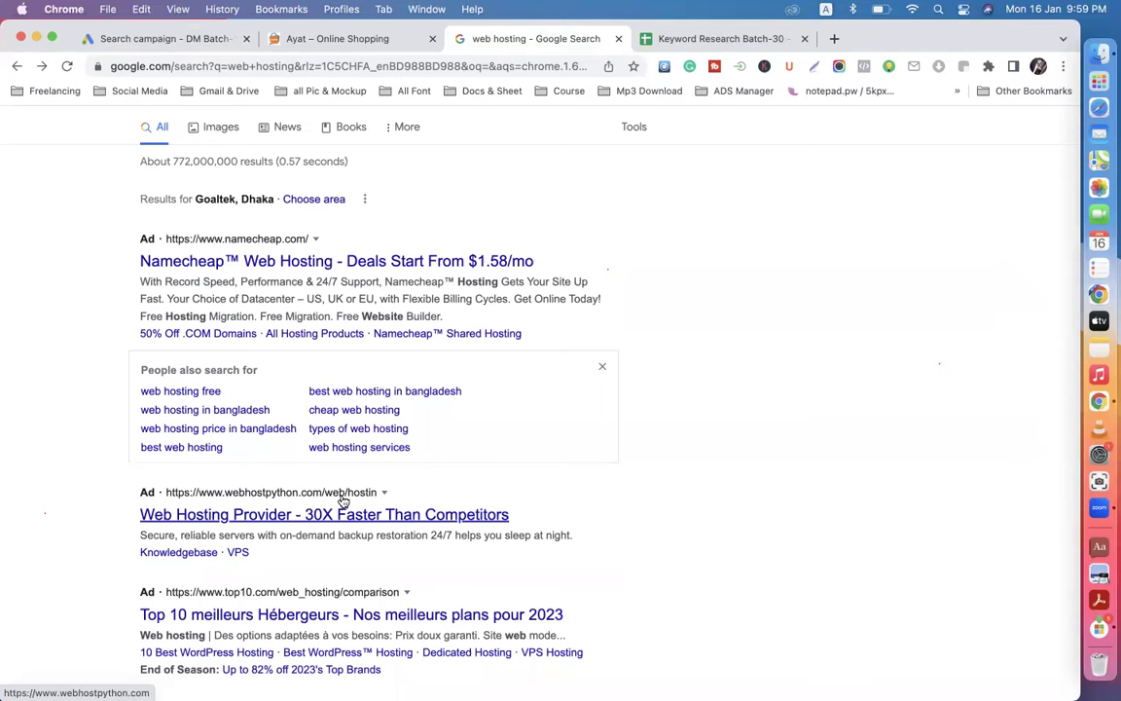
pyautogui.click(191, 43)
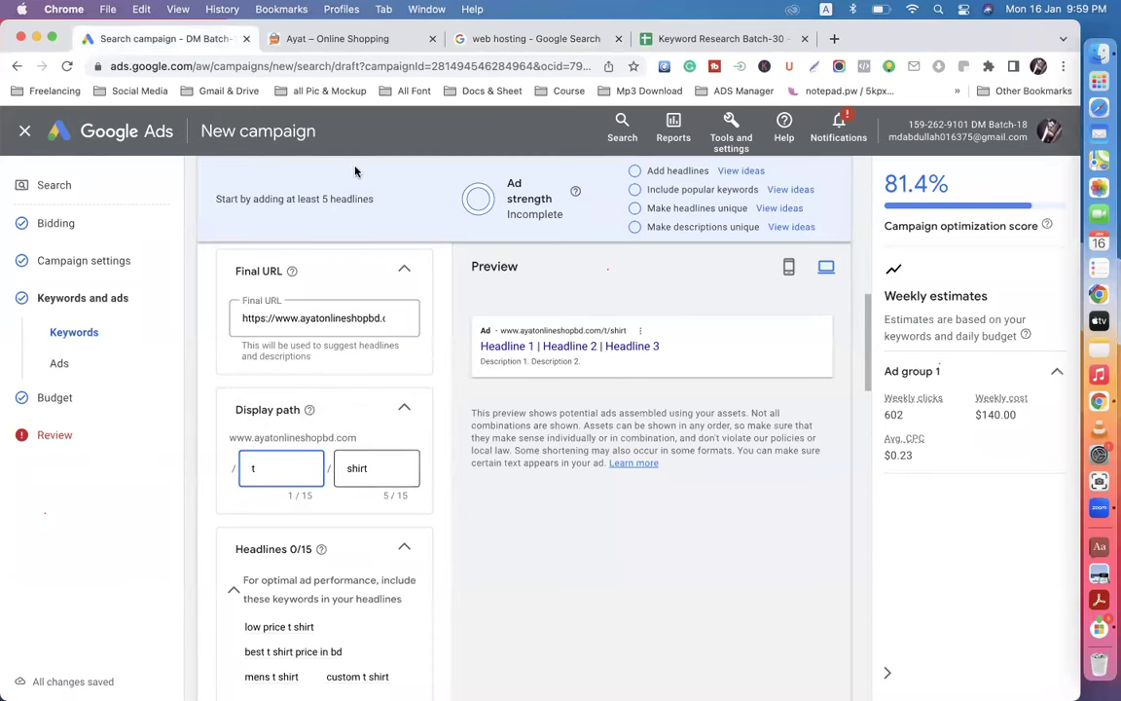
# Step: Compare the web hosting search ads with the campaign's Display path and desktop ad preview
pyautogui.click(476, 40)
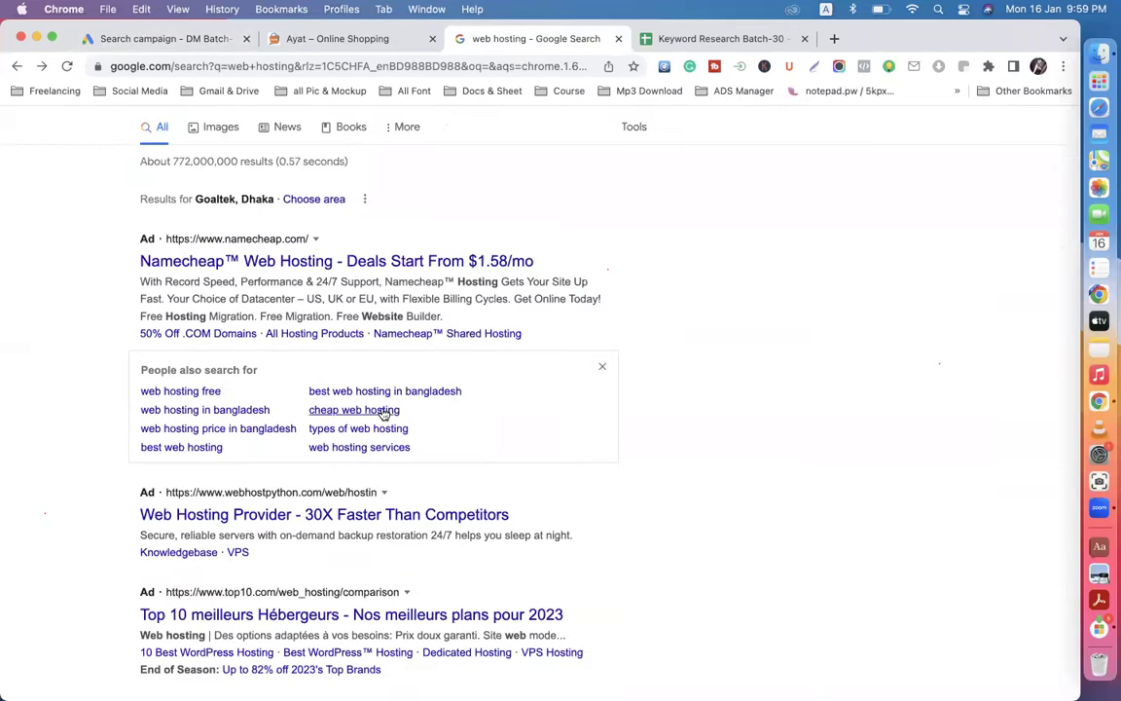
pyautogui.click(166, 39)
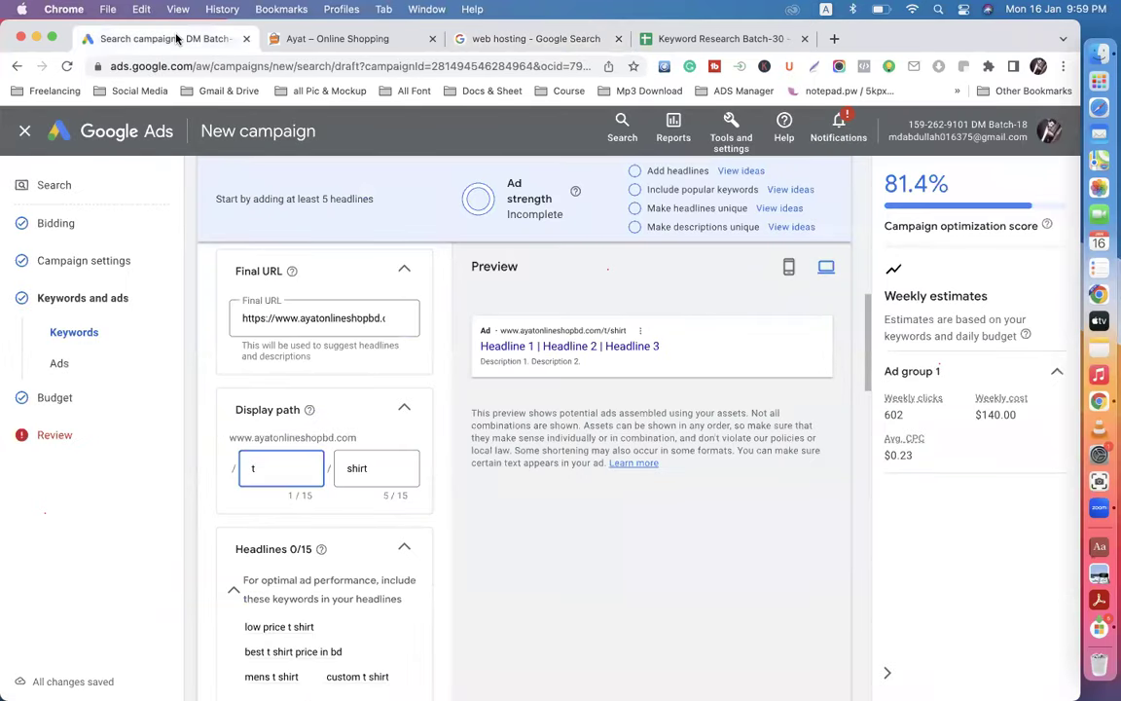
pyautogui.click(475, 41)
pyautogui.scroll(2, 363, 163)
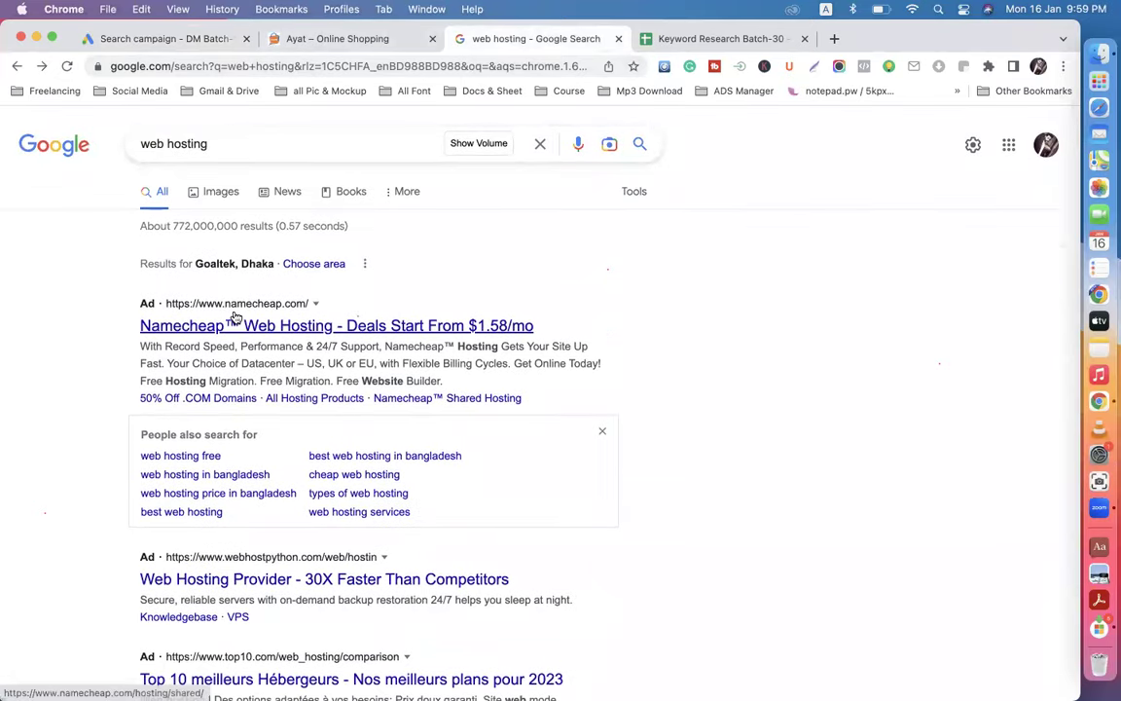
pyautogui.click(152, 38)
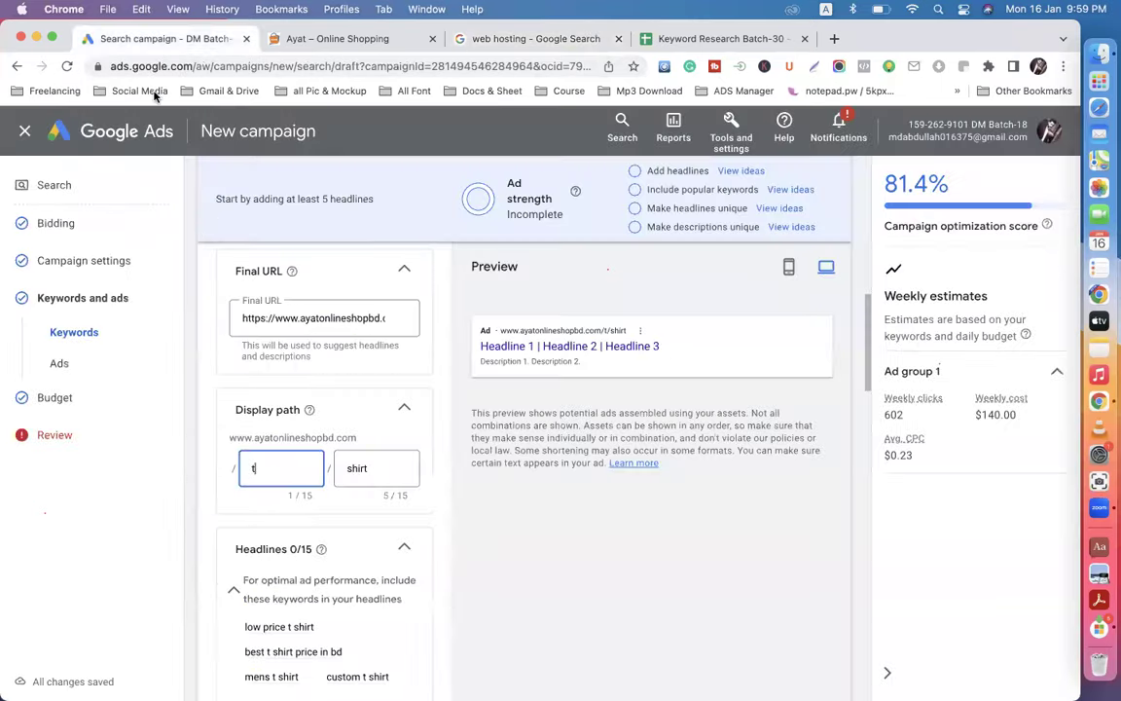
pyautogui.click(543, 37)
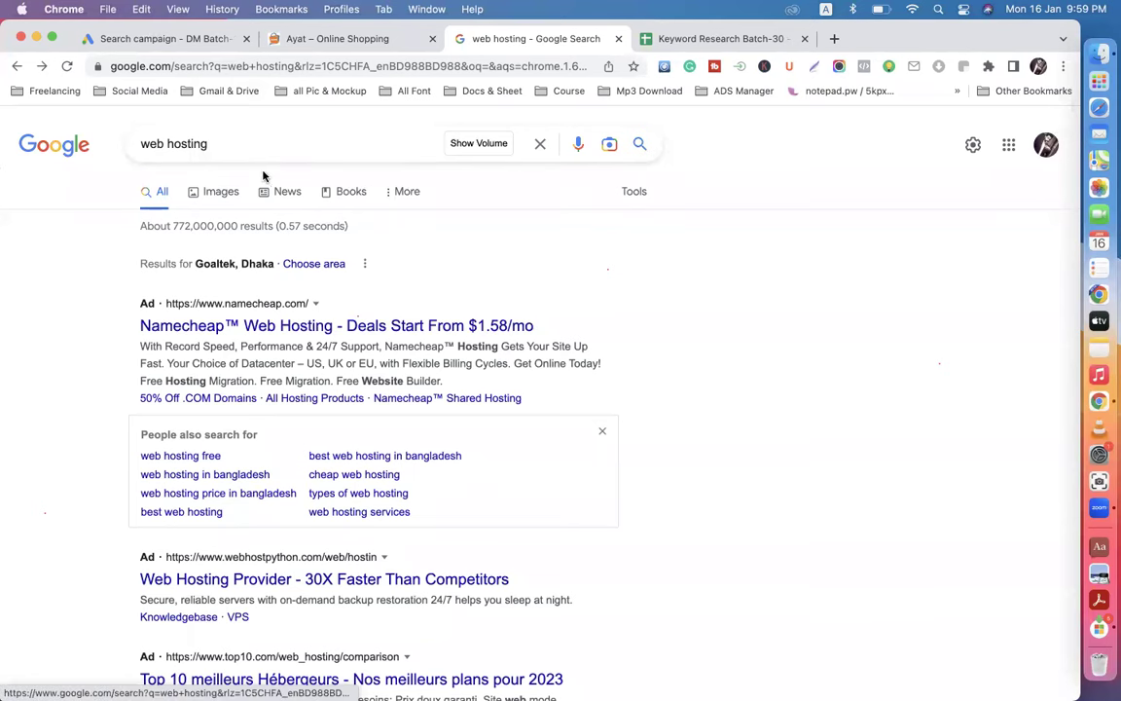
pyautogui.click(166, 39)
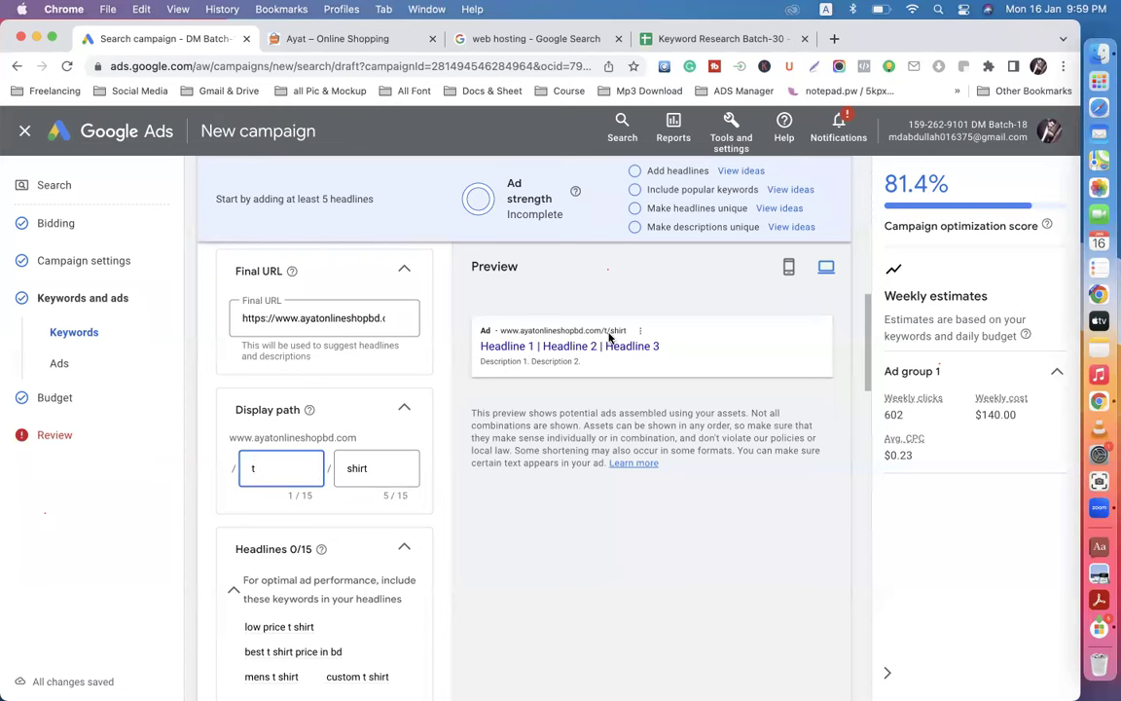
pyautogui.click(482, 39)
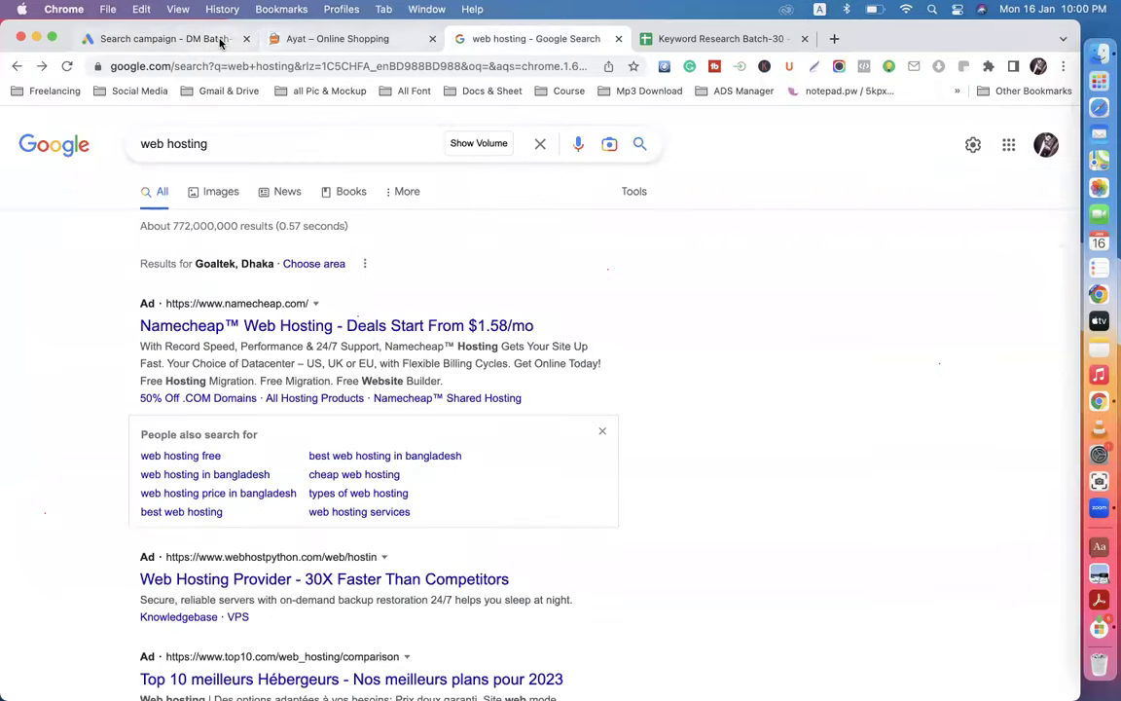
pyautogui.click(195, 40)
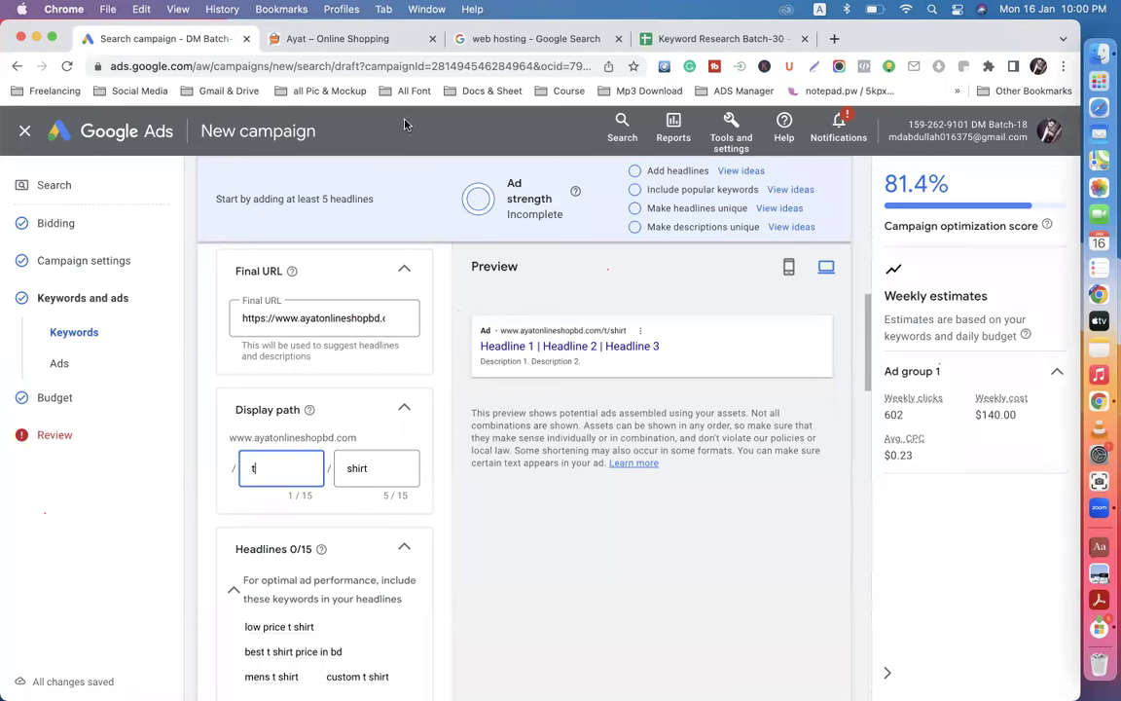
# Step: Check the ad's Final URL against the Ayat store site and highlight the store's home page address
pyautogui.click(367, 317)
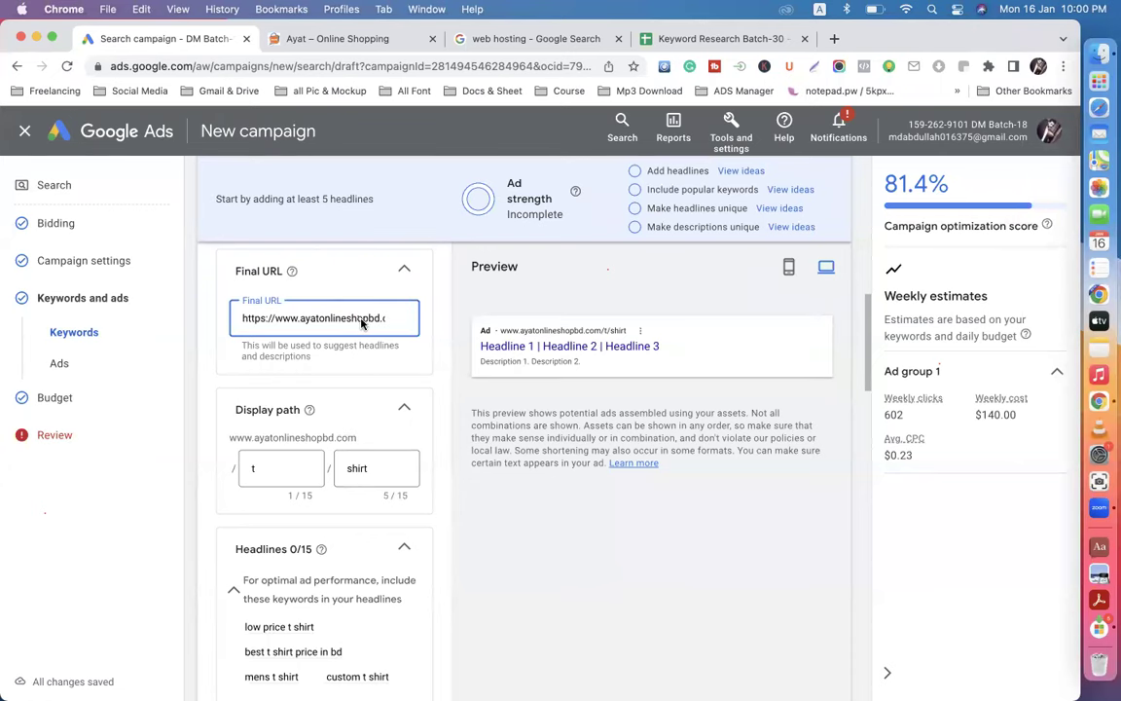
pyautogui.click(343, 39)
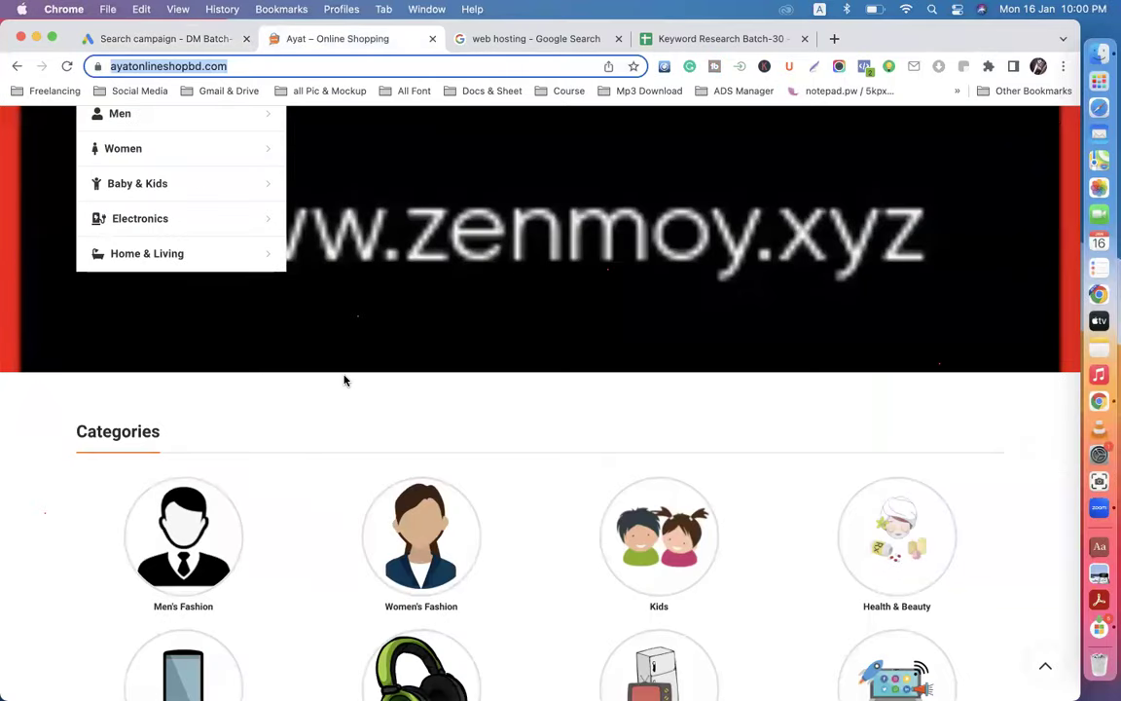
pyautogui.click(242, 65)
pyautogui.moveTo(306, 69); pyautogui.dragTo(99, 58)
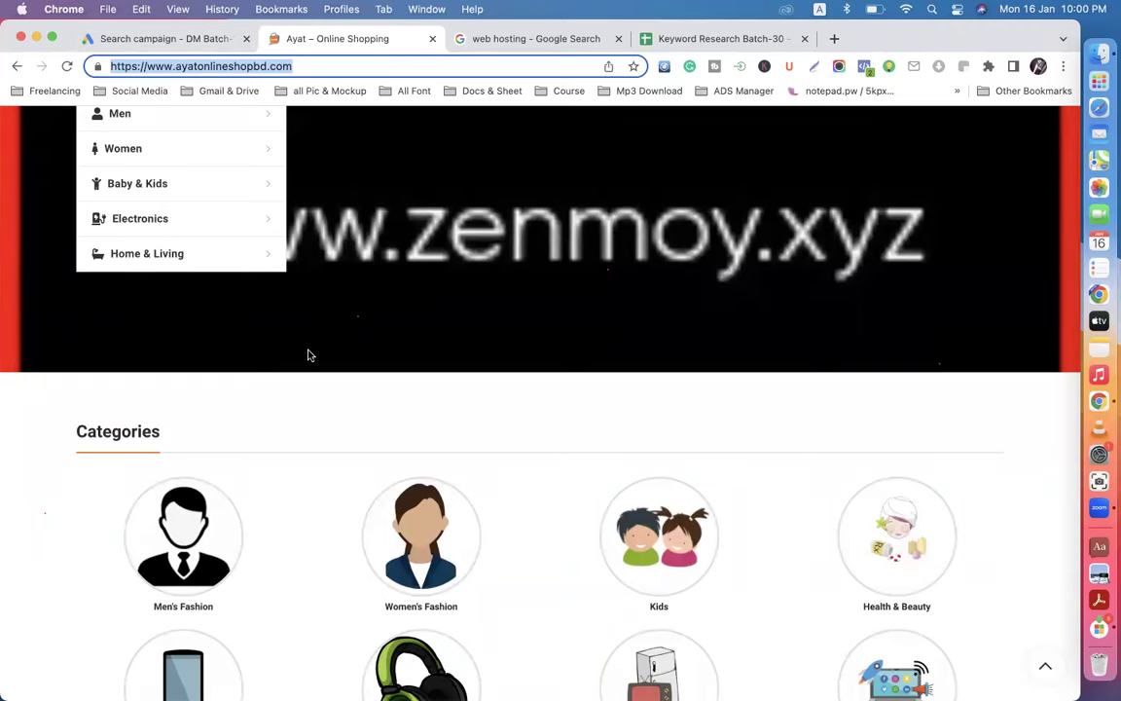
# Step: Find the Skmei Women's Quartz Wrist Watch 9142BL on the store's home page and open its product page
pyautogui.scroll(-5, 308, 355)
pyautogui.scroll(-7, 308, 356)
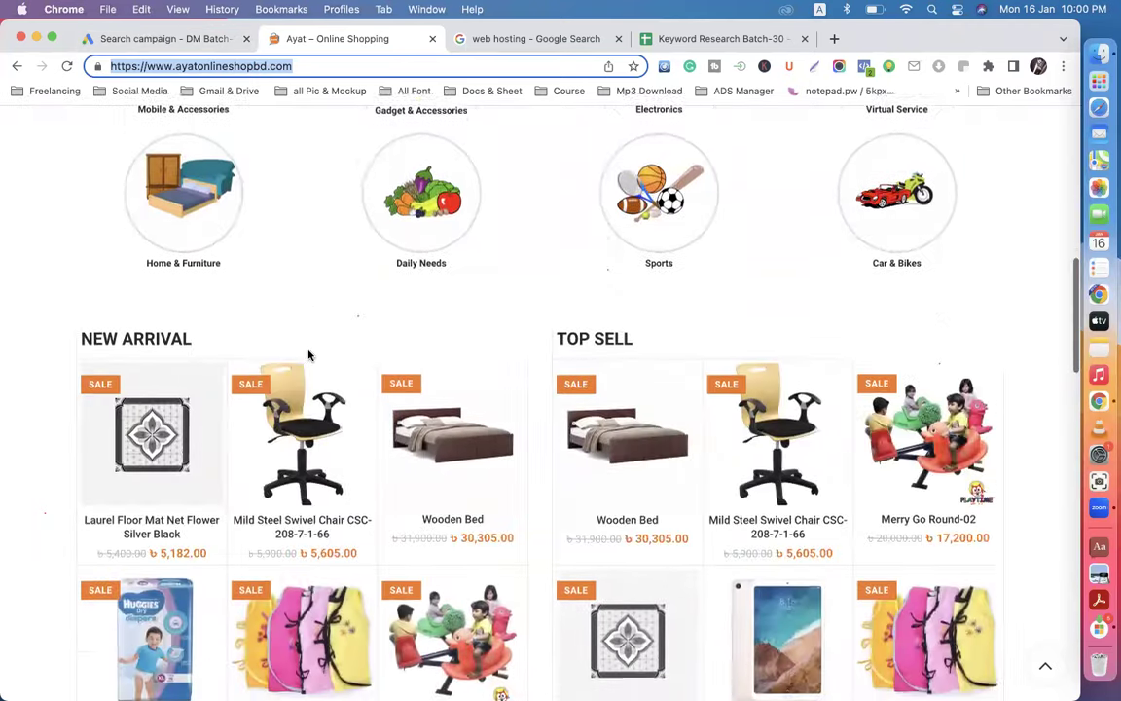
pyautogui.scroll(-4, 307, 355)
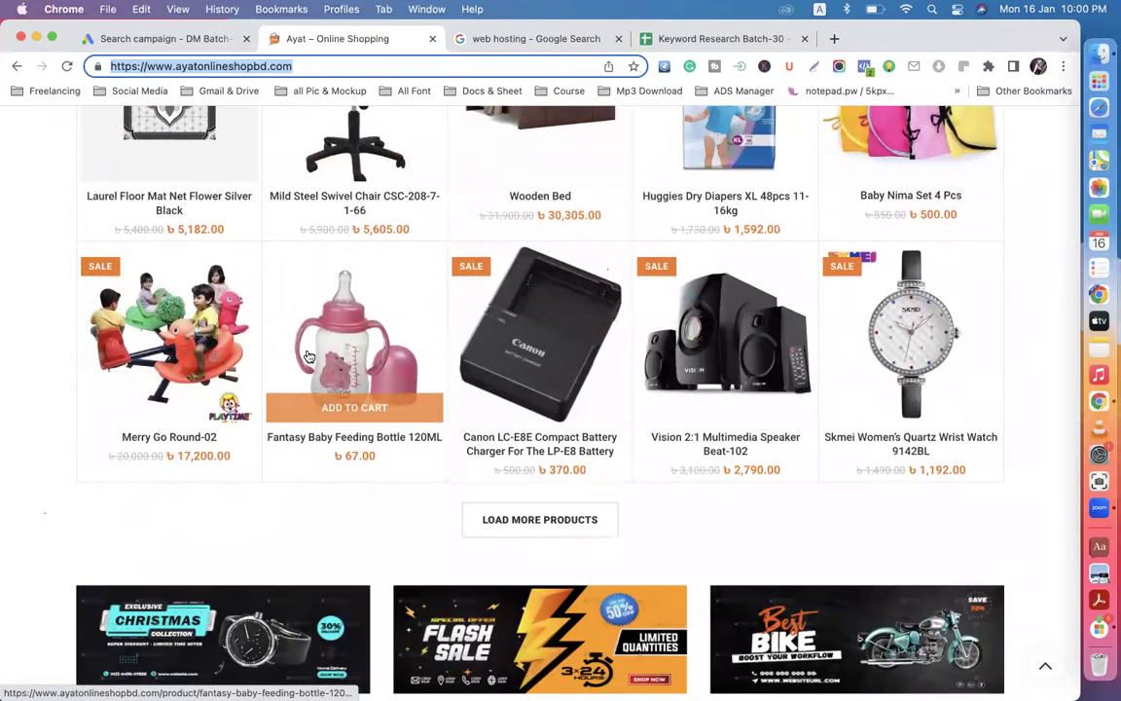
pyautogui.press('Return')
pyautogui.click(911, 344)
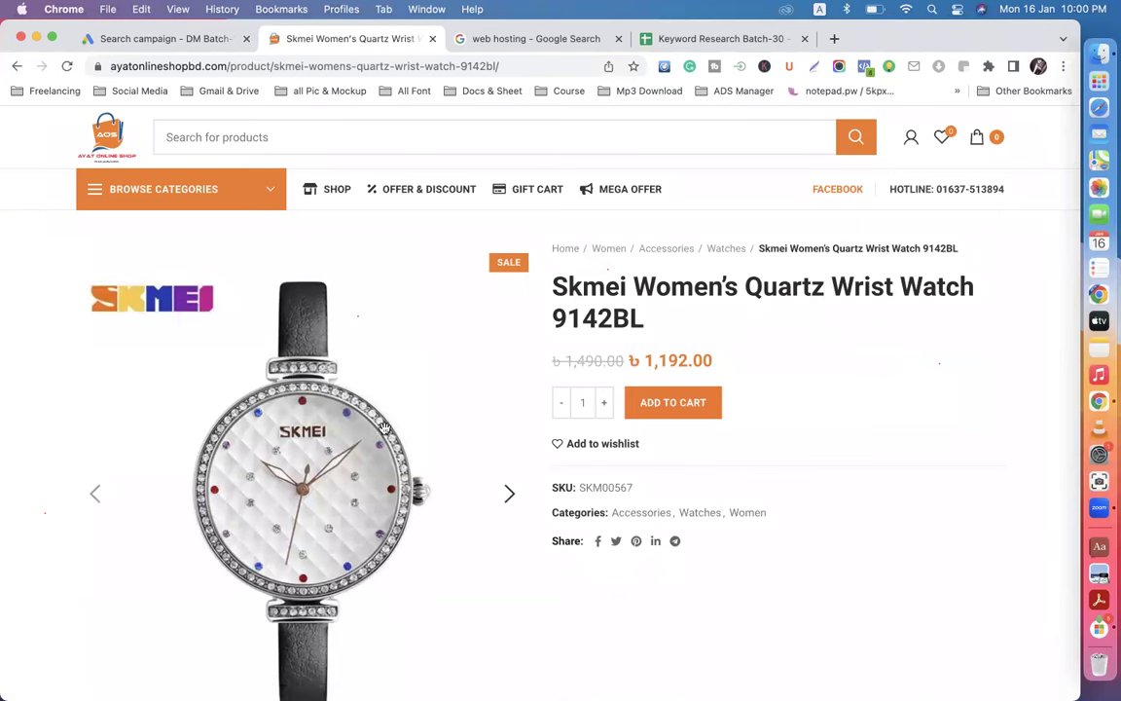
# Step: Copy the watch product page's address and replace the ad's Final URL in the Google Ads campaign with it
pyautogui.moveTo(508, 65); pyautogui.dragTo(144, 44)
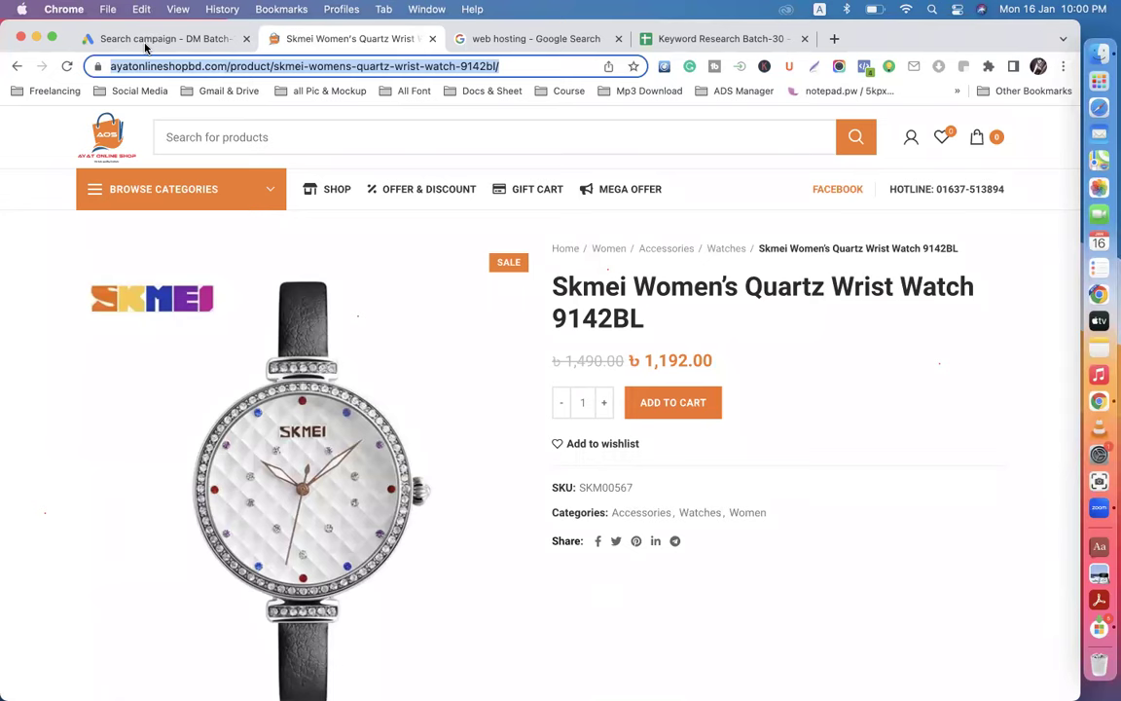
pyautogui.rightClick(272, 64)
pyautogui.click(308, 191)
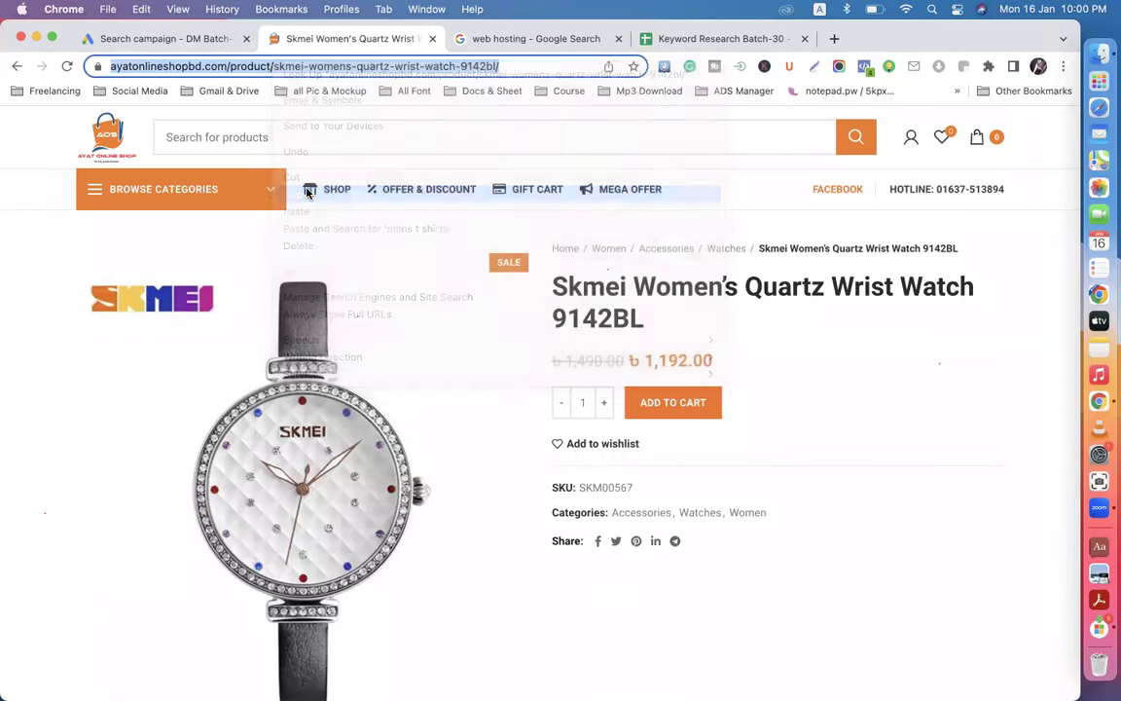
pyautogui.click(195, 39)
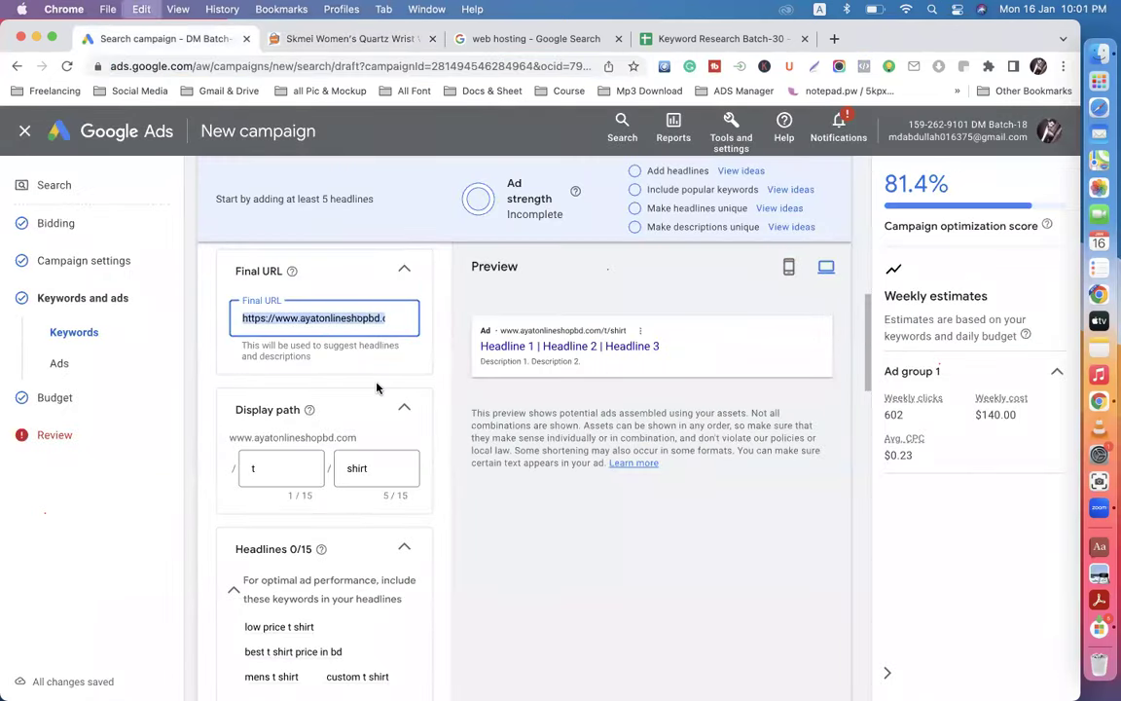
pyautogui.press('super+v')
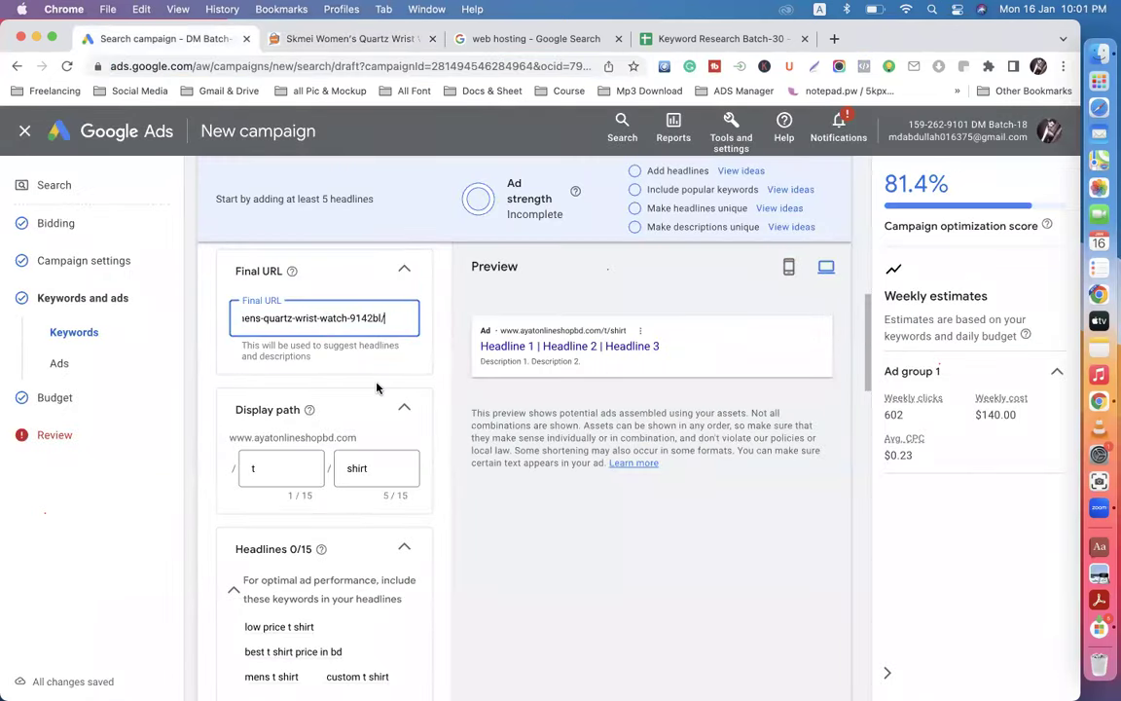
pyautogui.click(457, 390)
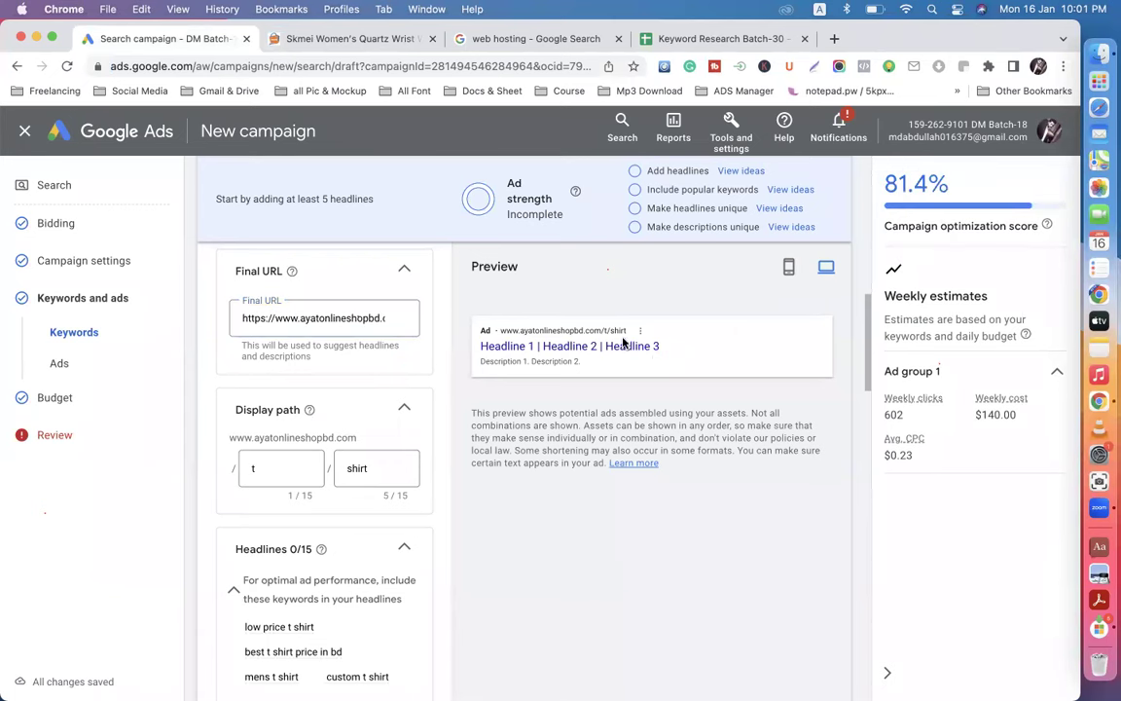
# Step: Examine the product path within the ad's Final URL, comparing it with the display address in the preview
pyautogui.click(343, 319)
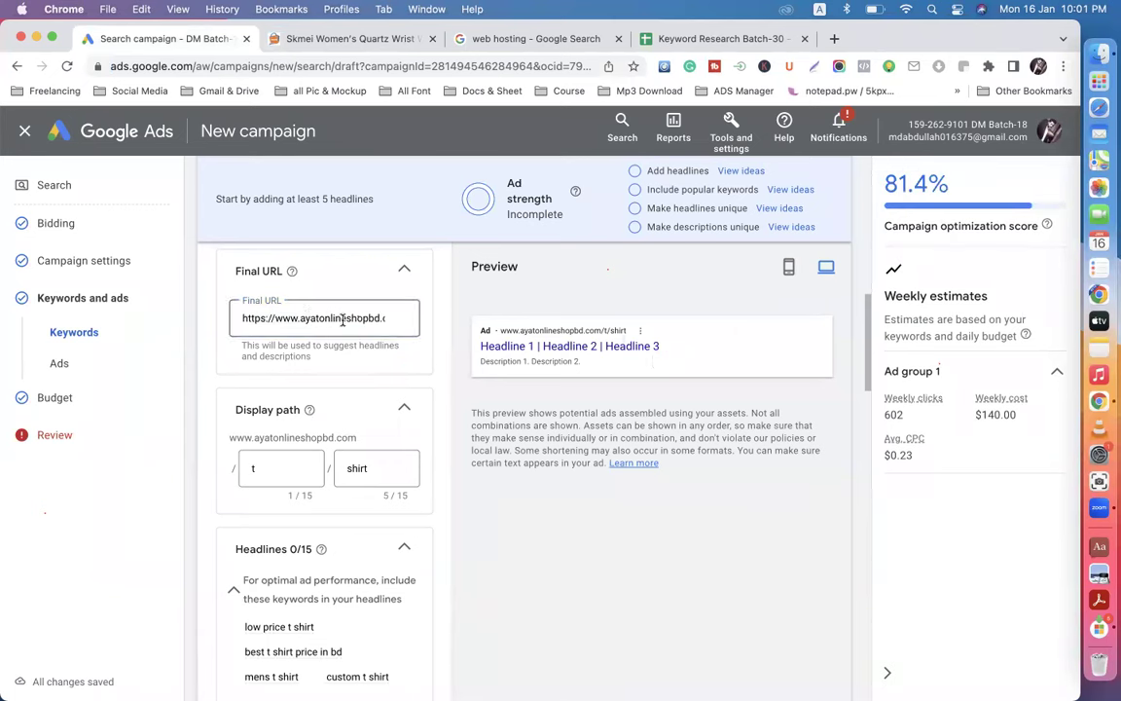
pyautogui.click(335, 318)
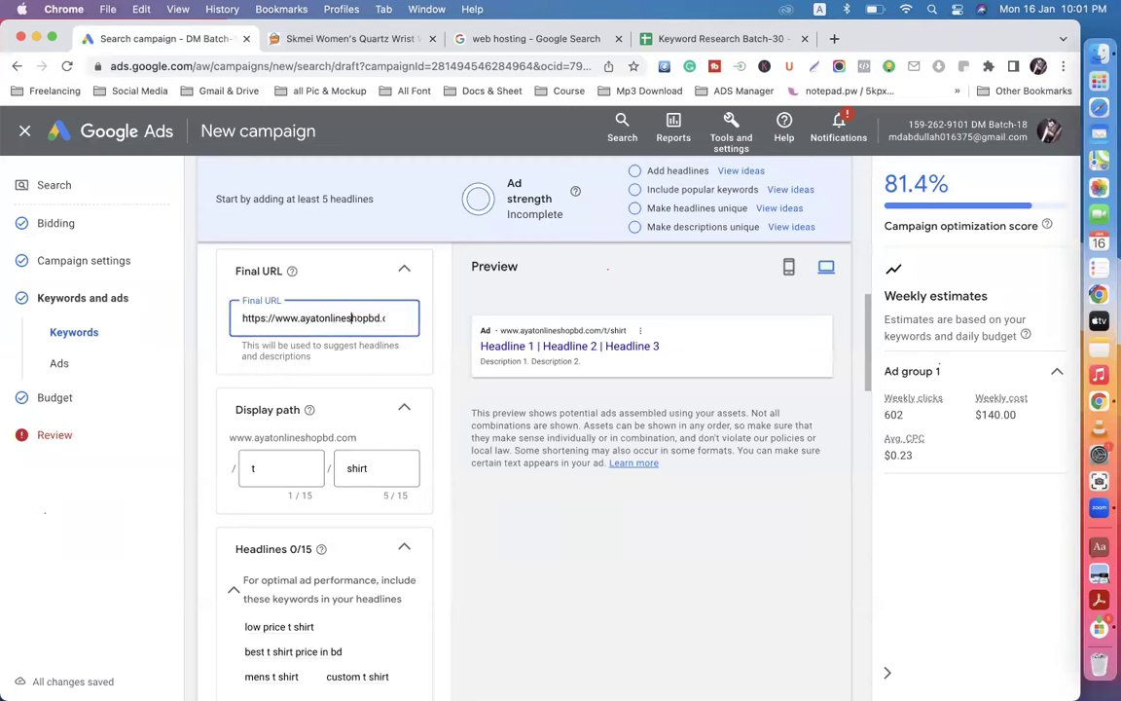
pyautogui.press('super+Right')
pyautogui.press('Right')
pyautogui.press('Right')
pyautogui.press('Right')
pyautogui.press('Right')
pyautogui.press('Right')
pyautogui.press('Right')
pyautogui.press('Right')
pyautogui.press('Right')
pyautogui.press('Right')
pyautogui.press('Right')
pyautogui.press('Right')
pyautogui.press('Right')
pyautogui.press('Right')
pyautogui.press('Right')
pyautogui.press('Right')
pyautogui.press('Right')
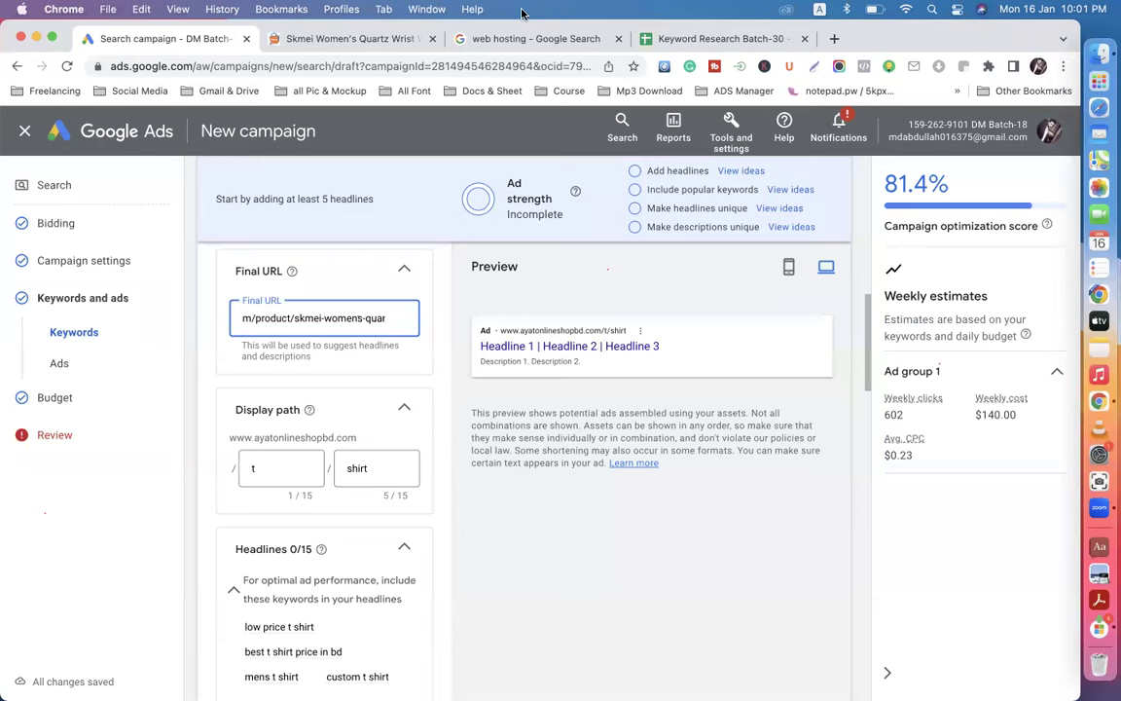
pyautogui.click(331, 39)
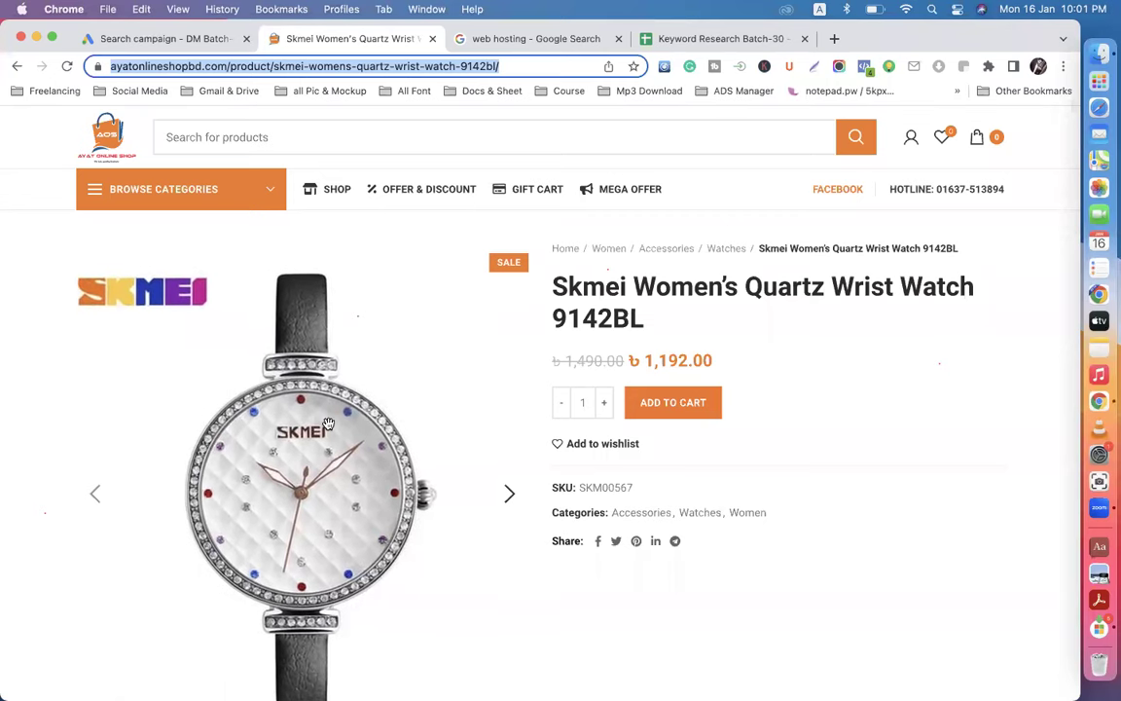
pyautogui.click(17, 66)
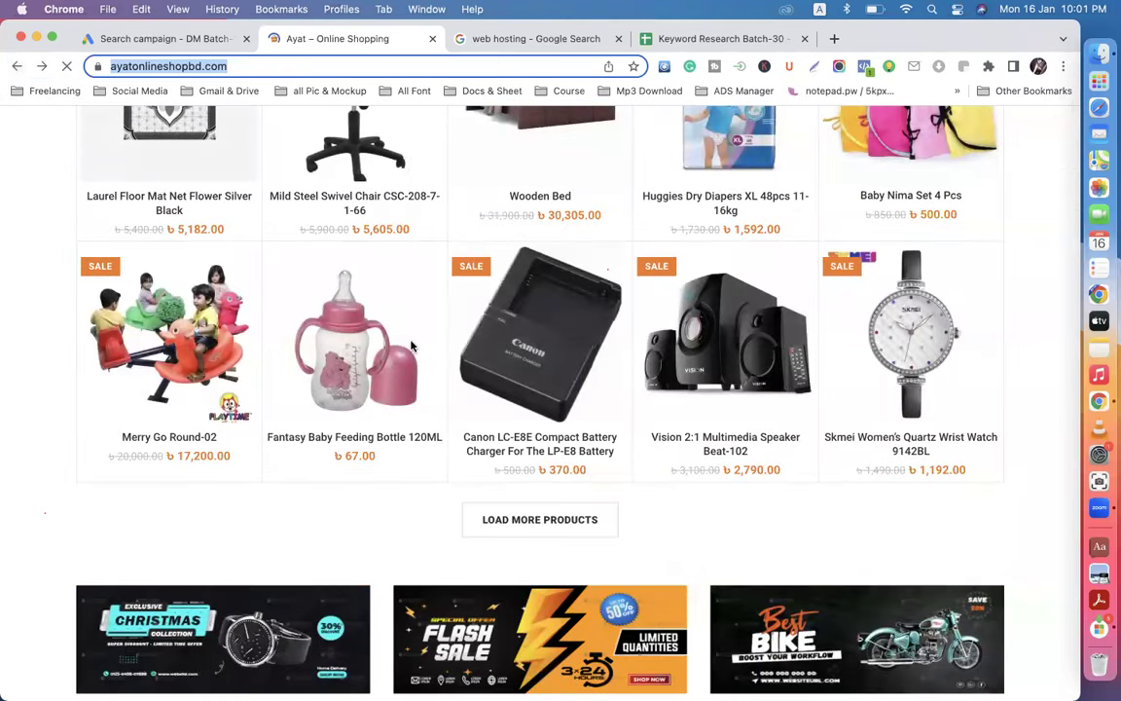
pyautogui.scroll(10, 389, 364)
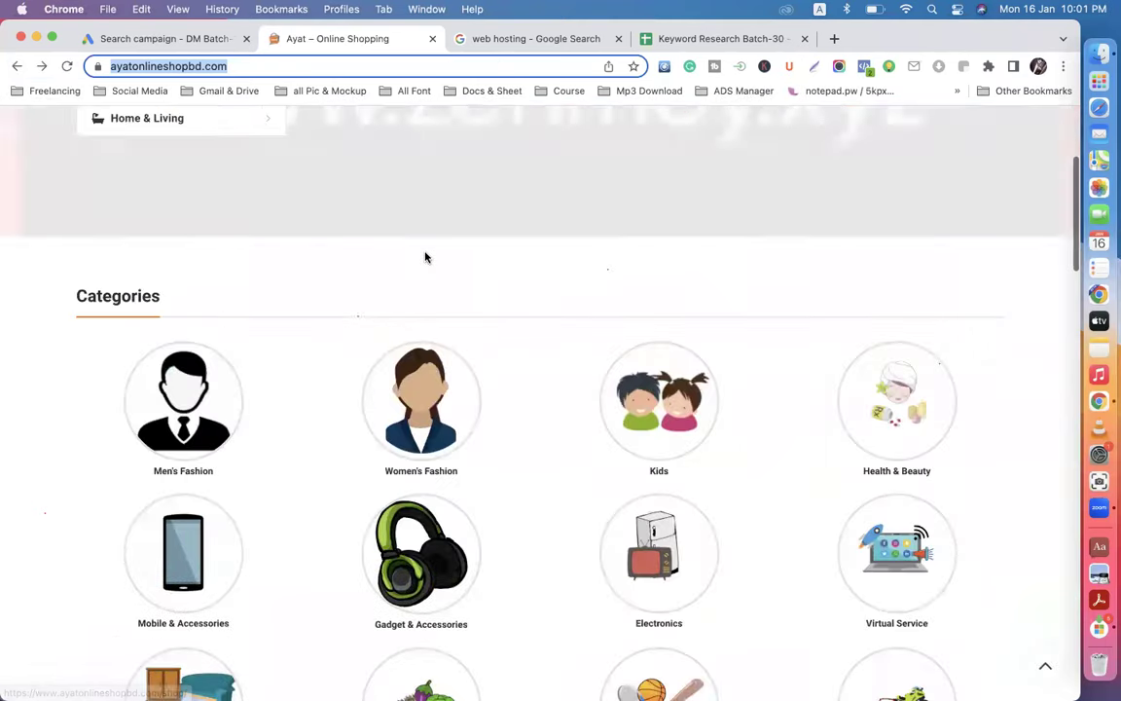
pyautogui.scroll(5, 423, 255)
pyautogui.click(242, 66)
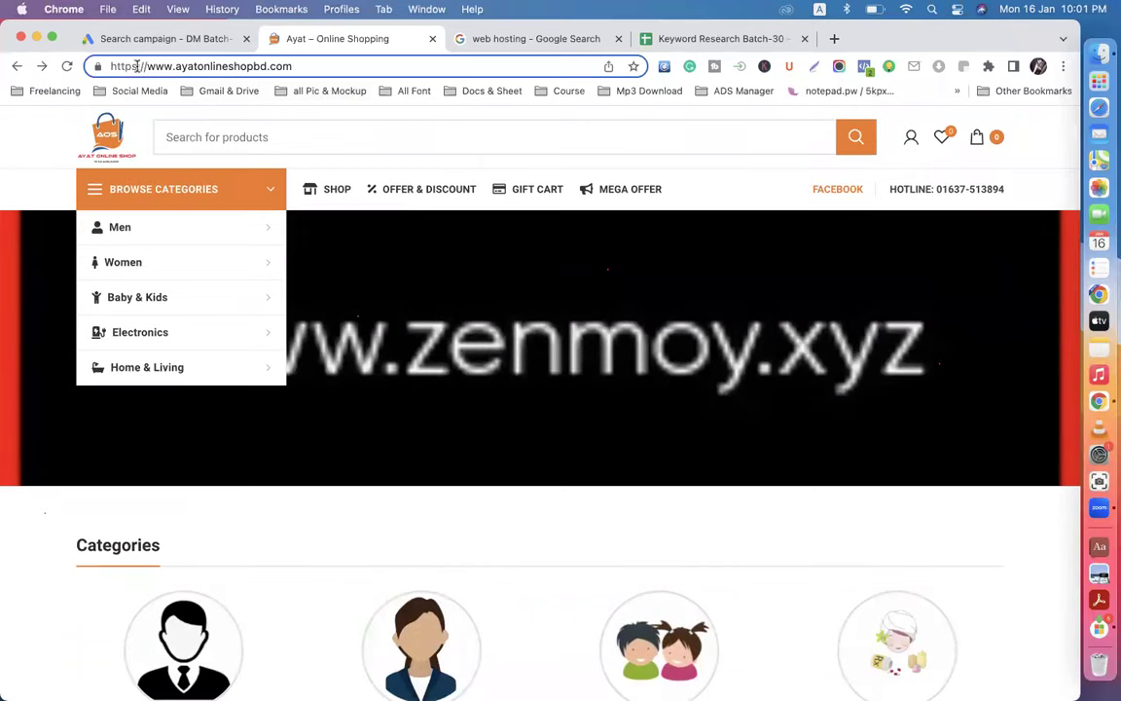
pyautogui.moveTo(156, 66); pyautogui.dragTo(301, 63)
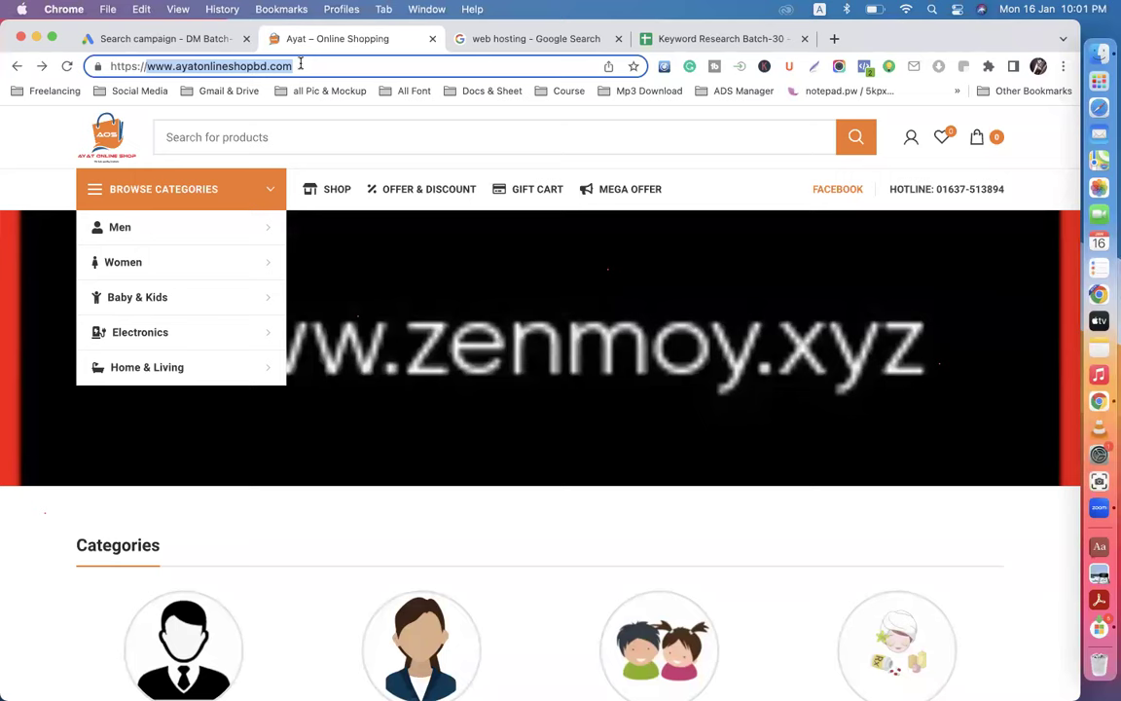
# Step: Compare the ad's Final URL in the campaign with the store's home page address and highlight that entire address
pyautogui.click(144, 39)
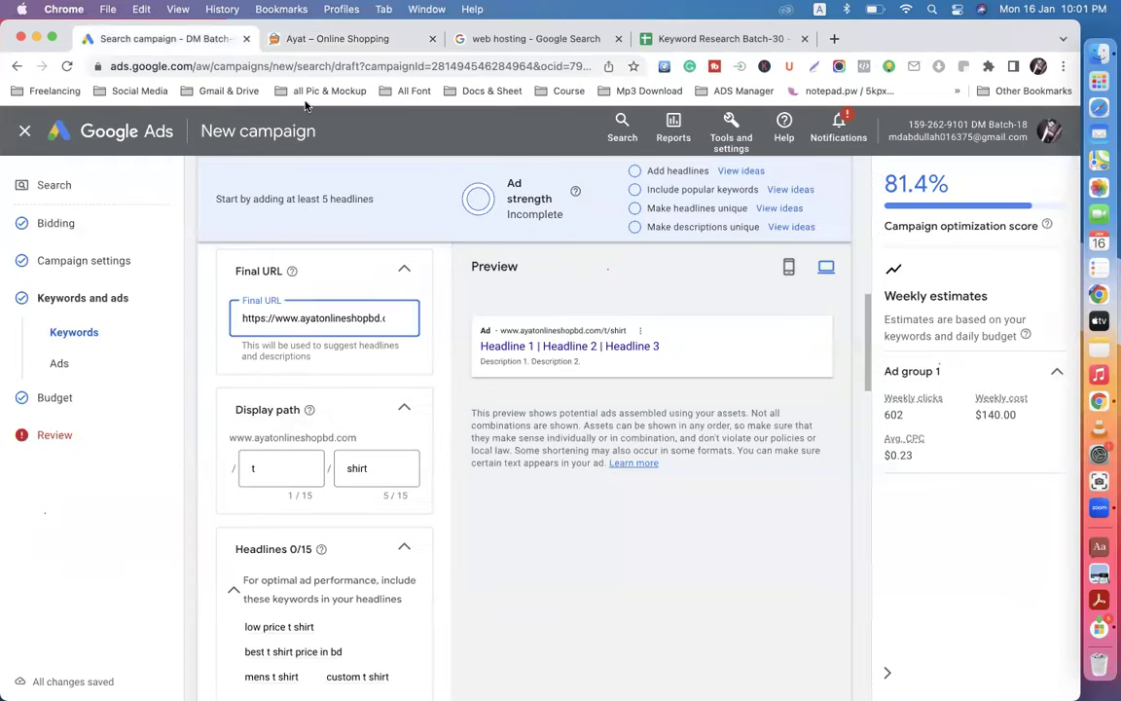
pyautogui.click(326, 39)
pyautogui.click(307, 66)
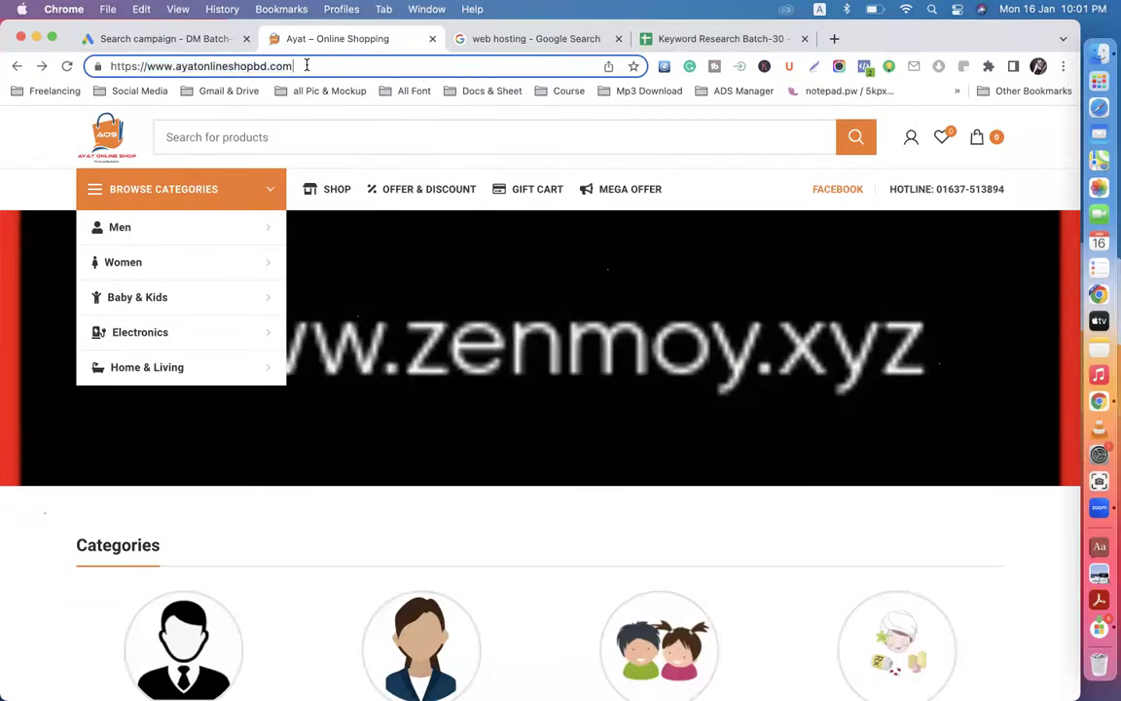
pyautogui.moveTo(304, 65); pyautogui.dragTo(98, 68)
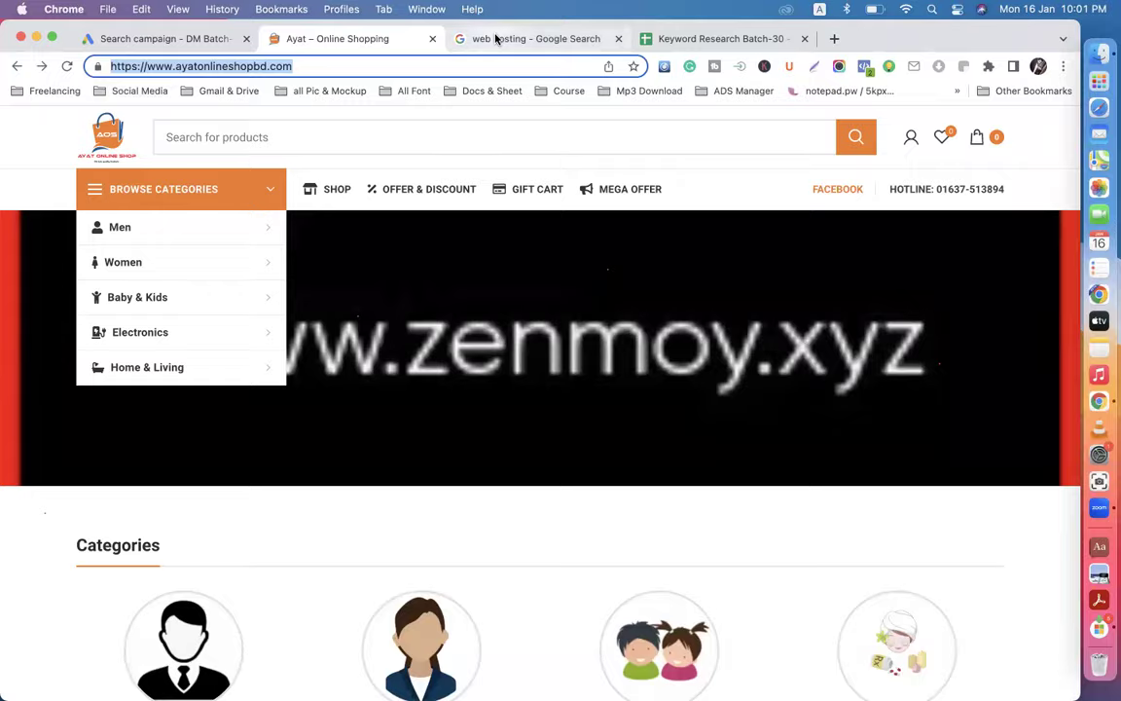
# Step: Inspect the landing page behind the Namecheap ad in the web hosting search results and return to the Google Ads campaign
pyautogui.click(452, 39)
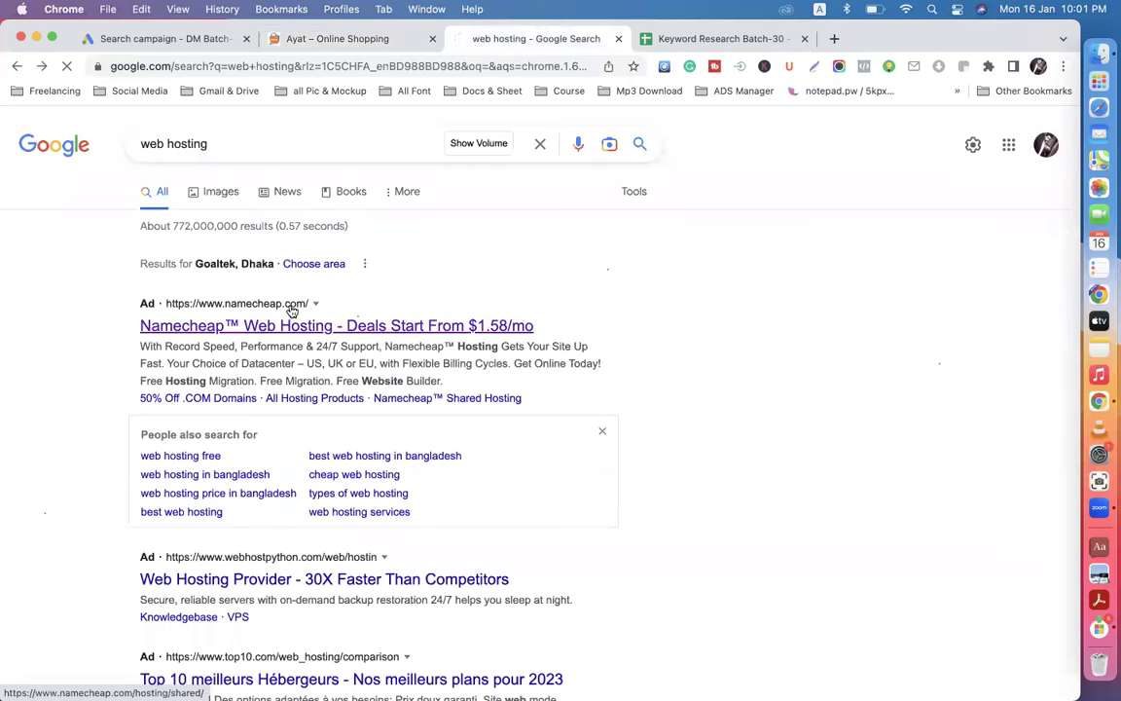
pyautogui.click(371, 331)
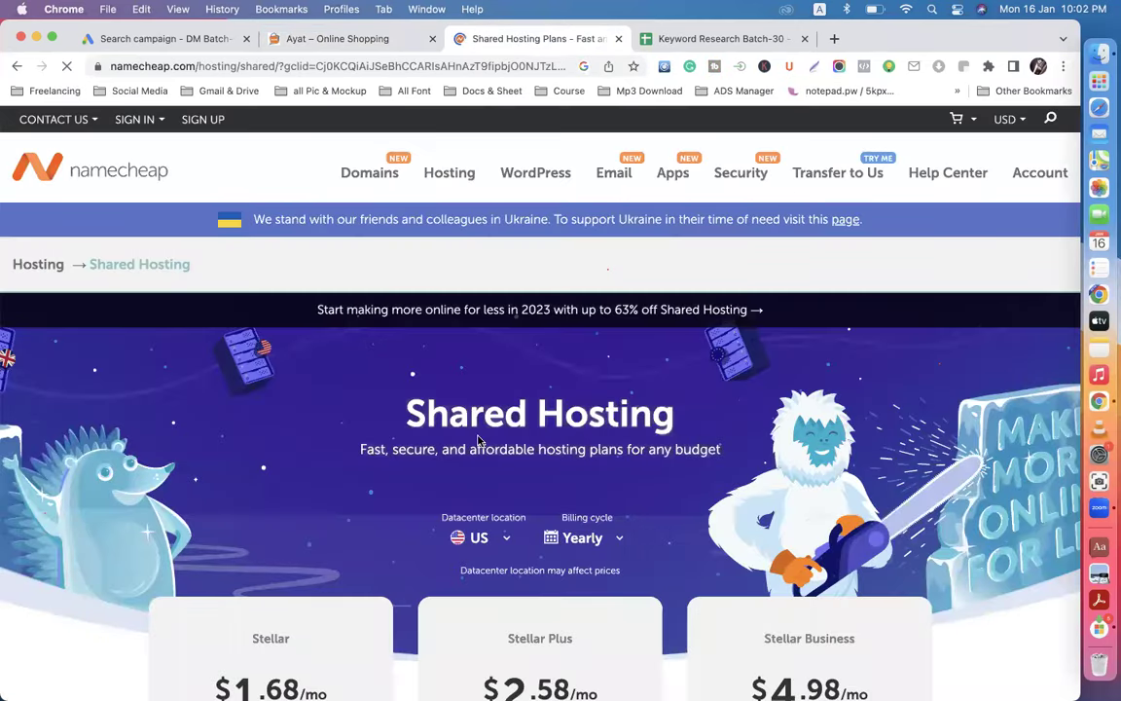
pyautogui.scroll(-15, 478, 438)
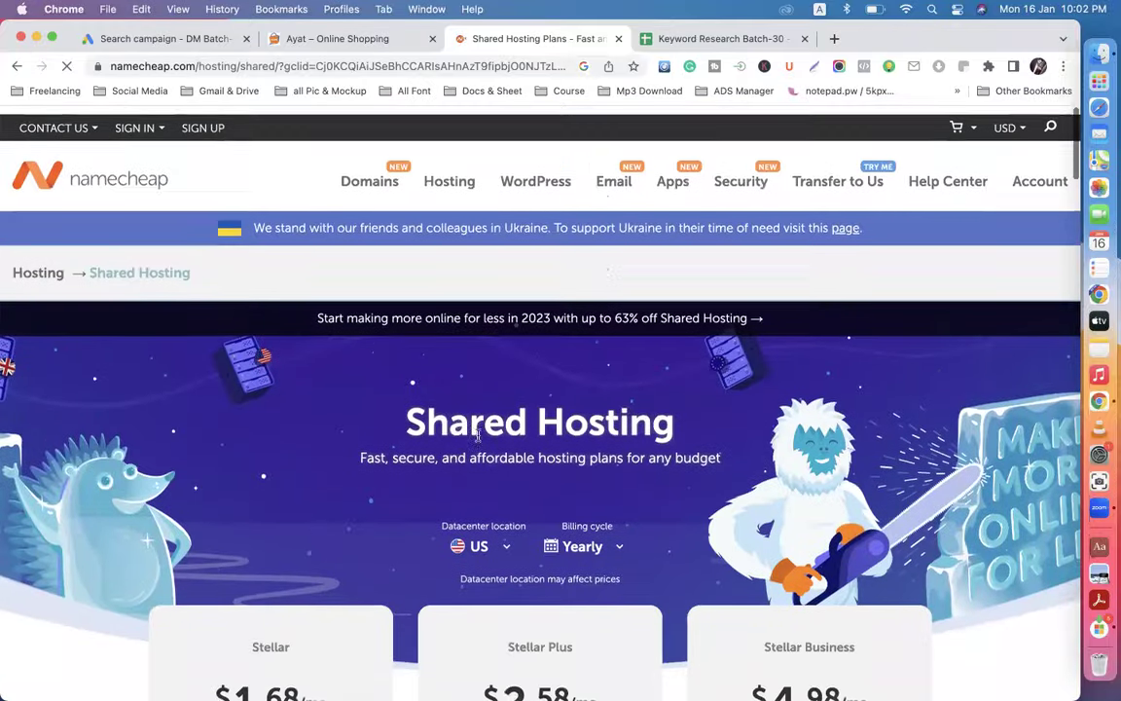
pyautogui.click(16, 66)
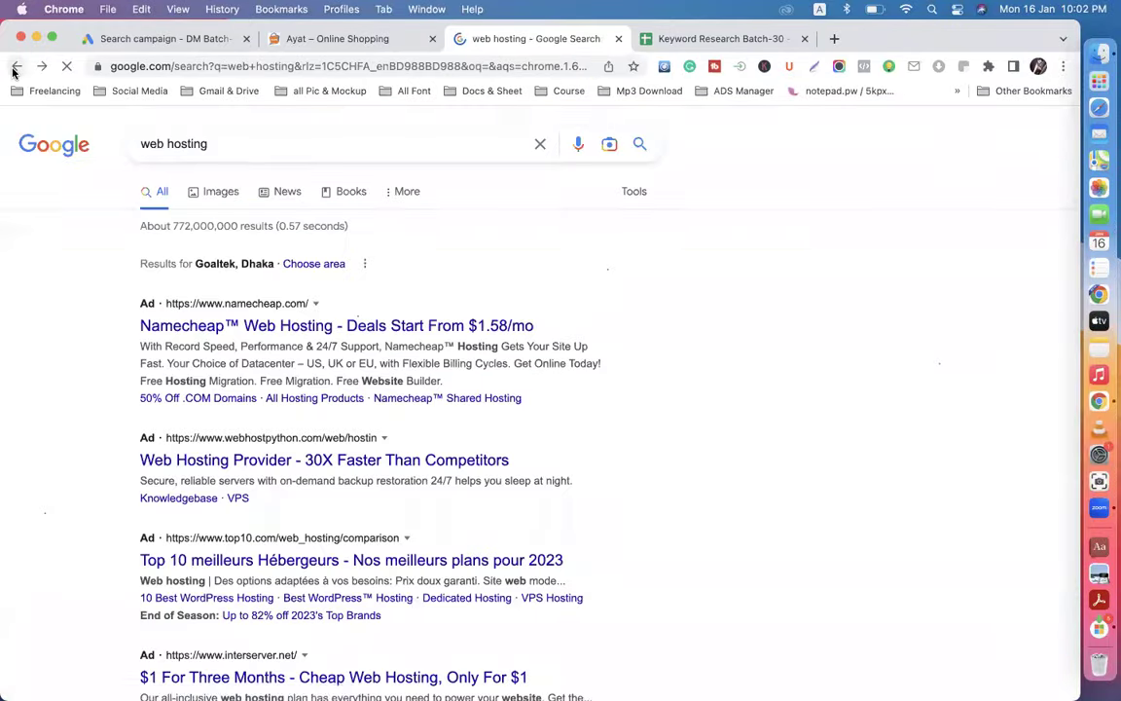
pyautogui.click(156, 41)
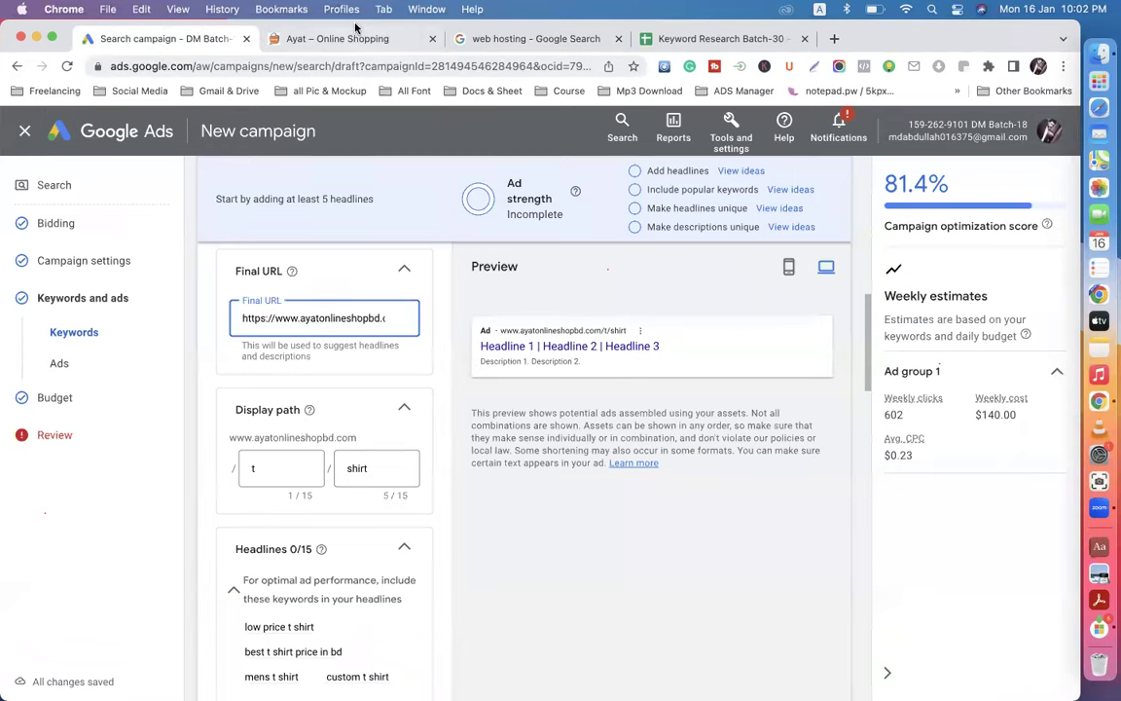
# Step: Browse the Ayat store's home page and Shop product listing, select the Shop page's address, and return to the Google Ads campaign
pyautogui.click(321, 39)
pyautogui.scroll(-10, 381, 380)
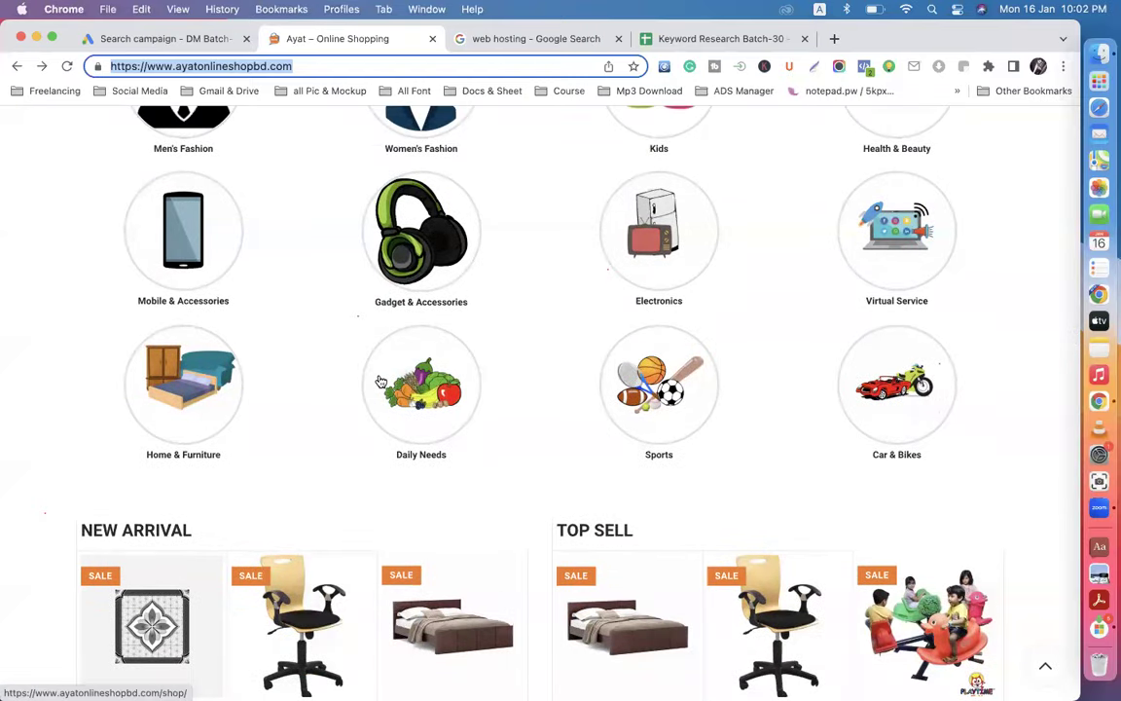
pyautogui.scroll(-3, 381, 380)
pyautogui.scroll(2, 380, 380)
pyautogui.scroll(10, 380, 379)
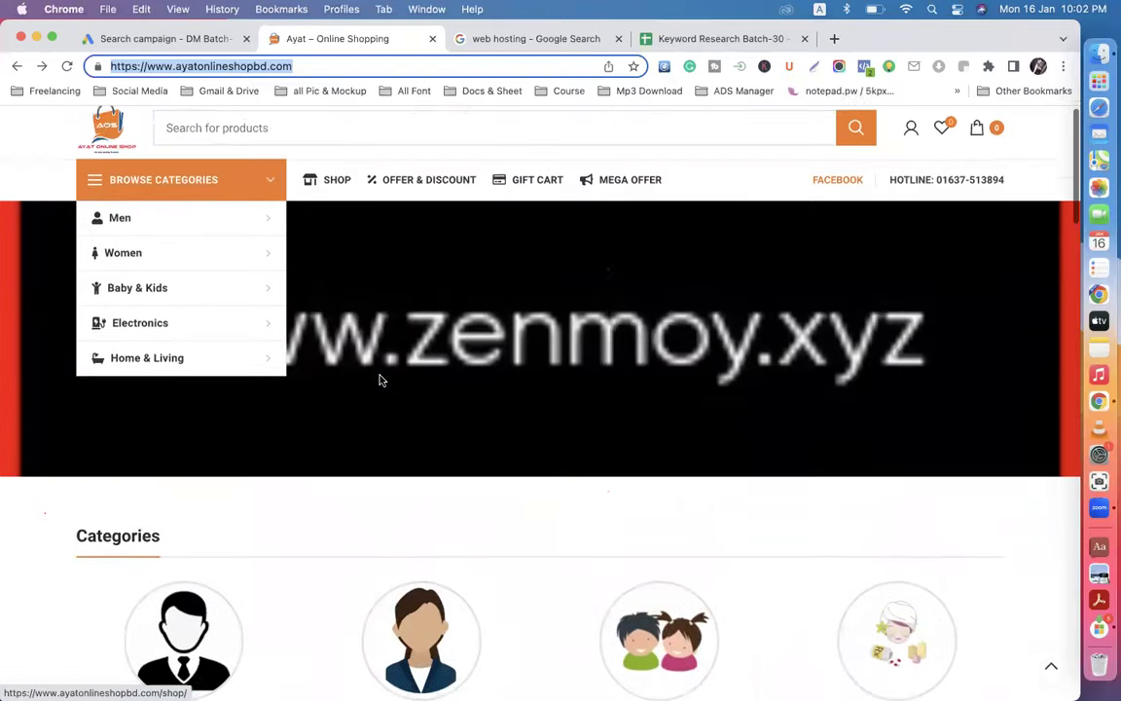
pyautogui.click(331, 198)
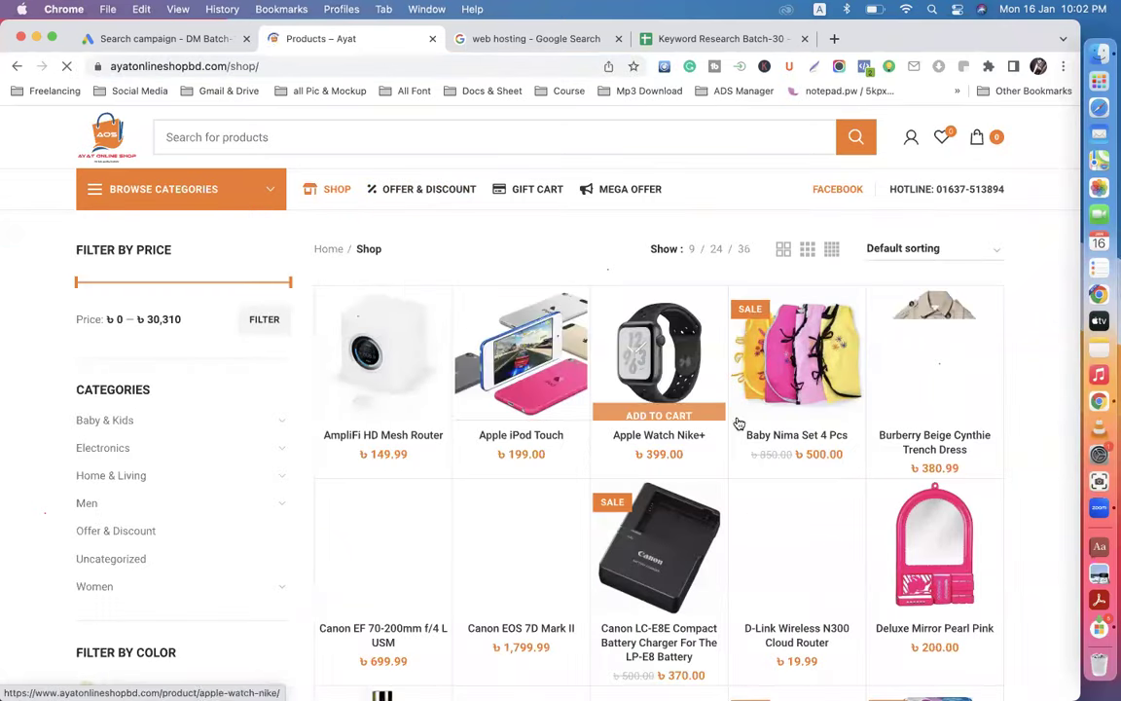
pyautogui.scroll(-6, 689, 430)
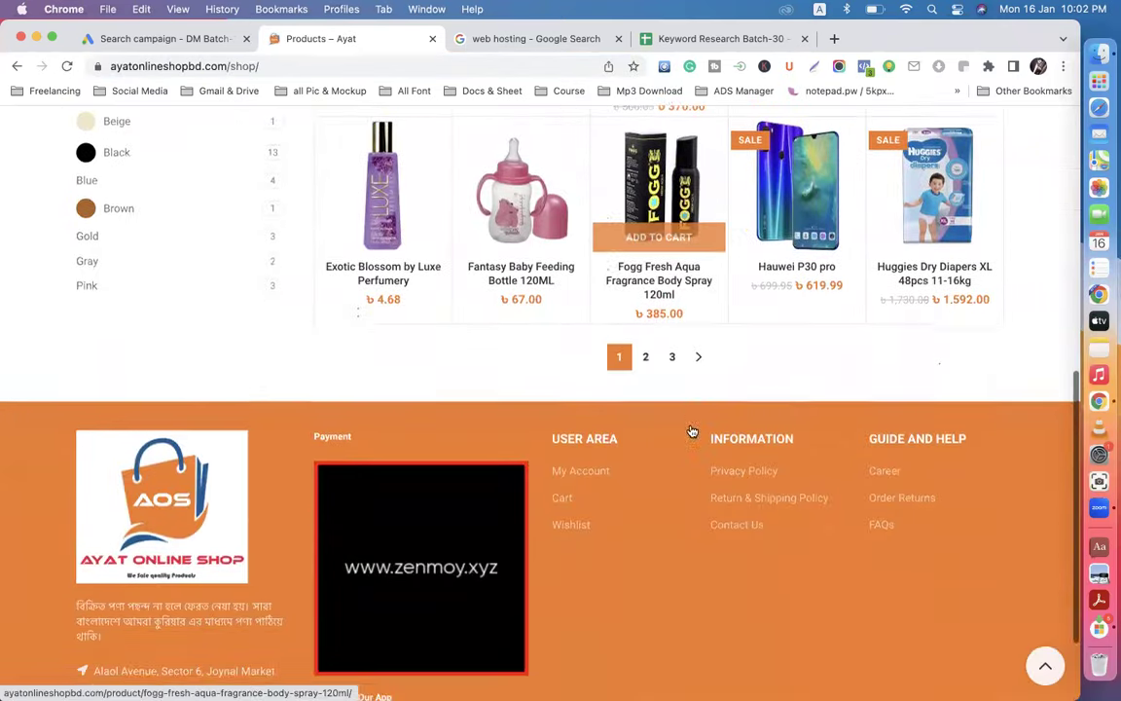
pyautogui.scroll(8, 691, 430)
pyautogui.click(318, 64)
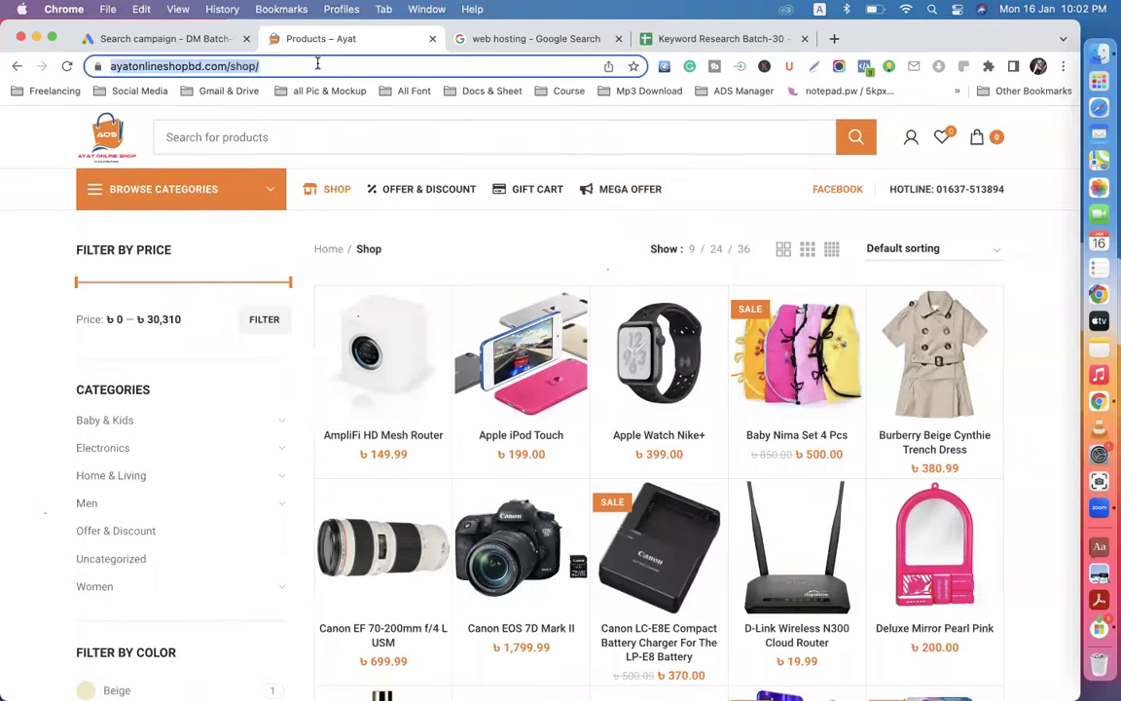
pyautogui.click(167, 38)
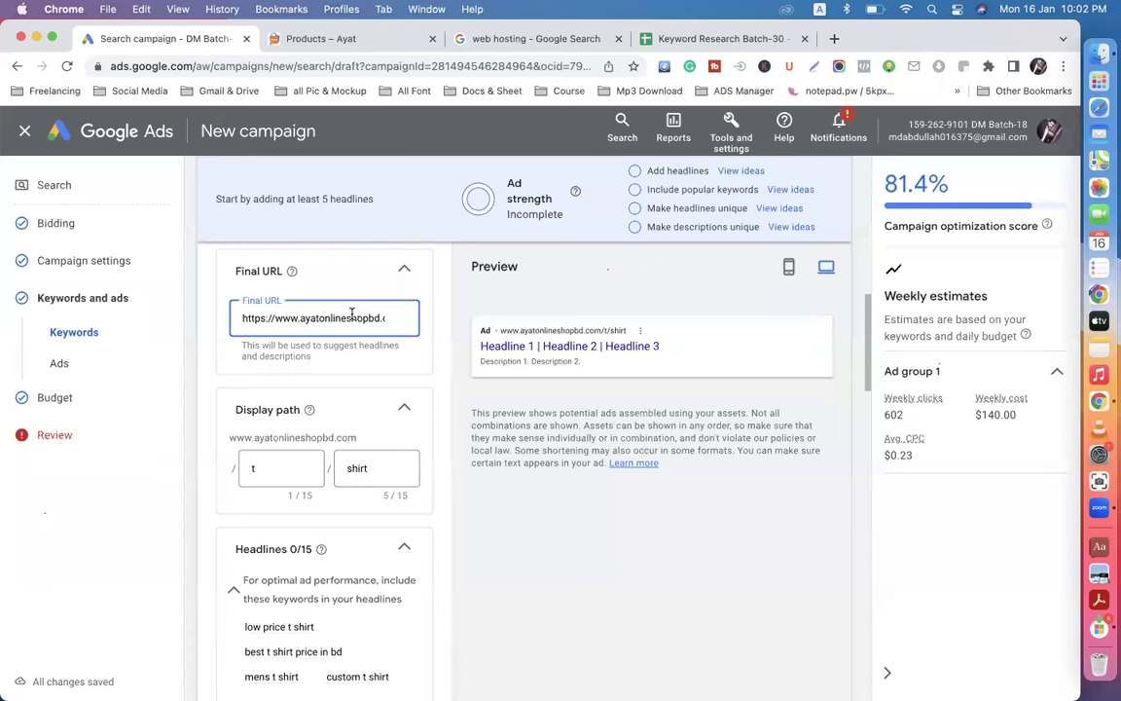
pyautogui.tripleClick(351, 312)
pyautogui.press('super+v')
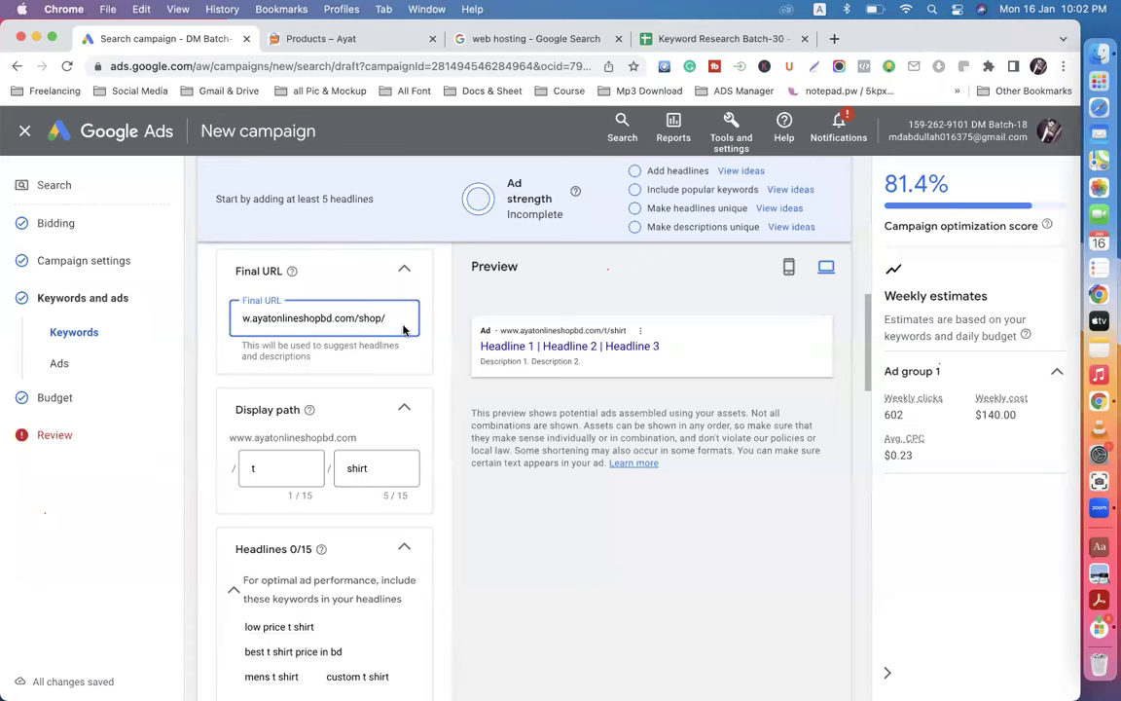
pyautogui.click(328, 44)
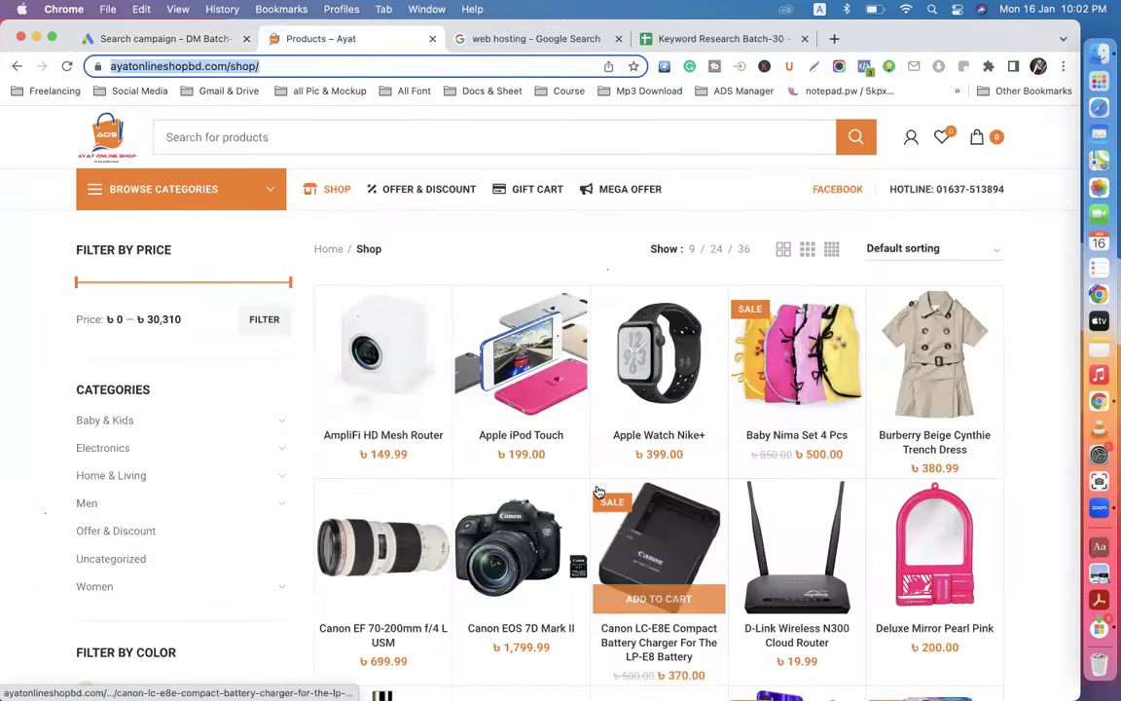
pyautogui.scroll(-6, 598, 491)
pyautogui.scroll(6, 598, 490)
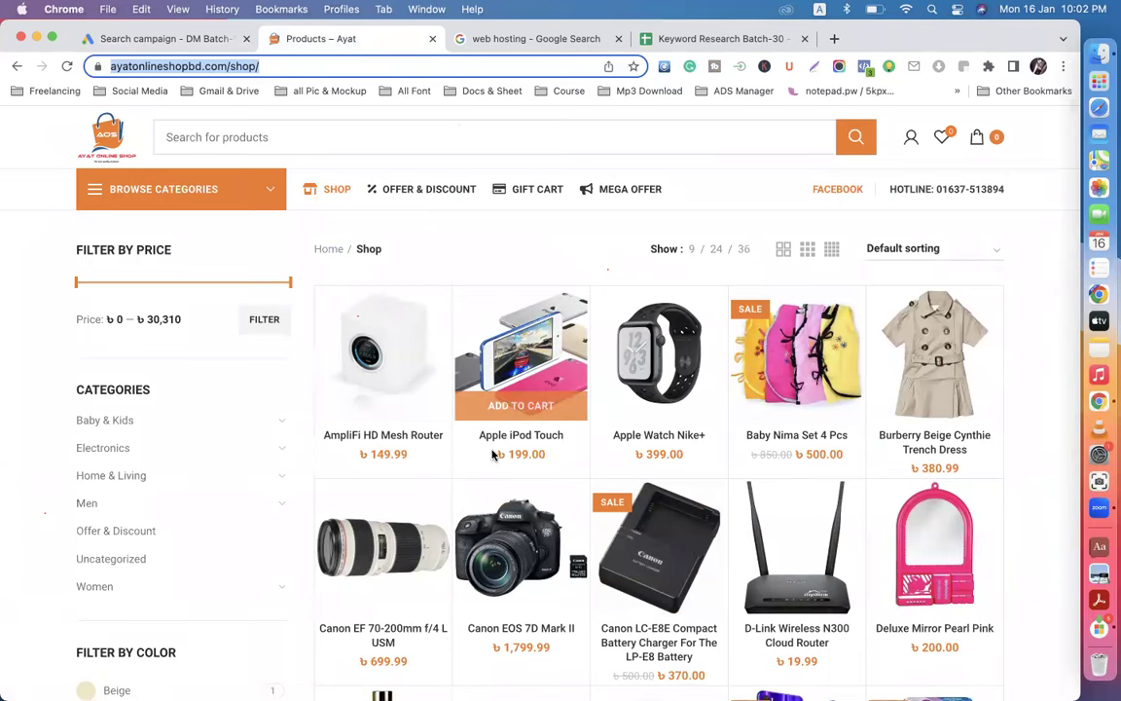
pyautogui.click(158, 38)
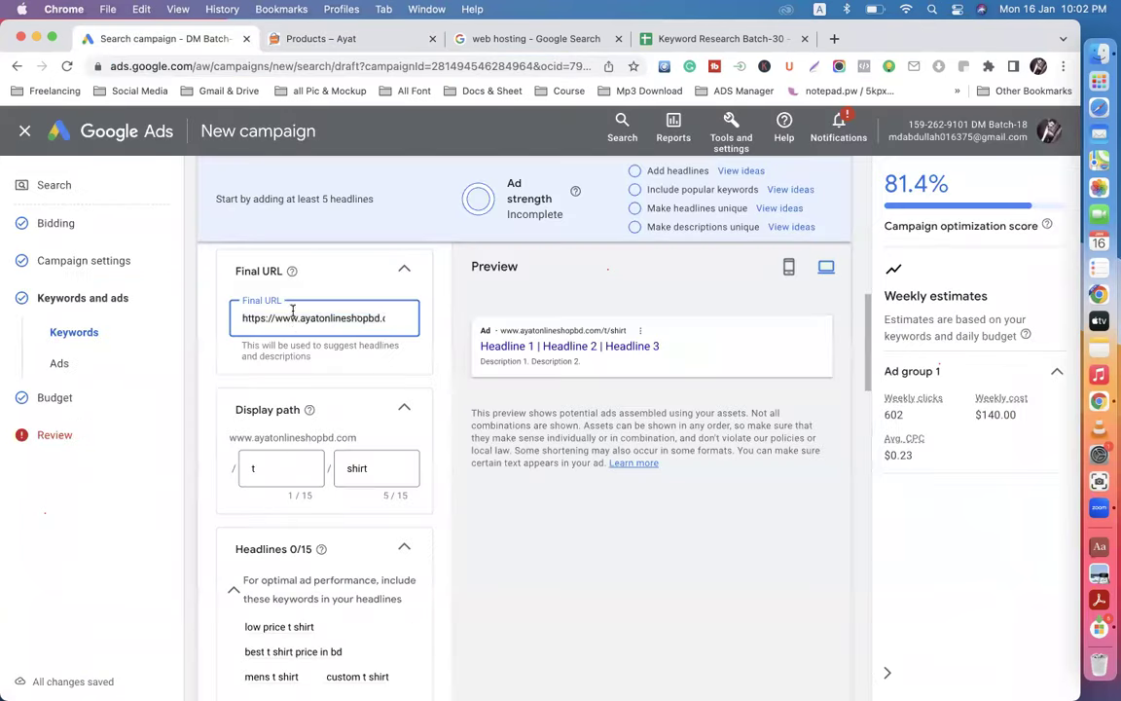
# Step: View the Apple iPod Touch product page and its address as a possible landing page, and return to the shop listing
pyautogui.click(295, 40)
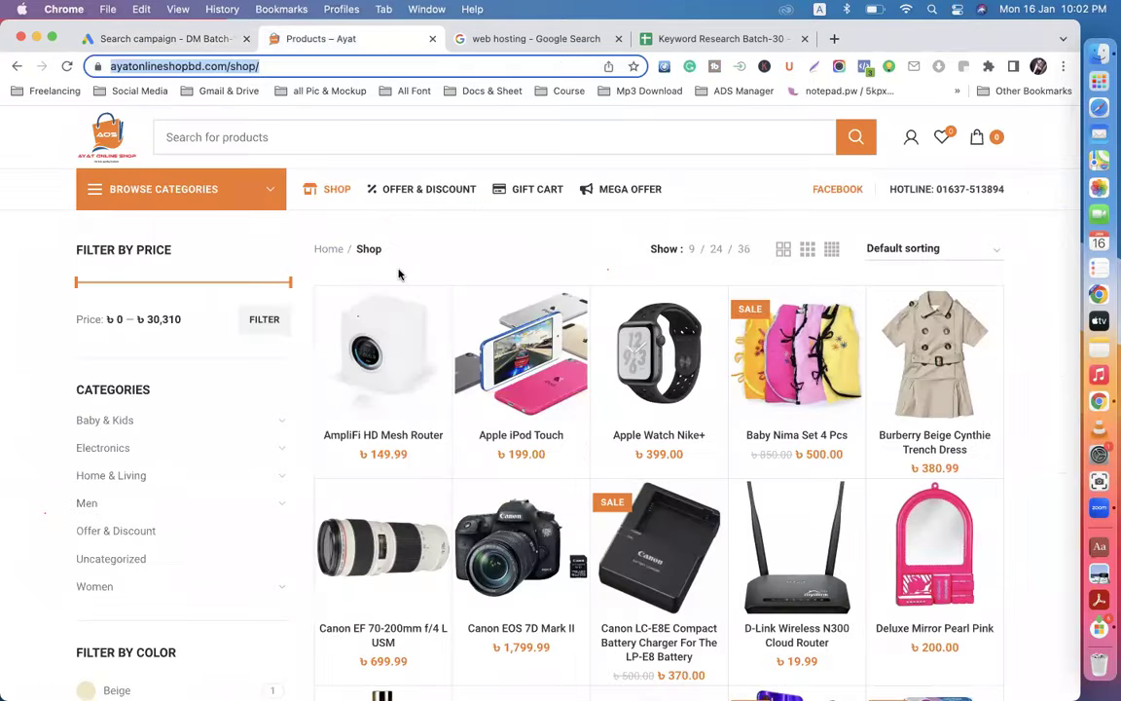
pyautogui.scroll(-3, 587, 411)
pyautogui.scroll(3, 545, 390)
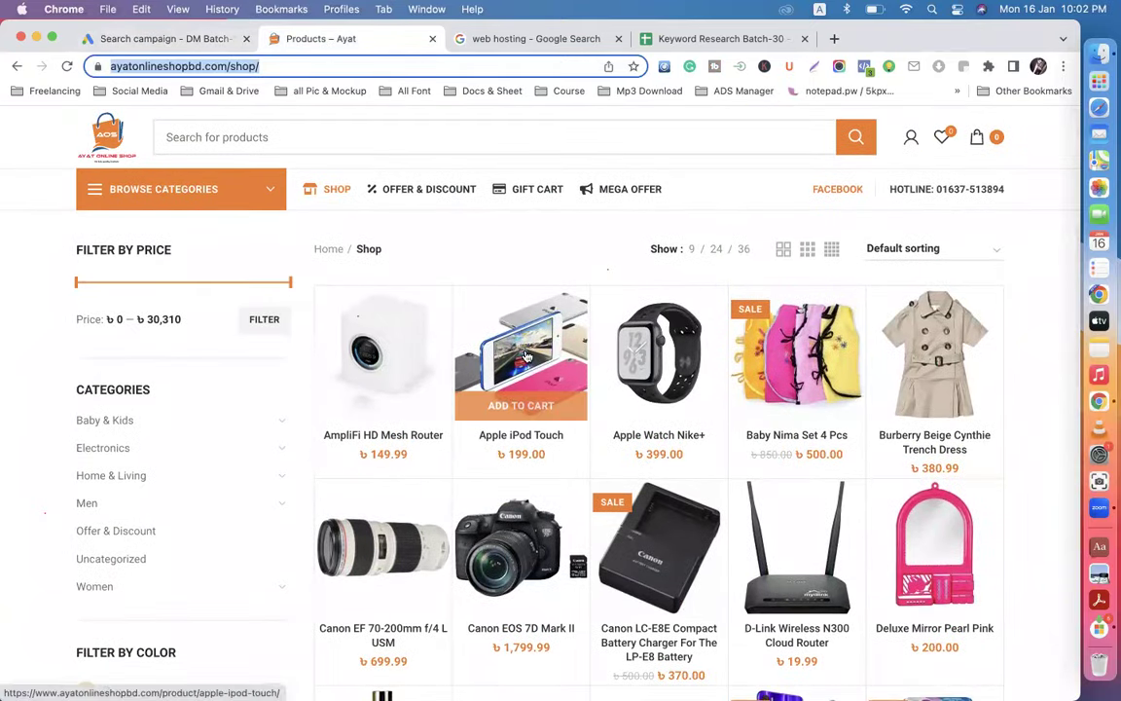
pyautogui.click(525, 357)
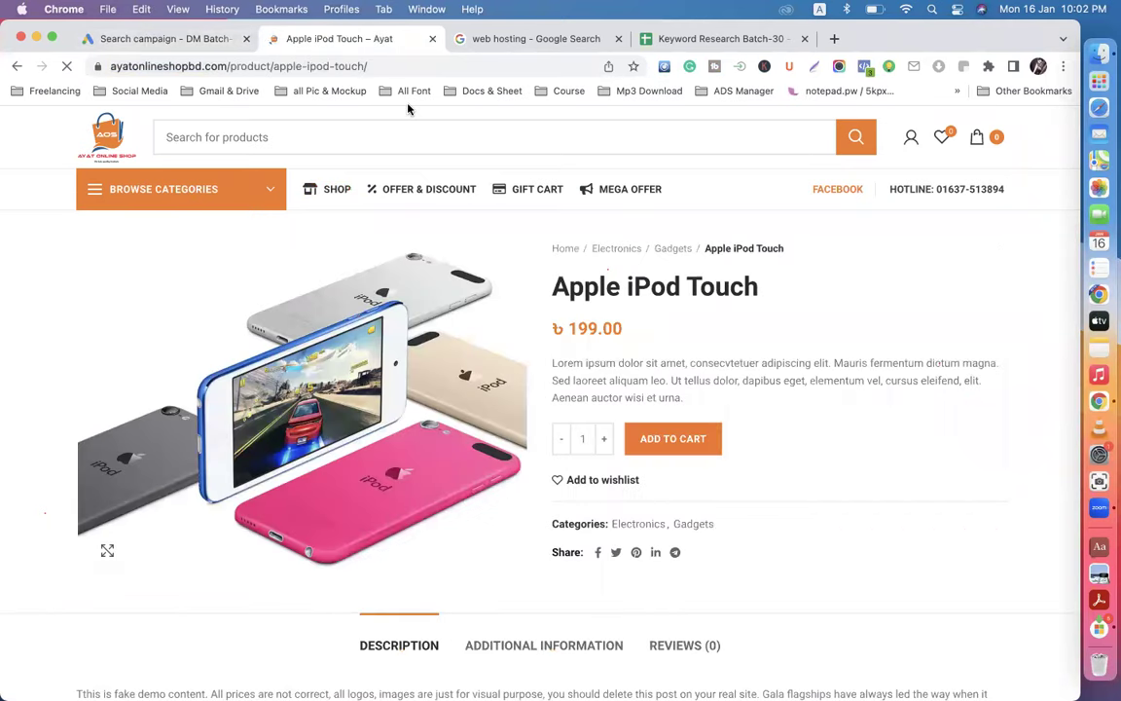
pyautogui.click(383, 65)
pyautogui.click(156, 39)
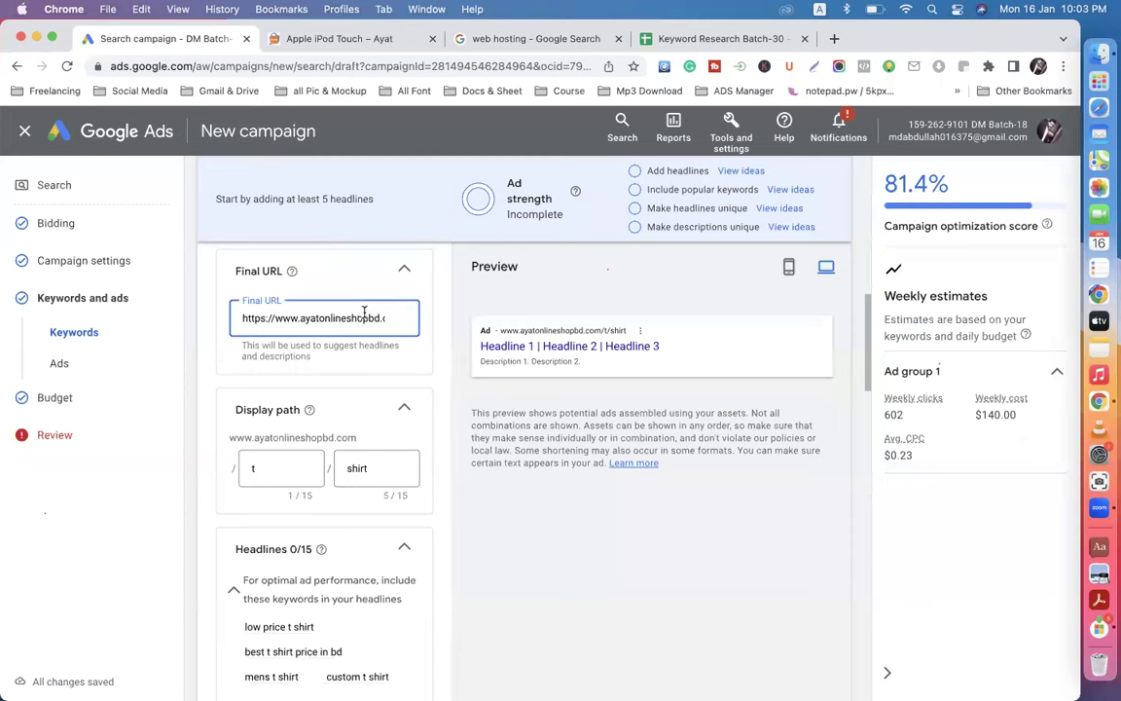
pyautogui.click(297, 39)
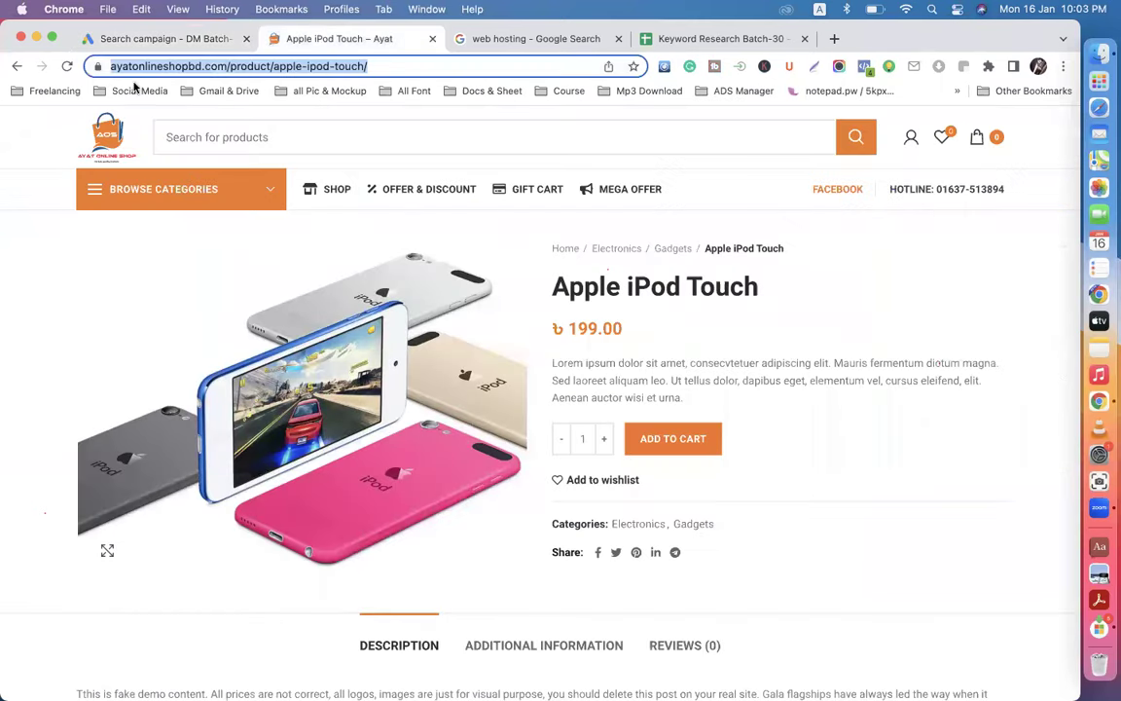
pyautogui.click(16, 67)
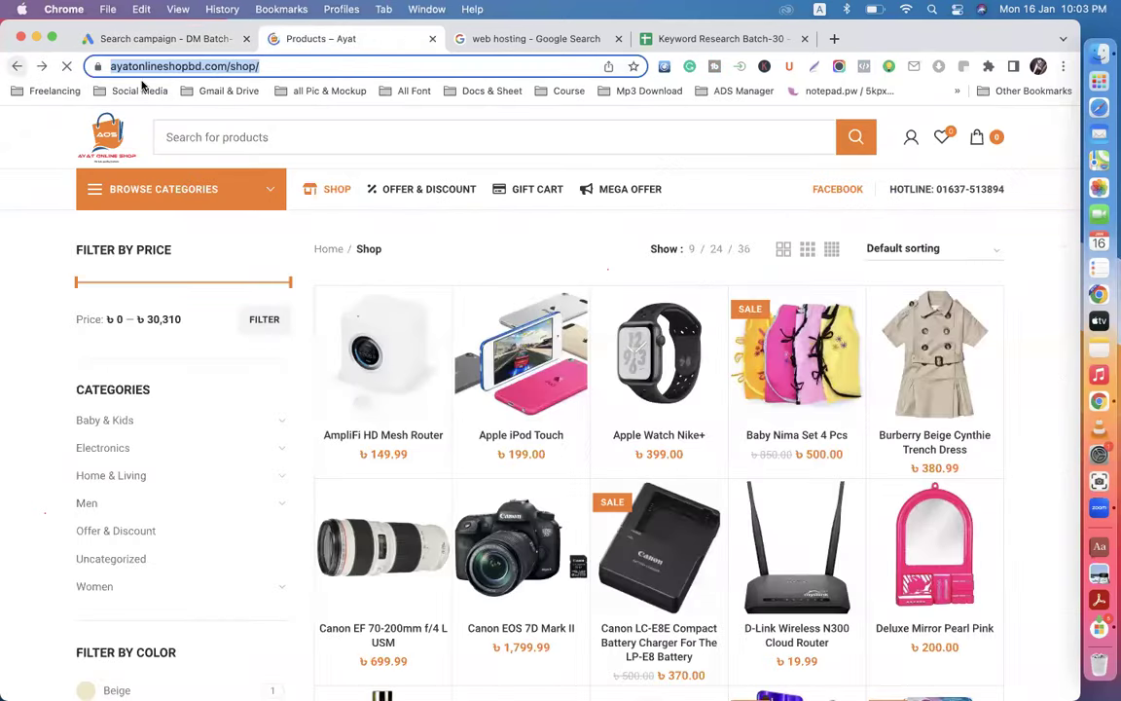
pyautogui.moveTo(414, 366)
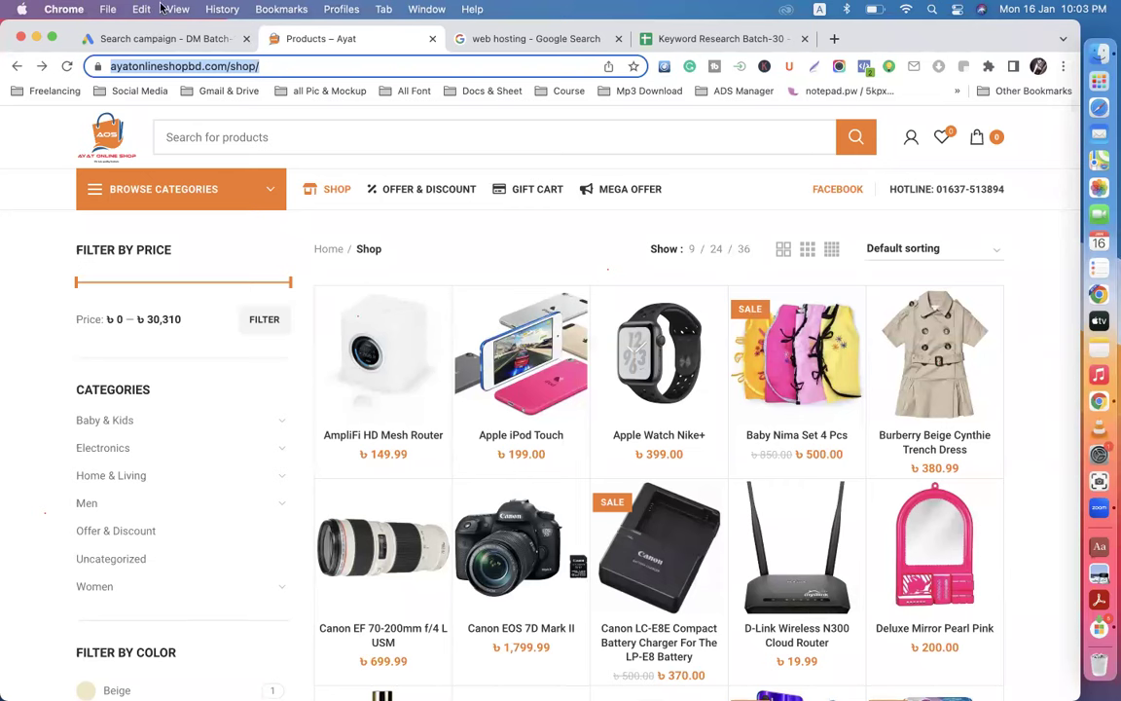
pyautogui.click(162, 40)
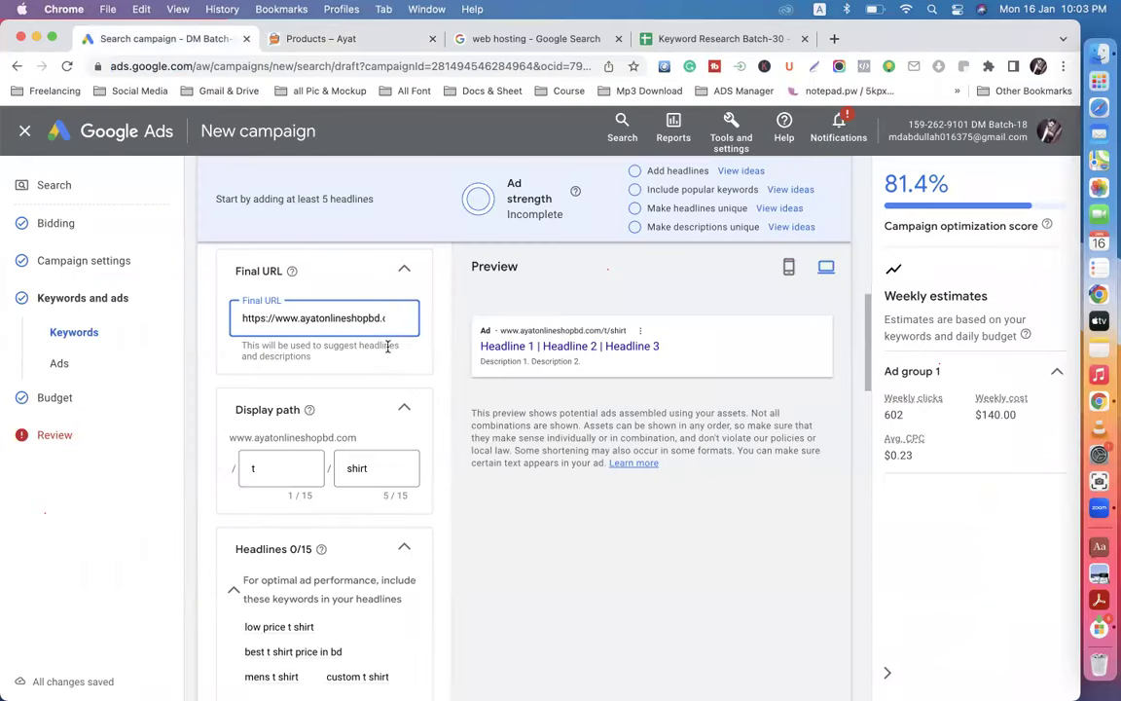
pyautogui.click(373, 315)
pyautogui.write('/shop/')
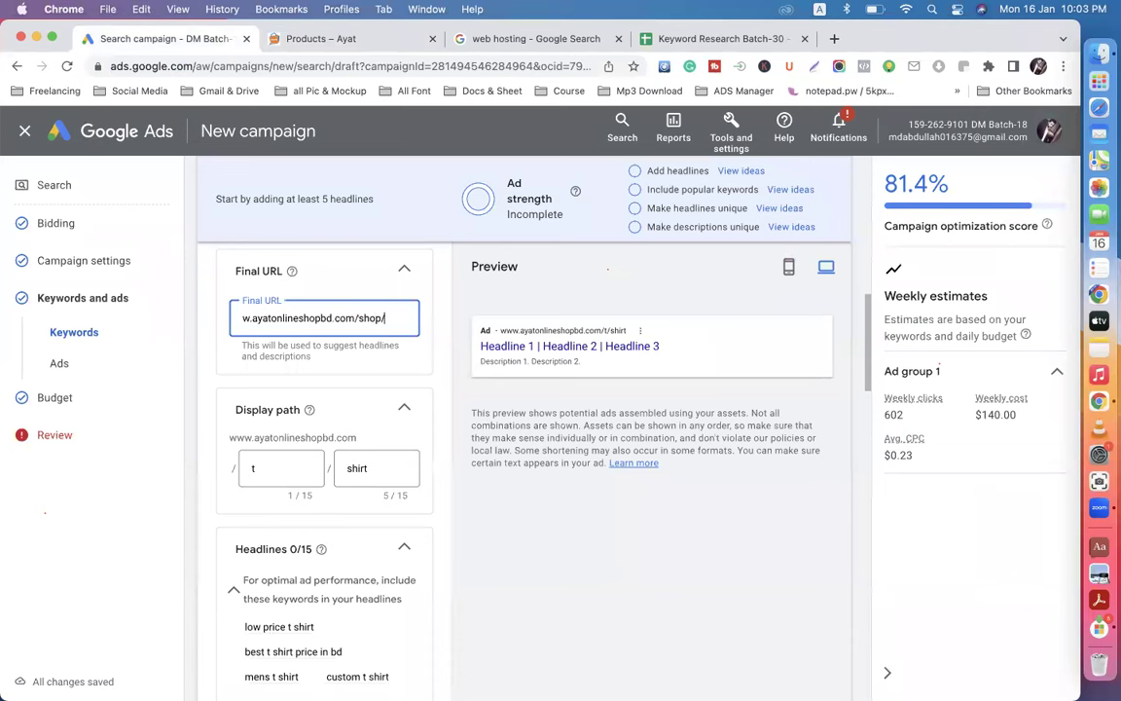
pyautogui.press('BackSpace')
pyautogui.press('BackSpace')
pyautogui.press('BackSpace')
pyautogui.press('BackSpace')
pyautogui.press('BackSpace')
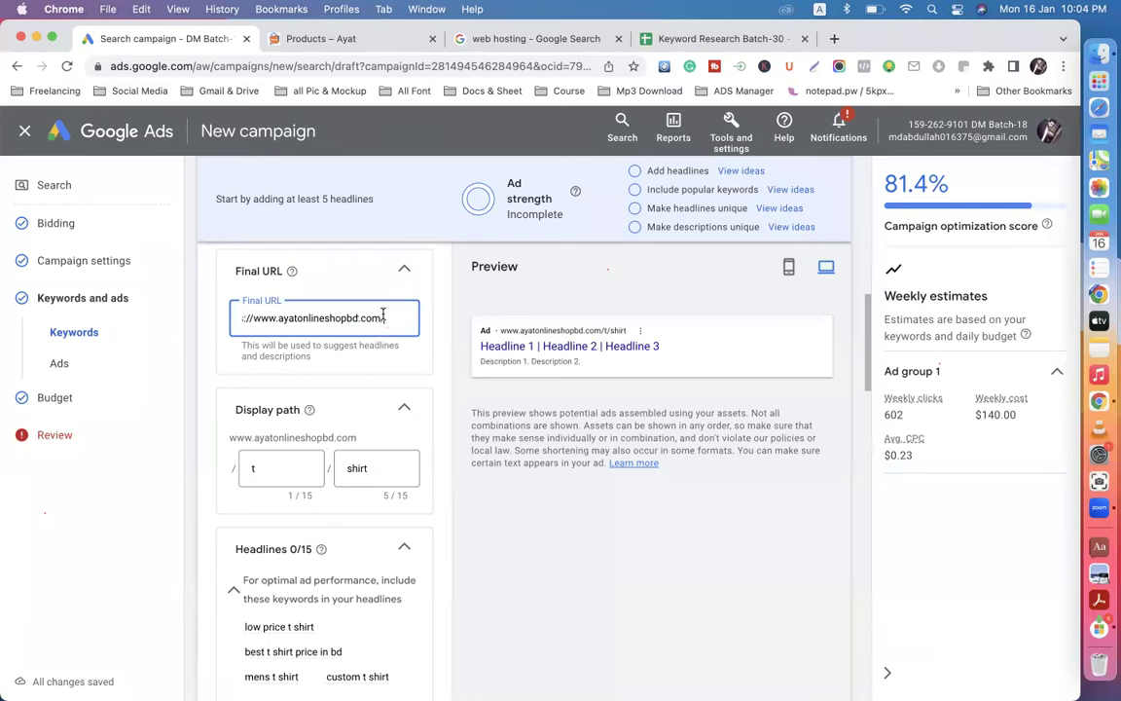
# Step: Compare the final URL with the addresses shown on the ads in the "web hosting" Google search results
pyautogui.moveTo(384, 318); pyautogui.dragTo(185, 315)
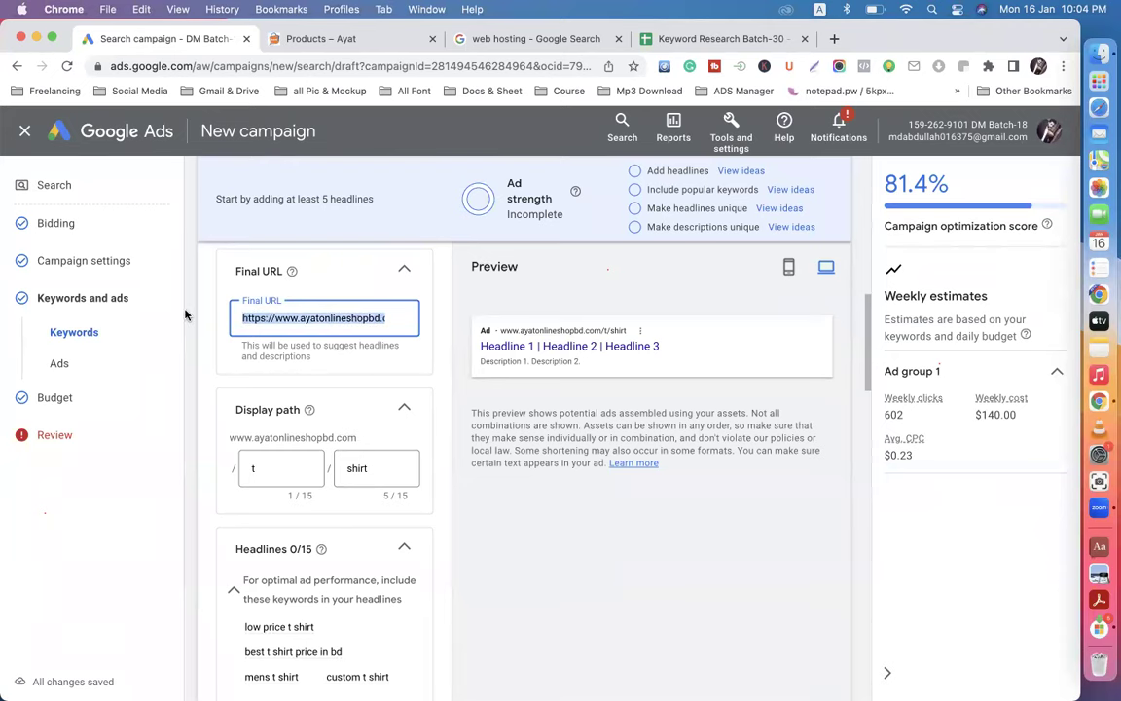
pyautogui.click(484, 38)
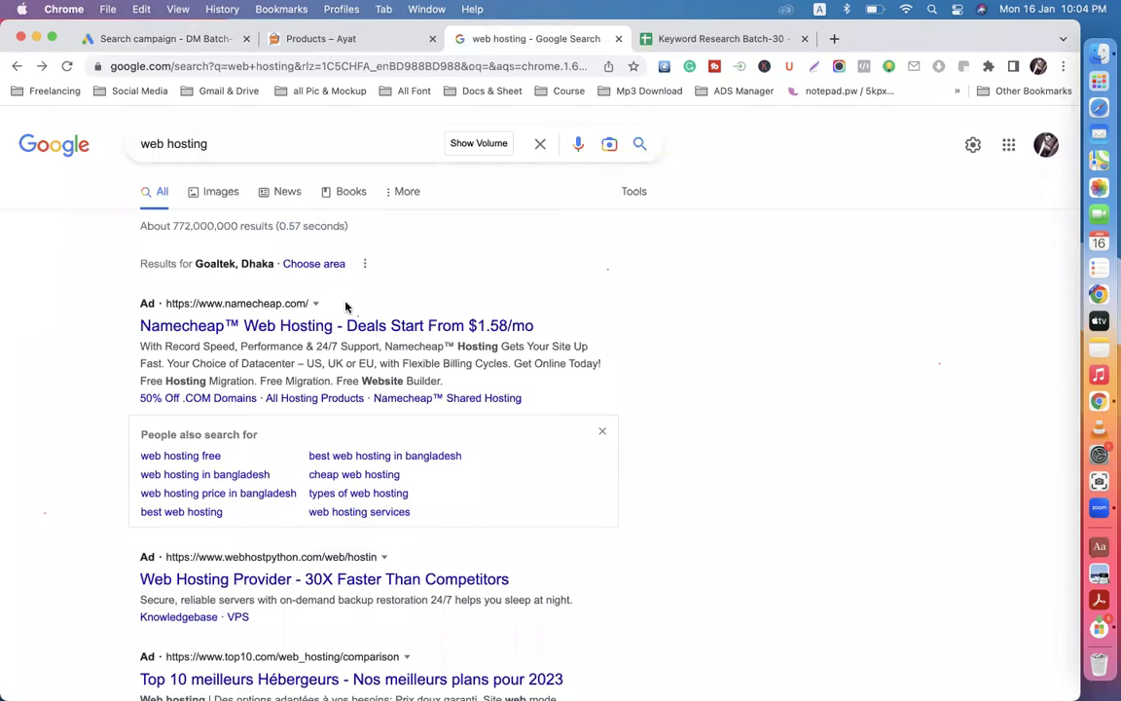
pyautogui.click(159, 39)
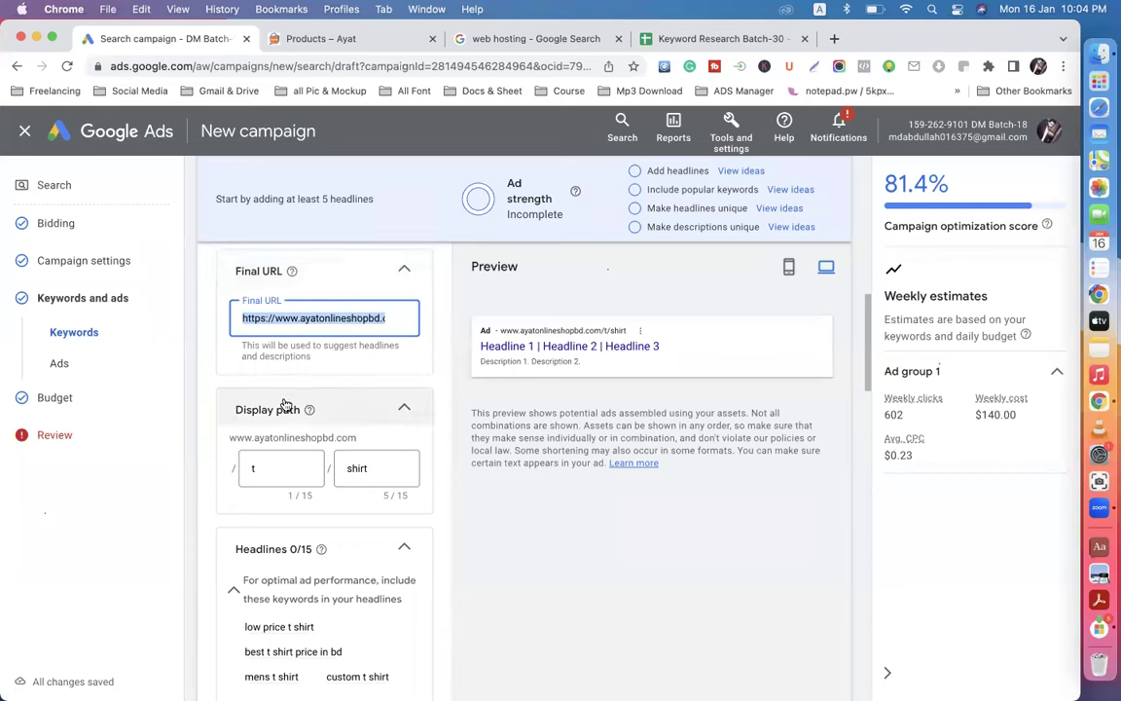
# Step: Examine the ad's two display path entries, "t" and "shirt"
pyautogui.click(266, 467)
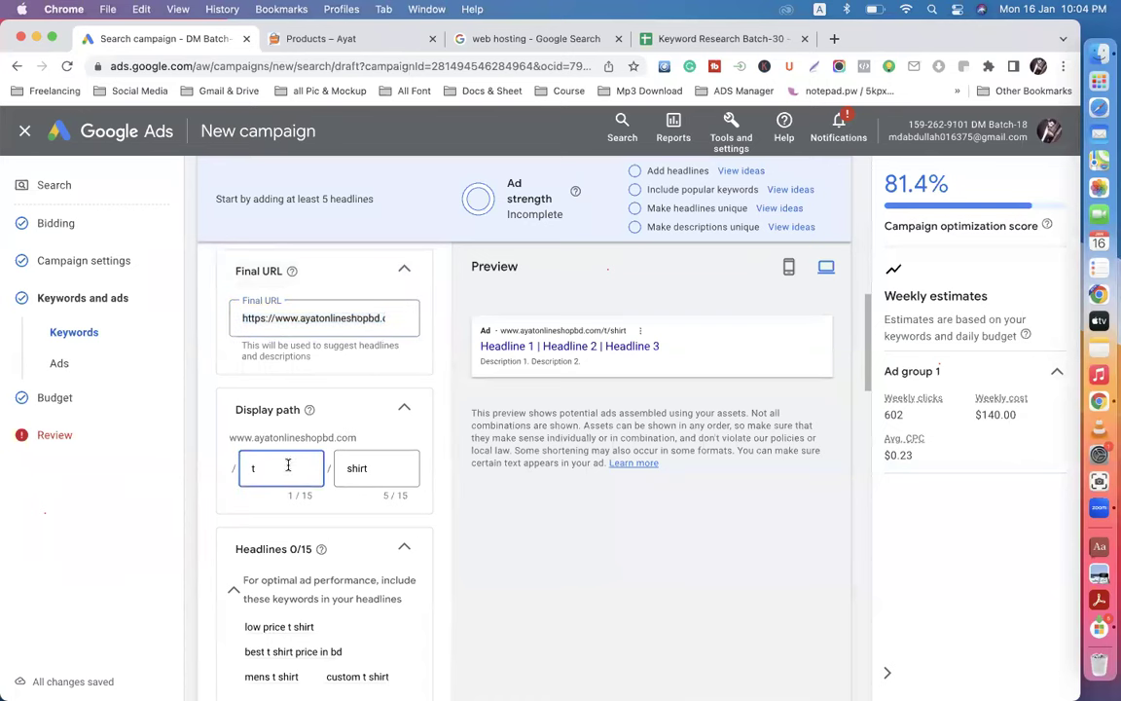
pyautogui.click(378, 468)
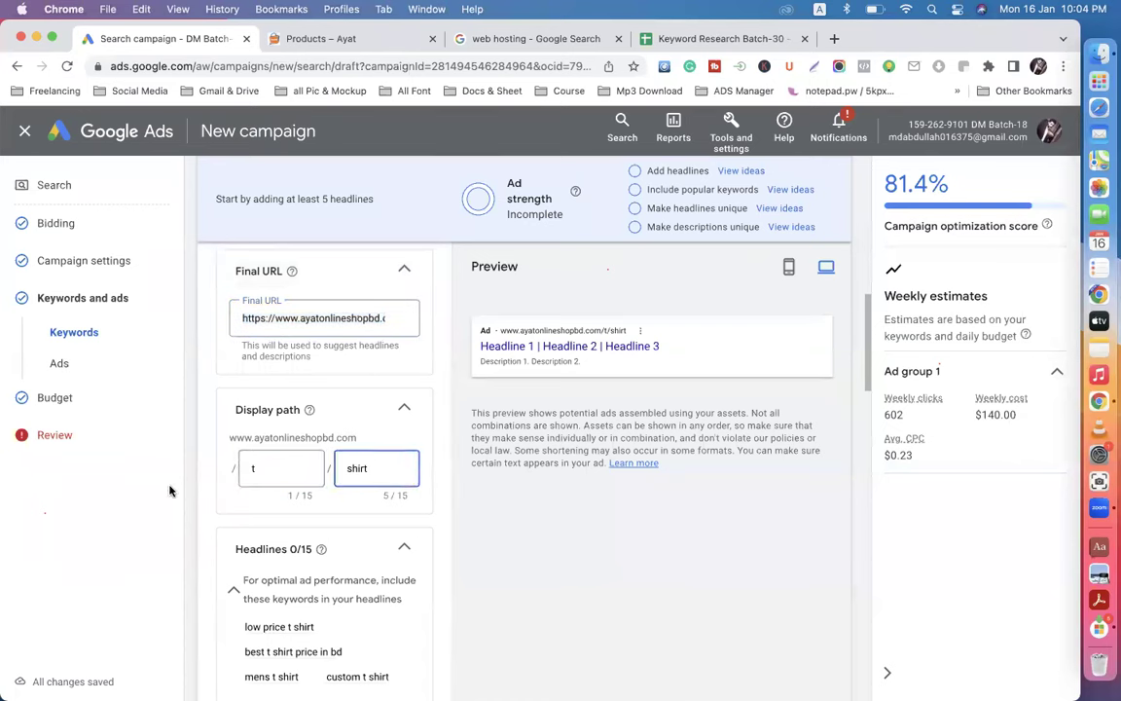
pyautogui.click(287, 464)
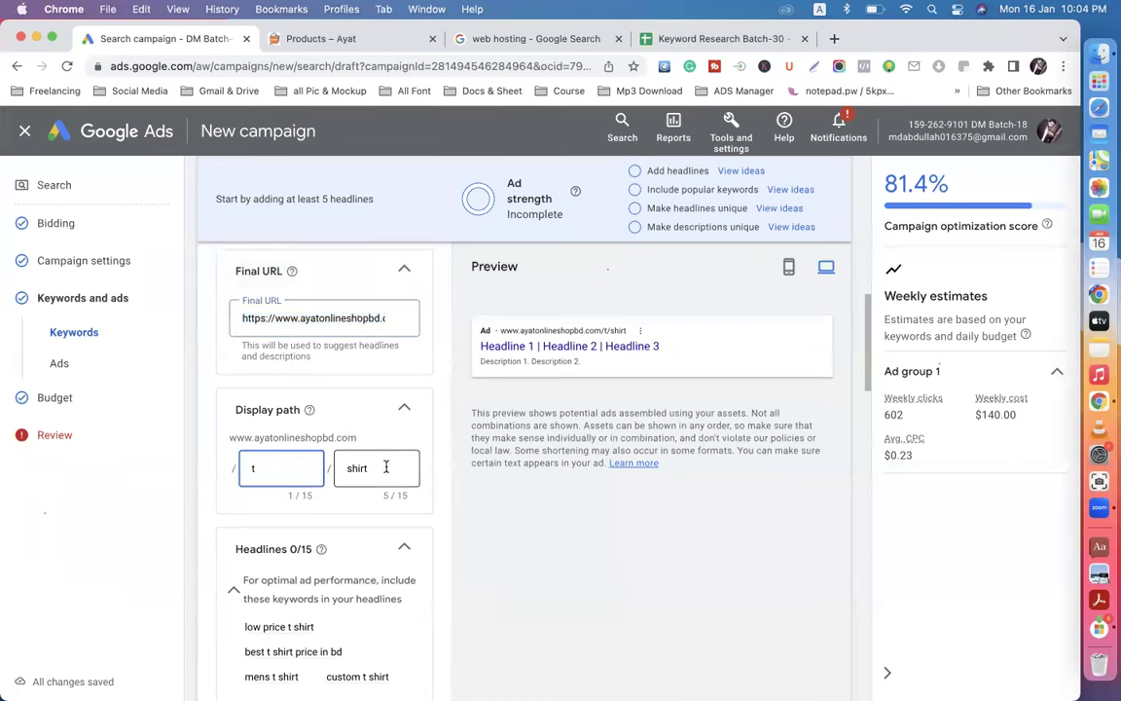
pyautogui.click(383, 468)
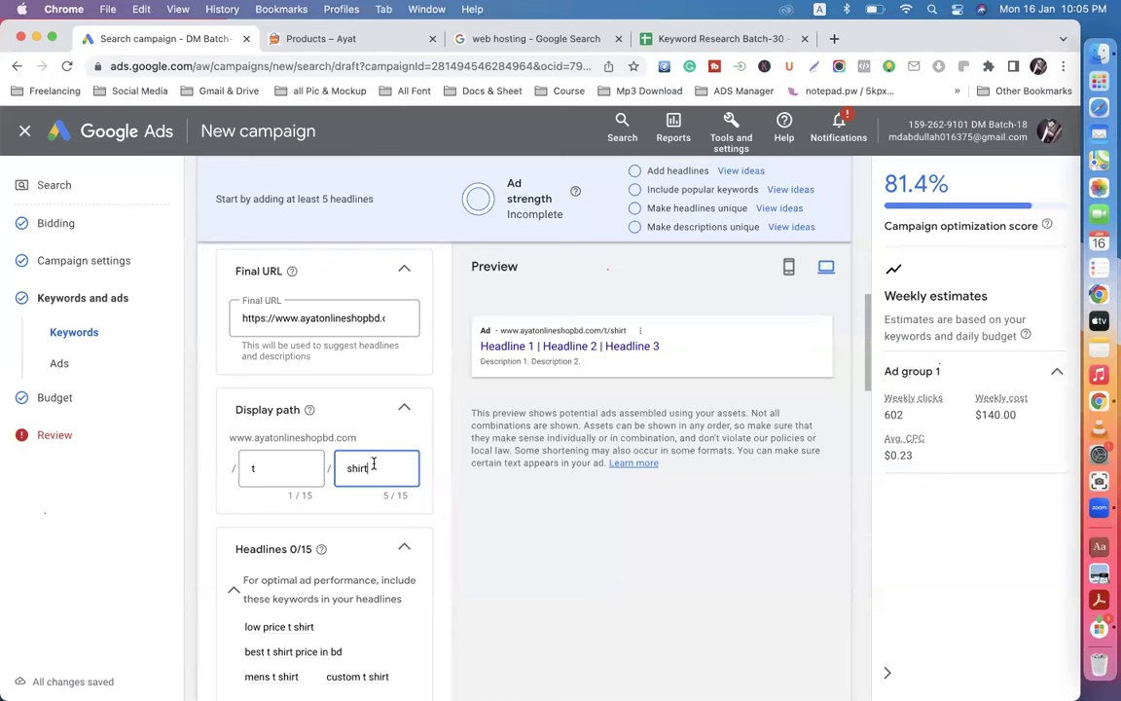
pyautogui.moveTo(370, 468); pyautogui.dragTo(341, 470)
pyautogui.click(249, 470)
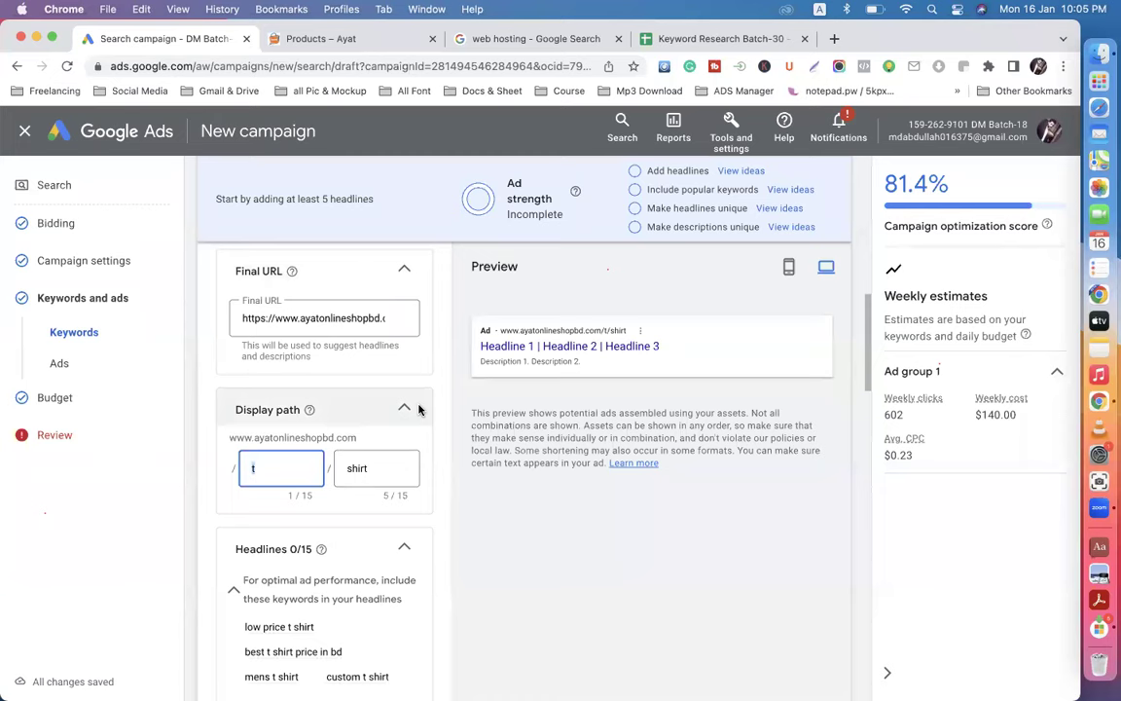
# Step: Review the name and keyword list of Ad group 1 against the ad's final URL and display path
pyautogui.scroll(2, 419, 407)
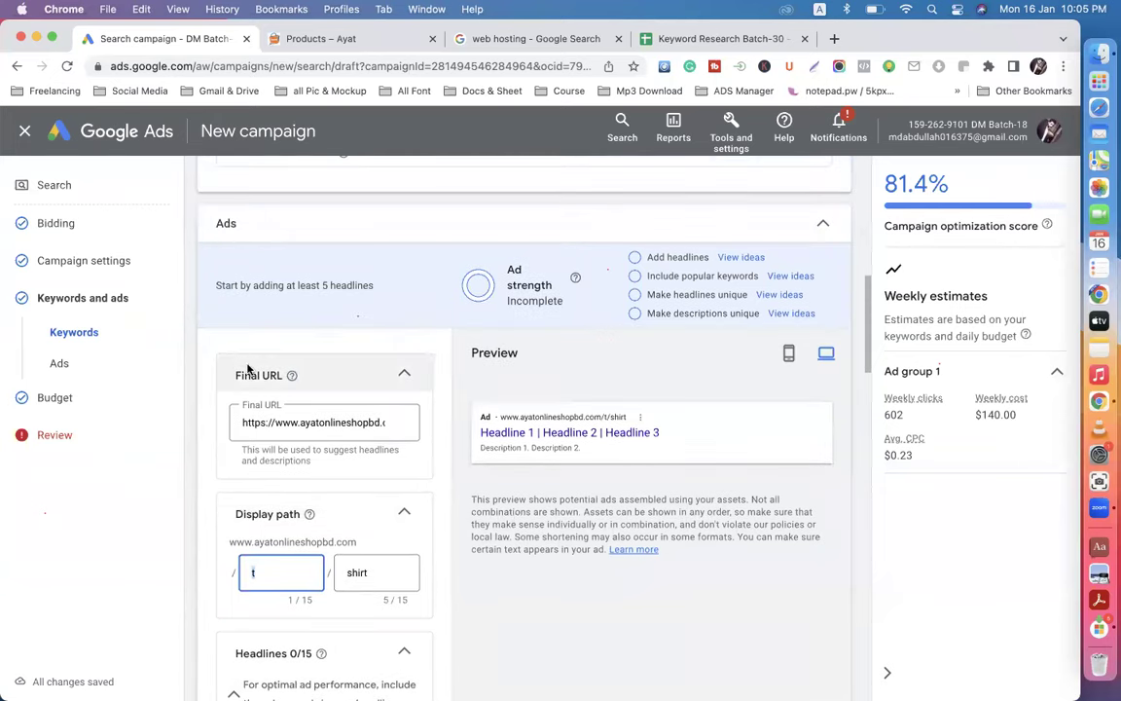
pyautogui.scroll(5, 341, 348)
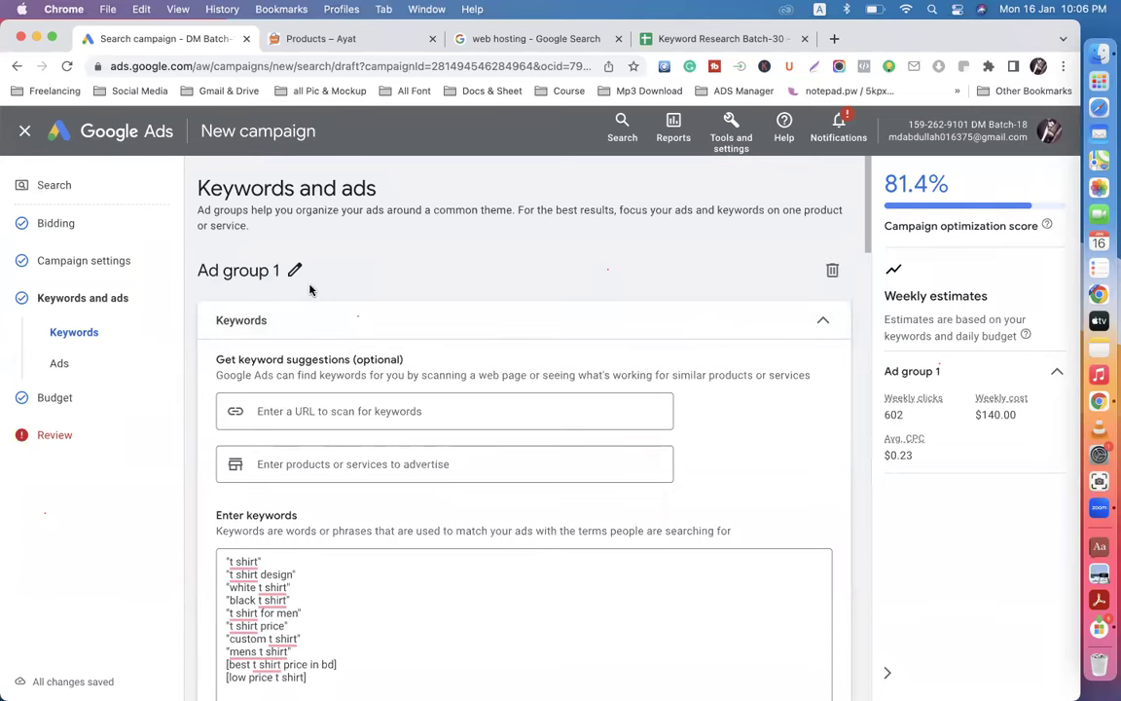
pyautogui.scroll(-1, 301, 288)
pyautogui.scroll(-5, 292, 307)
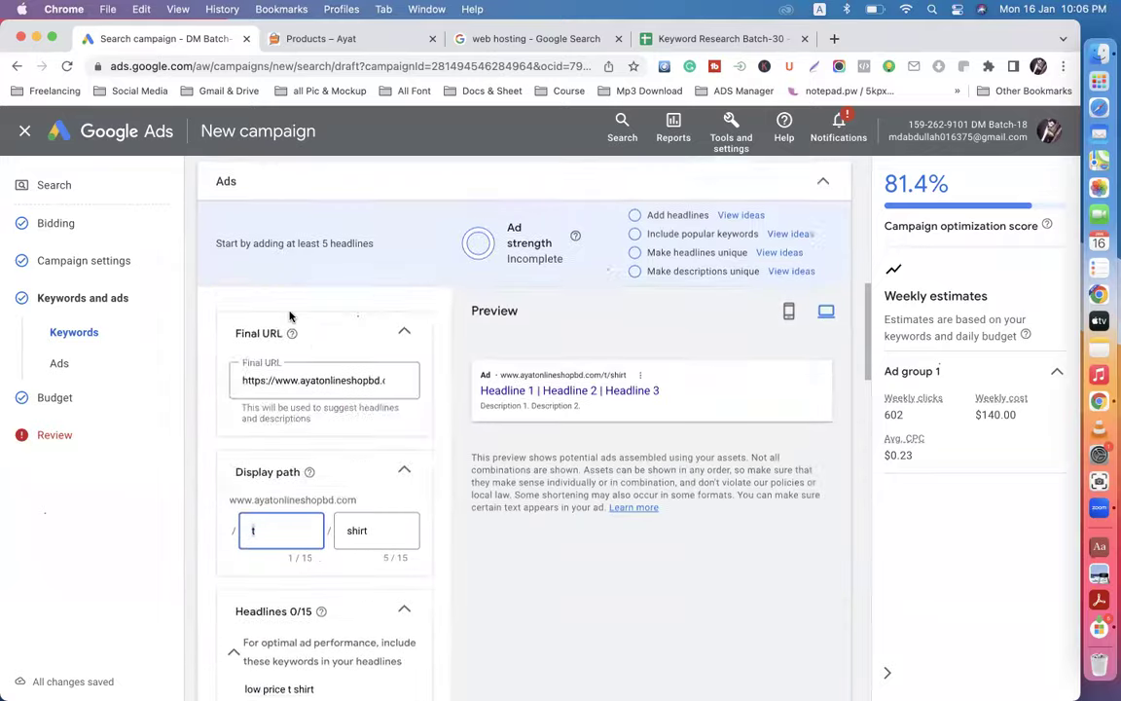
pyautogui.scroll(-3, 289, 317)
pyautogui.scroll(3, 288, 363)
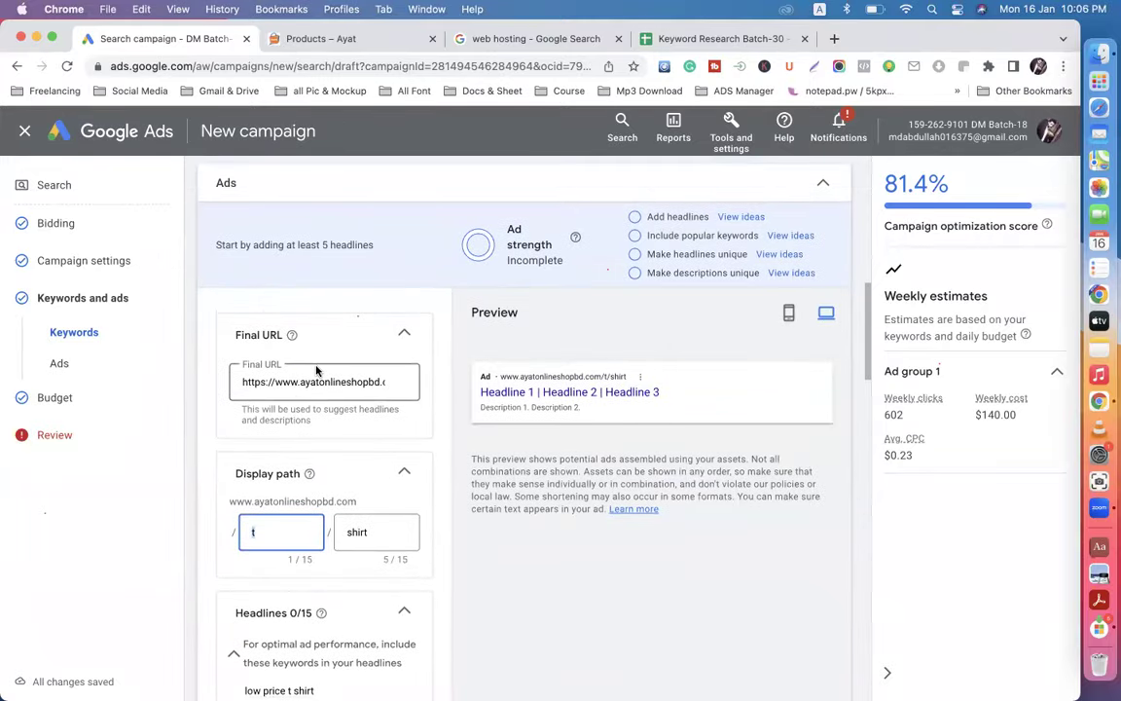
pyautogui.scroll(5, 312, 367)
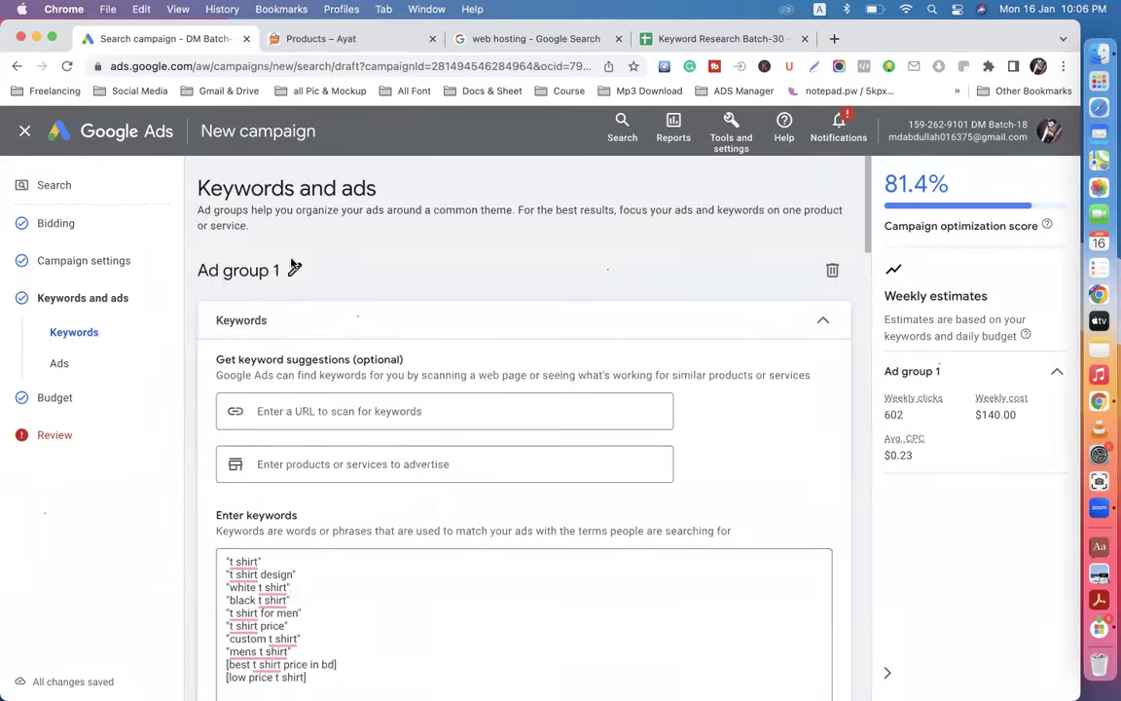
pyautogui.scroll(-5, 300, 312)
pyautogui.scroll(-3, 300, 312)
pyautogui.scroll(3, 301, 312)
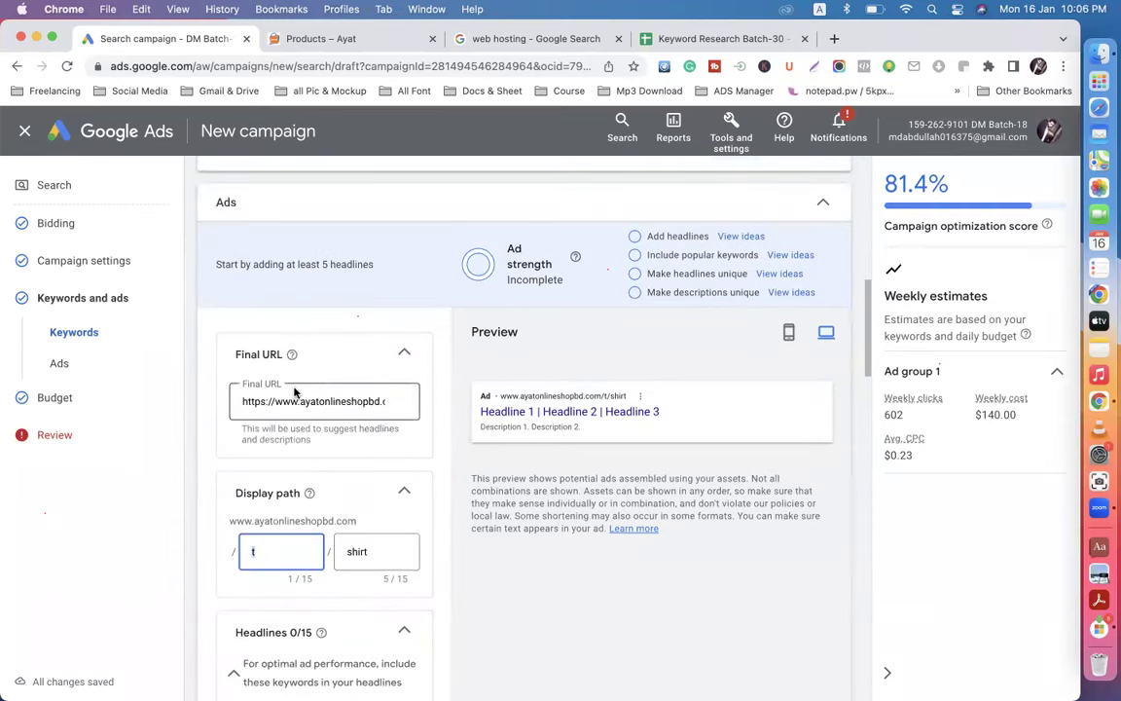
pyautogui.scroll(10, 295, 390)
pyautogui.scroll(-10, 287, 341)
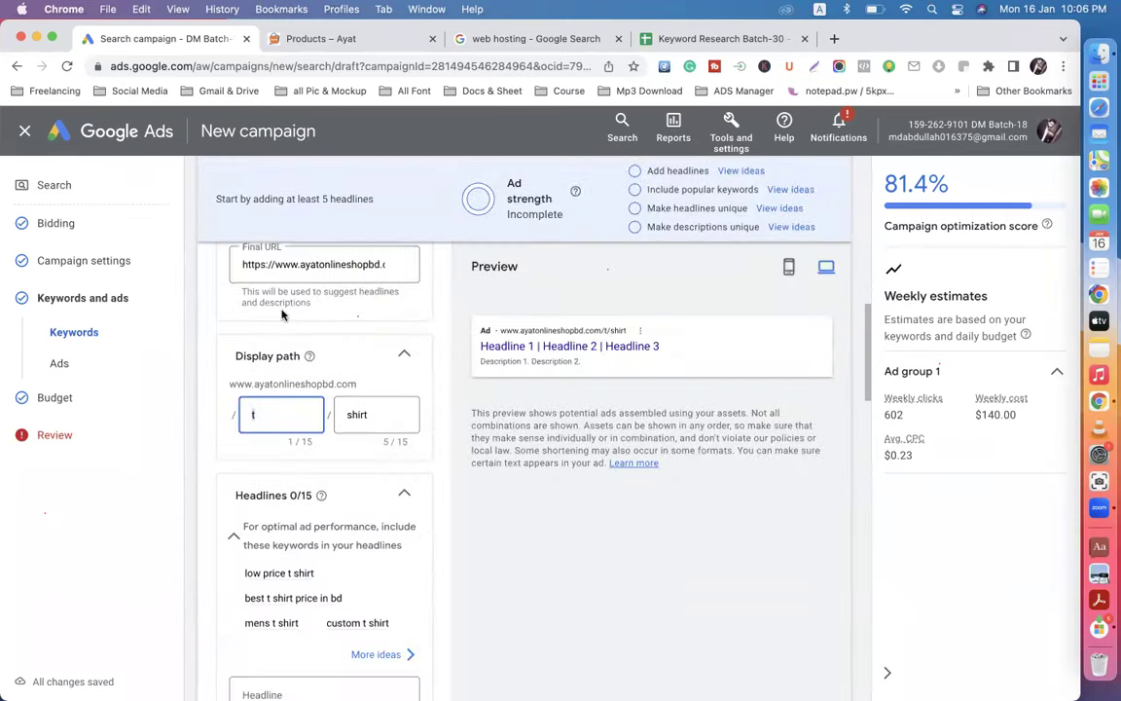
pyautogui.scroll(10, 287, 292)
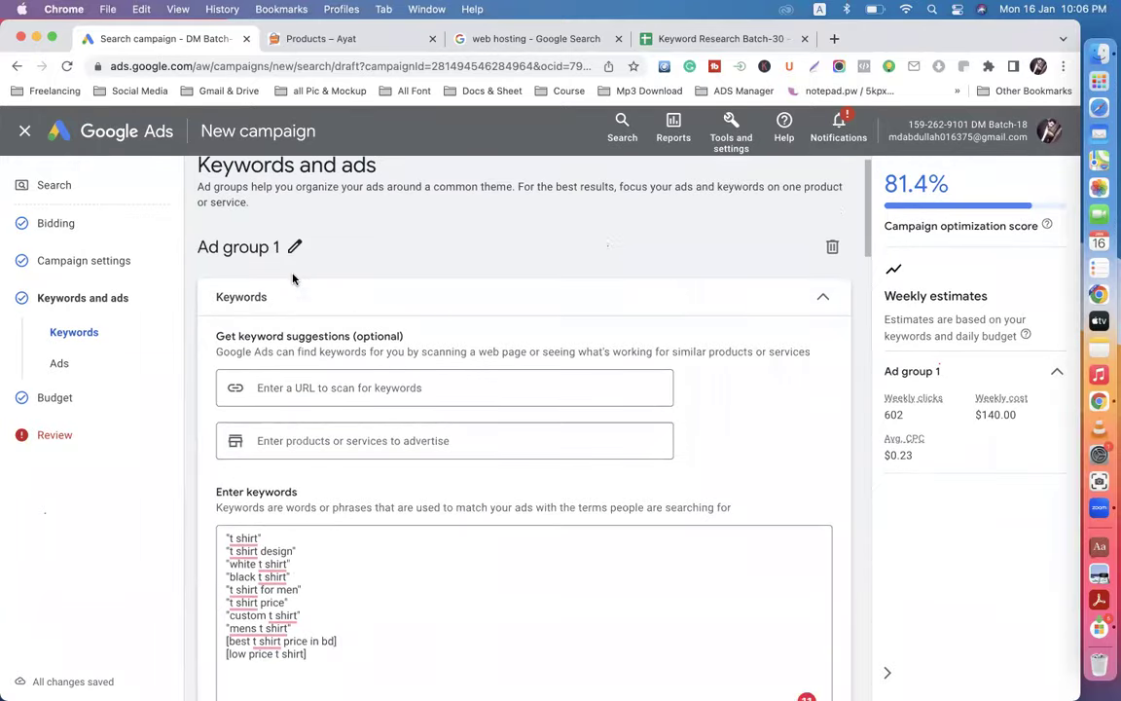
pyautogui.scroll(-10, 293, 277)
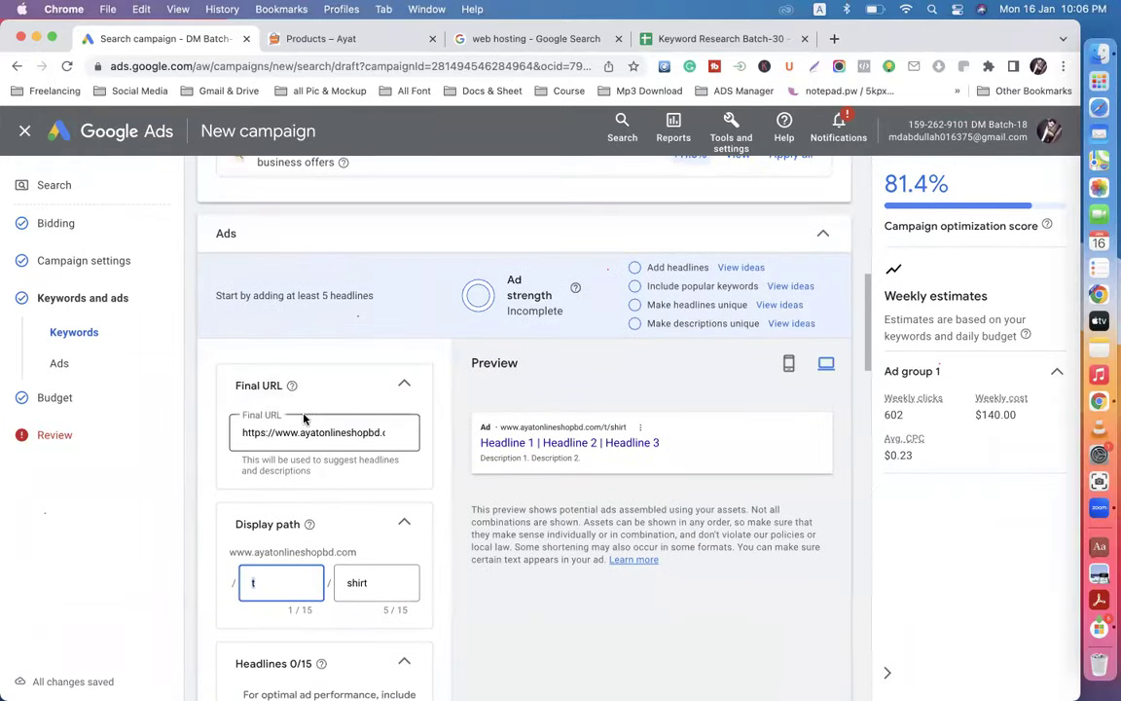
pyautogui.scroll(-3, 304, 419)
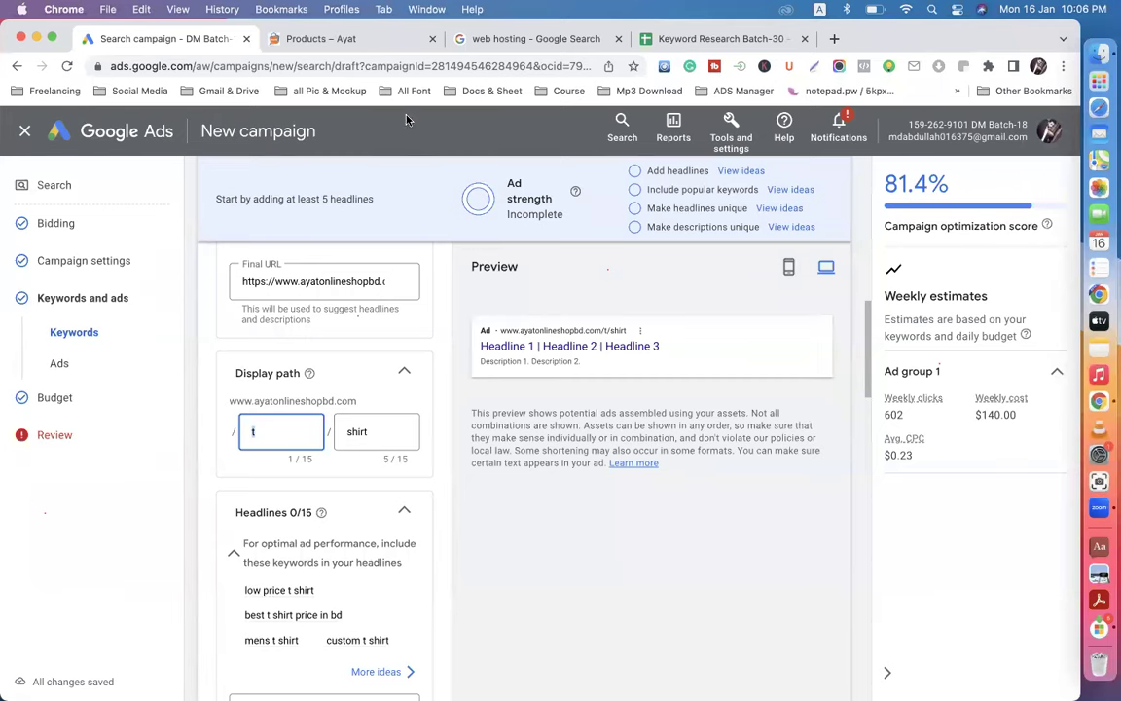
# Step: Check the product listing on the Ayat shop page and return to the ad's display path in the campaign draft
pyautogui.click(363, 42)
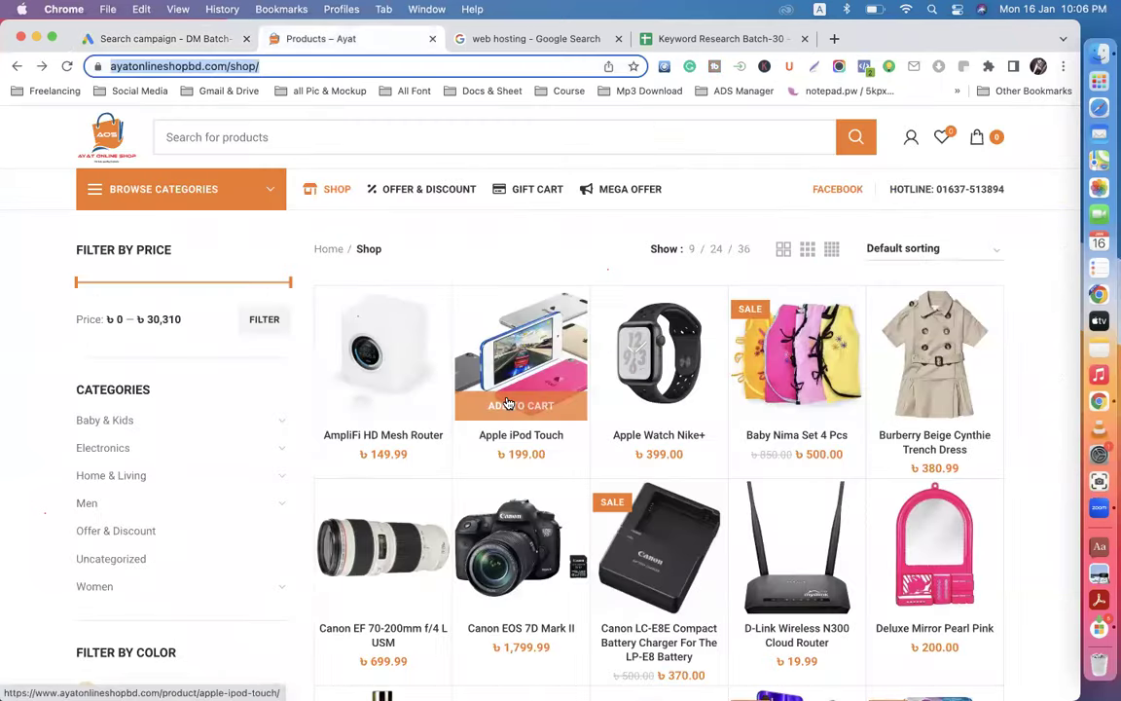
pyautogui.scroll(-3, 507, 402)
pyautogui.scroll(3, 506, 402)
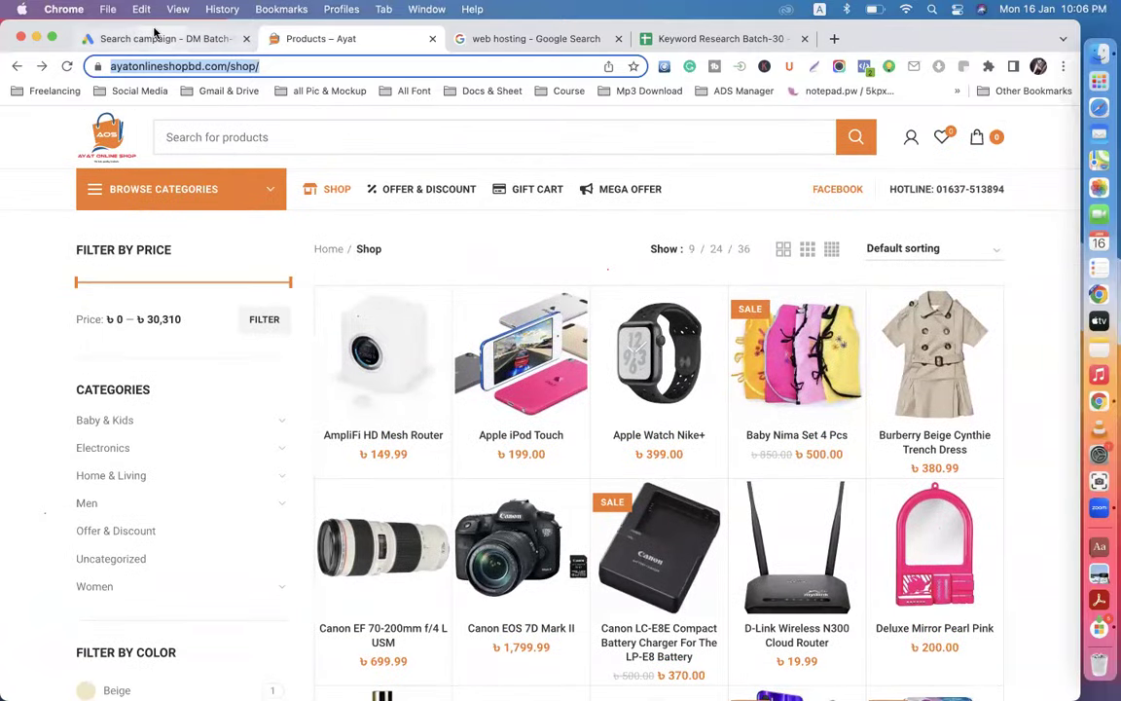
pyautogui.click(156, 38)
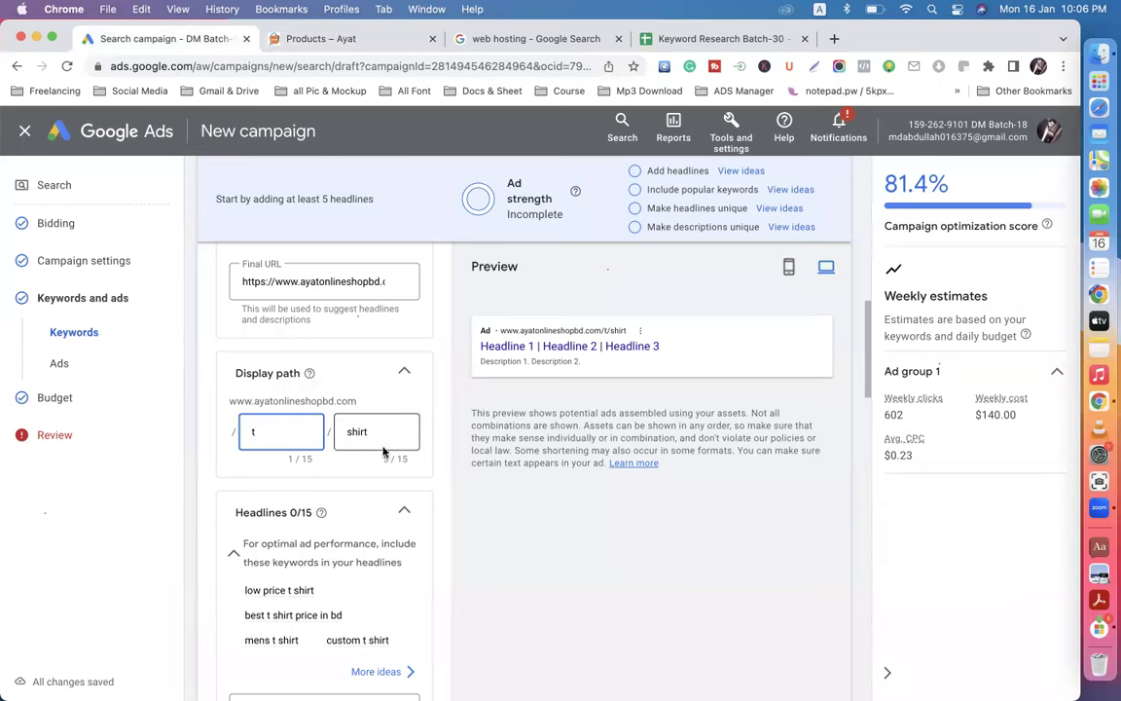
# Step: Add empty headline fields to the ad until the maximum of 15 is reached
pyautogui.scroll(-5, 388, 522)
pyautogui.scroll(-7, 386, 520)
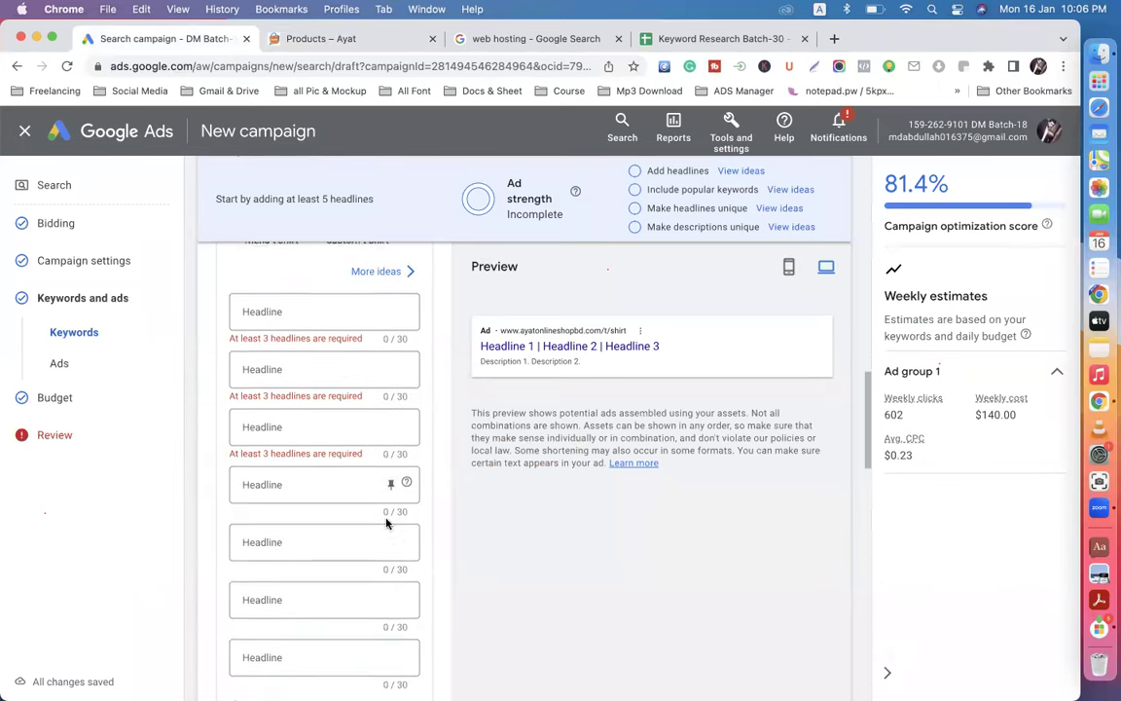
pyautogui.scroll(7, 388, 516)
pyautogui.scroll(4, 388, 524)
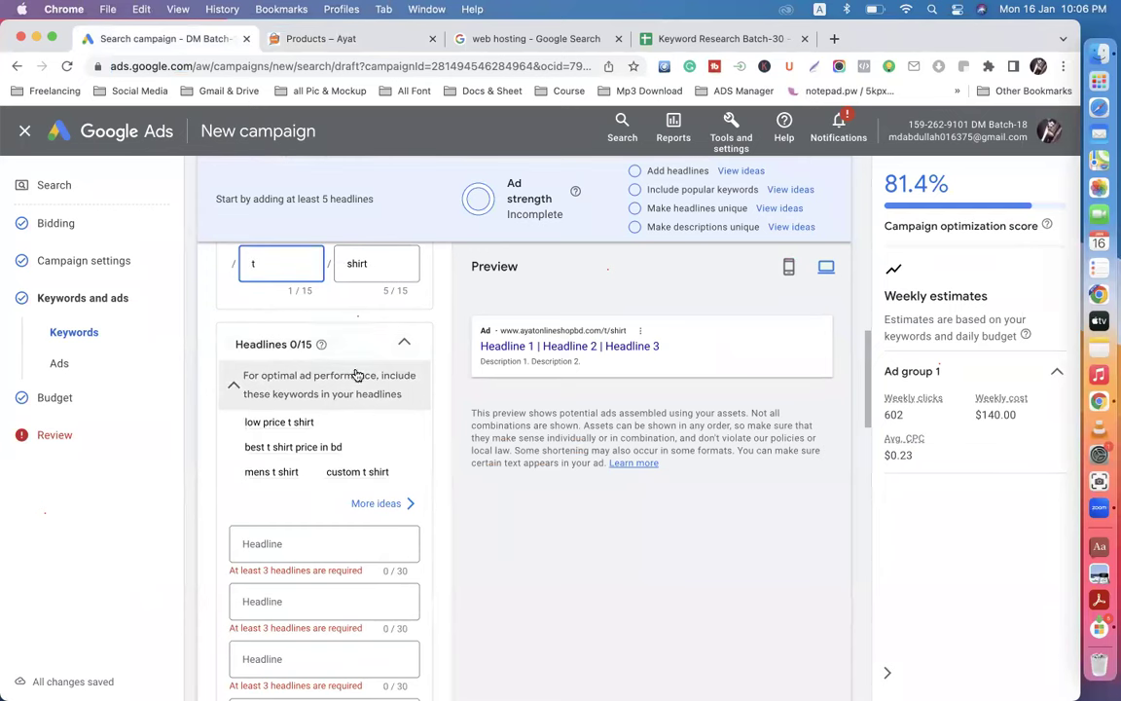
pyautogui.scroll(-5, 336, 487)
pyautogui.scroll(-3, 335, 489)
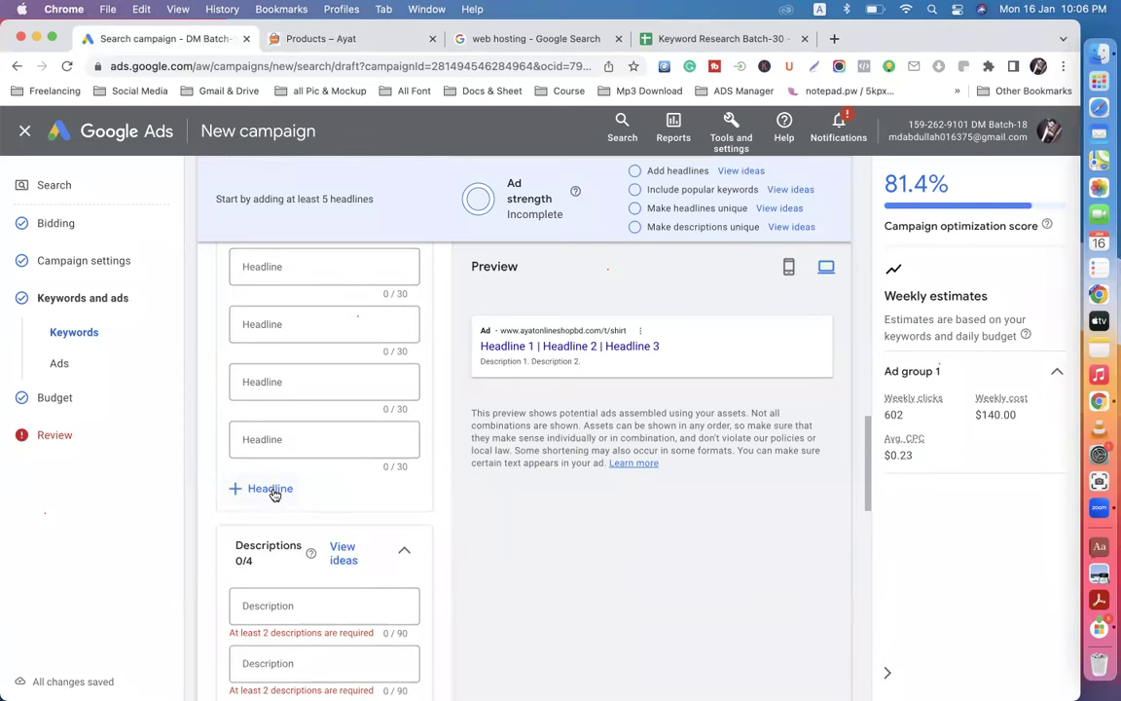
pyautogui.click(272, 490)
pyautogui.click(272, 546)
pyautogui.scroll(-2, 277, 545)
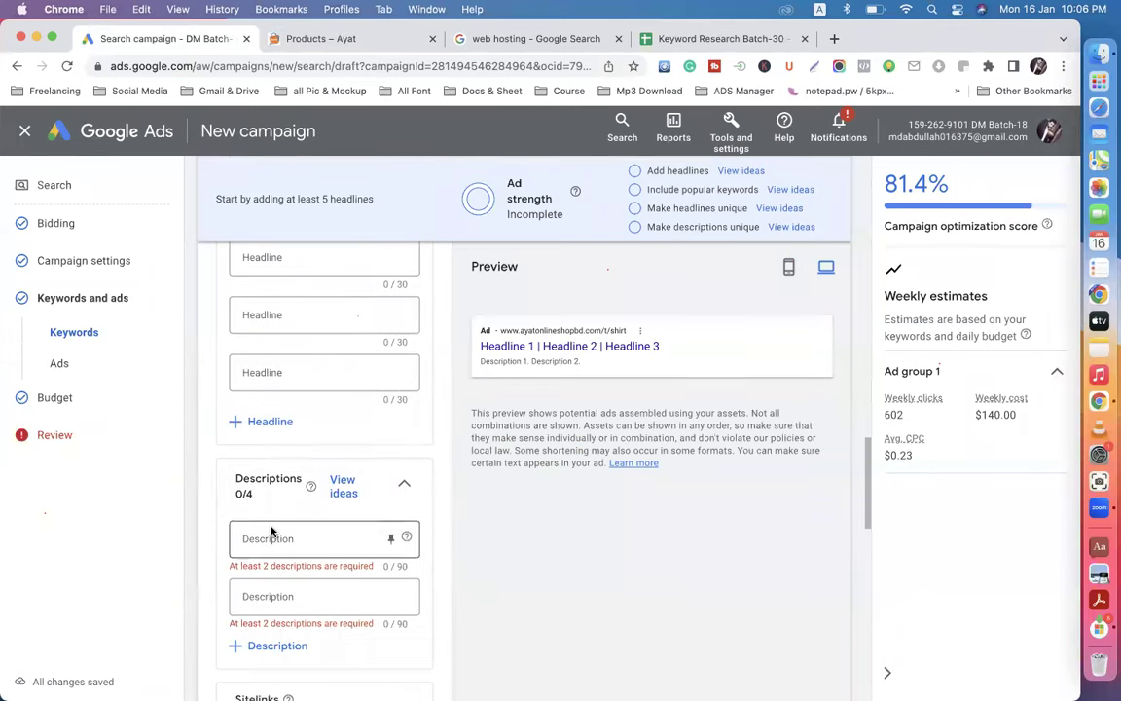
pyautogui.click(274, 420)
pyautogui.click(284, 480)
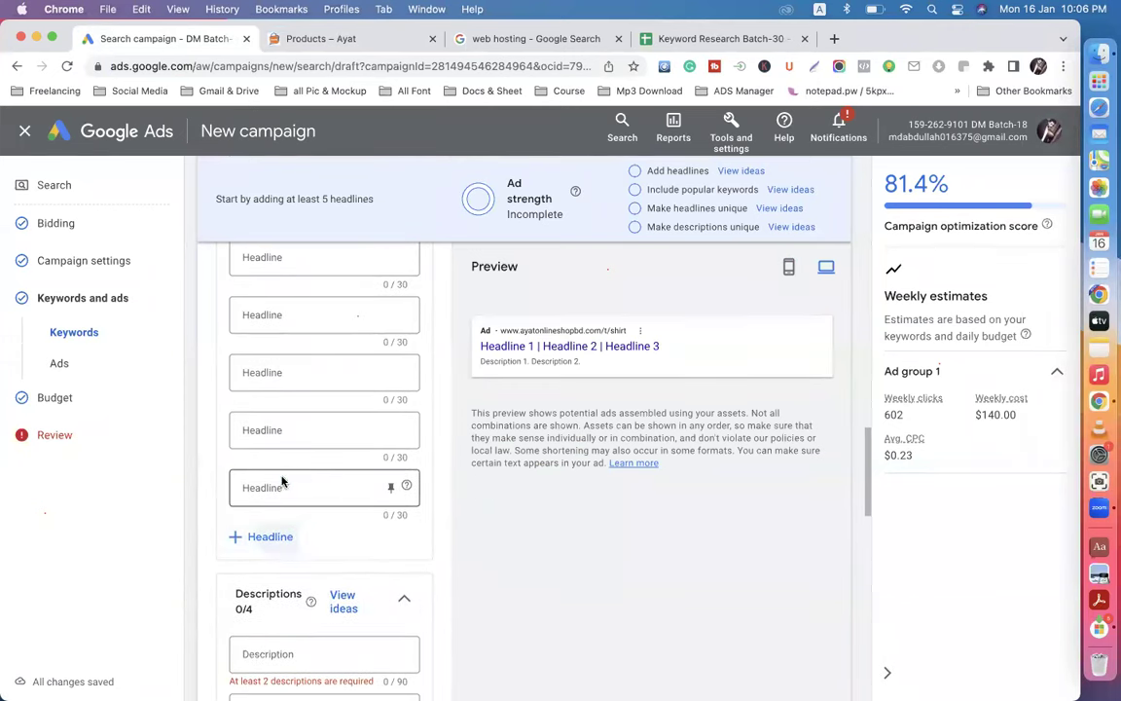
pyautogui.click(281, 496)
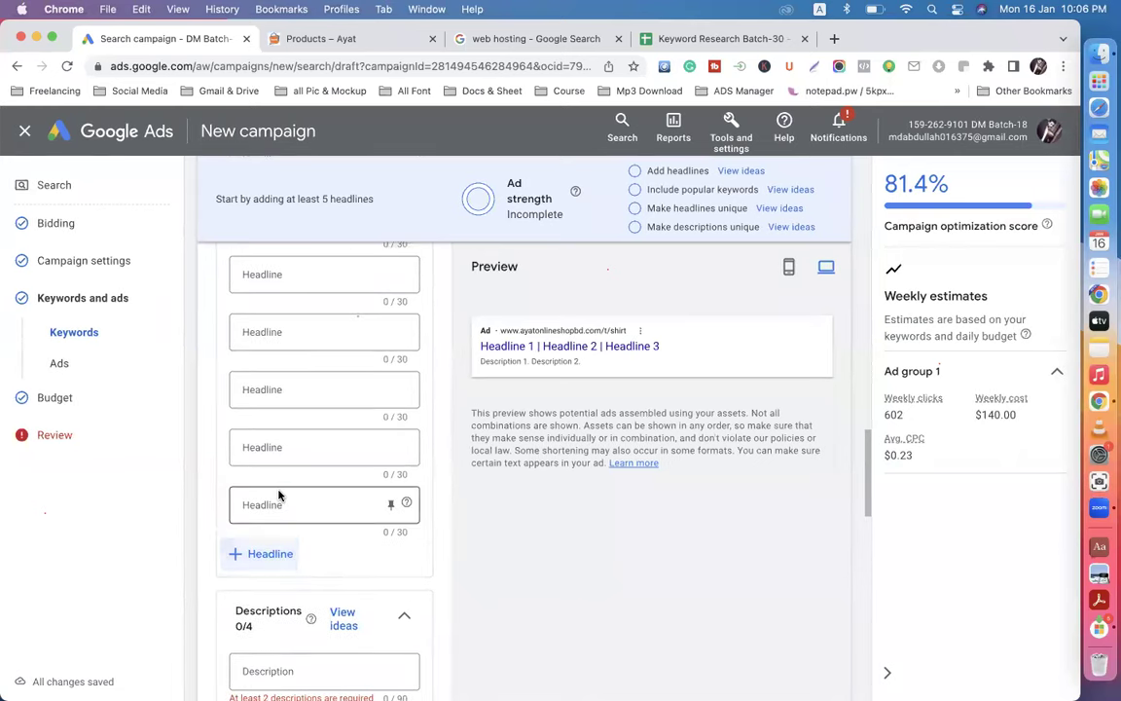
pyautogui.click(274, 471)
pyautogui.click(268, 475)
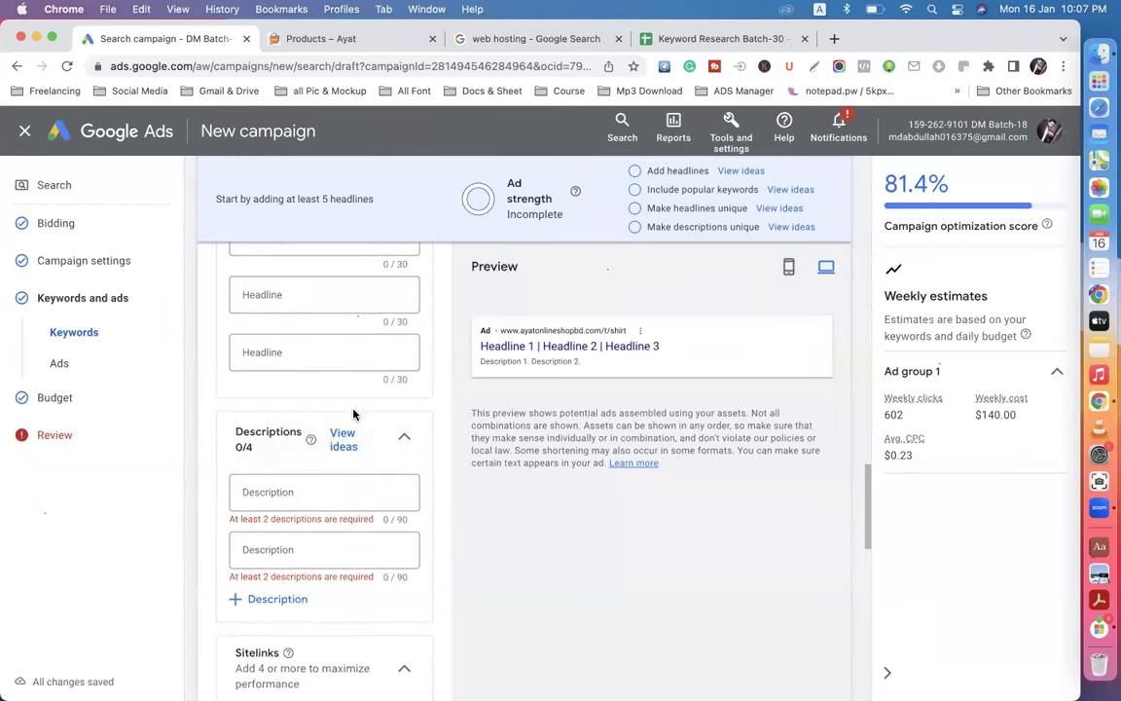
# Step: Compare the keyword ideas suggested for the headlines with the keyword list of Ad group 1
pyautogui.scroll(10, 318, 419)
pyautogui.scroll(8, 355, 409)
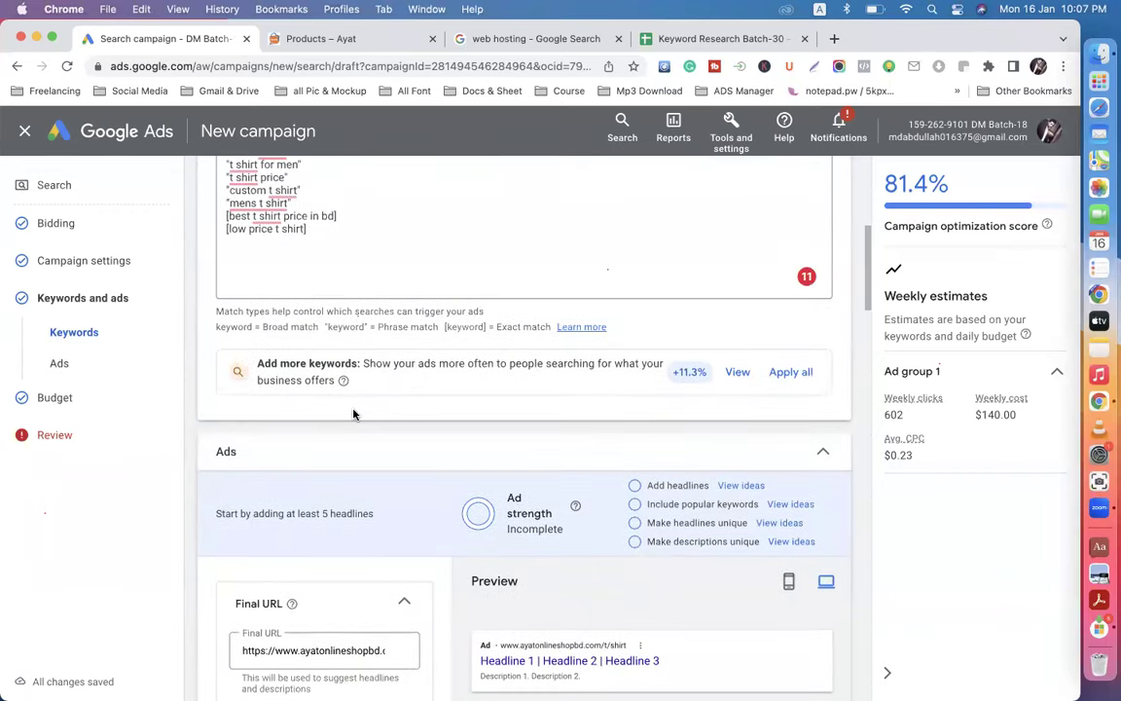
pyautogui.scroll(-10, 353, 414)
pyautogui.scroll(2, 355, 411)
pyautogui.scroll(10, 298, 326)
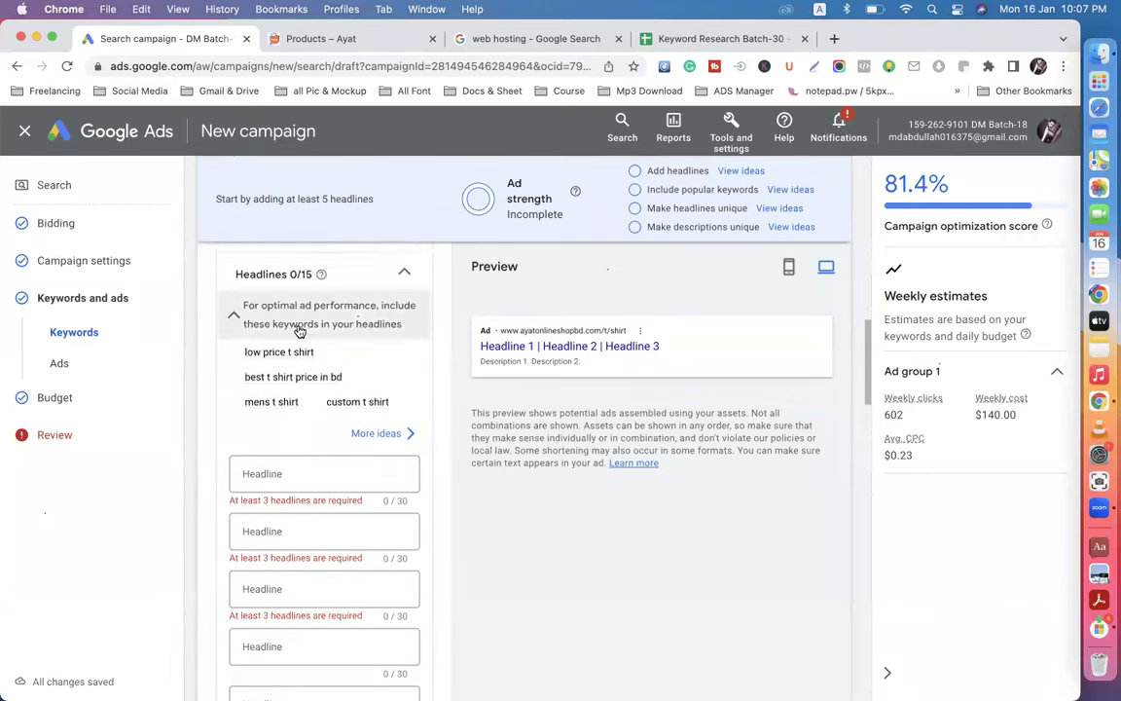
pyautogui.scroll(5, 299, 325)
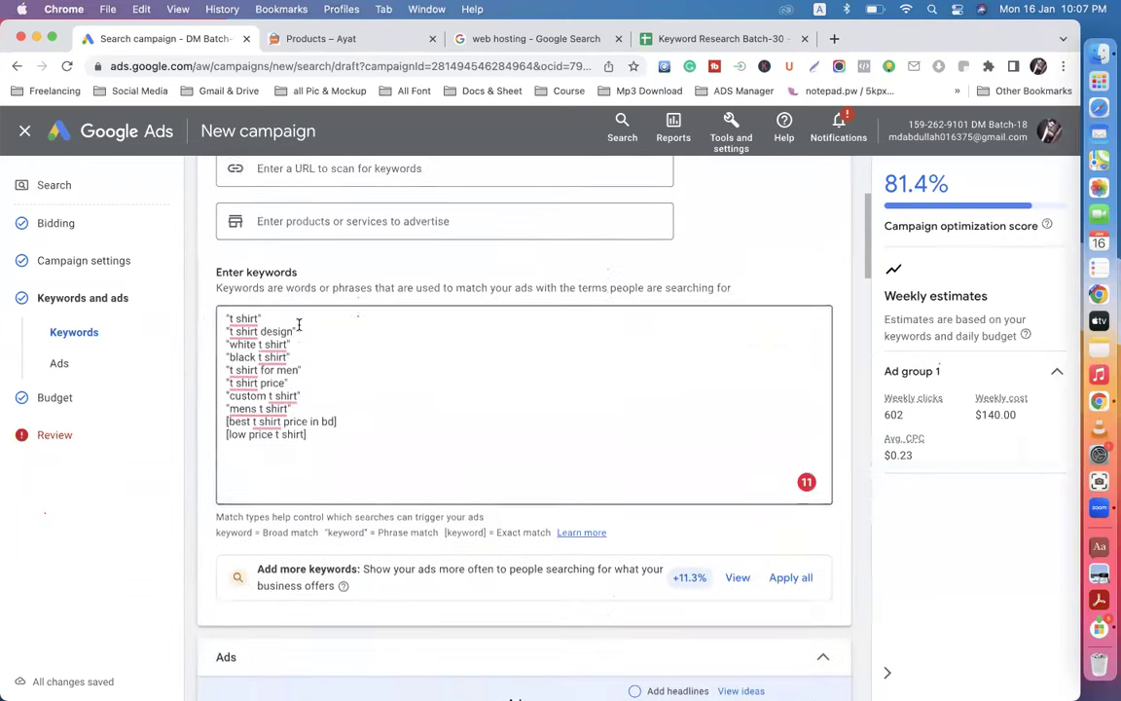
pyautogui.moveTo(227, 334); pyautogui.dragTo(366, 471)
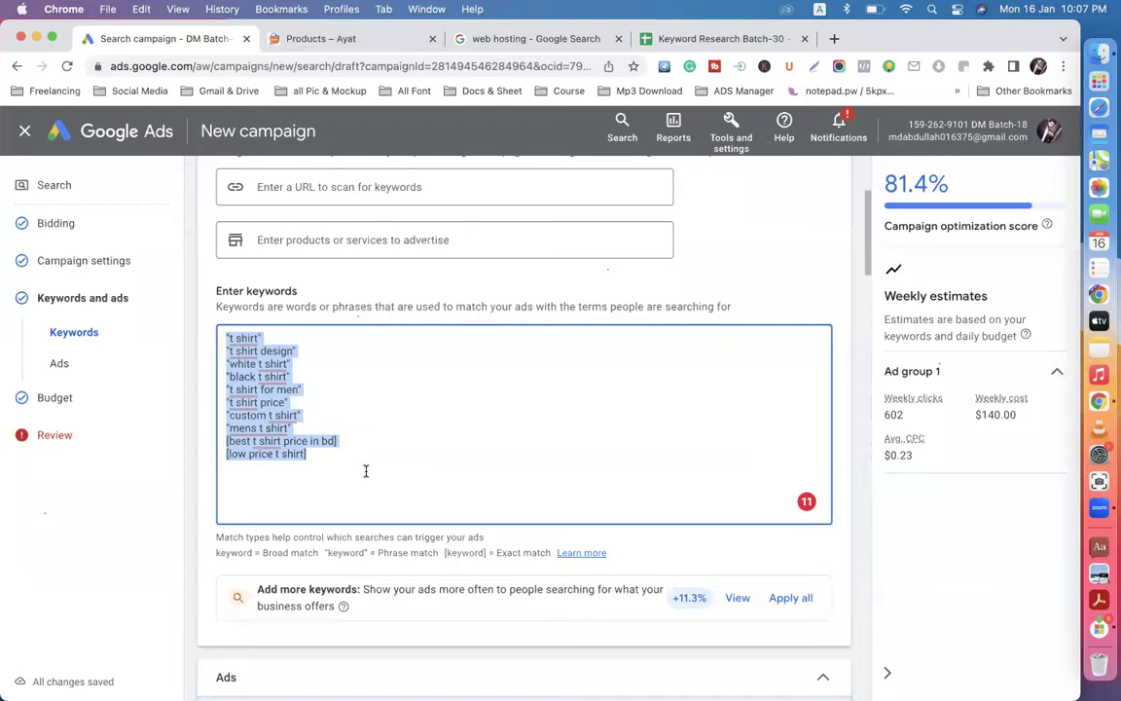
pyautogui.scroll(-5, 366, 471)
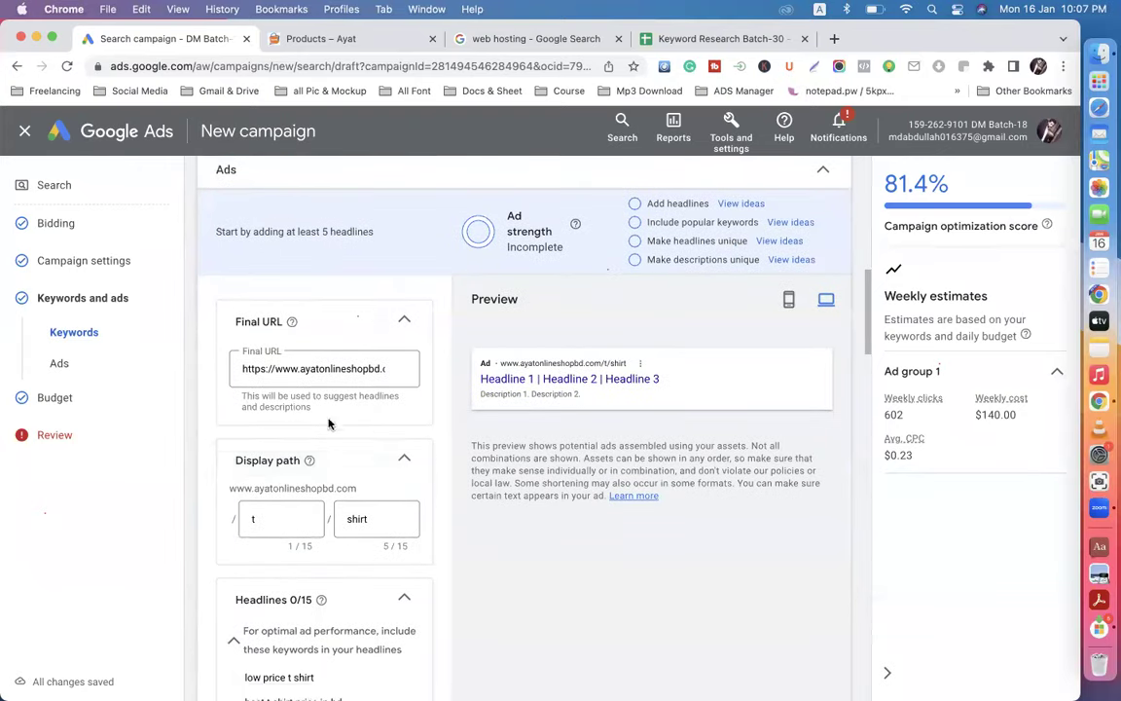
# Step: Examine the ad strength rating and its improvement checklist for the ad
pyautogui.scroll(-3, 351, 455)
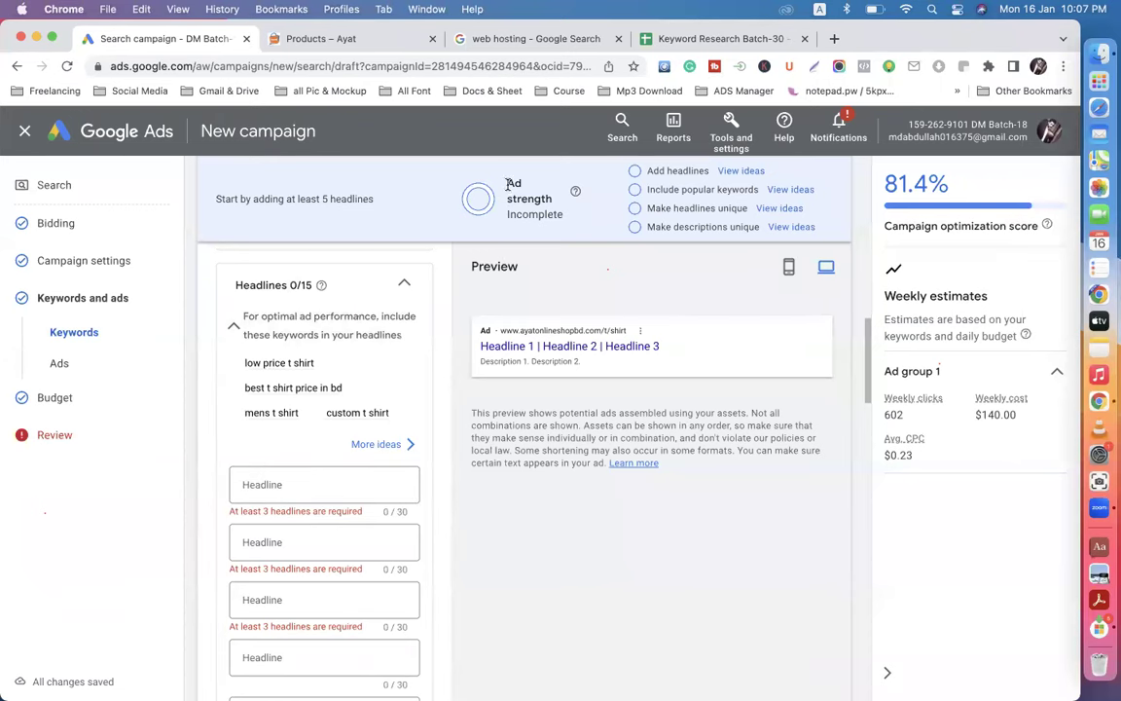
pyautogui.moveTo(508, 185); pyautogui.dragTo(563, 222)
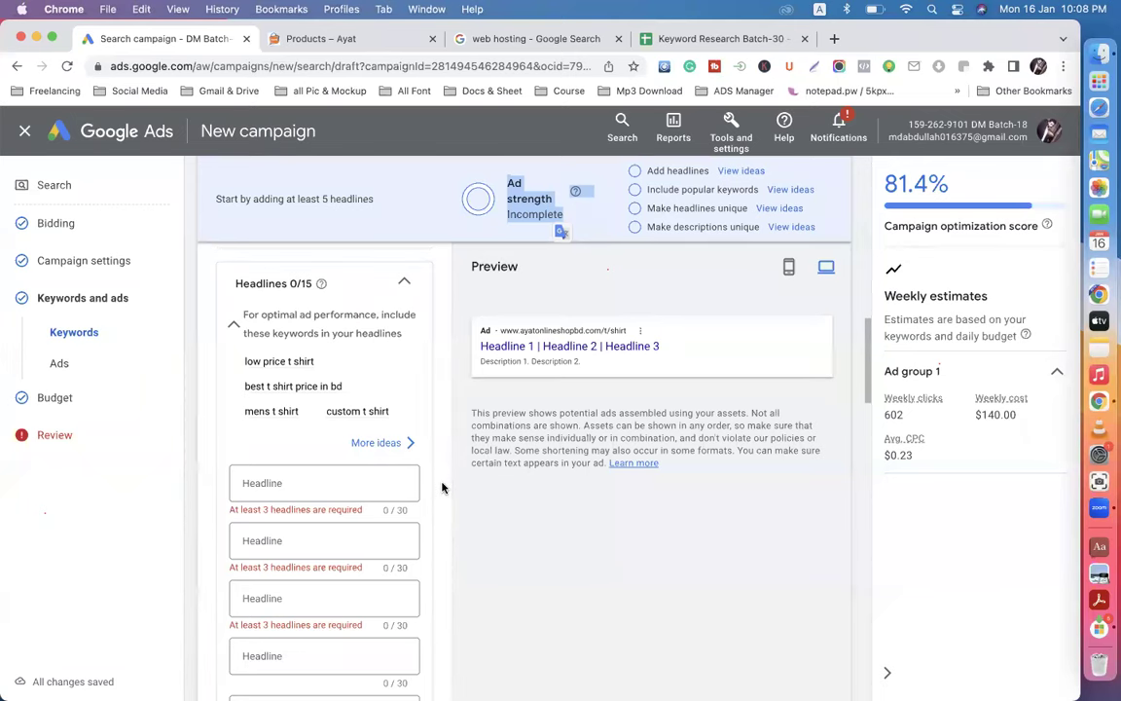
pyautogui.scroll(5, 442, 488)
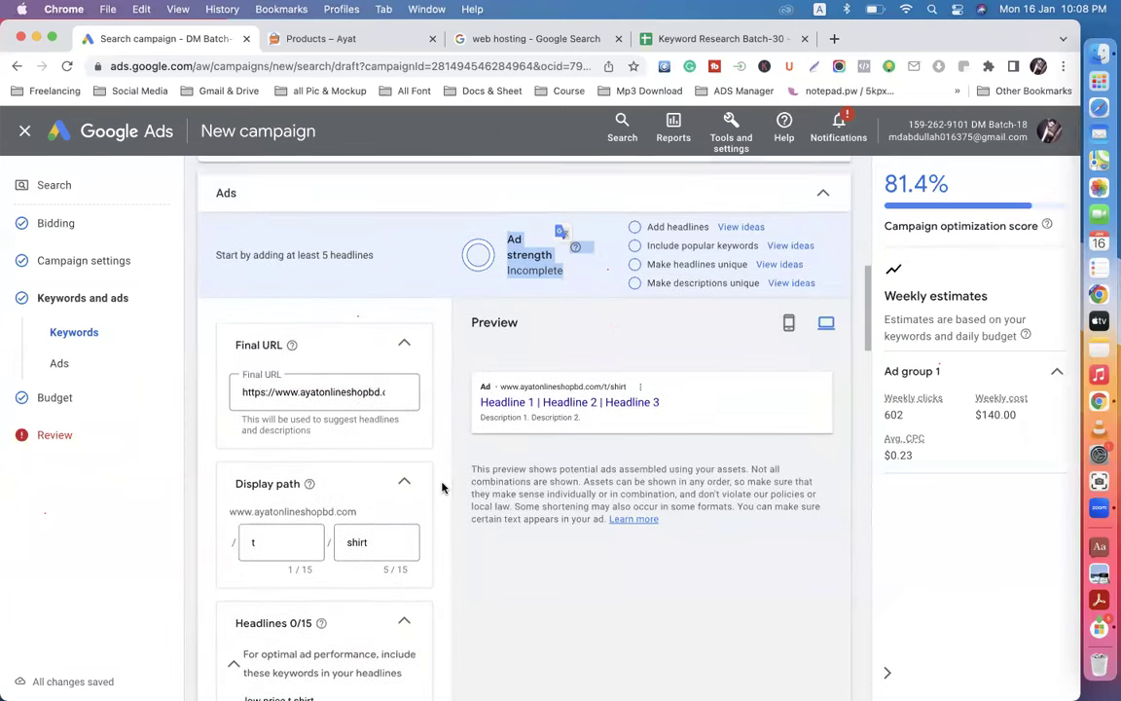
pyautogui.scroll(4, 442, 488)
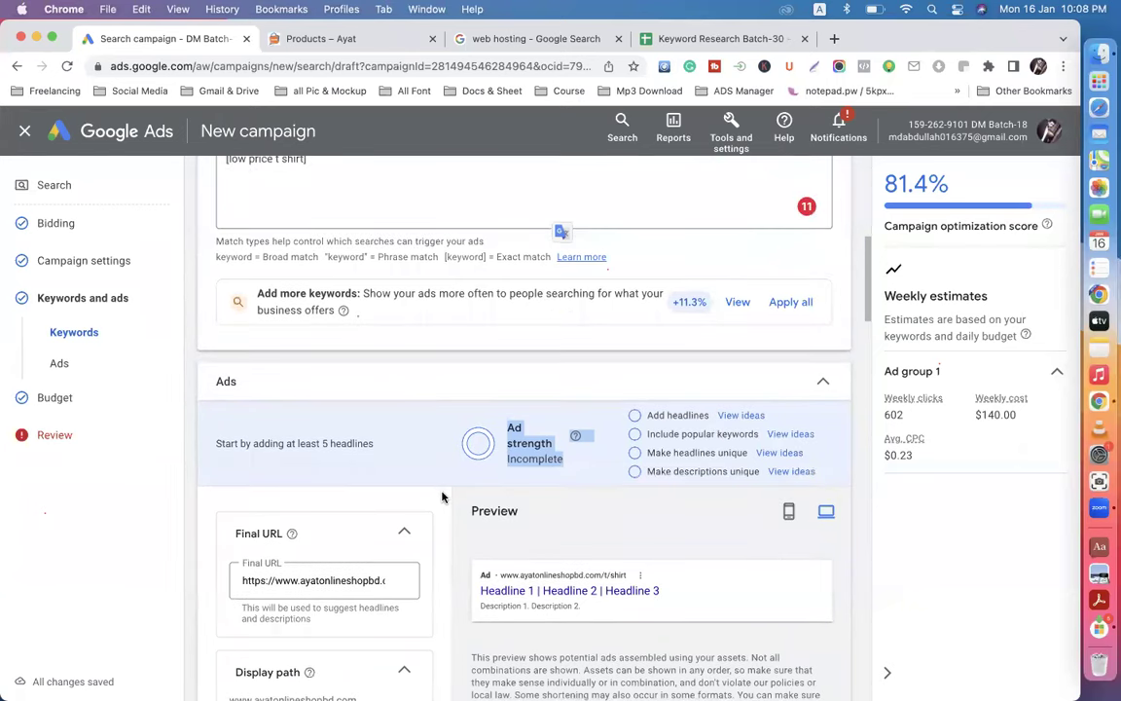
pyautogui.click(442, 497)
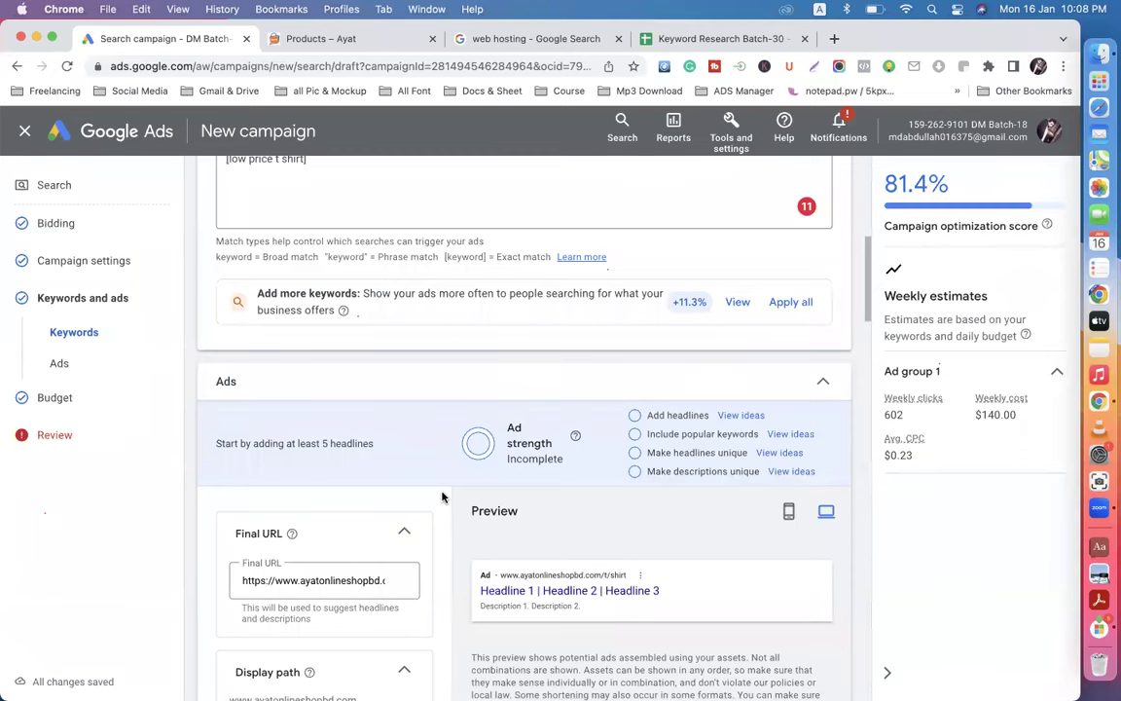
# Step: Review the ad group's keyword list together with the ad's final URL, display path and empty headline fields
pyautogui.scroll(5, 442, 496)
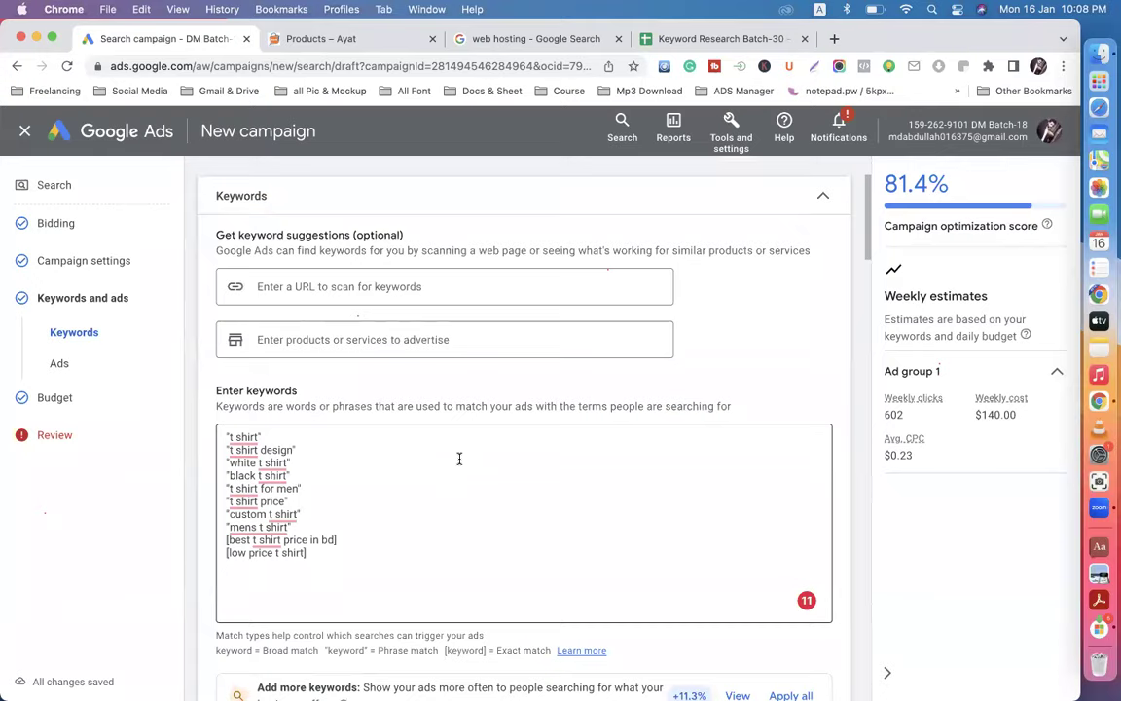
pyautogui.scroll(-10, 460, 459)
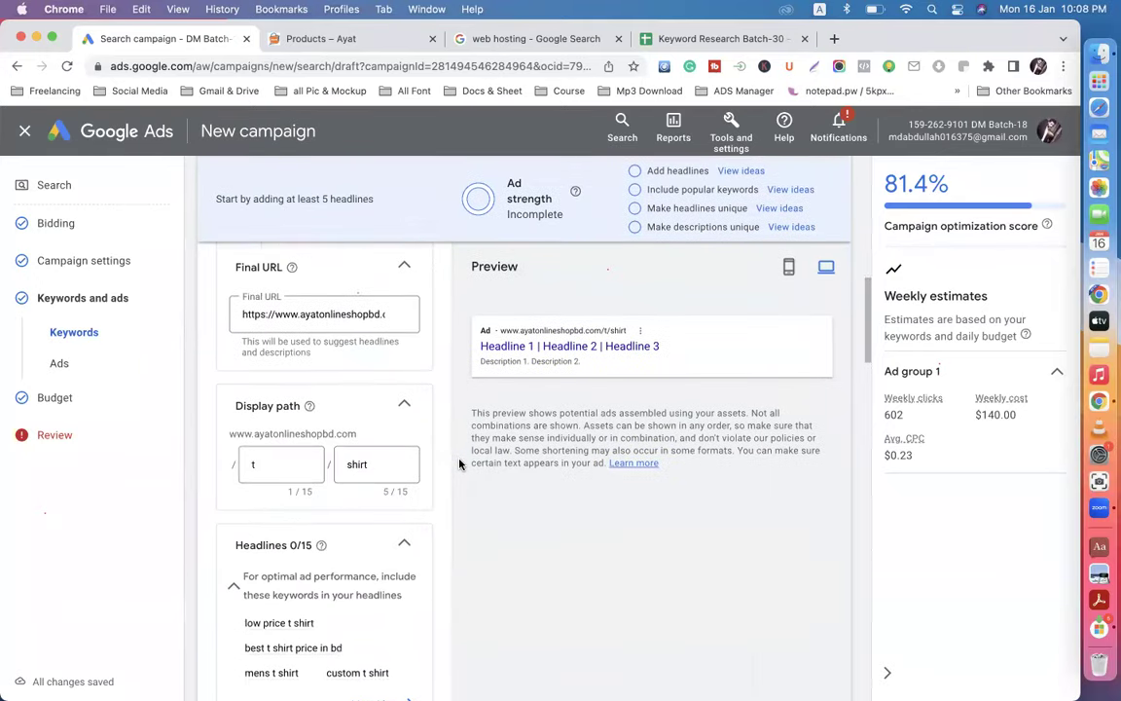
pyautogui.scroll(-1, 459, 464)
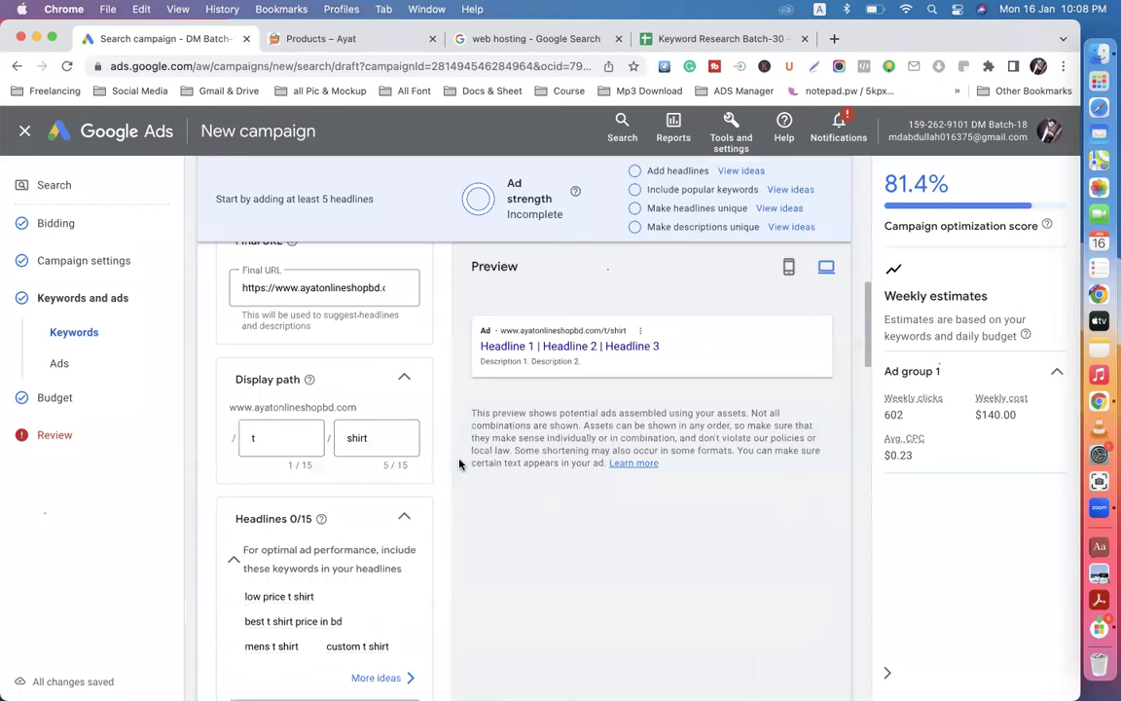
pyautogui.scroll(-5, 460, 463)
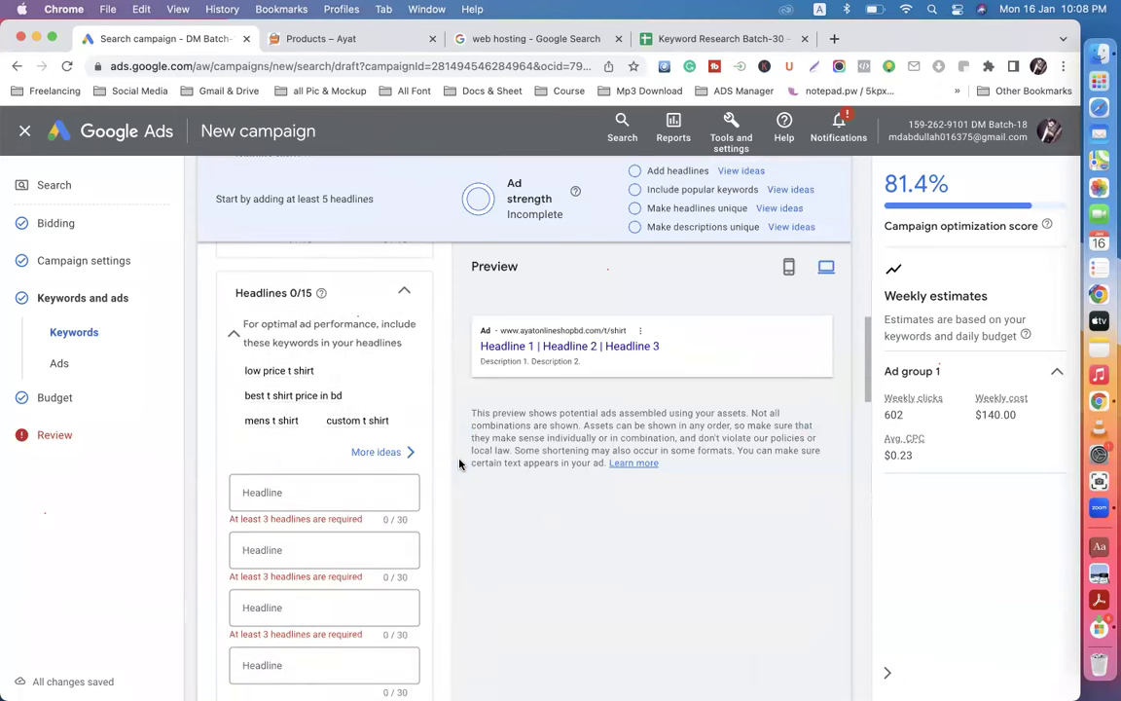
pyautogui.scroll(-8, 436, 491)
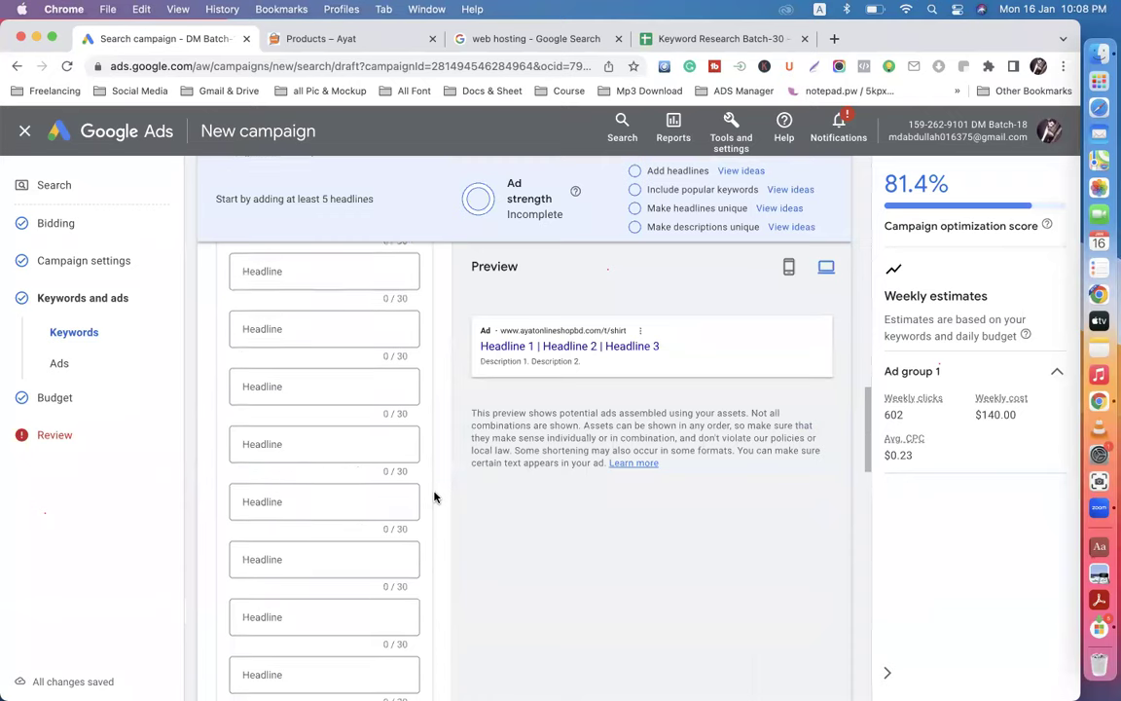
pyautogui.scroll(-2, 434, 498)
pyautogui.scroll(15, 434, 498)
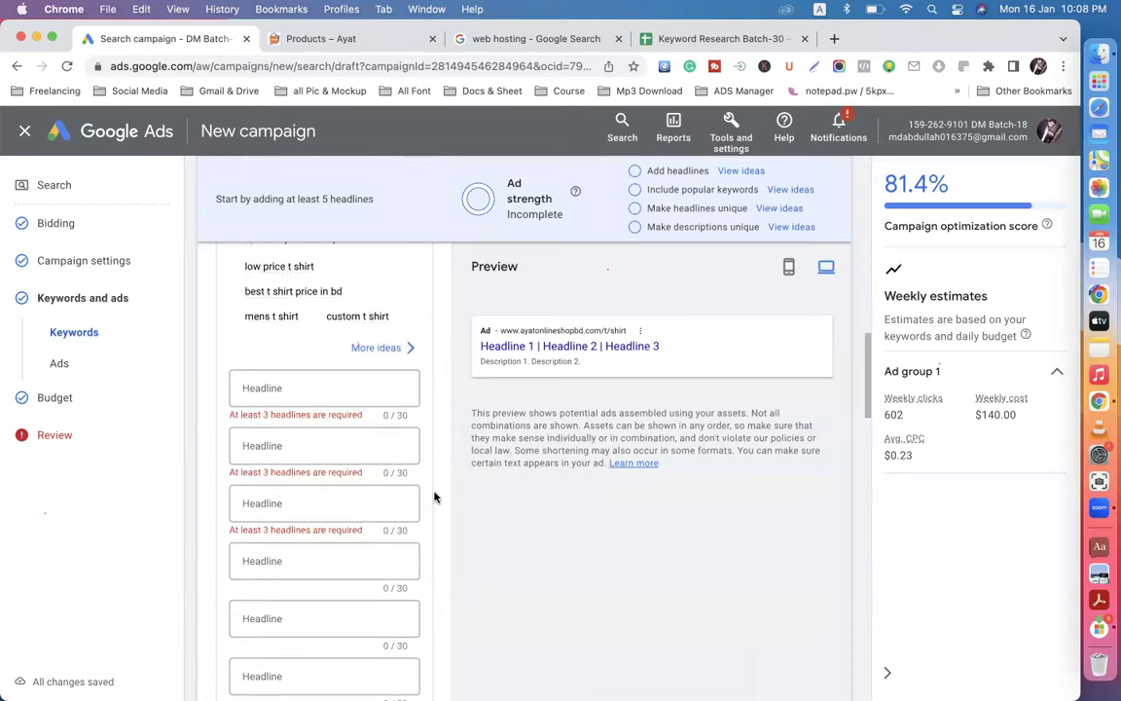
pyautogui.scroll(-5, 425, 533)
pyautogui.scroll(3, 424, 534)
pyautogui.scroll(3, 424, 534)
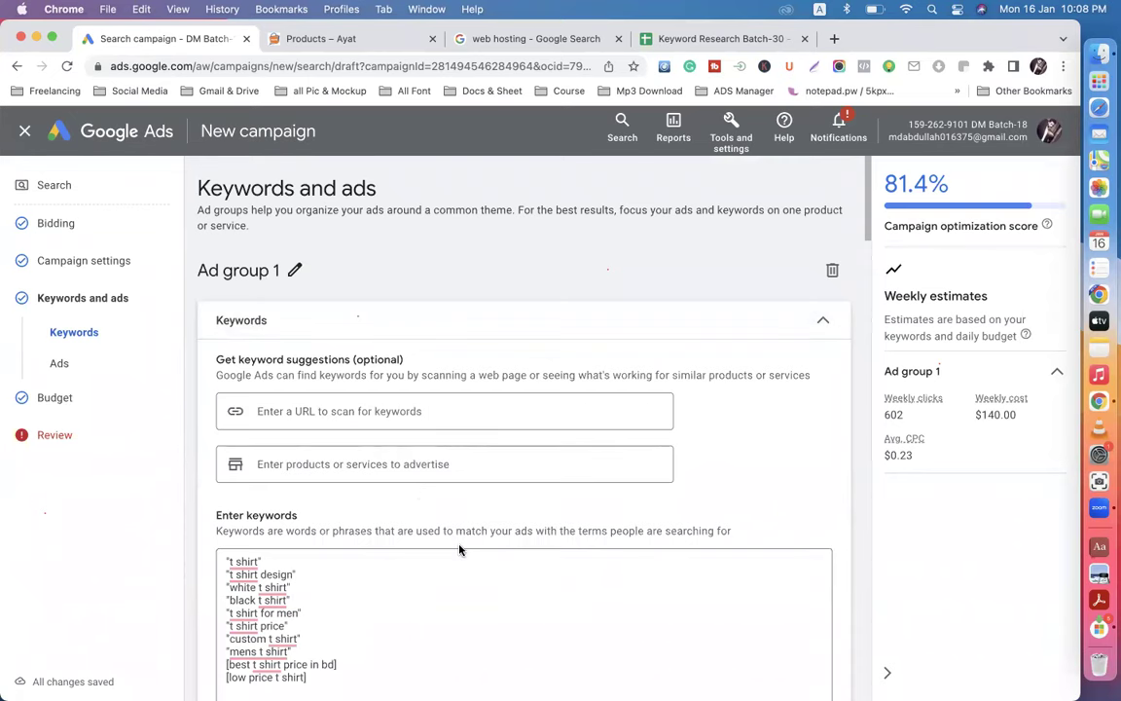
# Step: Check the suggestions offered for the first headline against the ad preview
pyautogui.scroll(-12, 459, 550)
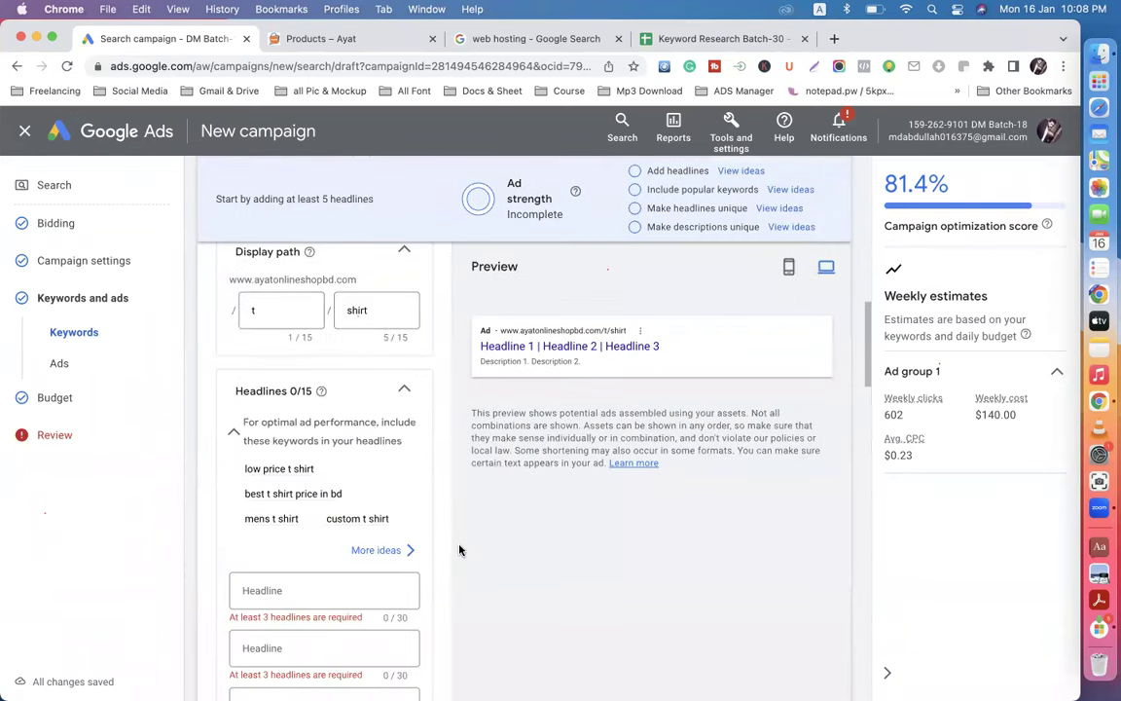
pyautogui.scroll(-5, 449, 489)
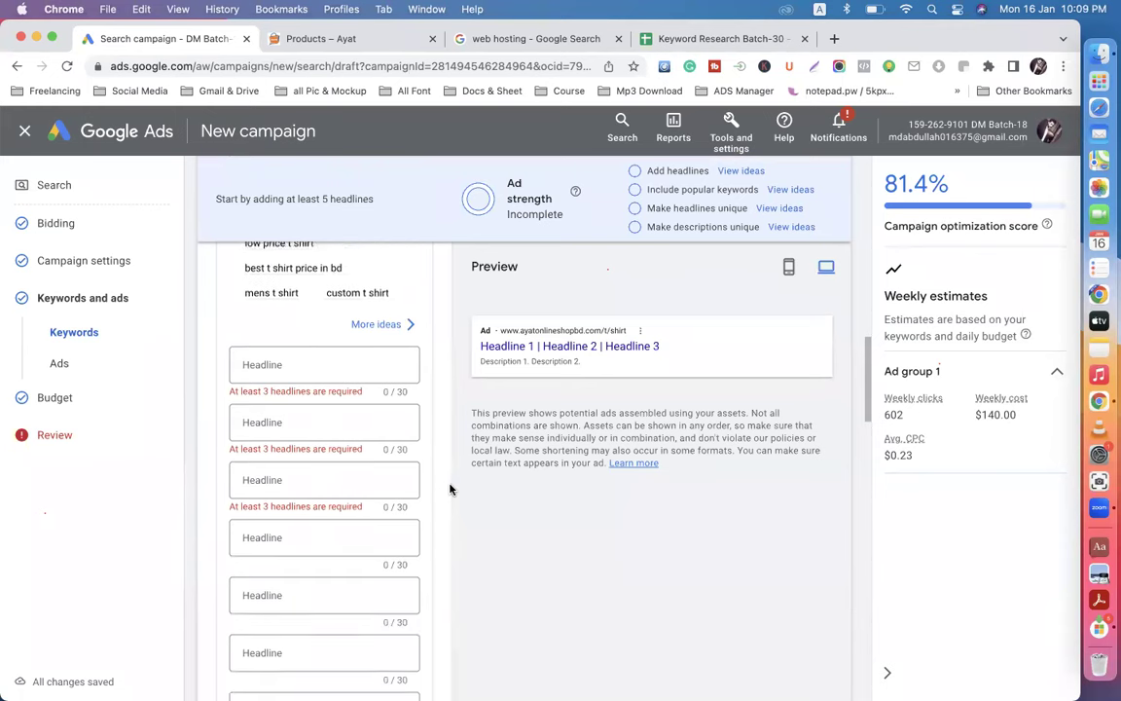
pyautogui.scroll(-1, 450, 489)
pyautogui.scroll(3, 450, 489)
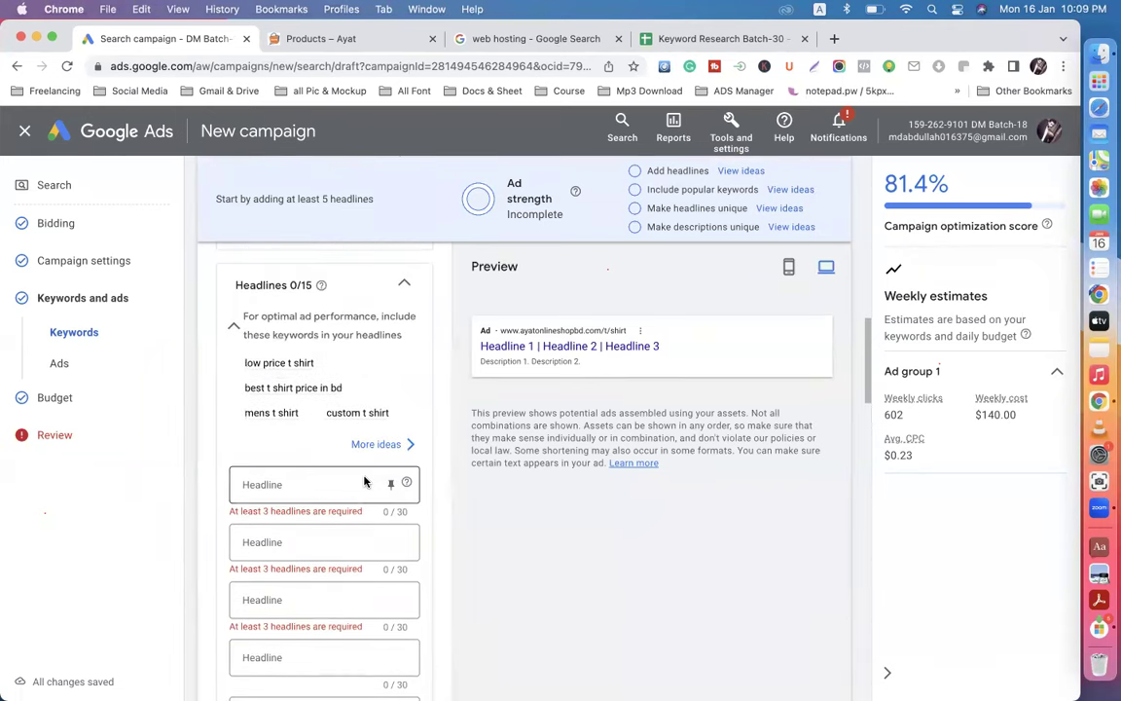
pyautogui.click(292, 485)
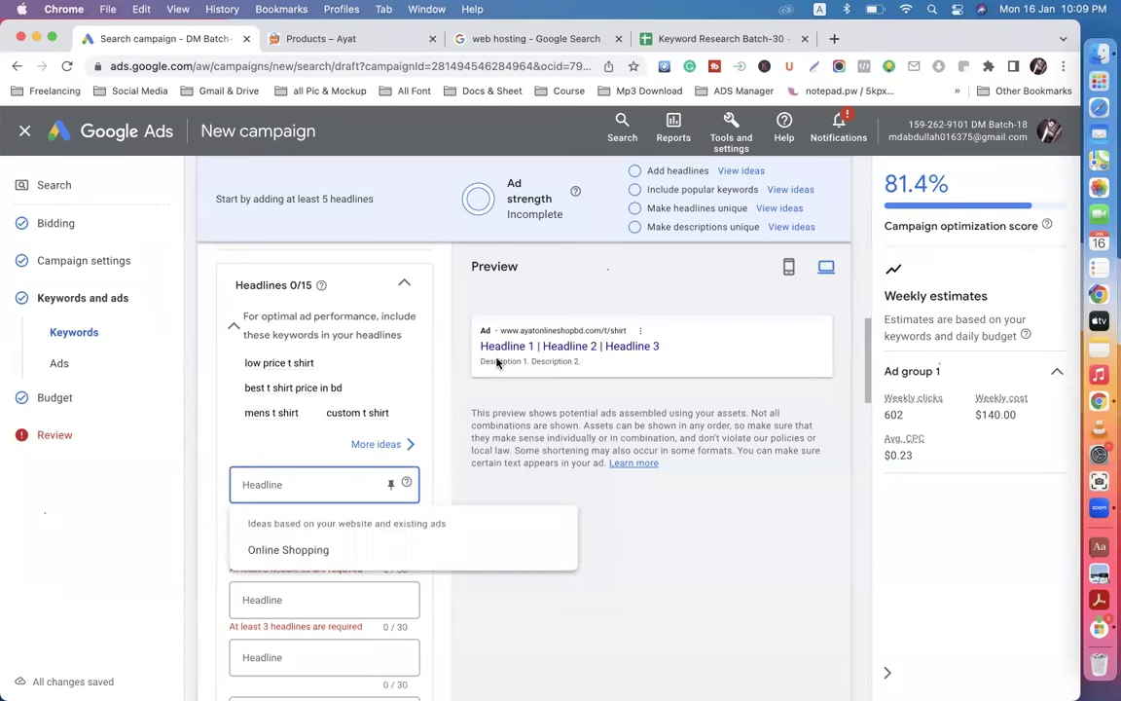
pyautogui.click(456, 387)
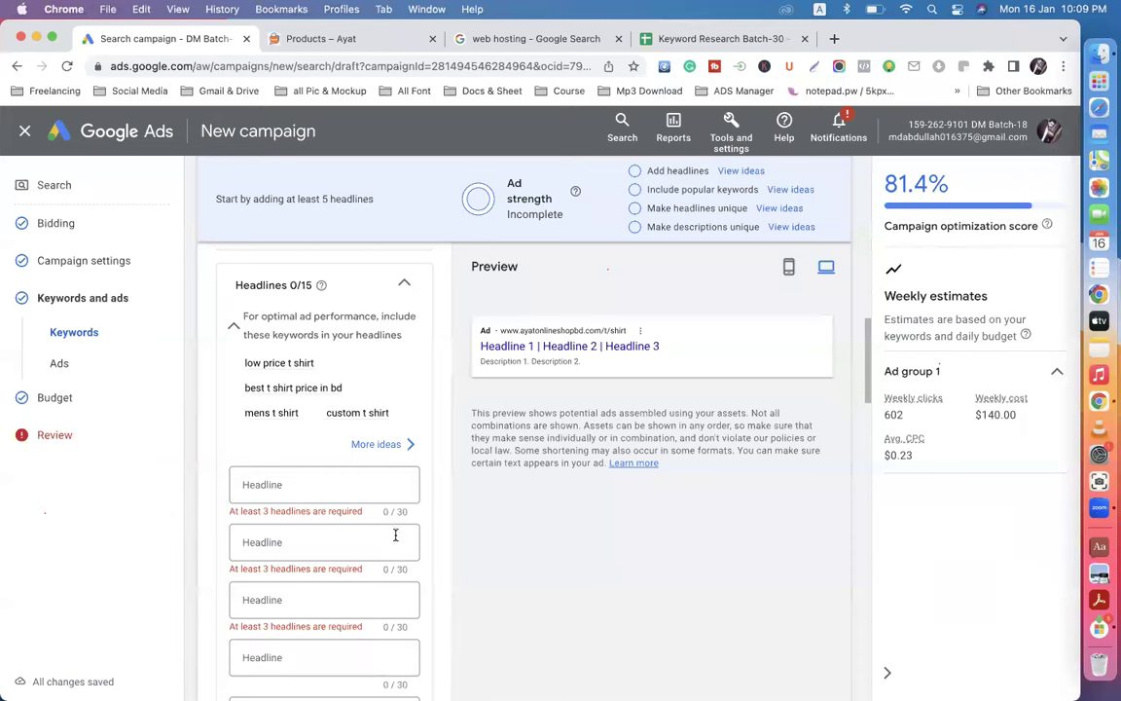
# Step: Mute all participants in the running Zoom meeting
pyautogui.click(760, 8)
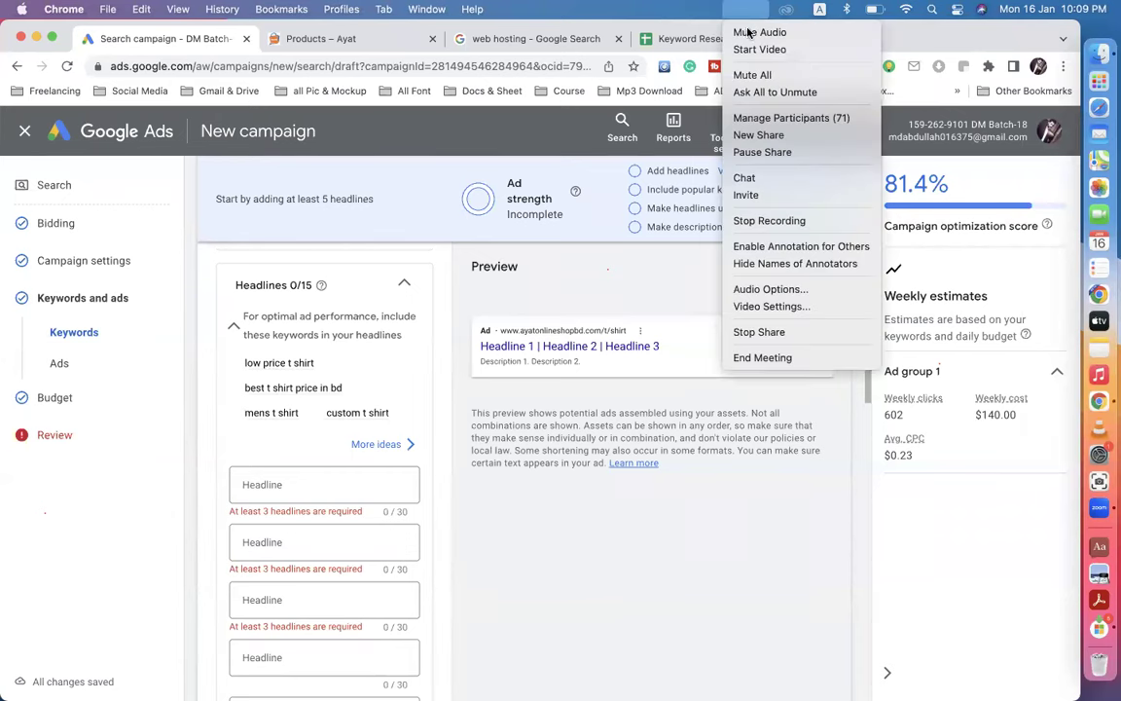
pyautogui.click(753, 75)
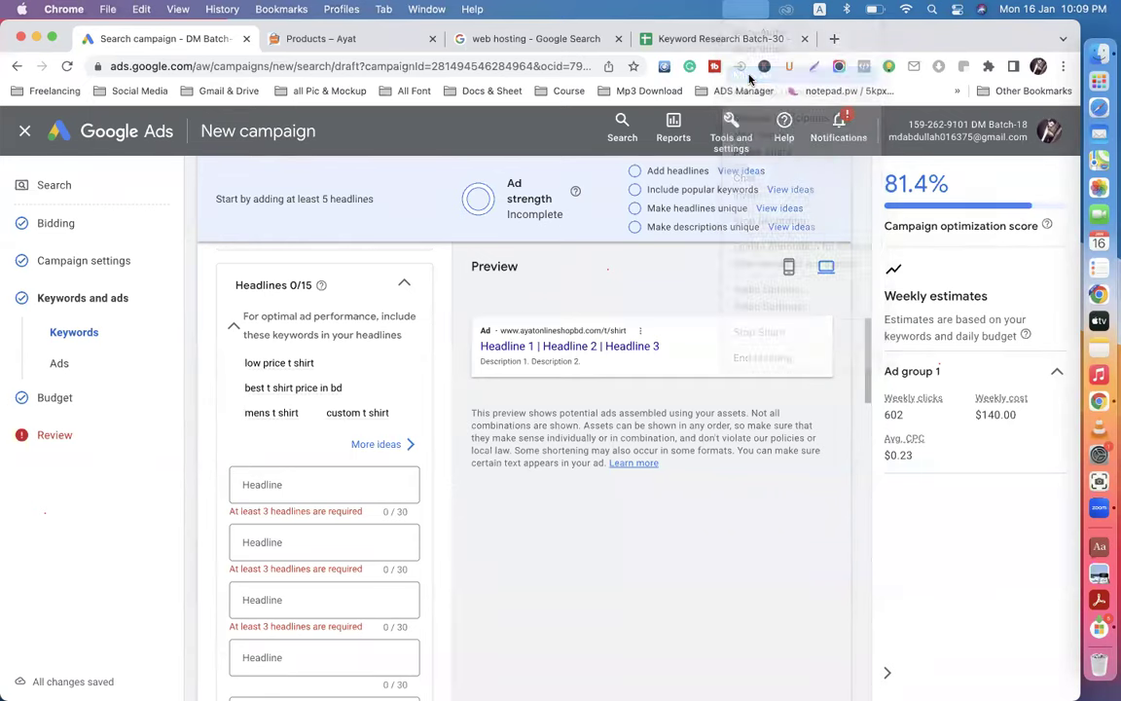
# Step: Compare the first headline field with the Namecheap ad's headline in the "web hosting" Google results and return to the campaign draft
pyautogui.scroll(-3, 409, 399)
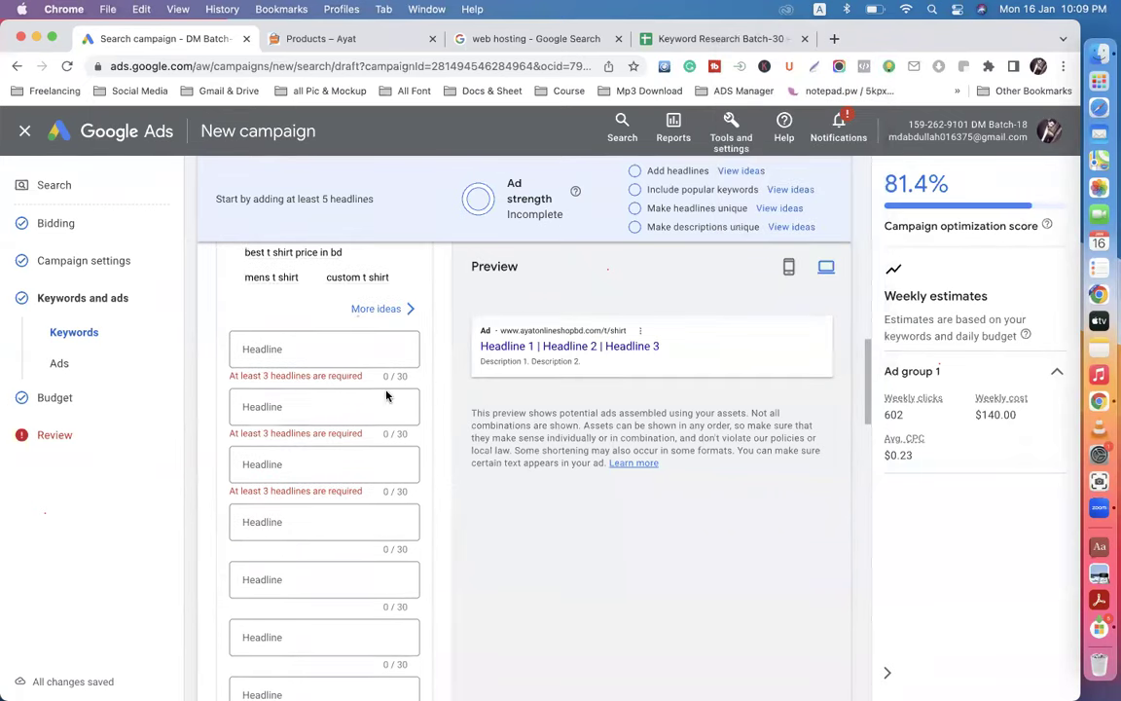
pyautogui.click(295, 359)
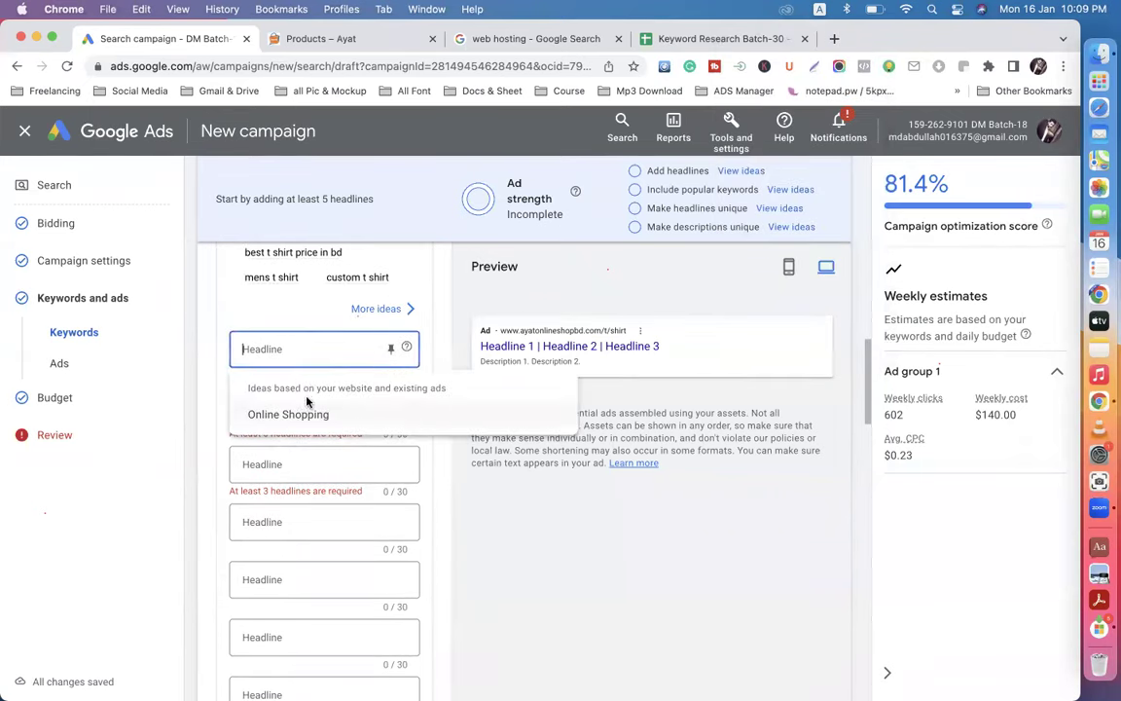
pyautogui.click(475, 39)
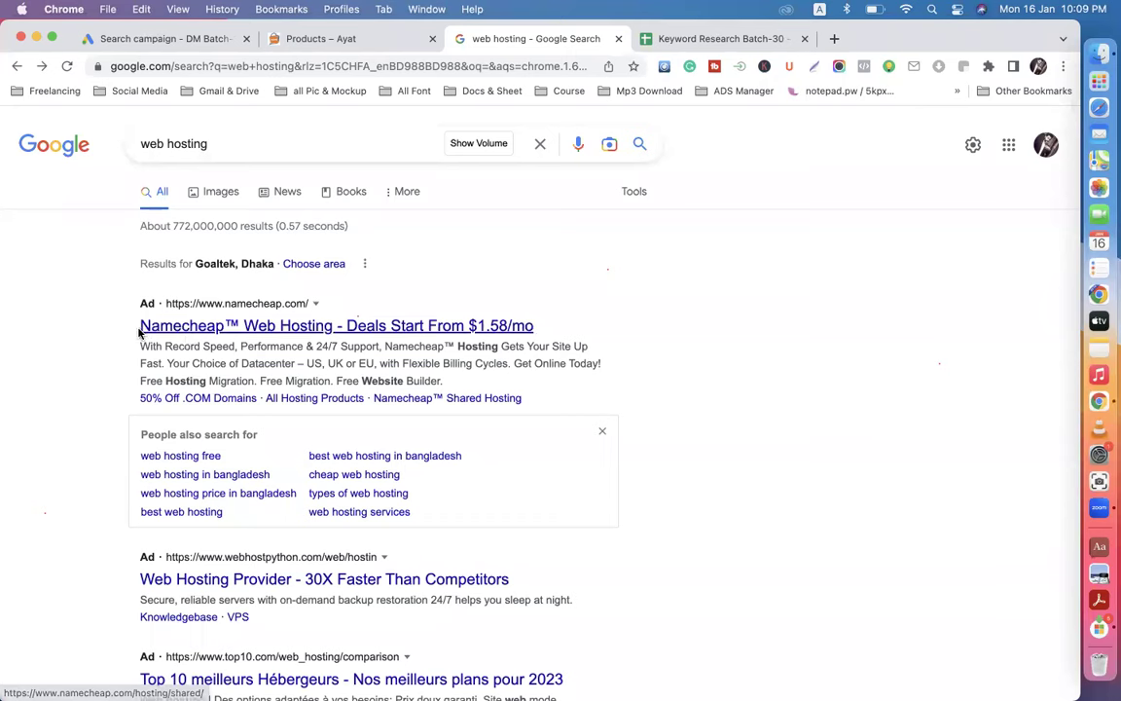
pyautogui.click(165, 40)
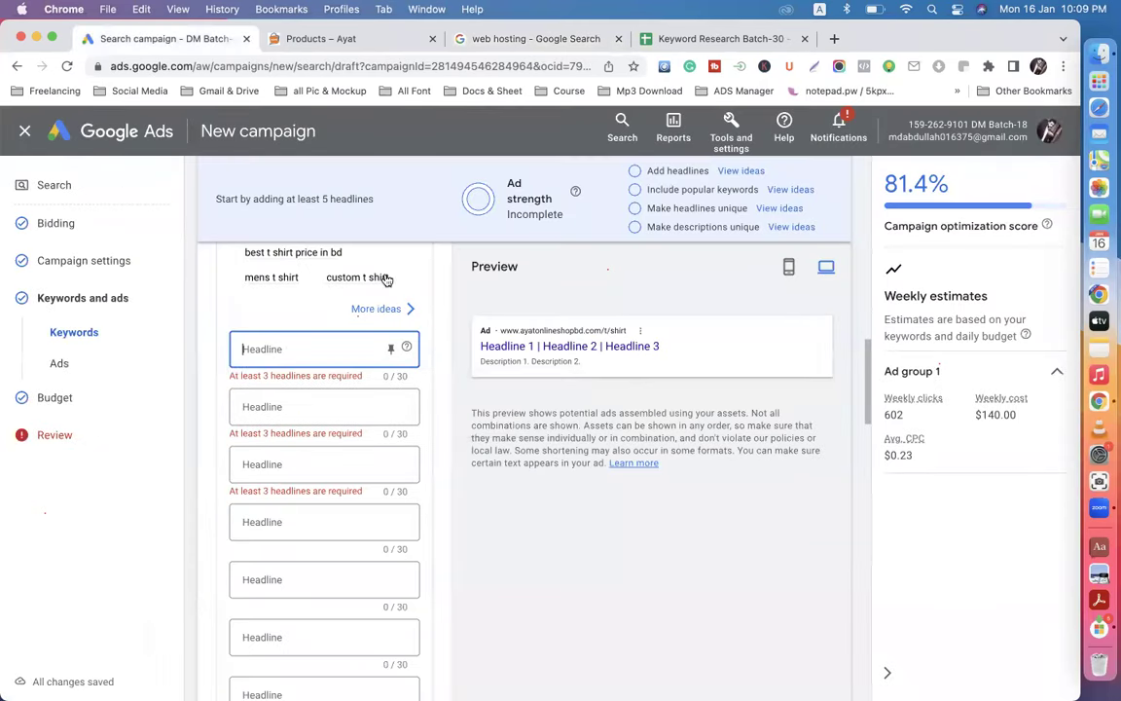
# Step: Review the ad group's full keyword list against the first headline's suggestions and the ad strength indicator
pyautogui.scroll(10, 440, 345)
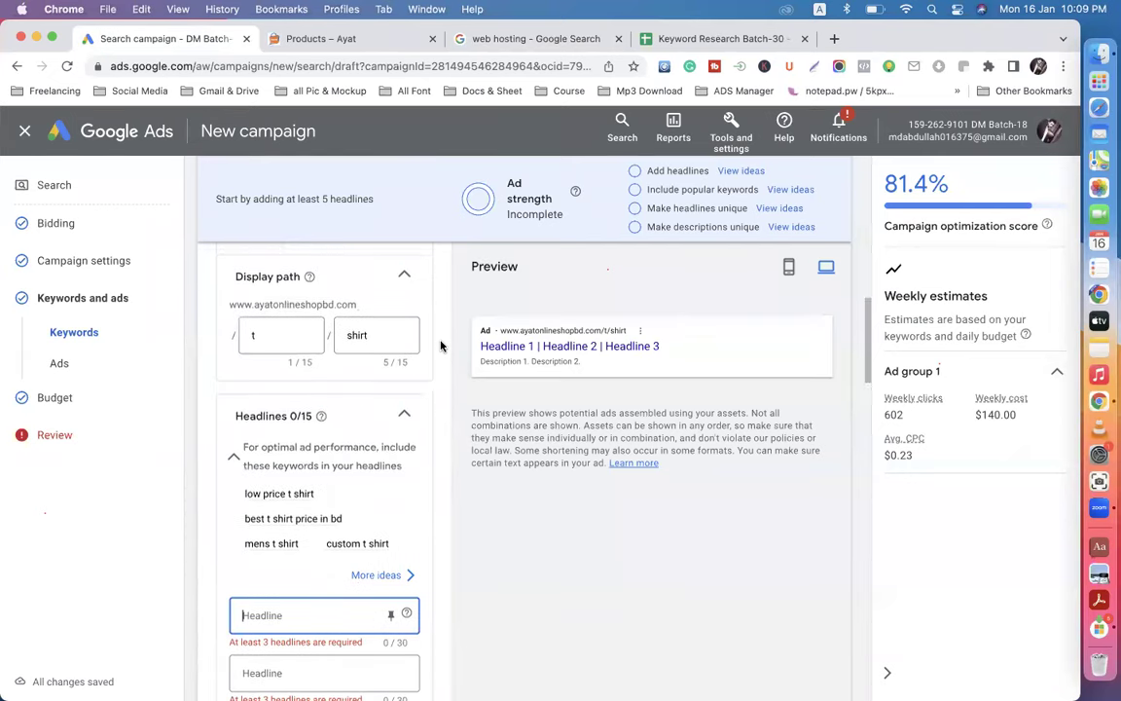
pyautogui.scroll(7, 440, 345)
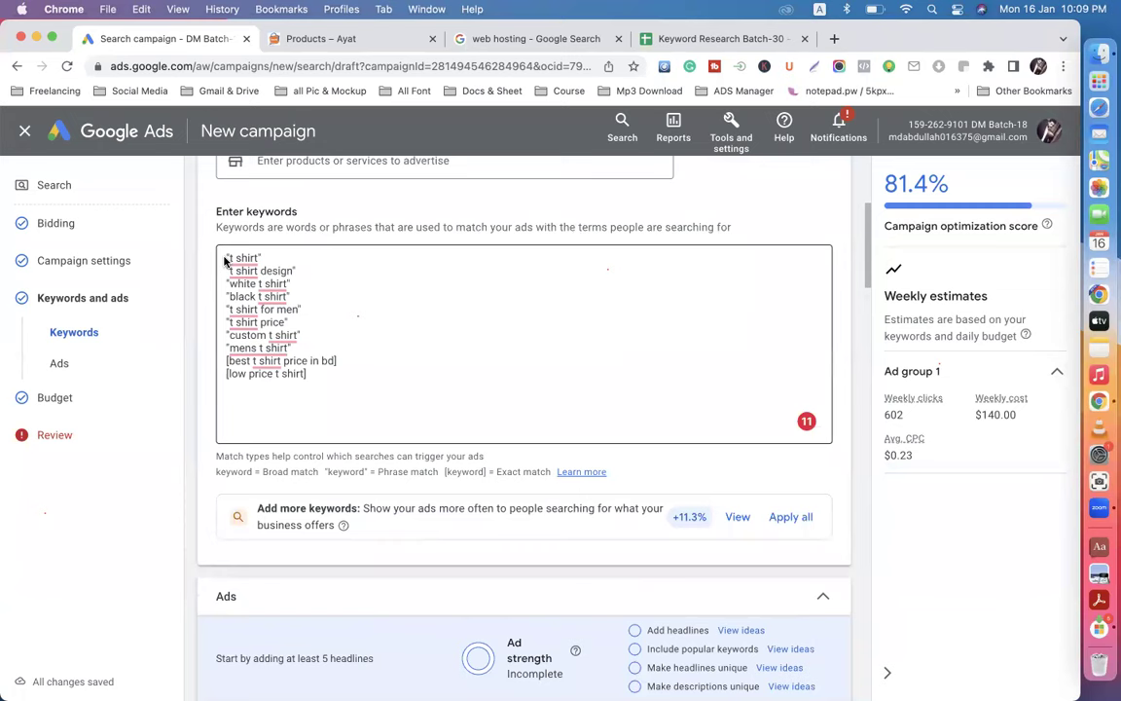
pyautogui.press('super+a')
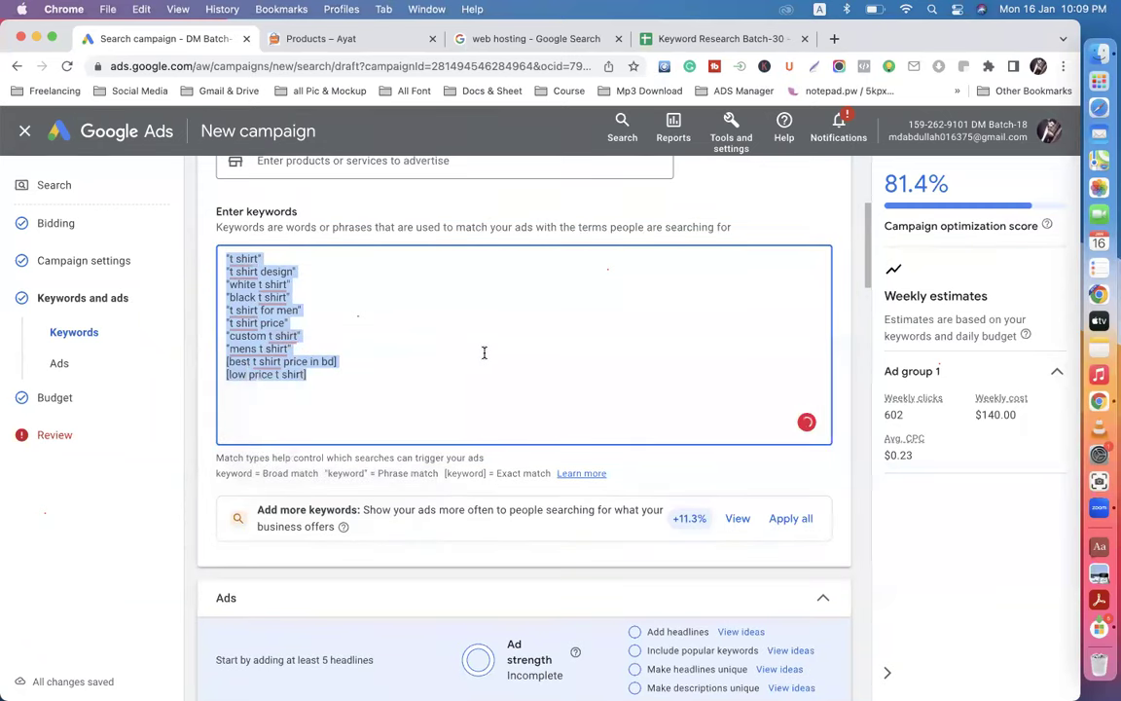
pyautogui.scroll(-9, 425, 380)
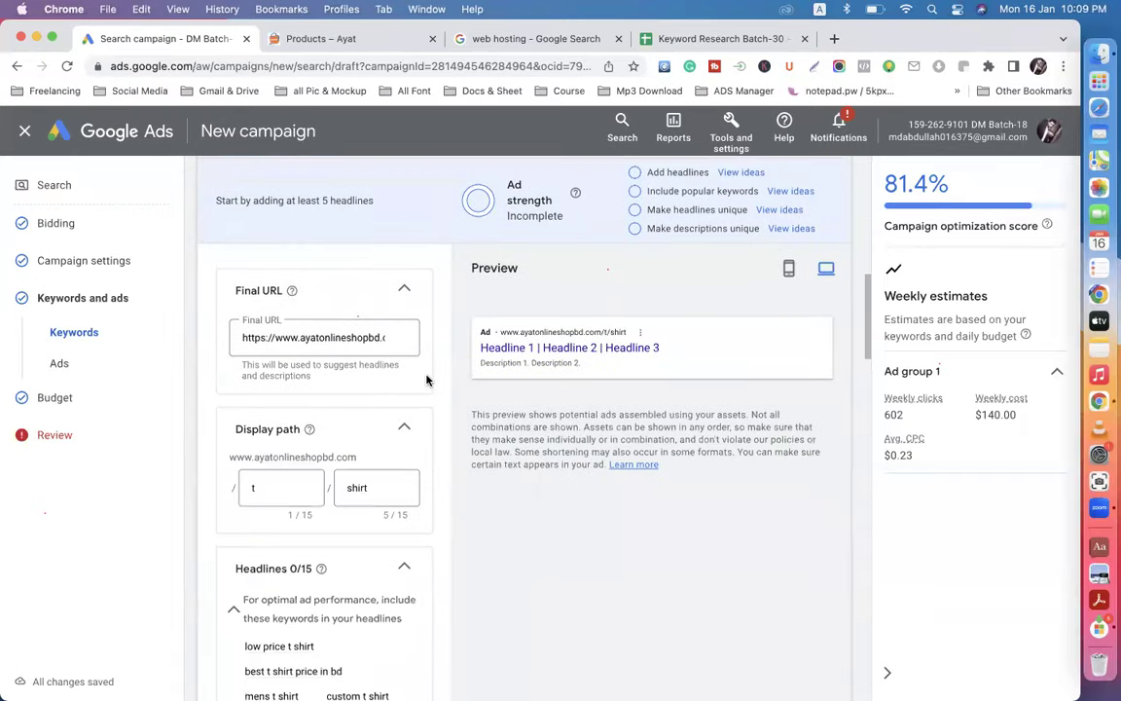
pyautogui.scroll(-9, 418, 355)
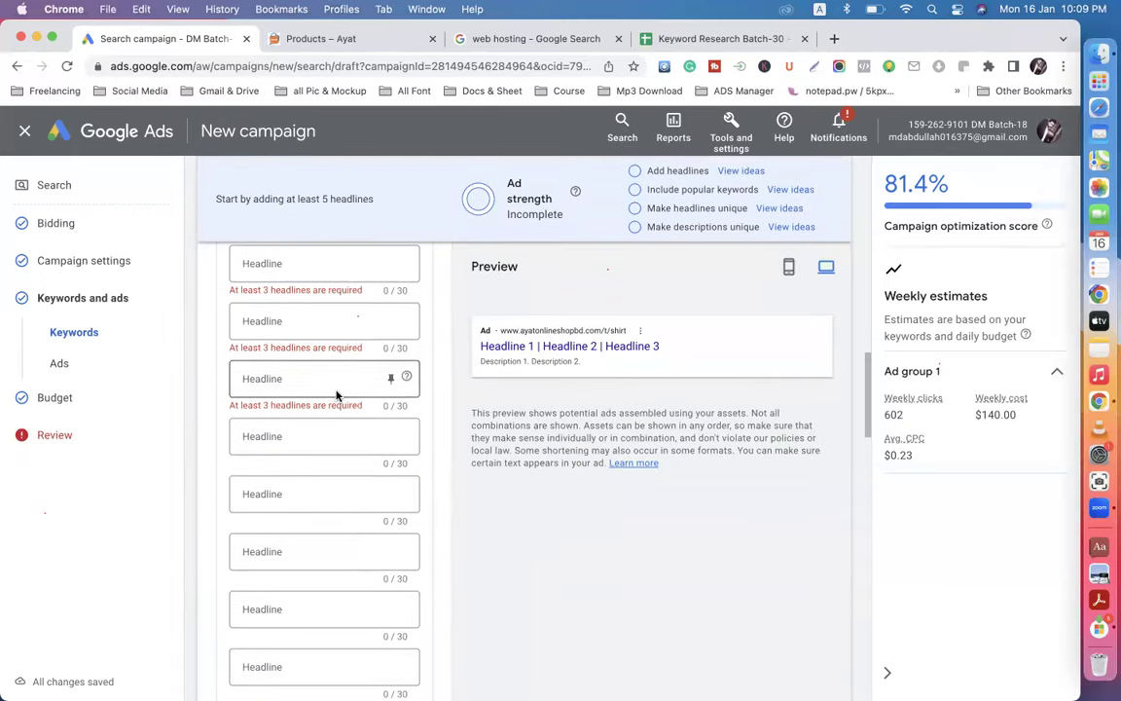
pyautogui.scroll(3, 311, 399)
pyautogui.click(290, 389)
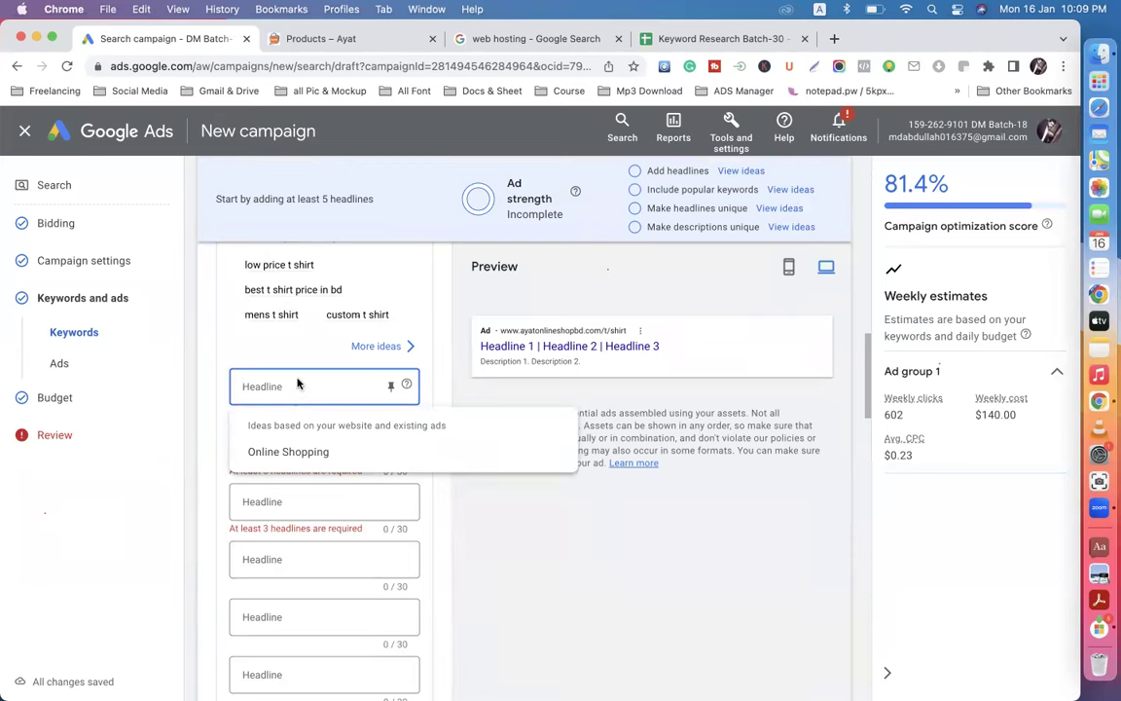
pyautogui.moveTo(458, 163); pyautogui.dragTo(566, 216)
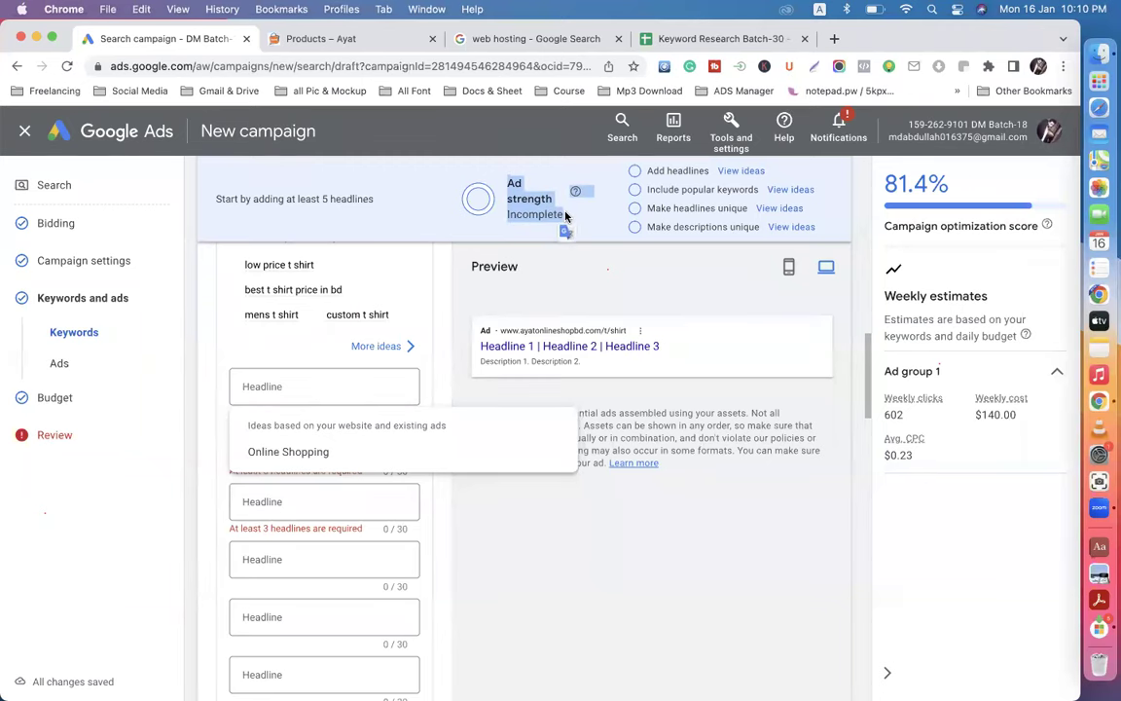
# Step: Search Google for "t shirt" in place of the web hosting query and look over the ads and organic results
pyautogui.click(476, 36)
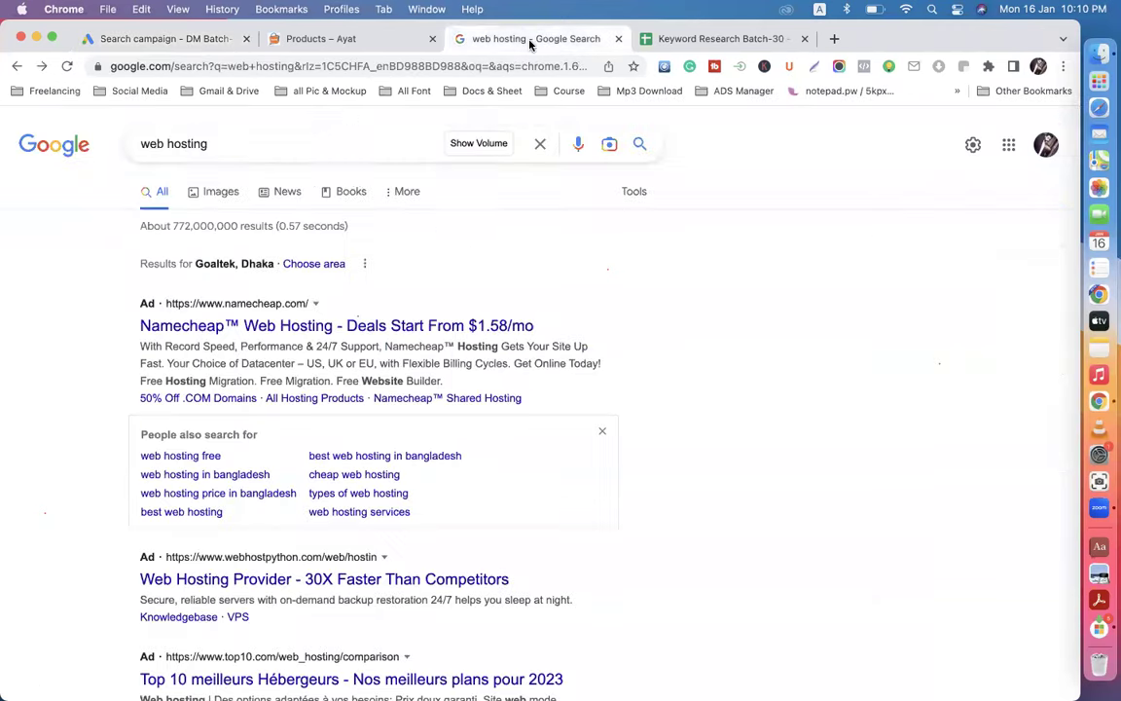
pyautogui.moveTo(224, 145); pyautogui.dragTo(138, 152)
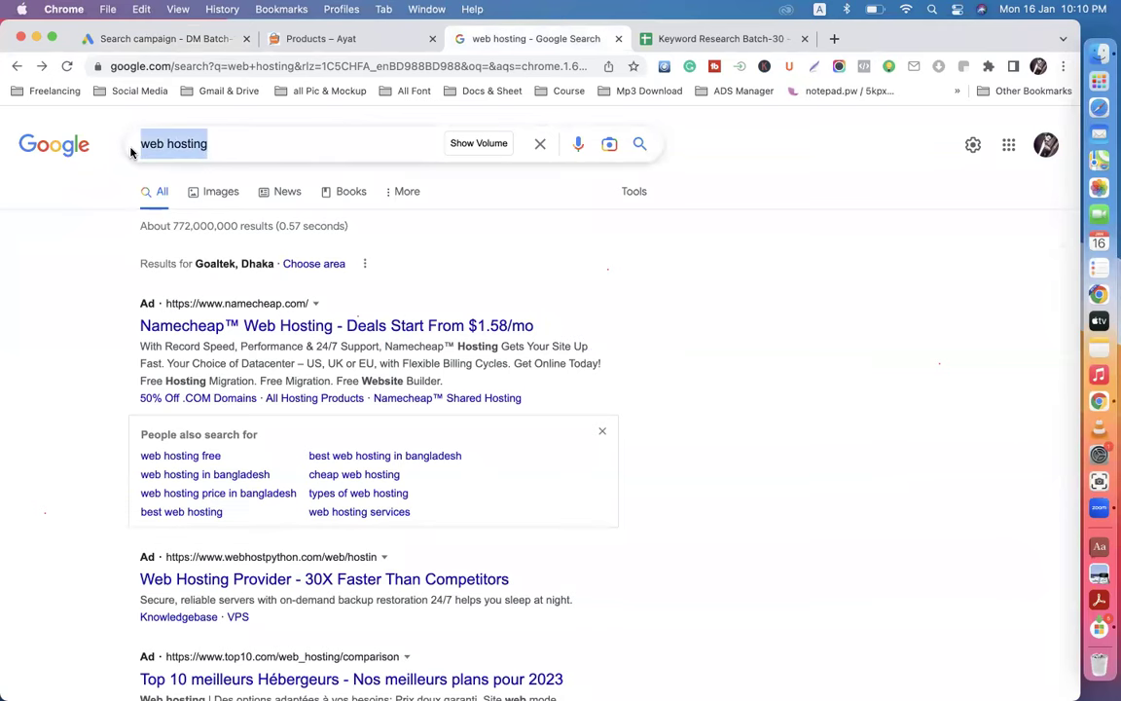
pyautogui.write('t shirt')
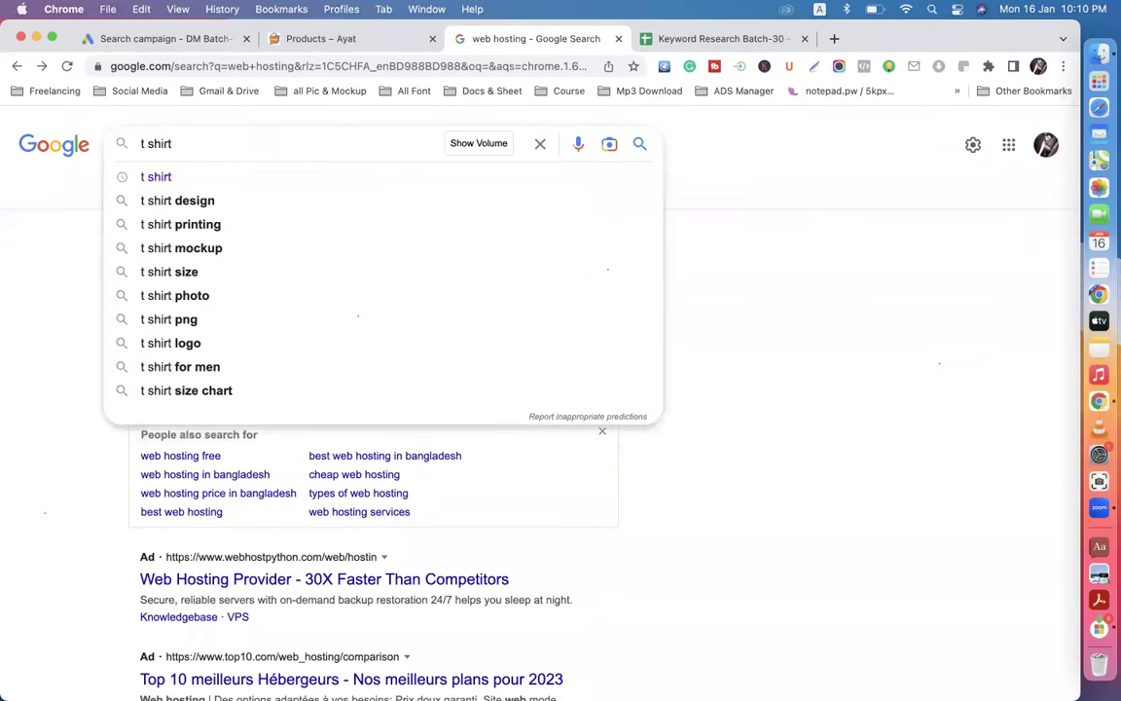
pyautogui.press('Return')
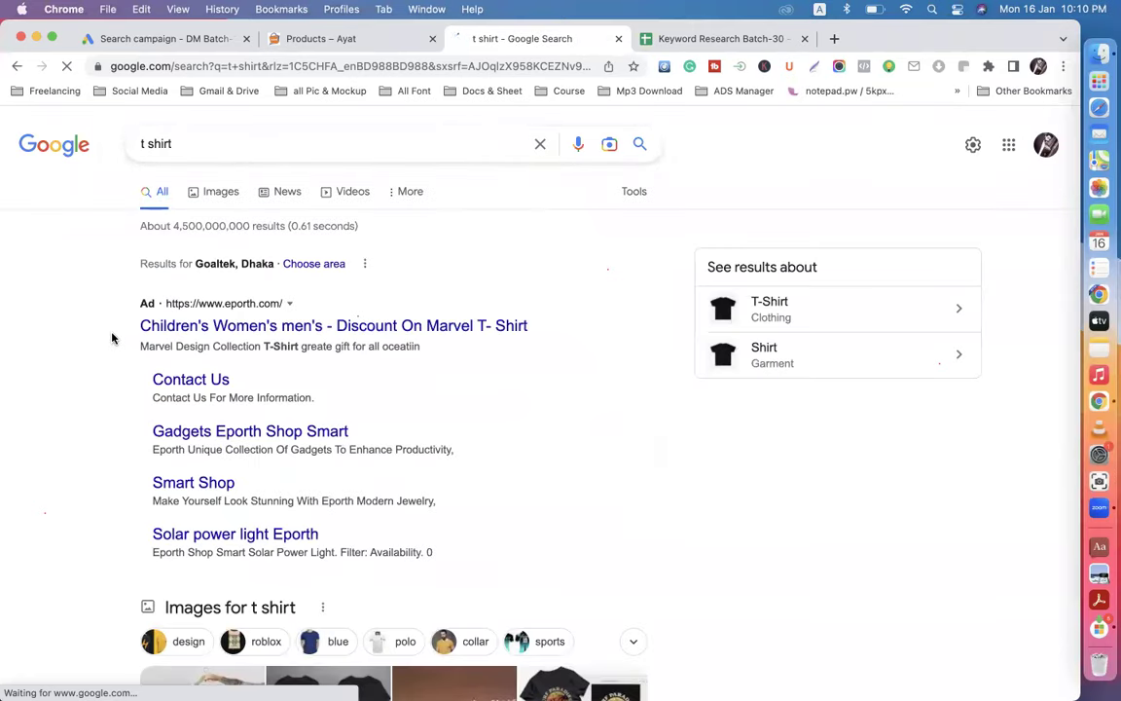
pyautogui.scroll(-5, 112, 338)
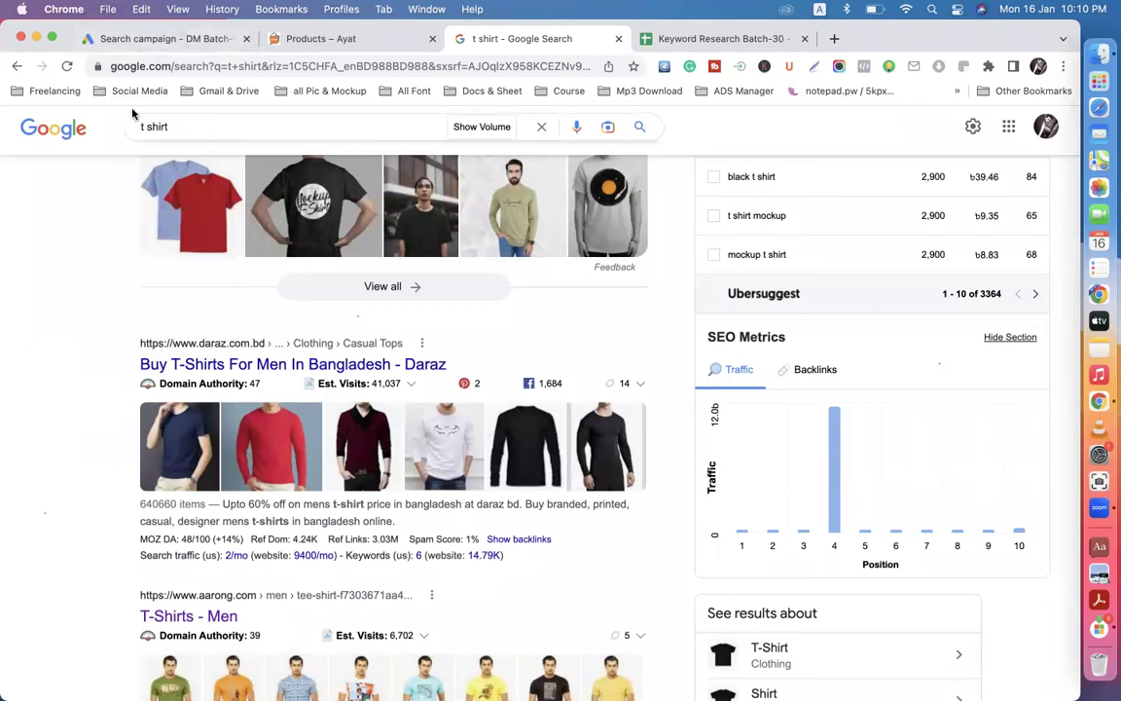
# Step: Add the phrase-match keyword "buy t shirt for men" below "mens t shirt" in the campaign draft's keyword list
pyautogui.click(122, 38)
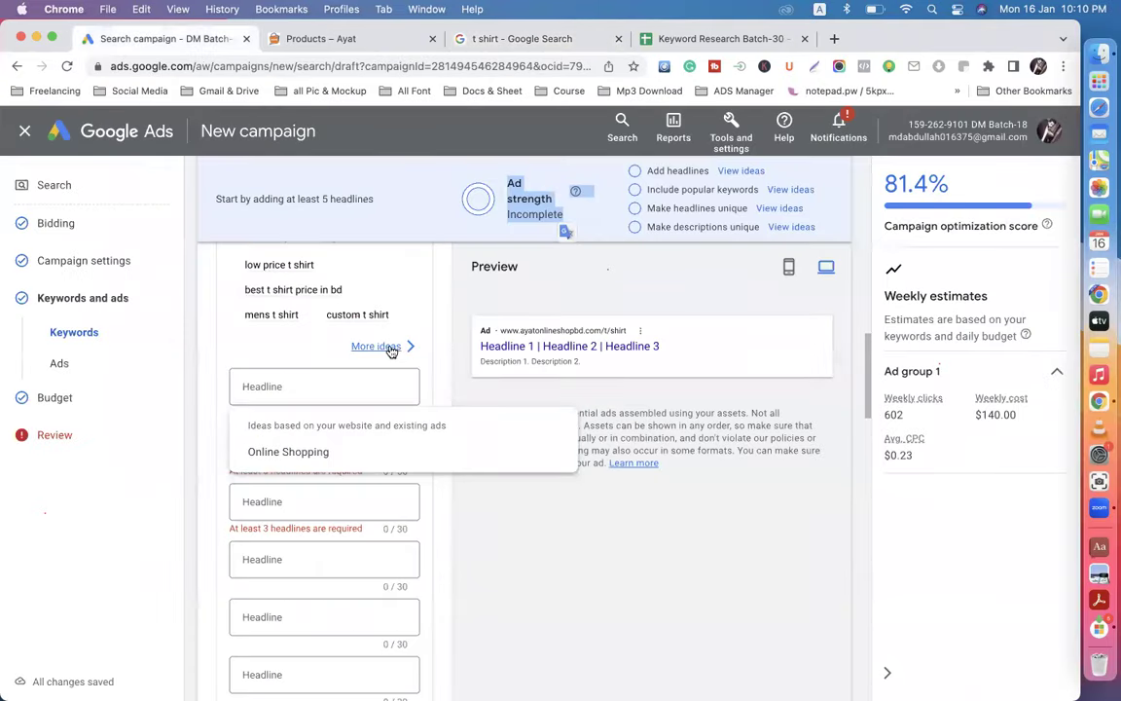
pyautogui.scroll(15, 391, 348)
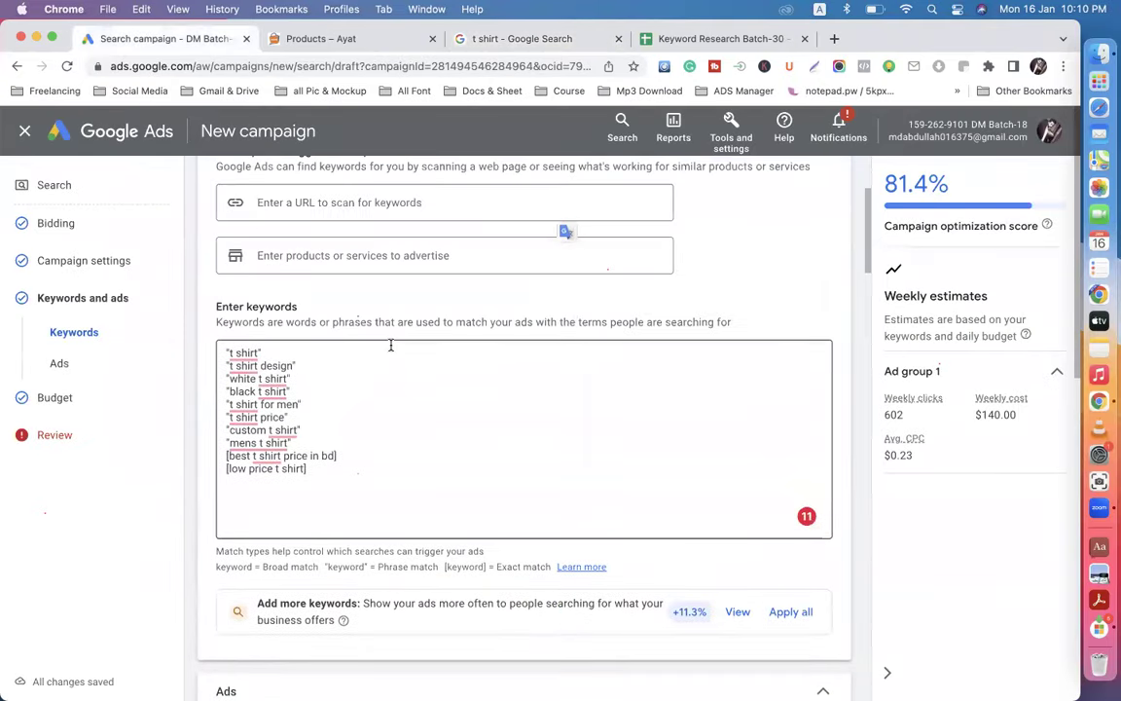
pyautogui.click(315, 442)
pyautogui.press('Return')
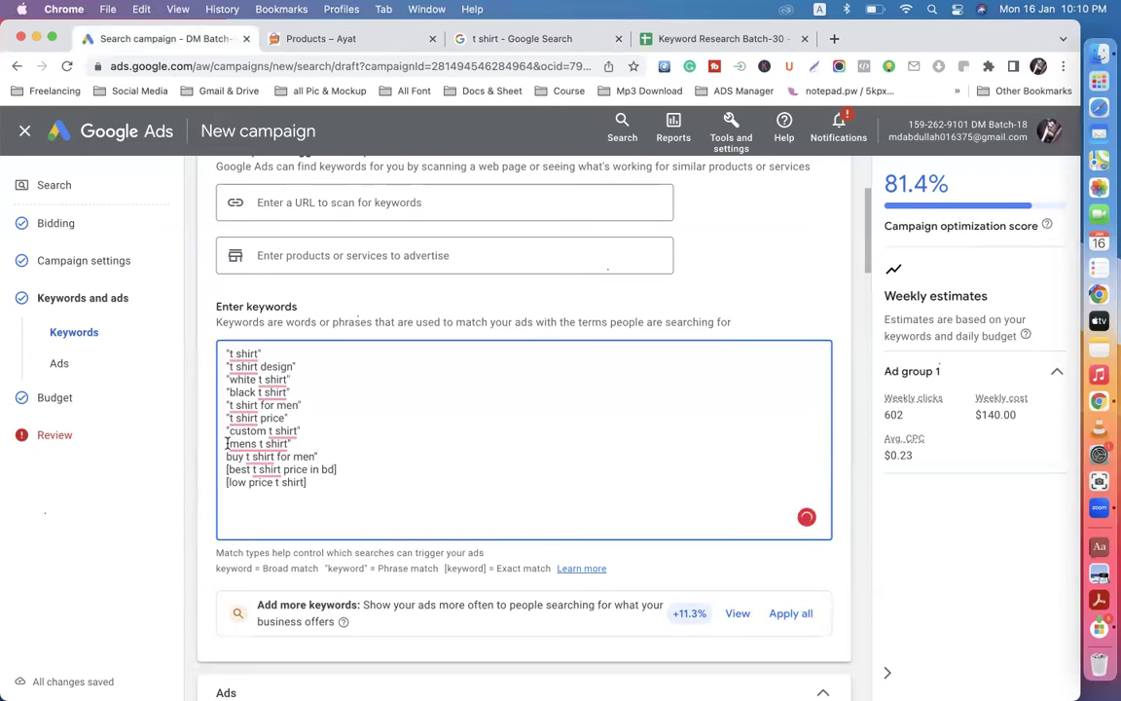
pyautogui.moveTo(231, 453)
pyautogui.click(224, 455)
pyautogui.write('"')
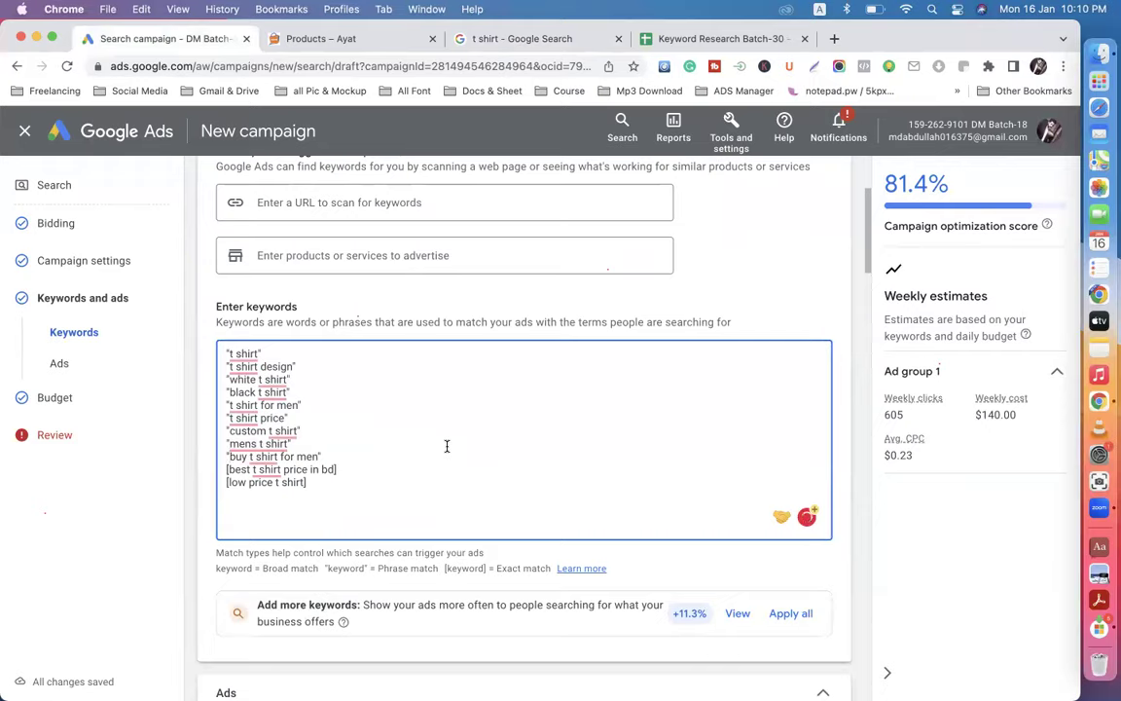
pyautogui.scroll(-3, 446, 446)
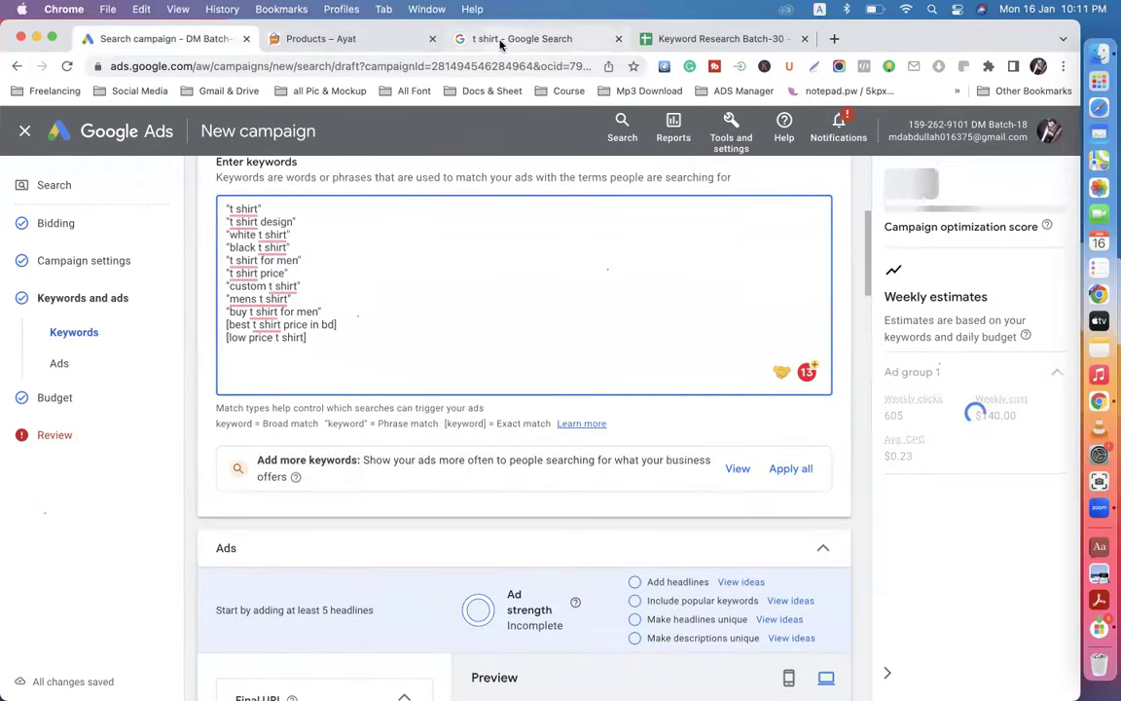
# Step: Examine how competing shops word their page titles in the "t shirt" Google results, from Daraz down to Myntra
pyautogui.click(501, 41)
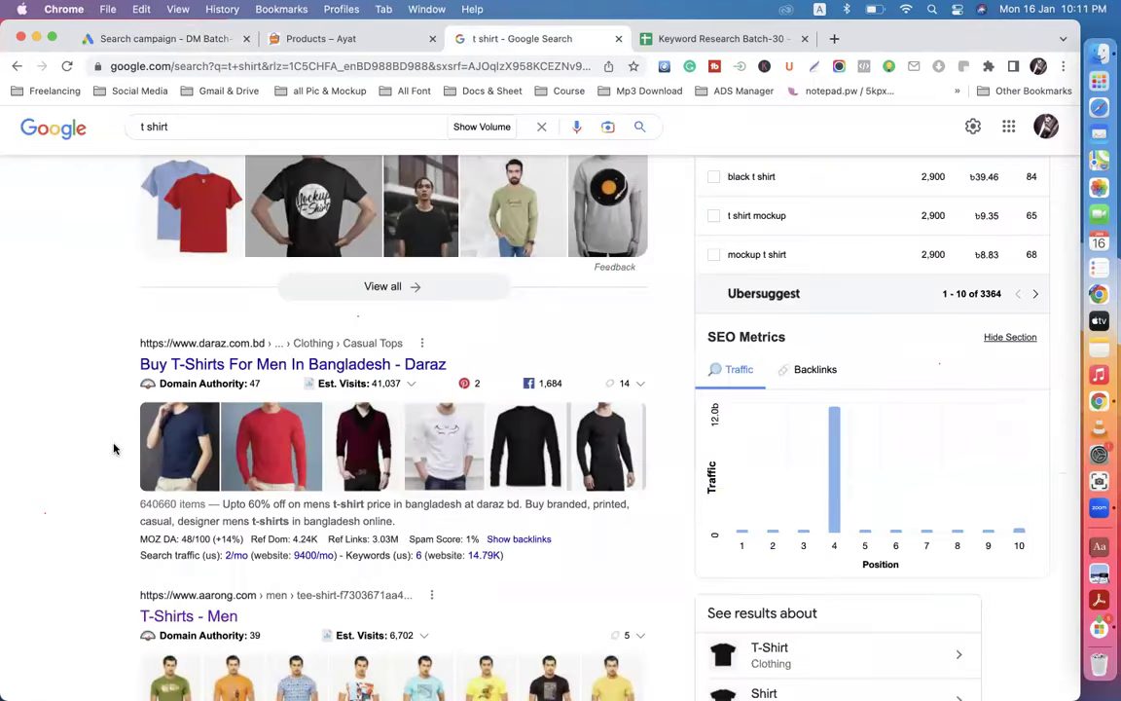
pyautogui.scroll(-5, 114, 448)
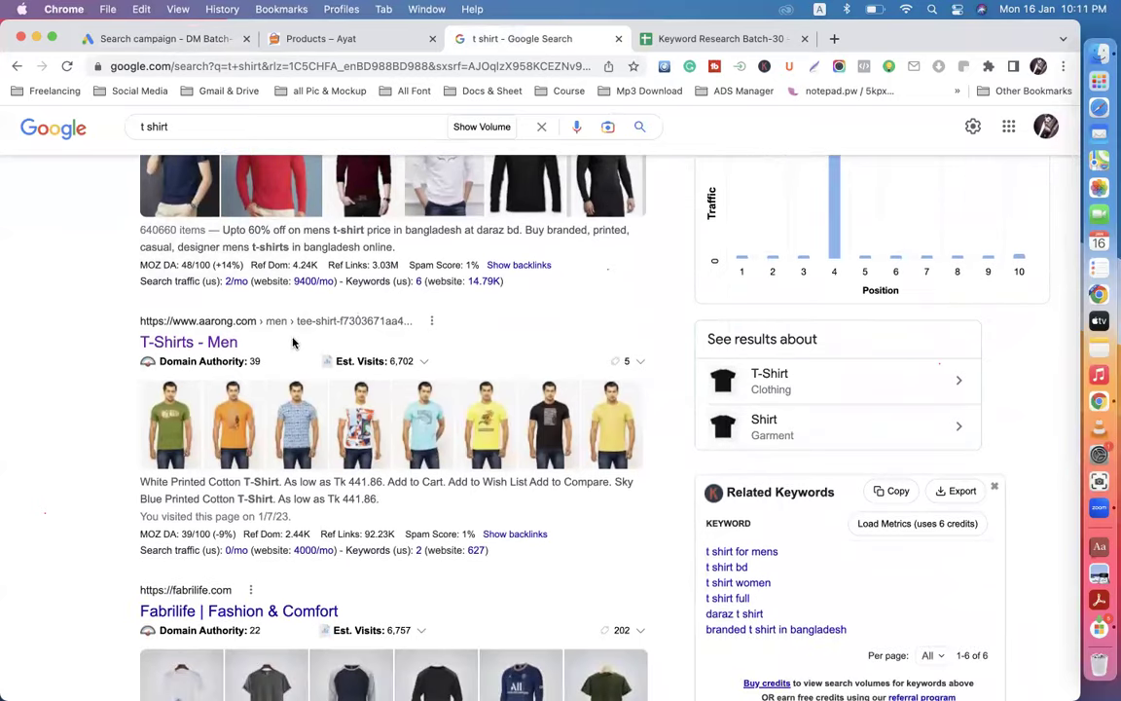
pyautogui.scroll(-7, 117, 504)
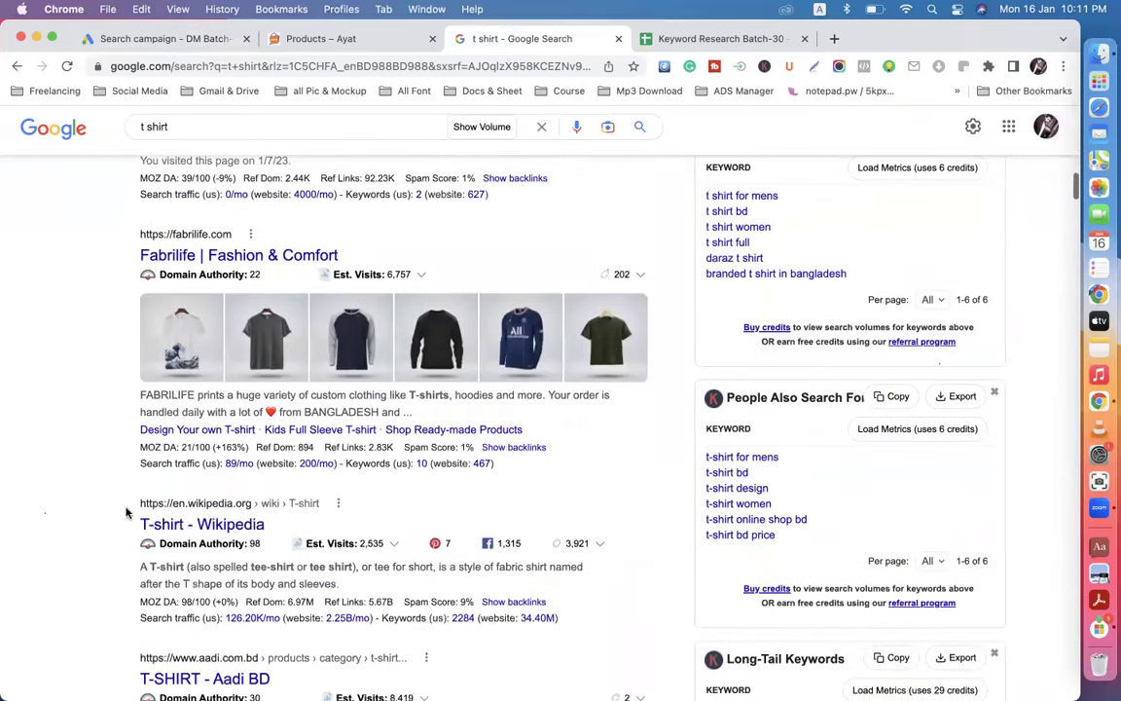
pyautogui.scroll(-10, 53, 555)
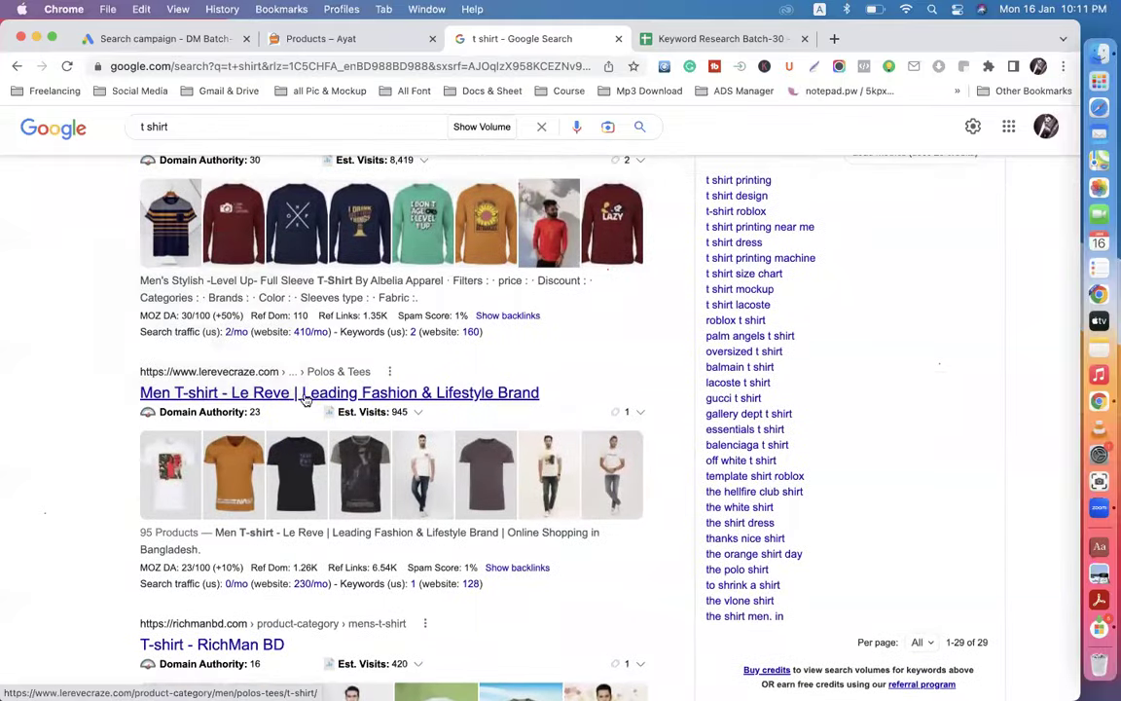
pyautogui.scroll(-3, 81, 537)
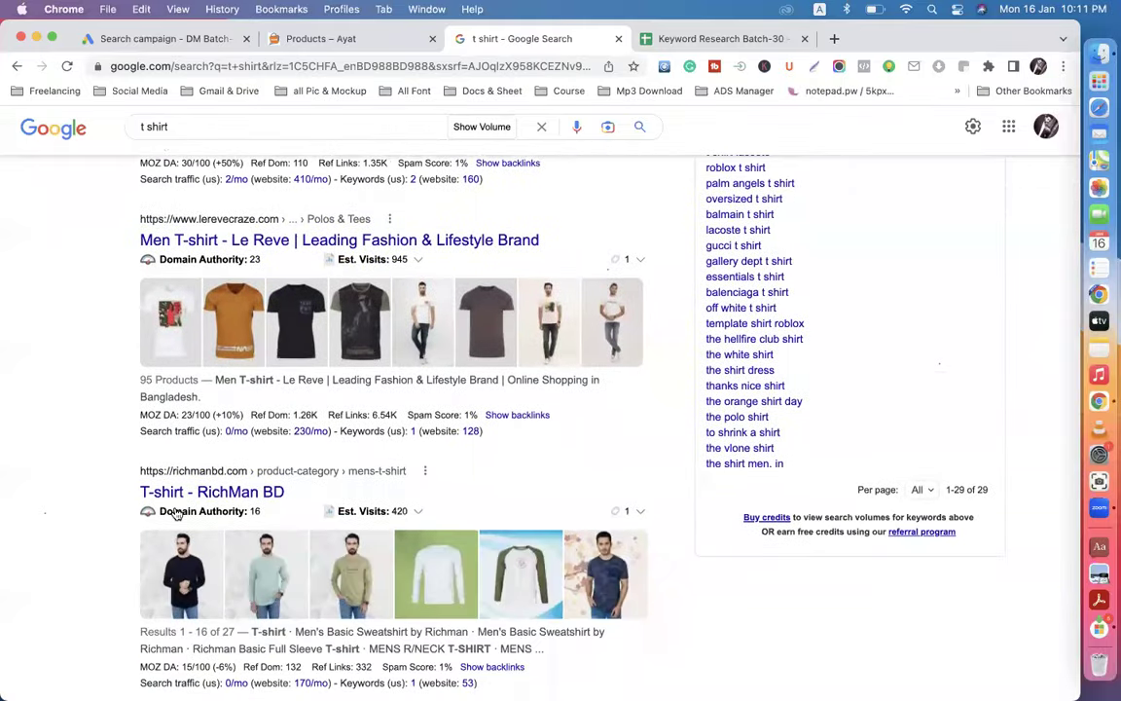
pyautogui.scroll(-8, 109, 542)
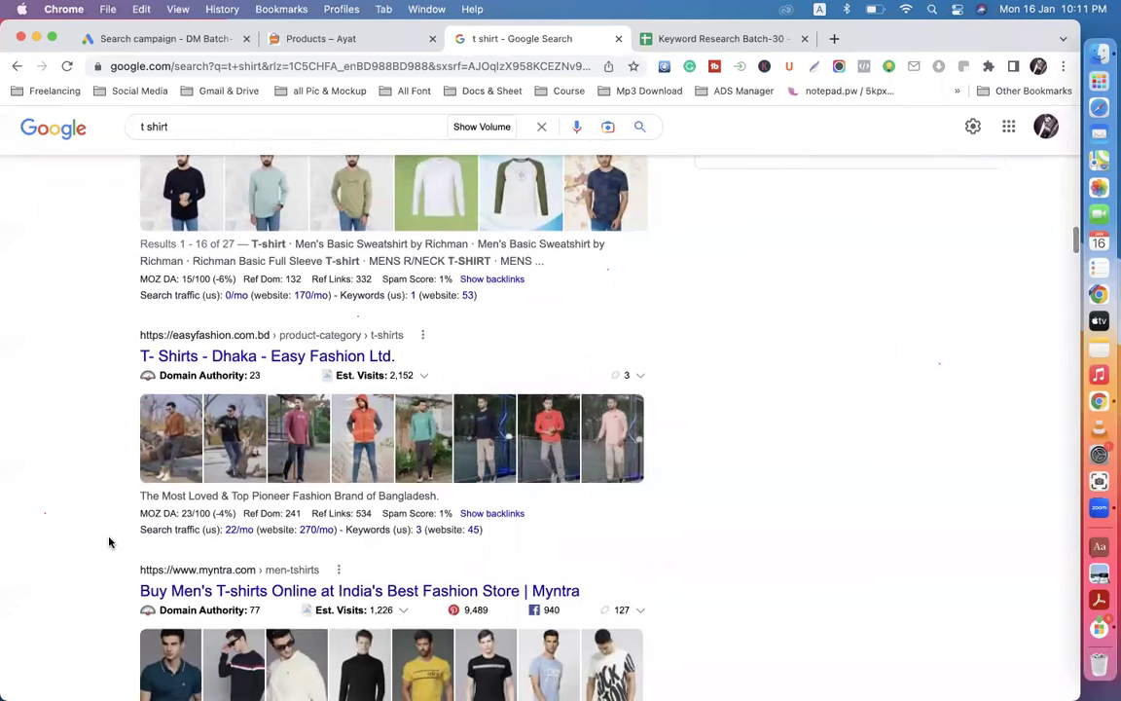
pyautogui.scroll(-2, 109, 542)
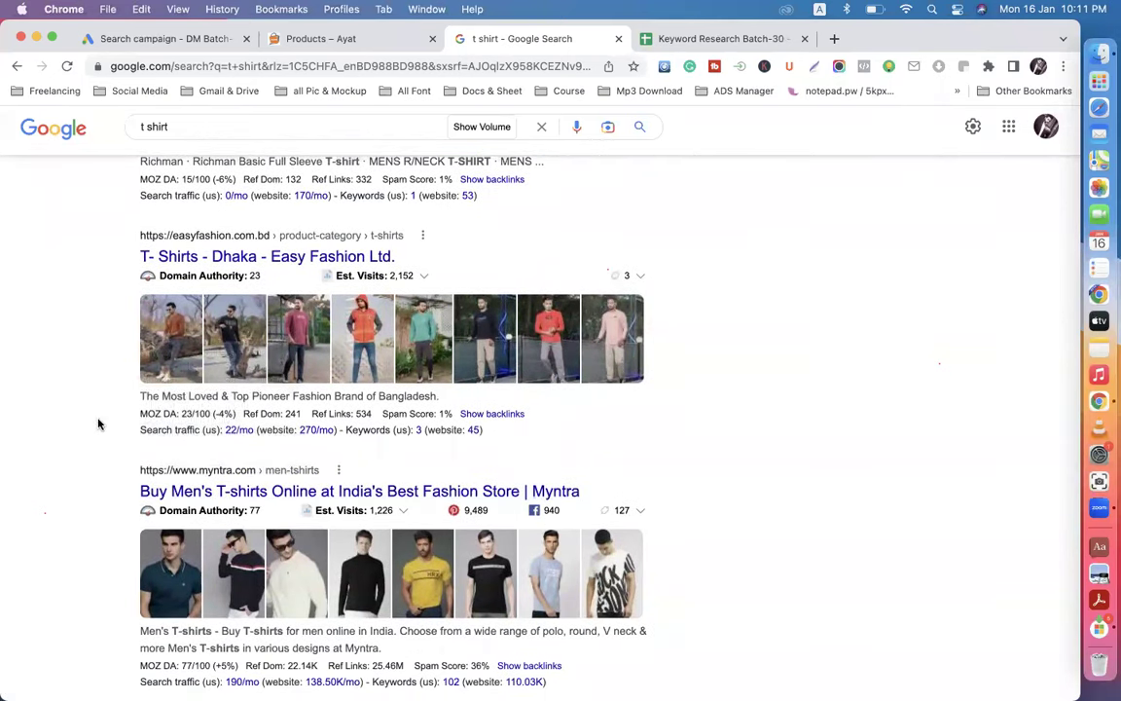
pyautogui.scroll(20, 120, 438)
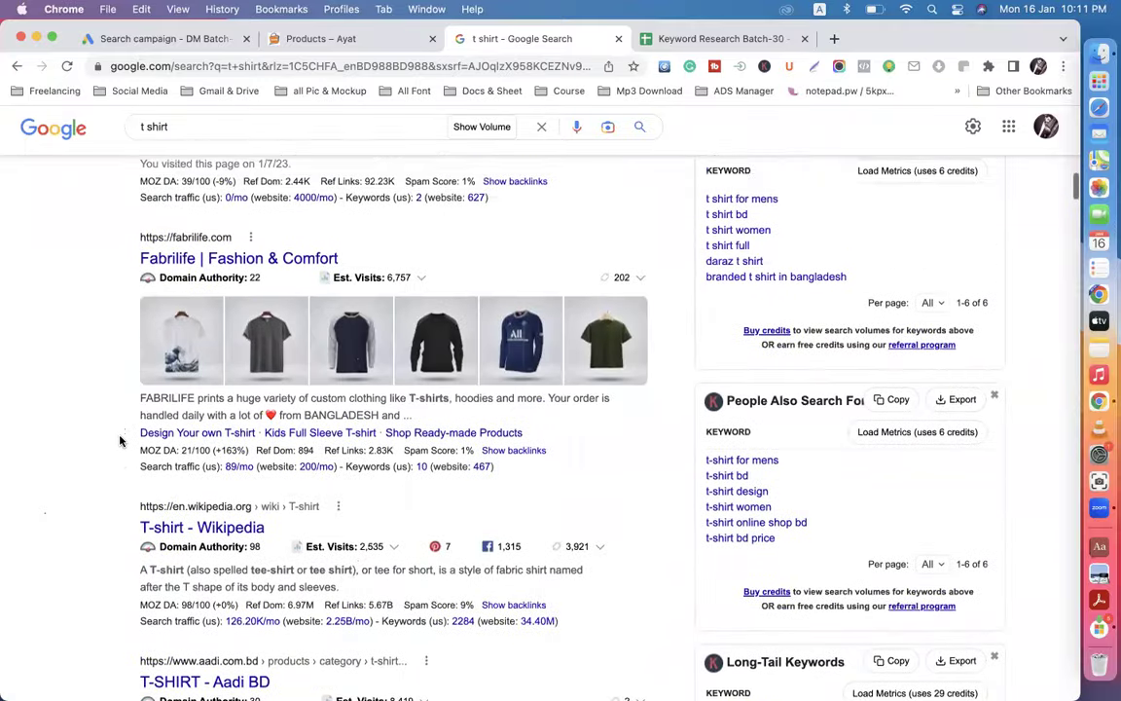
pyautogui.scroll(10, 119, 440)
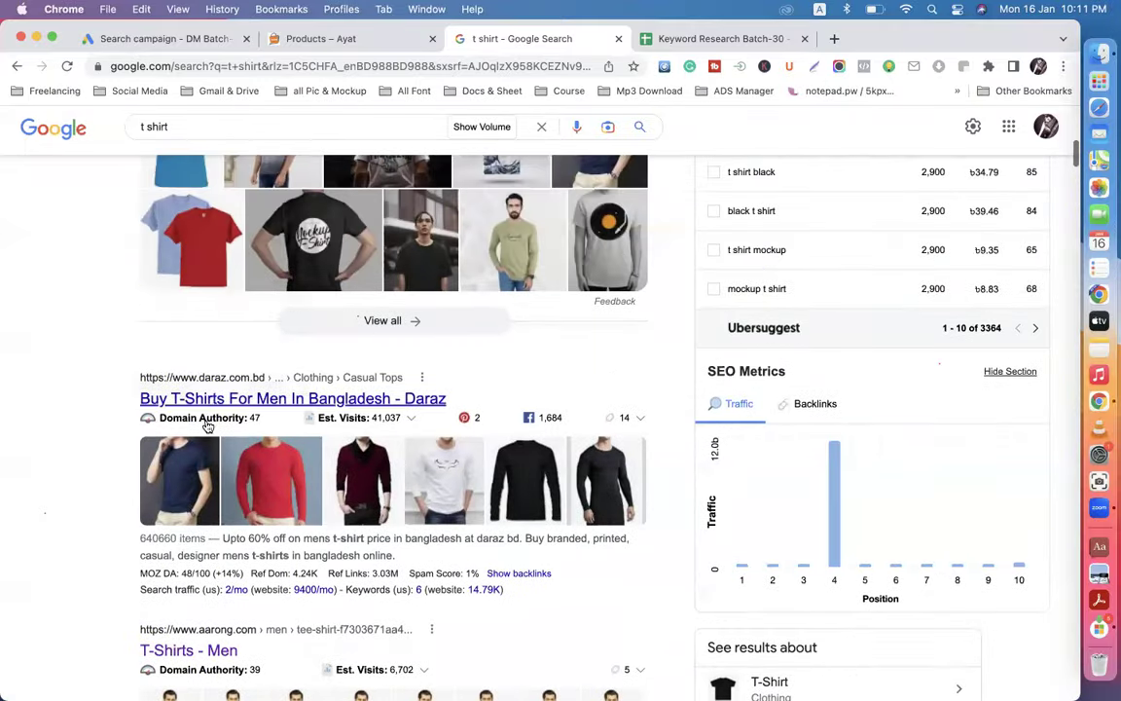
# Step: Return to the campaign draft and enter "Buy T-Shirt For Men" as the ad's first headline
pyautogui.click(160, 38)
pyautogui.scroll(-5, 184, 409)
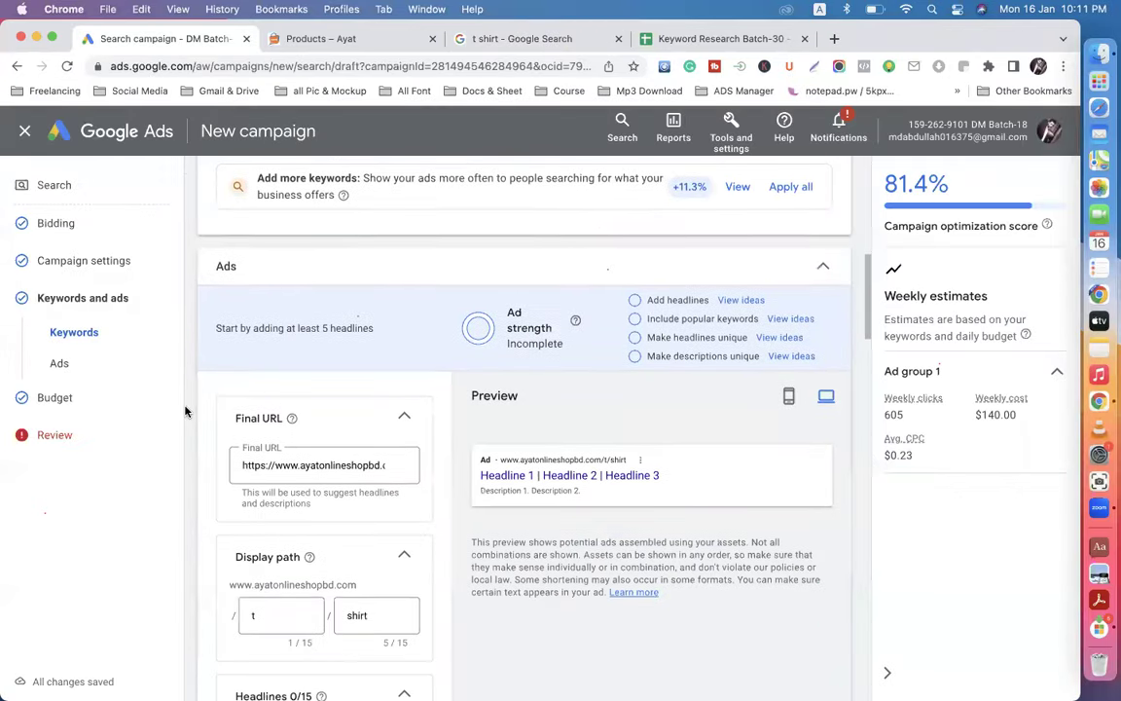
pyautogui.scroll(-3, 185, 411)
pyautogui.scroll(-2, 185, 411)
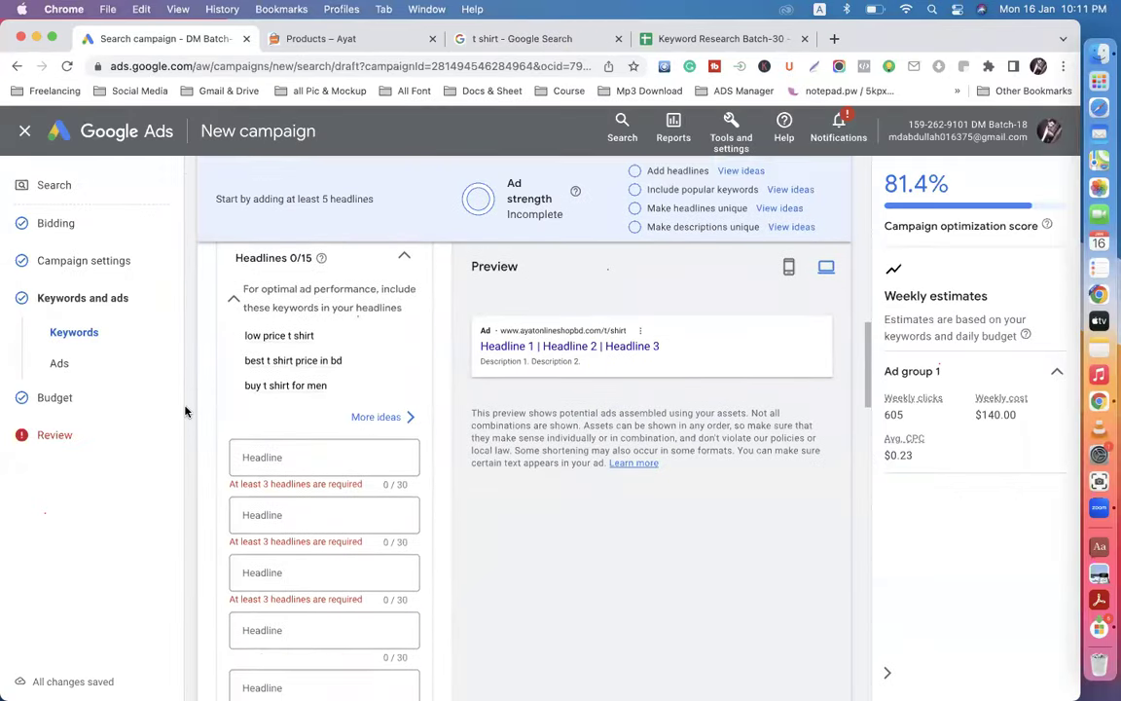
pyautogui.click(270, 463)
pyautogui.write('buy')
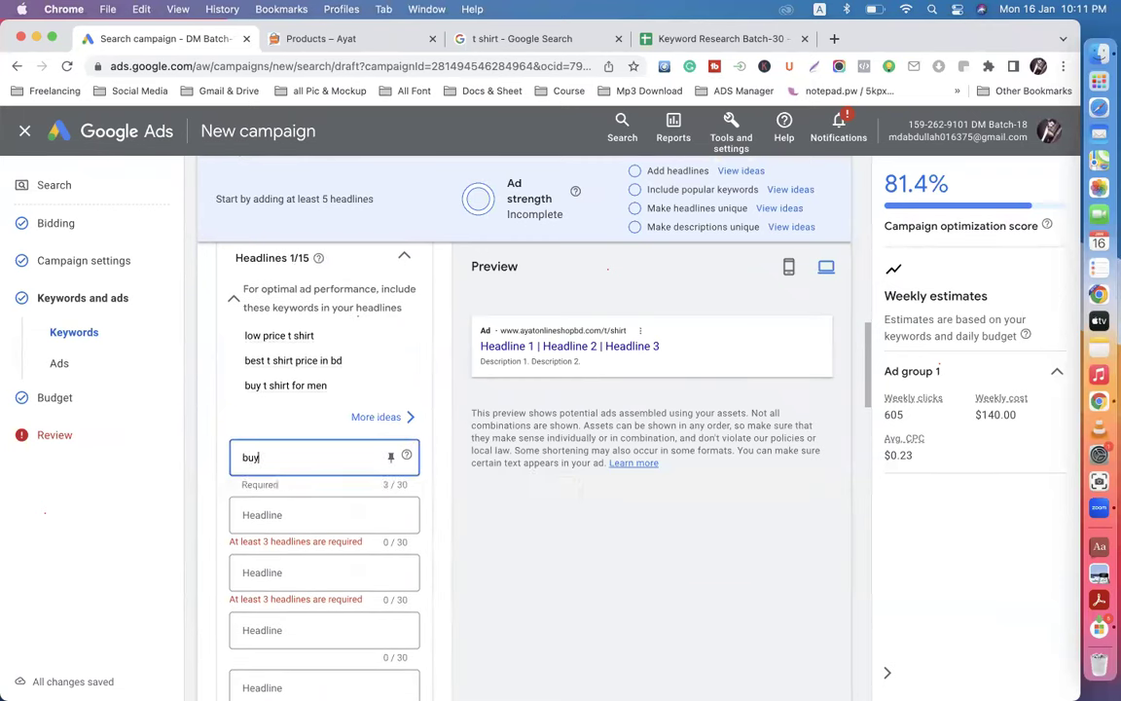
pyautogui.write('u')
pyautogui.press('BackSpace')
pyautogui.press('BackSpace')
pyautogui.write('Buy T')
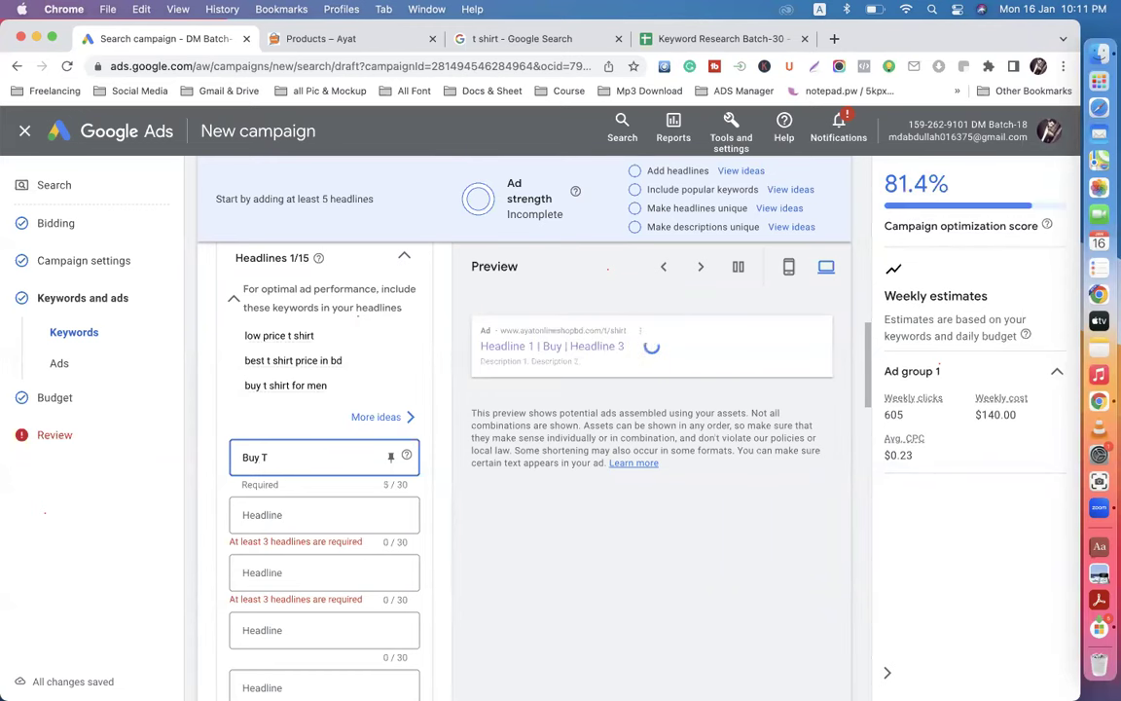
pyautogui.write('-Shirt ')
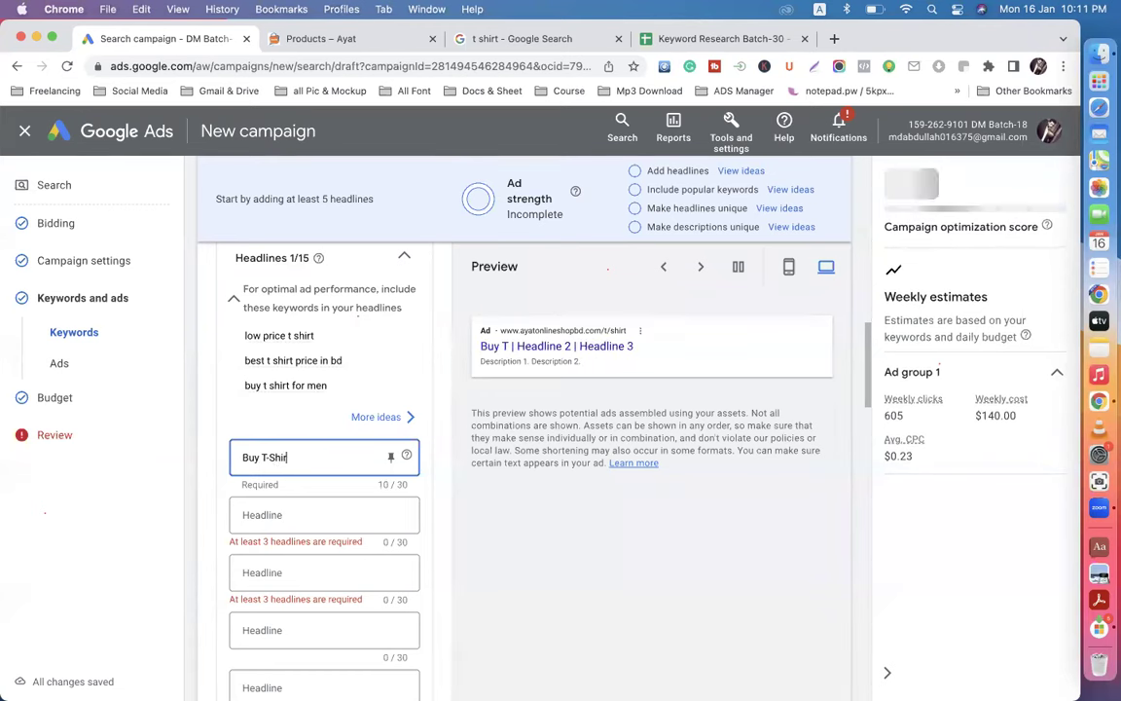
pyautogui.write('For Men')
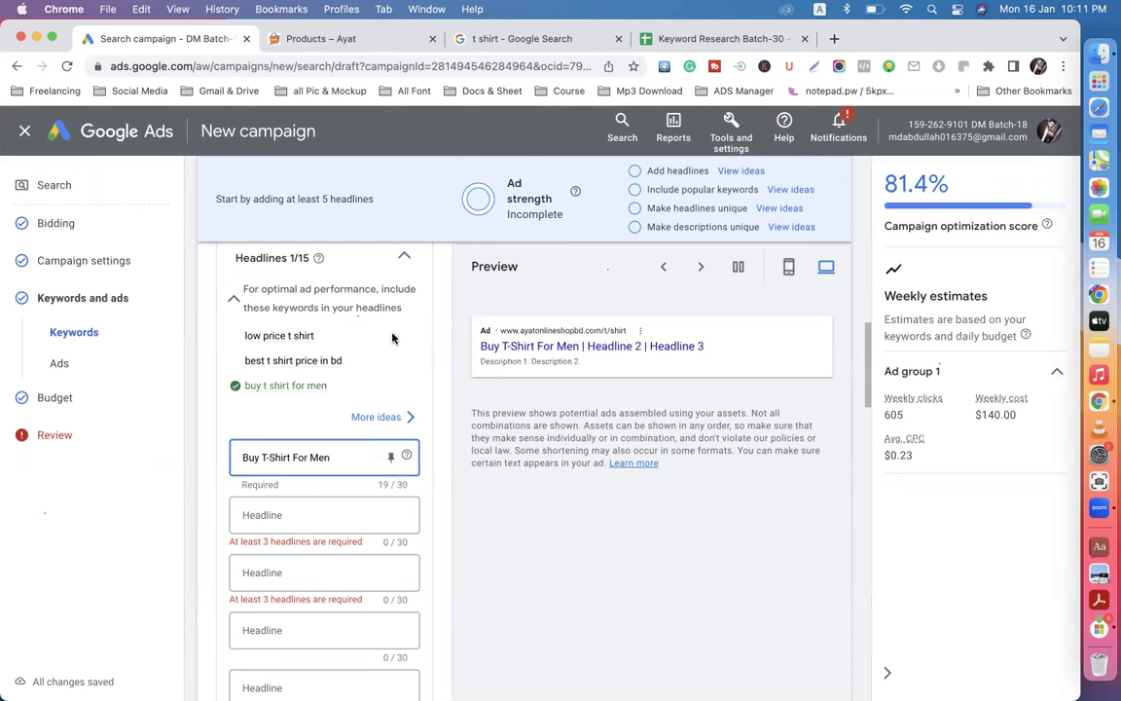
# Step: Check the first headline against the keyword list and the keywords suggested for the headlines
pyautogui.scroll(10, 447, 358)
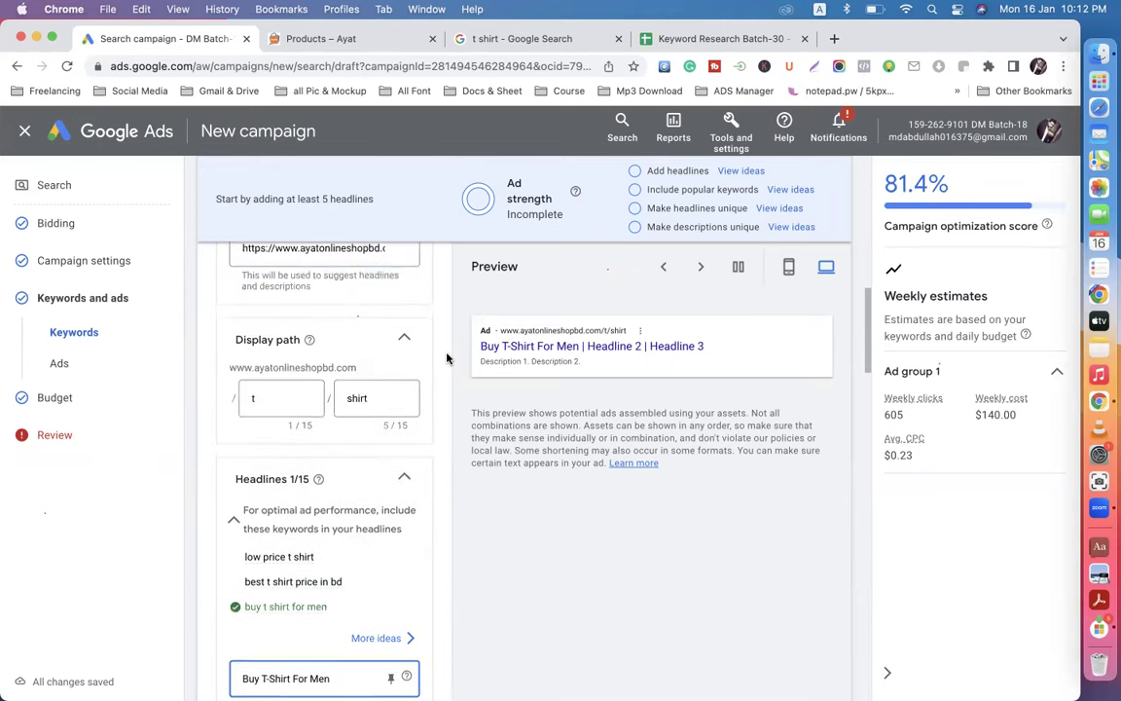
pyautogui.scroll(5, 447, 358)
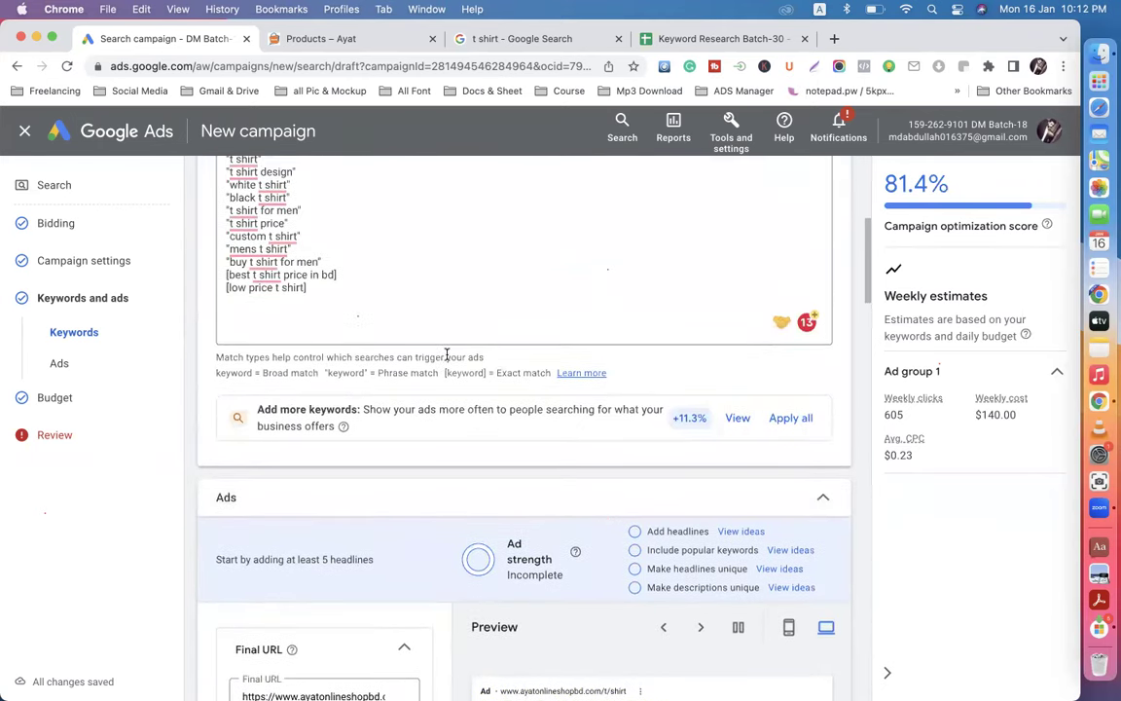
pyautogui.scroll(-7, 447, 356)
pyautogui.scroll(-3, 447, 358)
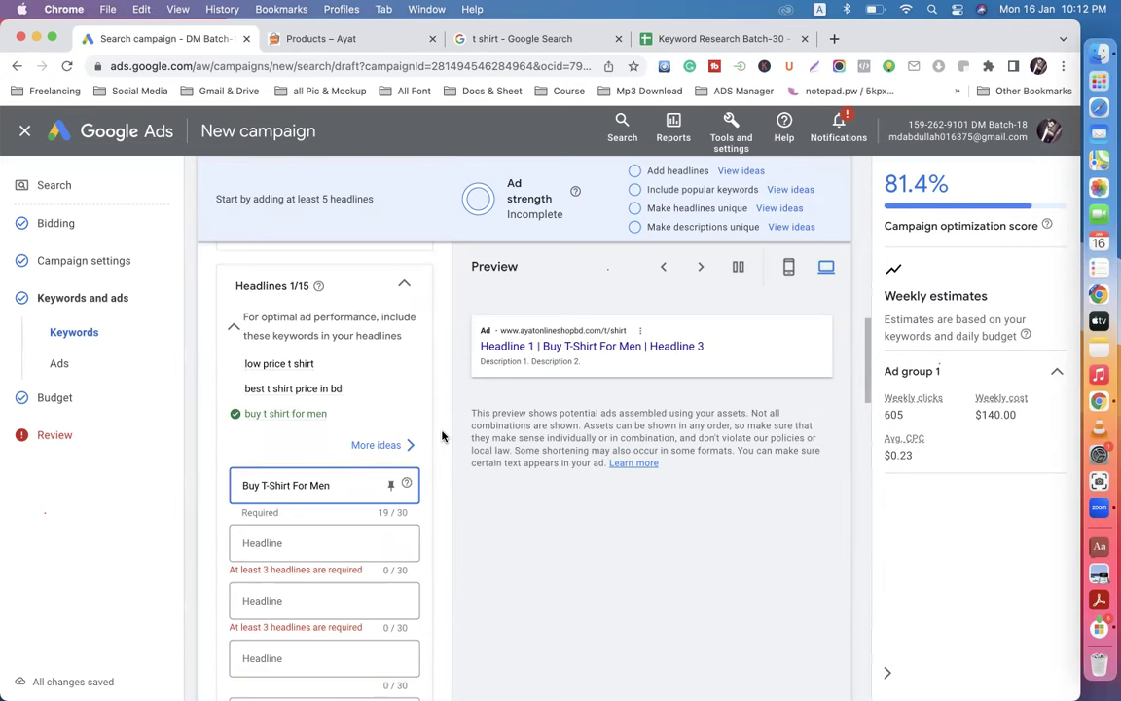
# Step: Enter "T-Shirt" as the ad's second headline
pyautogui.click(284, 544)
pyautogui.write('T')
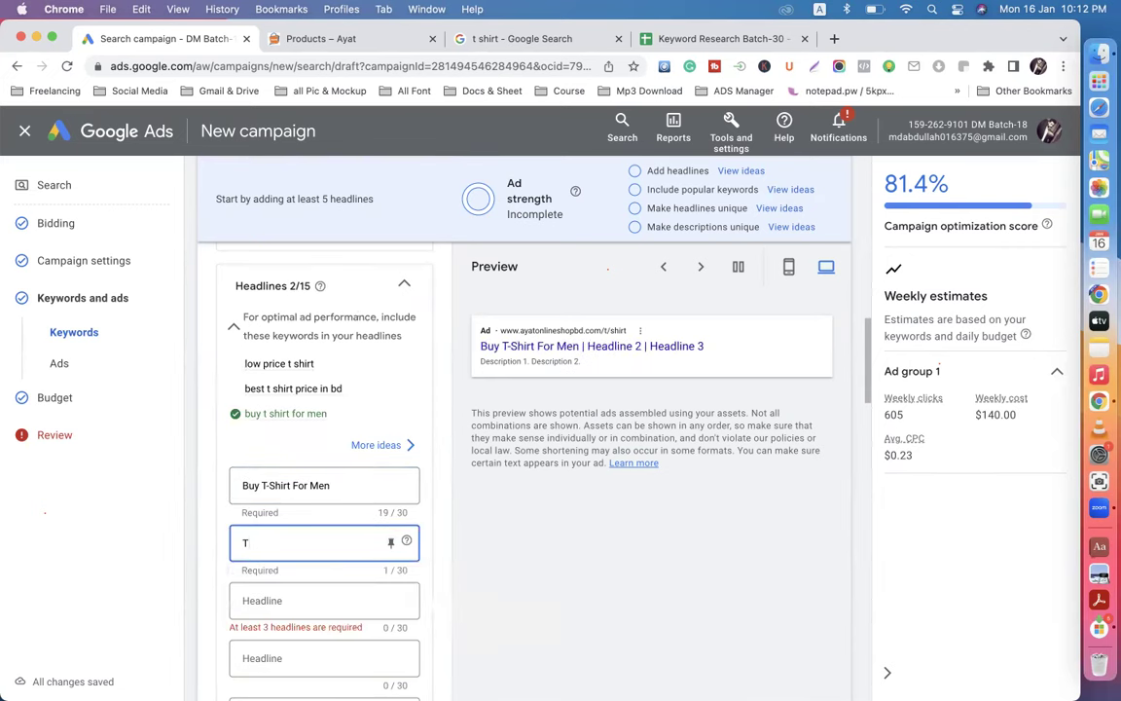
pyautogui.write('-Shirt')
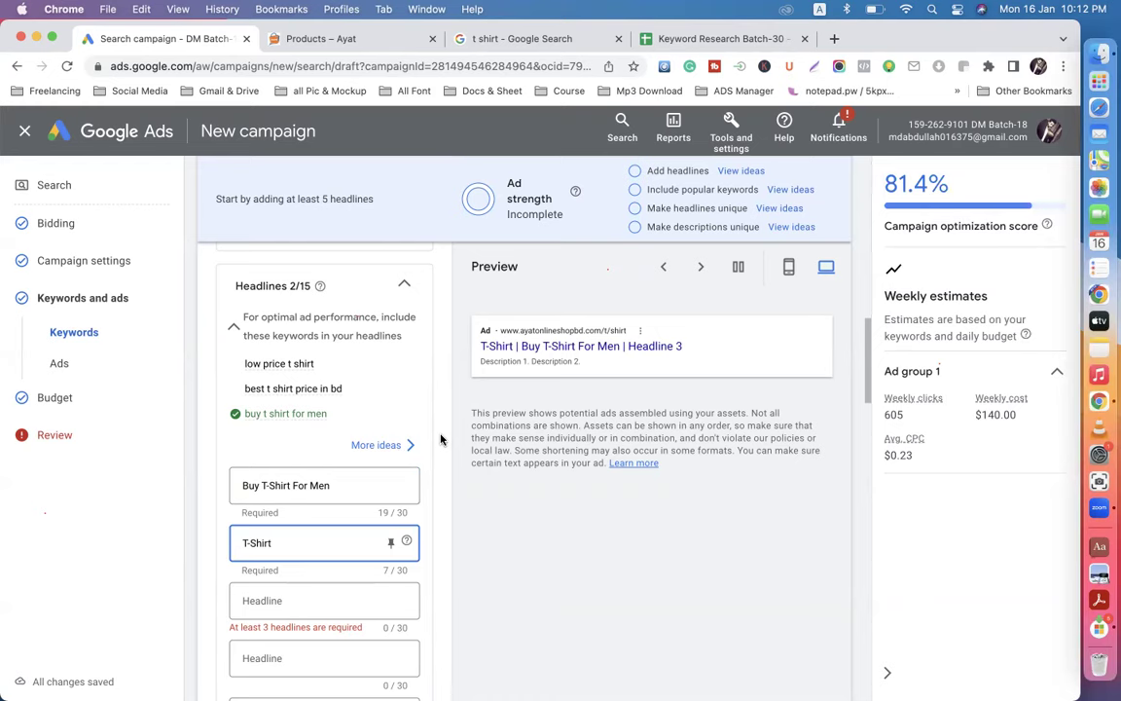
# Step: Review the campaign's keyword list for wording and enter "T-Shirt For Men" as the ad's third headline
pyautogui.scroll(3, 439, 440)
pyautogui.scroll(10, 440, 440)
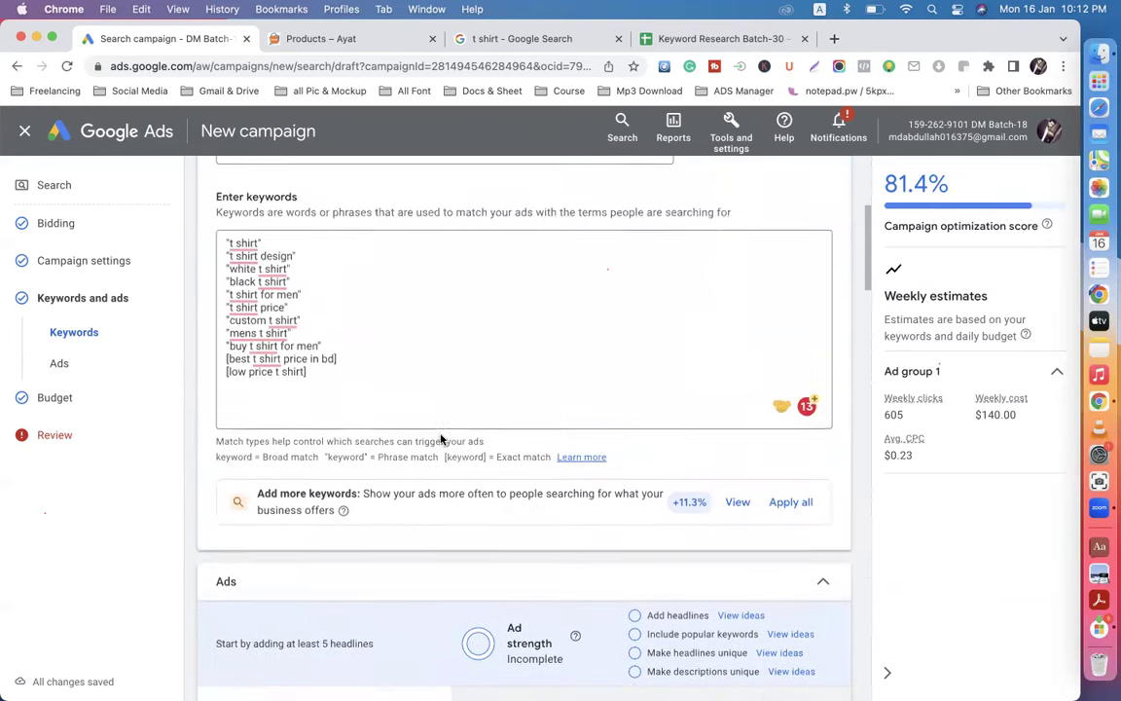
pyautogui.scroll(-12, 440, 440)
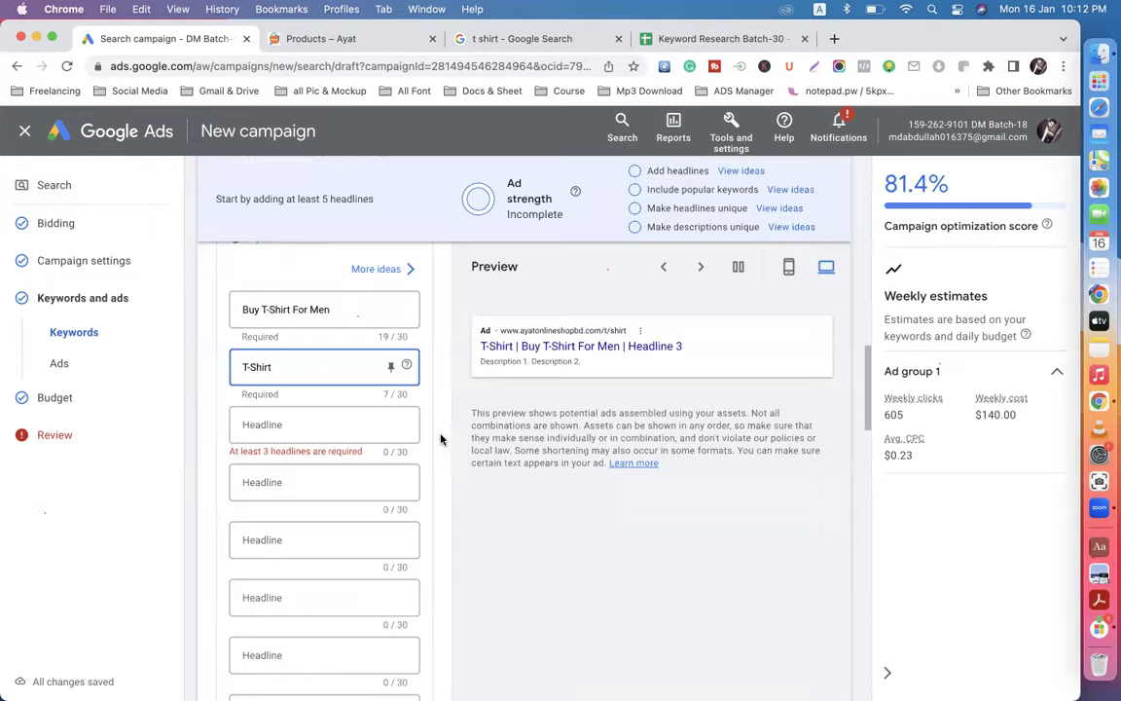
pyautogui.scroll(10, 440, 440)
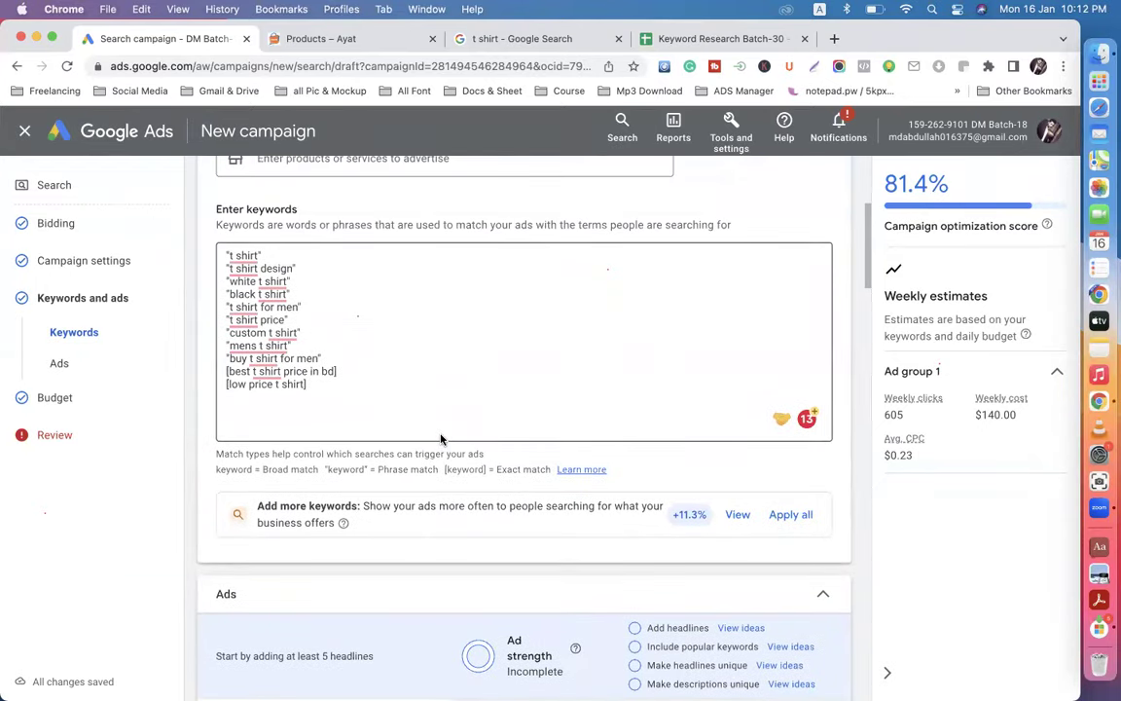
pyautogui.scroll(-10, 440, 440)
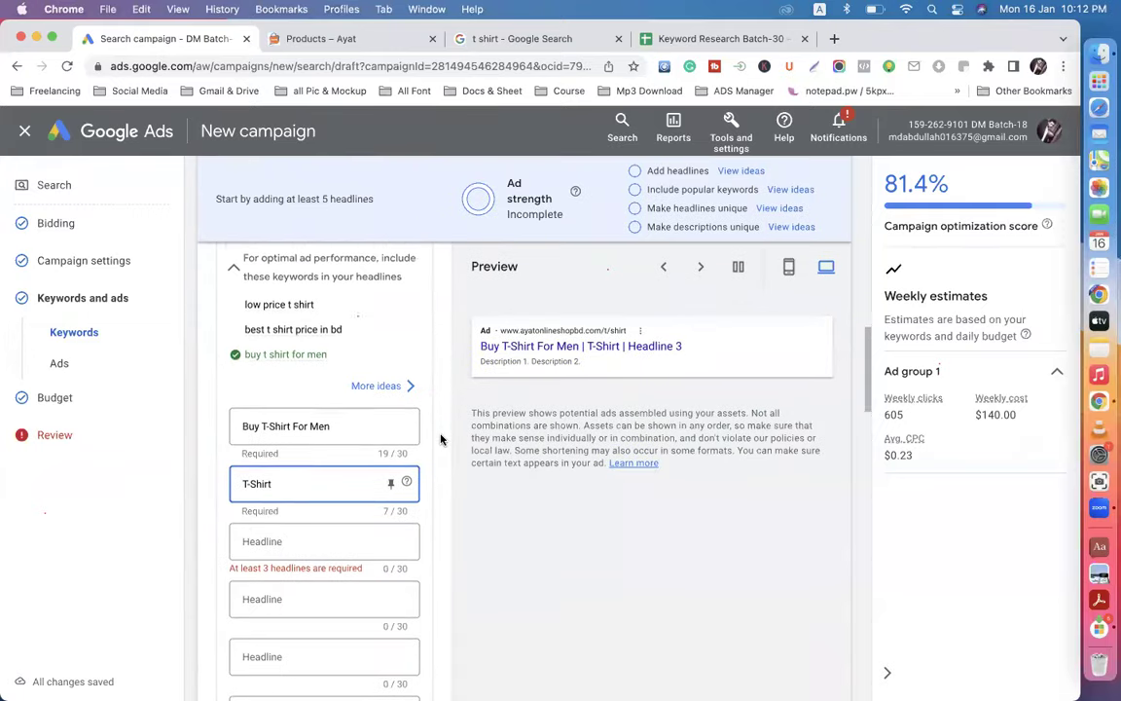
pyautogui.scroll(-1, 440, 440)
pyautogui.click(301, 438)
pyautogui.write('T-Shirt')
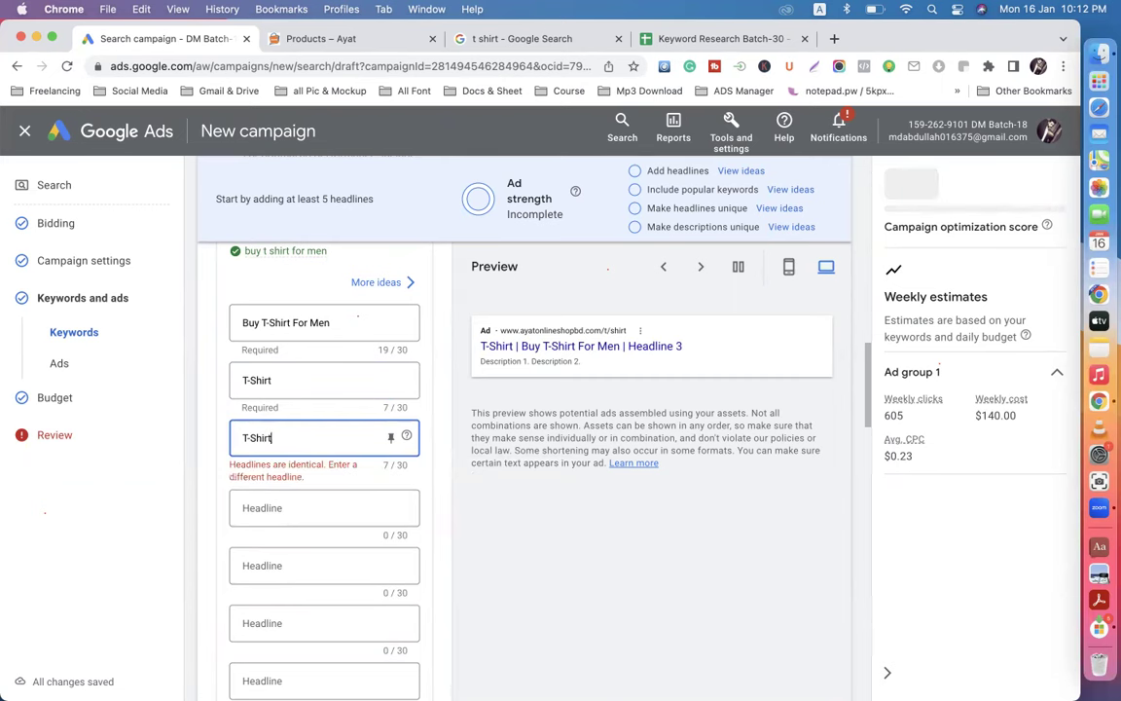
pyautogui.write(' For Men')
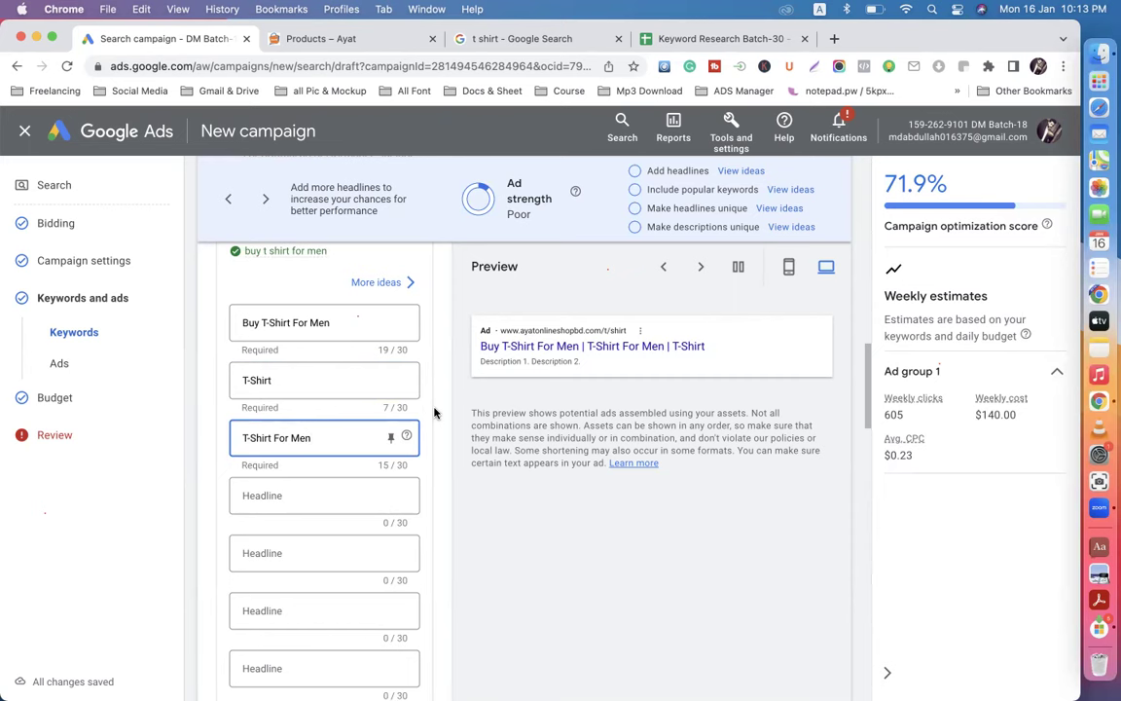
# Step: Set the pin option of the first three headlines to show in any unpinned position
pyautogui.click(390, 323)
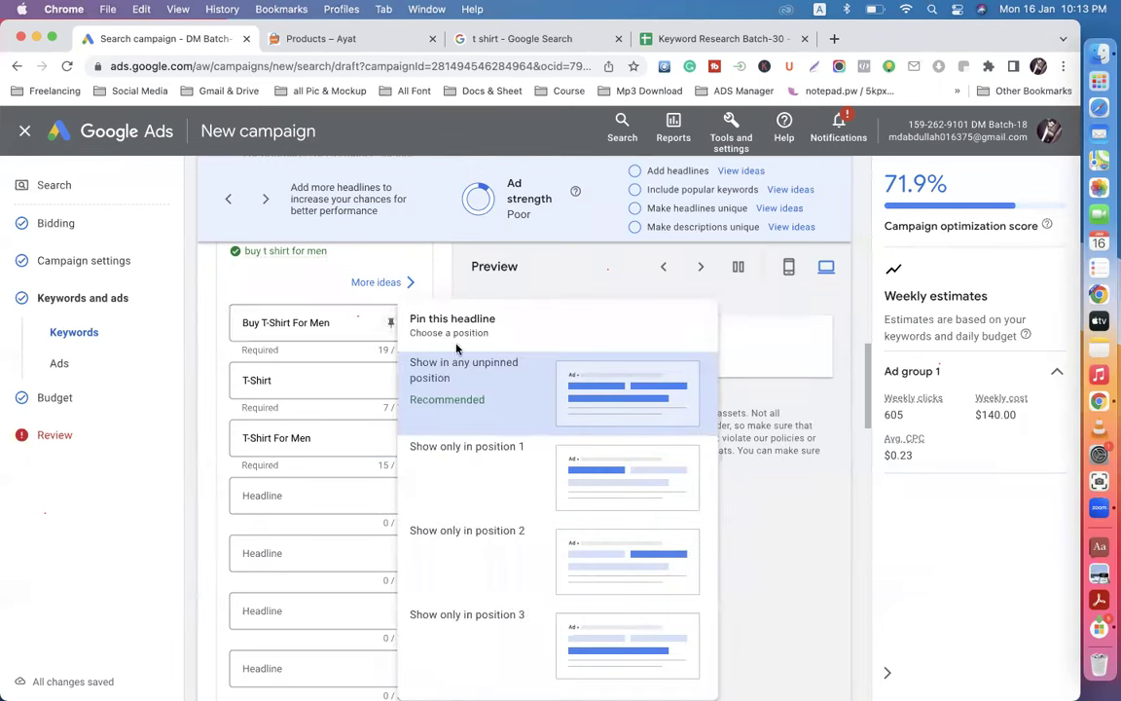
pyautogui.click(458, 362)
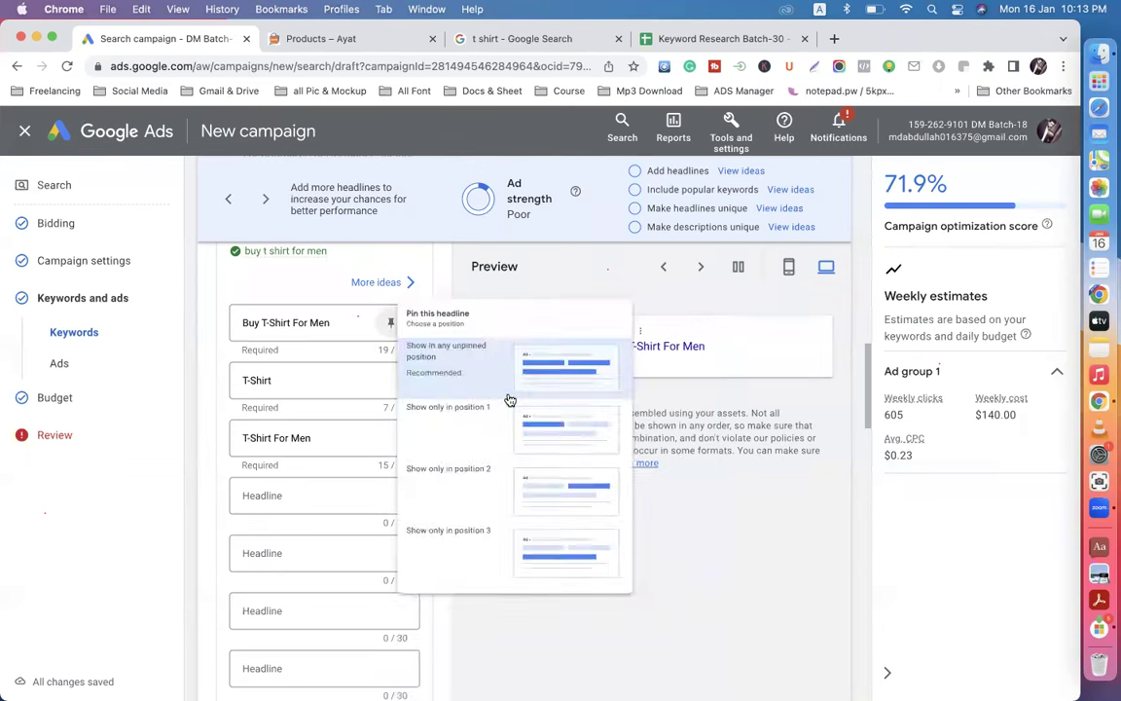
pyautogui.click(390, 326)
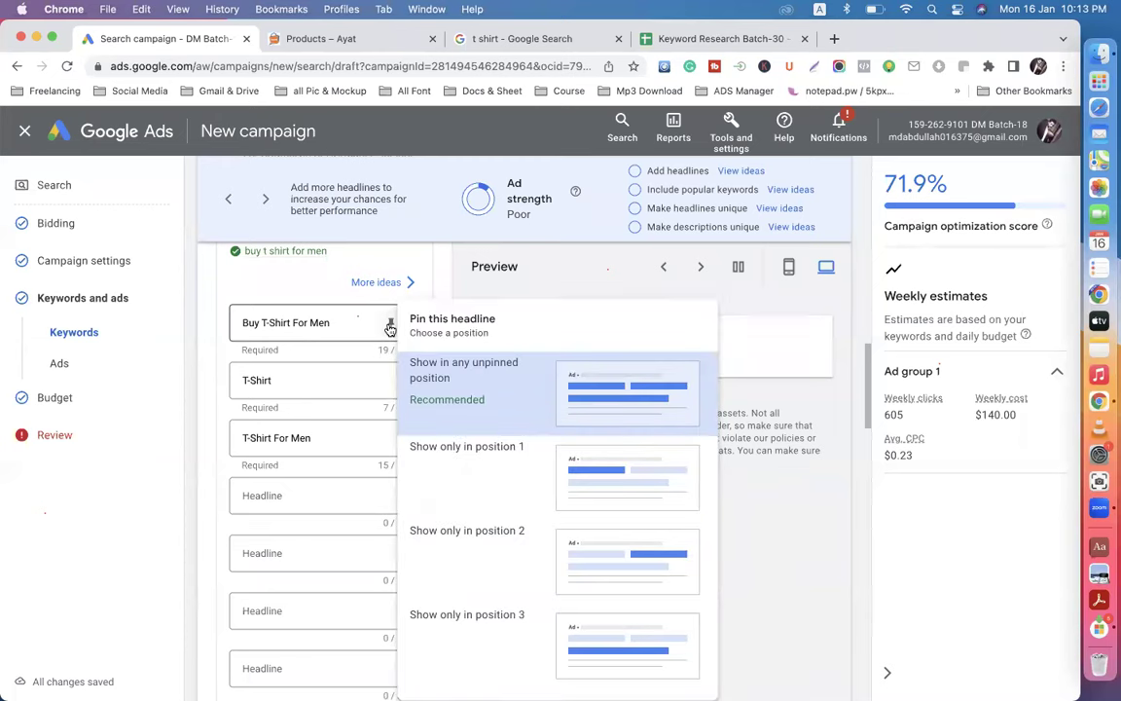
pyautogui.click(468, 386)
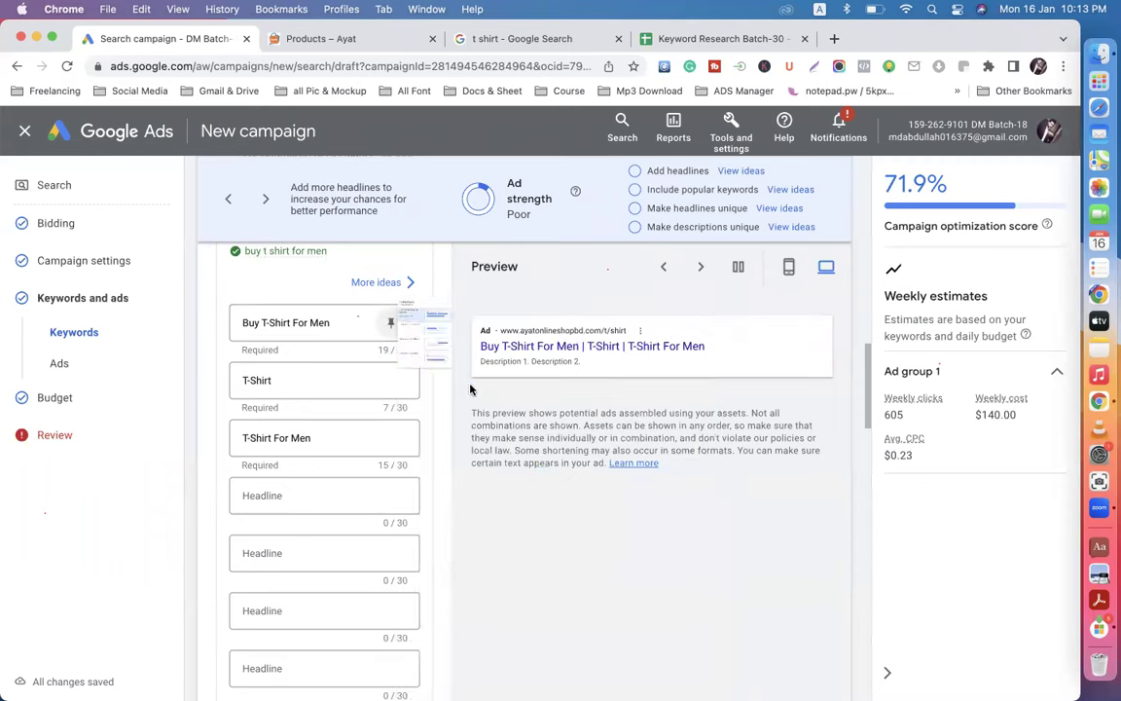
pyautogui.click(392, 385)
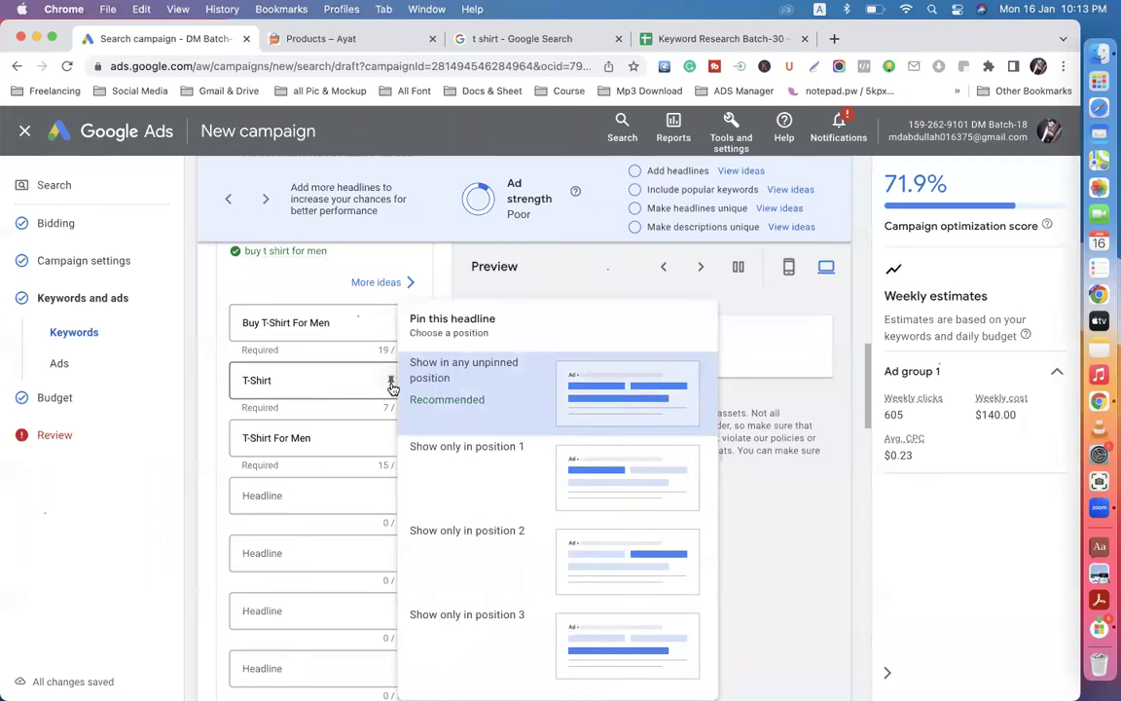
pyautogui.click(458, 398)
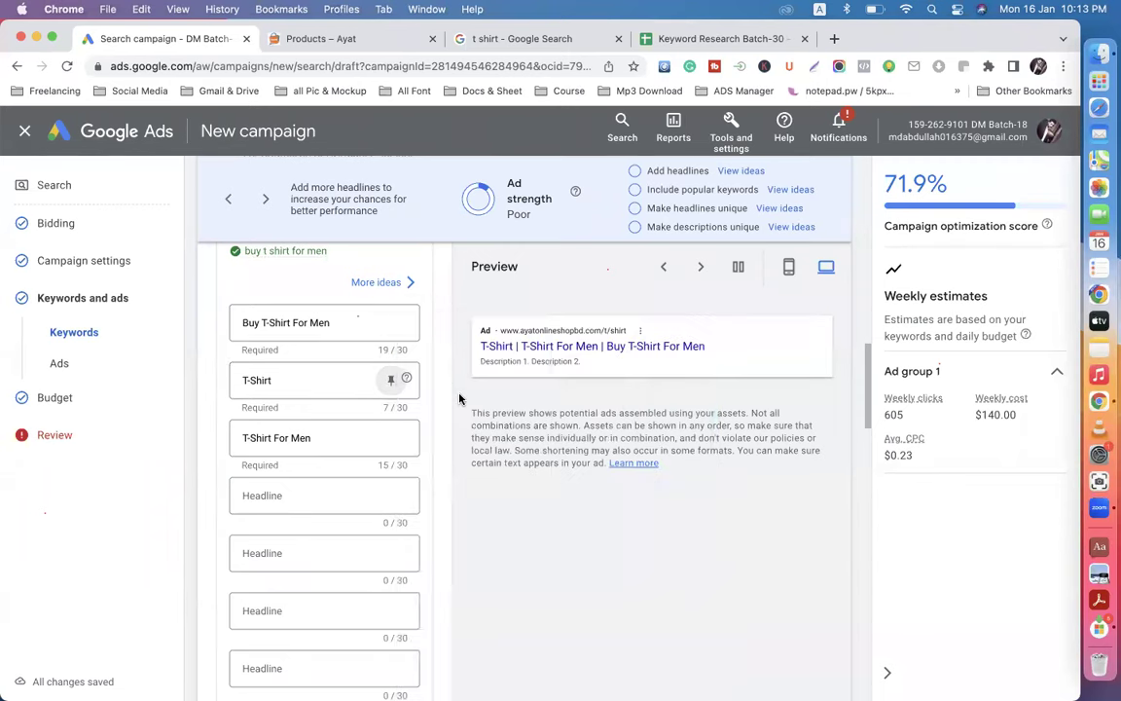
pyautogui.click(392, 440)
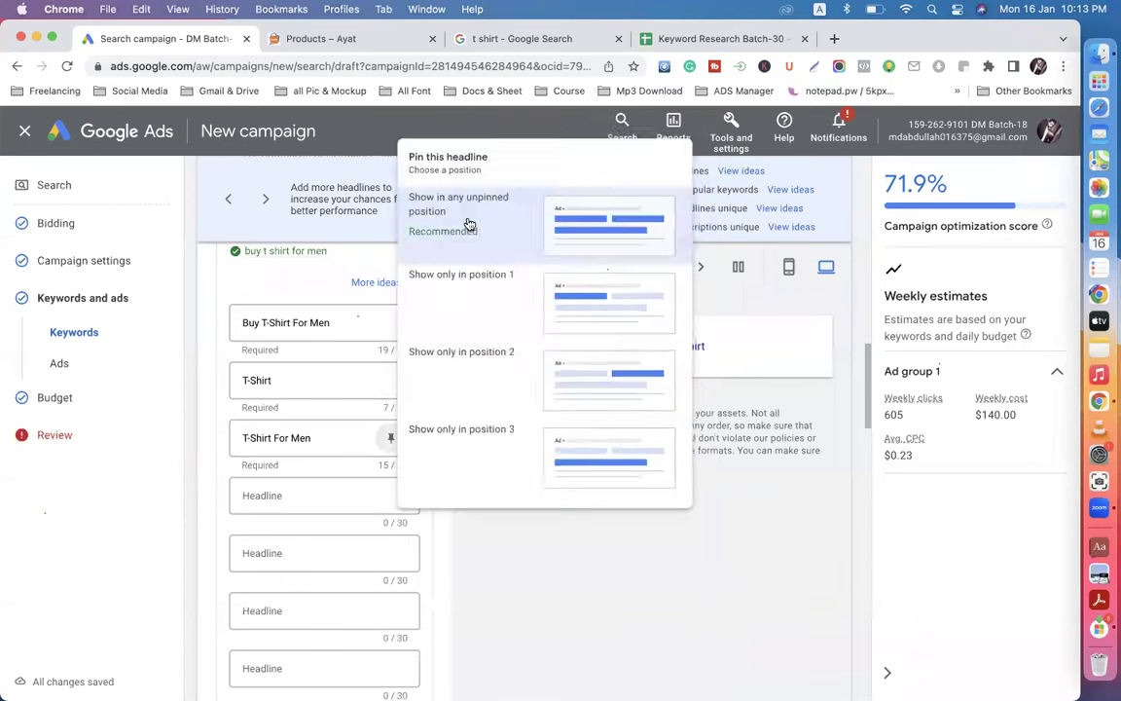
pyautogui.click(469, 220)
pyautogui.click(390, 325)
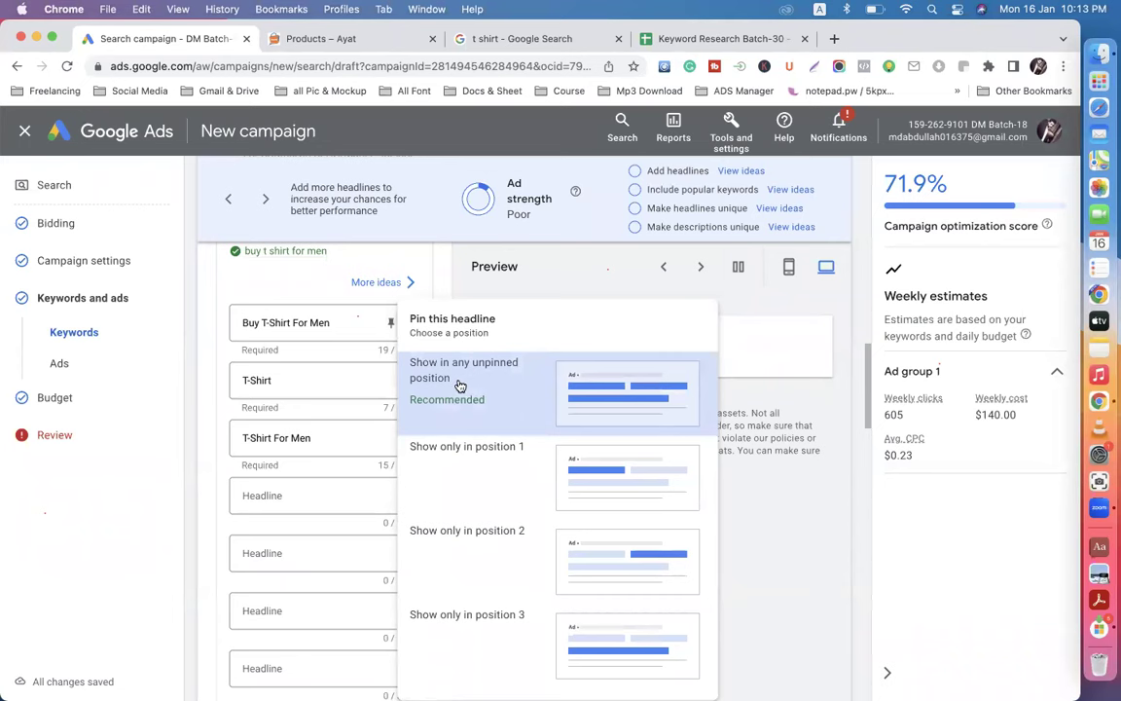
pyautogui.click(546, 403)
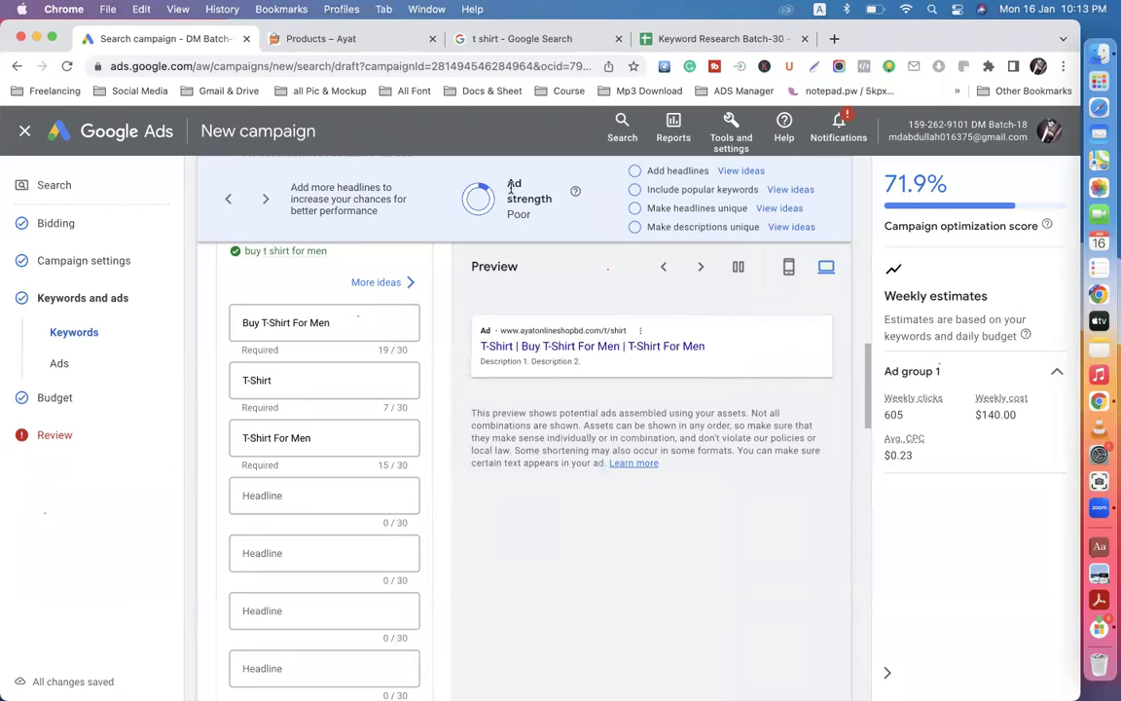
# Step: Consult the shop titles in the "t shirt" Google results and enter "T-Shirt Men" as the ad's fourth headline
pyautogui.moveTo(510, 184); pyautogui.dragTo(531, 216)
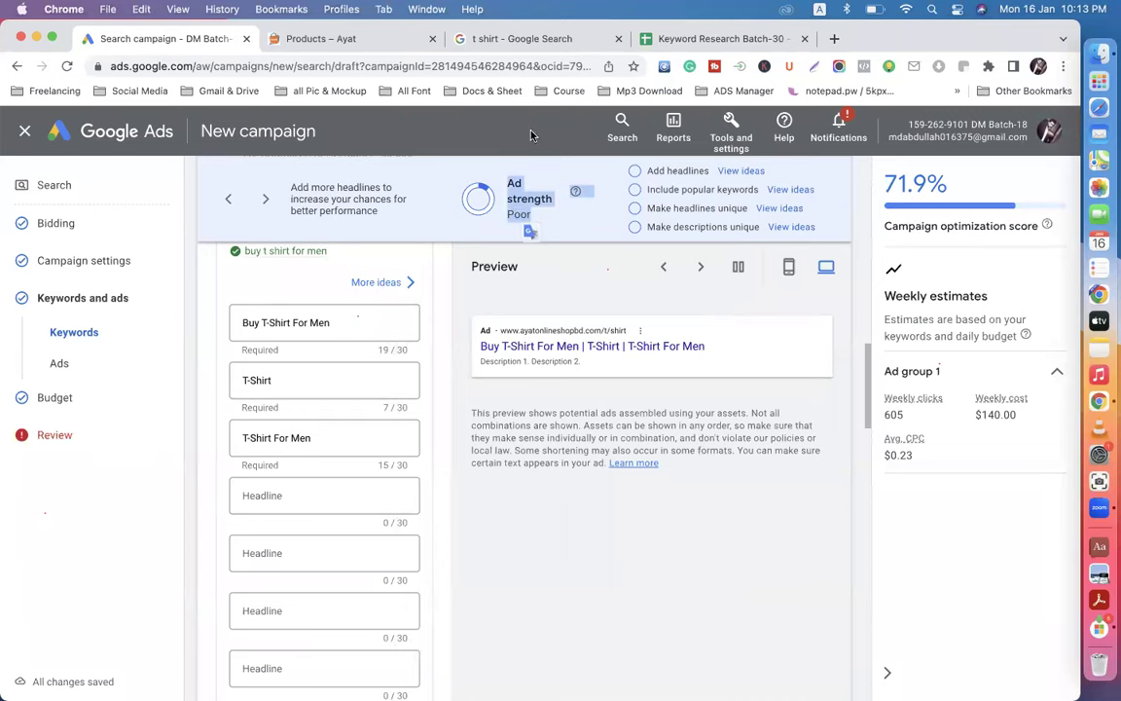
pyautogui.click(496, 39)
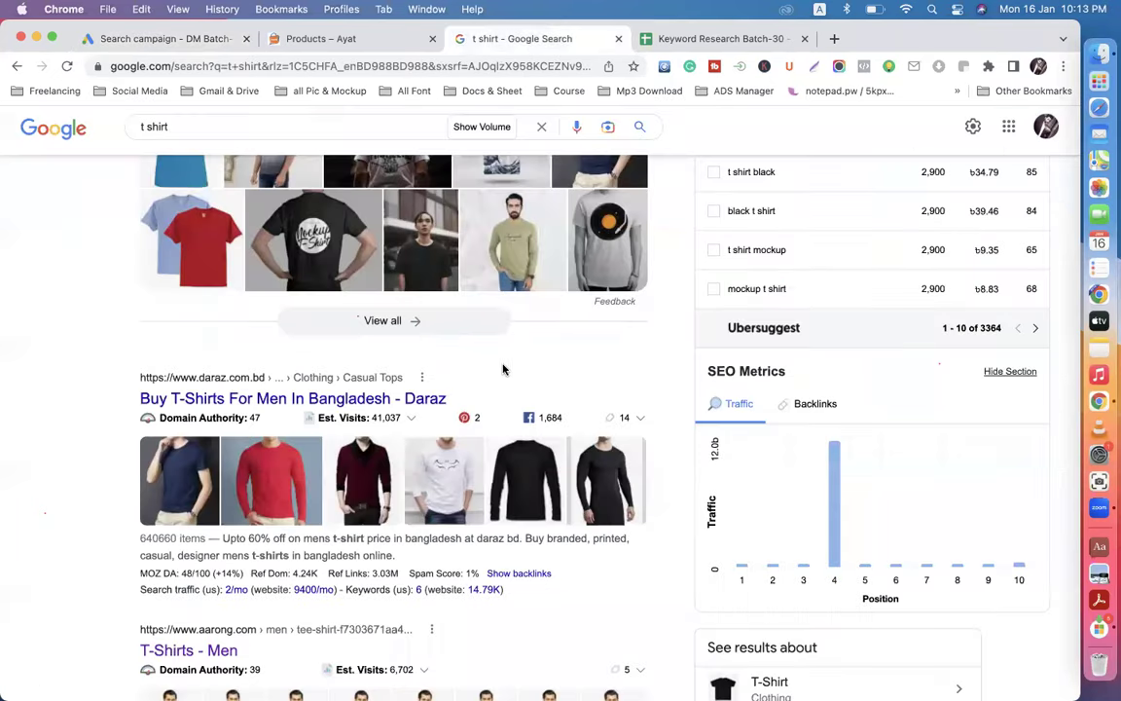
pyautogui.scroll(-5, 504, 369)
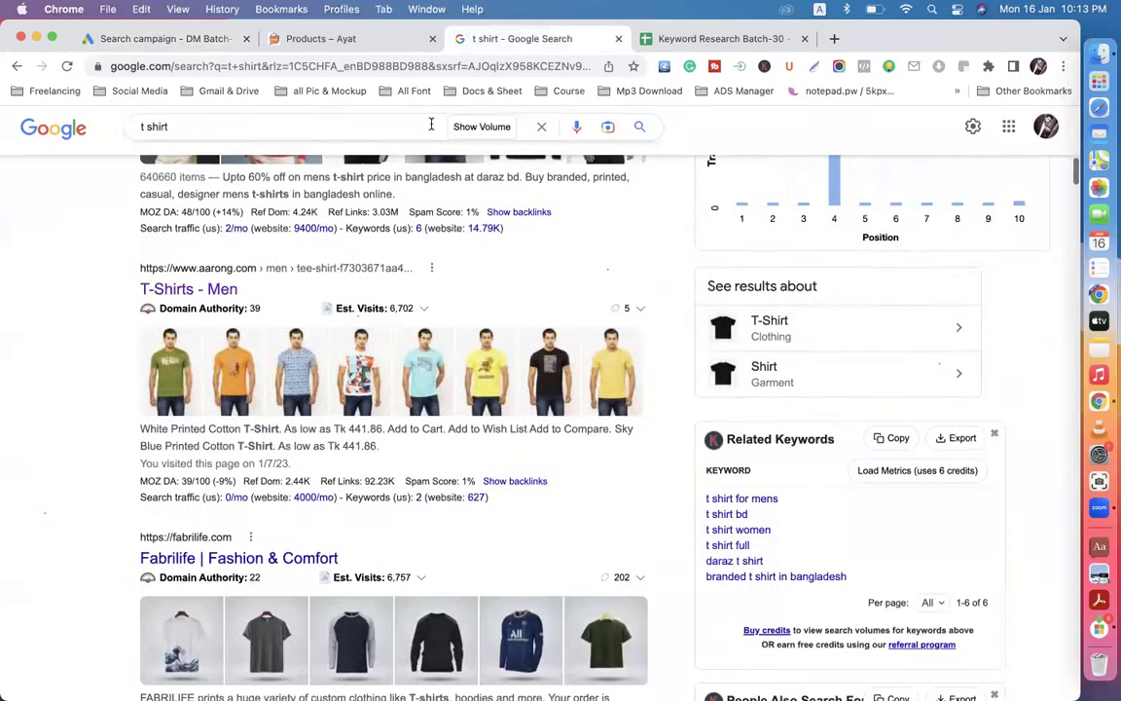
pyautogui.click(161, 39)
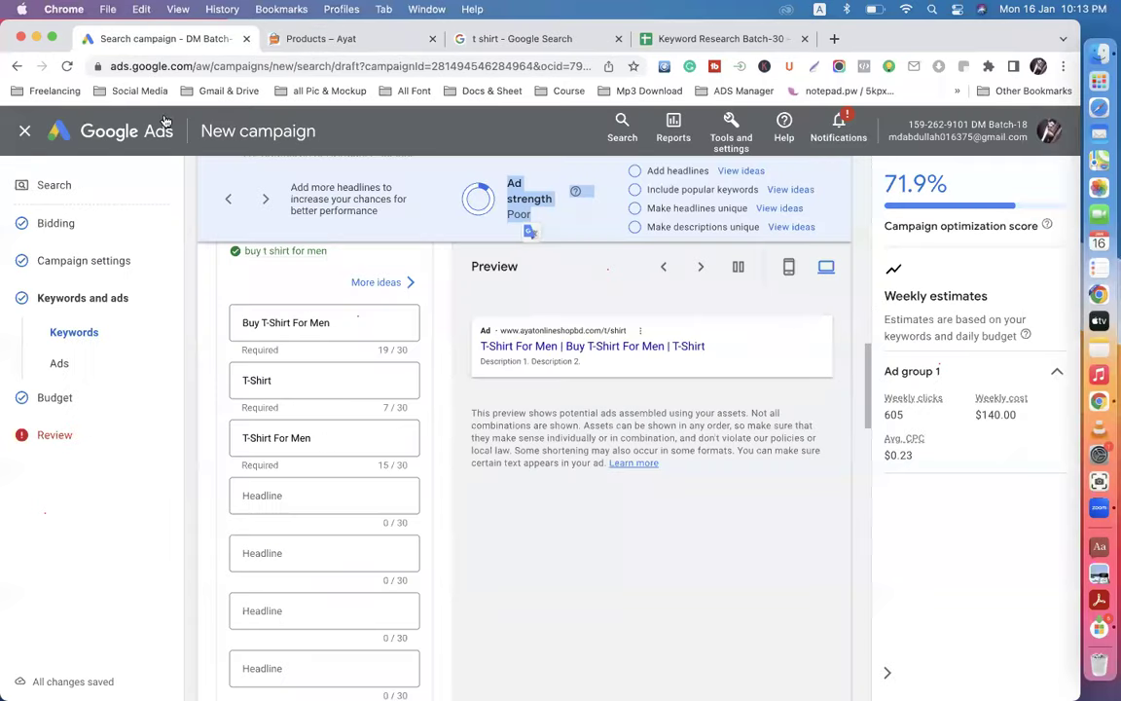
pyautogui.click(285, 493)
pyautogui.write('T Shirt Men')
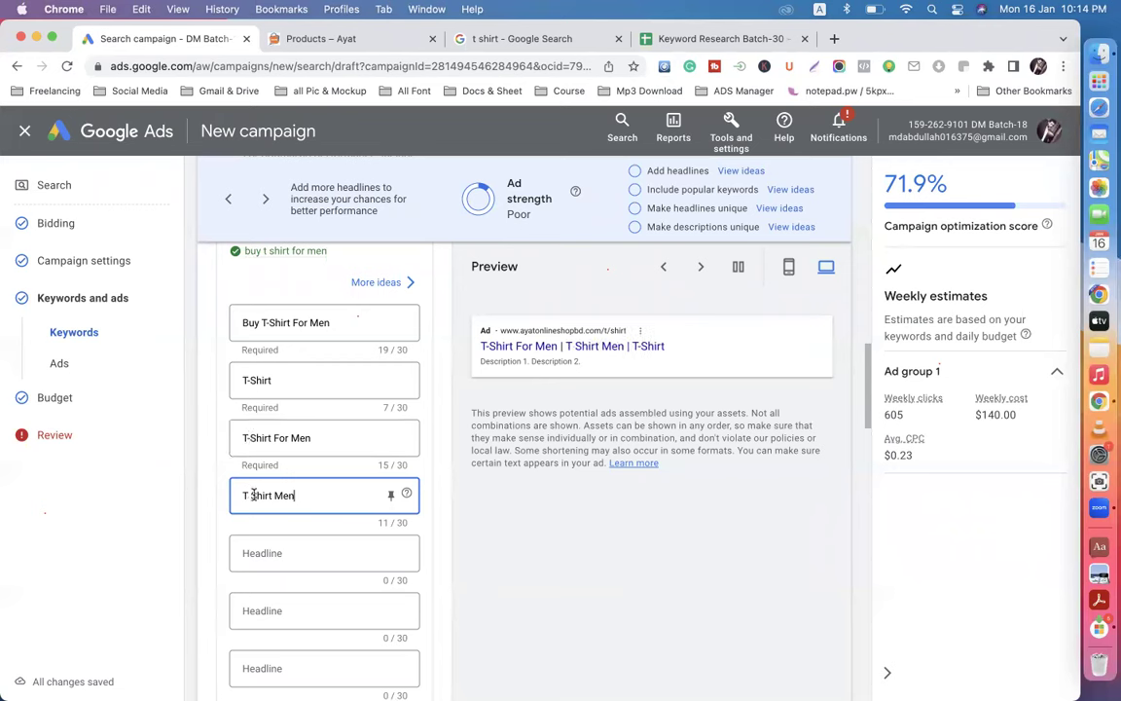
pyautogui.write('-')
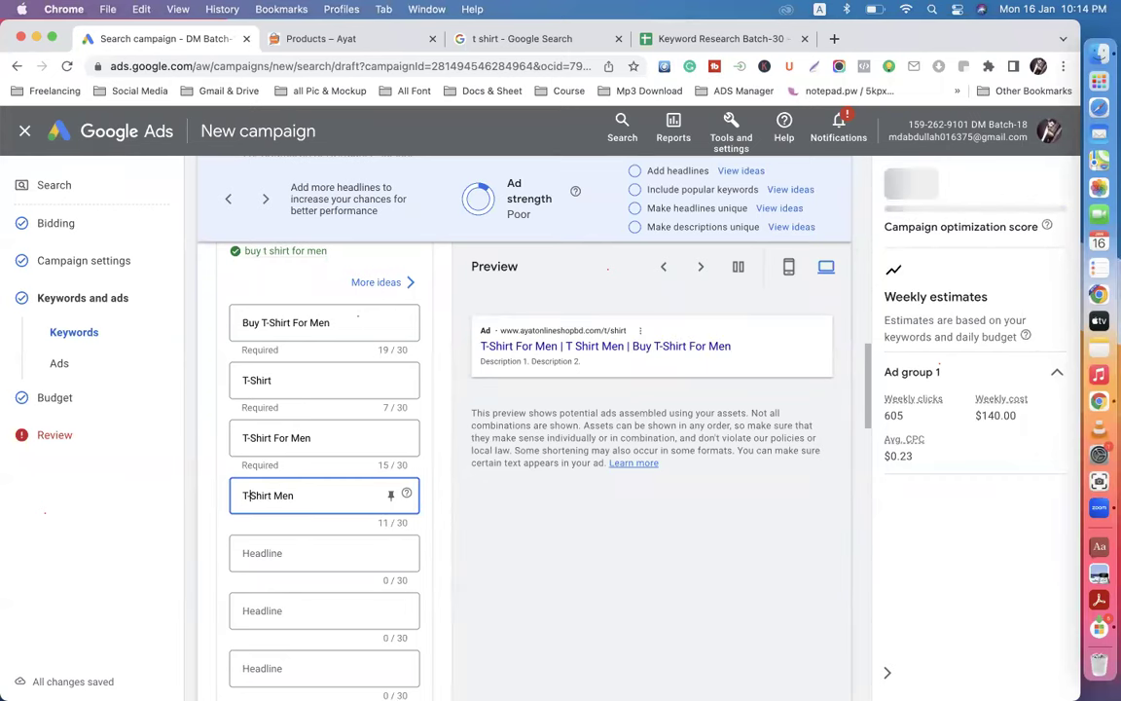
# Step: Check the keywords suggested for the headlines and enter "Low Price T-Shirt" as the ad's fifth headline
pyautogui.scroll(10, 311, 497)
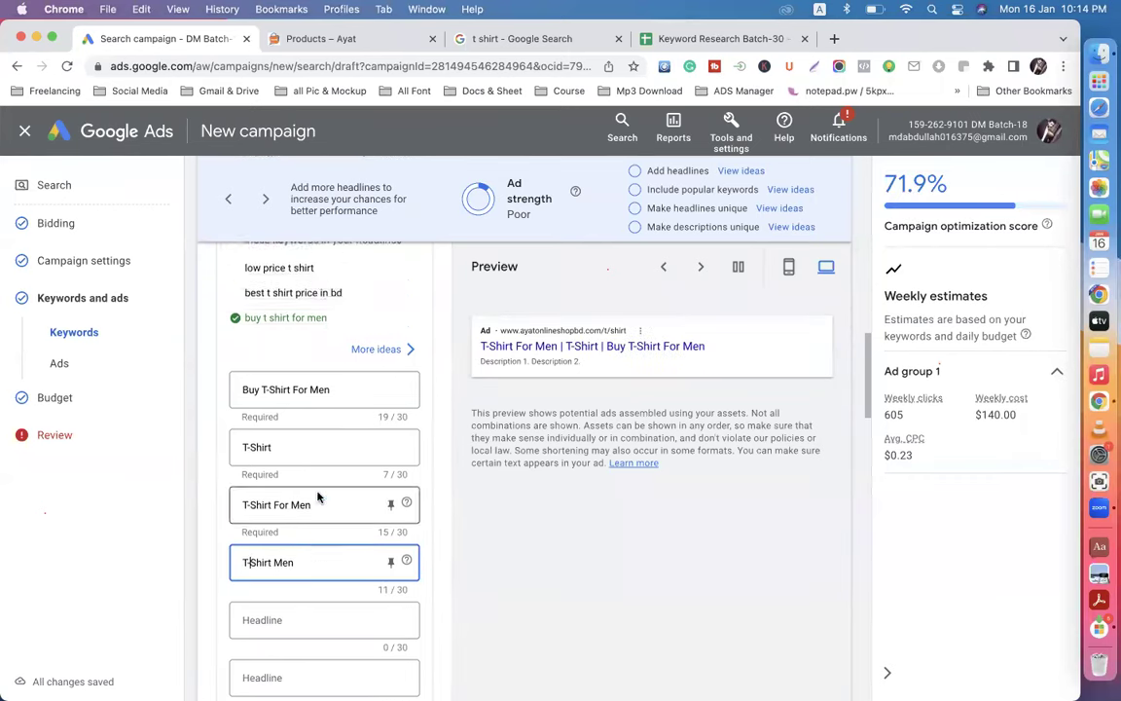
pyautogui.scroll(-5, 321, 499)
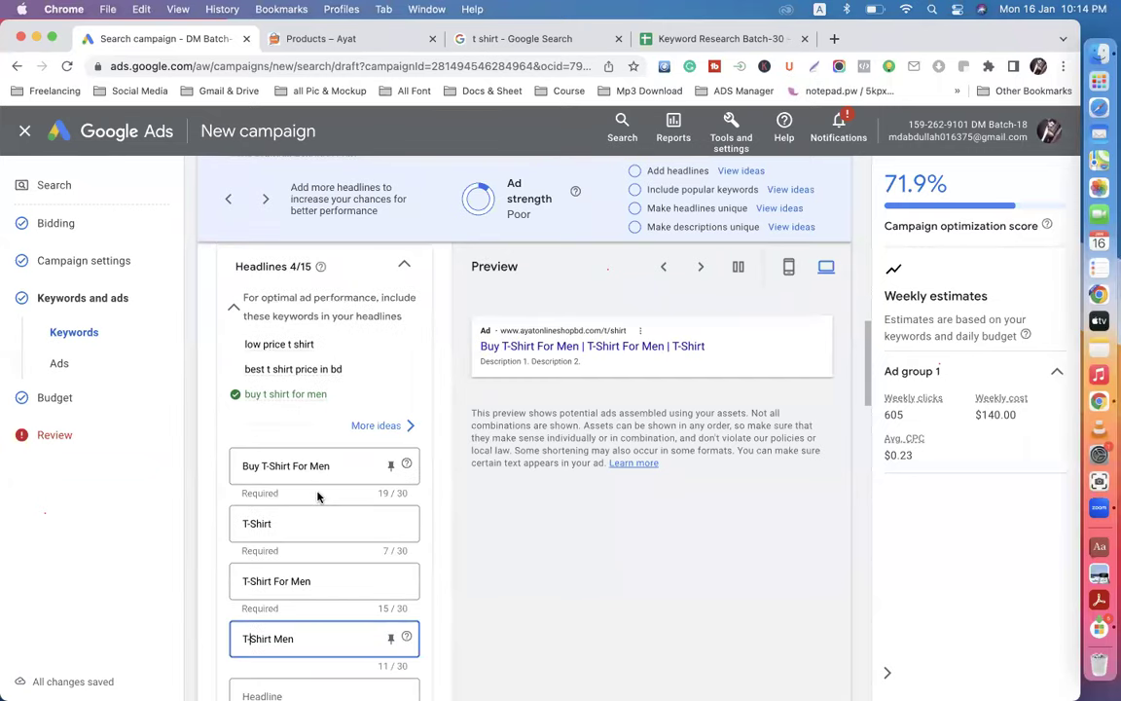
pyautogui.scroll(-4, 317, 496)
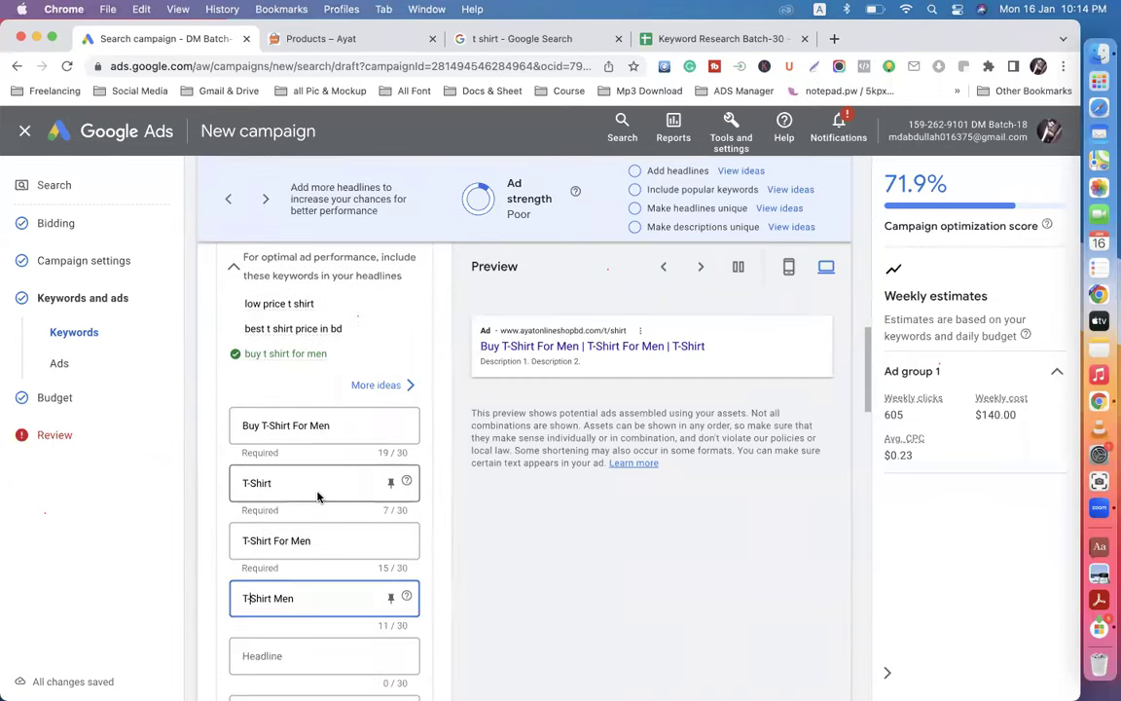
pyautogui.click(273, 498)
pyautogui.write('Low P')
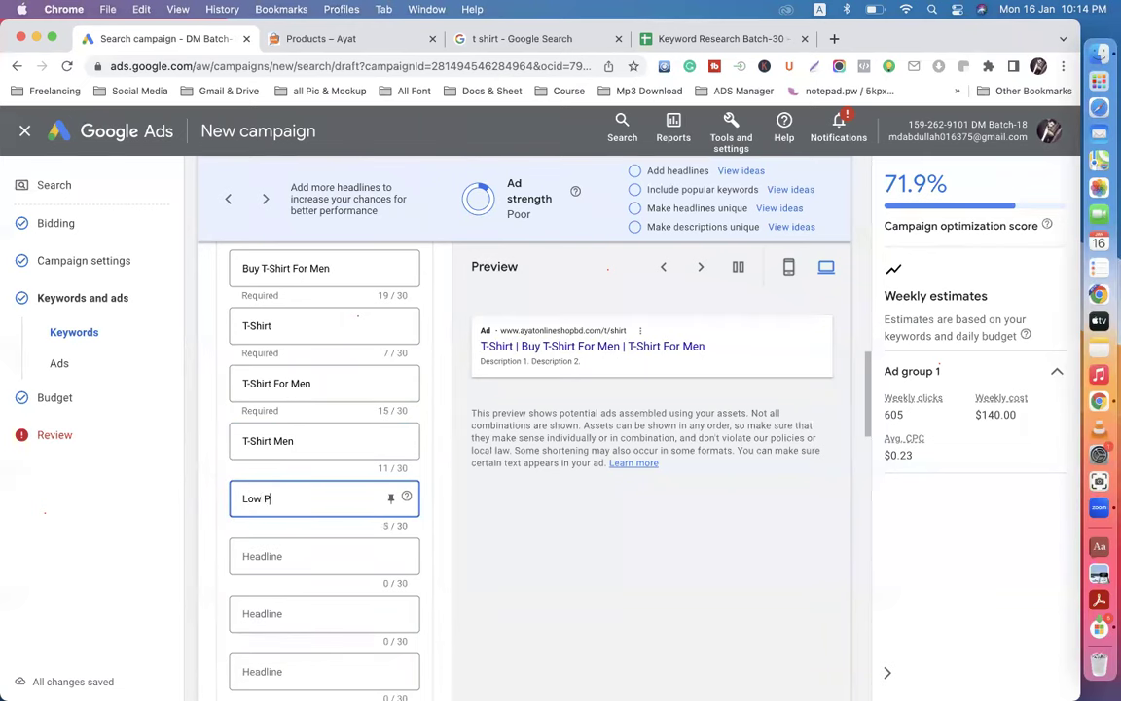
pyautogui.write('rice T-Shir')
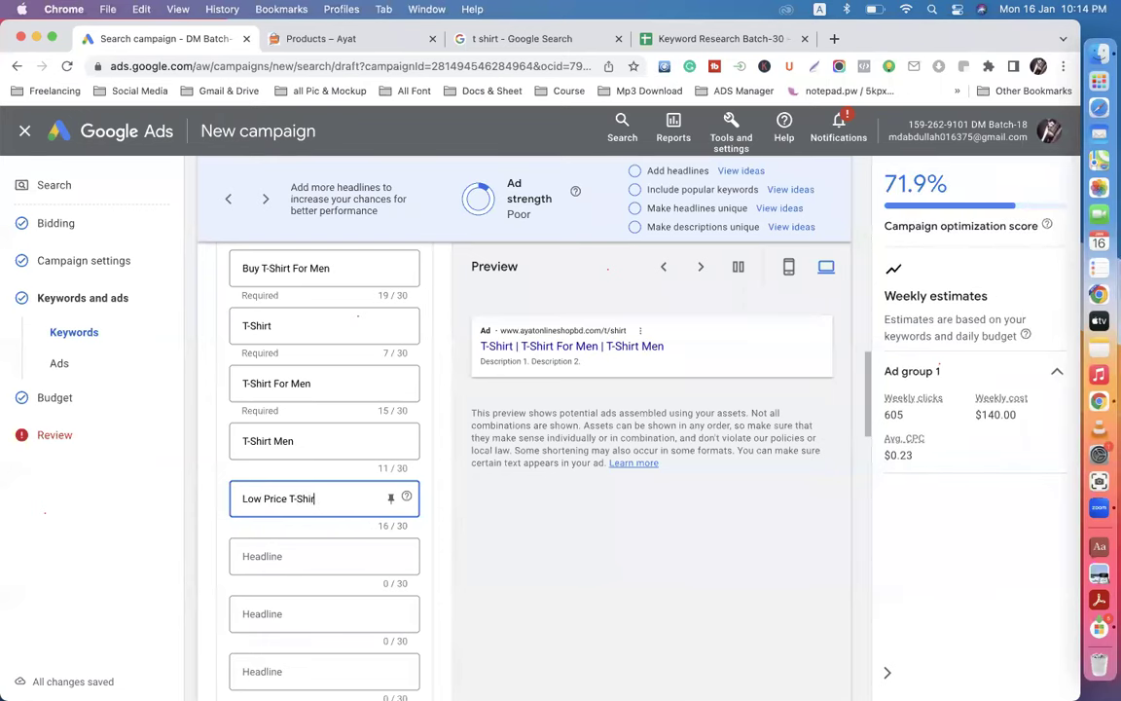
pyautogui.write('t')
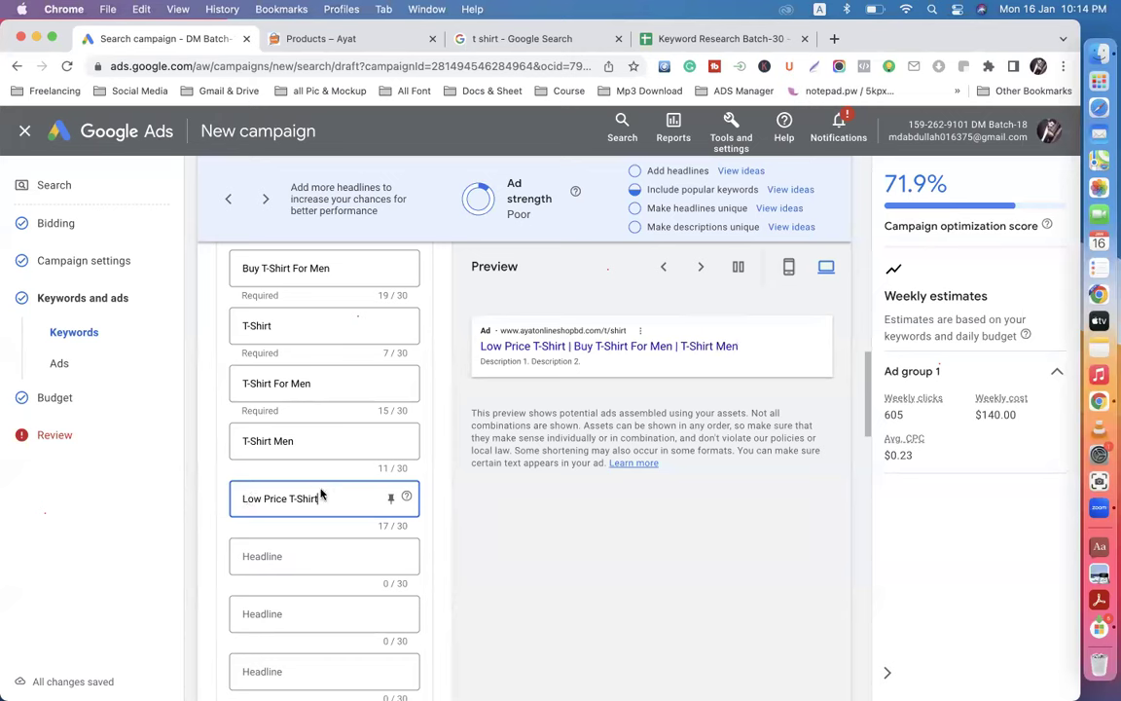
# Step: Check the keywords suggested for the headlines and enter "Best T-Shirt Price In BD" as the ad's sixth headline
pyautogui.scroll(10, 321, 495)
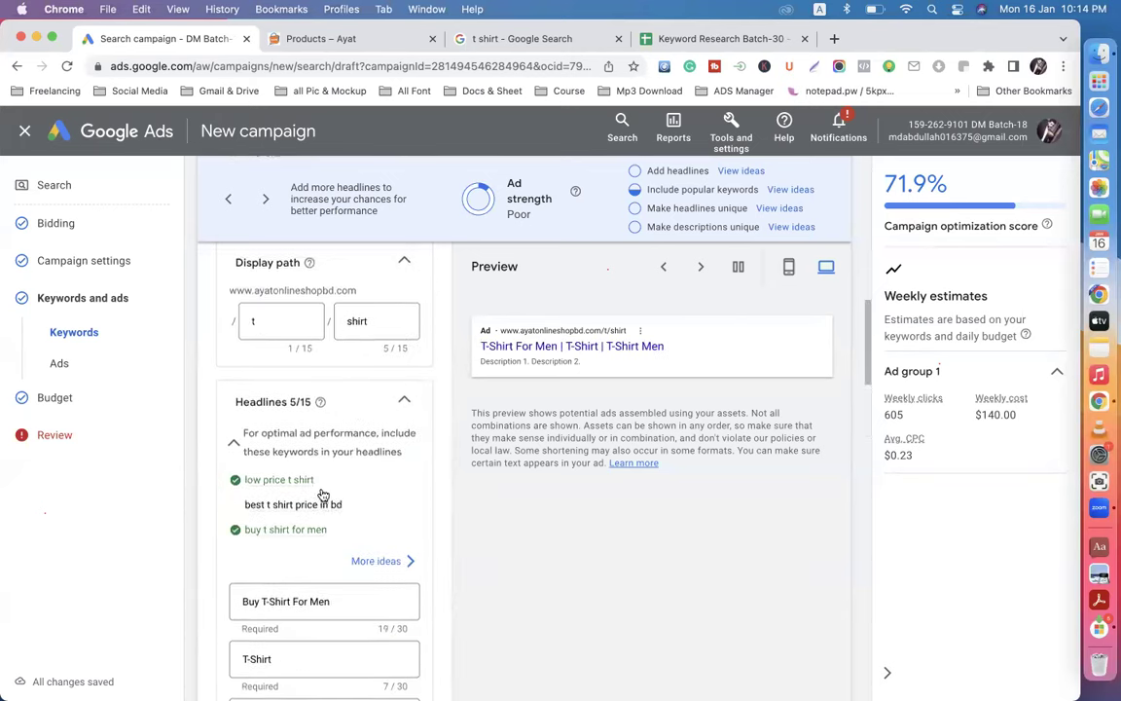
pyautogui.scroll(5, 321, 494)
pyautogui.scroll(-10, 322, 495)
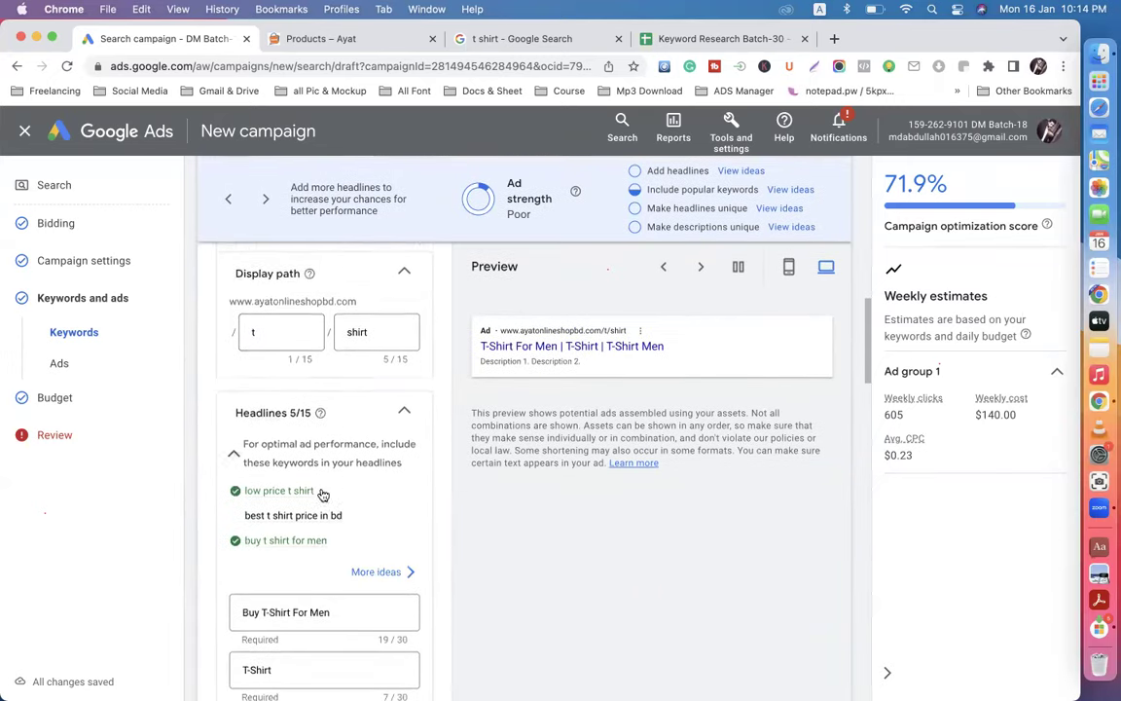
pyautogui.scroll(-6, 321, 494)
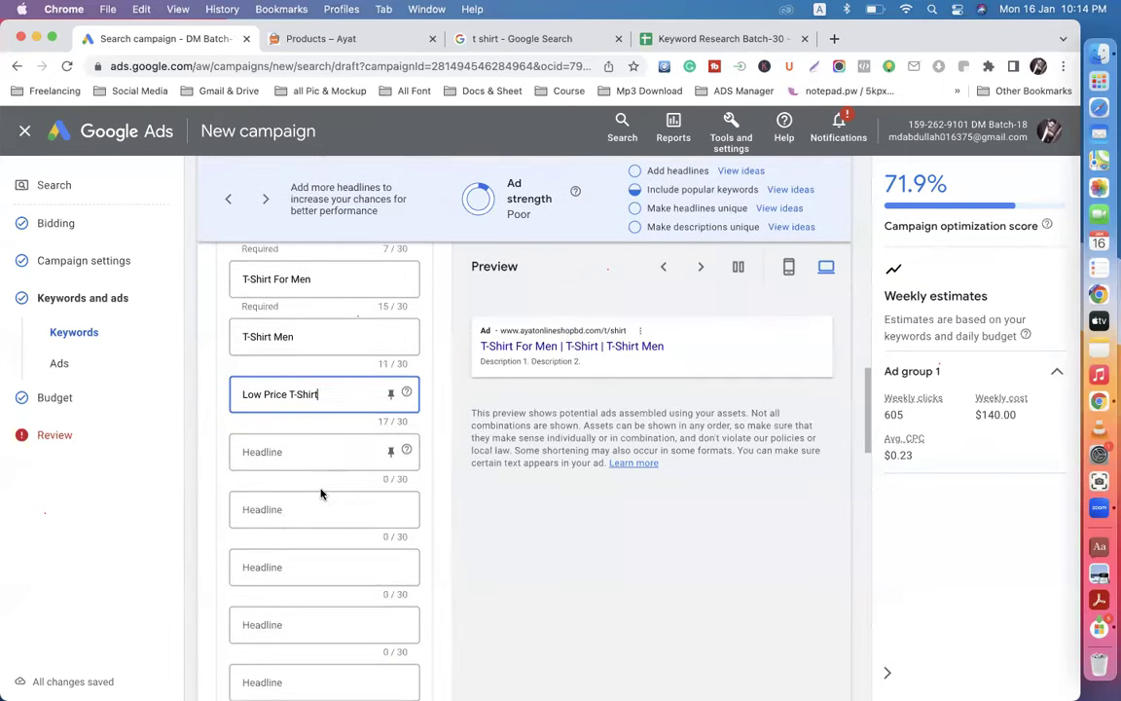
pyautogui.click(269, 453)
pyautogui.write('e')
pyautogui.press('BackSpace')
pyautogui.write('B')
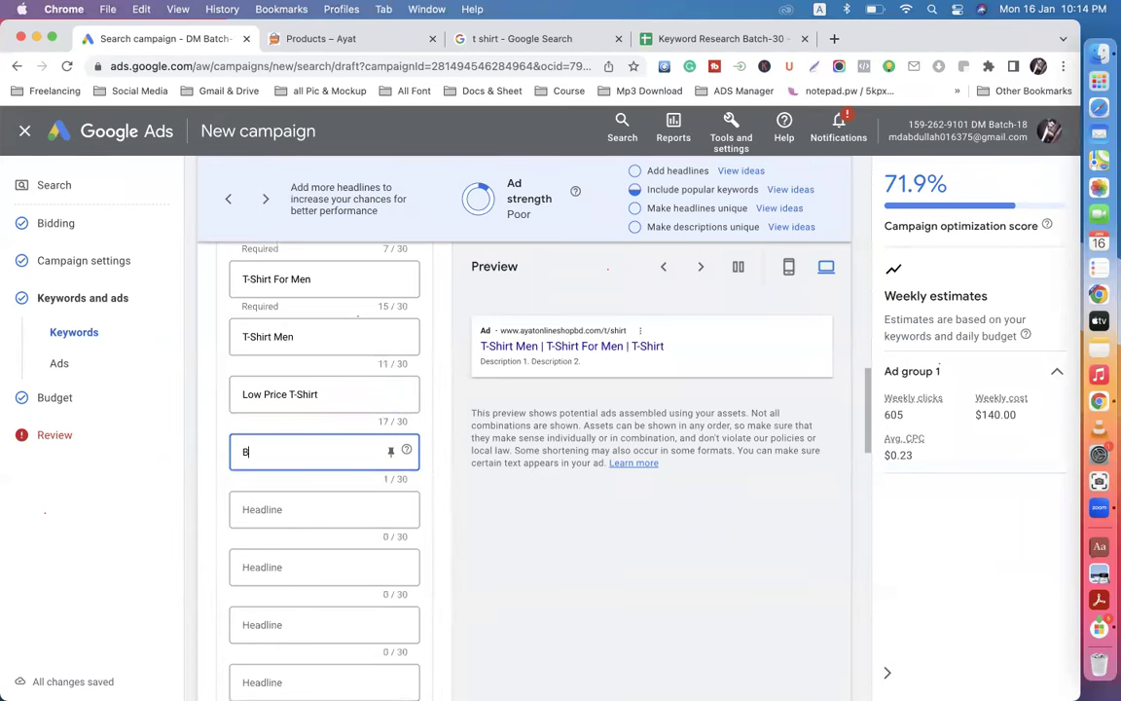
pyautogui.write('est T Sh')
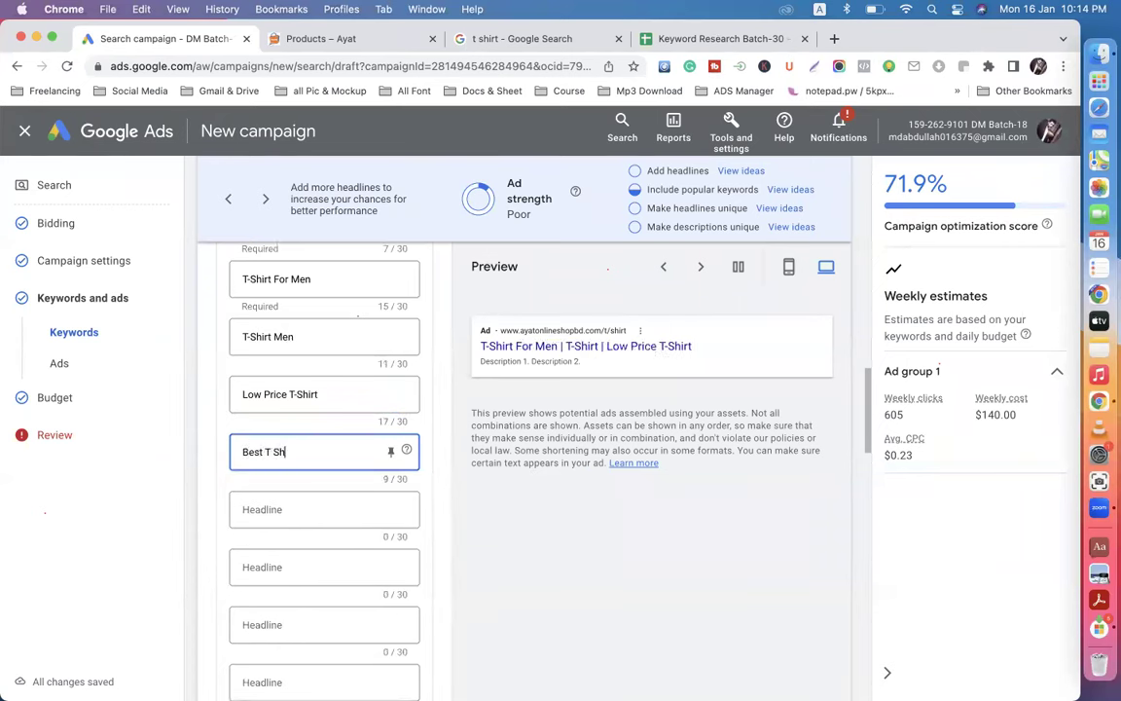
pyautogui.write('irt Price In BD')
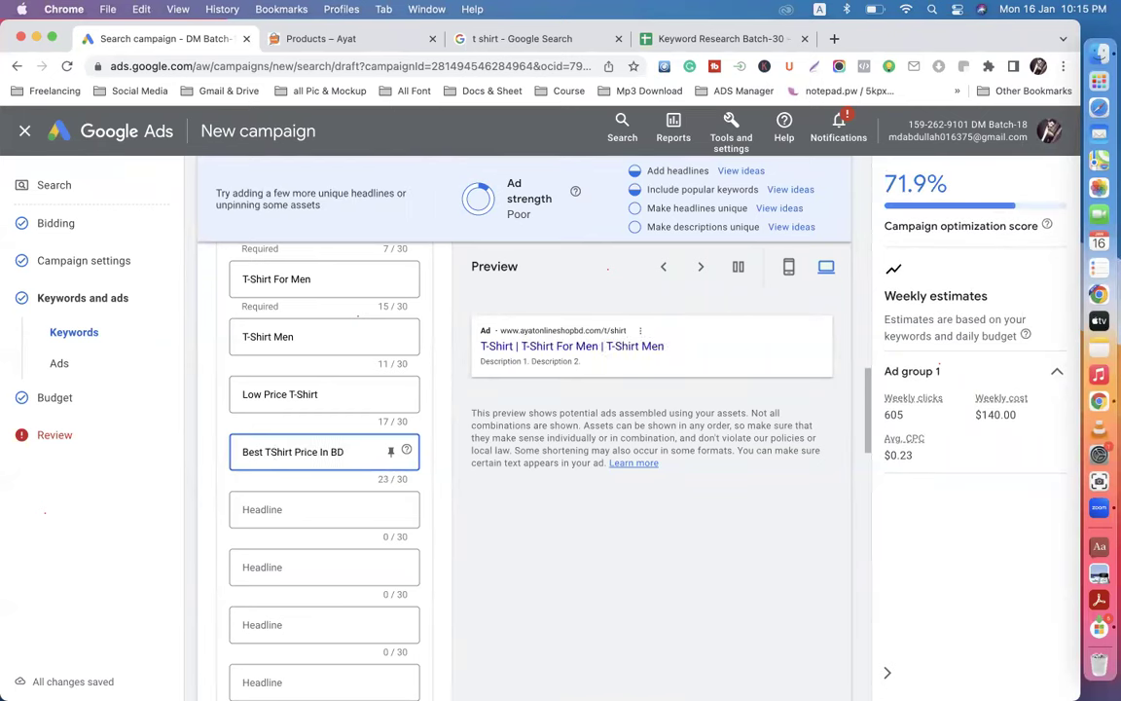
# Step: Consult the suggested keywords and the campaign's keyword list, and enter "Mens T-Shirt" as the ad's seventh headline
pyautogui.click(282, 508)
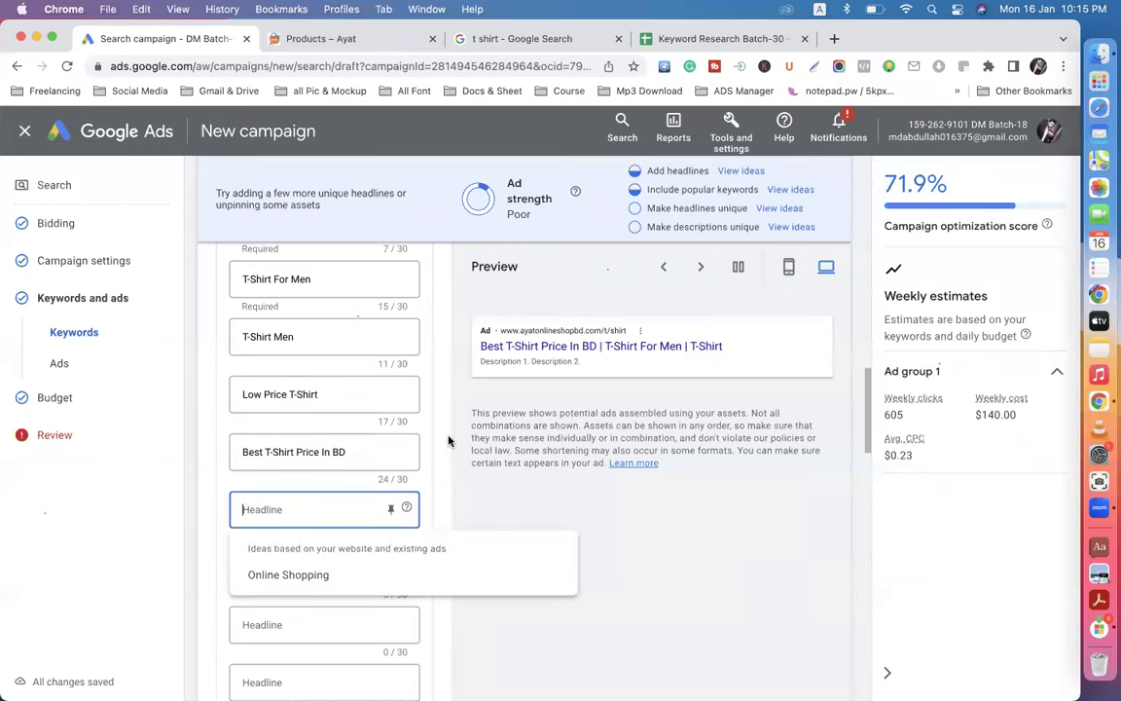
pyautogui.scroll(5, 448, 441)
pyautogui.scroll(2, 448, 441)
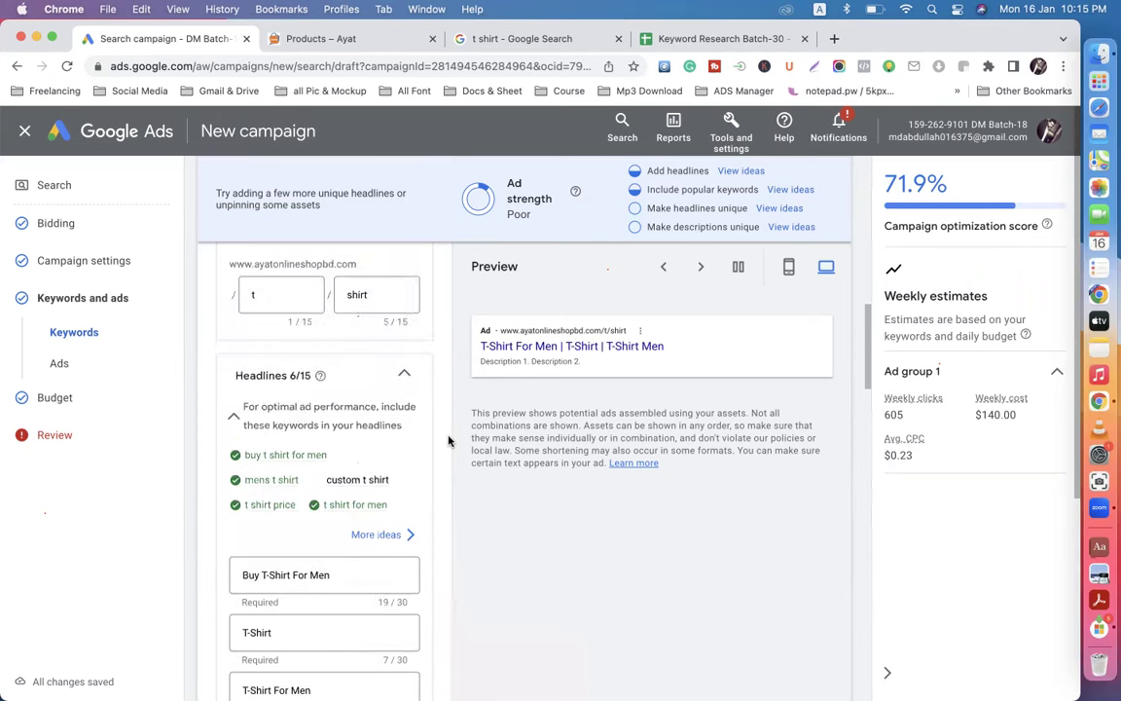
pyautogui.scroll(6, 448, 441)
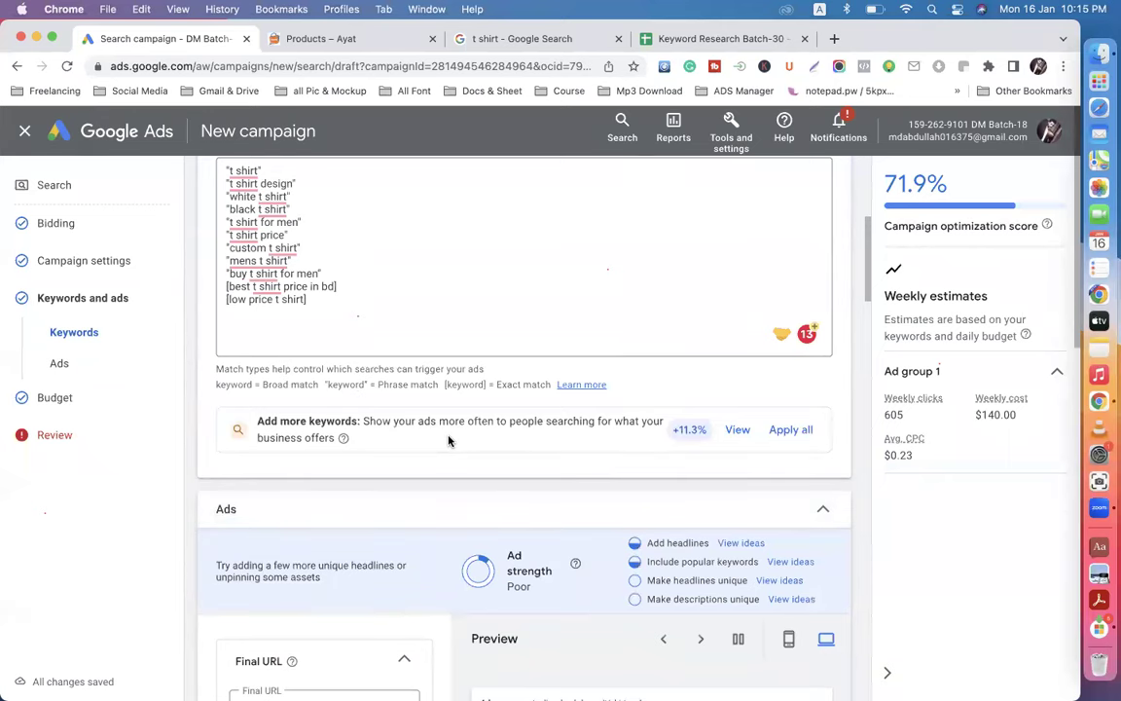
pyautogui.press('Tab')
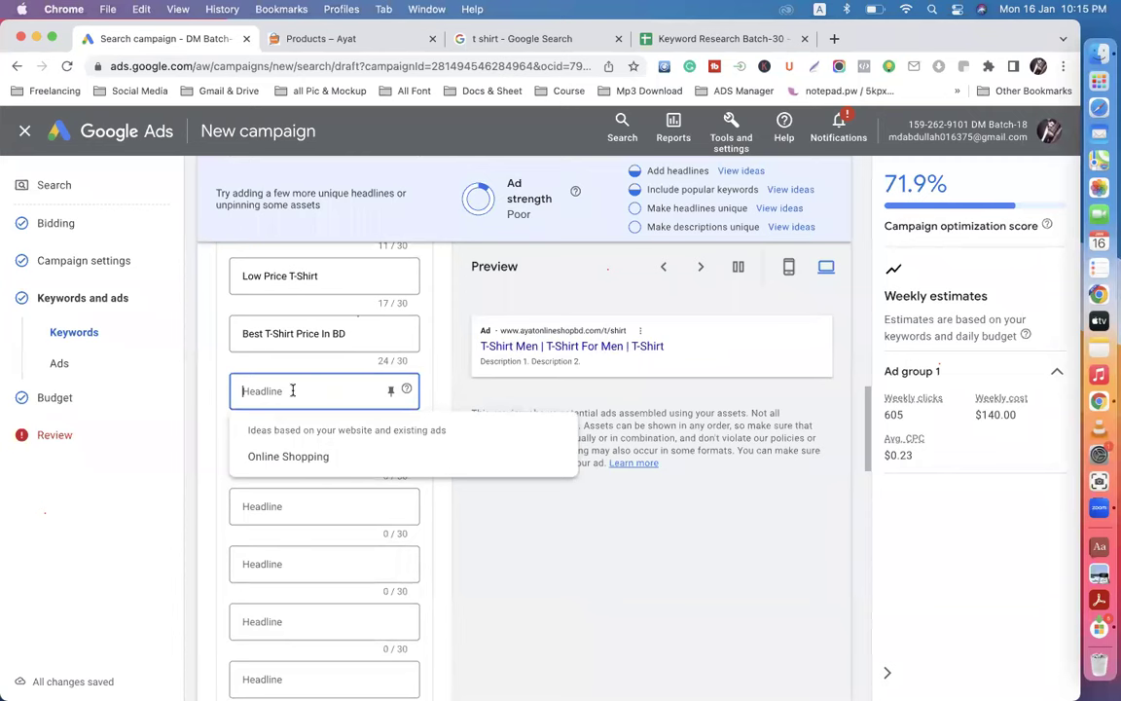
pyautogui.write('Mens T-Shirt')
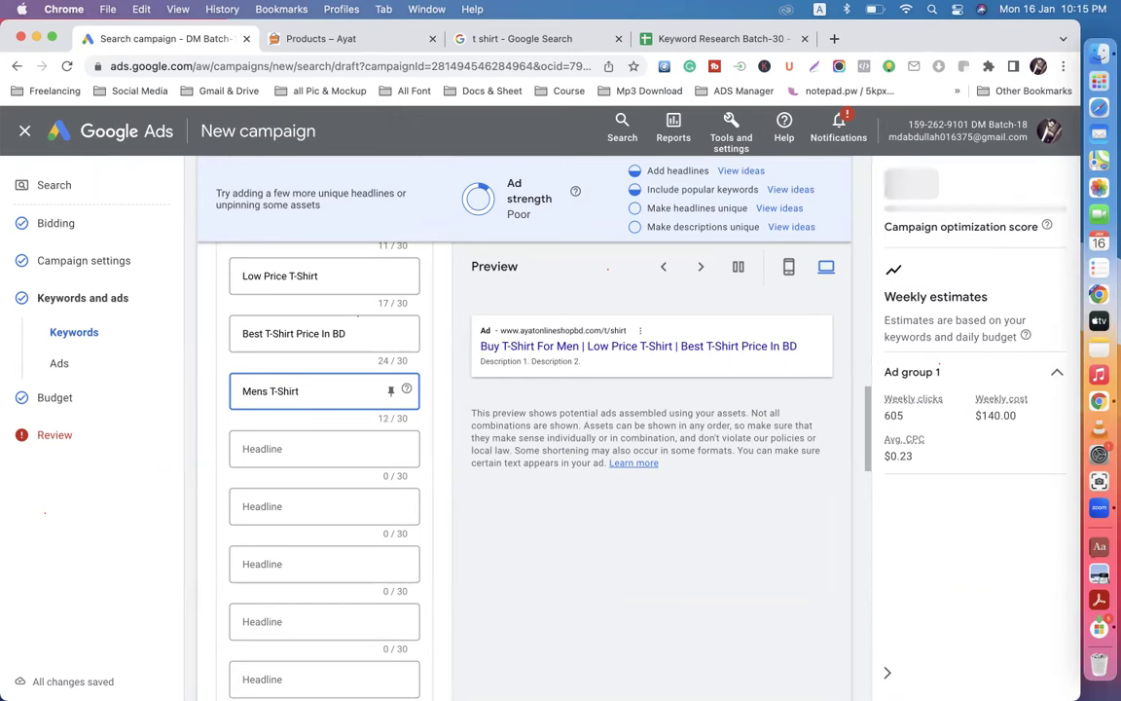
# Step: Enter "Custom T-Shirt" as the ad's eighth headline
pyautogui.click(283, 445)
pyautogui.write('Cu')
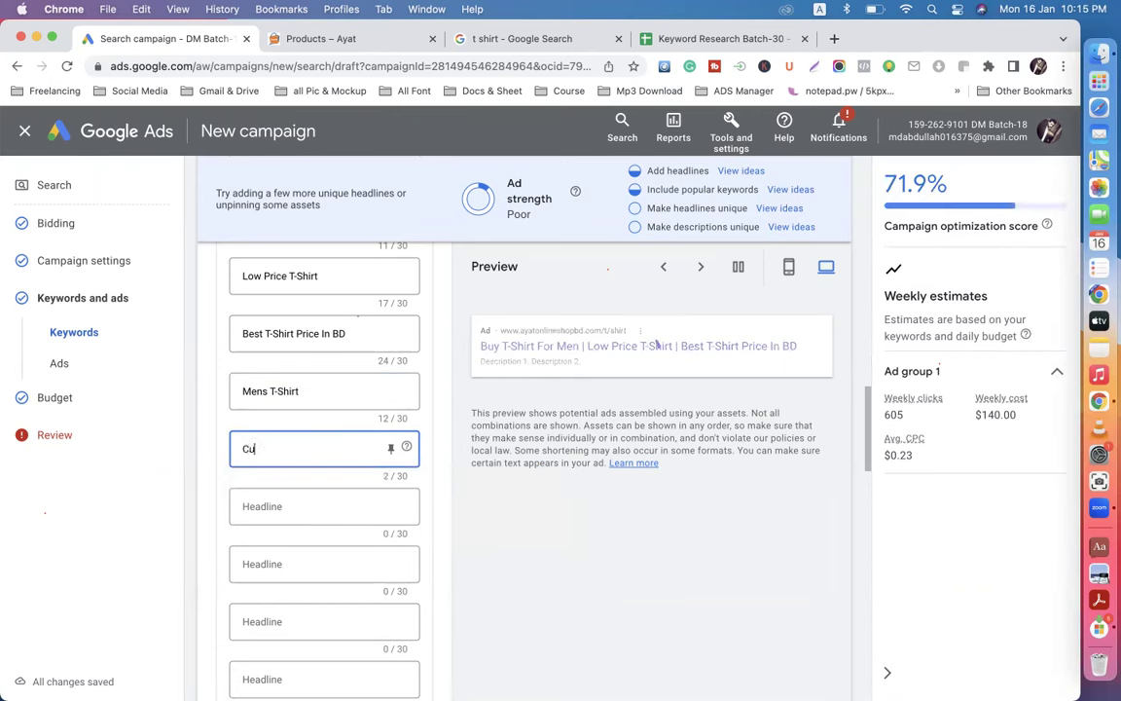
pyautogui.write('stom T')
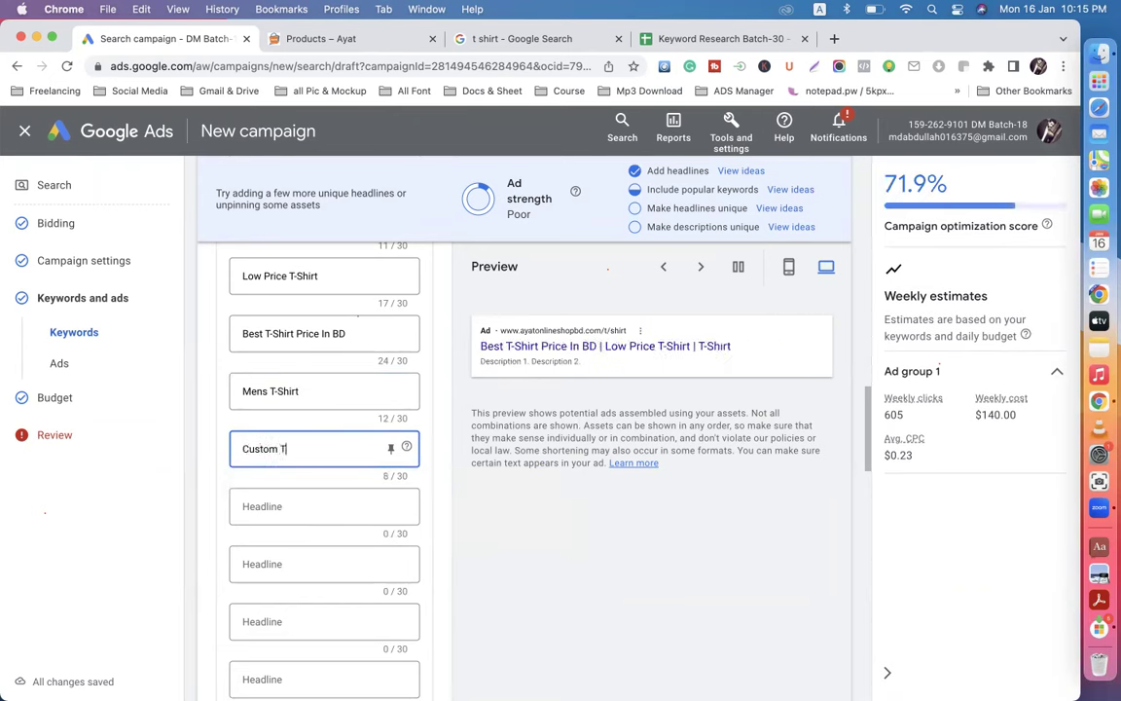
pyautogui.write('-Shirty')
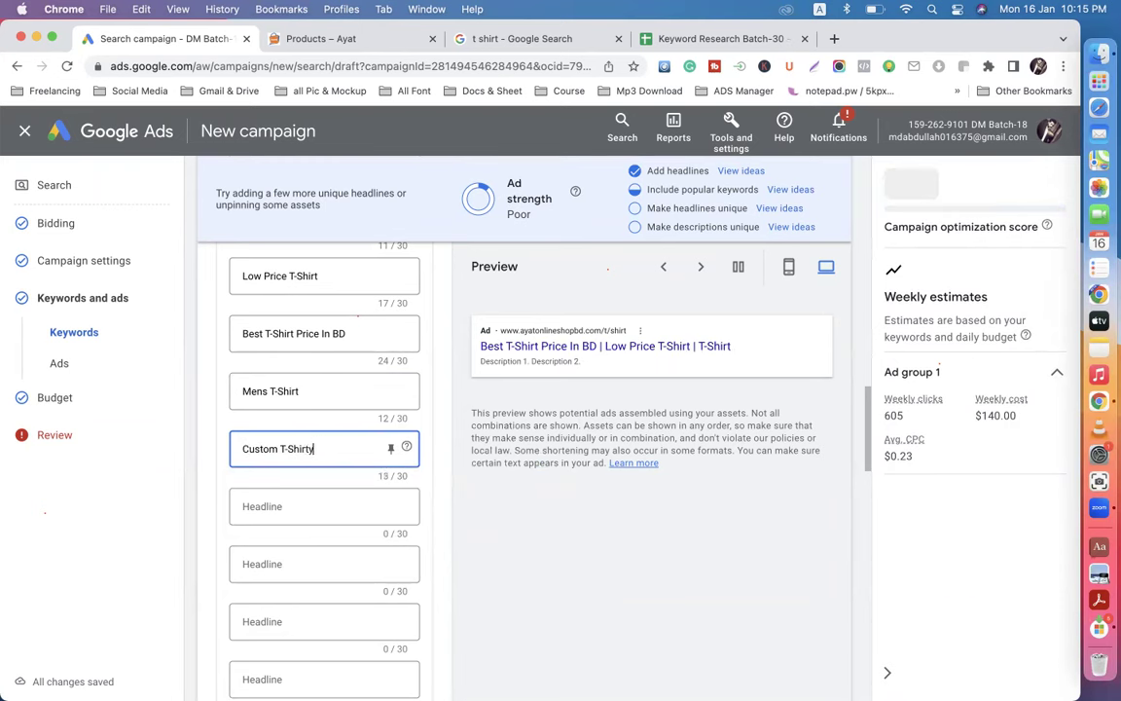
pyautogui.press('BackSpace')
# Step: Enter "Balck T-Shirt" as the ad's ninth headline and "White T-Shirt" as the tenth
pyautogui.click(277, 505)
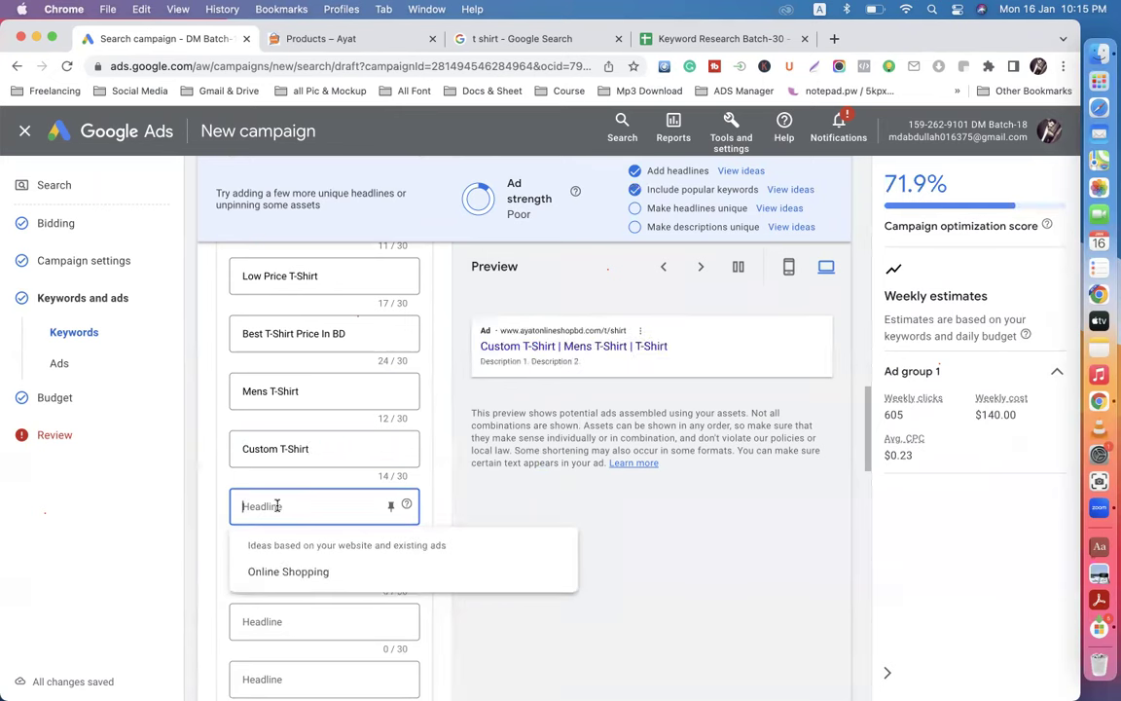
pyautogui.write('Balck T-')
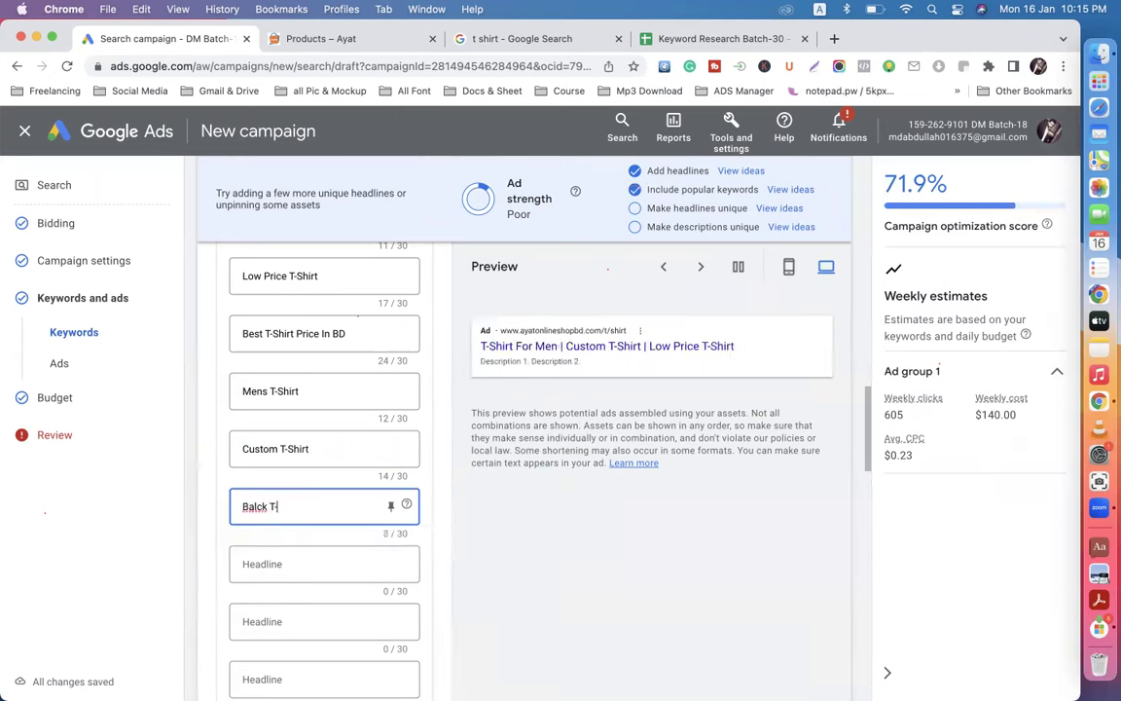
pyautogui.write('Shirt')
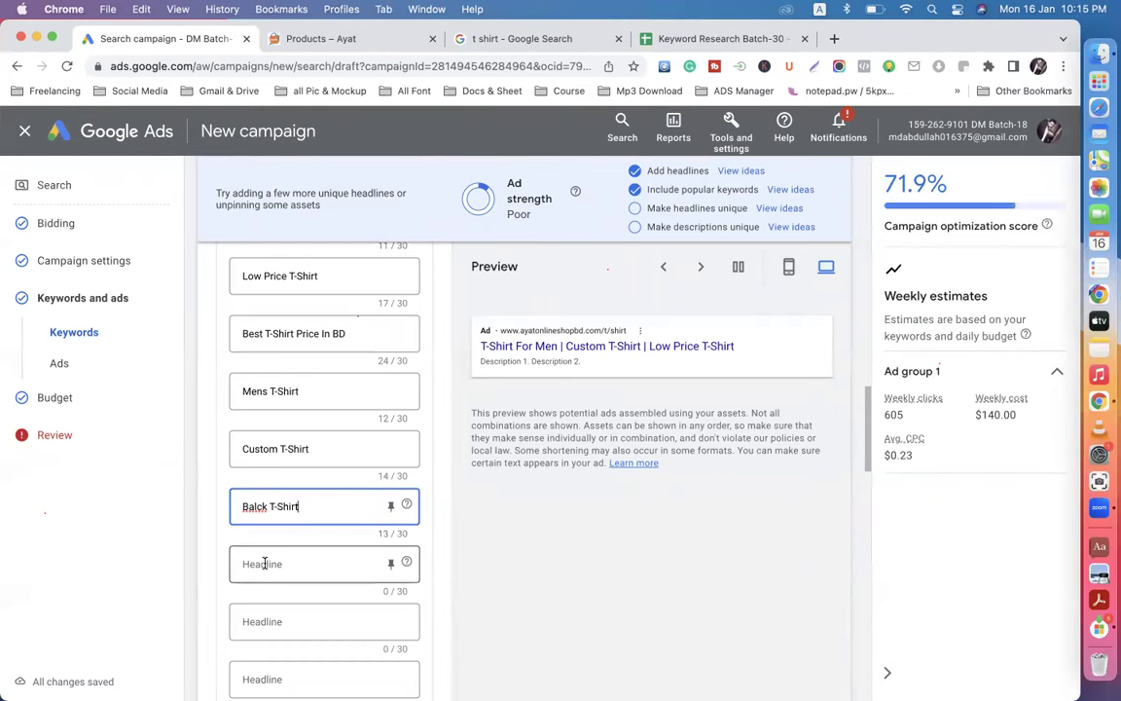
pyautogui.click(264, 564)
pyautogui.write('White')
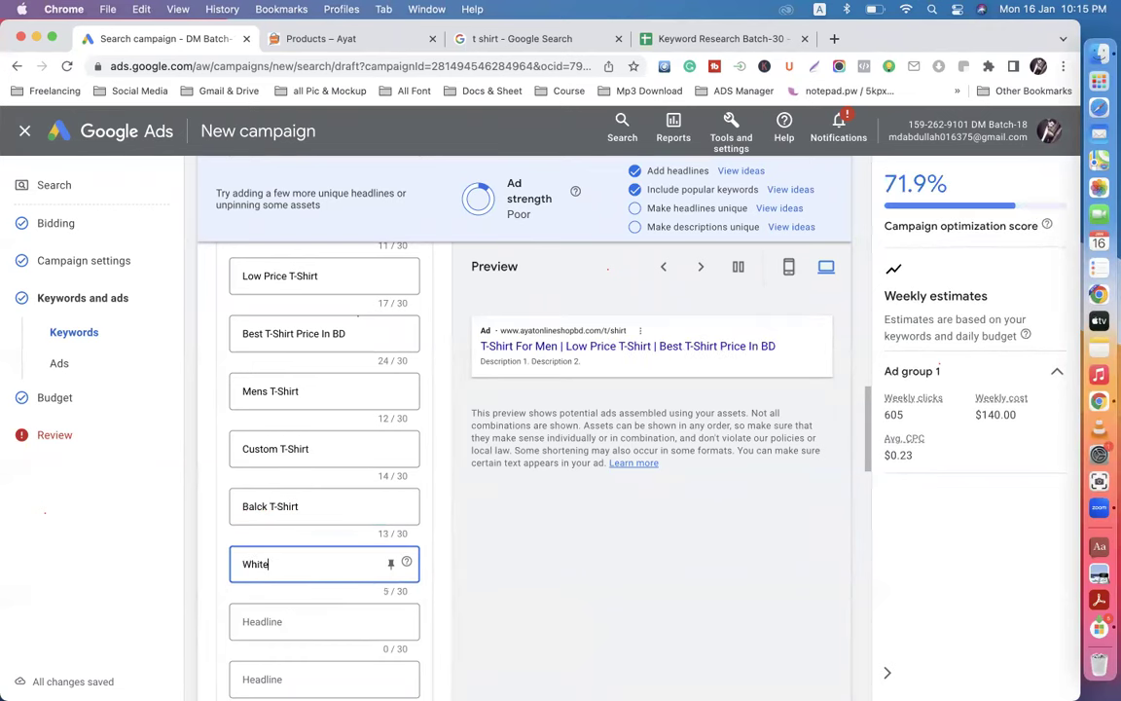
pyautogui.write(' T')
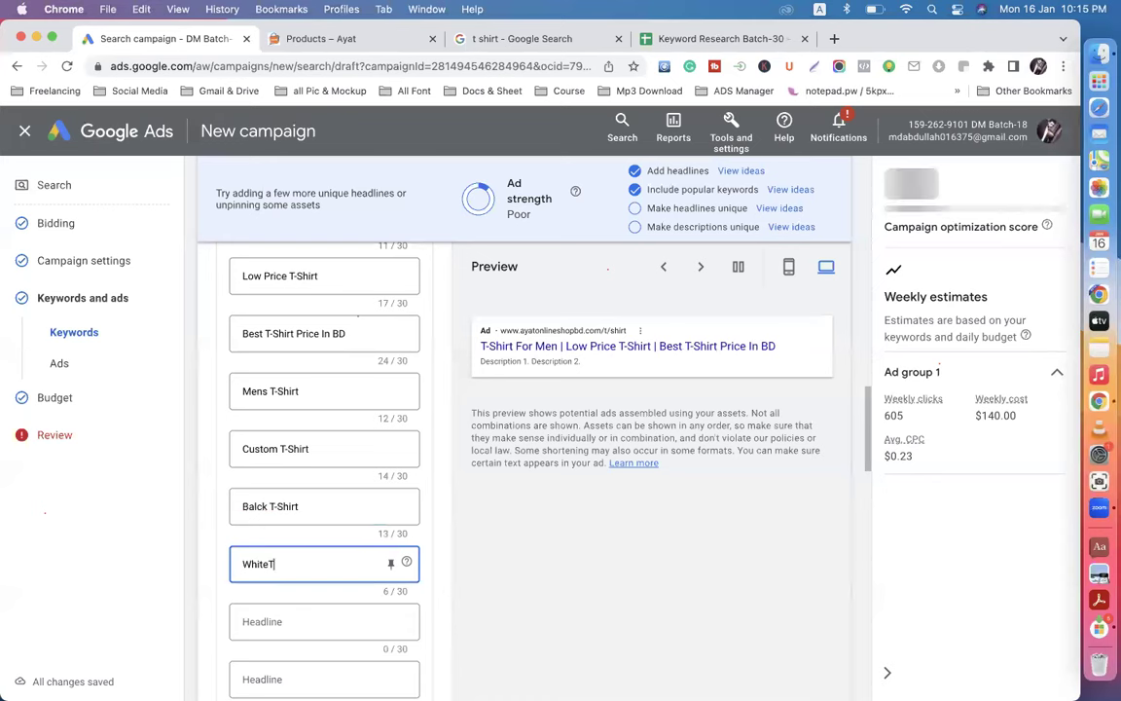
pyautogui.write('-Shirt')
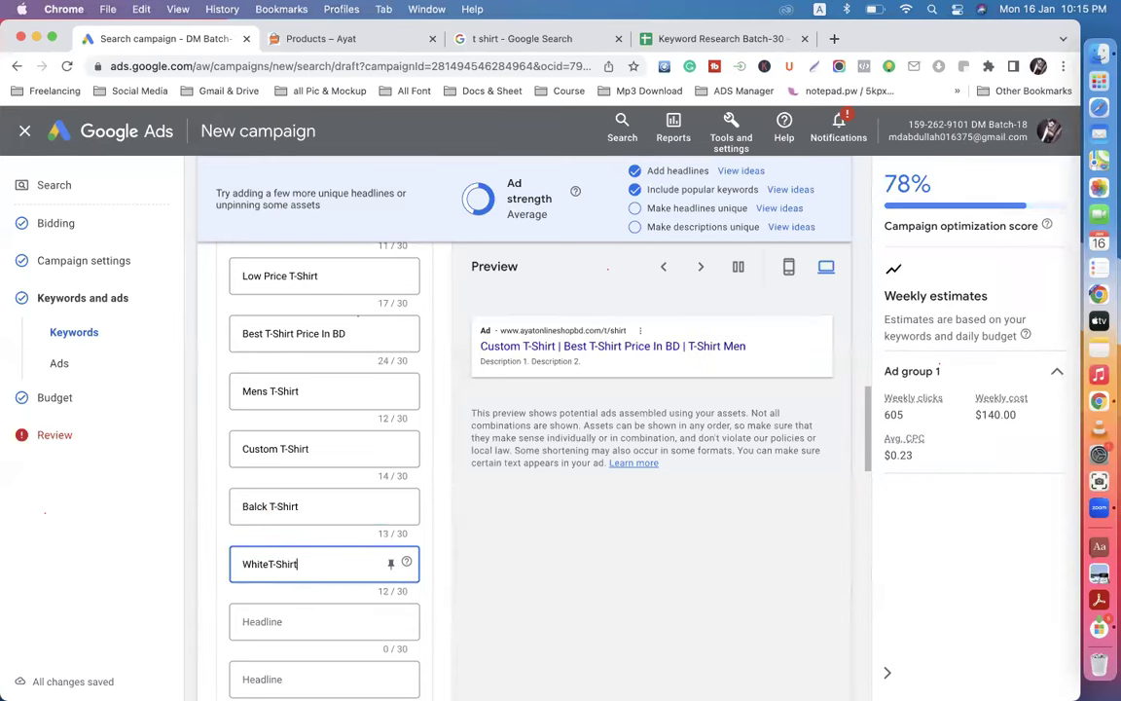
pyautogui.click(269, 564)
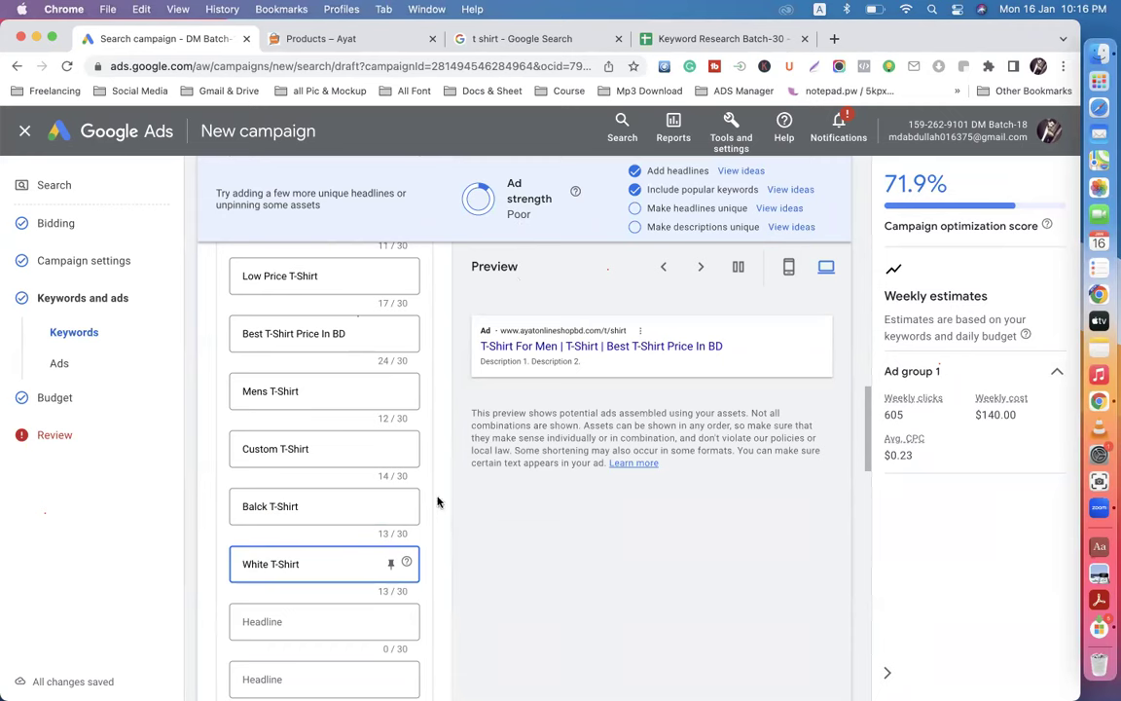
# Step: Compare the campaign's keyword list with the existing headlines and enter "T-Shirt Price" as the ad's eleventh headline
pyautogui.scroll(5, 438, 500)
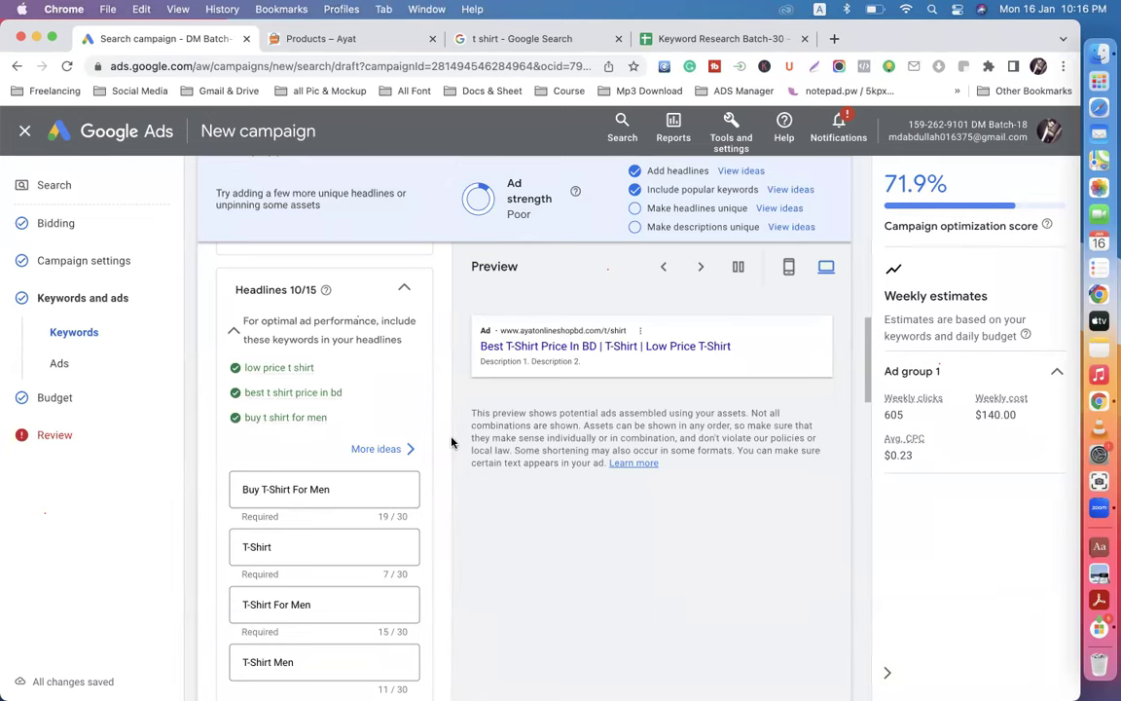
pyautogui.scroll(4, 451, 442)
pyautogui.scroll(5, 451, 442)
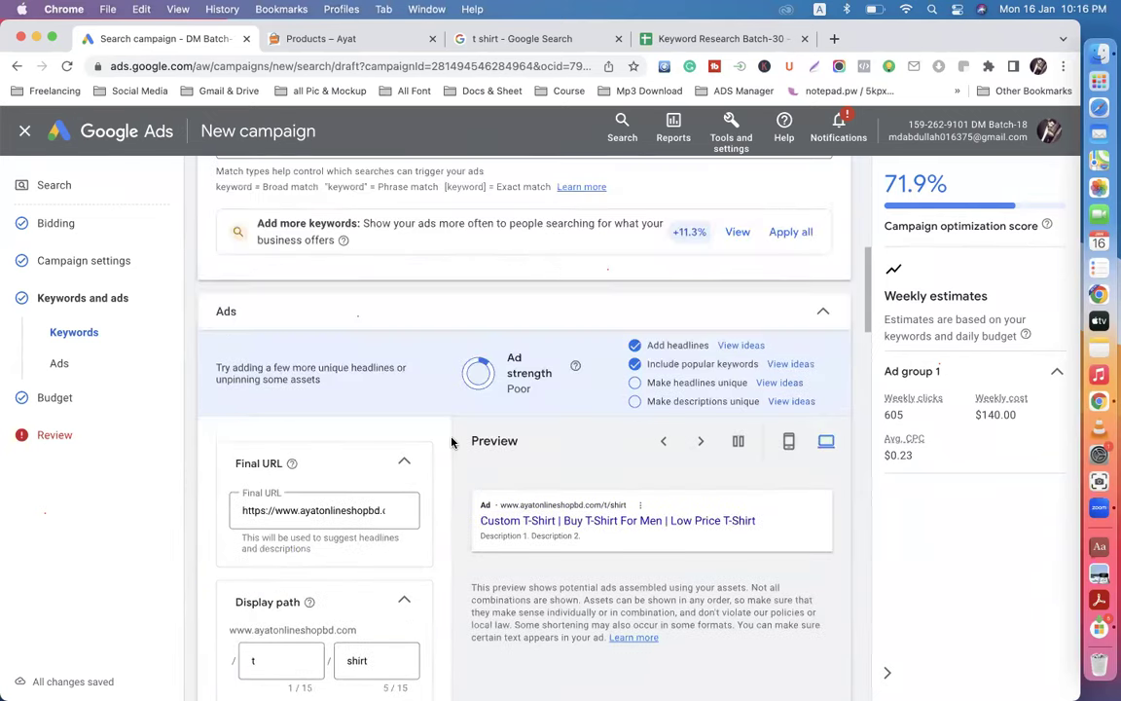
pyautogui.scroll(2, 451, 443)
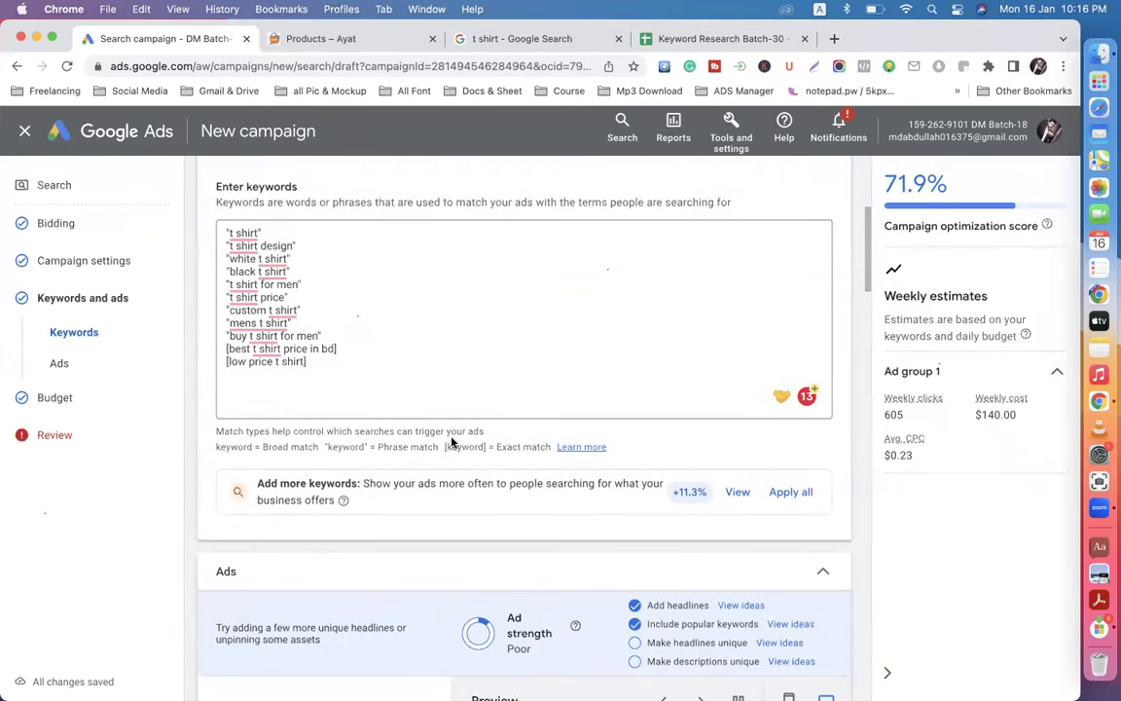
pyautogui.scroll(-10, 451, 443)
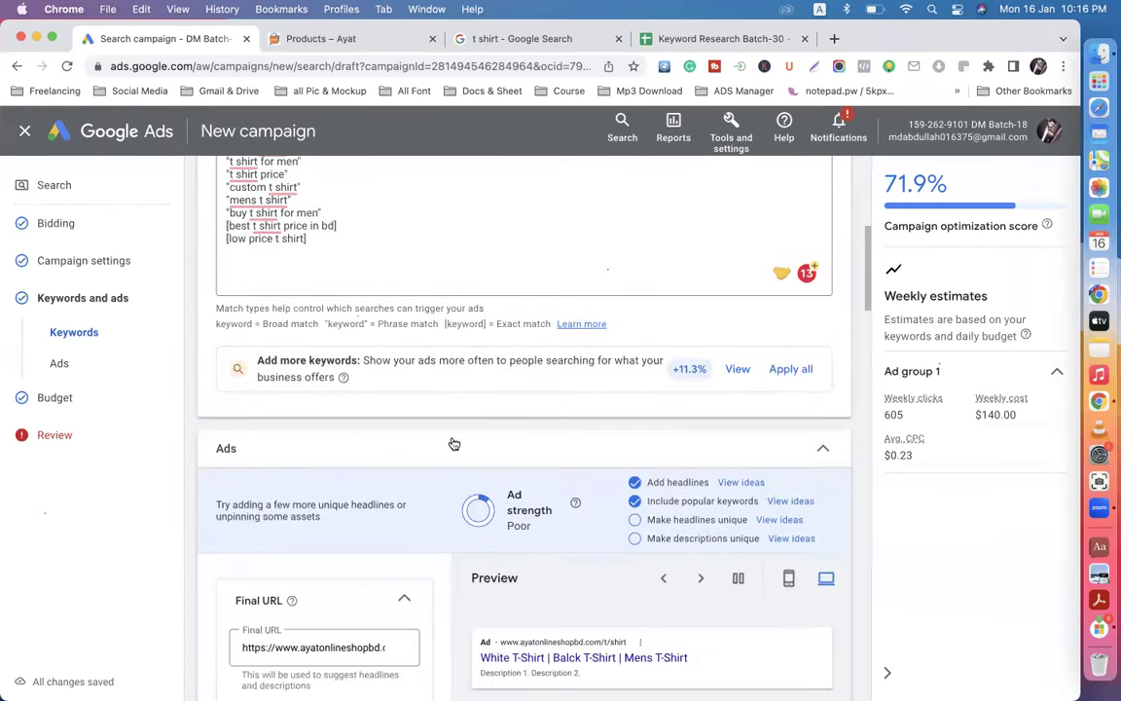
pyautogui.scroll(-5, 451, 443)
pyautogui.scroll(4, 451, 443)
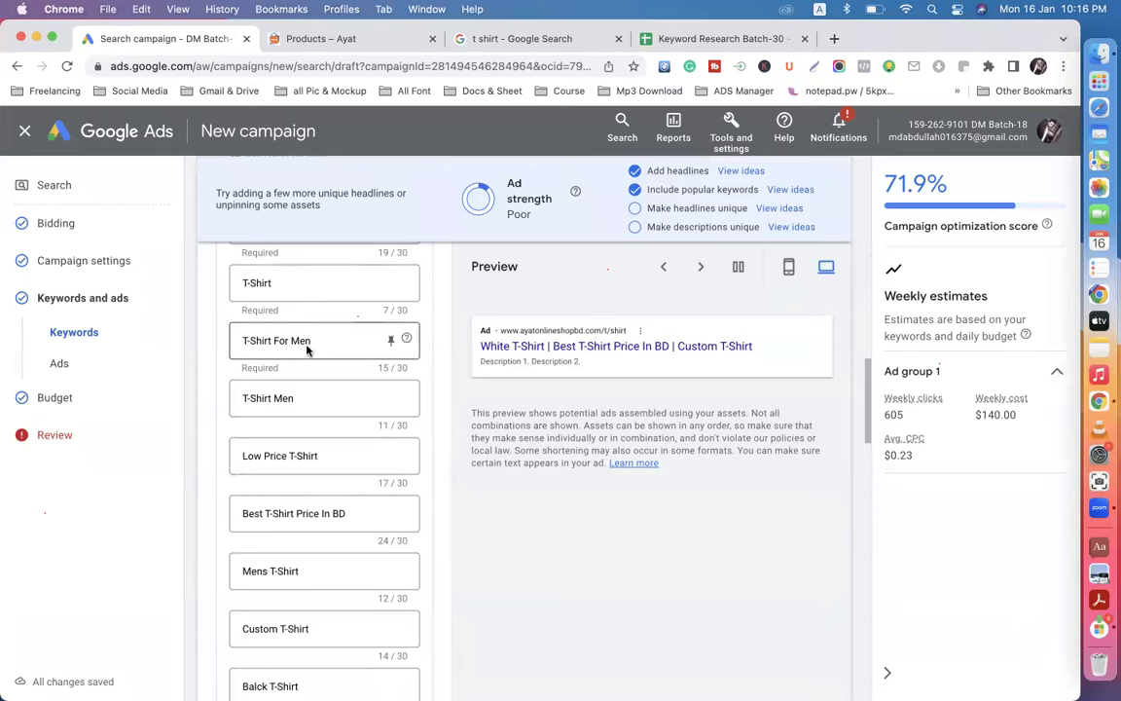
pyautogui.scroll(-8, 430, 451)
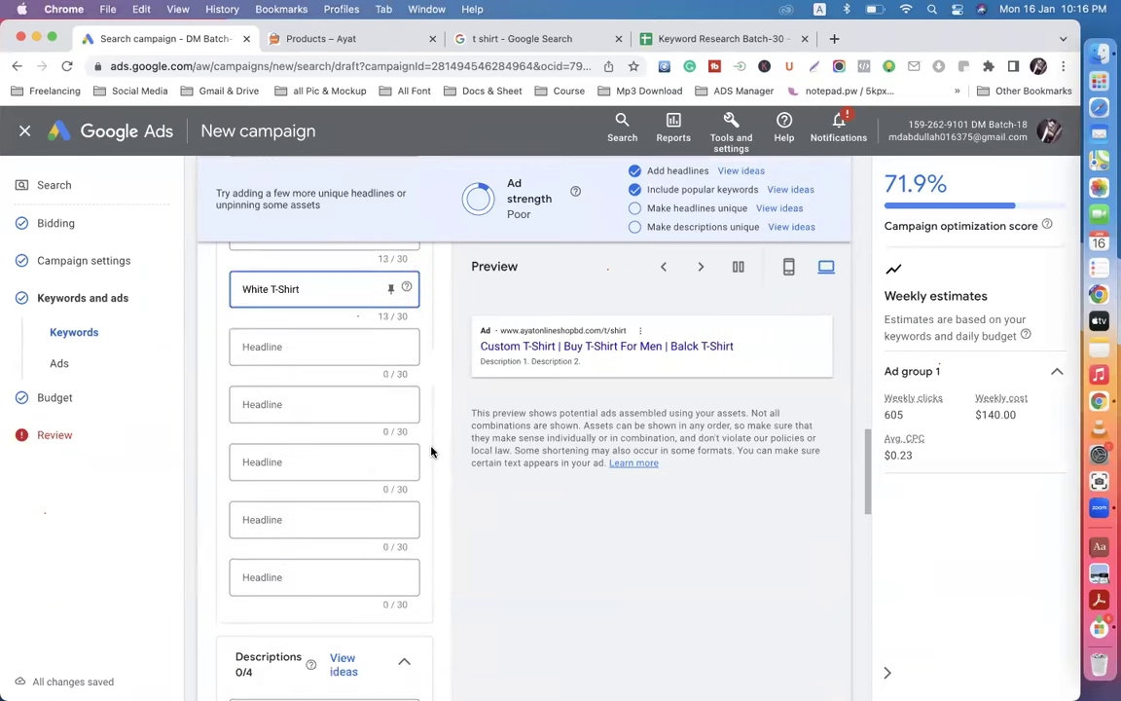
pyautogui.click(279, 347)
pyautogui.write('T')
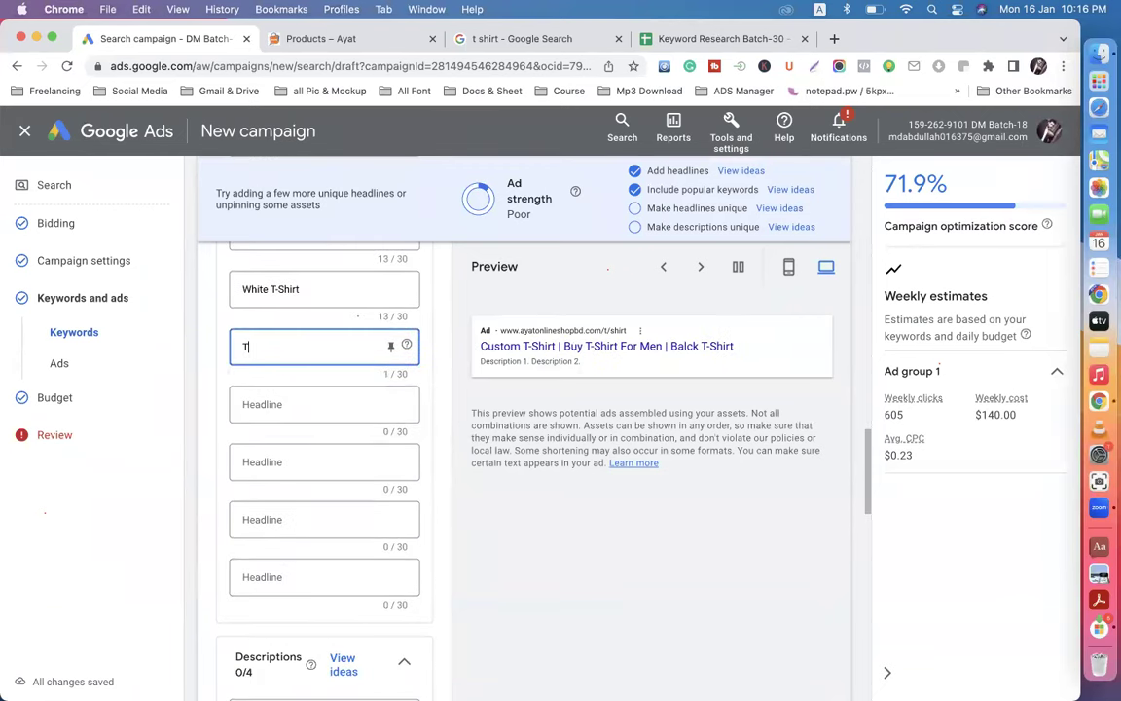
pyautogui.write('-Shirt')
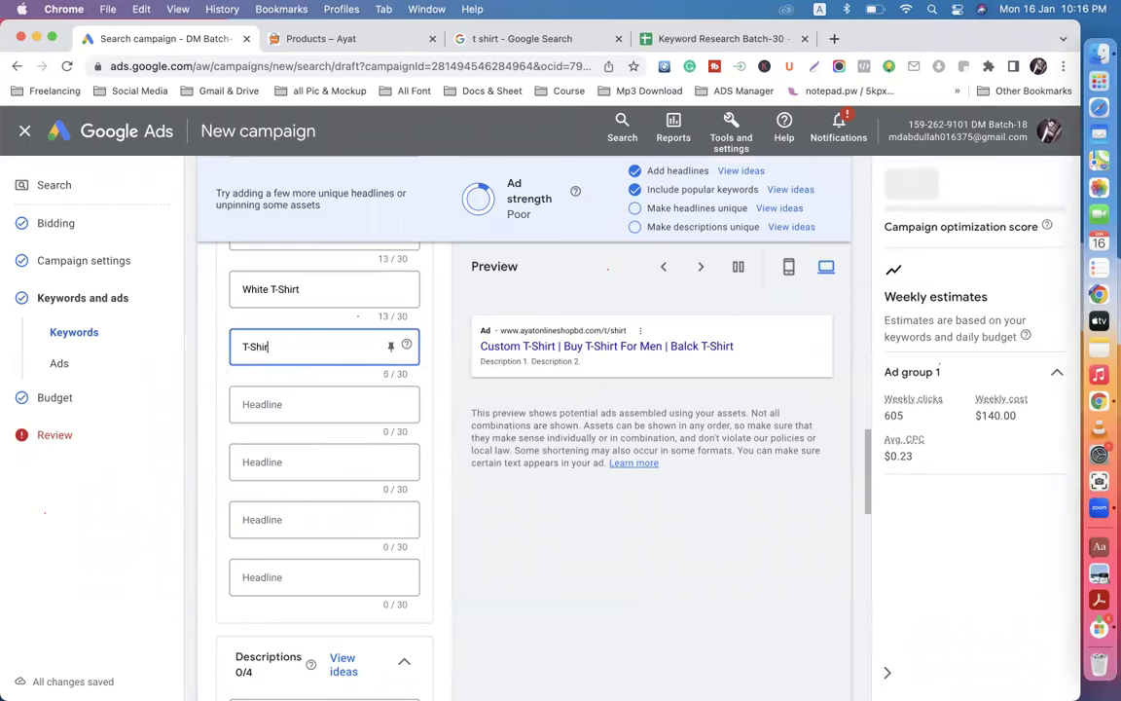
pyautogui.write(' Price')
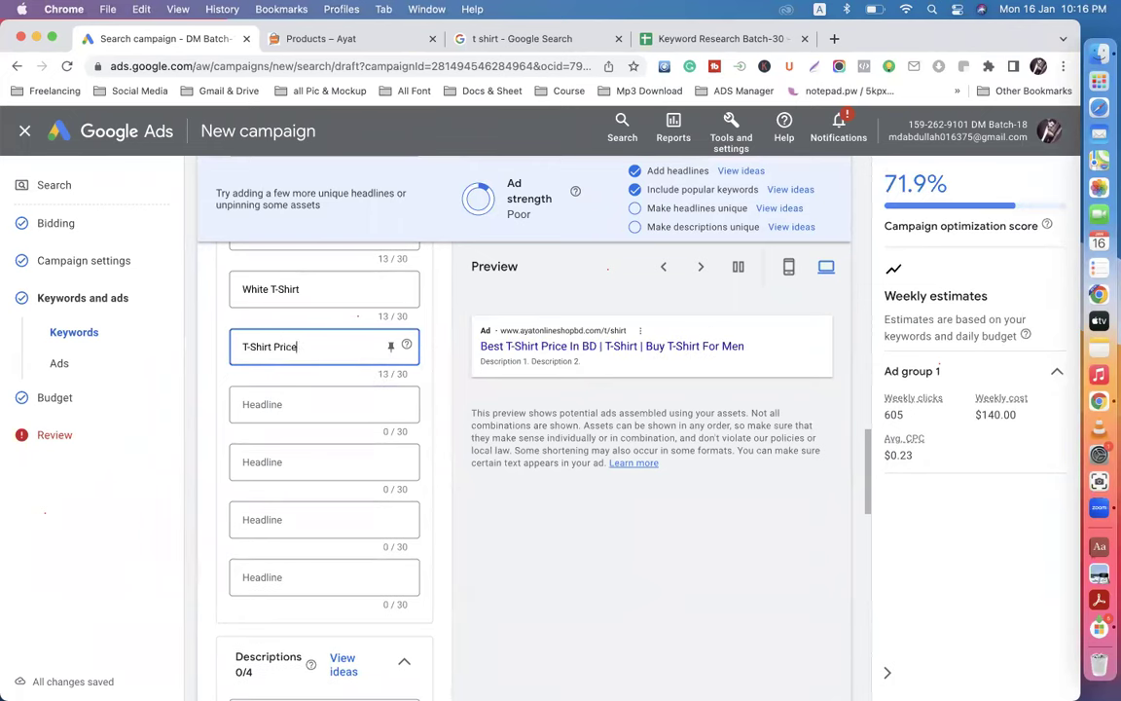
# Step: Look through the campaign's keyword list for an unused phrase and enter "T-Shirt Design" as the ad's twelfth headline
pyautogui.click(275, 403)
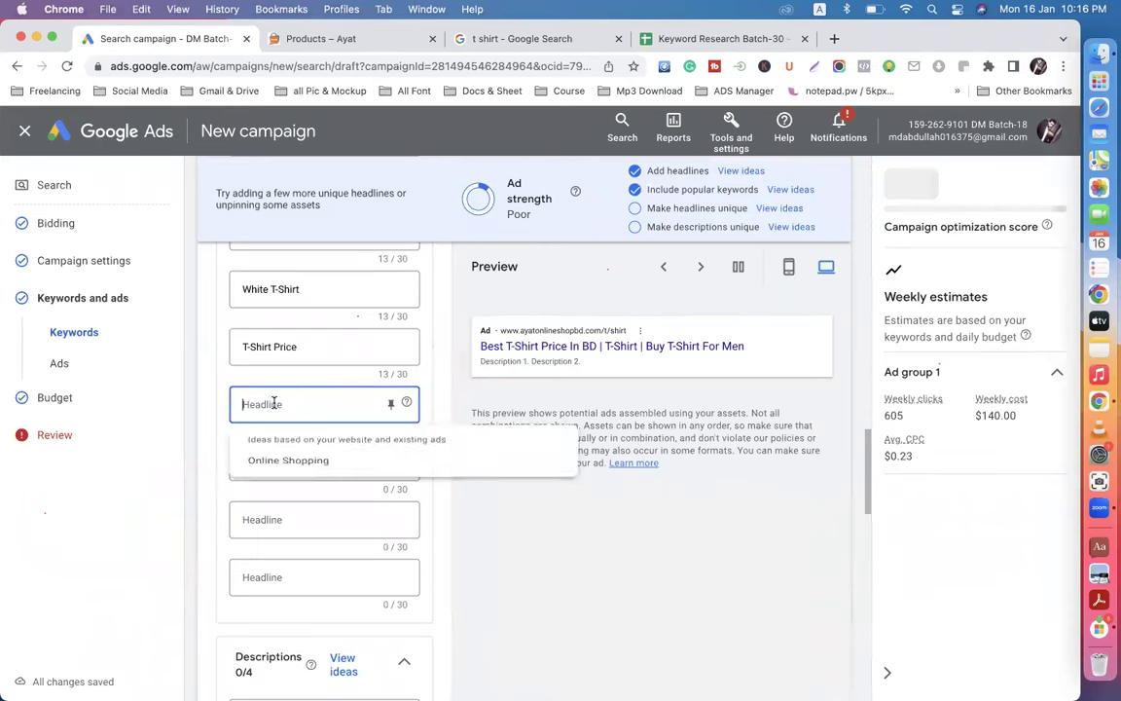
pyautogui.scroll(5, 438, 353)
pyautogui.scroll(10, 438, 355)
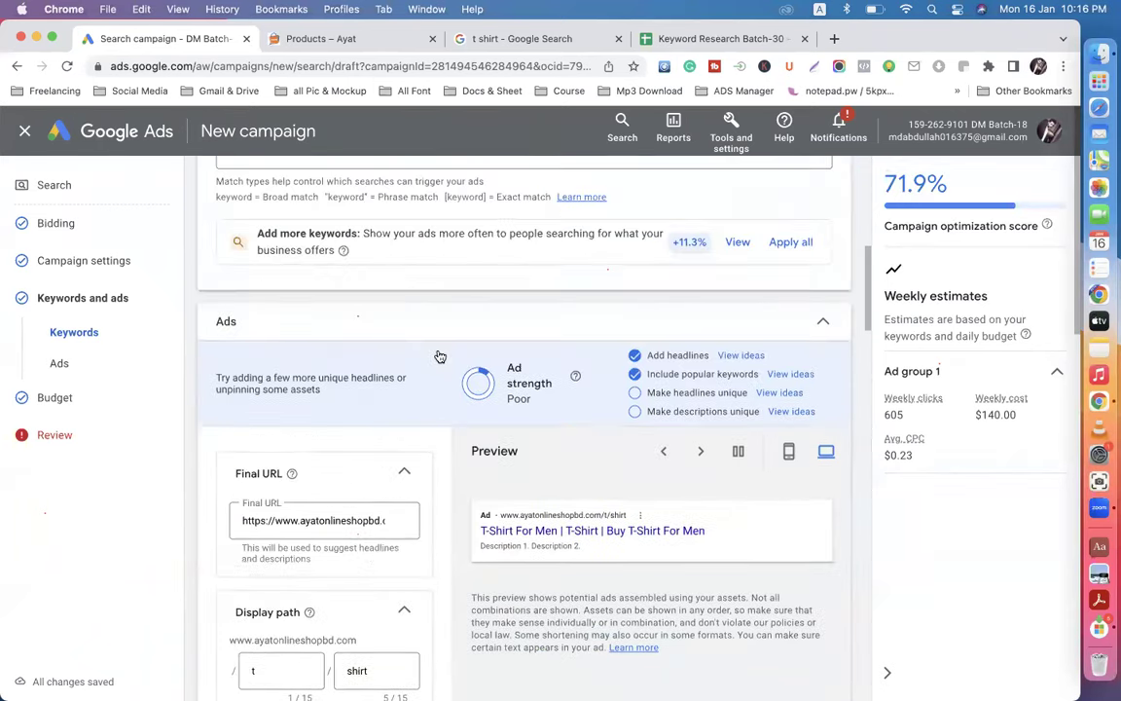
pyautogui.scroll(5, 440, 357)
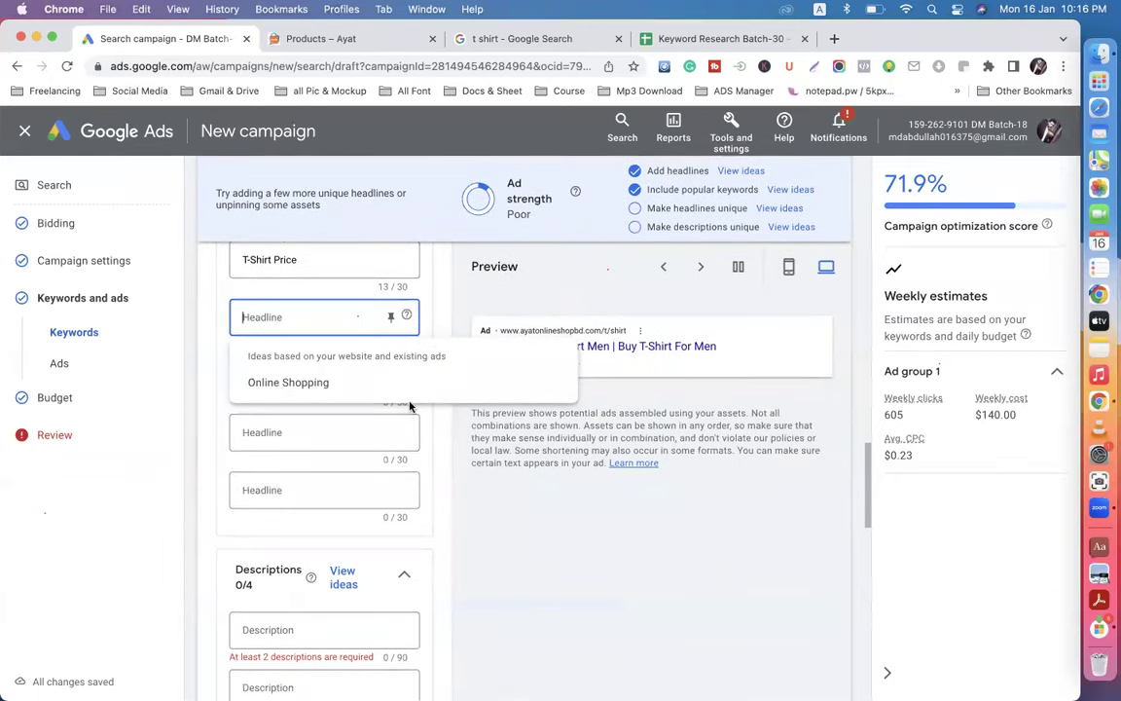
pyautogui.write('T')
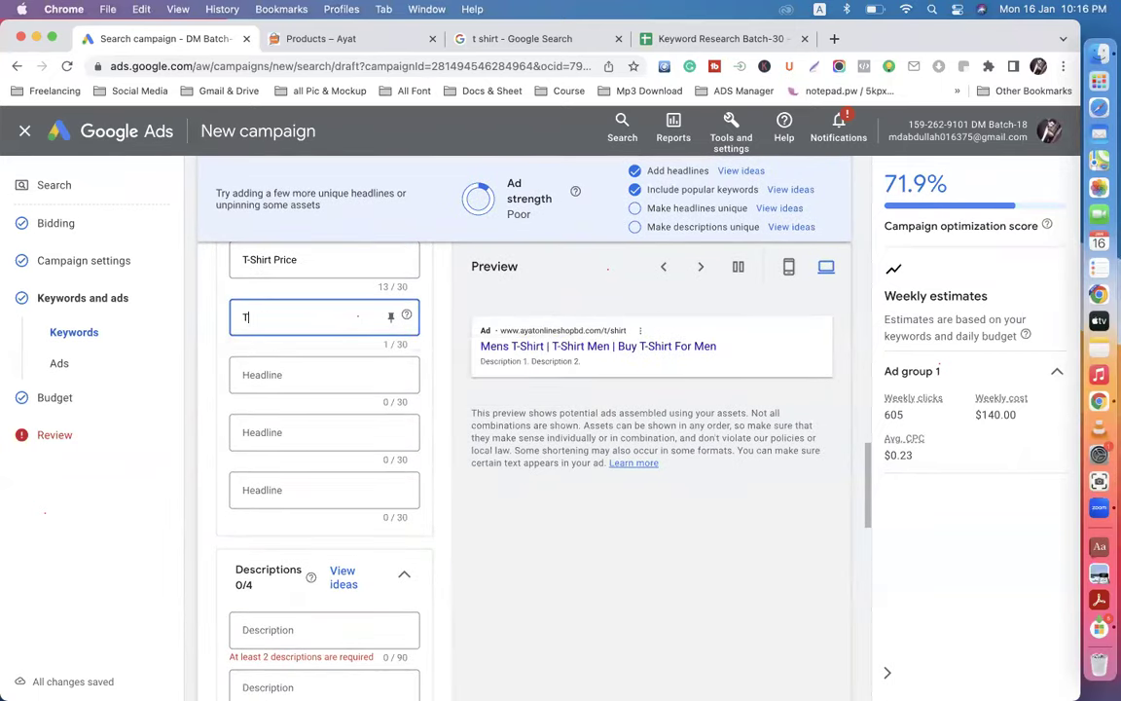
pyautogui.write('-Shirt Design')
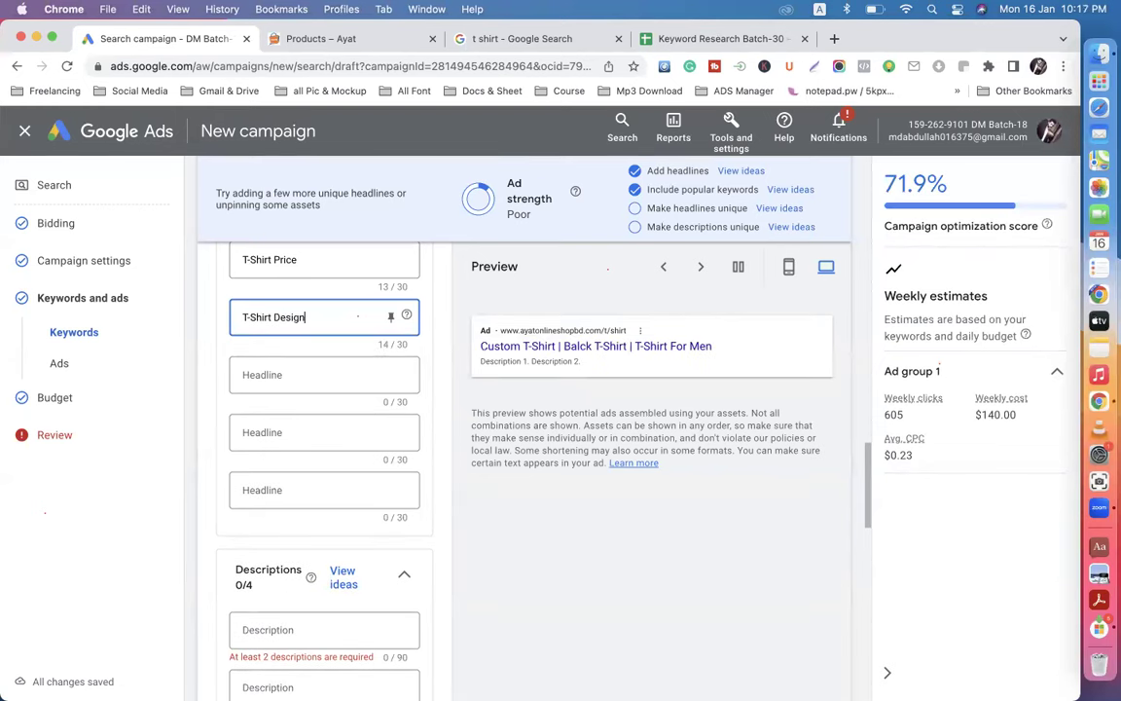
# Step: Look through the Google results for "t shirt" for phrasing ideas and enter "Buy Men's T-Shirt" as the ad's thirteenth headline
pyautogui.click(294, 376)
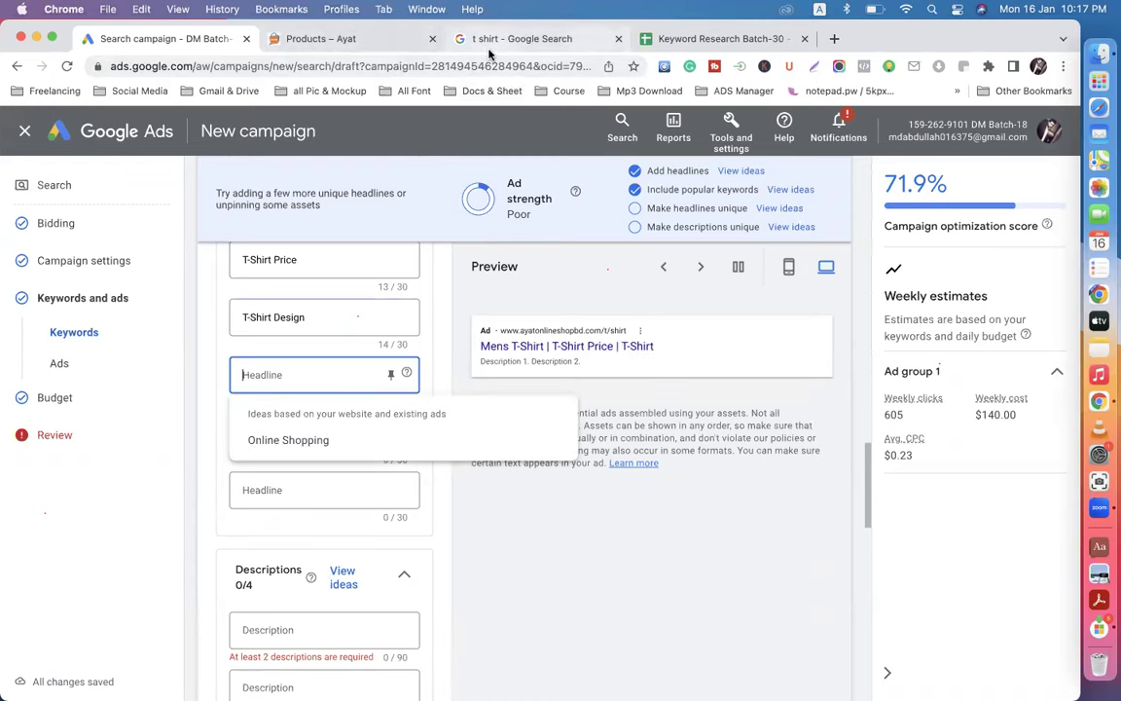
pyautogui.click(521, 39)
pyautogui.scroll(-10, 401, 477)
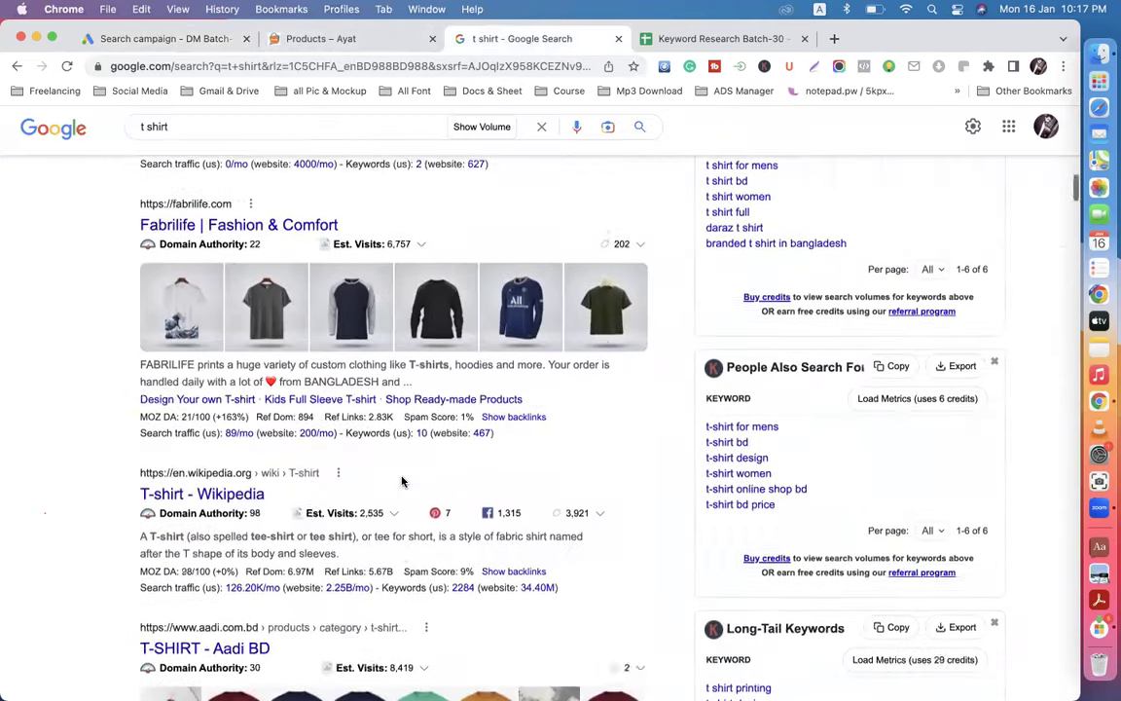
pyautogui.scroll(-2, 401, 478)
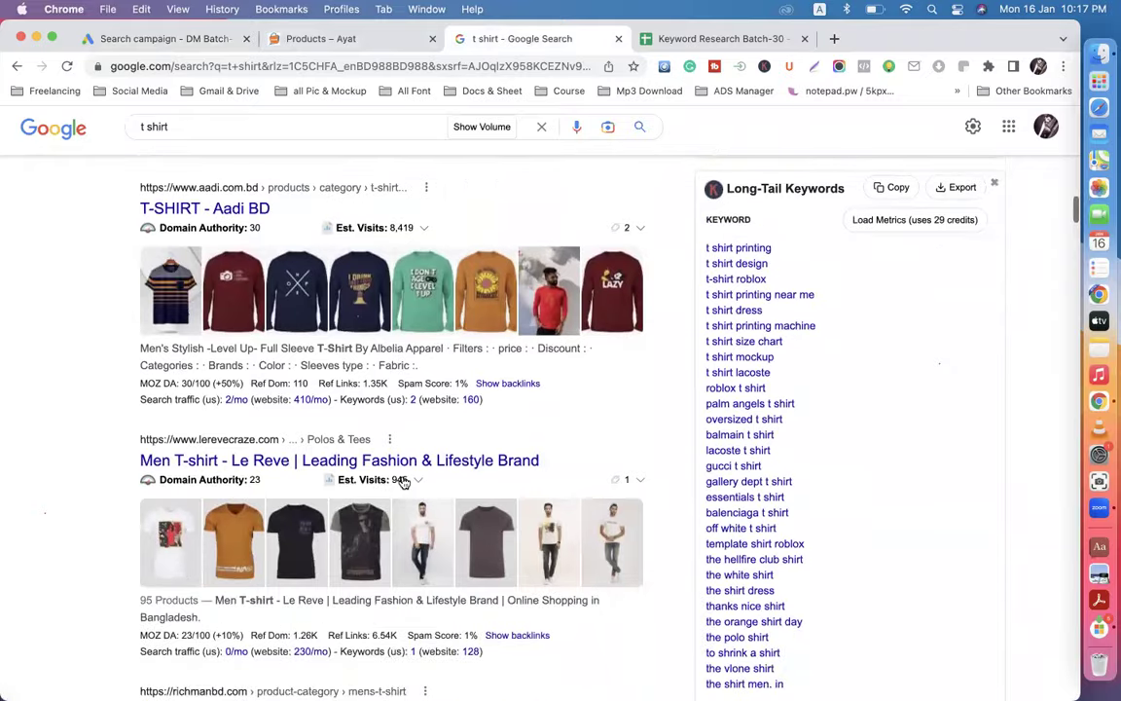
pyautogui.scroll(-10, 403, 481)
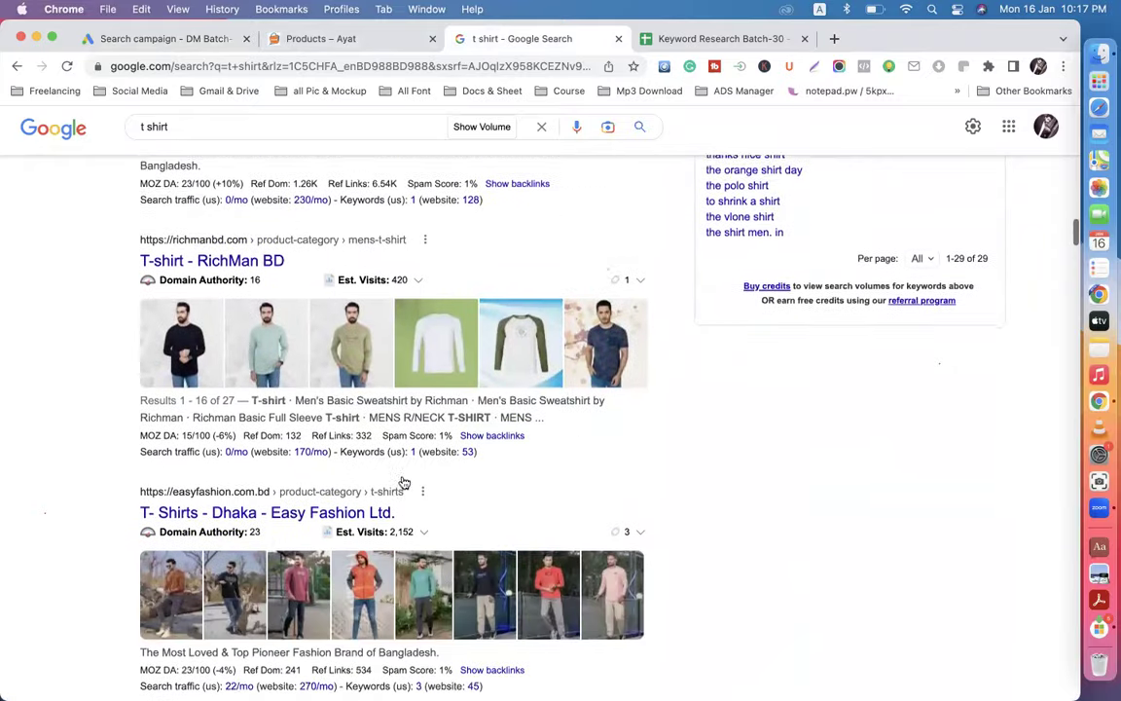
pyautogui.scroll(-6, 403, 481)
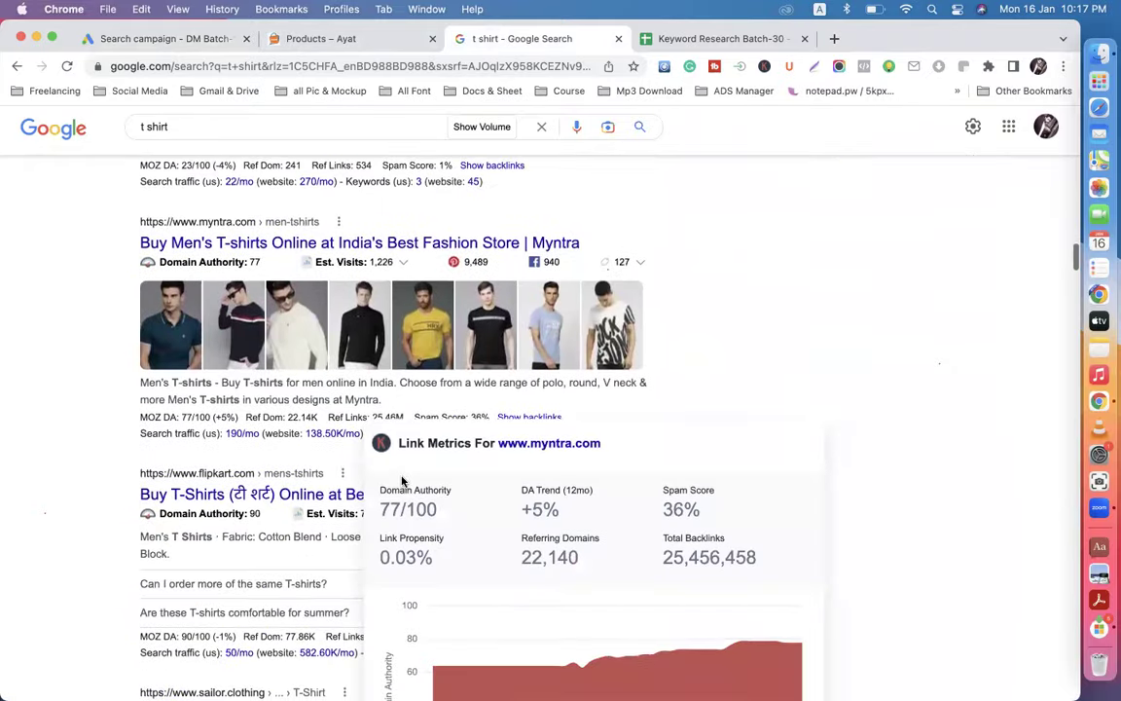
pyautogui.click(185, 39)
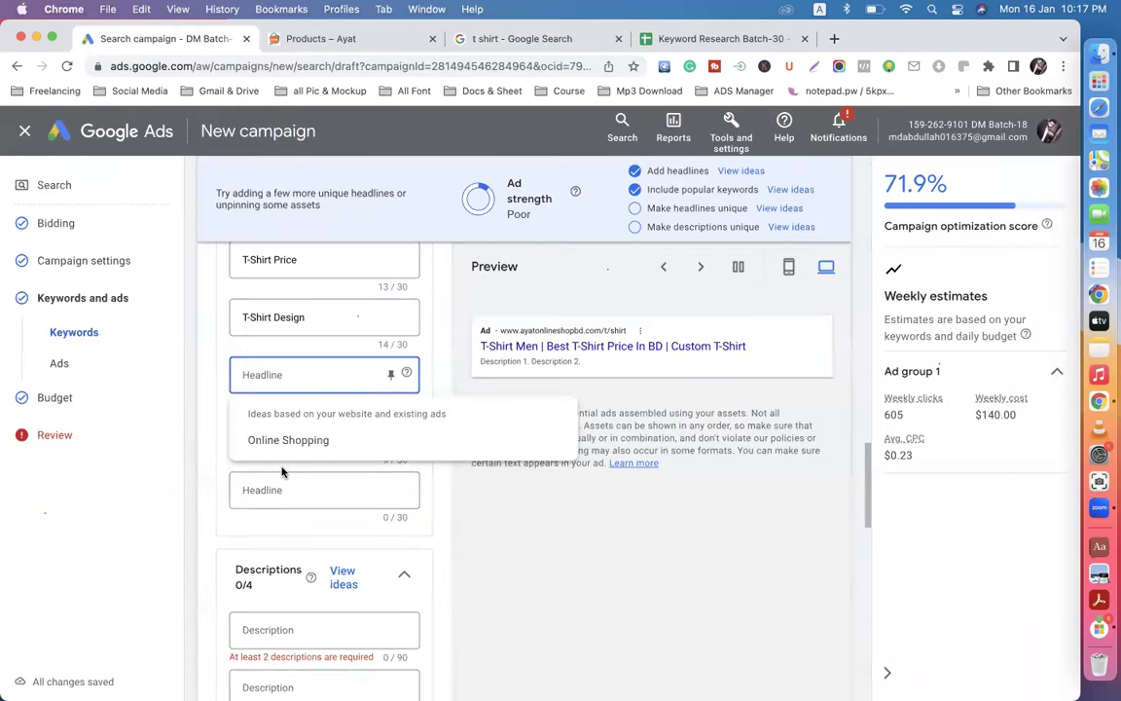
pyautogui.write("Buy Men's")
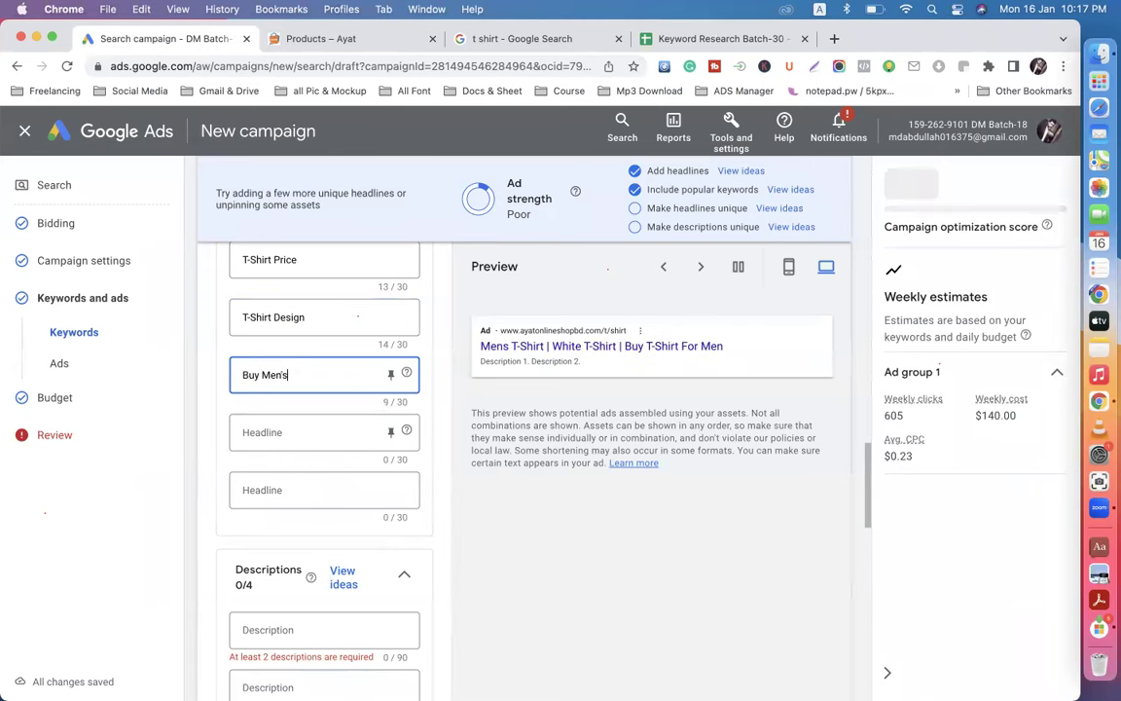
pyautogui.write(' T-Shirt')
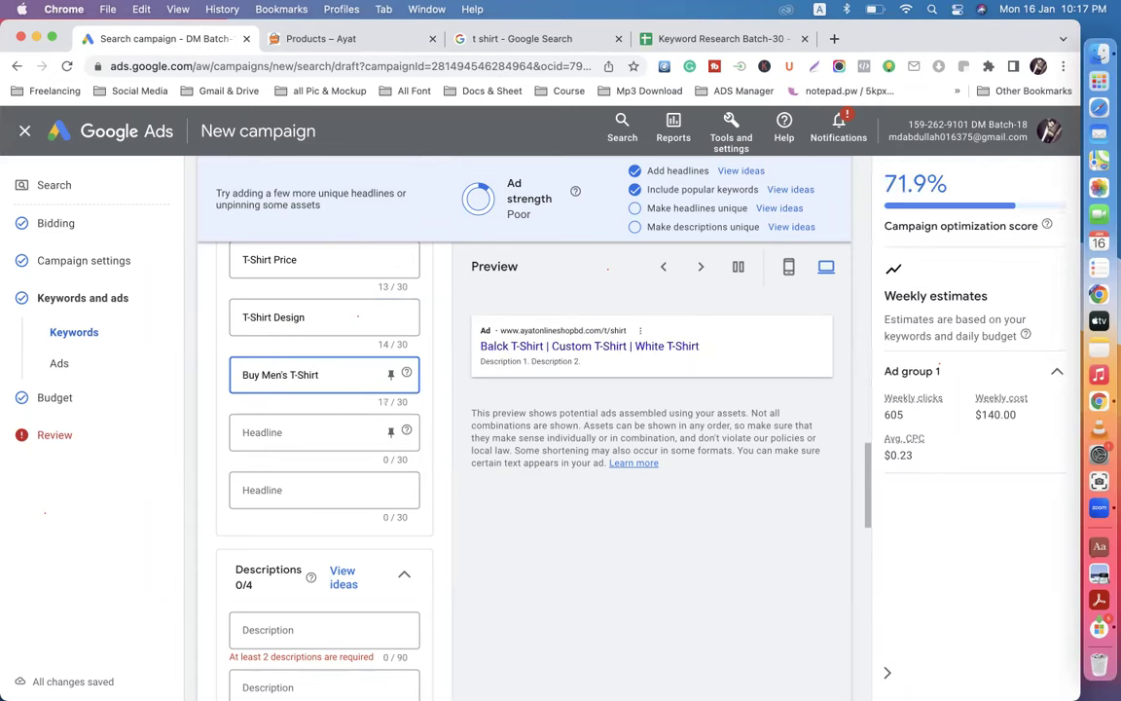
# Step: Enter "Best T-Shirt For Men's" as the ad's fourteenth headline
pyautogui.click(290, 428)
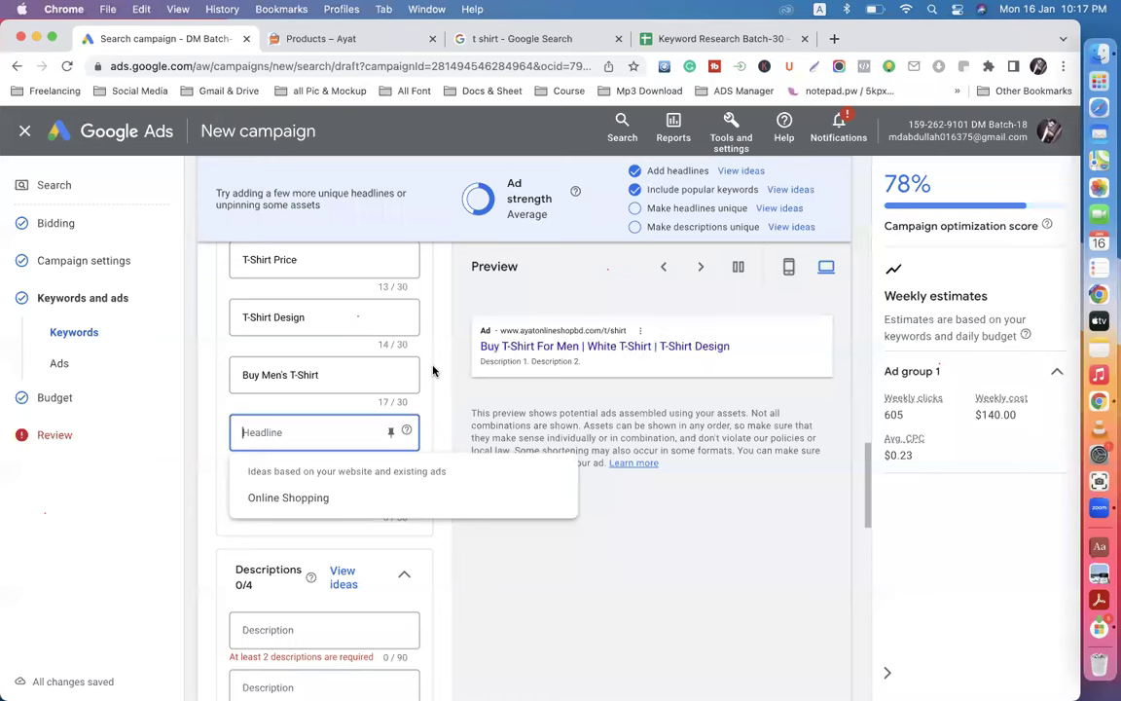
pyautogui.write('Best')
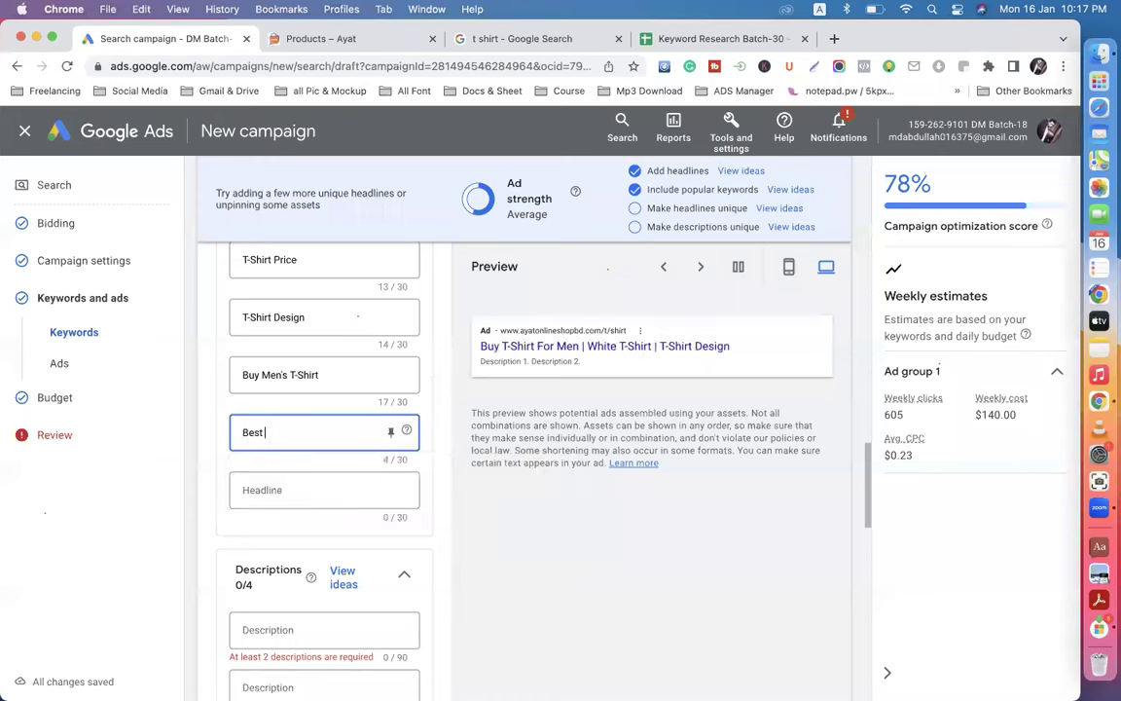
pyautogui.write(' T-Shirt For')
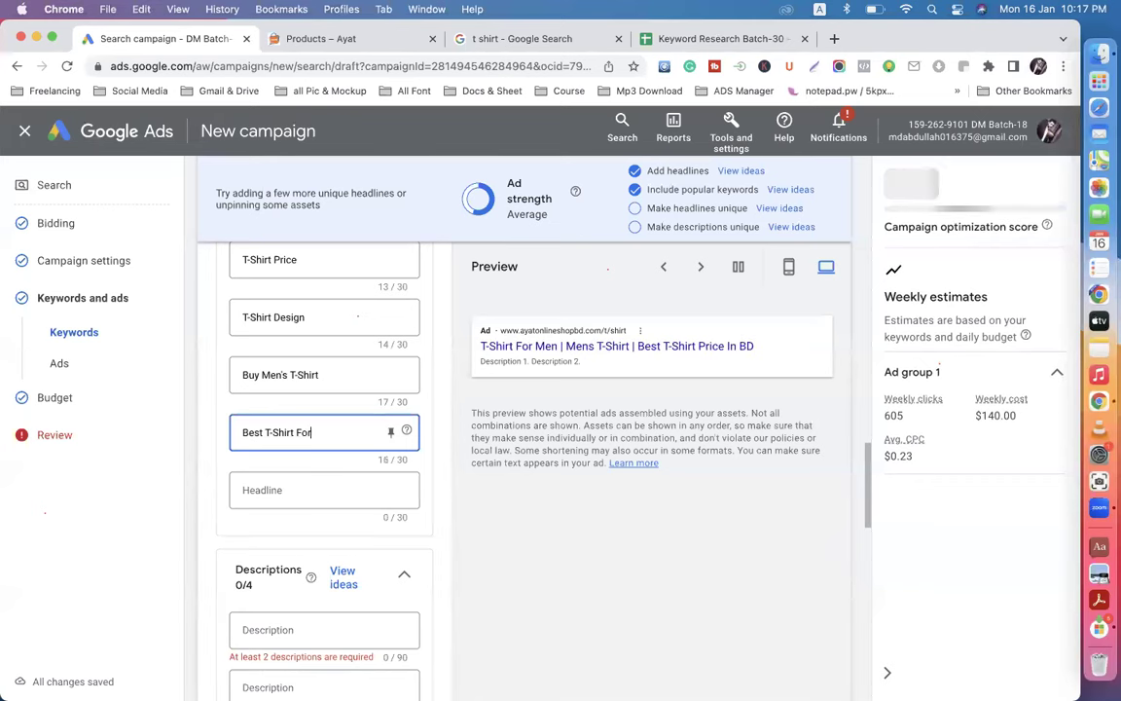
pyautogui.write(" Men's")
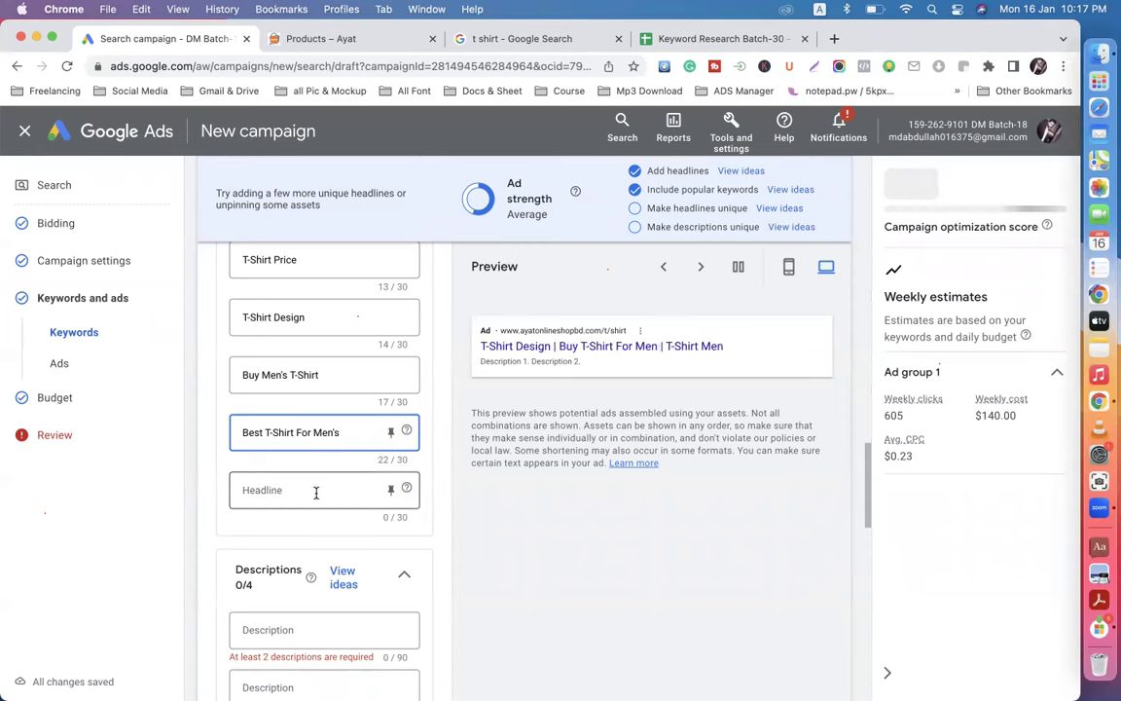
# Step: Open the additional headline ideas and compare the suggested keywords with the headlines already entered
pyautogui.click(316, 492)
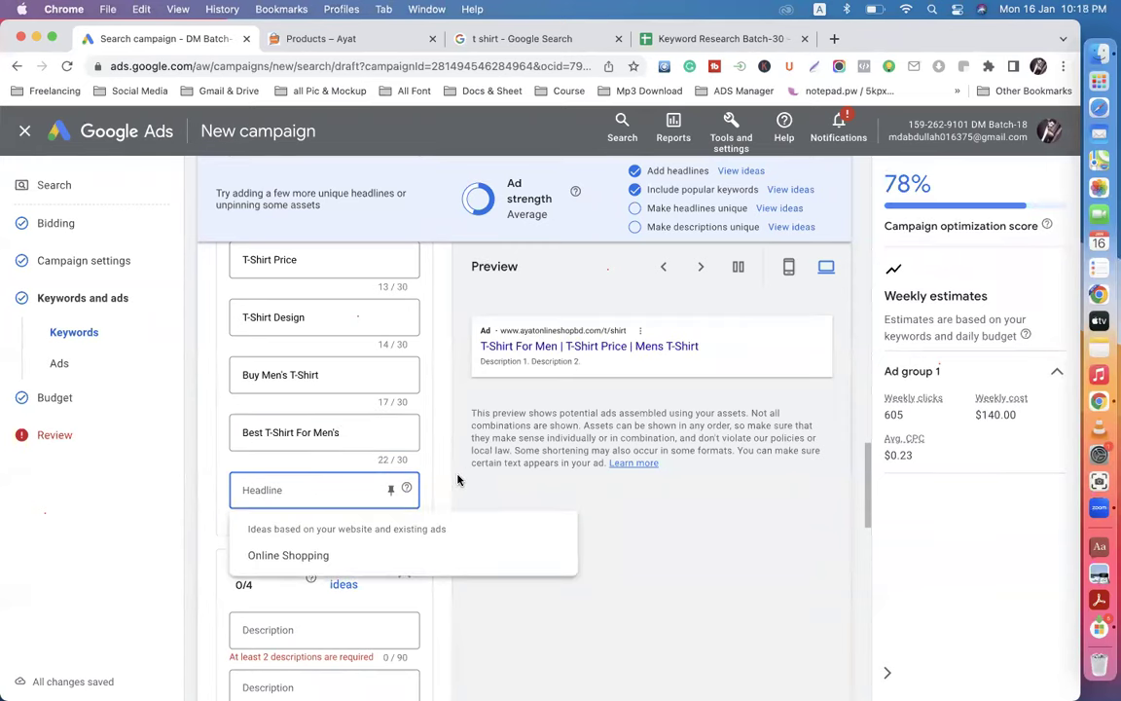
pyautogui.scroll(10, 457, 479)
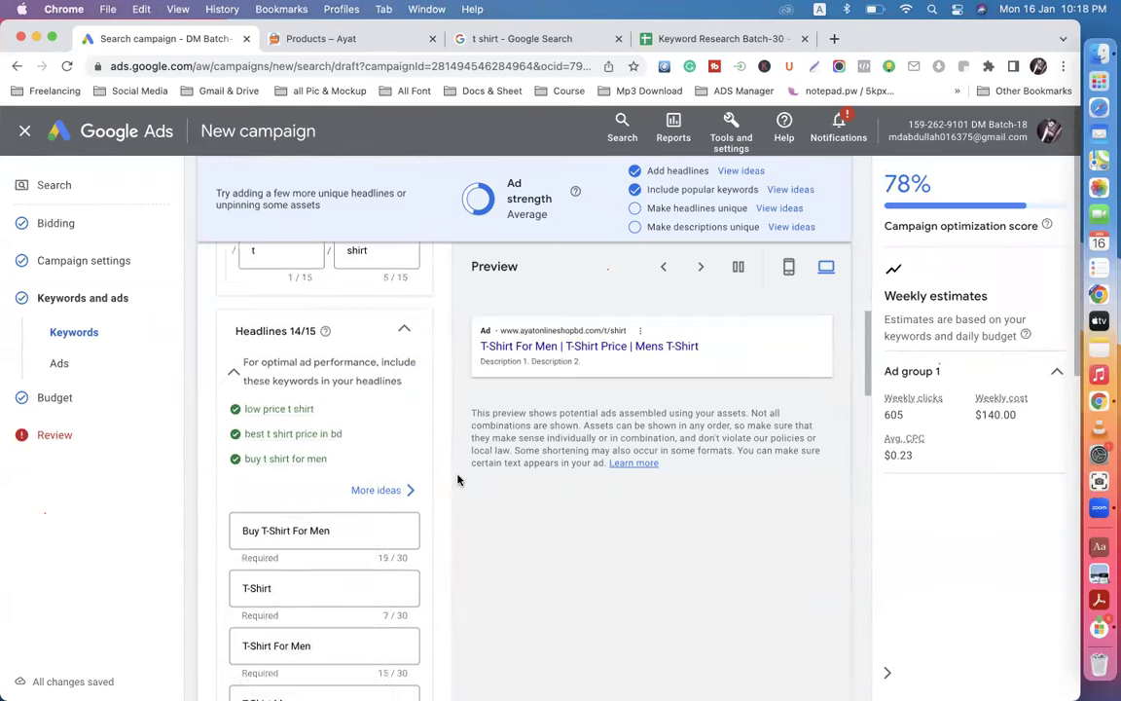
pyautogui.scroll(-2, 458, 479)
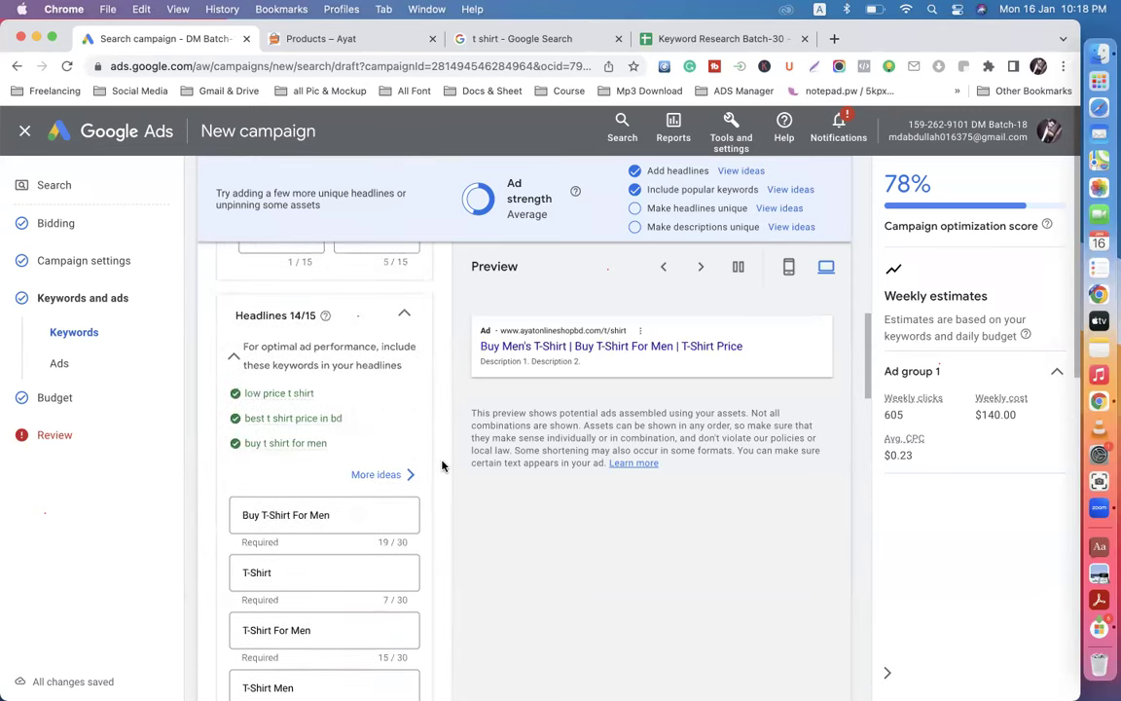
pyautogui.click(380, 475)
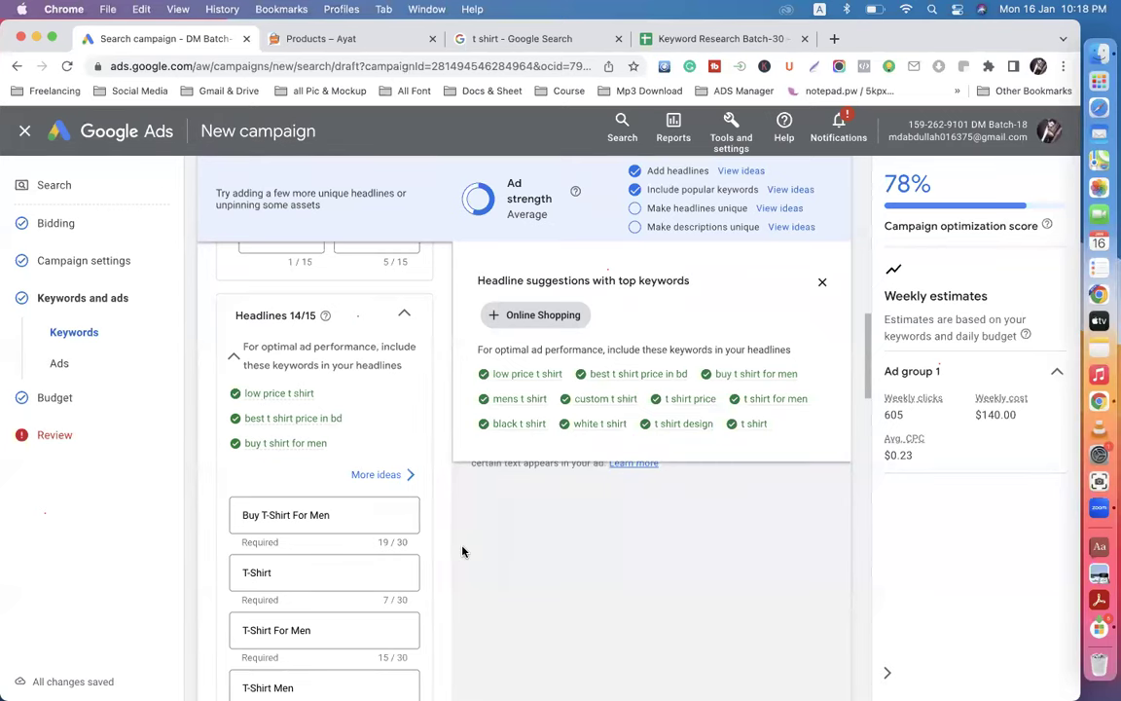
pyautogui.scroll(-15, 463, 552)
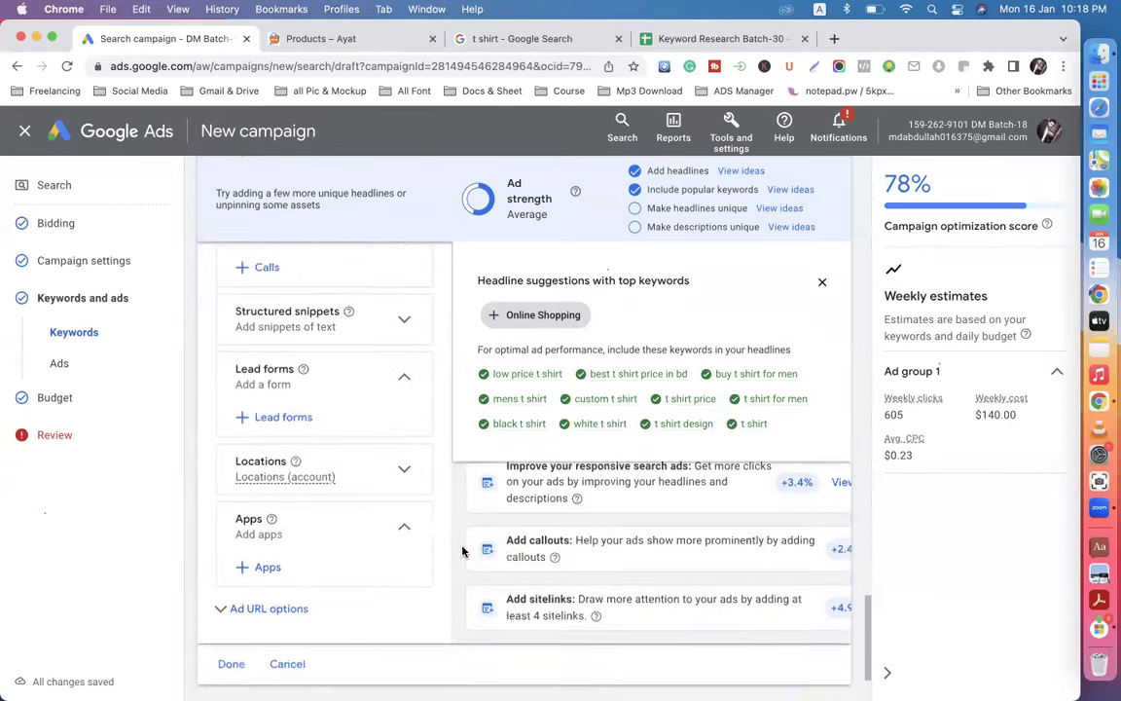
pyautogui.scroll(10, 462, 552)
pyautogui.scroll(3, 462, 552)
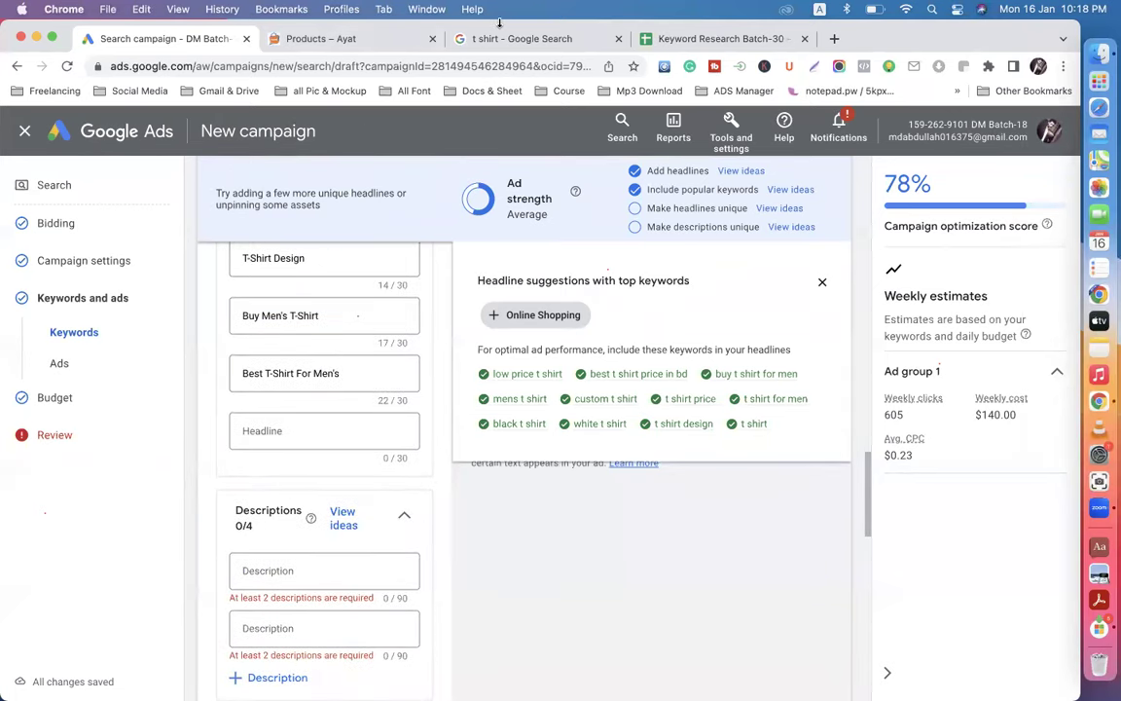
# Step: Check Google's search suggestions for "t shirt" and enter "T-Shirt Online Shop BD" as the ad's fifteenth headline
pyautogui.click(516, 38)
pyautogui.click(213, 121)
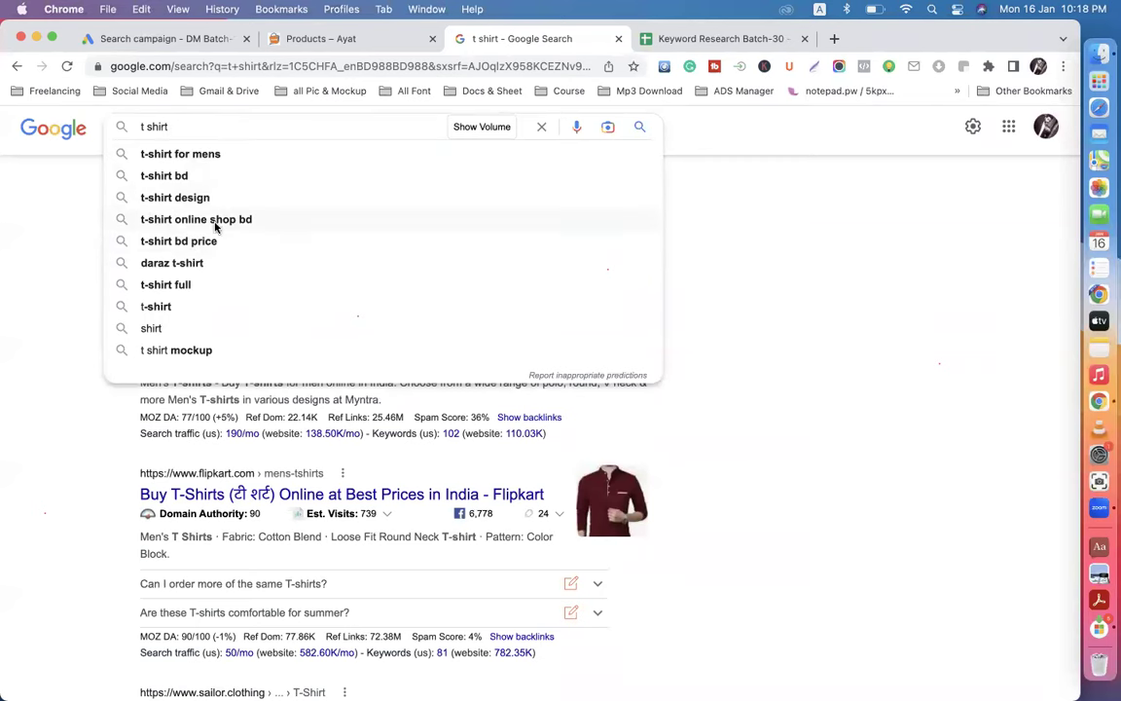
pyautogui.click(173, 43)
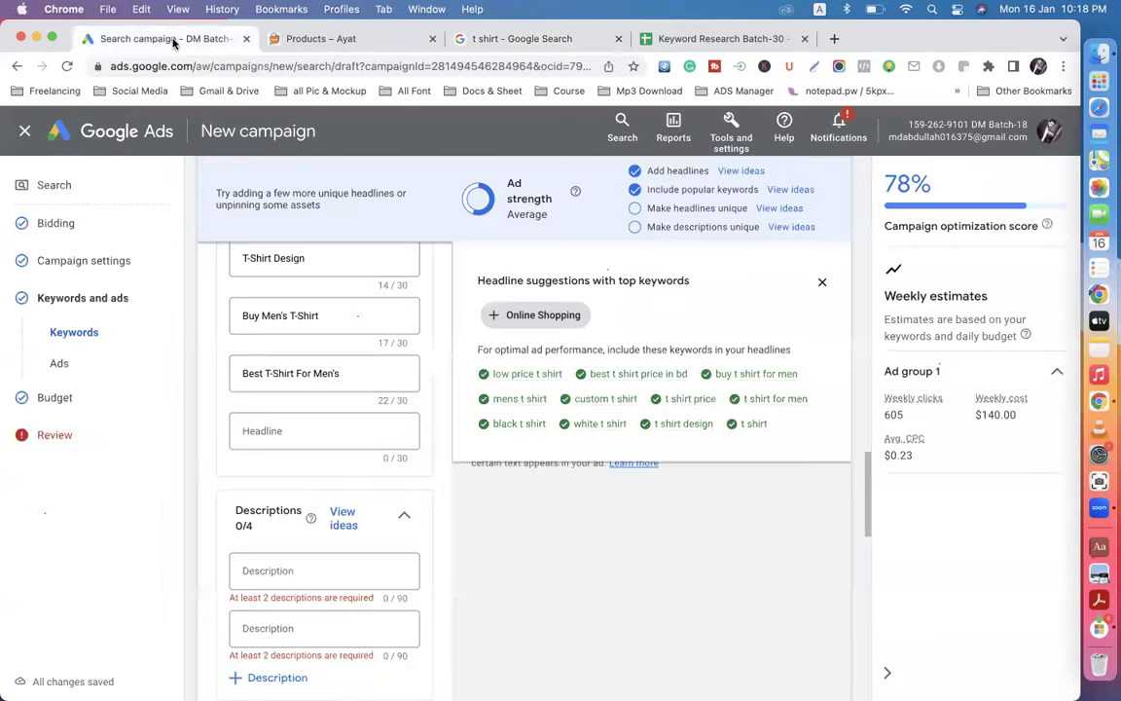
pyautogui.click(268, 433)
pyautogui.write('T')
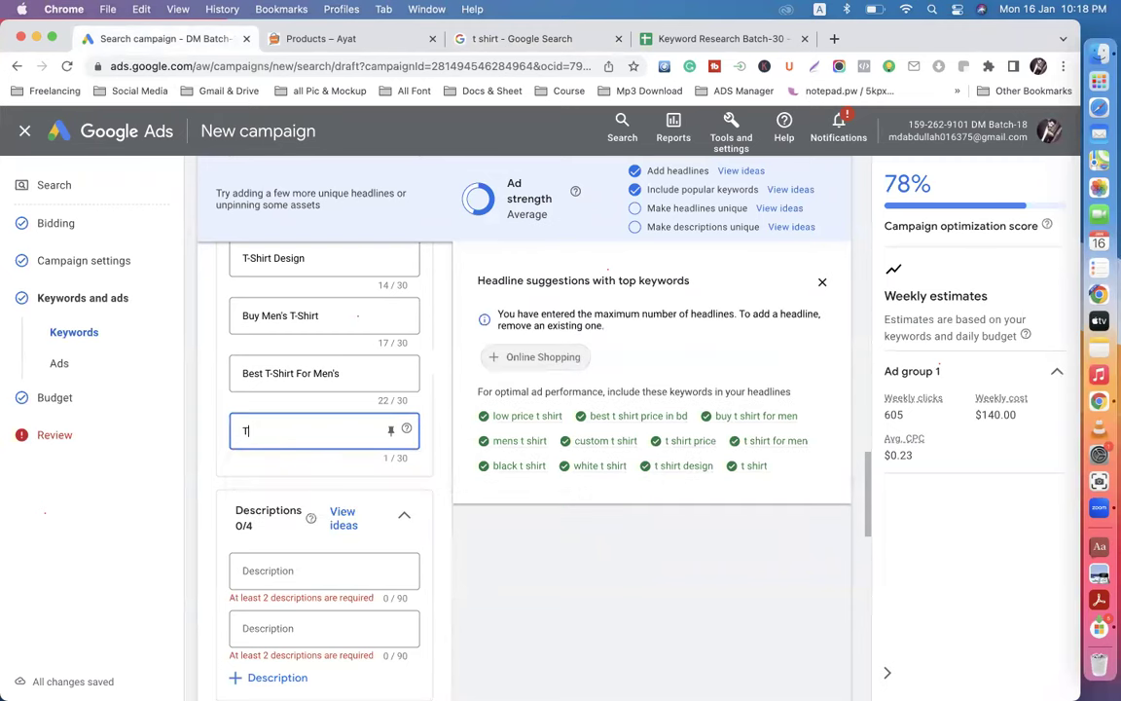
pyautogui.write('-Shirt')
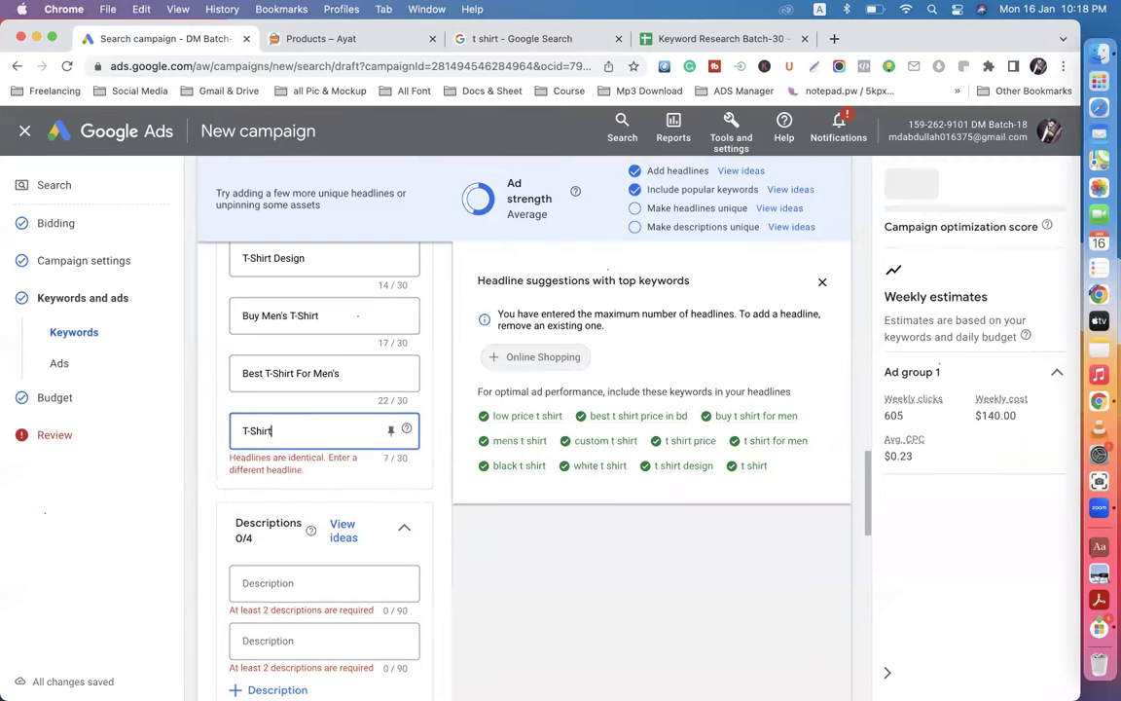
pyautogui.write('ine ')
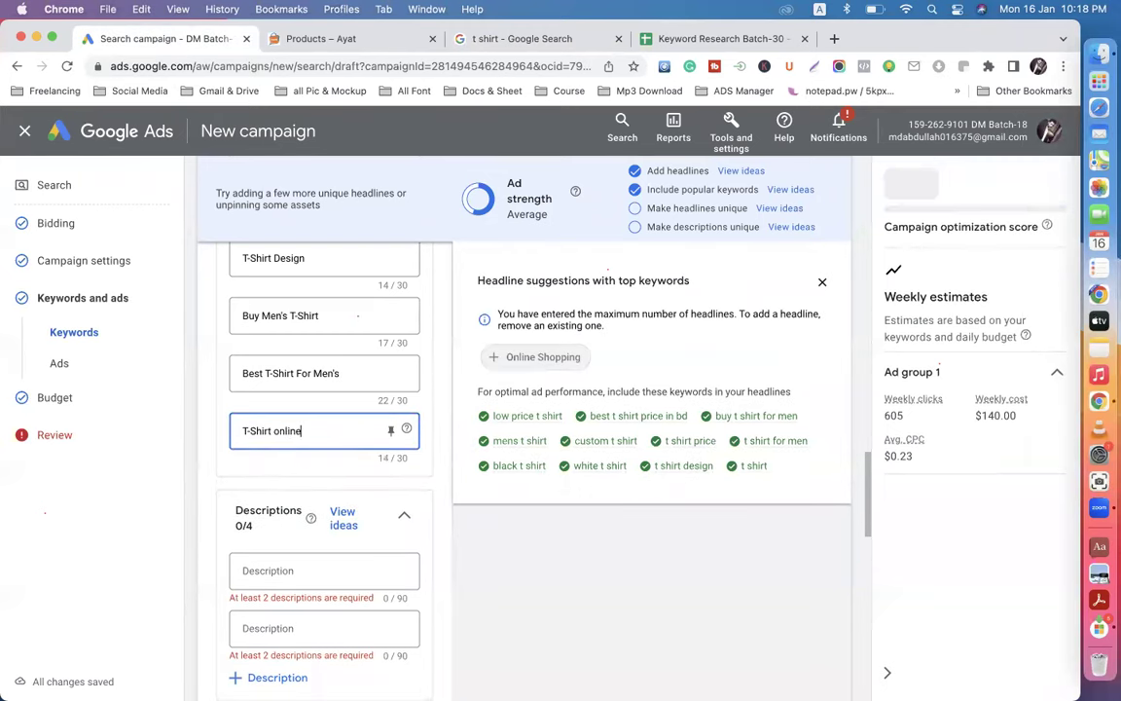
pyautogui.write('Shop BD')
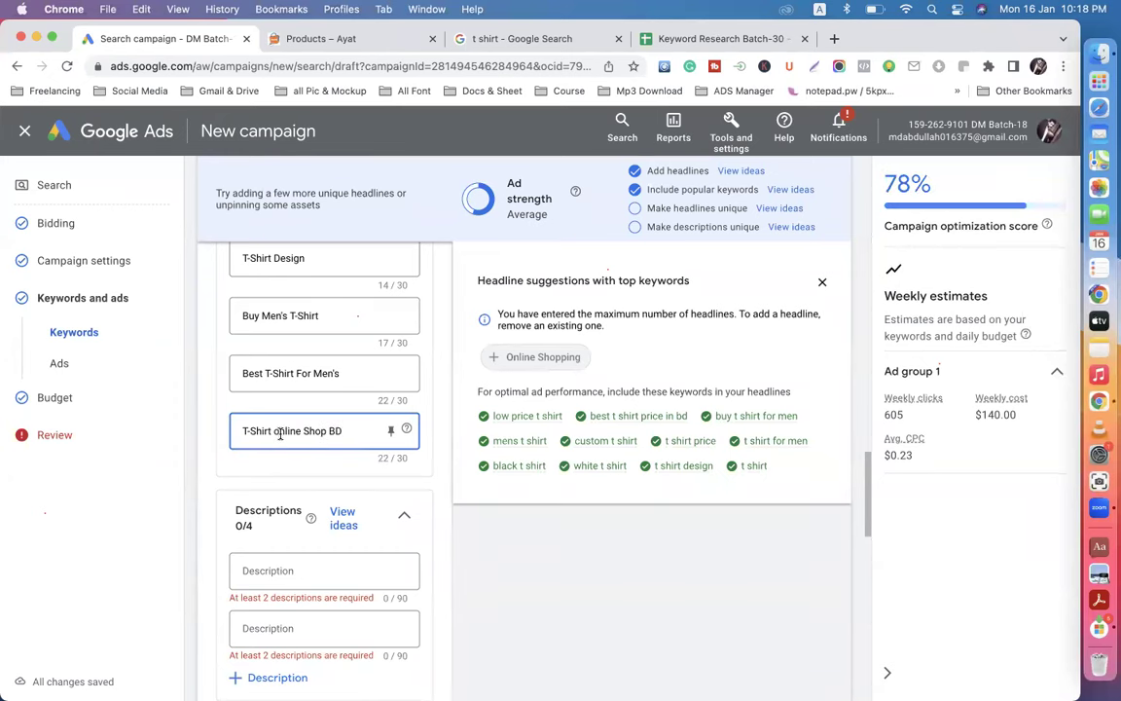
pyautogui.press('BackSpace')
pyautogui.write('O')
# Step: Review the full list of ad headlines together with the ad strength rating
pyautogui.scroll(2, 349, 432)
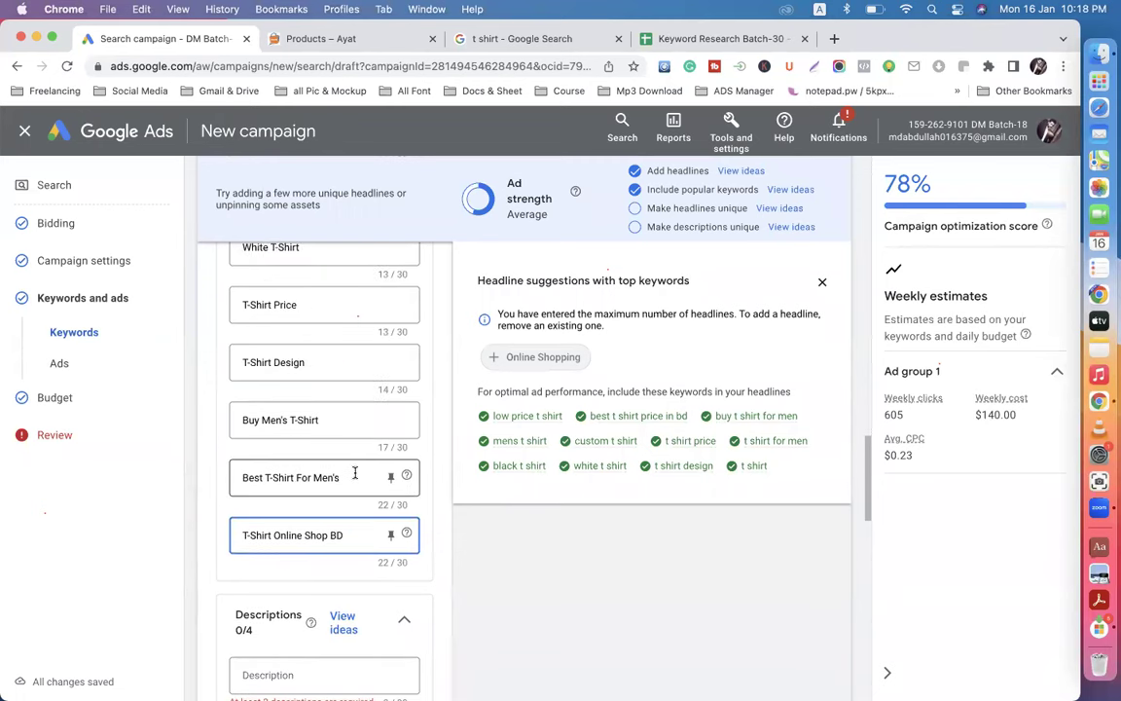
pyautogui.scroll(1, 351, 472)
pyautogui.scroll(2, 331, 426)
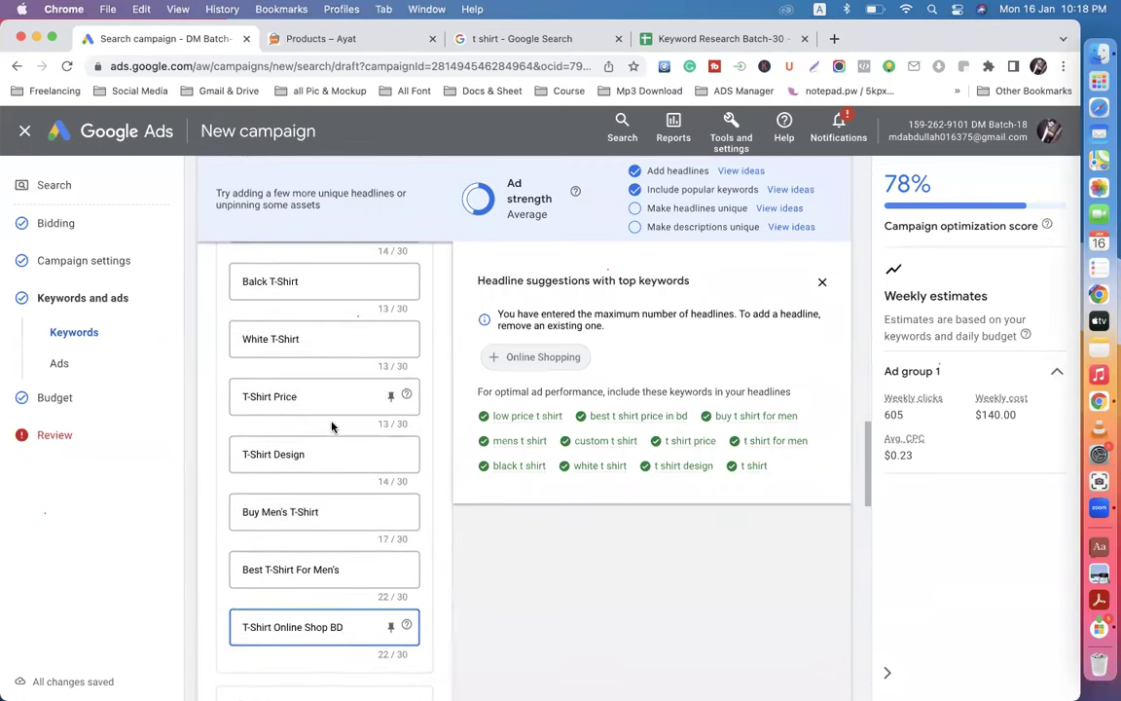
pyautogui.scroll(4, 331, 438)
pyautogui.scroll(4, 331, 443)
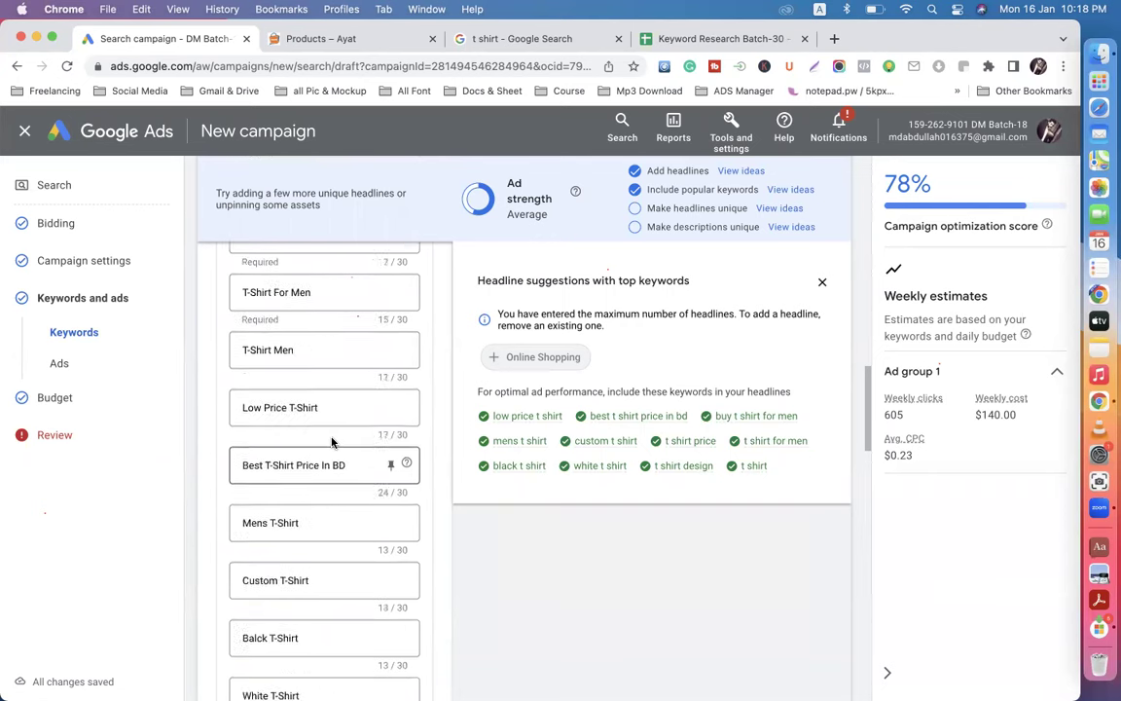
pyautogui.scroll(5, 320, 354)
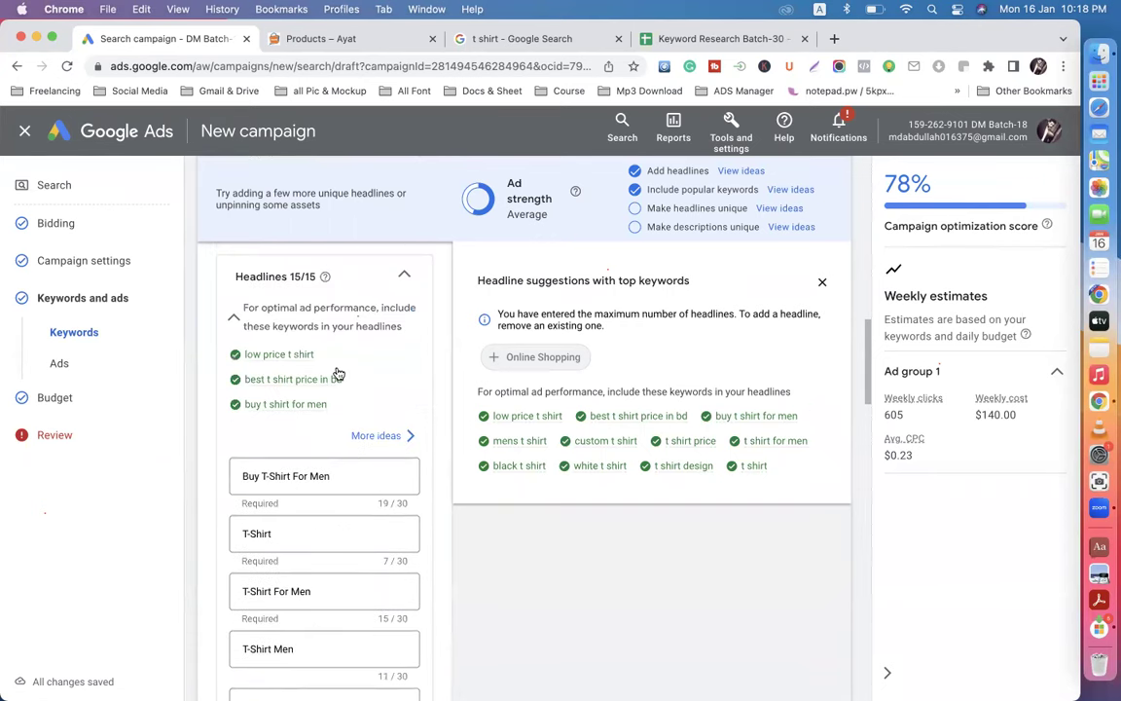
pyautogui.moveTo(506, 190); pyautogui.dragTo(547, 218)
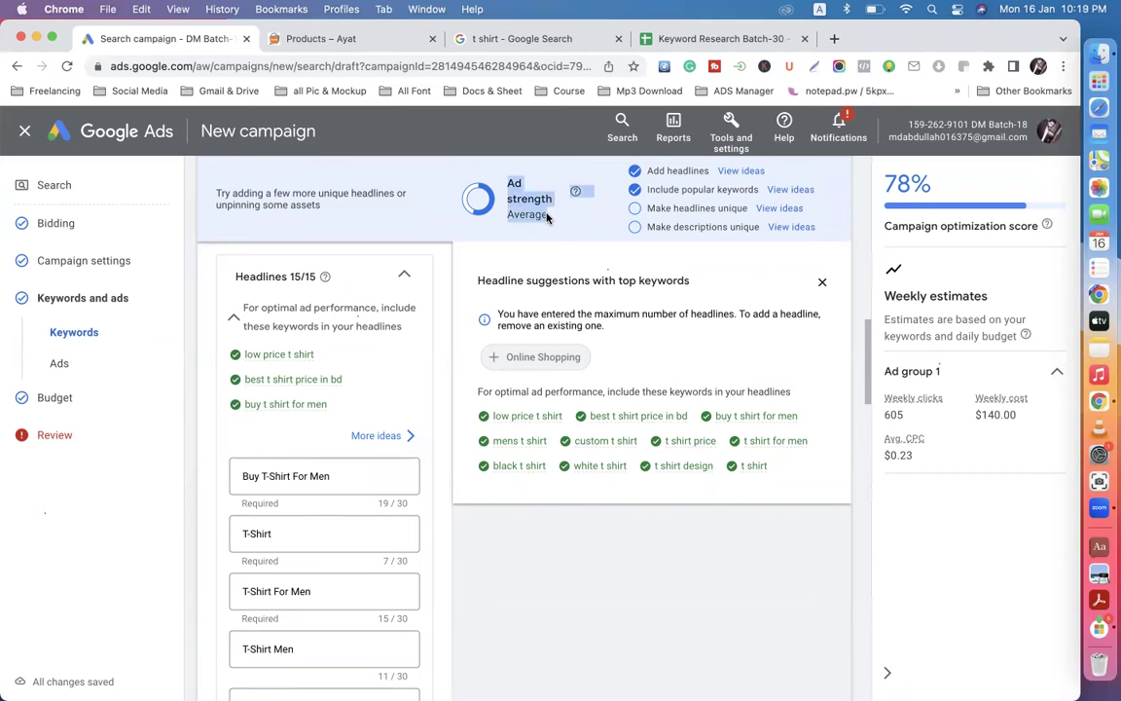
pyautogui.moveTo(547, 218); pyautogui.dragTo(547, 219)
pyautogui.moveTo(547, 219); pyautogui.dragTo(425, 346)
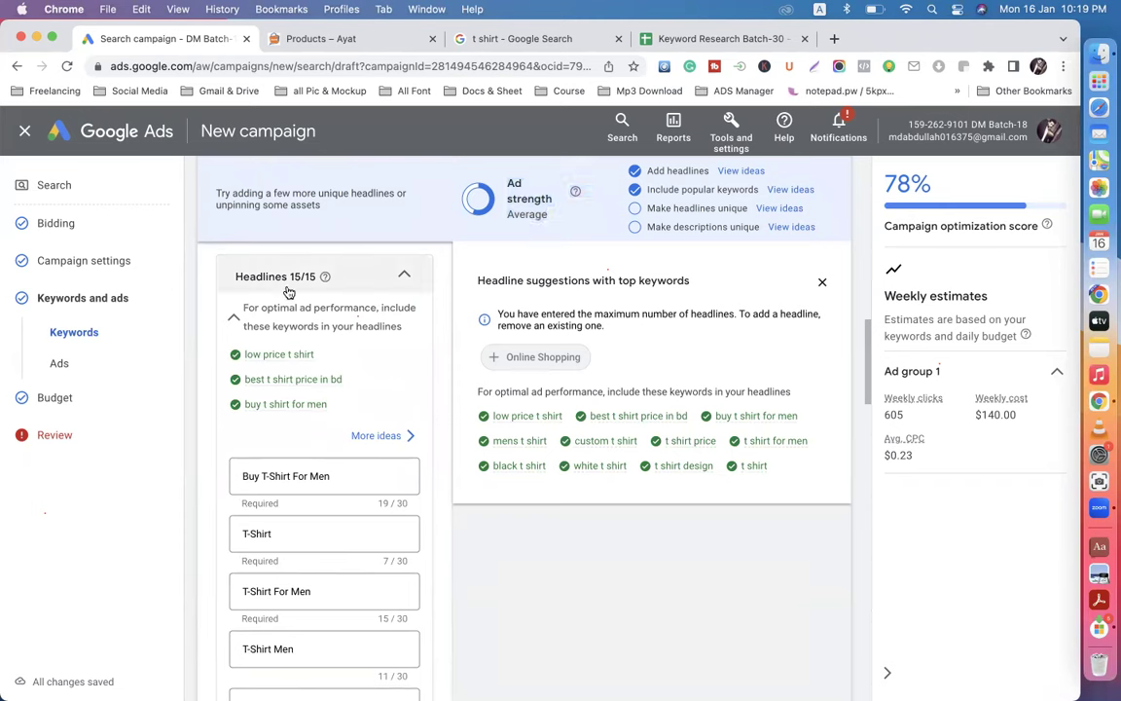
pyautogui.moveTo(513, 190); pyautogui.dragTo(888, 185)
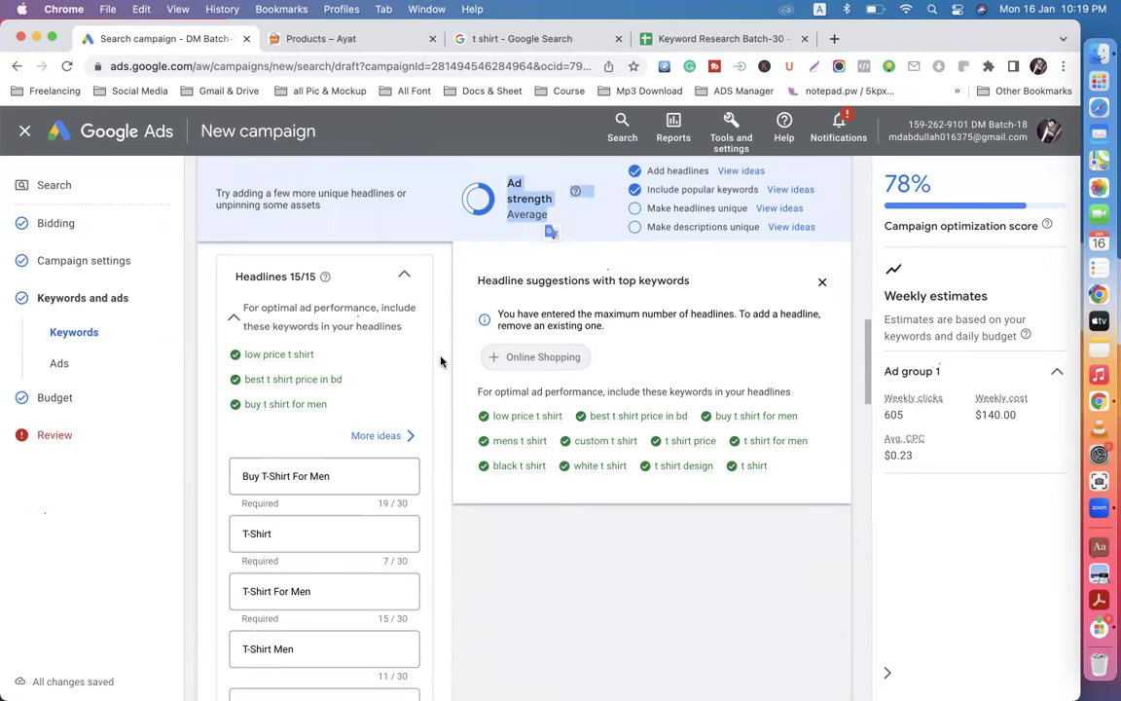
pyautogui.scroll(-4, 440, 361)
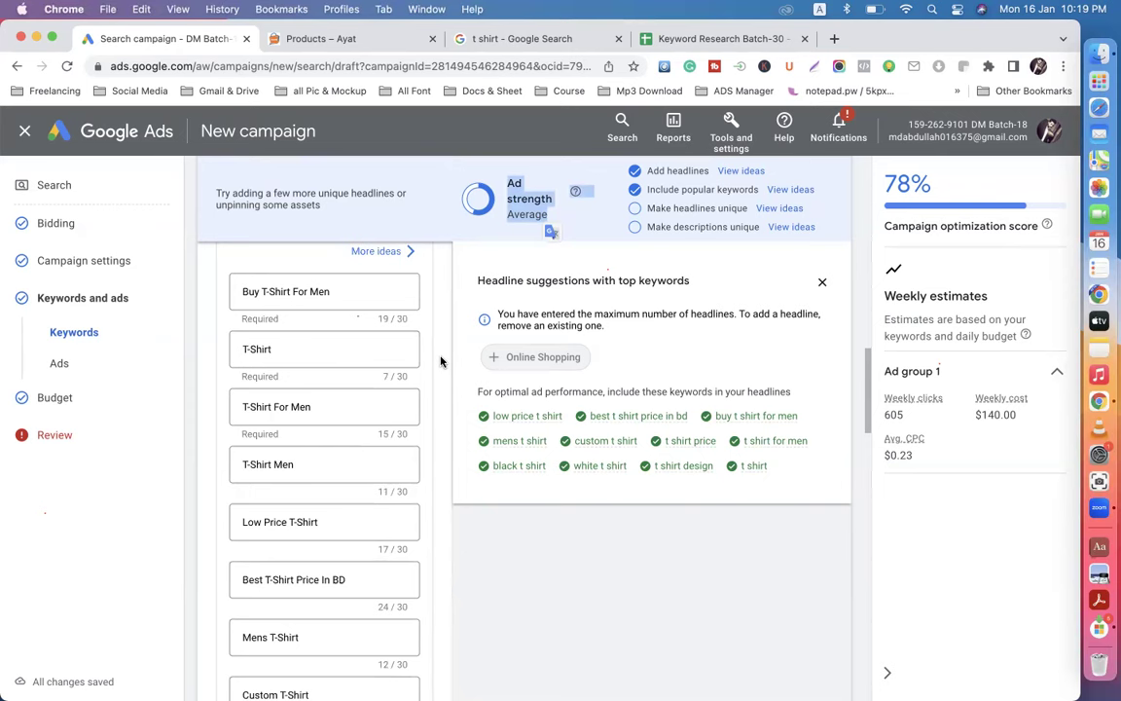
pyautogui.scroll(-10, 440, 361)
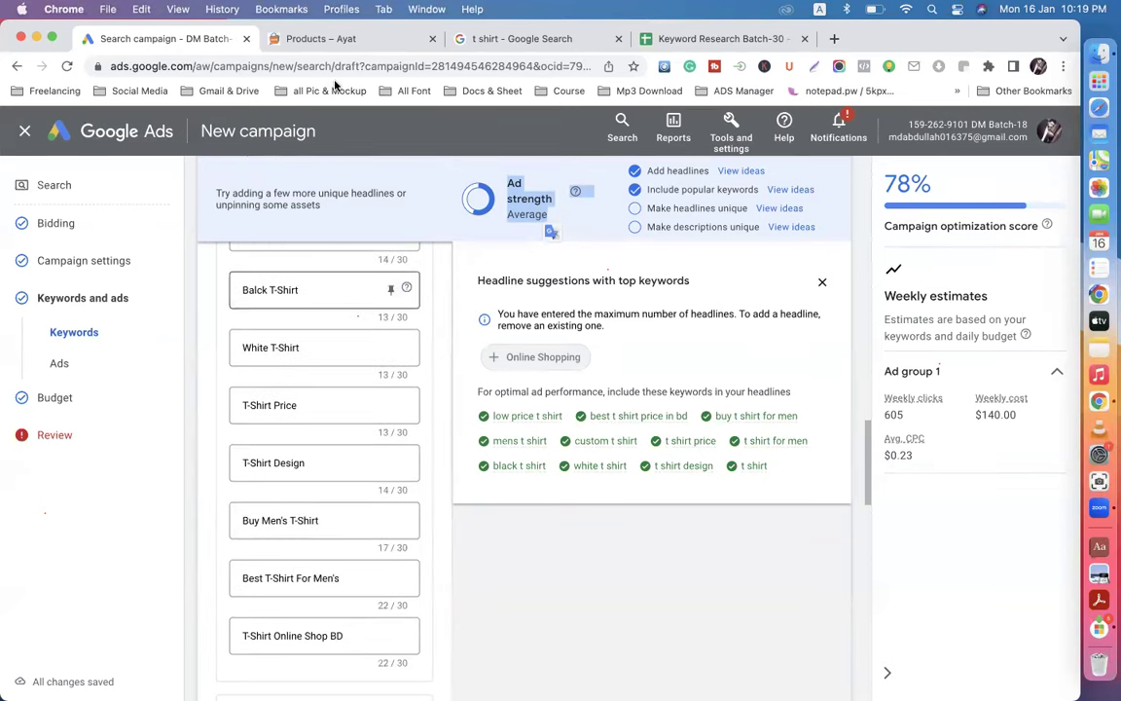
# Step: Search Google for "t-shirt online shop bd" and examine the title wording used by the listed shops
pyautogui.click(492, 44)
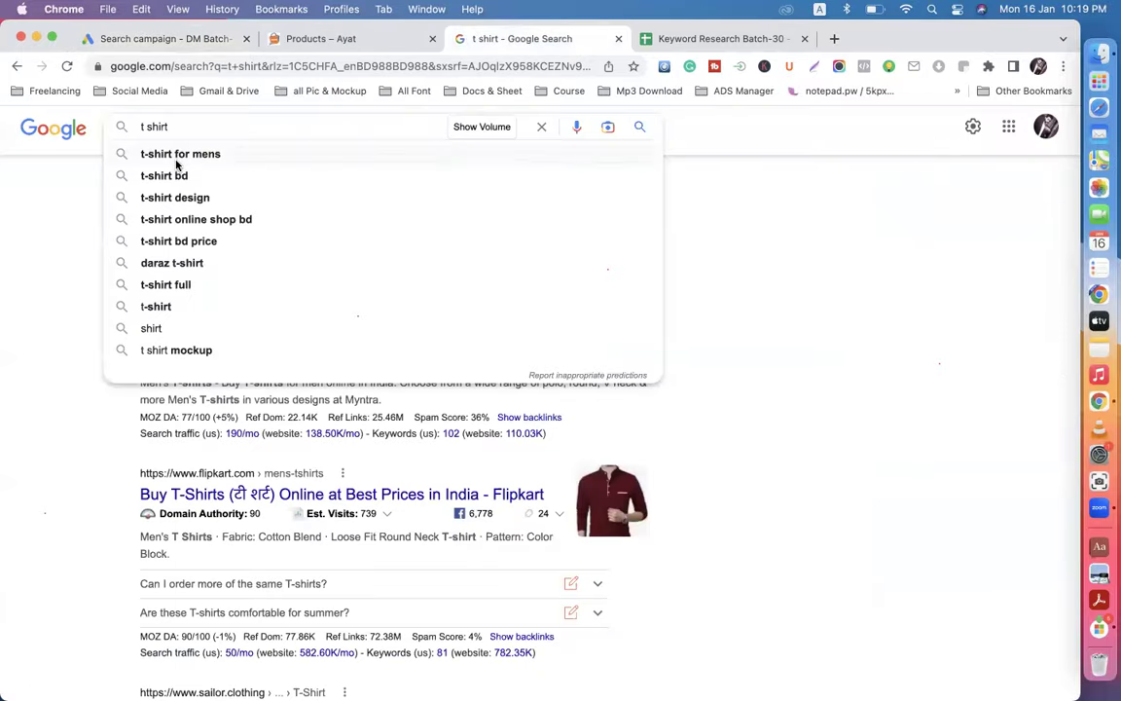
pyautogui.click(214, 220)
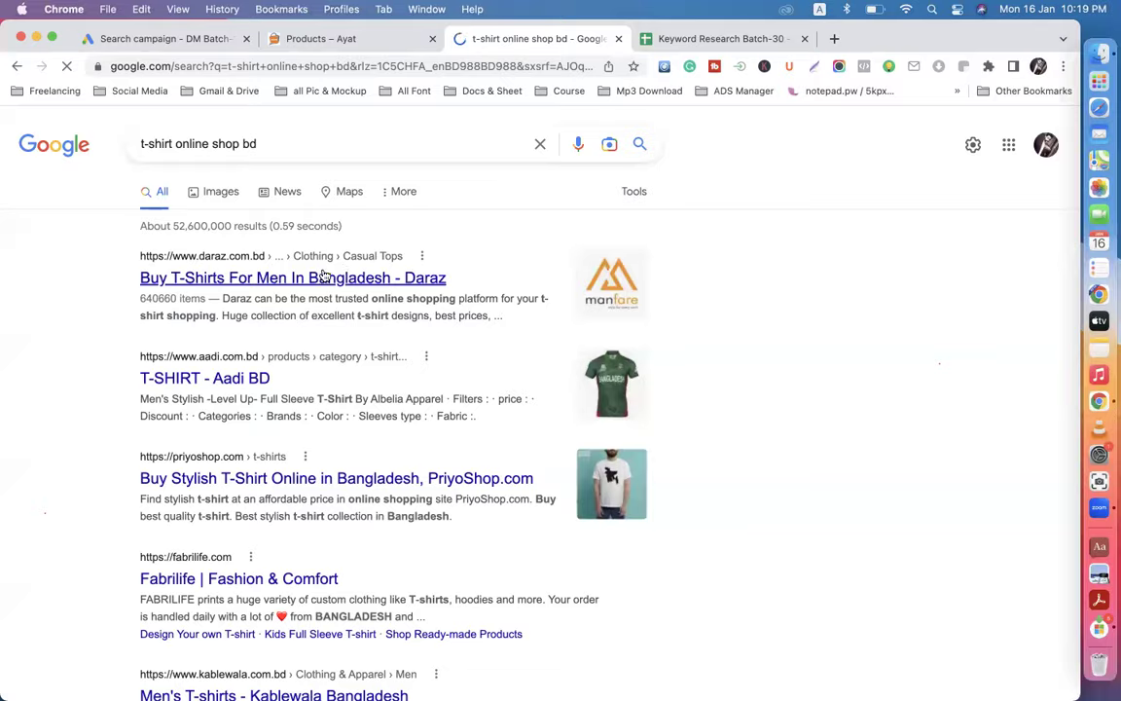
pyautogui.scroll(-2, 64, 405)
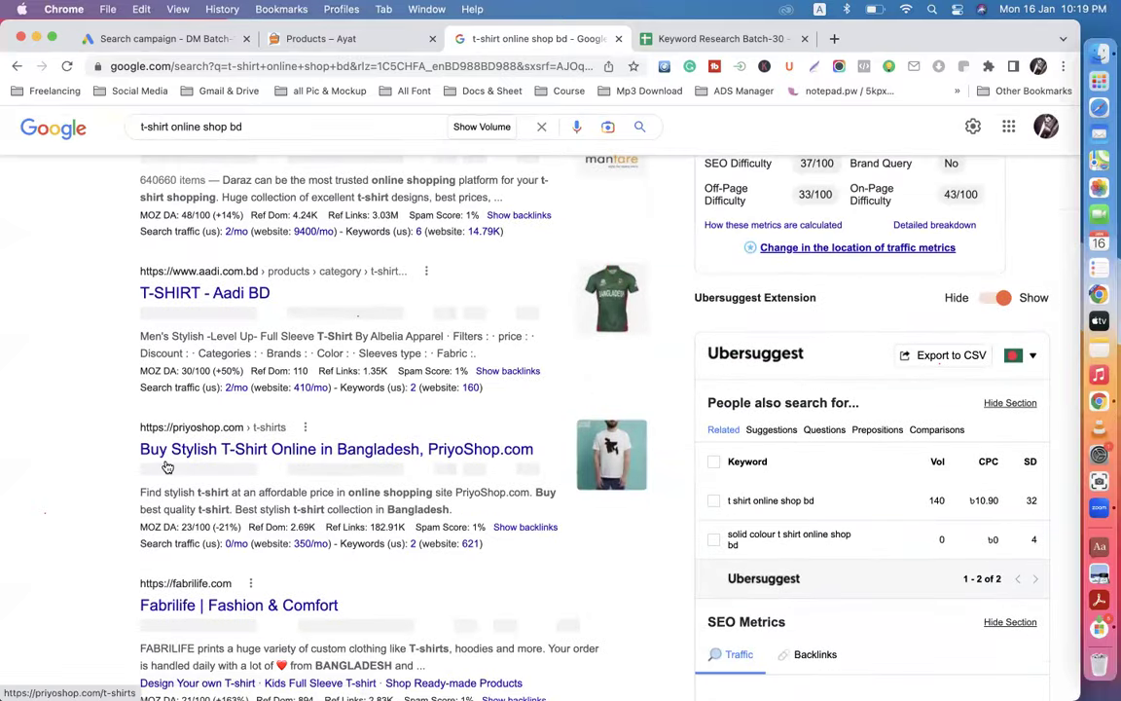
pyautogui.scroll(-3, 156, 545)
pyautogui.scroll(-2, 155, 555)
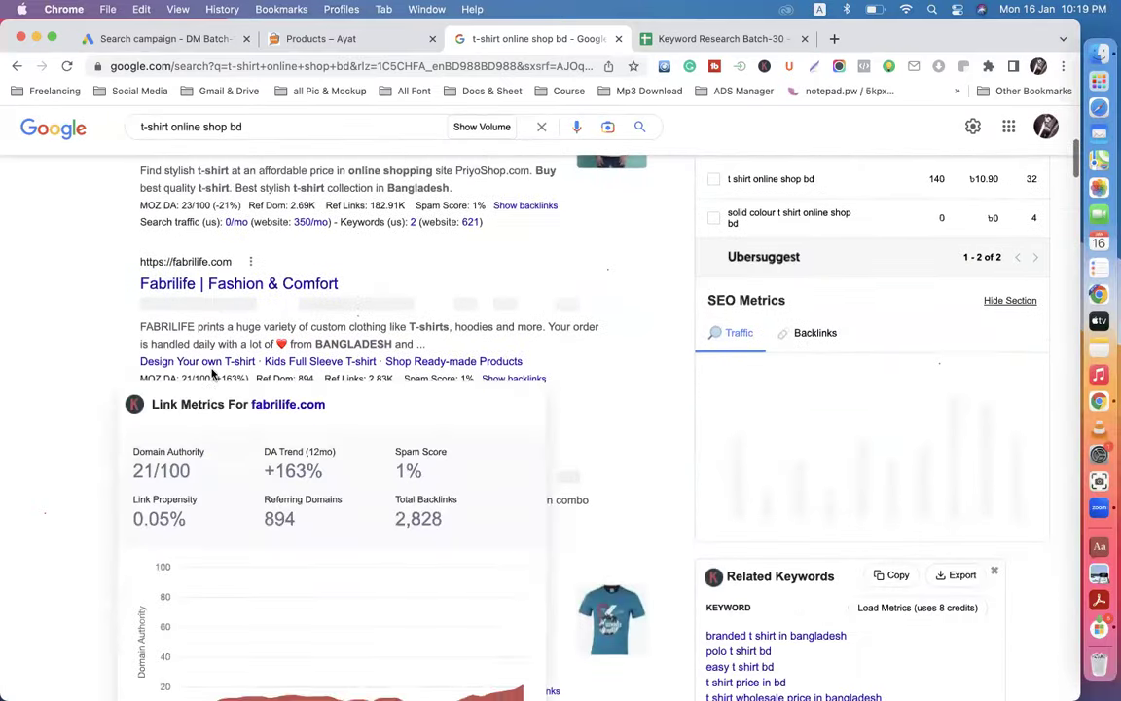
pyautogui.scroll(3, 43, 396)
pyautogui.scroll(3, 43, 398)
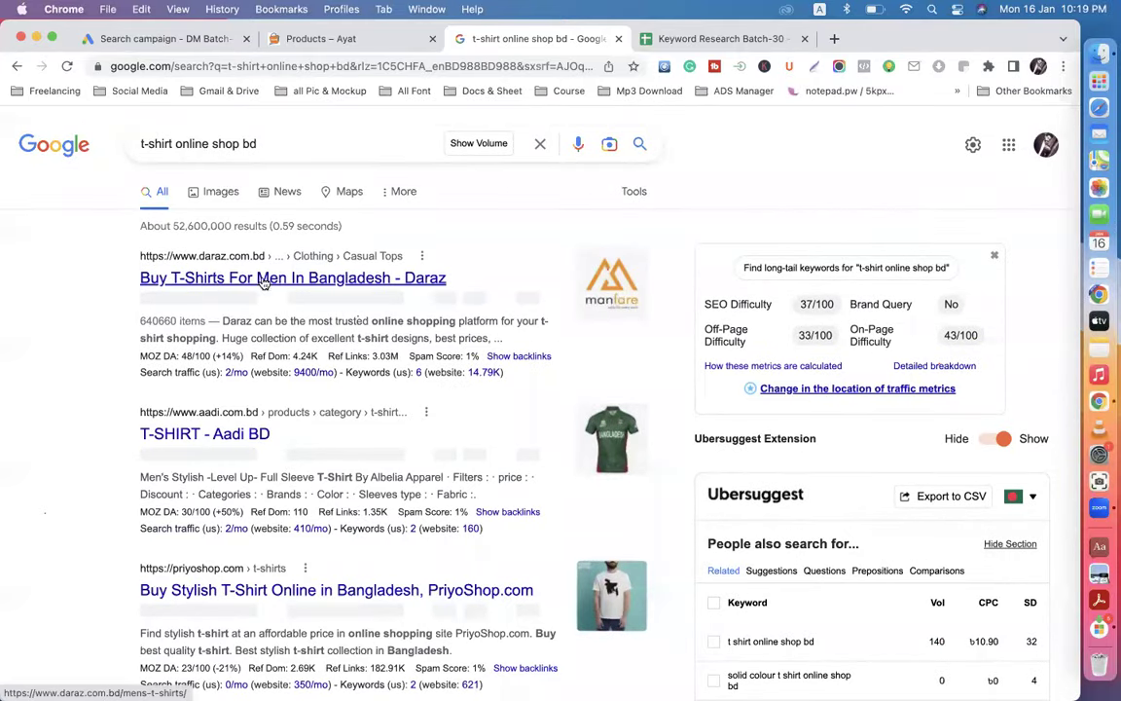
pyautogui.scroll(-2, 146, 464)
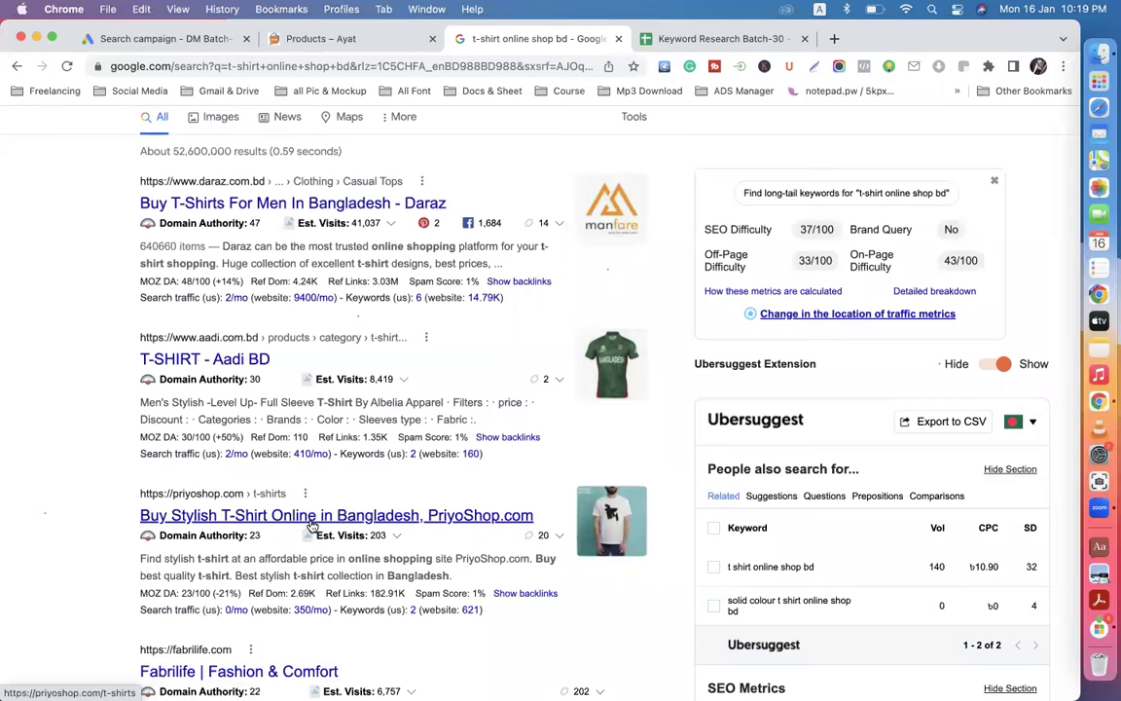
# Step: Change the ad headline "Balck T-Shirt" to "Buy Stylish T-Shirt" in the Google Ads campaign
pyautogui.click(139, 40)
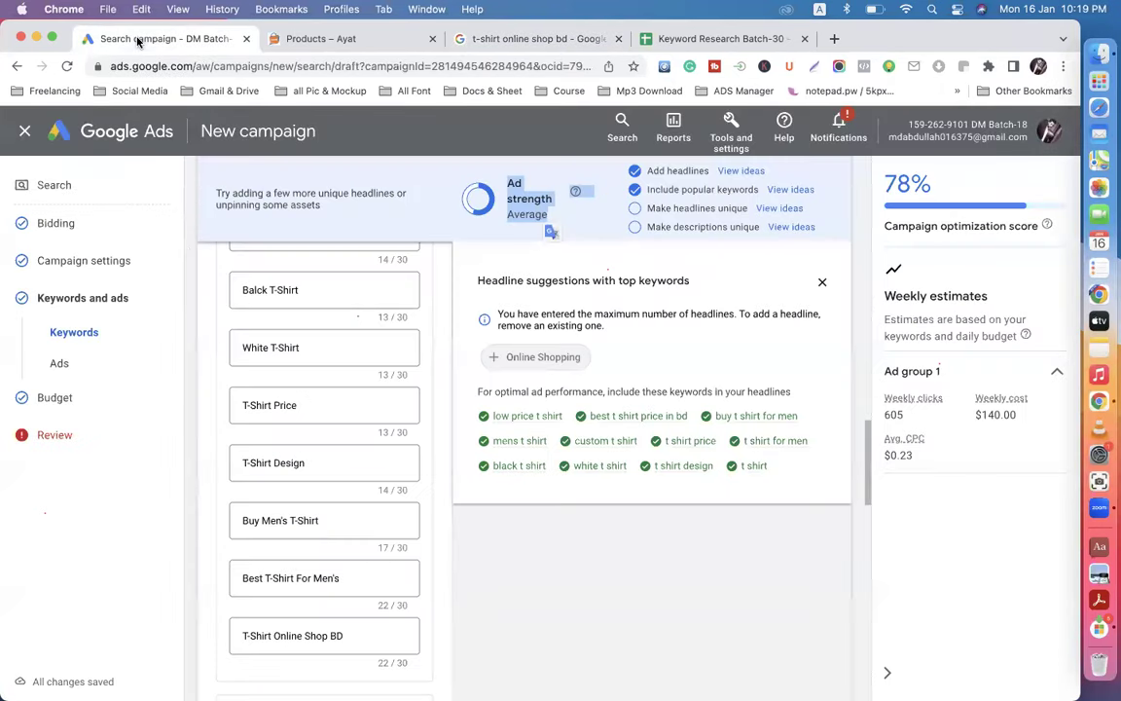
pyautogui.scroll(2, 244, 331)
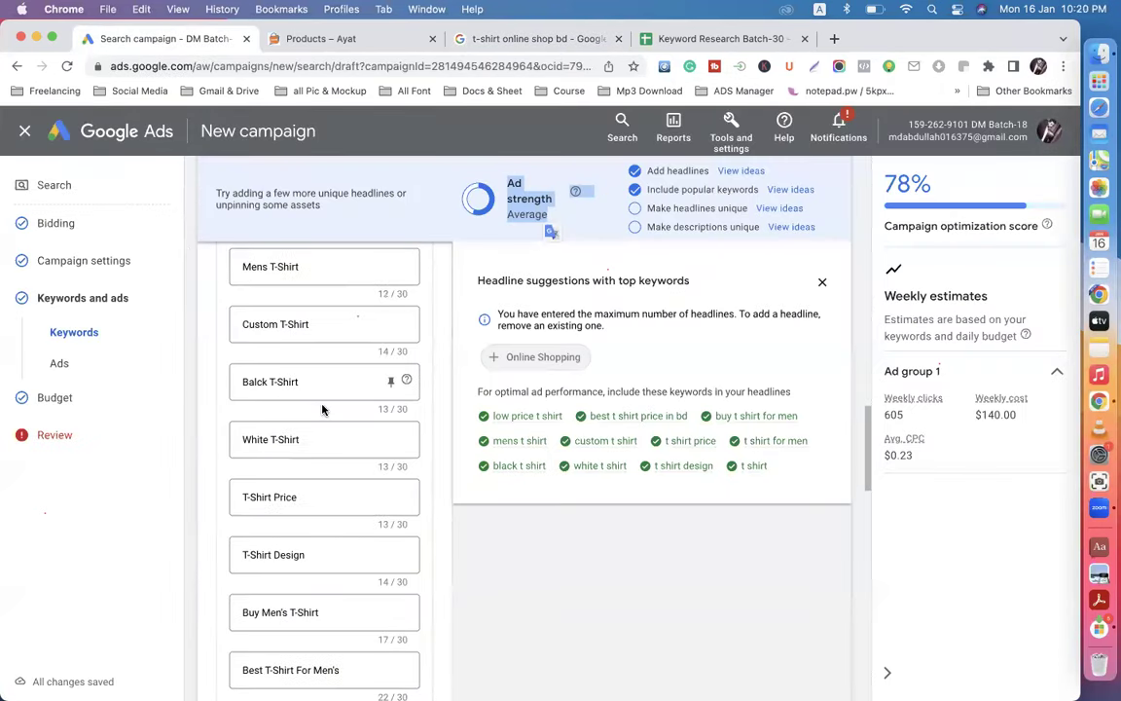
pyautogui.doubleClick(269, 382)
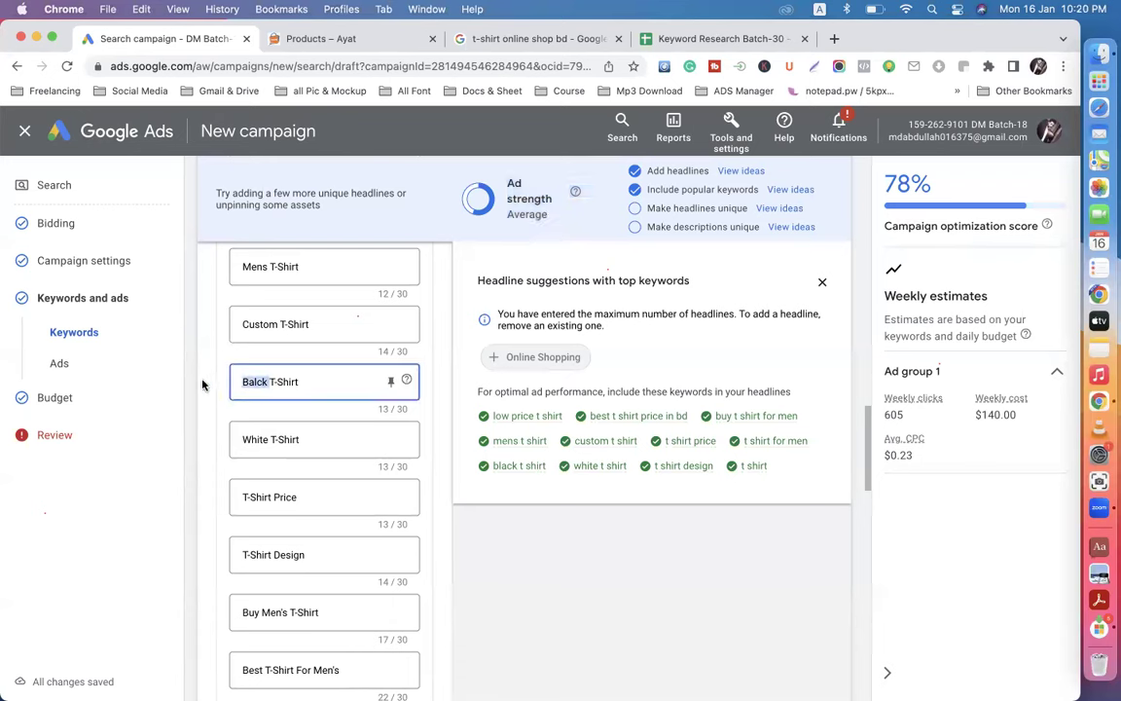
pyautogui.write('Buy Stylish')
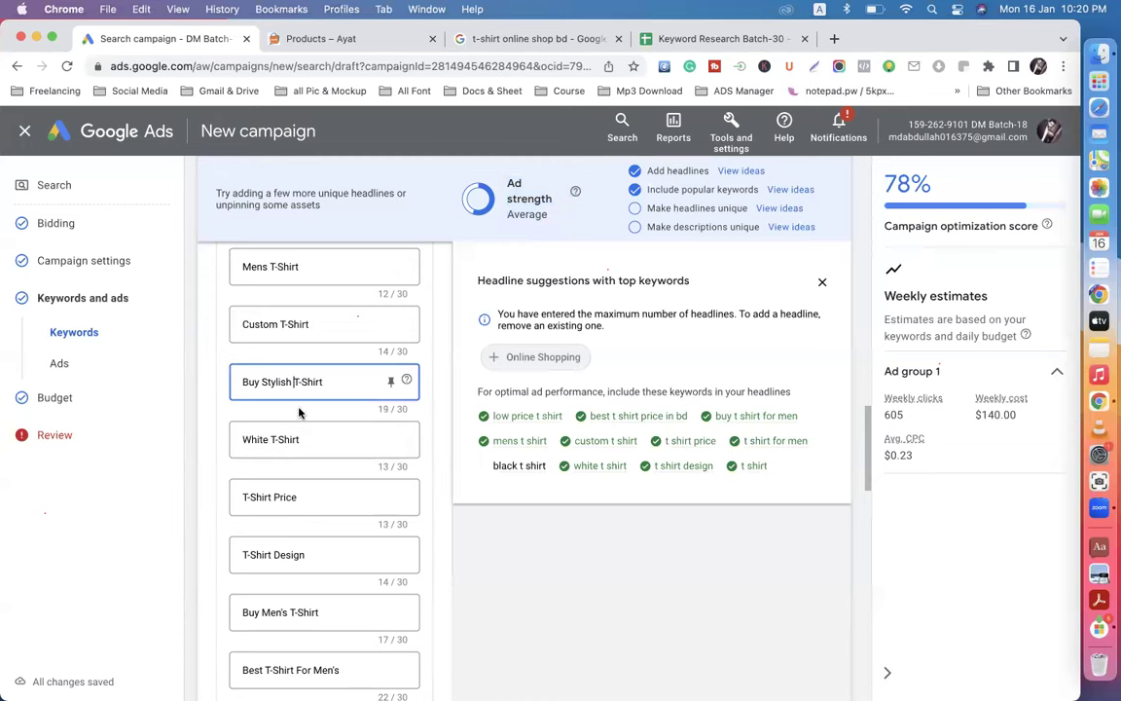
# Step: Check more shop titles in the Google results and replace the "White T-Shirt" headline with "Buy Online T-Shirt Shop"
pyautogui.click(504, 40)
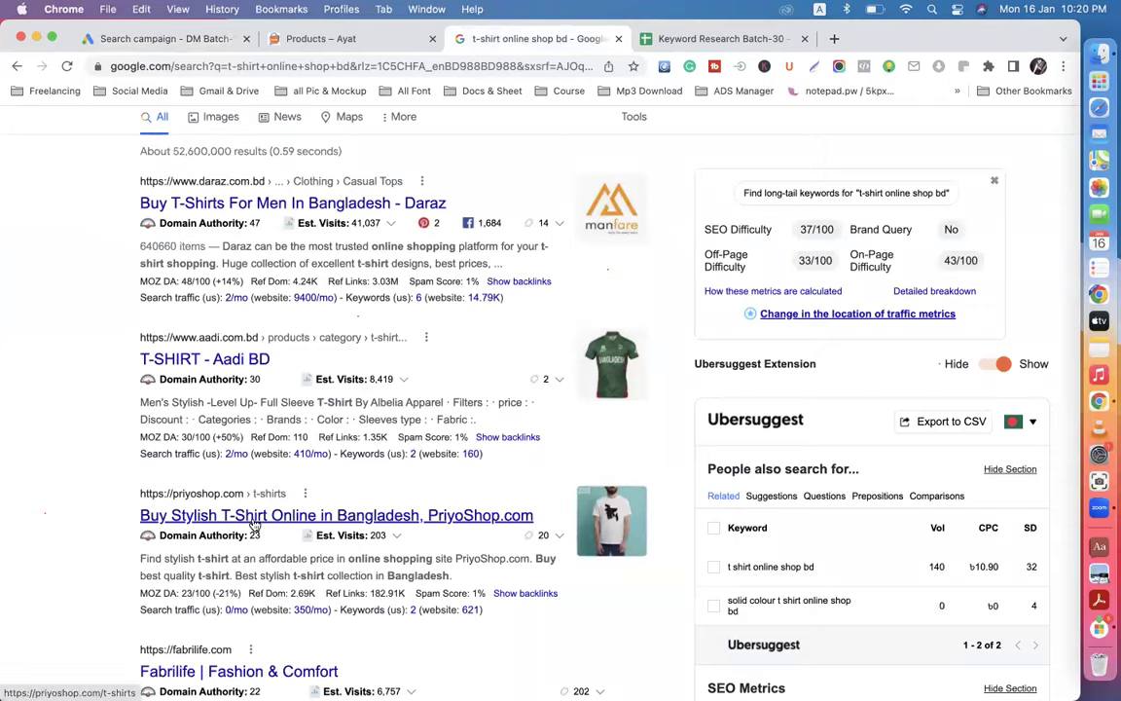
pyautogui.scroll(-10, 101, 546)
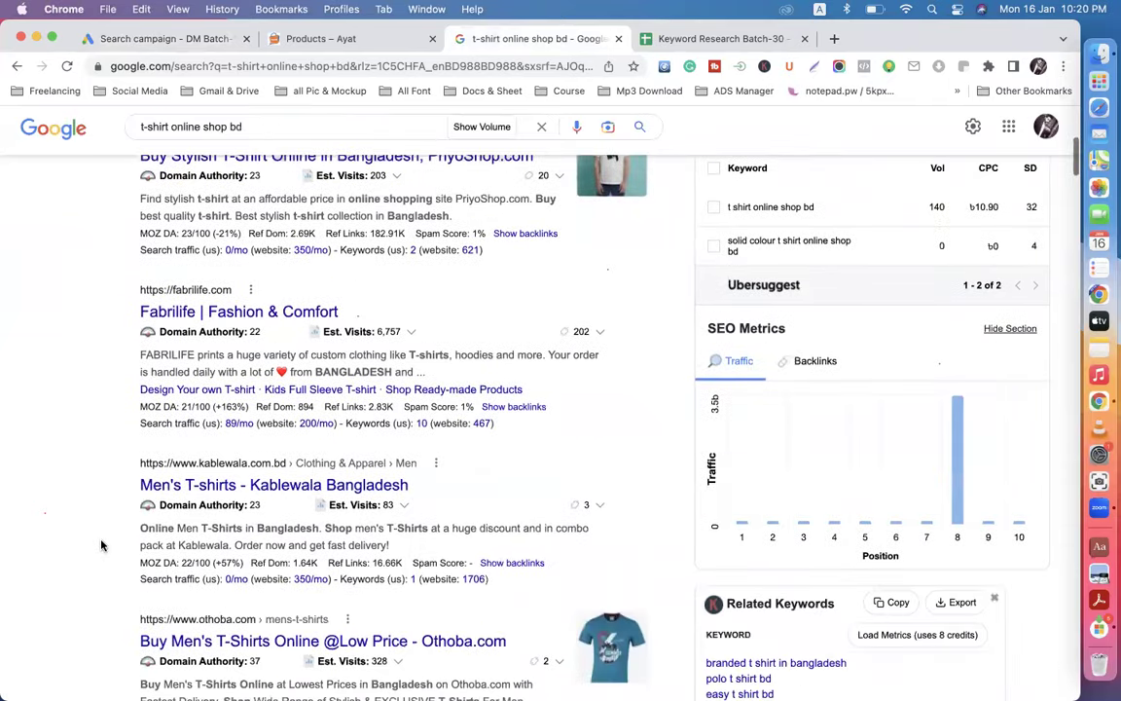
pyautogui.scroll(-1, 101, 545)
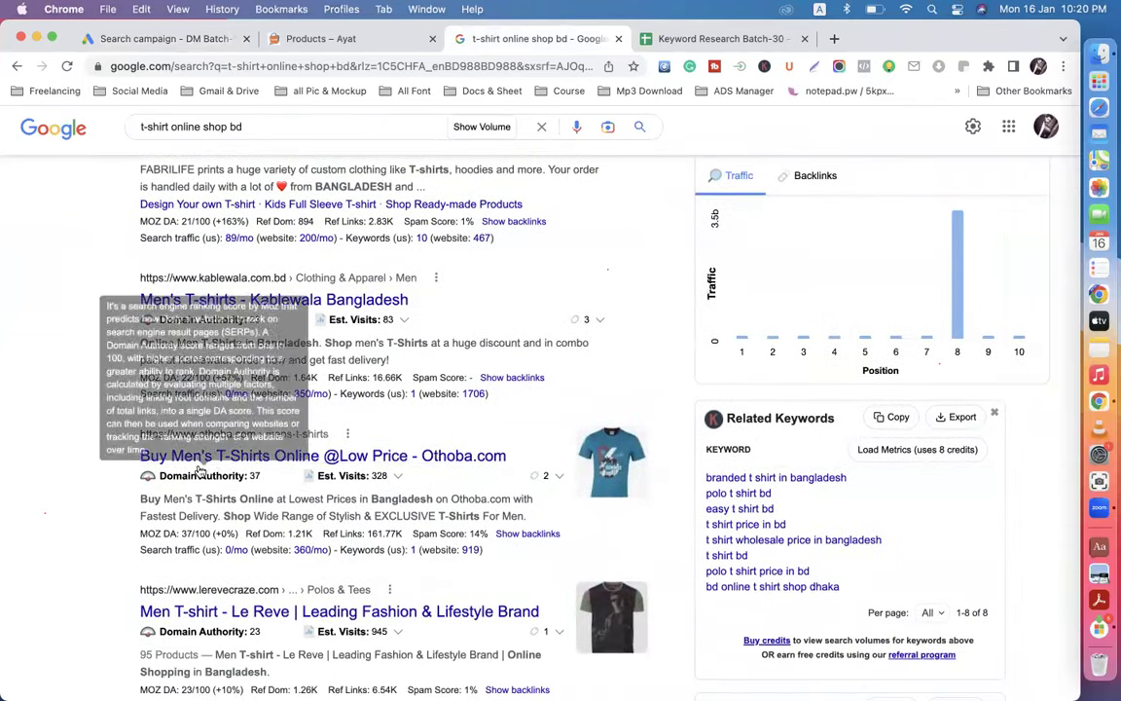
pyautogui.scroll(-4, 126, 541)
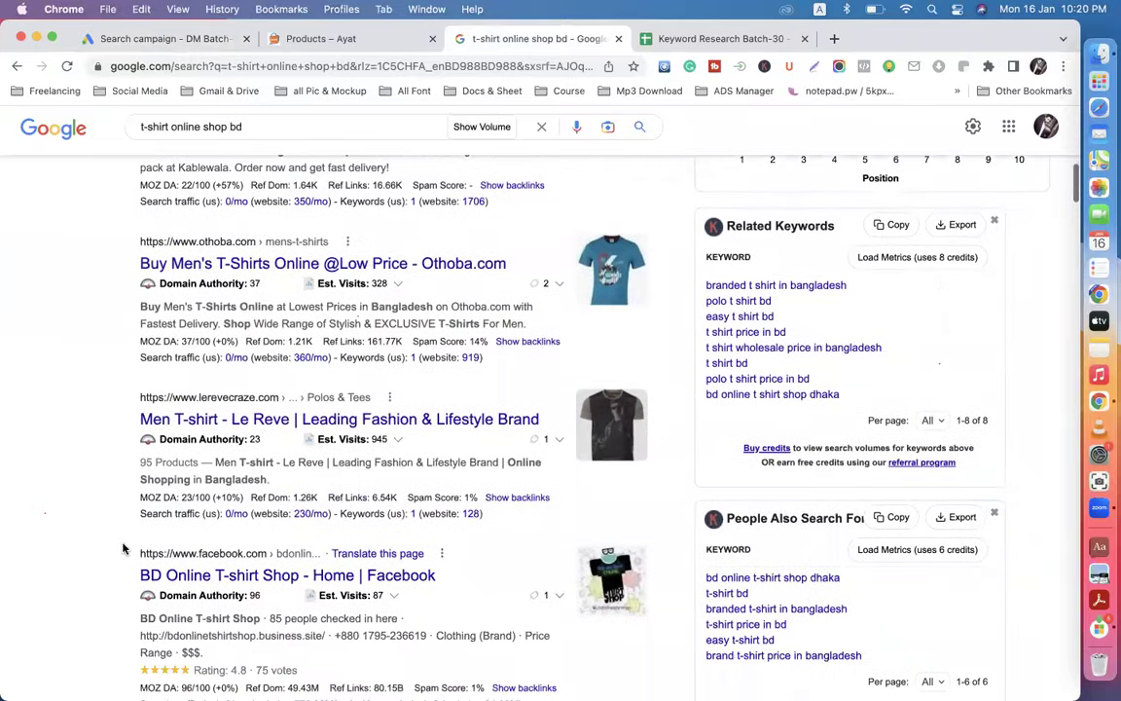
pyautogui.scroll(-2, 144, 567)
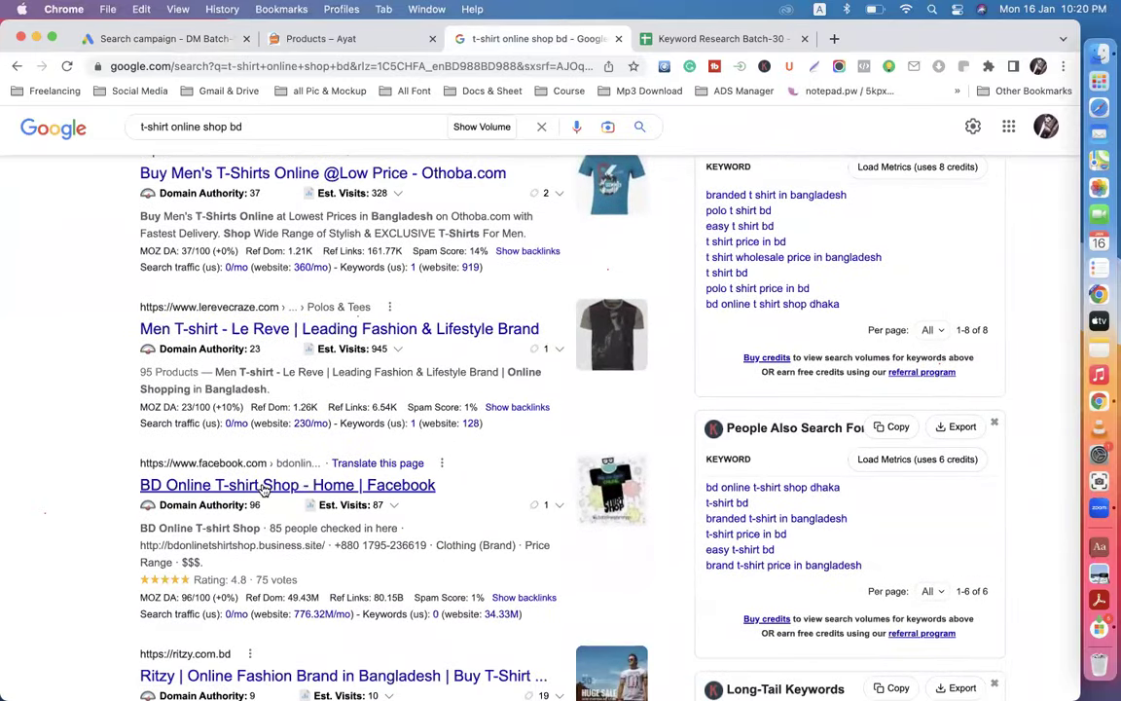
pyautogui.scroll(-3, 105, 552)
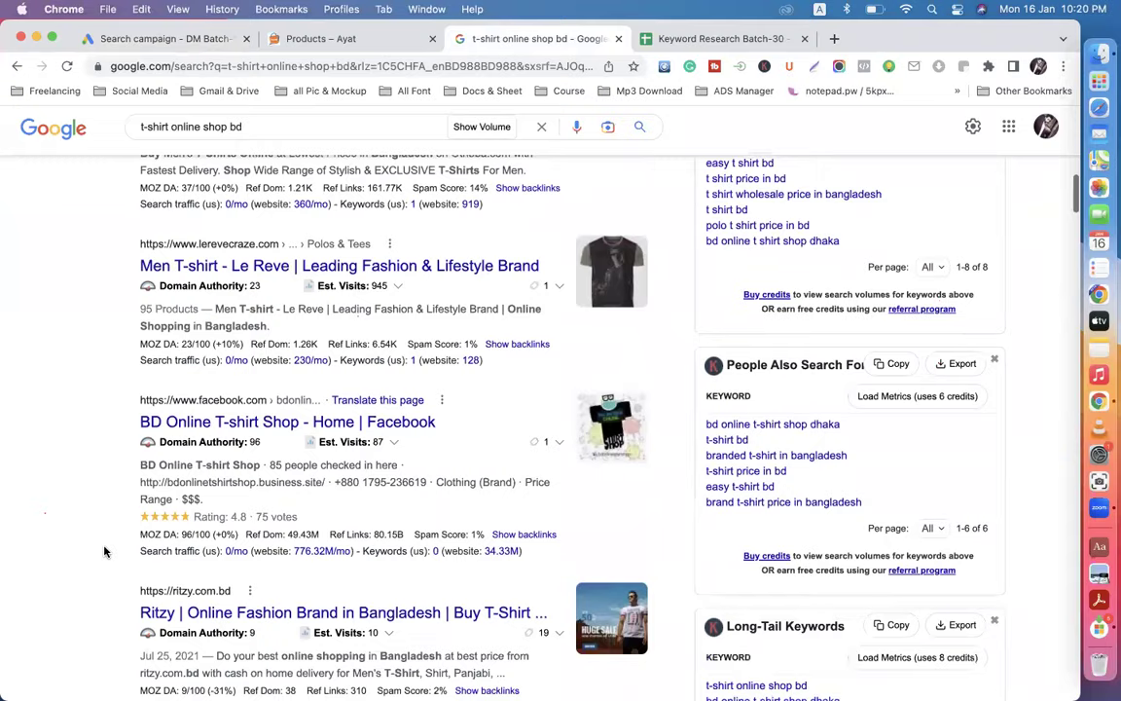
pyautogui.scroll(-2, 105, 552)
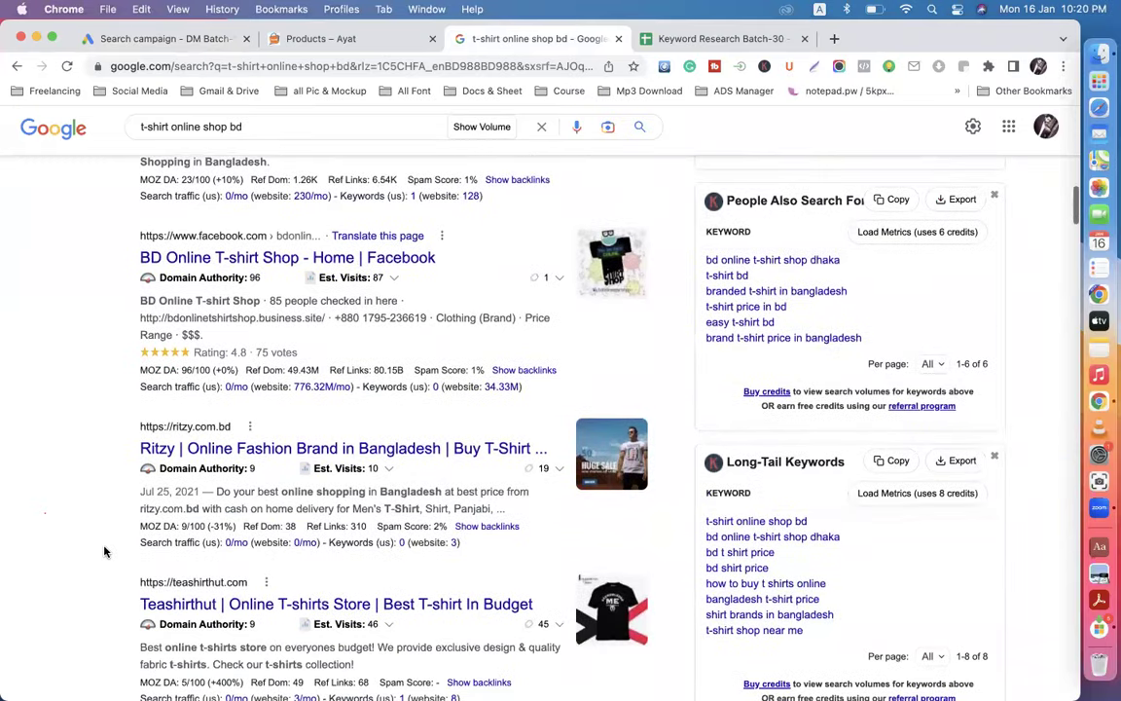
pyautogui.click(159, 45)
pyautogui.moveTo(301, 440); pyautogui.dragTo(194, 438)
pyautogui.write('Buy')
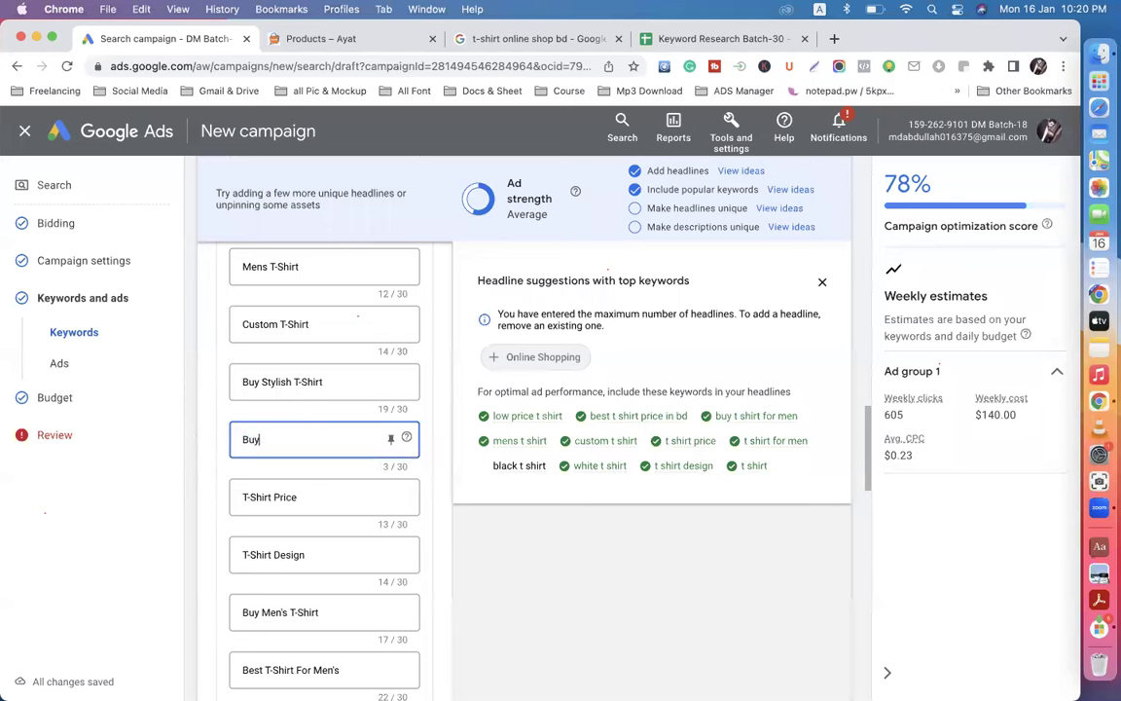
pyautogui.write(' Online T-Shirt Sh')
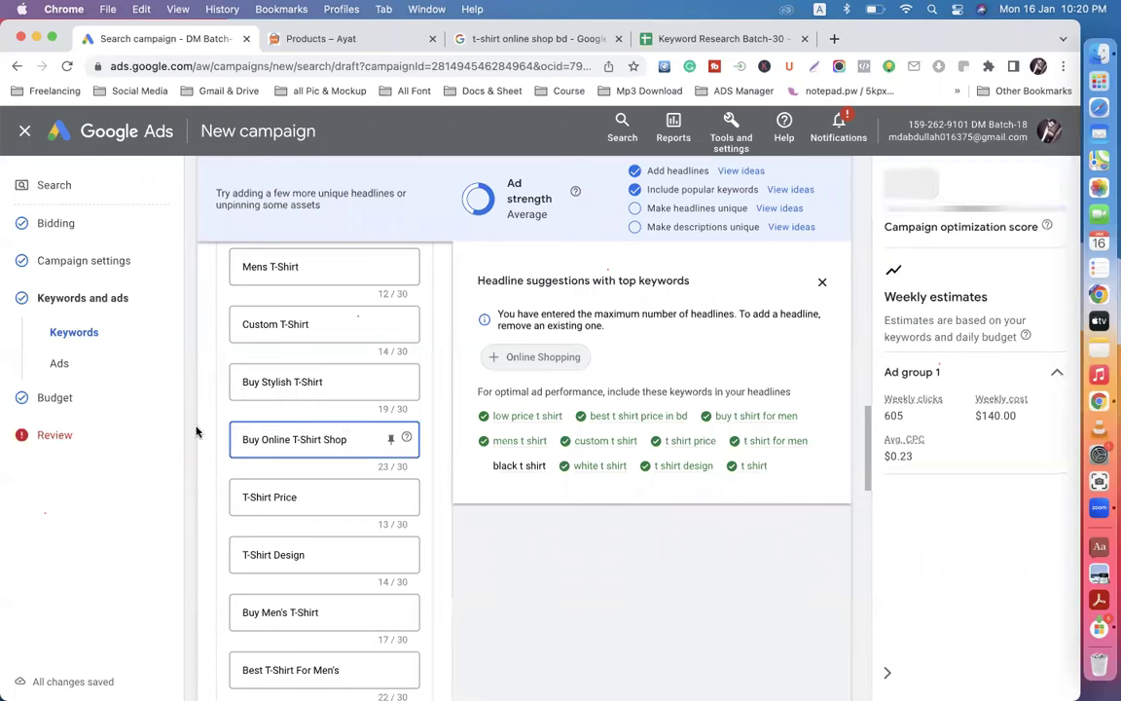
pyautogui.write('op')
pyautogui.click(429, 317)
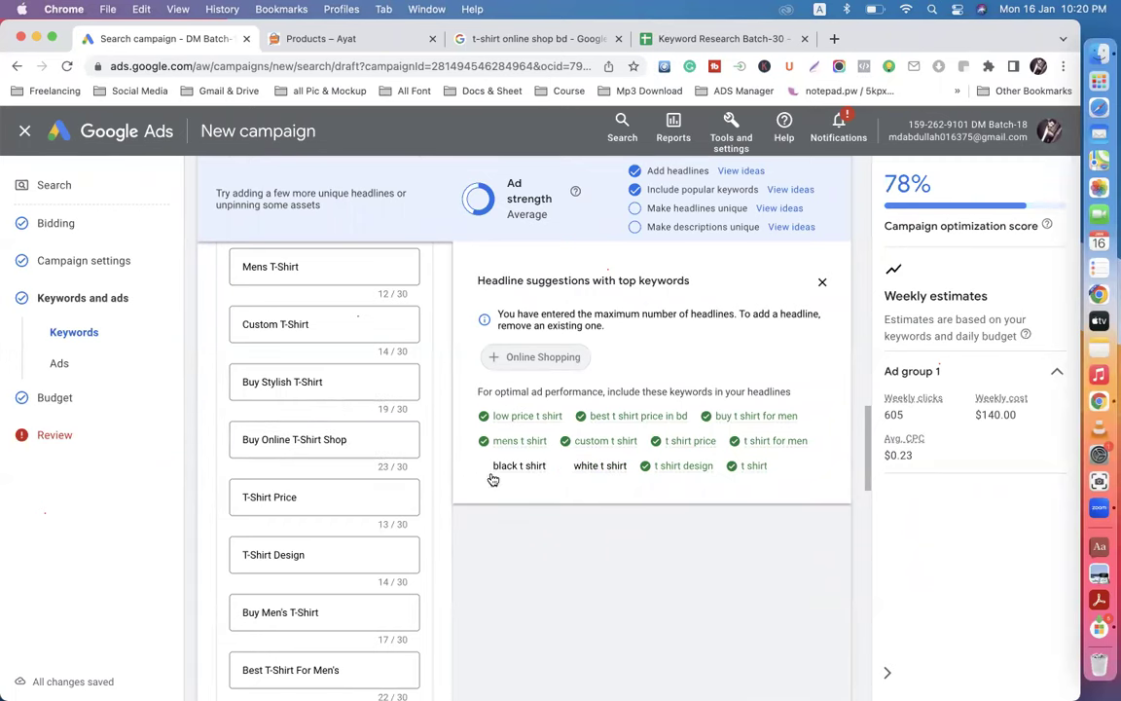
# Step: Examine the suggested keywords "black t shirt" and "white t shirt" and the campaign optimization score
pyautogui.moveTo(516, 473)
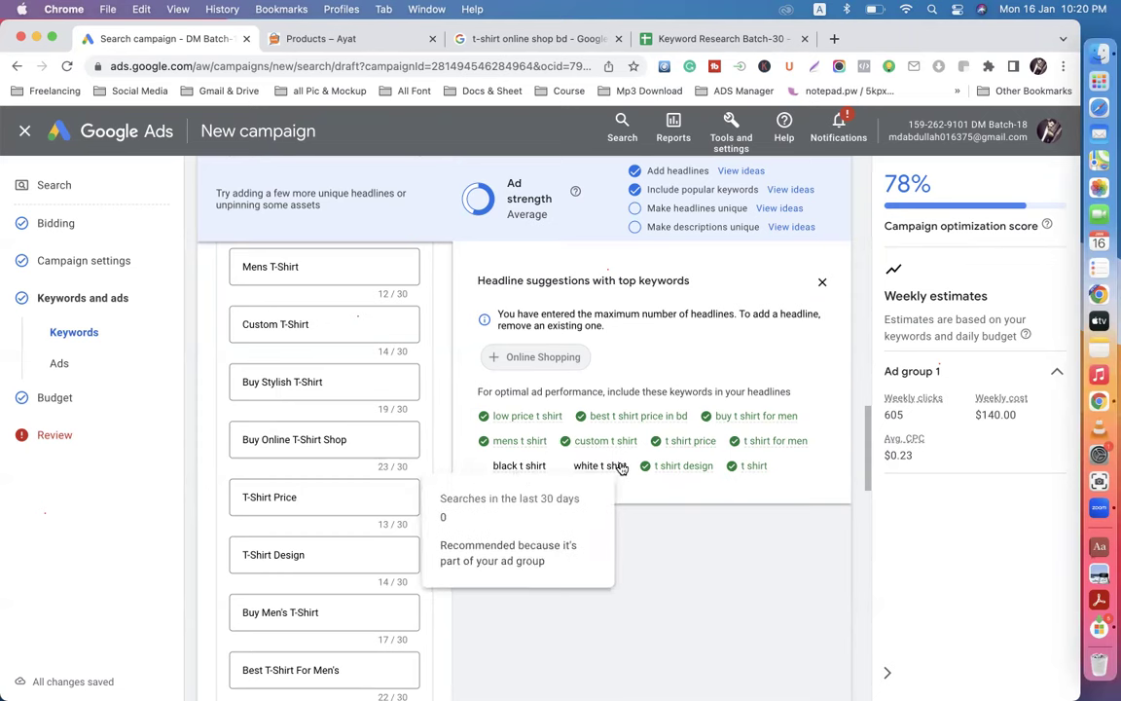
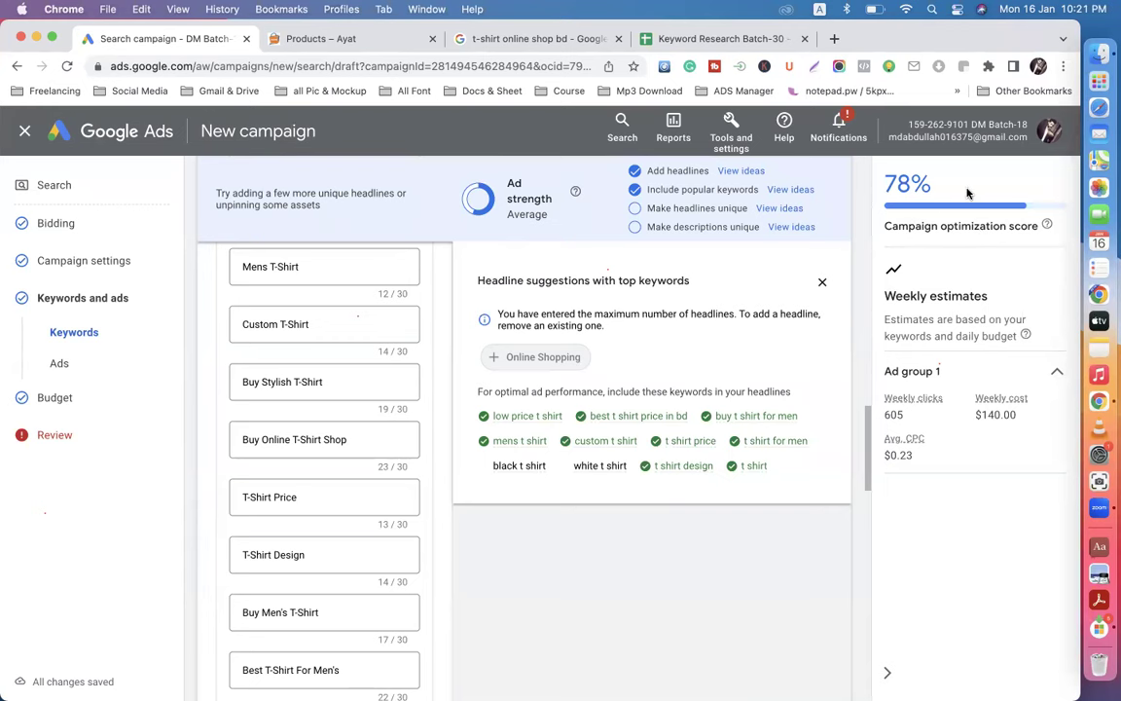
pyautogui.moveTo(959, 189); pyautogui.dragTo(887, 178)
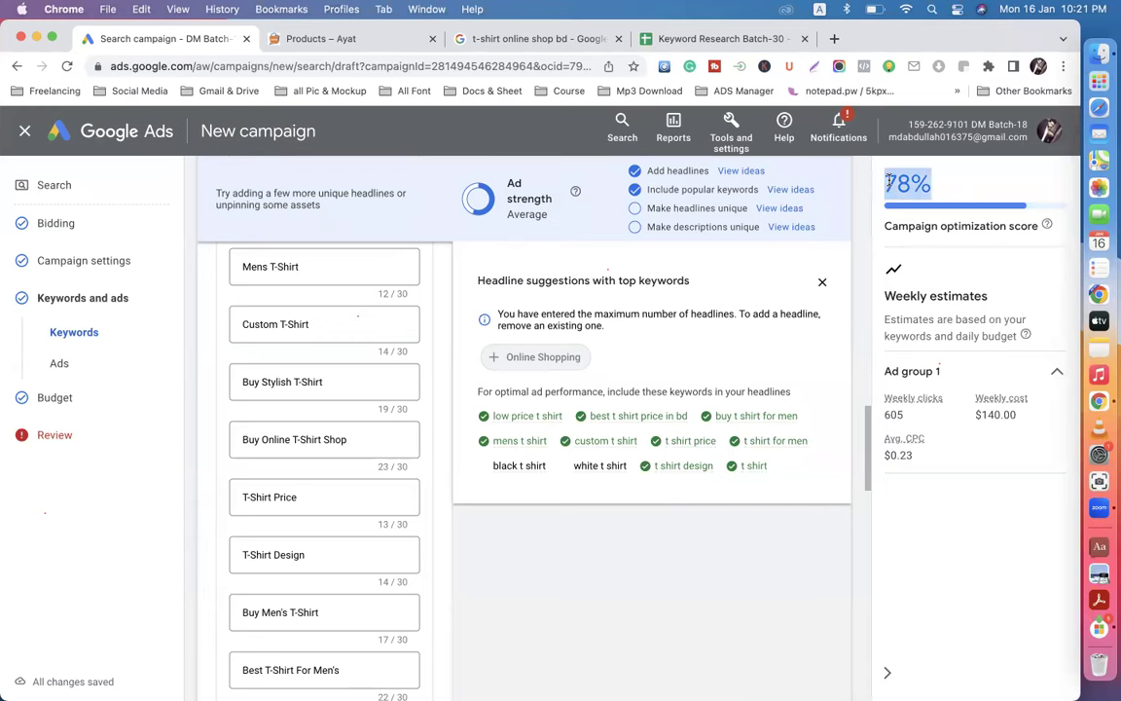
pyautogui.scroll(5, 866, 235)
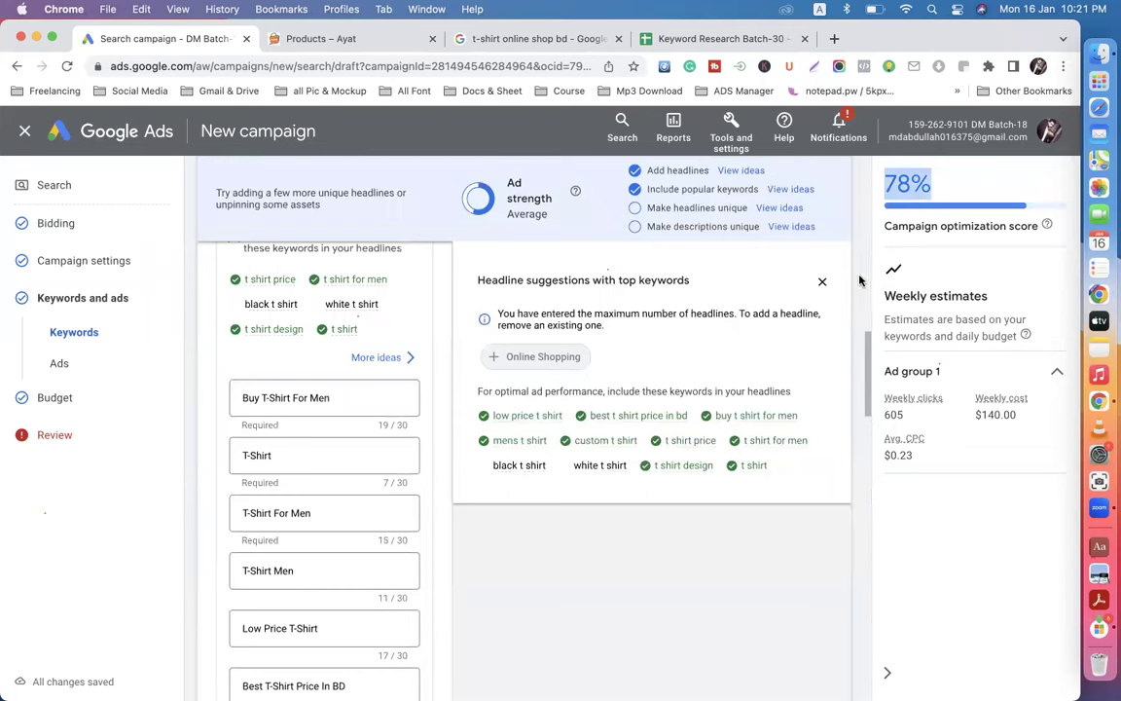
pyautogui.click(909, 191)
pyautogui.moveTo(909, 192); pyautogui.dragTo(879, 187)
pyautogui.click(849, 163)
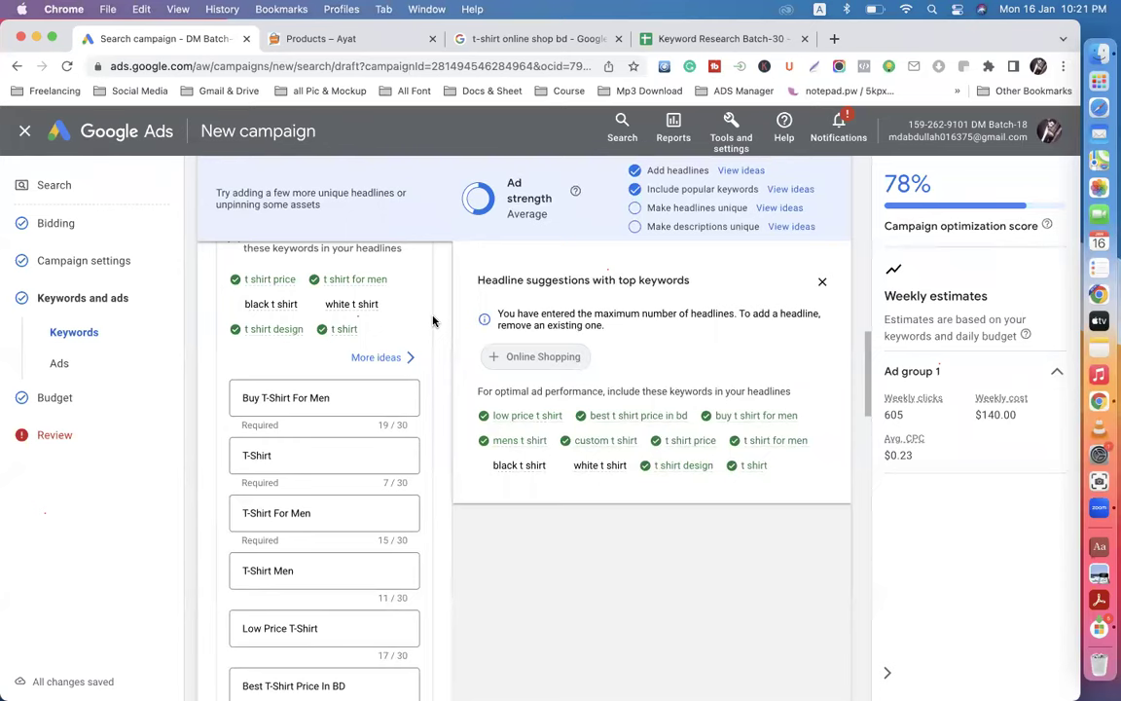
# Step: Review the complete list of ad headlines through to the empty description fields
pyautogui.scroll(-2, 433, 322)
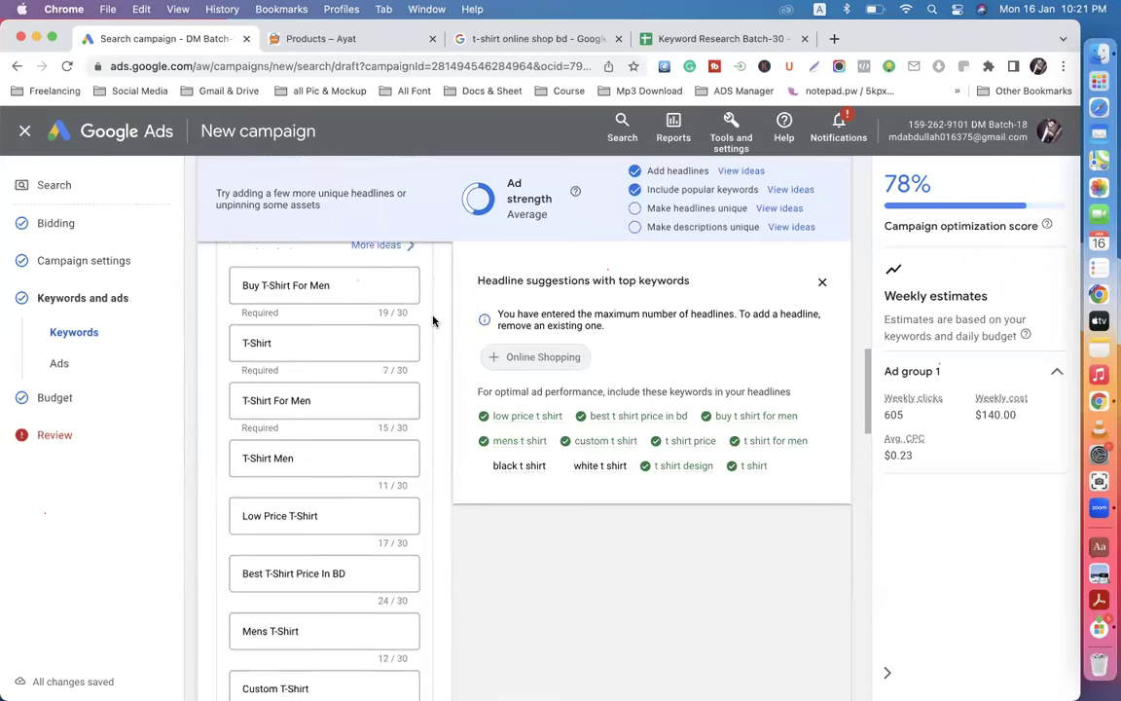
pyautogui.scroll(-3, 370, 482)
pyautogui.scroll(-3, 338, 482)
pyautogui.scroll(4, 338, 482)
pyautogui.scroll(-10, 337, 478)
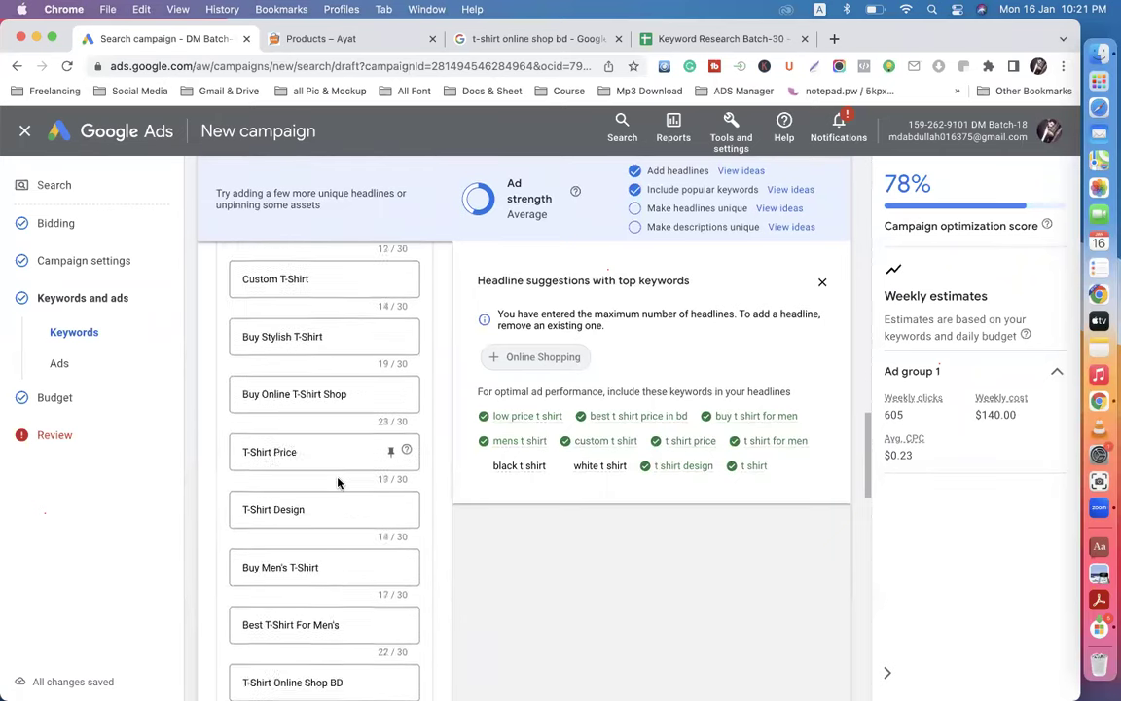
pyautogui.scroll(8, 338, 482)
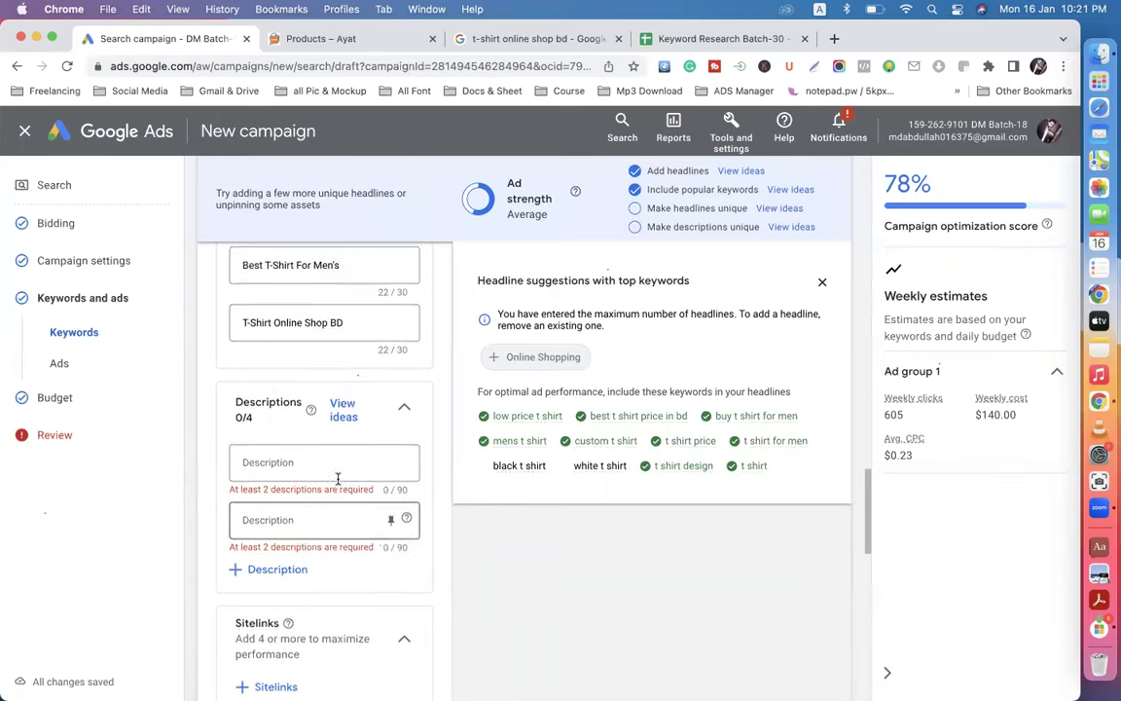
# Step: Look through the Google results for description examples and highlight the Teashirthut listing's description text
pyautogui.click(506, 46)
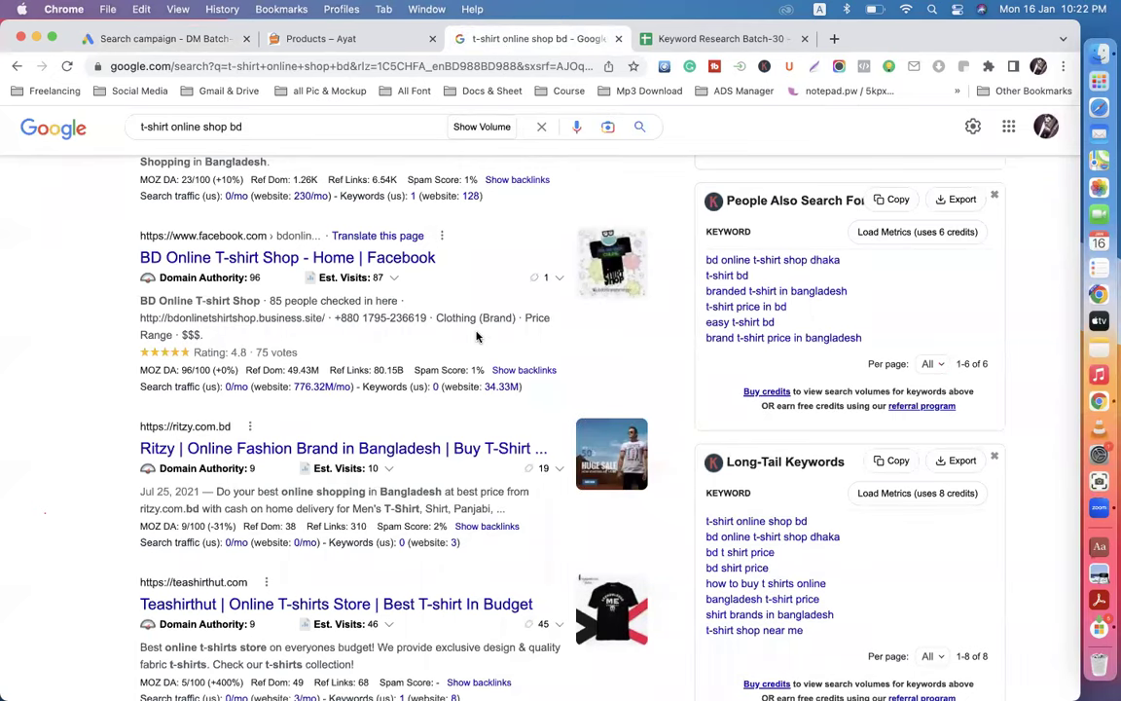
pyautogui.scroll(-3, 476, 333)
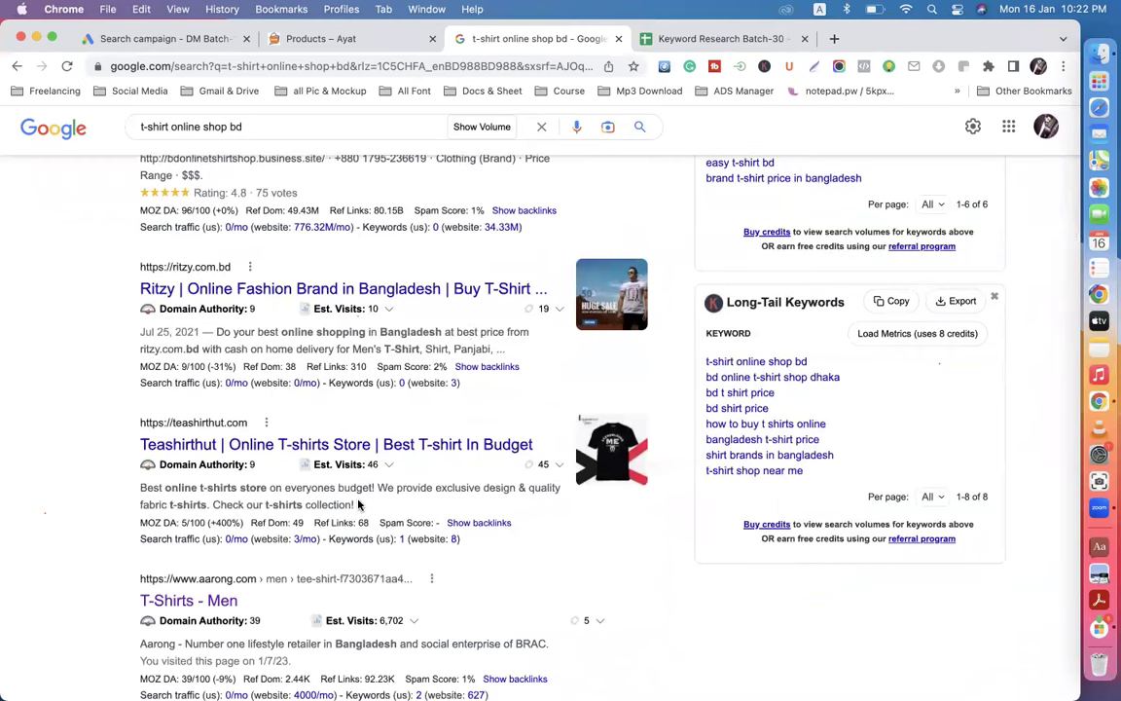
pyautogui.moveTo(358, 506); pyautogui.dragTo(137, 499)
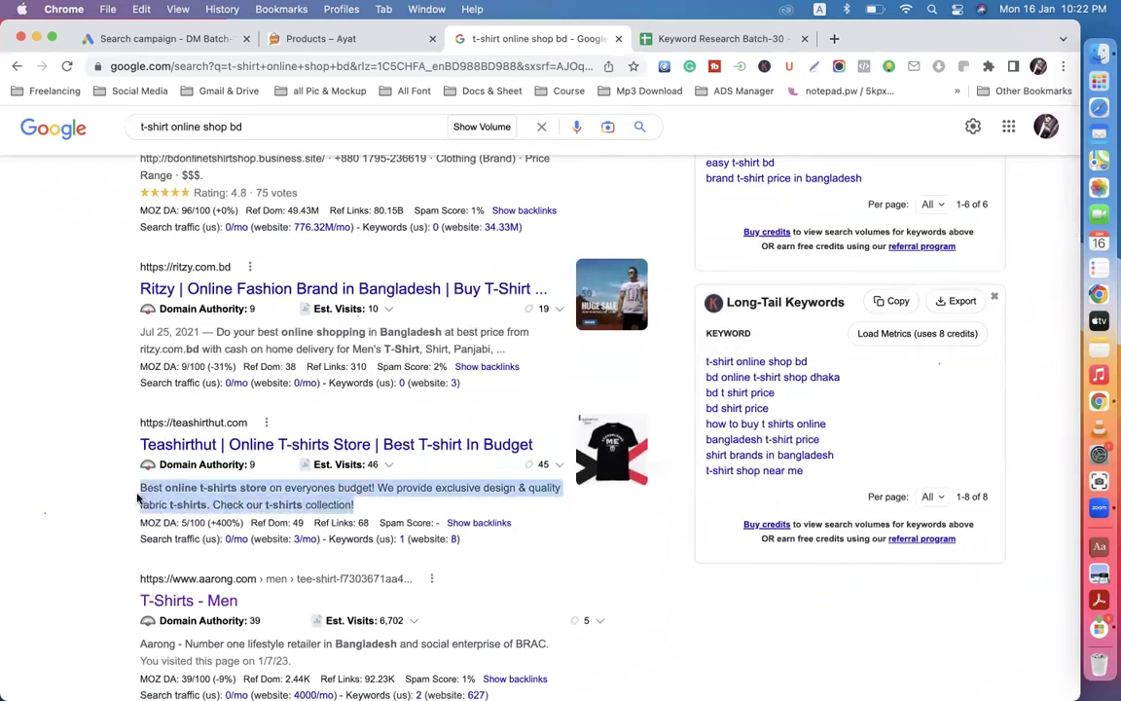
# Step: View the pinning positions for the "Buy T-Shirt For Men" headline in Google Ads and choose to show it in any unpinned position
pyautogui.click(183, 40)
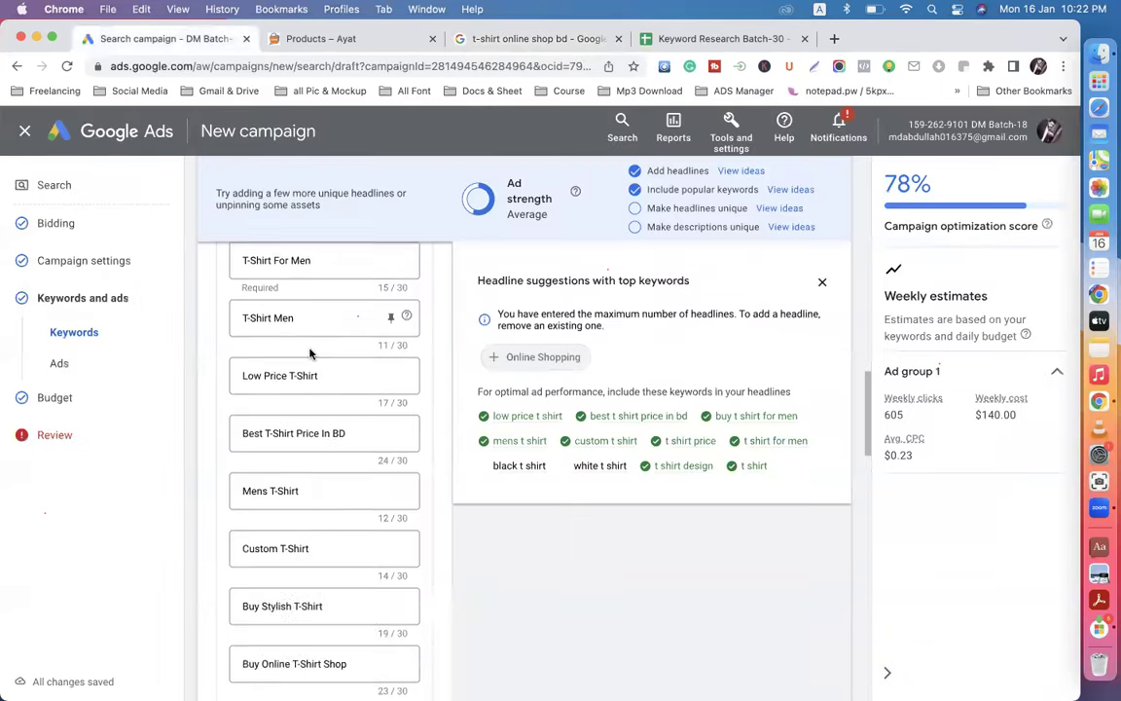
pyautogui.scroll(3, 310, 353)
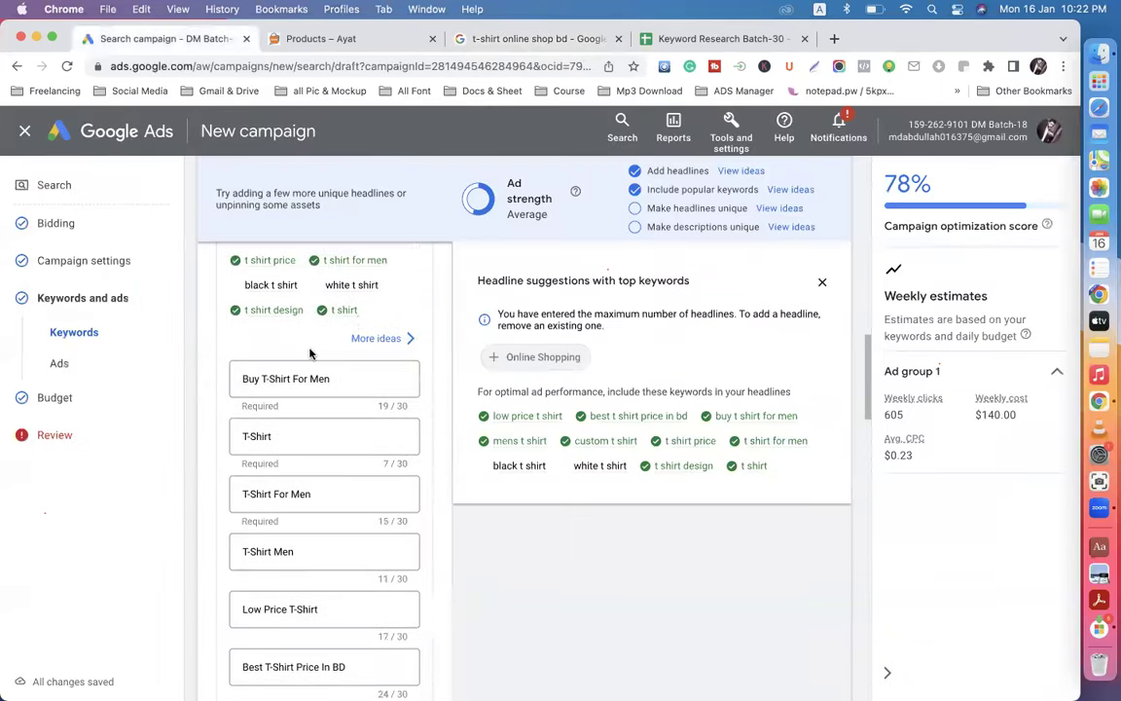
pyautogui.click(394, 382)
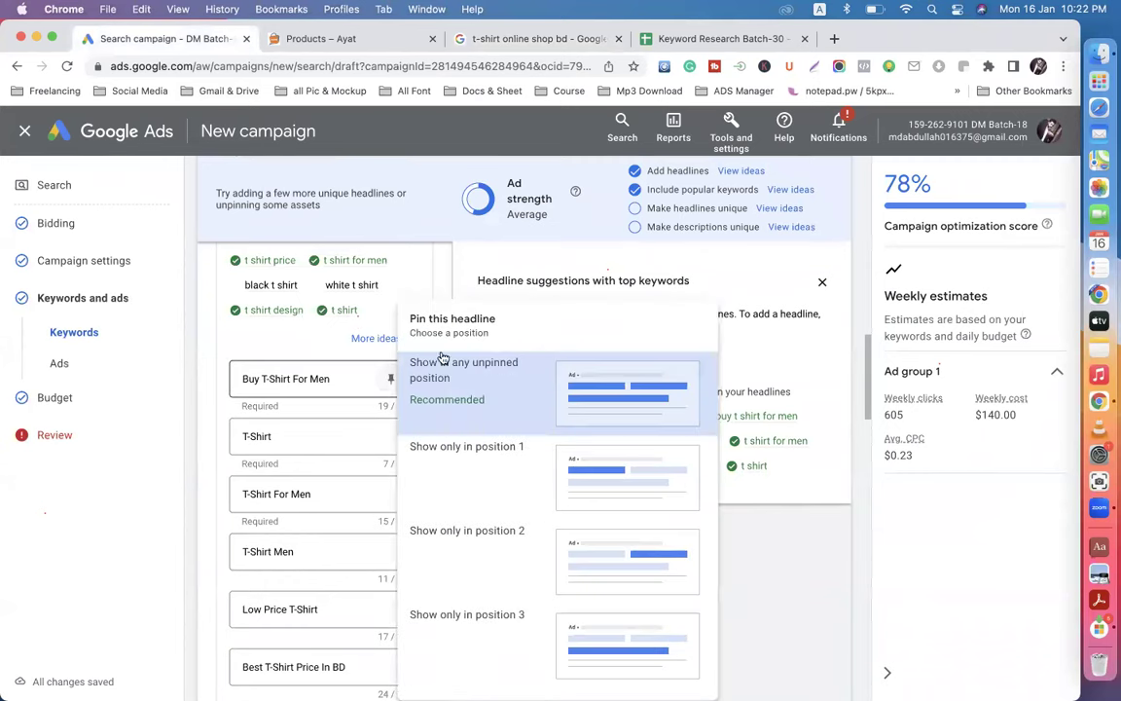
pyautogui.click(541, 390)
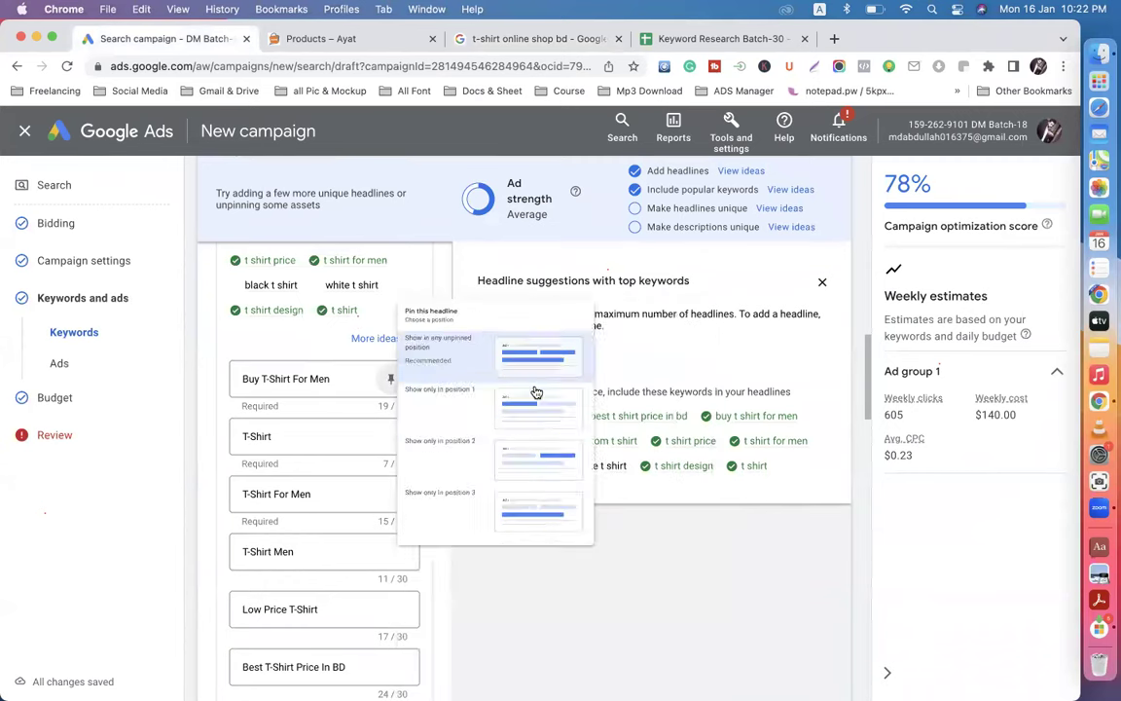
# Step: Pin the headlines "Buy T-Shirt For Men", "T-Shirt", "T-Shirt For Men" and "T-Shirt Men" to show only in position 1
pyautogui.click(391, 380)
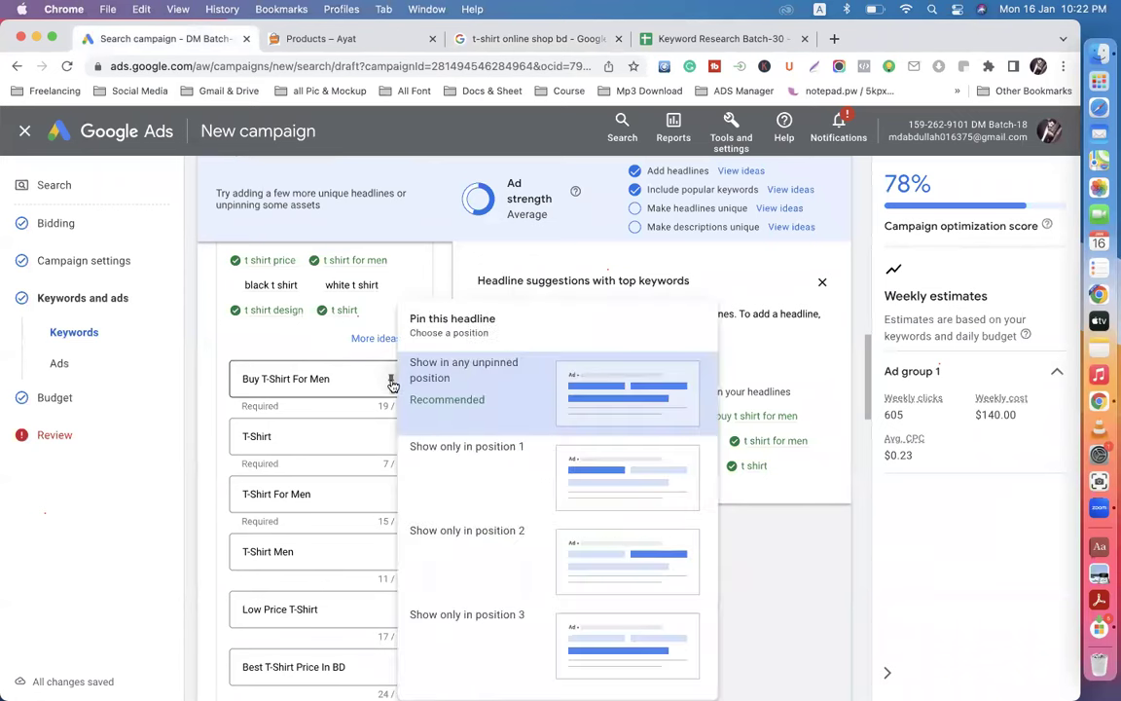
pyautogui.click(482, 447)
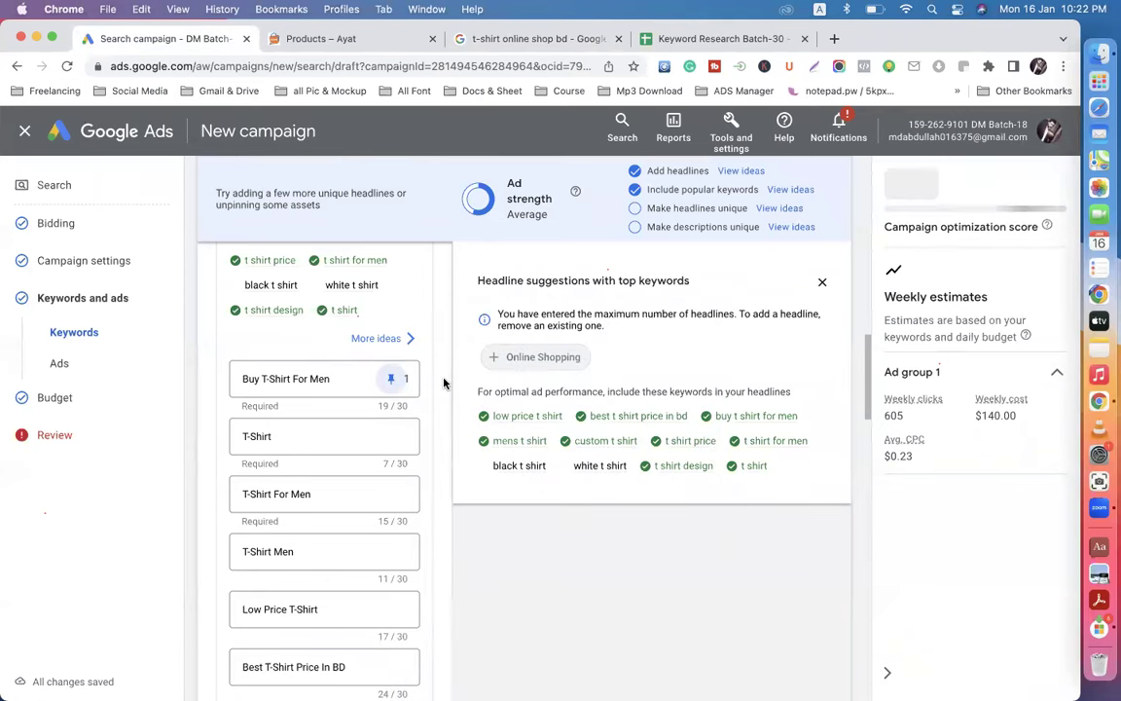
pyautogui.scroll(-2, 446, 380)
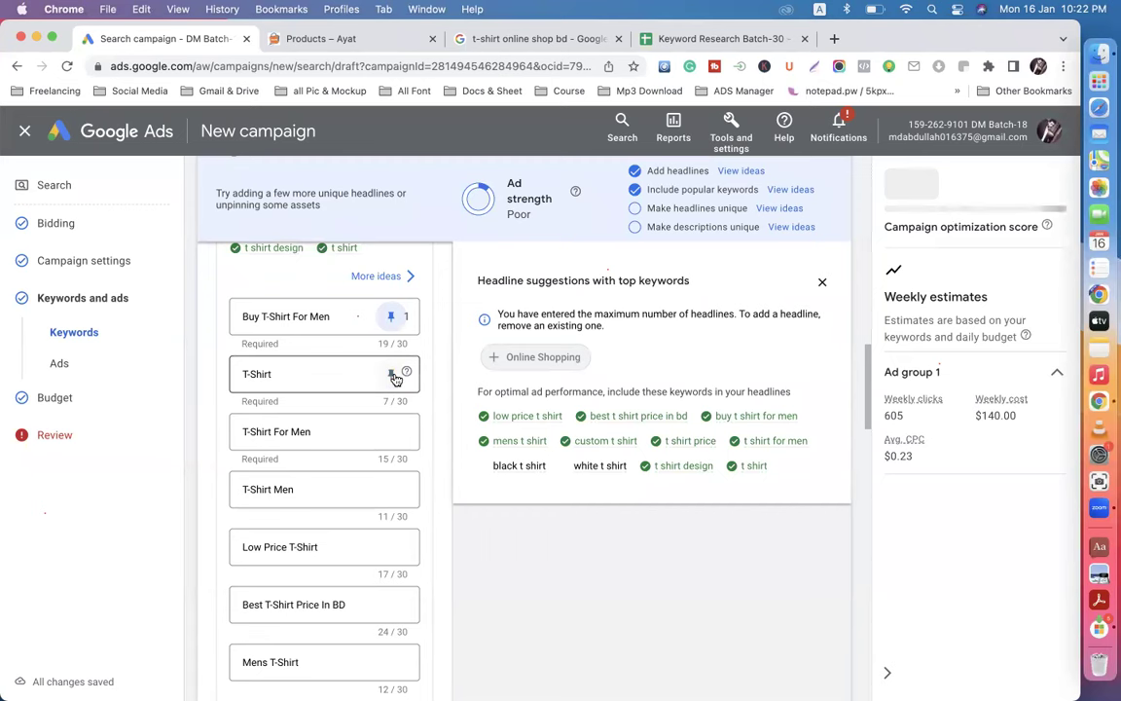
pyautogui.click(399, 376)
pyautogui.click(476, 450)
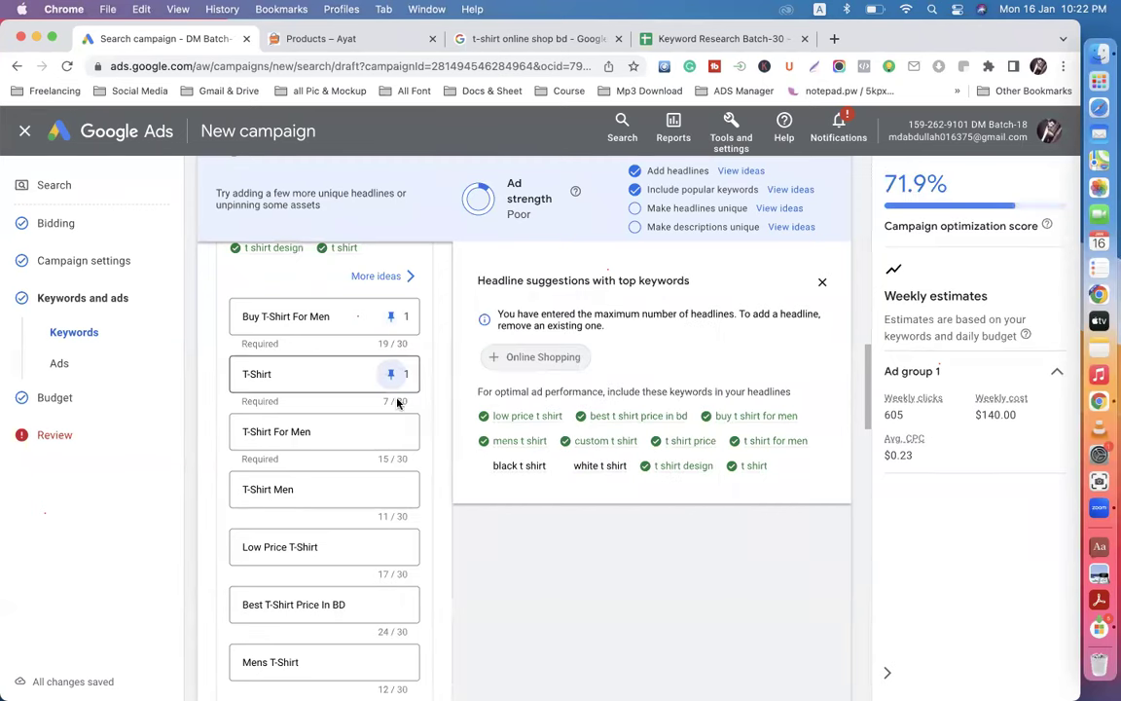
pyautogui.click(391, 431)
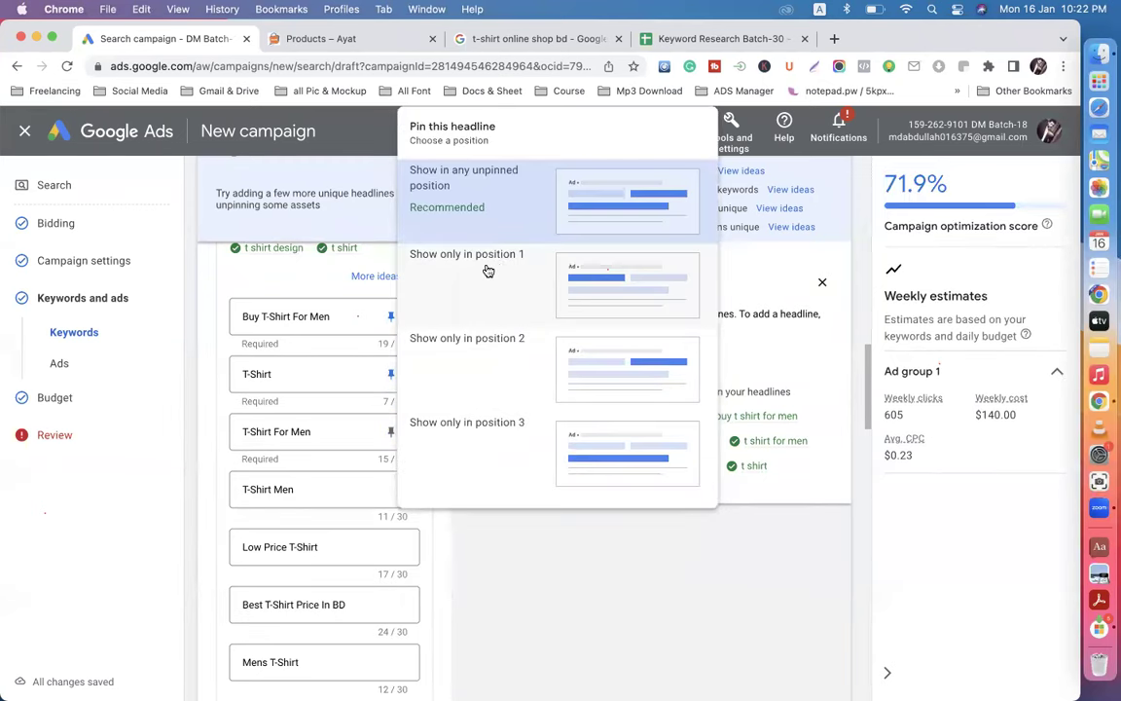
pyautogui.click(486, 269)
pyautogui.click(390, 491)
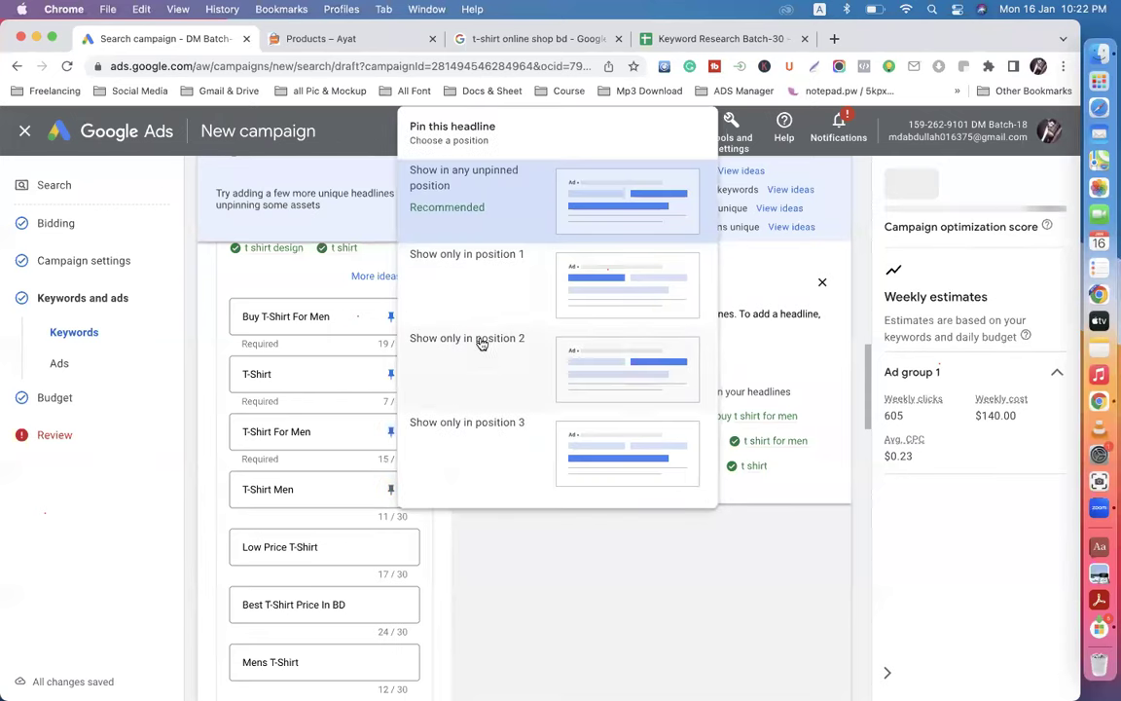
pyautogui.click(477, 283)
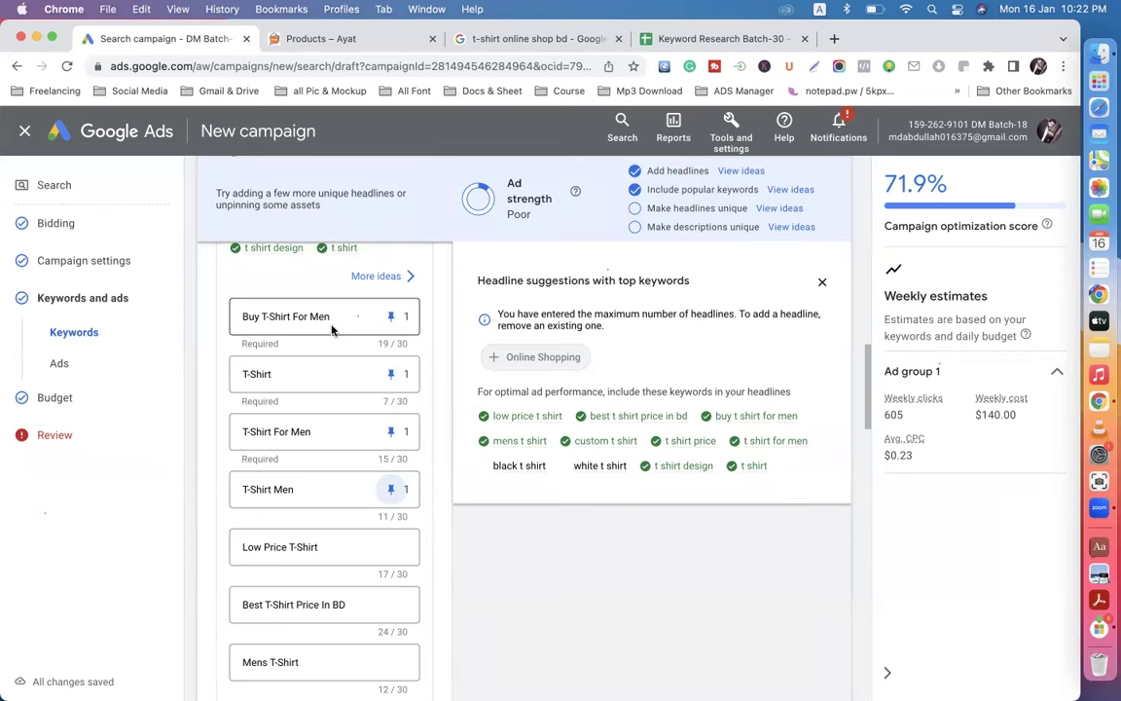
# Step: Close the headline suggestions and examine the ad preview with the pinned headlines
pyautogui.scroll(-3, 491, 431)
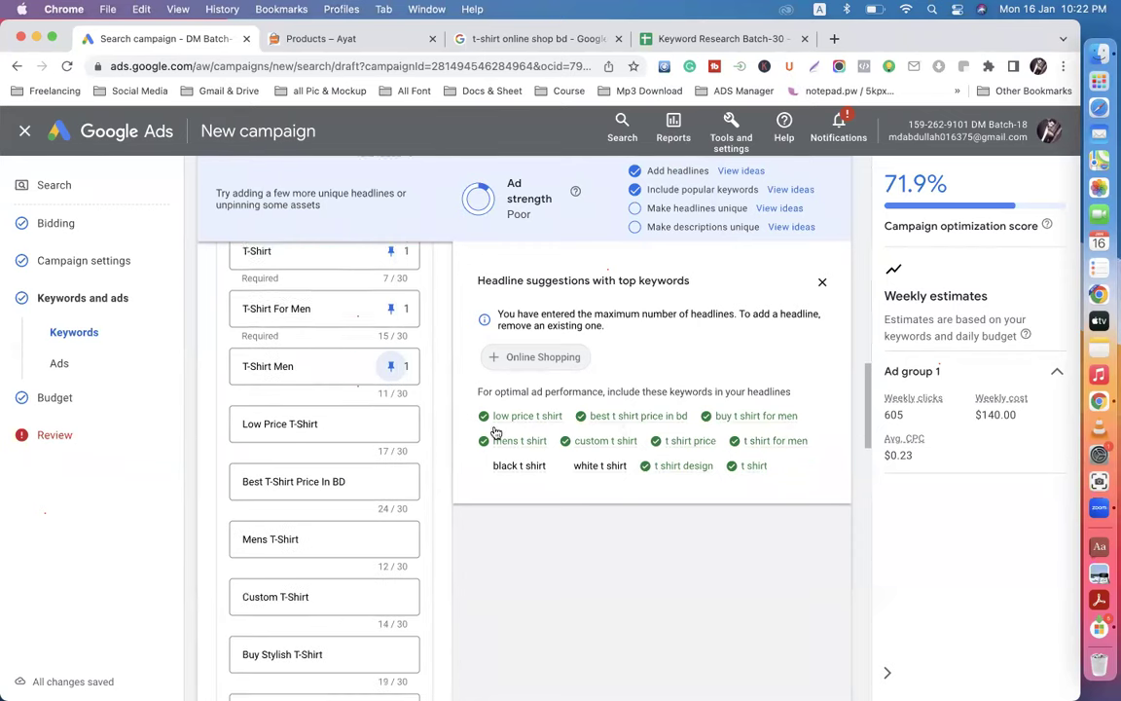
pyautogui.click(822, 285)
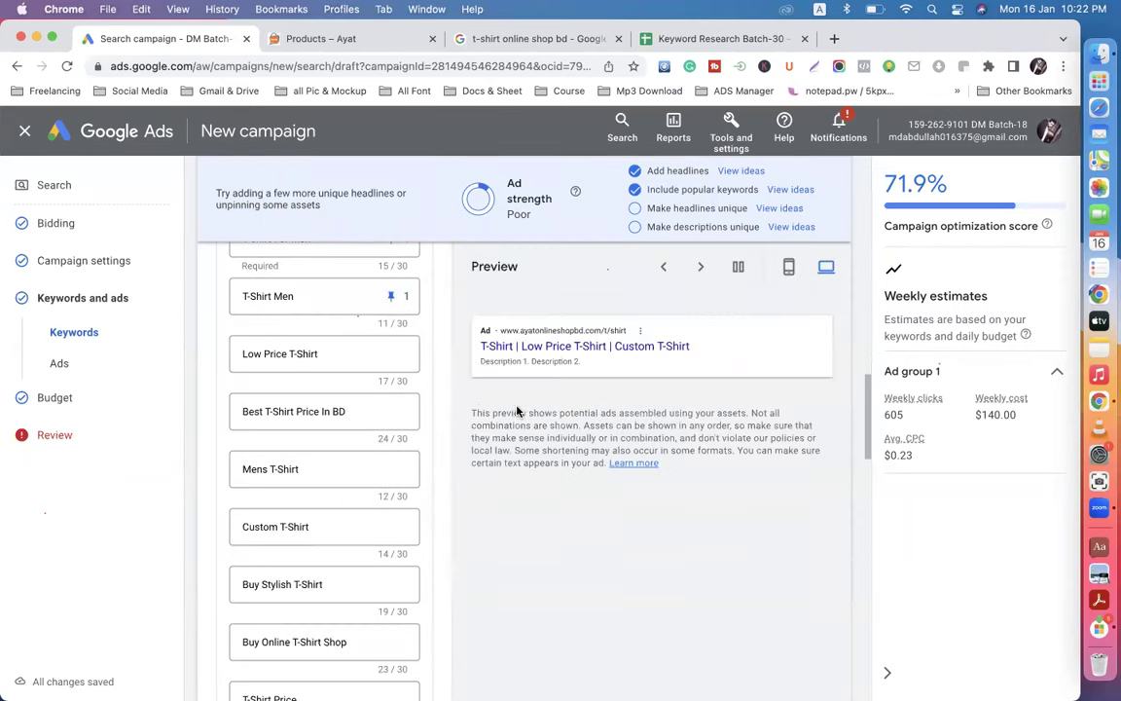
pyautogui.scroll(4, 464, 364)
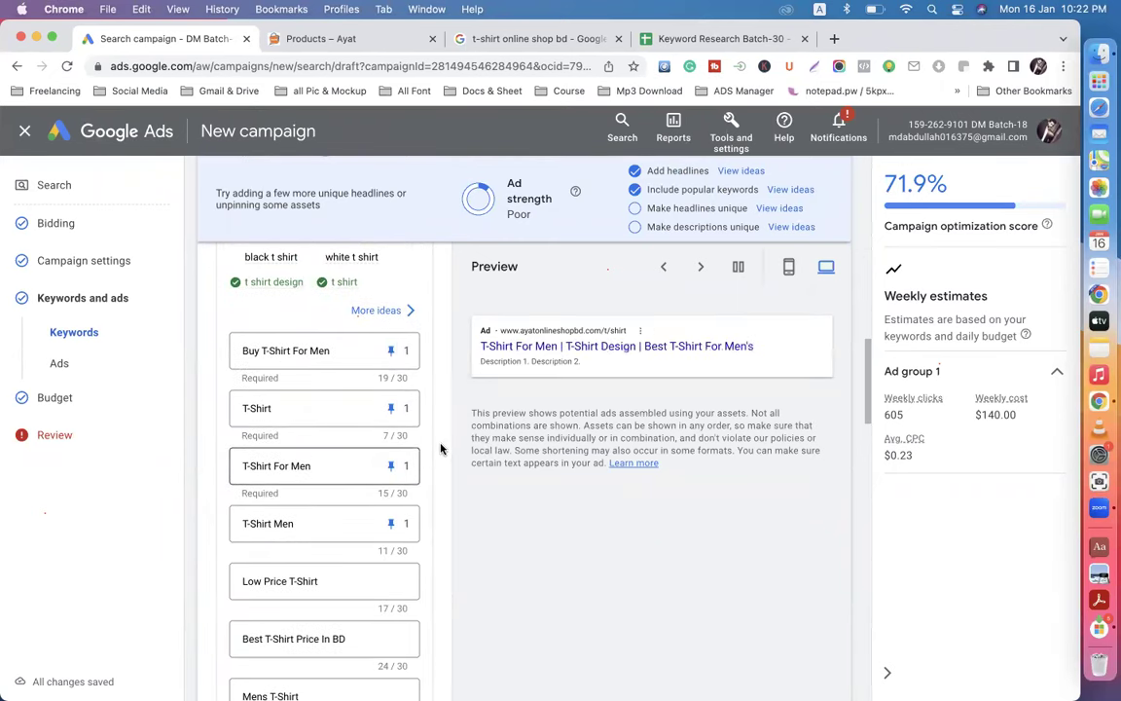
# Step: Unpin the first four headlines so each can show in any unpinned position
pyautogui.click(391, 354)
pyautogui.click(477, 372)
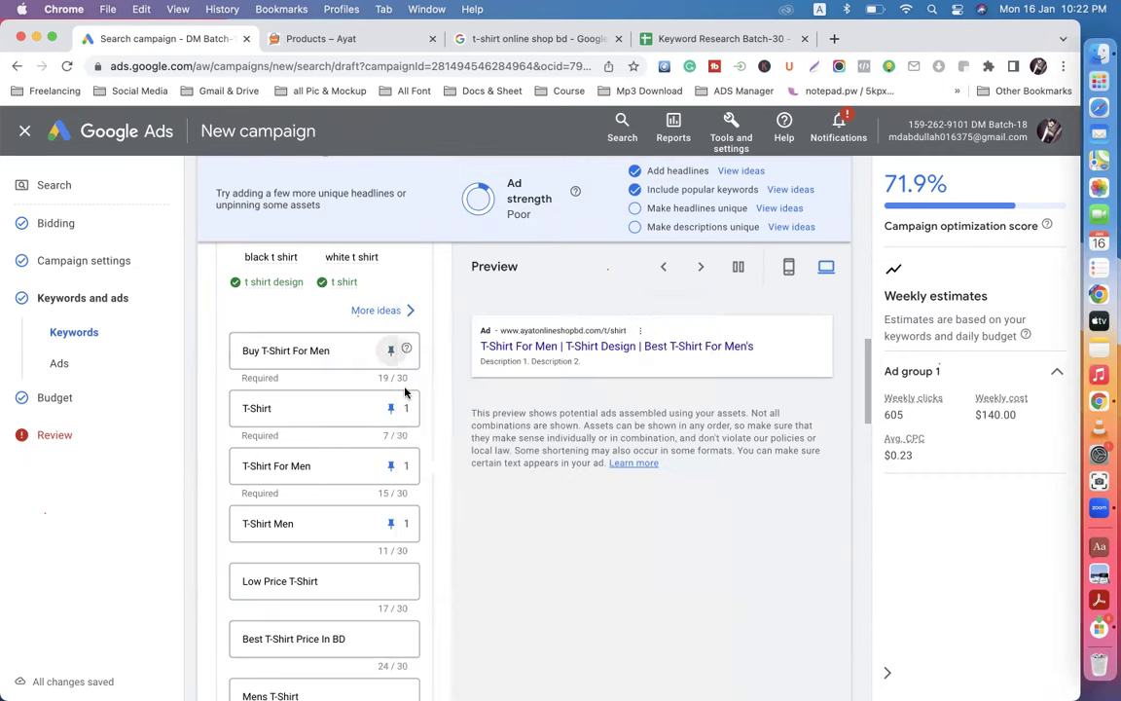
pyautogui.click(391, 410)
pyautogui.click(466, 204)
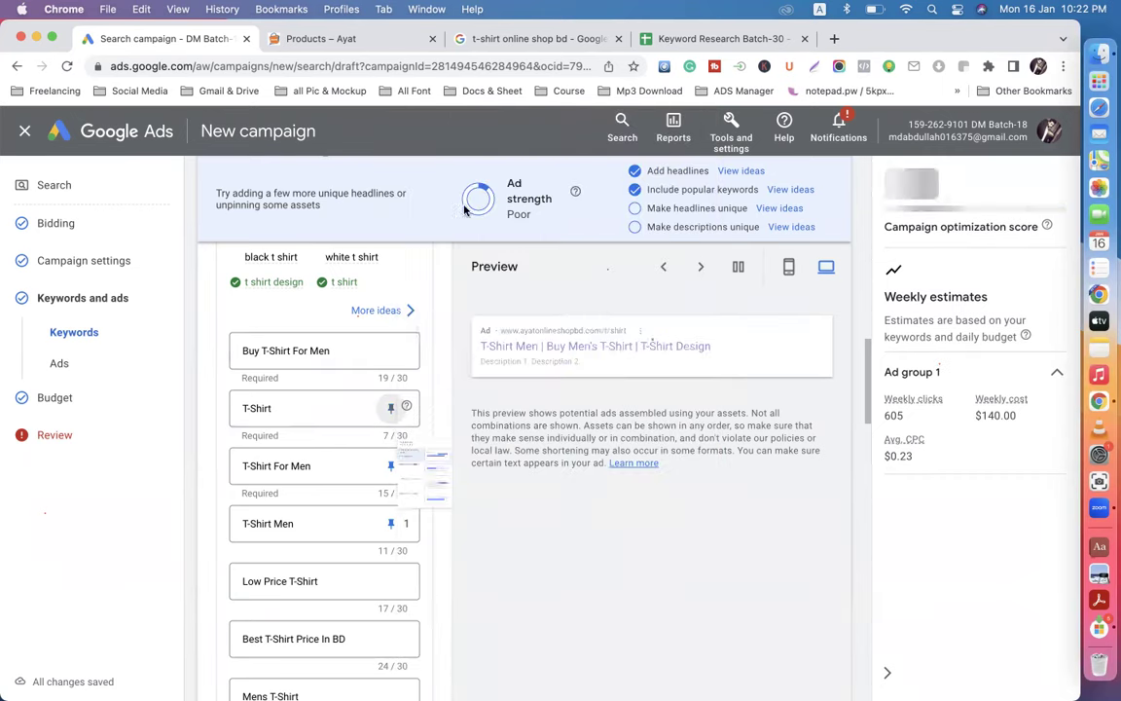
pyautogui.click(393, 469)
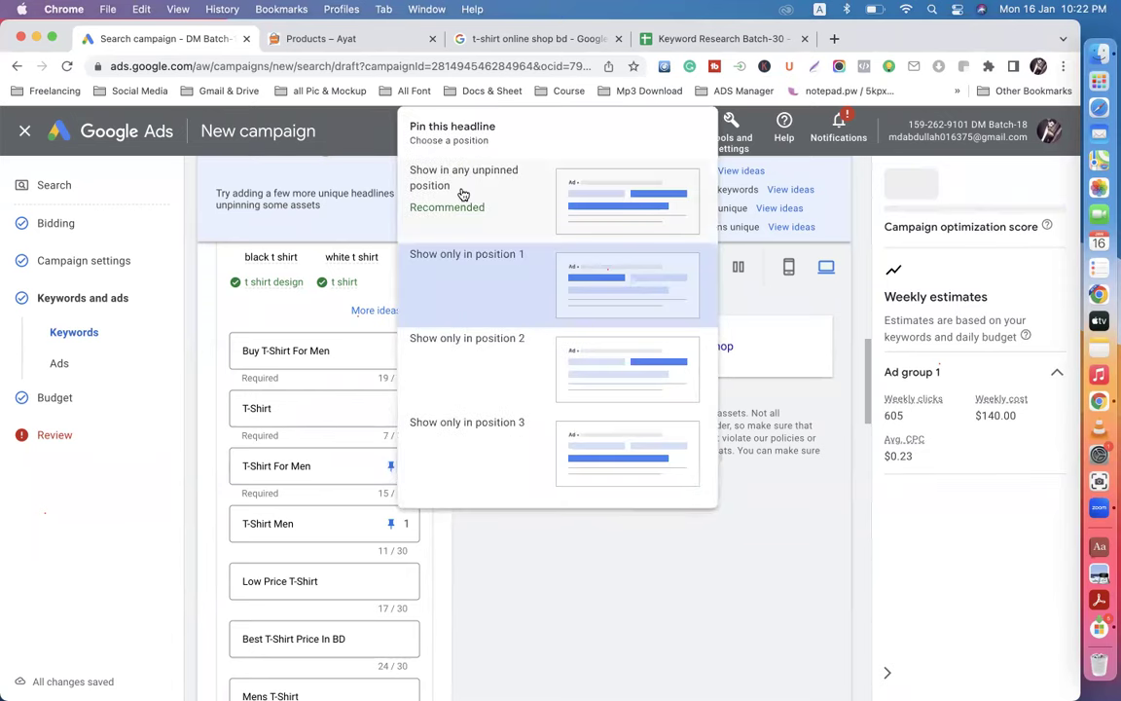
pyautogui.click(464, 189)
pyautogui.click(391, 523)
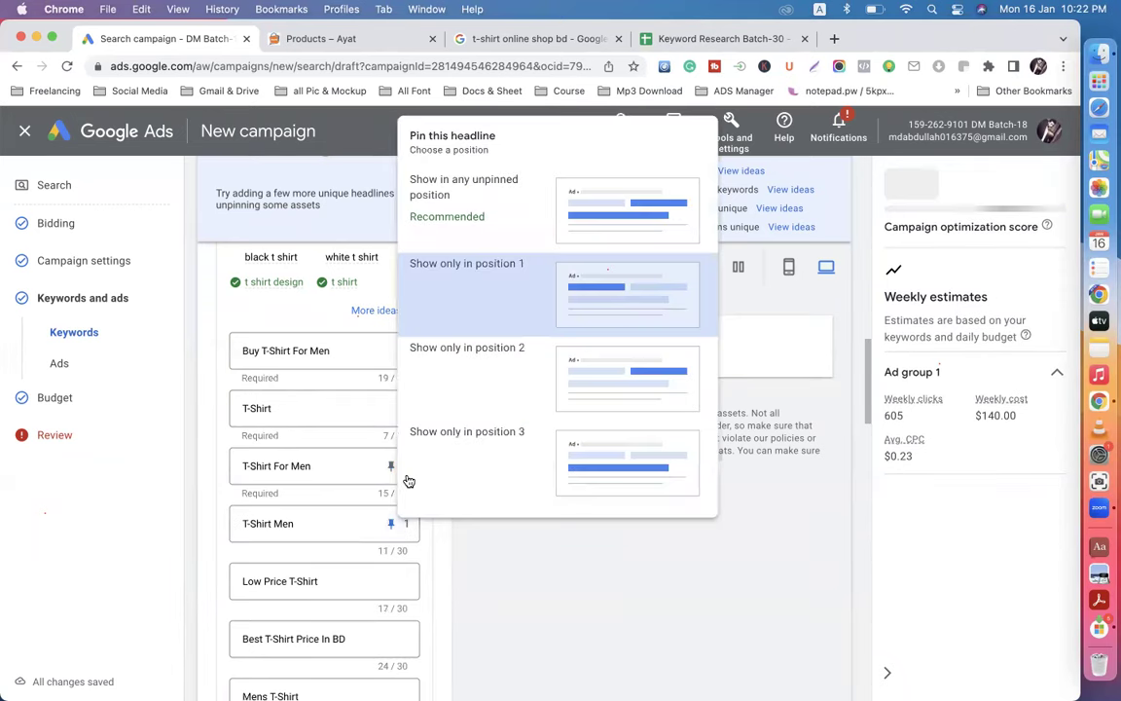
pyautogui.click(498, 224)
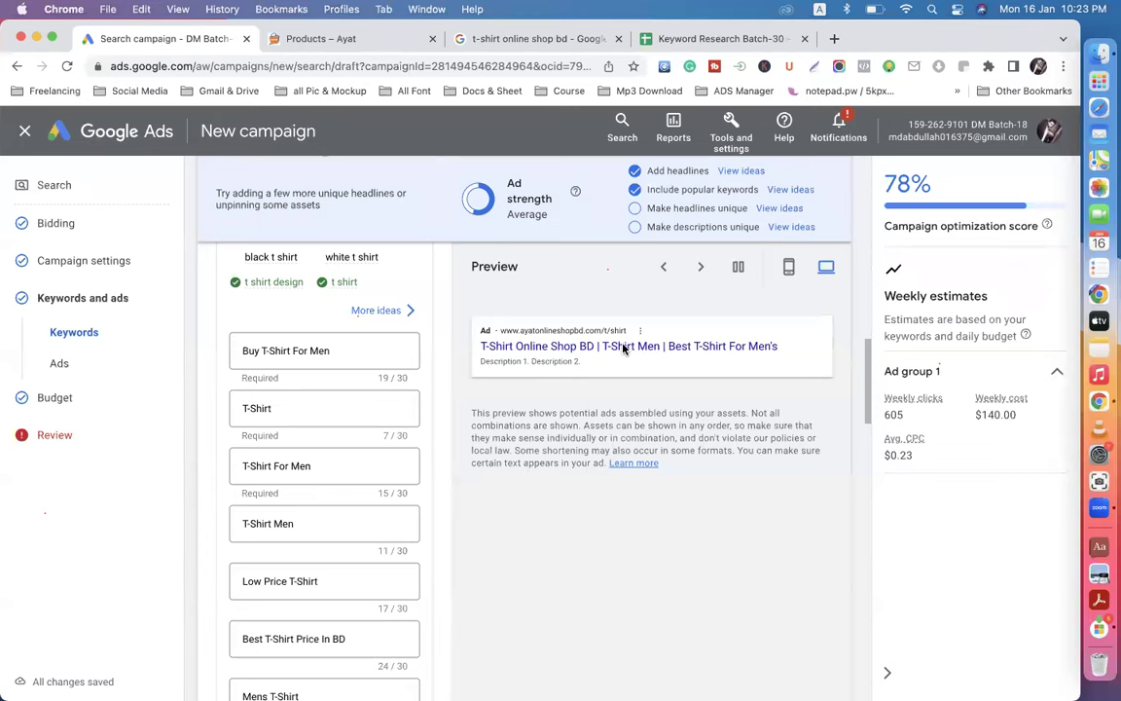
# Step: Add two more description fields to the ad, making four in total
pyautogui.scroll(-8, 439, 476)
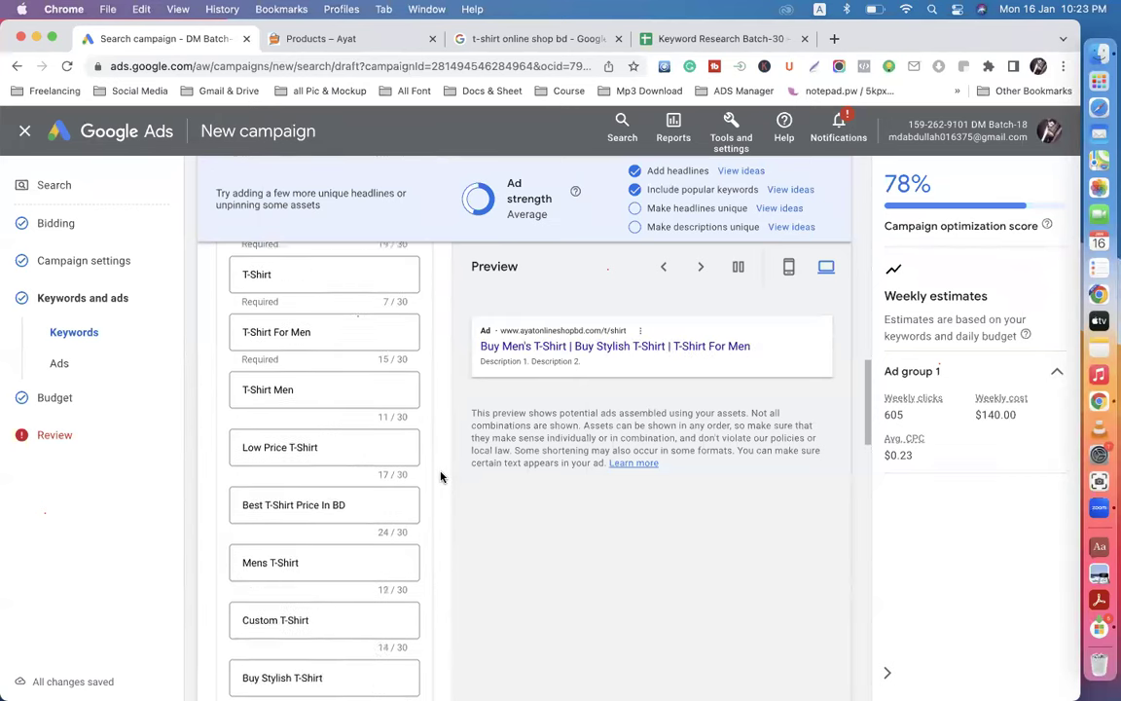
pyautogui.scroll(-5, 440, 476)
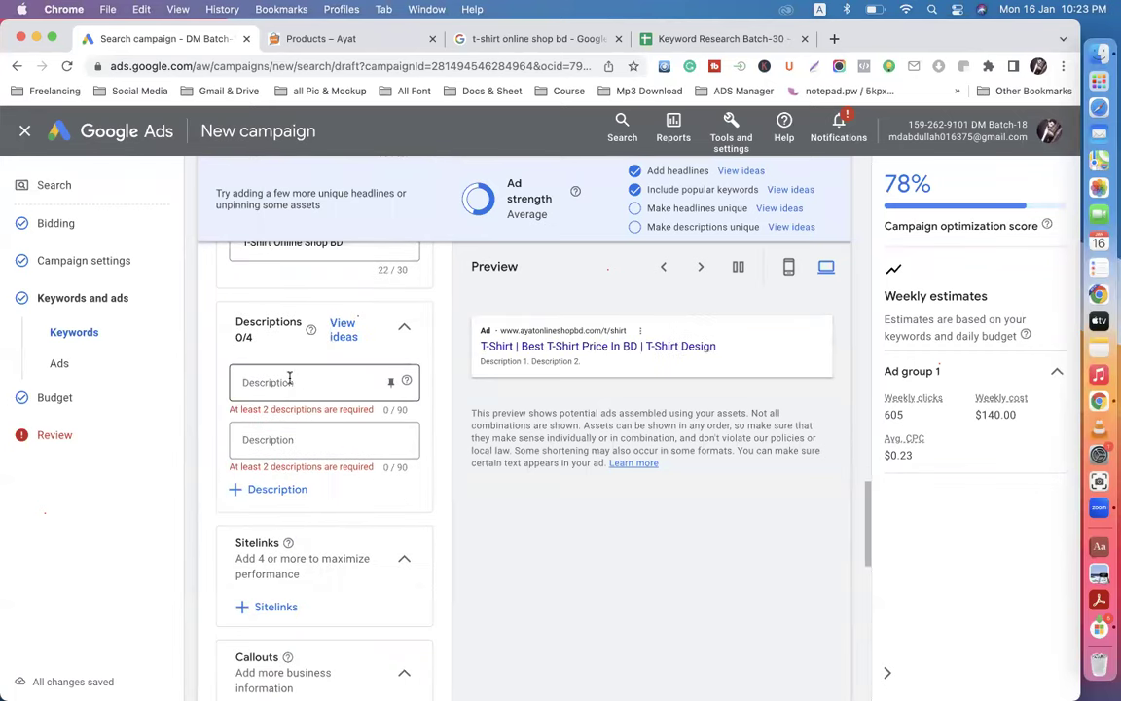
pyautogui.click(272, 490)
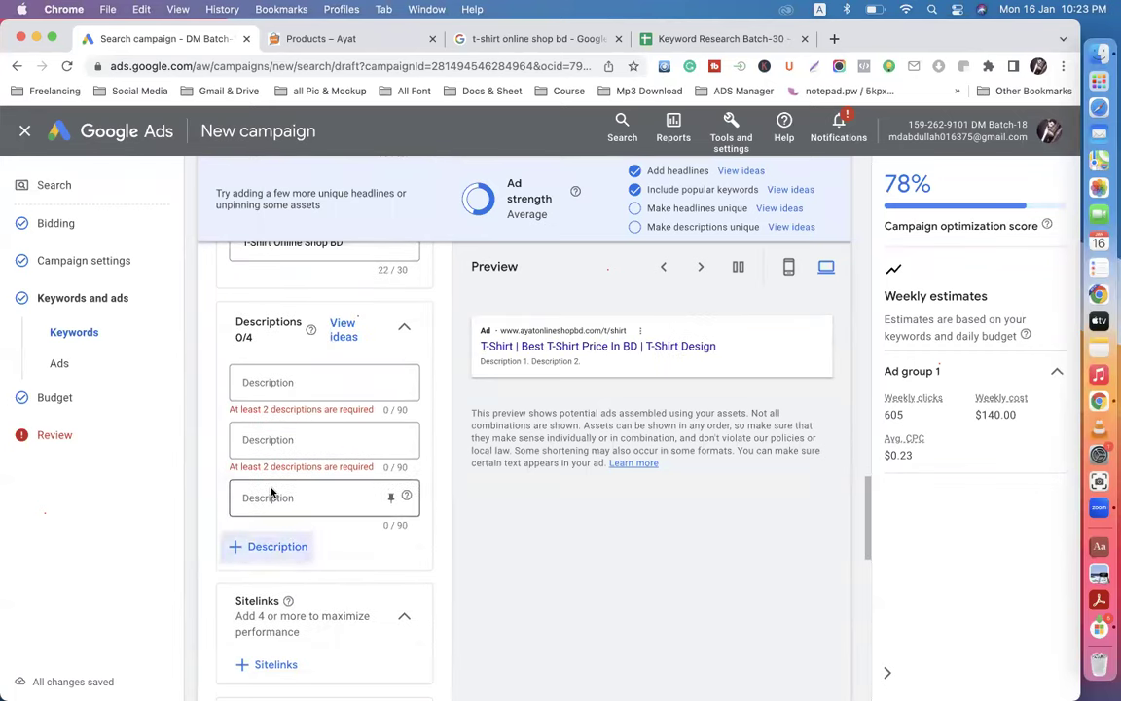
pyautogui.click(276, 546)
pyautogui.scroll(-4, 278, 541)
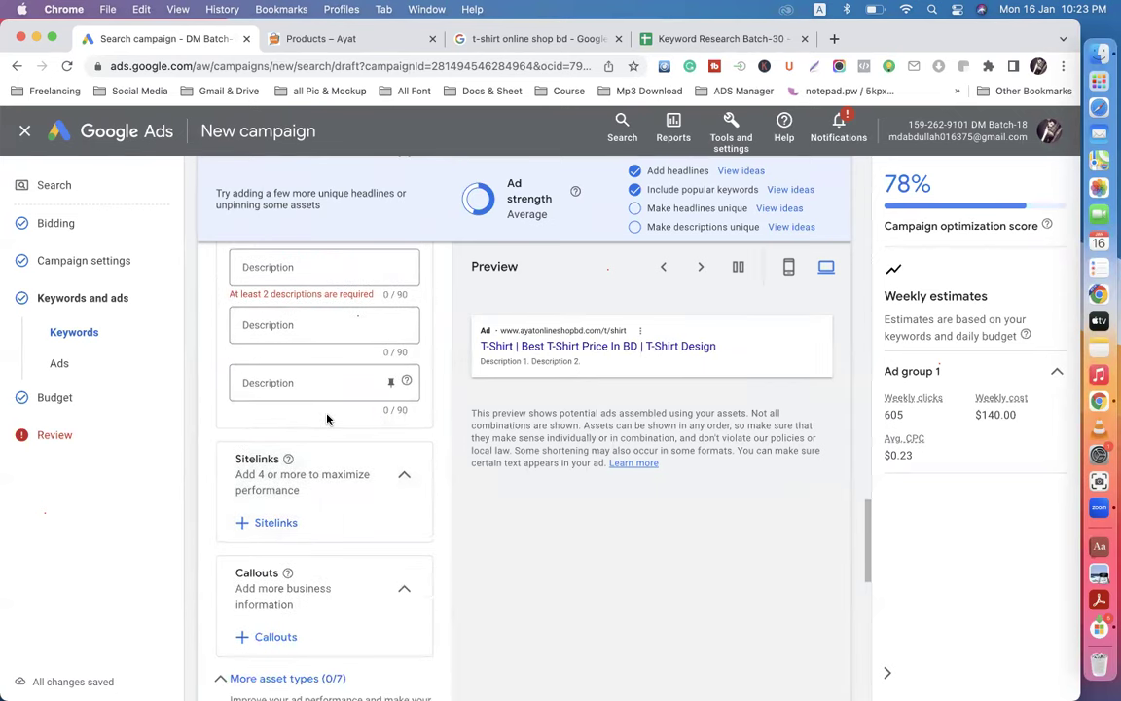
pyautogui.scroll(5, 326, 419)
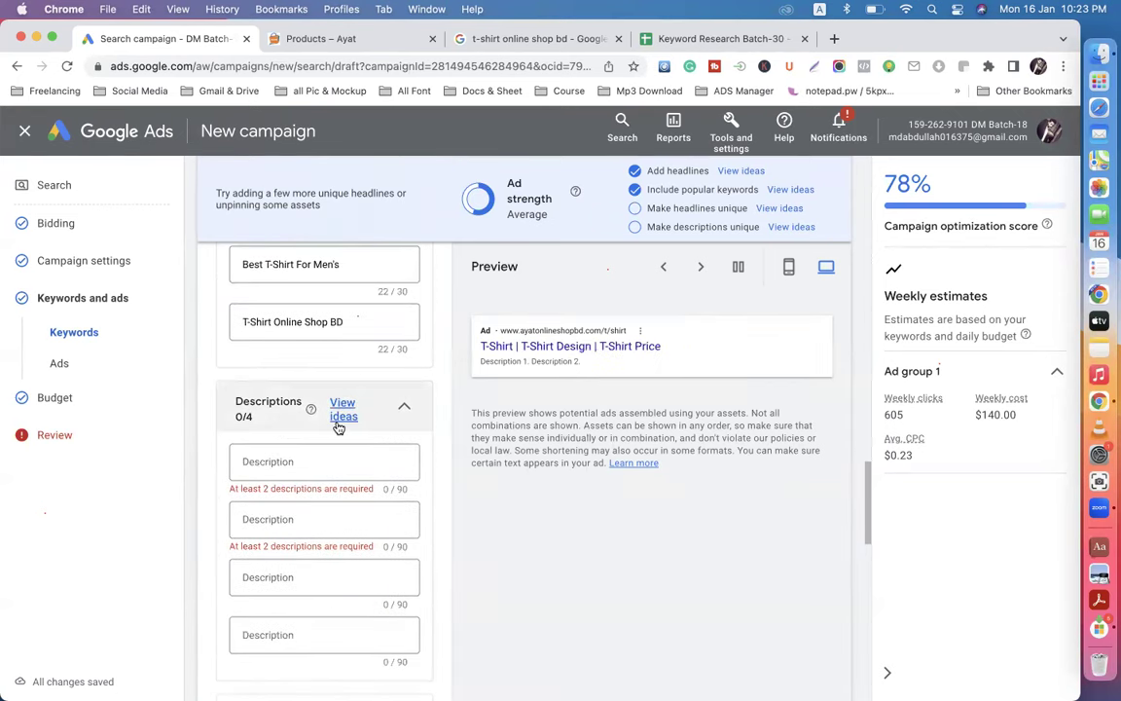
pyautogui.scroll(-2, 292, 506)
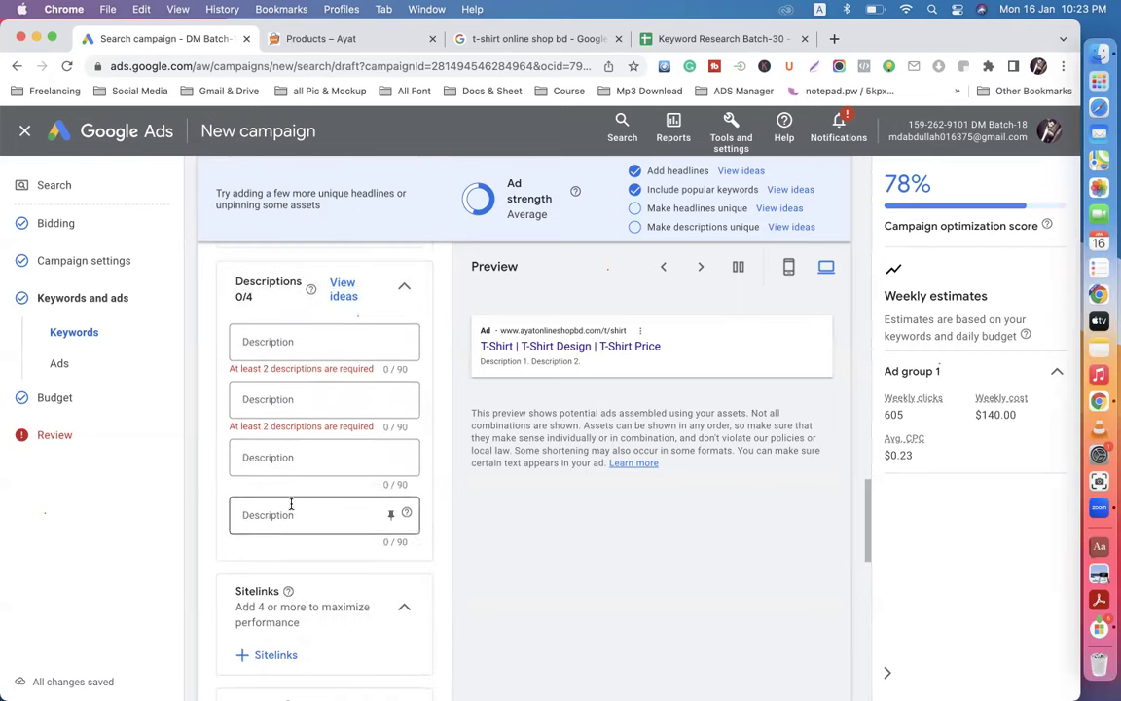
pyautogui.scroll(3, 295, 535)
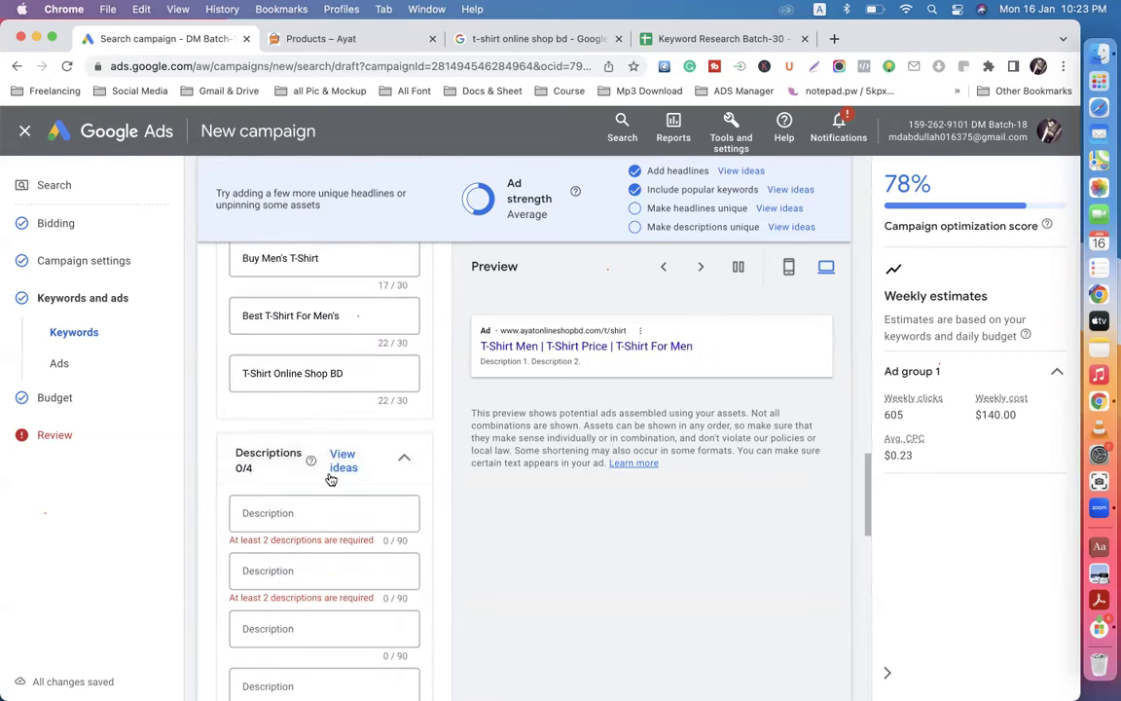
# Step: View the description suggestions, read the help tips on creating effective Search ads, and close the help
pyautogui.click(341, 467)
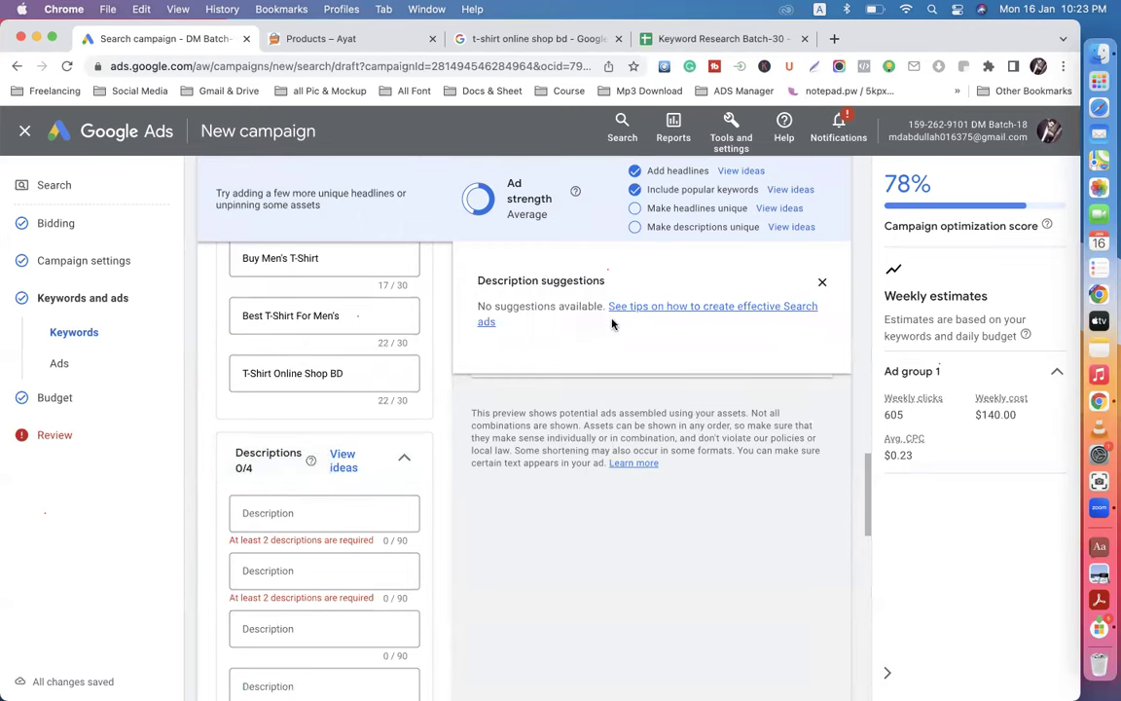
pyautogui.click(678, 309)
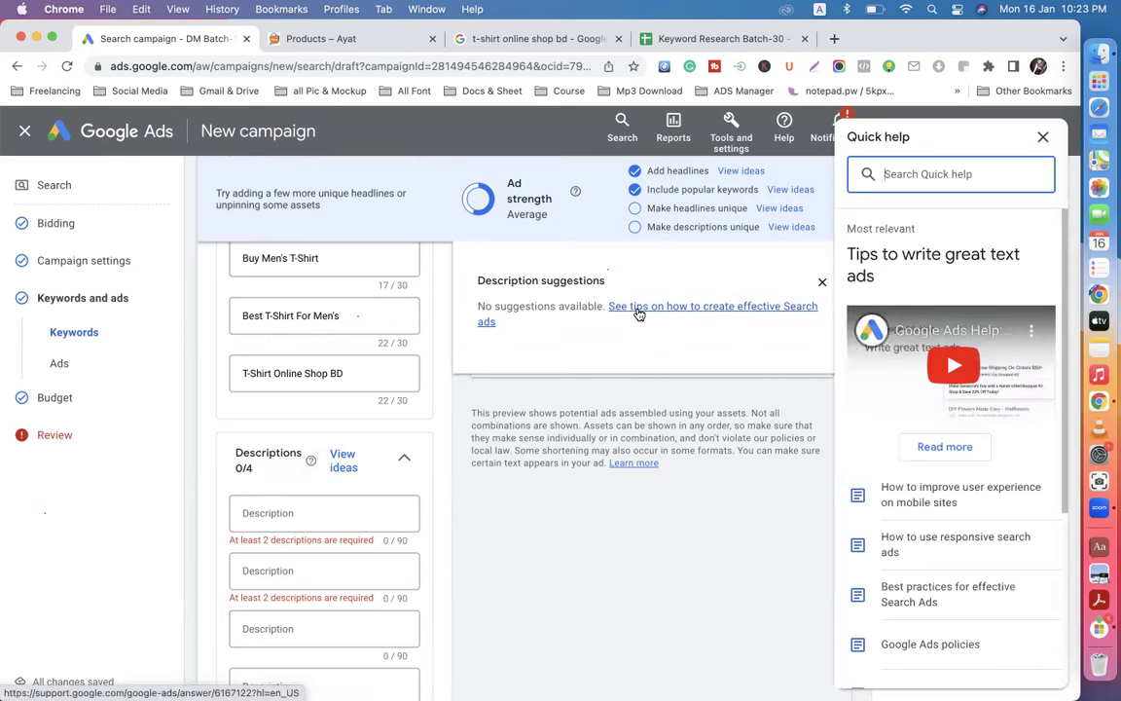
pyautogui.click(952, 408)
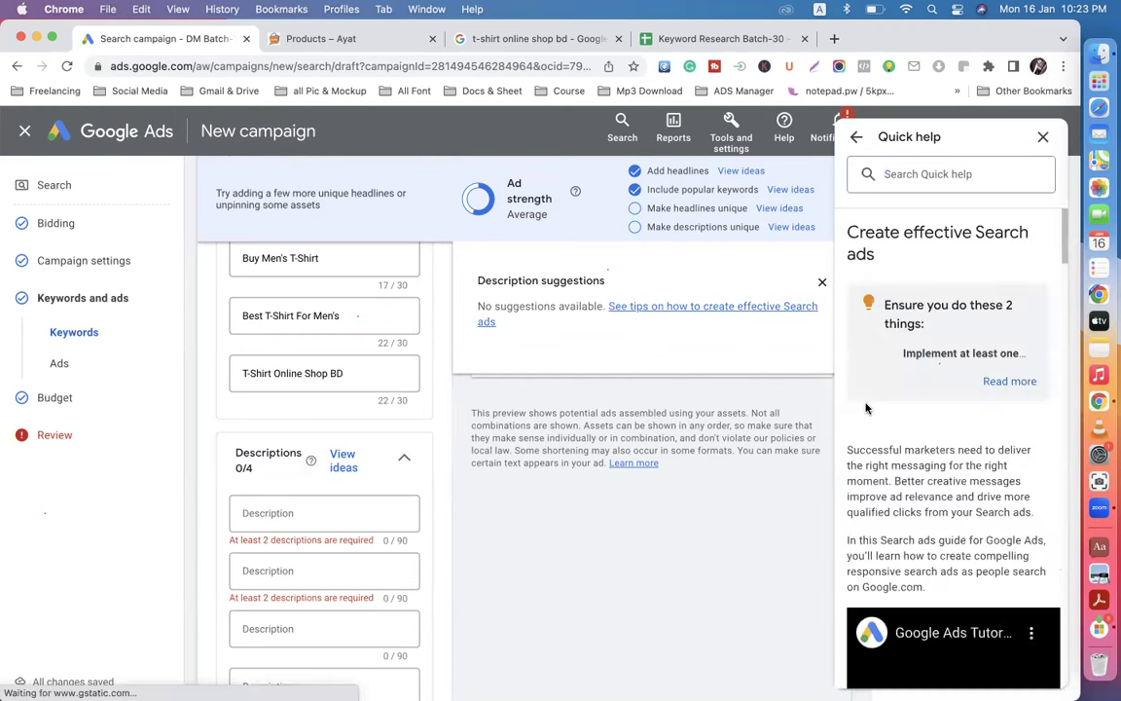
pyautogui.scroll(-5, 944, 464)
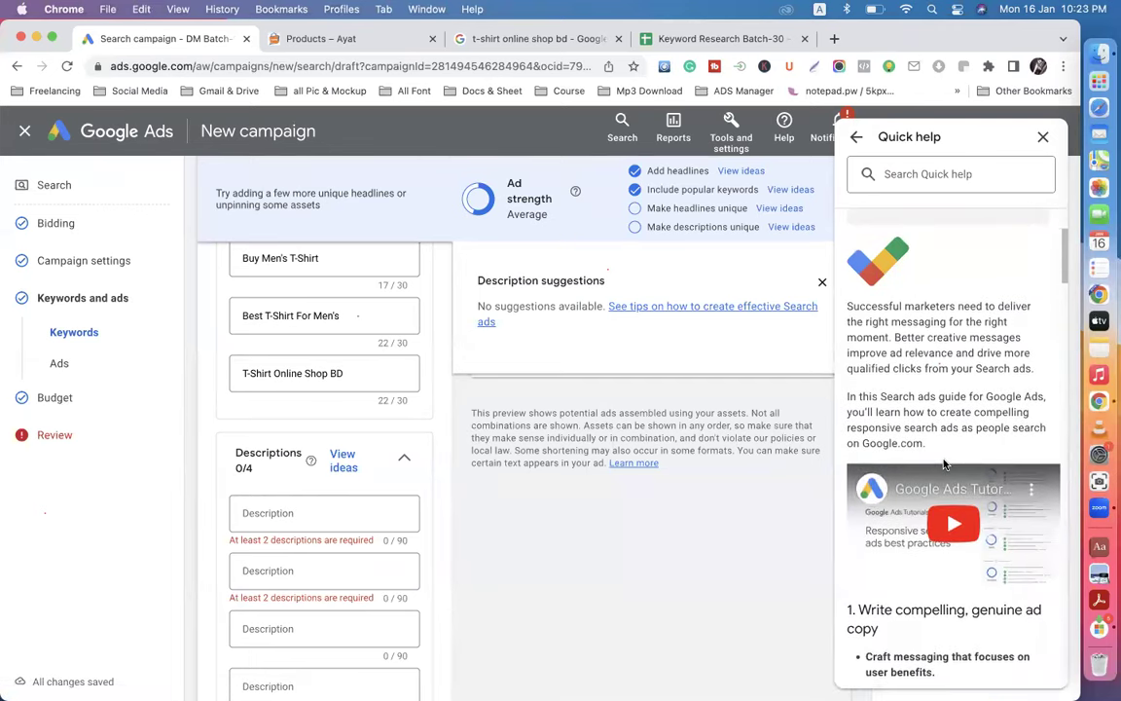
pyautogui.scroll(-2, 947, 464)
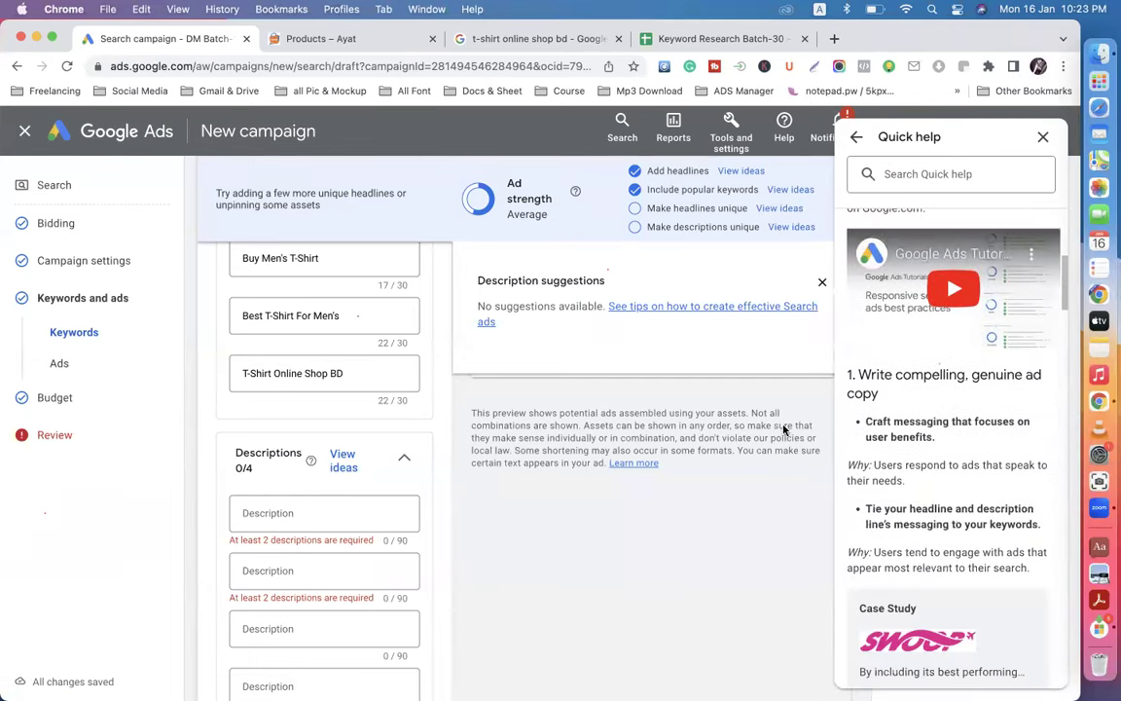
pyautogui.click(249, 512)
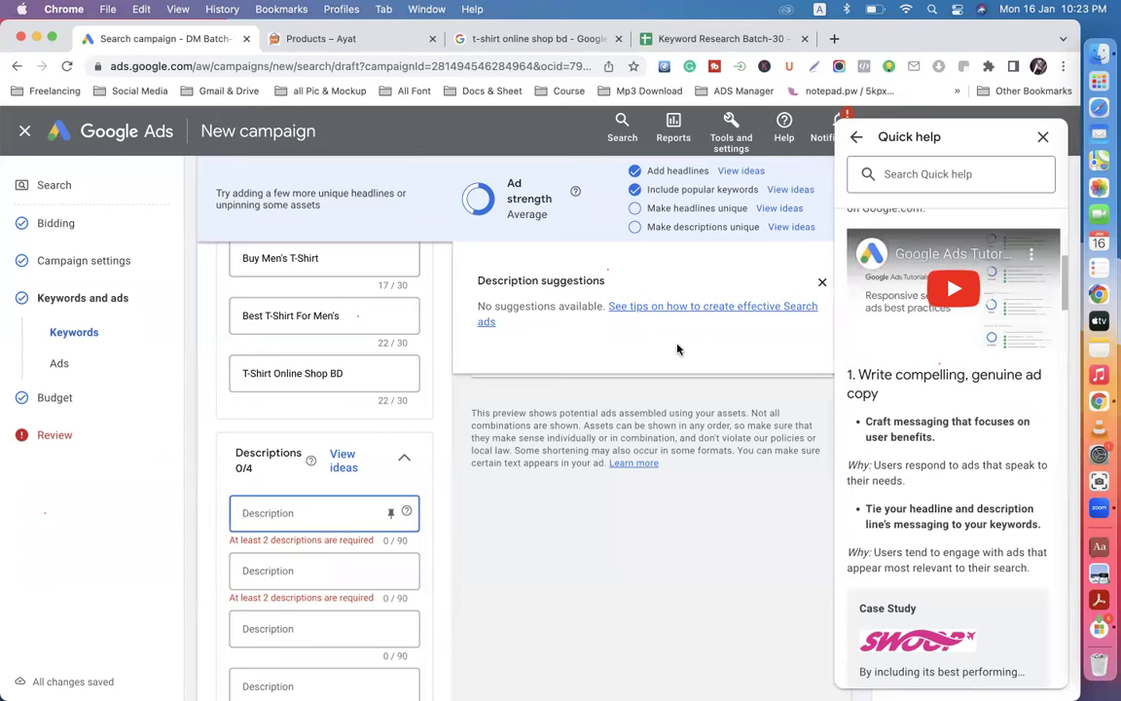
pyautogui.click(1044, 139)
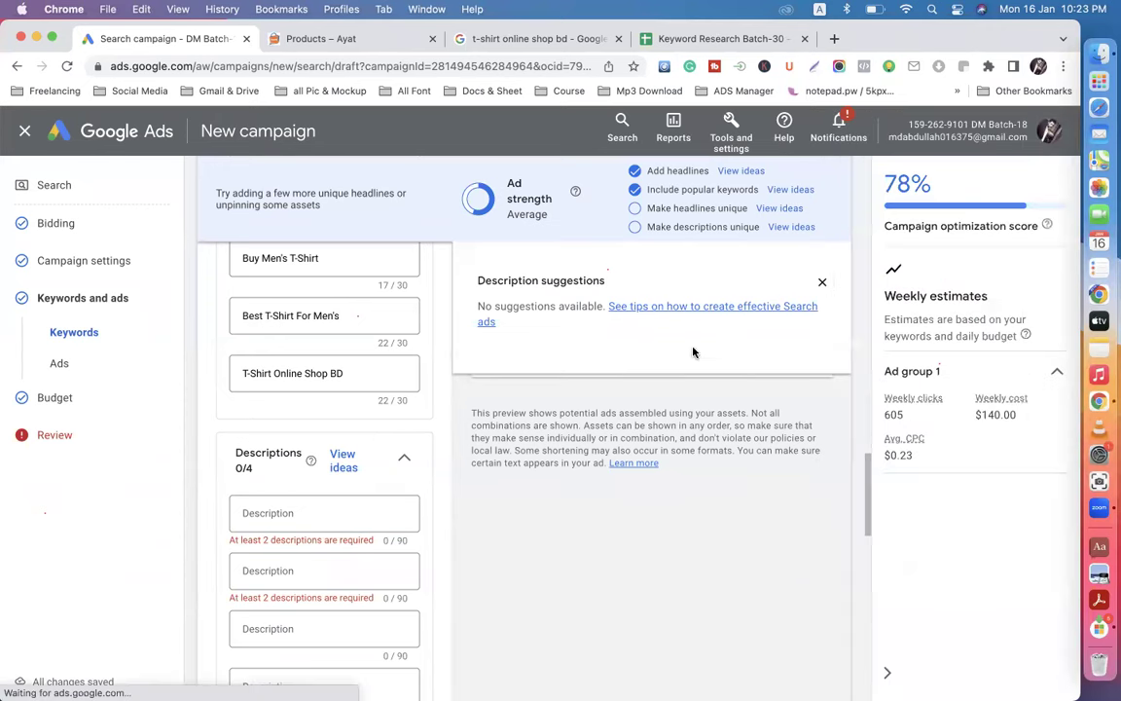
pyautogui.click(279, 517)
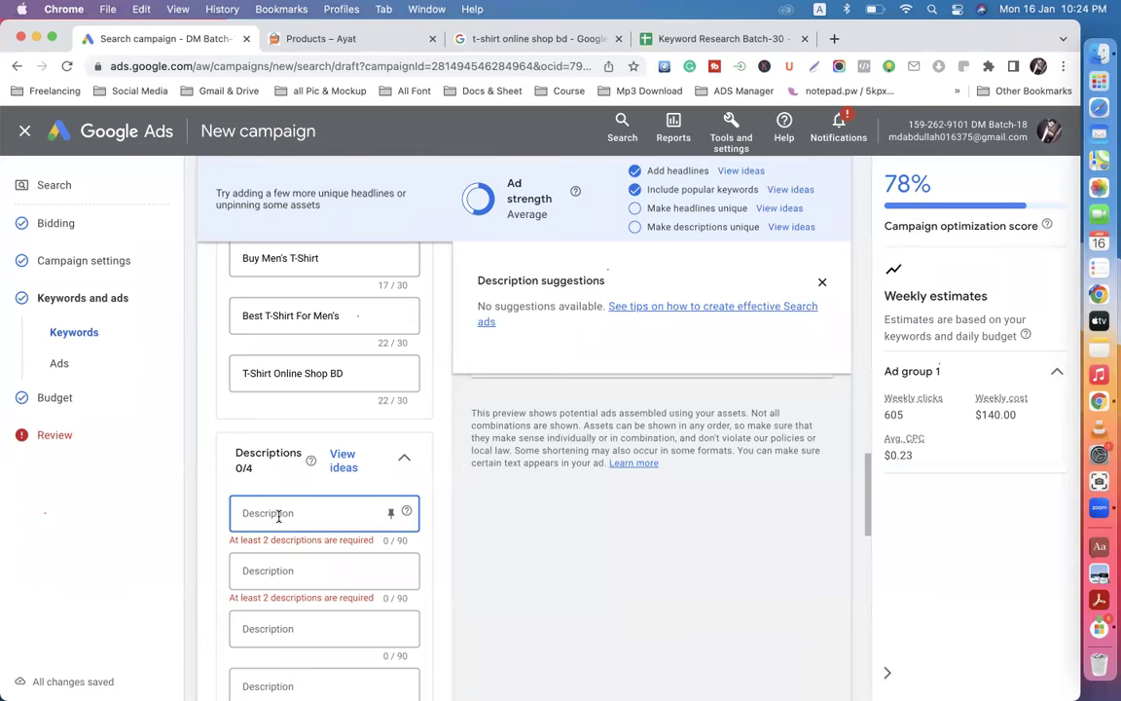
pyautogui.press('super+v')
pyautogui.press('super+v')
pyautogui.press('super+v')
pyautogui.press('super+v')
pyautogui.press('super+v')
pyautogui.press('super+v')
pyautogui.press('super+v')
pyautogui.press('super+v')
pyautogui.press('super+v')
pyautogui.press('super+v')
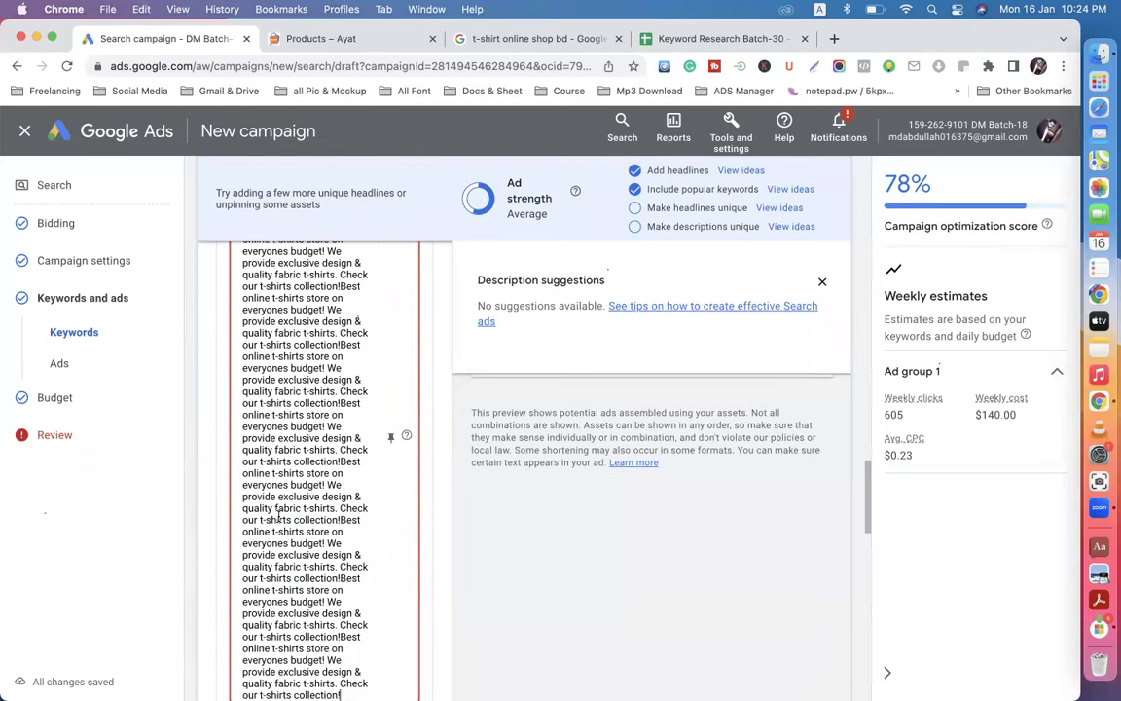
pyautogui.press('super+a')
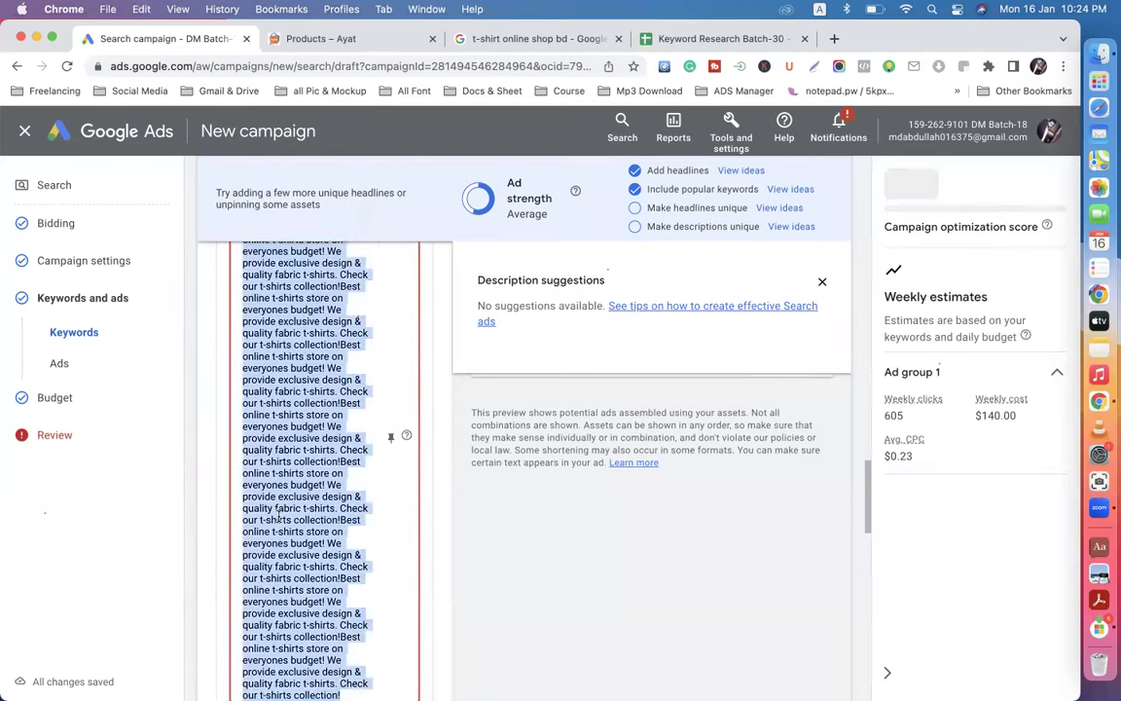
pyautogui.press('BackSpace')
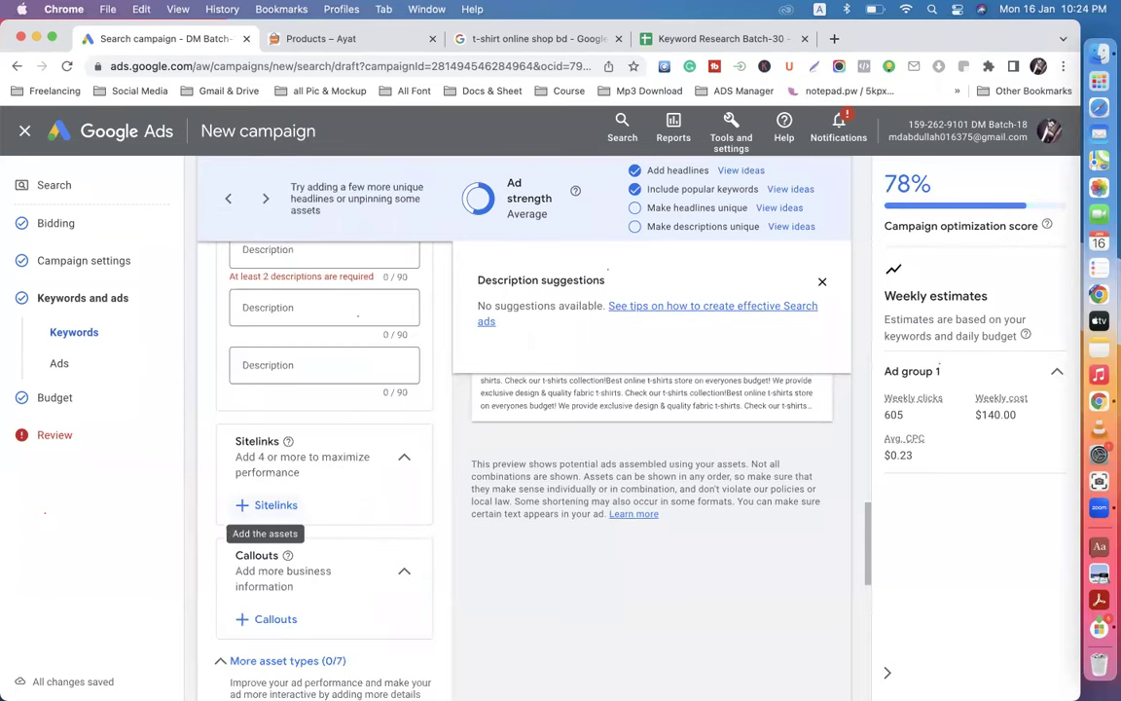
# Step: Fill the first description with "Best online t-shirts store on everyones budget! We provide exclusive design & quality fabric t-shirts. Check our t-shirts collection!"
pyautogui.scroll(3, 381, 393)
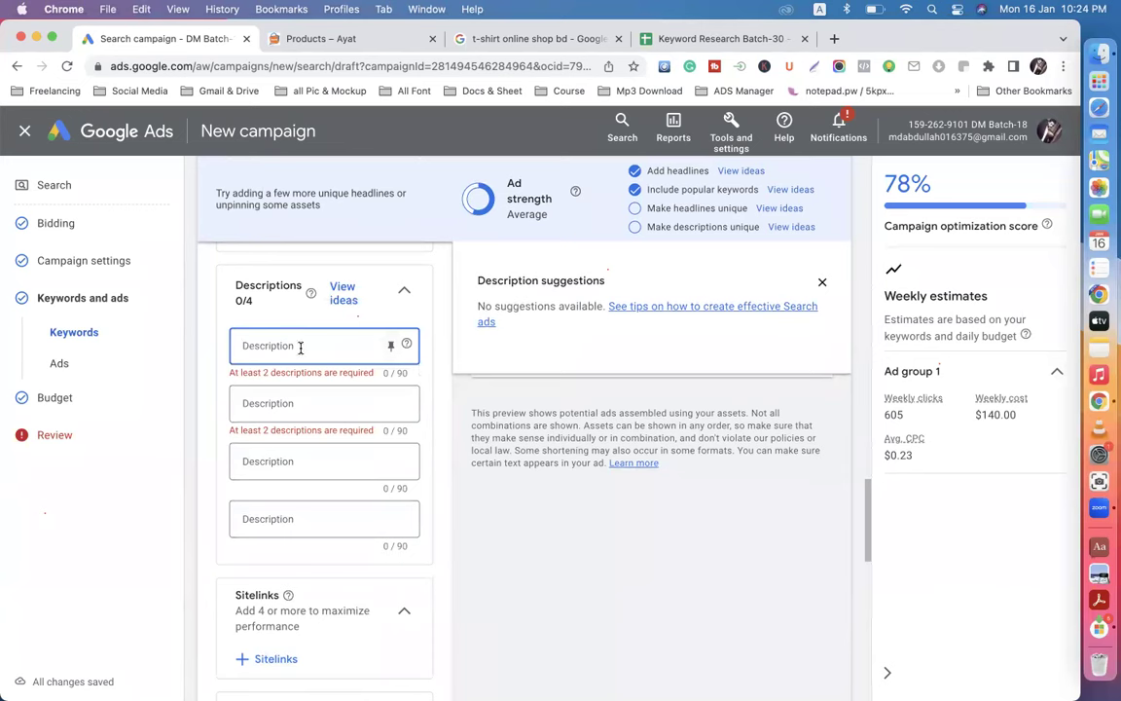
pyautogui.write('Best online t-shirts store on everyones budget! We provide exclusive design & quality fabric t-shirts. Check our t-shirts collection!')
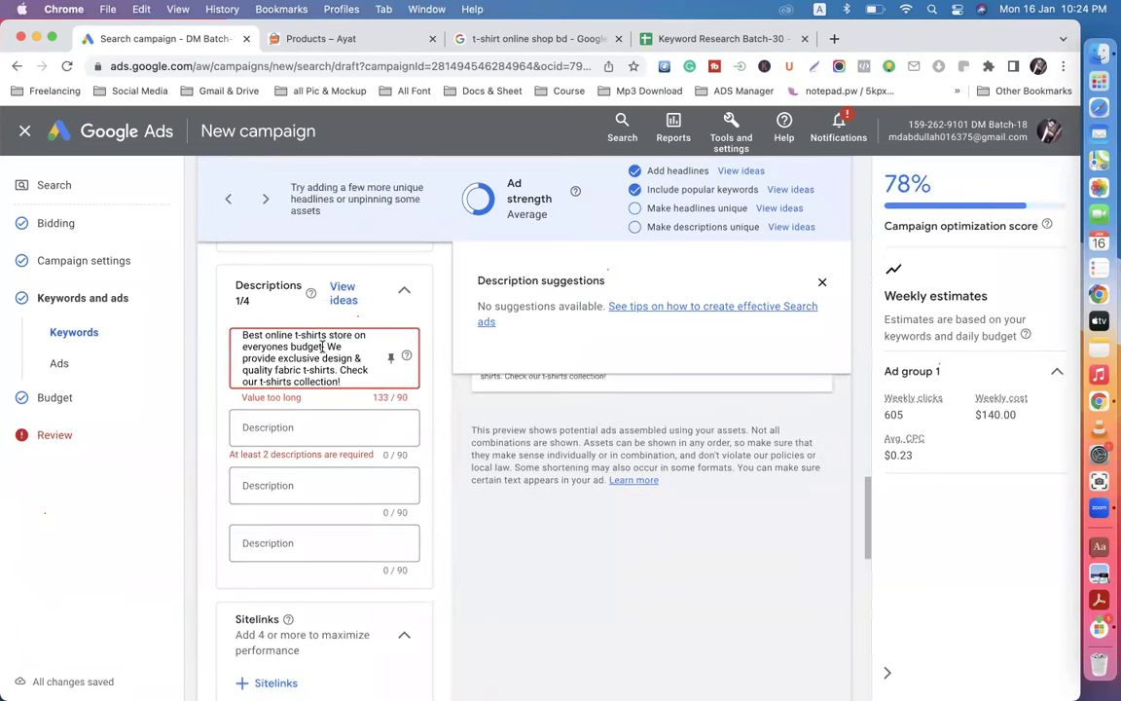
# Step: Move the sentence "We provide exclusive design & quality fabric t-shirts" from the first description into the second description
pyautogui.moveTo(327, 347); pyautogui.dragTo(338, 371)
pyautogui.press('BackSpace')
pyautogui.press('BackSpace')
pyautogui.press('BackSpace')
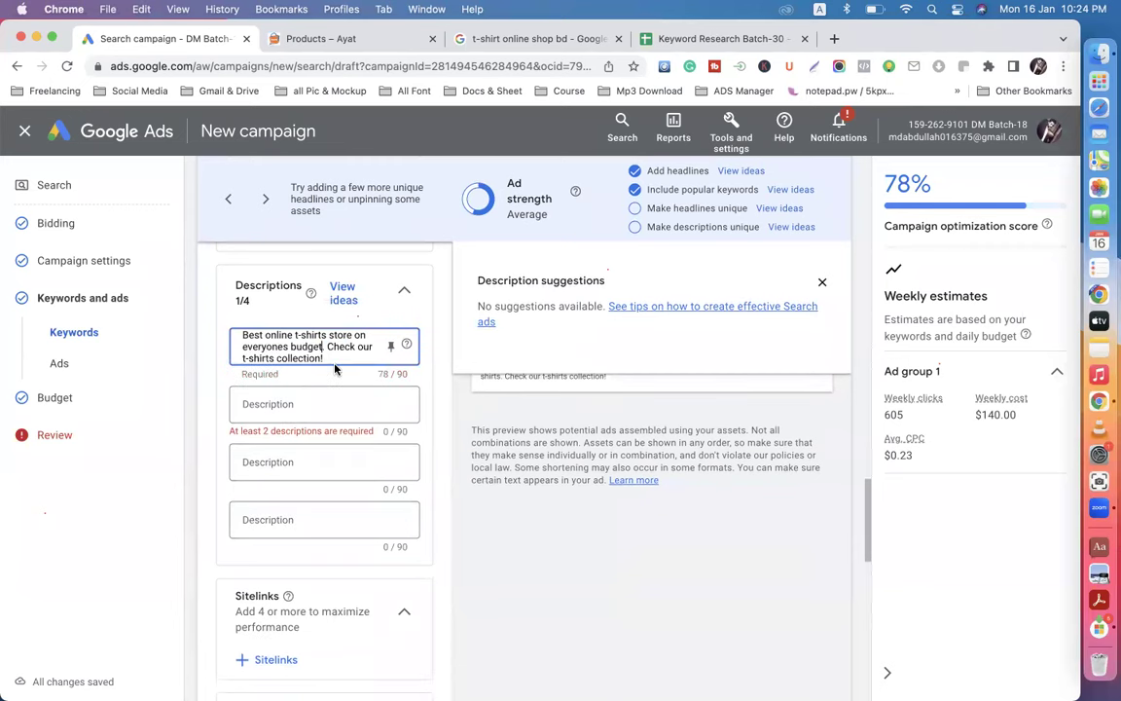
pyautogui.click(260, 415)
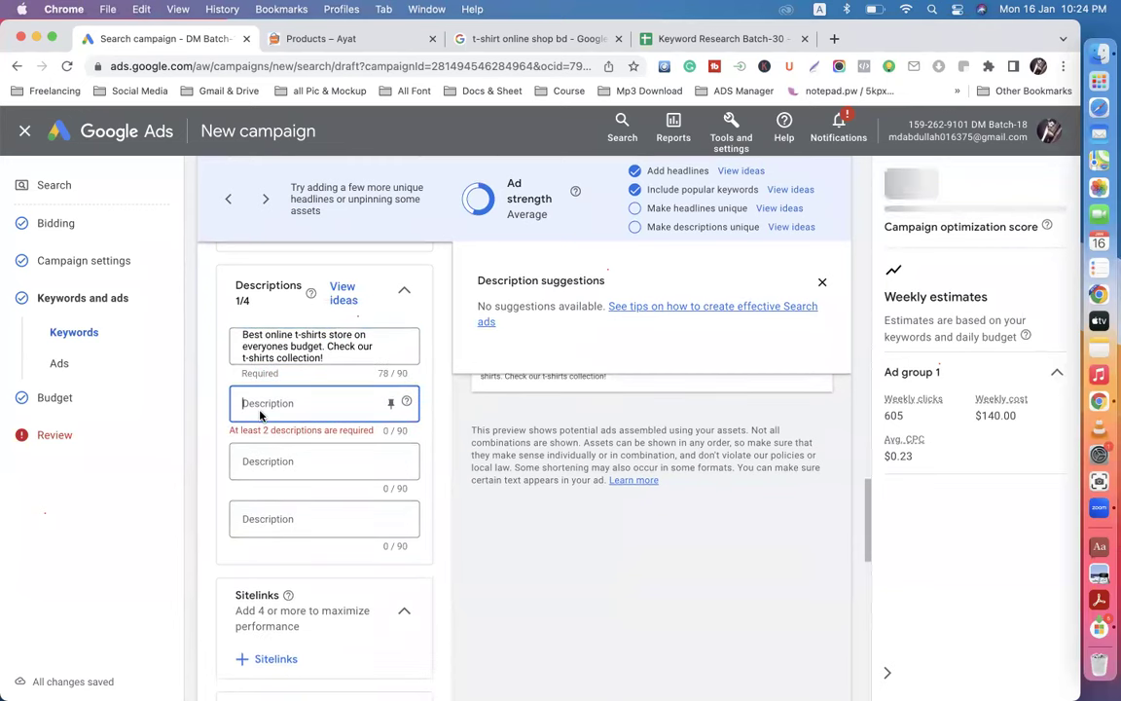
pyautogui.press('super+v')
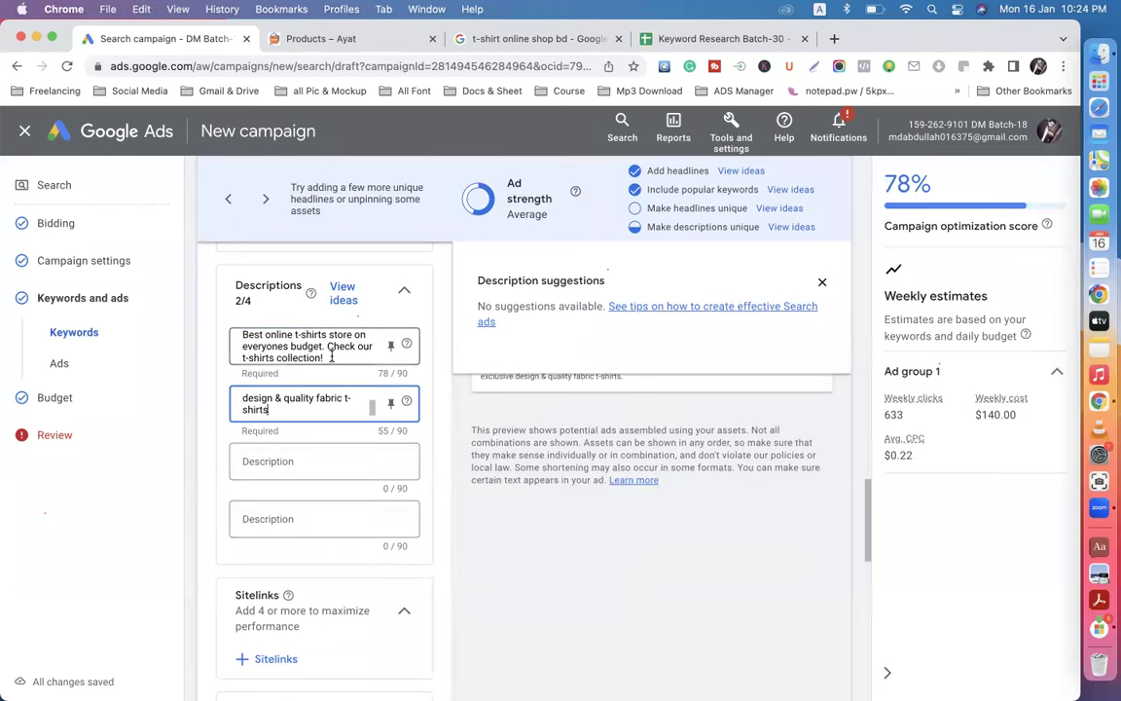
# Step: Move "Check our t-shirts collection!" from the first description into the third and remove its exclamation mark
pyautogui.moveTo(327, 346); pyautogui.dragTo(336, 360)
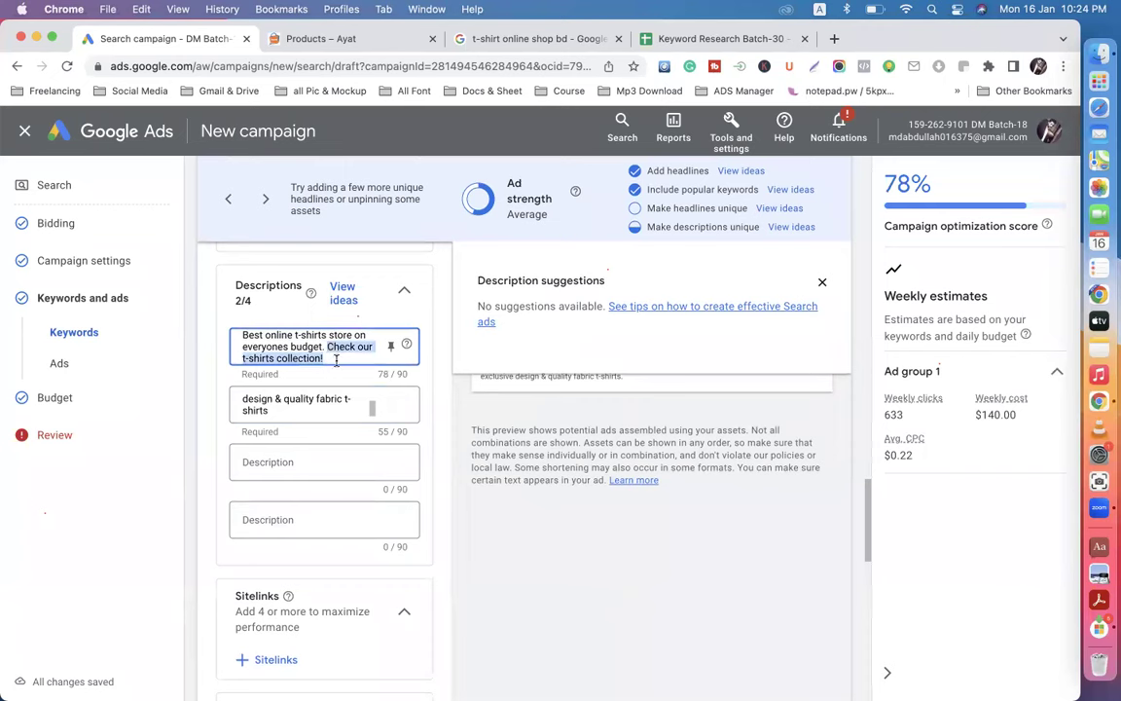
pyautogui.press('super+x')
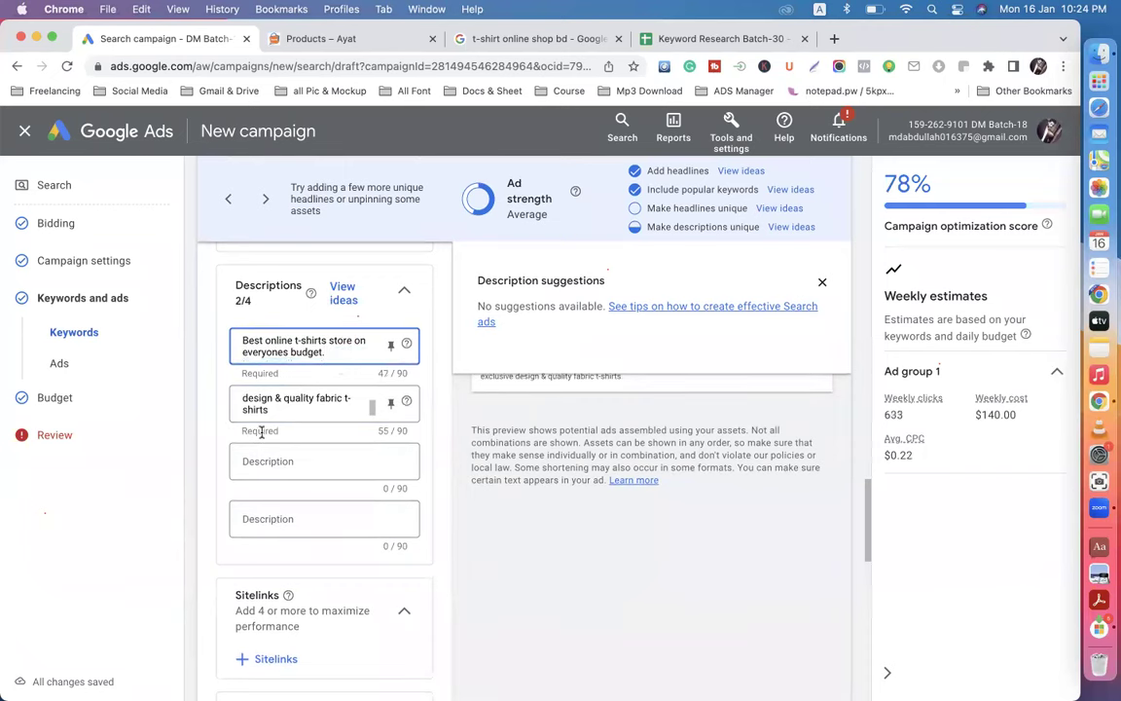
pyautogui.click(282, 467)
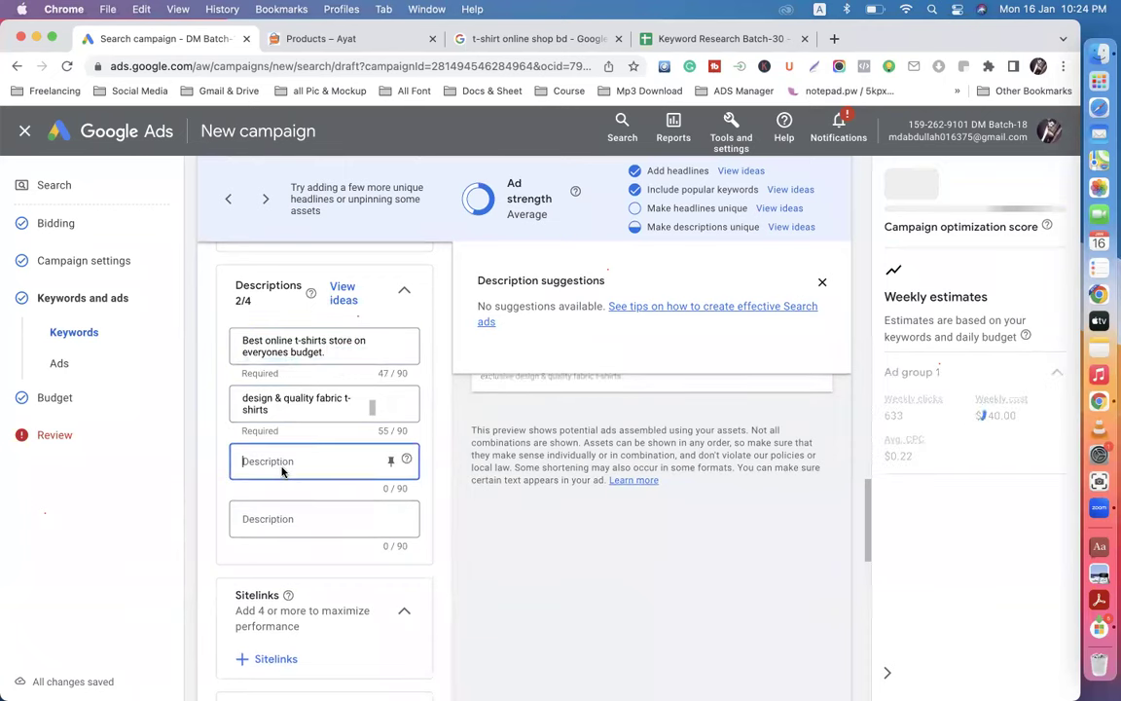
pyautogui.press('super+v')
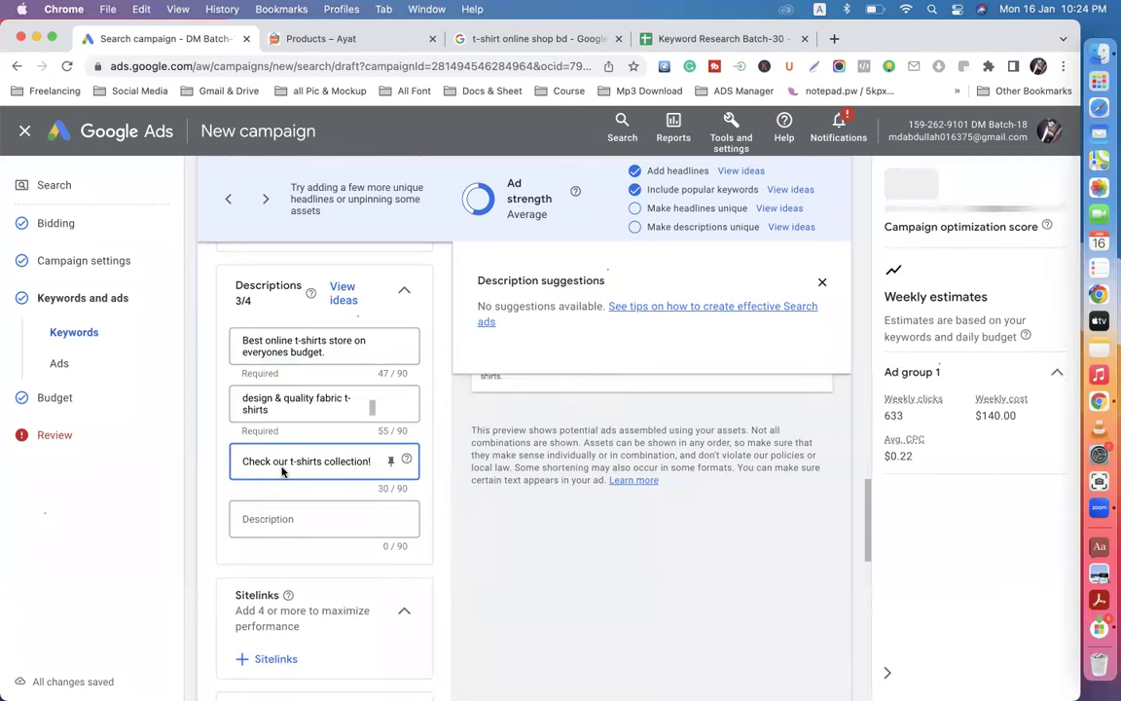
pyautogui.press('BackSpace')
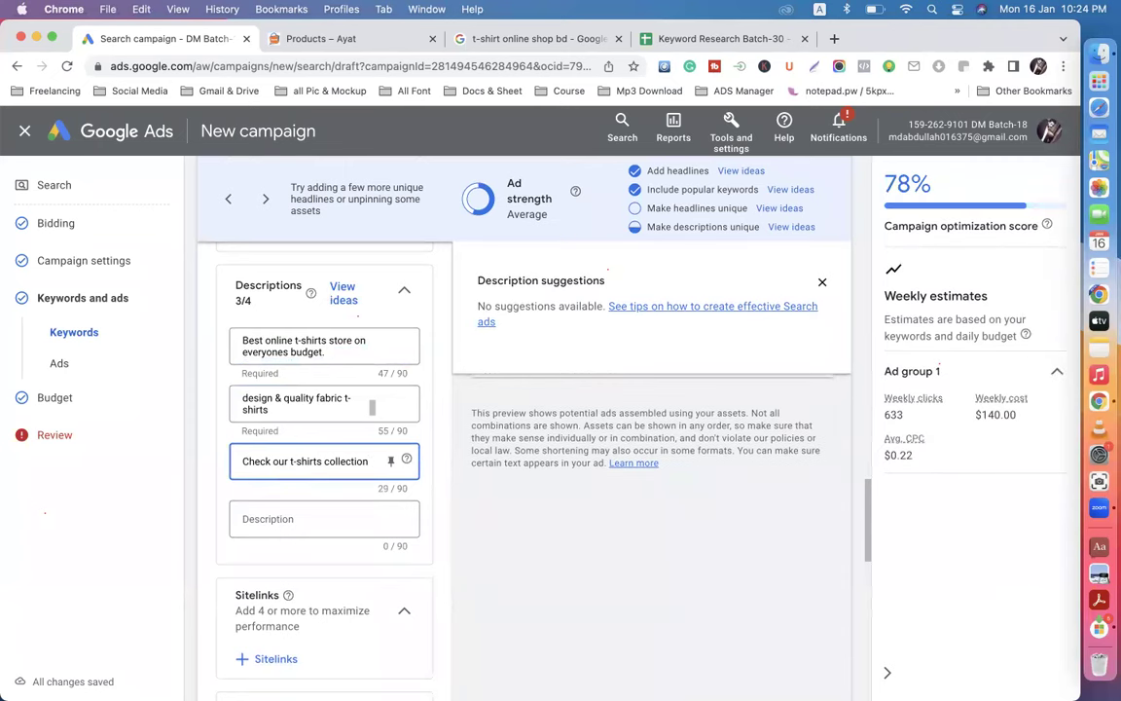
# Step: Remove the leading exclamation mark and space from the second description so it starts with "We provide exclusive design"
pyautogui.scroll(-2, 321, 404)
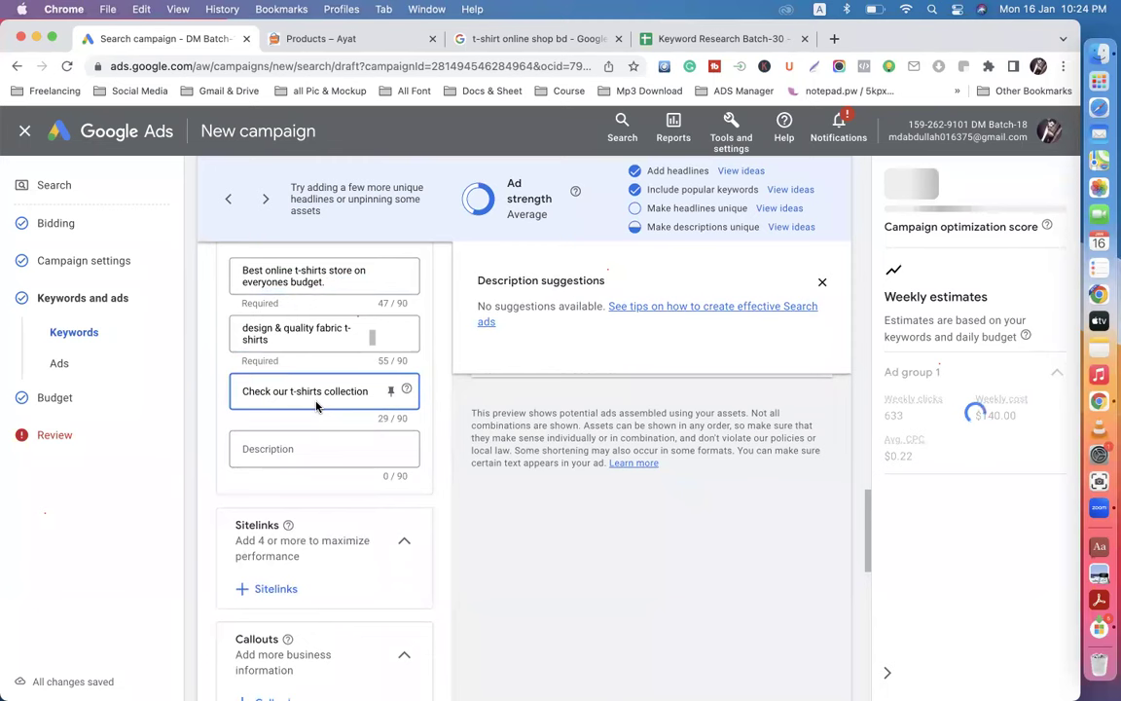
pyautogui.scroll(2, 317, 407)
pyautogui.scroll(2, 289, 394)
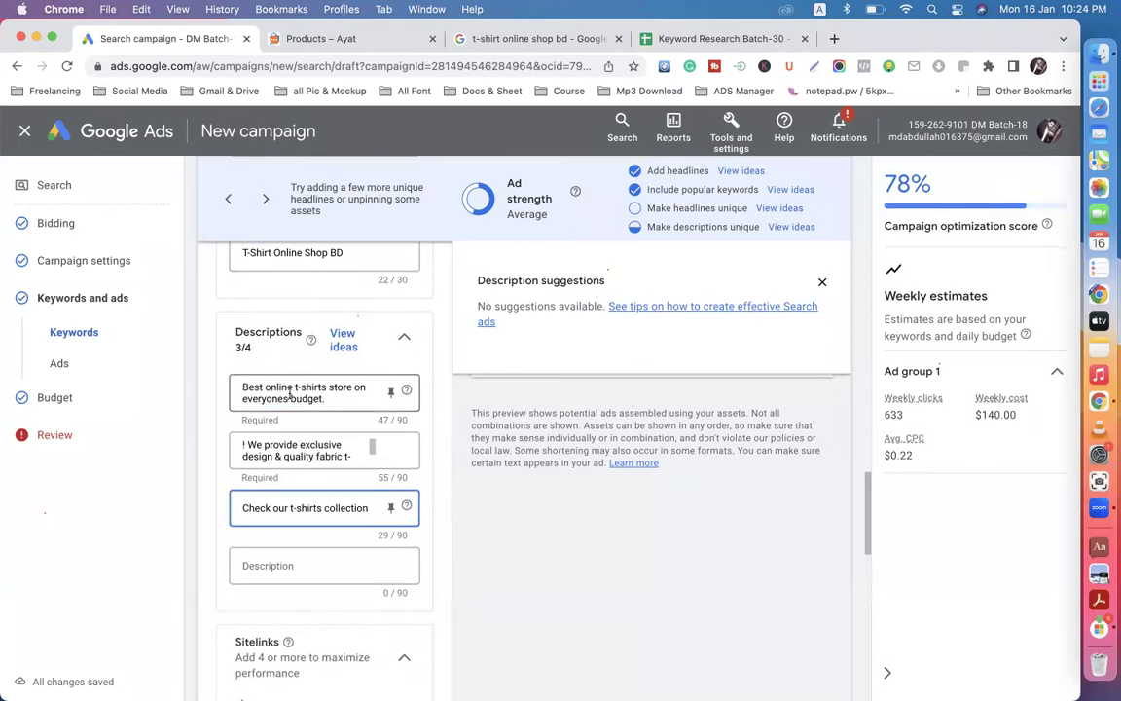
pyautogui.click(327, 398)
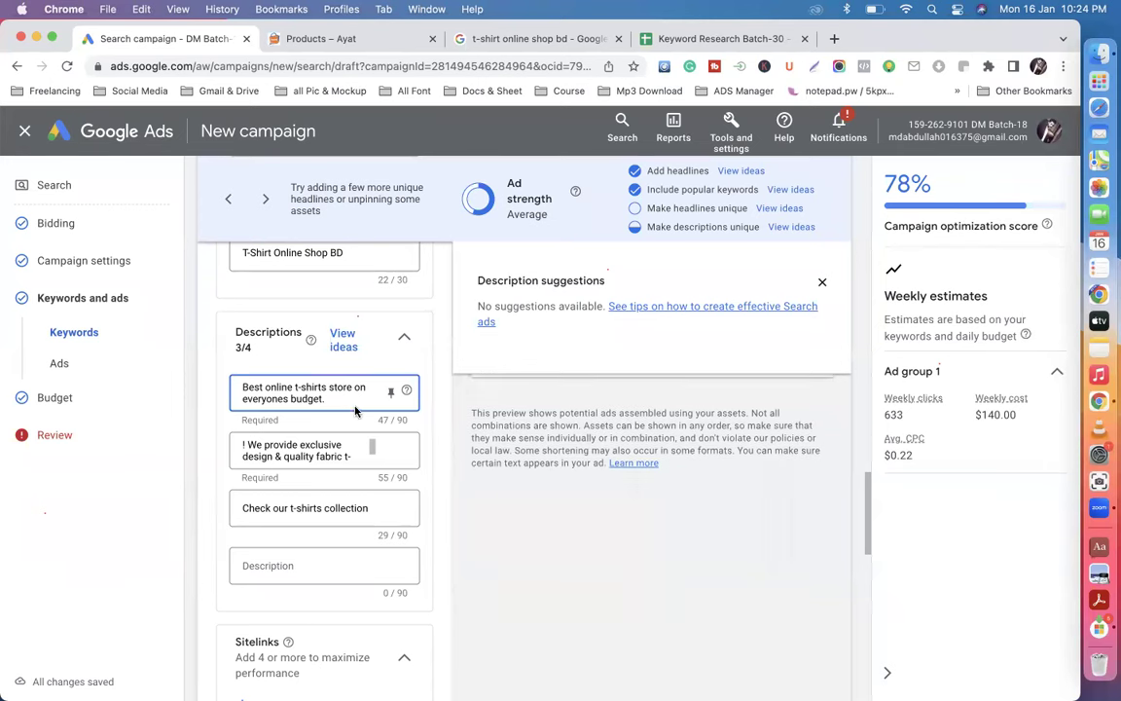
pyautogui.click(356, 458)
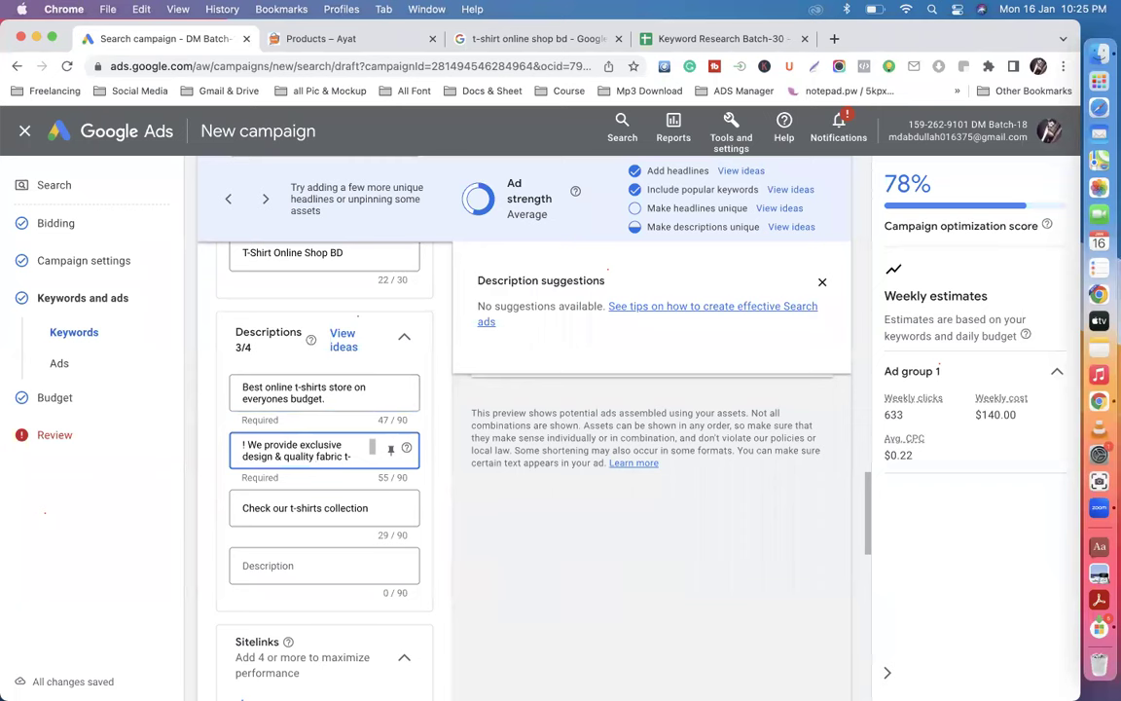
pyautogui.press('BackSpace')
pyautogui.press('BackSpace')
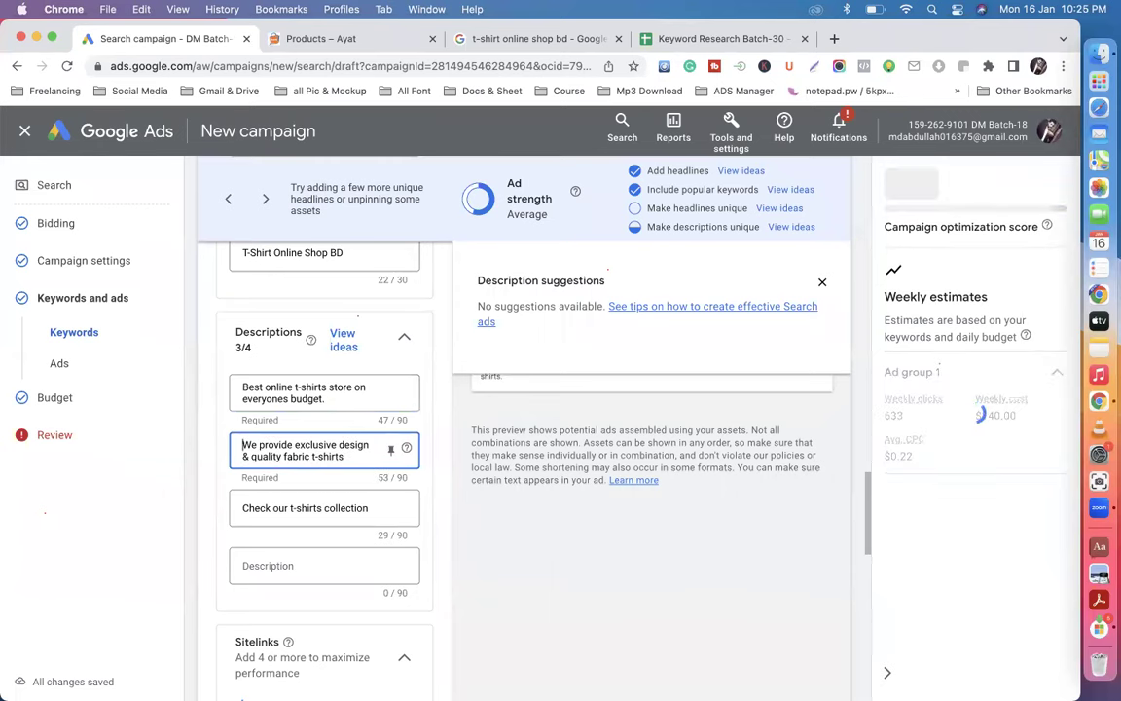
# Step: Browse the Google results for "t-shirt online shop bd" and copy "Buy Men's T-Shirts Online at Lowest Prices in B" from the Othoba listing
pyautogui.scroll(-2, 325, 467)
pyautogui.scroll(5, 324, 428)
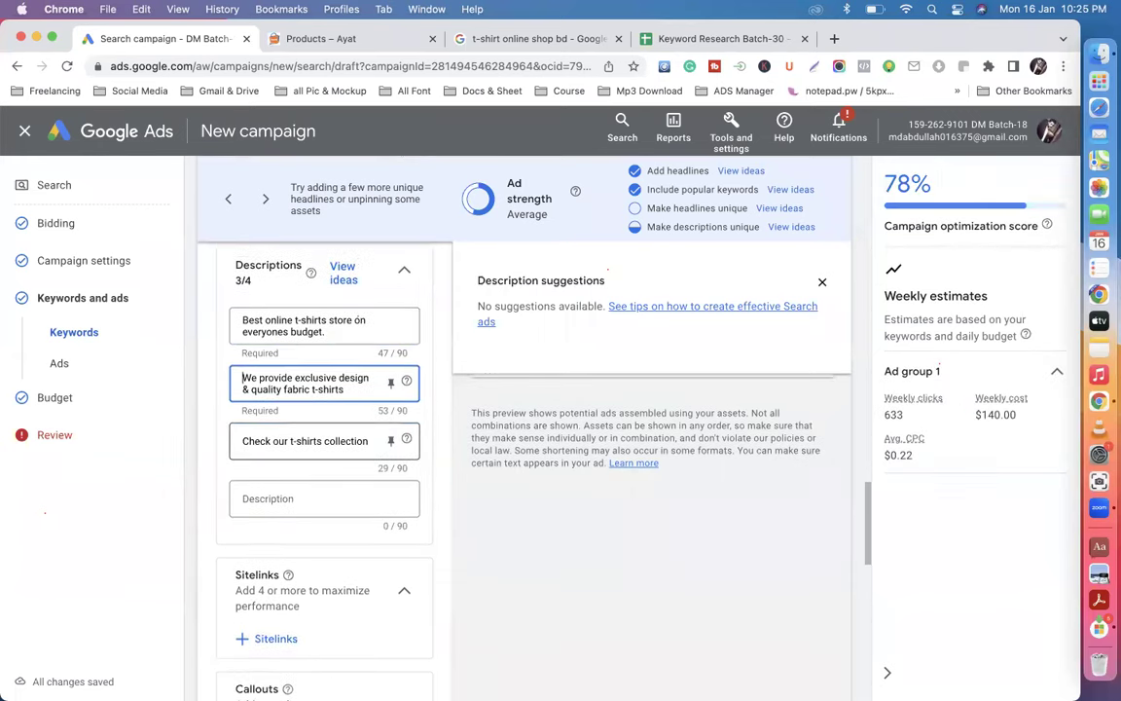
pyautogui.scroll(2, 324, 458)
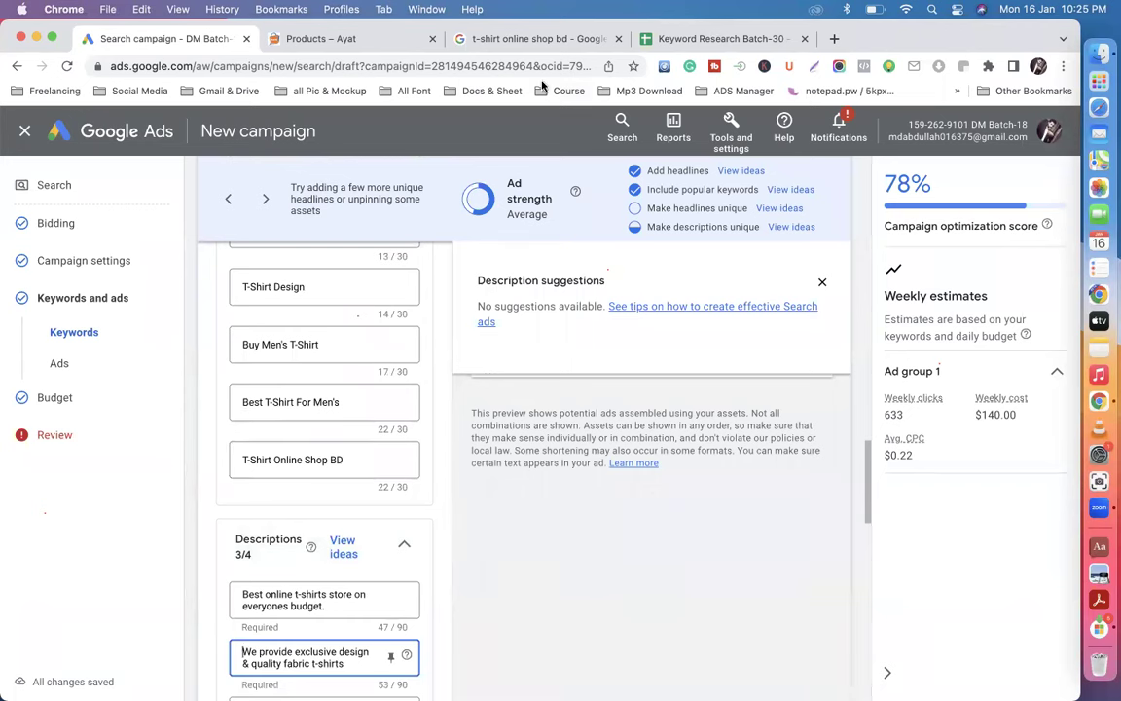
pyautogui.click(505, 40)
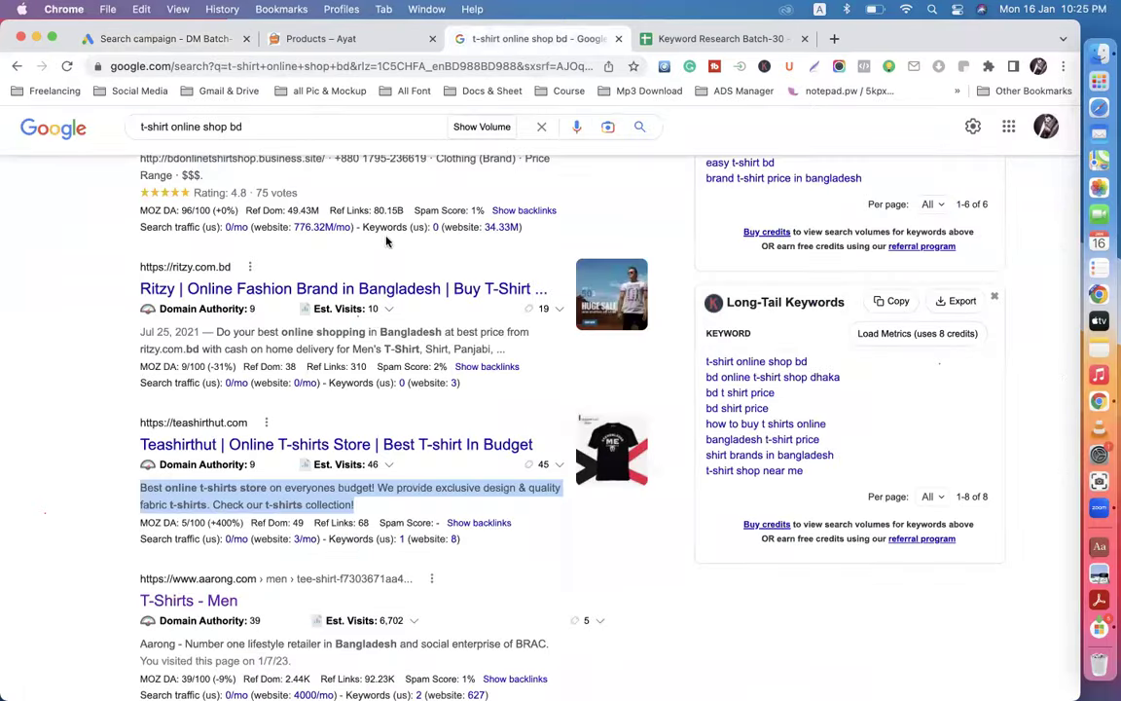
pyautogui.scroll(-1, 243, 351)
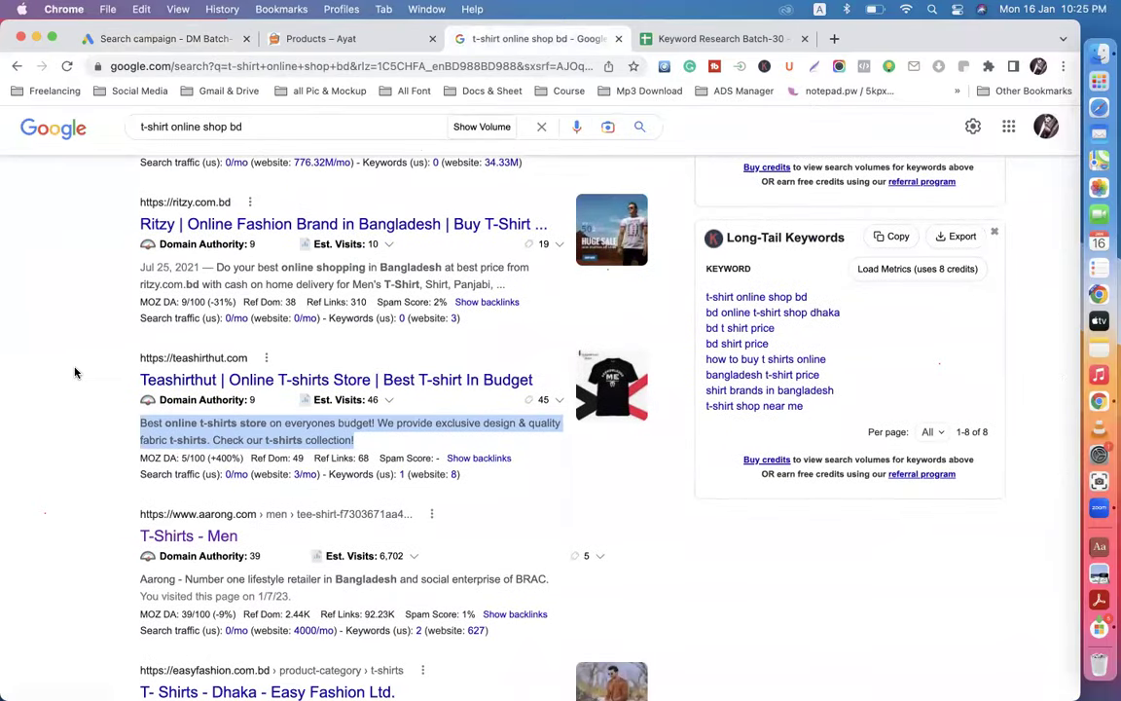
pyautogui.scroll(3, 75, 372)
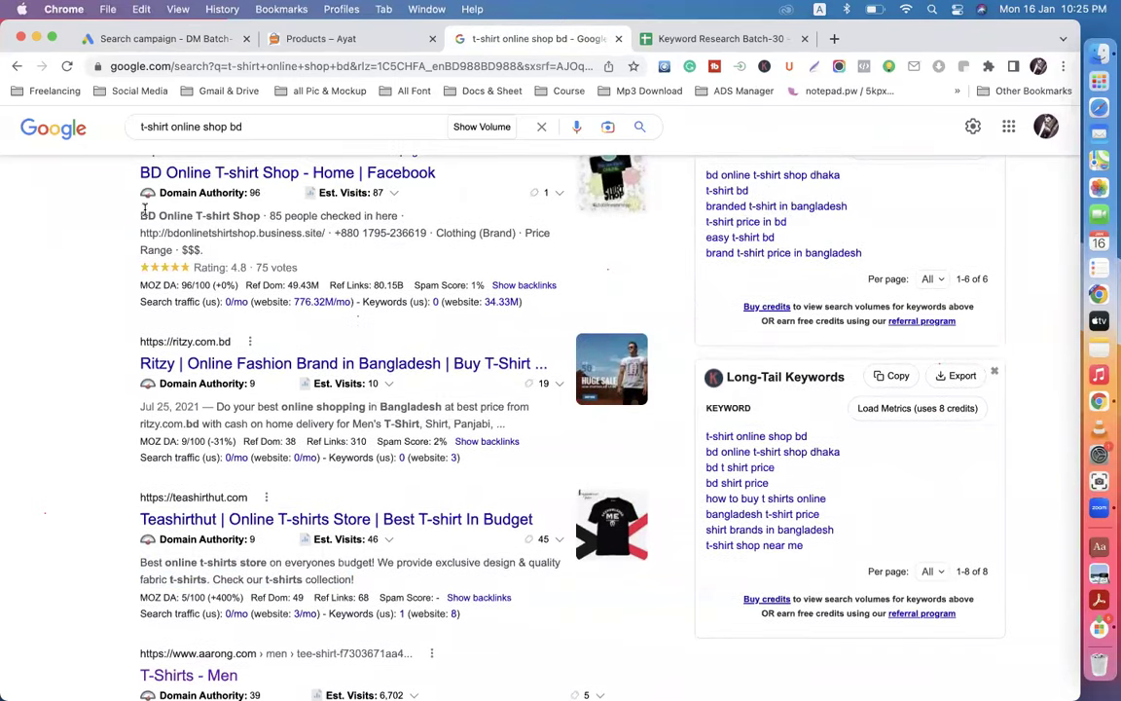
pyautogui.scroll(1, 137, 222)
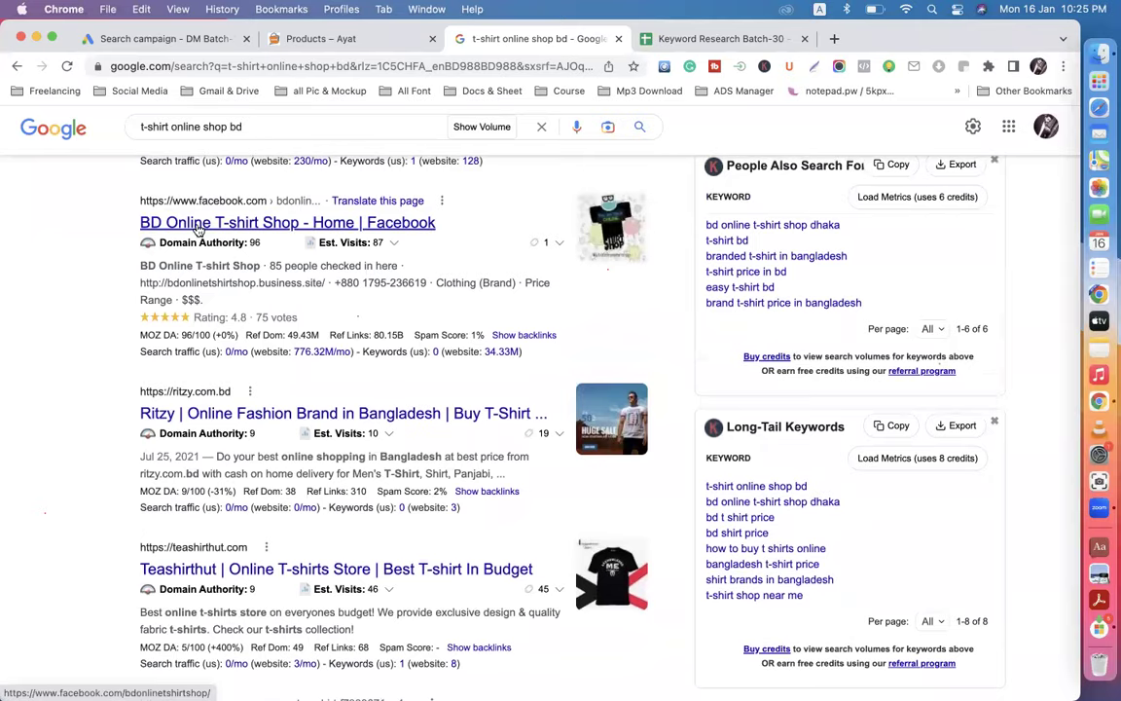
pyautogui.scroll(3, 197, 225)
pyautogui.scroll(2, 198, 225)
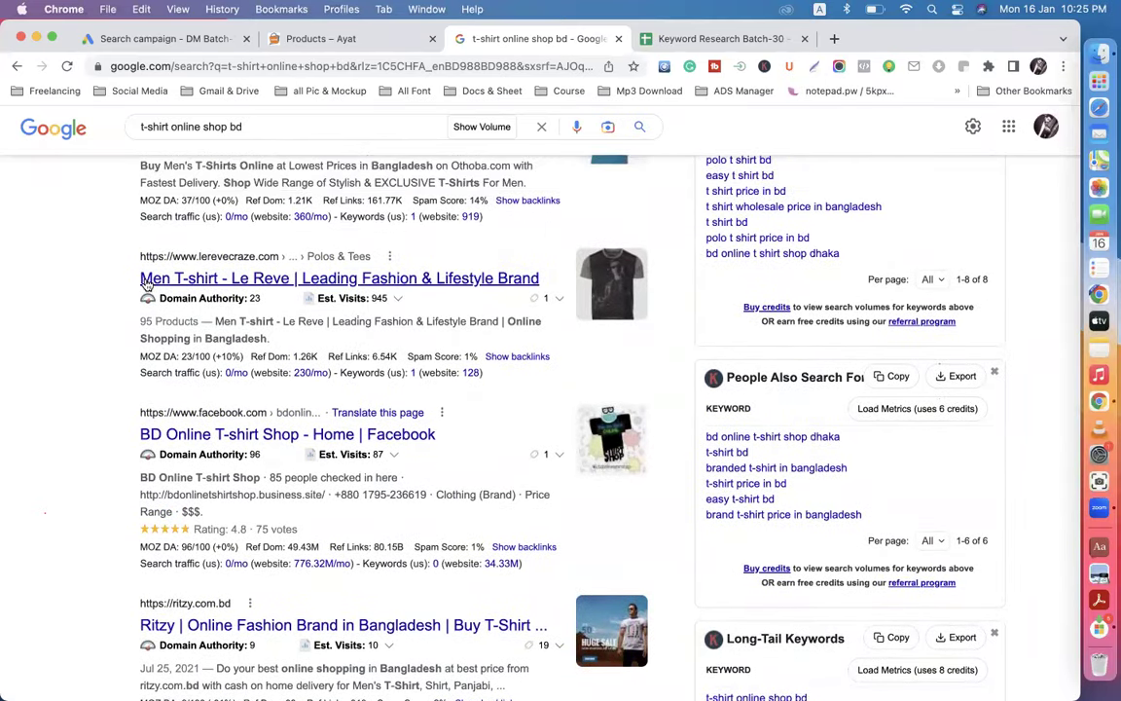
pyautogui.moveTo(215, 322); pyautogui.dragTo(340, 328)
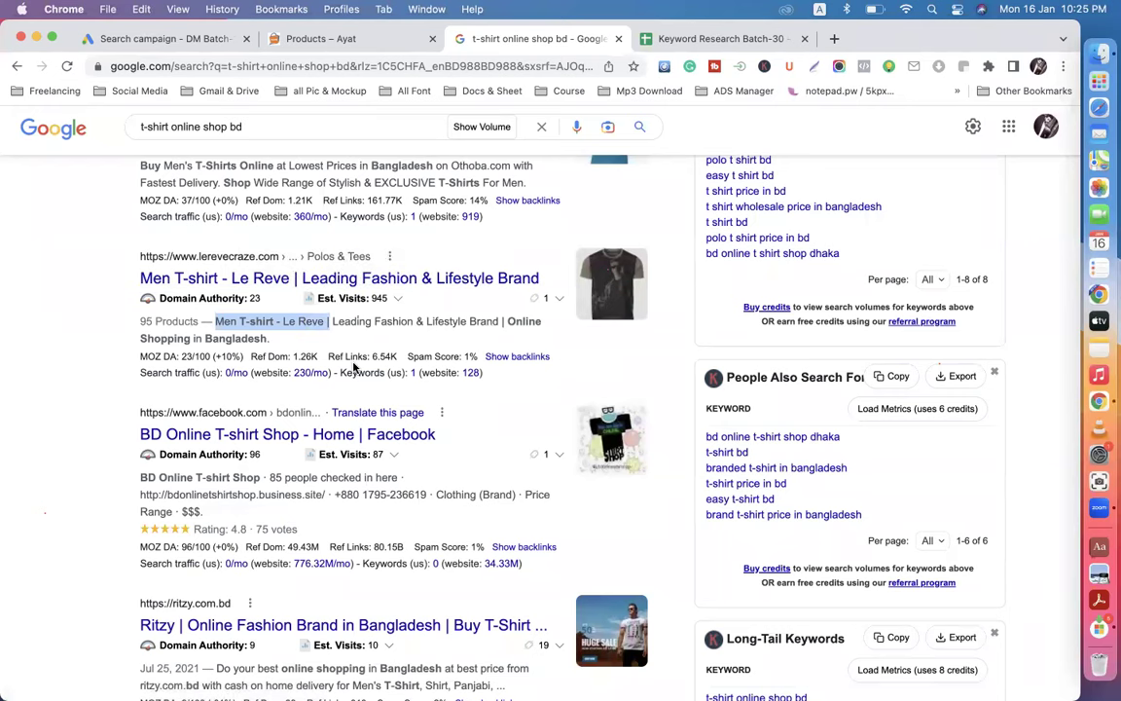
pyautogui.scroll(2, 355, 366)
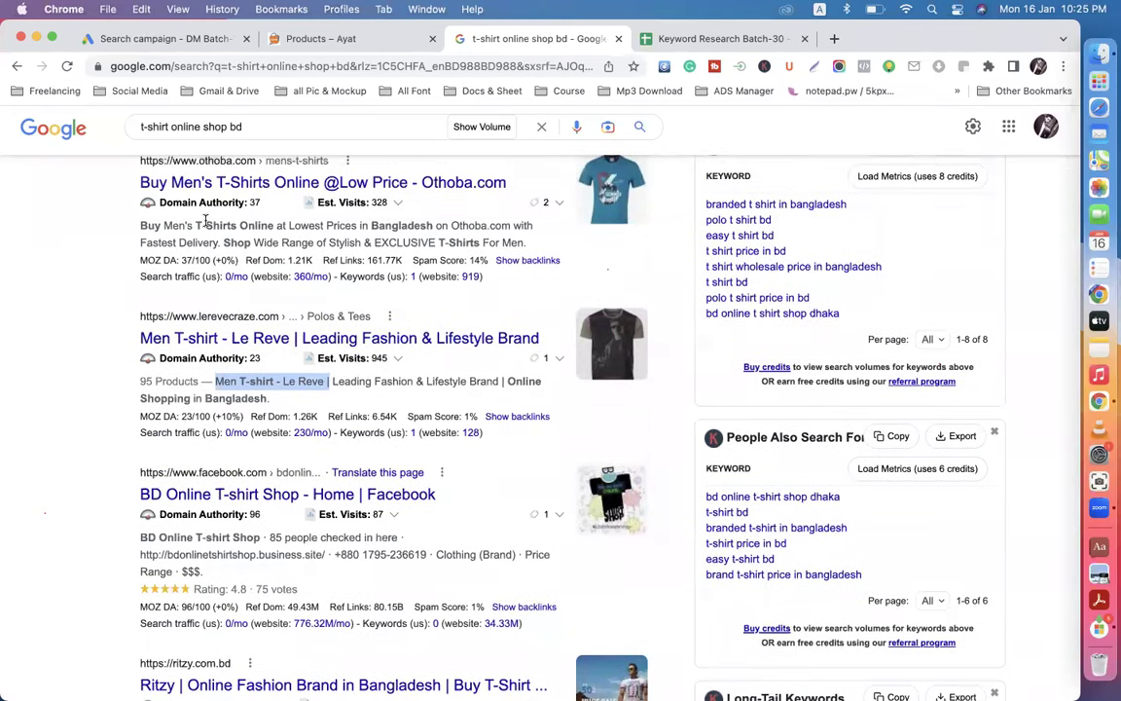
pyautogui.scroll(1, 296, 255)
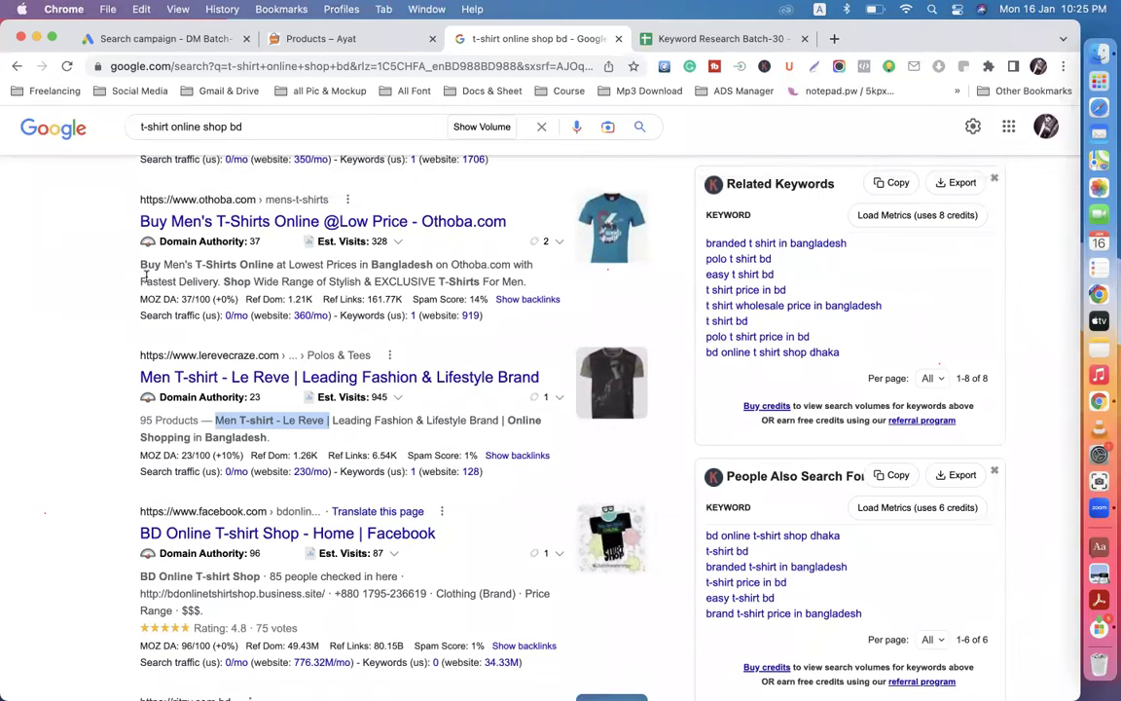
pyautogui.moveTo(140, 265); pyautogui.dragTo(377, 265)
pyautogui.press('super+c')
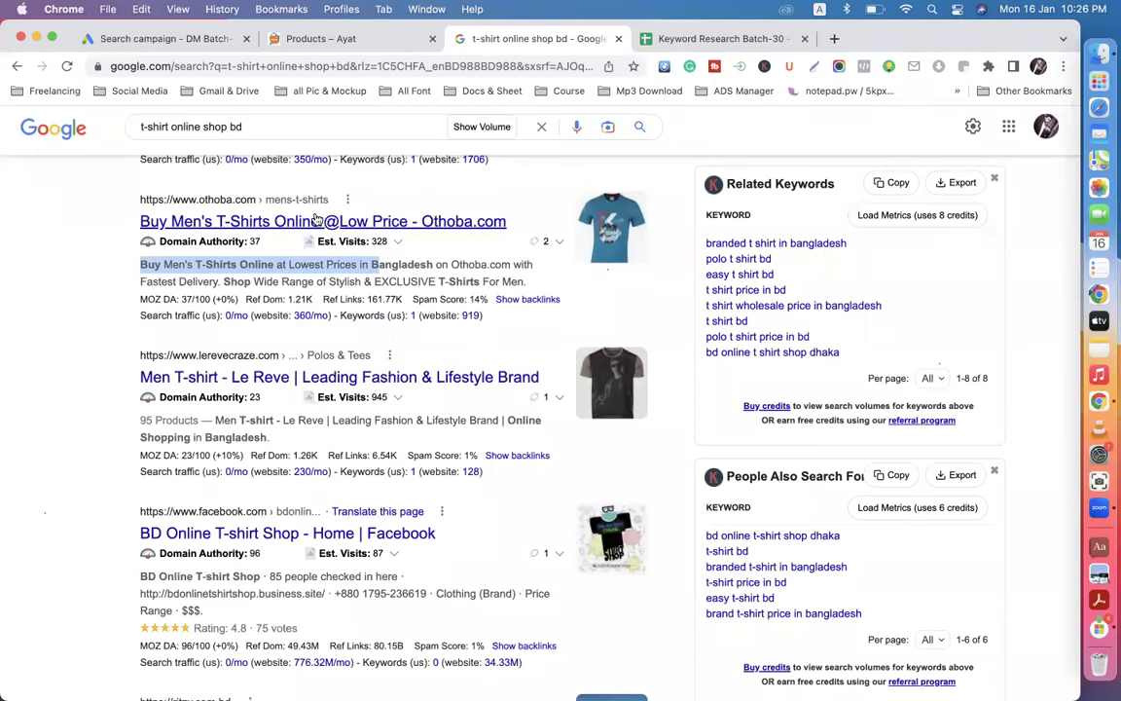
# Step: Back in the Google Ads campaign, fill the fourth description with "Buy Men's T-Shirts Online at Lowest Prices in BD"
pyautogui.click(146, 39)
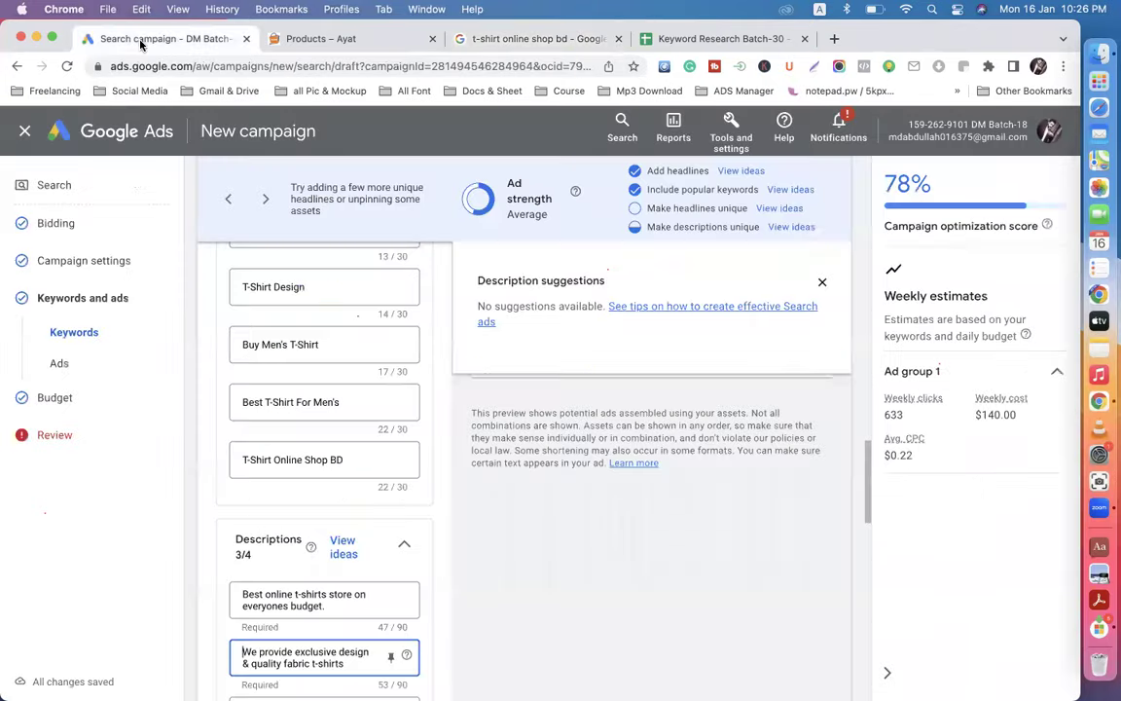
pyautogui.scroll(-5, 220, 351)
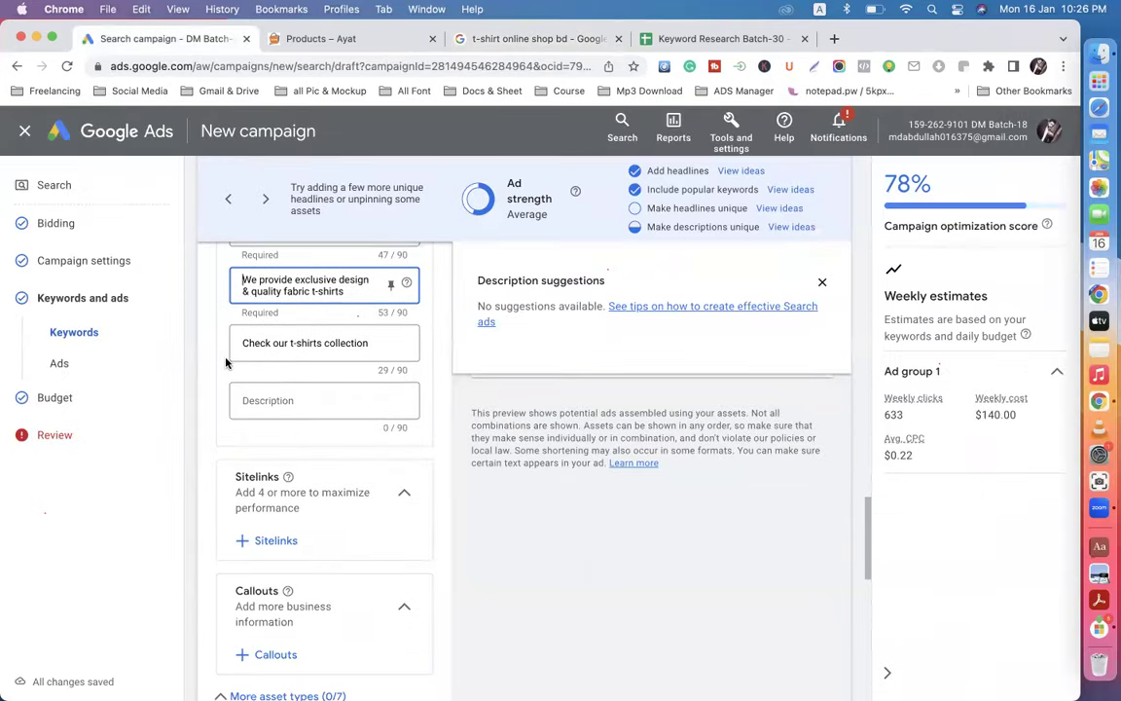
pyautogui.click(277, 400)
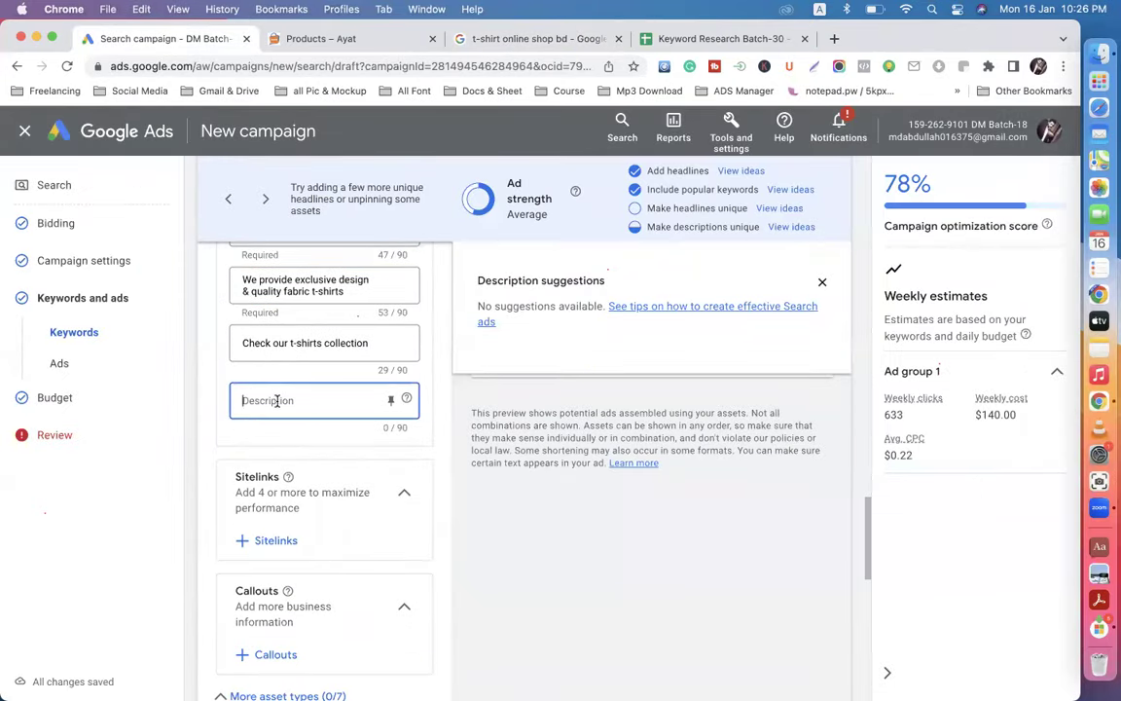
pyautogui.press('super+v')
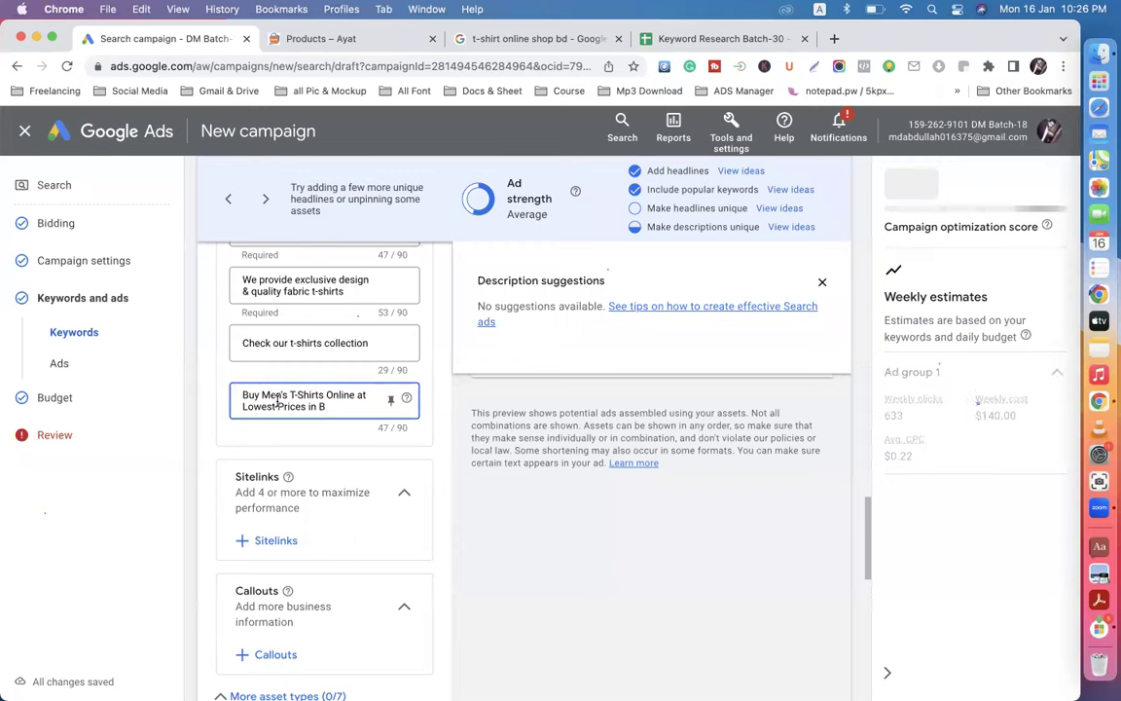
pyautogui.write('D')
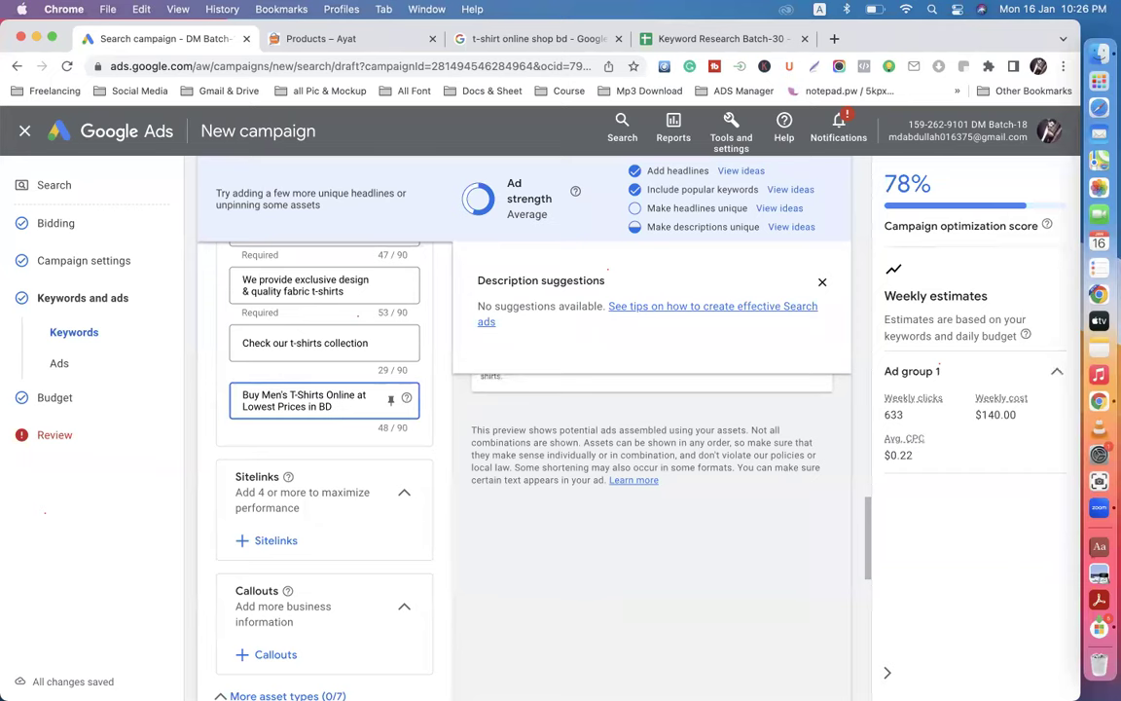
# Step: Review the ad's headlines and four descriptions, and return to the Google results for "t-shirt online shop bd"
pyautogui.scroll(5, 363, 431)
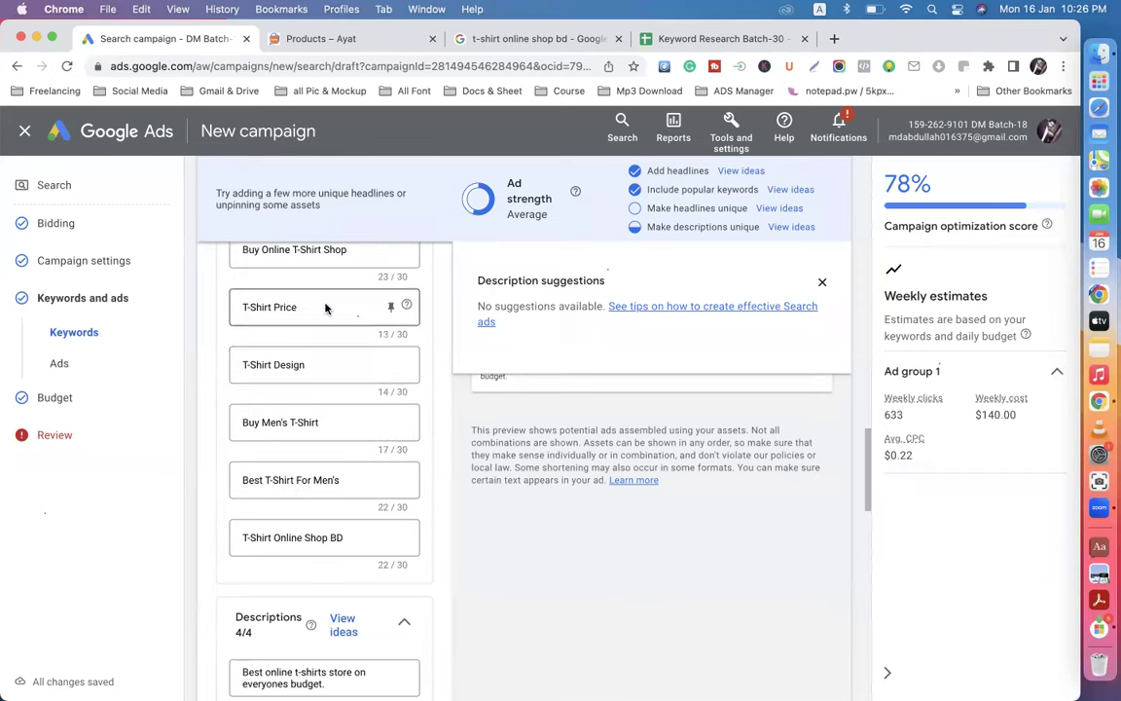
pyautogui.scroll(5, 355, 388)
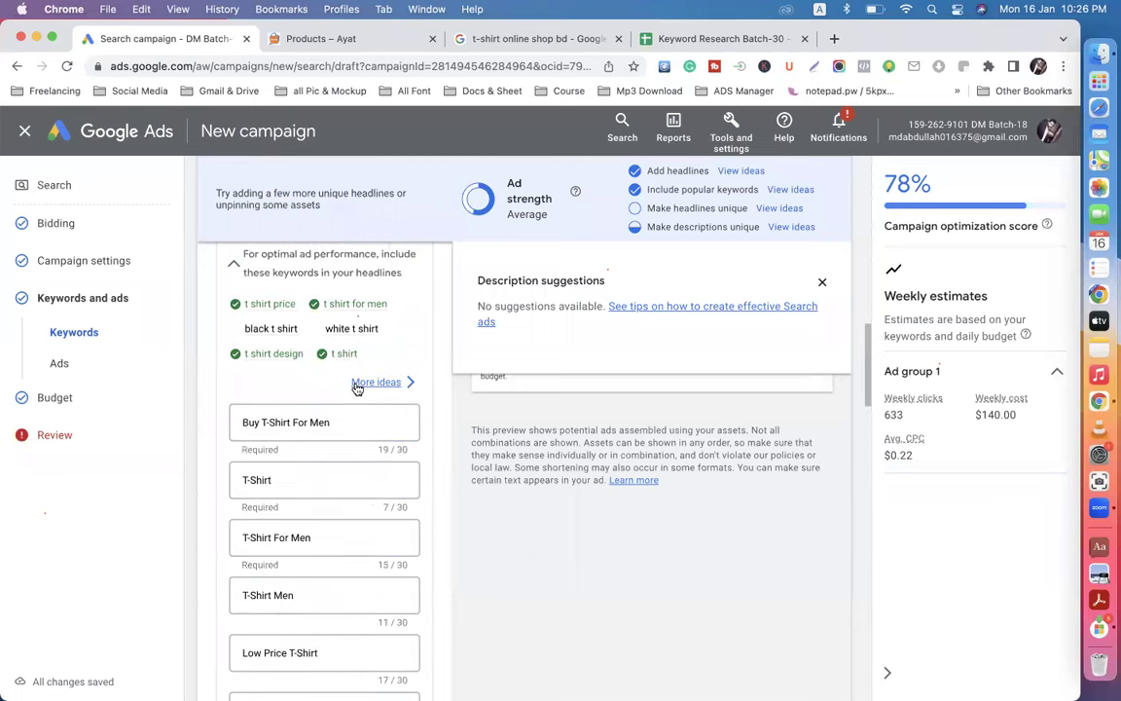
pyautogui.scroll(-10, 358, 388)
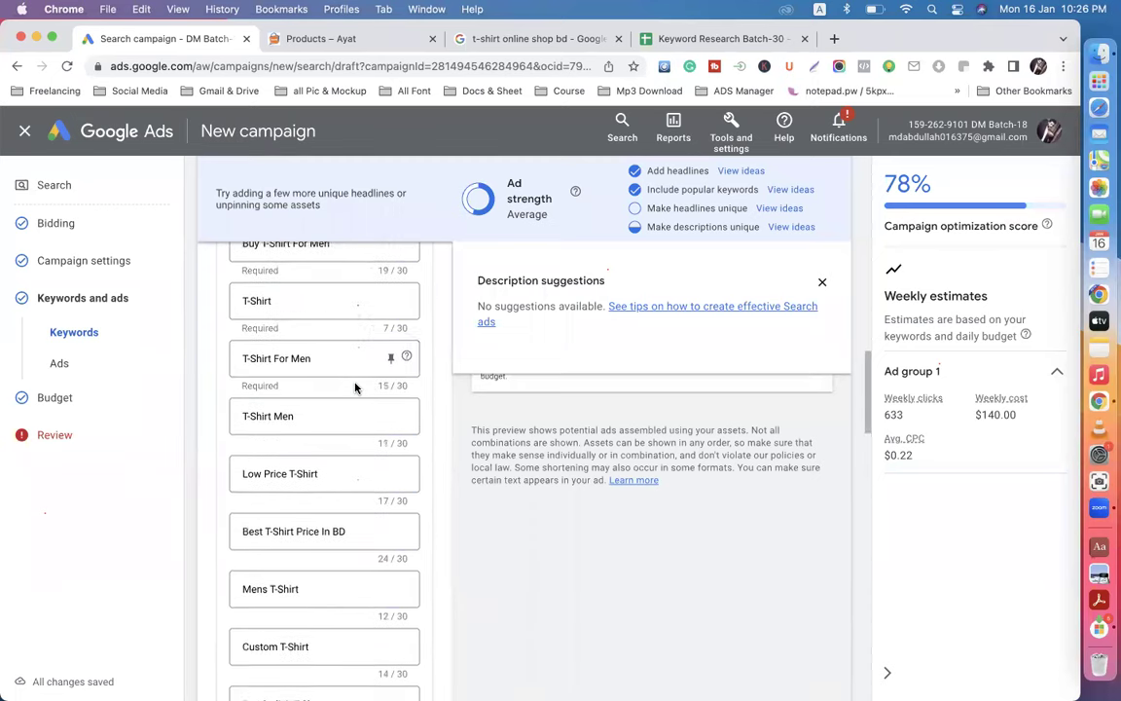
pyautogui.scroll(-5, 356, 388)
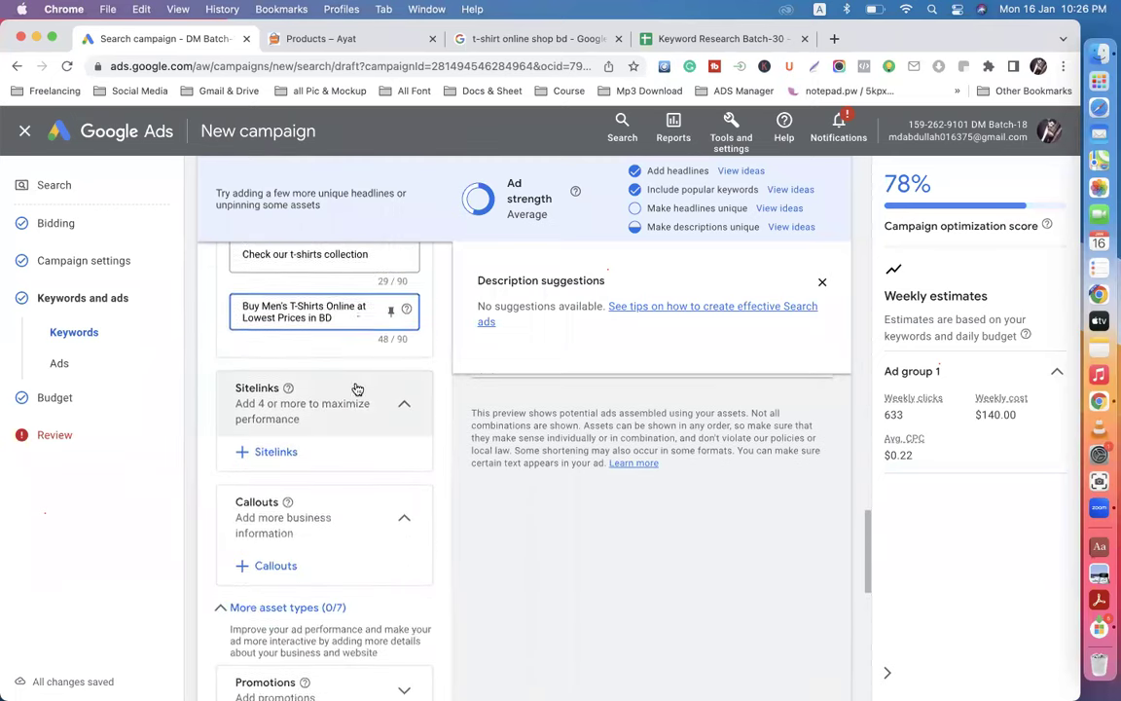
pyautogui.scroll(3, 357, 389)
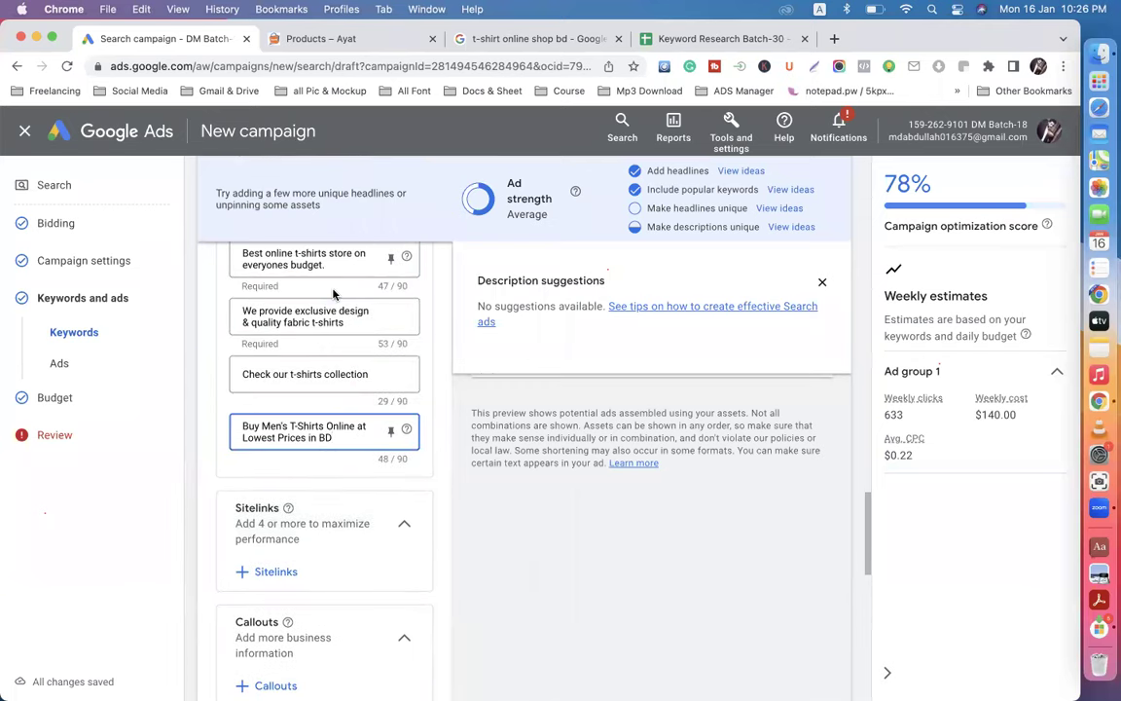
pyautogui.click(495, 44)
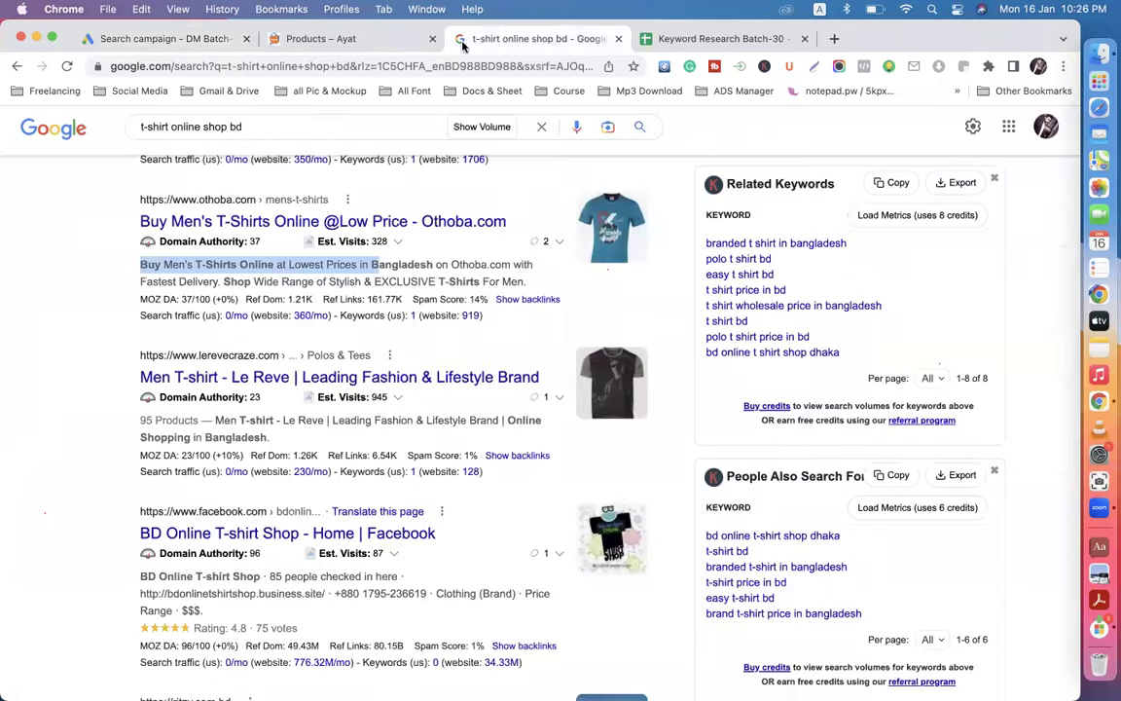
# Step: Look through the titles and descriptions of the competing t-shirt shops in the Google results for "t-shirt online shop bd"
pyautogui.click(88, 244)
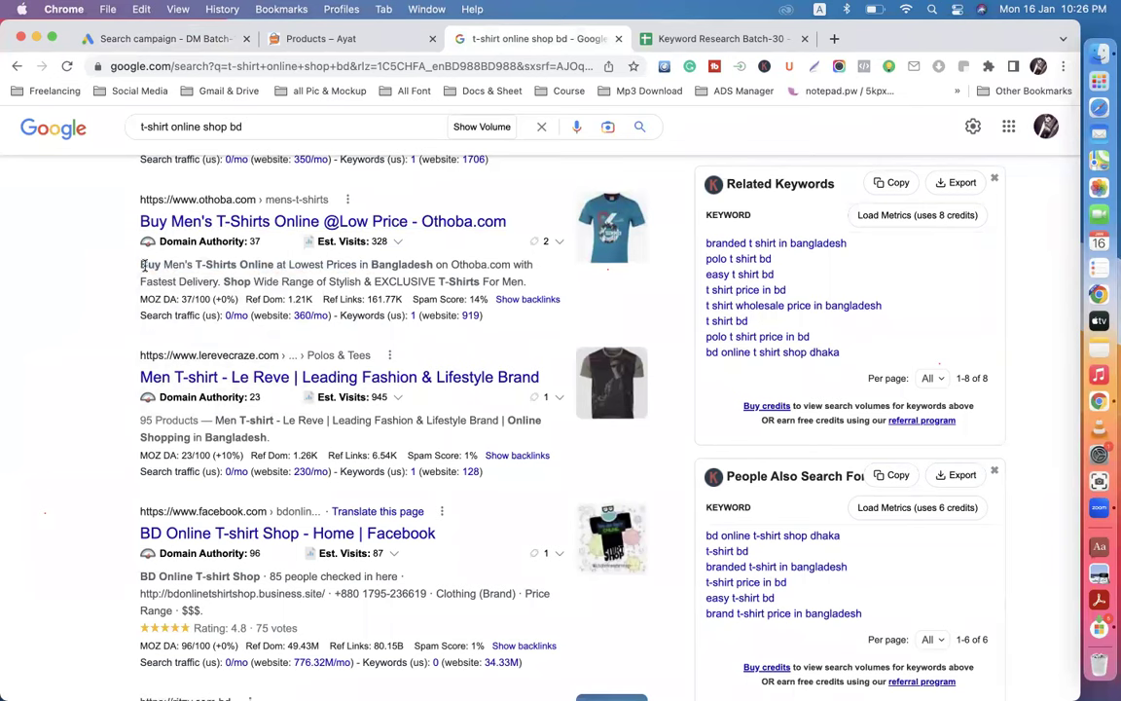
pyautogui.scroll(3, 270, 276)
pyautogui.scroll(5, 270, 276)
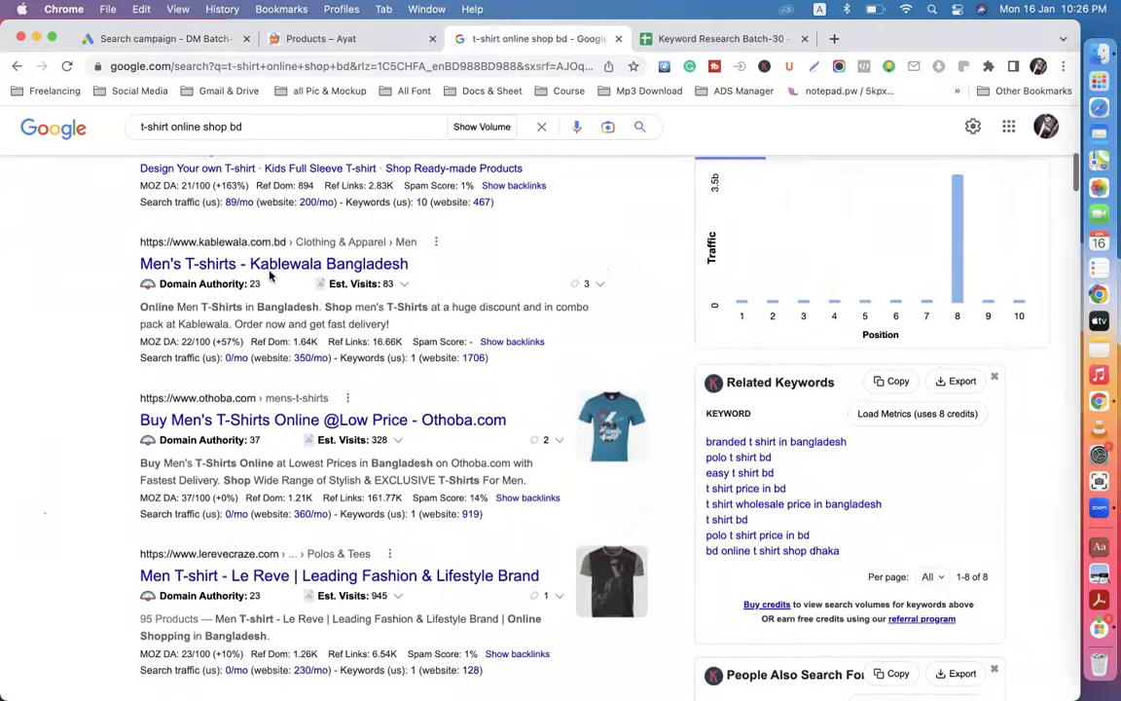
pyautogui.scroll(8, 269, 271)
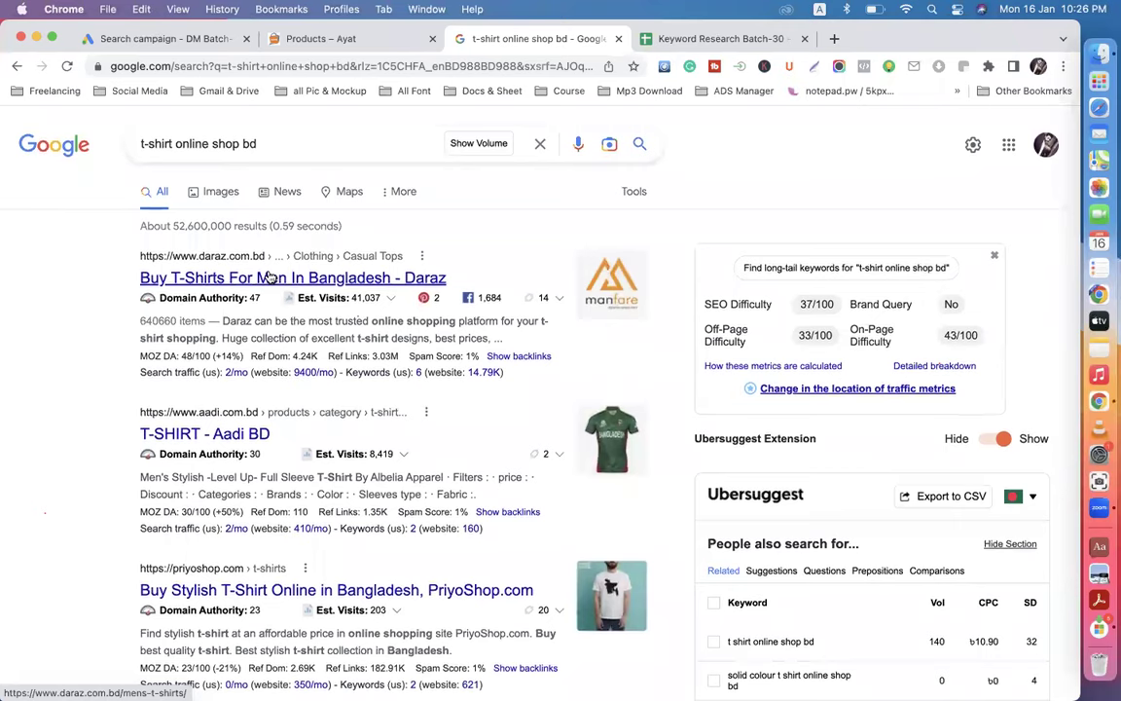
pyautogui.scroll(-5, 269, 276)
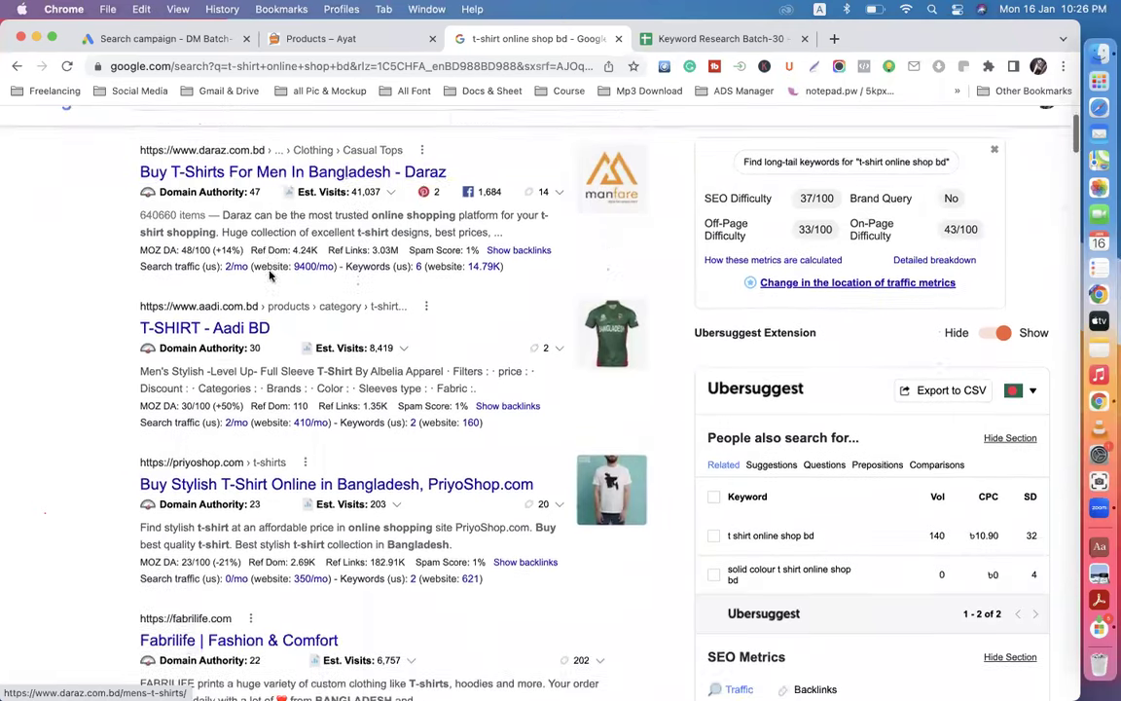
pyautogui.scroll(-2, 270, 278)
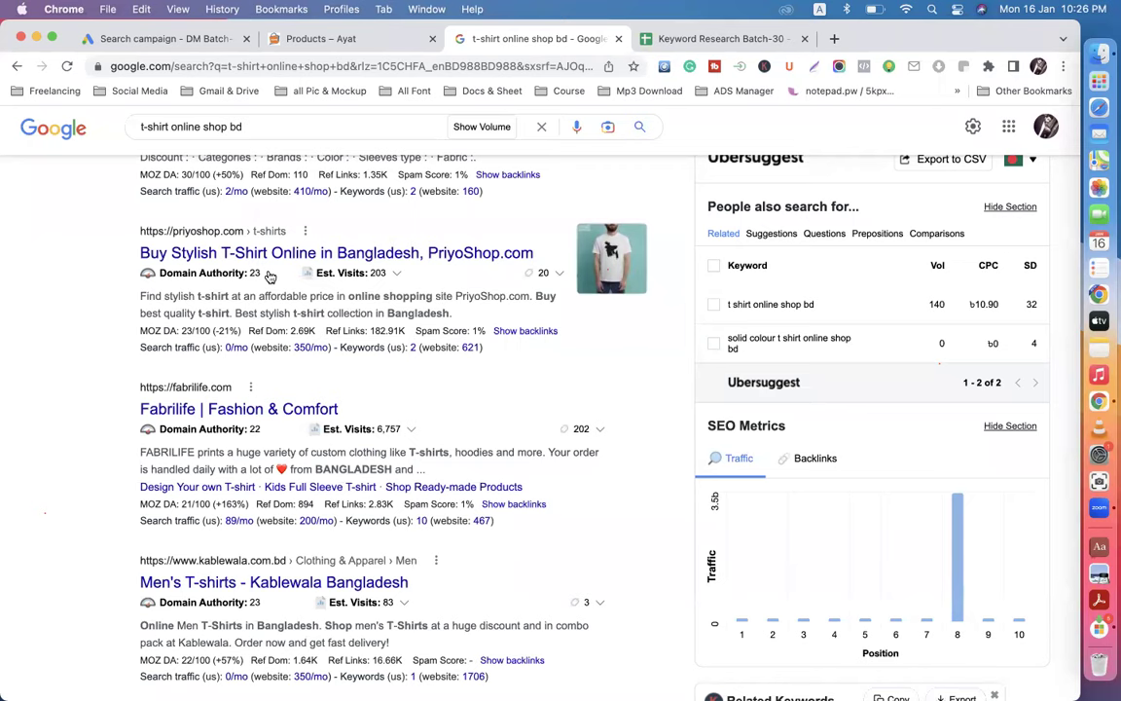
# Step: Back in the Google Ads campaign, review the ad's headlines and descriptions and dismiss the description suggestions
pyautogui.click(165, 38)
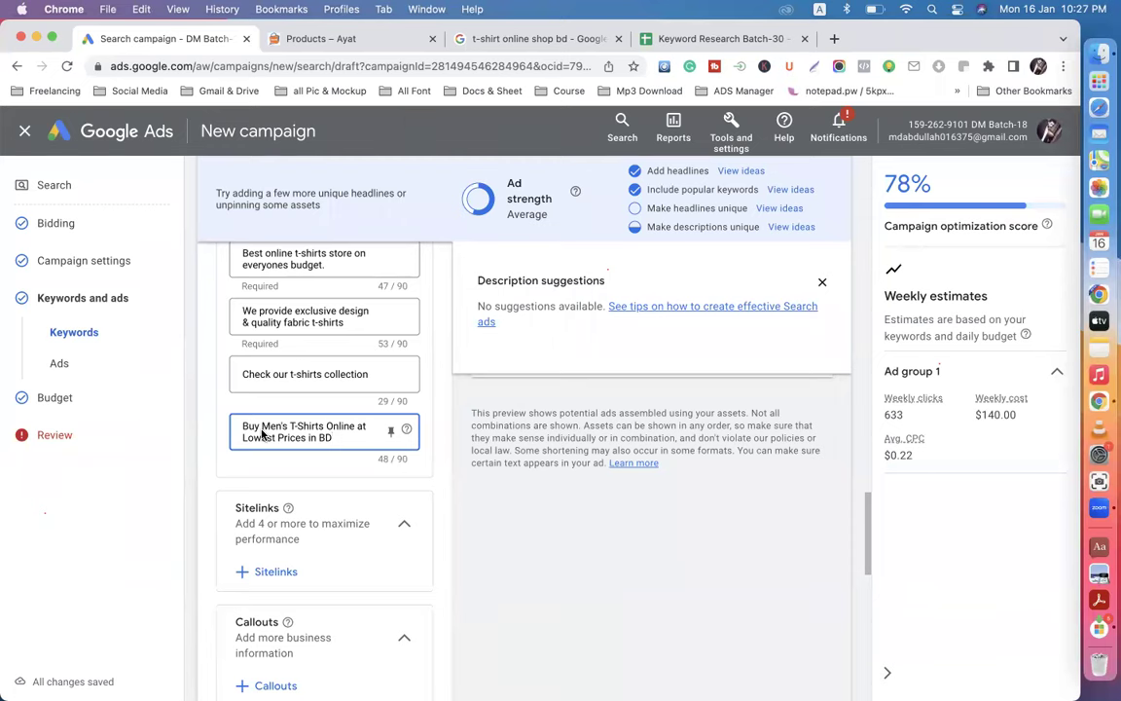
pyautogui.scroll(-10, 261, 434)
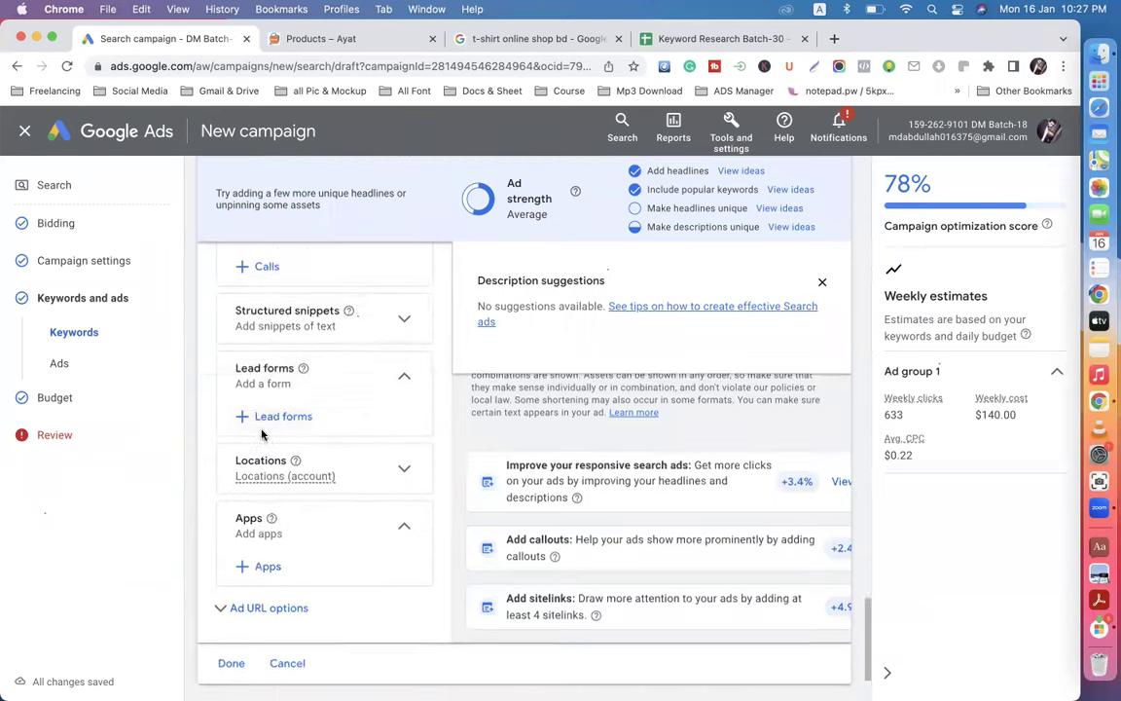
pyautogui.scroll(10, 262, 434)
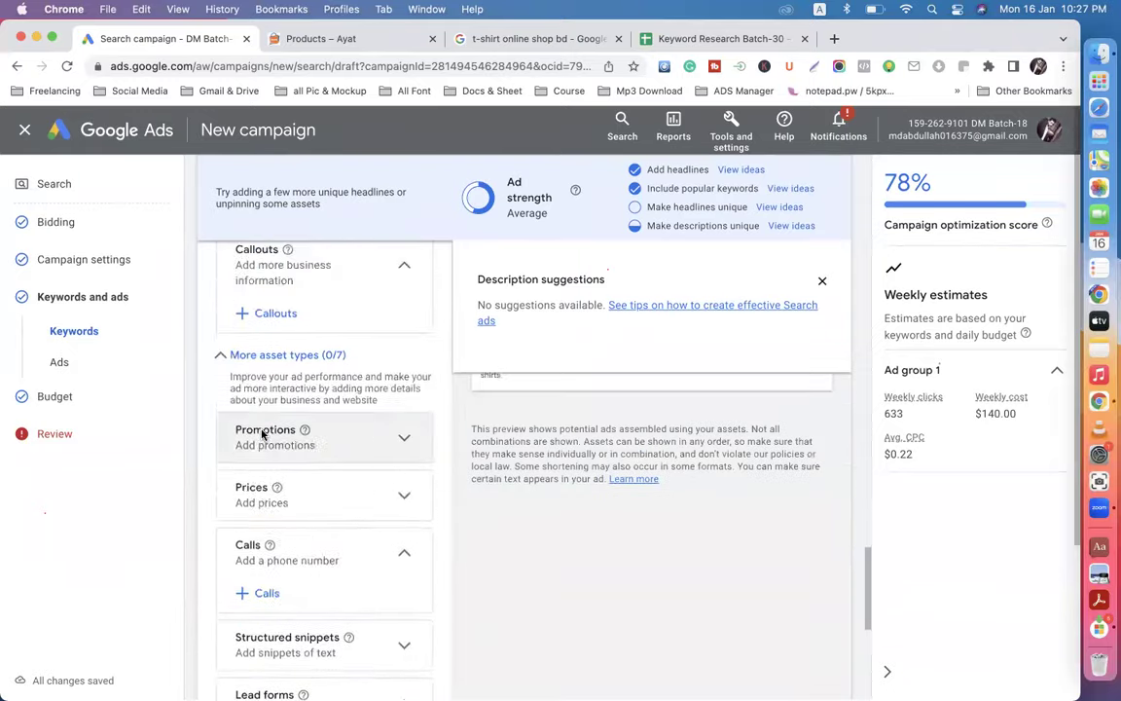
pyautogui.scroll(2, 262, 434)
pyautogui.scroll(4, 262, 434)
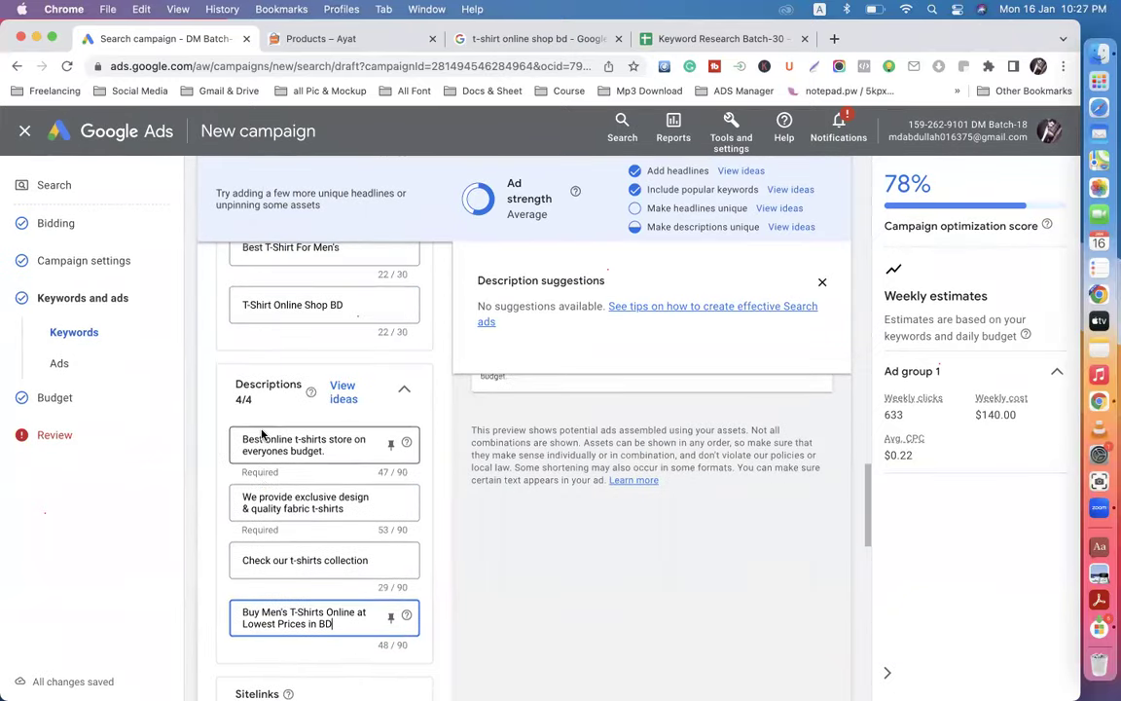
pyautogui.scroll(15, 261, 434)
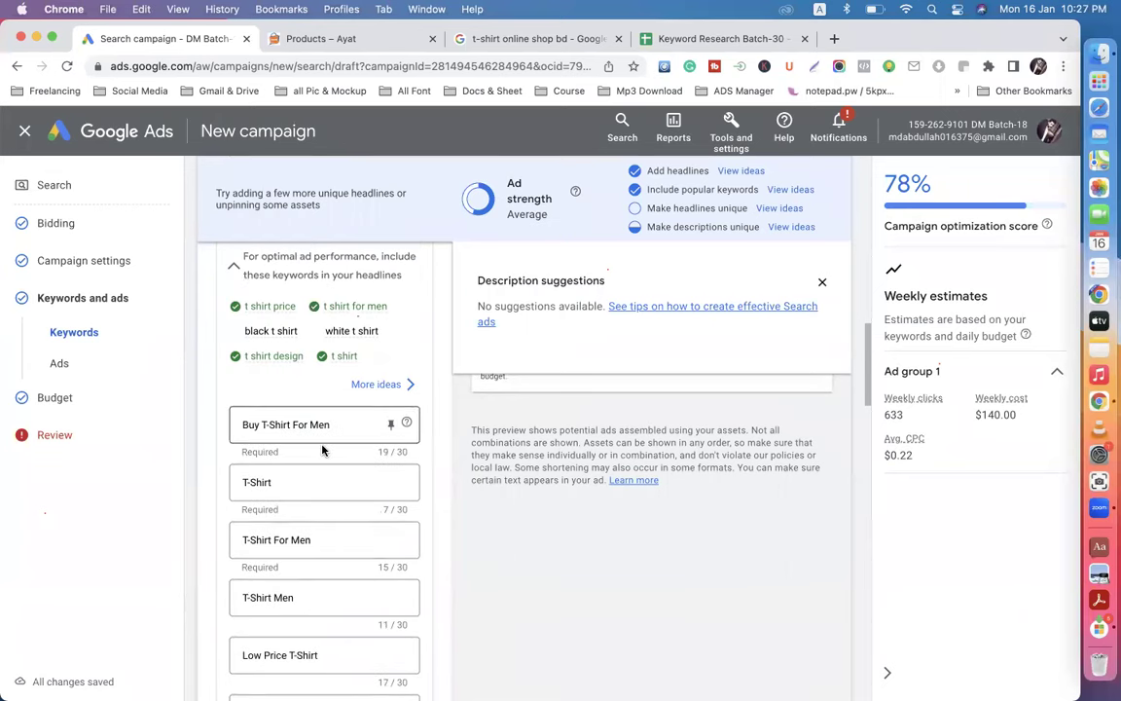
pyautogui.scroll(-4, 322, 448)
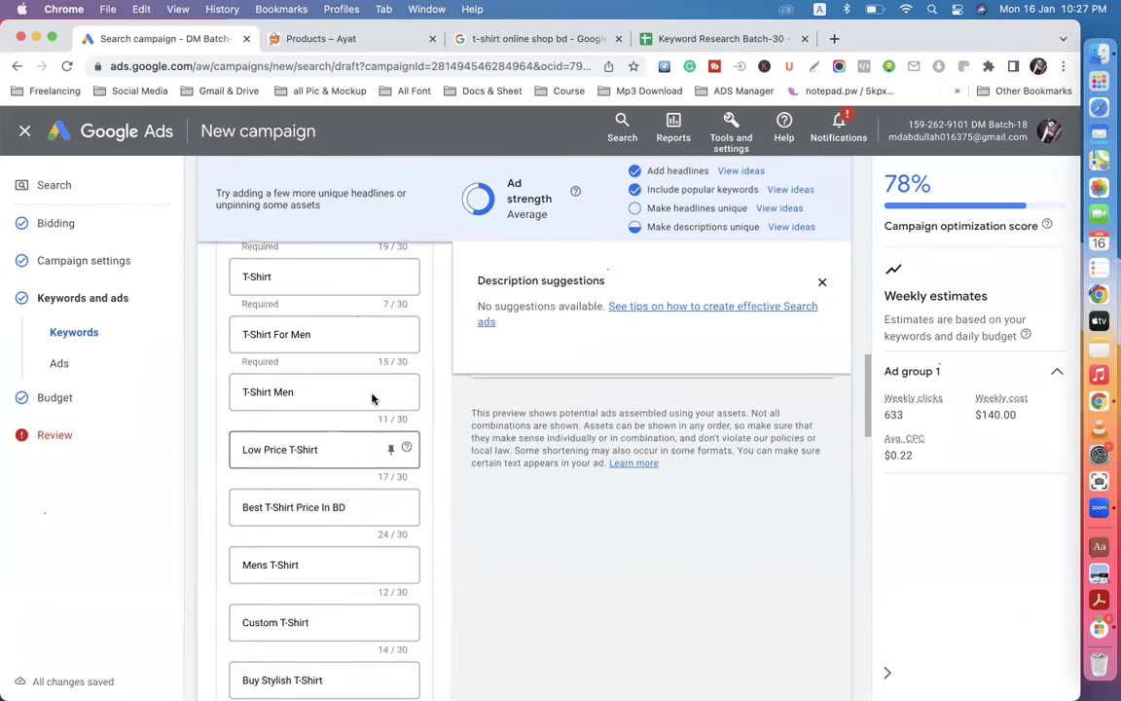
pyautogui.click(822, 282)
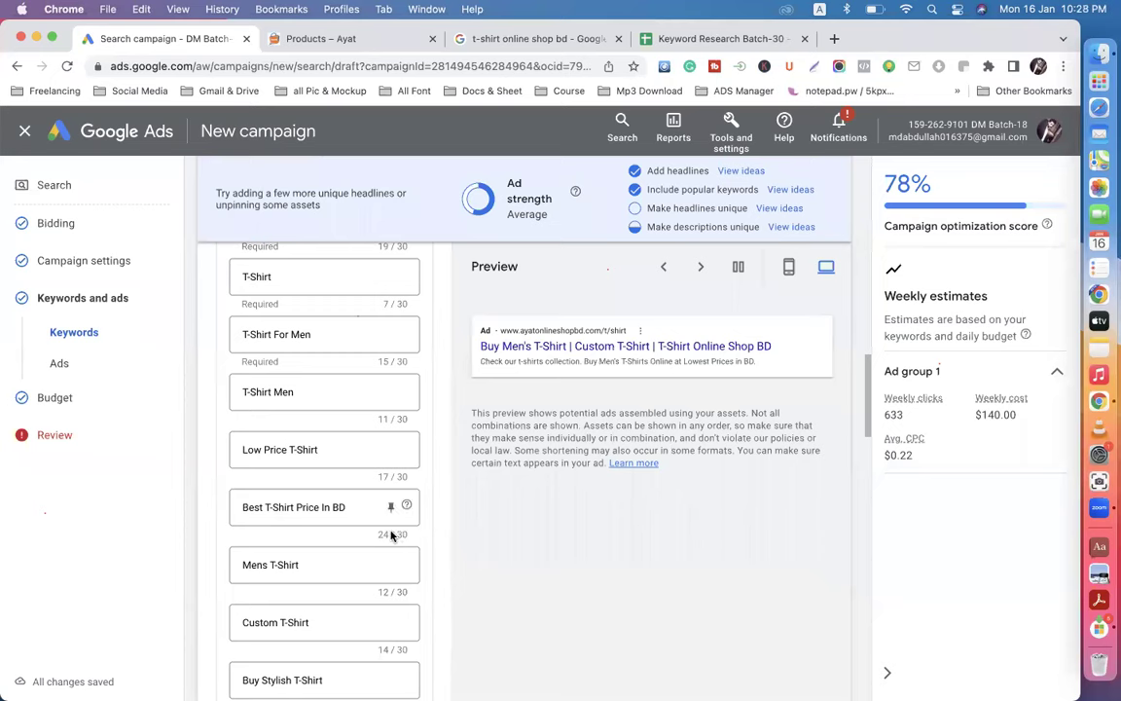
# Step: Examine the ad preview together with the sitelinks, callouts and additional asset types available for the ad
pyautogui.scroll(-8, 390, 543)
pyautogui.scroll(-1, 390, 548)
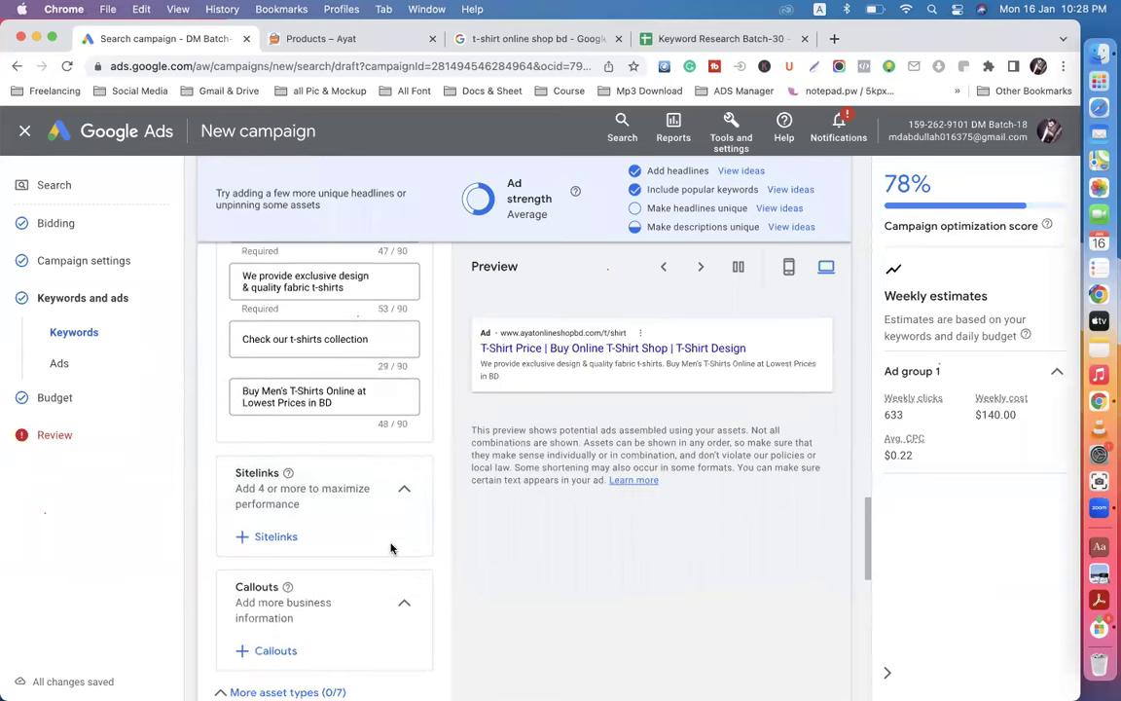
pyautogui.scroll(10, 390, 548)
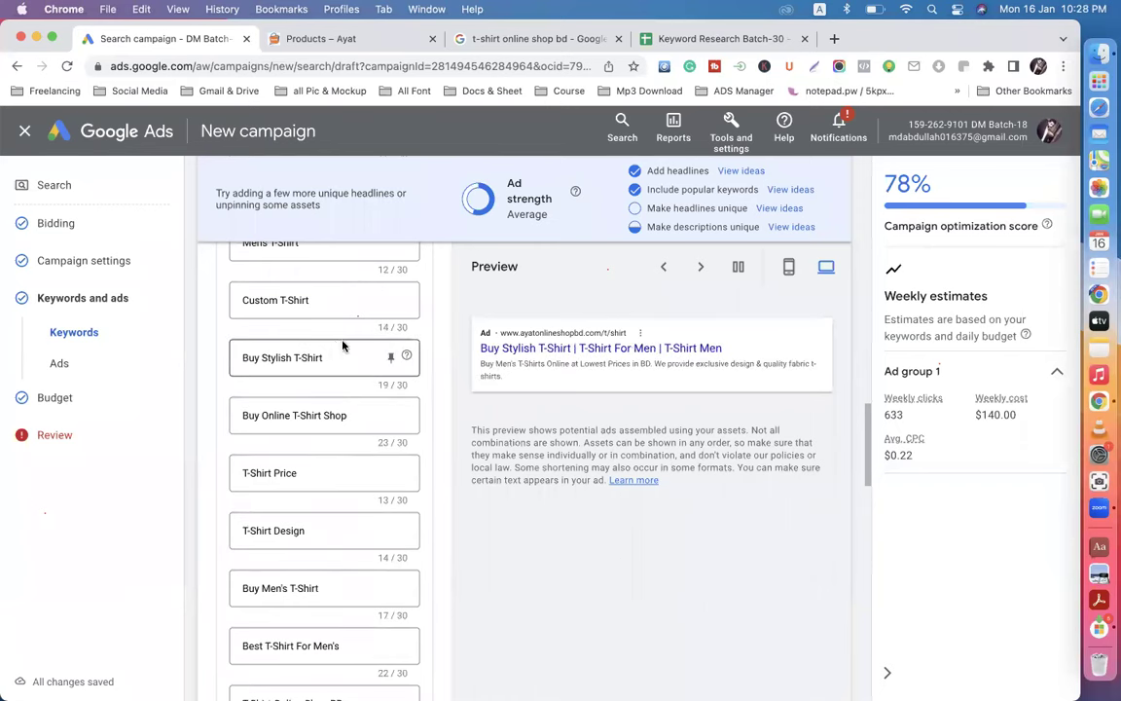
pyautogui.scroll(-10, 335, 462)
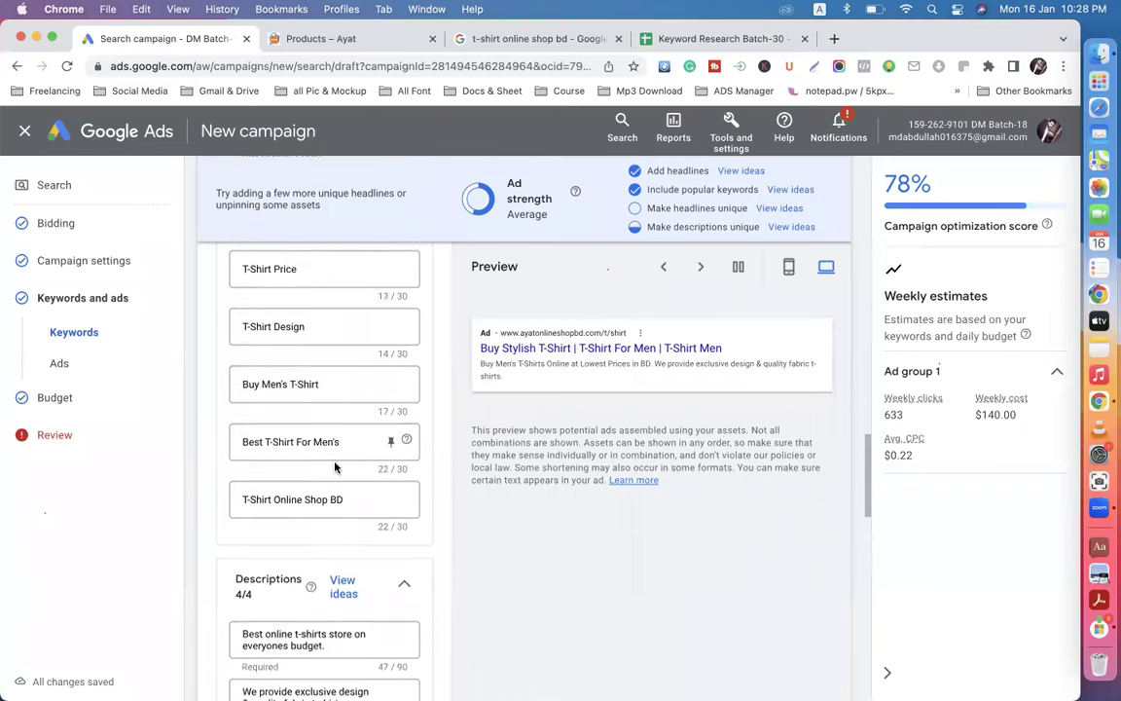
pyautogui.scroll(-10, 335, 467)
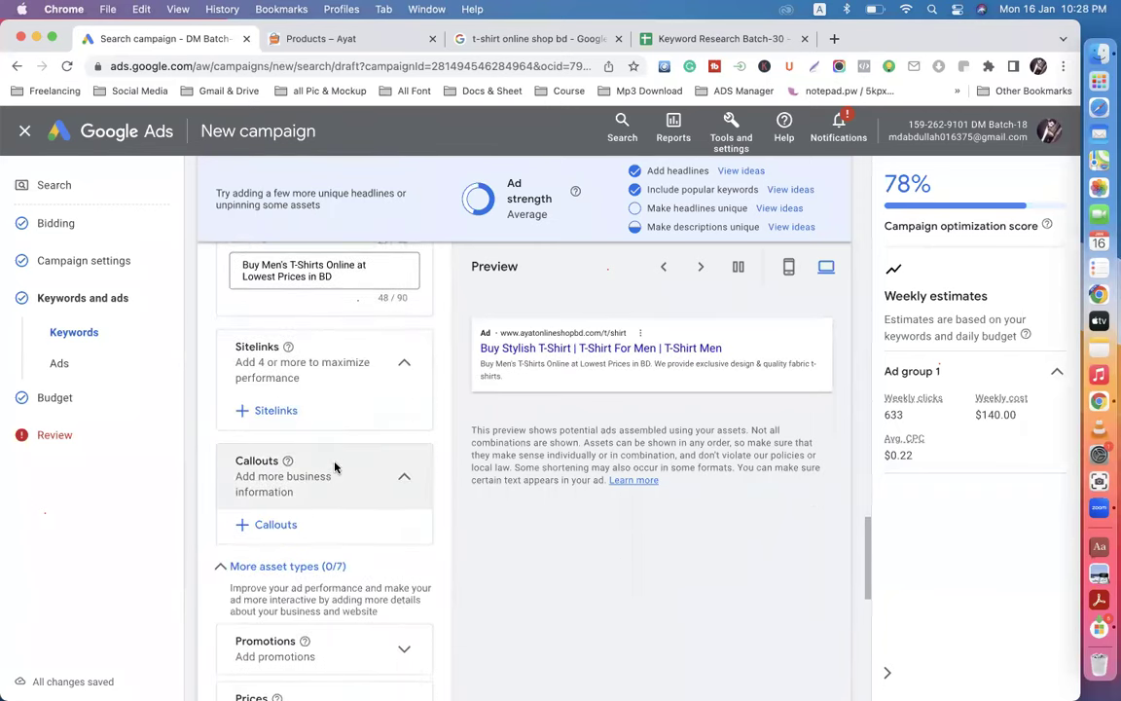
pyautogui.scroll(-5, 312, 506)
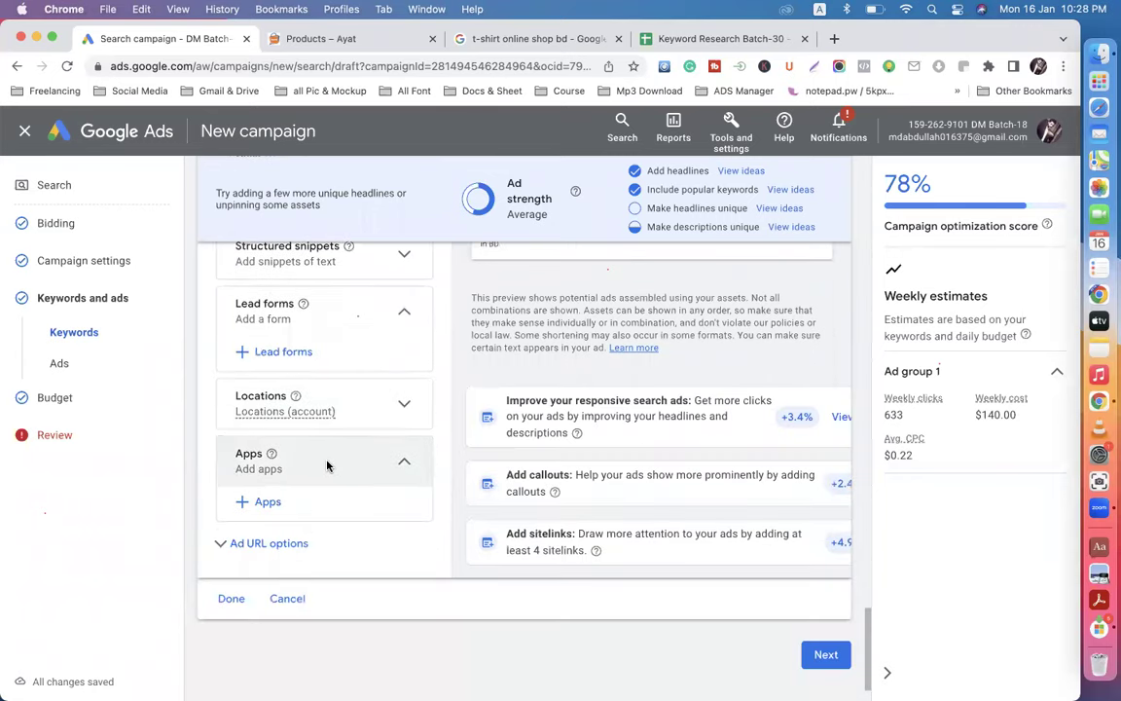
pyautogui.scroll(10, 327, 466)
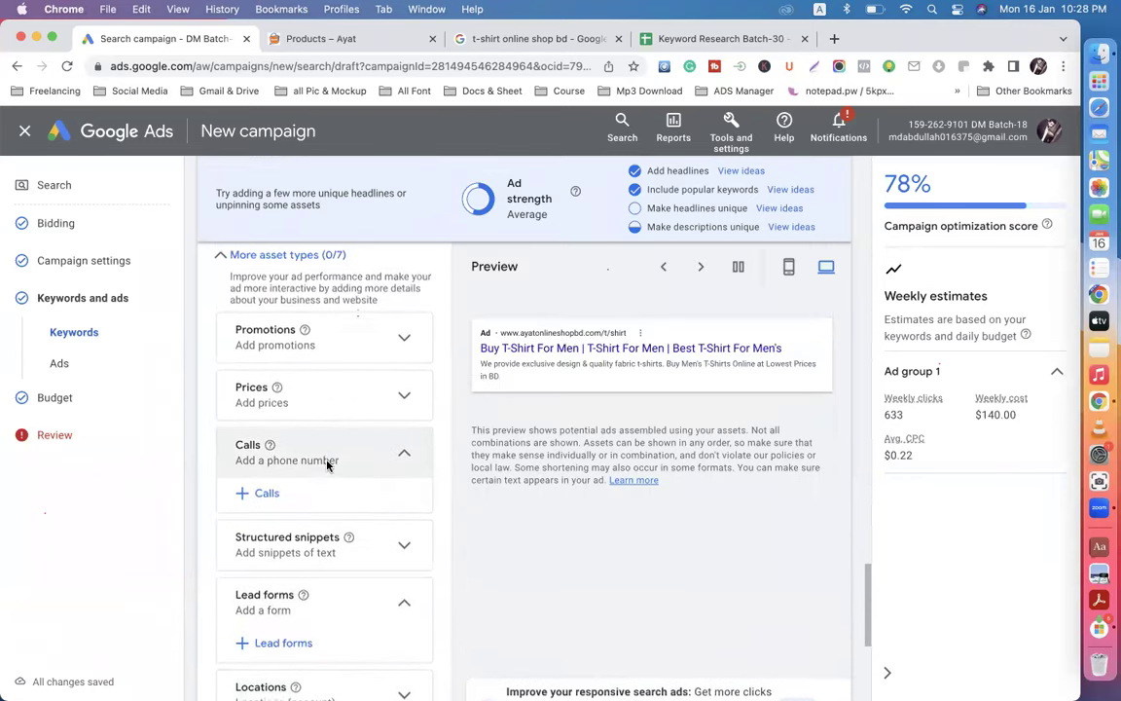
# Step: Open more keyword ideas for the ad headlines and compare the suggestions with the ad group's keyword list
pyautogui.scroll(15, 327, 466)
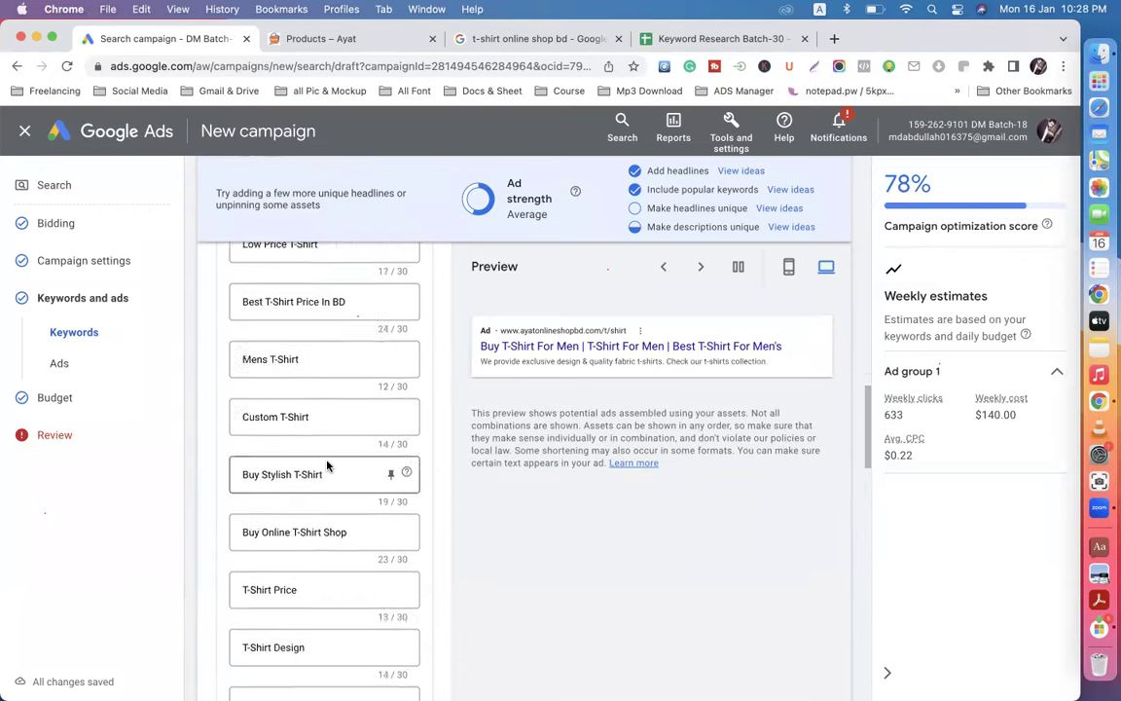
pyautogui.scroll(3, 327, 467)
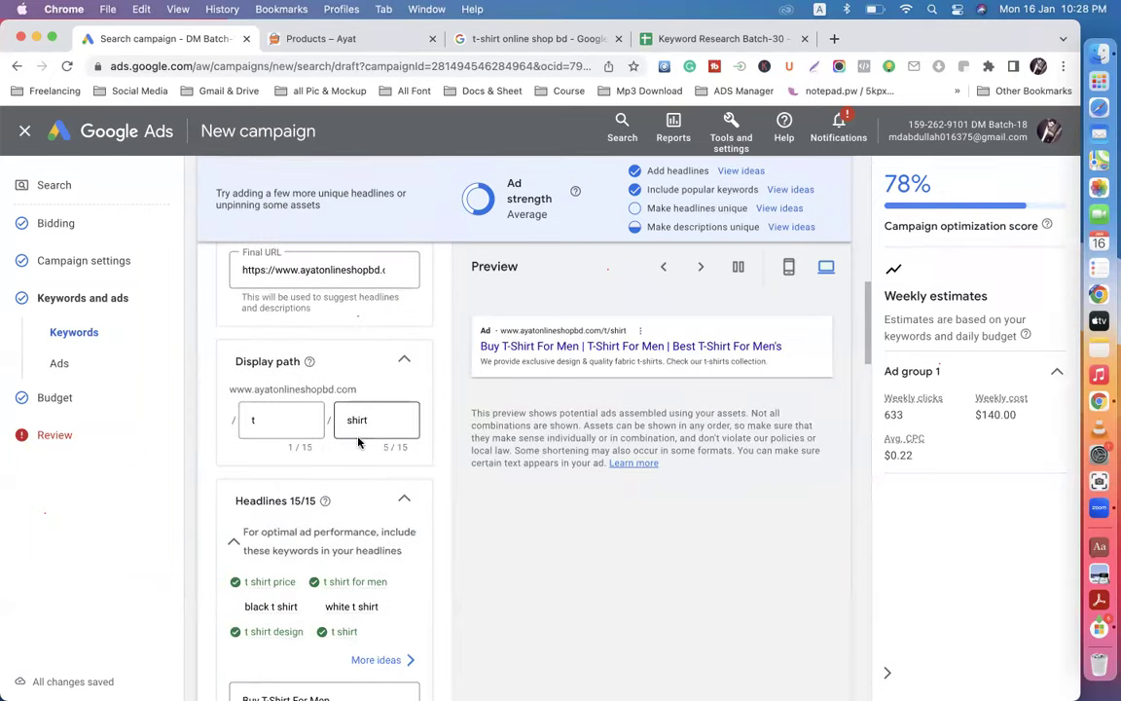
pyautogui.scroll(-2, 408, 523)
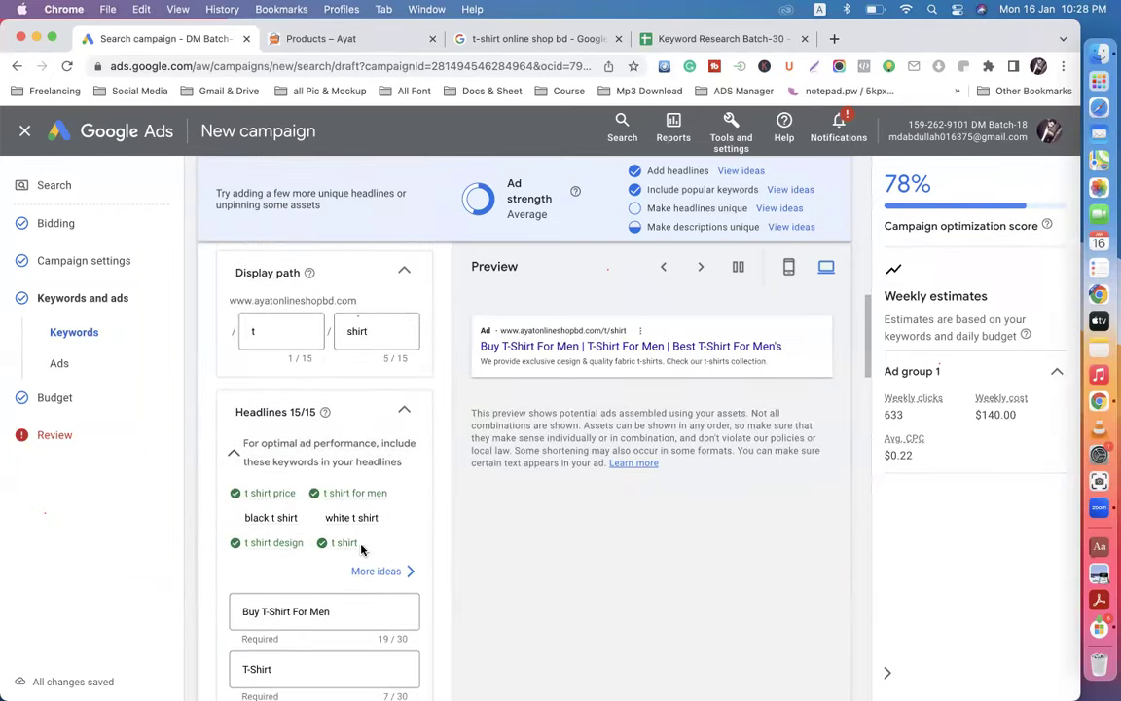
pyautogui.click(377, 574)
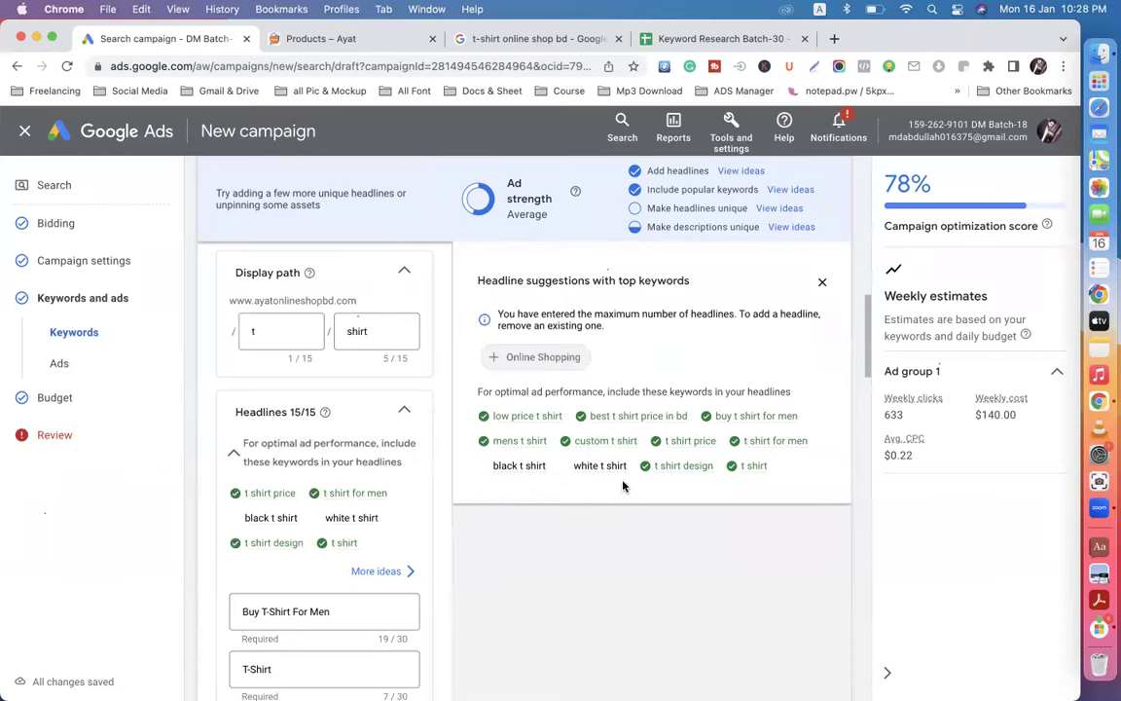
pyautogui.moveTo(542, 471)
pyautogui.scroll(10, 438, 461)
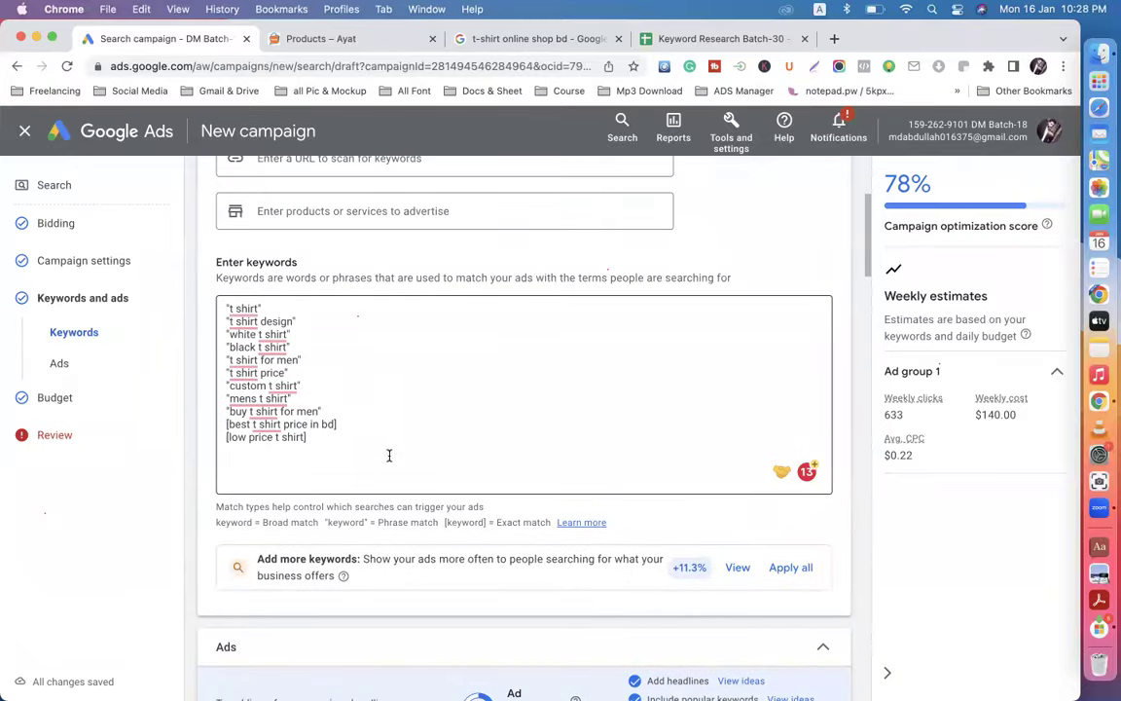
pyautogui.scroll(-6, 380, 477)
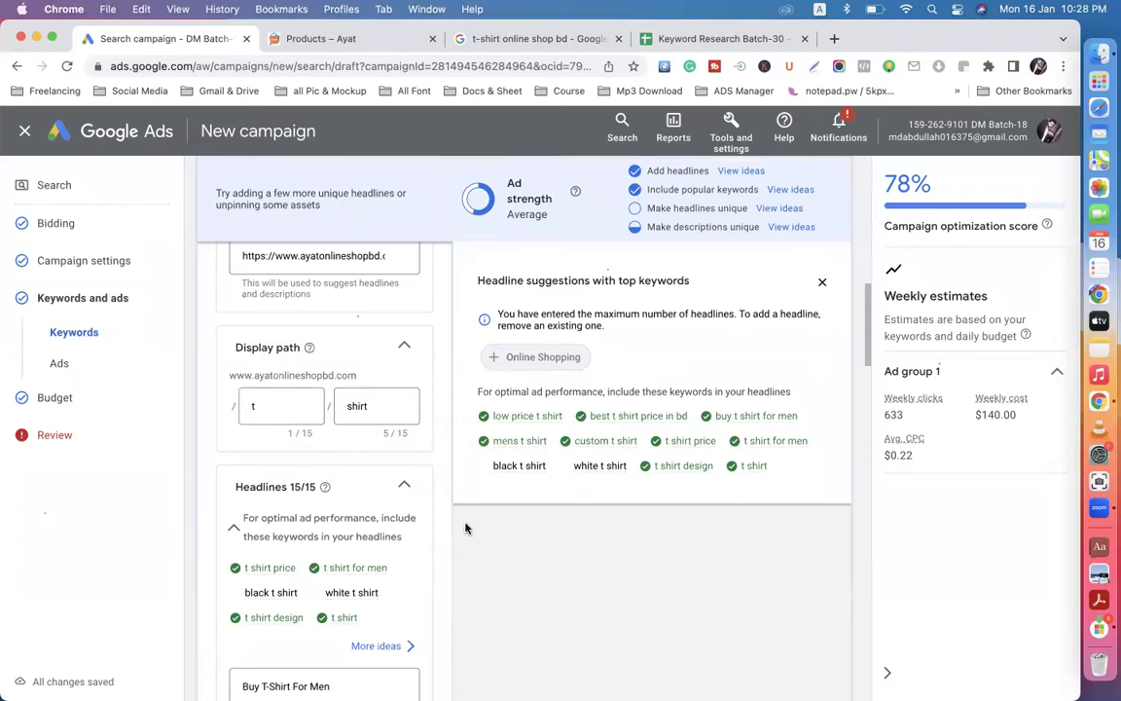
# Step: Review the ad's descriptions and headlines, and read the help note on pinning assets
pyautogui.scroll(-10, 446, 545)
pyautogui.scroll(-5, 445, 545)
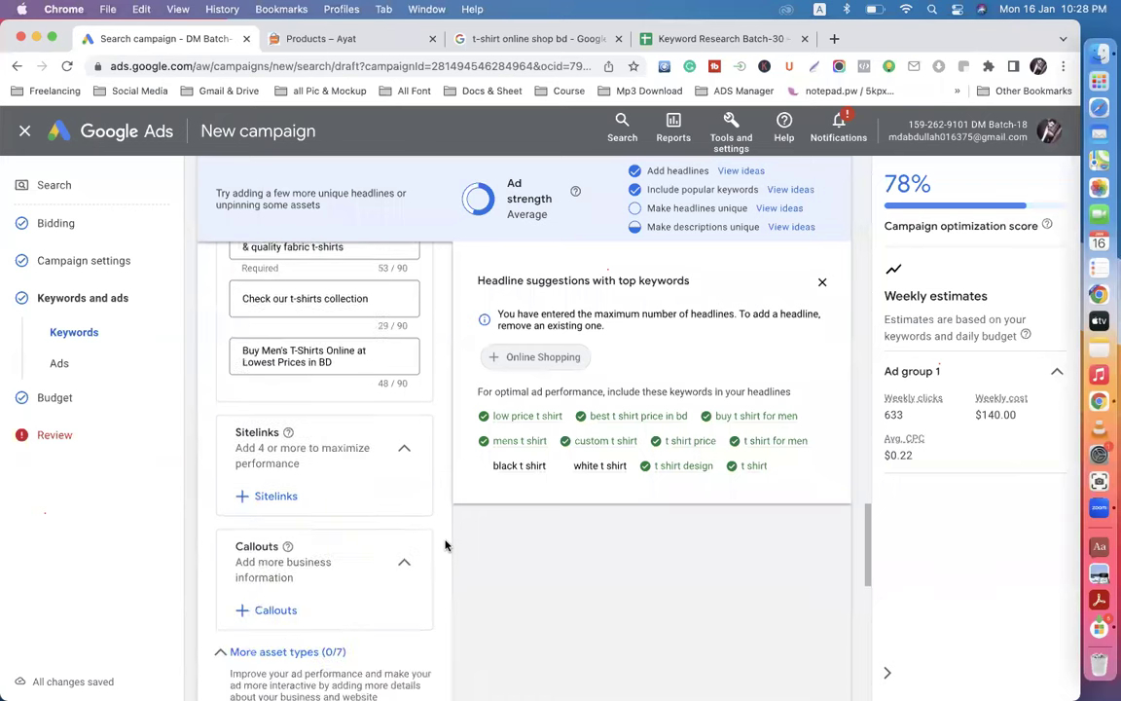
pyautogui.scroll(3, 336, 436)
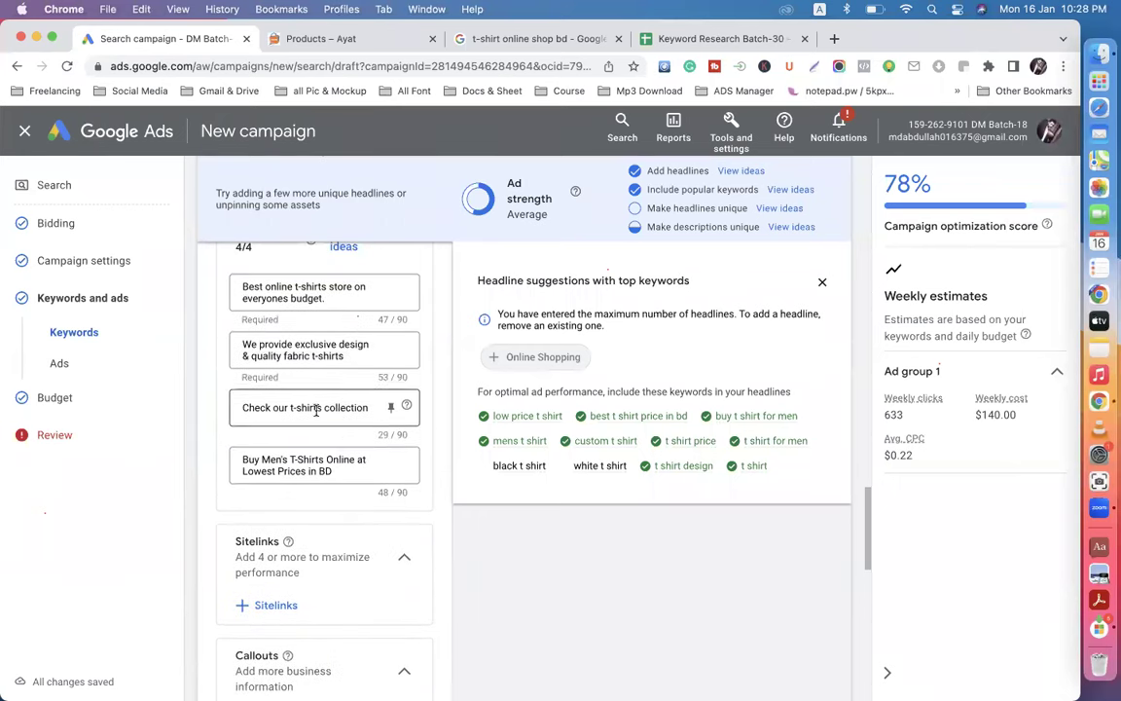
pyautogui.scroll(4, 355, 392)
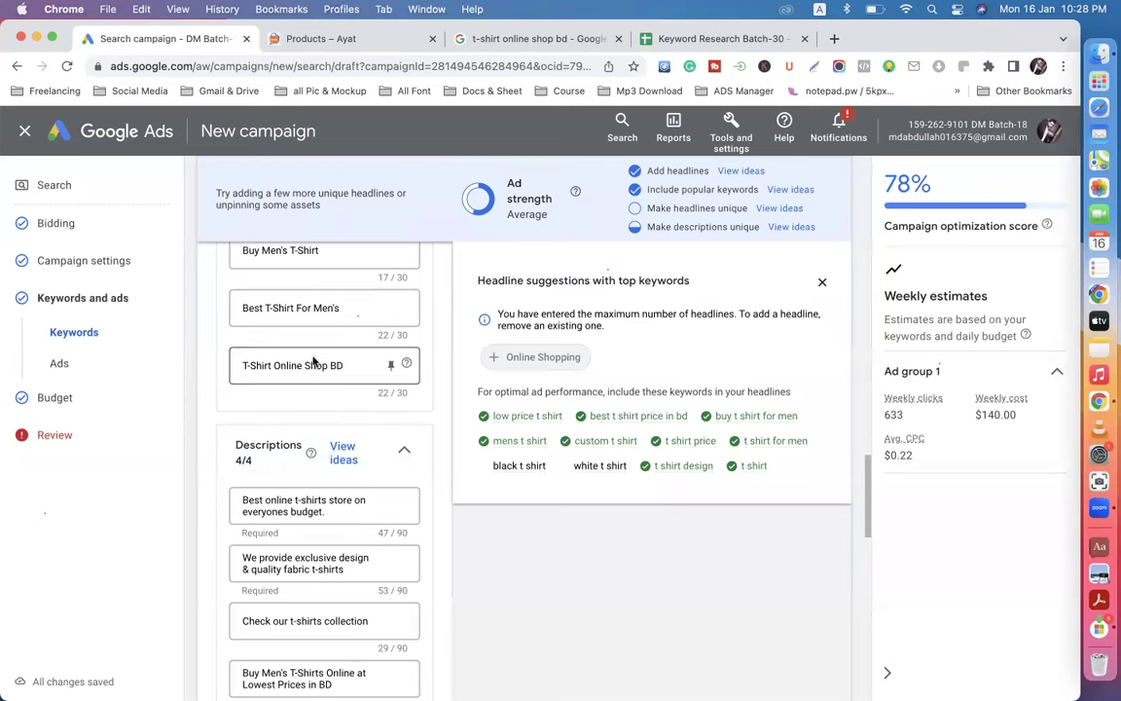
pyautogui.scroll(2, 318, 350)
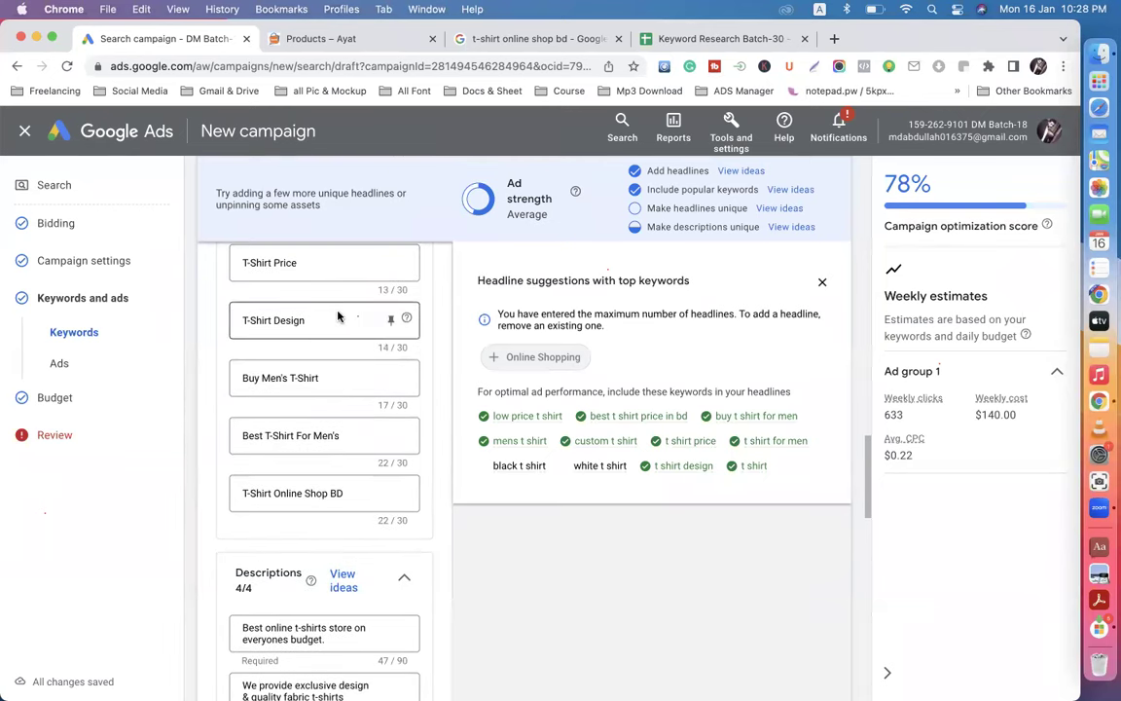
pyautogui.scroll(3, 336, 374)
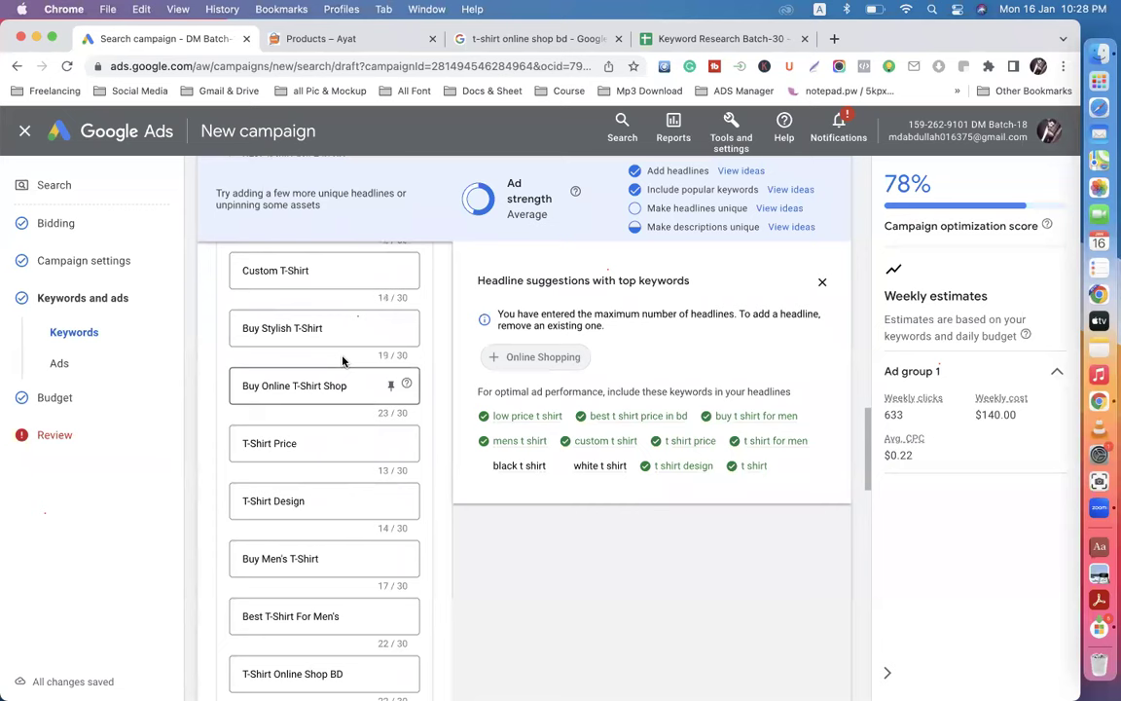
pyautogui.scroll(-6, 331, 389)
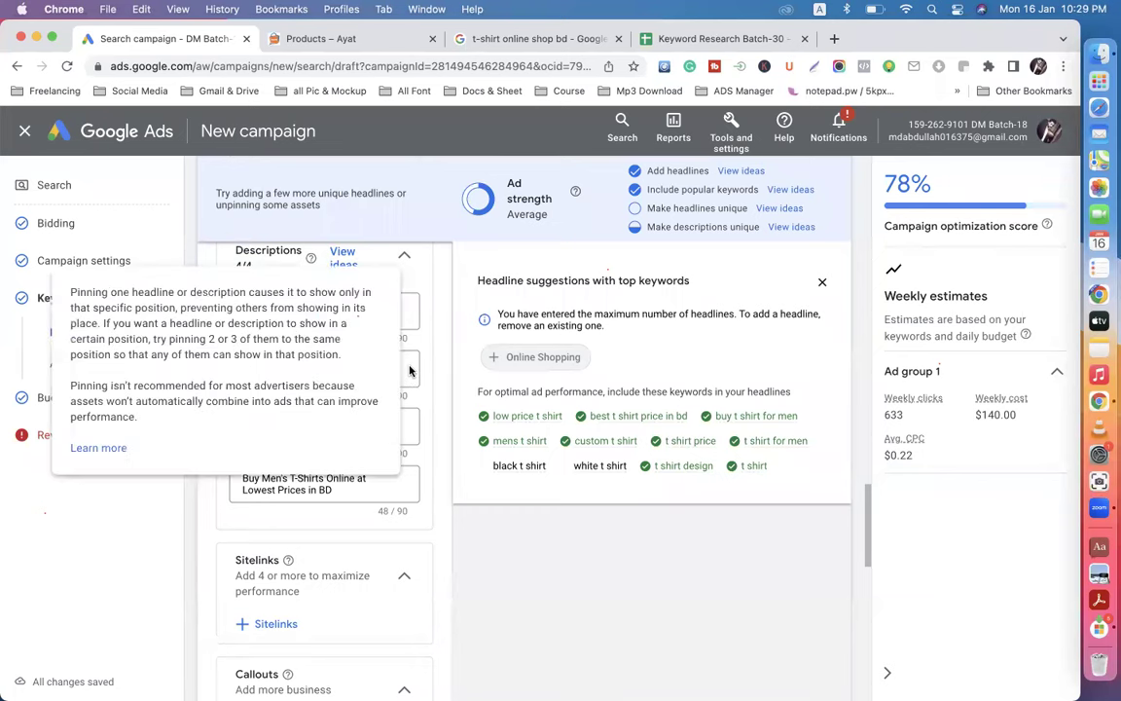
pyautogui.moveTo(404, 317)
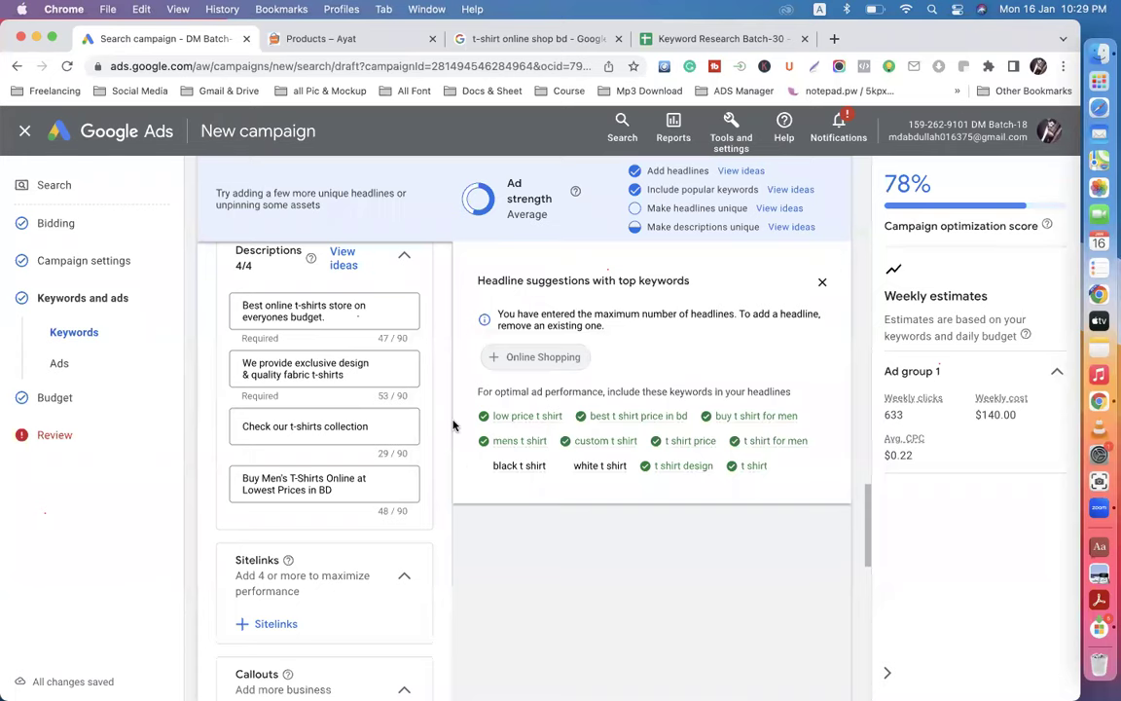
# Step: Examine the entered keywords, followed by the headlines from "Buy T-Shirt For Men" to "Best T-Shirt For Men's"
pyautogui.scroll(4, 453, 425)
pyautogui.scroll(10, 453, 426)
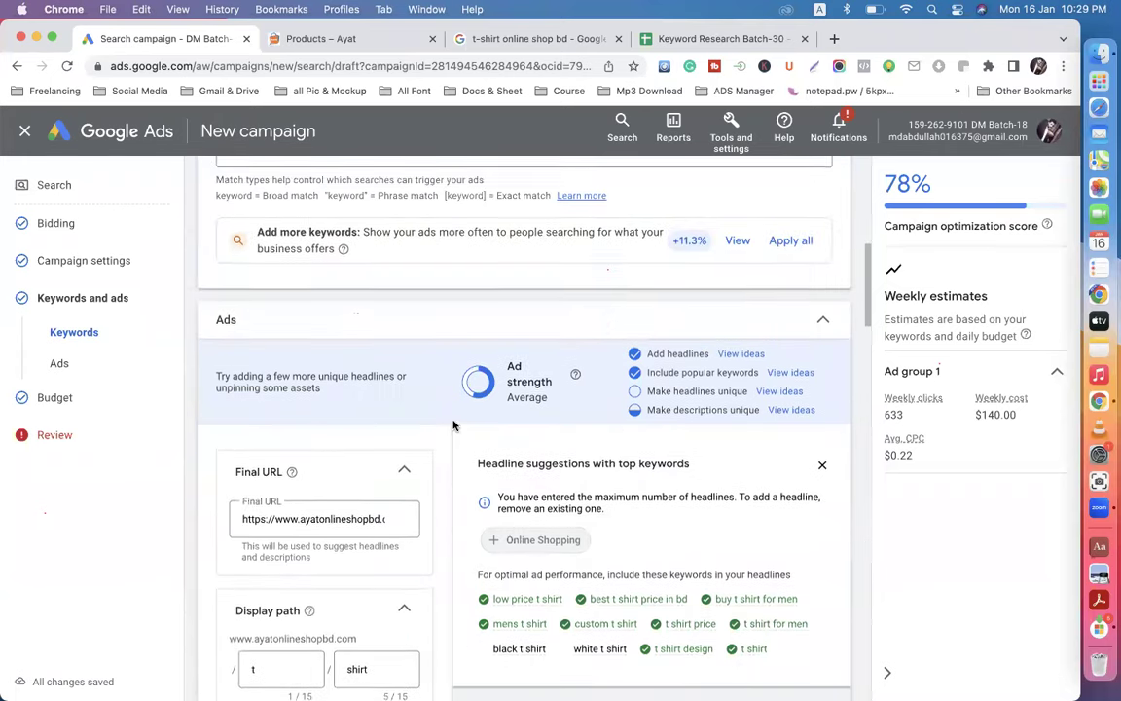
pyautogui.scroll(6, 388, 377)
pyautogui.scroll(-3, 352, 399)
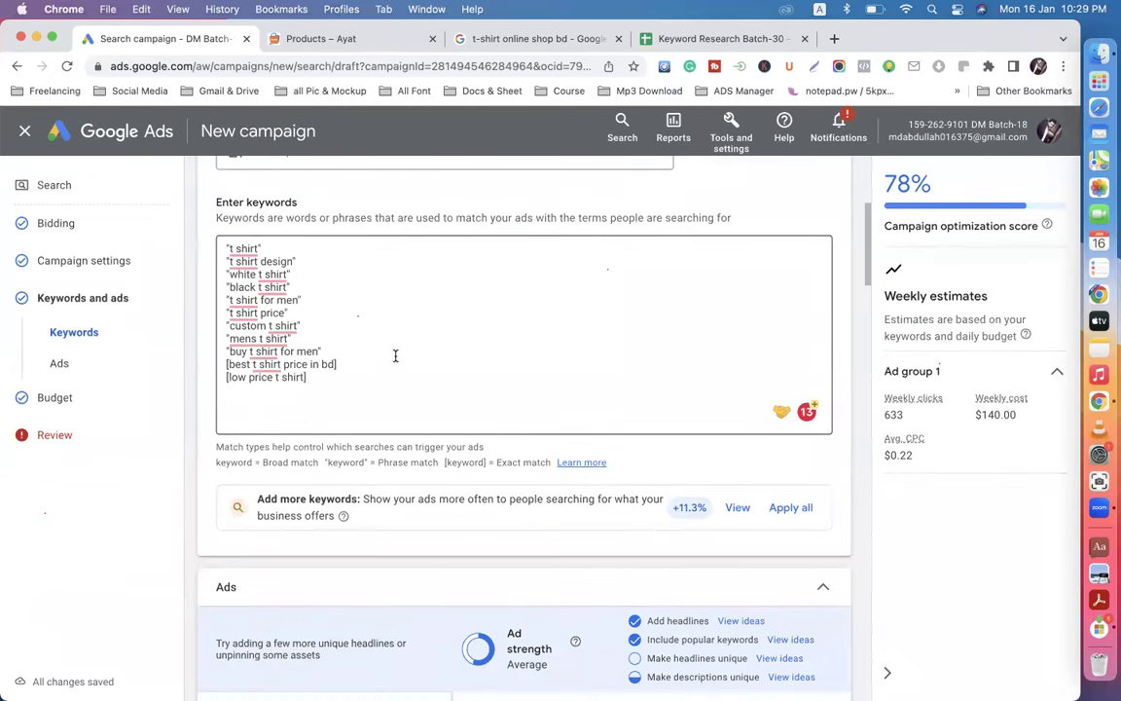
pyautogui.scroll(-10, 393, 408)
pyautogui.scroll(3, 393, 406)
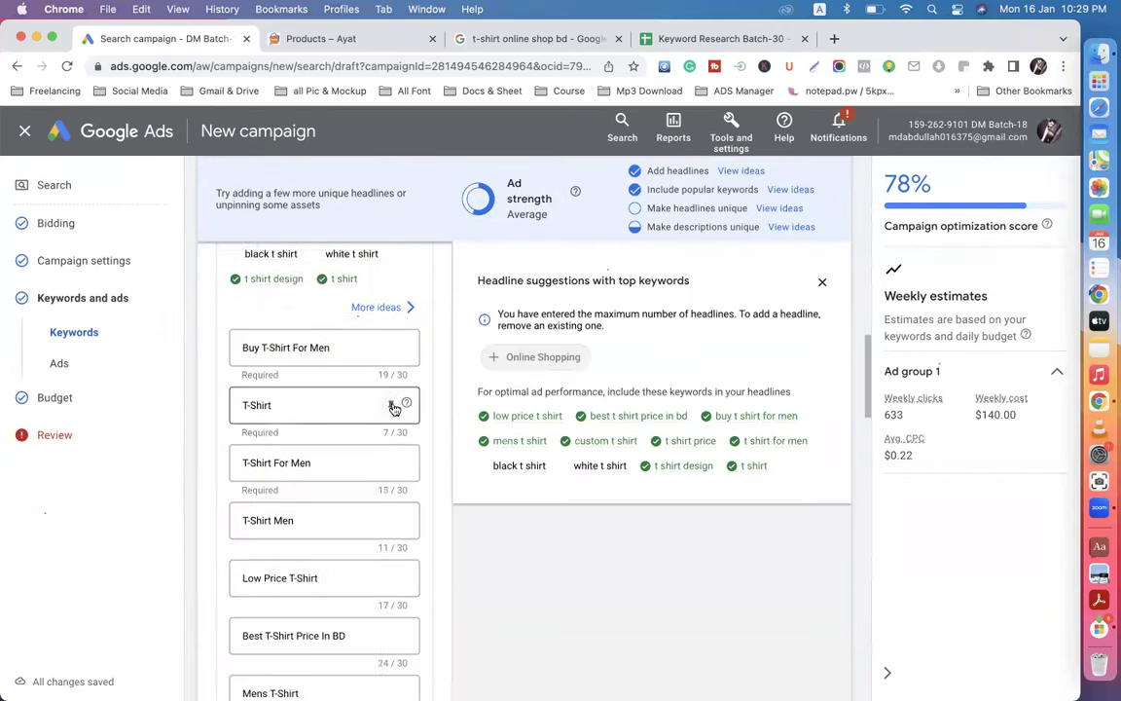
pyautogui.scroll(-1, 440, 442)
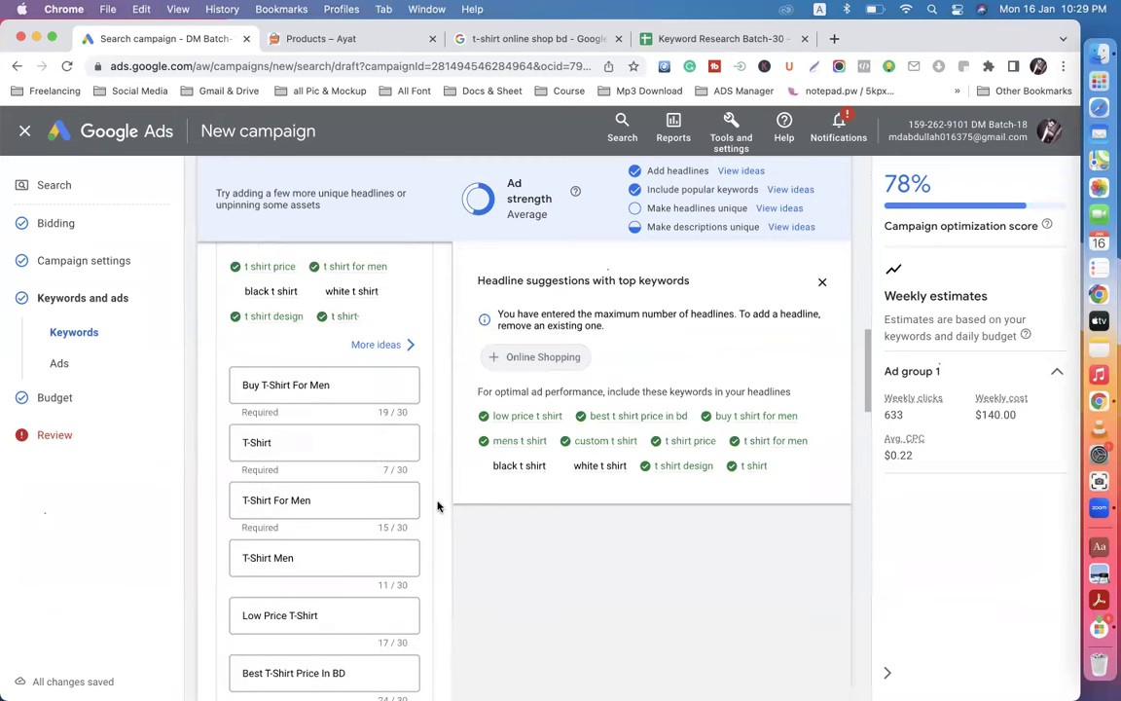
pyautogui.scroll(-5, 437, 506)
pyautogui.scroll(-2, 437, 506)
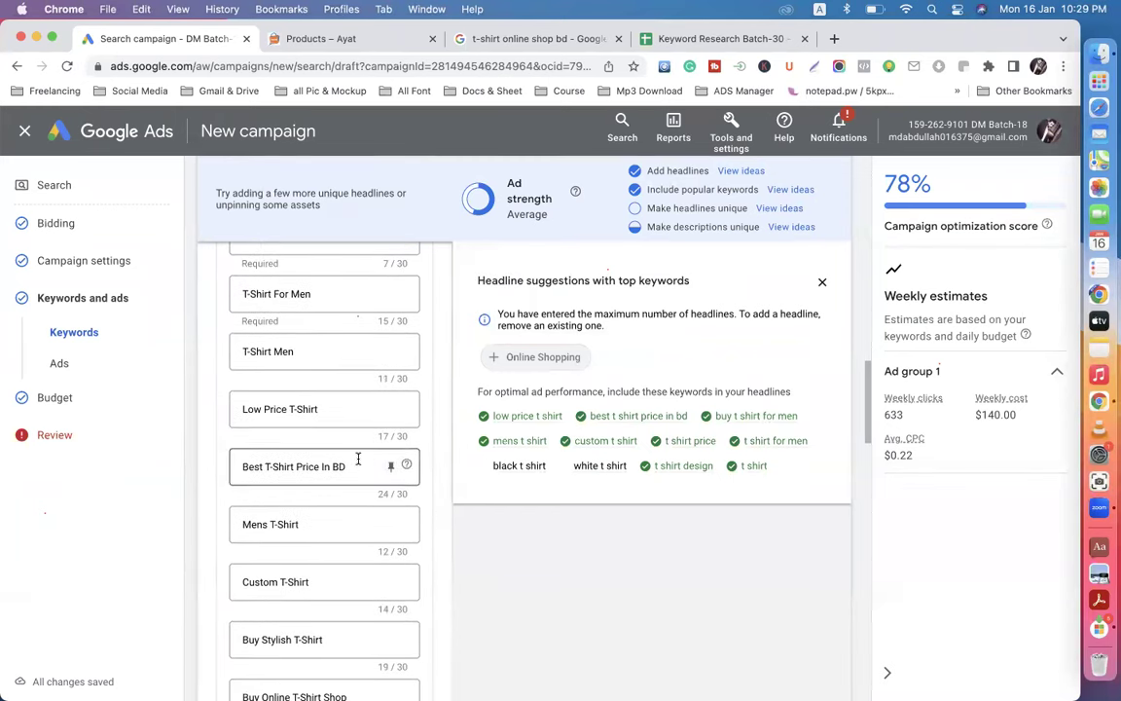
pyautogui.scroll(-6, 341, 448)
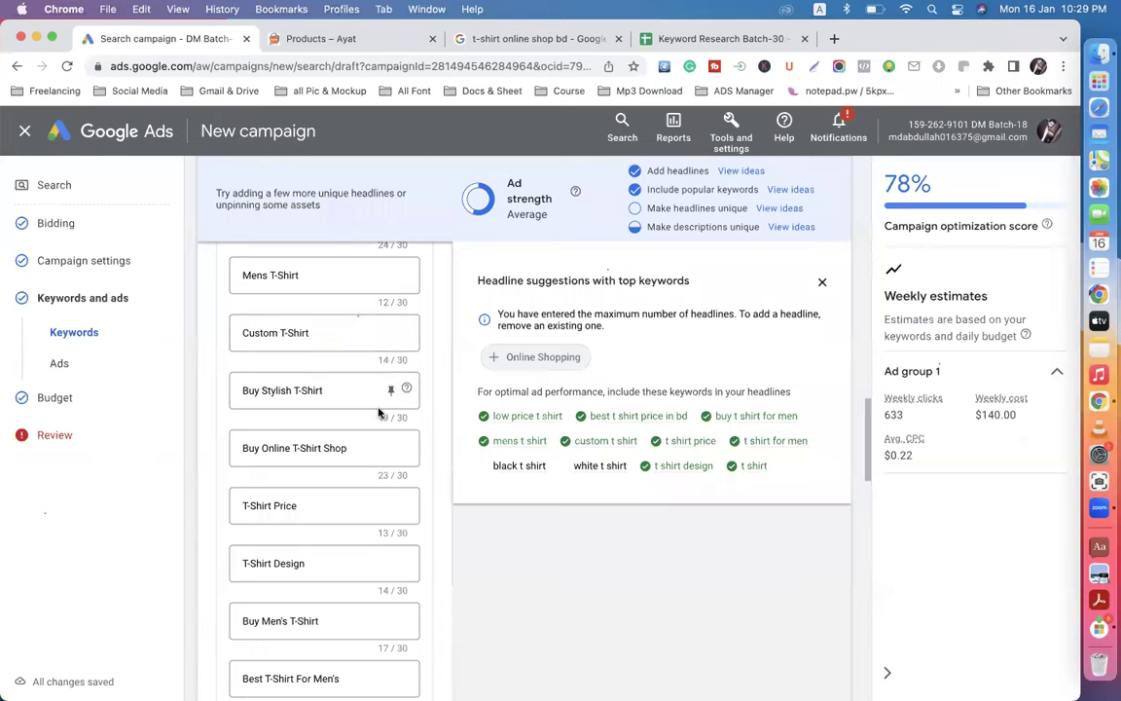
# Step: Check the headlines against the keyword list, then examine the ad strength rating and the usage details for "low price t shirt"
pyautogui.scroll(4, 379, 415)
pyautogui.scroll(10, 379, 415)
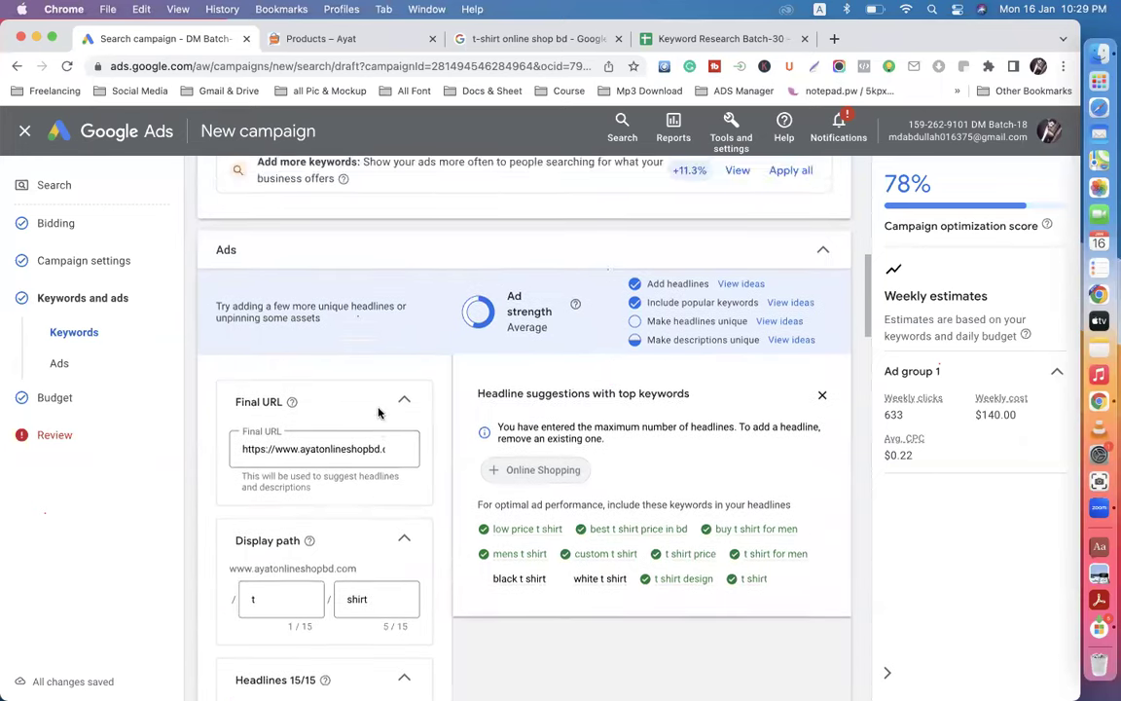
pyautogui.scroll(-3, 351, 438)
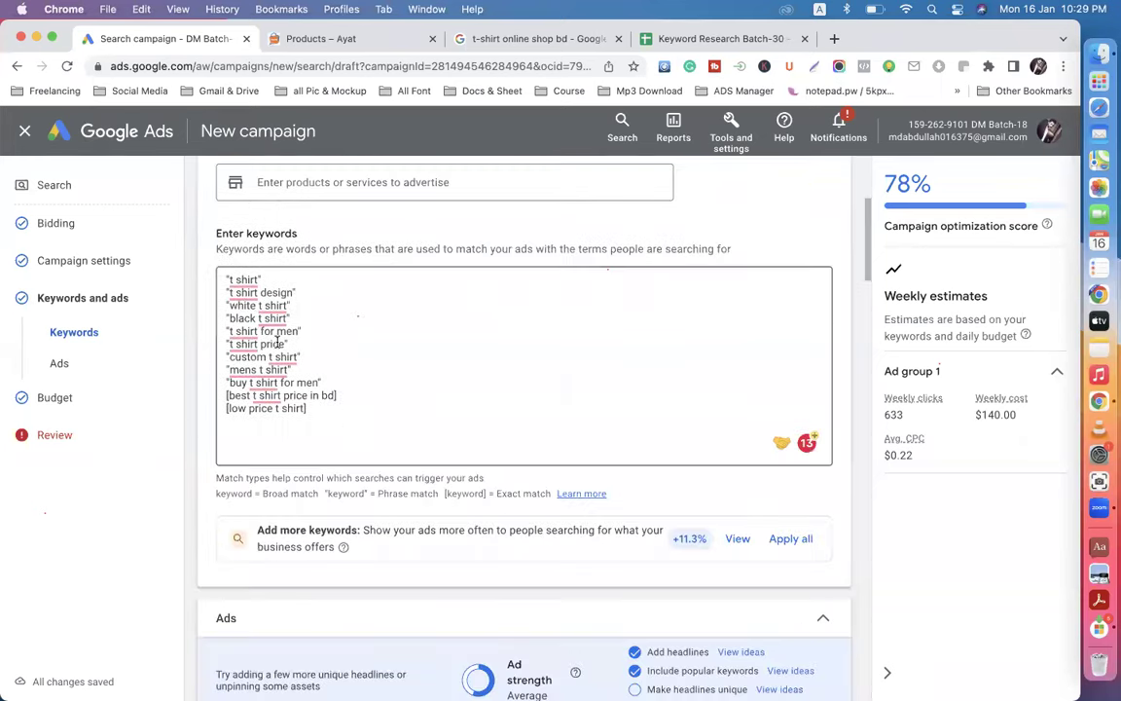
pyautogui.moveTo(246, 310)
pyautogui.scroll(-5, 446, 438)
pyautogui.scroll(-3, 447, 438)
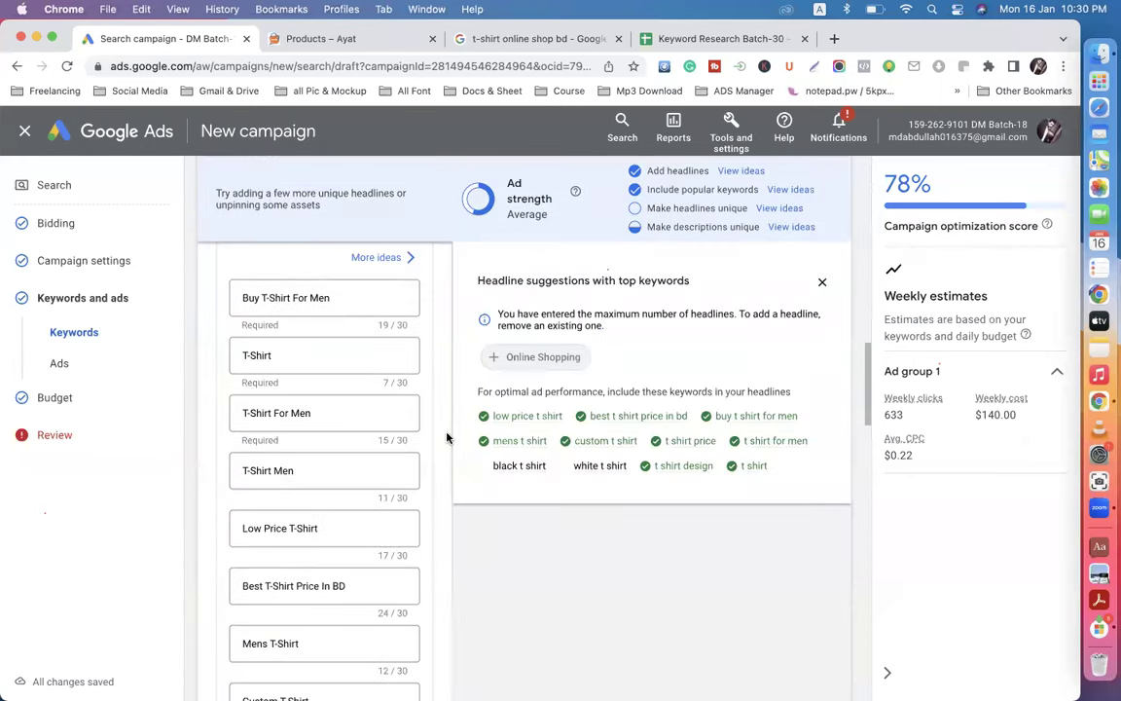
pyautogui.scroll(-2, 447, 438)
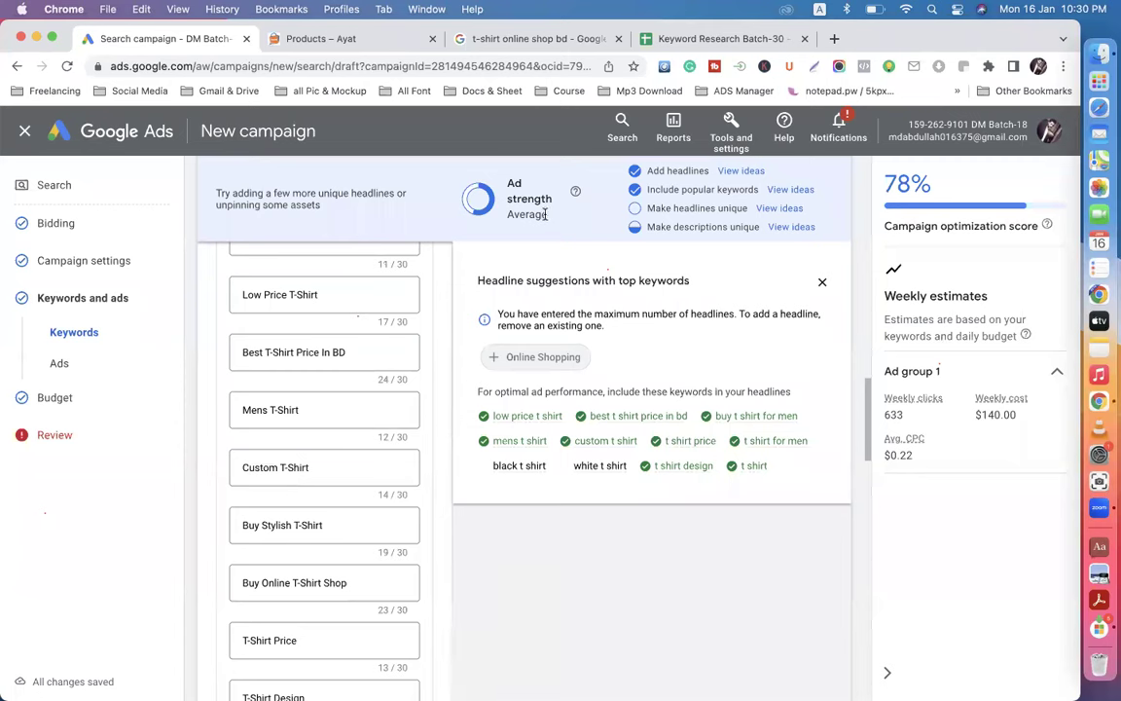
pyautogui.moveTo(547, 213); pyautogui.dragTo(482, 185)
pyautogui.moveTo(531, 422)
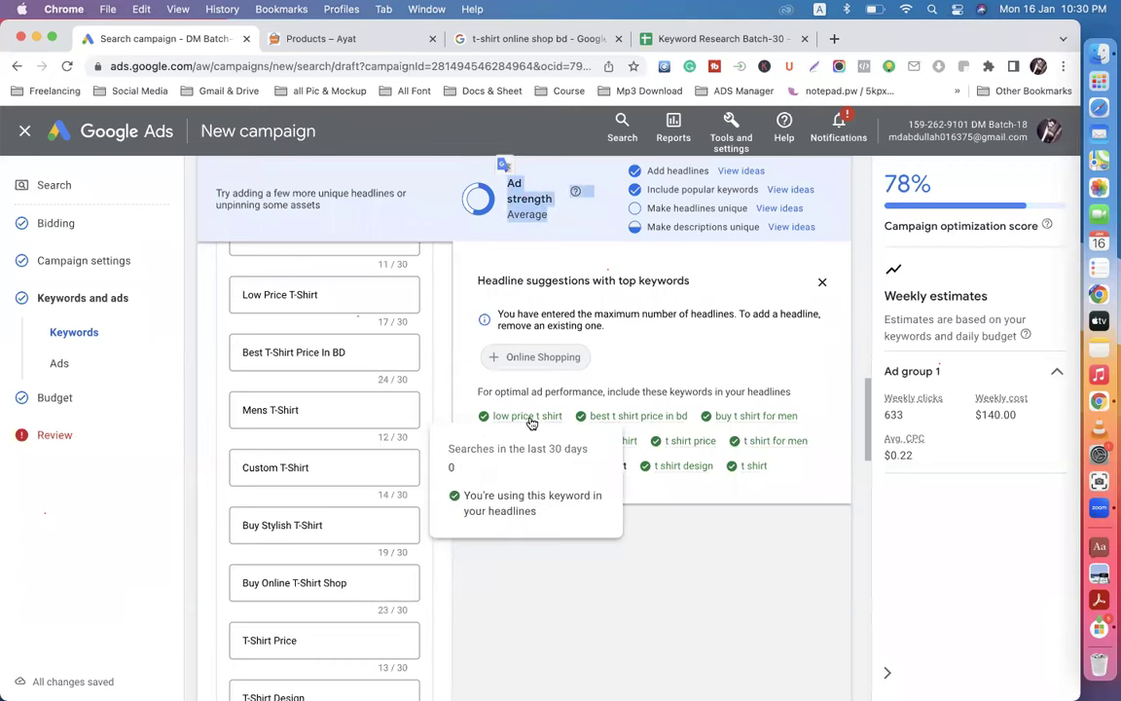
# Step: Recheck the phrase-match and exact-match keywords against all headlines down to "T-Shirt Online Shop BD"
pyautogui.scroll(10, 439, 373)
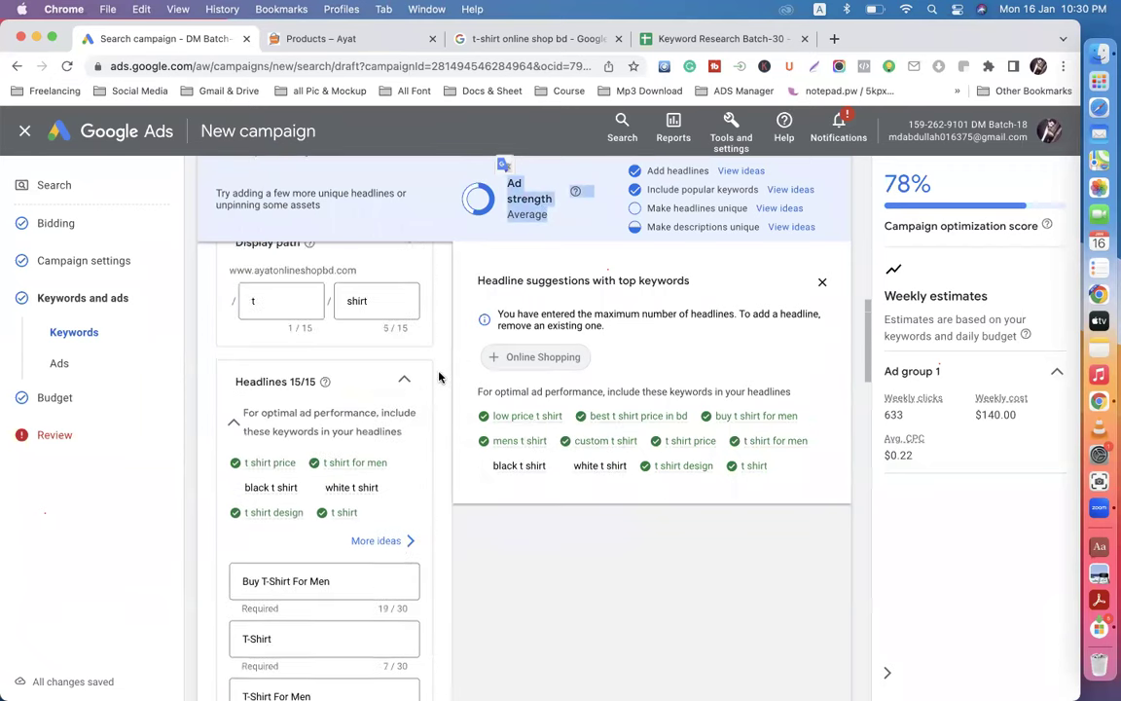
pyautogui.scroll(2, 438, 373)
pyautogui.scroll(-4, 439, 373)
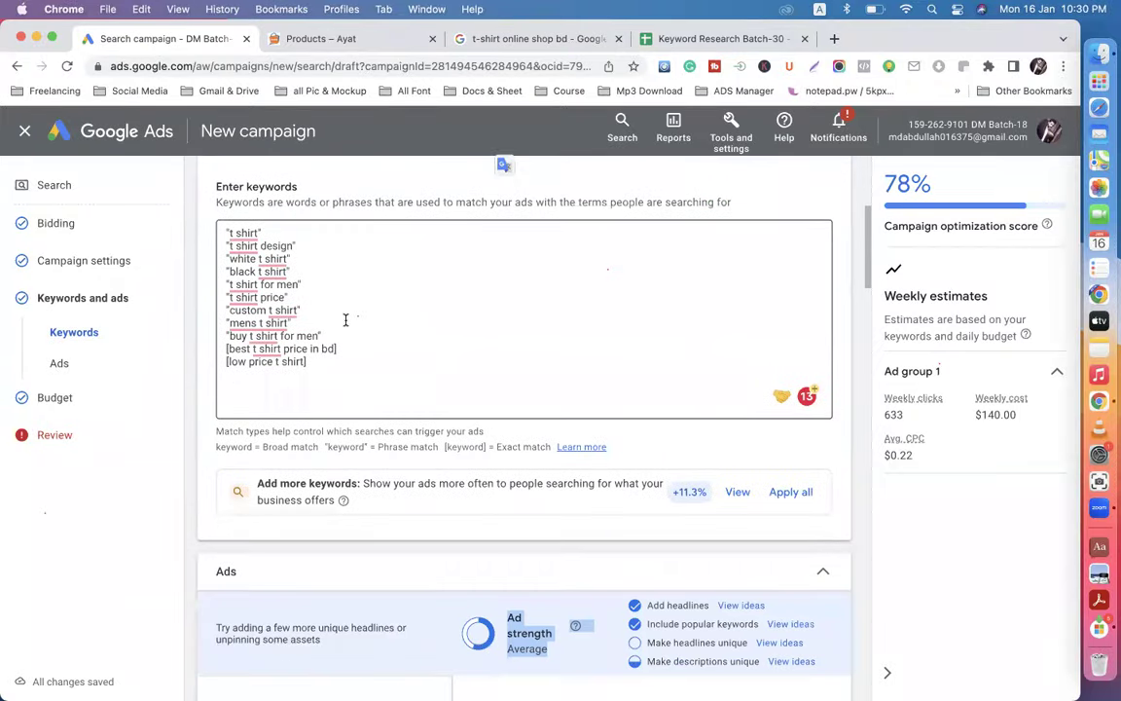
pyautogui.scroll(-15, 346, 320)
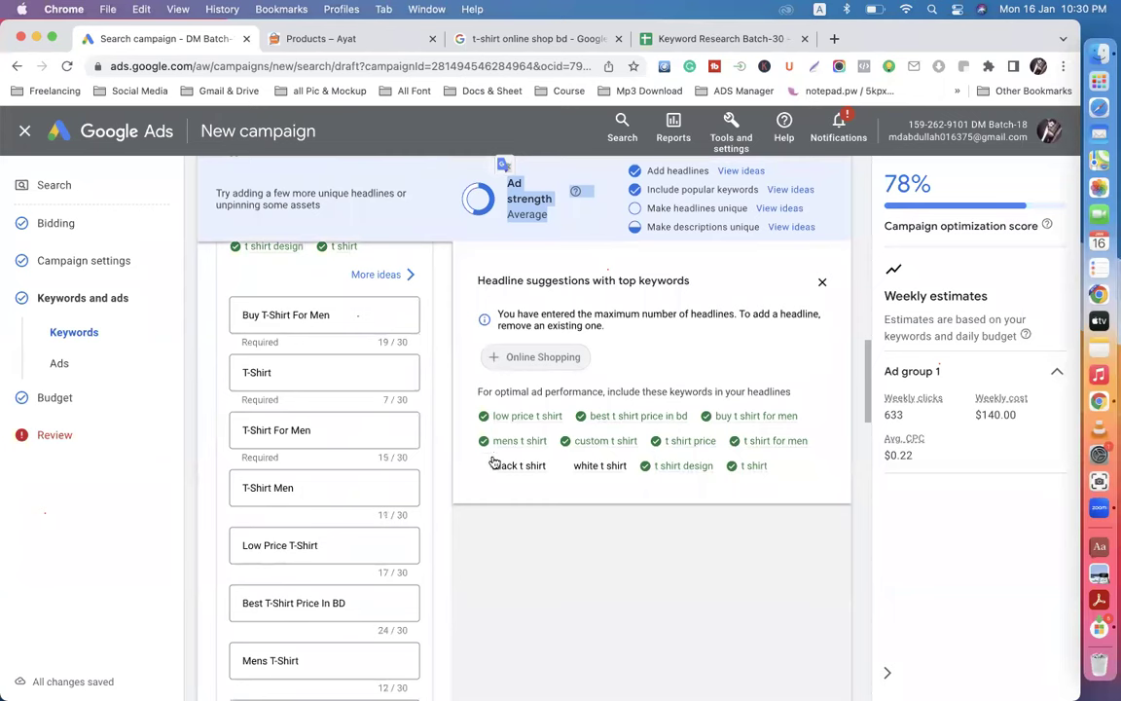
pyautogui.scroll(-3, 409, 477)
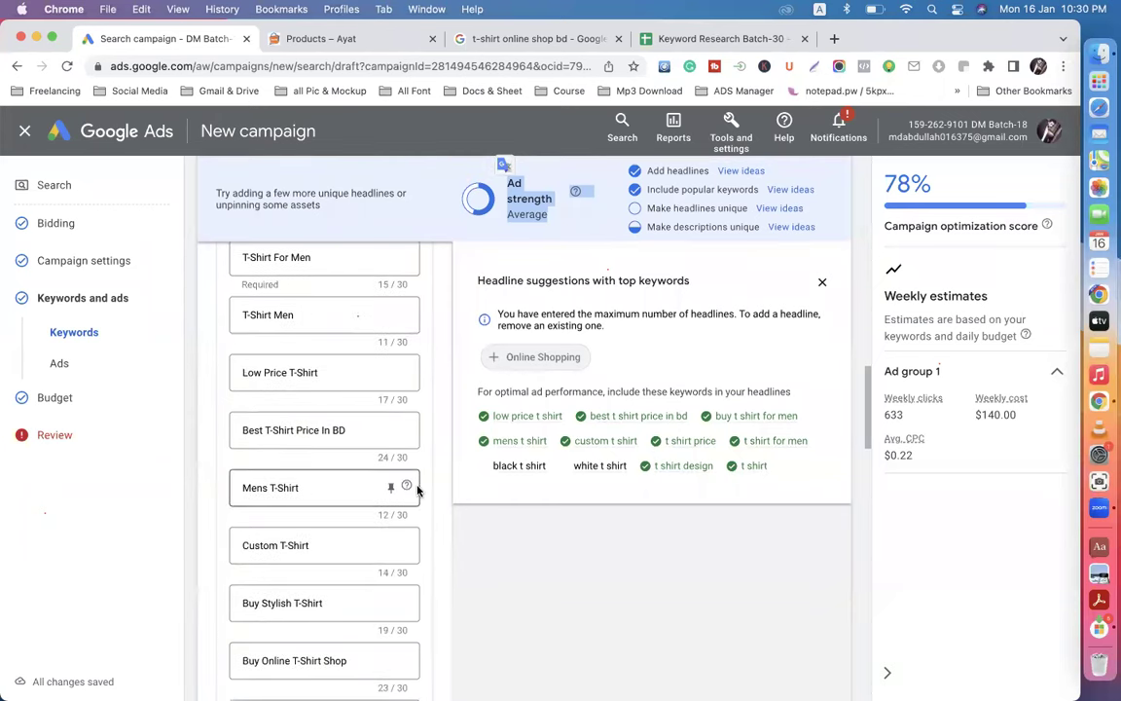
pyautogui.scroll(-5, 409, 535)
pyautogui.scroll(-4, 446, 536)
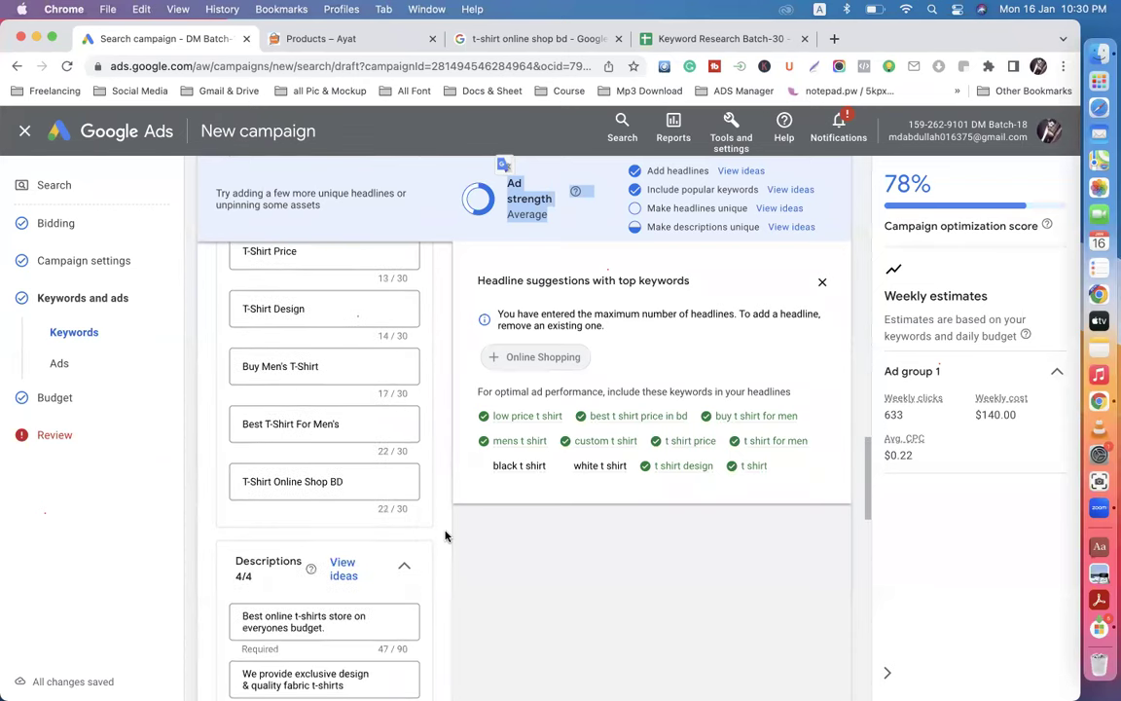
# Step: Consult the Google results for "t-shirt online shop bd", then return to the Google Ads draft and review its descriptions and ad strength
pyautogui.click(450, 39)
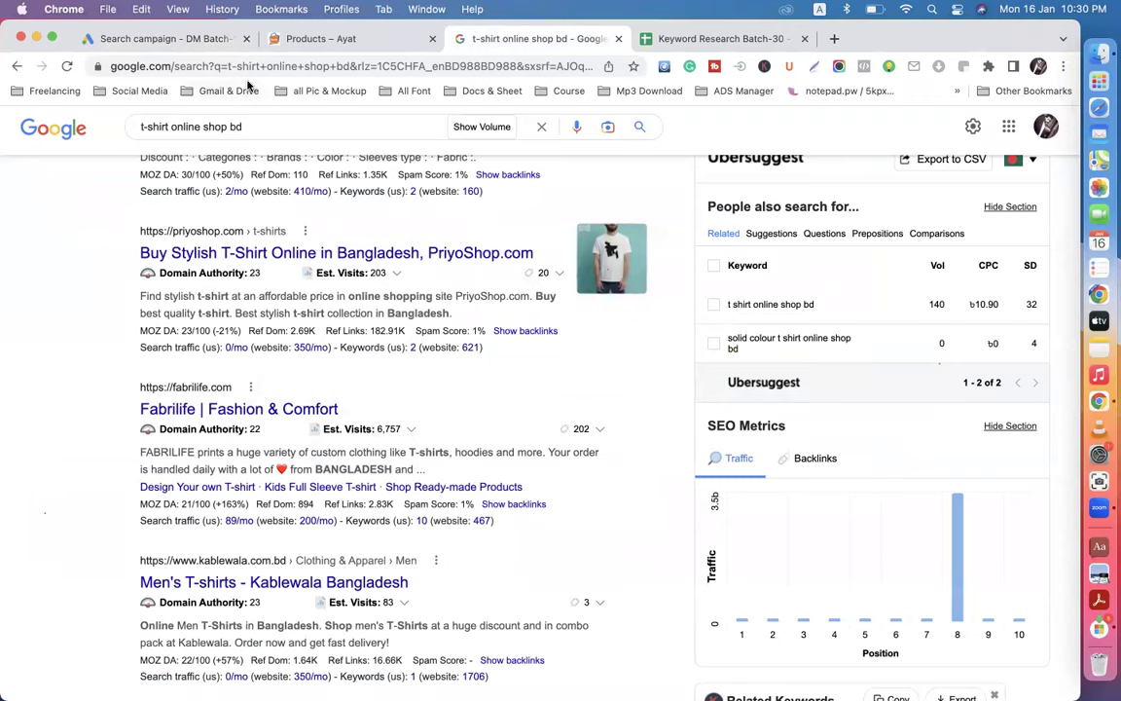
pyautogui.click(182, 41)
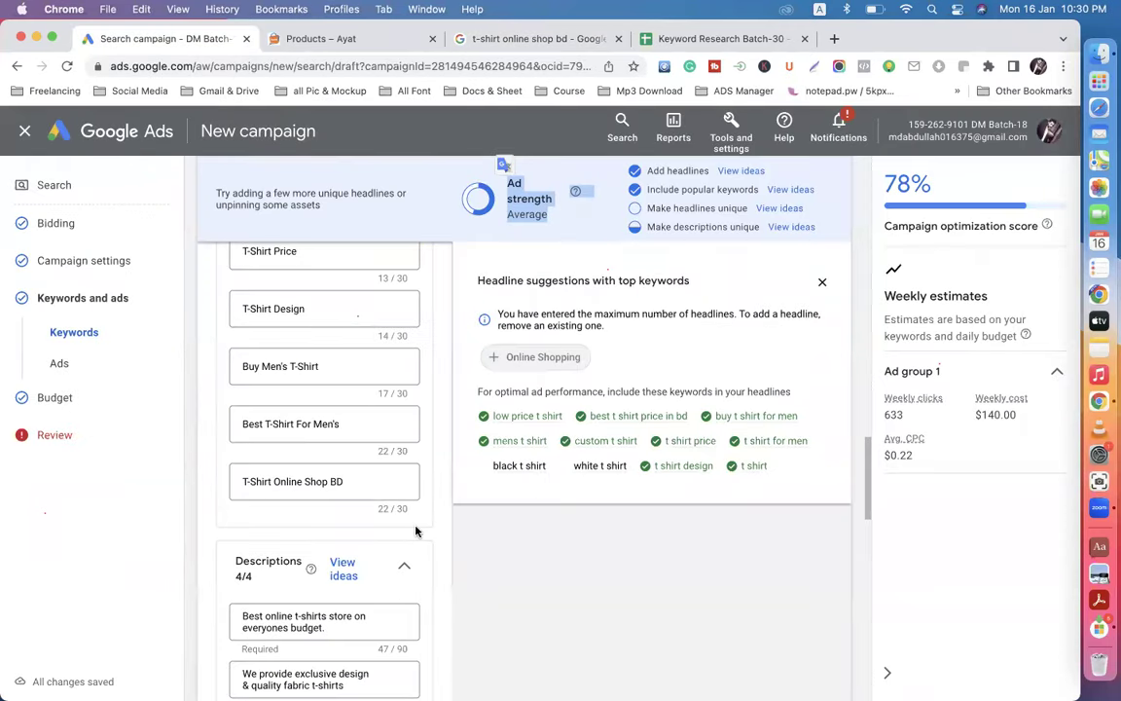
pyautogui.scroll(-4, 416, 531)
pyautogui.scroll(-2, 416, 531)
pyautogui.scroll(3, 321, 341)
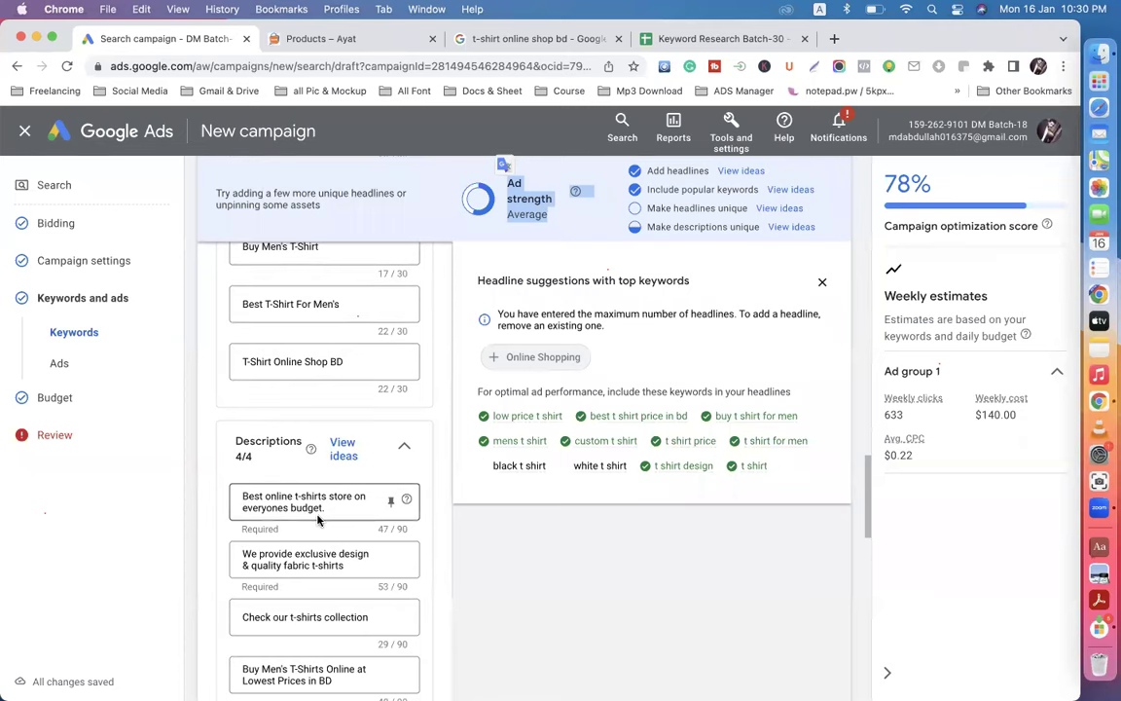
pyautogui.scroll(8, 317, 524)
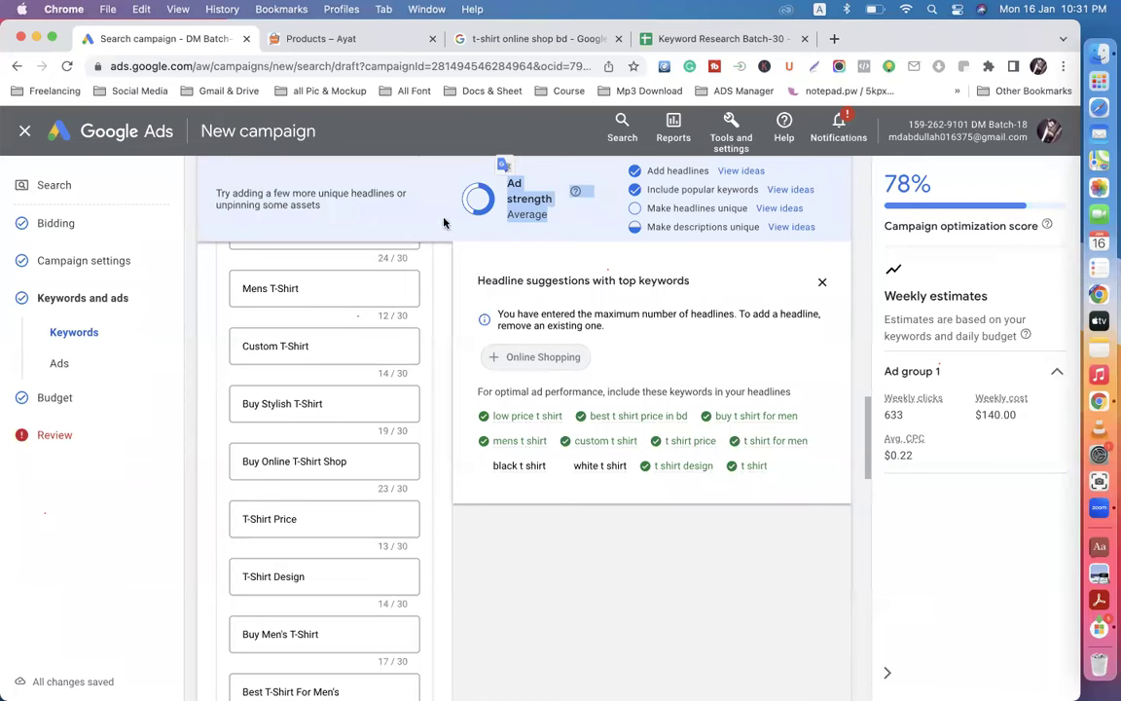
pyautogui.click(518, 210)
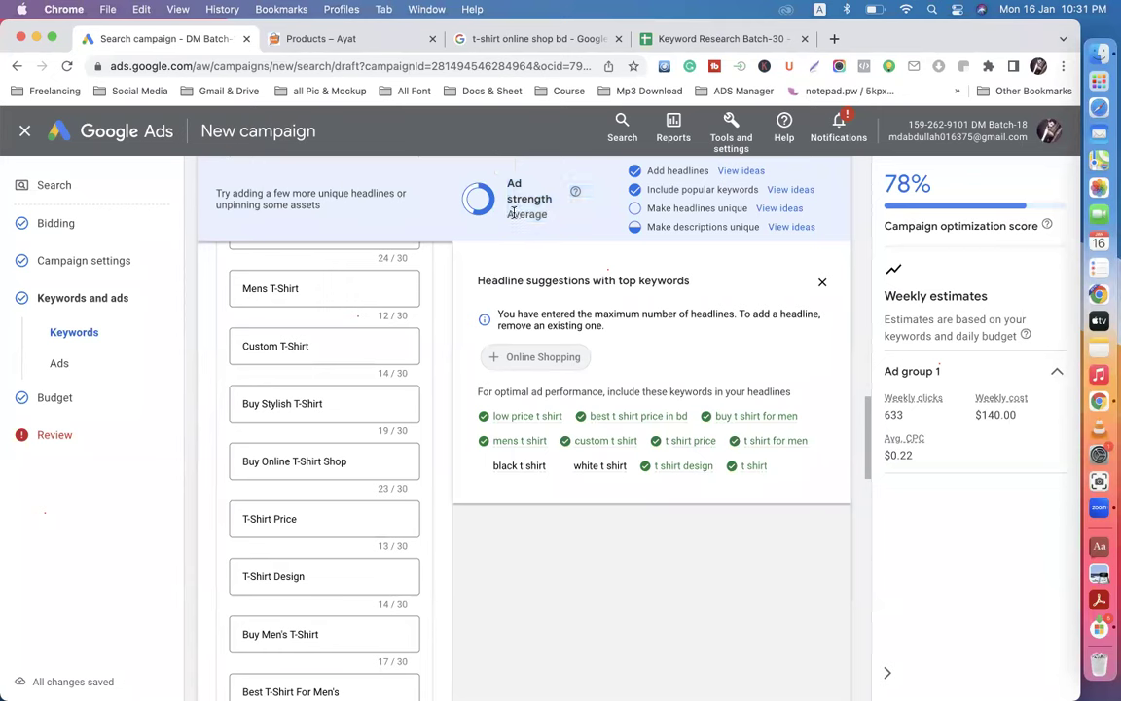
pyautogui.moveTo(508, 214); pyautogui.dragTo(556, 224)
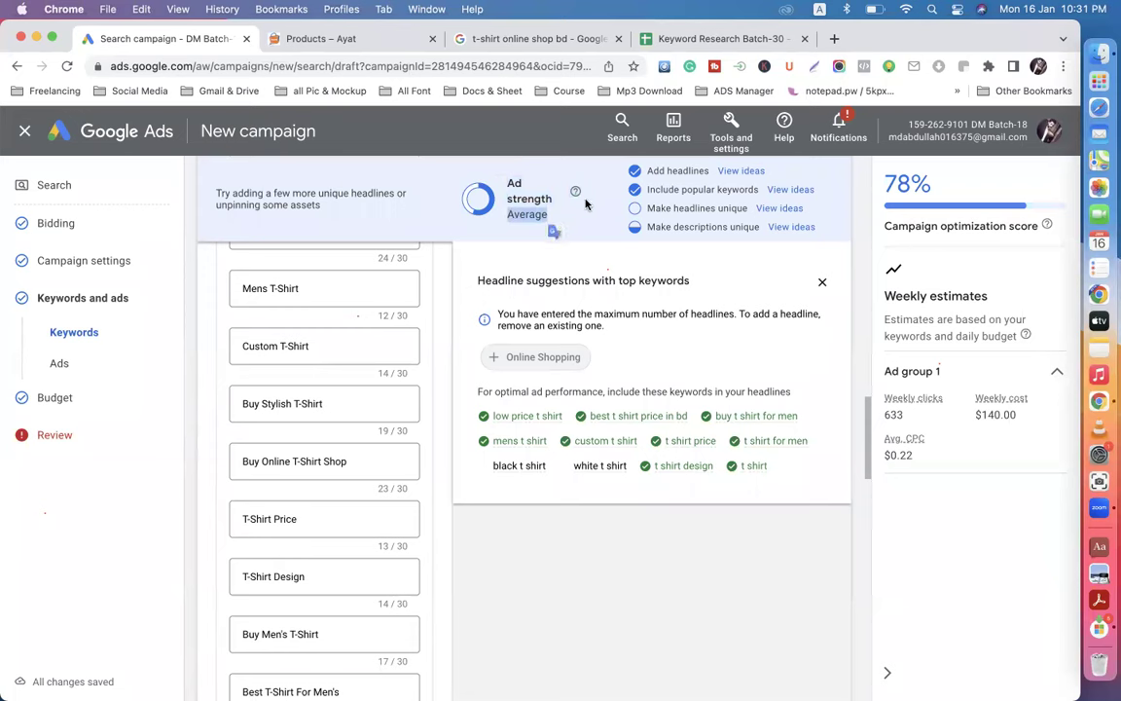
# Step: Examine the campaign optimization score, followed by the headlines from "T-Shirt Design" back up to "T-Shirt For Men"
pyautogui.moveTo(933, 187); pyautogui.dragTo(888, 177)
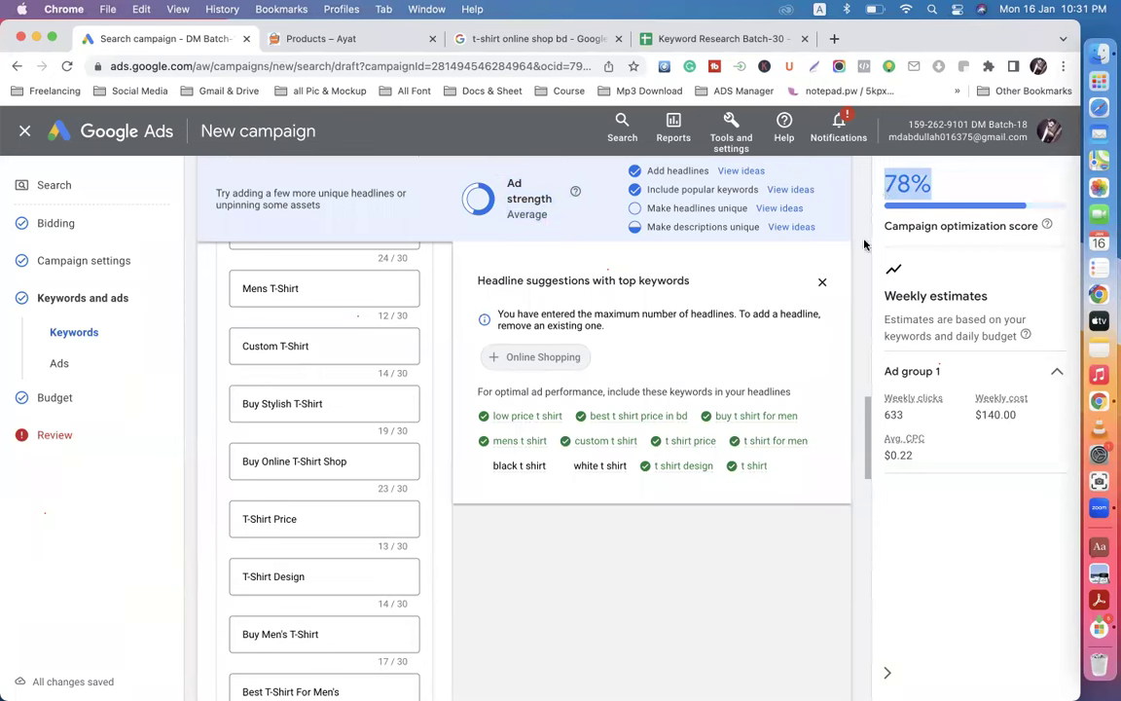
pyautogui.scroll(2, 863, 244)
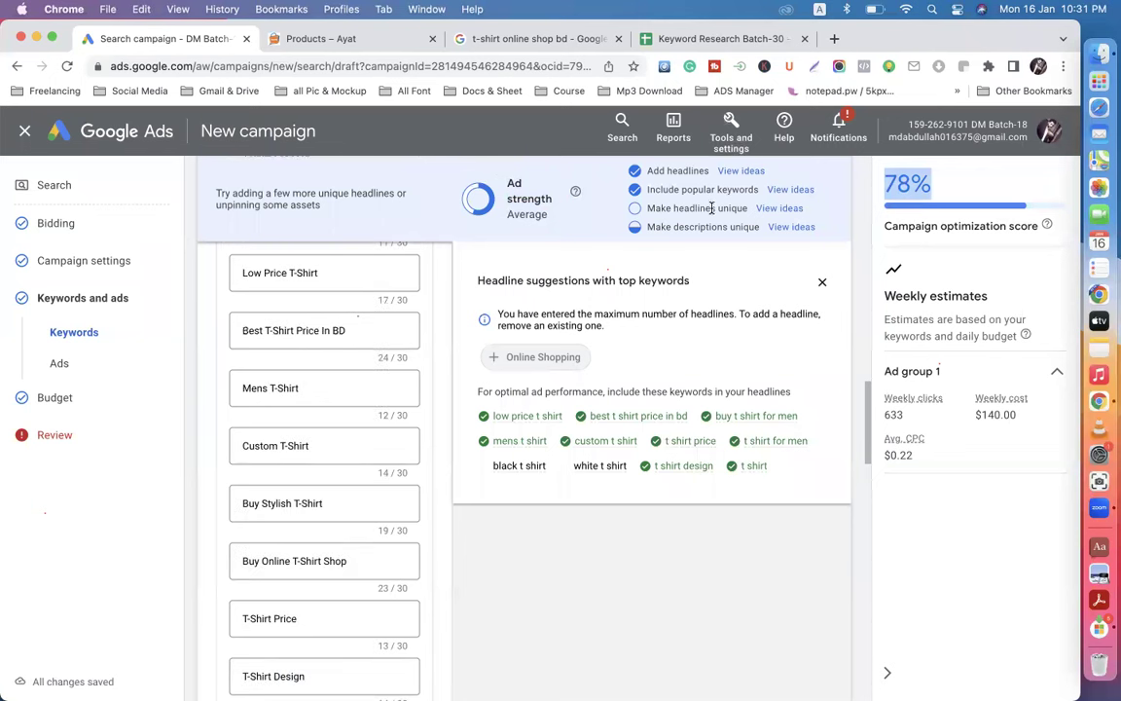
pyautogui.scroll(2, 711, 208)
pyautogui.scroll(1, 711, 208)
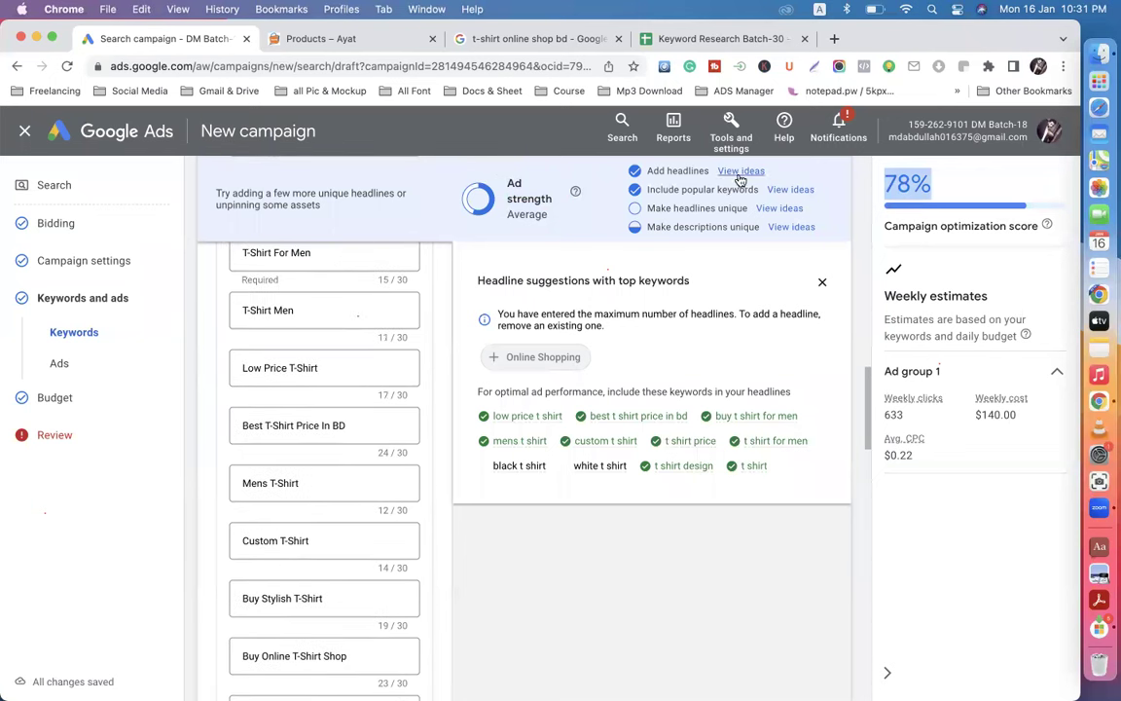
# Step: View the ideas for adding headlines and read through the suggested call to action, promotion, trust and inventory phrases
pyautogui.click(740, 172)
pyautogui.scroll(-1, 652, 417)
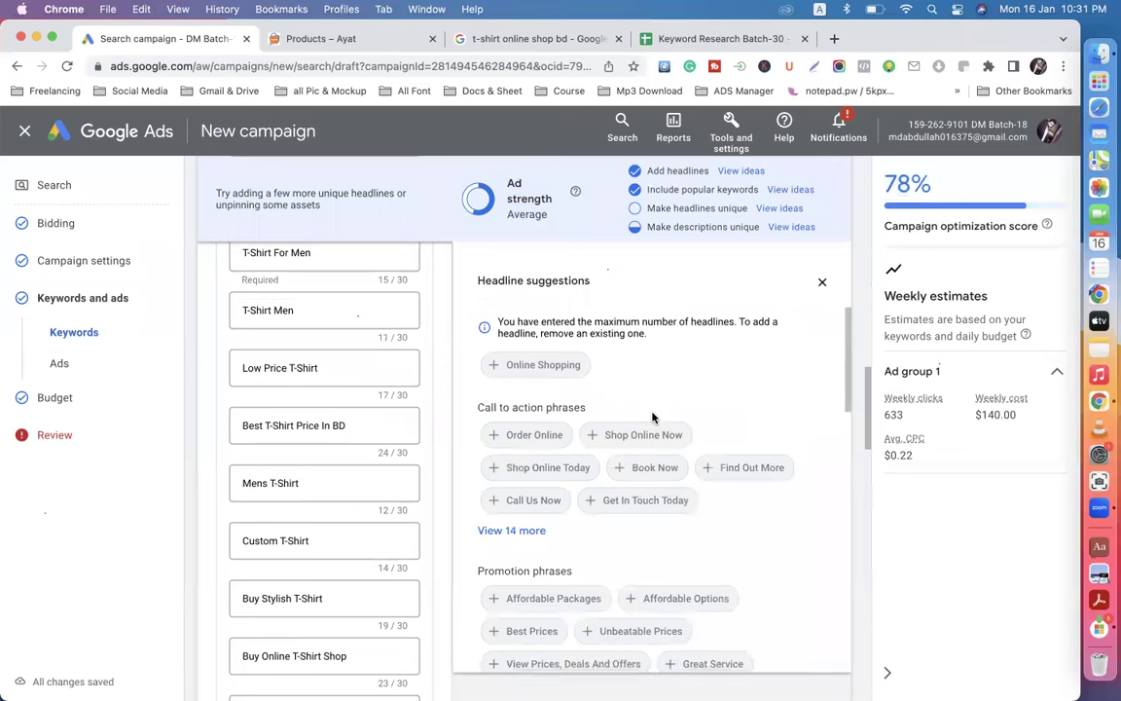
pyautogui.scroll(-1, 652, 417)
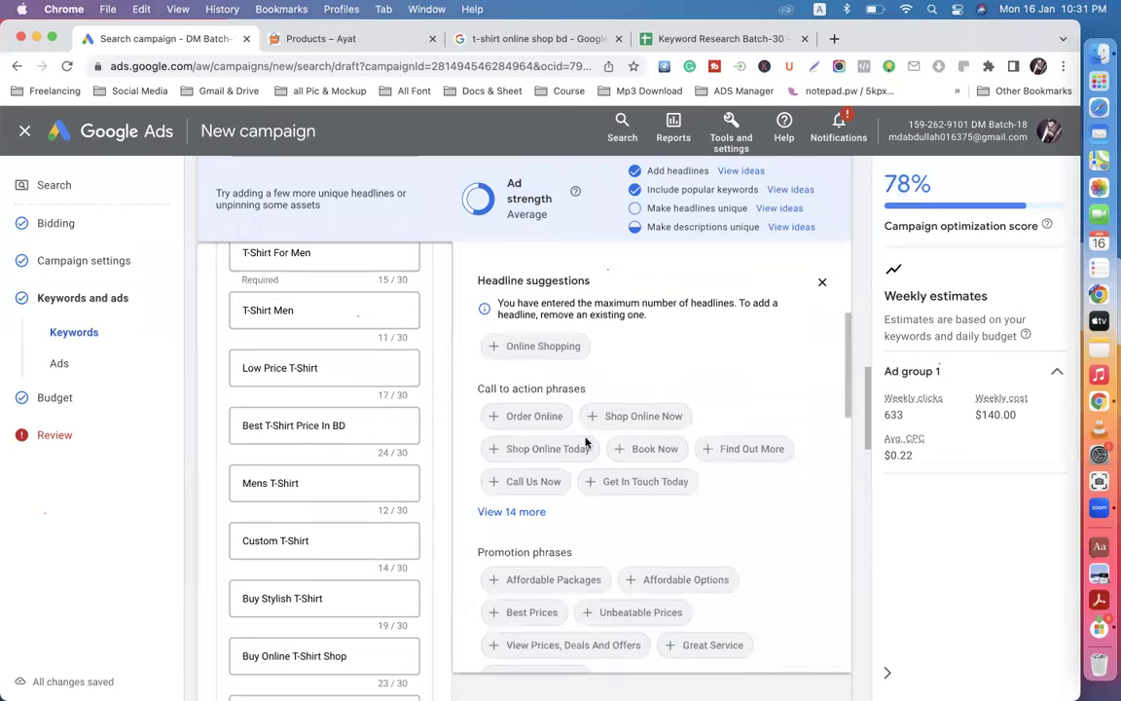
pyautogui.scroll(-1, 641, 525)
pyautogui.scroll(2, 642, 526)
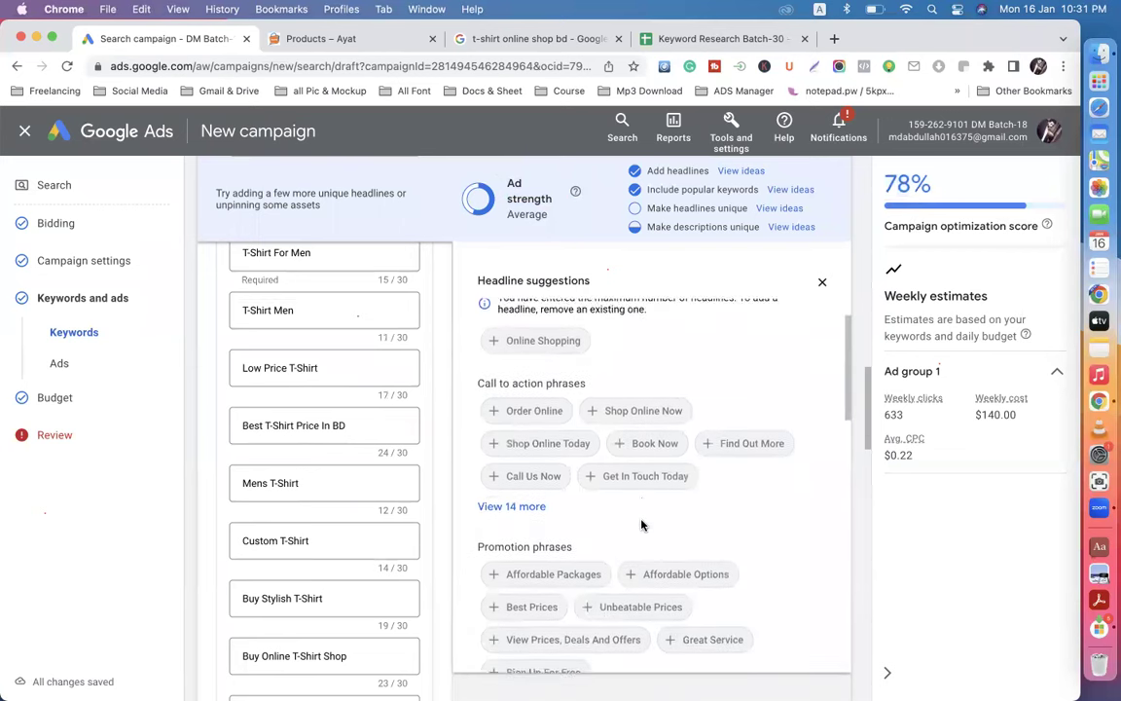
pyautogui.scroll(-1, 642, 525)
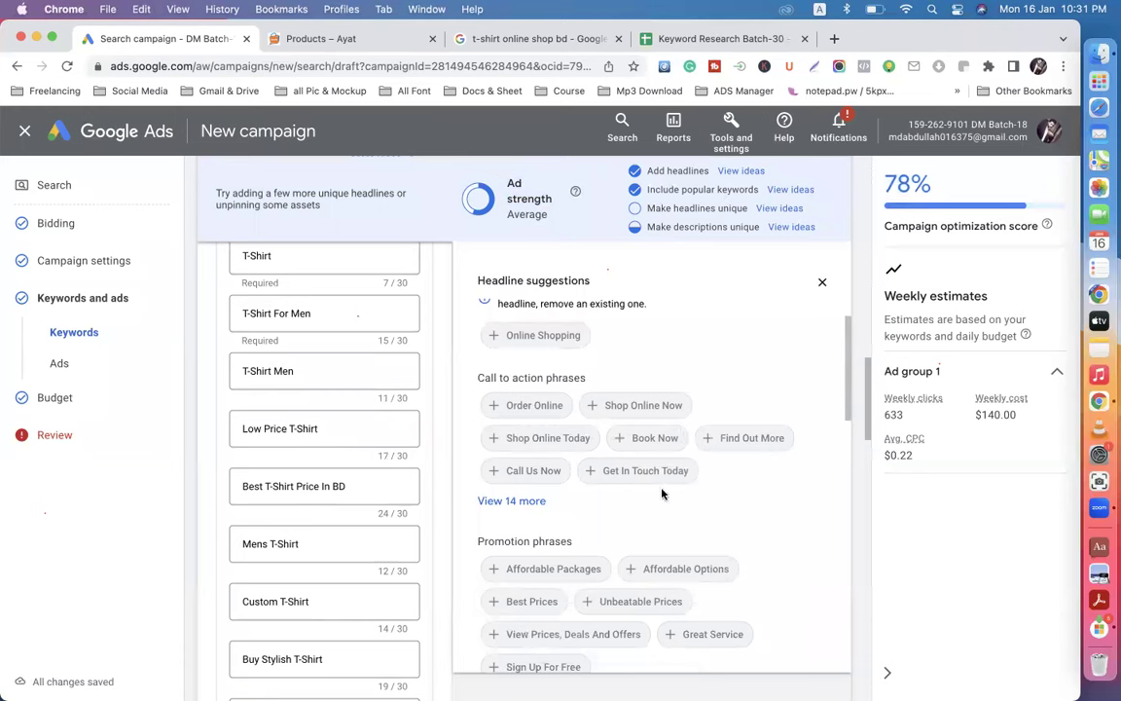
pyautogui.scroll(-2, 647, 492)
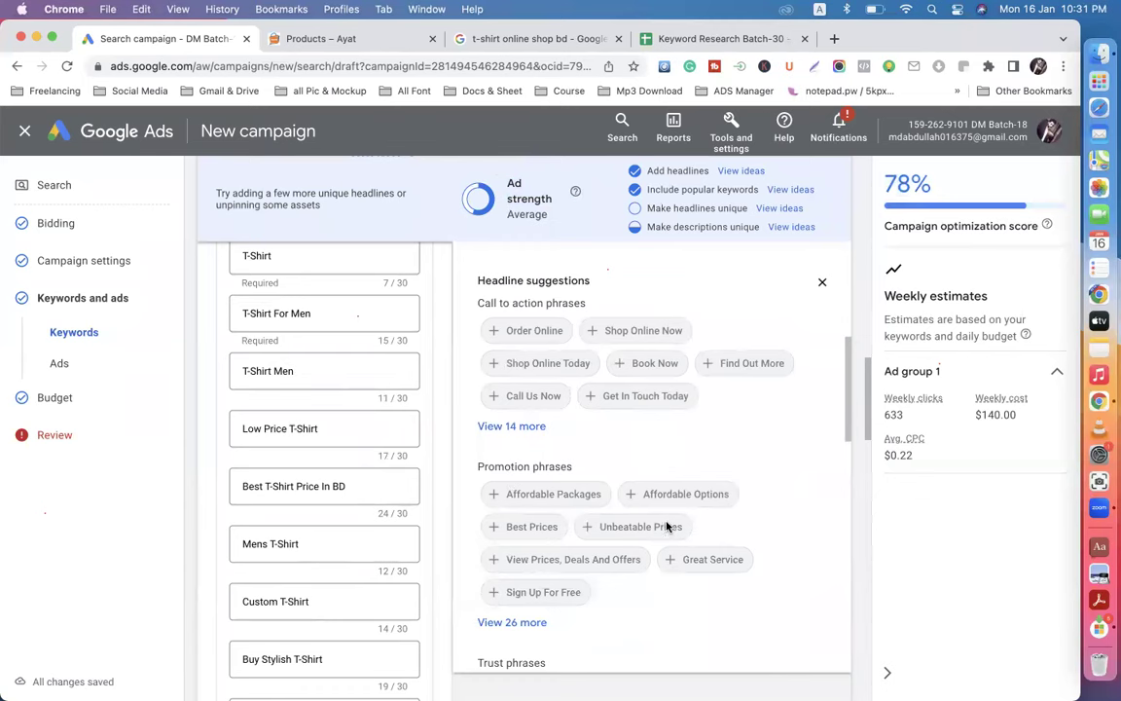
pyautogui.scroll(-2, 668, 527)
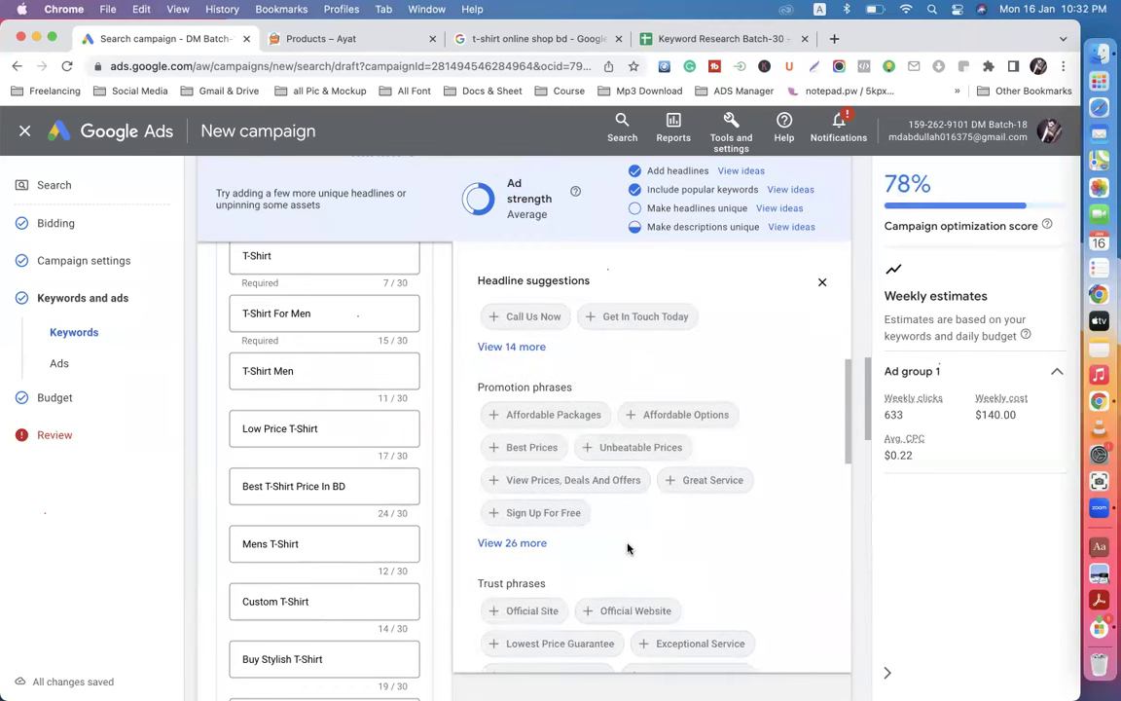
pyautogui.scroll(-2, 667, 538)
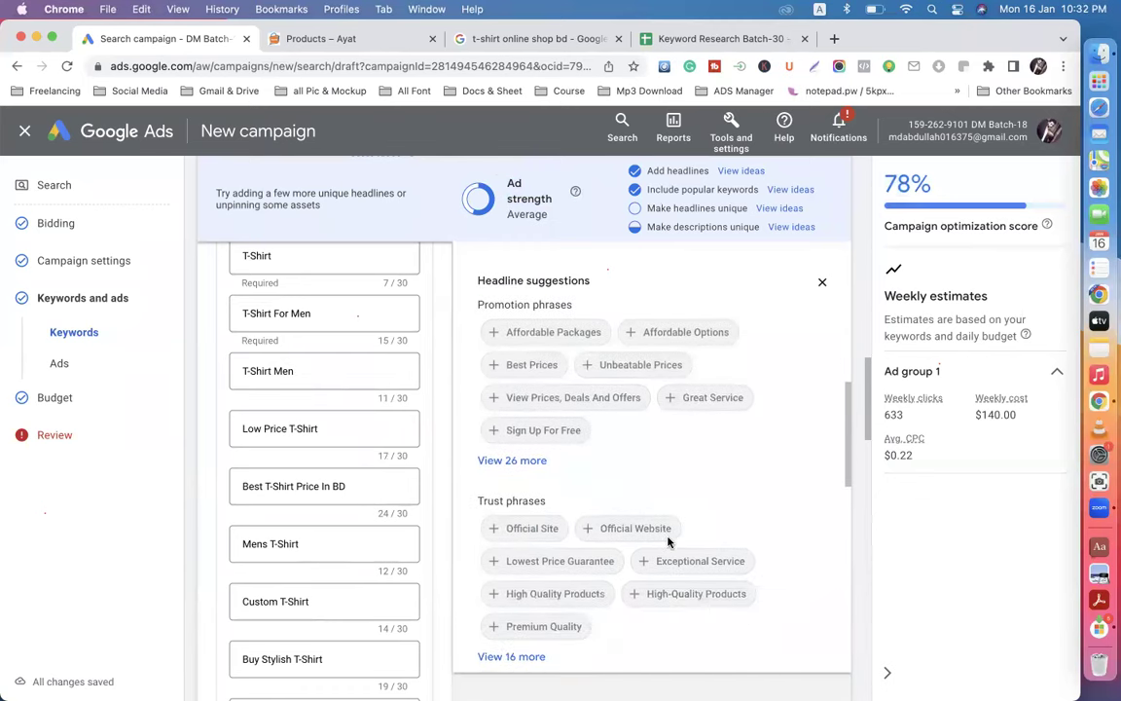
pyautogui.scroll(-3, 641, 535)
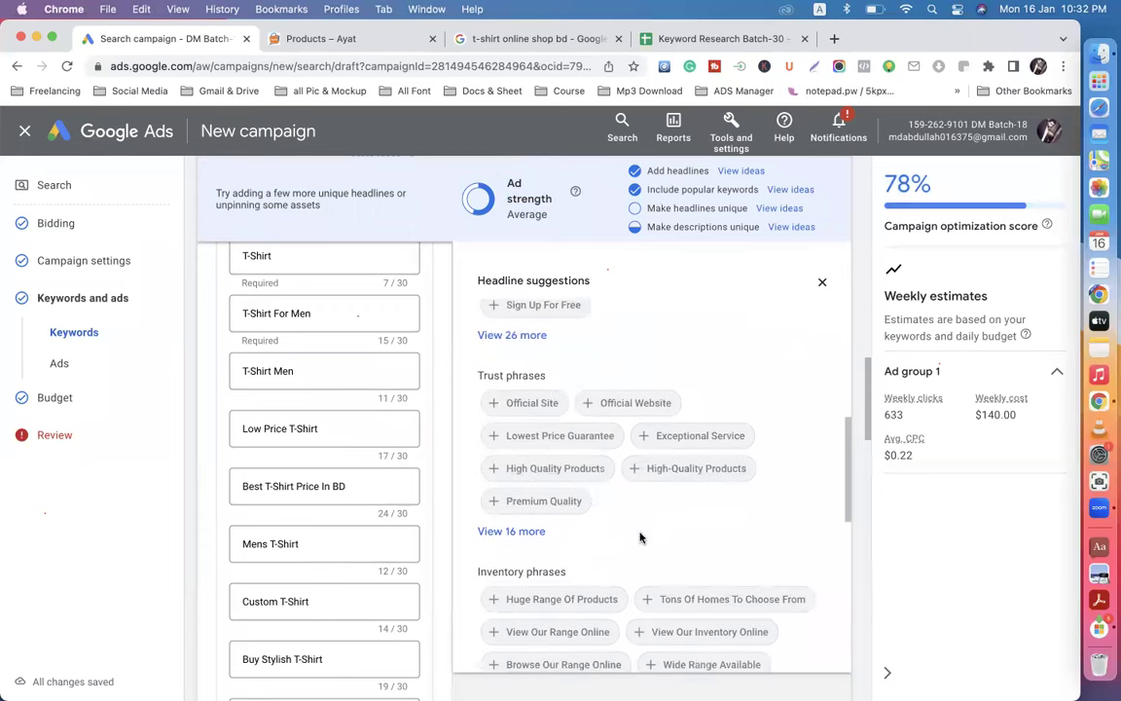
pyautogui.scroll(-2, 640, 535)
pyautogui.scroll(9, 601, 476)
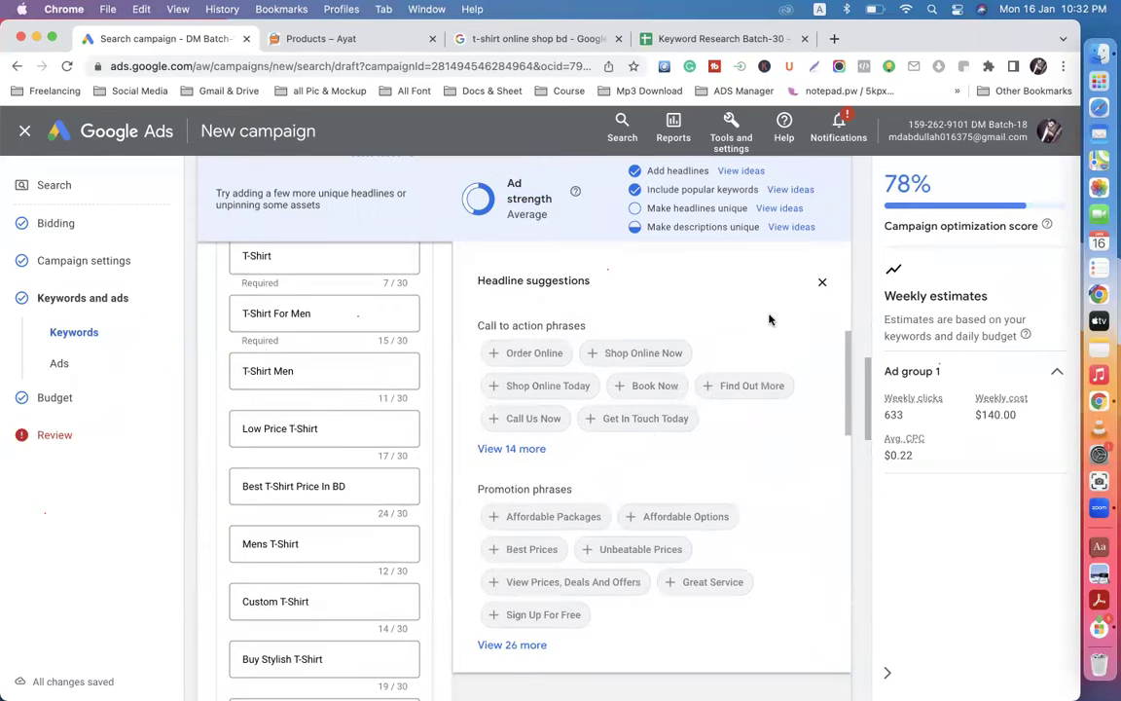
# Step: View the ideas for including popular keywords, followed by the more distinct headline suggestions down to the inventory phrases
pyautogui.click(790, 191)
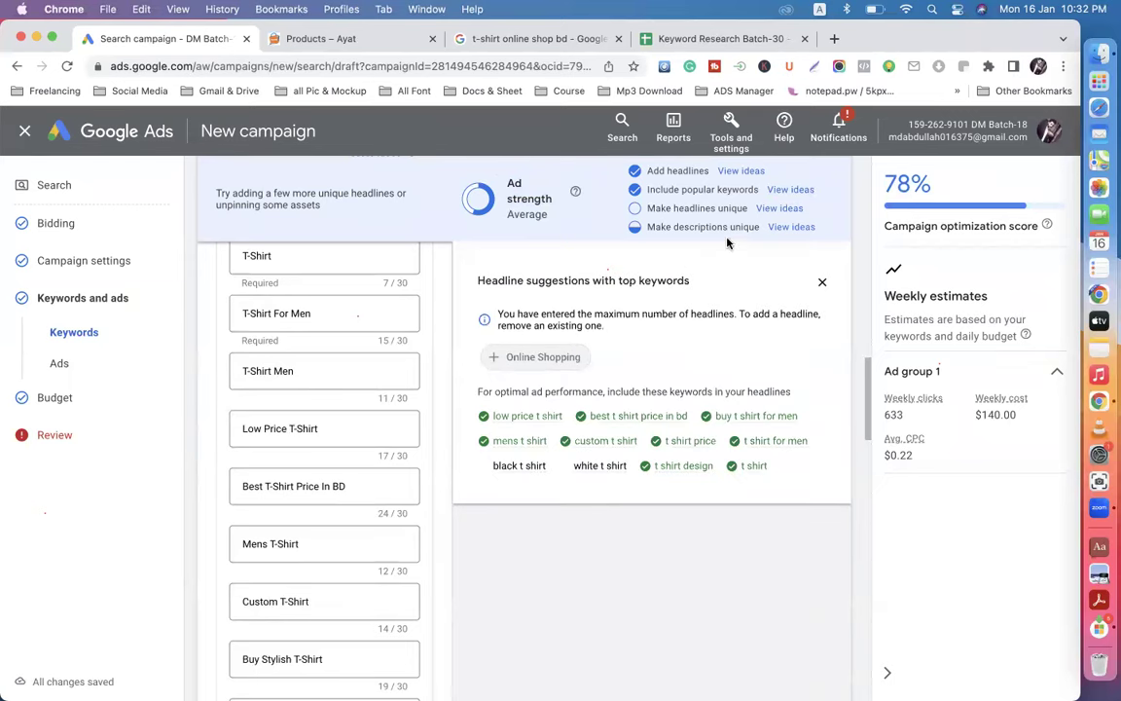
pyautogui.click(780, 209)
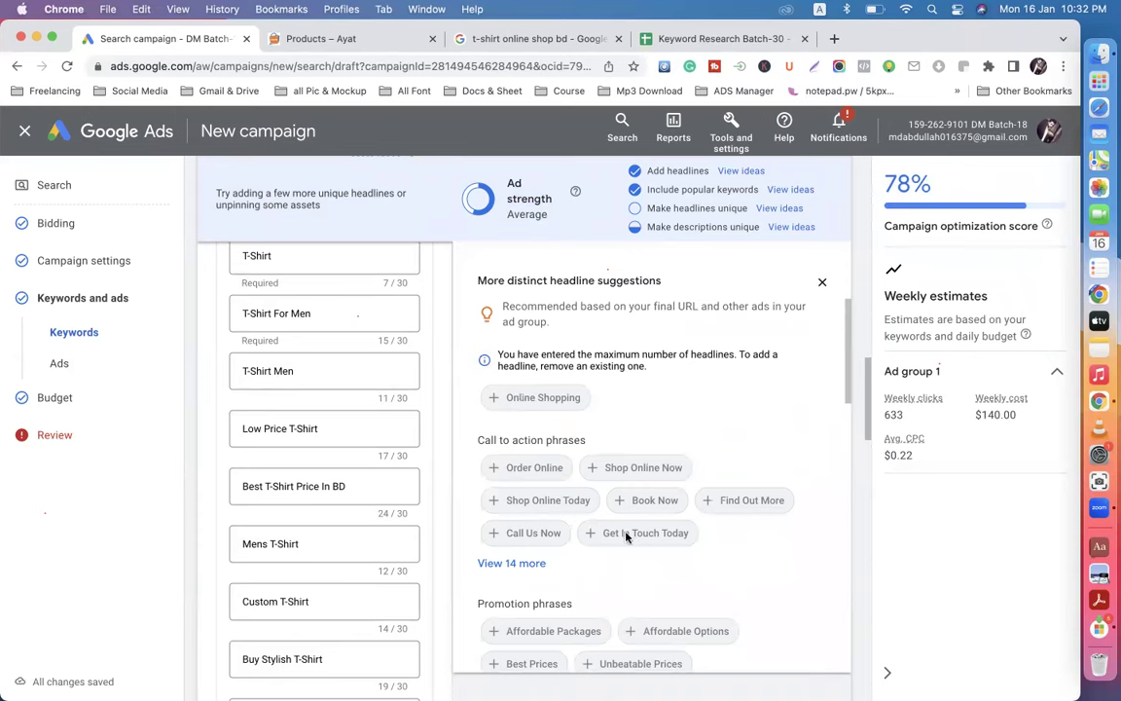
pyautogui.scroll(-3, 626, 536)
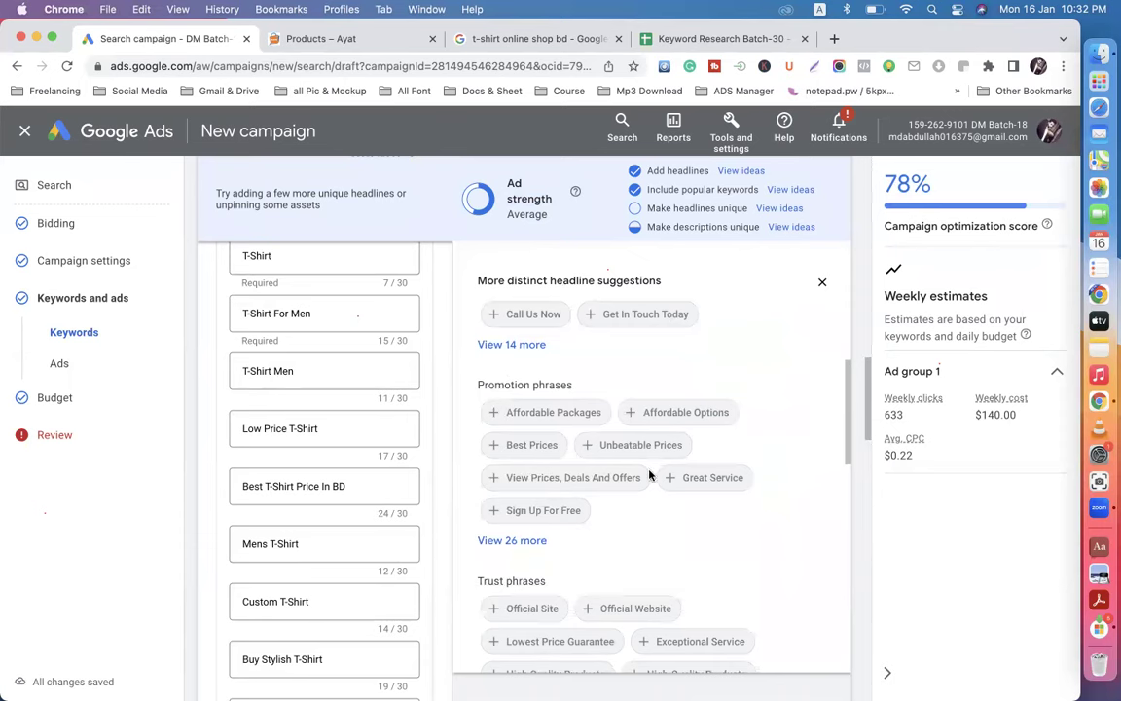
pyautogui.scroll(-3, 650, 475)
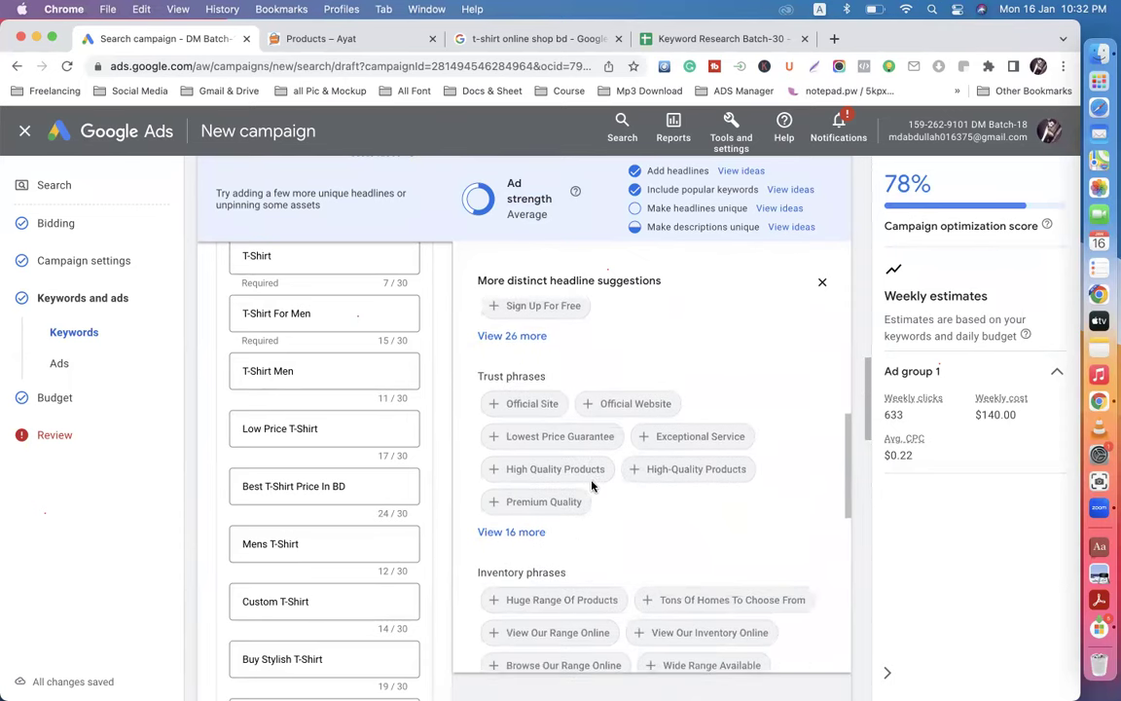
pyautogui.scroll(-1, 603, 467)
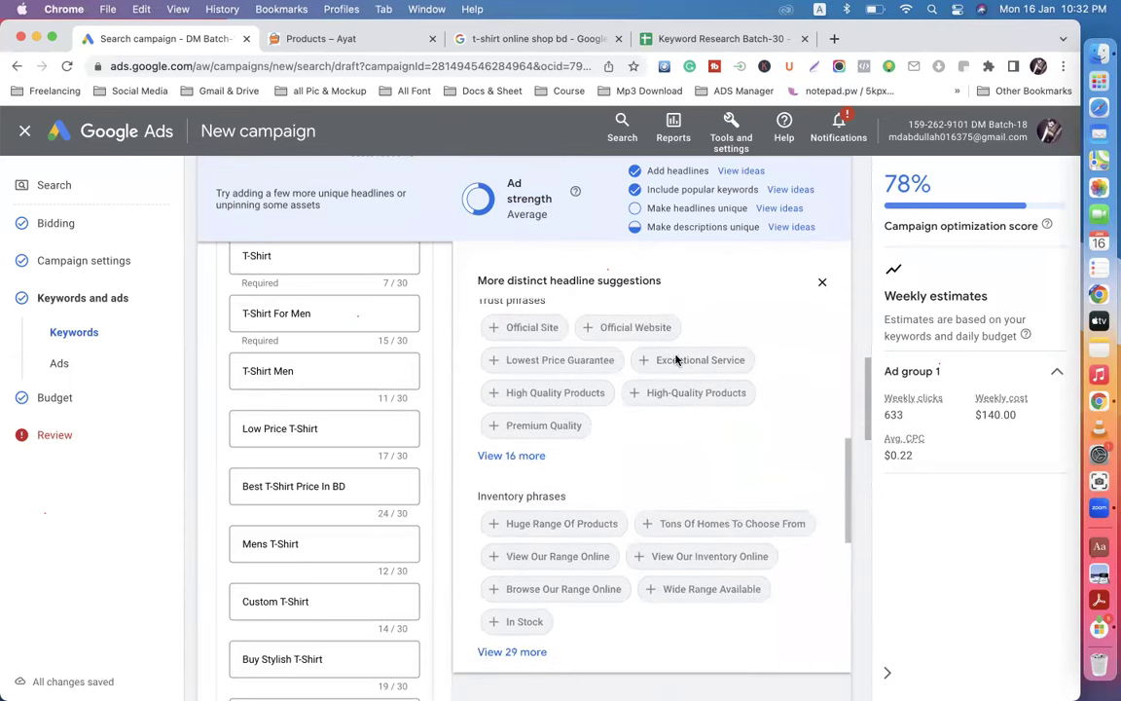
# Step: Check the ideas for unique descriptions, then reread the call to action, promotion and trust phrases among the unique headline ideas
pyautogui.click(789, 228)
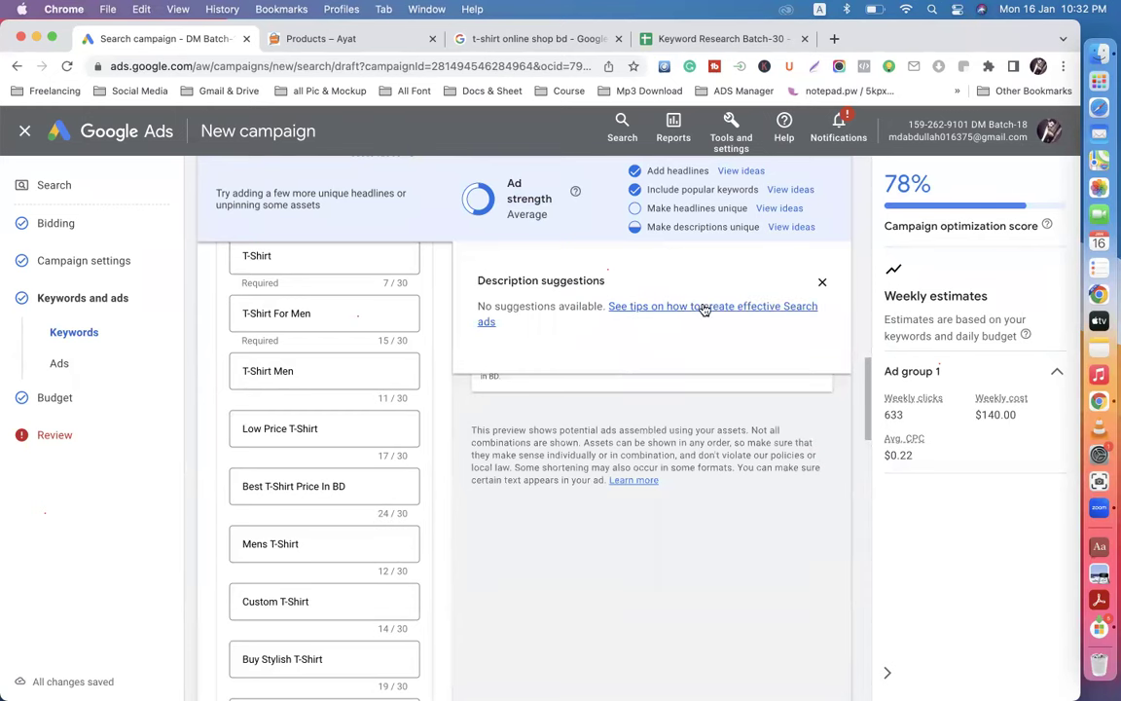
pyautogui.click(778, 209)
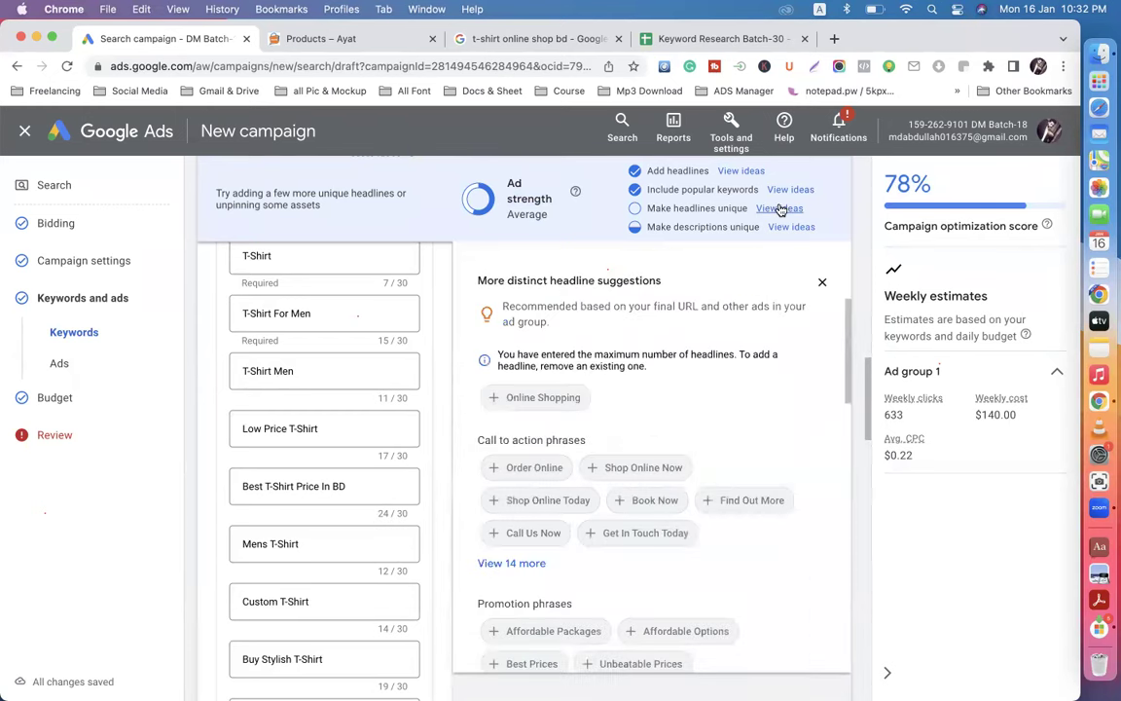
pyautogui.scroll(-1, 652, 458)
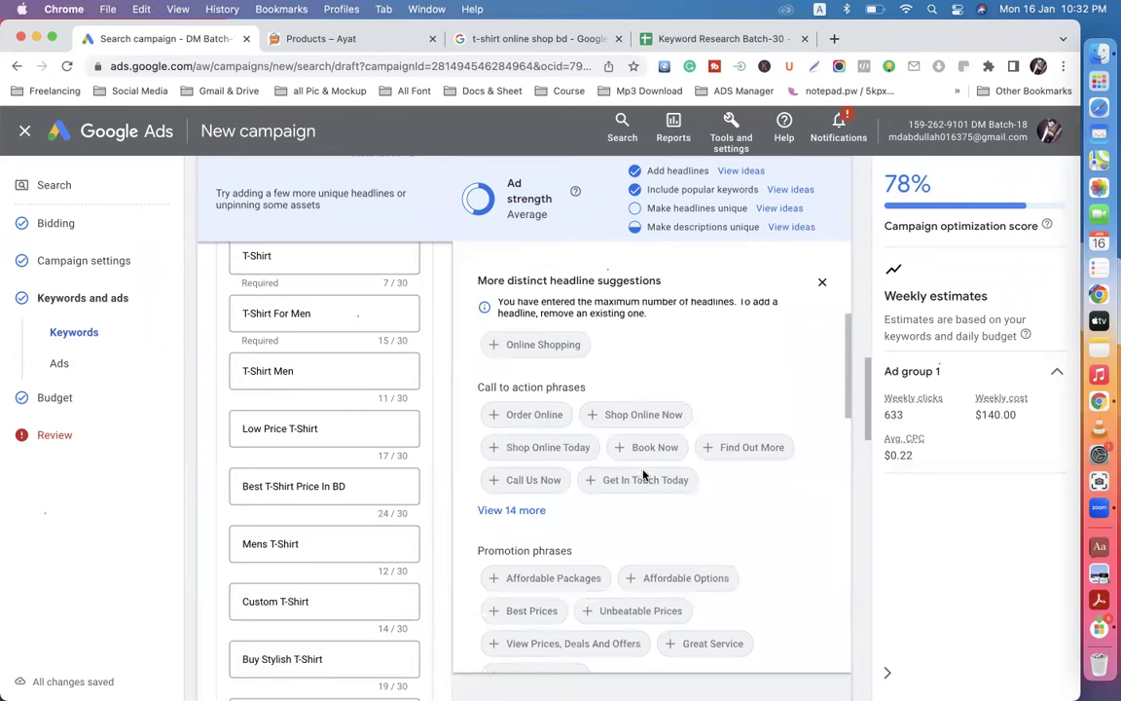
pyautogui.scroll(-2, 654, 504)
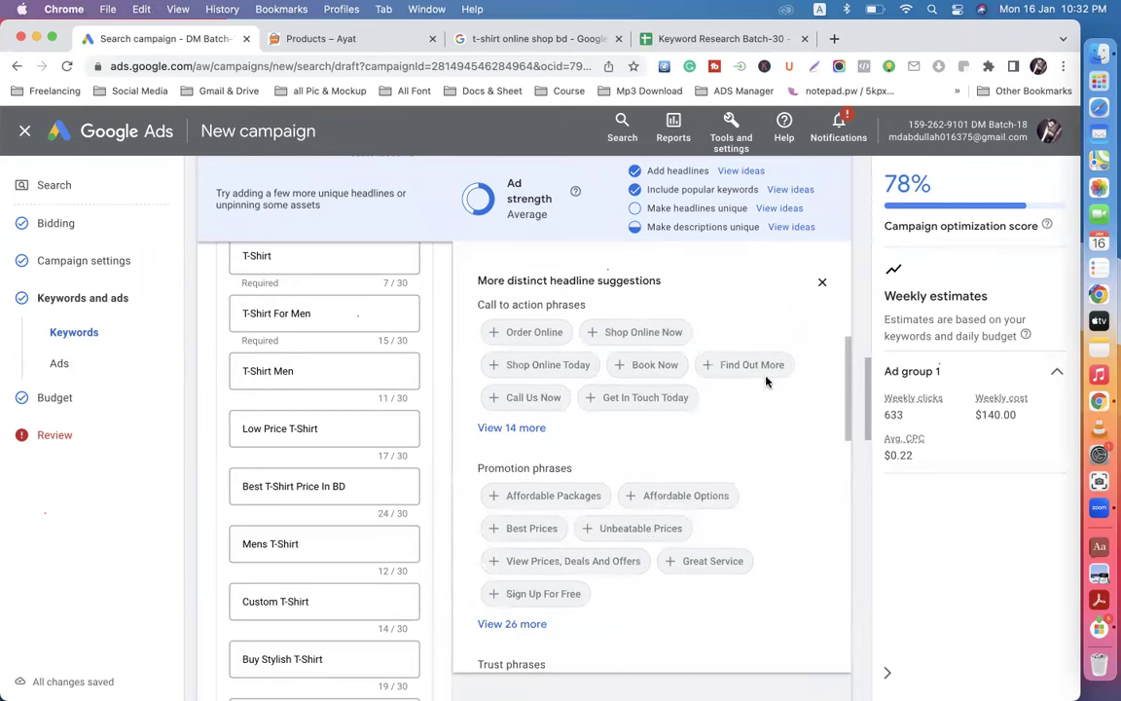
pyautogui.scroll(-3, 646, 465)
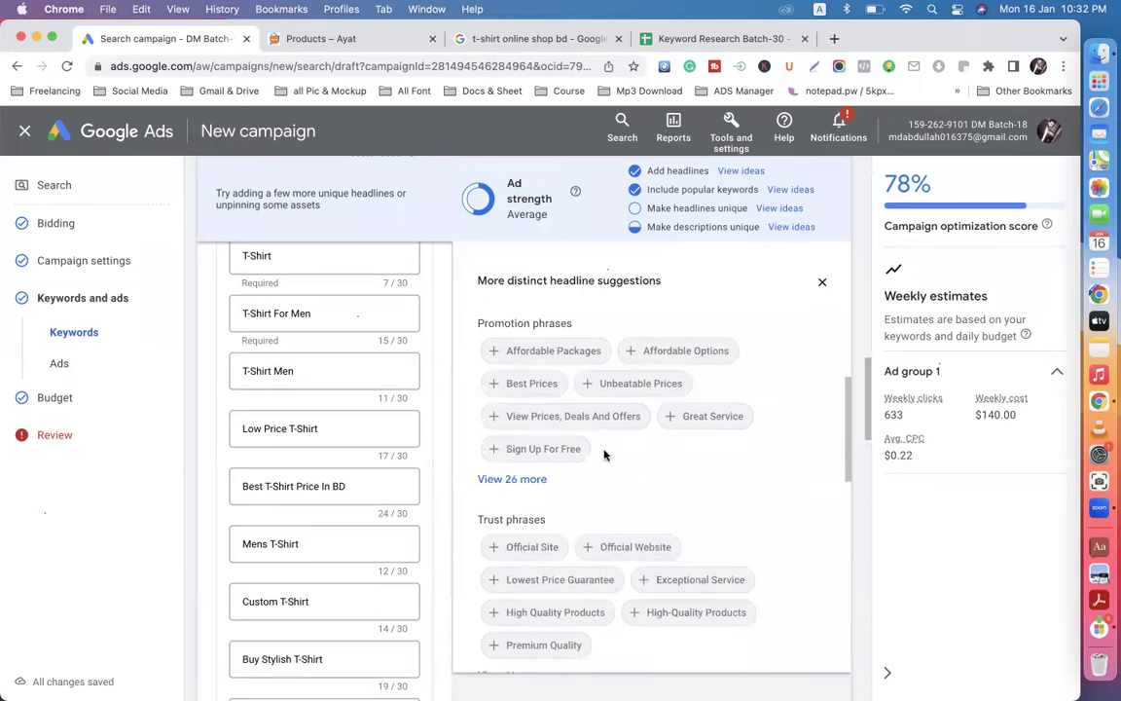
# Step: Glance back at the entered keywords and close the more distinct headline suggestions
pyautogui.scroll(10, 761, 453)
pyautogui.scroll(-5, 761, 453)
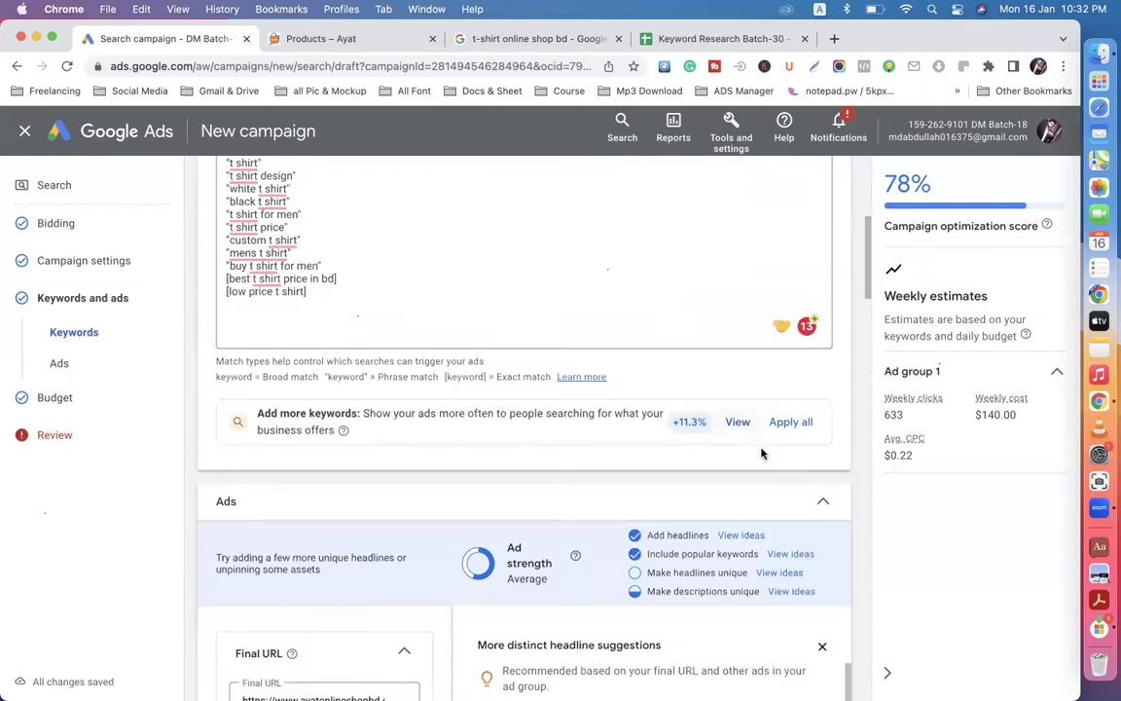
pyautogui.scroll(-3, 761, 453)
pyautogui.scroll(-2, 793, 529)
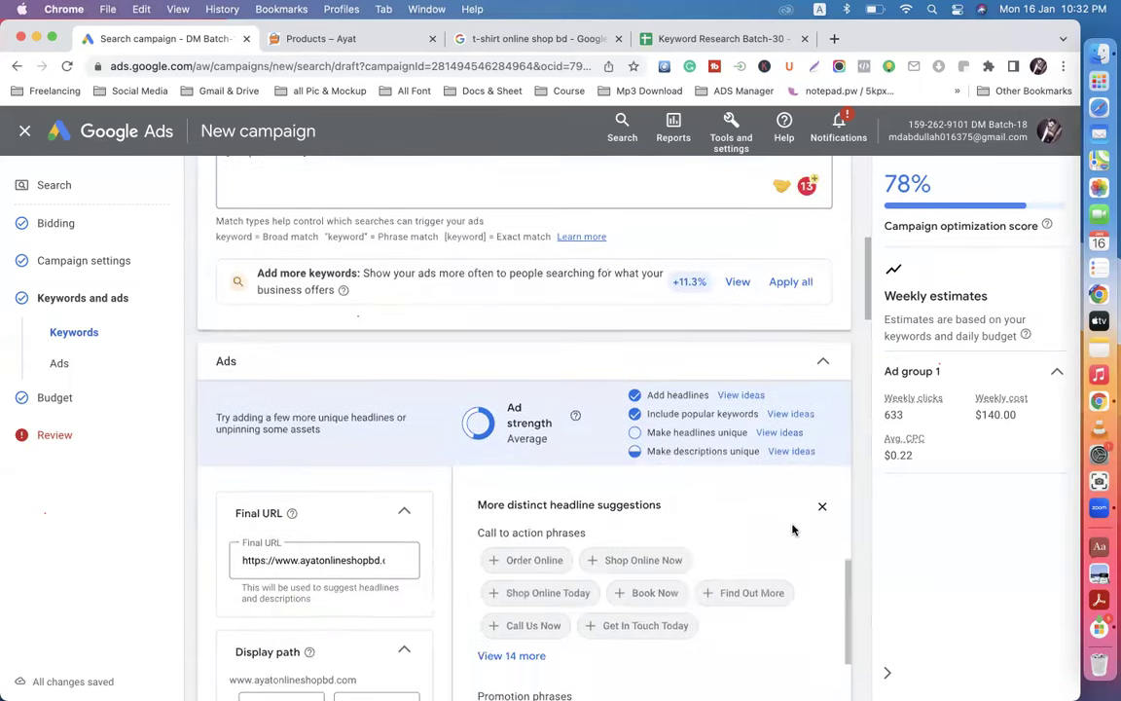
pyautogui.click(823, 507)
# Step: Review the final URL, display path and keywords, then show more ideas for the headlines
pyautogui.scroll(-5, 823, 519)
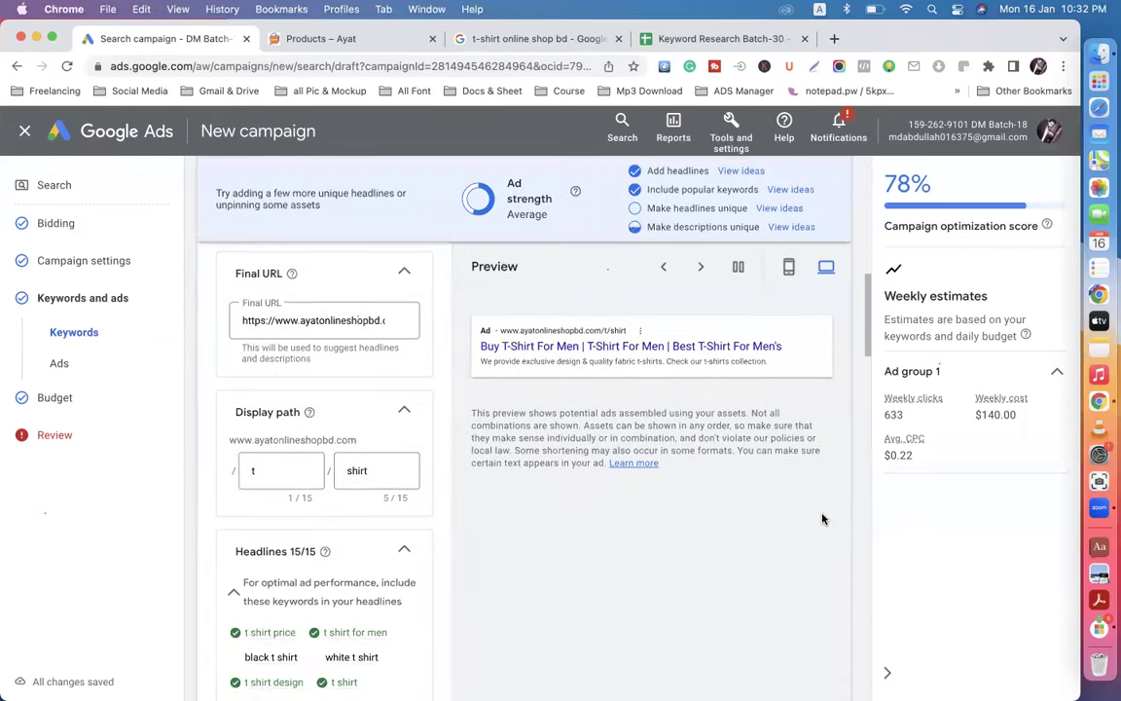
pyautogui.scroll(7, 522, 293)
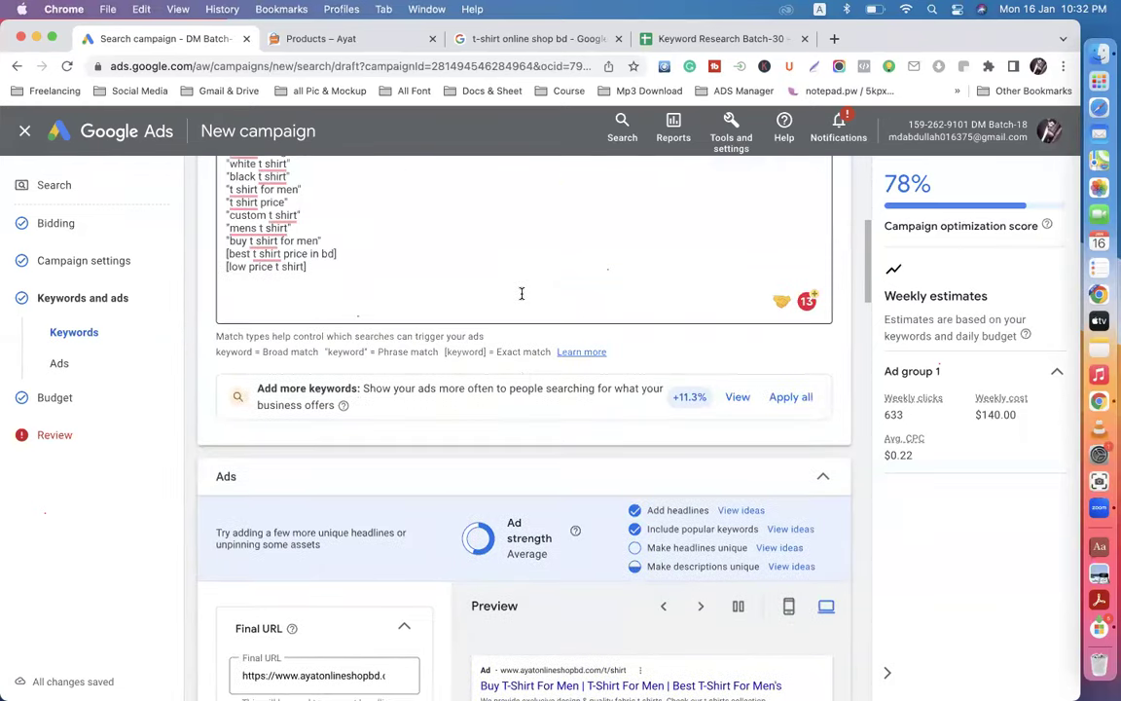
pyautogui.scroll(-7, 522, 293)
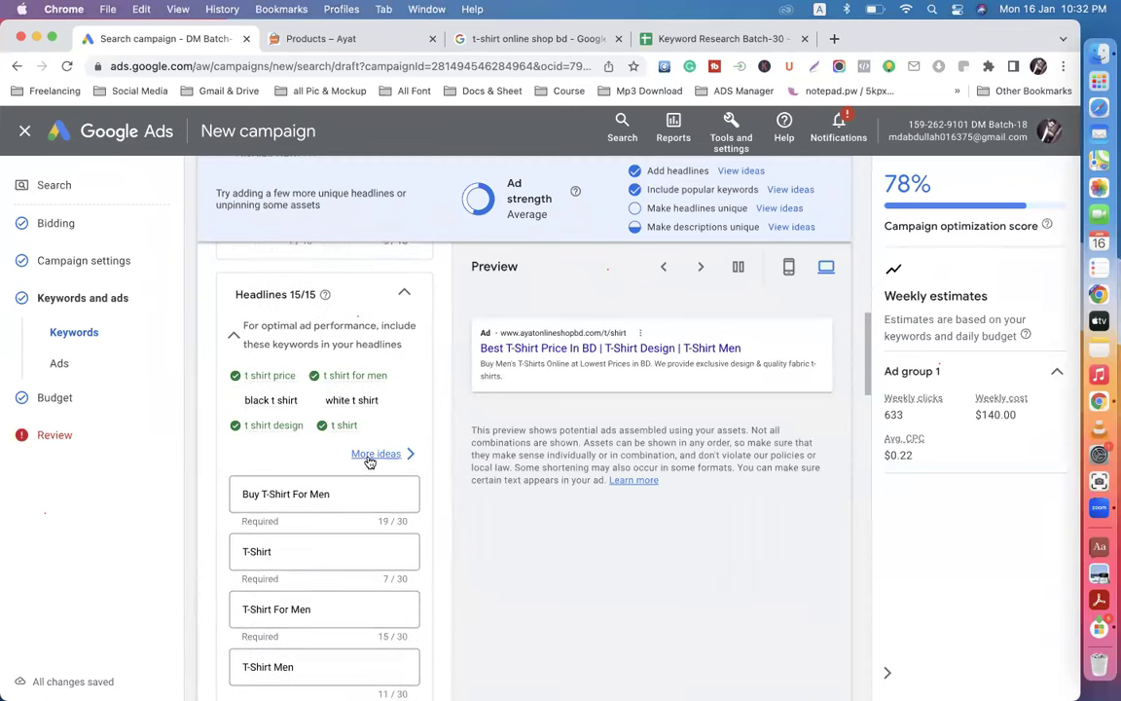
pyautogui.click(370, 458)
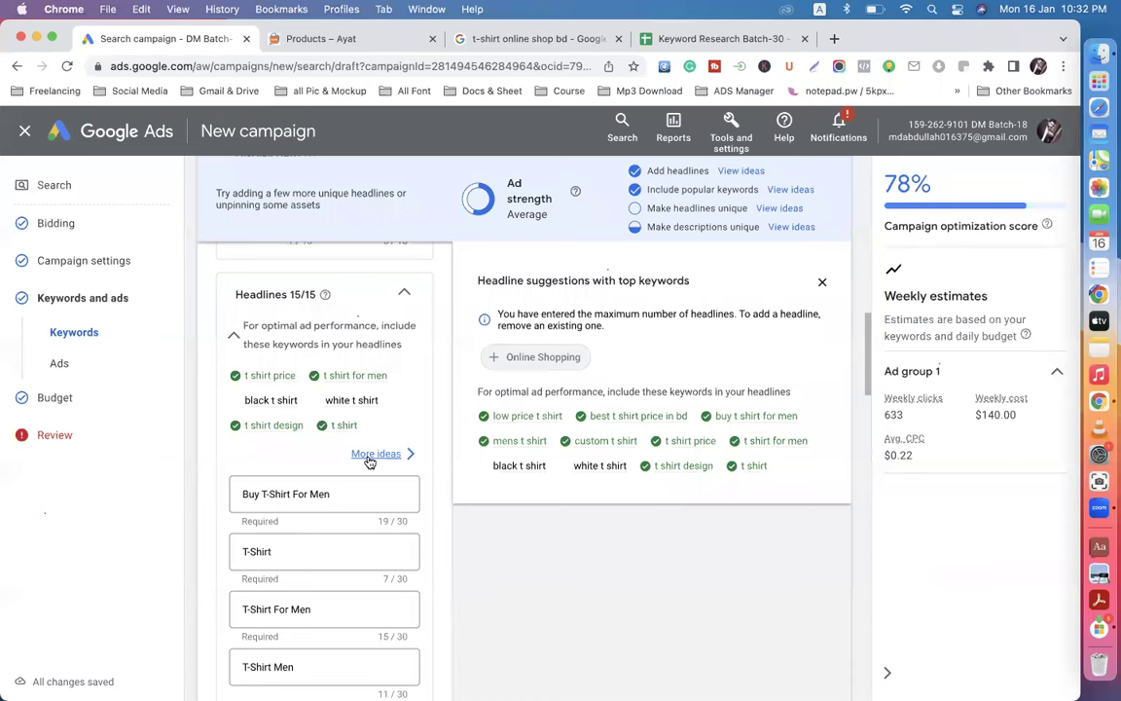
# Step: Review the ad group from the entered keywords through the final URL, display path and headlines to the first descriptions
pyautogui.scroll(-4, 370, 462)
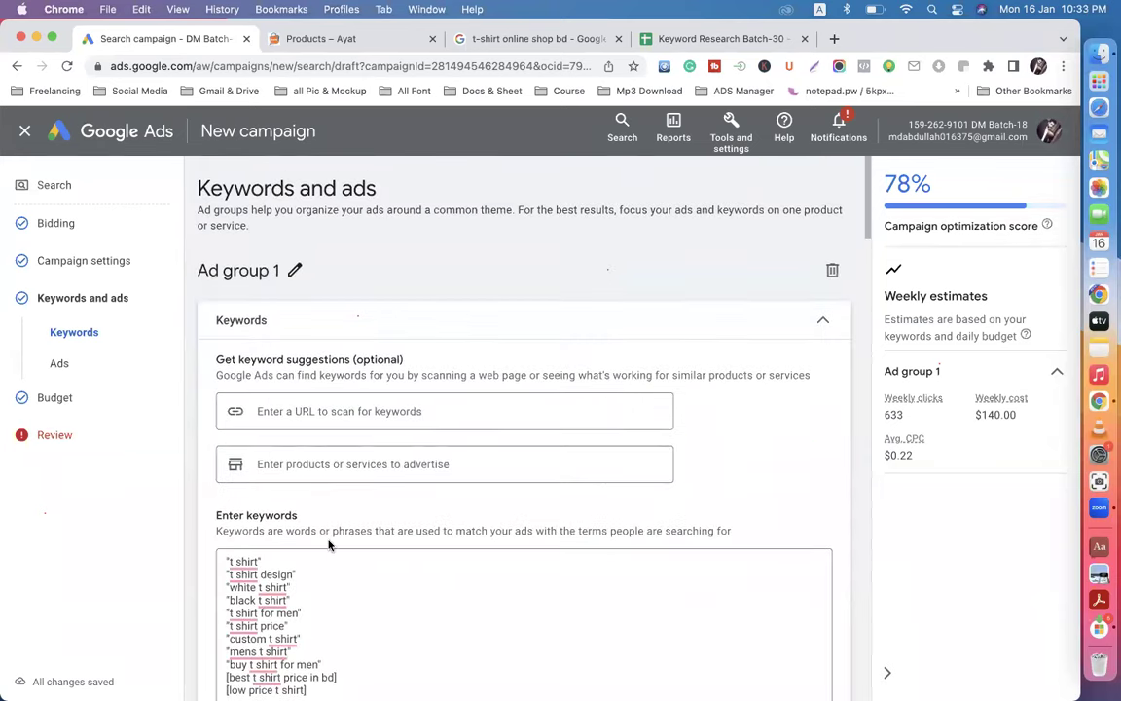
pyautogui.scroll(-2, 329, 545)
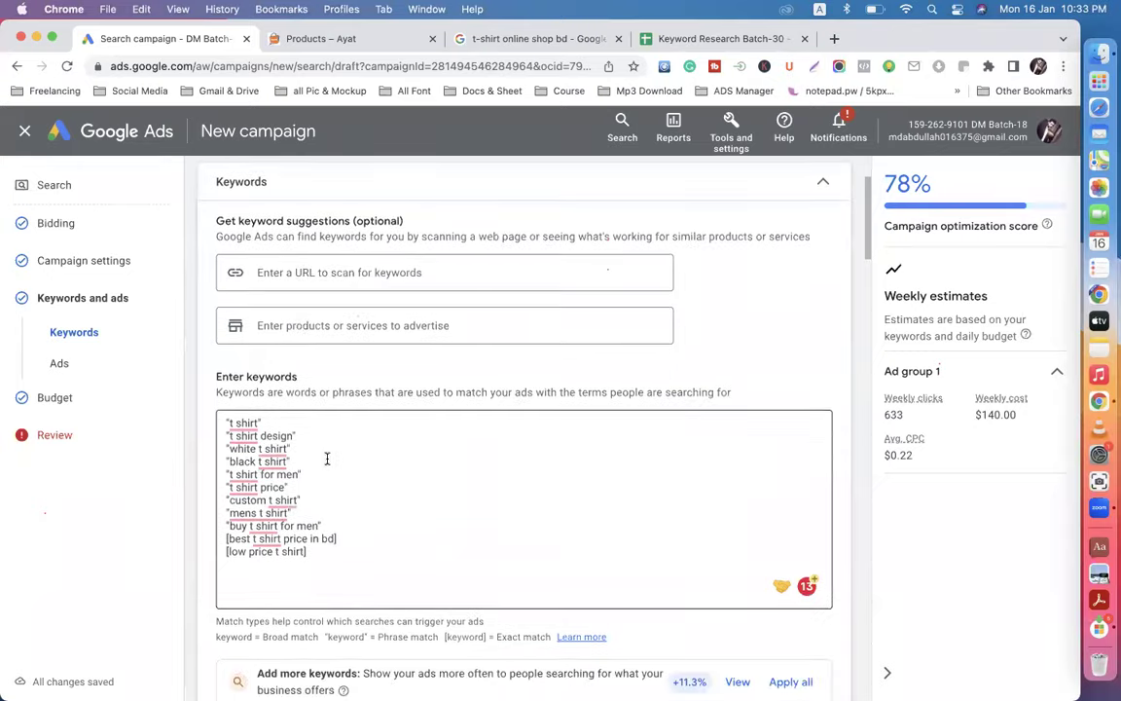
pyautogui.scroll(-6, 329, 486)
pyautogui.scroll(-2, 329, 456)
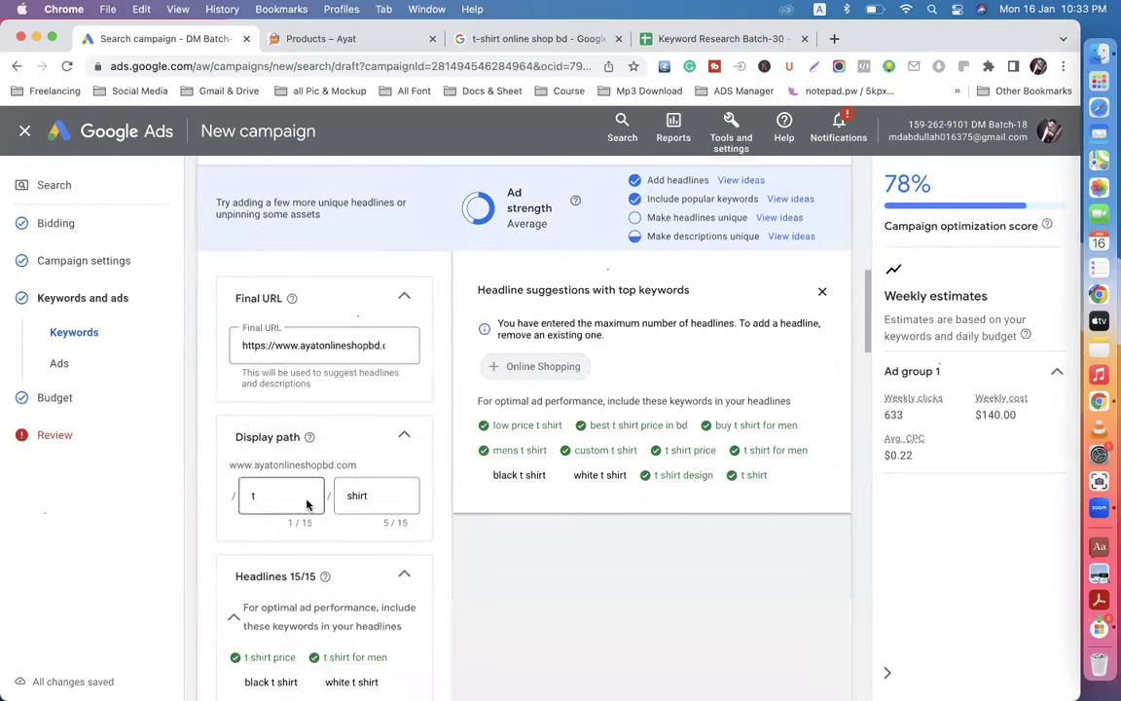
pyautogui.scroll(-6, 310, 532)
pyautogui.scroll(-6, 311, 532)
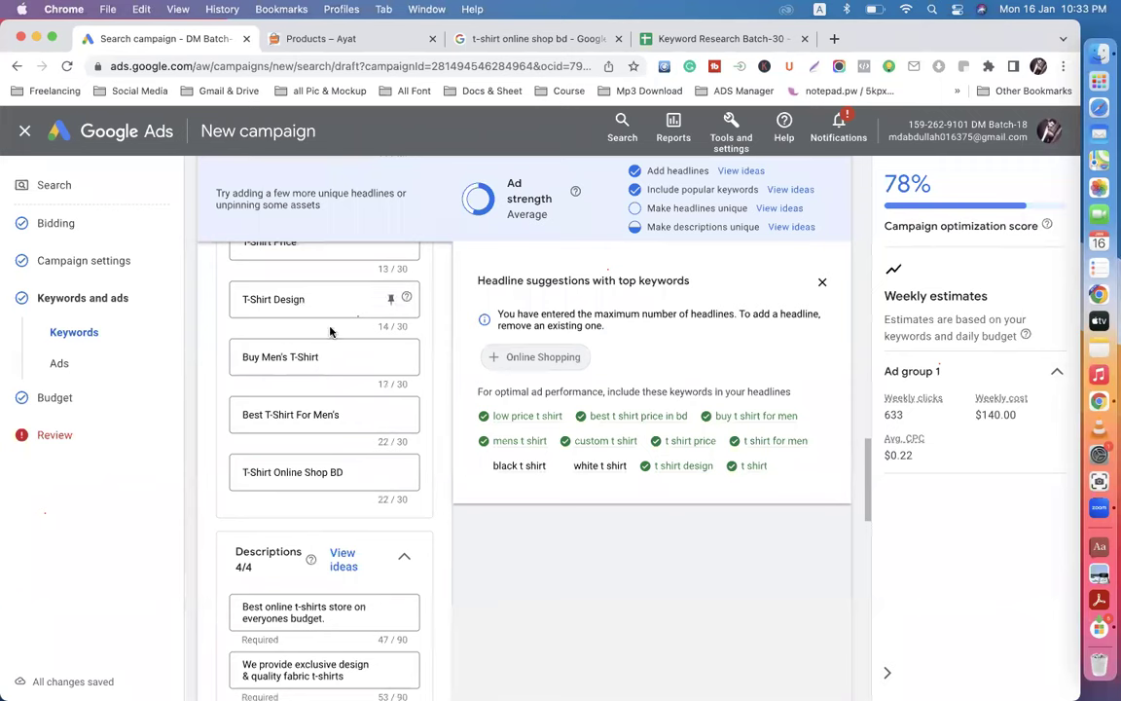
# Step: Recheck the headlines from "Custom T-Shirt" to "T-Shirt Online Shop BD", followed by the four descriptions
pyautogui.scroll(2, 329, 331)
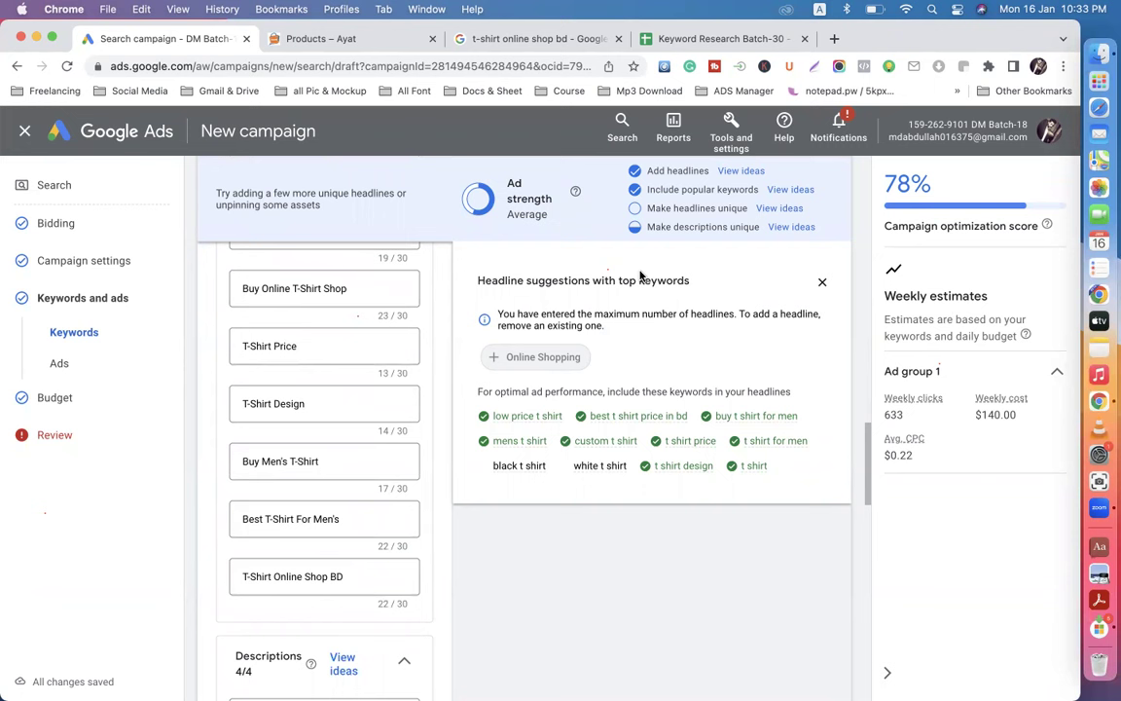
pyautogui.scroll(2, 641, 278)
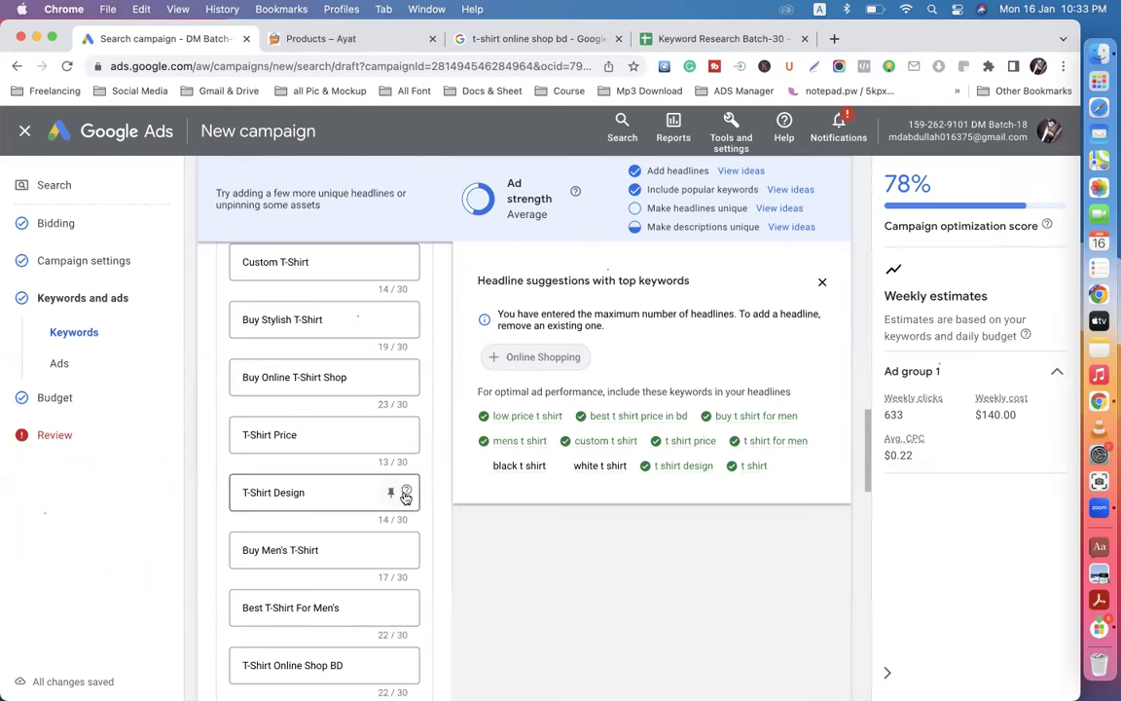
pyautogui.scroll(-8, 440, 531)
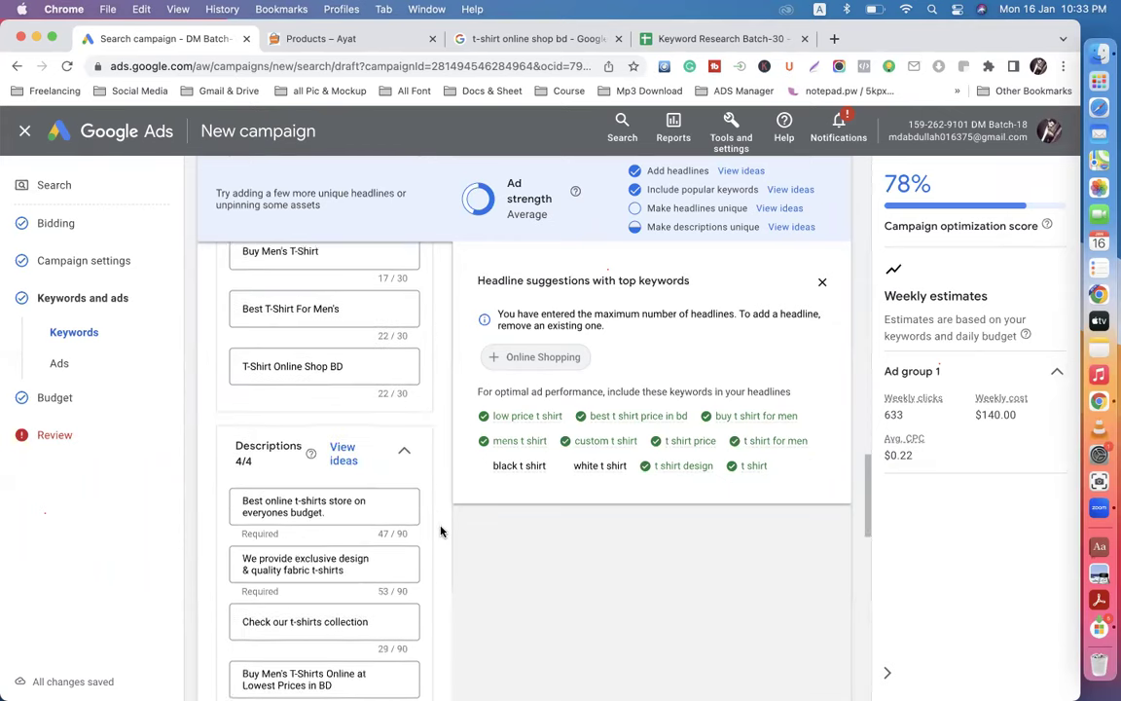
# Step: Look over the sitelinks, callouts and additional asset types, and recheck the last headlines and all four descriptions
pyautogui.scroll(-5, 440, 531)
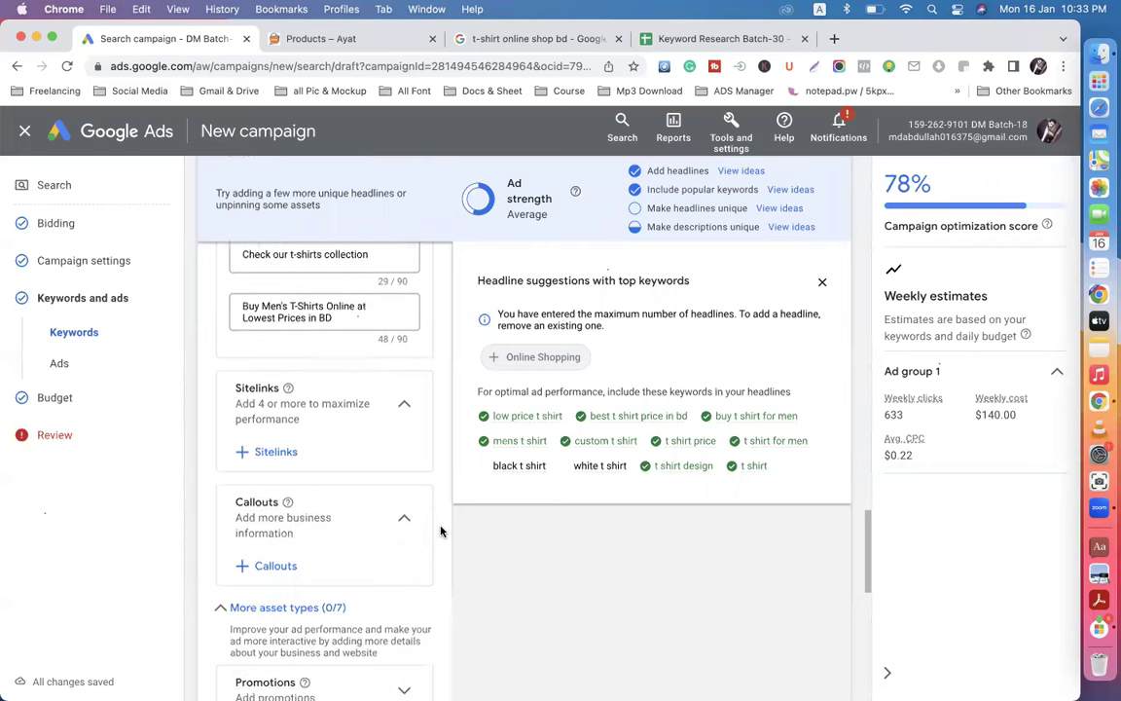
pyautogui.scroll(-4, 440, 531)
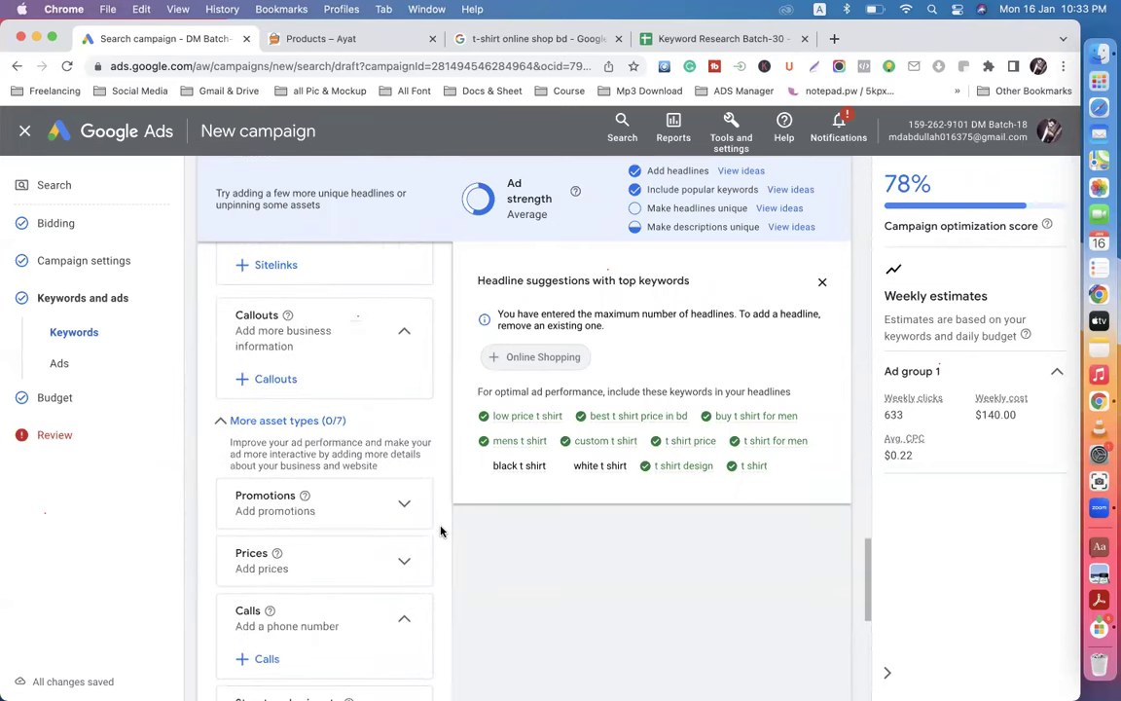
pyautogui.scroll(4, 440, 531)
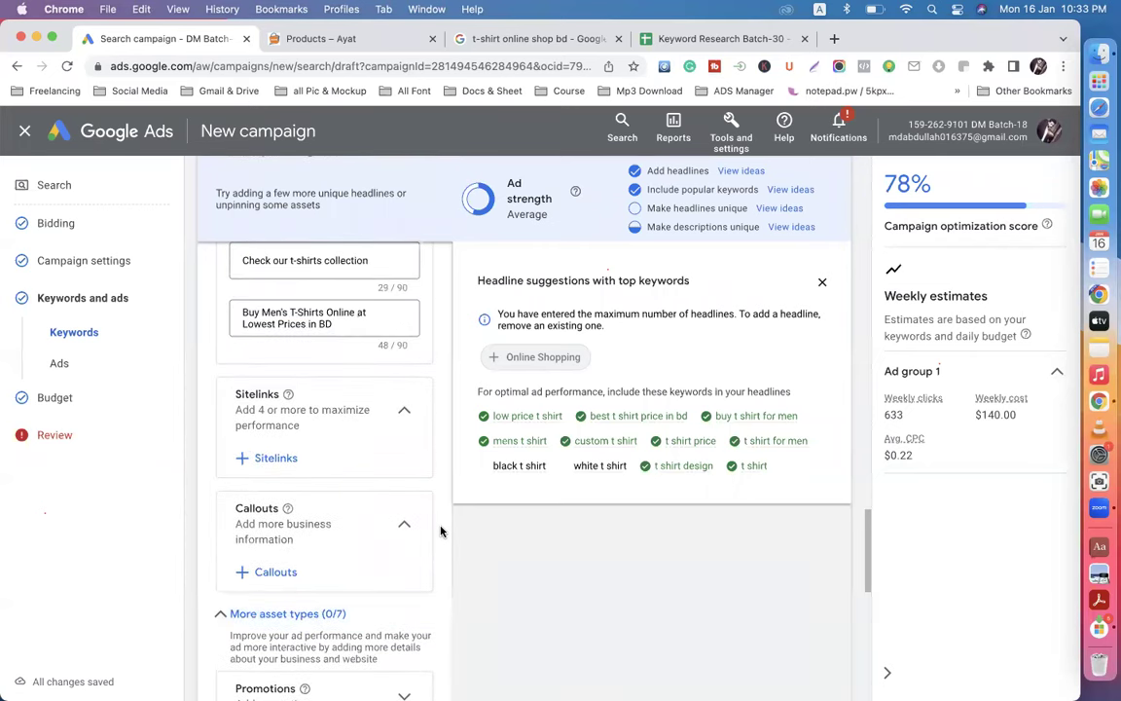
pyautogui.scroll(3, 440, 531)
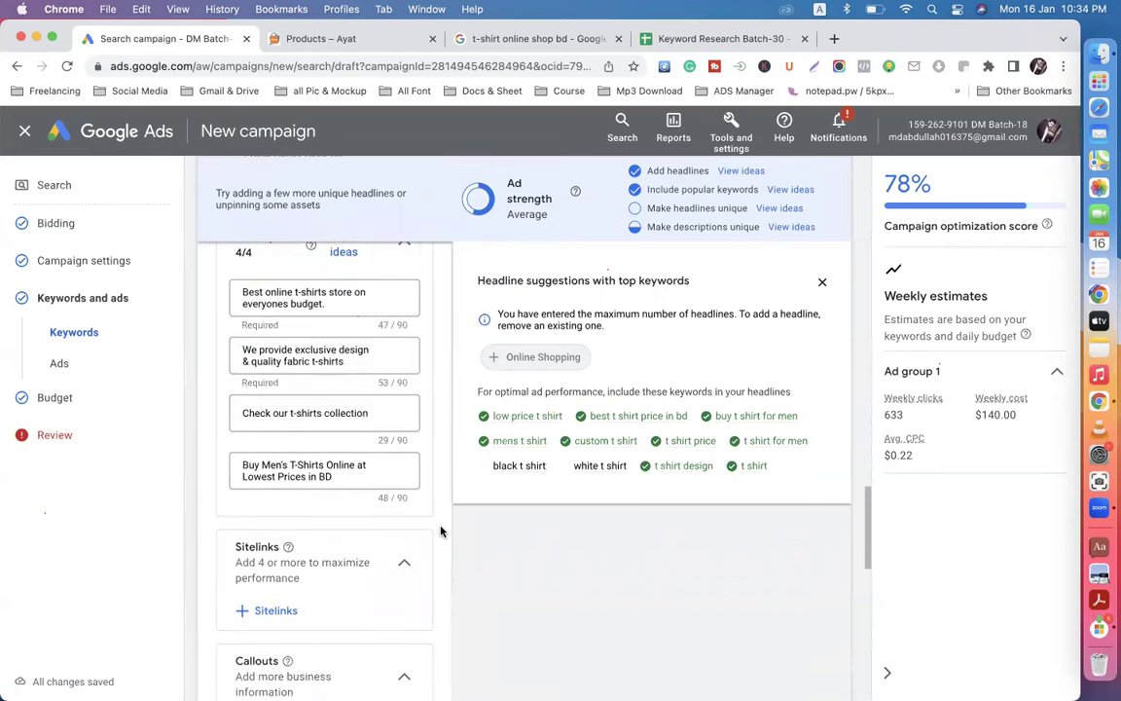
pyautogui.scroll(4, 440, 531)
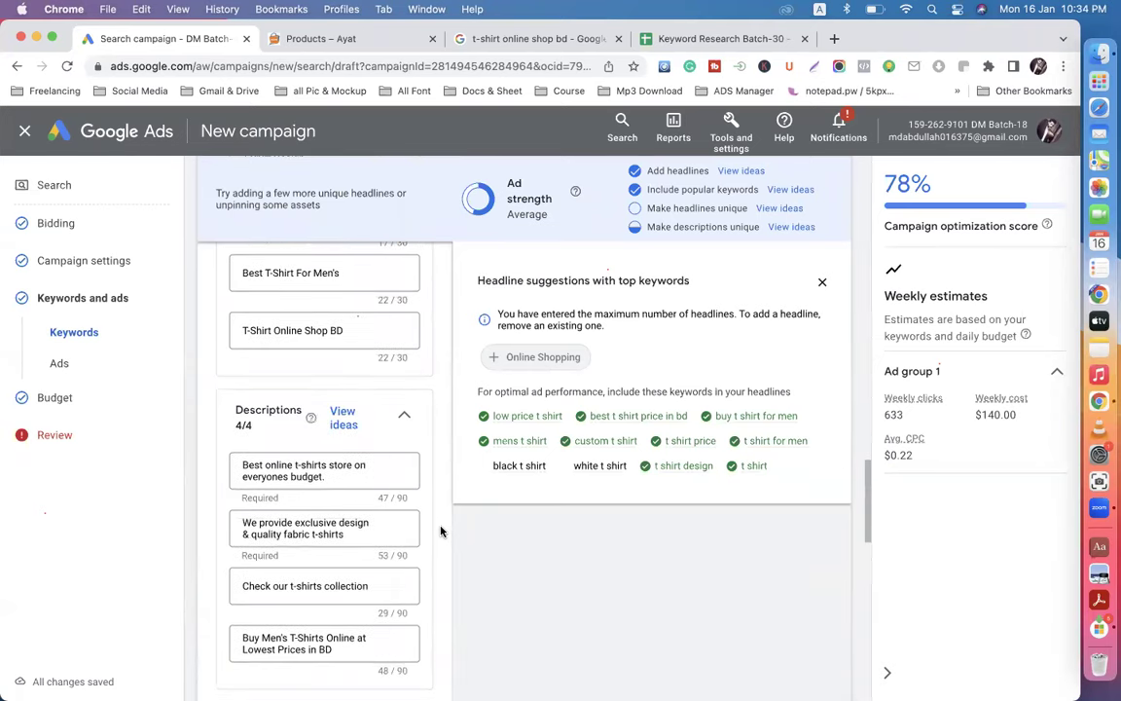
pyautogui.scroll(4, 440, 530)
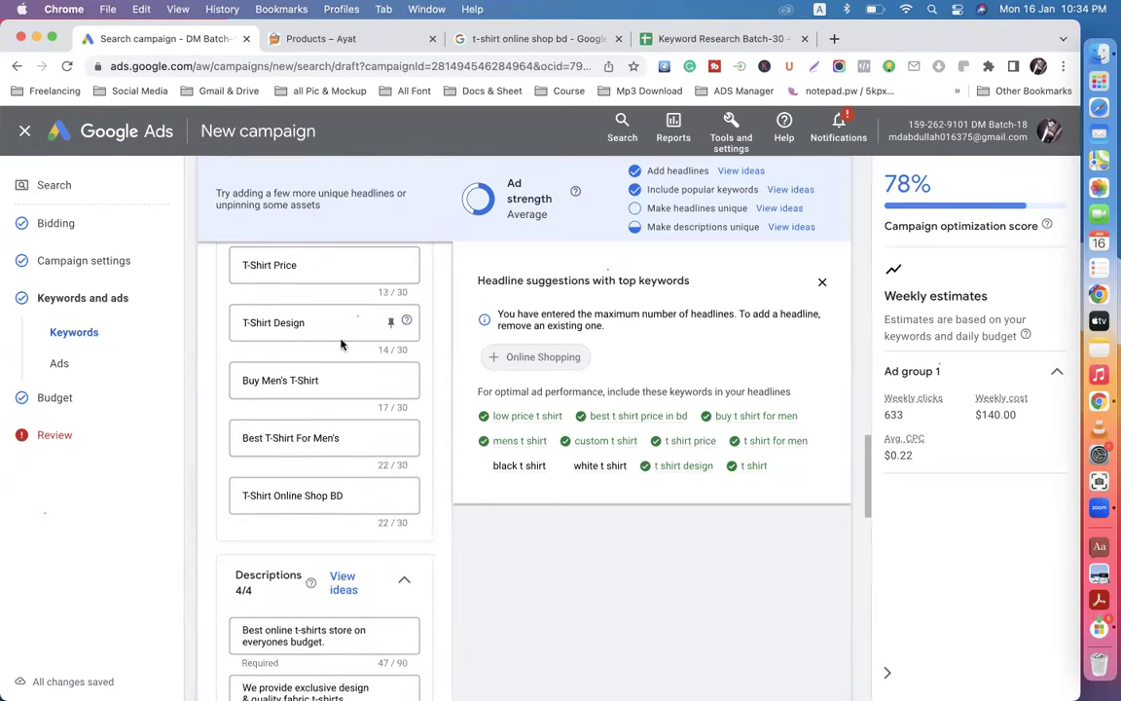
pyautogui.scroll(-5, 438, 508)
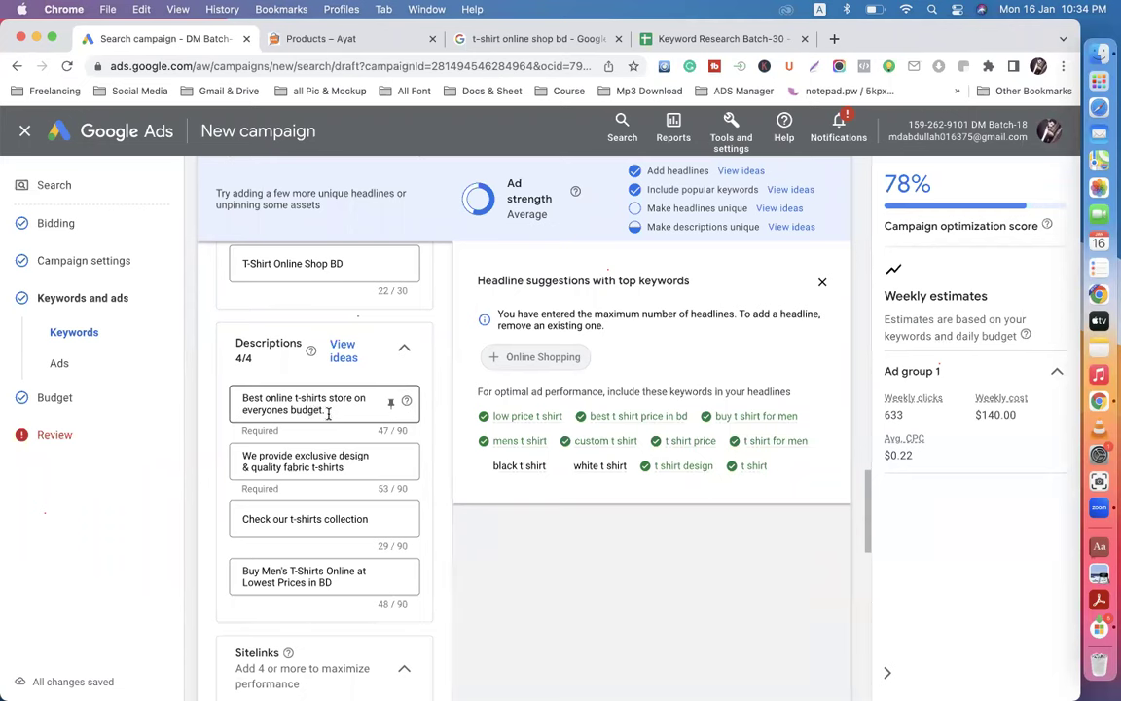
pyautogui.scroll(-1, 329, 413)
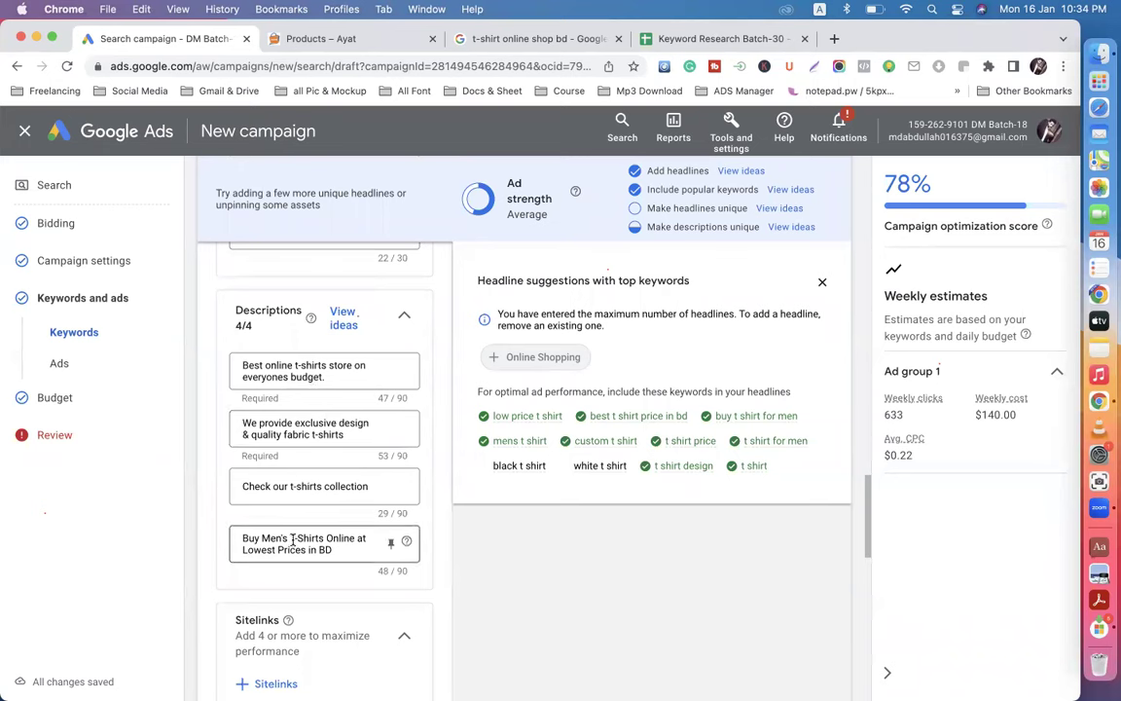
pyautogui.click(343, 549)
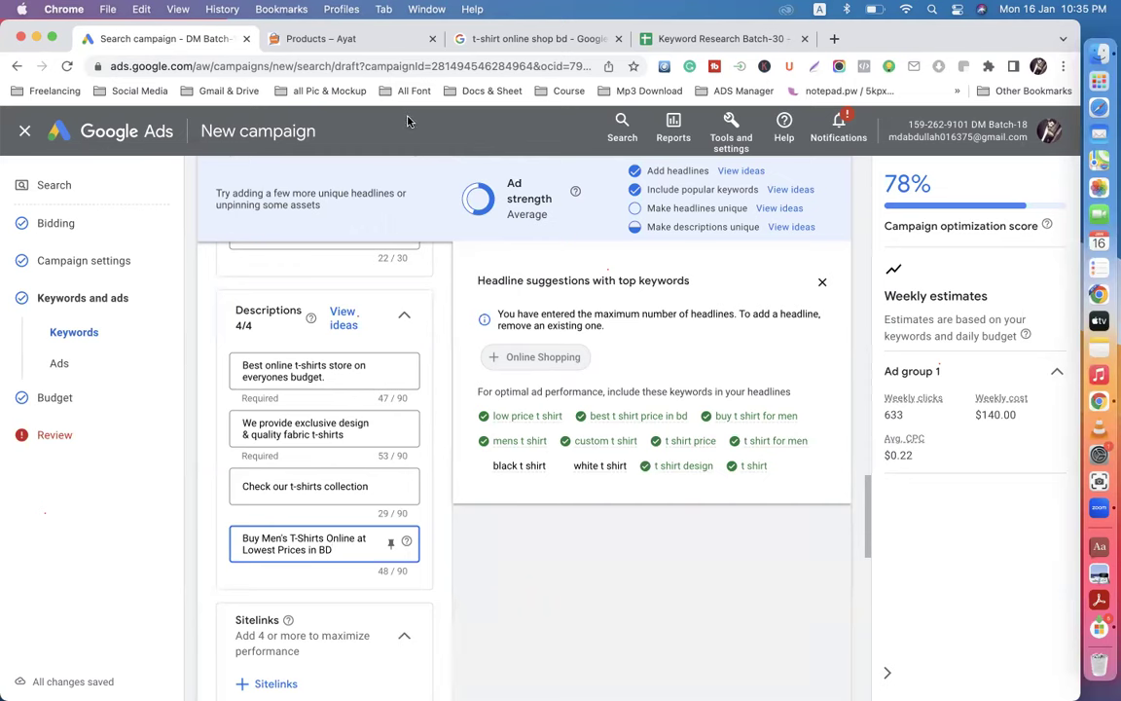
# Step: Close the headline suggestions and examine the desktop ad preview alongside the final URL and display path
pyautogui.click(822, 282)
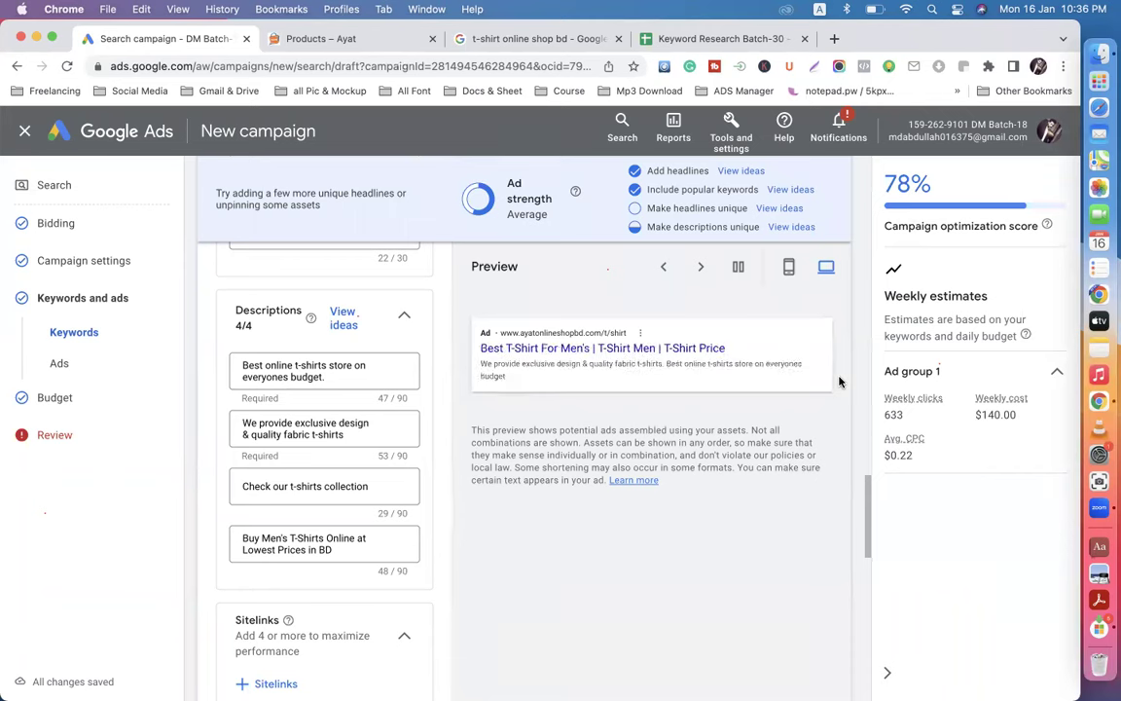
pyautogui.scroll(10, 840, 381)
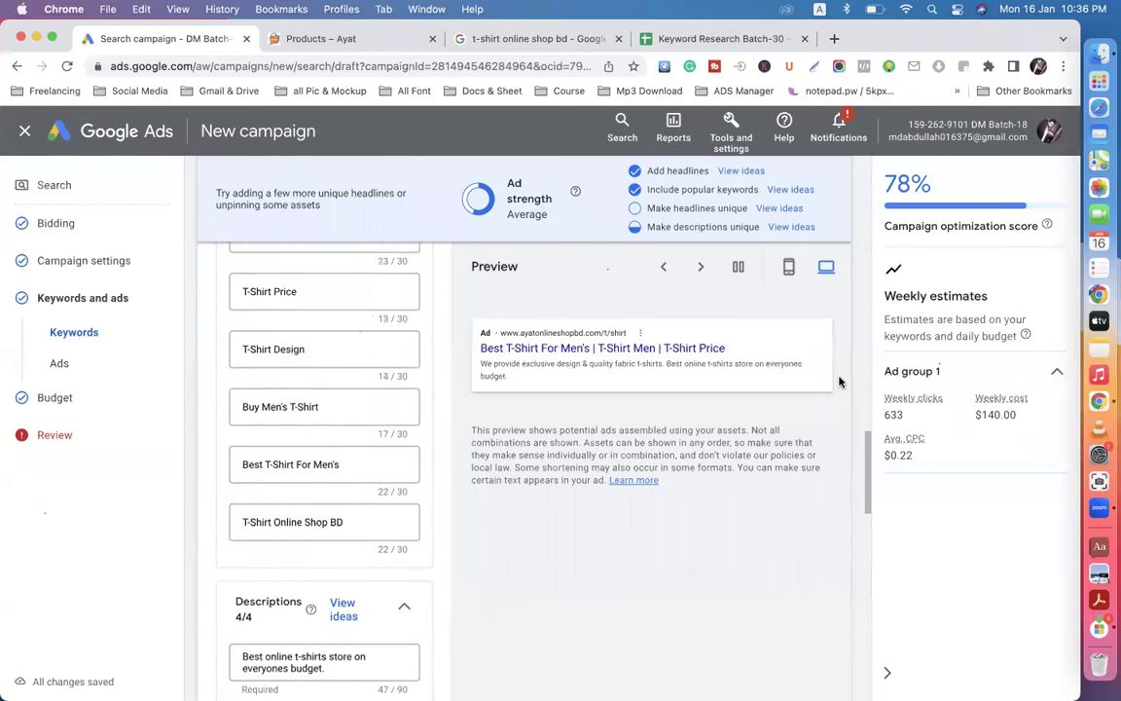
pyautogui.scroll(2, 840, 381)
pyautogui.scroll(10, 840, 381)
pyautogui.scroll(8, 840, 382)
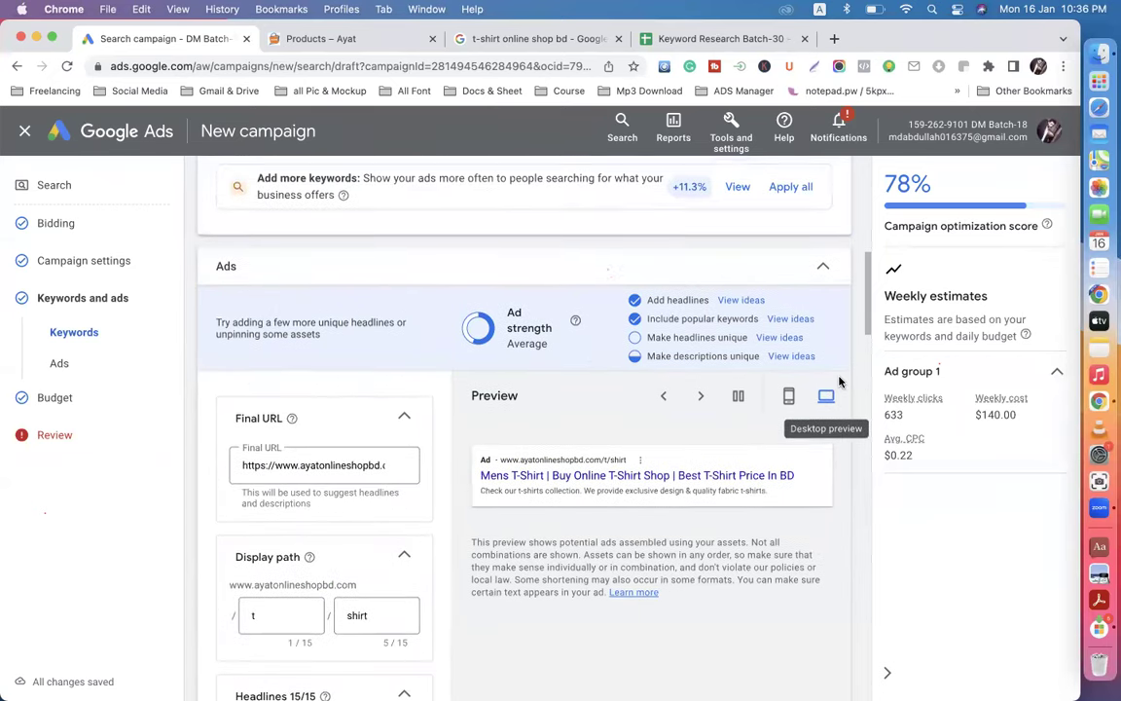
pyautogui.scroll(-2, 841, 380)
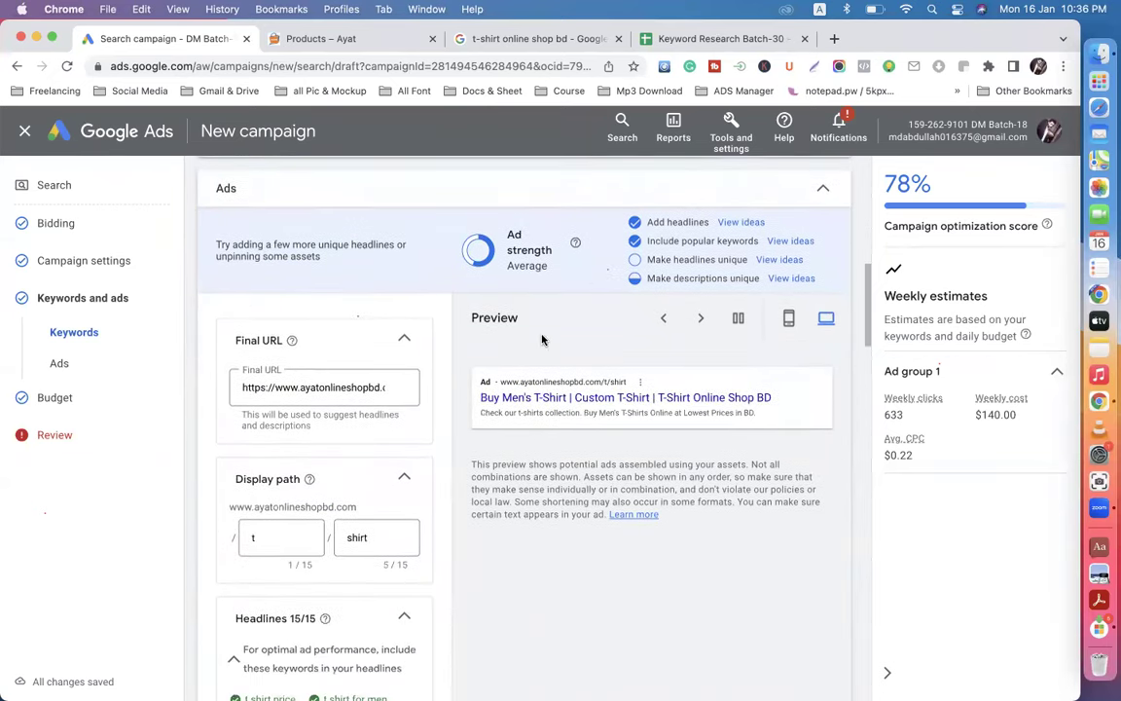
pyautogui.click(363, 388)
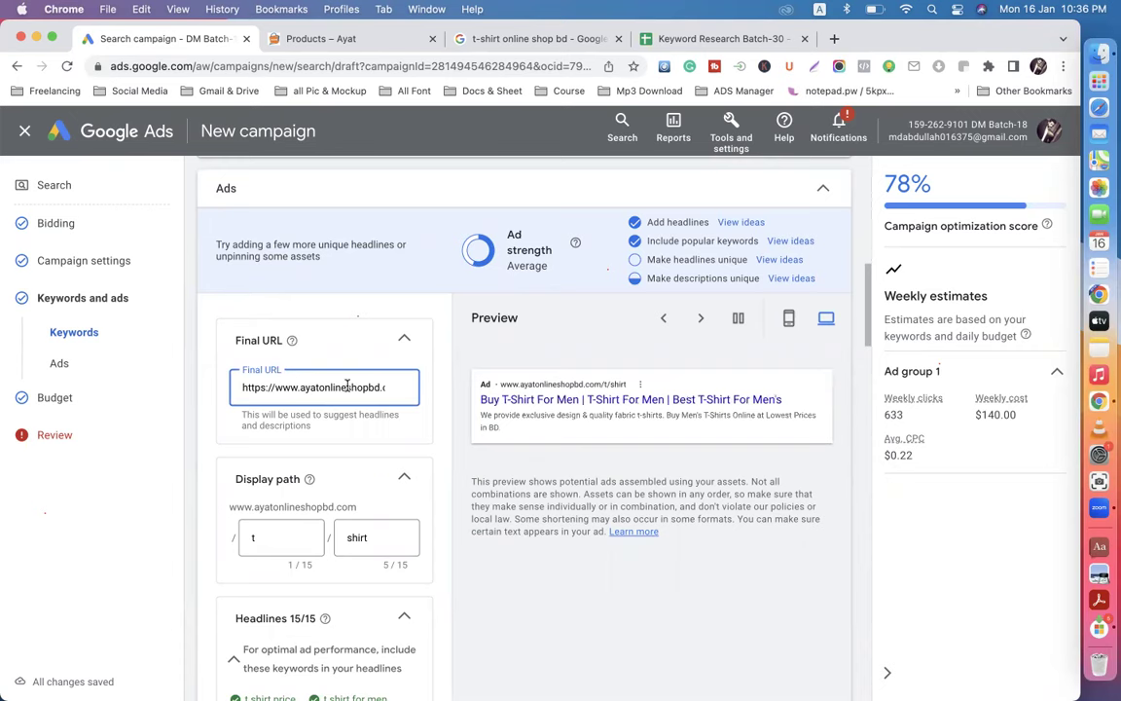
# Step: Open the account owner's Facebook profile in a new browser tab and highlight its full web address
pyautogui.click(835, 38)
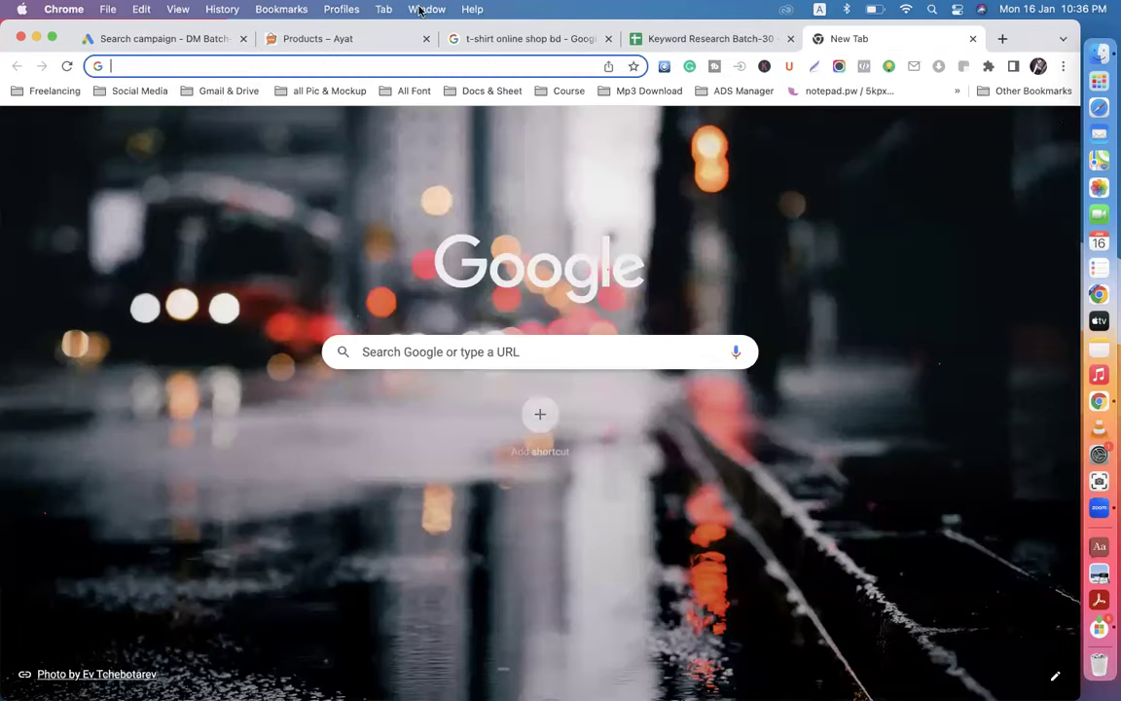
pyautogui.click(139, 90)
pyautogui.click(155, 117)
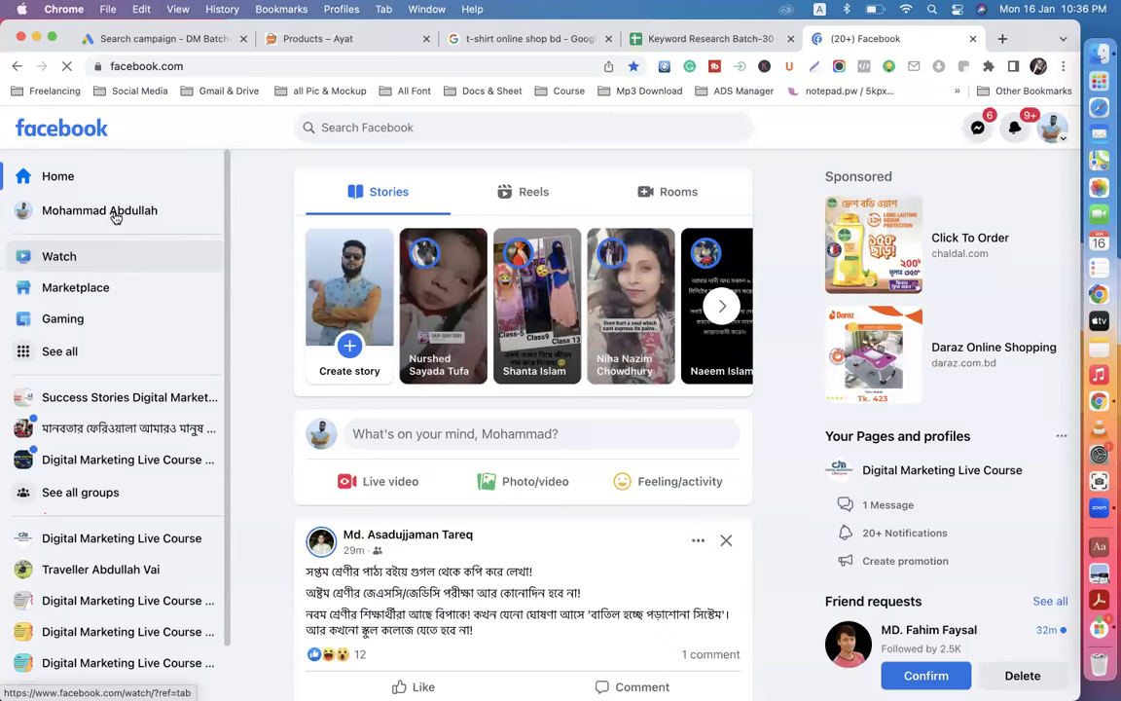
pyautogui.click(117, 217)
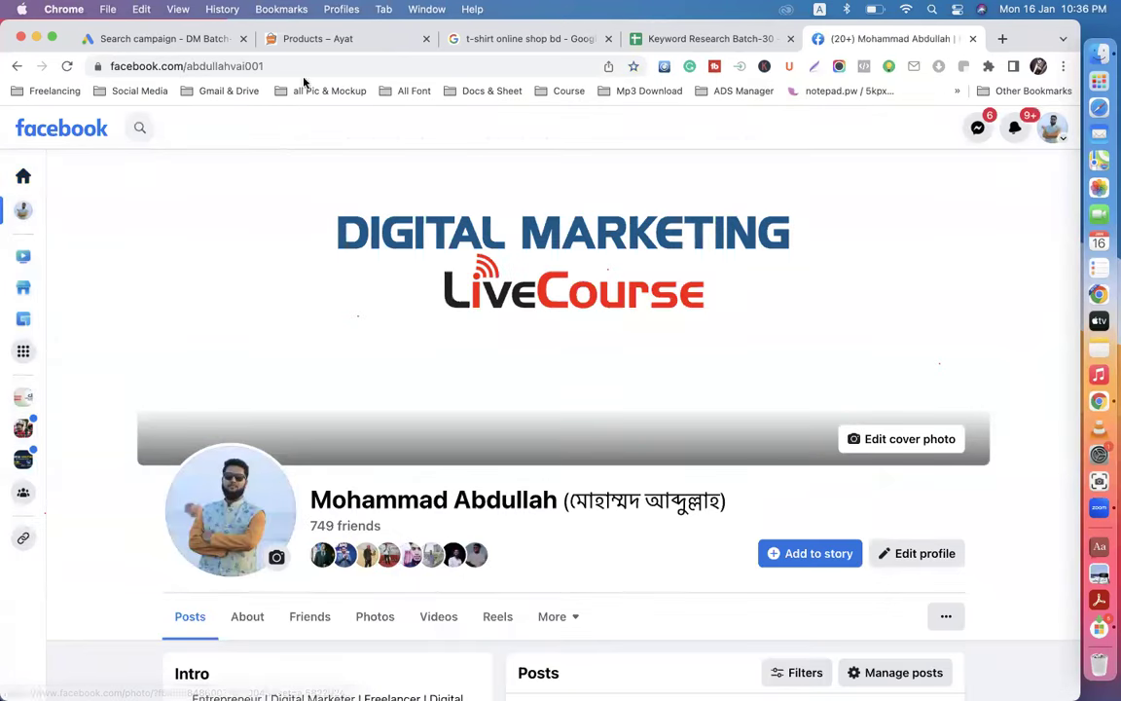
pyautogui.click(282, 66)
pyautogui.click(292, 66)
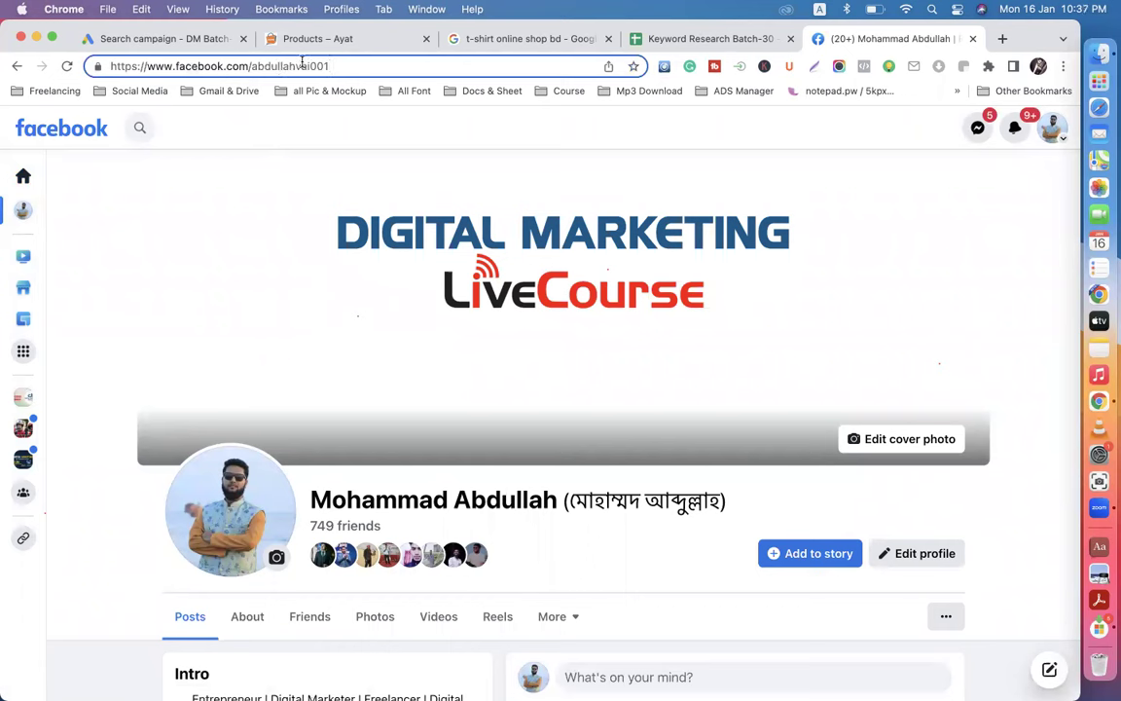
pyautogui.moveTo(331, 66); pyautogui.dragTo(115, 51)
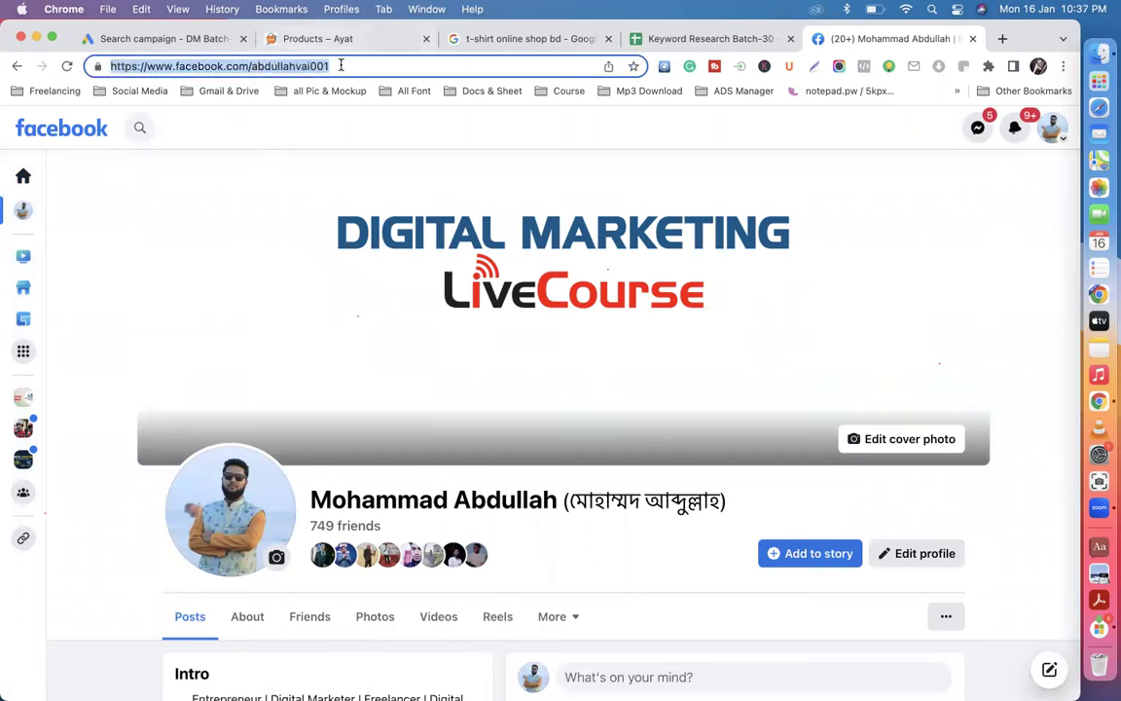
# Step: Return to the Google Ads campaign draft and switch the ad preview to mobile
pyautogui.click(188, 40)
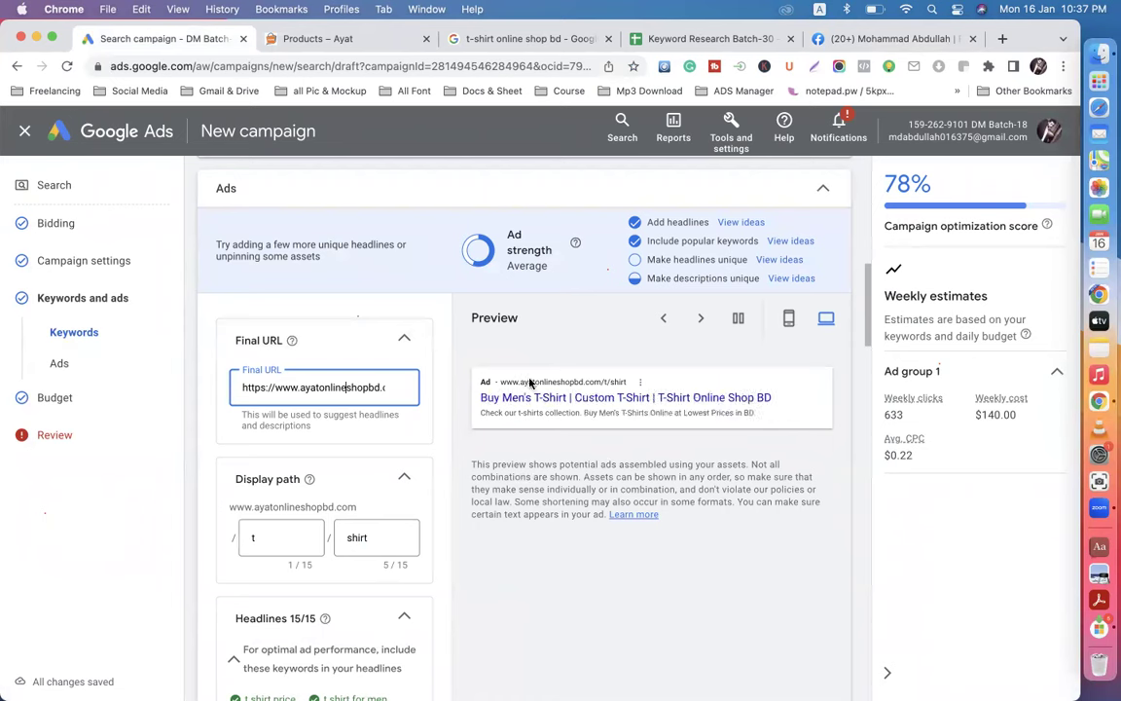
pyautogui.click(789, 318)
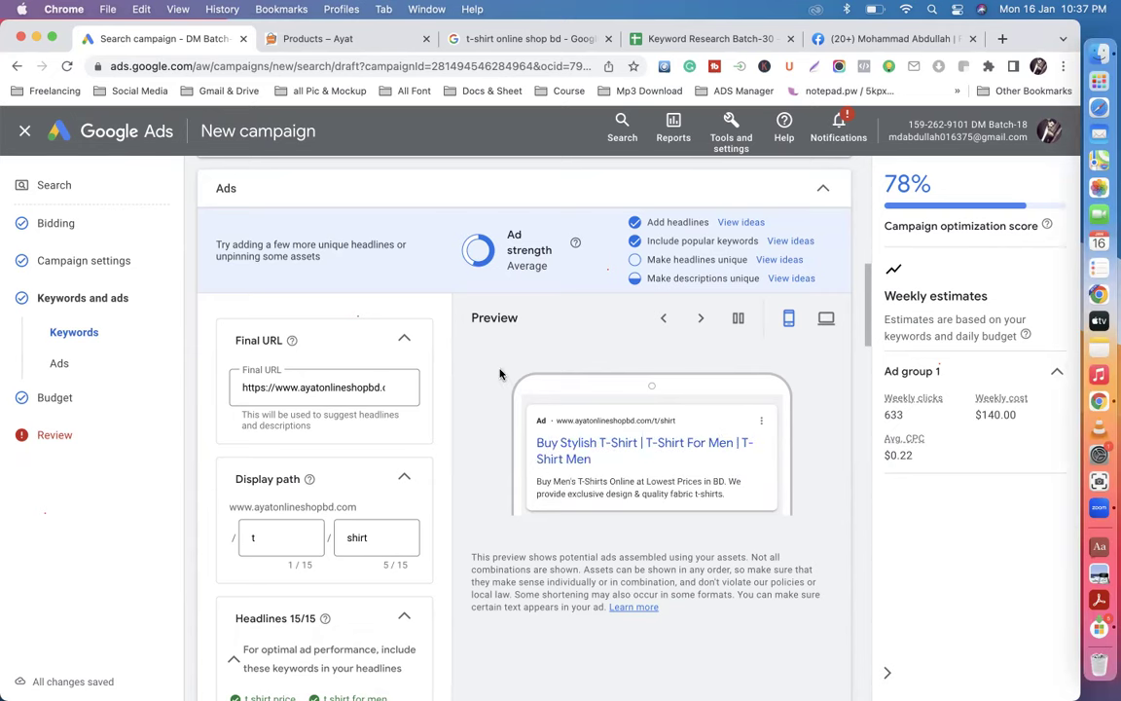
# Step: Review the ad group from the entered keywords through the final URL and headlines to the descriptions, alongside the mobile preview
pyautogui.scroll(4, 481, 374)
pyautogui.scroll(5, 479, 379)
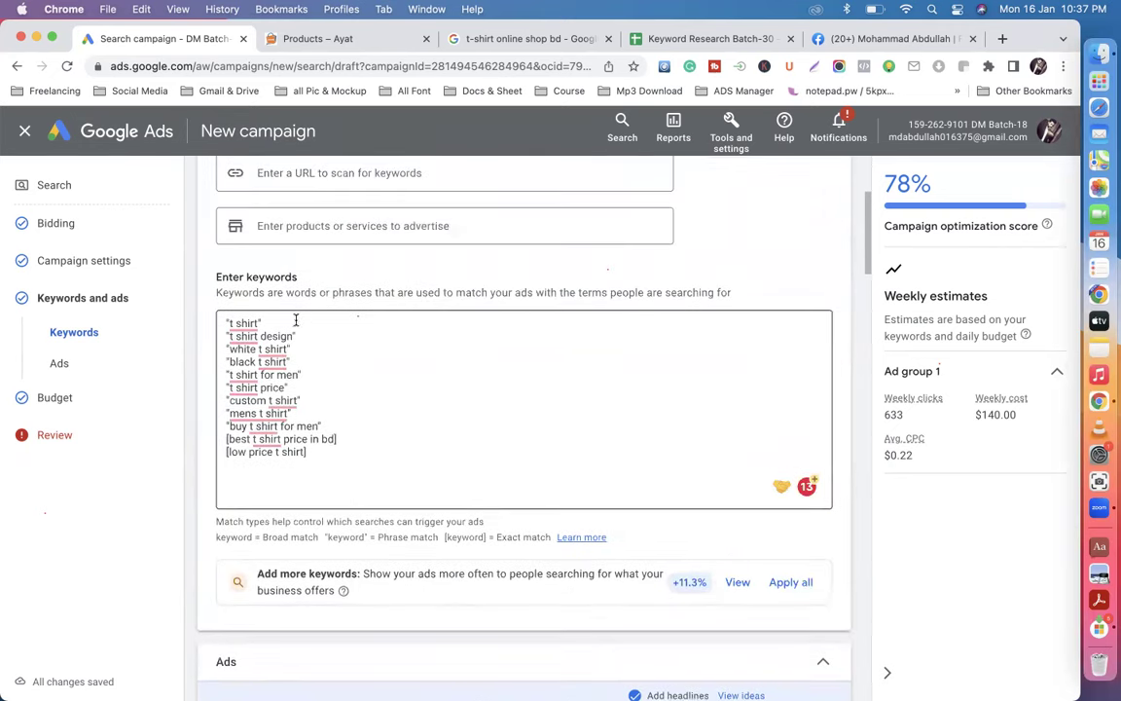
pyautogui.scroll(-9, 397, 420)
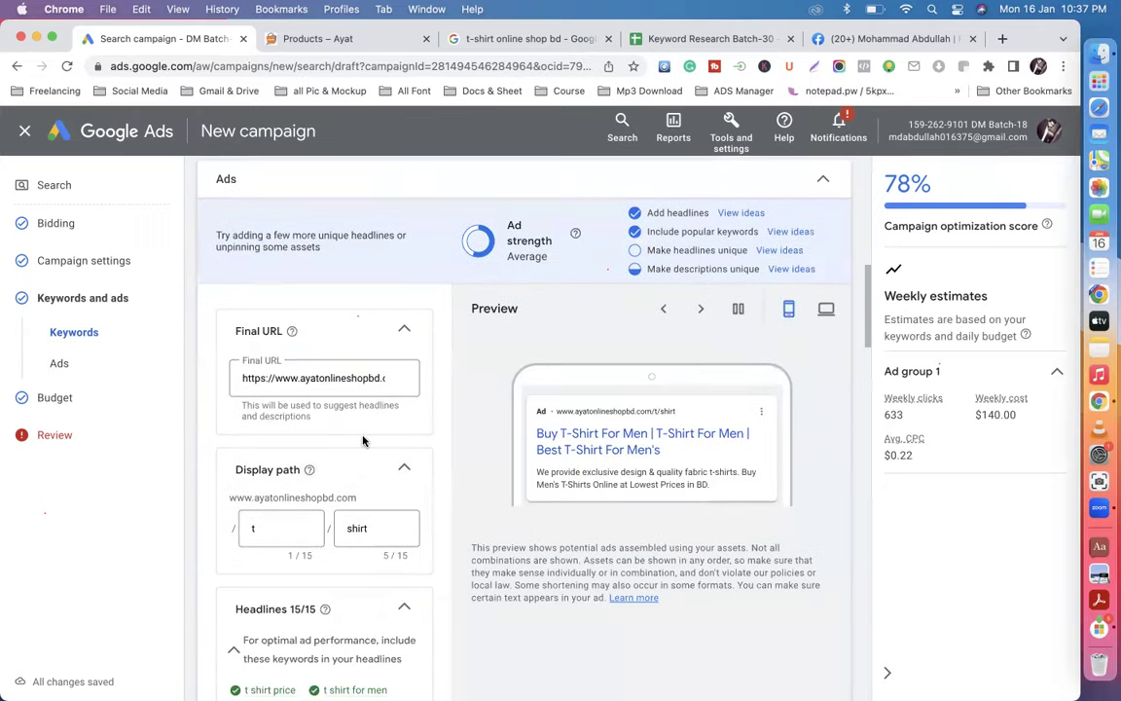
pyautogui.scroll(-4, 326, 391)
pyautogui.scroll(-8, 335, 520)
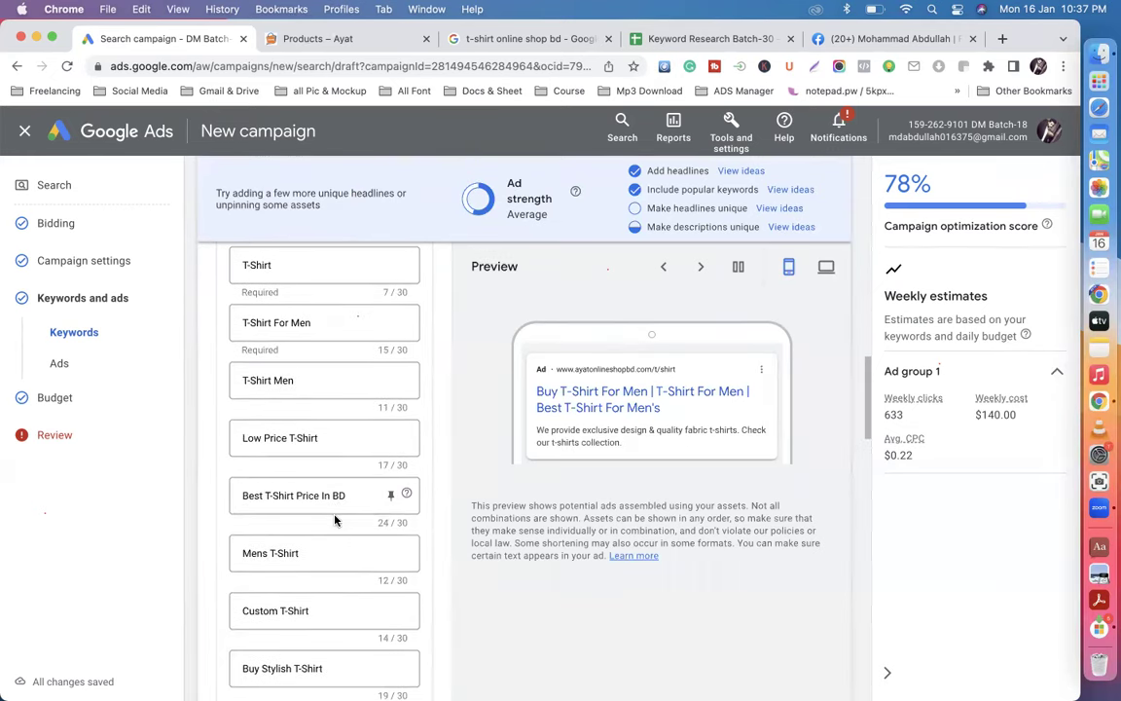
pyautogui.scroll(8, 335, 520)
pyautogui.scroll(4, 336, 522)
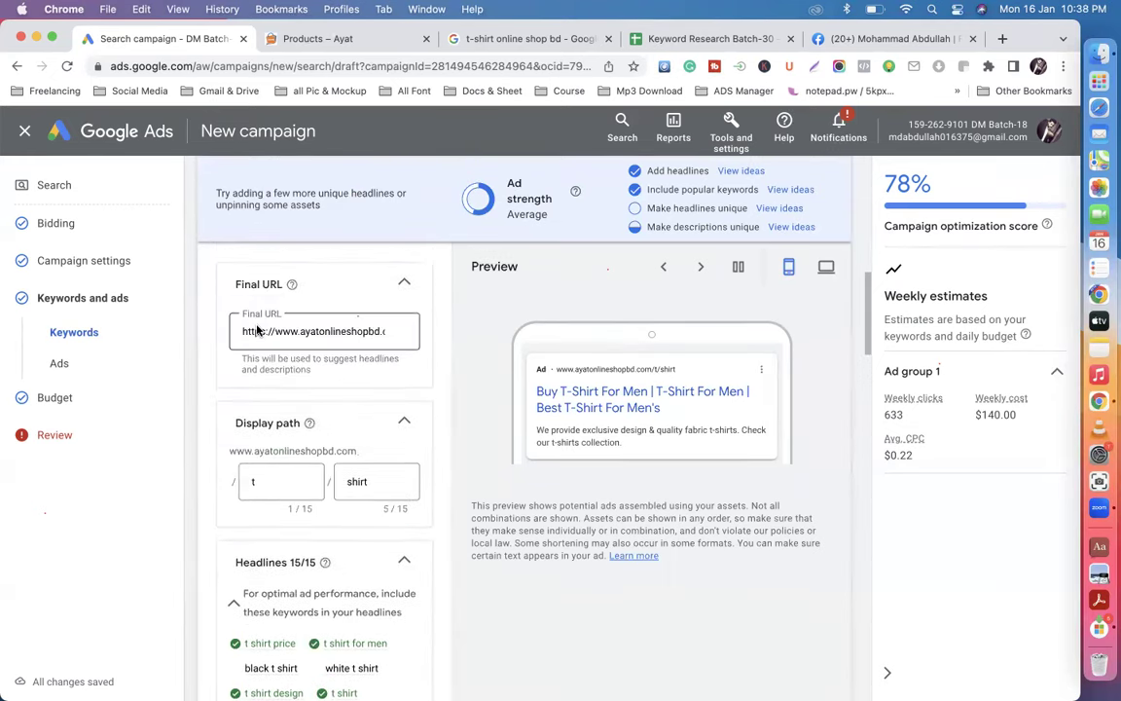
pyautogui.scroll(-15, 287, 383)
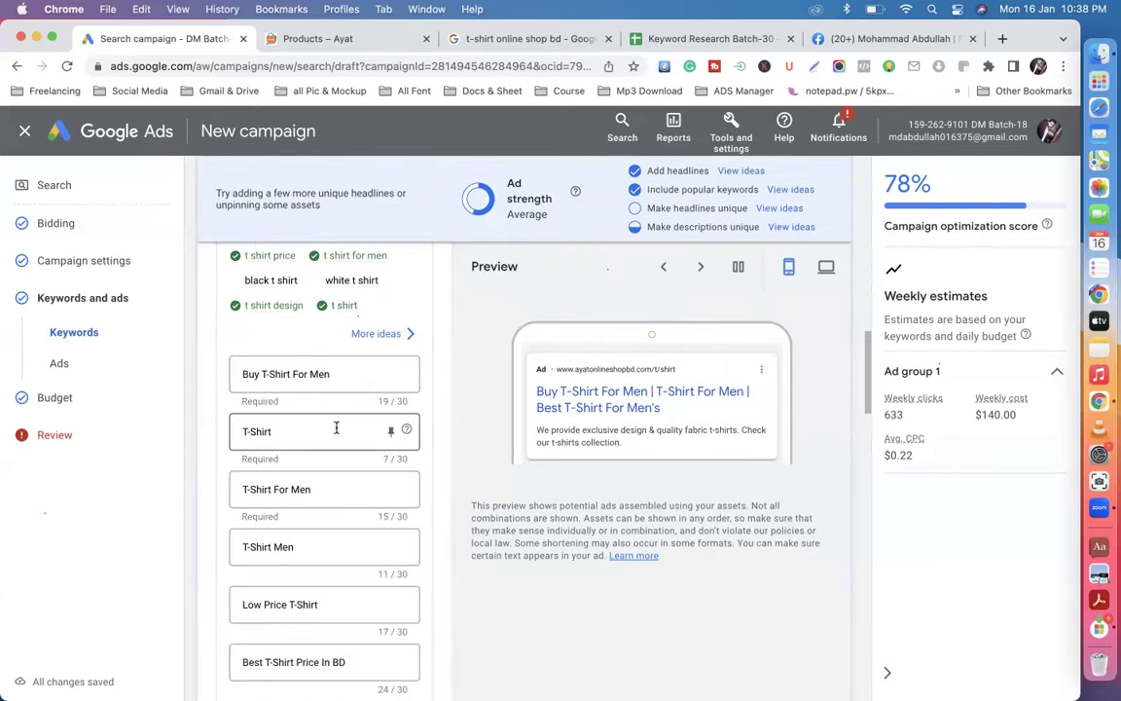
pyautogui.scroll(-3, 304, 423)
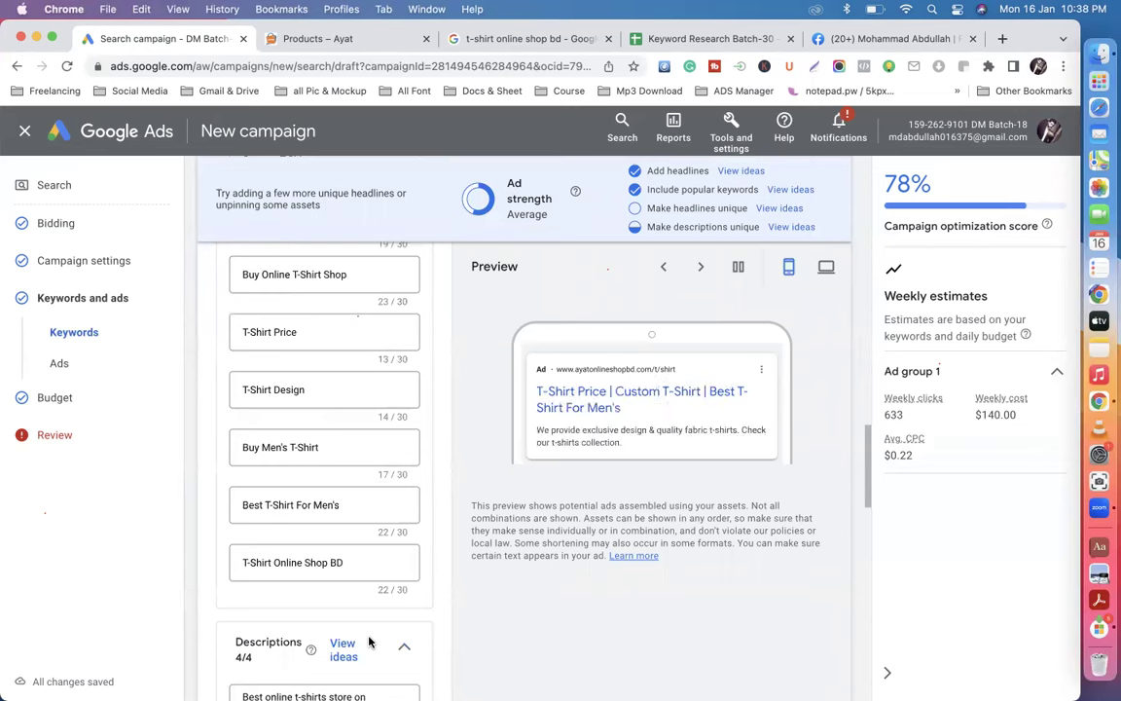
pyautogui.scroll(-8, 428, 513)
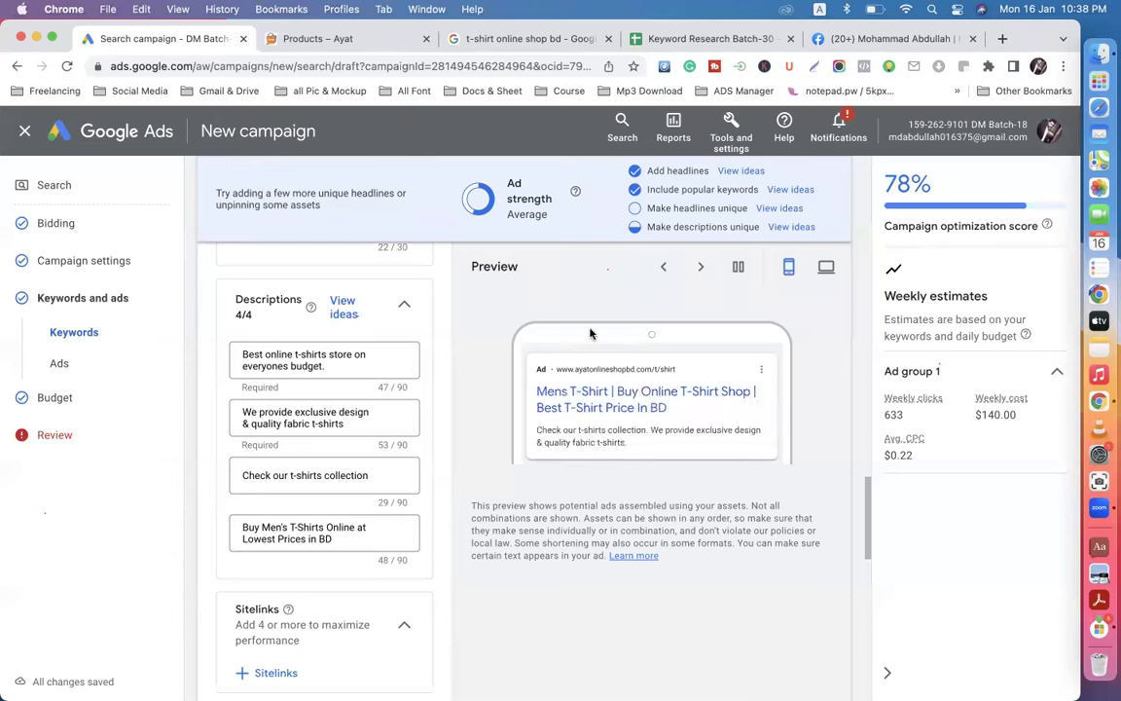
# Step: Mute all participants in the ongoing Zoom meeting
pyautogui.click(759, 10)
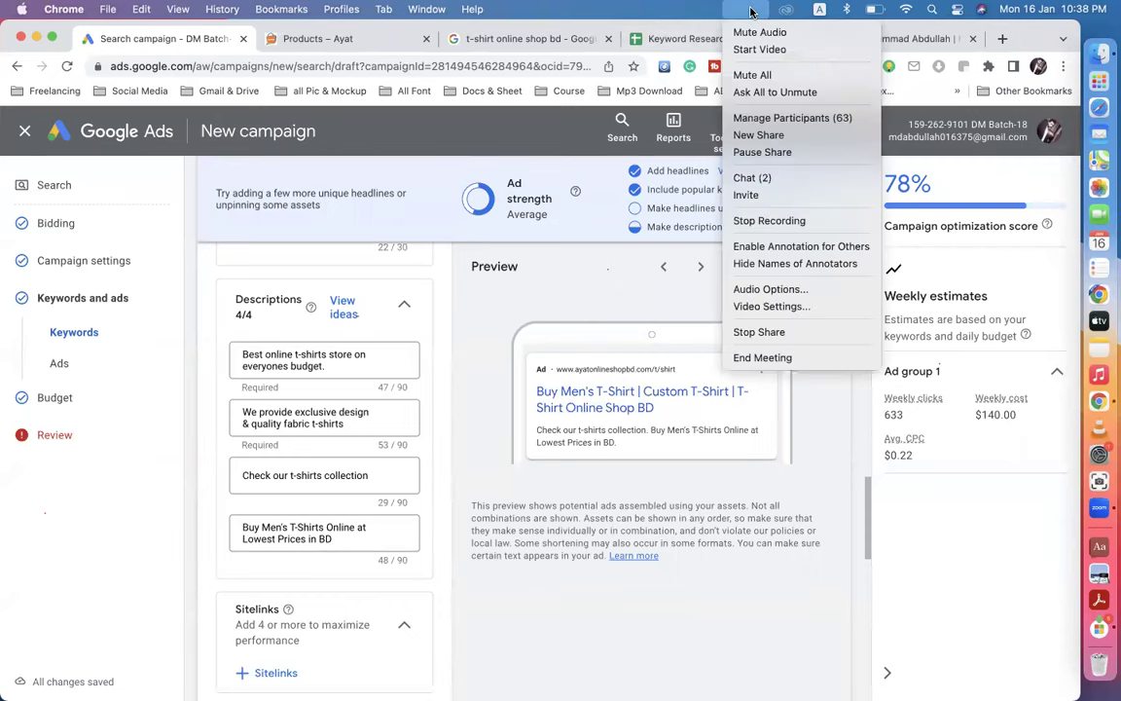
pyautogui.click(749, 76)
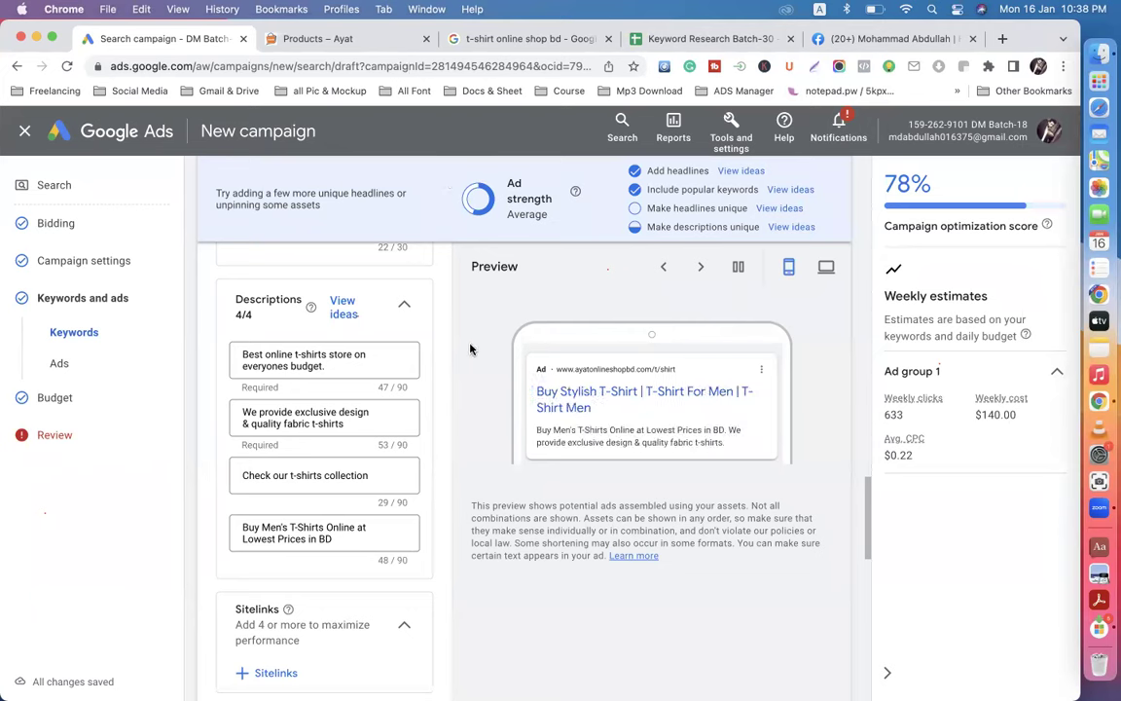
# Step: Review the ad's final URL, display path, headlines and descriptions against the rotating mobile preview
pyautogui.scroll(10, 470, 348)
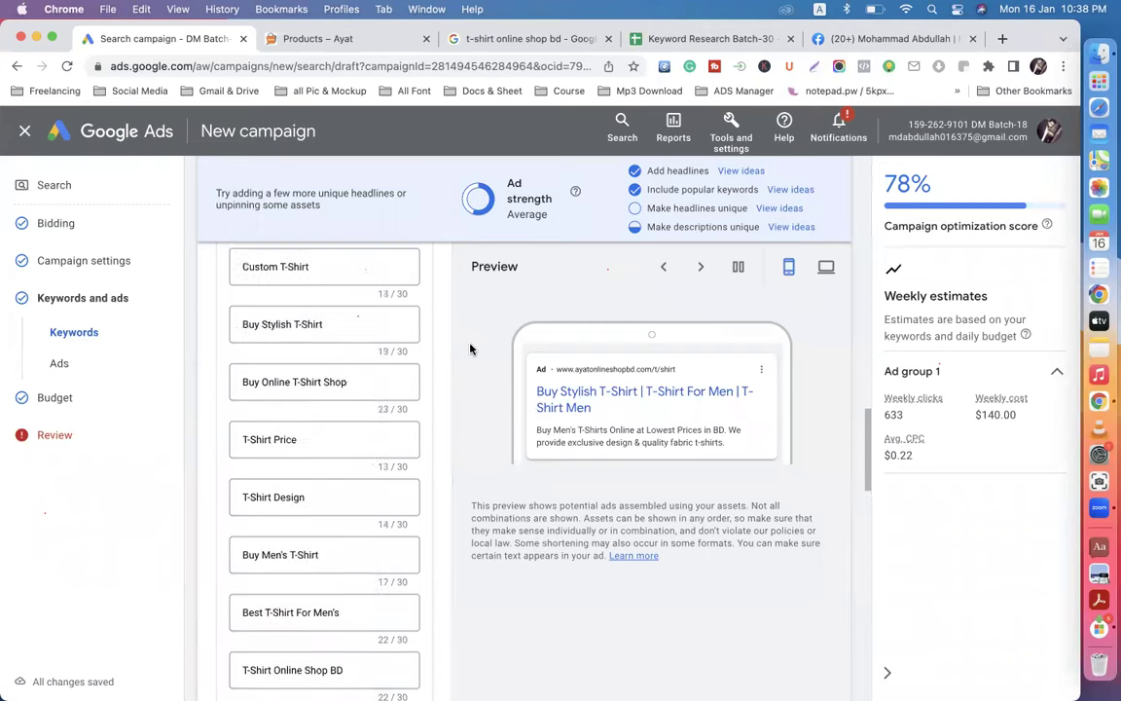
pyautogui.scroll(10, 470, 349)
pyautogui.scroll(5, 470, 355)
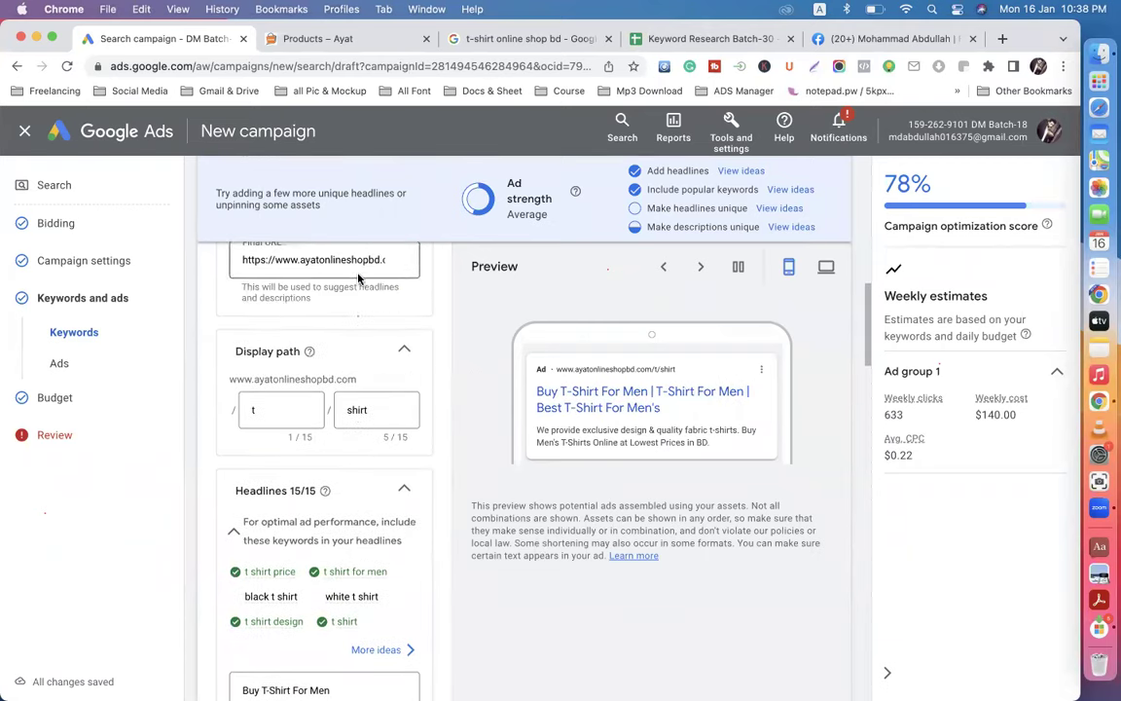
pyautogui.scroll(-2, 387, 333)
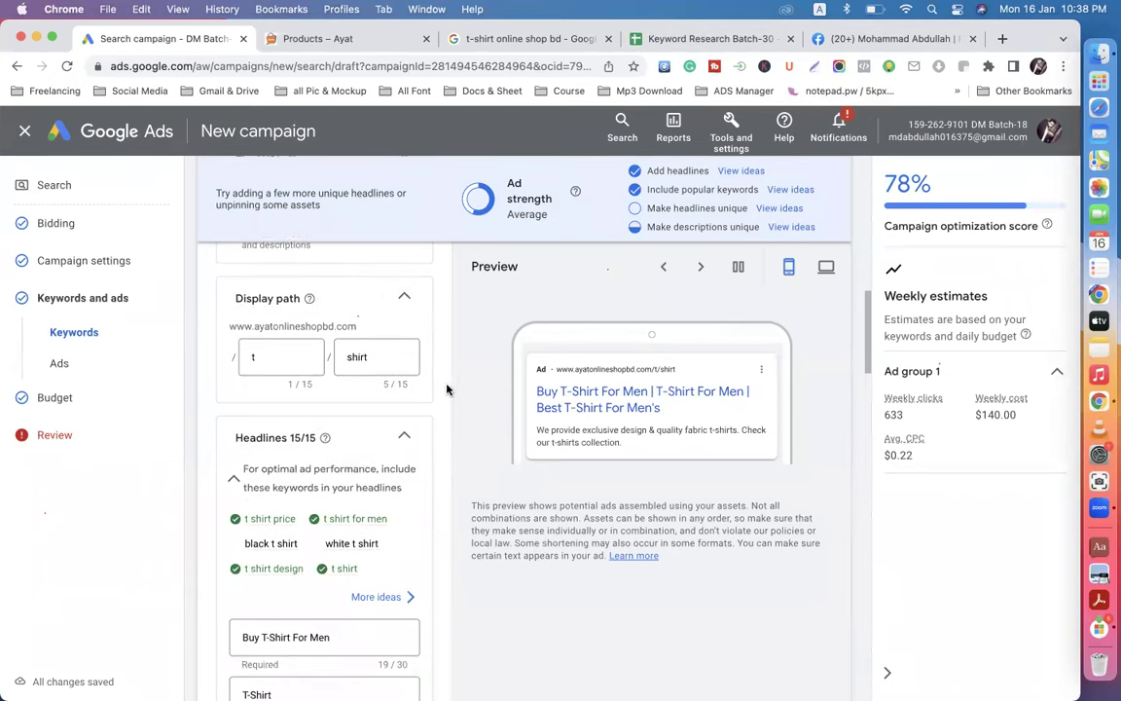
pyautogui.scroll(-8, 433, 385)
pyautogui.scroll(-10, 347, 454)
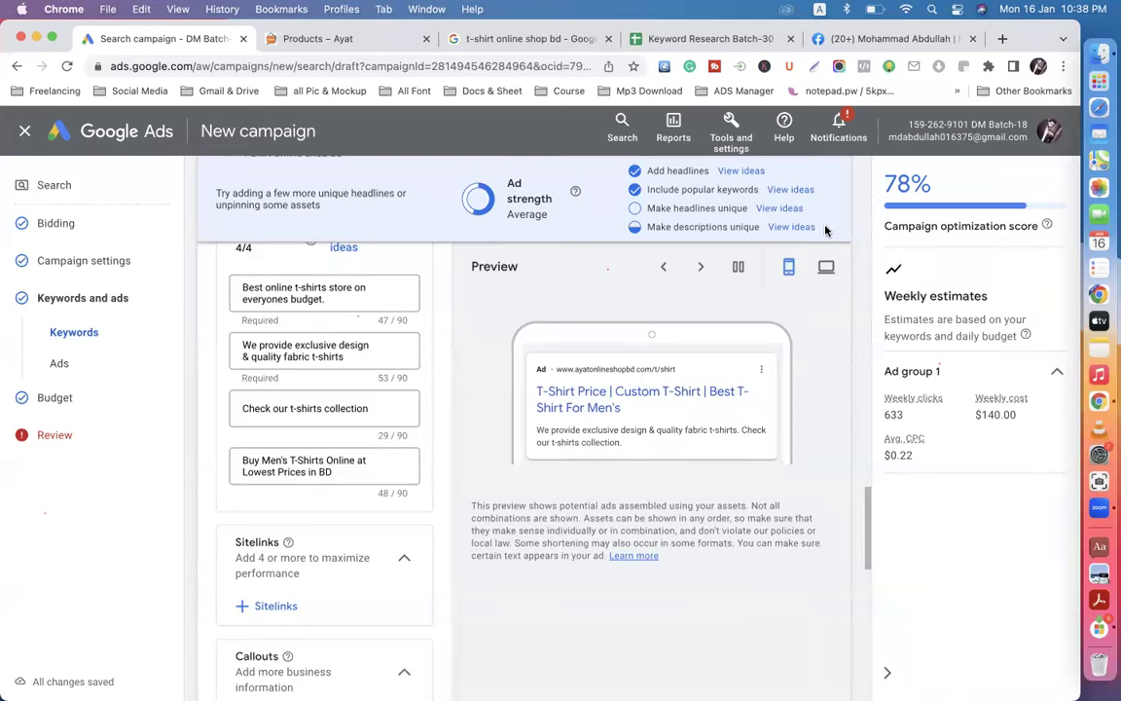
# Step: Frame the mobile ad preview in a Lightshot capture, dismiss the capture and return to the campaign draft
pyautogui.click(815, 66)
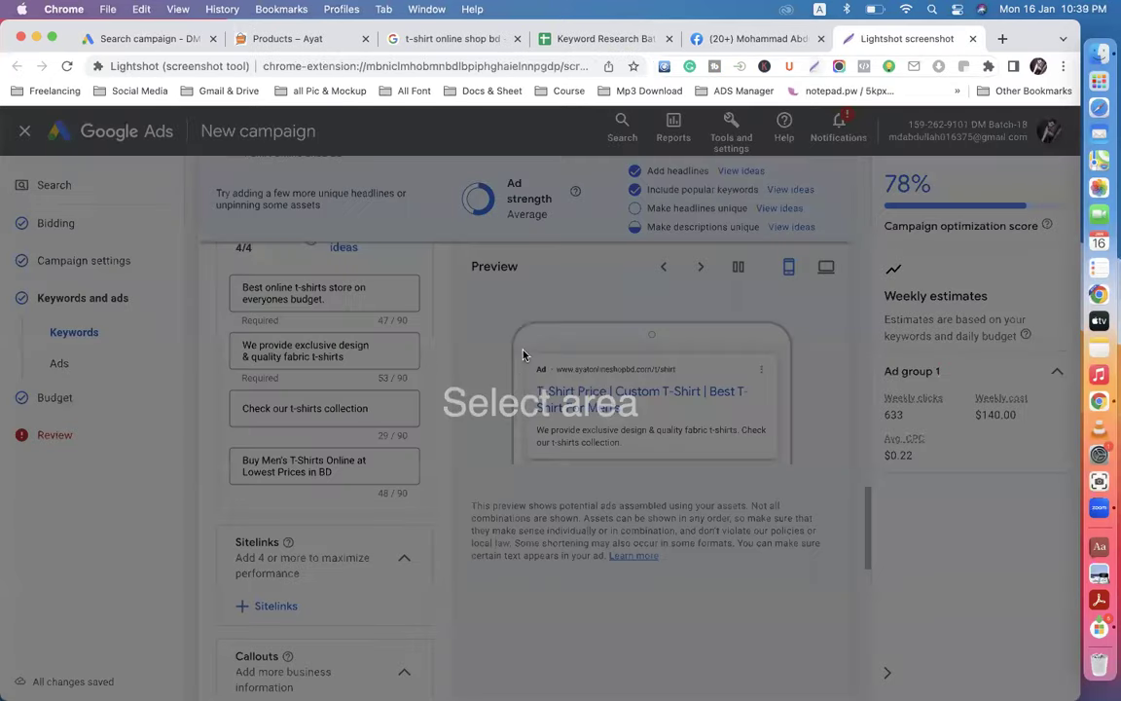
pyautogui.moveTo(487, 307); pyautogui.dragTo(788, 471)
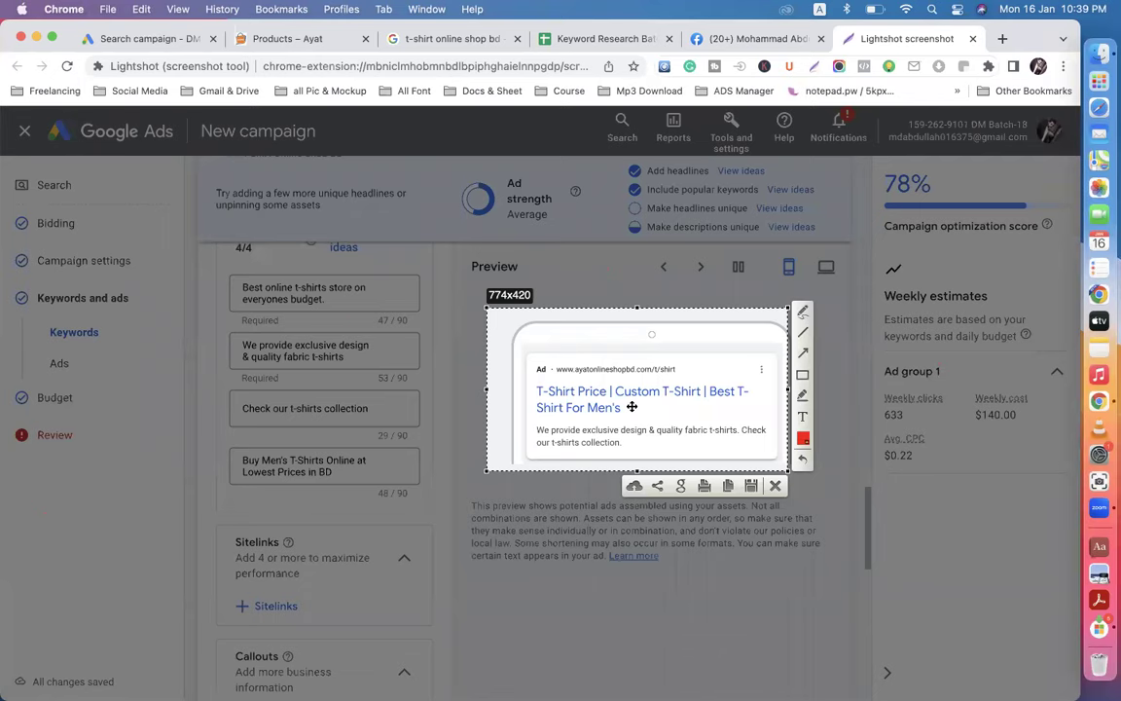
pyautogui.click(776, 487)
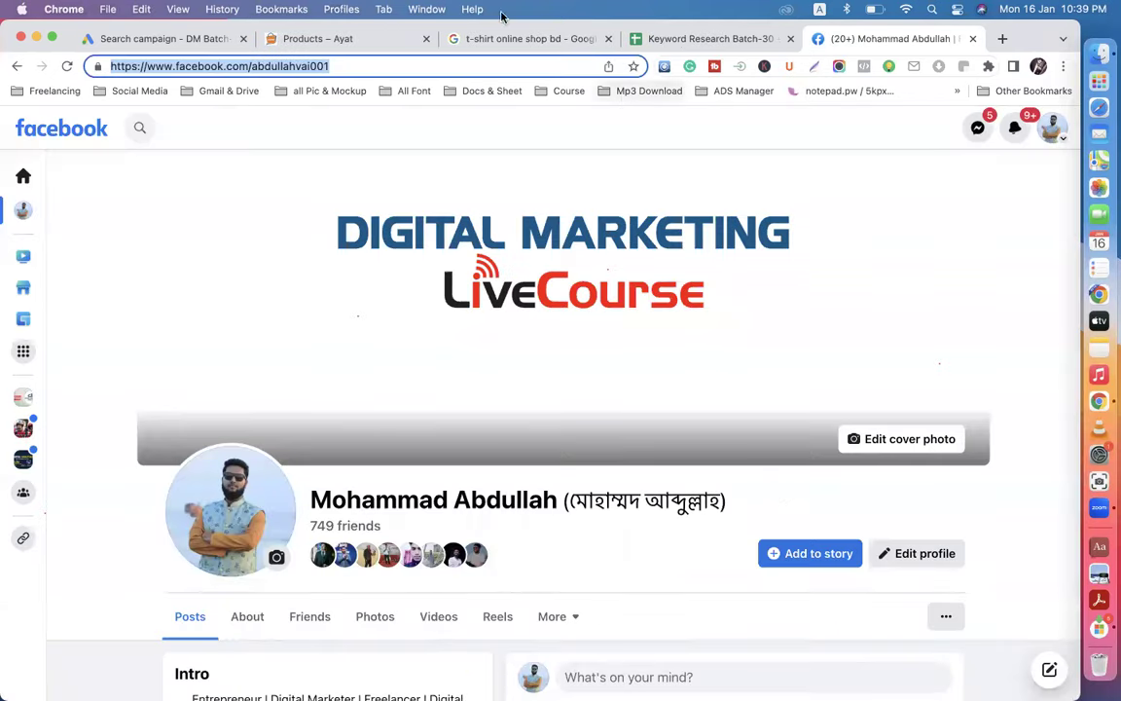
pyautogui.click(163, 38)
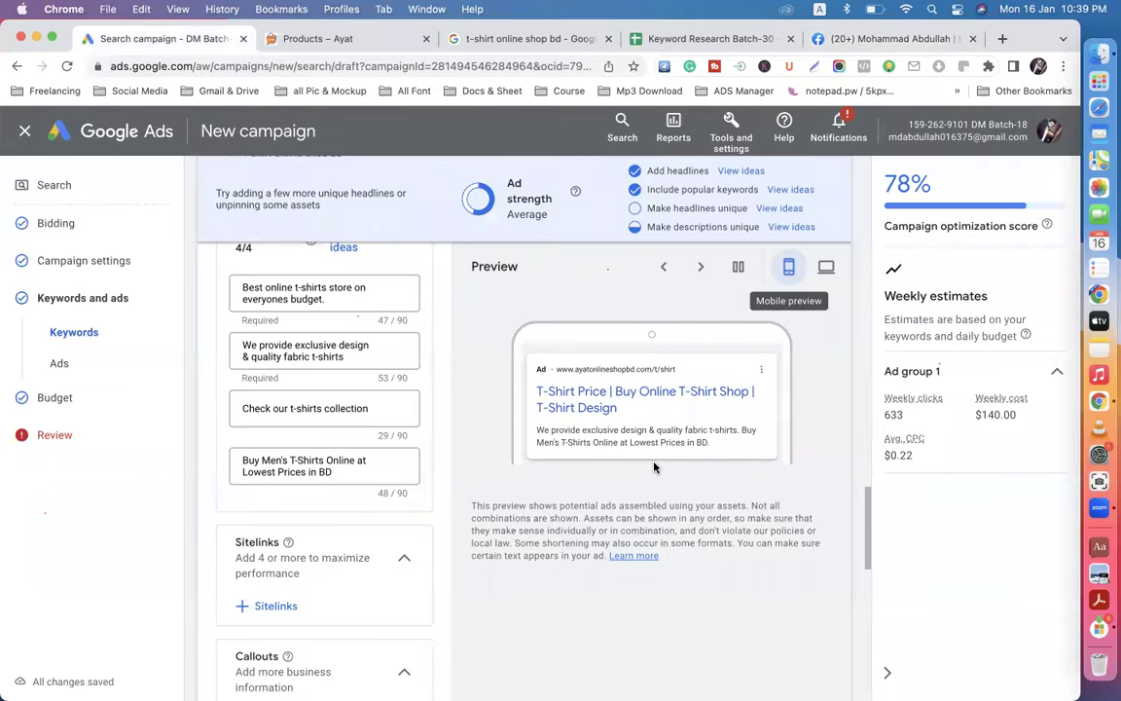
# Step: Highlight the Daraz listing in the "t-shirt online shop bd" Google results and compare it with the campaign's ad preview
pyautogui.click(484, 49)
pyautogui.scroll(4, 318, 360)
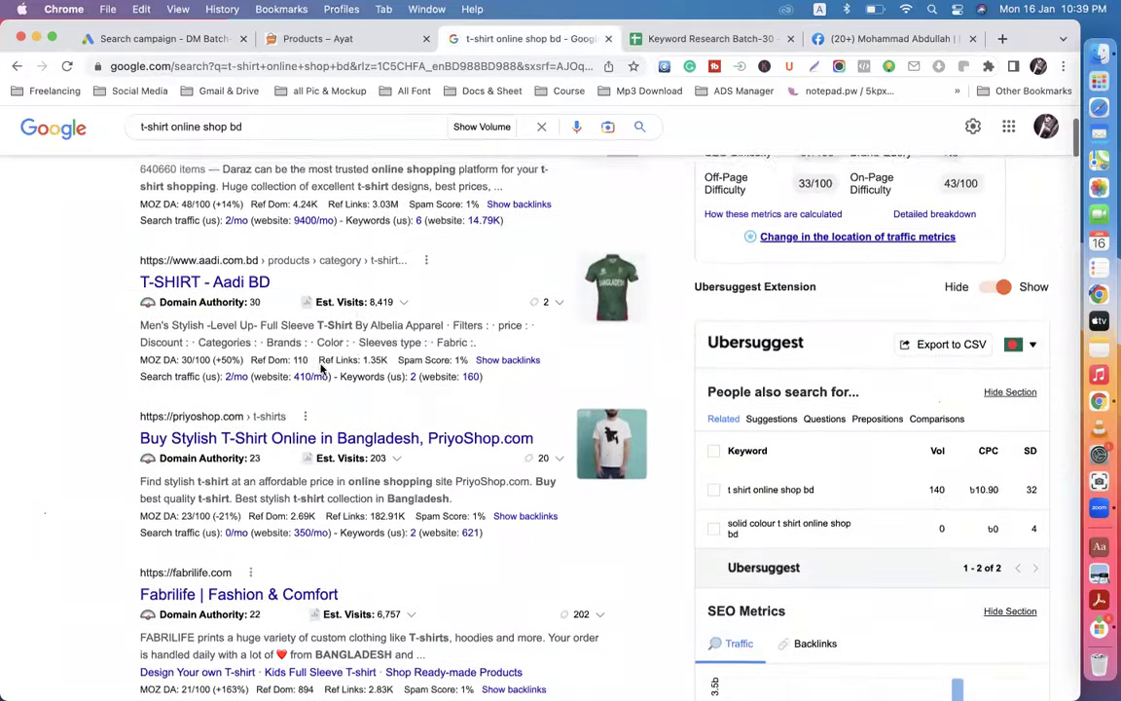
pyautogui.scroll(3, 321, 368)
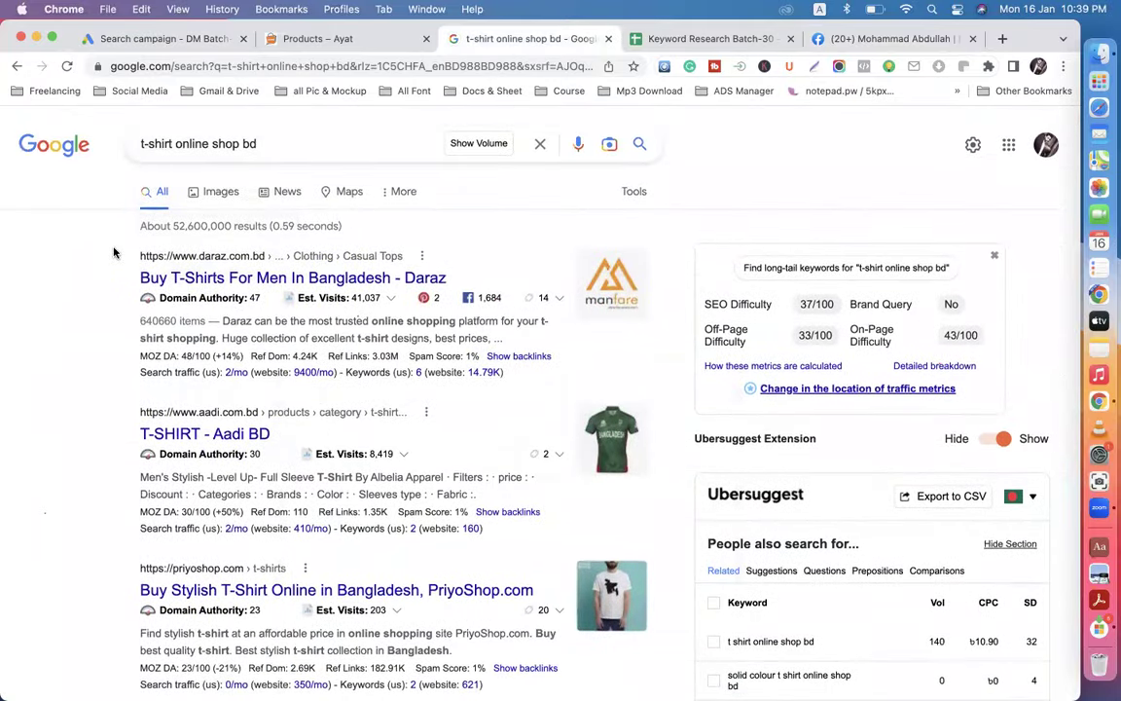
pyautogui.moveTo(113, 254); pyautogui.dragTo(492, 364)
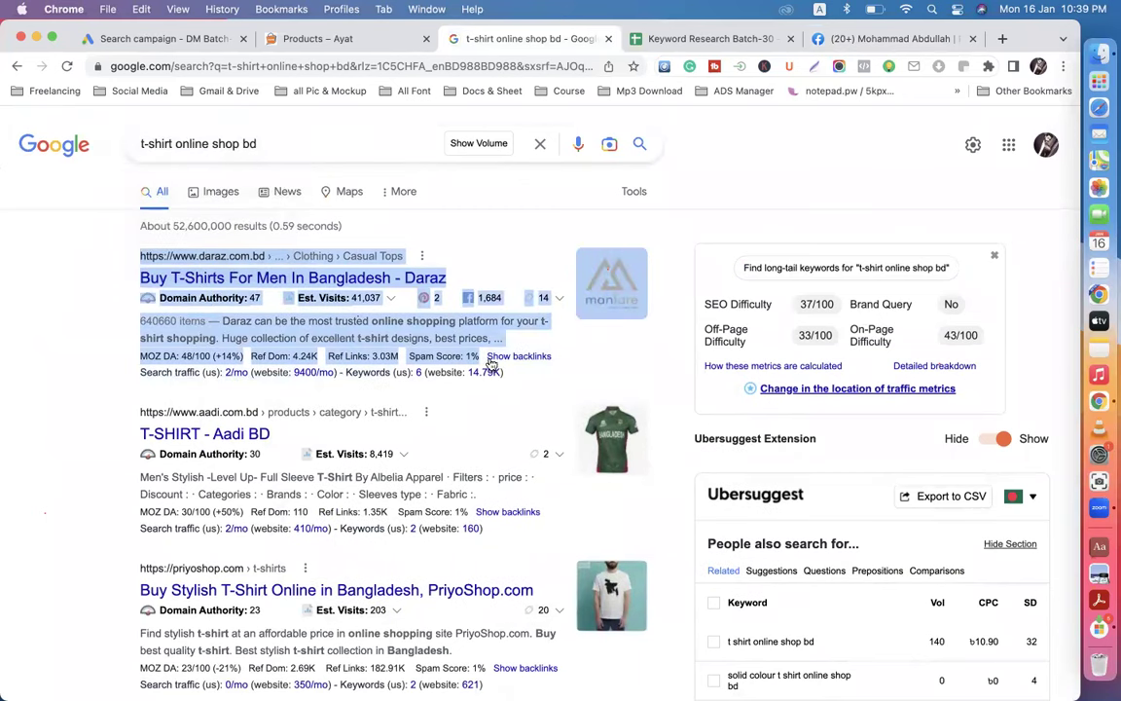
pyautogui.click(167, 39)
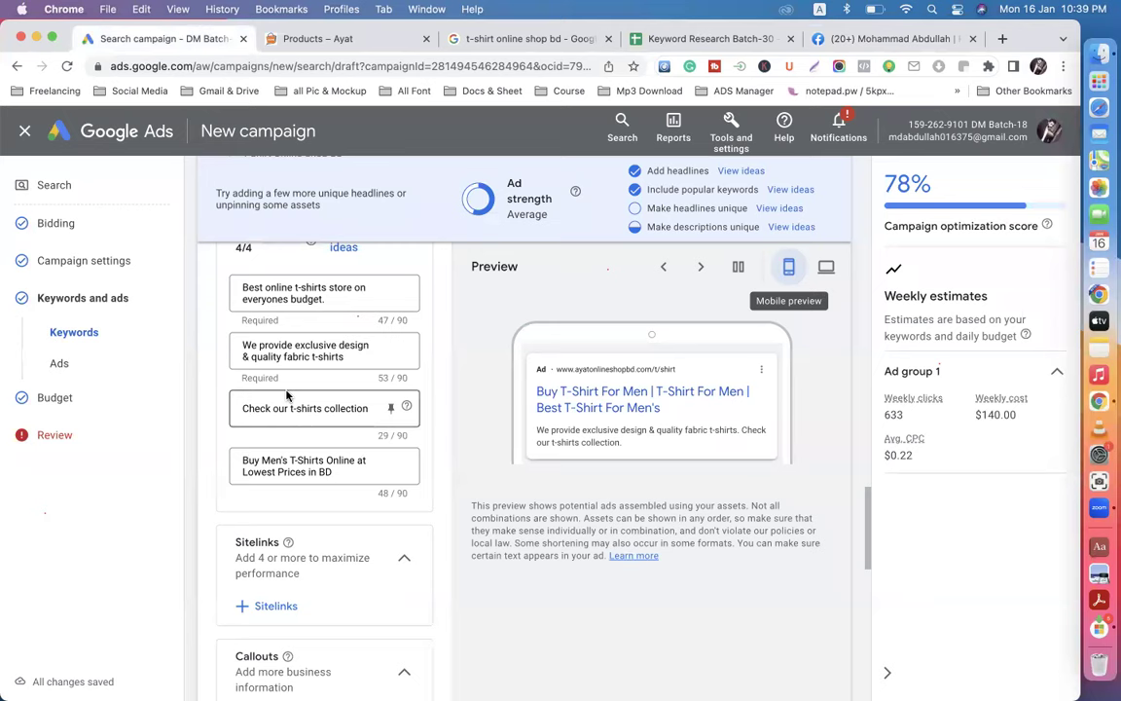
# Step: Replace the t-shirt query on the Google results page with a search for "web hosting"
pyautogui.click(492, 39)
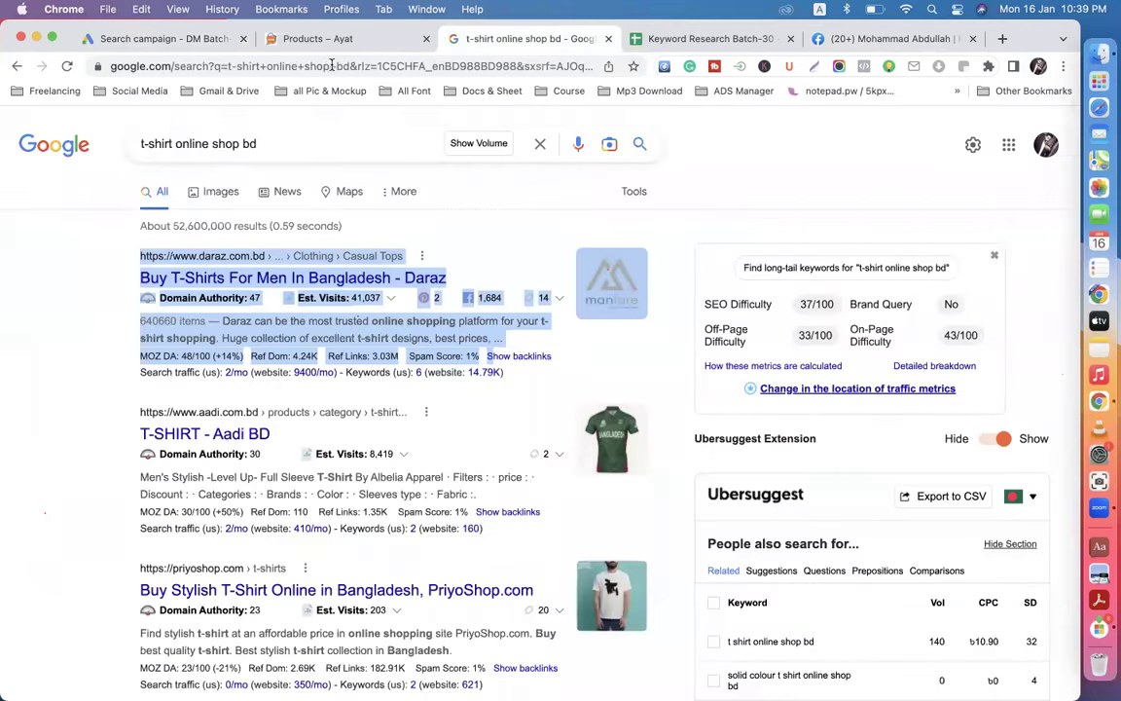
pyautogui.moveTo(261, 143); pyautogui.dragTo(125, 144)
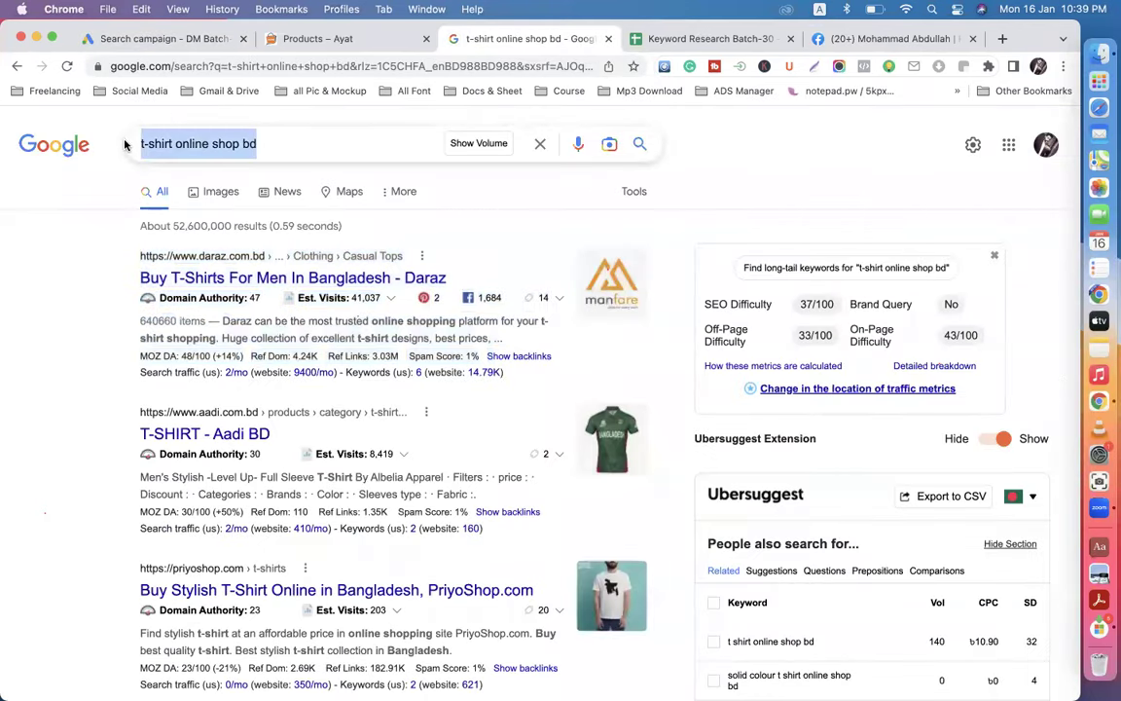
pyautogui.write('web')
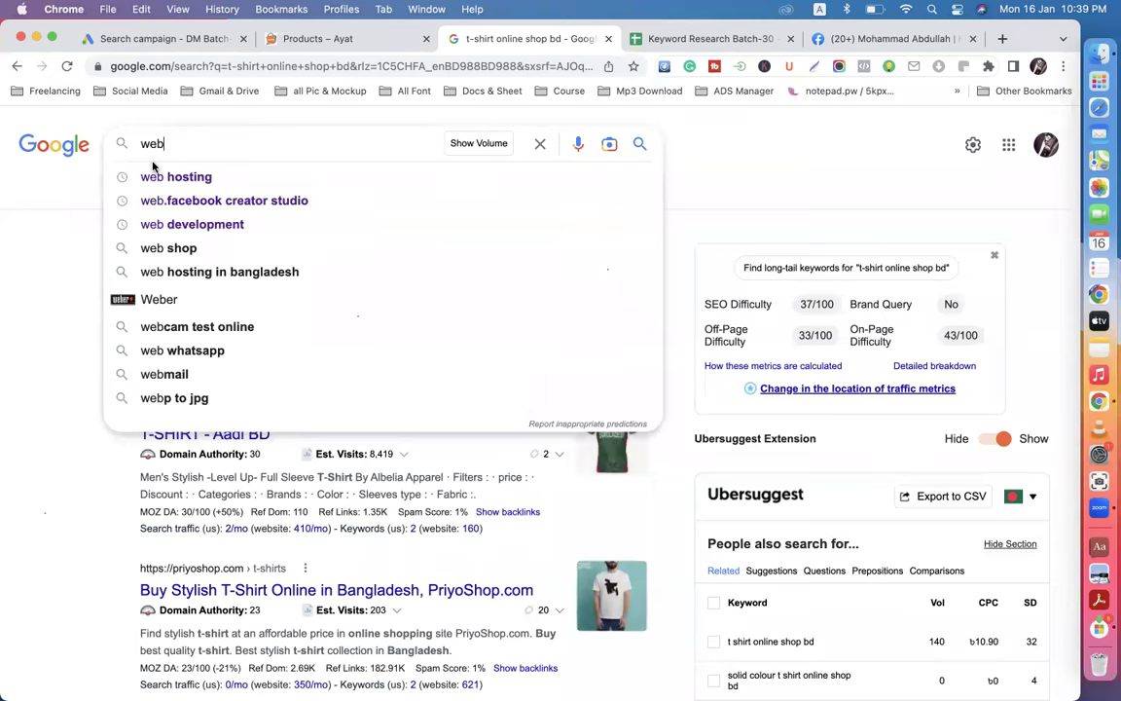
pyautogui.click(157, 176)
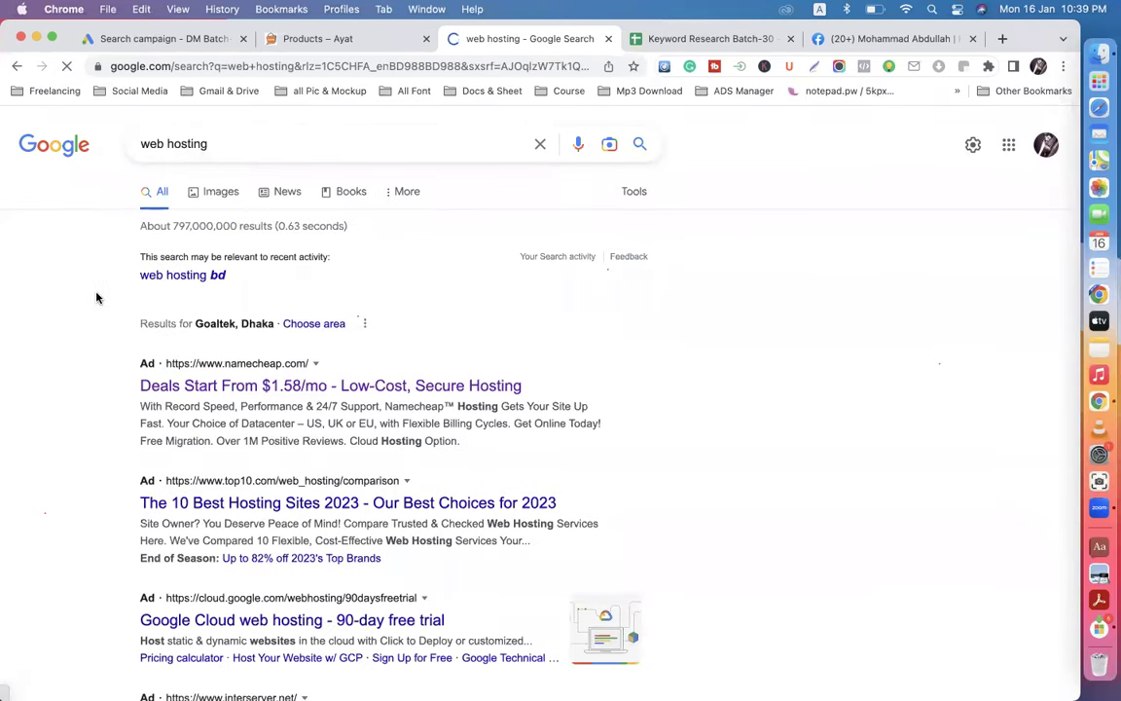
# Step: Examine the sponsored listings for web hosting, from Namecheap and Top10 to Google Cloud and Interserver
pyautogui.scroll(-1, 96, 298)
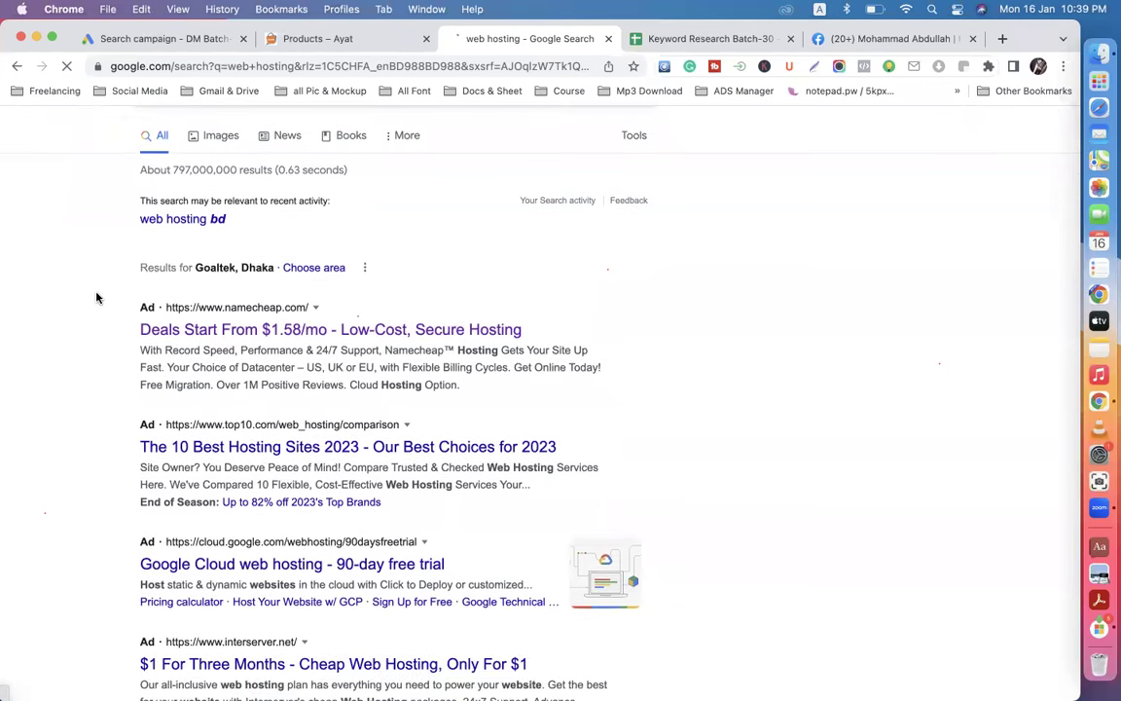
pyautogui.scroll(-1, 97, 298)
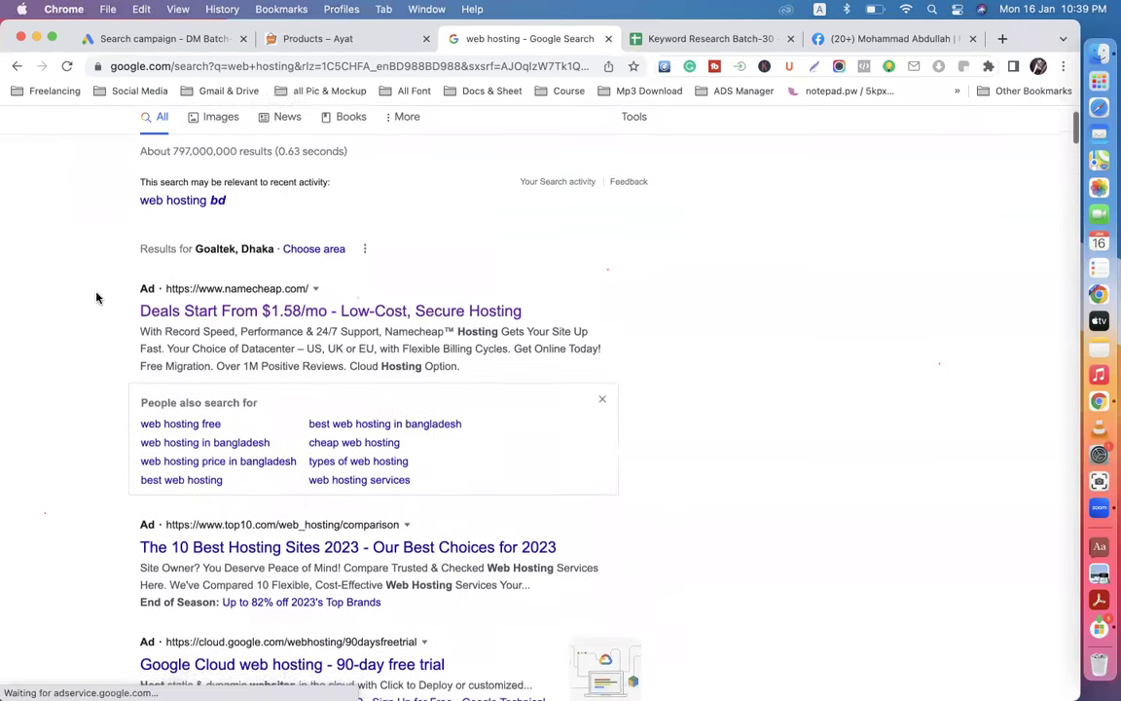
pyautogui.scroll(-1, 96, 298)
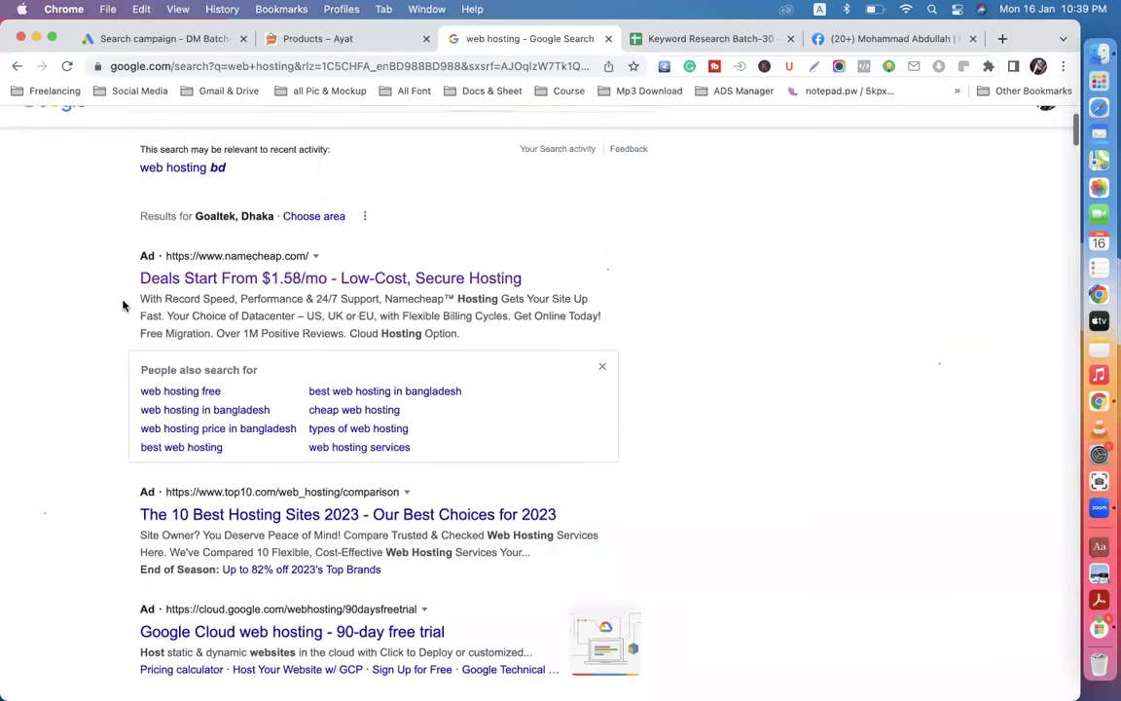
pyautogui.scroll(-2, 185, 453)
pyautogui.scroll(-4, 185, 453)
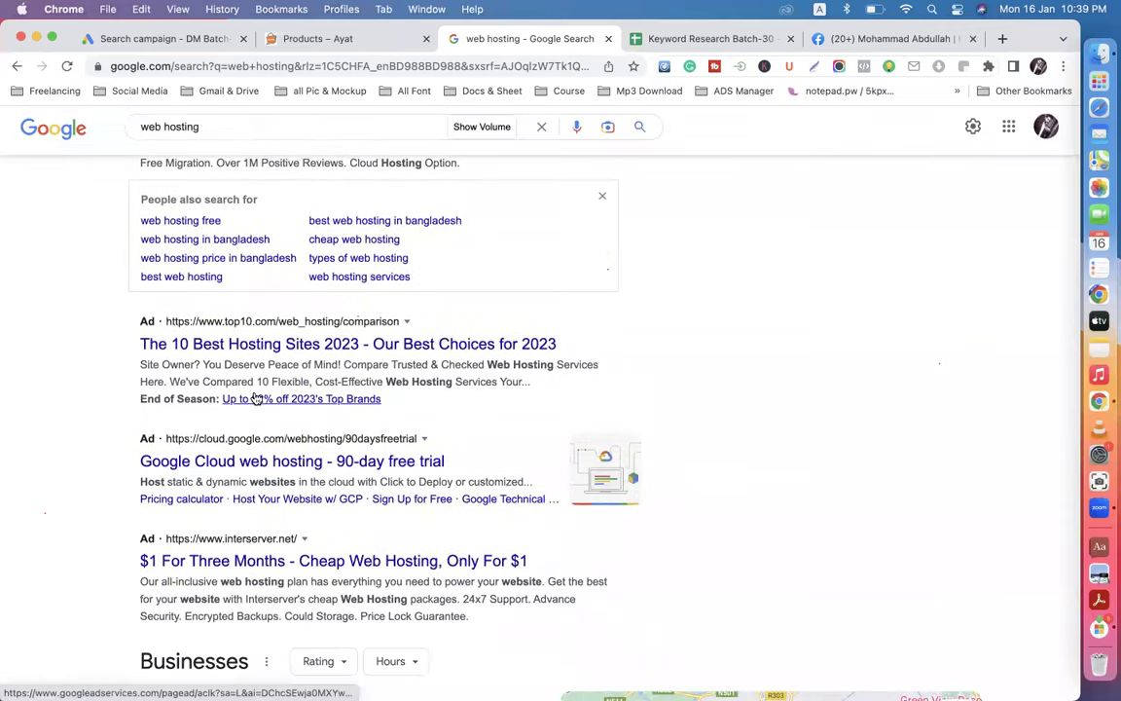
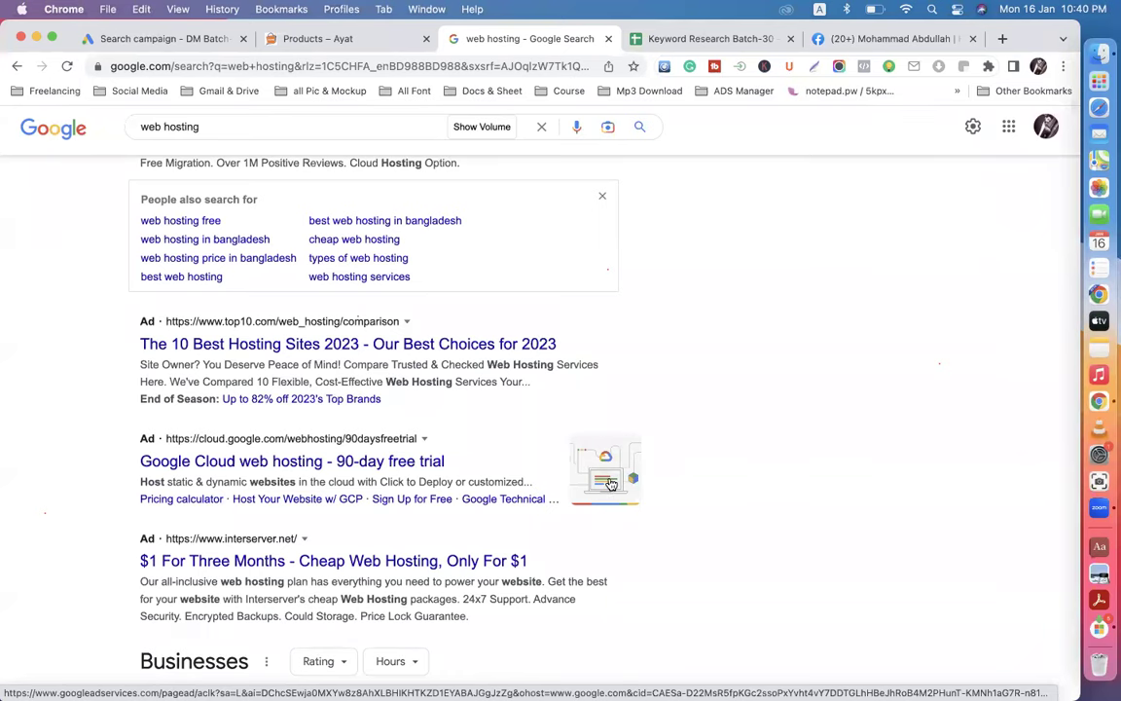
# Step: Inspect the Google Cloud web hosting ad's URL and headline and highlight its description line
pyautogui.scroll(-1, 604, 472)
pyautogui.moveTo(171, 403); pyautogui.dragTo(146, 425)
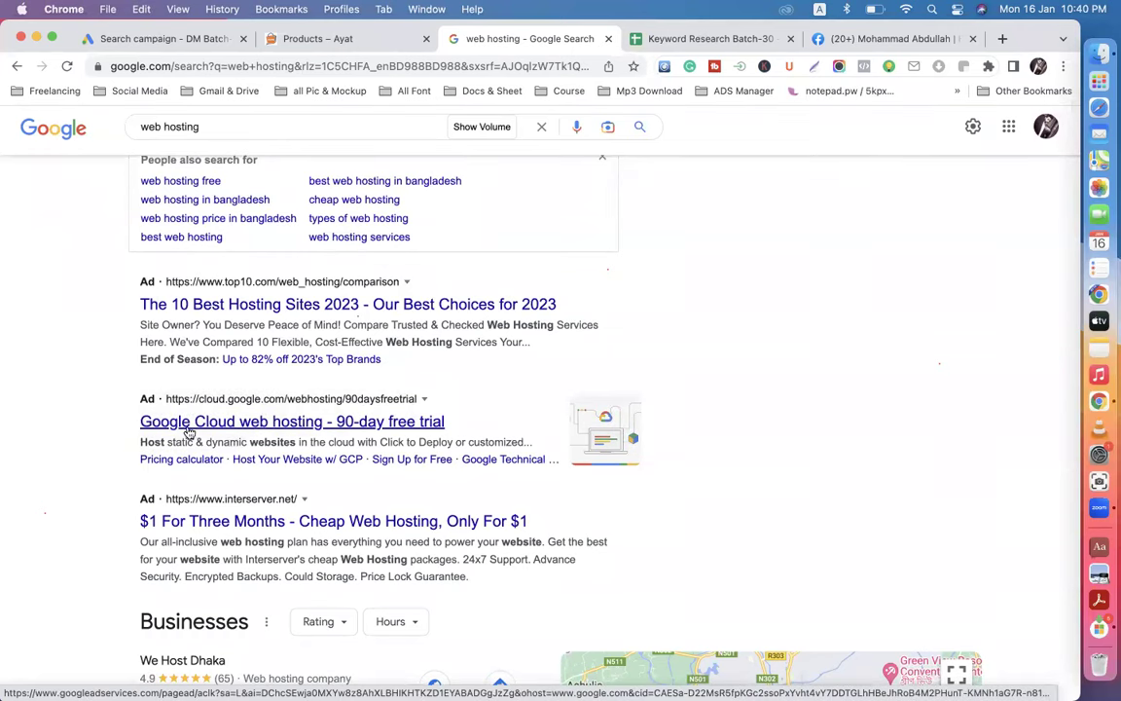
pyautogui.tripleClick(146, 399)
pyautogui.moveTo(139, 441); pyautogui.dragTo(548, 447)
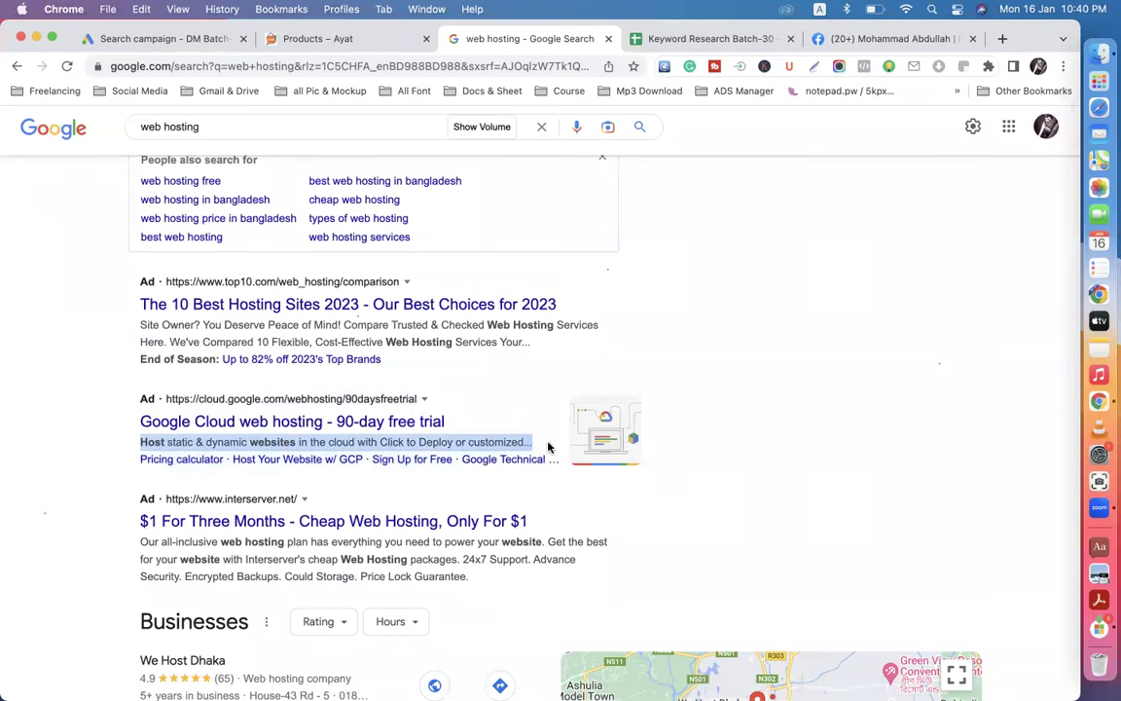
# Step: Compare the Google Cloud search ad with the t-shirt ad preview and descriptions in the Google Ads campaign draft
pyautogui.click(123, 41)
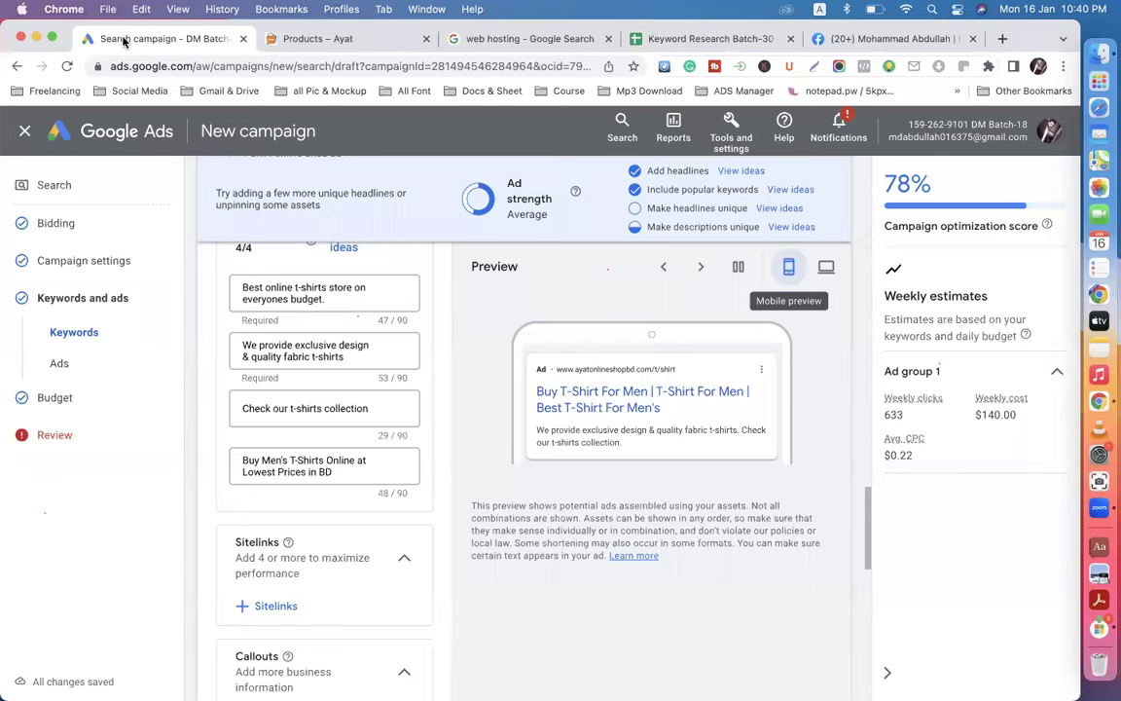
pyautogui.click(492, 39)
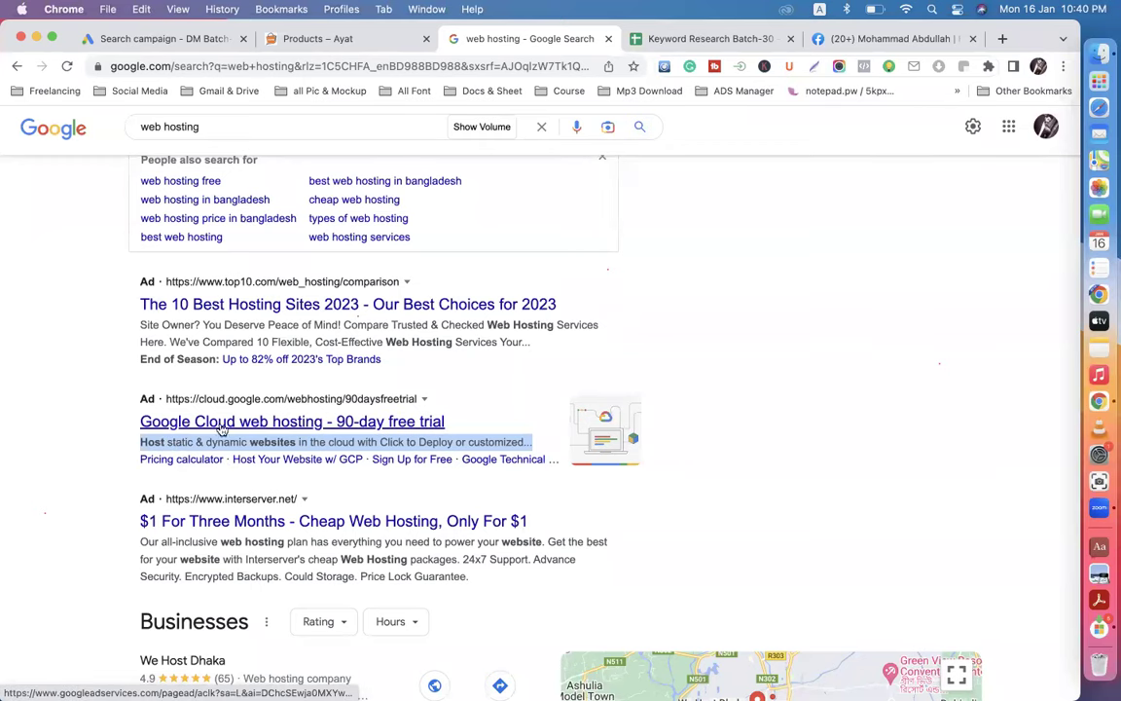
pyautogui.click(156, 39)
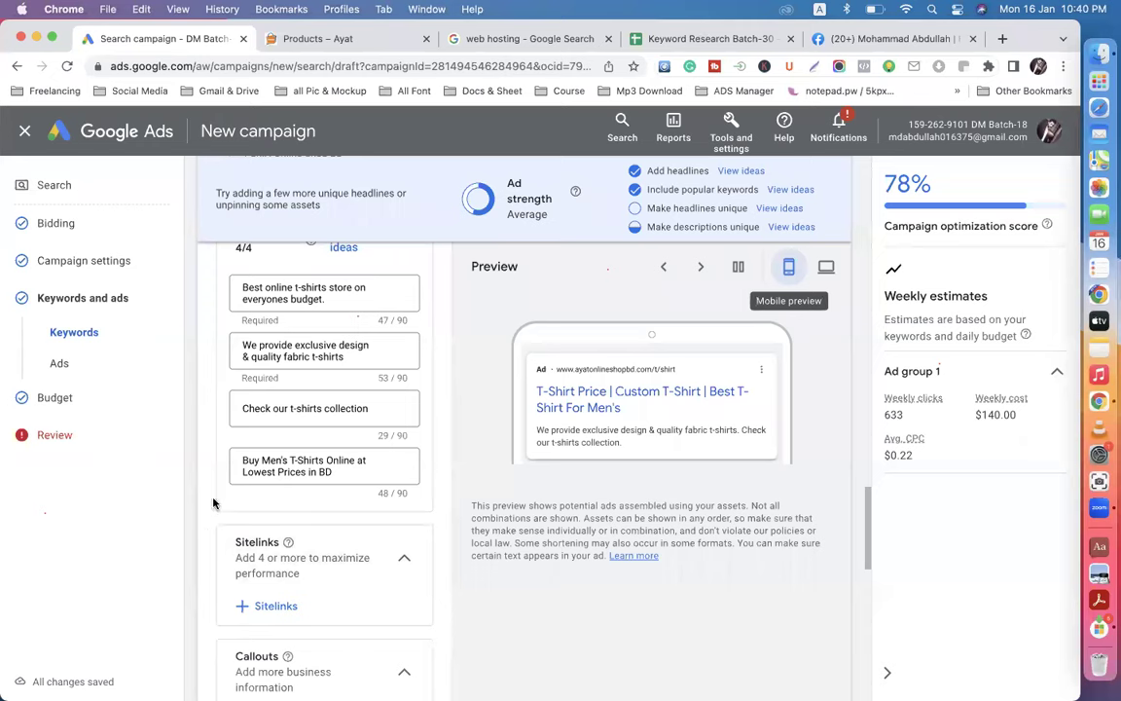
# Step: Look through the ad's optional assets, from sitelinks and callouts through promotions, prices and calls to locations and apps
pyautogui.scroll(-4, 210, 530)
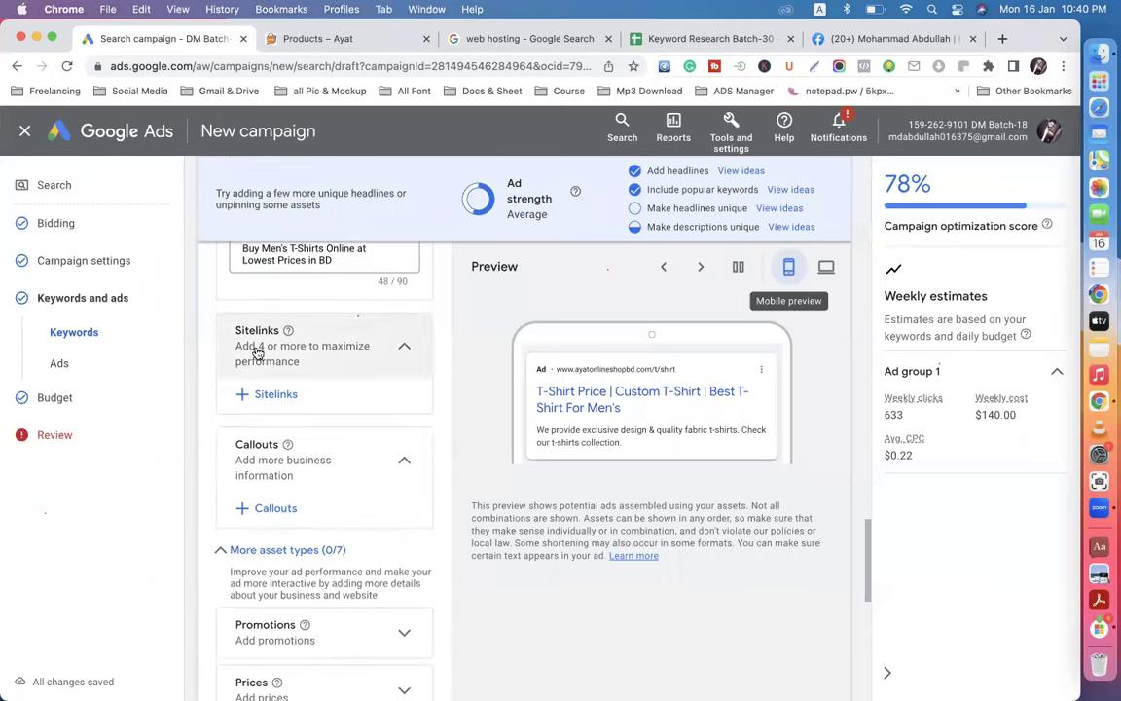
pyautogui.scroll(-1, 282, 388)
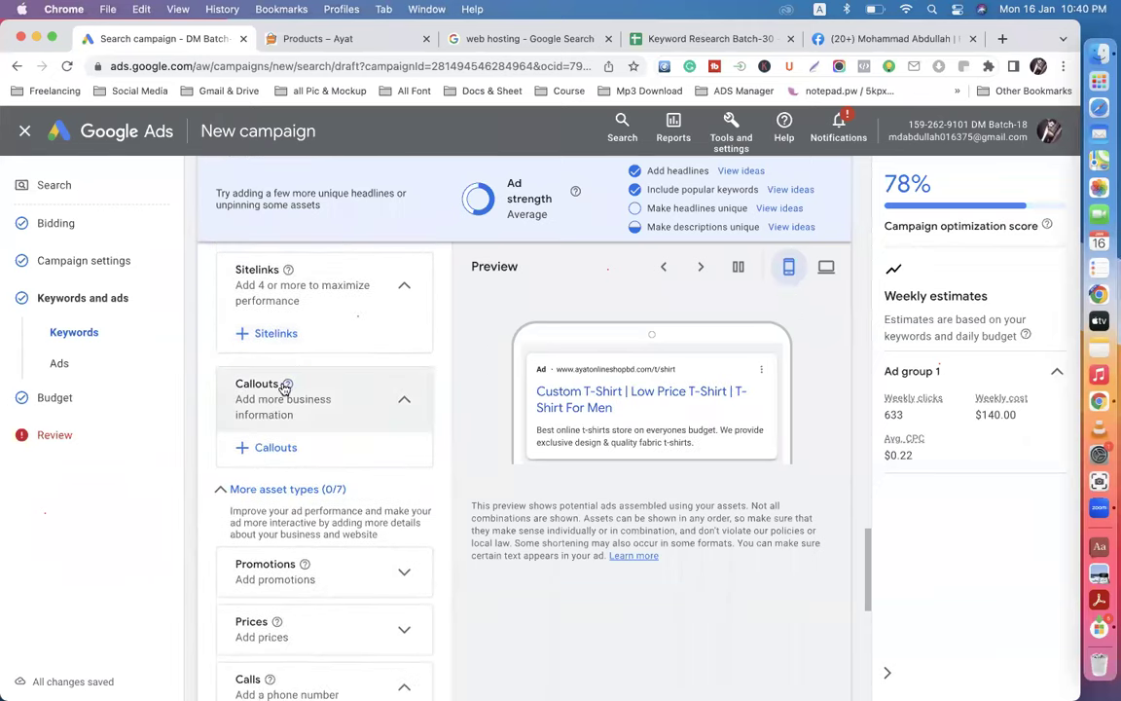
pyautogui.scroll(-2, 261, 447)
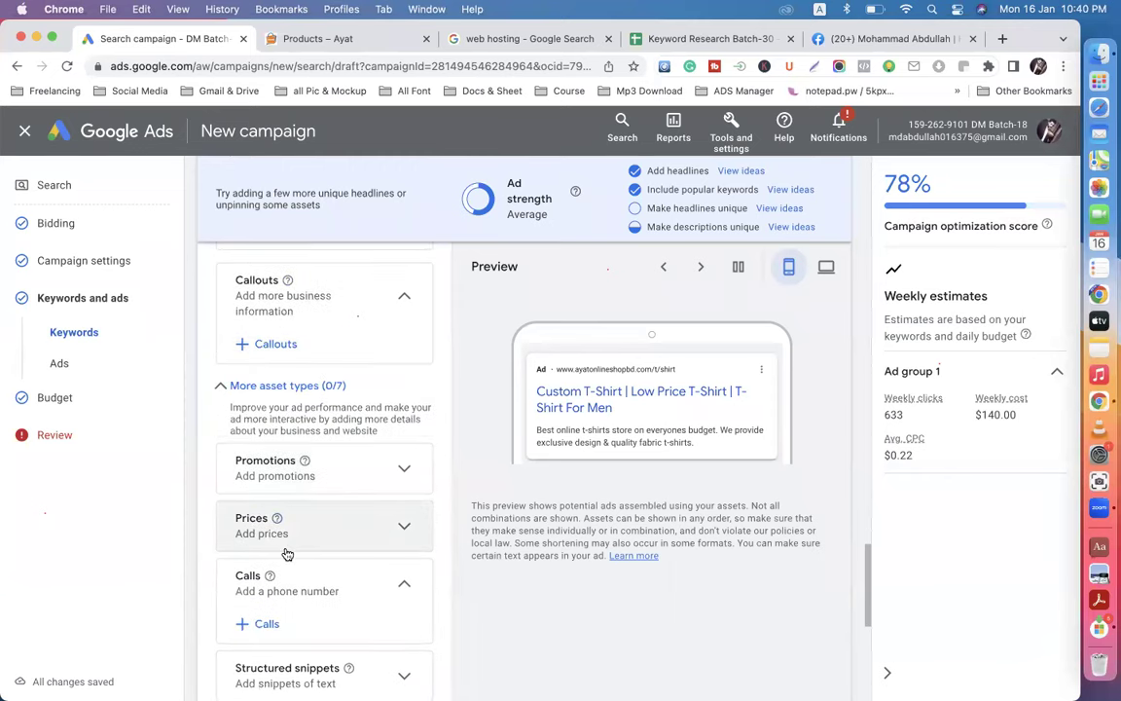
pyautogui.scroll(-5, 283, 550)
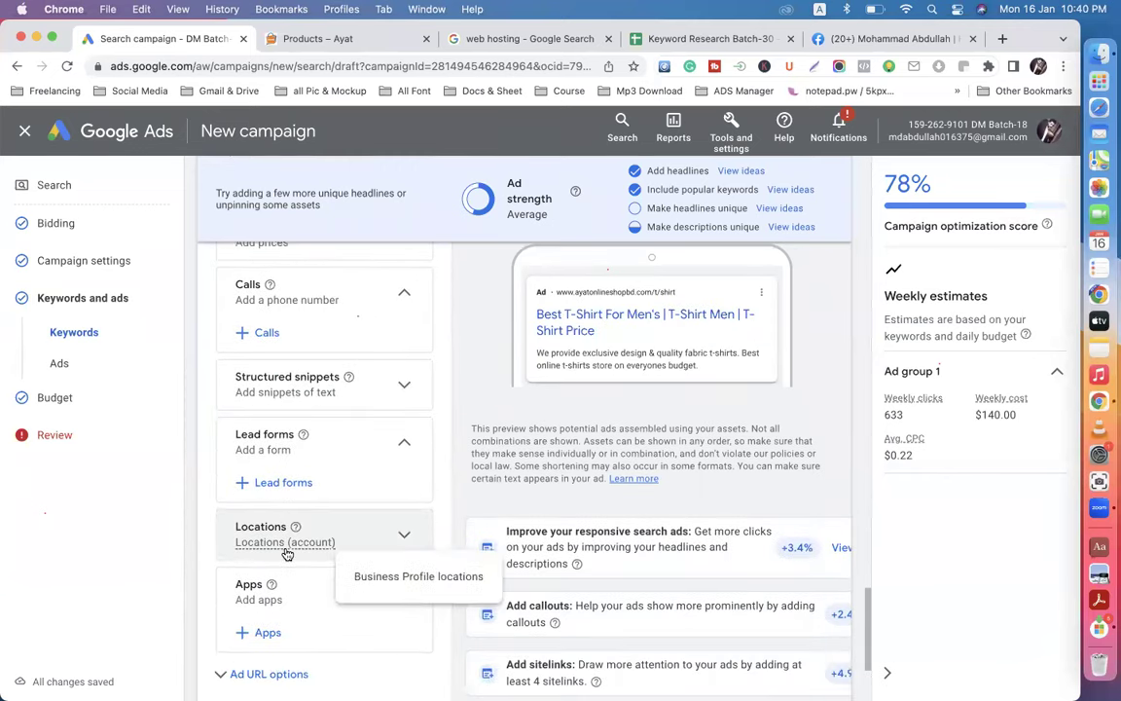
pyautogui.scroll(-3, 287, 554)
# Step: Review Ad group 1 again from its entered keywords through the ad strength and final URL to the headlines
pyautogui.scroll(15, 287, 553)
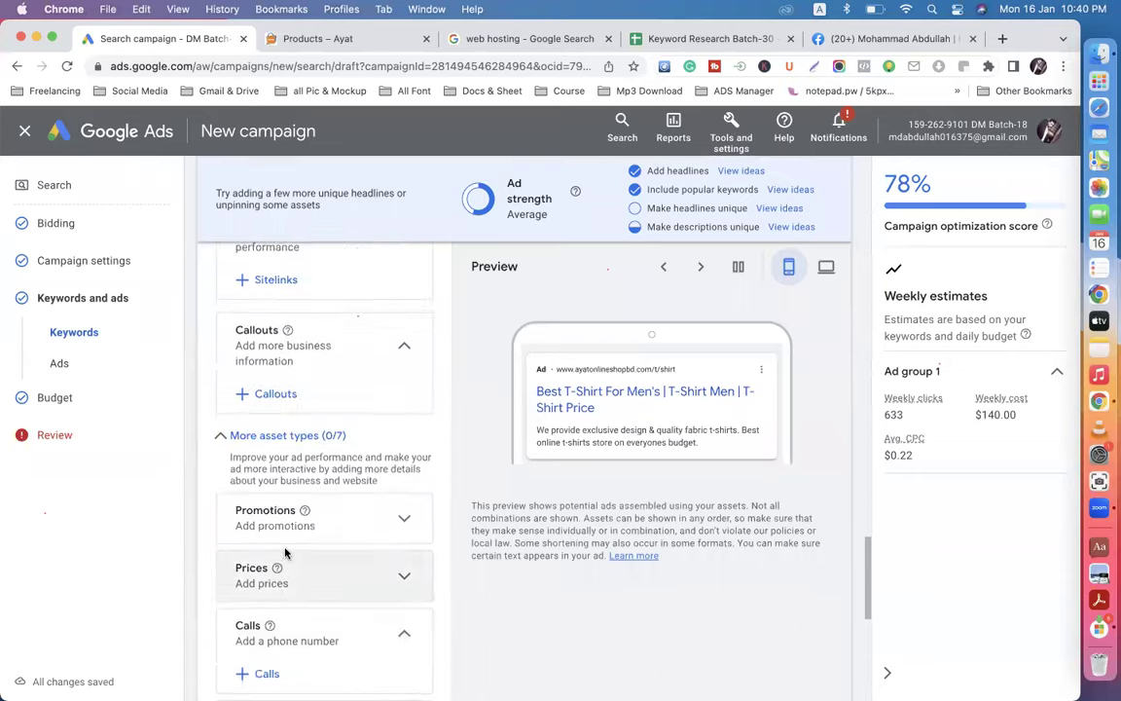
pyautogui.scroll(10, 285, 553)
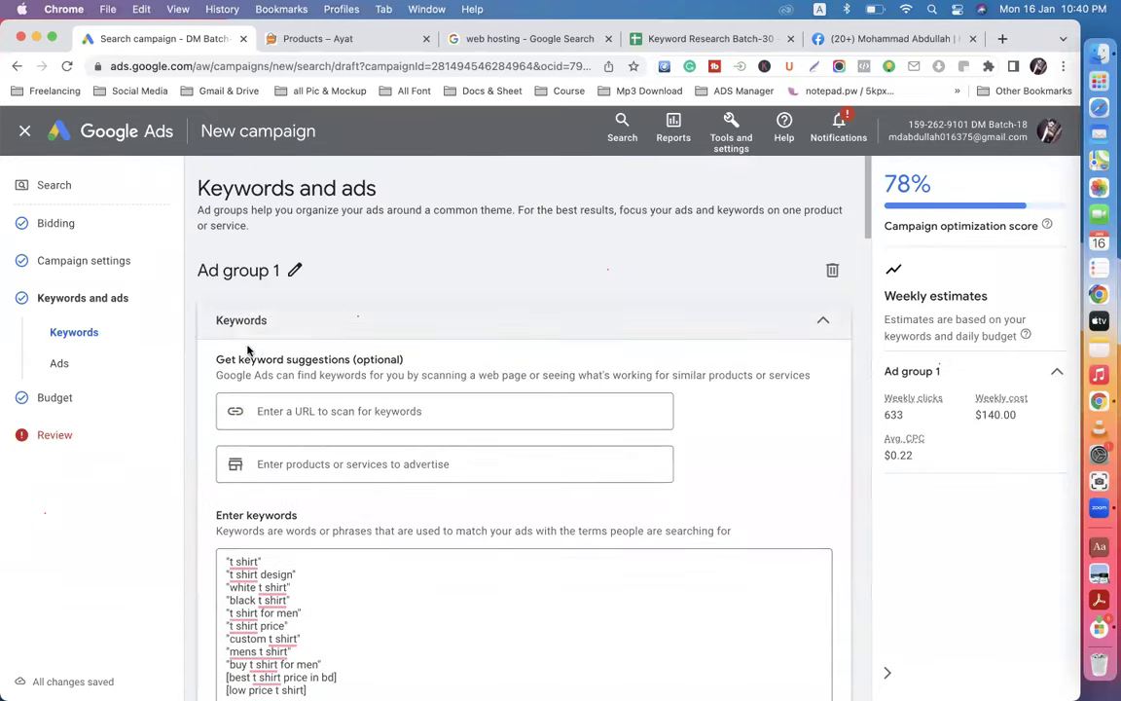
pyautogui.scroll(-2, 188, 424)
pyautogui.scroll(-1, 360, 425)
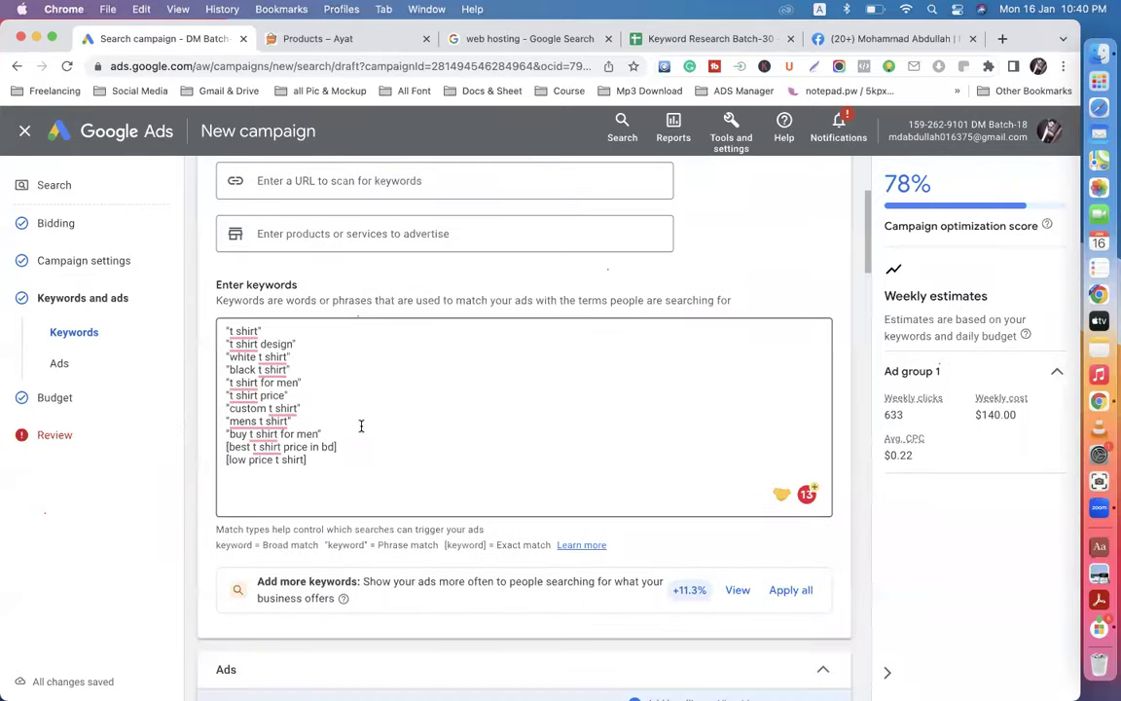
pyautogui.scroll(-4, 360, 450)
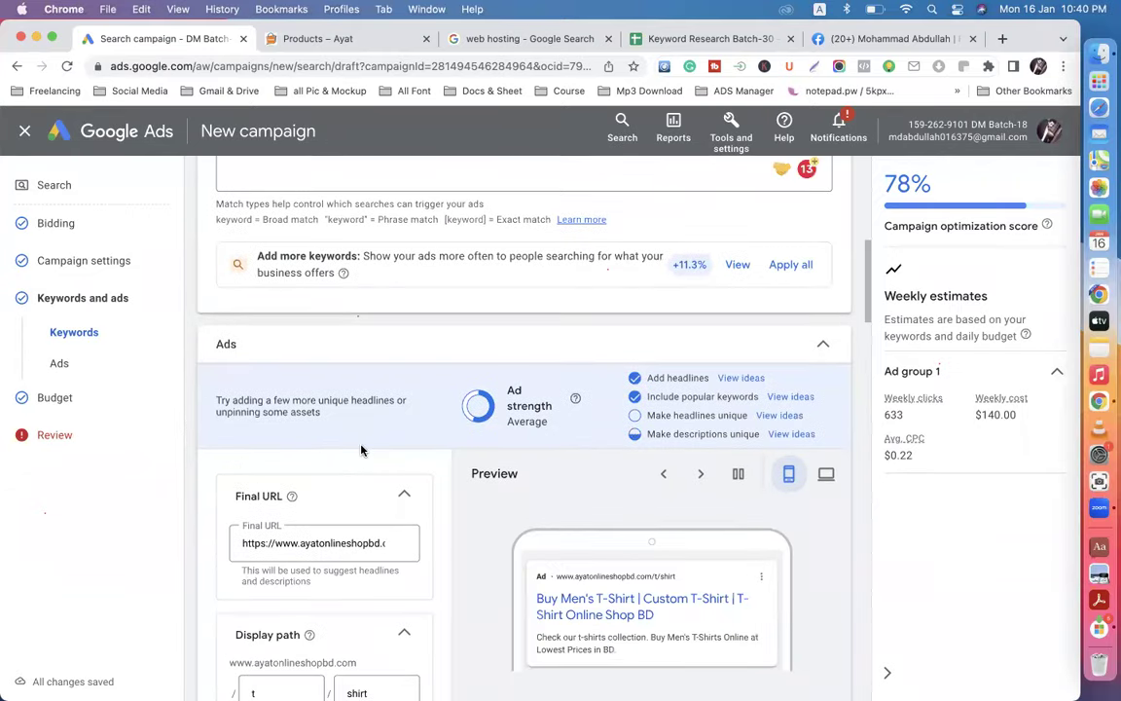
pyautogui.scroll(-3, 360, 449)
pyautogui.scroll(-3, 341, 499)
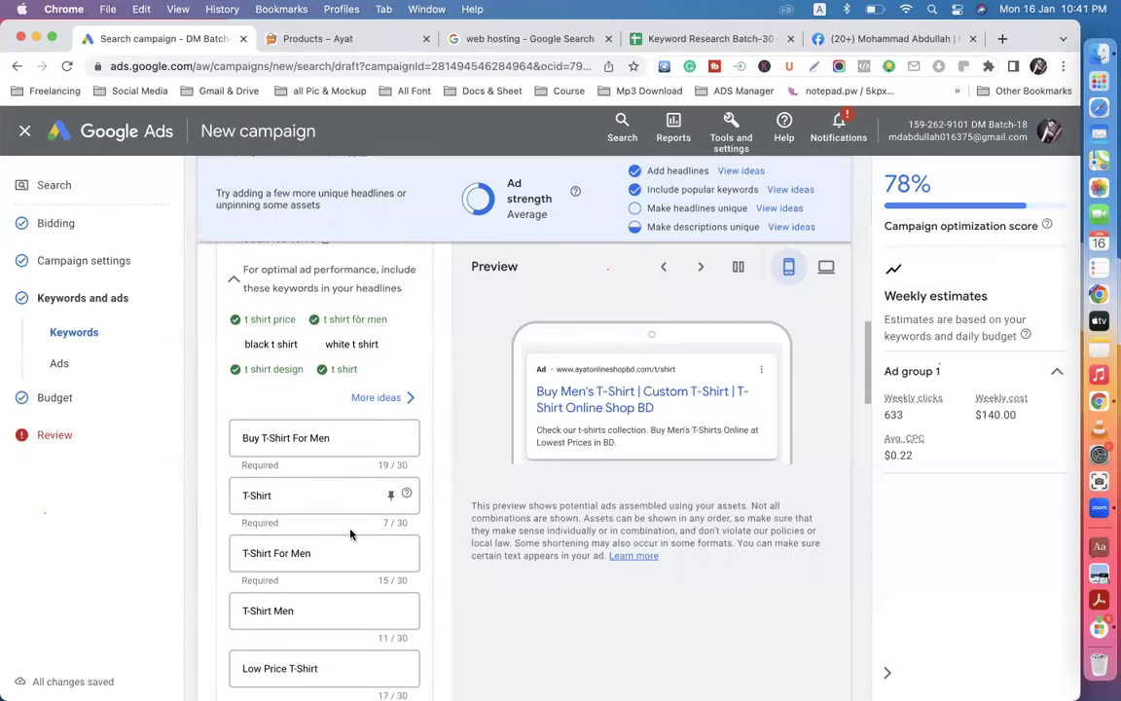
# Step: Look over the t-shirt ad's display path and its complete list of headlines
pyautogui.scroll(4, 351, 534)
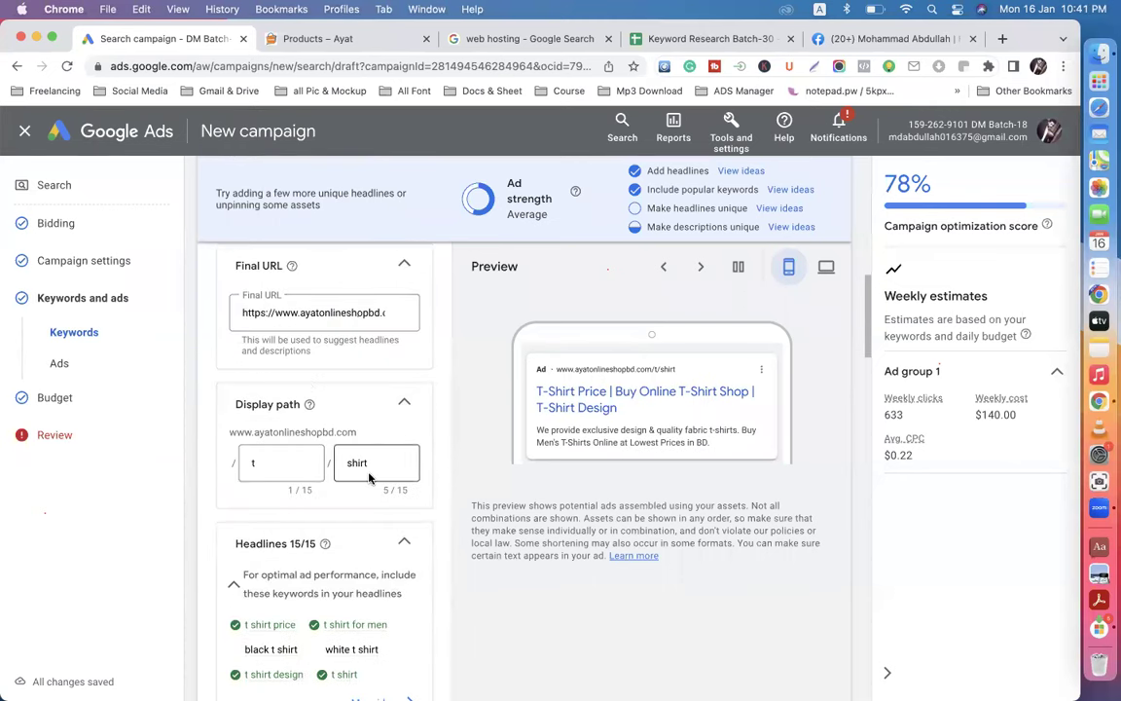
pyautogui.scroll(-4, 370, 477)
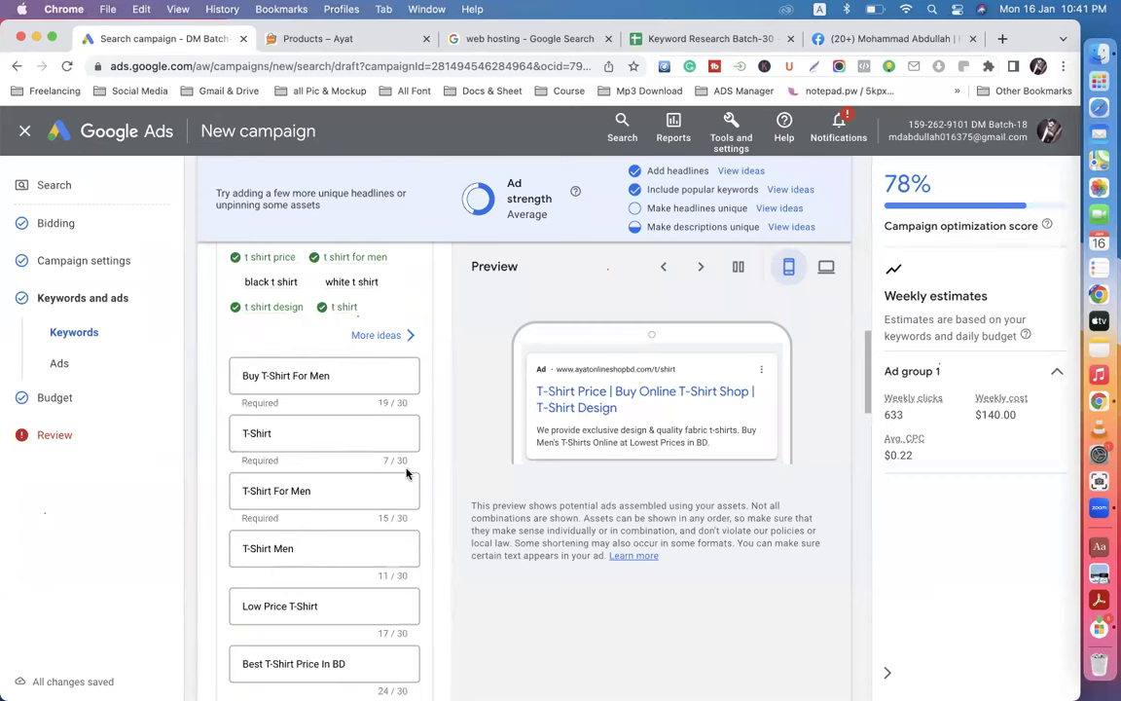
pyautogui.scroll(-6, 406, 473)
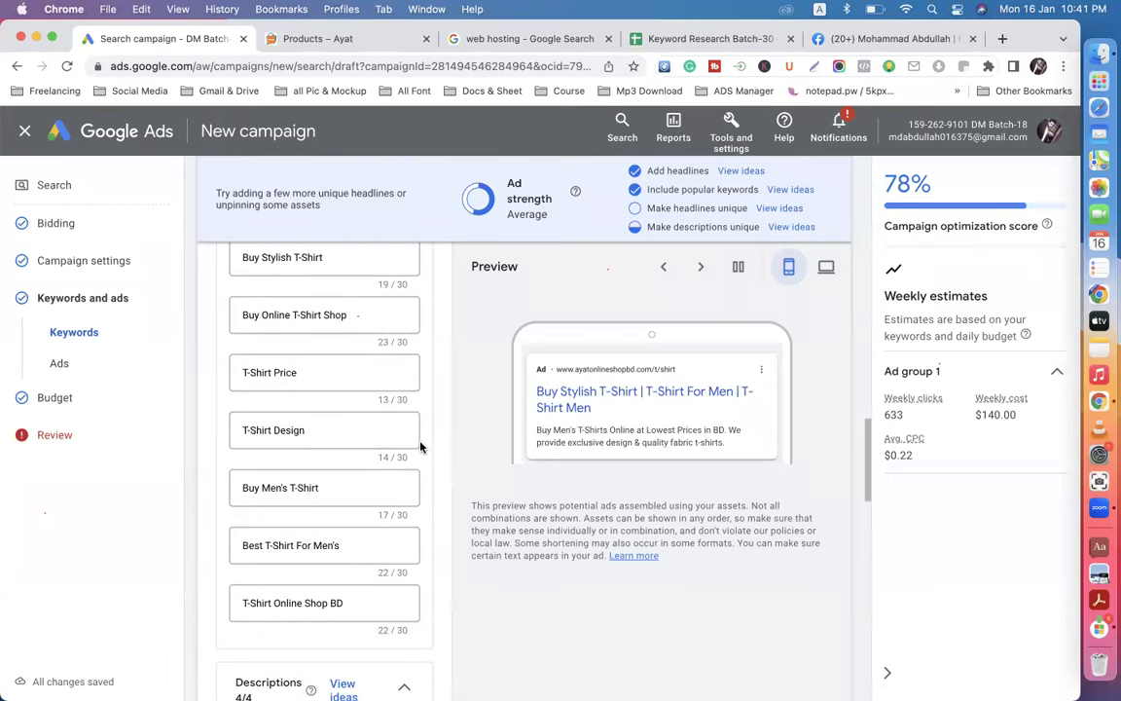
pyautogui.scroll(8, 420, 447)
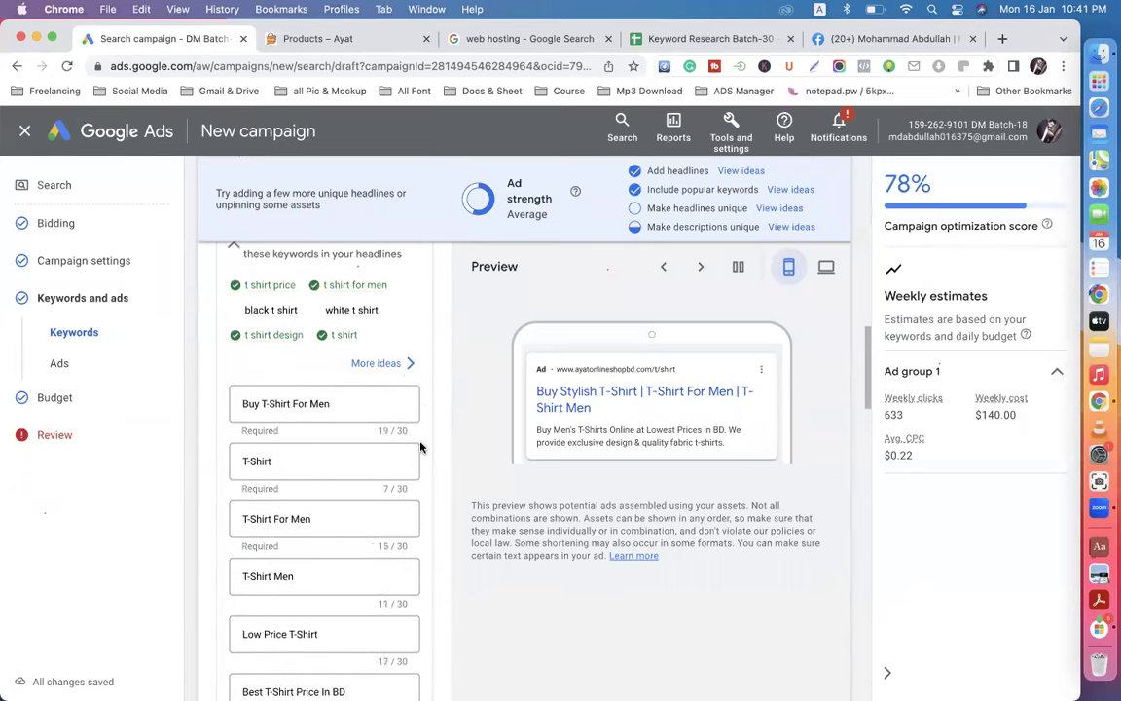
pyautogui.scroll(3, 421, 447)
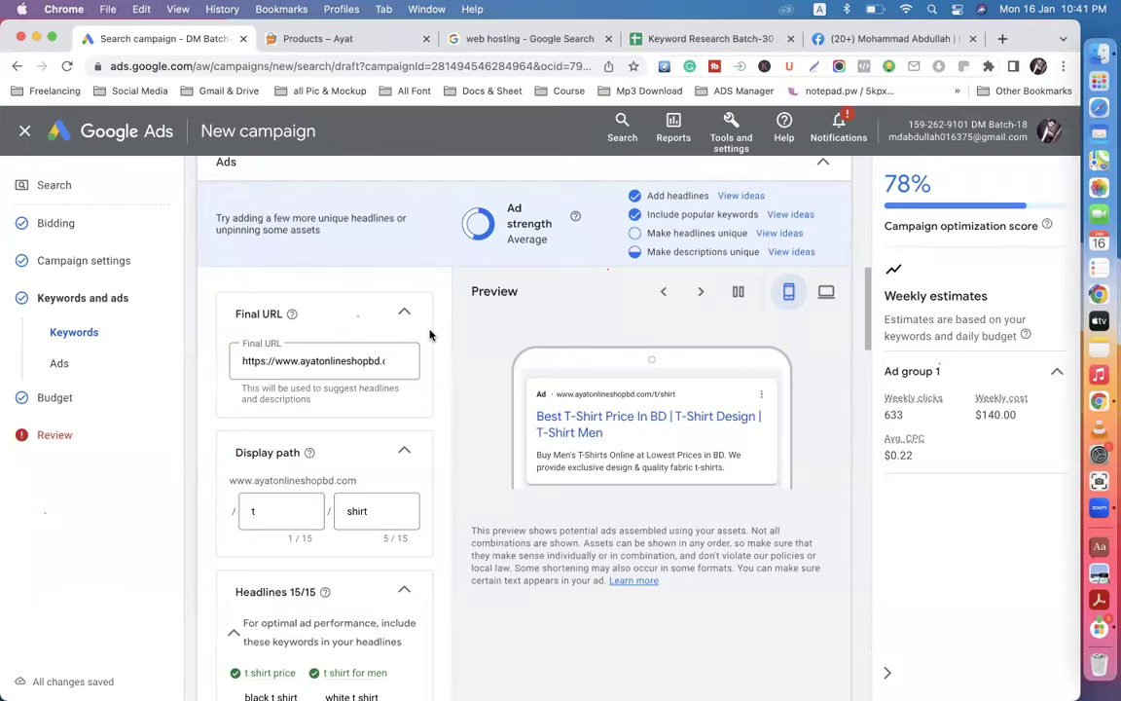
# Step: Highlight the whole list of entered keywords in Ad group 1, from "t shirt" to [low price t shirt]
pyautogui.scroll(5, 429, 335)
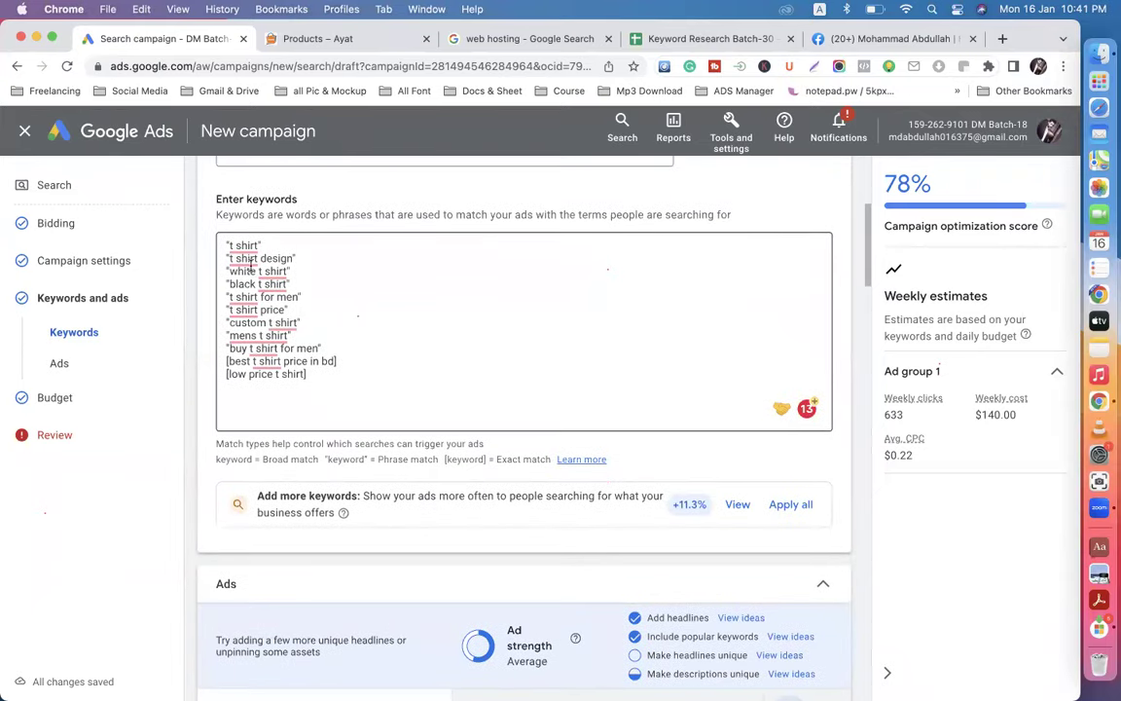
pyautogui.click(225, 246)
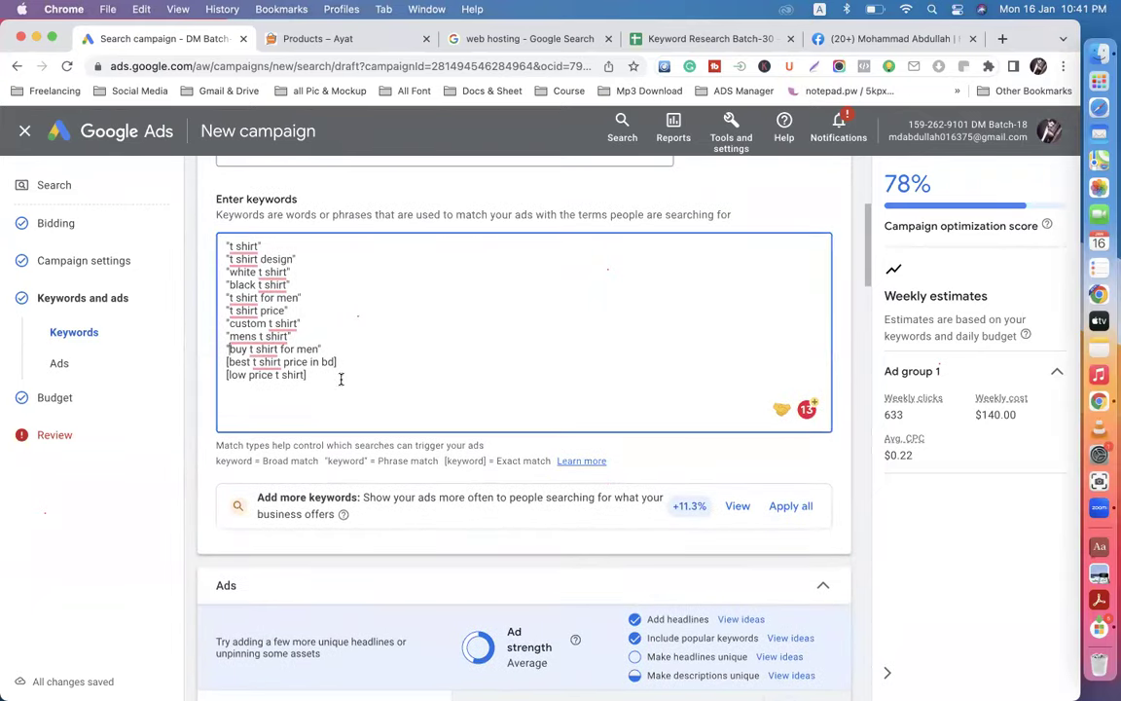
pyautogui.moveTo(347, 382); pyautogui.dragTo(198, 244)
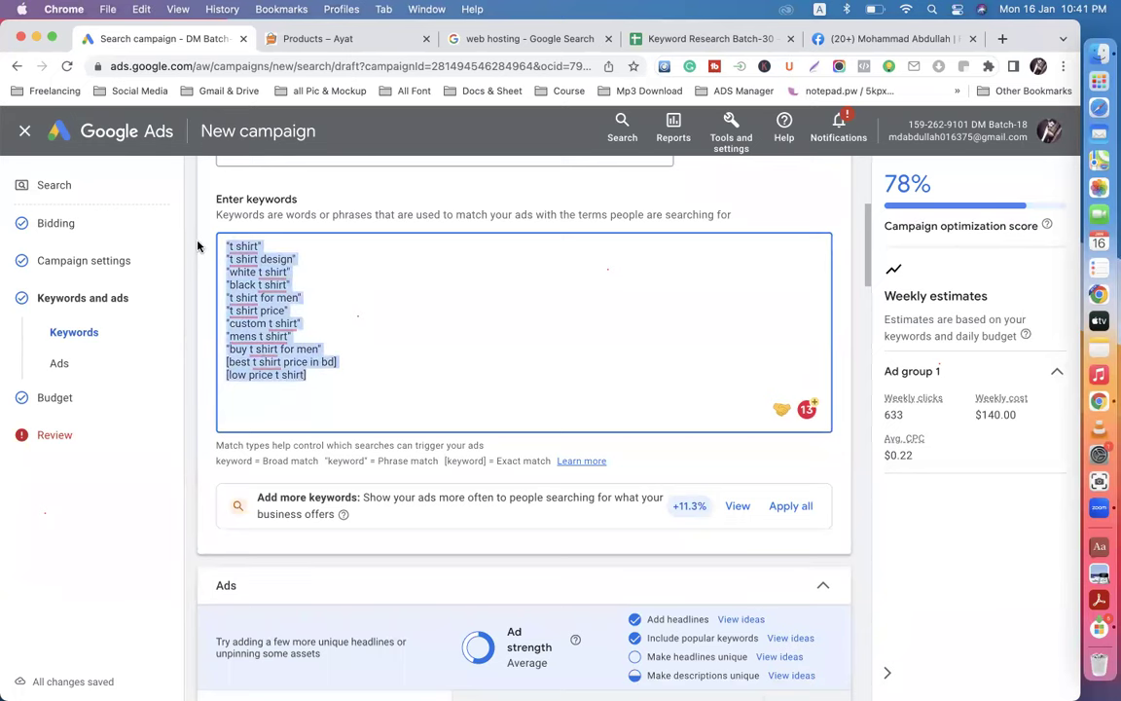
pyautogui.scroll(3, 394, 357)
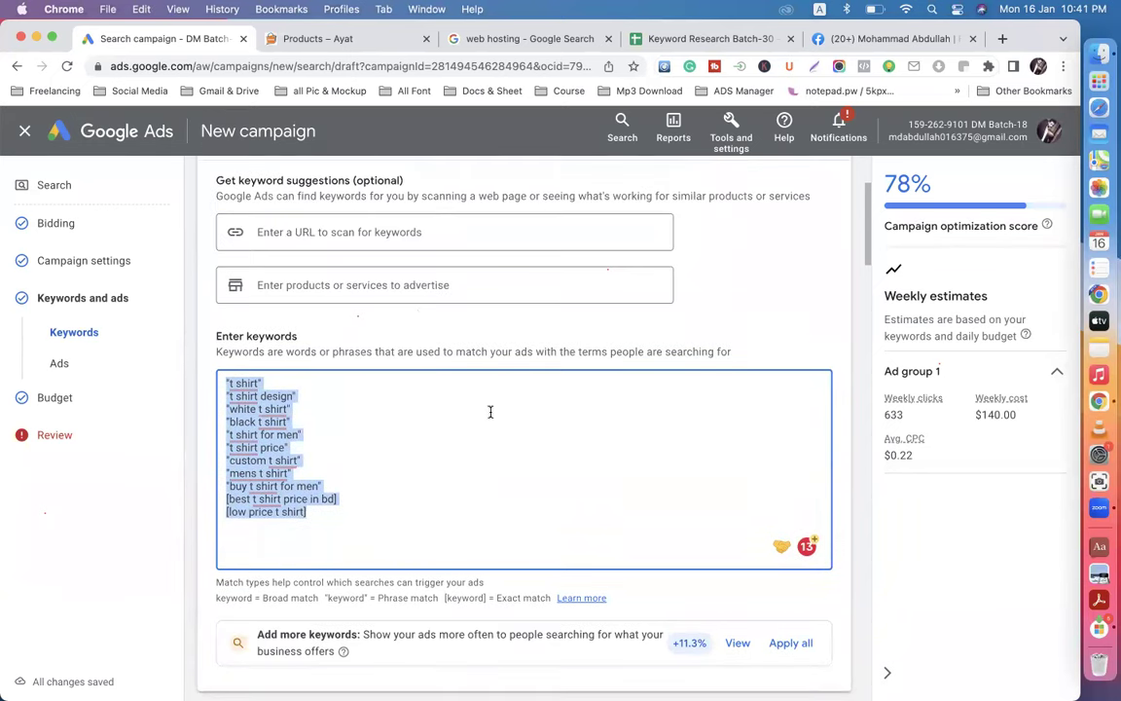
# Step: View the t-shirt ad's preview in the desktop layout and return it to the mobile layout
pyautogui.scroll(-10, 502, 475)
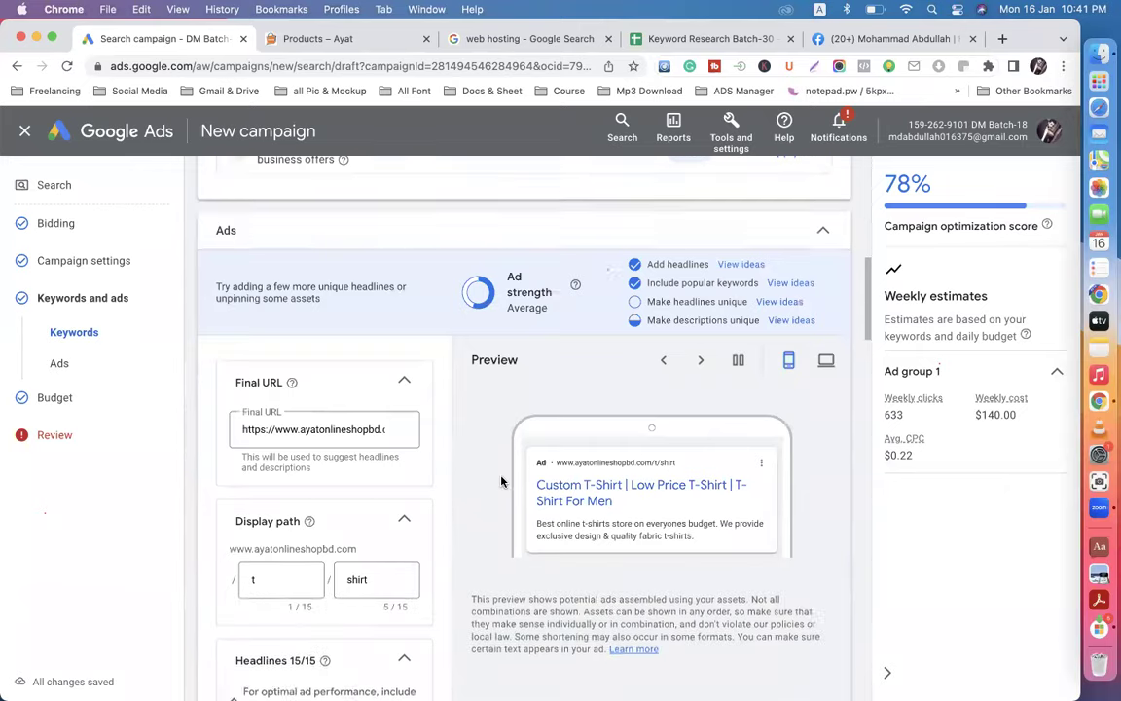
pyautogui.scroll(1, 501, 481)
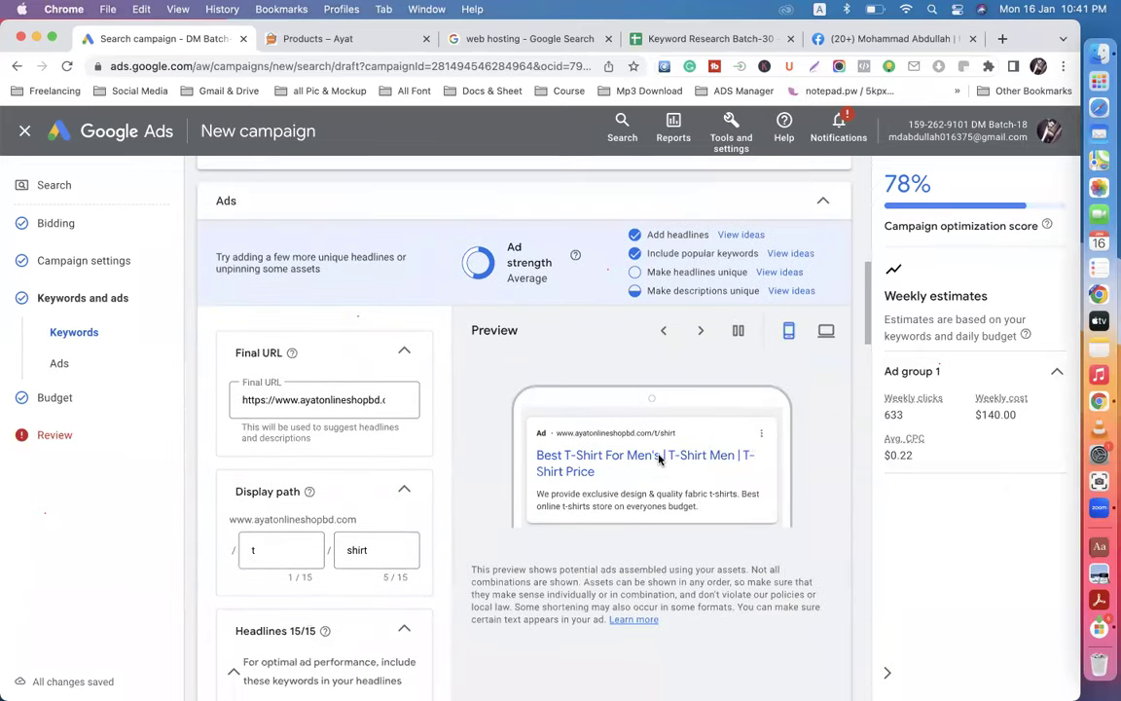
pyautogui.click(825, 330)
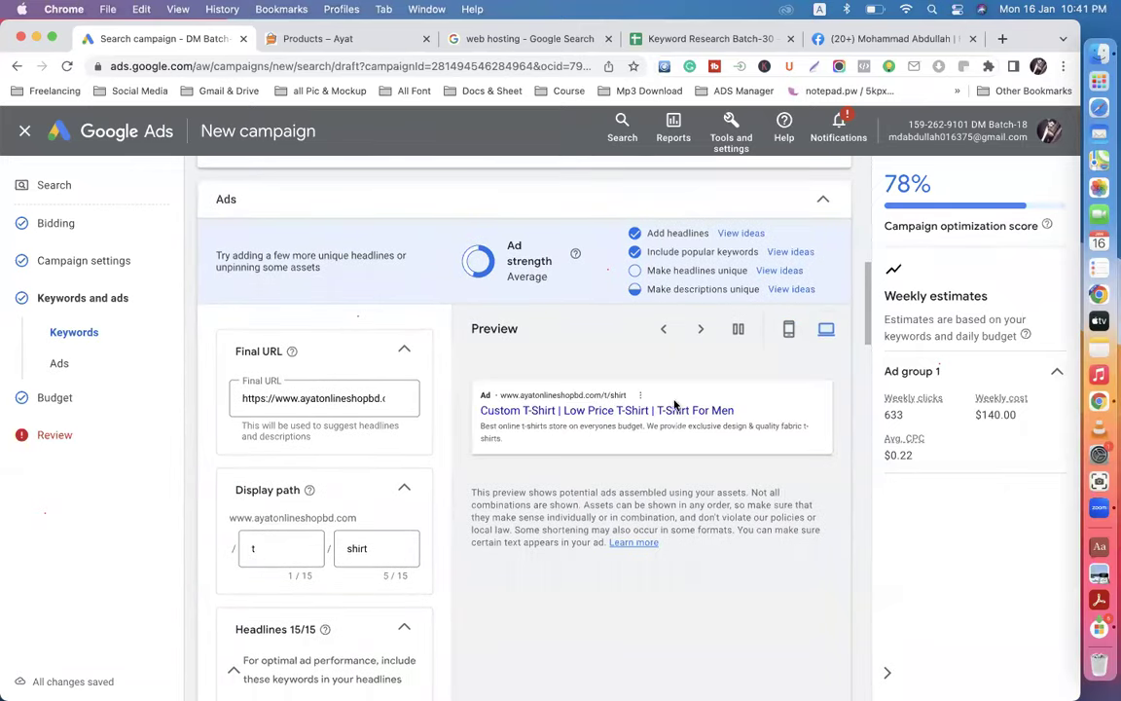
pyautogui.click(788, 330)
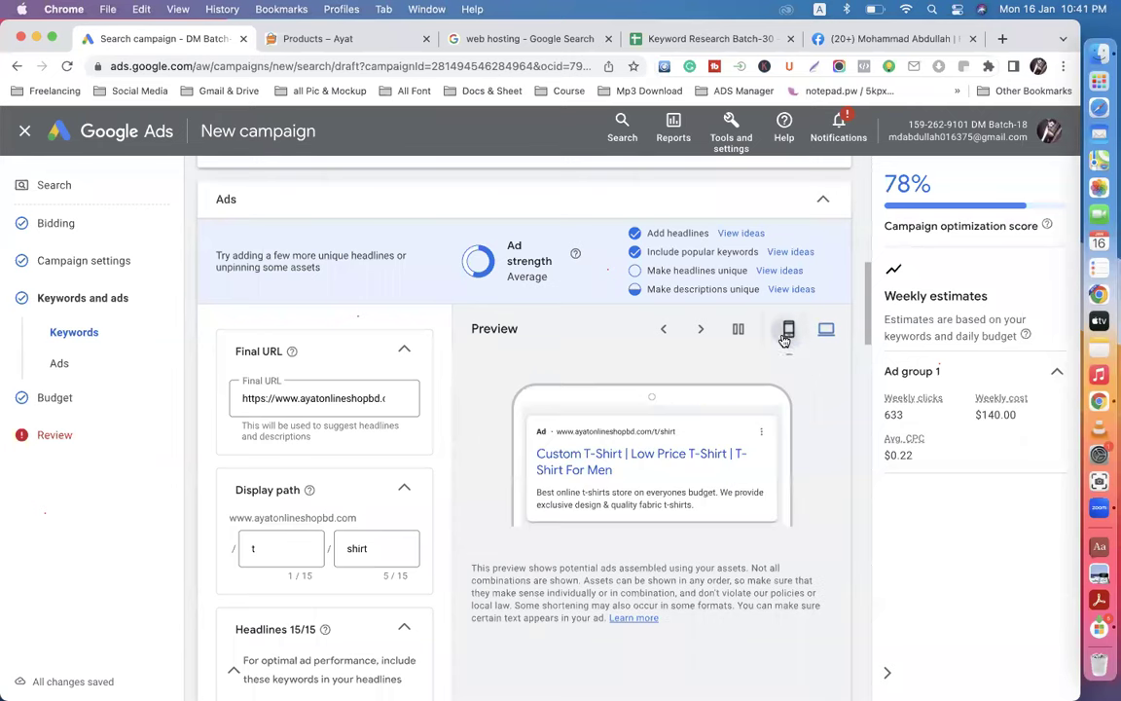
# Step: Highlight the ad strength rating and compare it with the campaign optimization score
pyautogui.moveTo(507, 245); pyautogui.dragTo(542, 277)
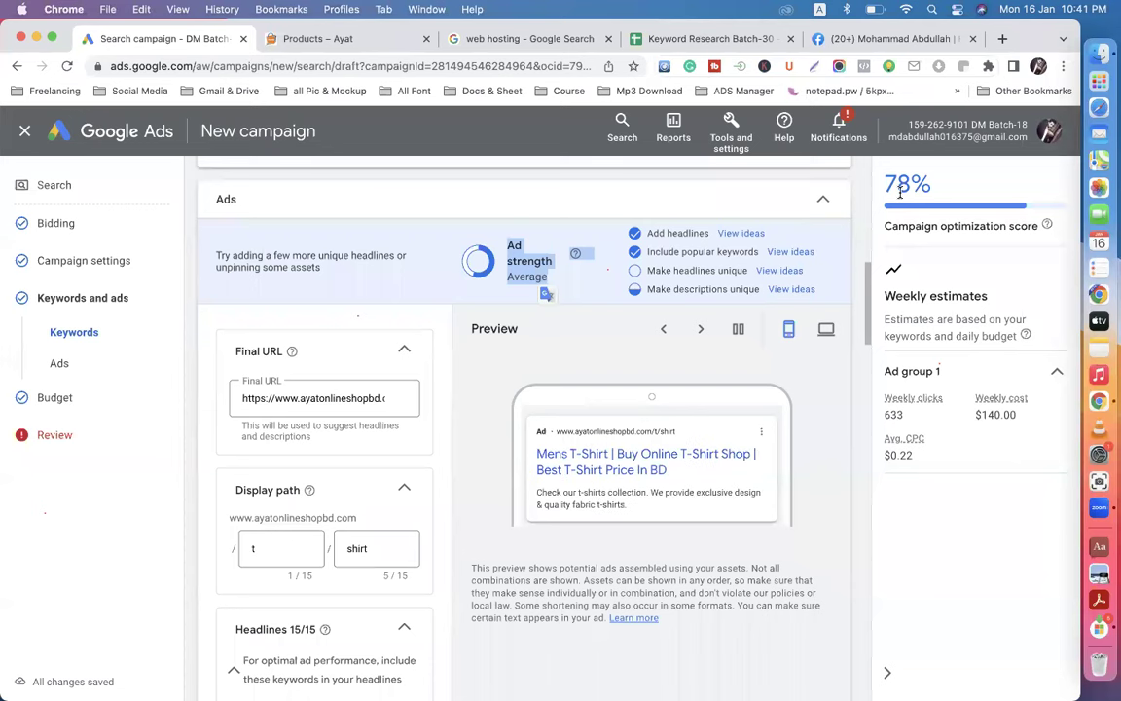
pyautogui.click(480, 372)
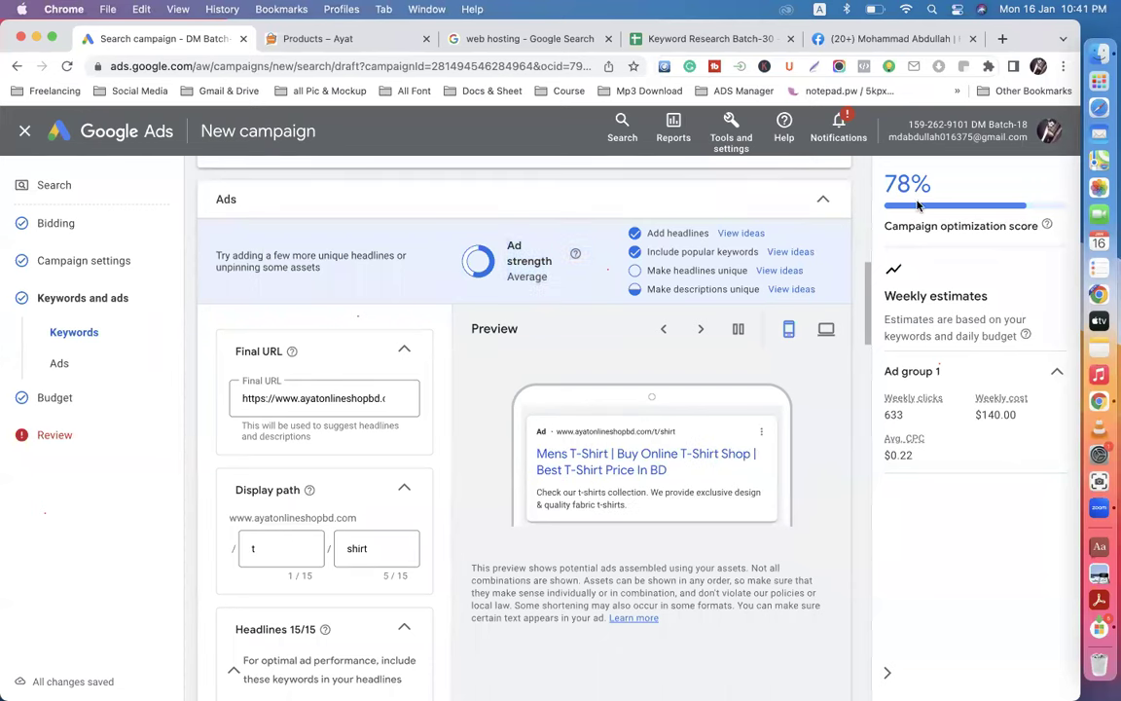
pyautogui.moveTo(460, 217); pyautogui.dragTo(548, 285)
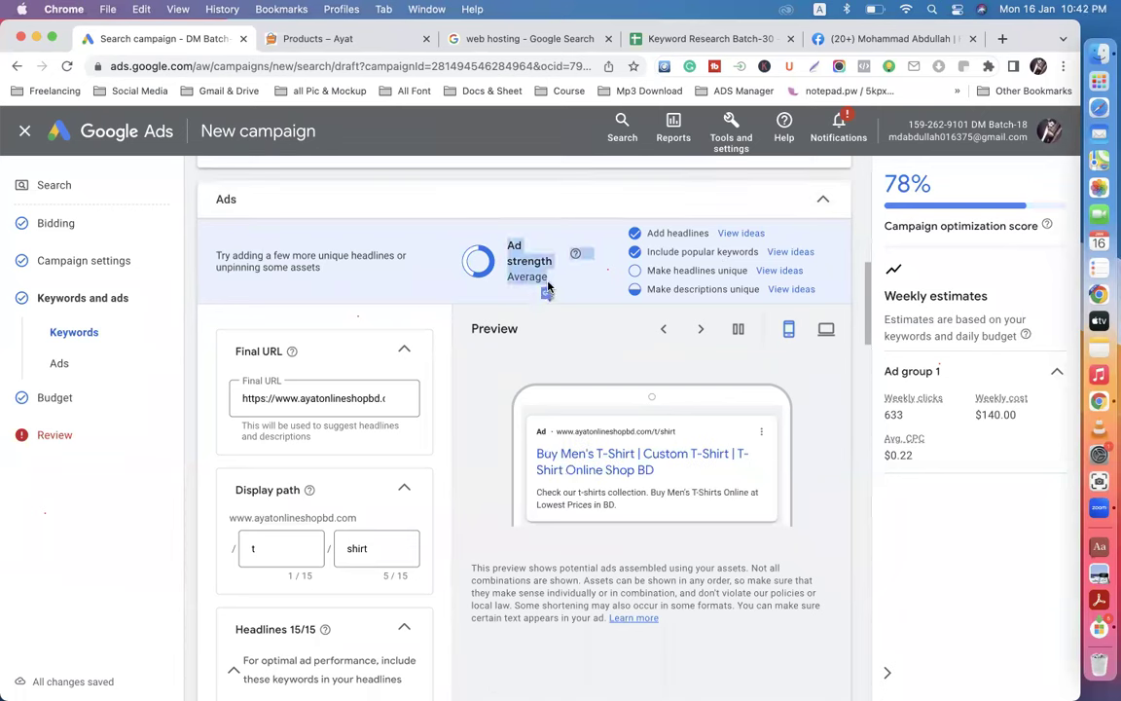
# Step: Show the desktop version of the ad preview and open more headline ideas with top keywords
pyautogui.scroll(-3, 548, 285)
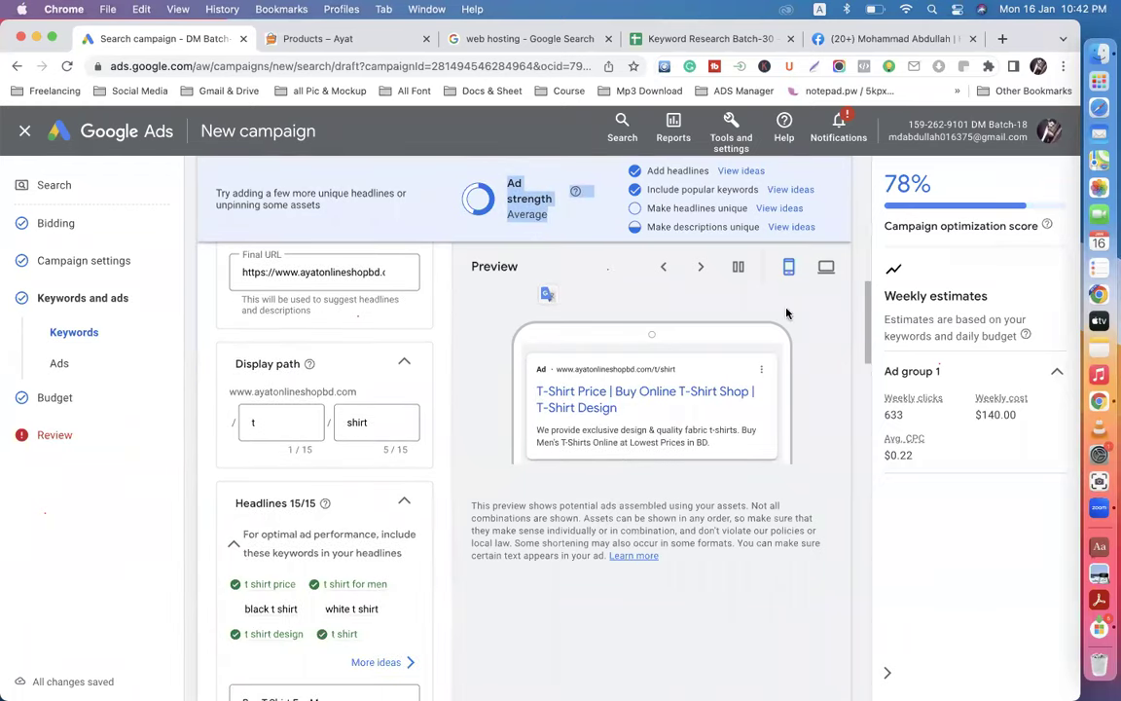
pyautogui.click(825, 268)
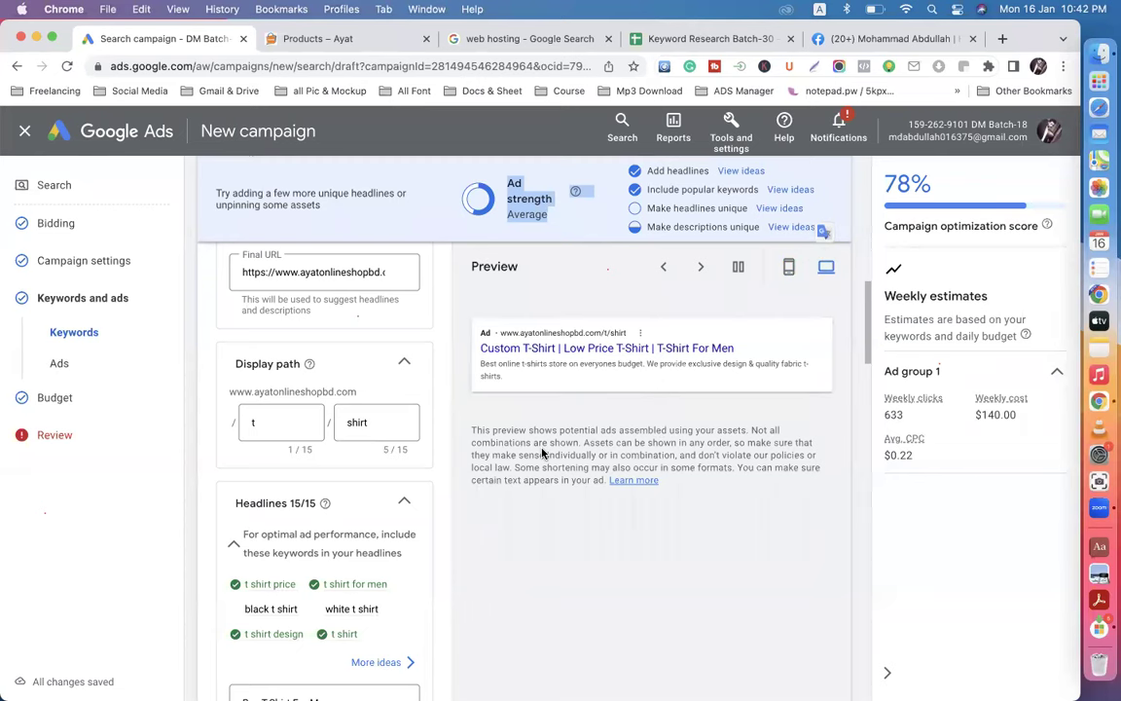
pyautogui.scroll(-4, 486, 443)
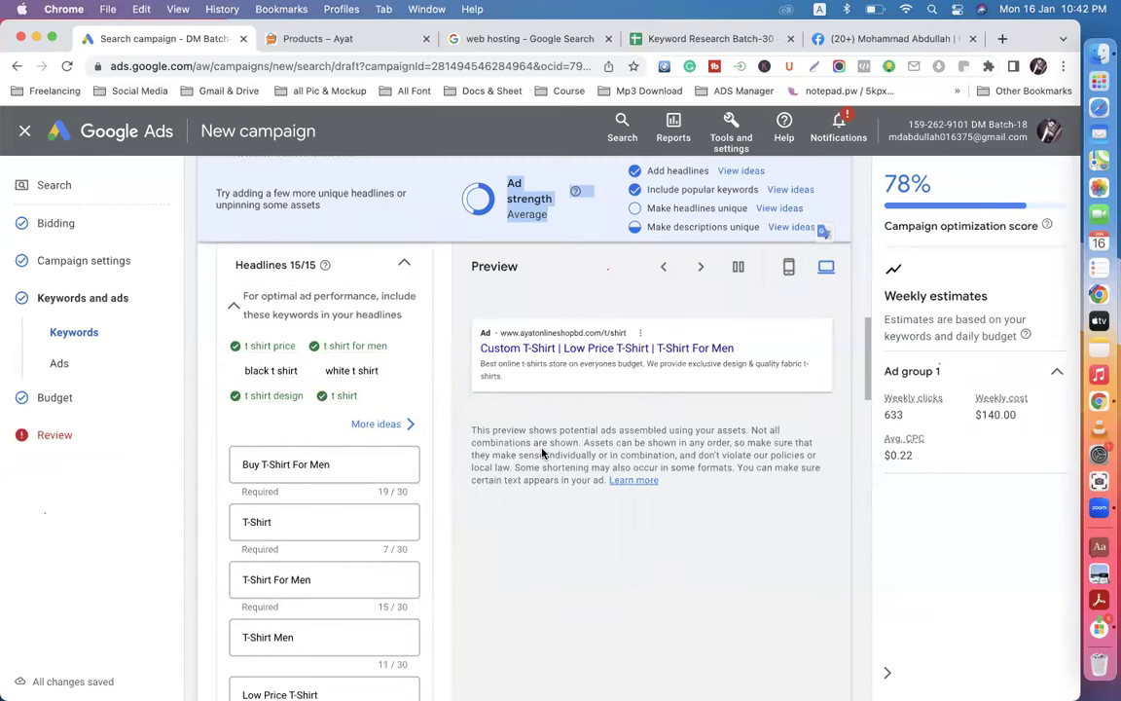
pyautogui.click(381, 425)
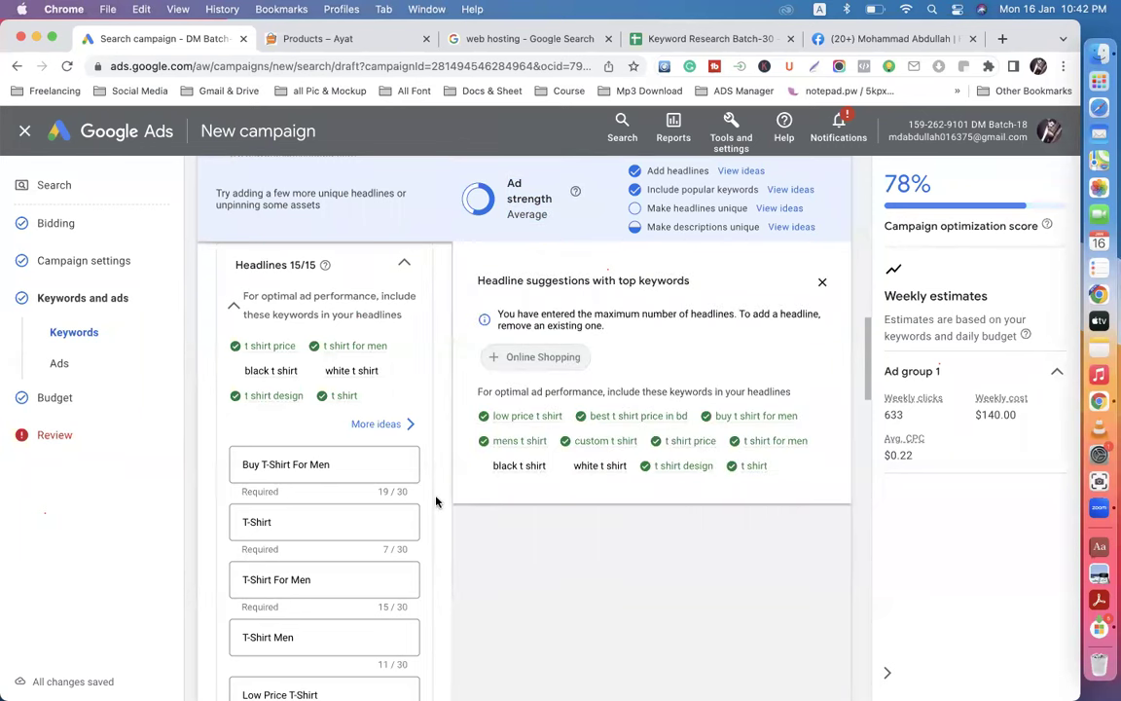
# Step: Review the ad's headlines and descriptions and go back to Ad group 1's name and entered keywords
pyautogui.scroll(-3, 428, 467)
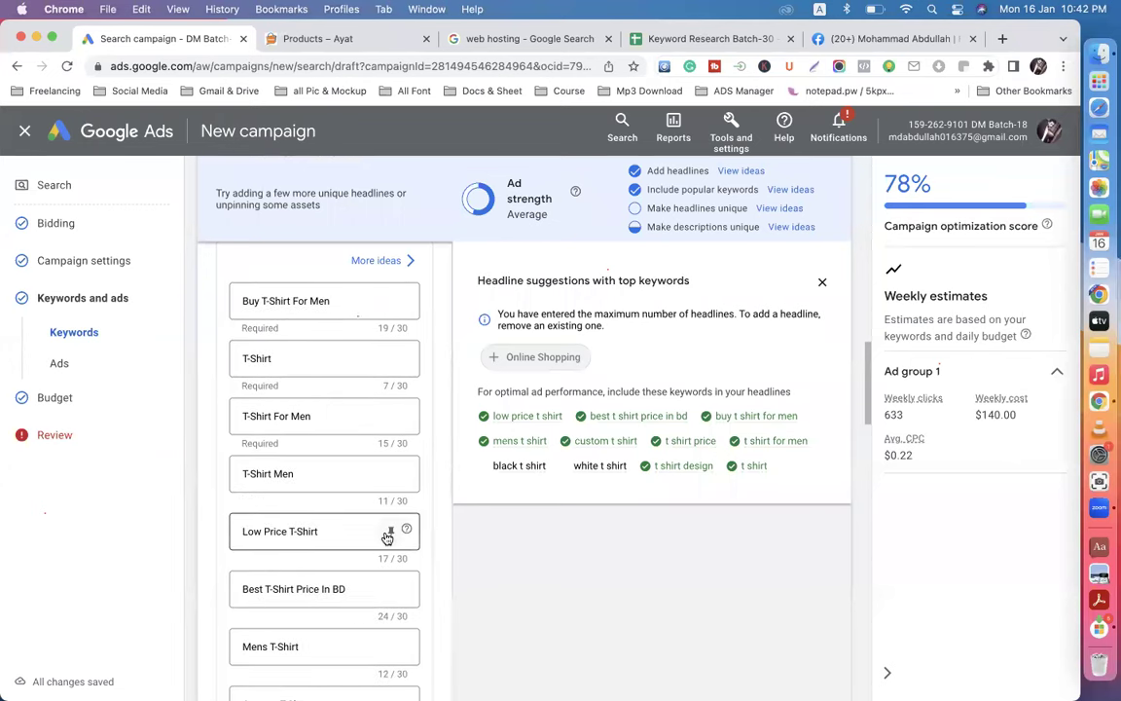
pyautogui.scroll(-6, 387, 529)
pyautogui.scroll(-10, 370, 545)
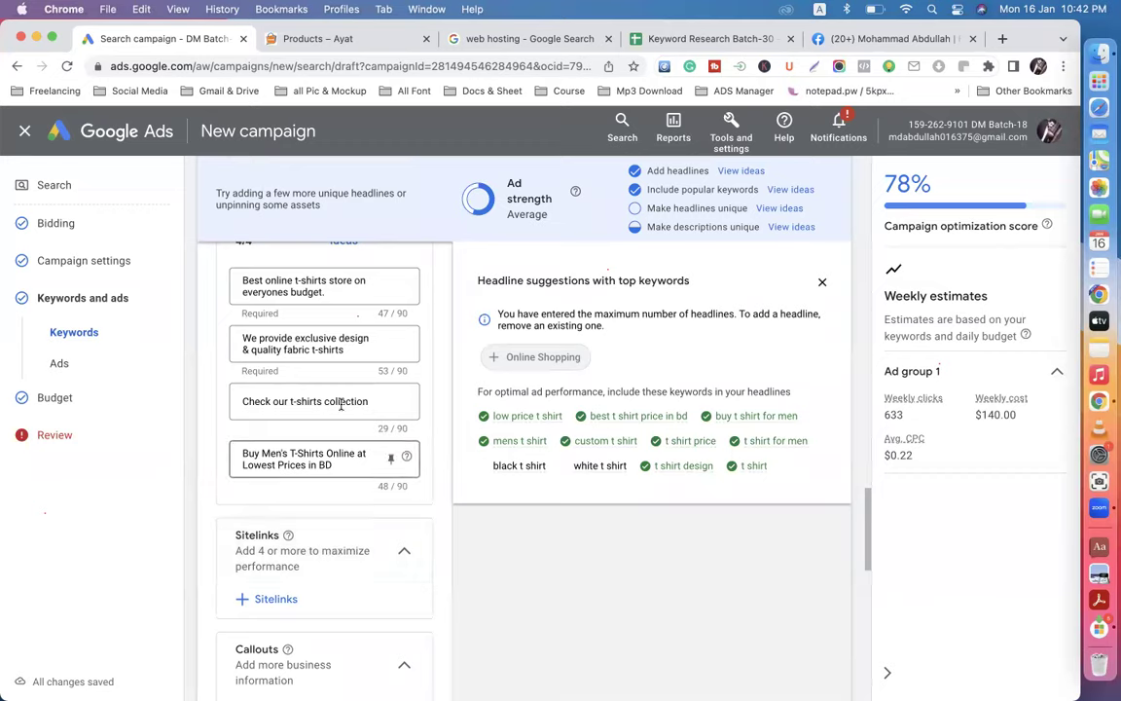
pyautogui.scroll(15, 355, 393)
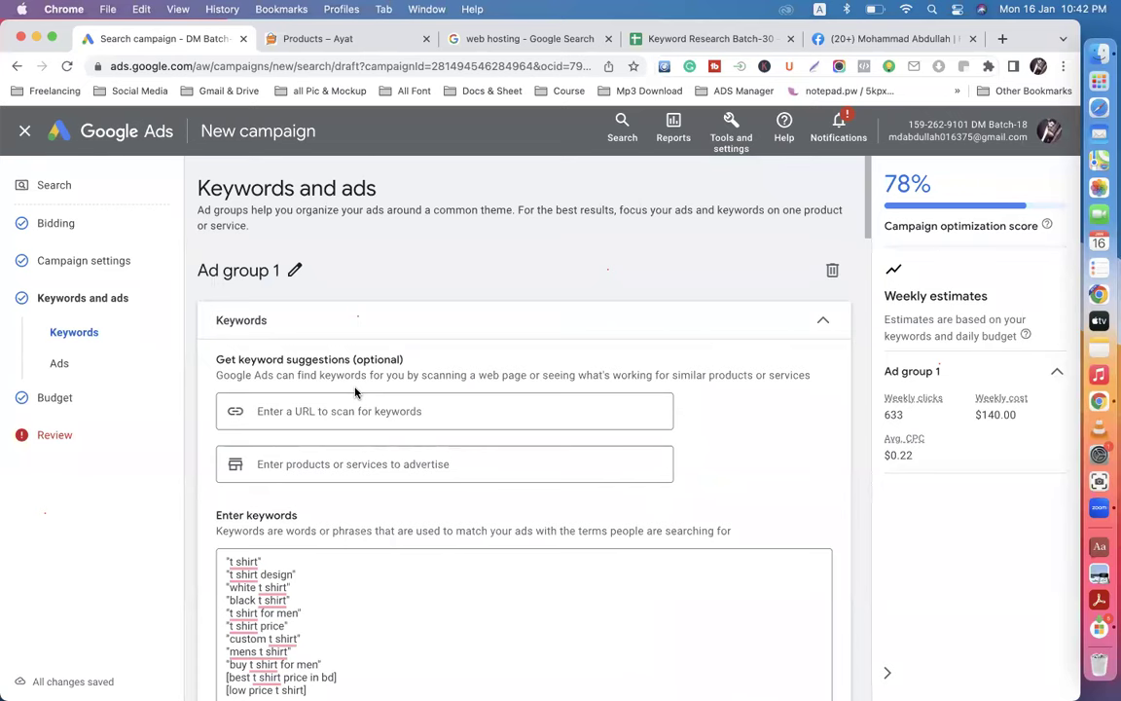
pyautogui.scroll(-3, 355, 392)
pyautogui.scroll(2, 355, 393)
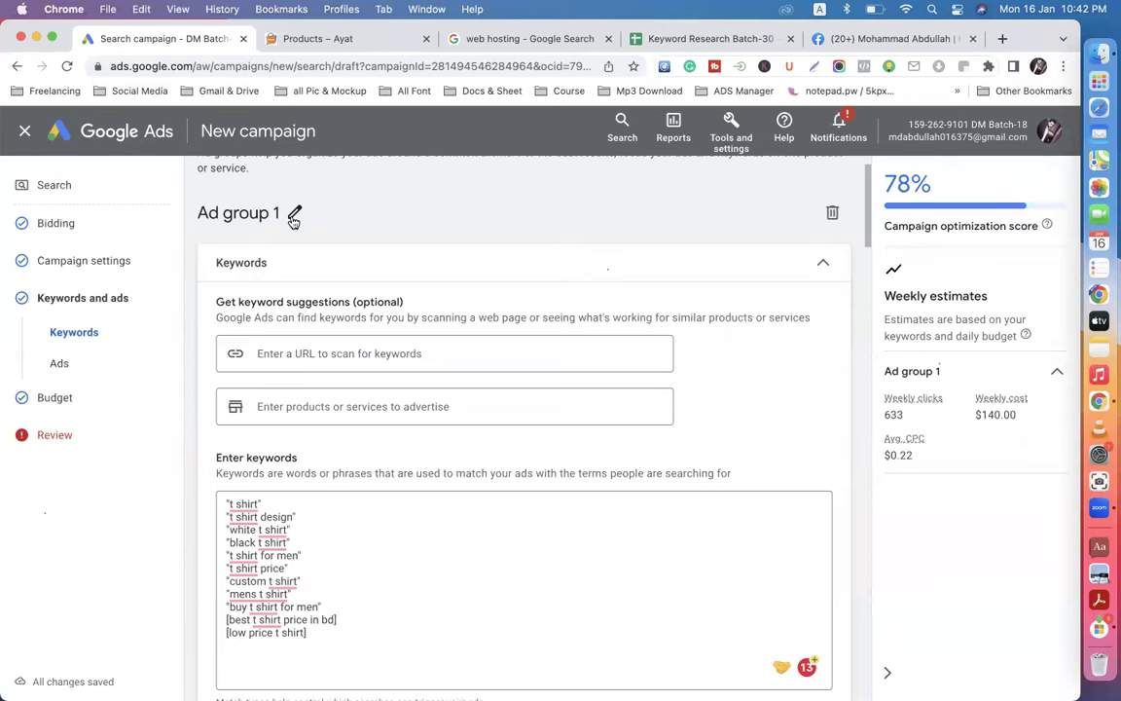
pyautogui.scroll(-4, 294, 220)
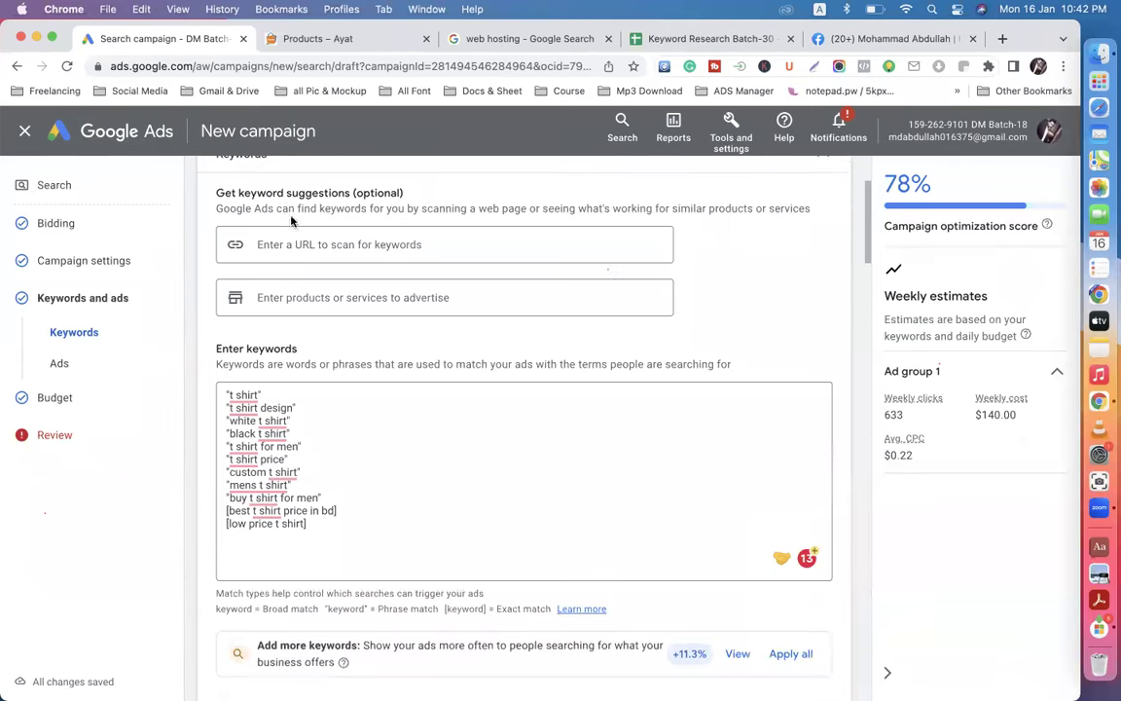
# Step: Check the Ayat shop's products page and return to the campaign draft's Final URL field
pyautogui.click(338, 39)
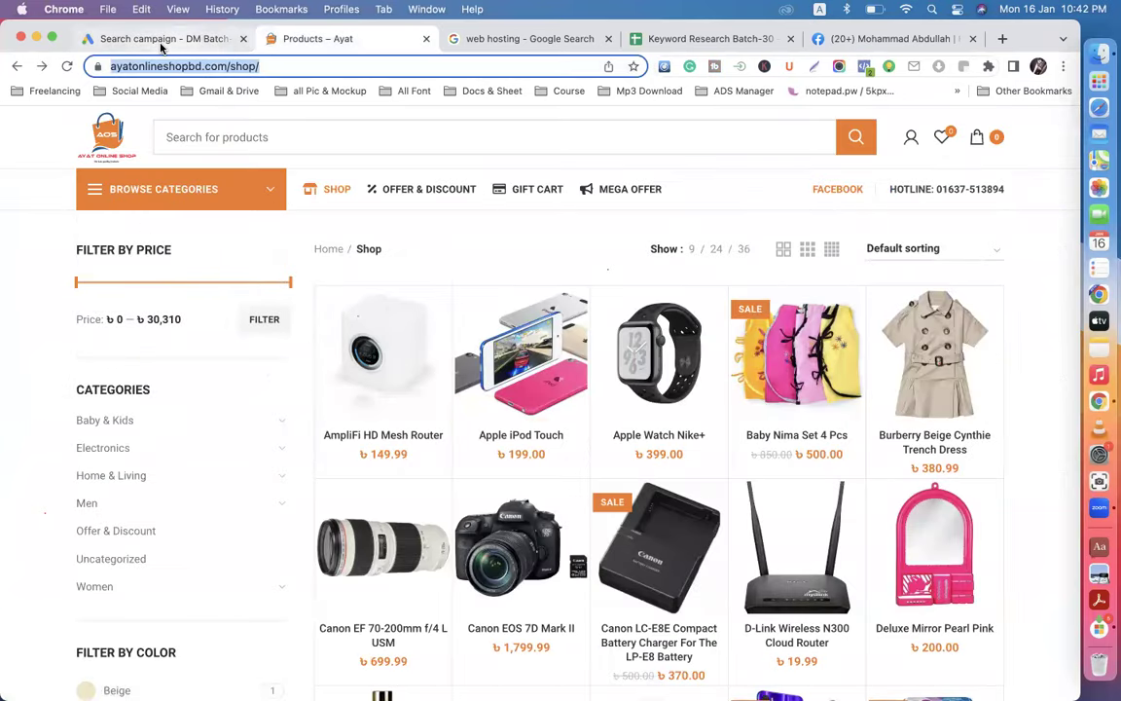
pyautogui.click(164, 41)
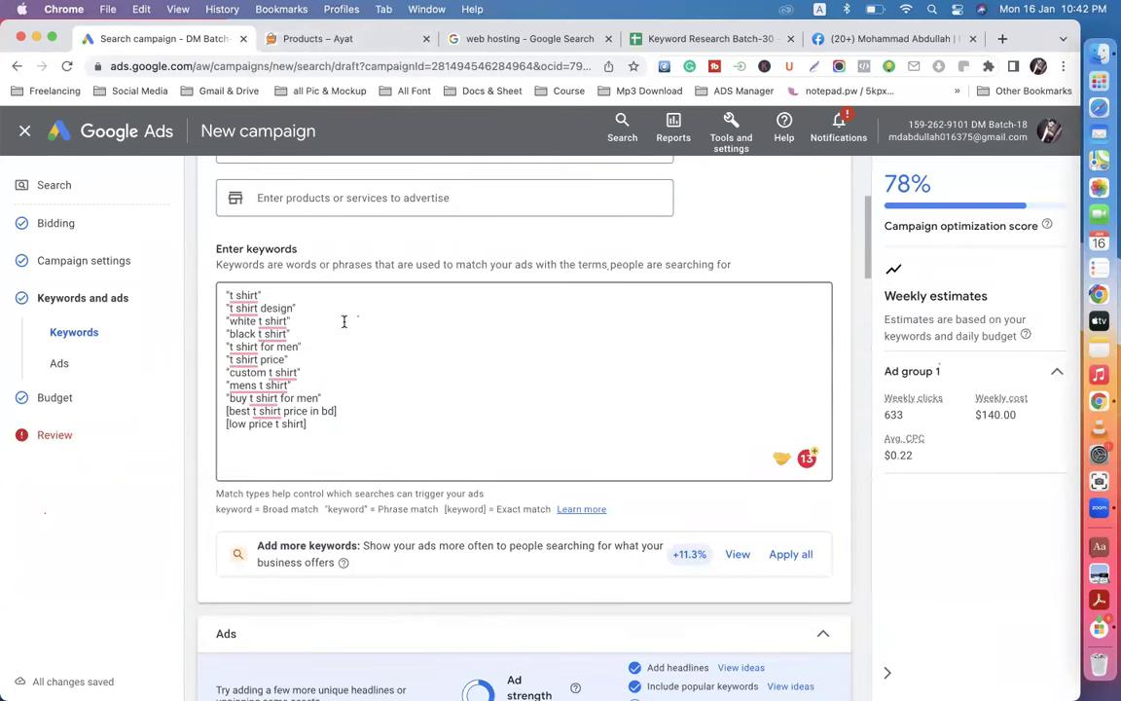
pyautogui.scroll(-10, 343, 321)
pyautogui.click(370, 297)
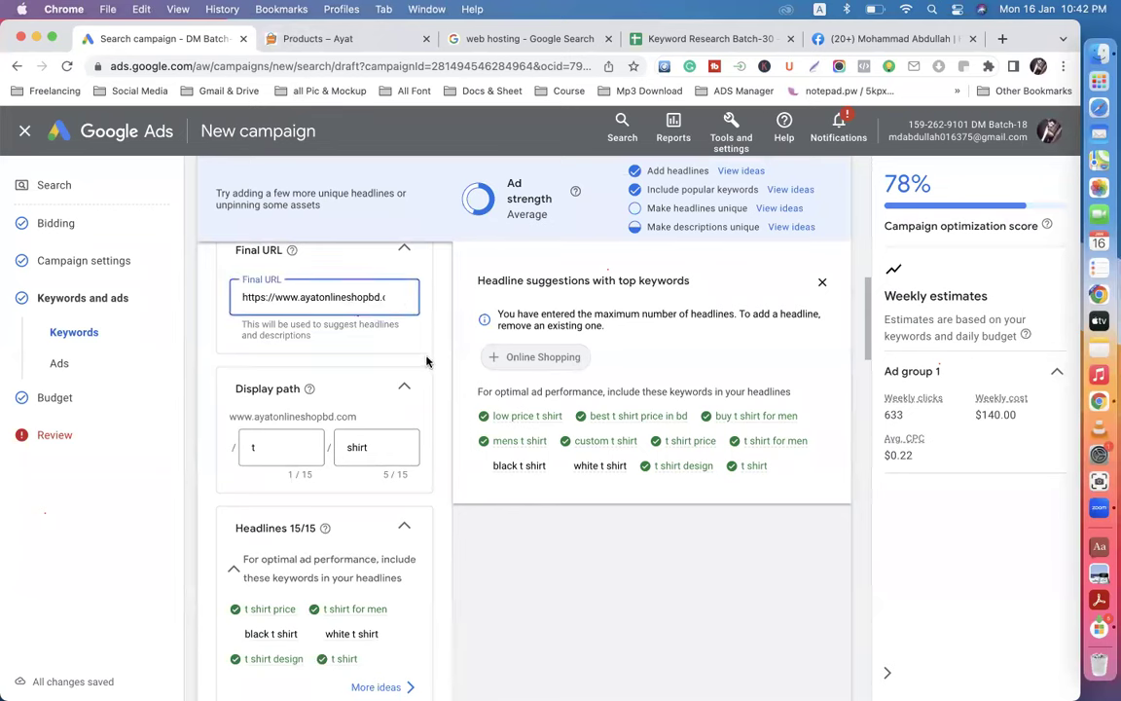
# Step: Go over Ad group 1's keyword and ad sections again and highlight all of its entered keywords
pyautogui.scroll(10, 426, 362)
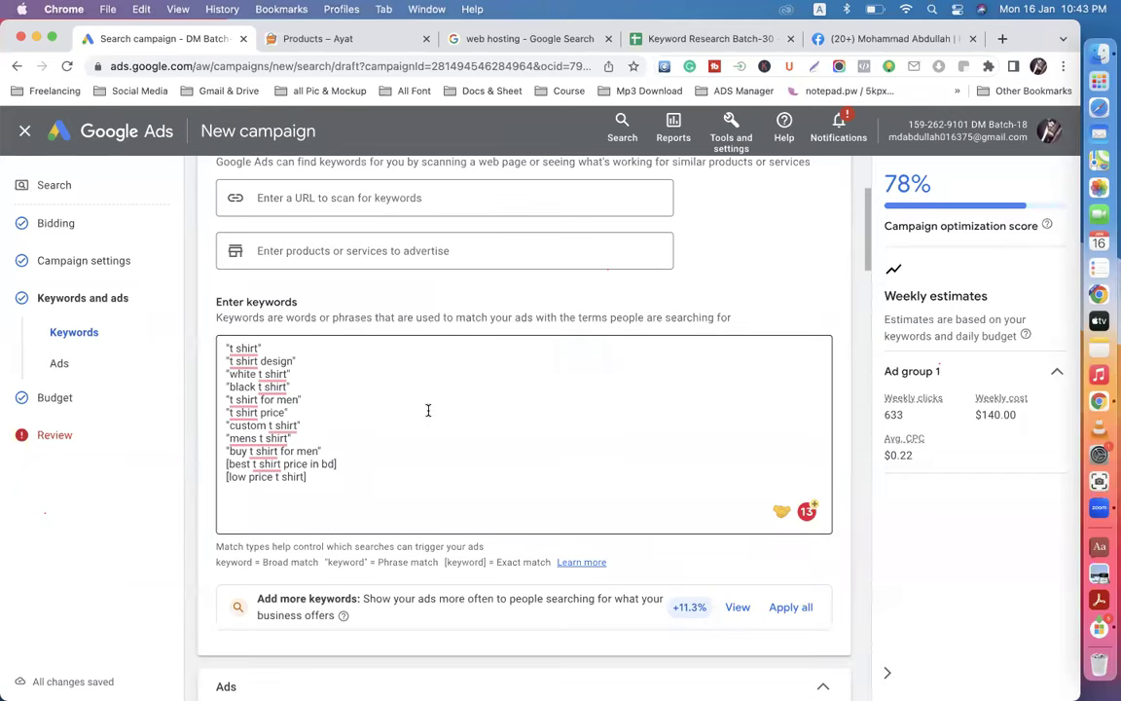
pyautogui.scroll(3, 427, 410)
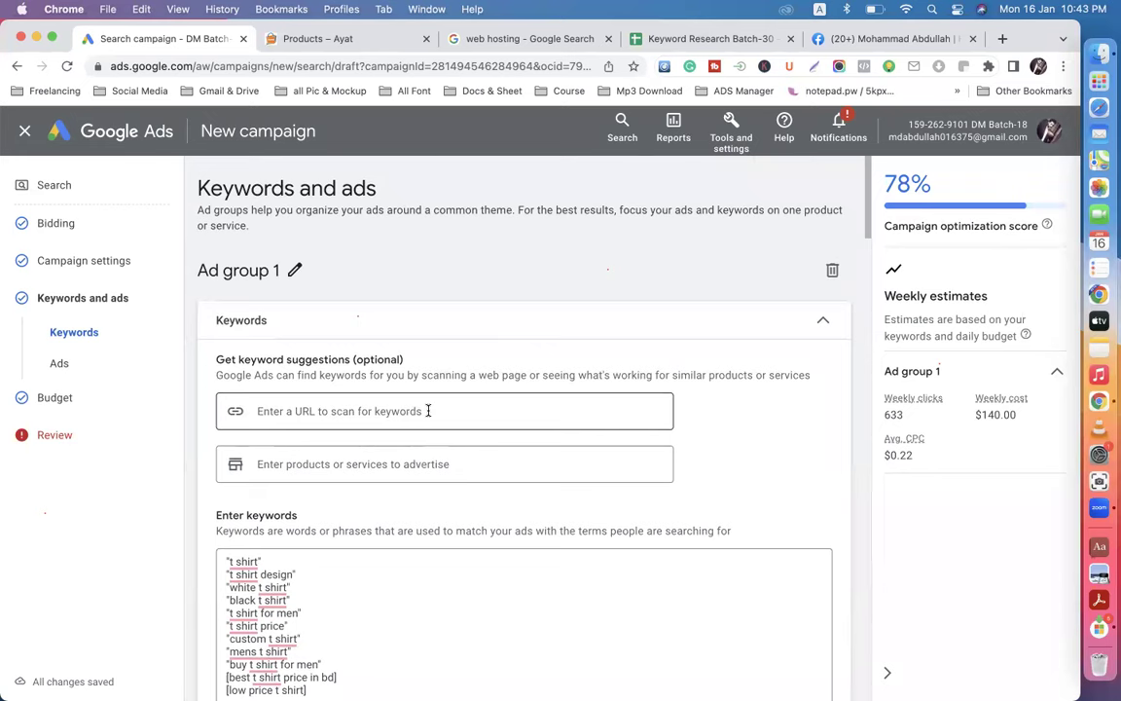
pyautogui.scroll(-12, 427, 410)
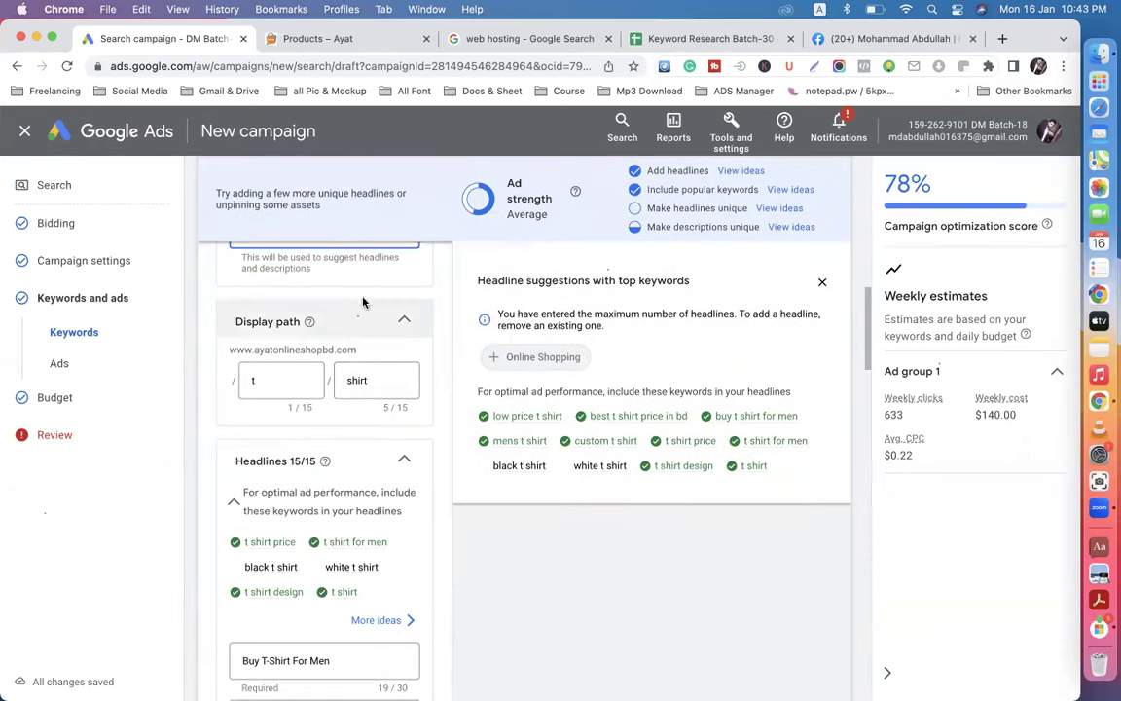
pyautogui.scroll(3, 360, 336)
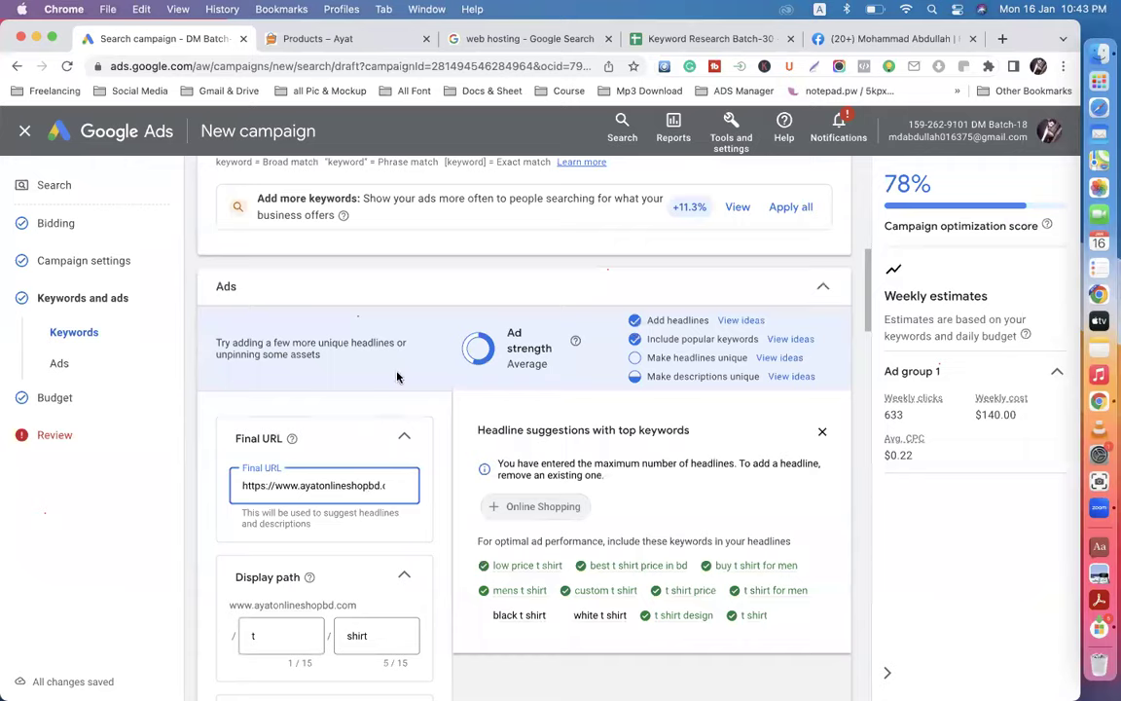
pyautogui.scroll(3, 394, 387)
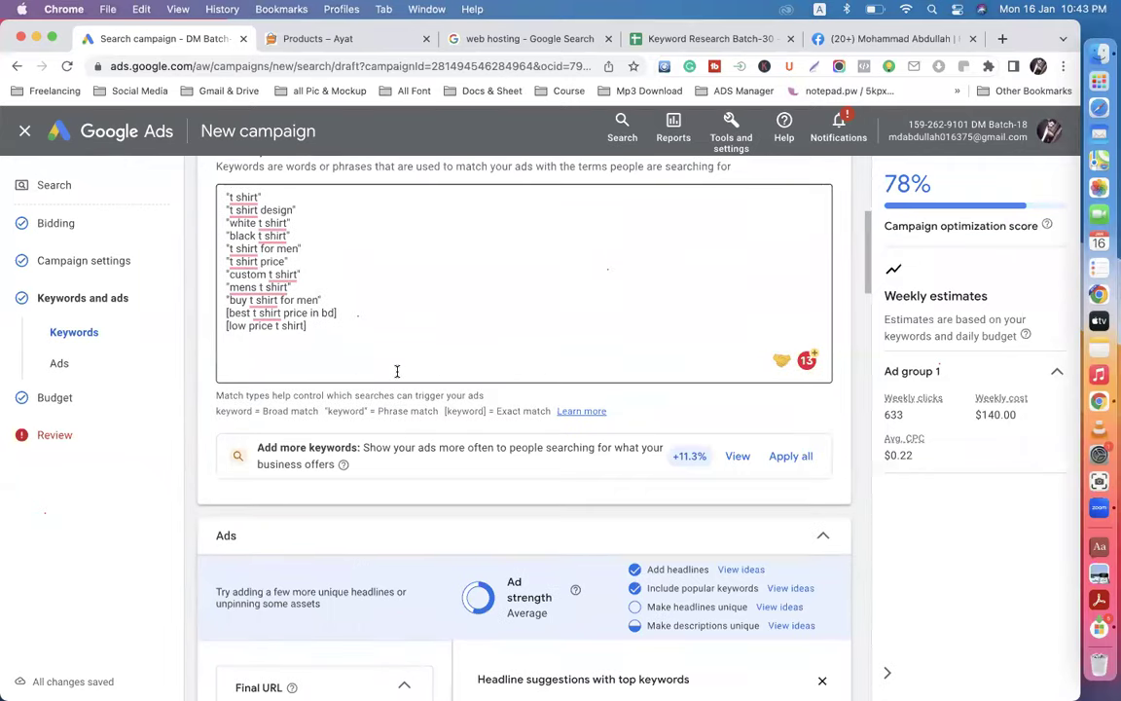
pyautogui.scroll(1, 397, 371)
pyautogui.moveTo(338, 400); pyautogui.dragTo(226, 276)
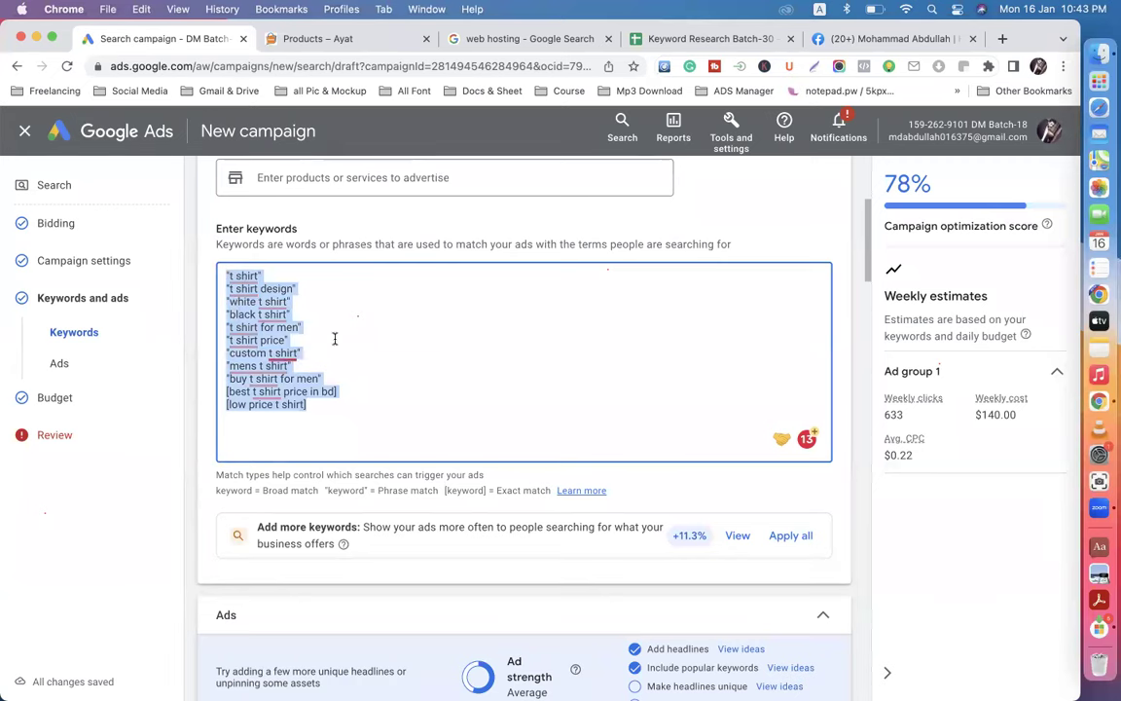
pyautogui.scroll(3, 371, 313)
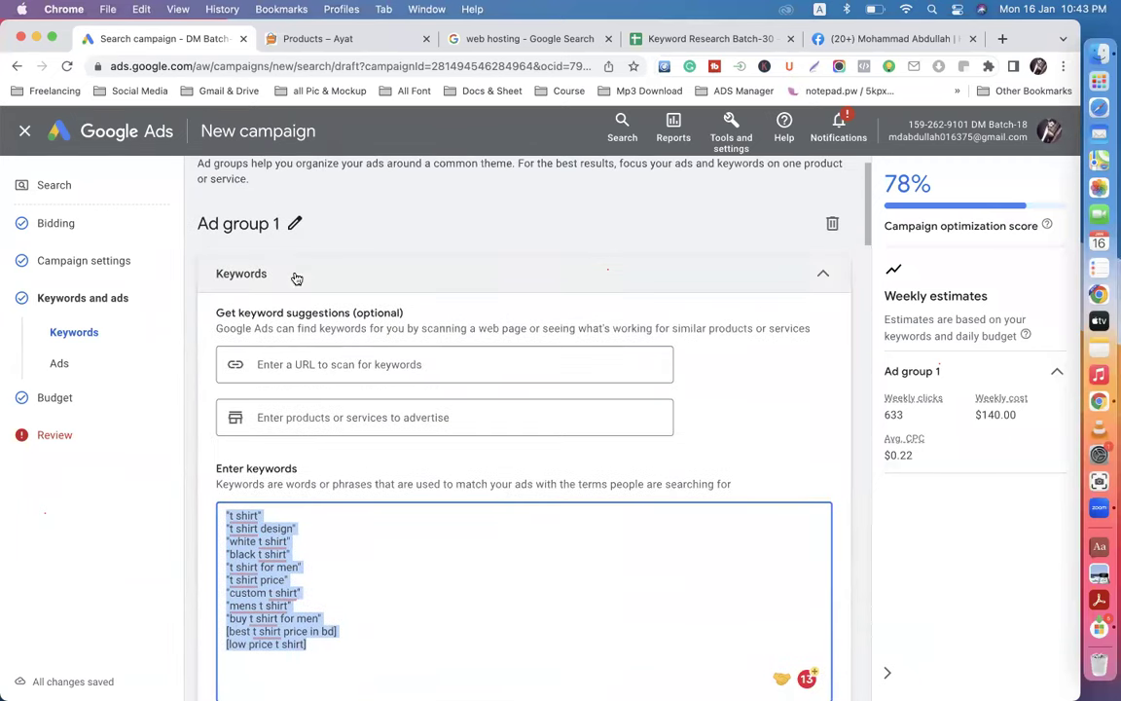
# Step: Rename Ad group 1 as Ad group T-shirt
pyautogui.click(294, 223)
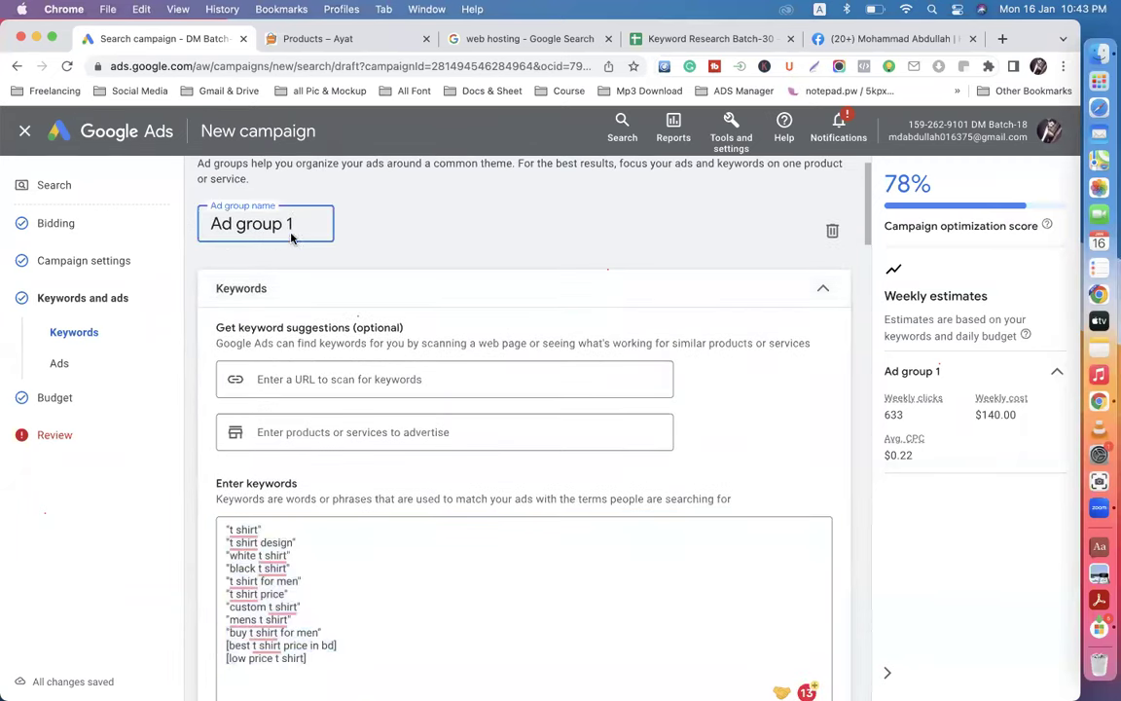
pyautogui.press('BackSpace')
pyautogui.write('Tshirt')
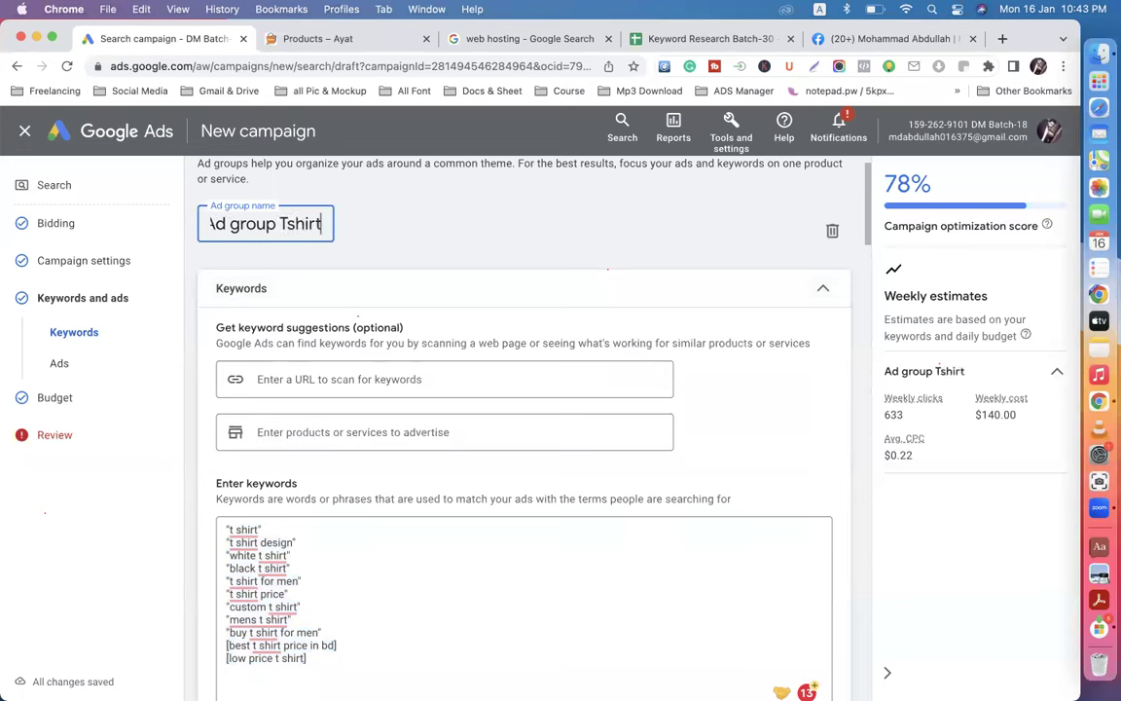
pyautogui.press('Left')
pyautogui.press('Left')
pyautogui.press('Left')
pyautogui.press('Left')
pyautogui.press('Left')
pyautogui.press('Left')
pyautogui.press('Left')
pyautogui.press('Left')
pyautogui.write('-')
# Step: Compare the T-shirt ad group's name with its entered keywords and the ad's final URL section
pyautogui.scroll(-7, 203, 521)
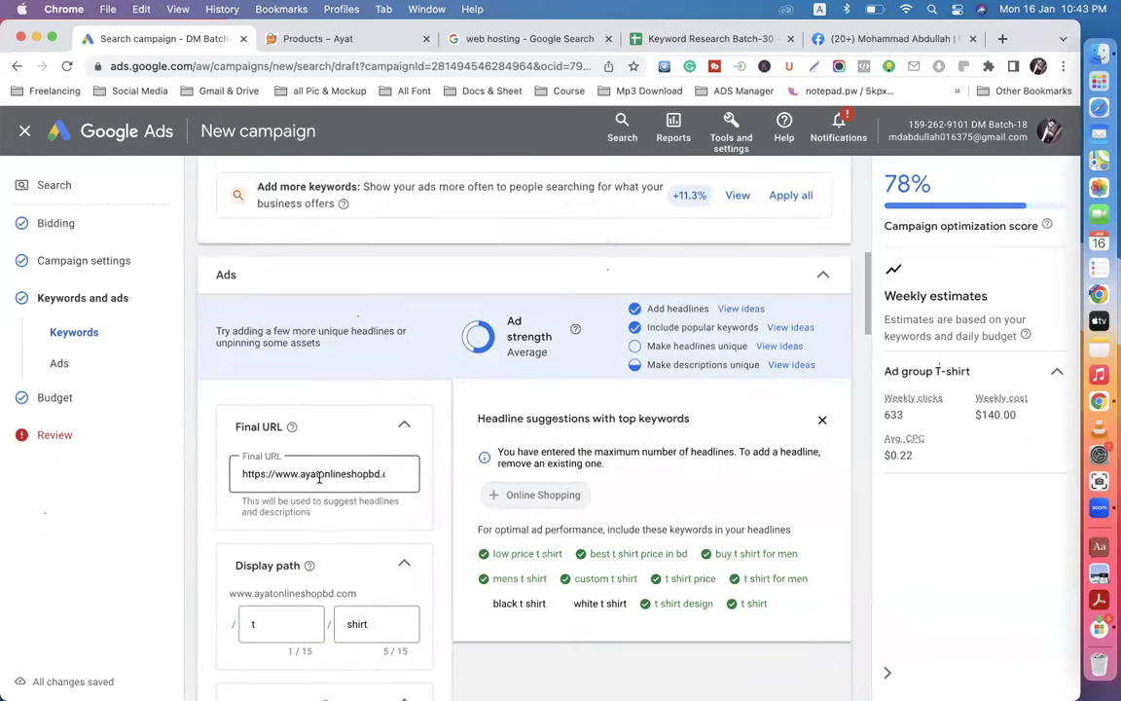
pyautogui.scroll(10, 318, 477)
pyautogui.click(262, 272)
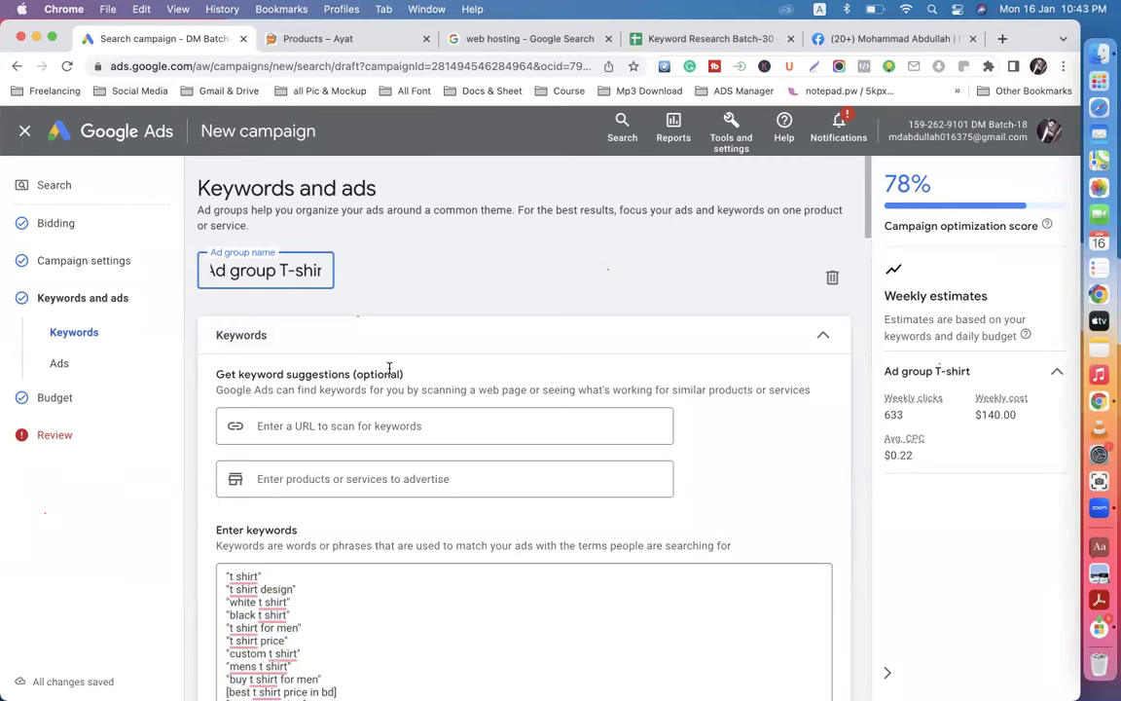
pyautogui.scroll(-5, 389, 369)
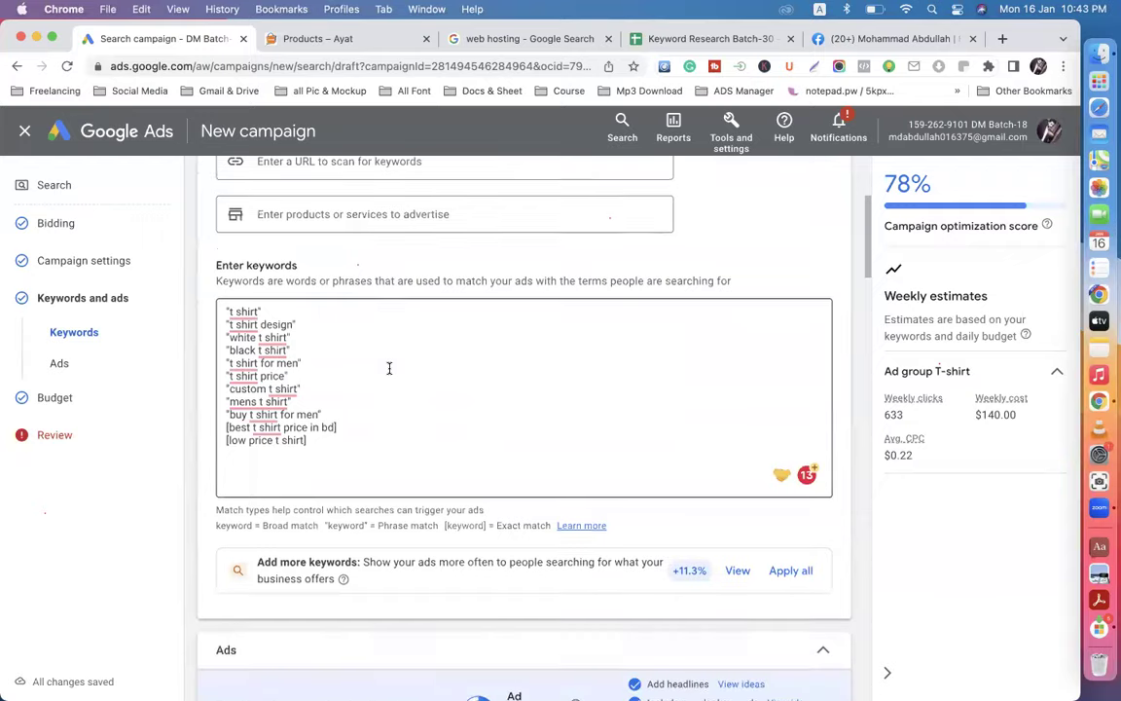
pyautogui.scroll(2, 389, 370)
pyautogui.scroll(4, 389, 370)
pyautogui.click(308, 268)
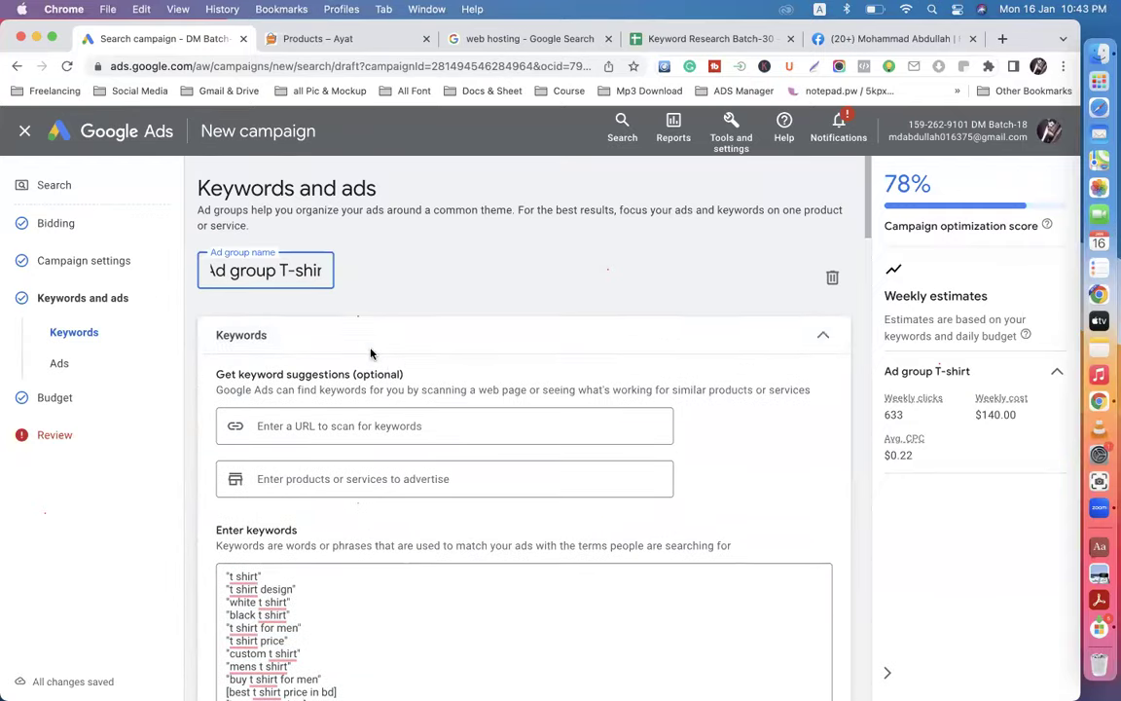
pyautogui.scroll(-8, 340, 380)
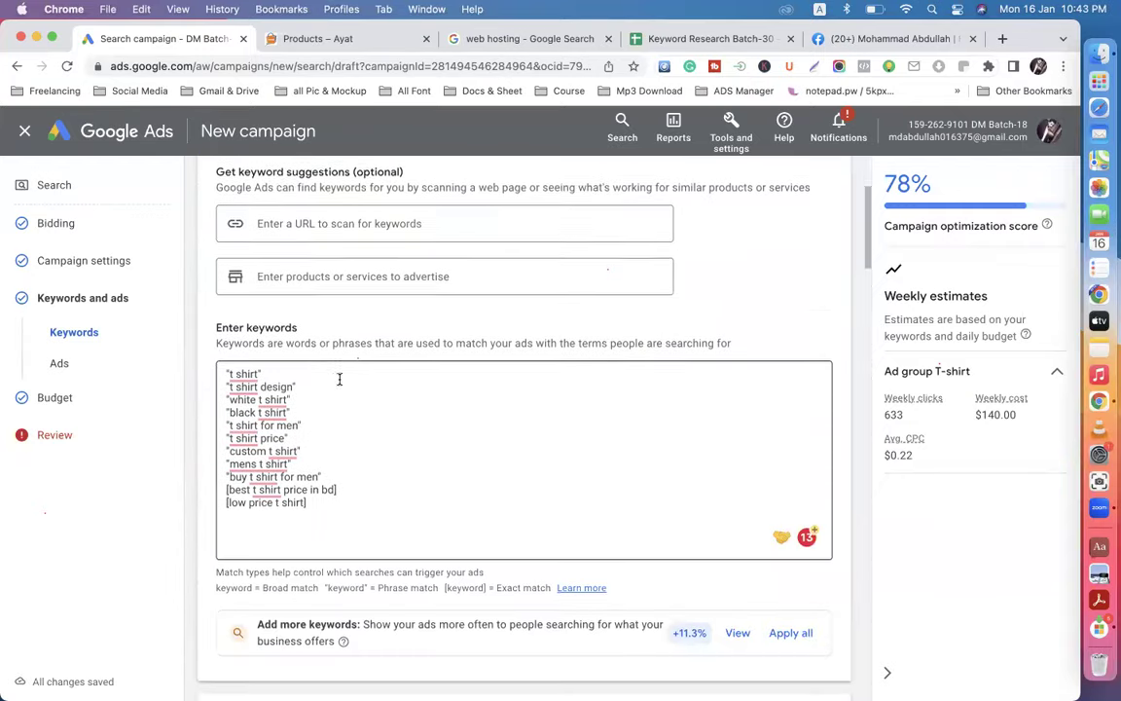
pyautogui.scroll(-10, 354, 373)
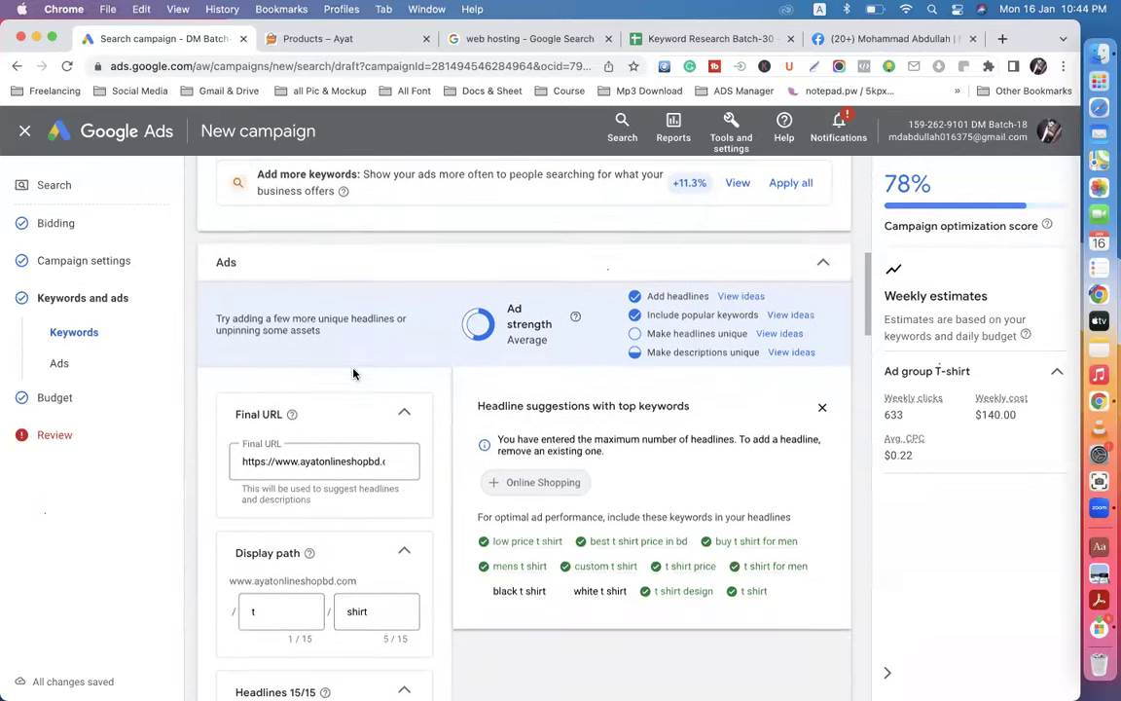
pyautogui.scroll(12, 353, 506)
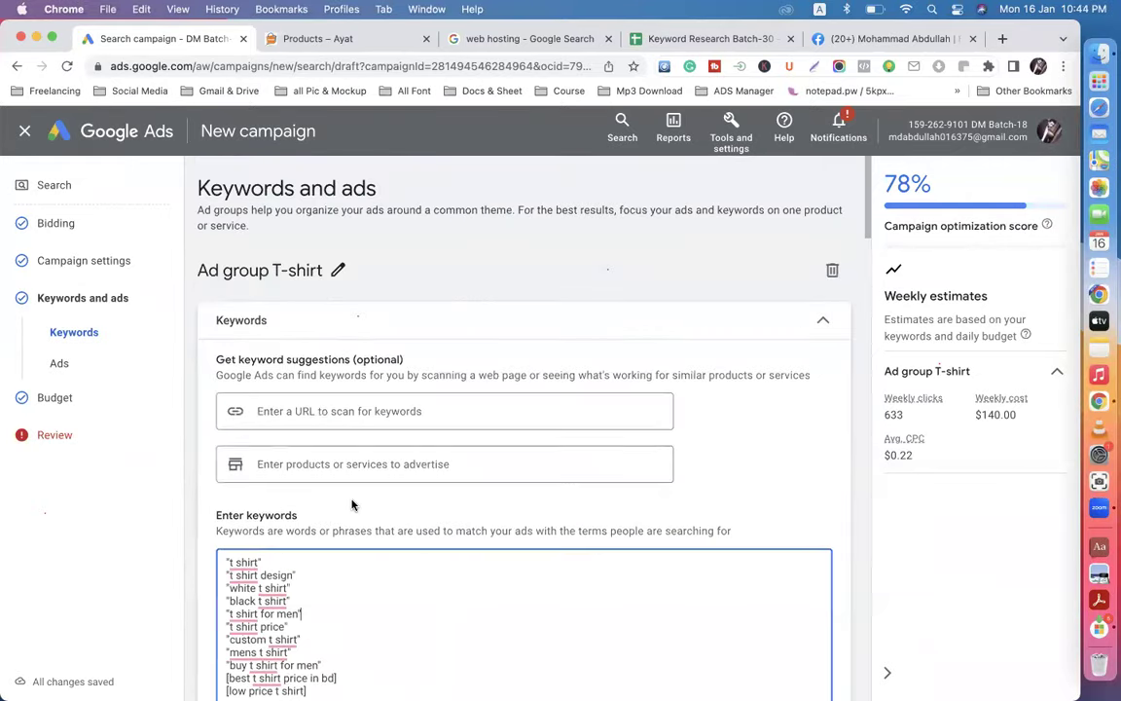
# Step: Go through the ad group's keywords, final URL, display path and headlines, and return to the ad group name
pyautogui.scroll(-4, 355, 465)
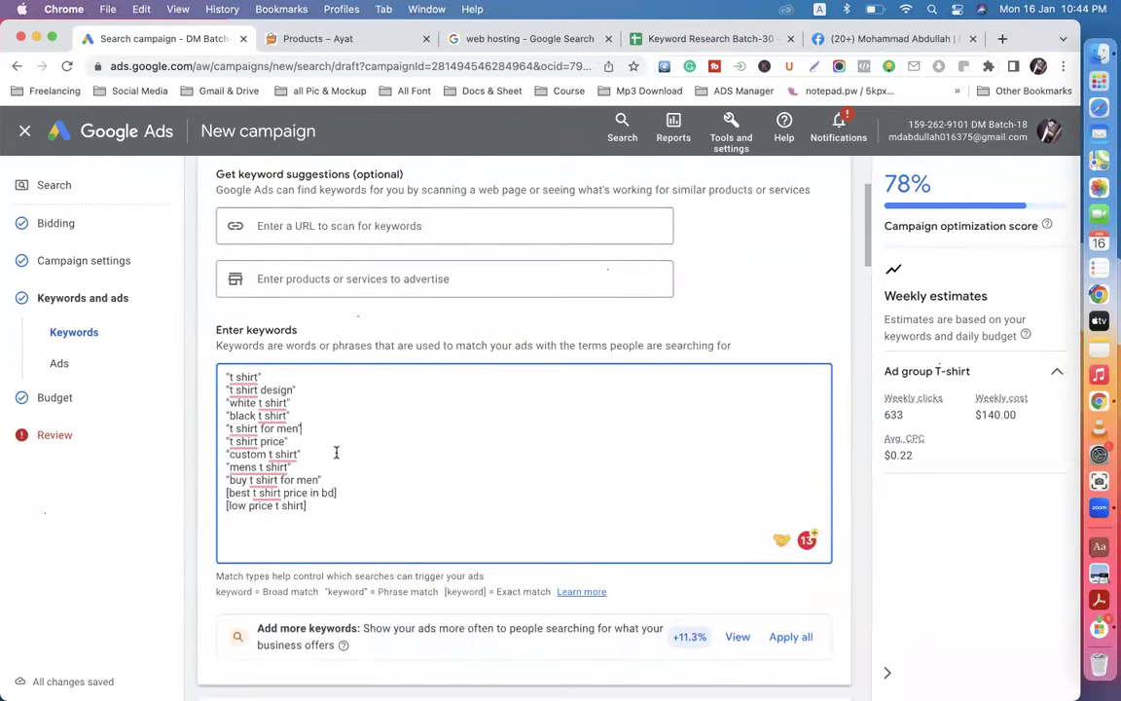
pyautogui.scroll(-10, 358, 465)
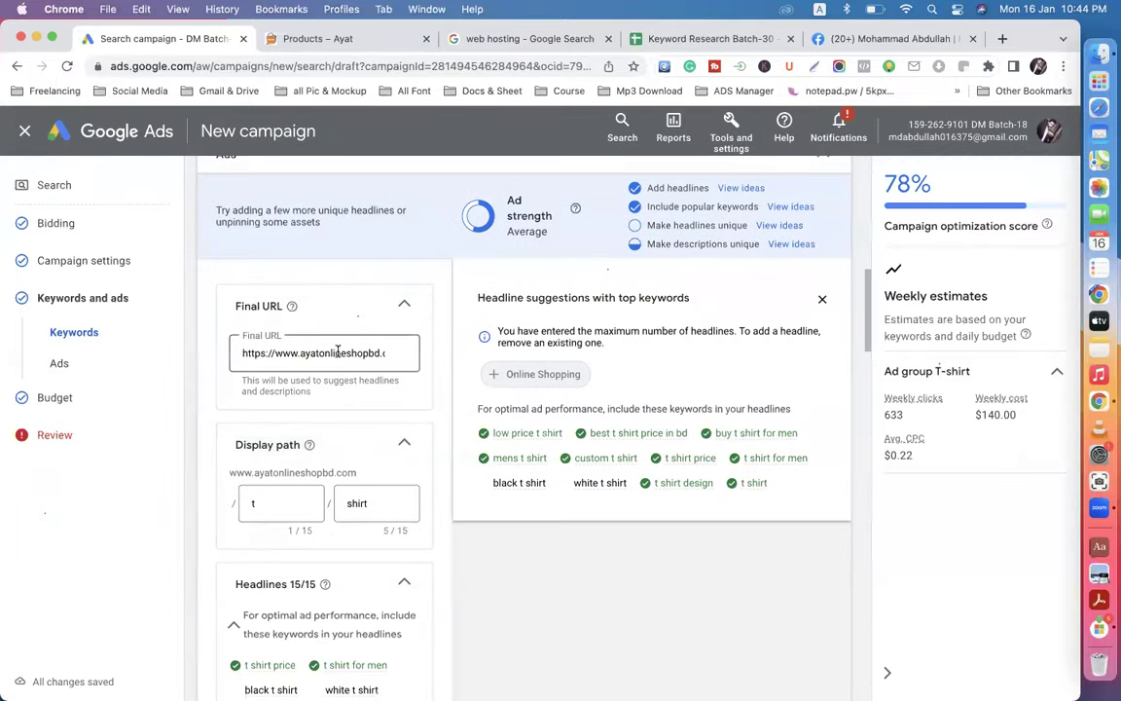
pyautogui.scroll(-10, 350, 409)
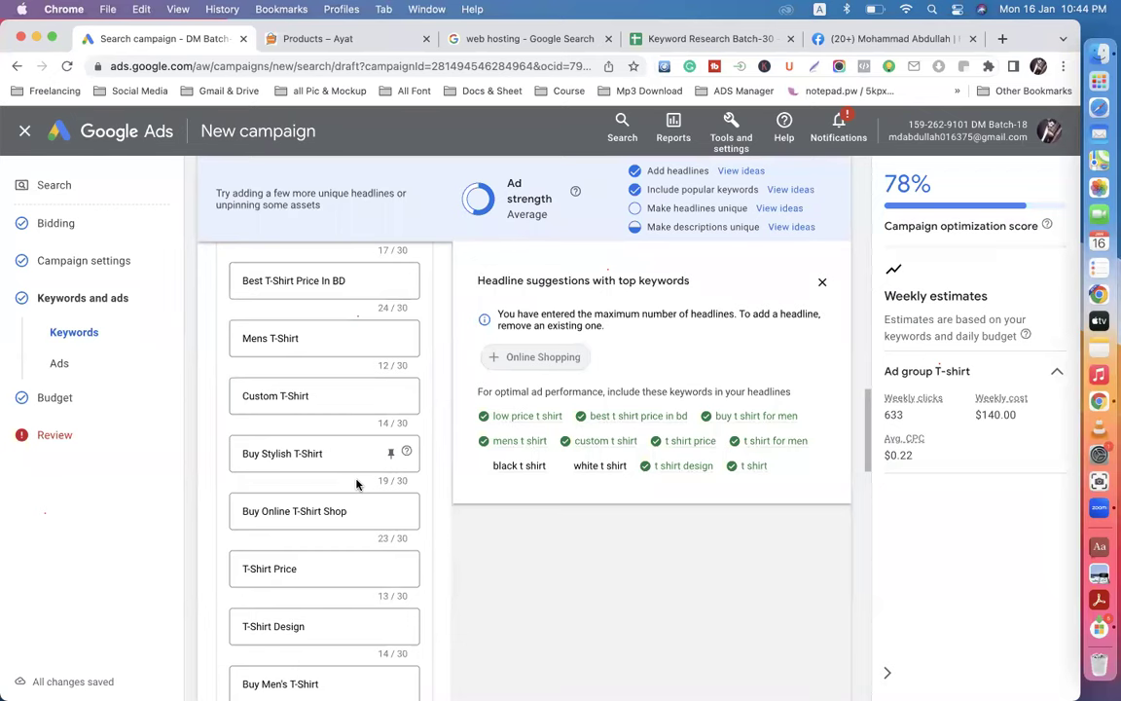
pyautogui.scroll(10, 356, 483)
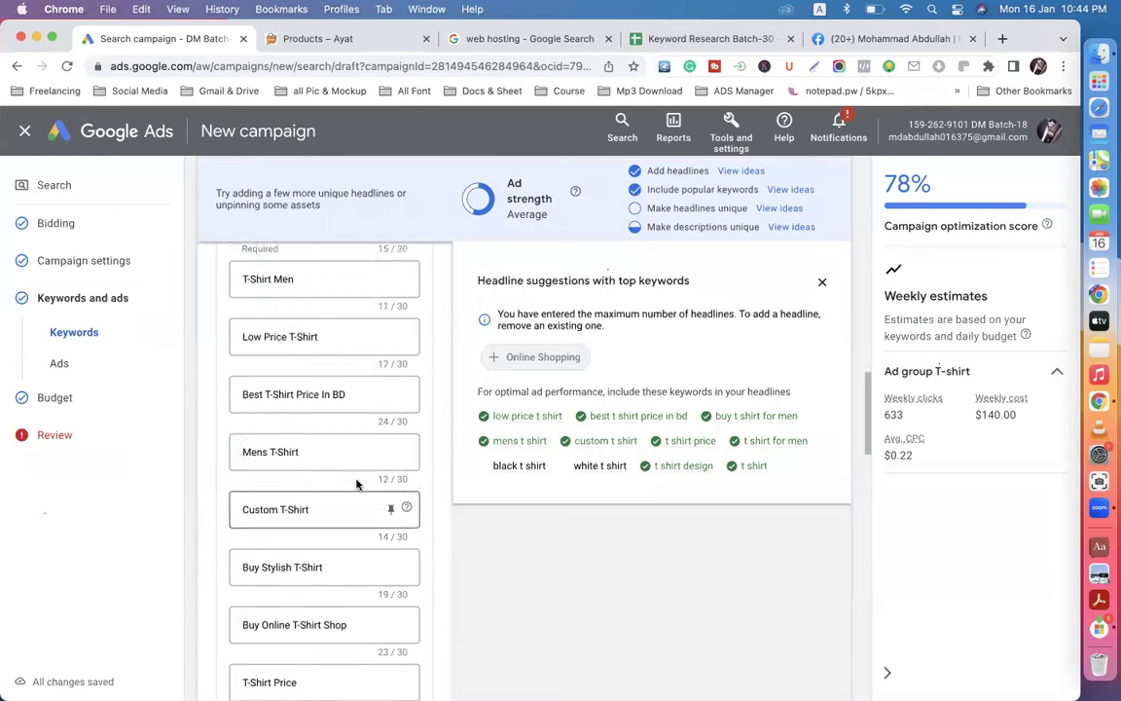
pyautogui.scroll(15, 358, 486)
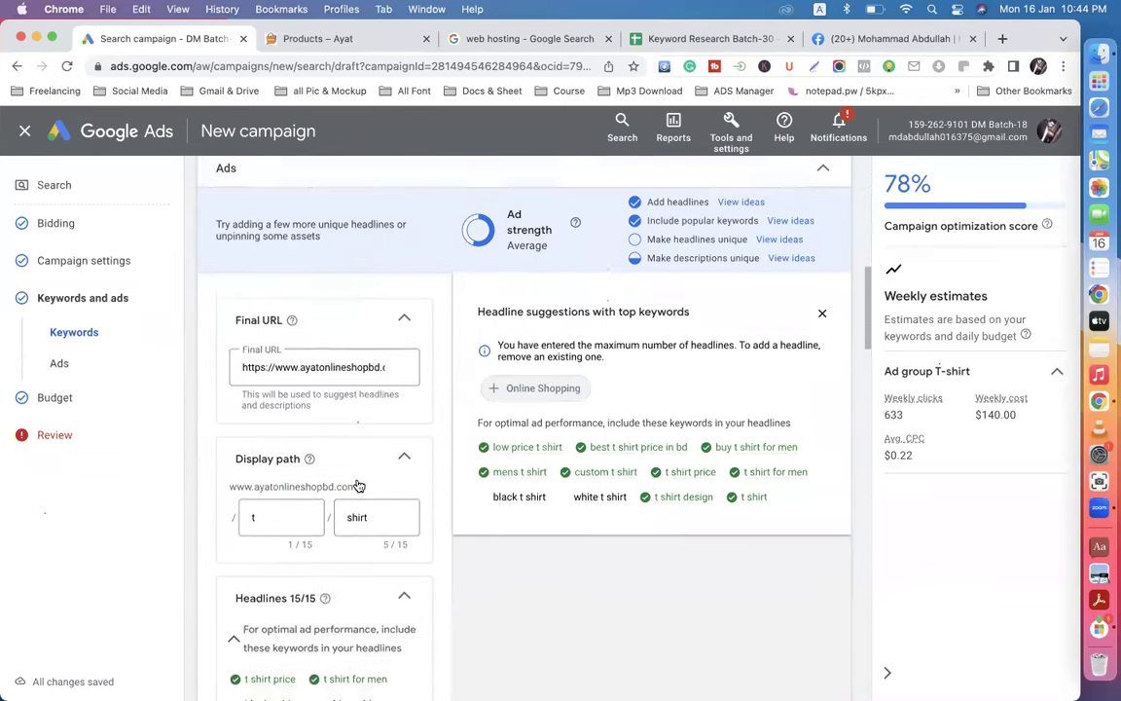
pyautogui.scroll(1, 366, 407)
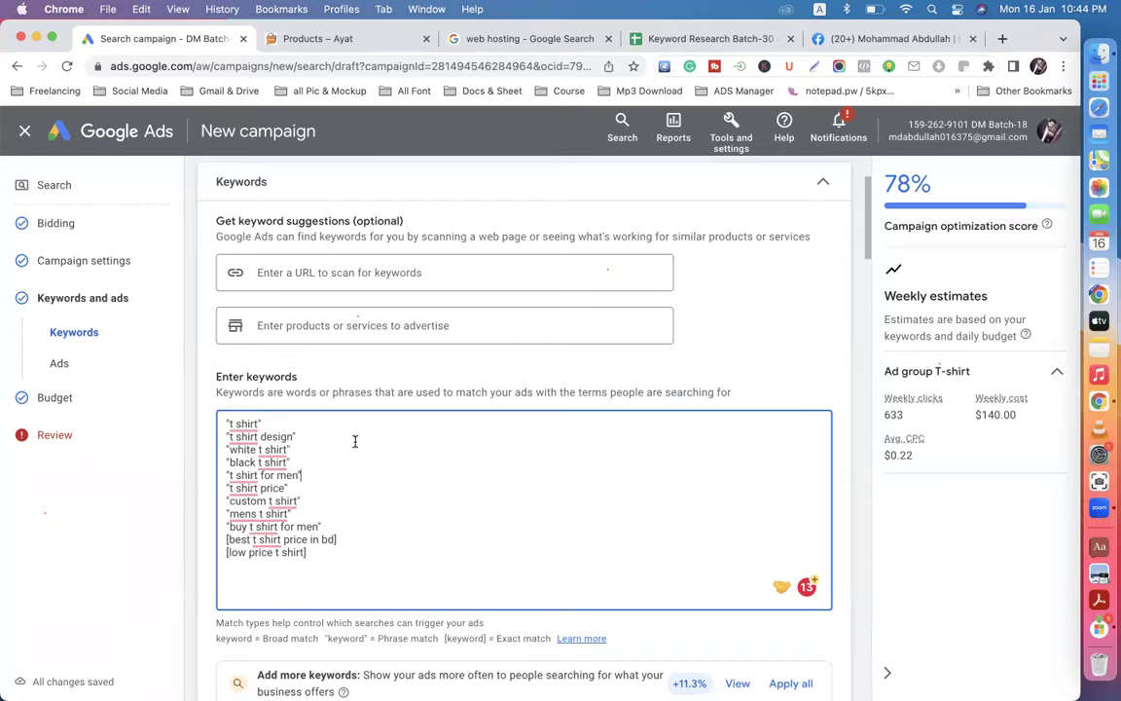
pyautogui.scroll(-2, 355, 442)
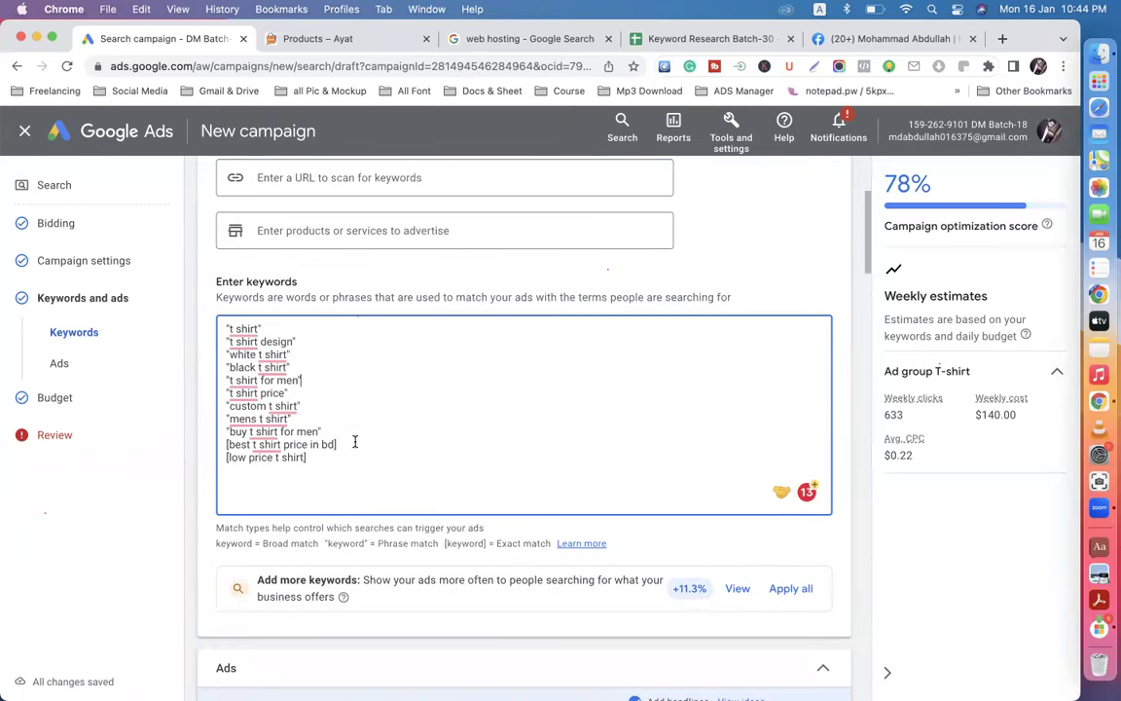
pyautogui.scroll(-10, 355, 442)
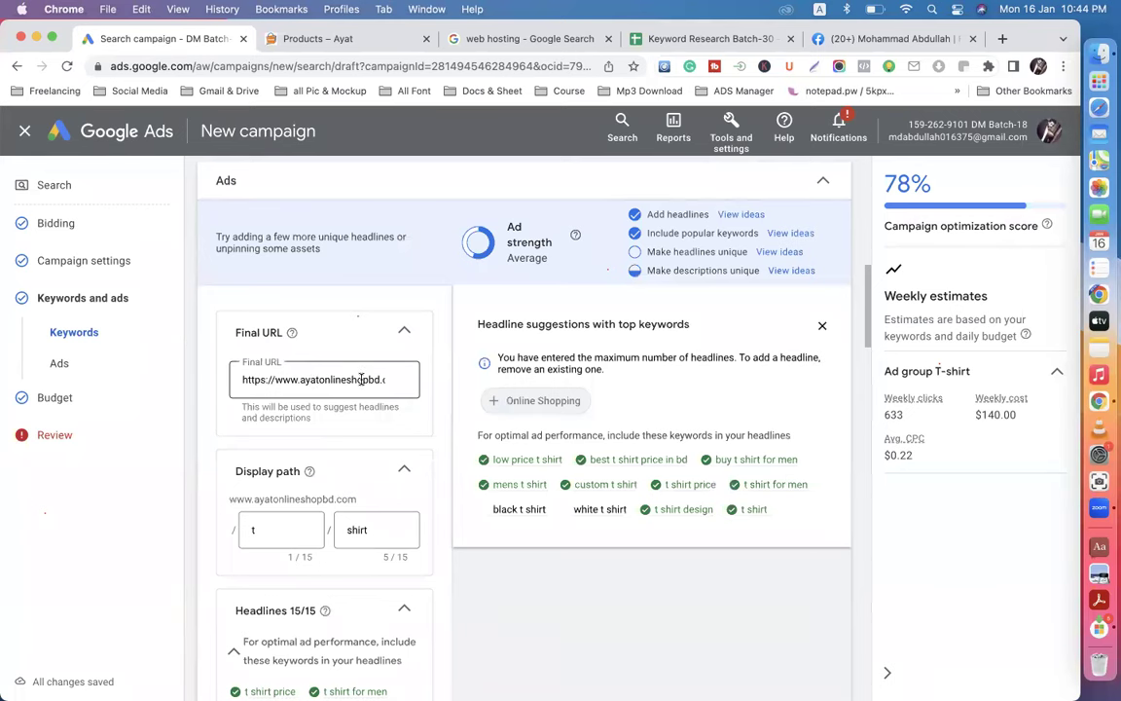
pyautogui.scroll(-9, 361, 380)
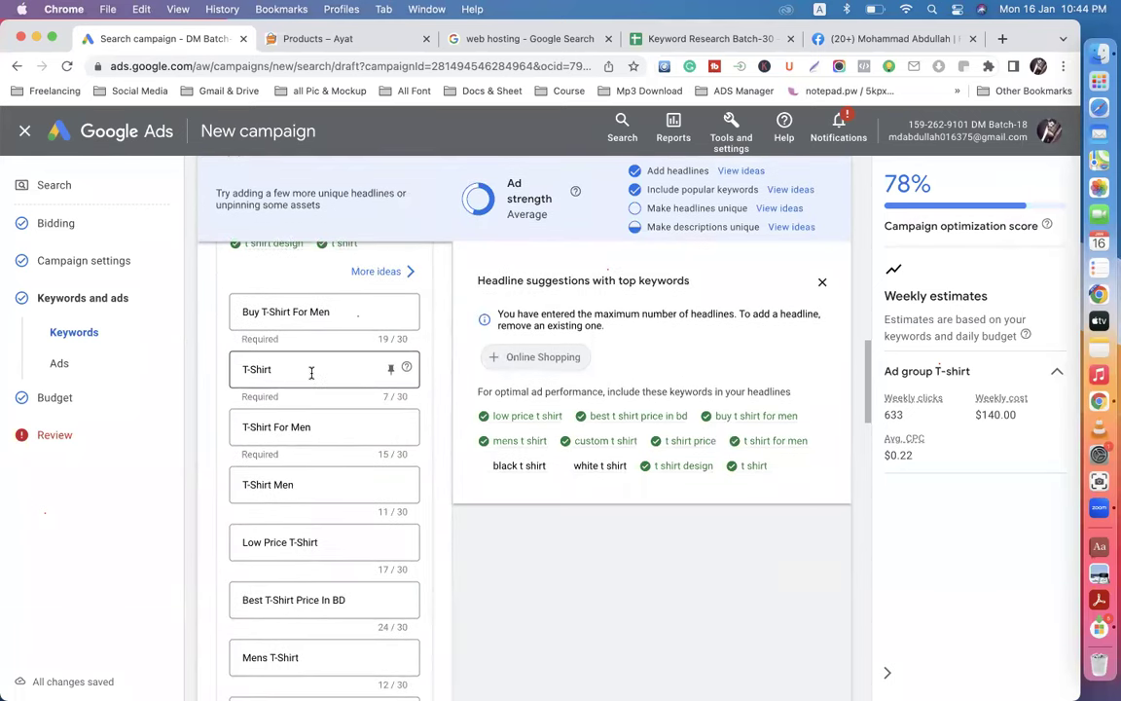
pyautogui.scroll(10, 311, 373)
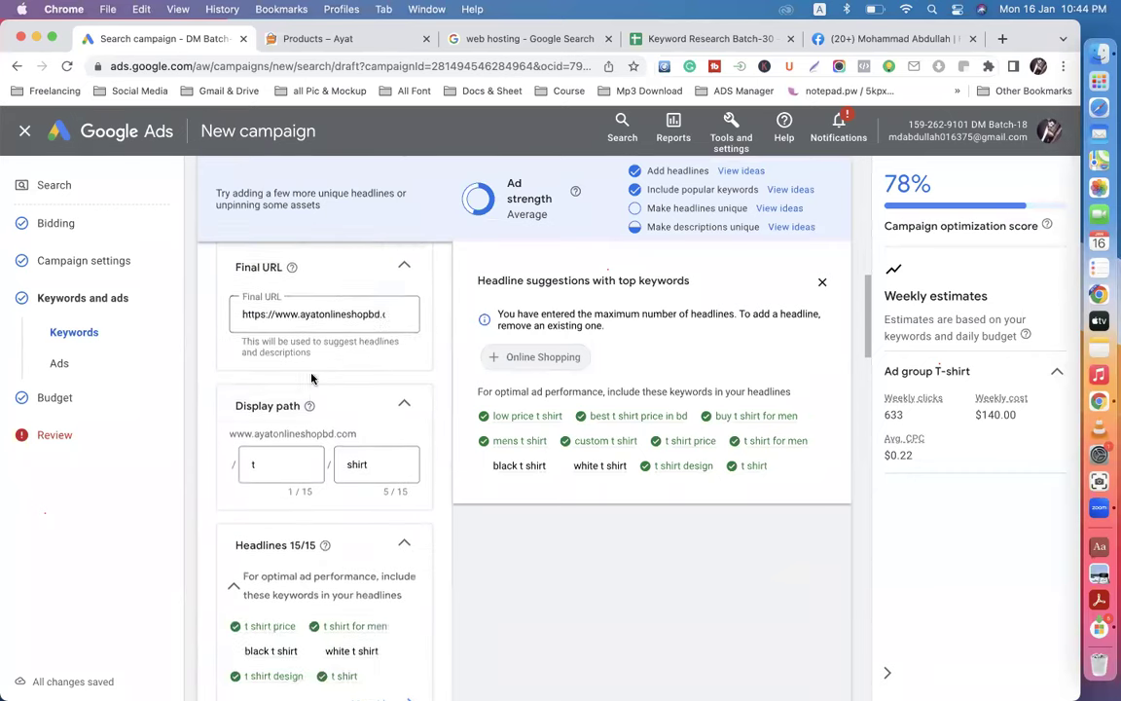
pyautogui.scroll(12, 313, 380)
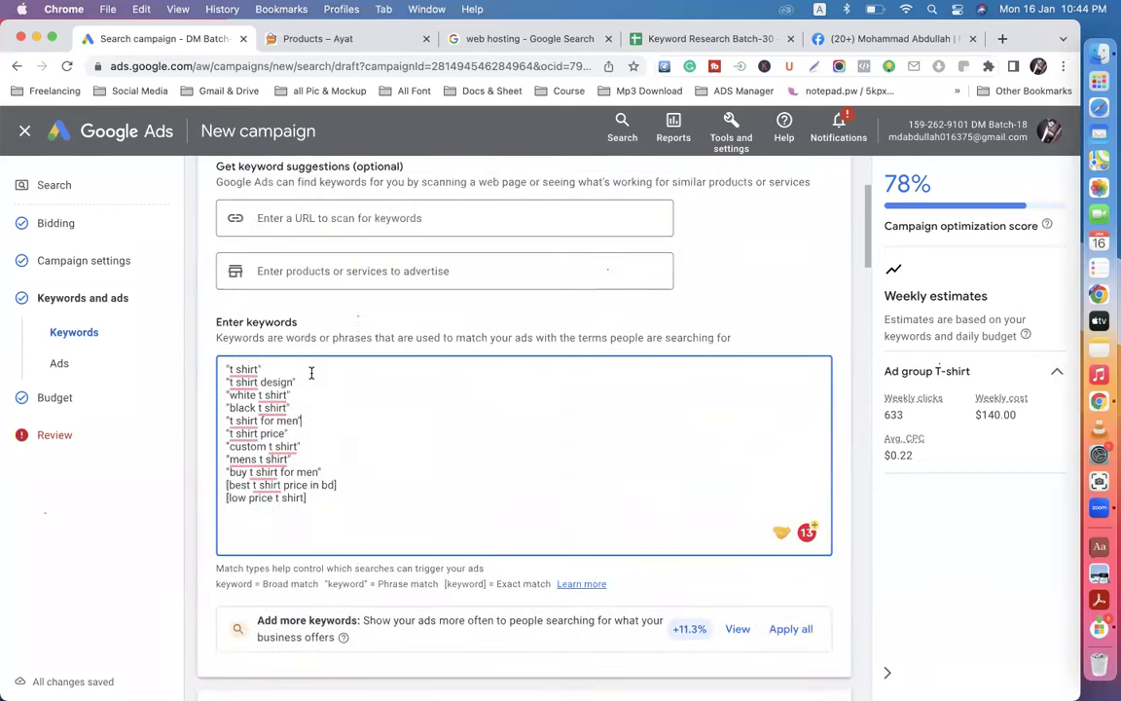
pyautogui.scroll(1, 311, 373)
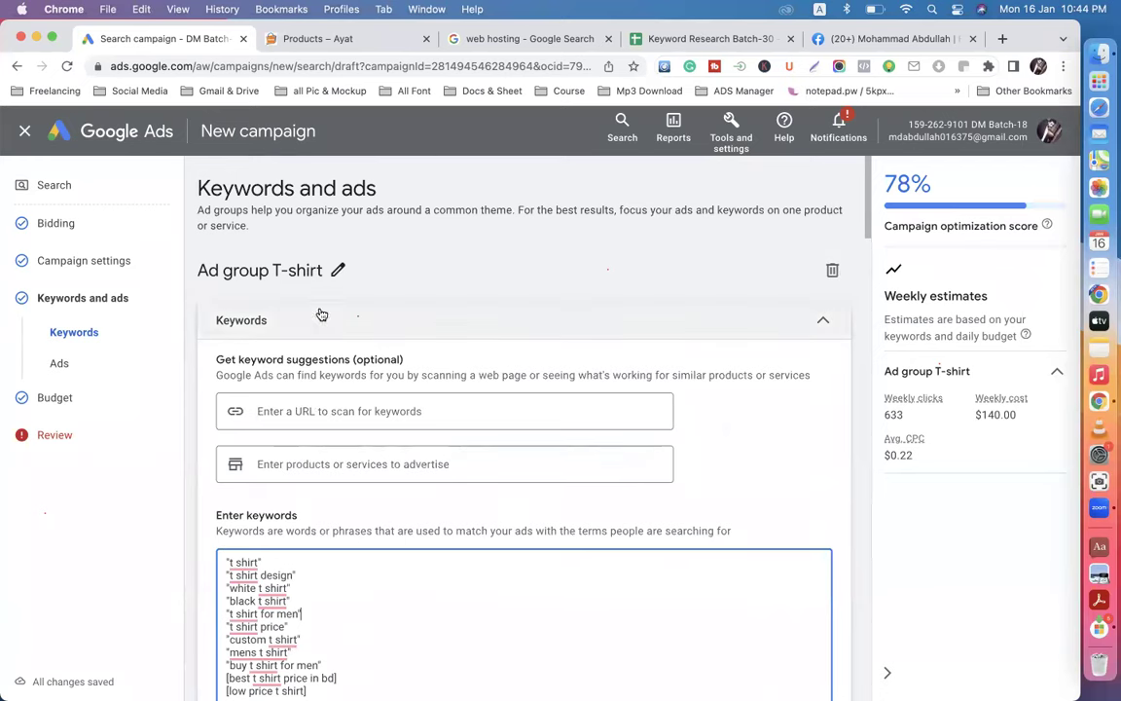
# Step: Finish editing the t-shirt ad and look back over the ad group's ad summary and keywords
pyautogui.scroll(-20, 379, 458)
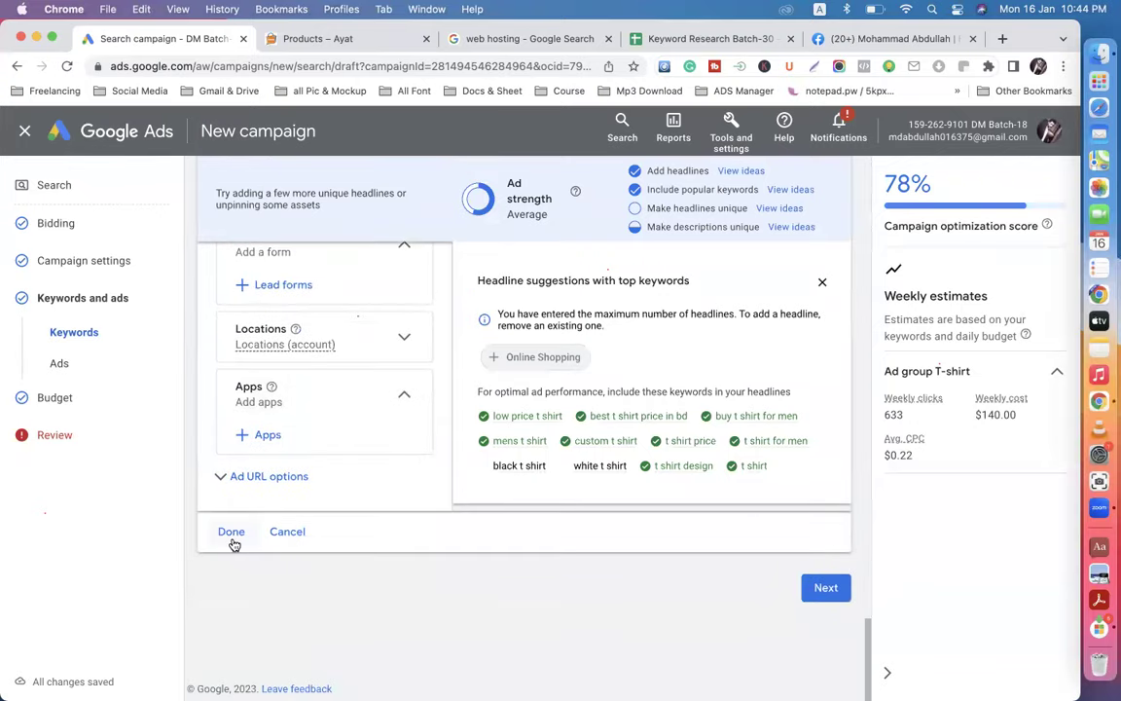
pyautogui.click(233, 541)
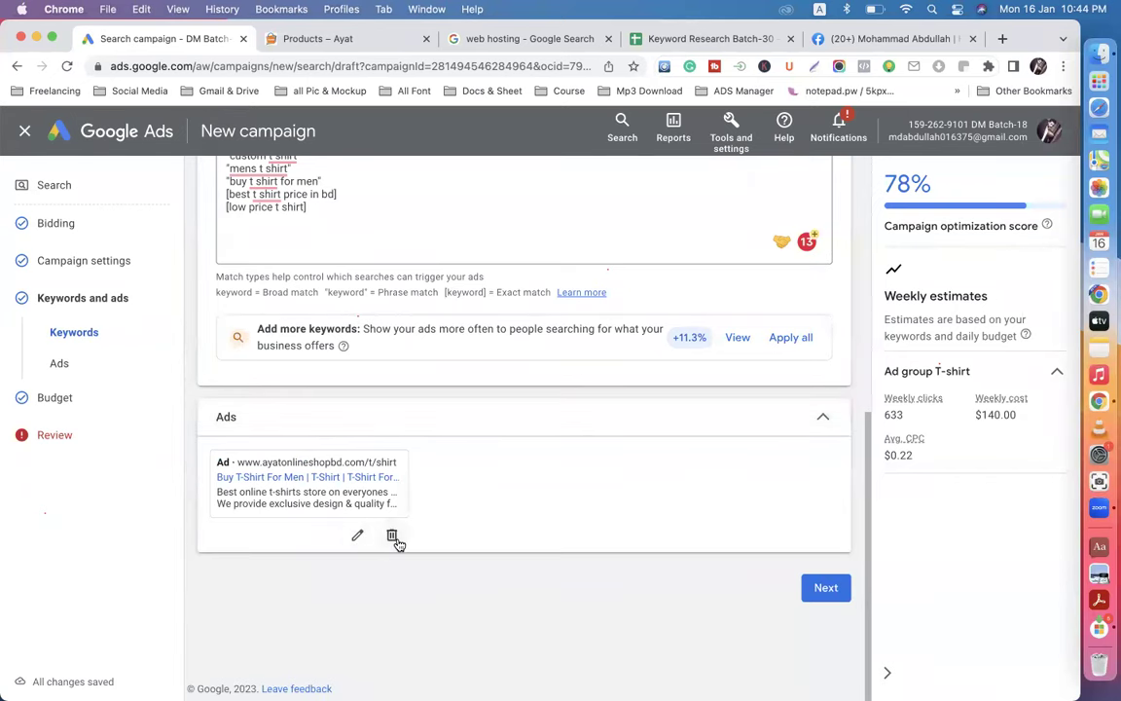
pyautogui.scroll(5, 522, 407)
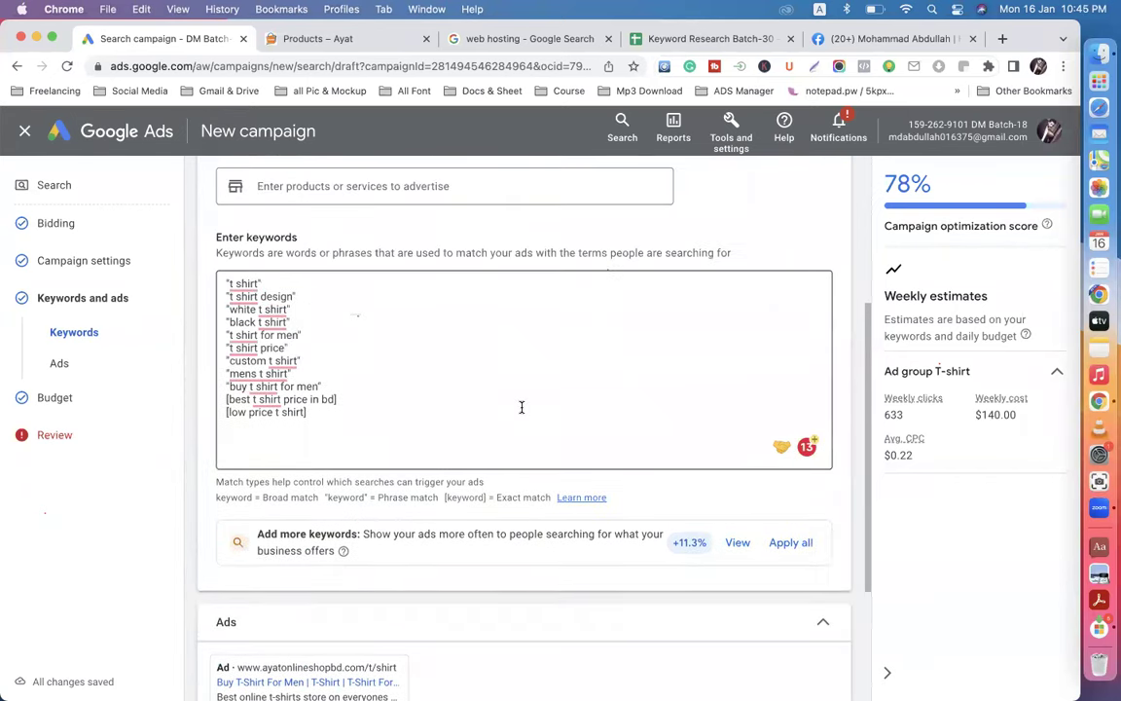
pyautogui.scroll(3, 522, 407)
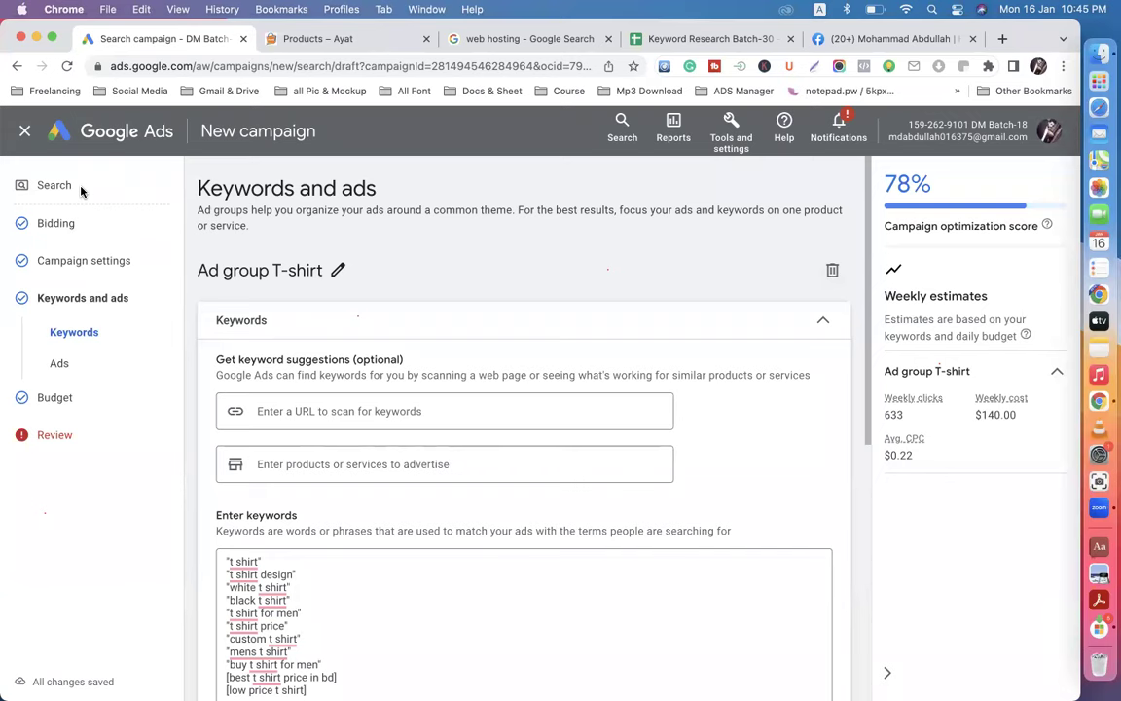
# Step: Leave the campaign draft and look over the drafts and existing campaigns in the account's campaign list
pyautogui.click(109, 136)
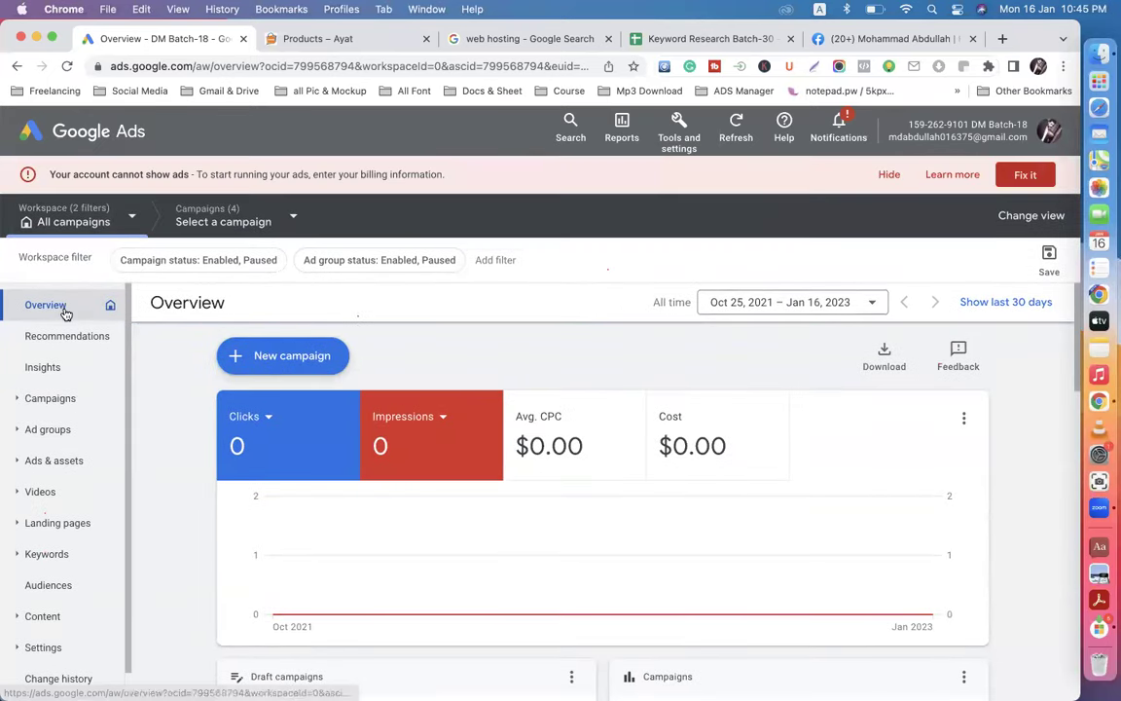
pyautogui.click(47, 399)
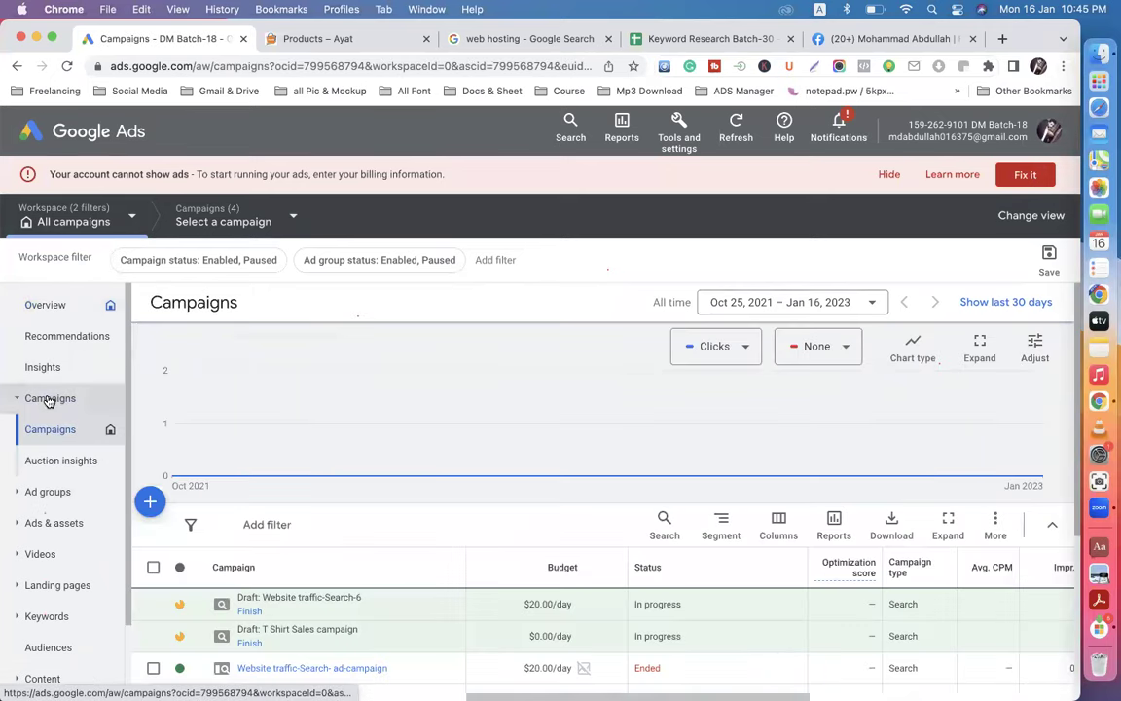
pyautogui.moveTo(199, 390)
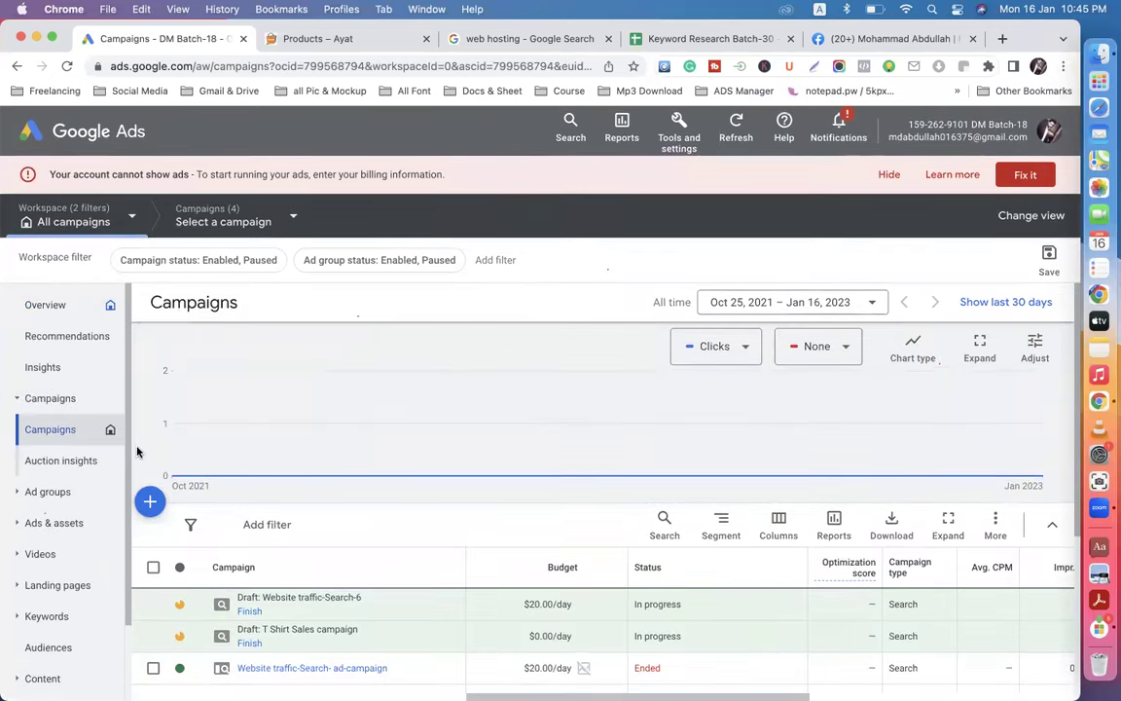
pyautogui.scroll(-5, 134, 453)
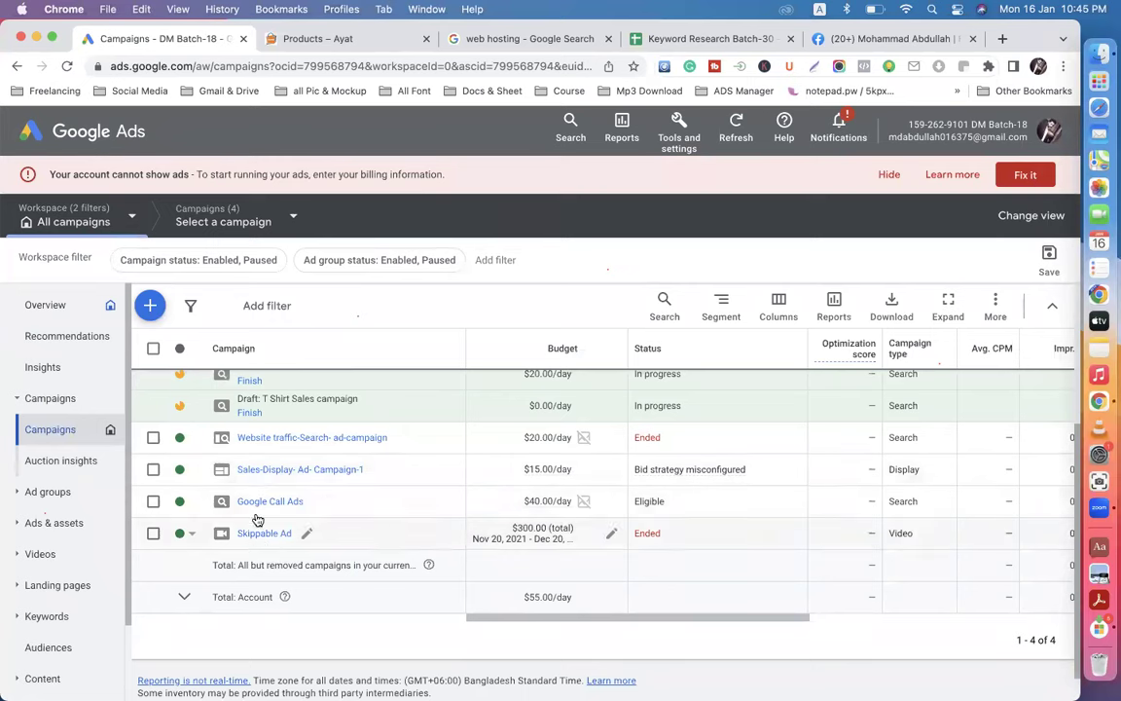
pyautogui.scroll(2, 263, 467)
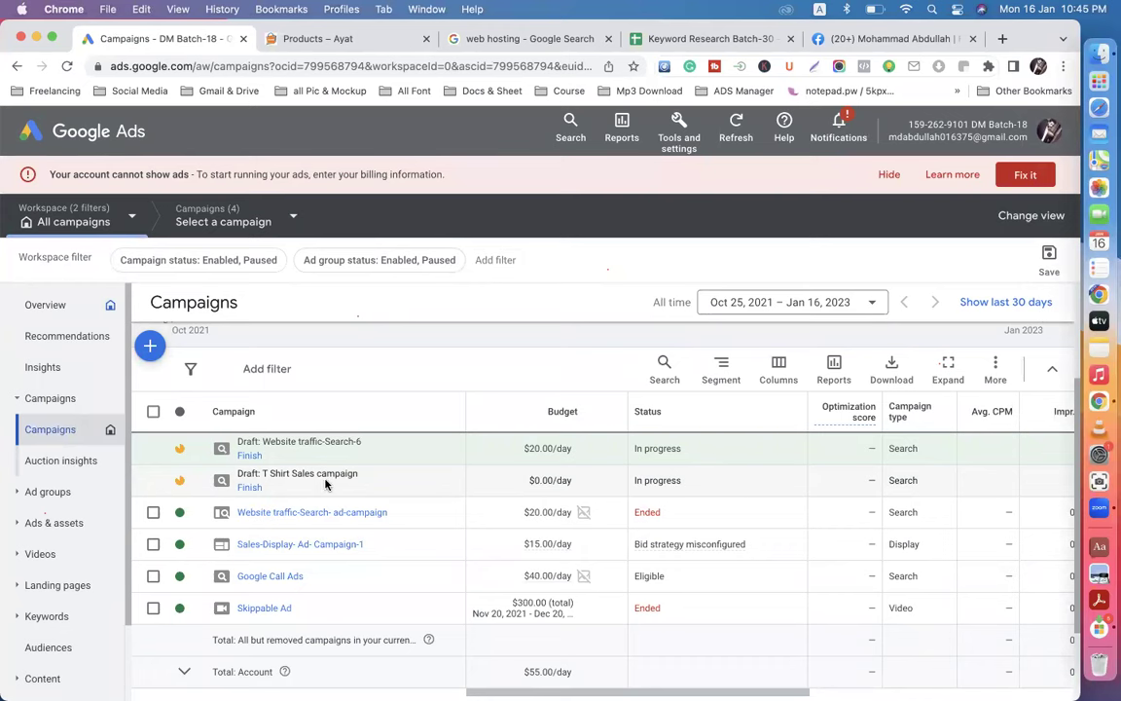
# Step: Resume the T Shirt Sales campaign draft to check its bidding page, and close it again
pyautogui.click(251, 486)
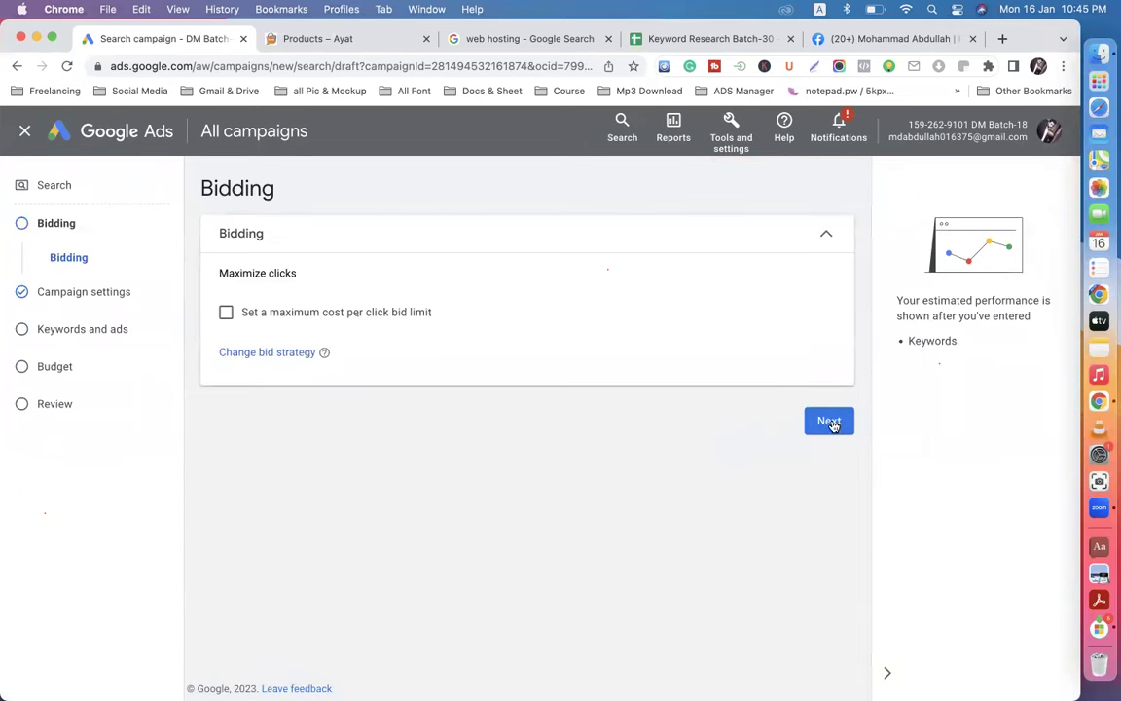
pyautogui.click(25, 133)
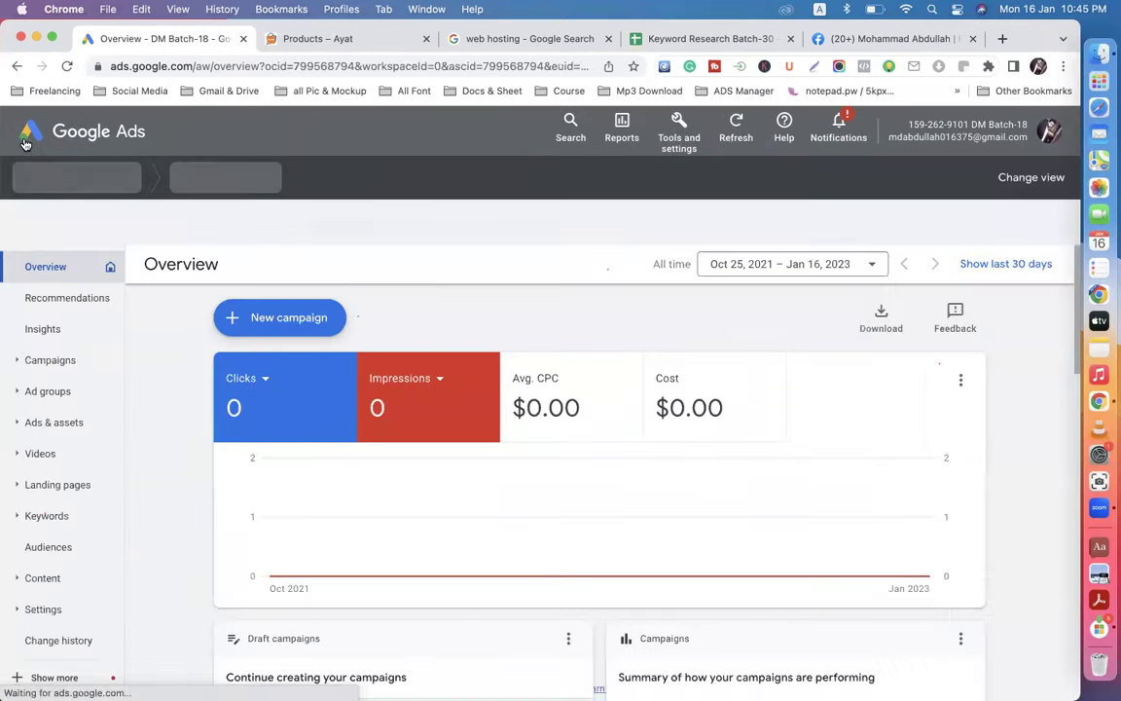
# Step: Return to the campaign list and open the ad groups of Website traffic-Search- ad-campaign
pyautogui.click(71, 402)
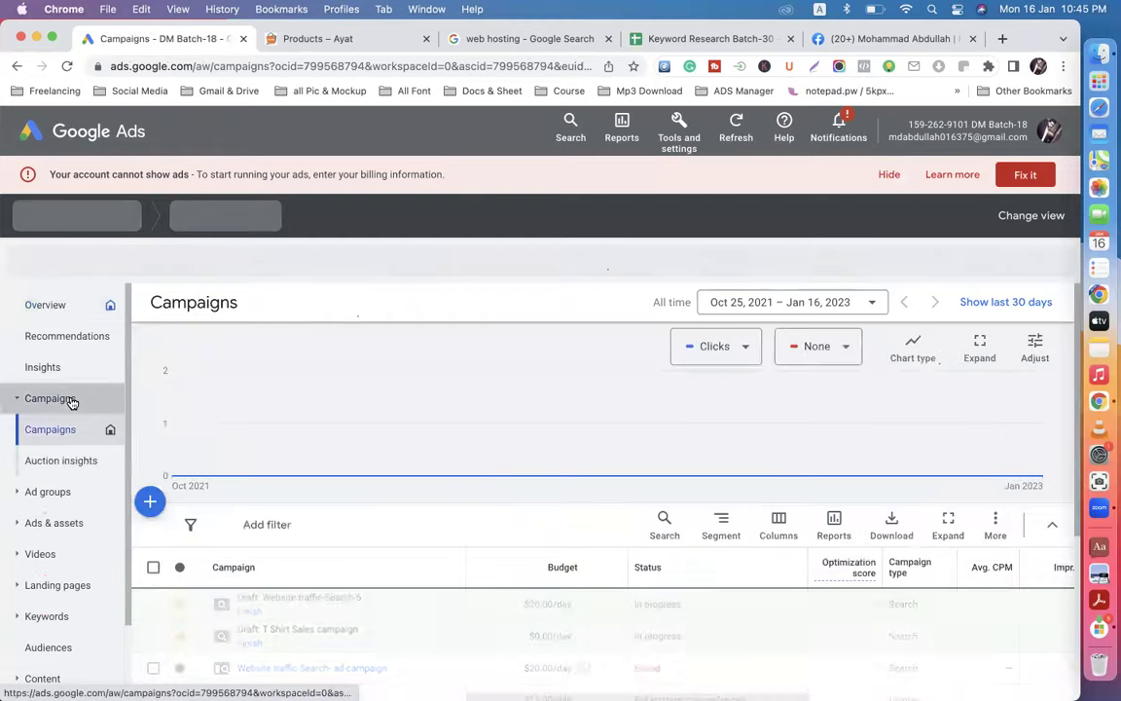
pyautogui.scroll(-5, 234, 447)
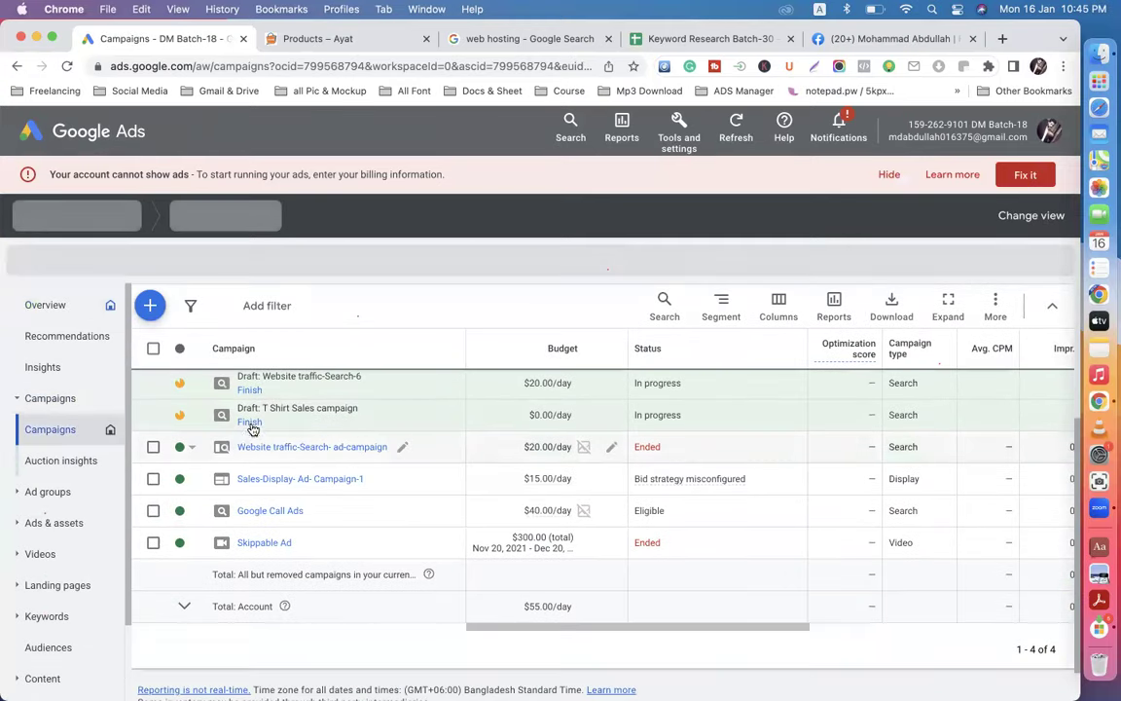
pyautogui.click(307, 447)
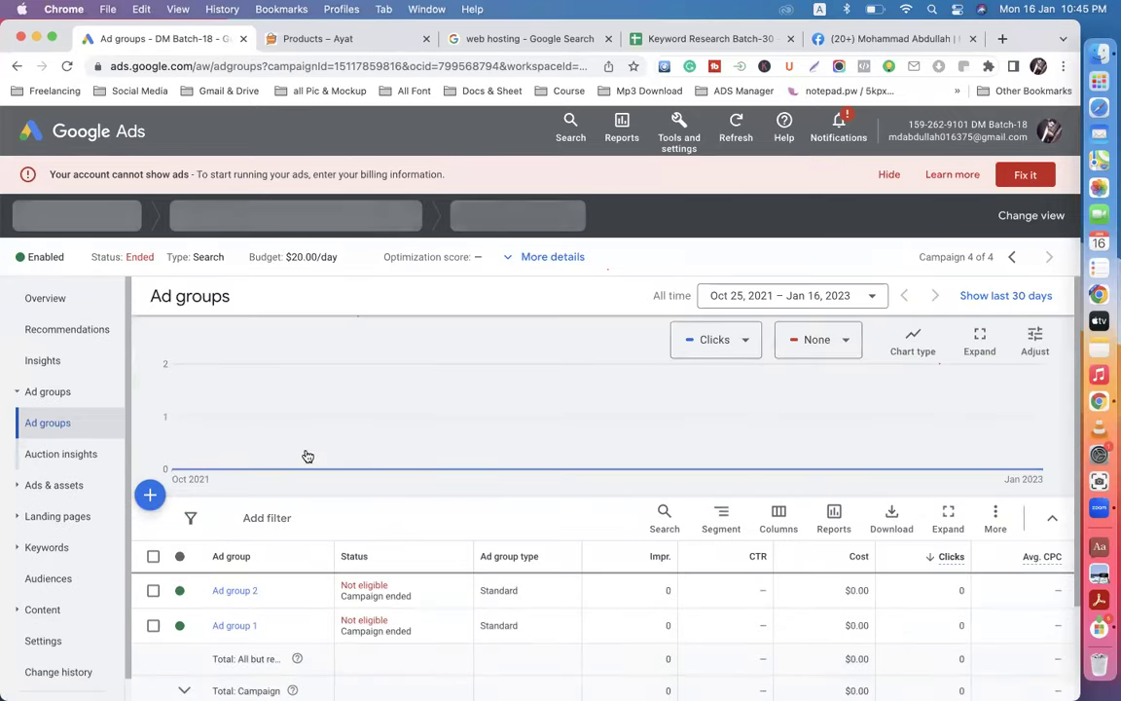
# Step: Add a standard ad group named Ad group Pant to the campaign, with the keyword pant, and continue to its ads
pyautogui.scroll(-3, 307, 457)
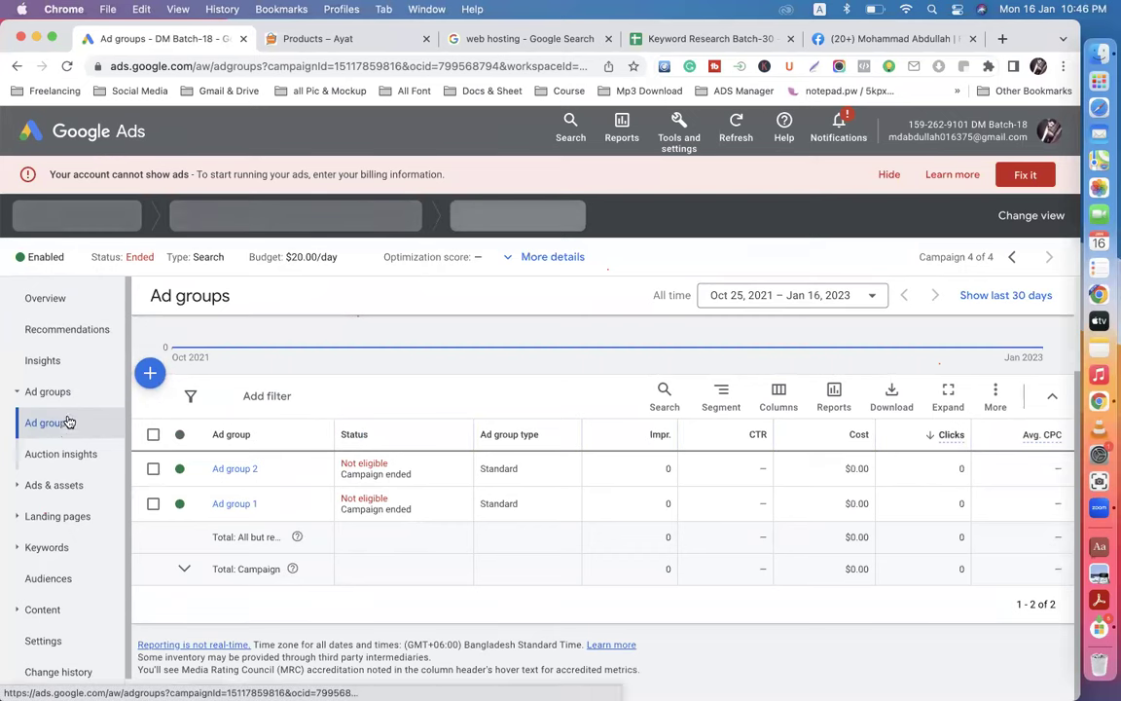
pyautogui.click(148, 382)
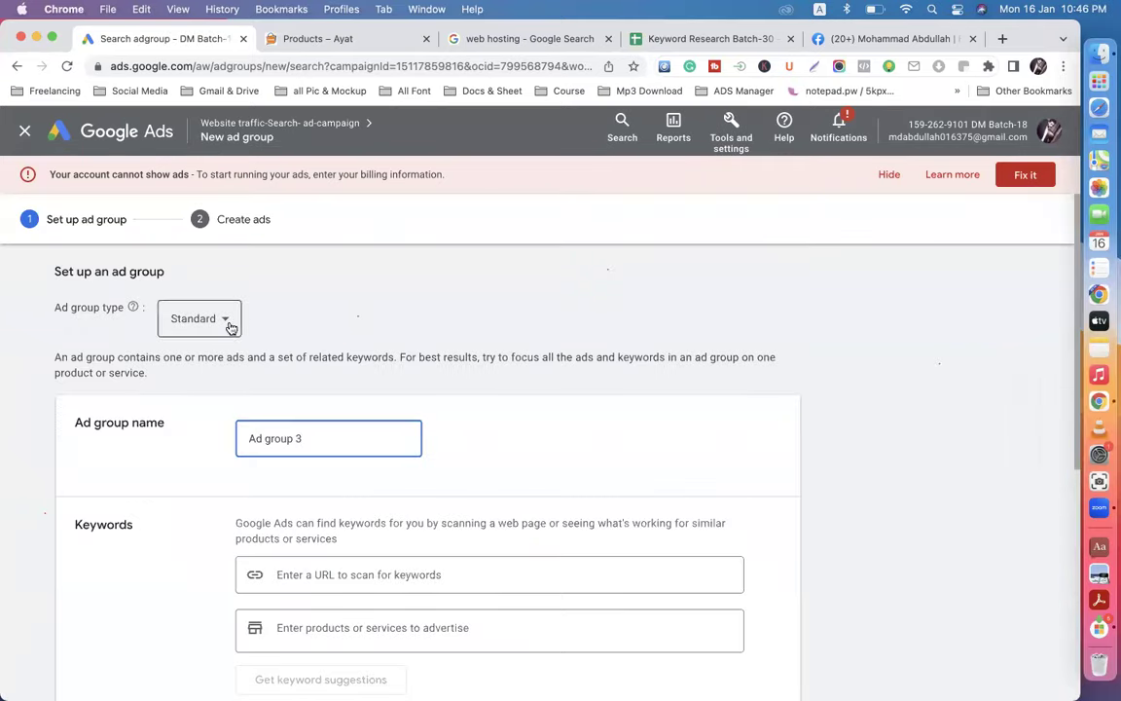
pyautogui.scroll(-3, 298, 365)
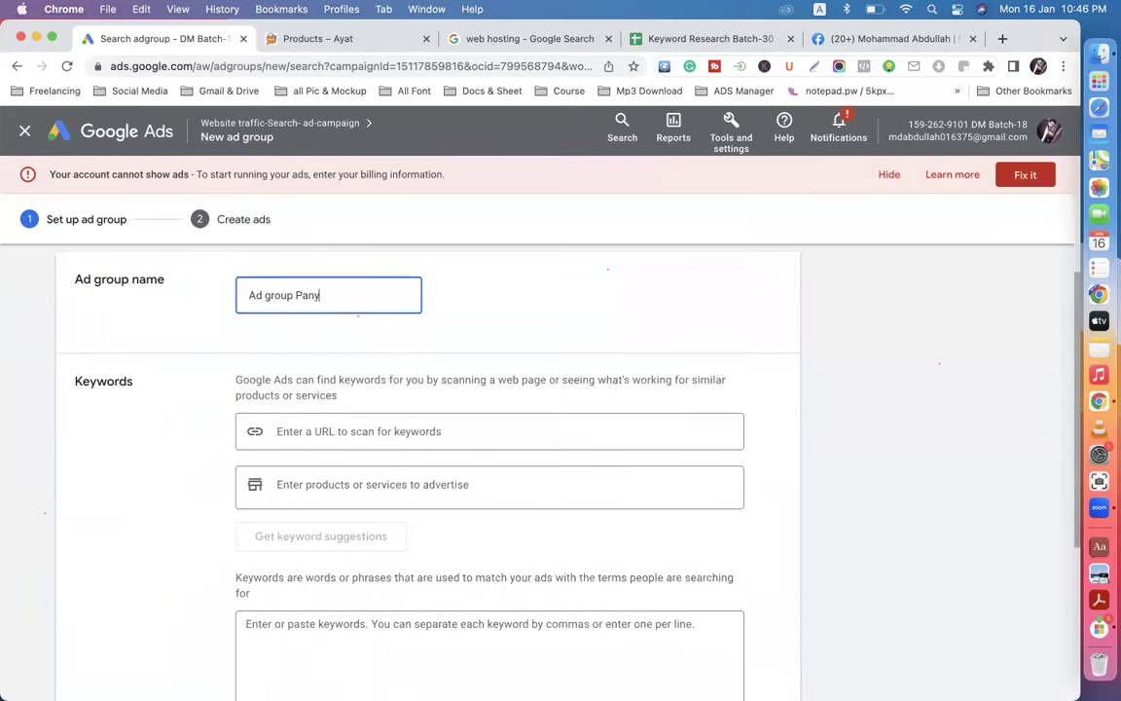
pyautogui.scroll(-6, 317, 471)
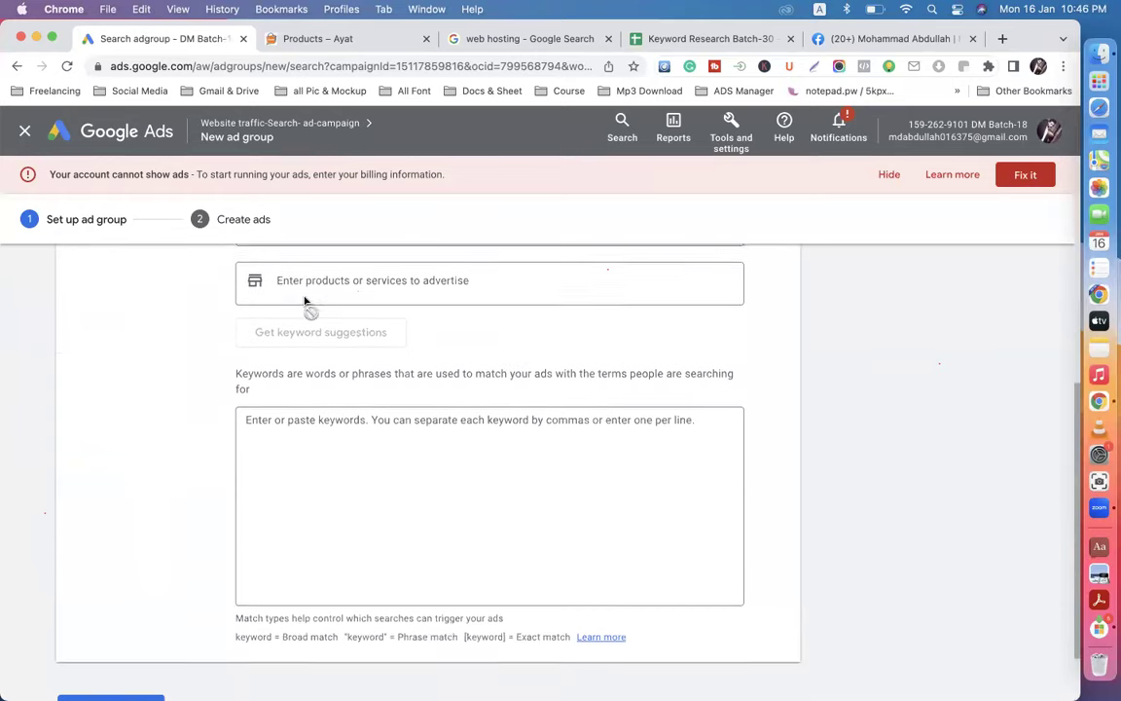
pyautogui.click(317, 471)
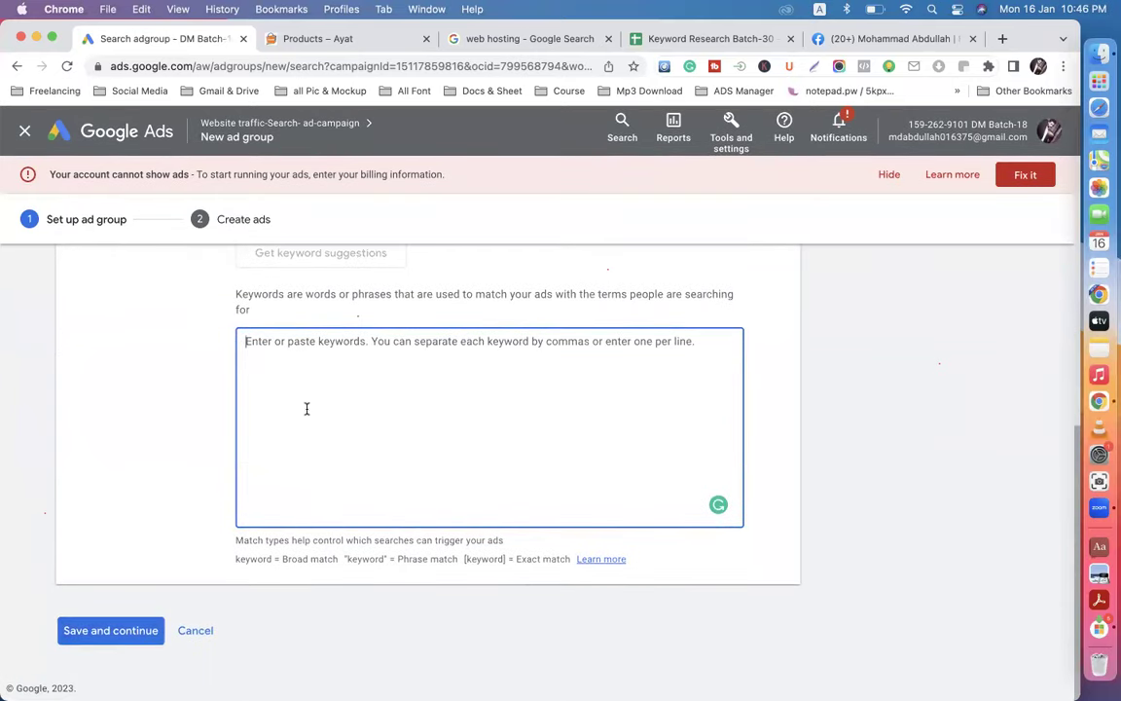
pyautogui.write('par')
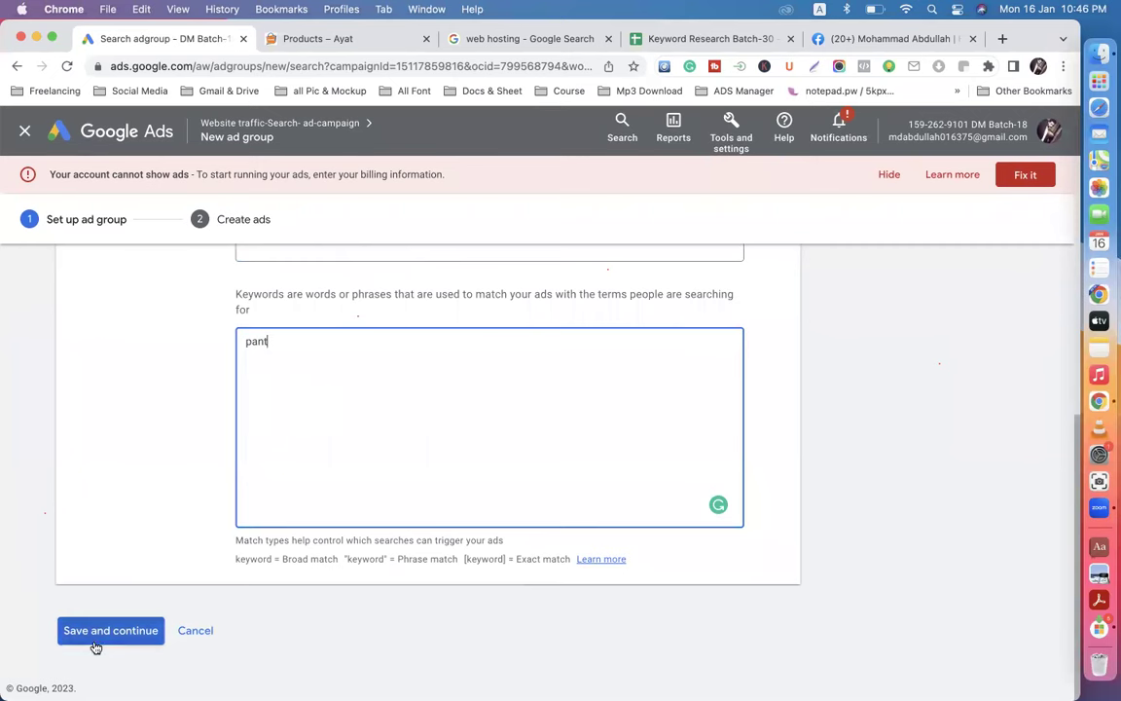
pyautogui.click(97, 632)
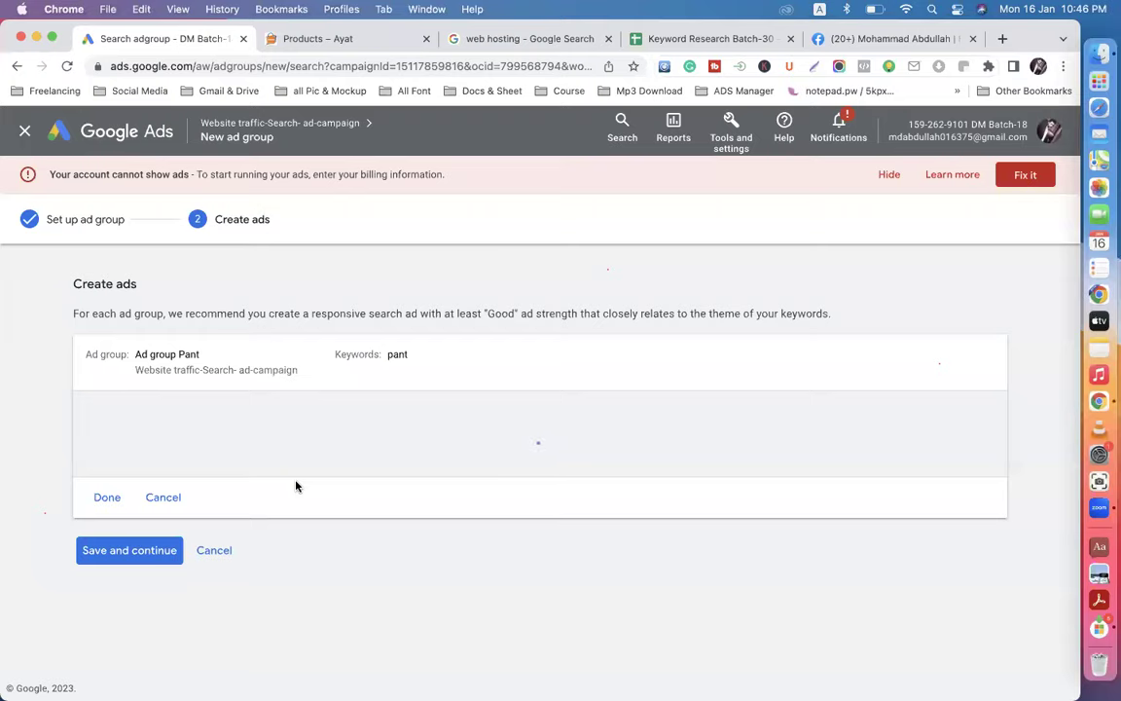
# Step: Look through the prefilled responsive search ad's URL, headlines and sitelinks for Ad group Pant, and save it unchanged
pyautogui.scroll(-3, 297, 485)
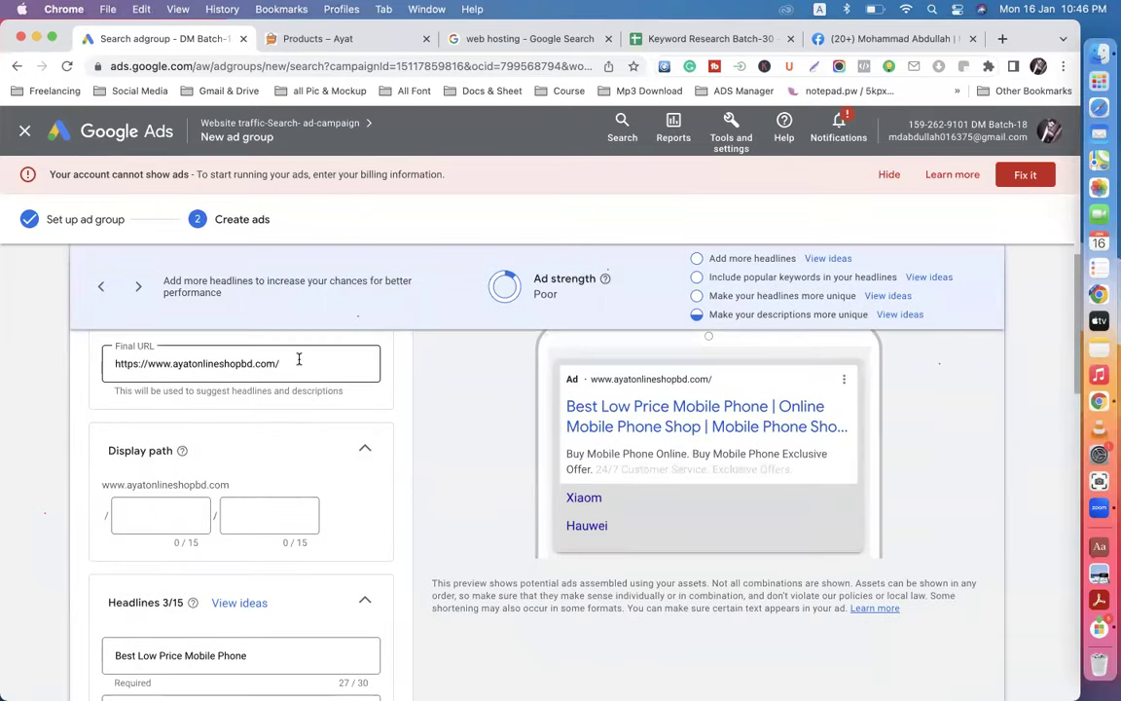
pyautogui.scroll(-1, 298, 362)
pyautogui.scroll(1, 299, 359)
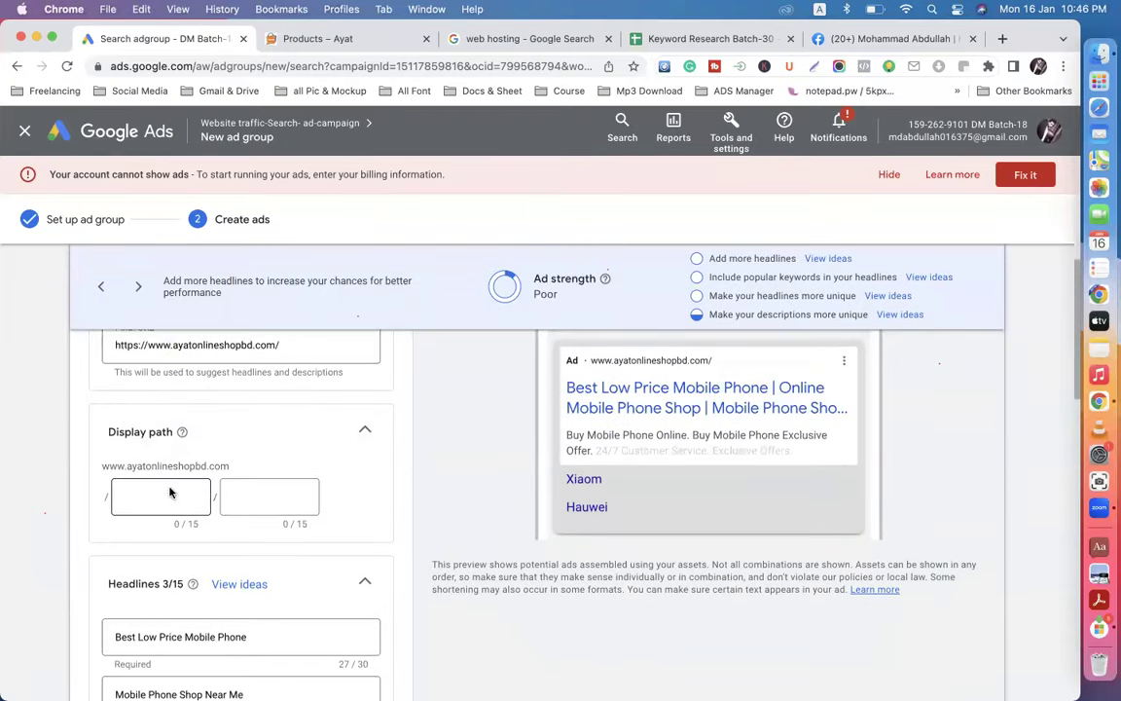
pyautogui.scroll(-3, 169, 492)
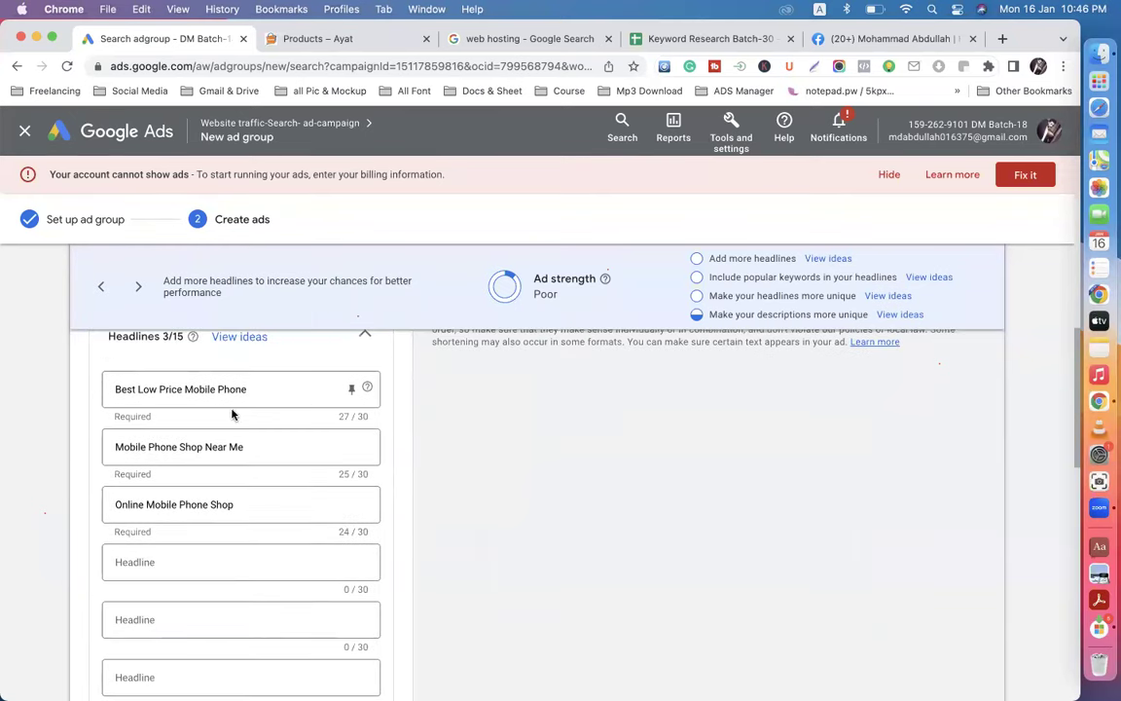
pyautogui.scroll(-10, 216, 431)
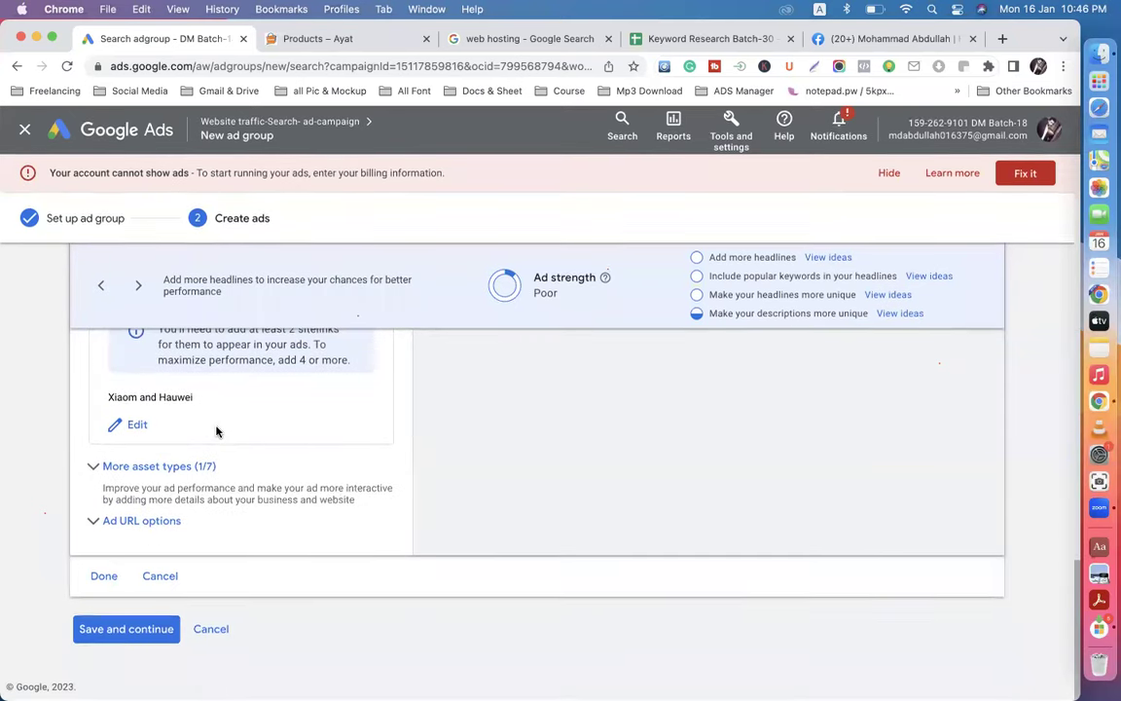
pyautogui.click(146, 637)
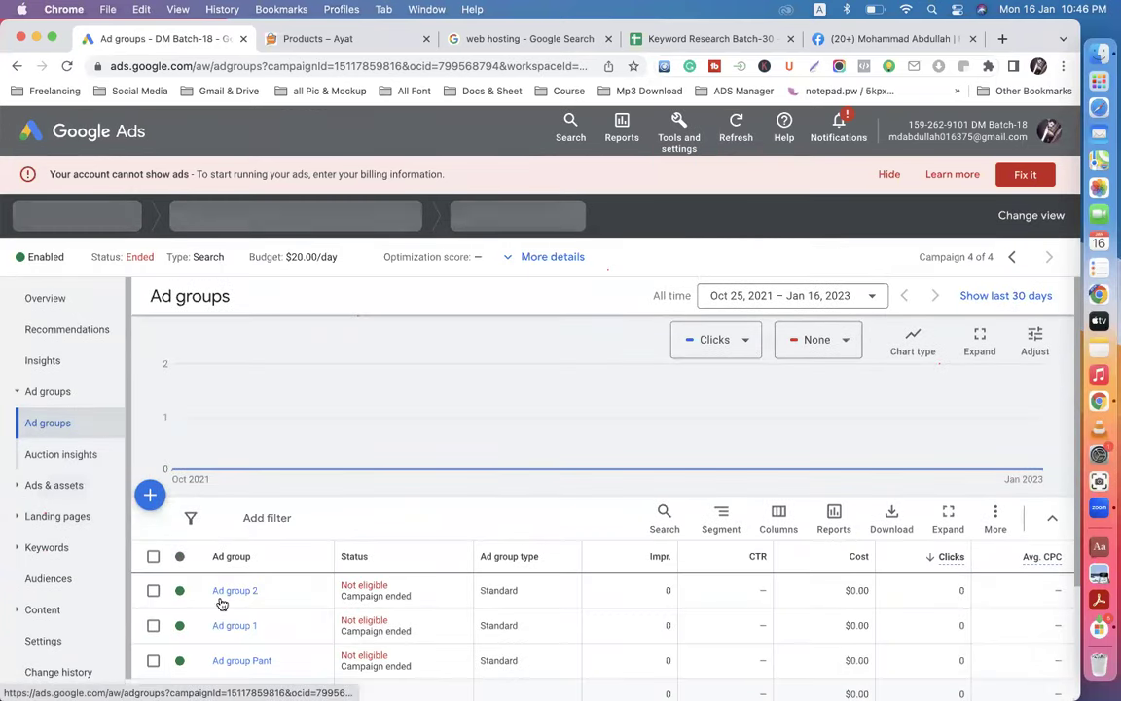
# Step: Add another standard ad group named Ad group jacket with the keyword jacket, and continue to its ads
pyautogui.scroll(-3, 251, 586)
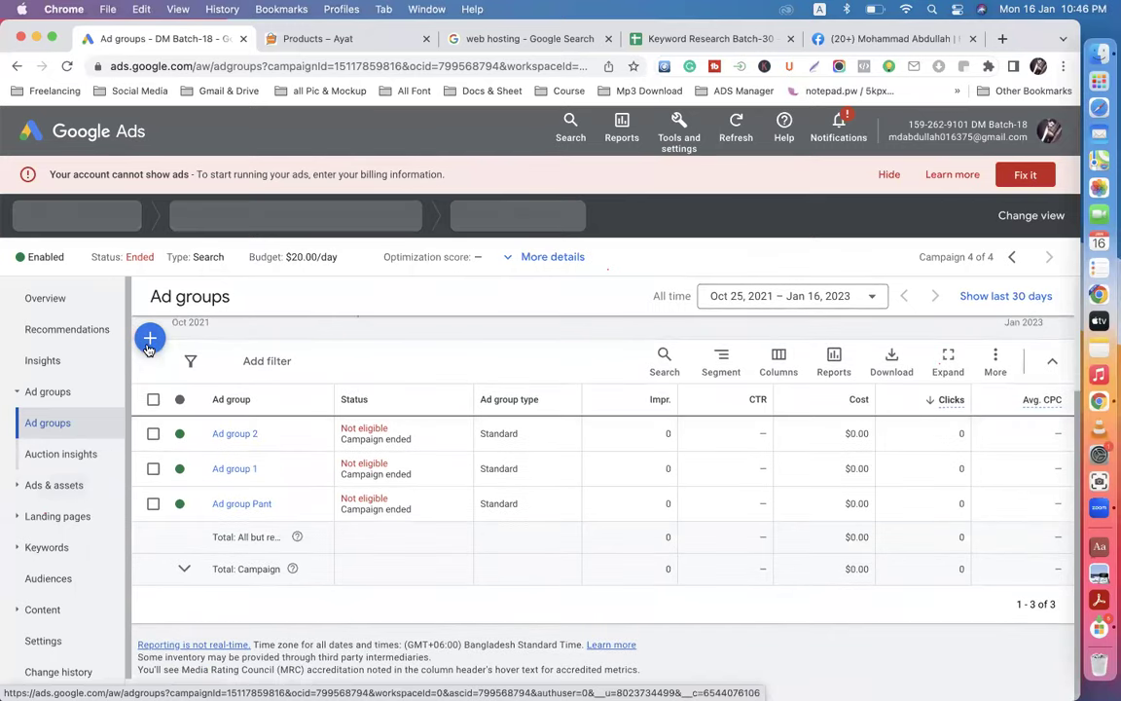
pyautogui.click(150, 334)
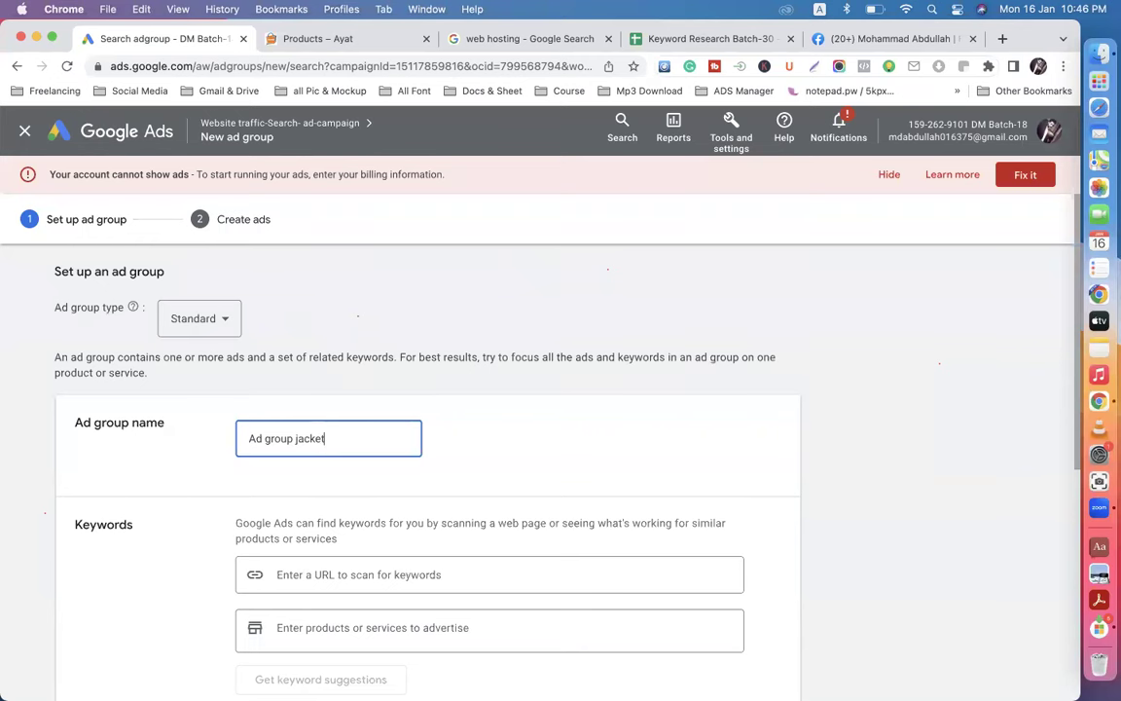
pyautogui.scroll(-3, 426, 438)
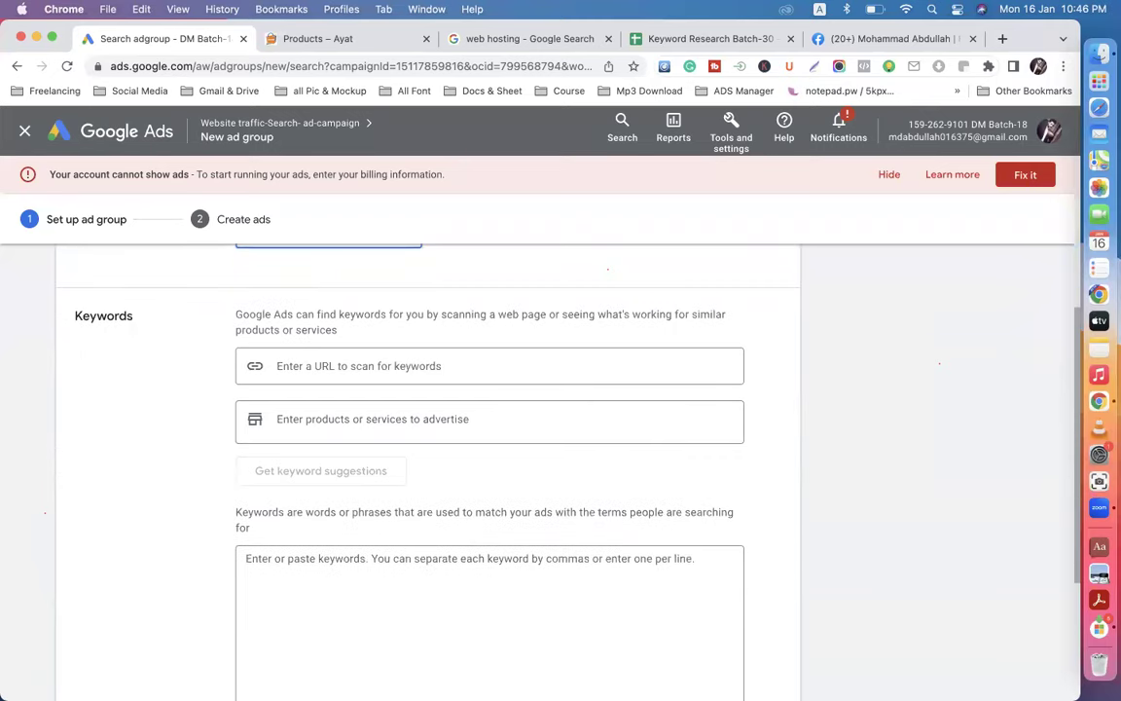
pyautogui.click(308, 565)
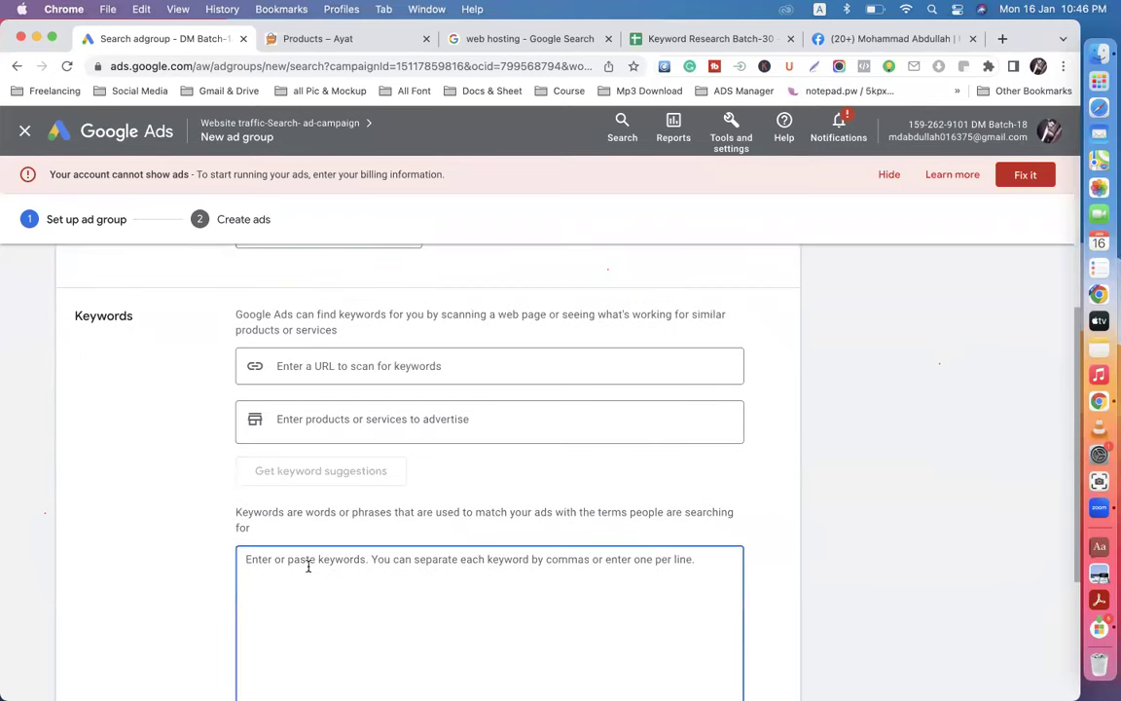
pyautogui.write('jacket')
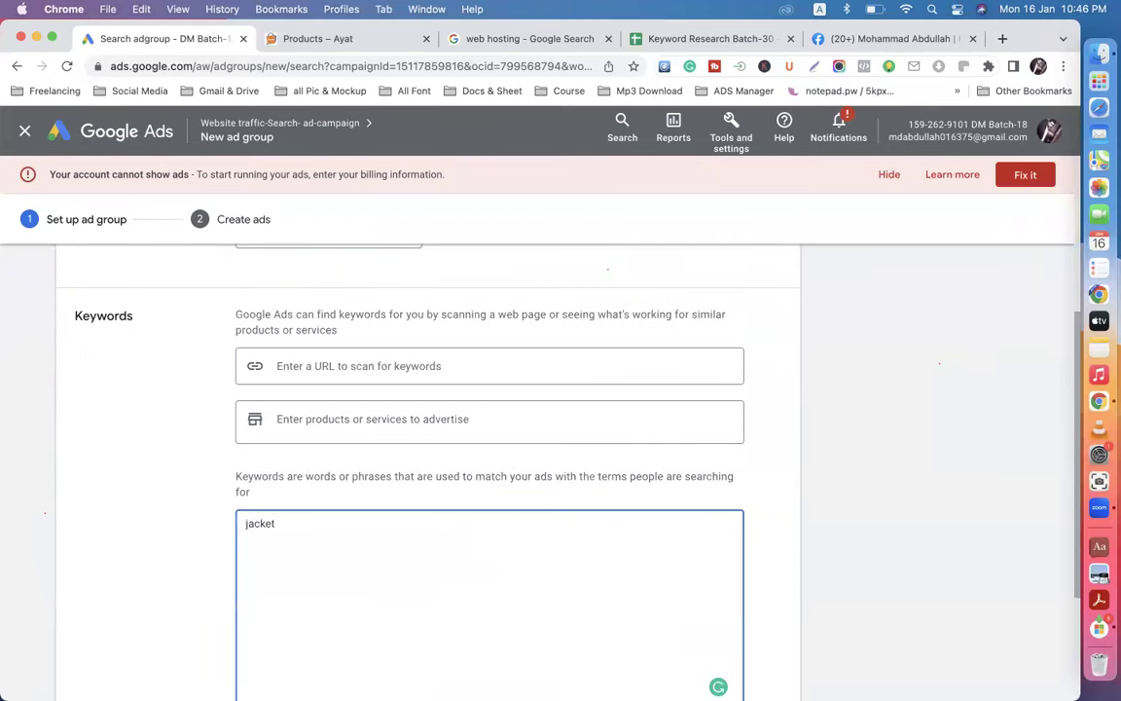
pyautogui.scroll(-2, 290, 475)
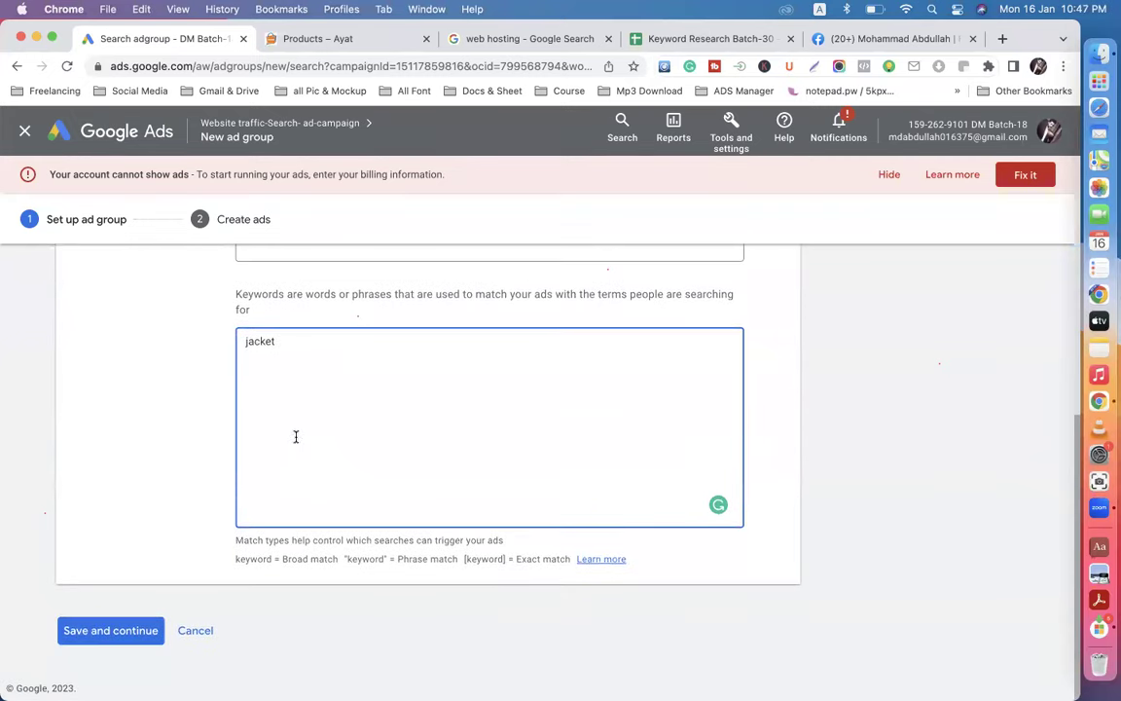
pyautogui.click(136, 634)
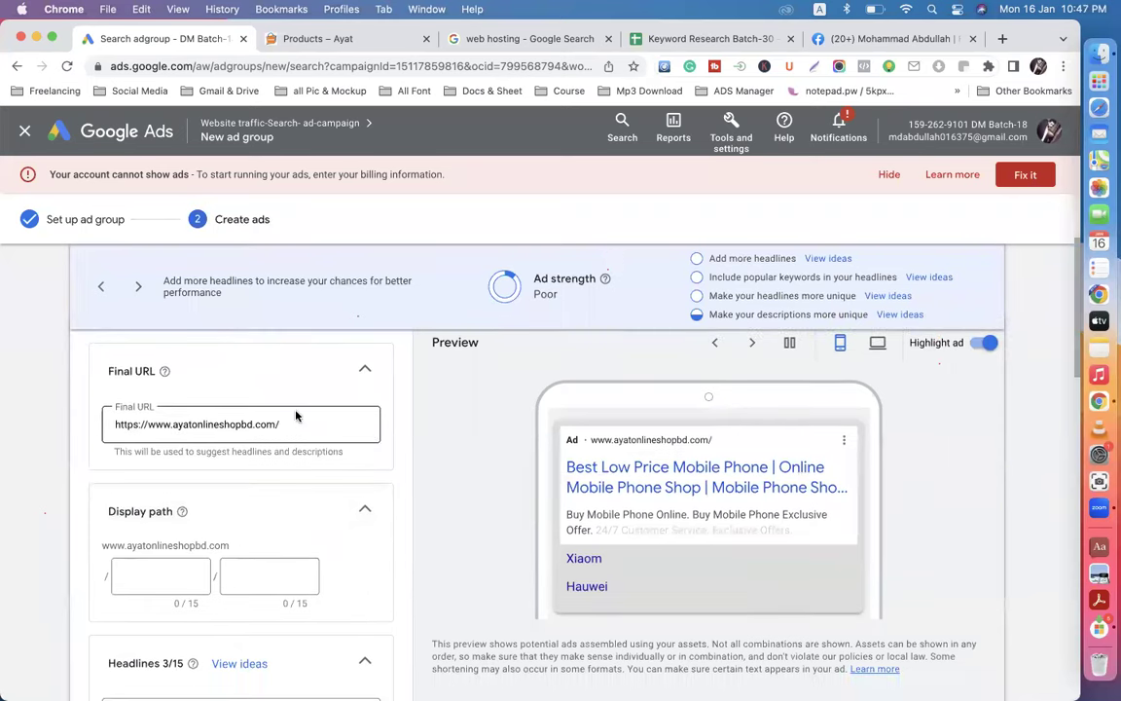
# Step: Look through the prefilled responsive search ad for Ad group jacket and save it without edits
pyautogui.scroll(-5, 298, 420)
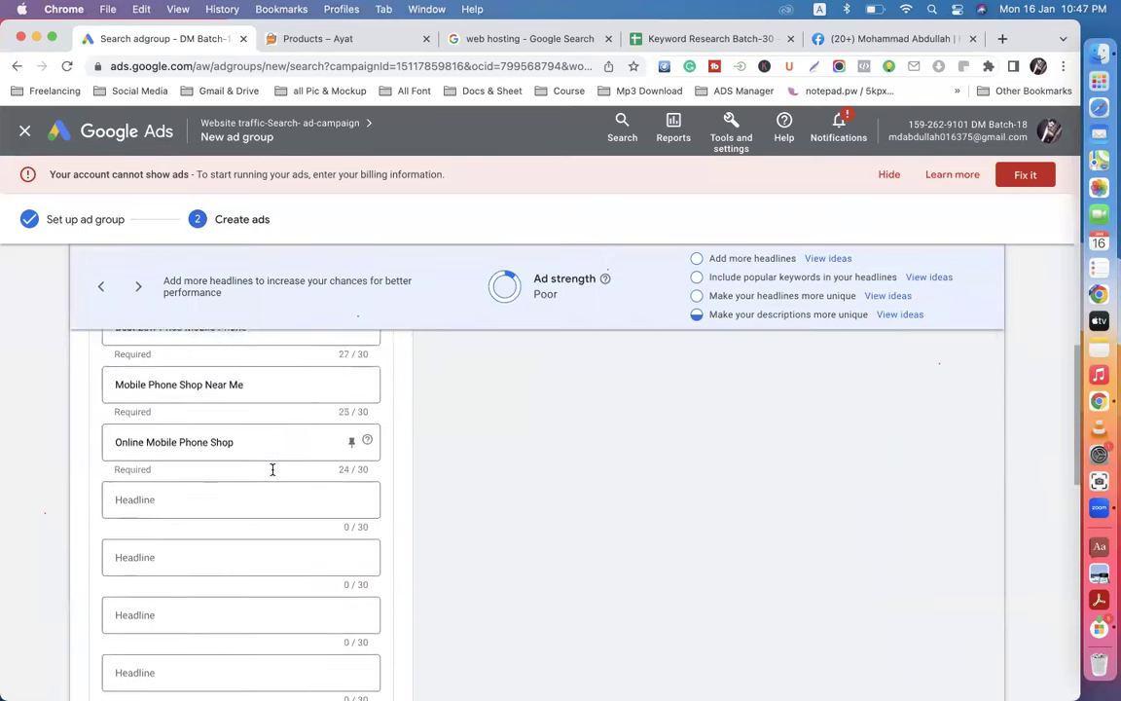
pyautogui.scroll(-5, 273, 474)
pyautogui.scroll(-5, 485, 380)
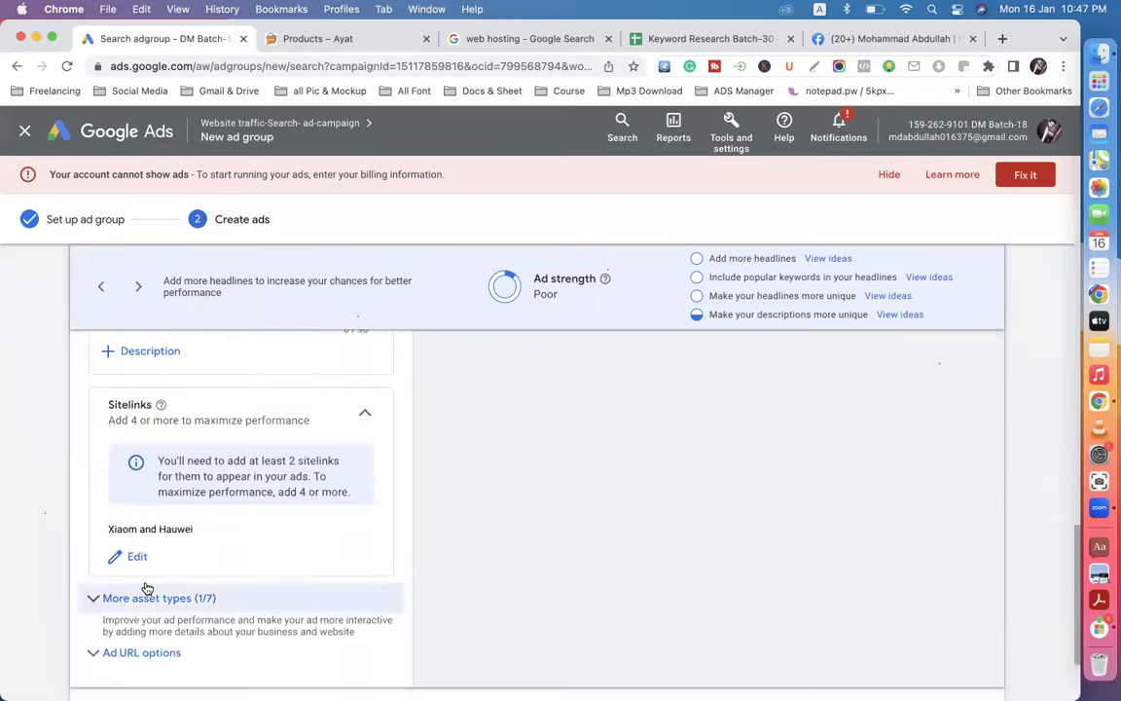
pyautogui.scroll(-3, 146, 589)
pyautogui.click(104, 578)
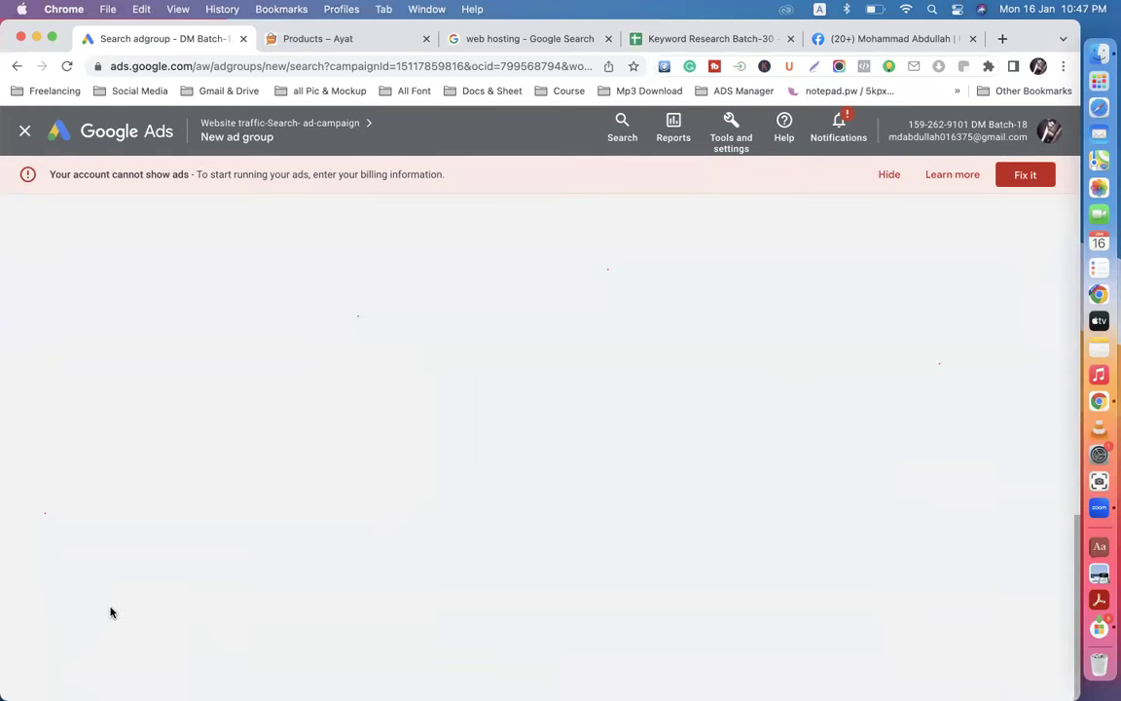
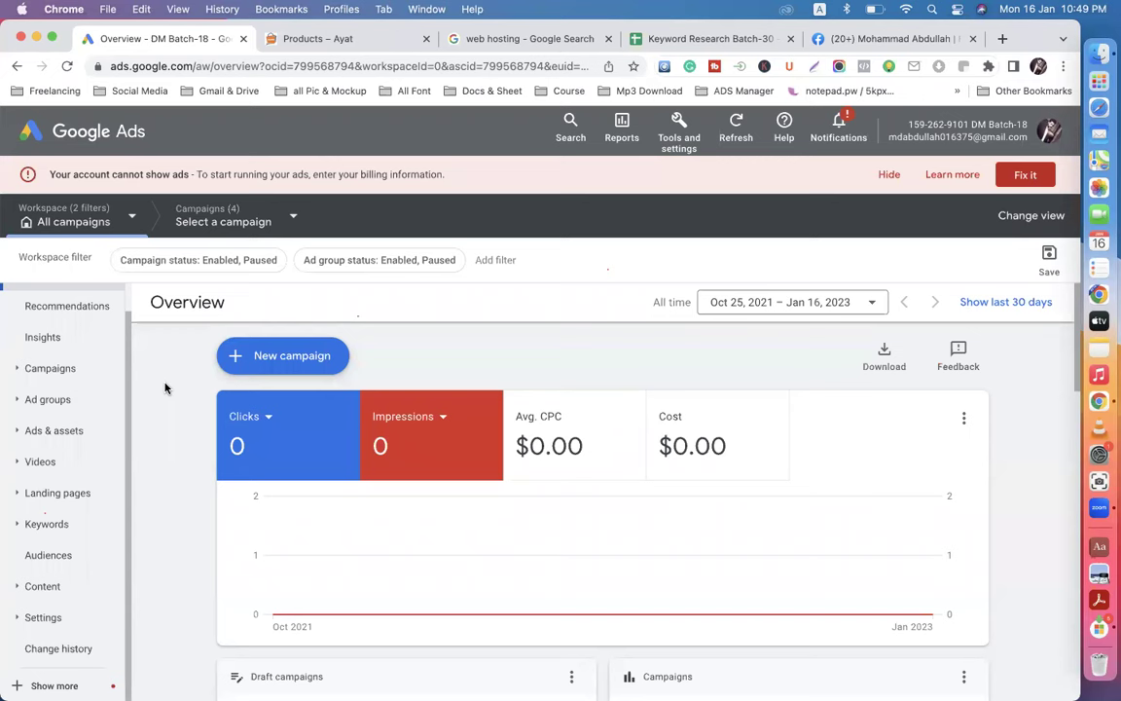
# Step: Review the ad groups of all campaigns, including the pant and jacket groups, and return to the account overview
pyautogui.click(46, 399)
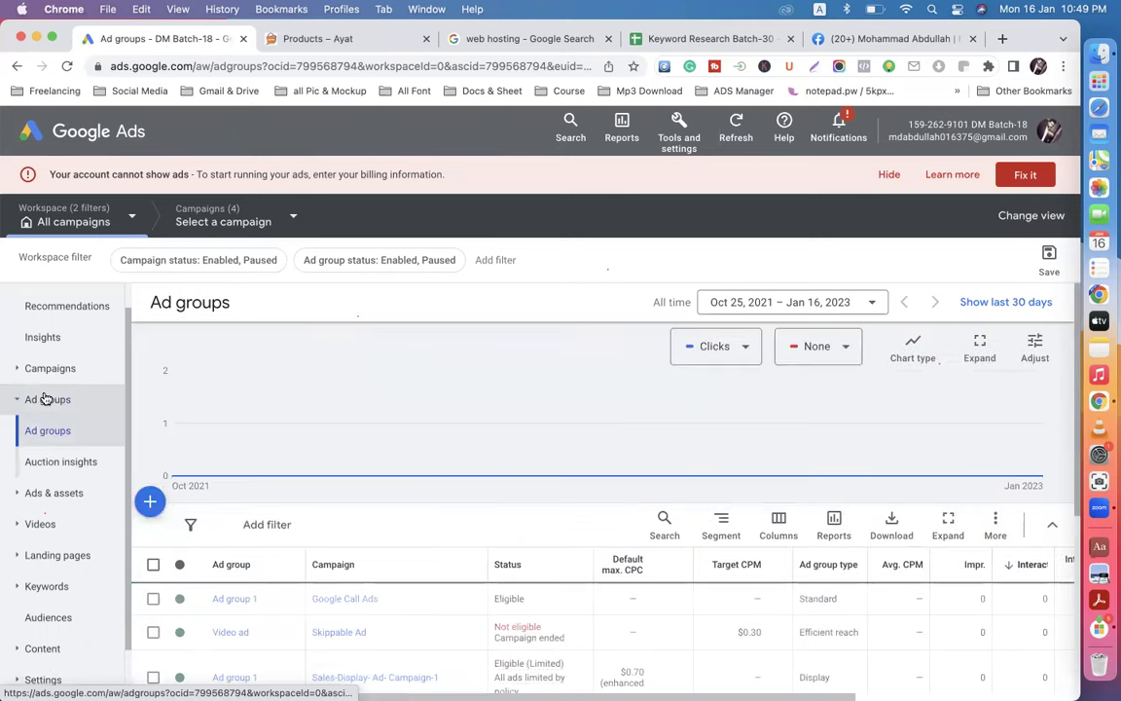
pyautogui.scroll(-5, 328, 587)
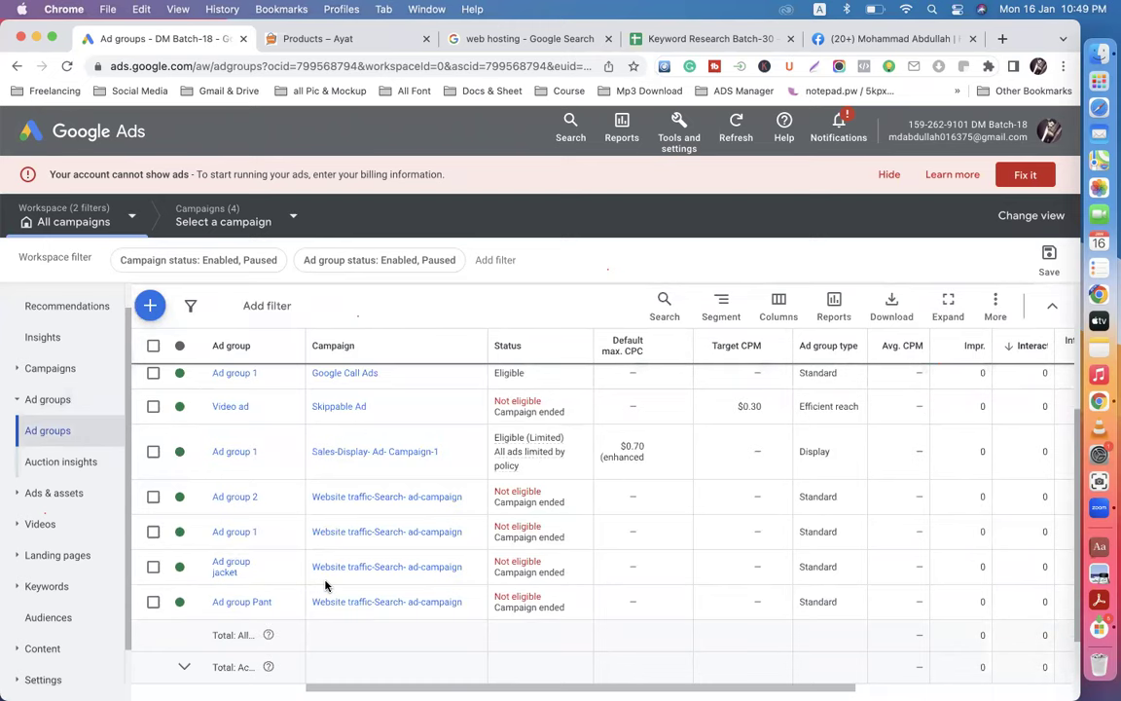
pyautogui.scroll(5, 326, 585)
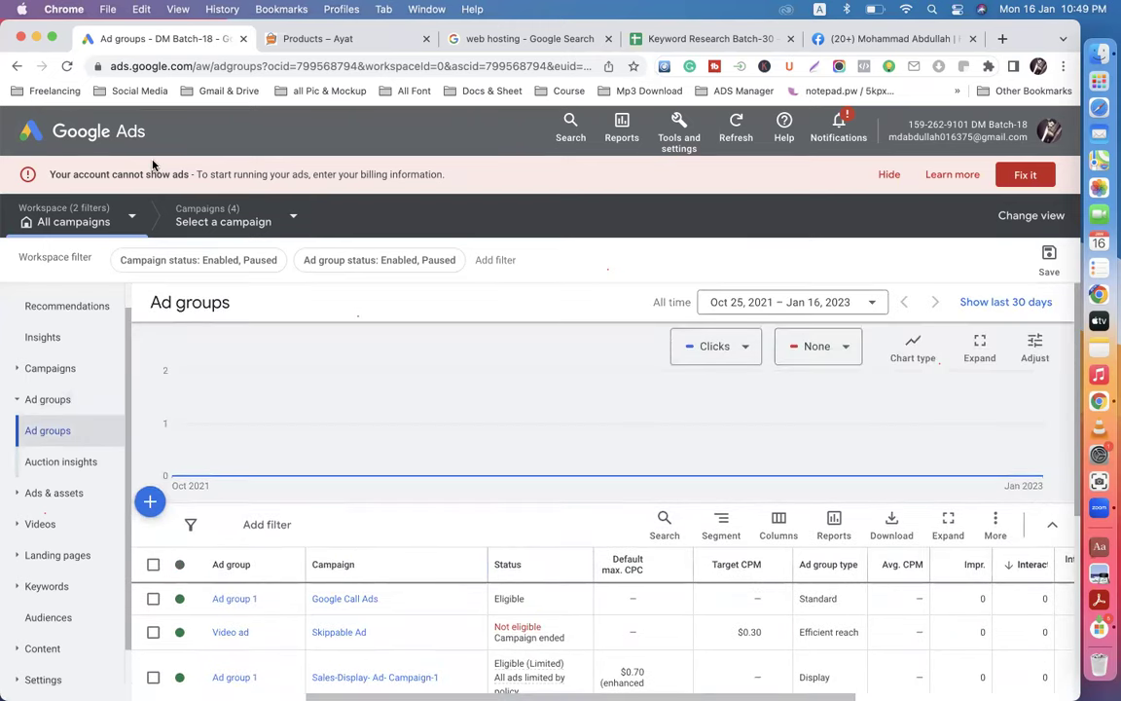
pyautogui.click(124, 139)
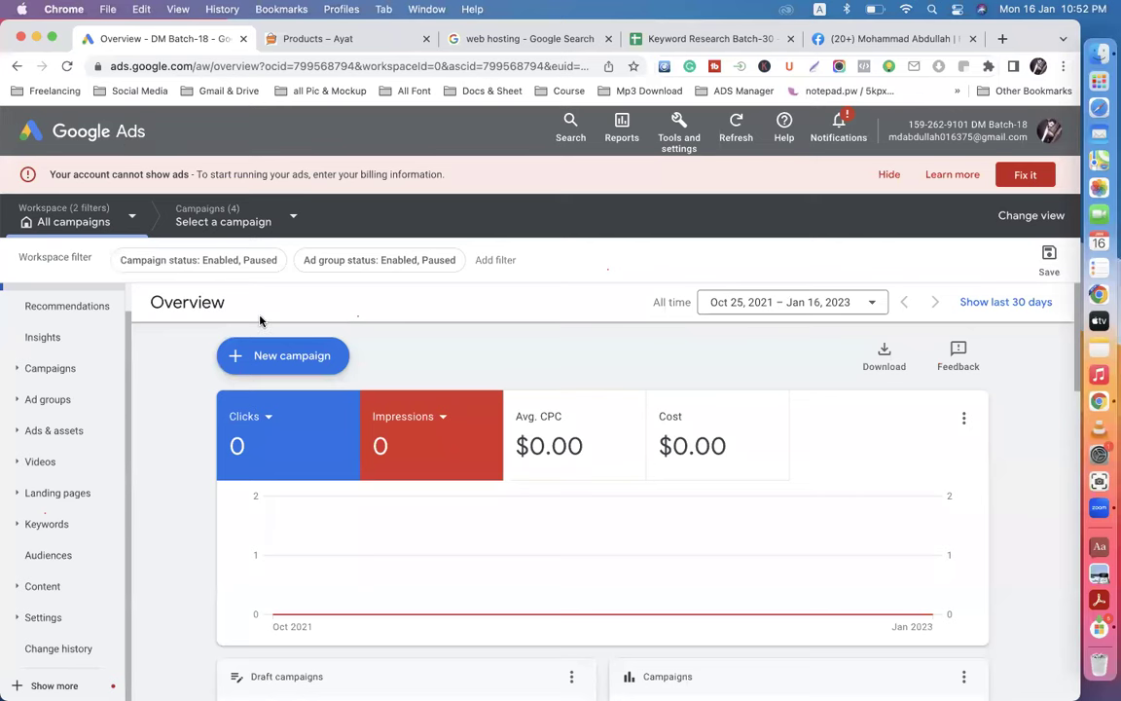
# Step: Start a new campaign with the Sales objective and Search type, choosing website visits as the way to reach the goal
pyautogui.click(281, 353)
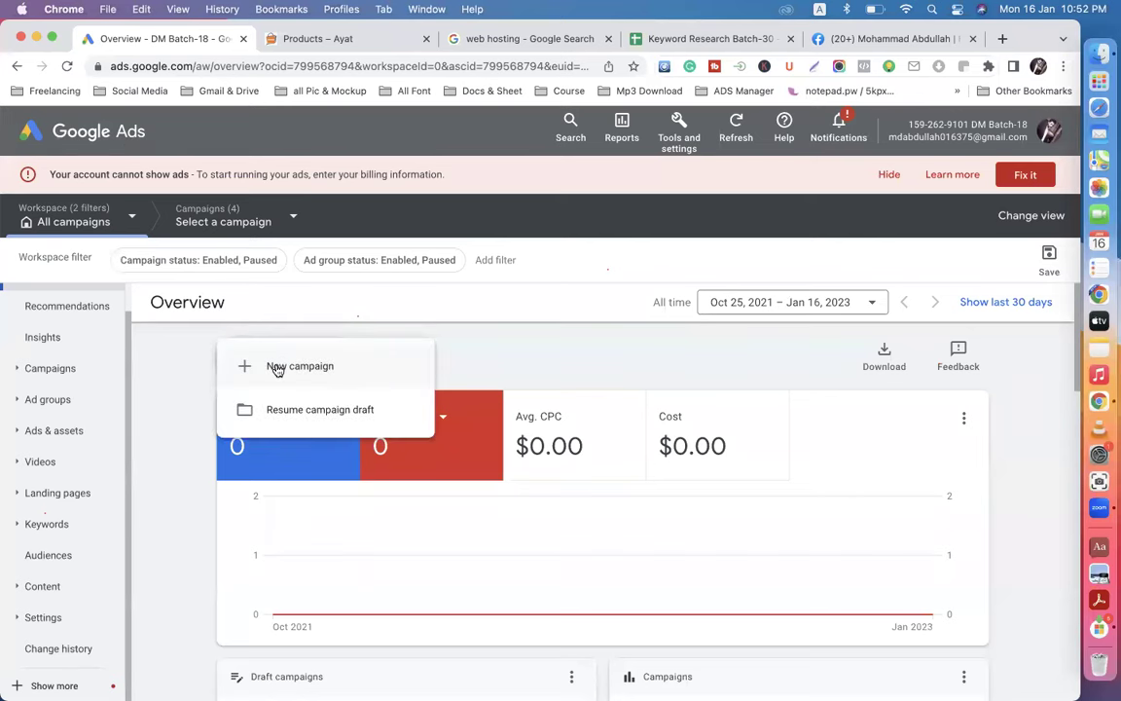
pyautogui.click(283, 366)
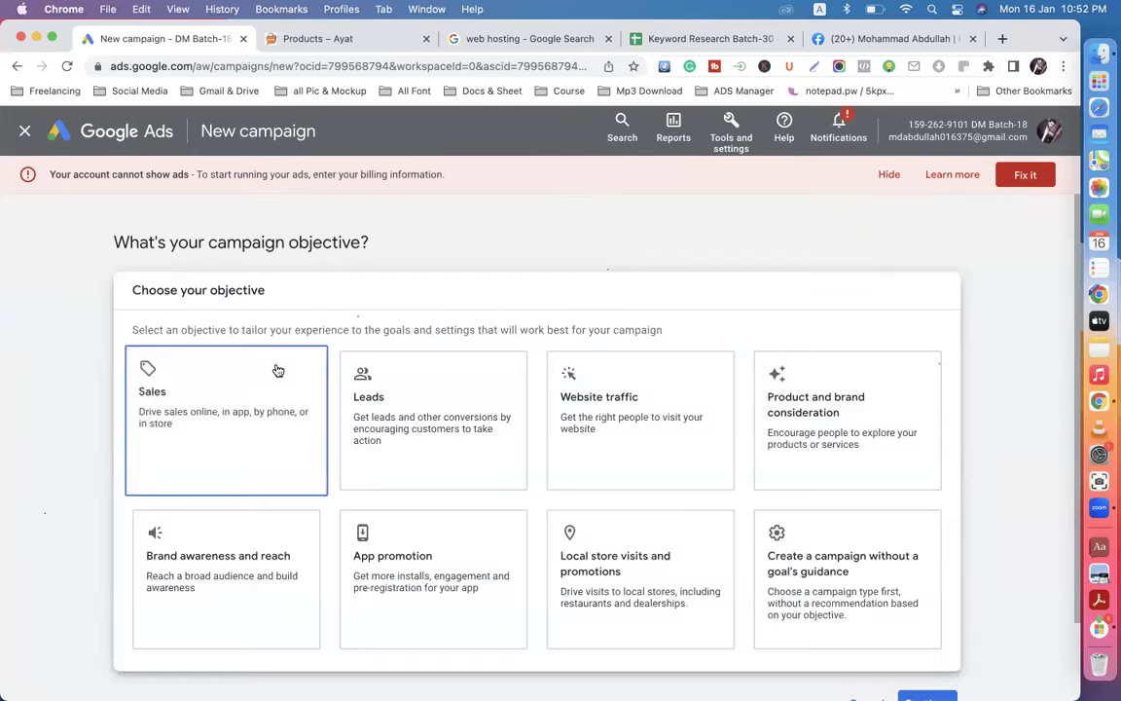
pyautogui.click(240, 414)
pyautogui.click(207, 363)
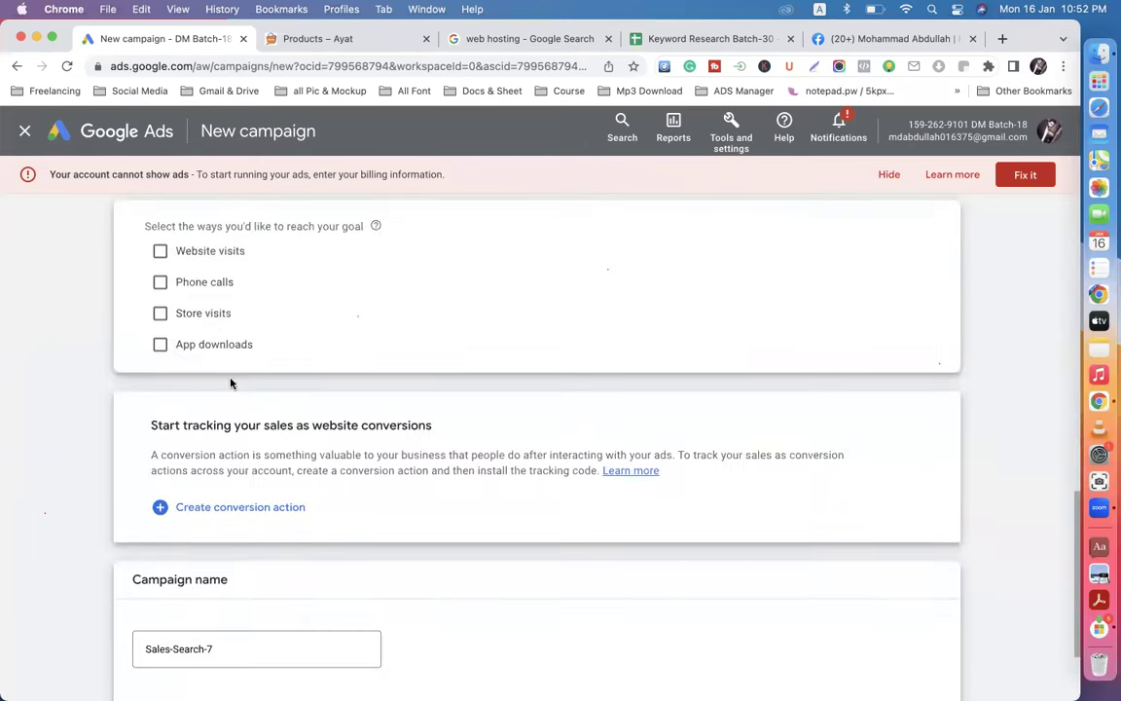
pyautogui.click(185, 252)
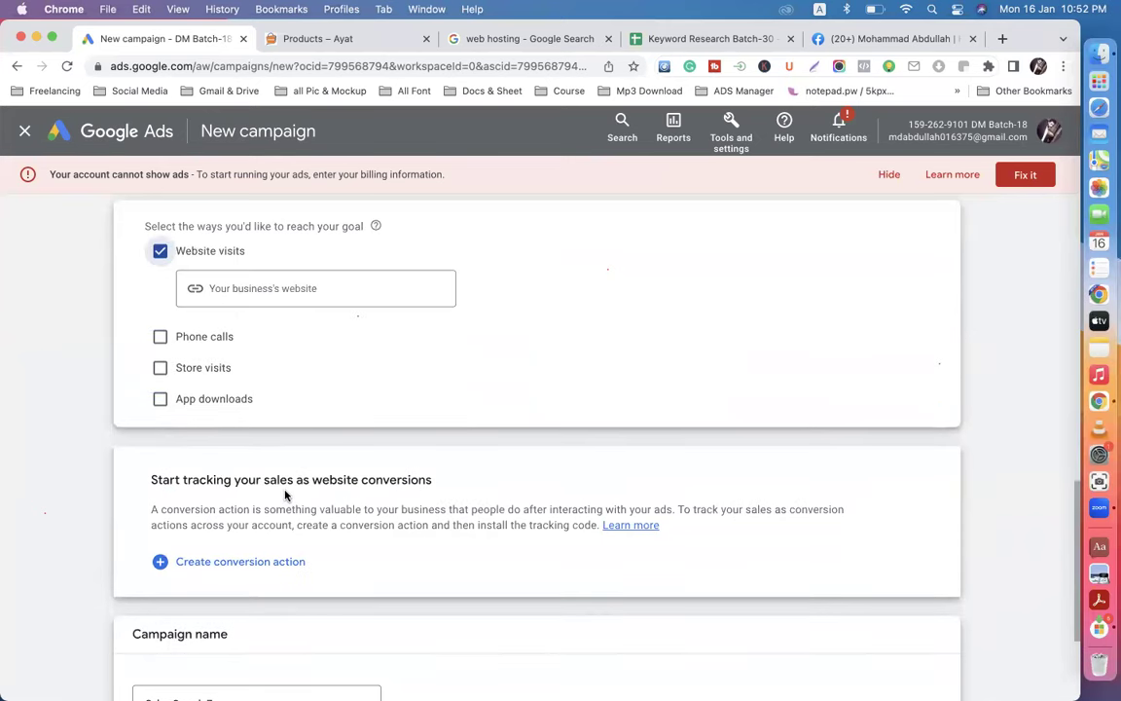
pyautogui.scroll(-3, 285, 495)
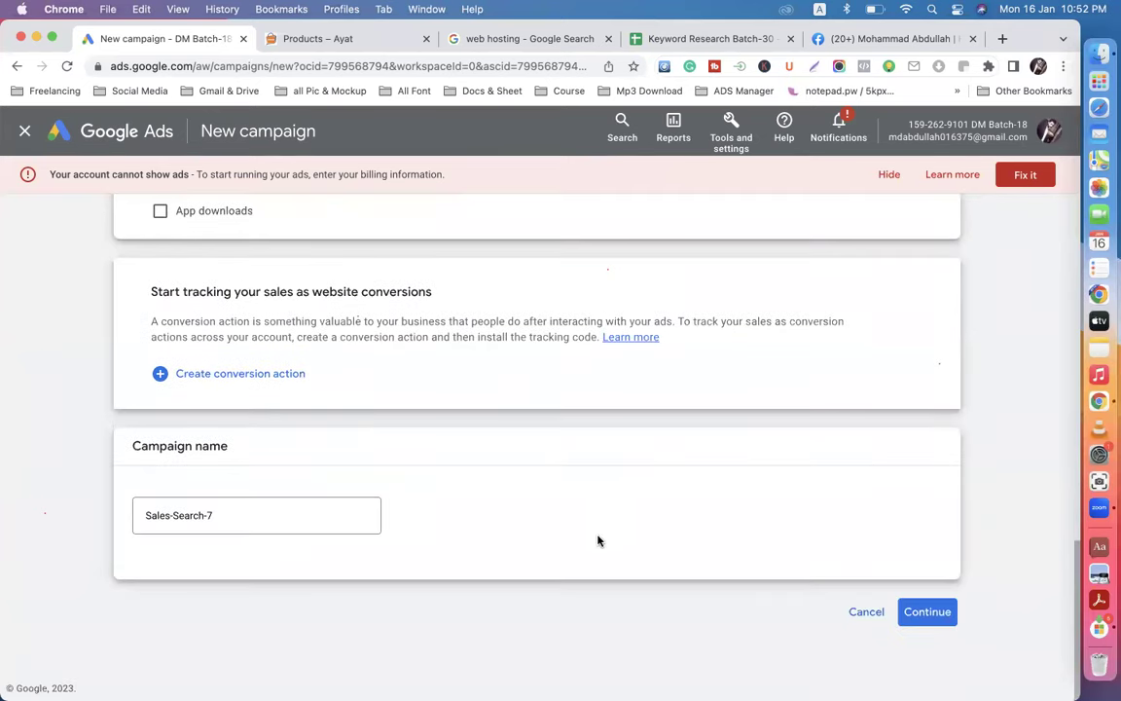
pyautogui.scroll(2, 599, 541)
pyautogui.scroll(10, 599, 541)
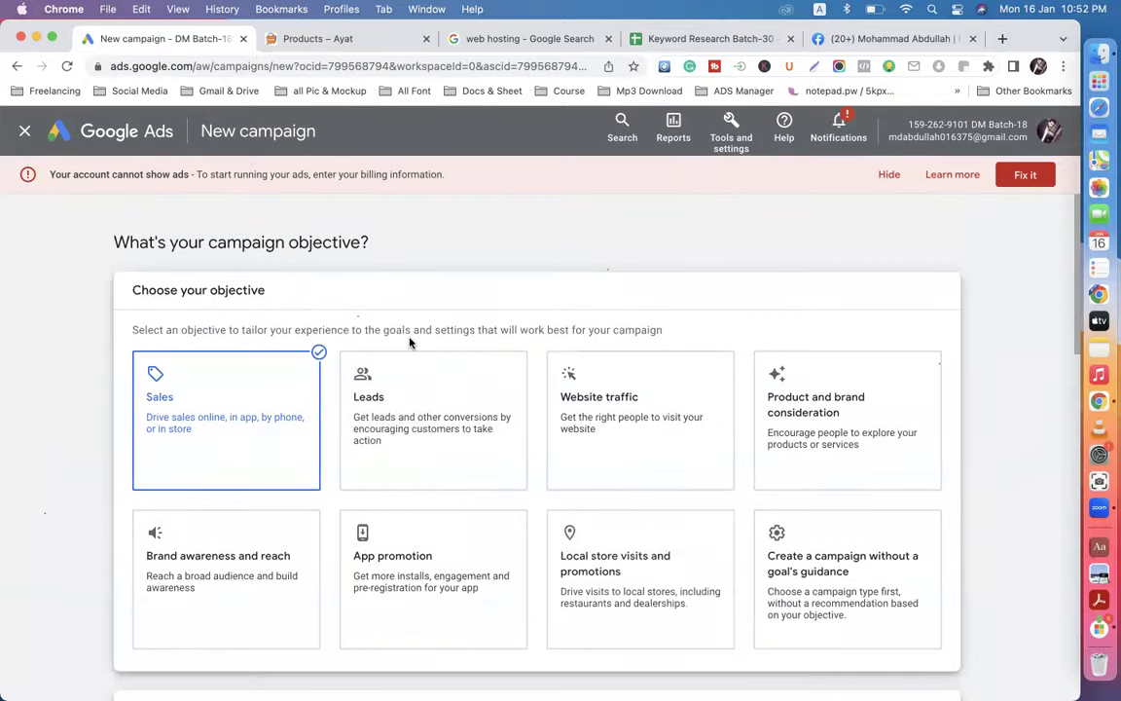
# Step: Switch the new campaign's objective to Leads and look over the methods for gathering leads' info
pyautogui.click(394, 404)
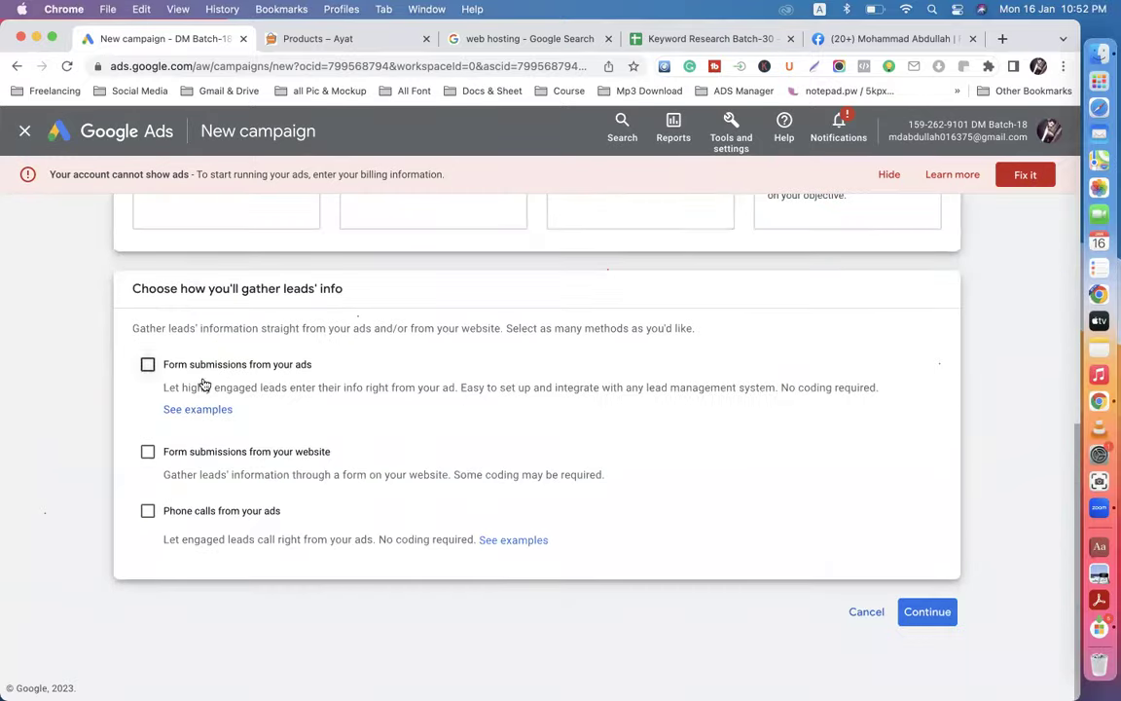
pyautogui.scroll(5, 316, 417)
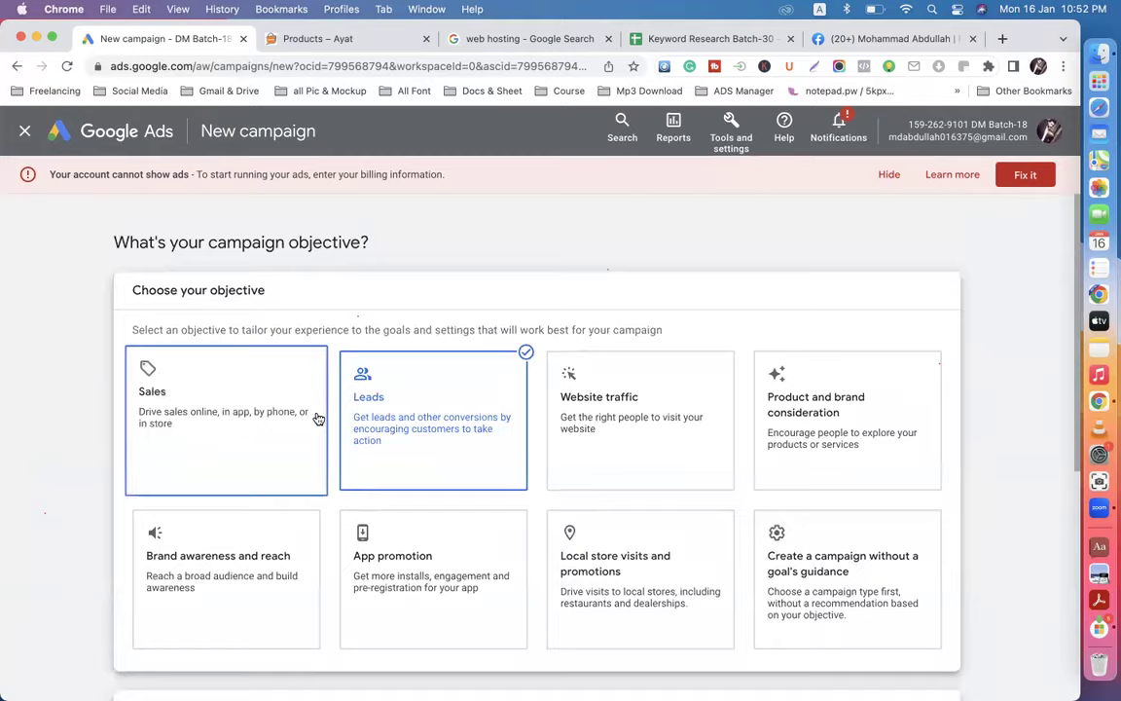
# Step: Compare the Website traffic objective's Search campaign settings with the Product and brand consideration objective
pyautogui.click(594, 415)
pyautogui.click(186, 336)
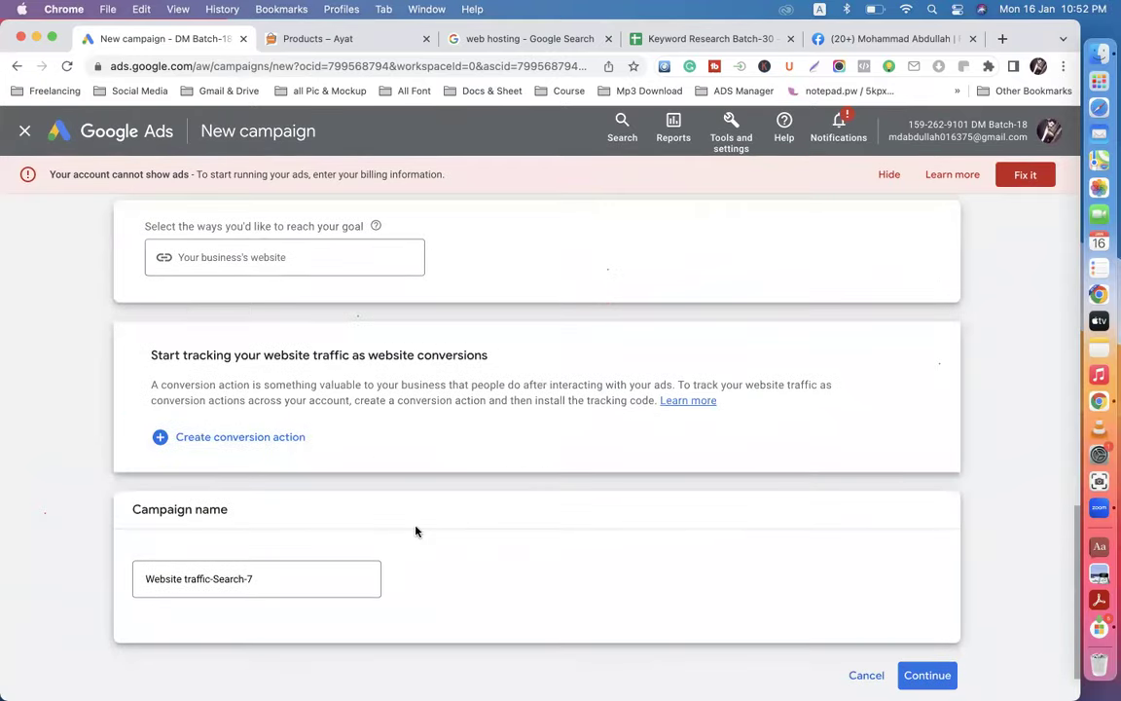
pyautogui.scroll(10, 416, 531)
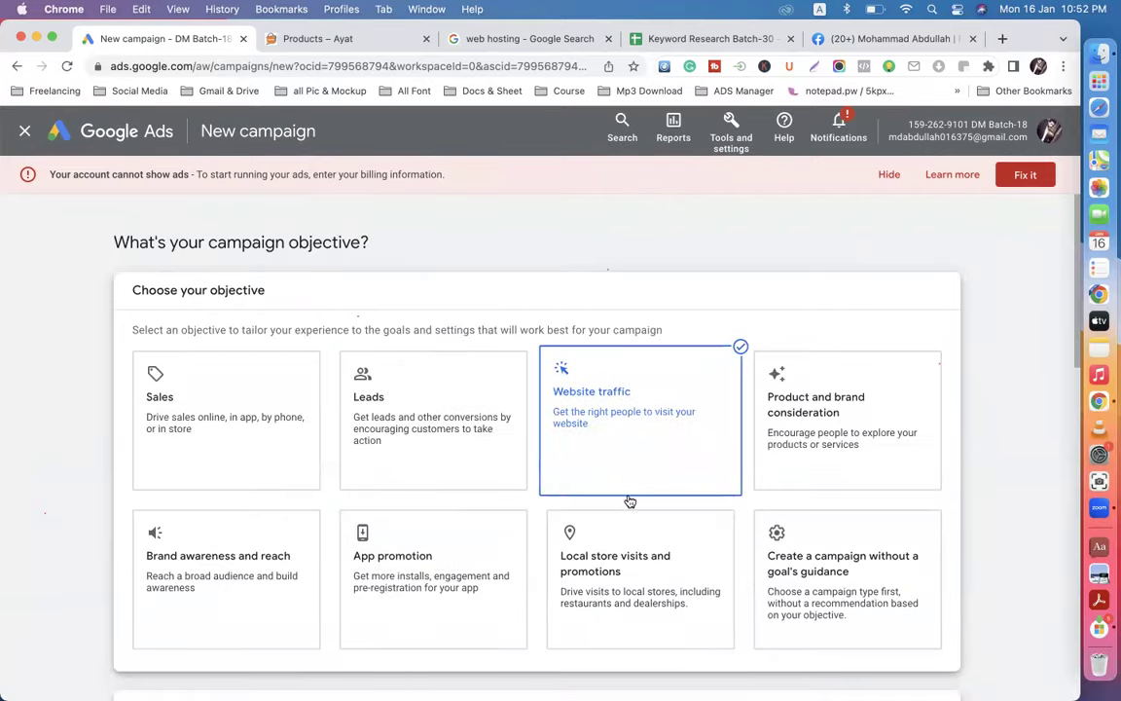
pyautogui.click(830, 416)
pyautogui.scroll(5, 615, 445)
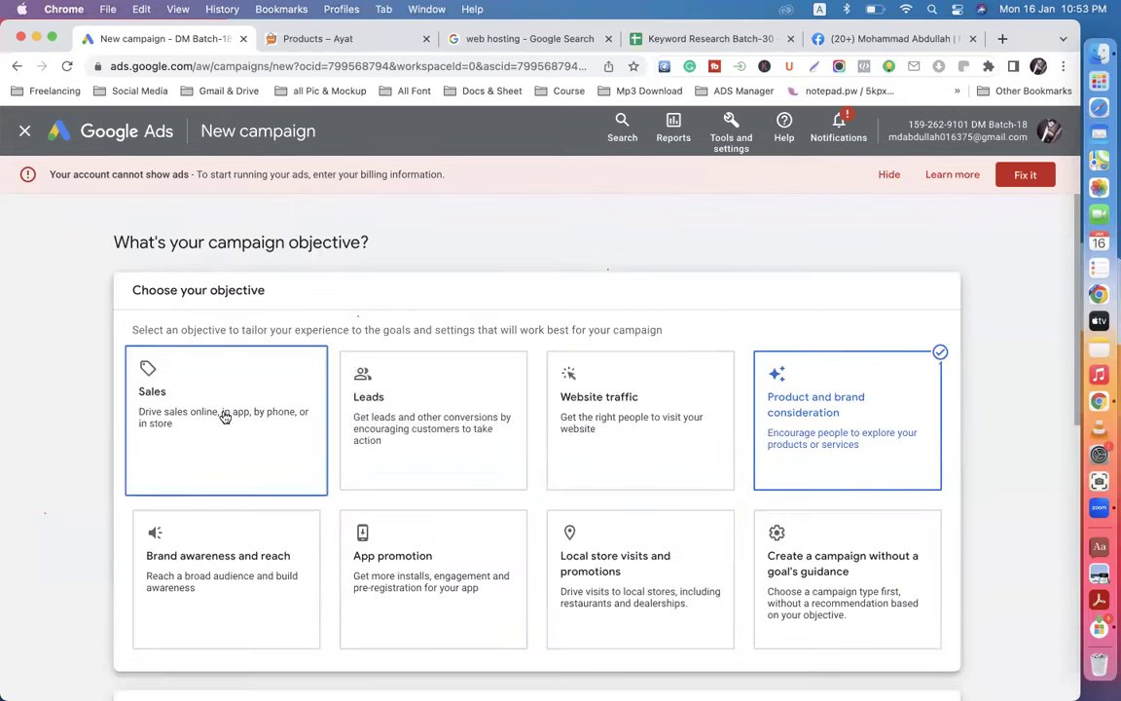
# Step: Select the Sales objective with the Search type and review its ways to reach the goal and its campaign types
pyautogui.scroll(-10, 224, 416)
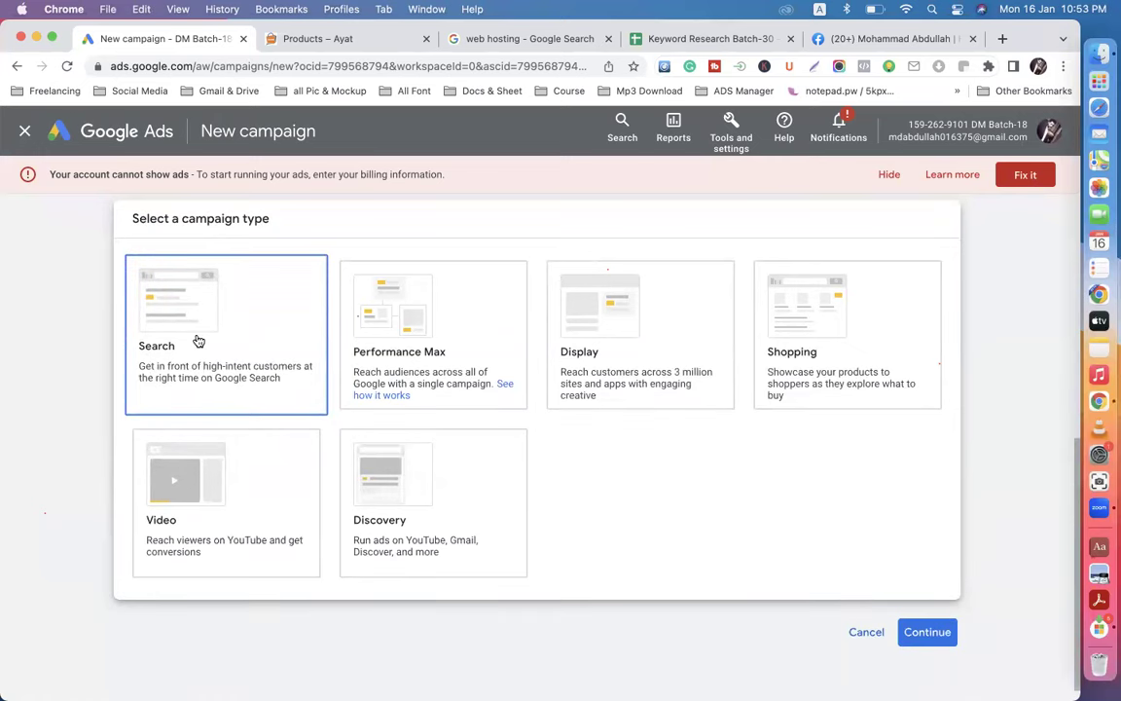
pyautogui.click(197, 339)
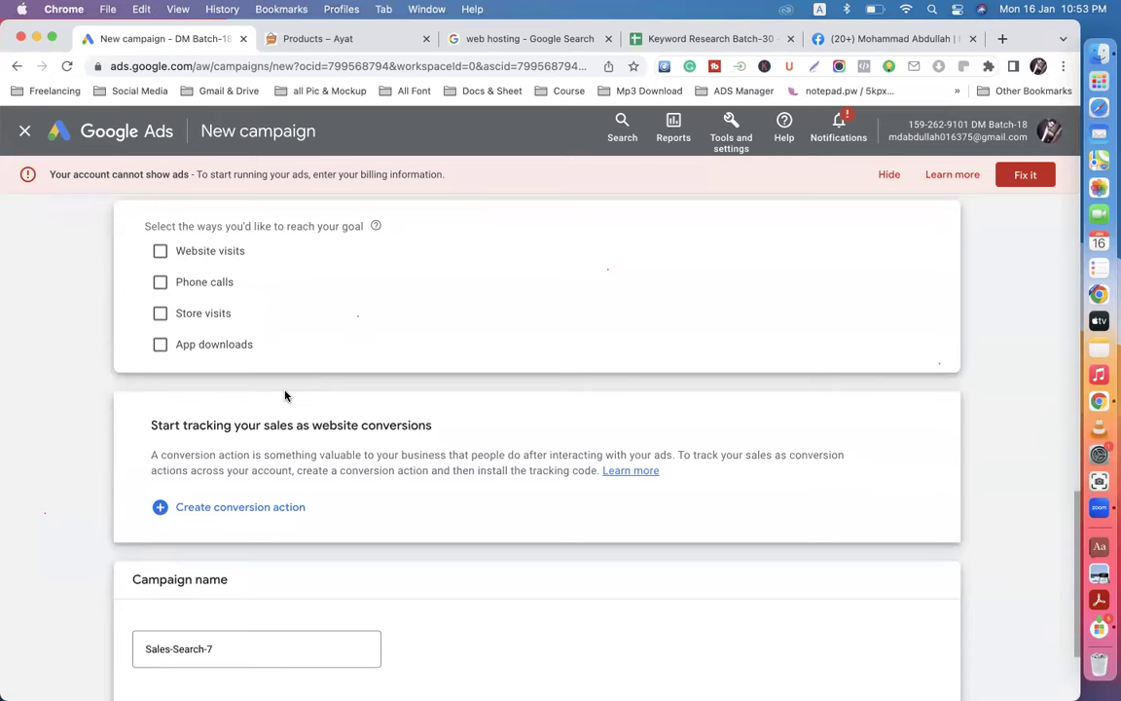
pyautogui.scroll(15, 285, 395)
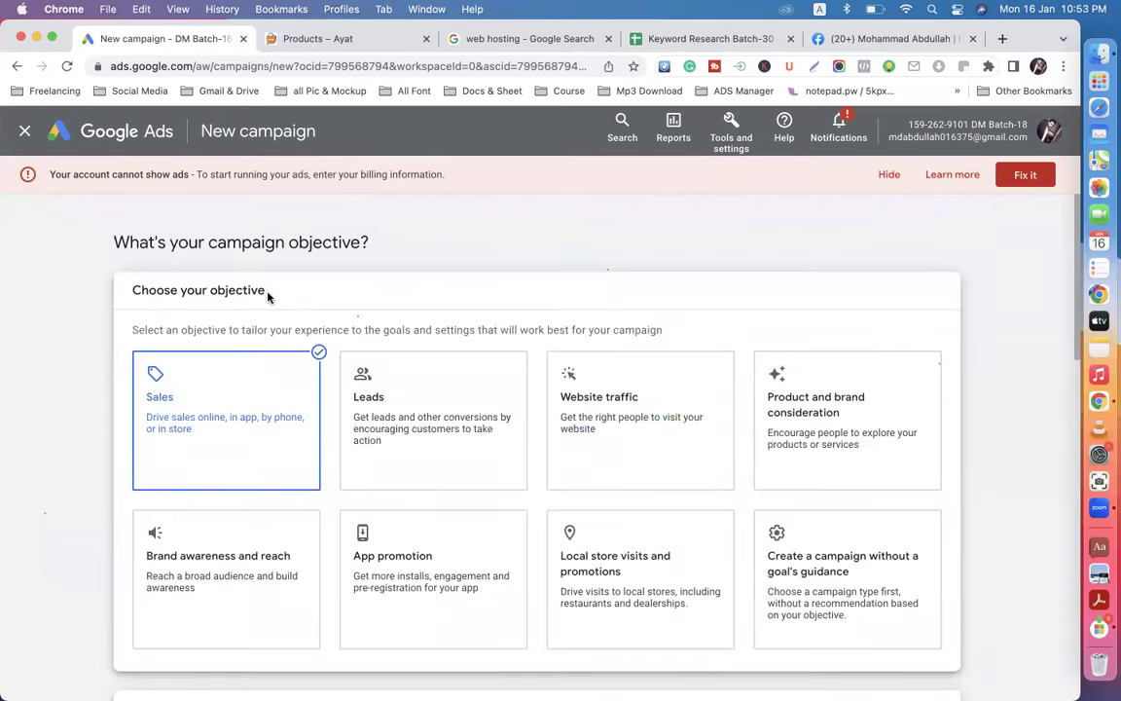
pyautogui.moveTo(263, 292); pyautogui.dragTo(130, 292)
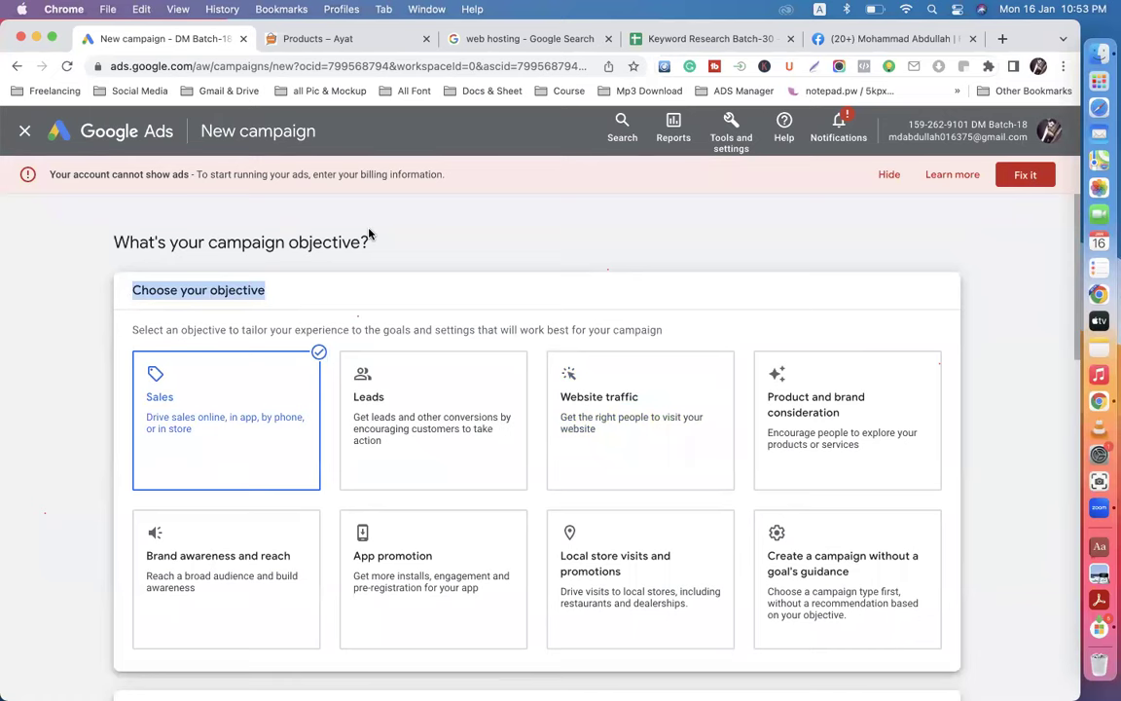
pyautogui.click(438, 230)
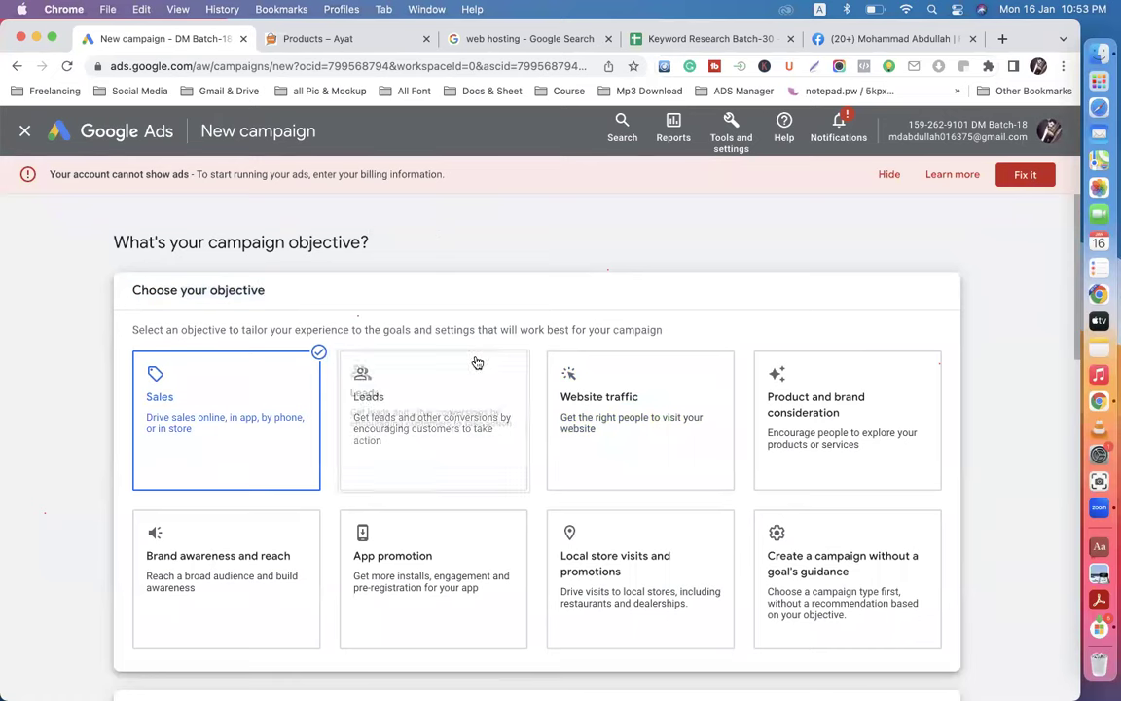
pyautogui.scroll(-10, 264, 430)
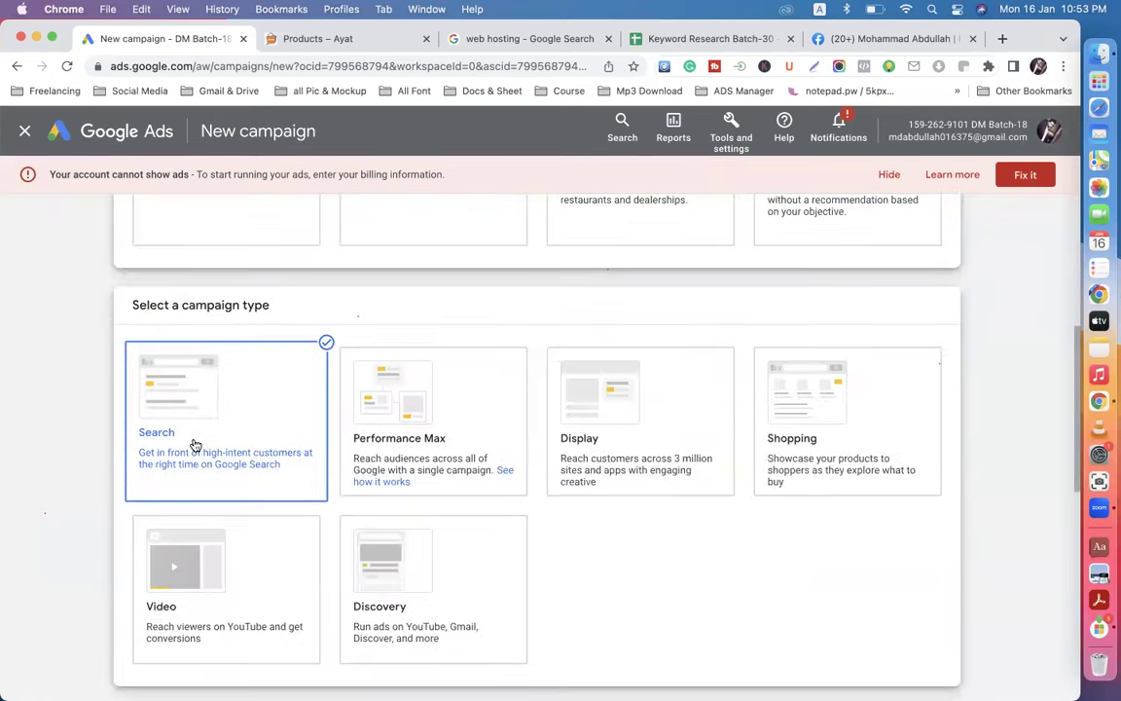
pyautogui.scroll(-10, 282, 538)
pyautogui.scroll(15, 361, 380)
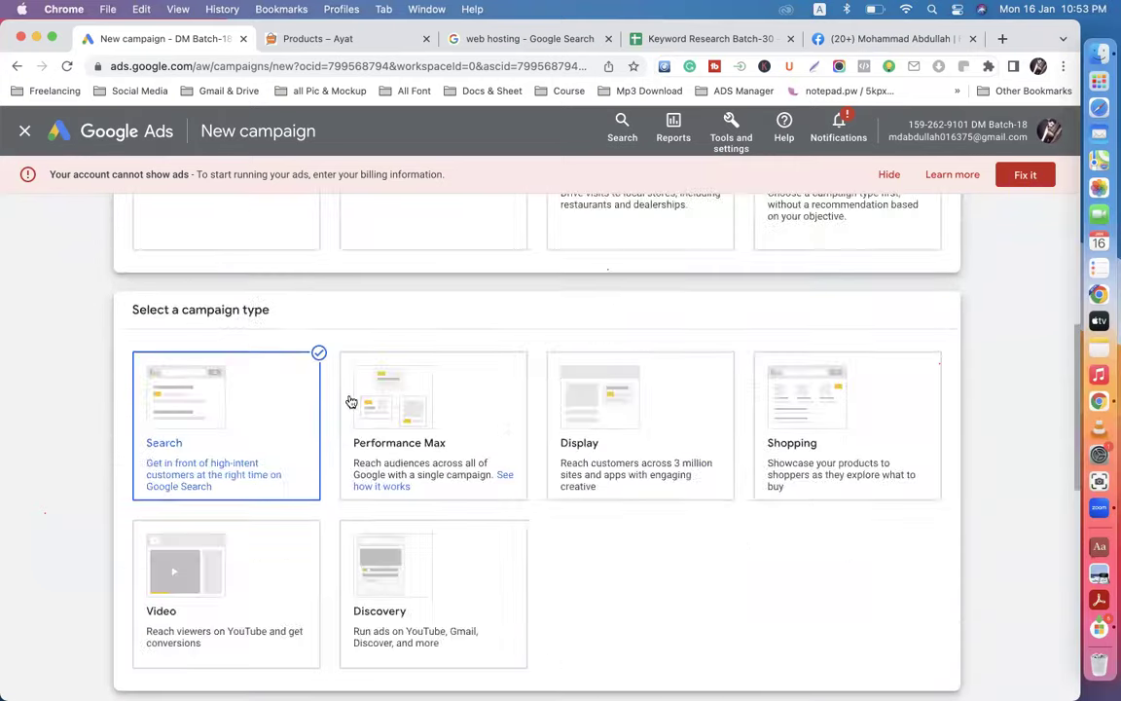
# Step: Switch the objective to Website traffic with the Search type and look over its business website and conversion tracking options
pyautogui.click(611, 409)
pyautogui.scroll(-5, 487, 399)
pyautogui.click(250, 338)
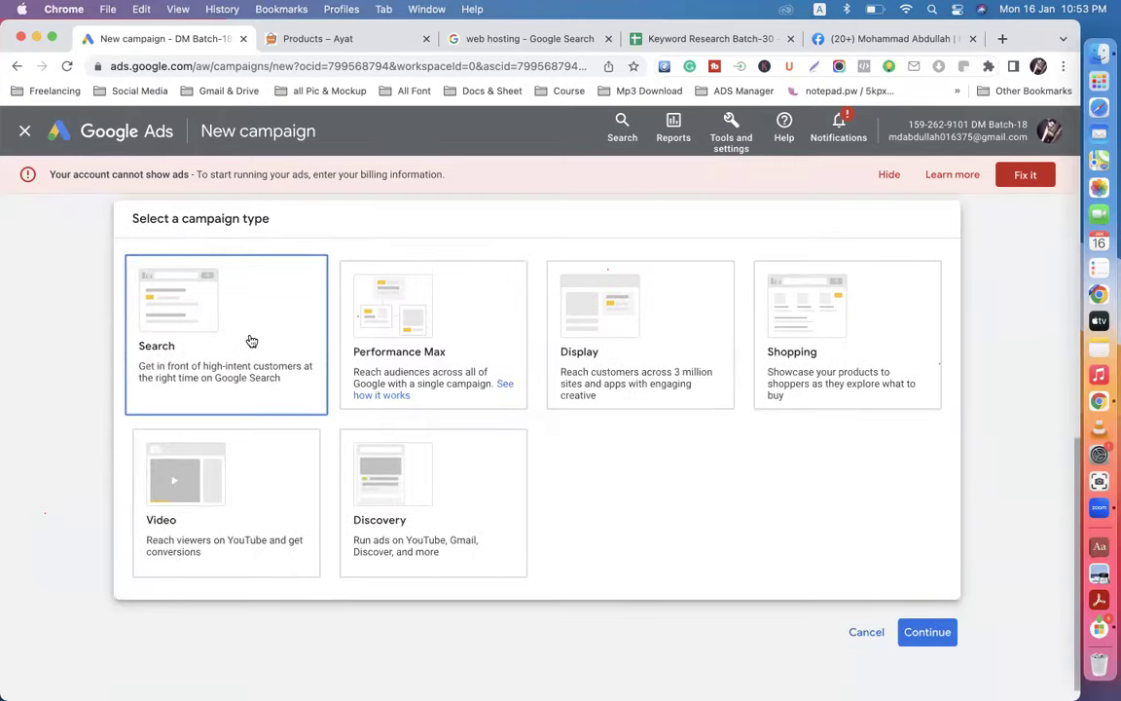
pyautogui.scroll(-10, 345, 436)
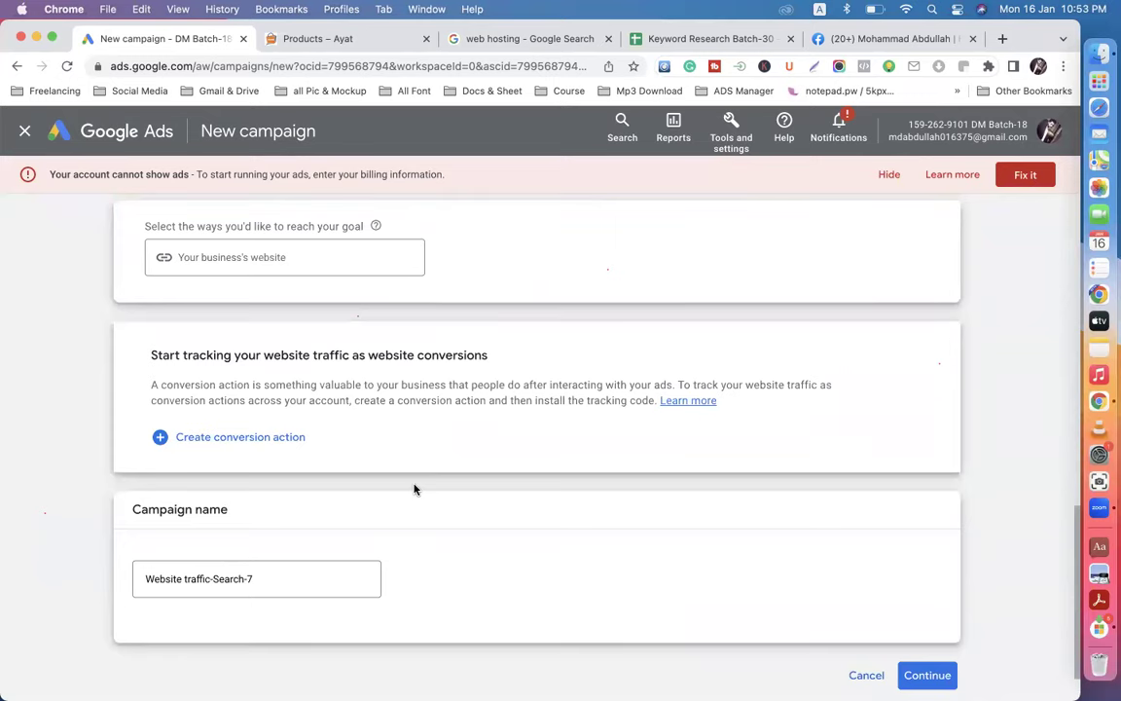
pyautogui.scroll(15, 413, 489)
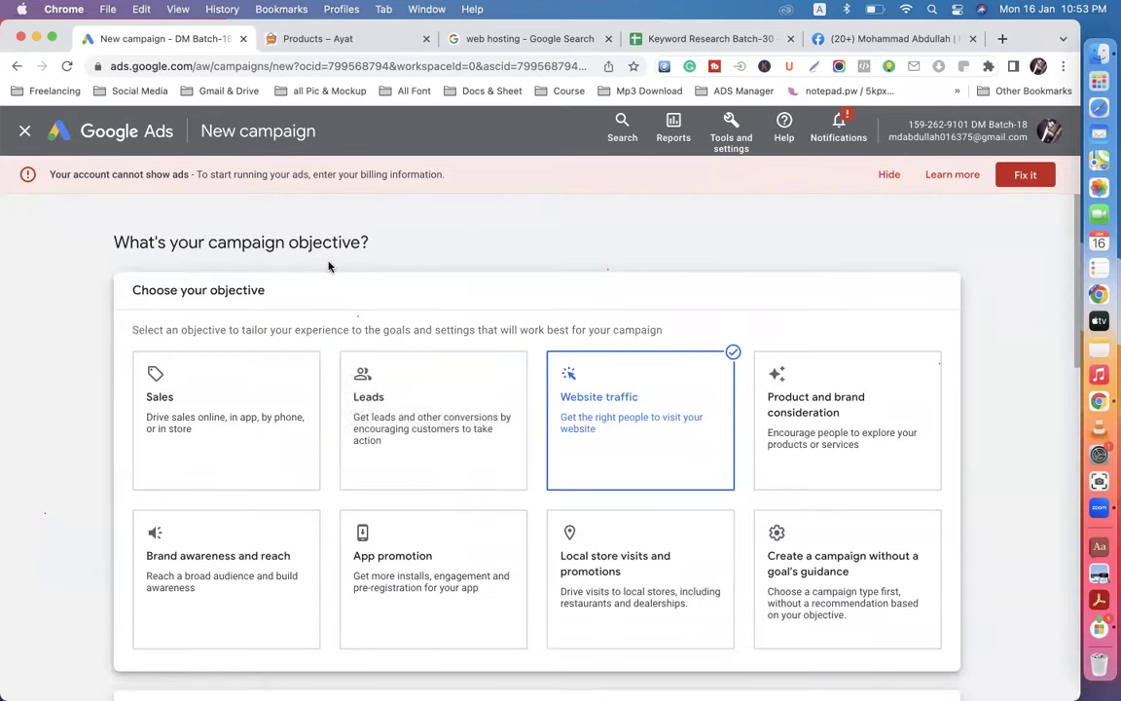
# Step: Compare the campaign types under the Sales objective with the lead-gathering methods under the Leads objective
pyautogui.click(176, 370)
pyautogui.click(235, 391)
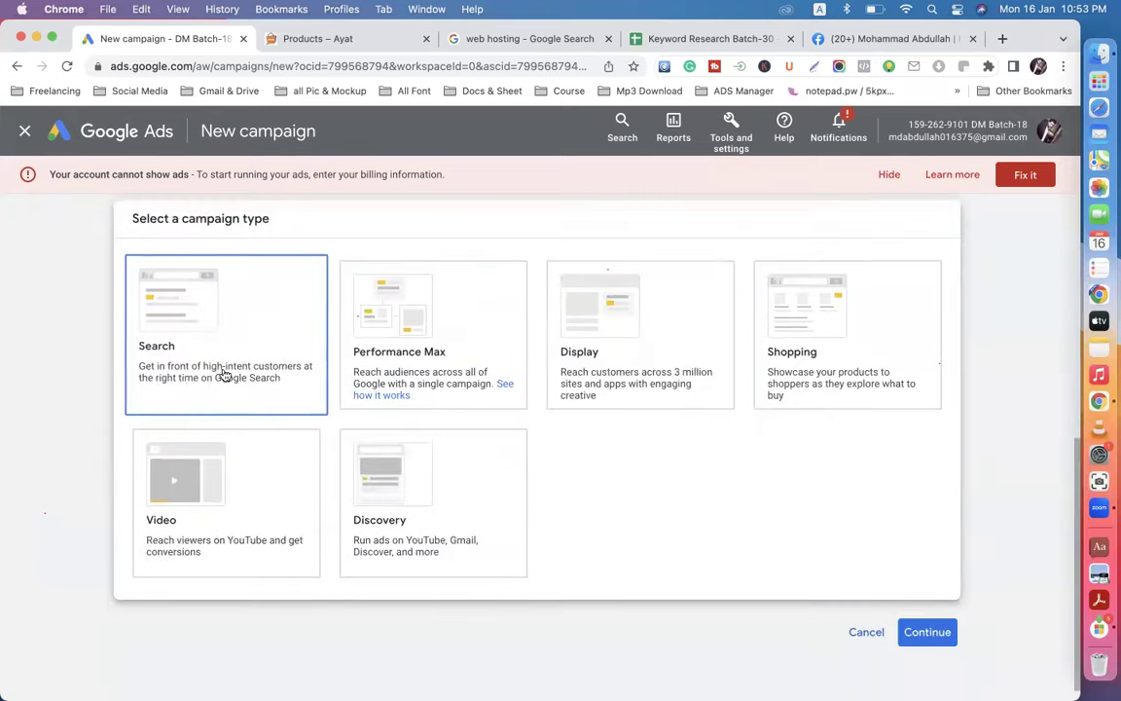
pyautogui.scroll(15, 215, 349)
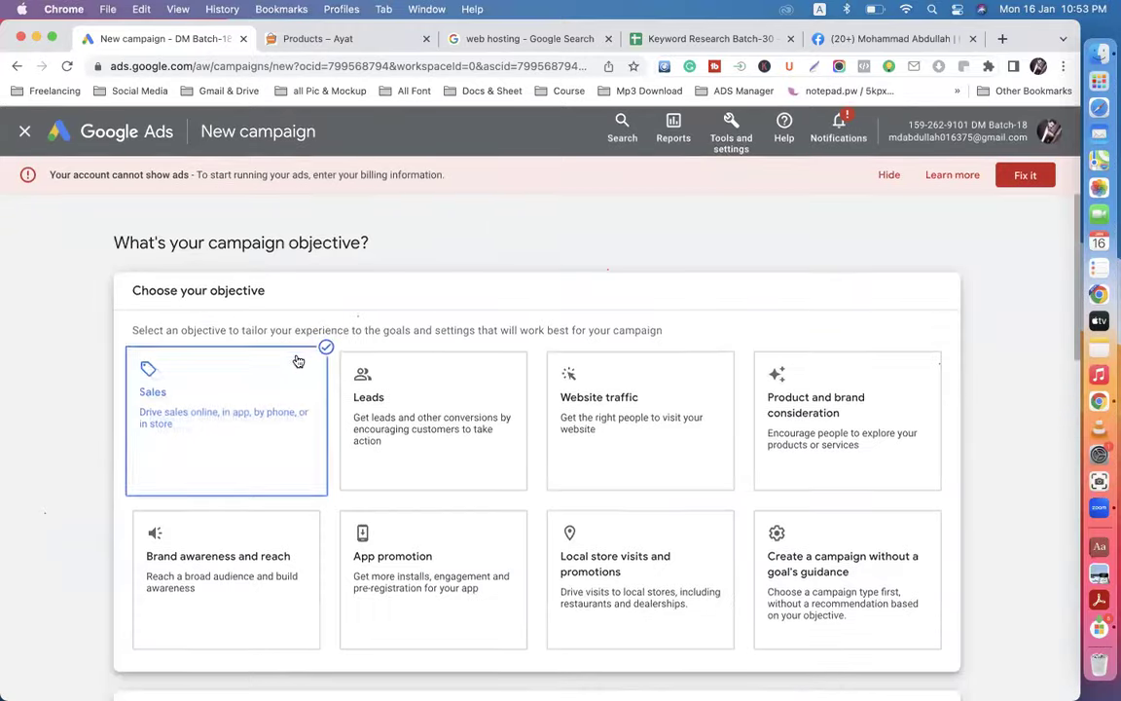
pyautogui.click(445, 444)
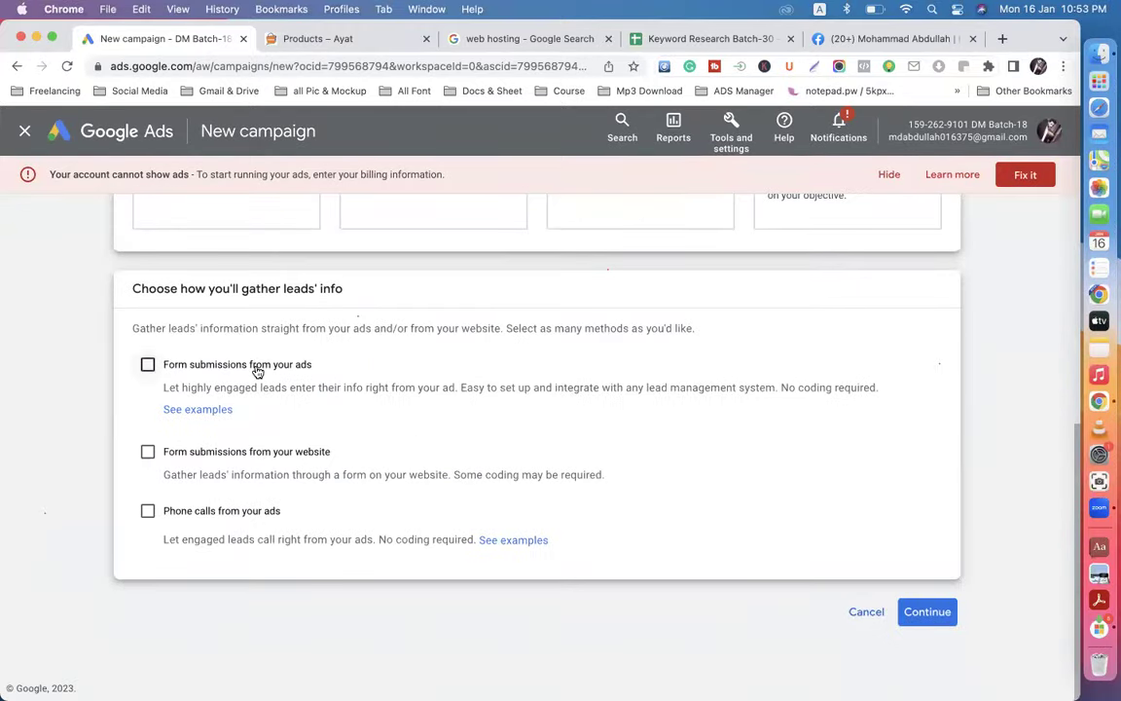
pyautogui.scroll(5, 469, 311)
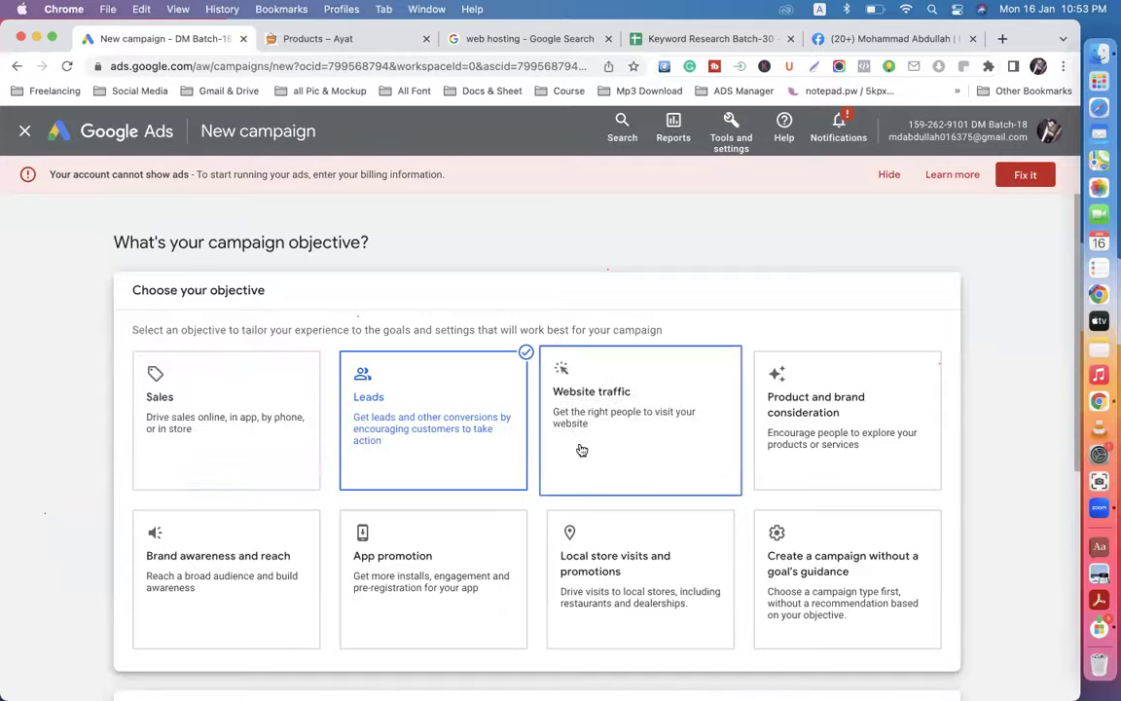
# Step: Return to the Website traffic objective with the Search type and recheck how it reaches the goal
pyautogui.scroll(-10, 580, 451)
pyautogui.click(311, 376)
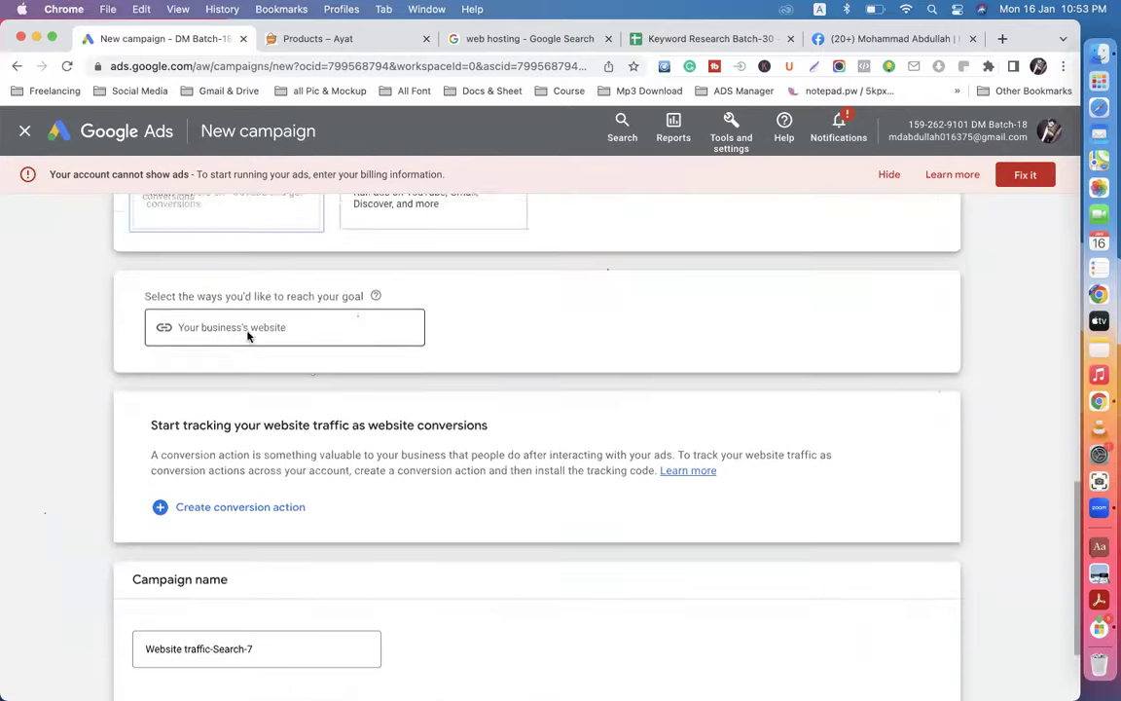
pyautogui.scroll(15, 373, 462)
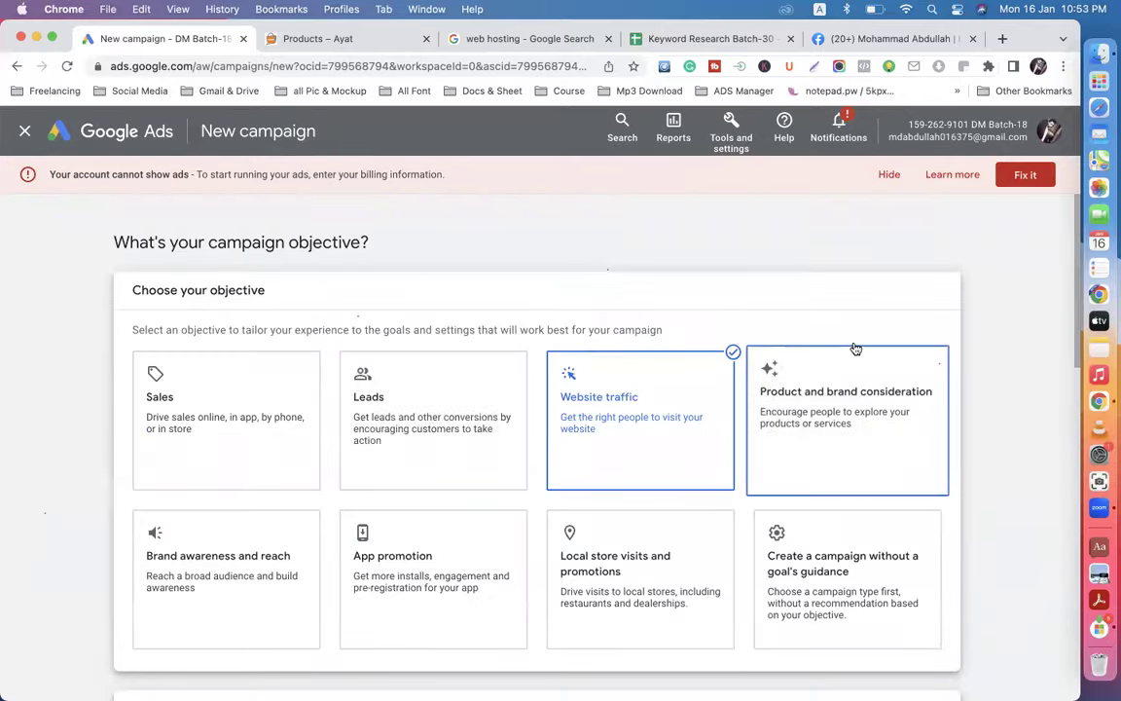
# Step: Select the Product and brand consideration objective and examine its Video campaign type and campaign subtypes
pyautogui.click(832, 418)
pyautogui.scroll(10, 579, 388)
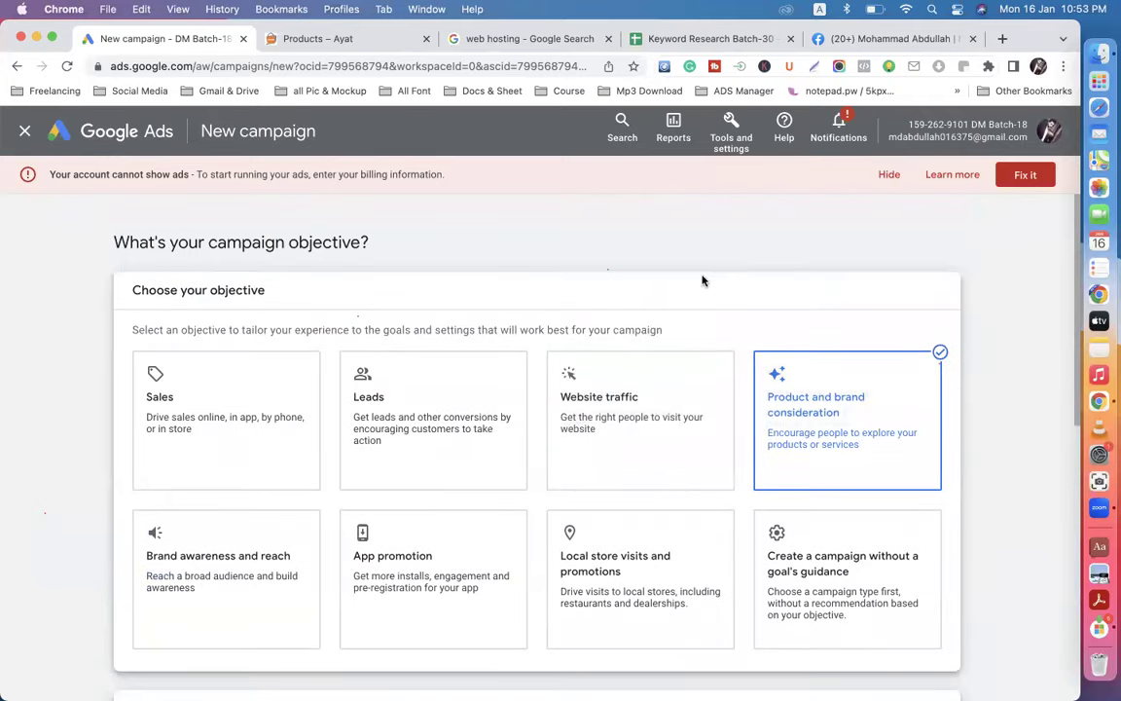
pyautogui.click(820, 430)
pyautogui.scroll(-2, 814, 408)
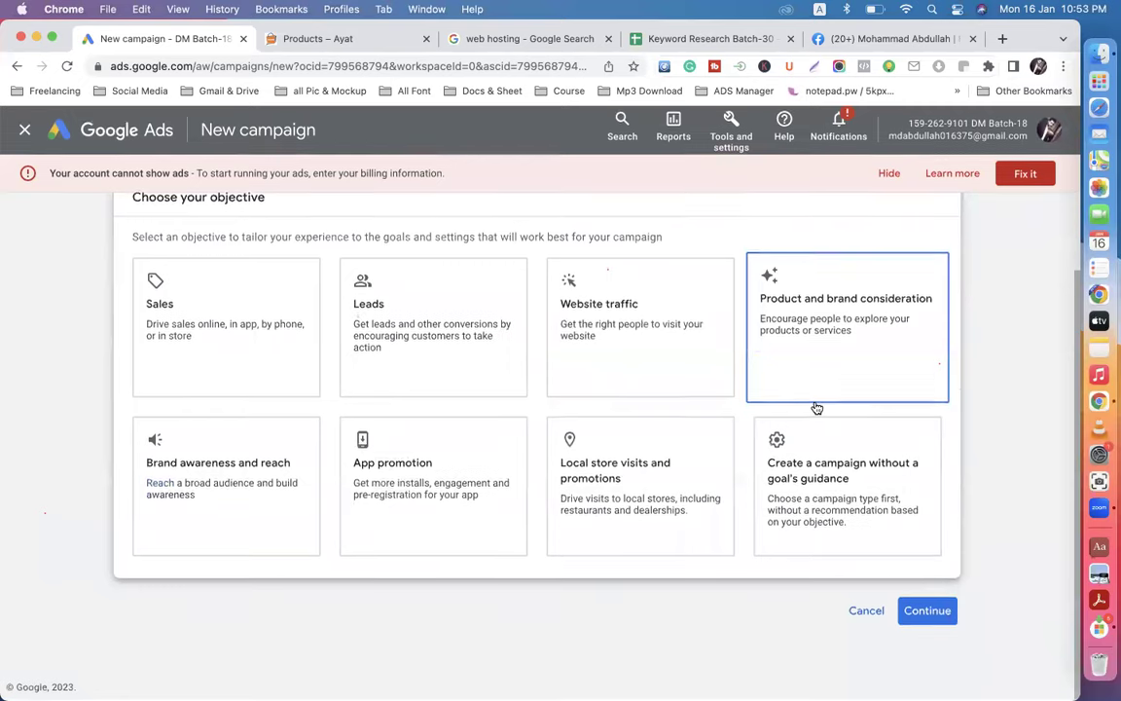
pyautogui.scroll(-8, 798, 331)
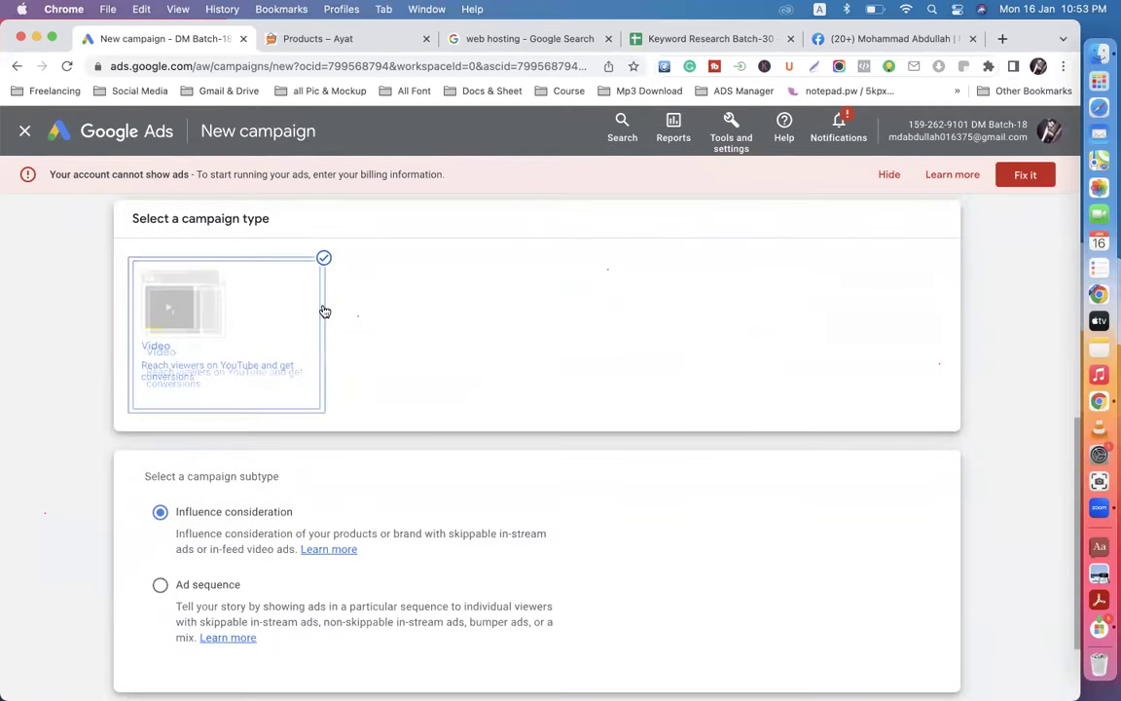
pyautogui.scroll(9, 516, 360)
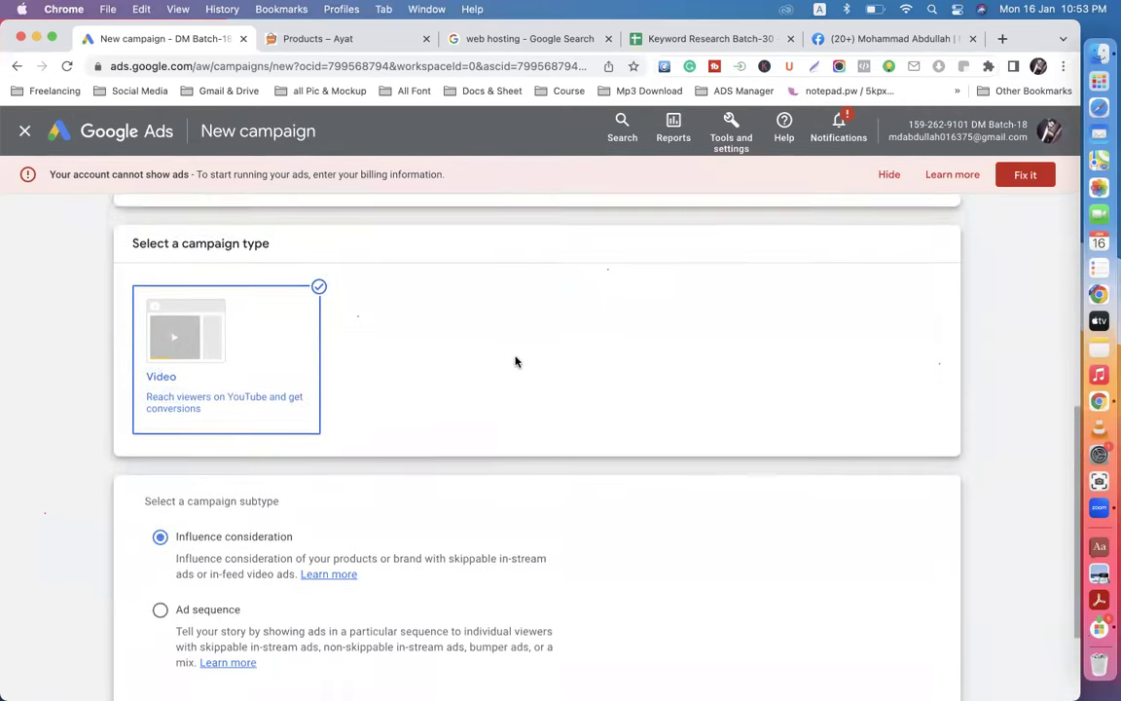
# Step: Switch the objective to Brand awareness and reach and examine which campaign types it offers
pyautogui.click(241, 527)
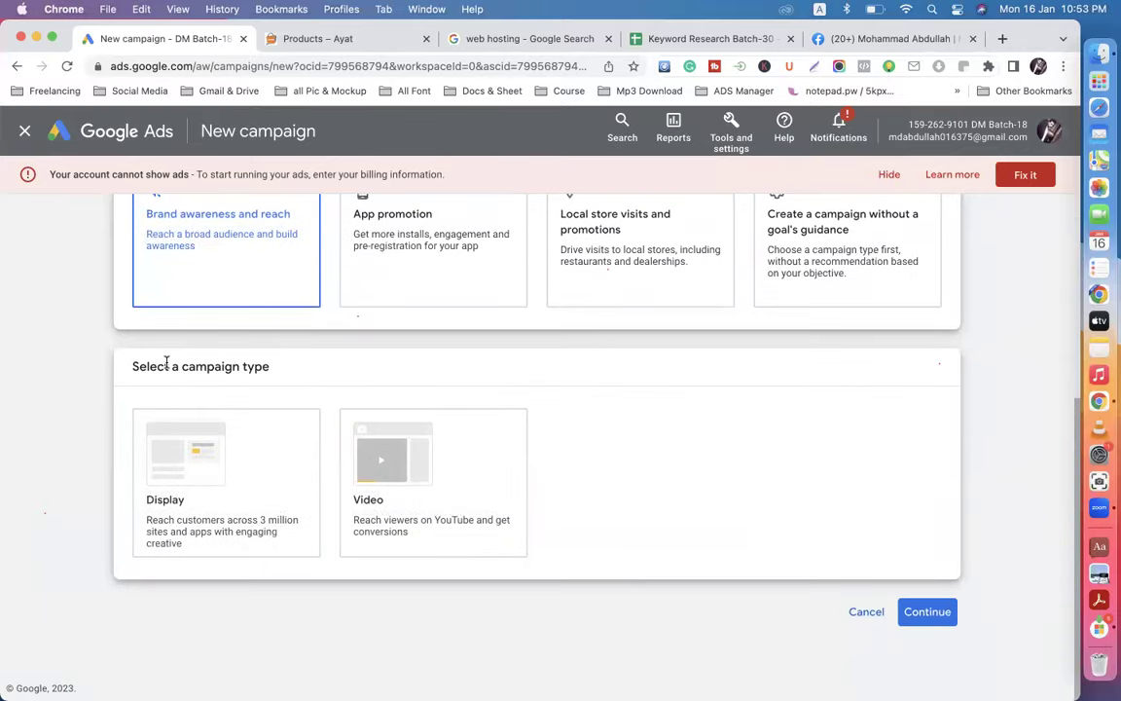
pyautogui.moveTo(132, 368); pyautogui.dragTo(250, 356)
pyautogui.click(310, 356)
pyautogui.tripleClick(310, 362)
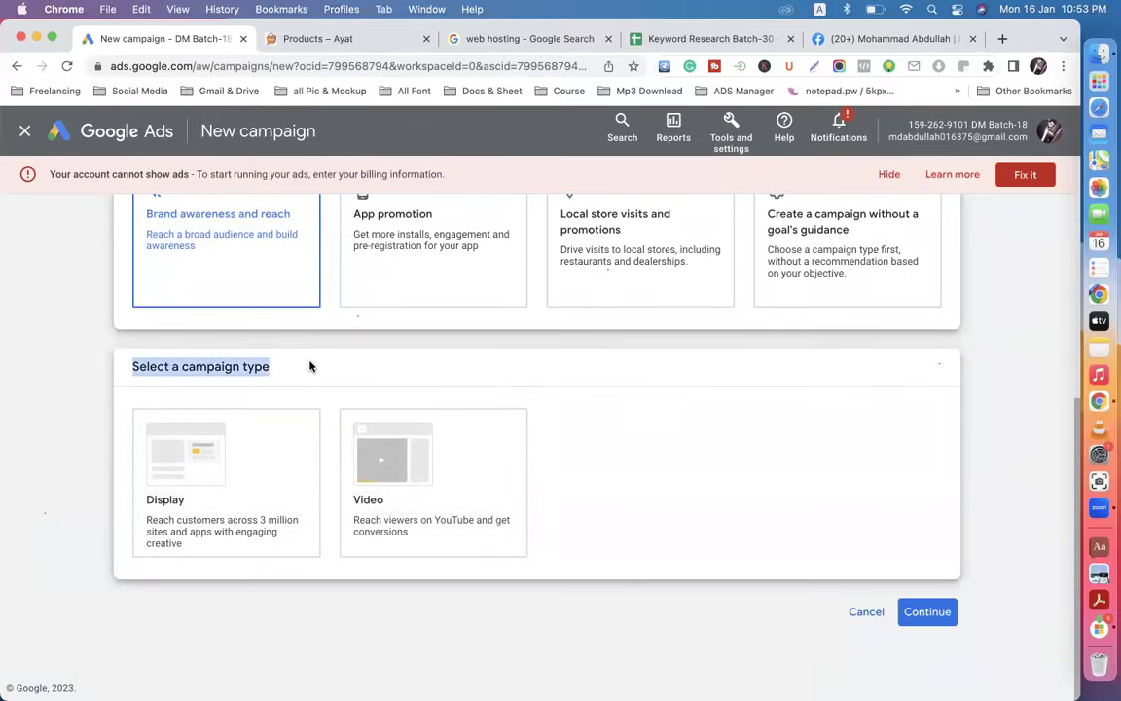
pyautogui.scroll(4, 292, 358)
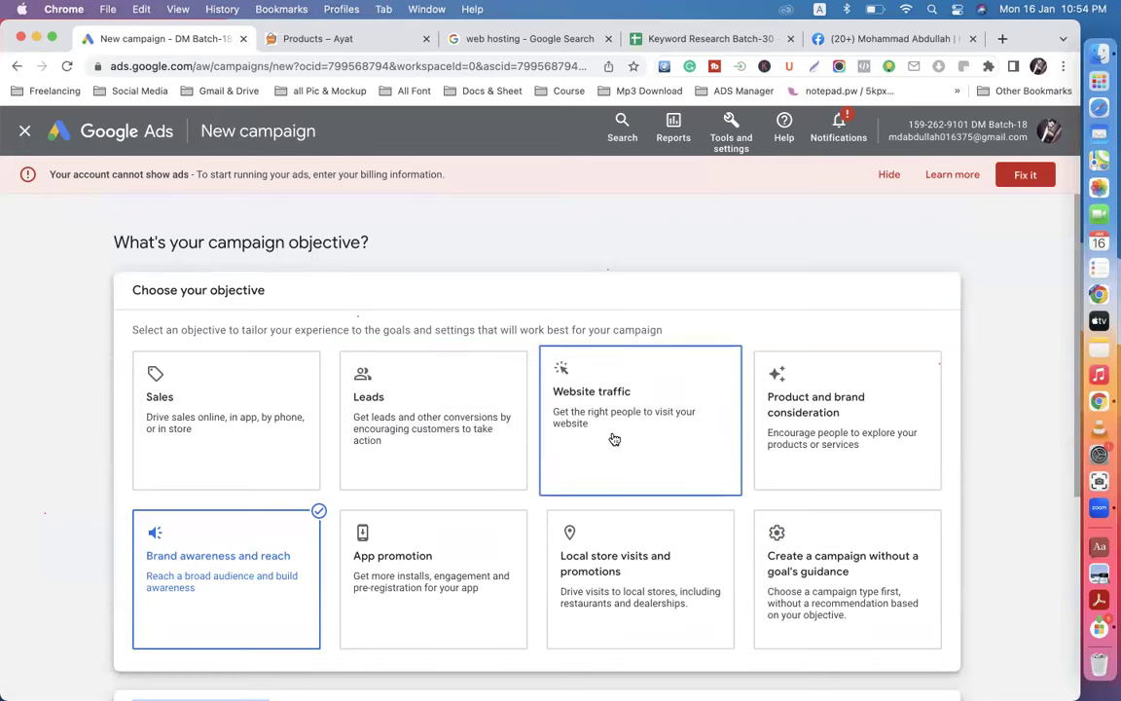
pyautogui.scroll(-5, 613, 439)
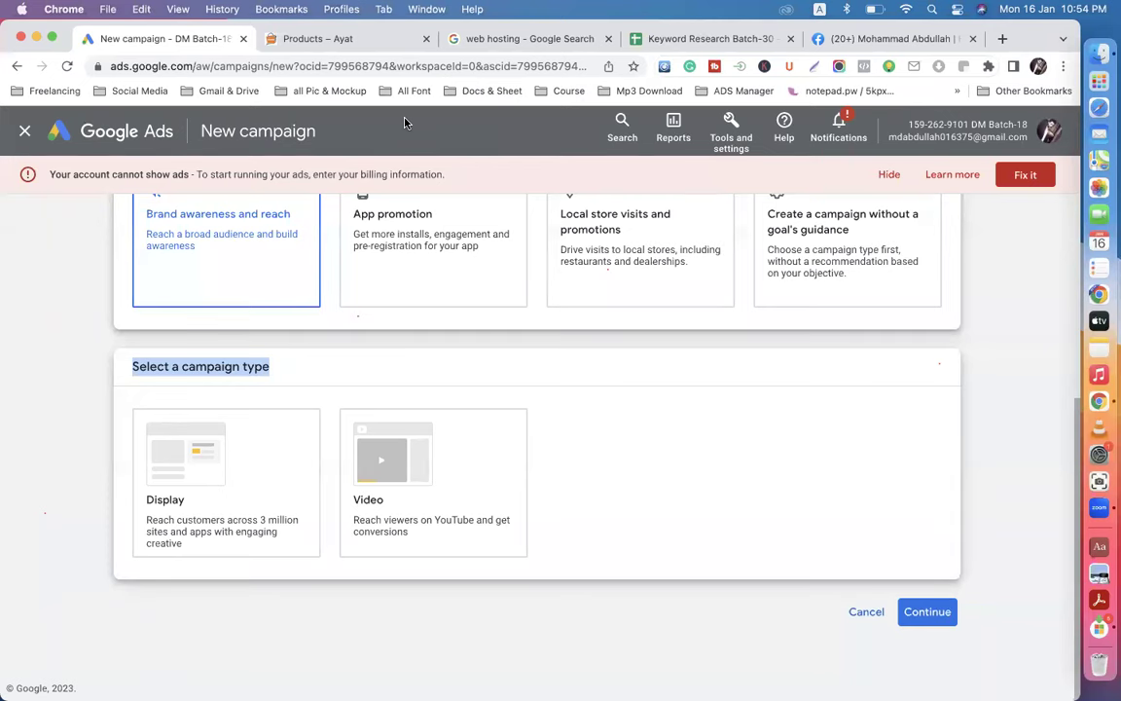
pyautogui.scroll(1, 570, 387)
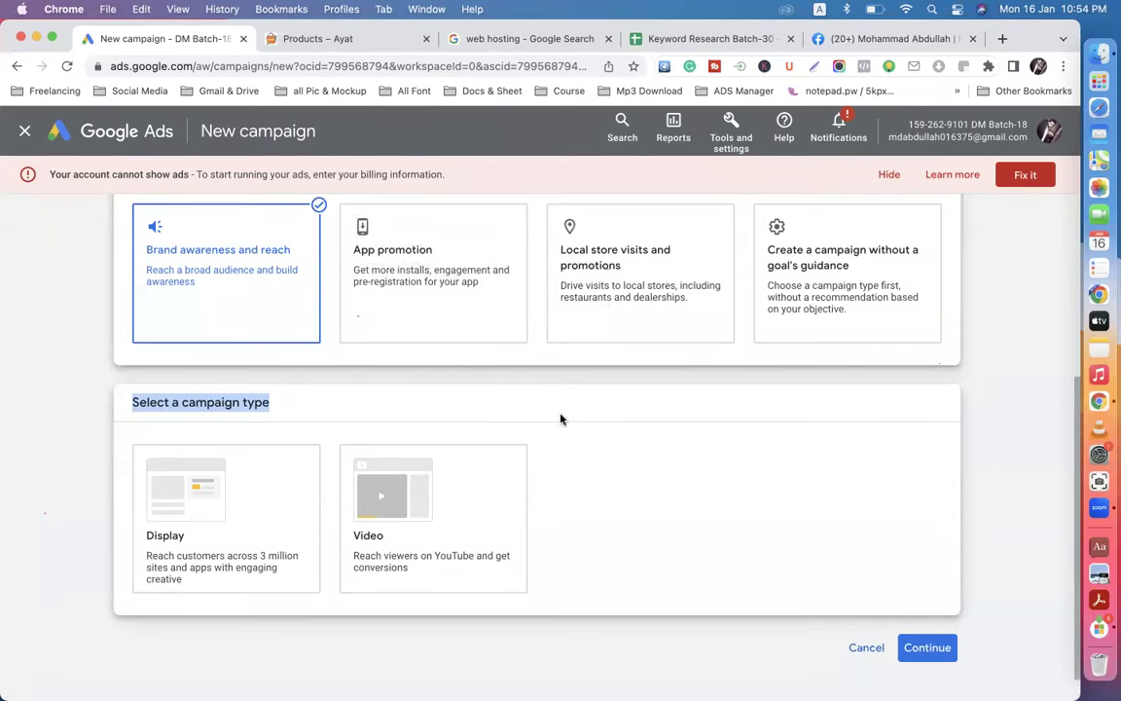
# Step: Compare the campaign types offered under the App promotion and the Local store visits and promotions objectives
pyautogui.click(443, 312)
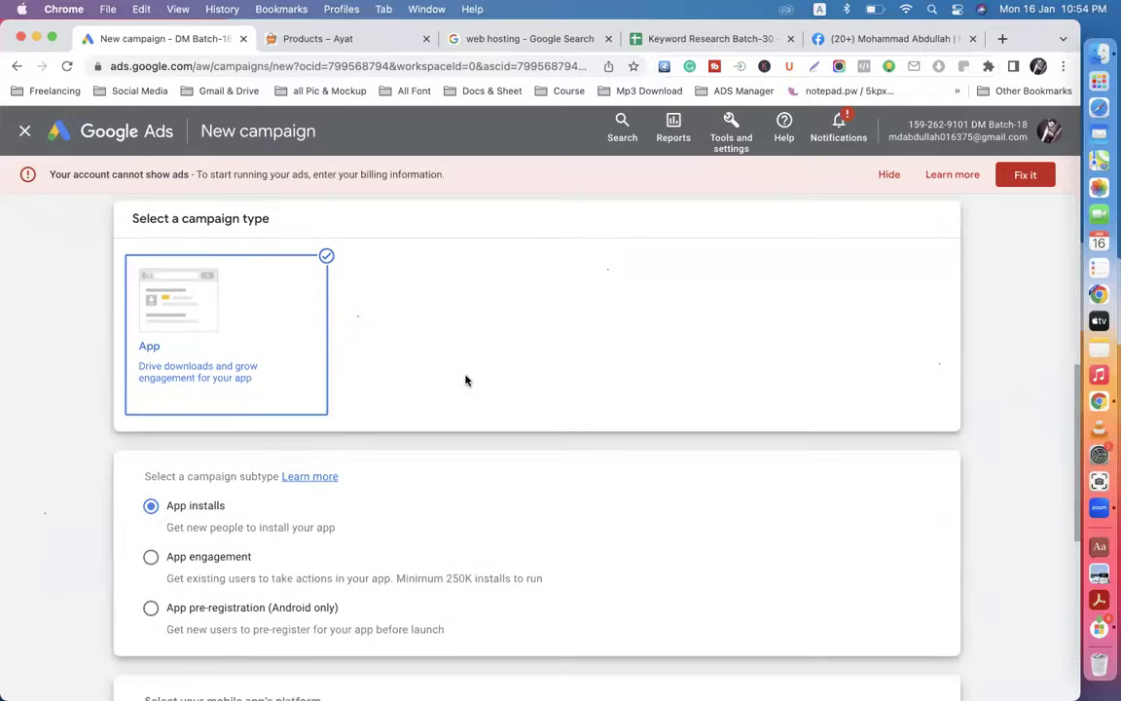
pyautogui.scroll(2, 488, 417)
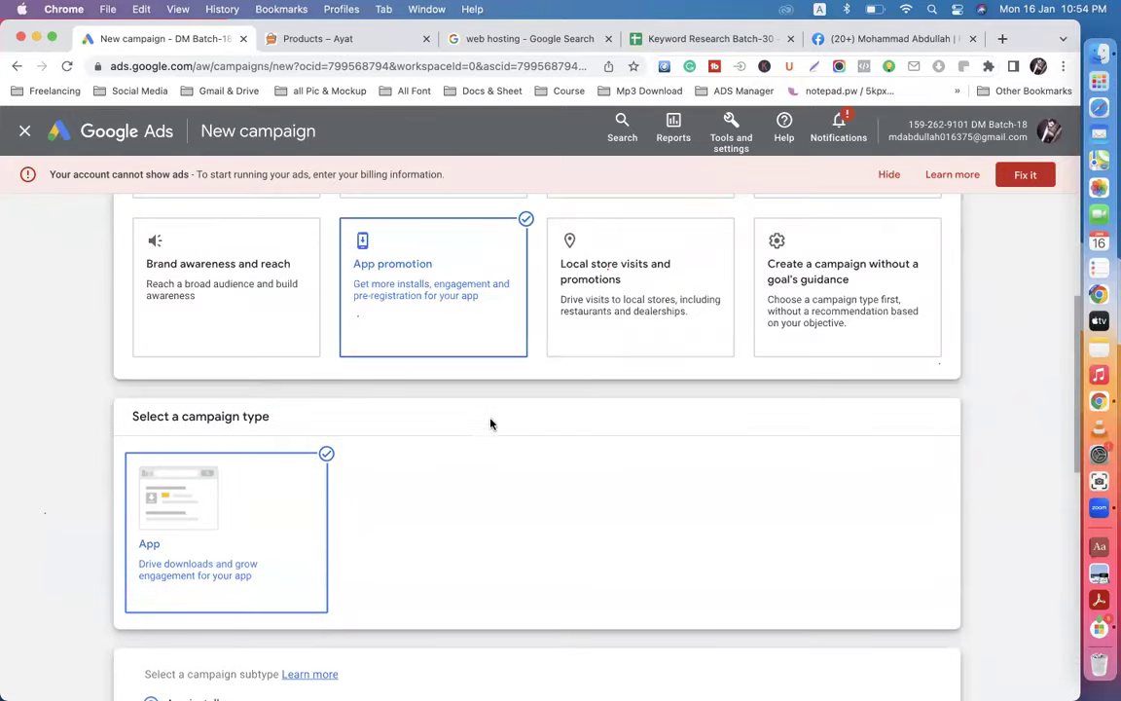
pyautogui.click(609, 303)
pyautogui.scroll(3, 561, 411)
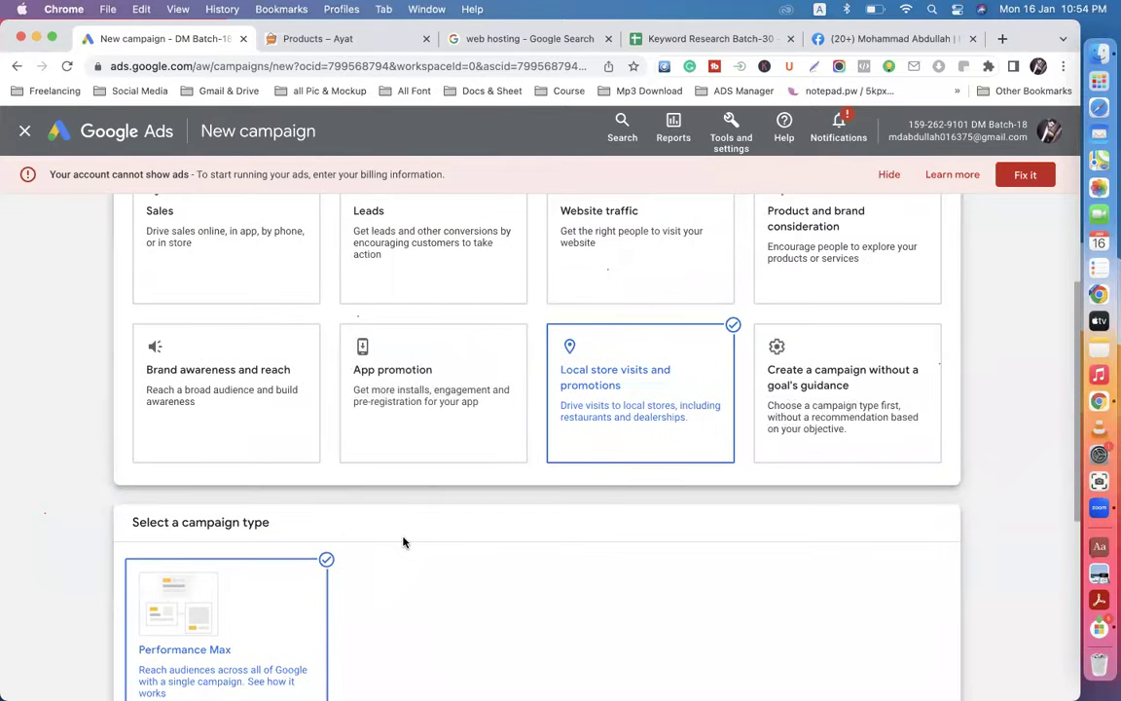
pyautogui.scroll(-3, 404, 542)
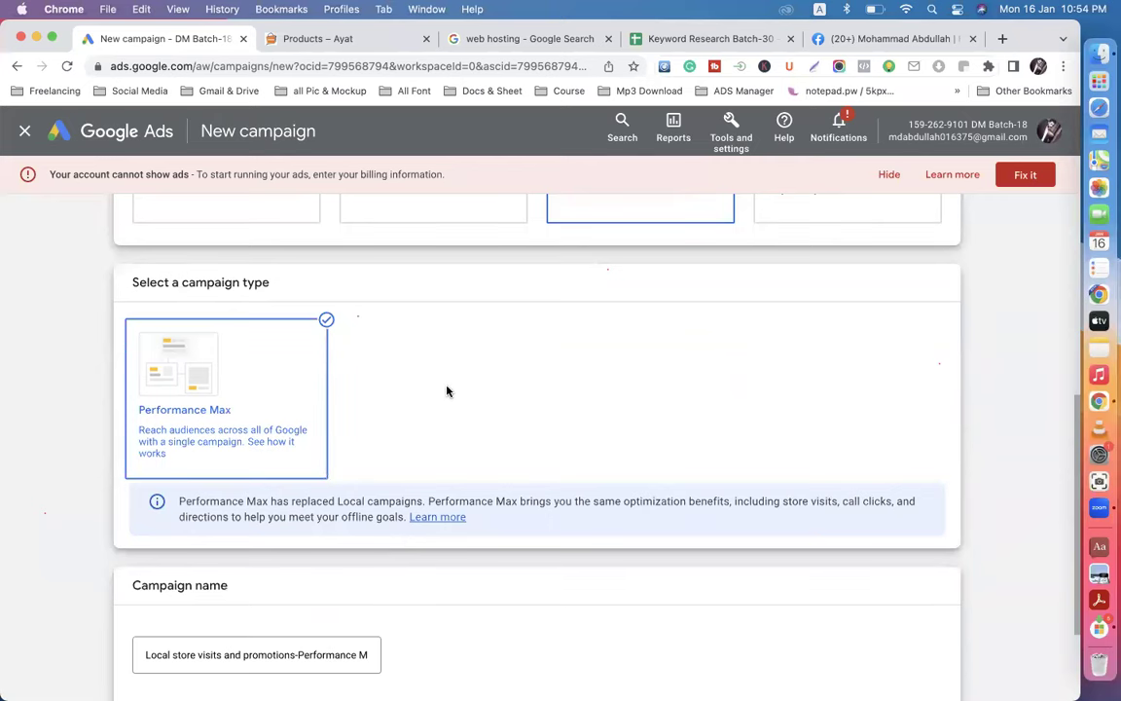
pyautogui.scroll(5, 447, 391)
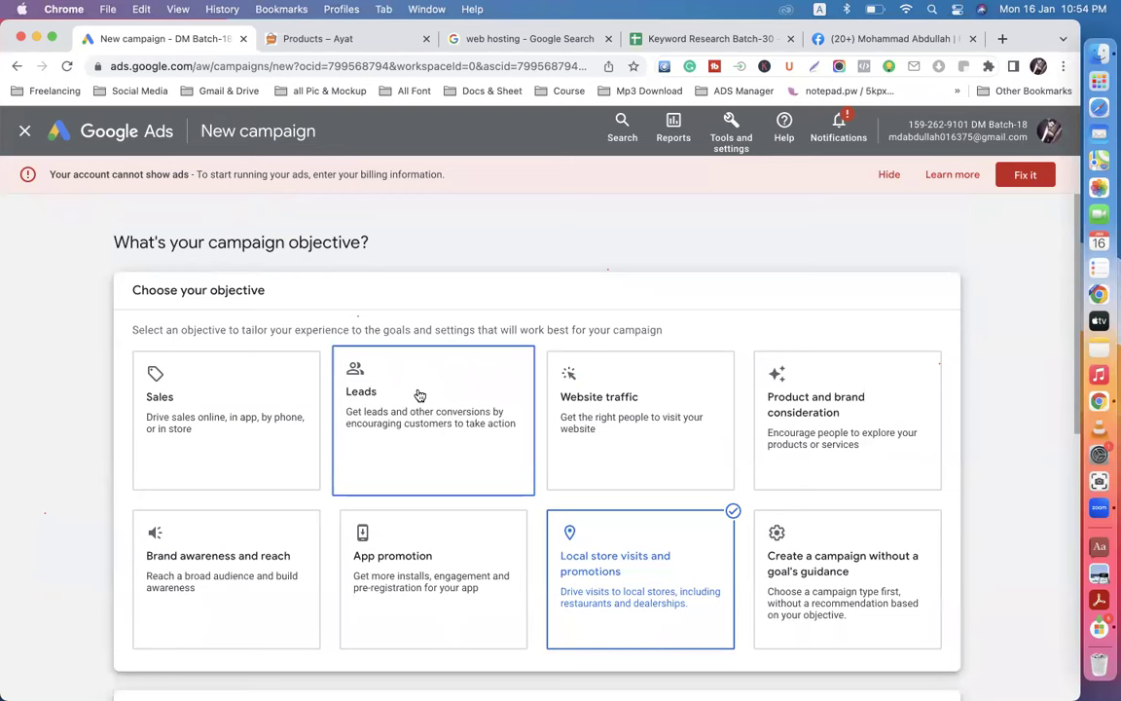
# Step: Set the objective back to Leads and look over the methods for gathering leads' info
pyautogui.click(360, 392)
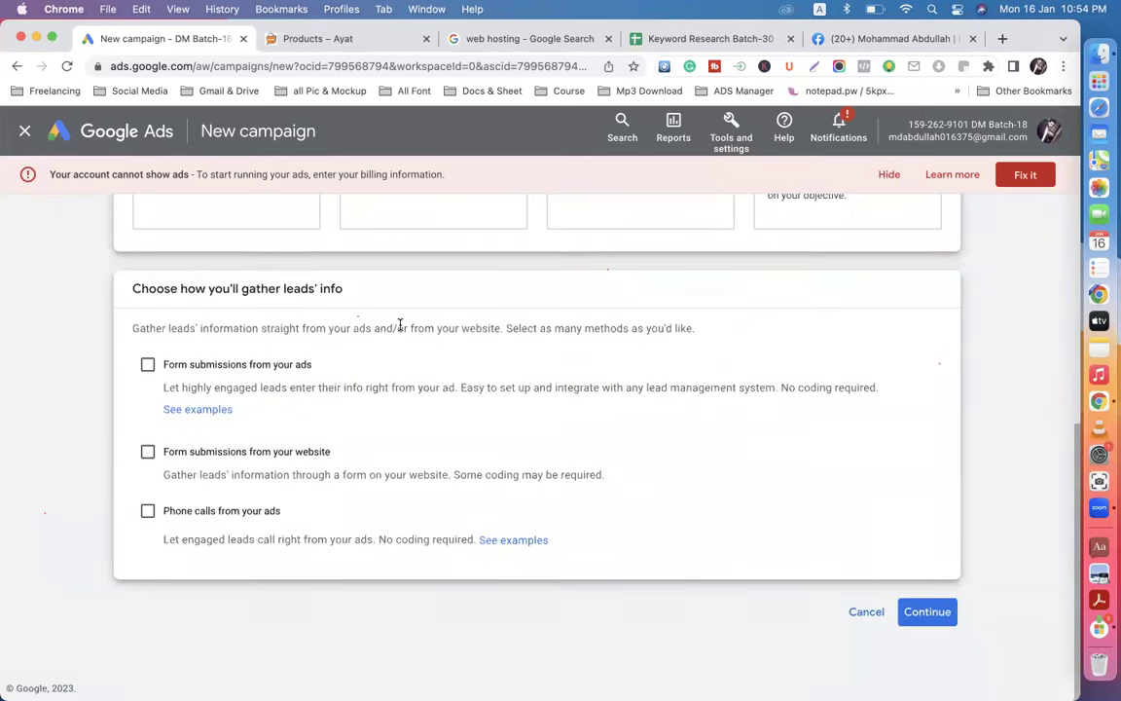
pyautogui.scroll(5, 400, 325)
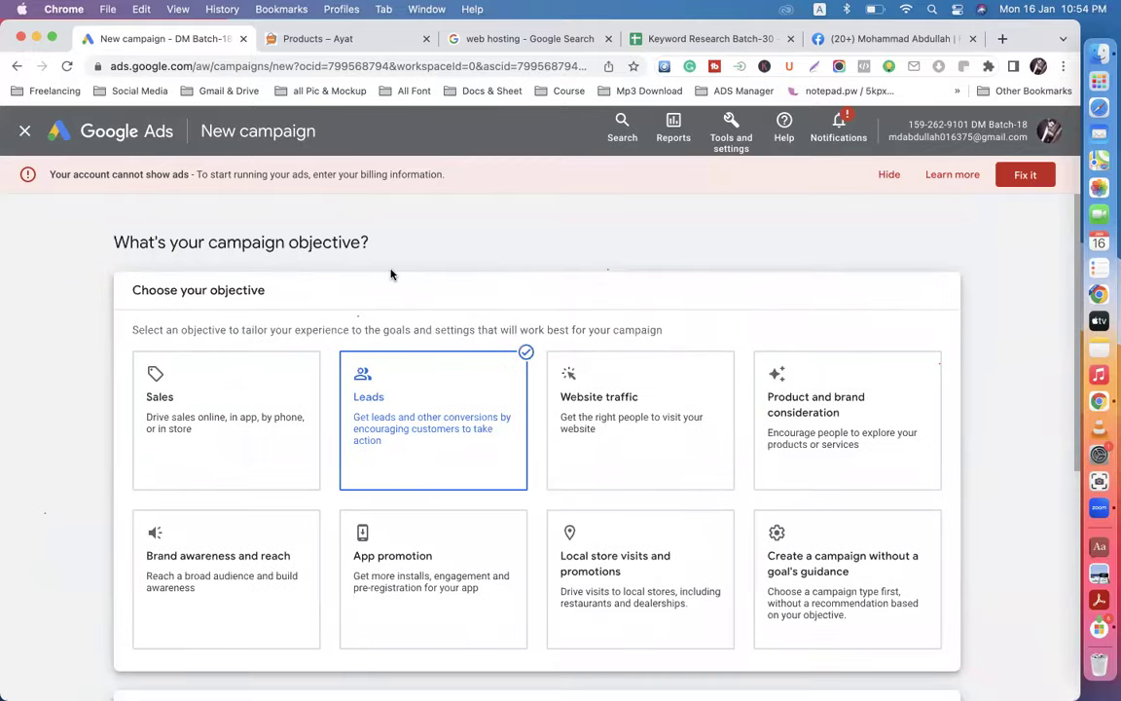
# Step: Select the Sales objective with the Search campaign type and look over the ways to reach the goal
pyautogui.moveTo(269, 291); pyautogui.dragTo(305, 286)
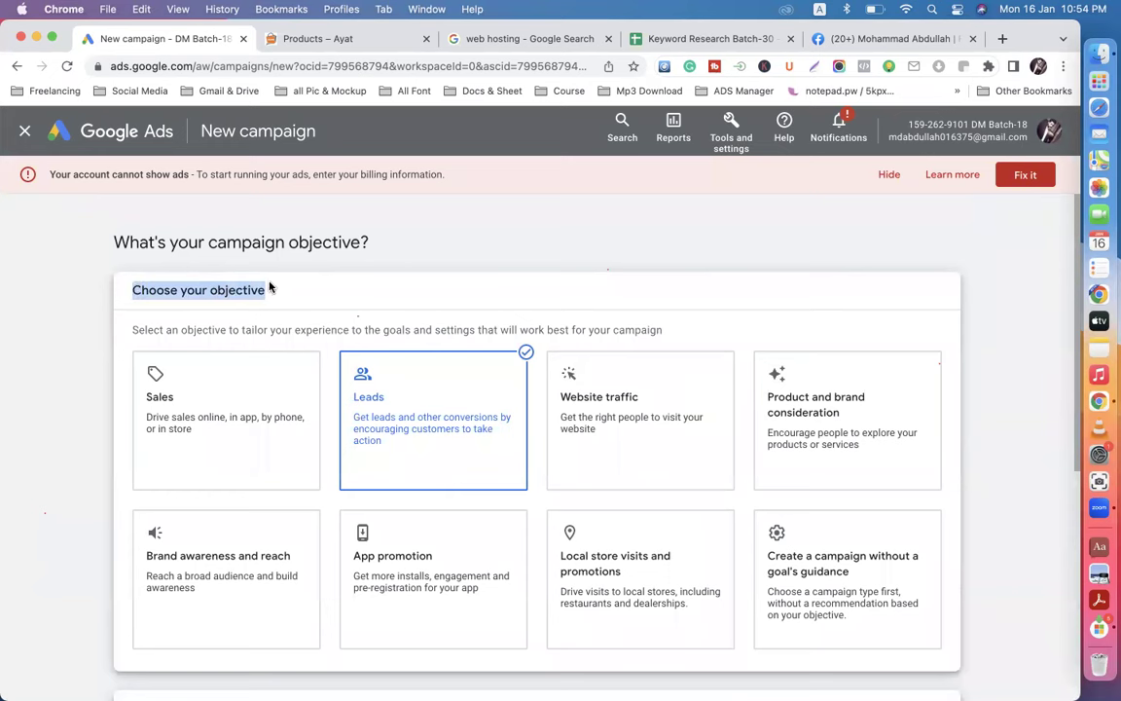
pyautogui.click(343, 273)
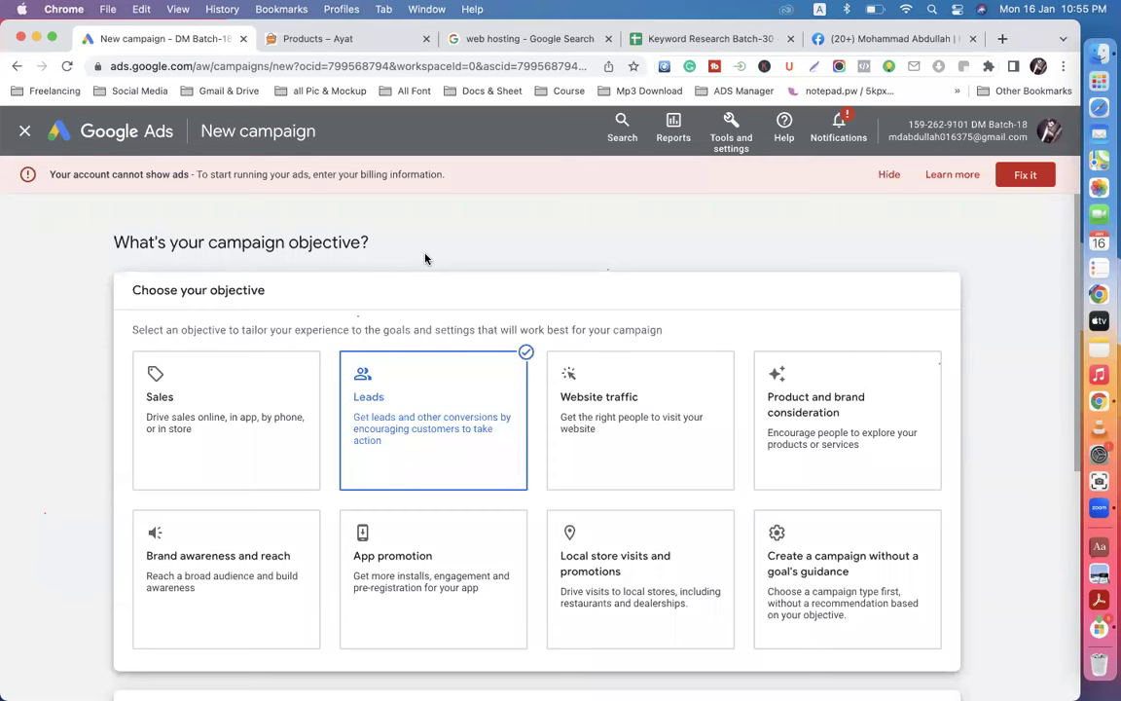
pyautogui.click(208, 420)
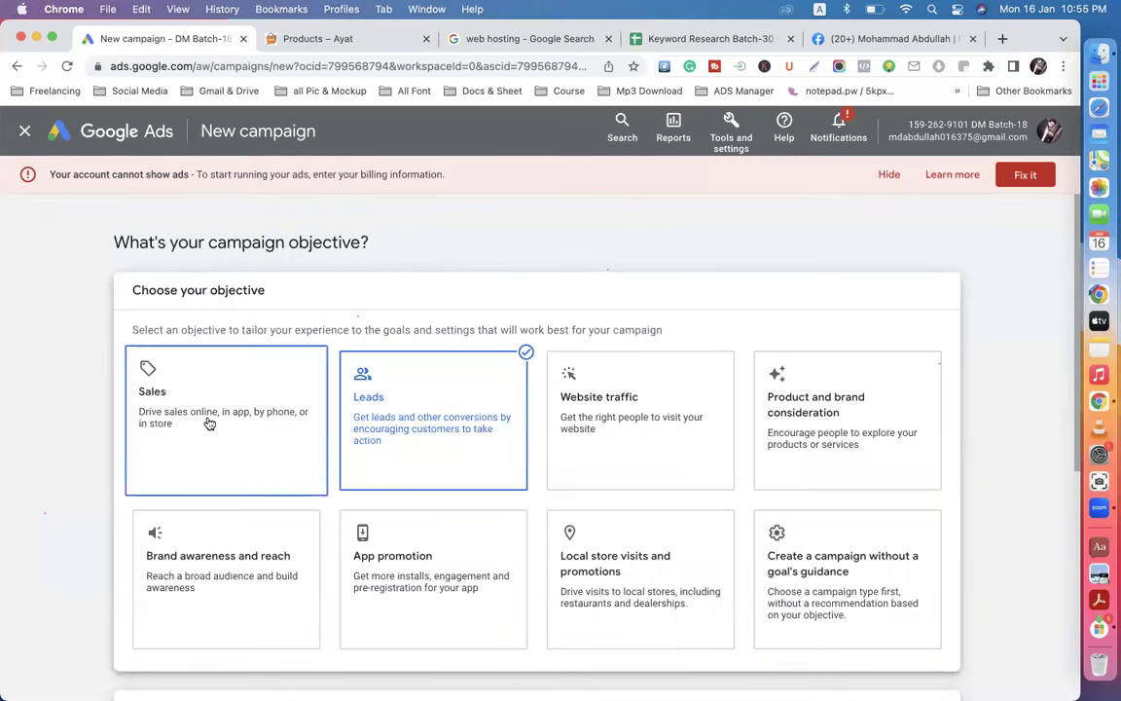
pyautogui.click(216, 349)
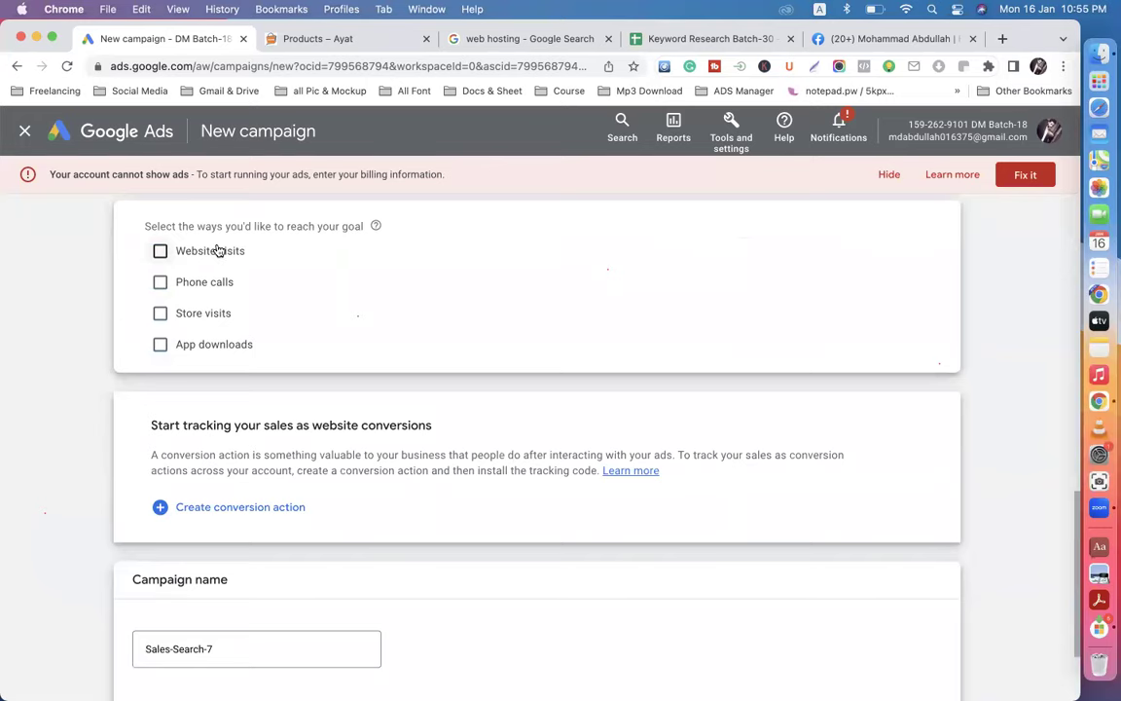
pyautogui.scroll(10, 218, 251)
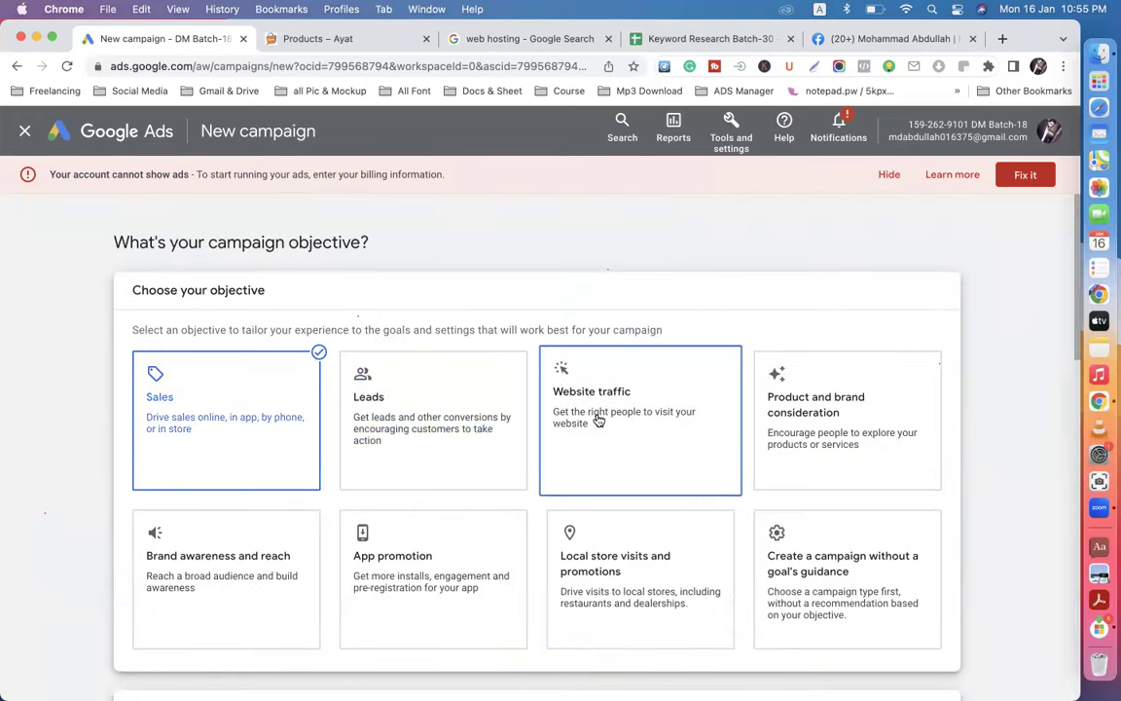
# Step: Switch the objective to Website traffic and try a campaign type under it
pyautogui.click(599, 420)
pyautogui.click(265, 325)
pyautogui.scroll(10, 263, 325)
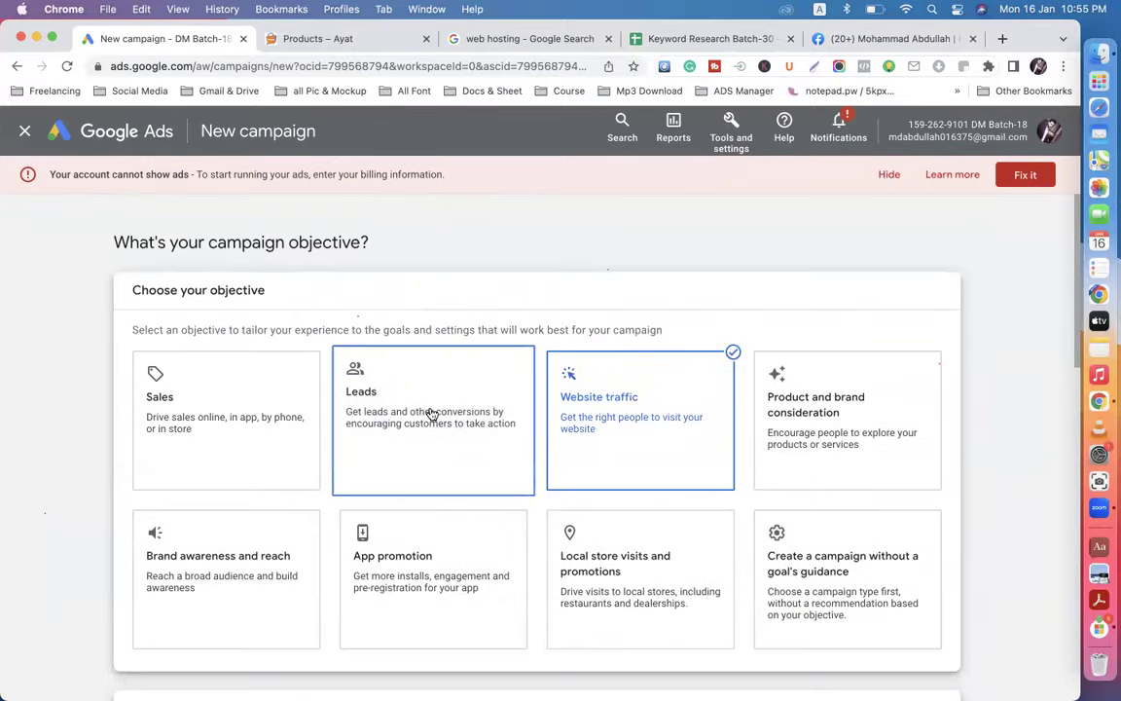
# Step: Set the objective to Leads, gather leads' info through form submissions from ads, and continue to the campaign types
pyautogui.click(432, 415)
pyautogui.click(147, 364)
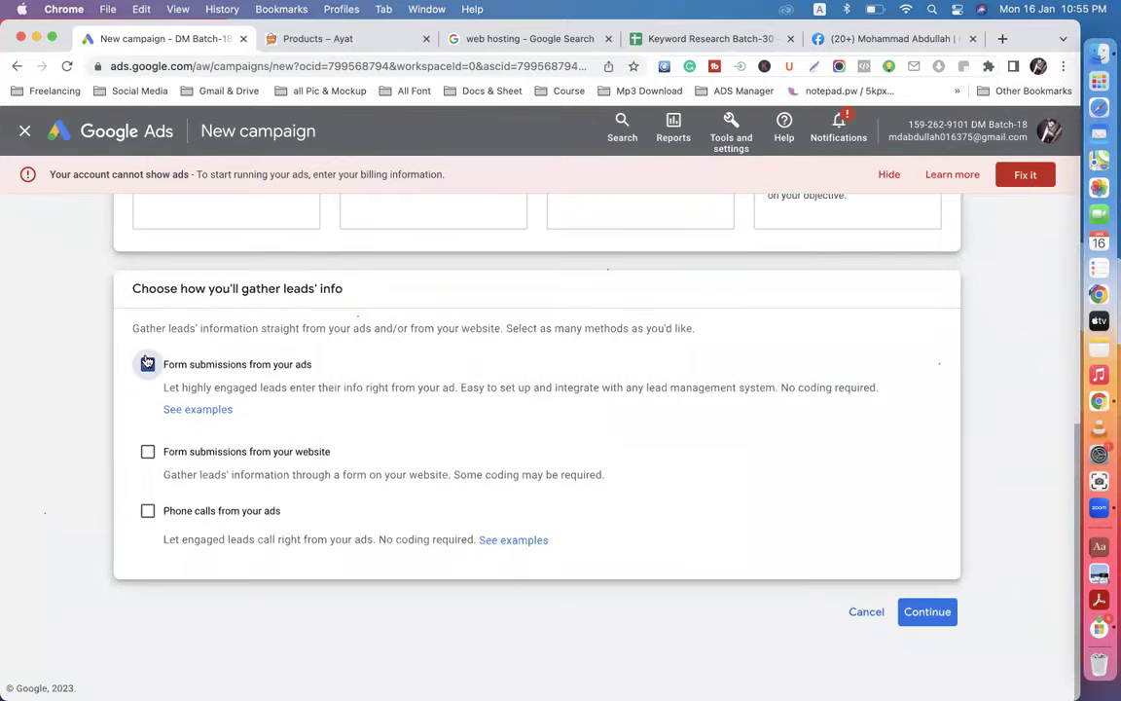
pyautogui.click(919, 611)
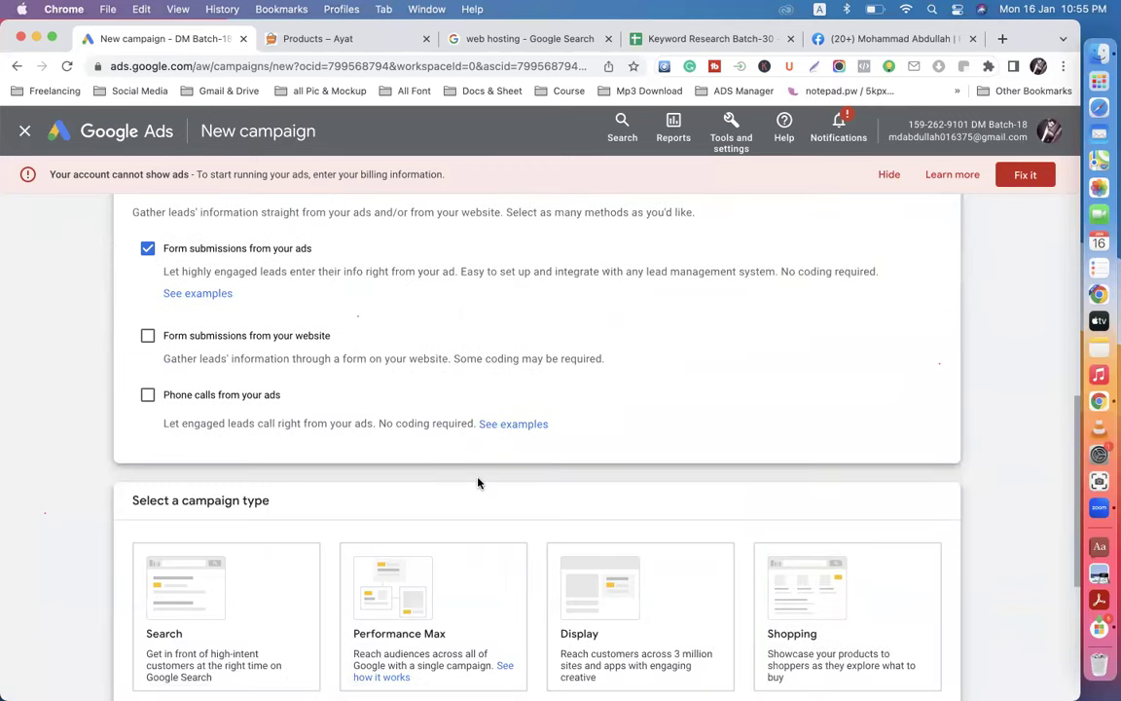
pyautogui.scroll(10, 478, 483)
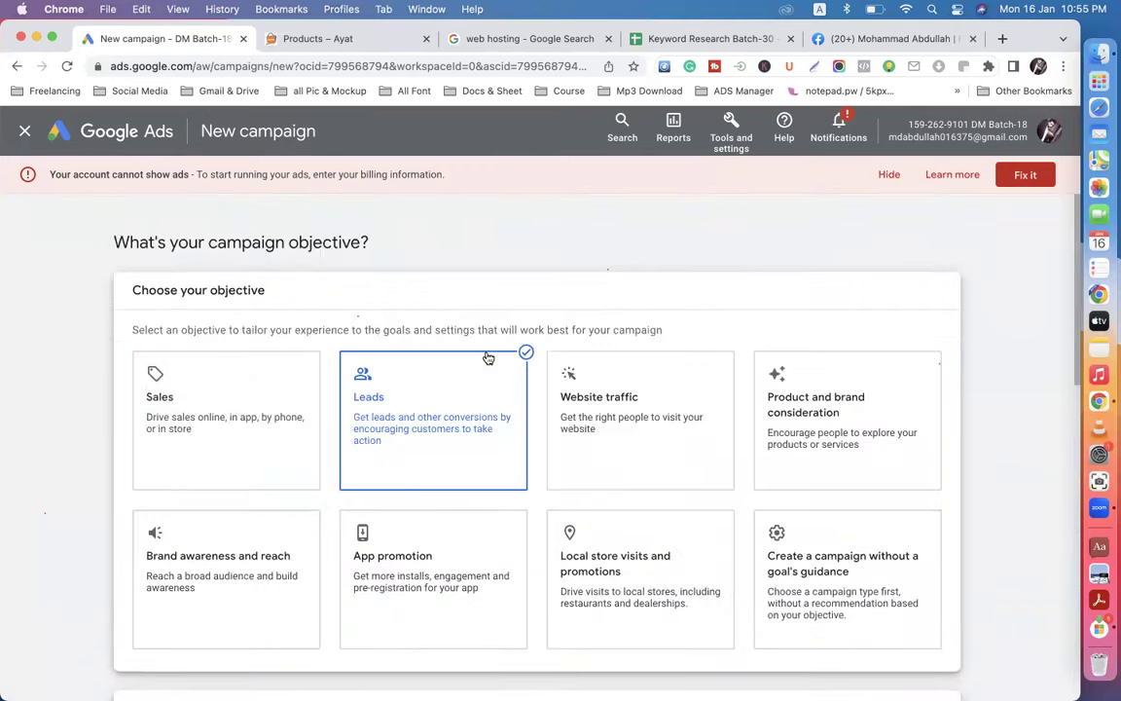
# Step: Choose the Search campaign type for the Leads objective and look over its conversion tracking and campaign name sections
pyautogui.scroll(-7, 413, 418)
pyautogui.scroll(2, 392, 400)
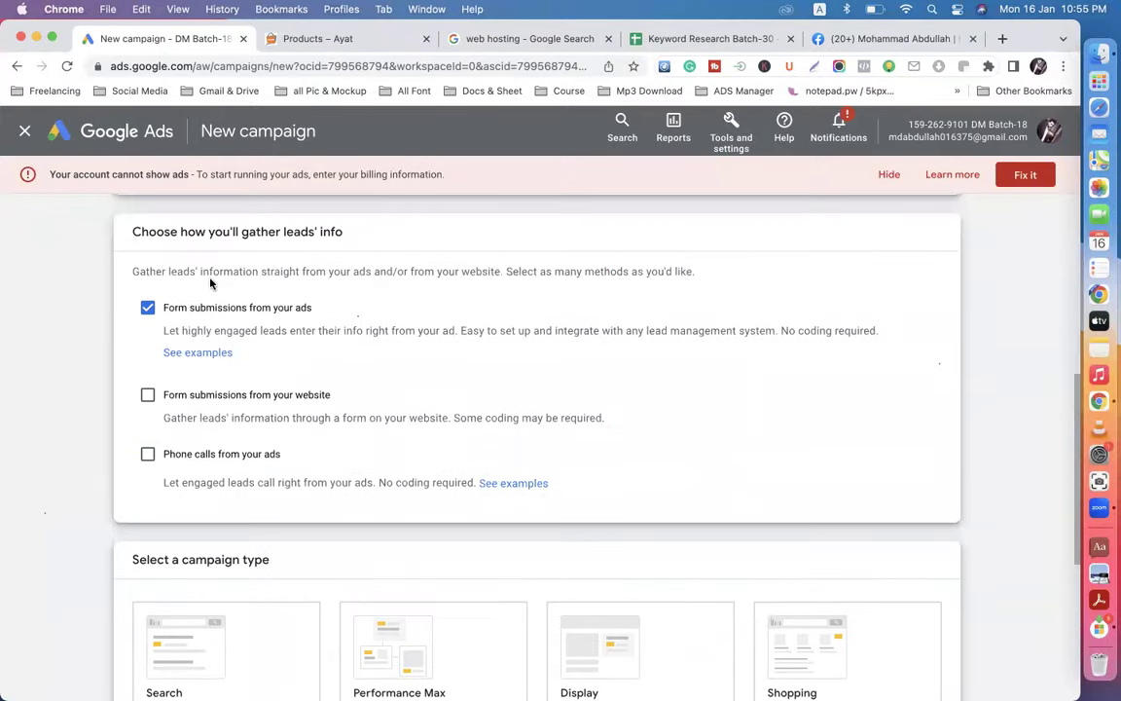
pyautogui.scroll(-3, 325, 326)
pyautogui.click(245, 390)
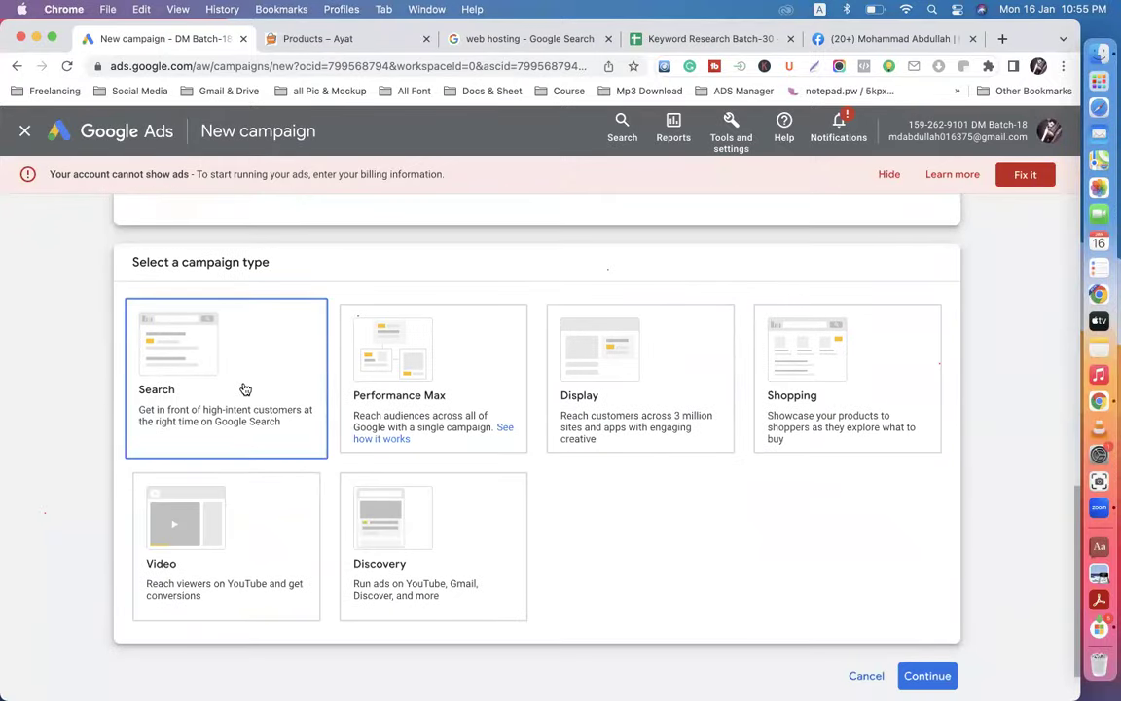
pyautogui.scroll(-5, 244, 388)
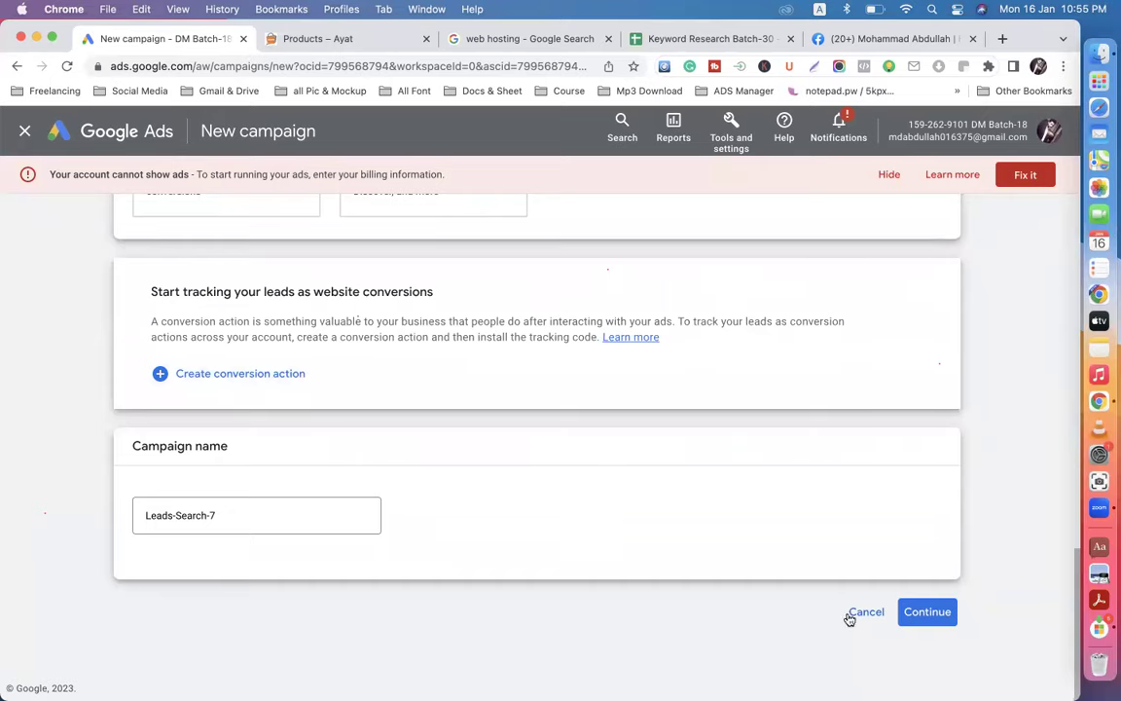
pyautogui.scroll(5, 369, 385)
pyautogui.scroll(3, 367, 385)
pyautogui.scroll(-3, 370, 388)
pyautogui.scroll(5, 369, 387)
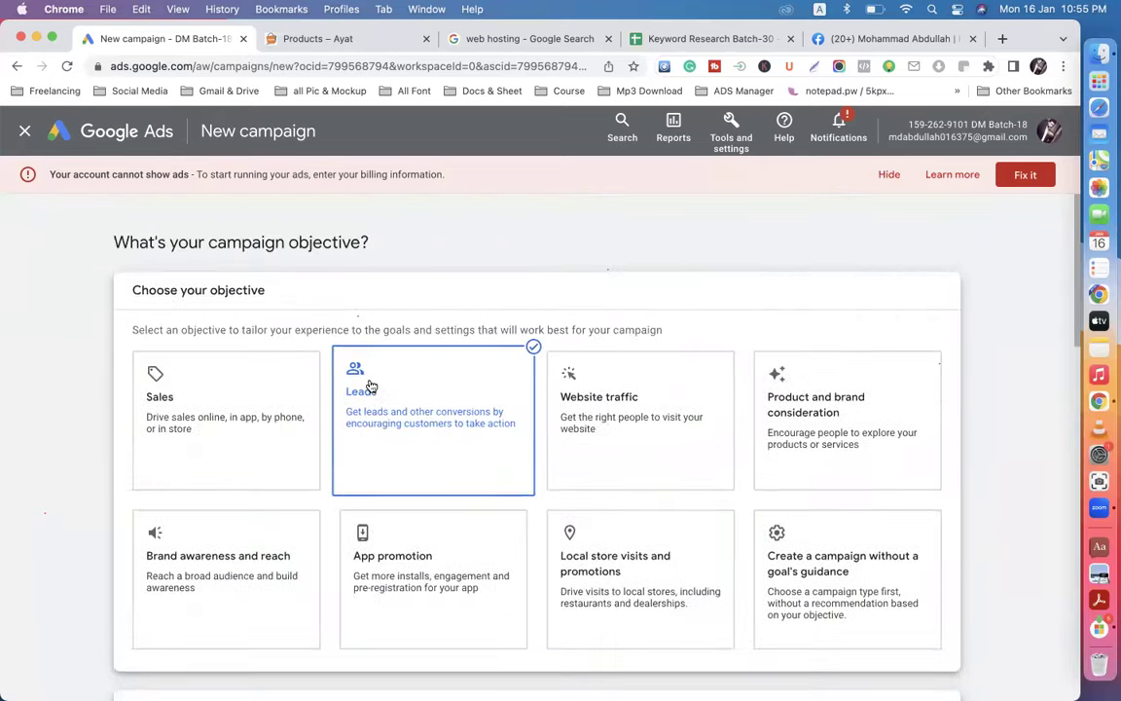
# Step: Switch the objective to Product and brand consideration and review its Video campaign subtypes
pyautogui.click(838, 425)
pyautogui.scroll(-10, 838, 426)
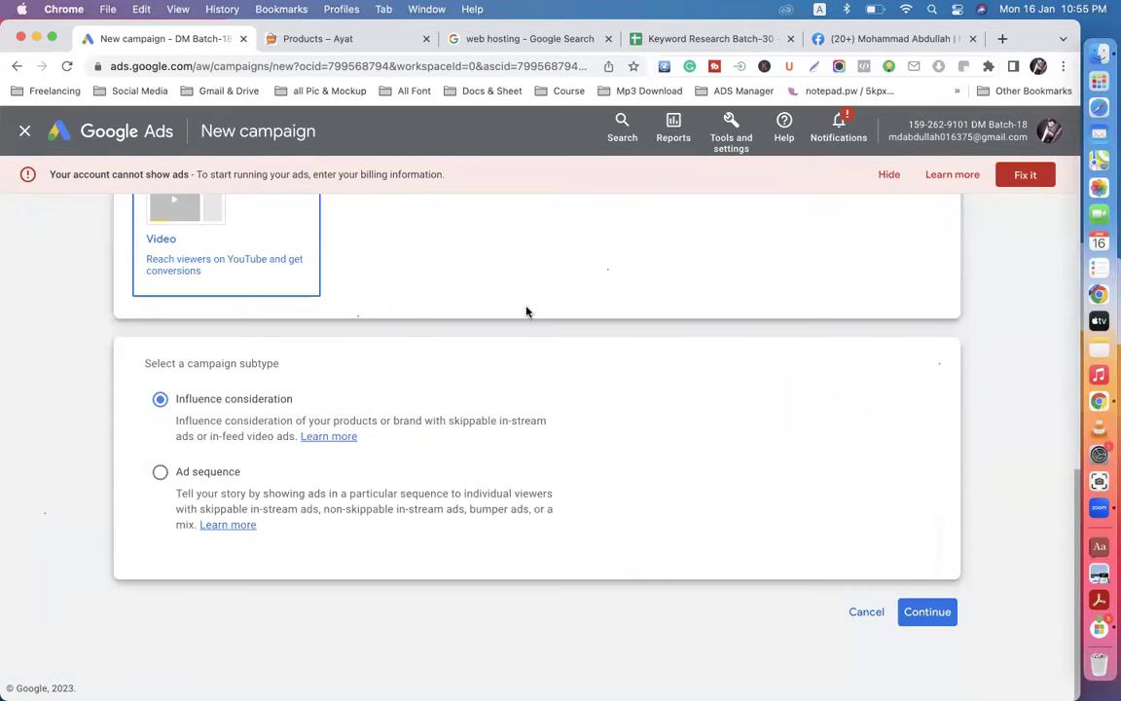
pyautogui.scroll(8, 526, 311)
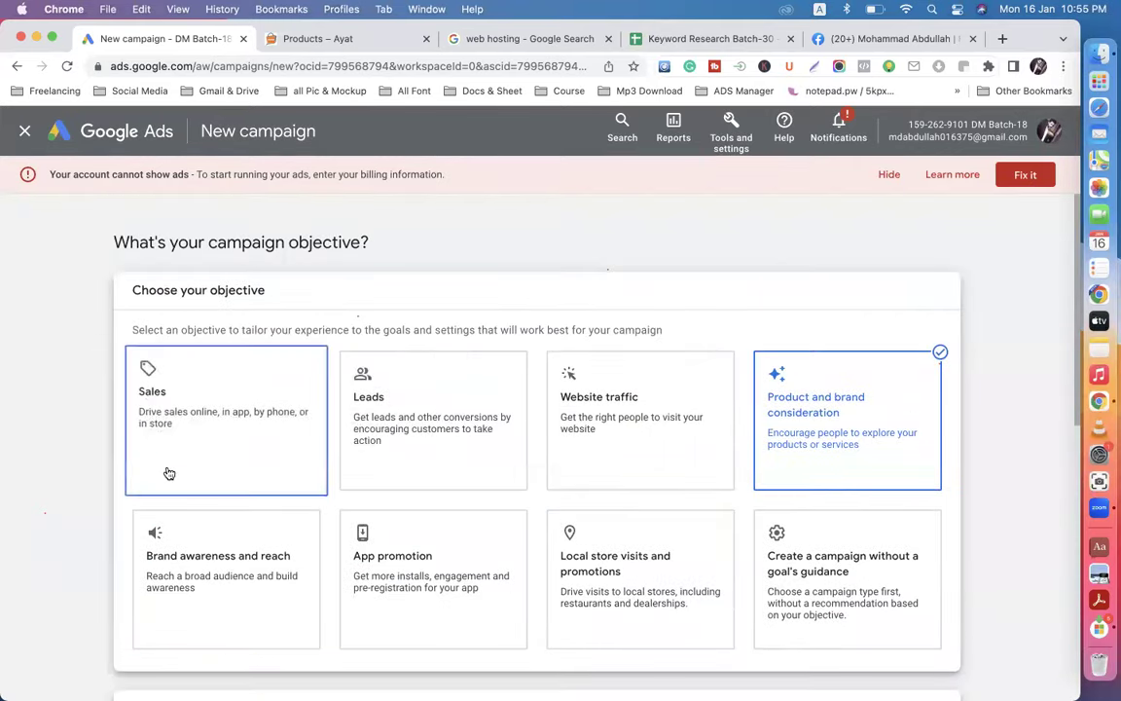
# Step: Compare the campaign types under the Brand awareness and reach, App promotion, and Local store visits and promotions objectives
pyautogui.click(195, 560)
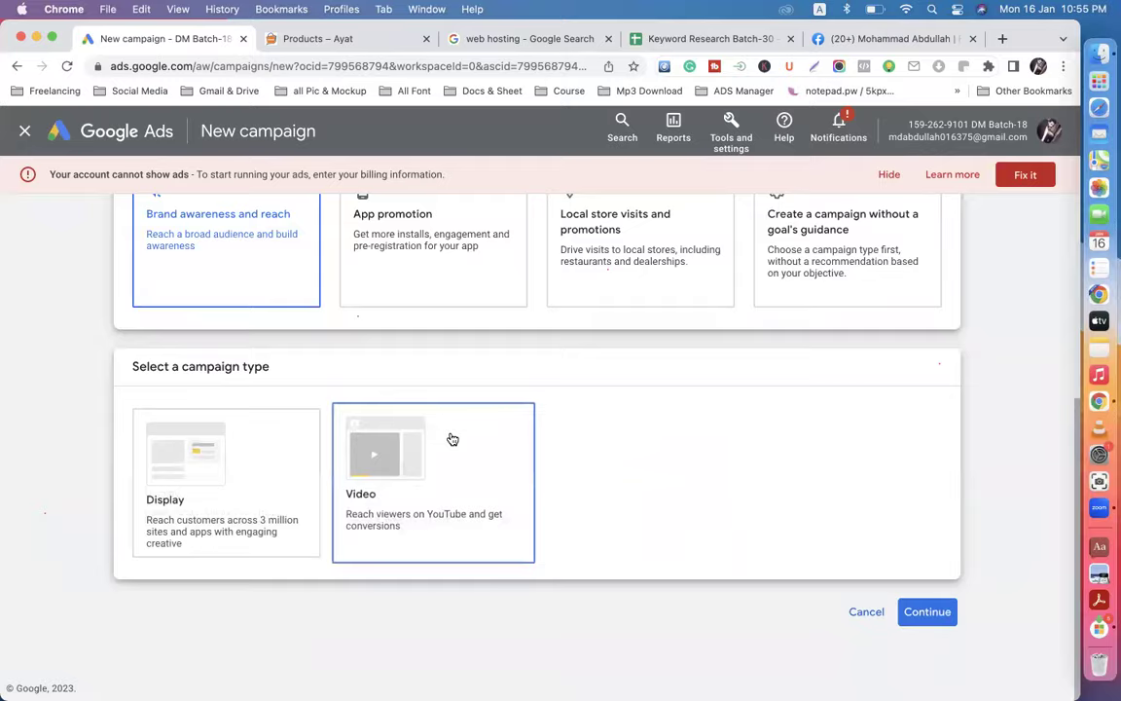
pyautogui.scroll(5, 428, 409)
pyautogui.click(459, 540)
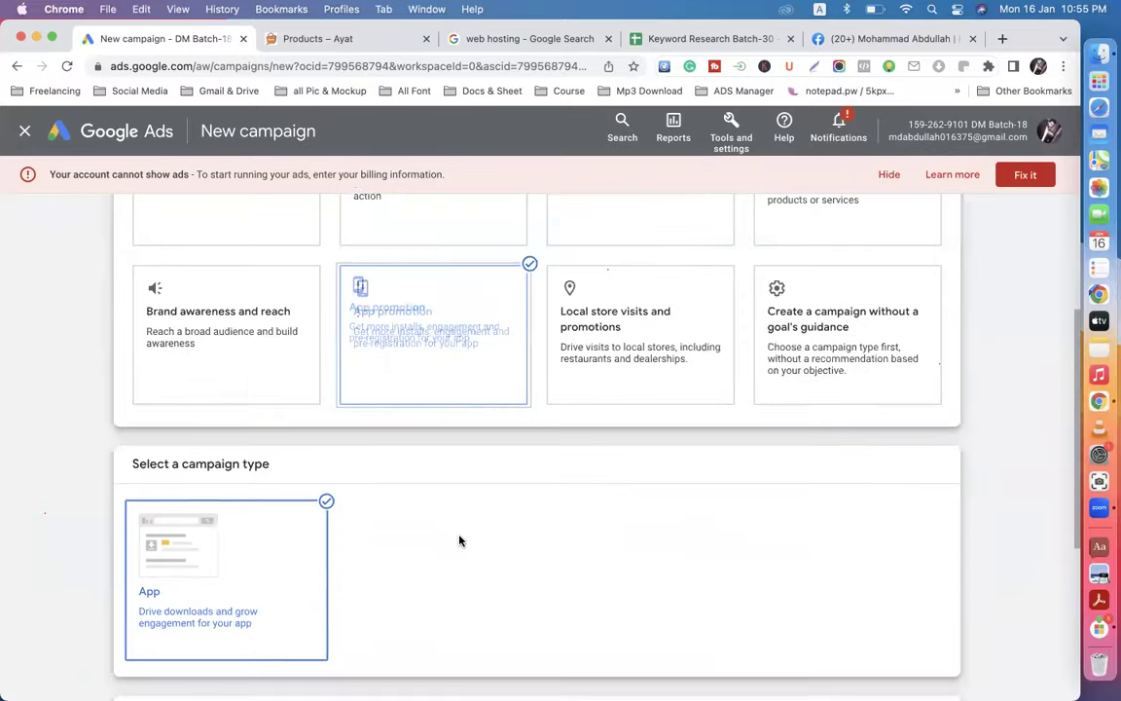
pyautogui.scroll(4, 600, 453)
pyautogui.click(671, 354)
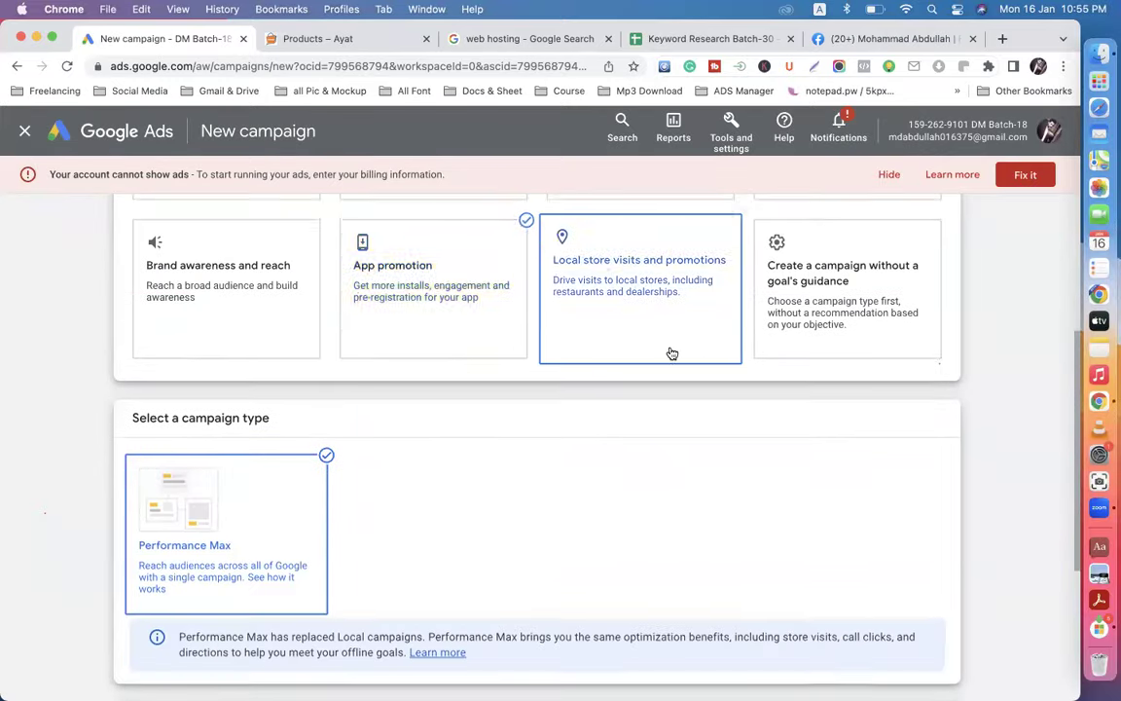
pyautogui.scroll(4, 831, 358)
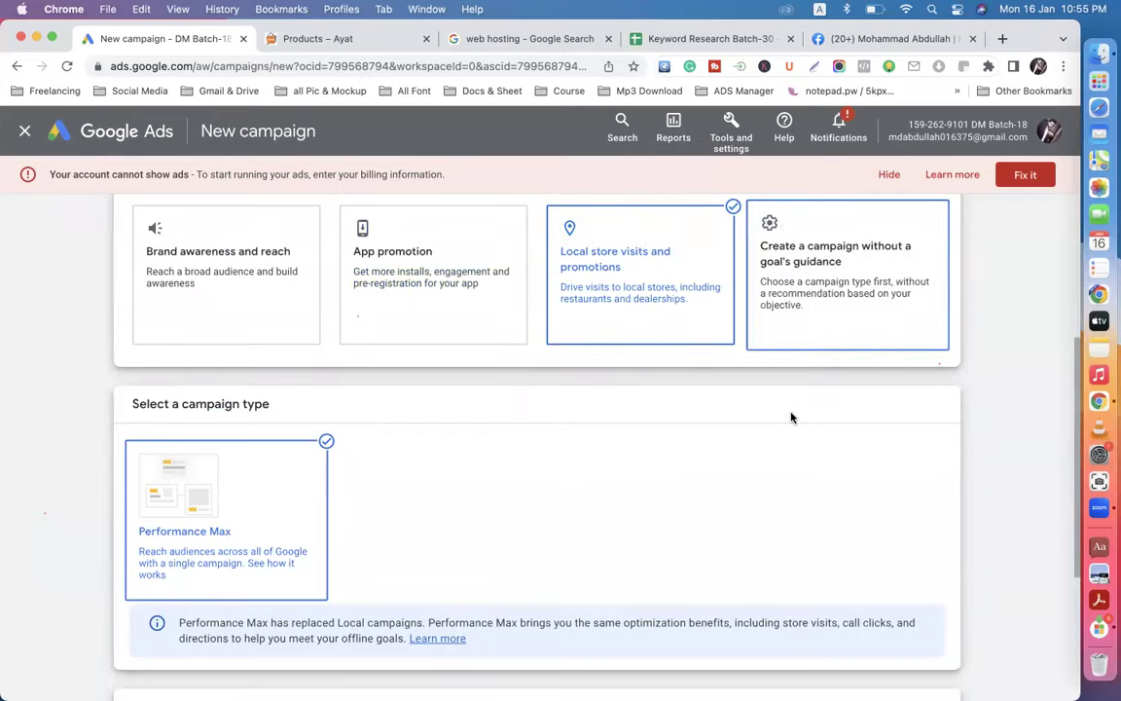
pyautogui.scroll(4, 790, 417)
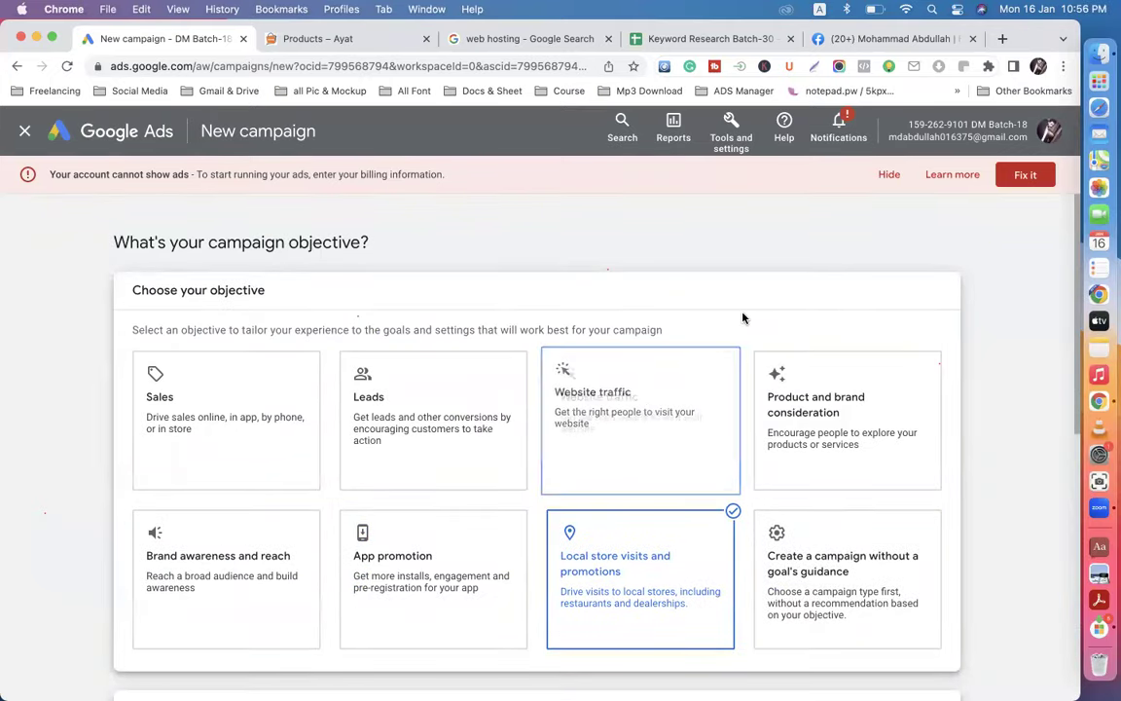
# Step: Leave the new campaign setup and look over the account overview and its list of sections
pyautogui.click(24, 131)
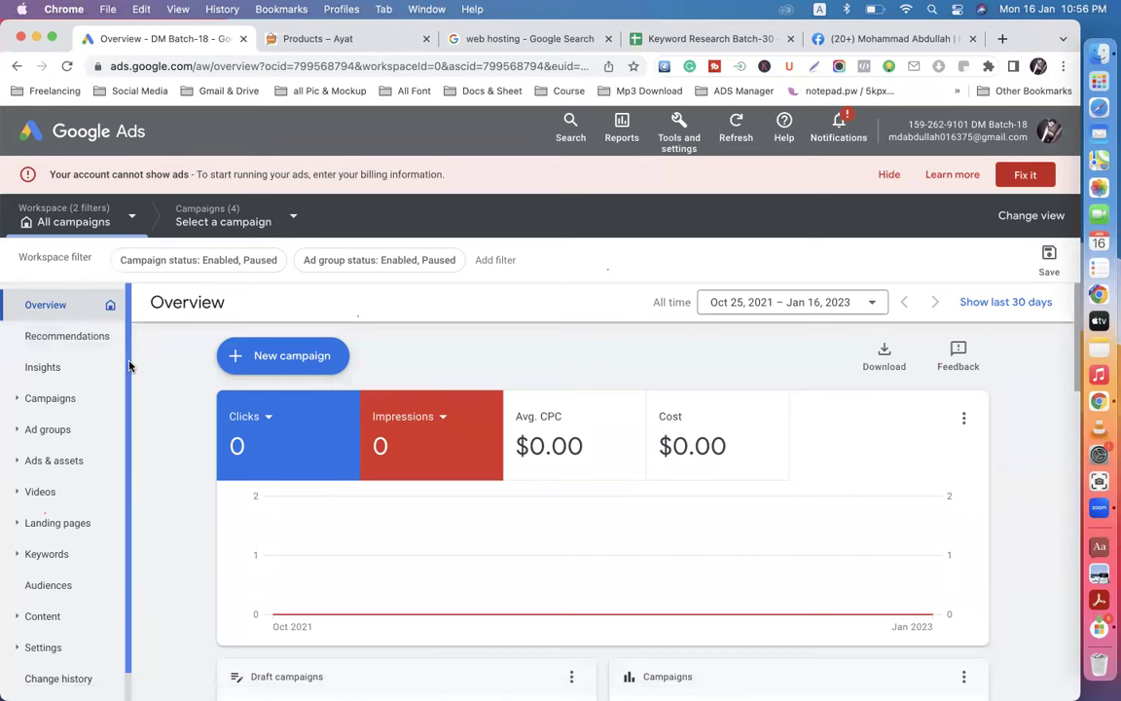
pyautogui.scroll(-1, 129, 368)
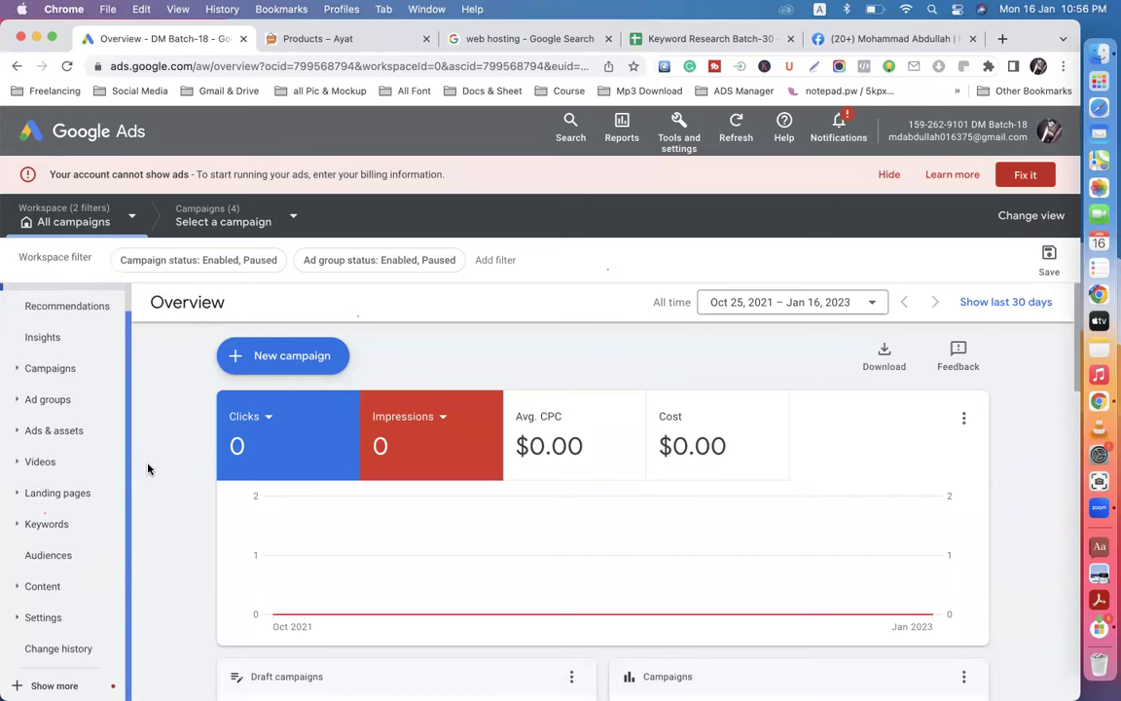
pyautogui.scroll(-1, 148, 469)
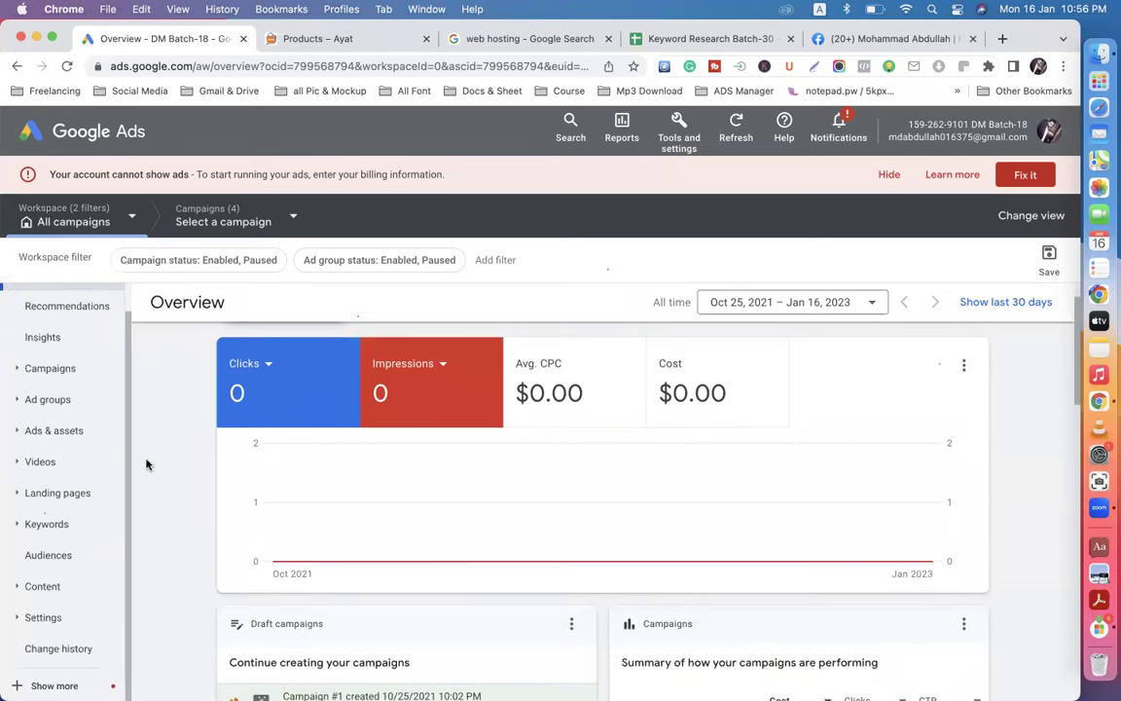
pyautogui.scroll(1, 122, 409)
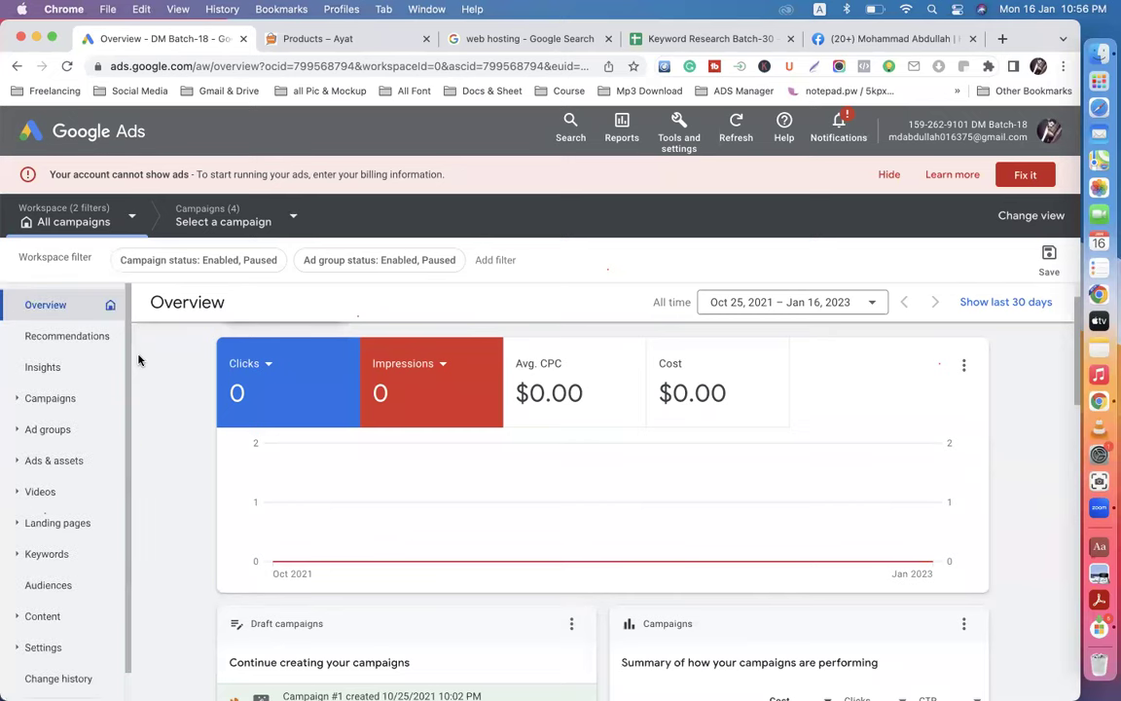
pyautogui.scroll(1, 211, 414)
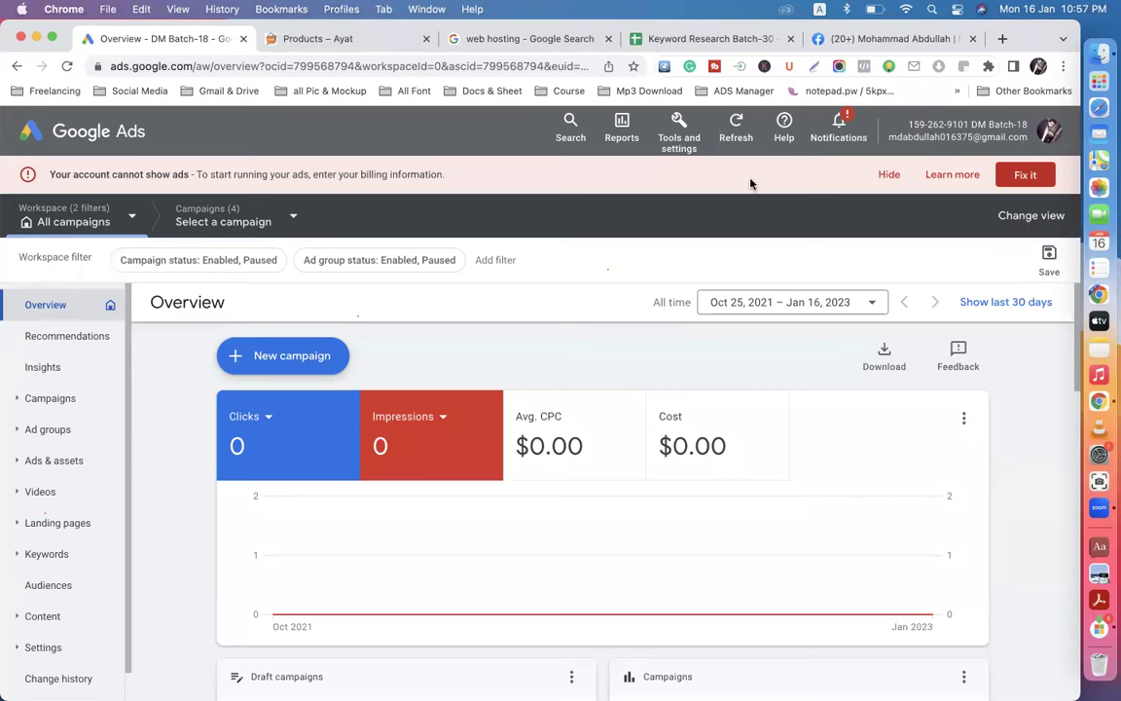
# Step: Check the account notifications and the list of existing campaigns on the overview page
pyautogui.click(846, 130)
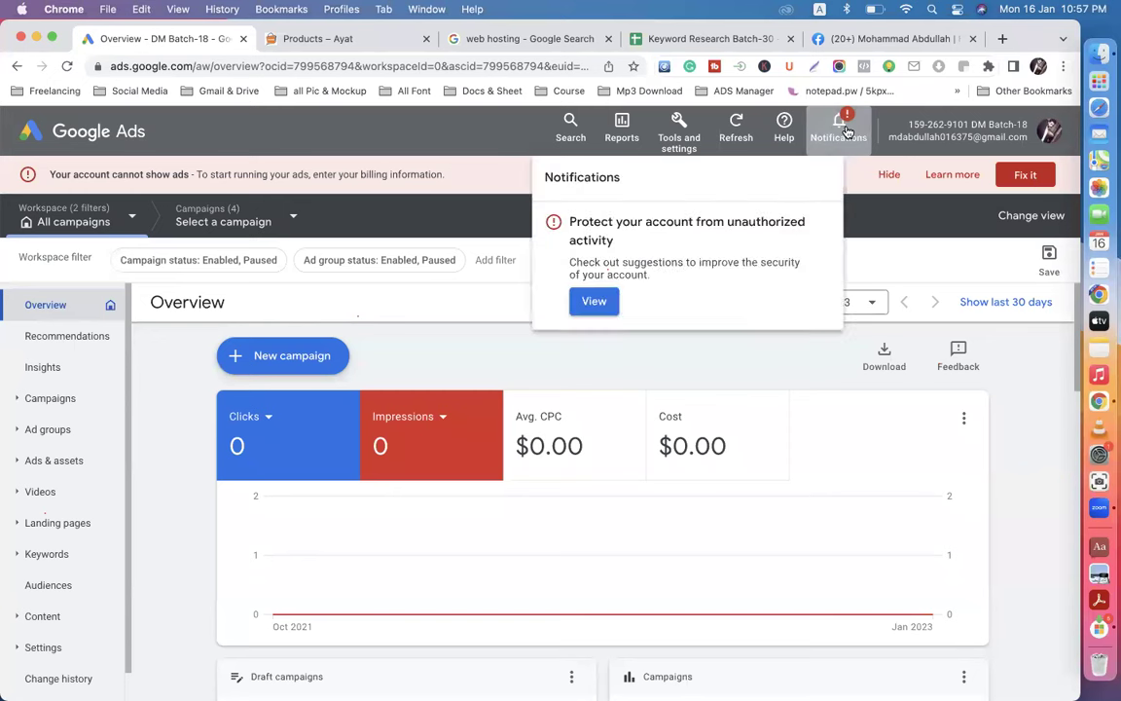
pyautogui.click(846, 129)
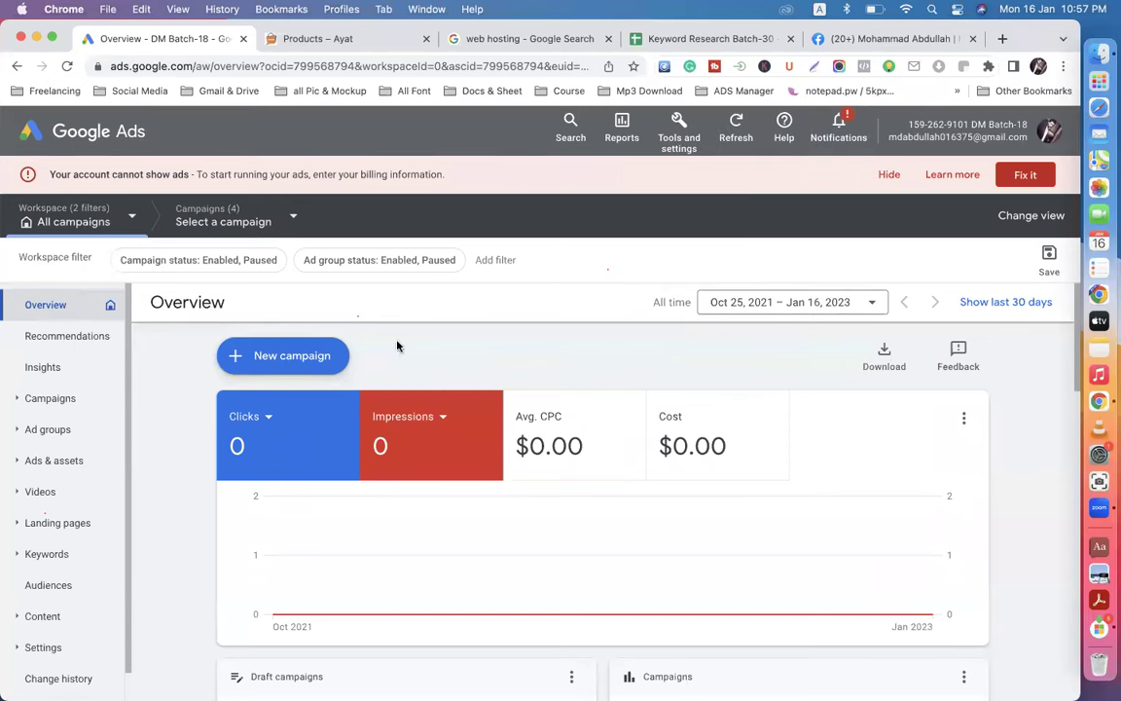
pyautogui.click(293, 221)
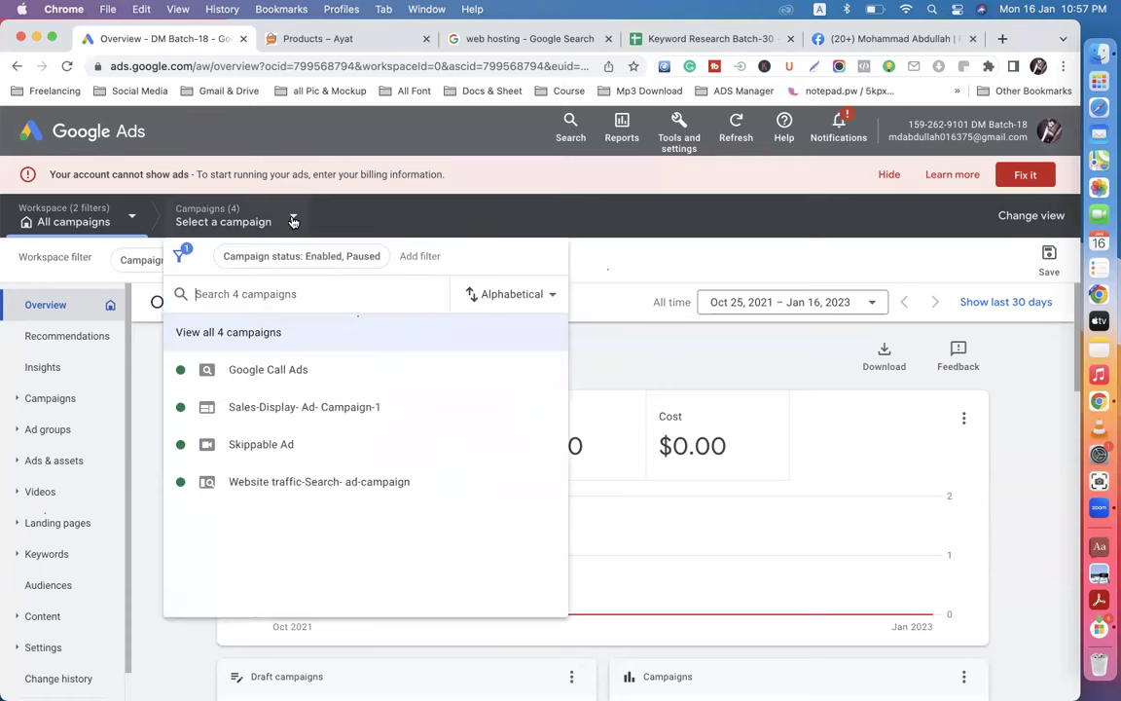
pyautogui.click(141, 377)
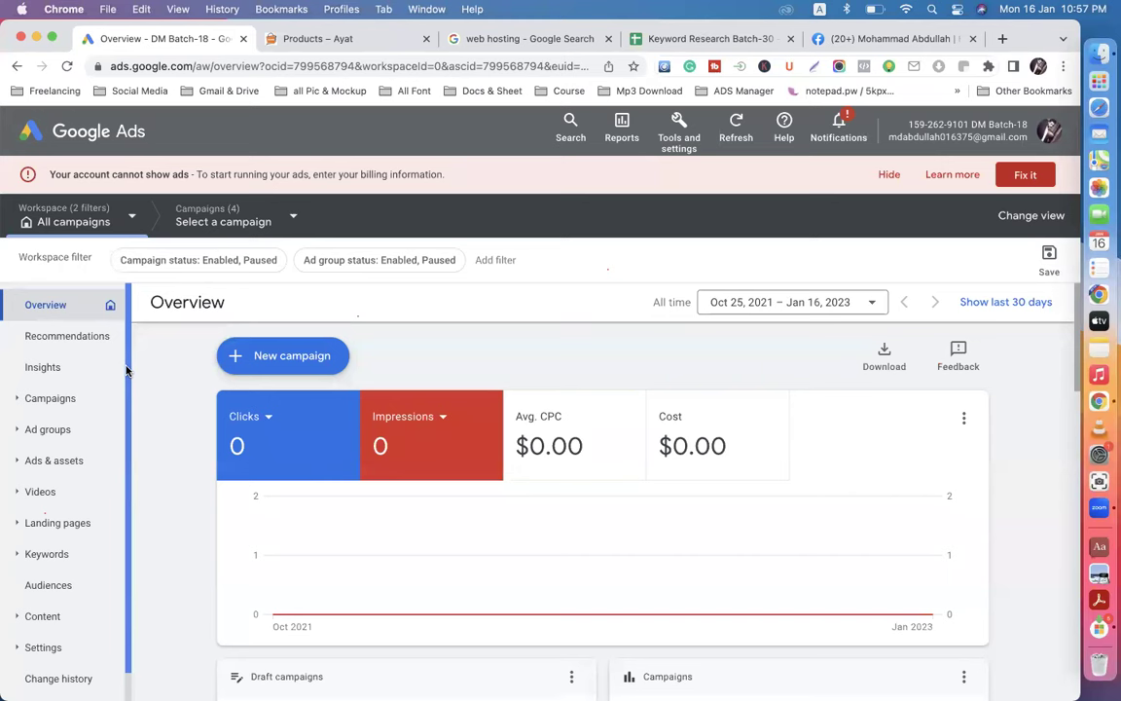
pyautogui.scroll(-1, 131, 390)
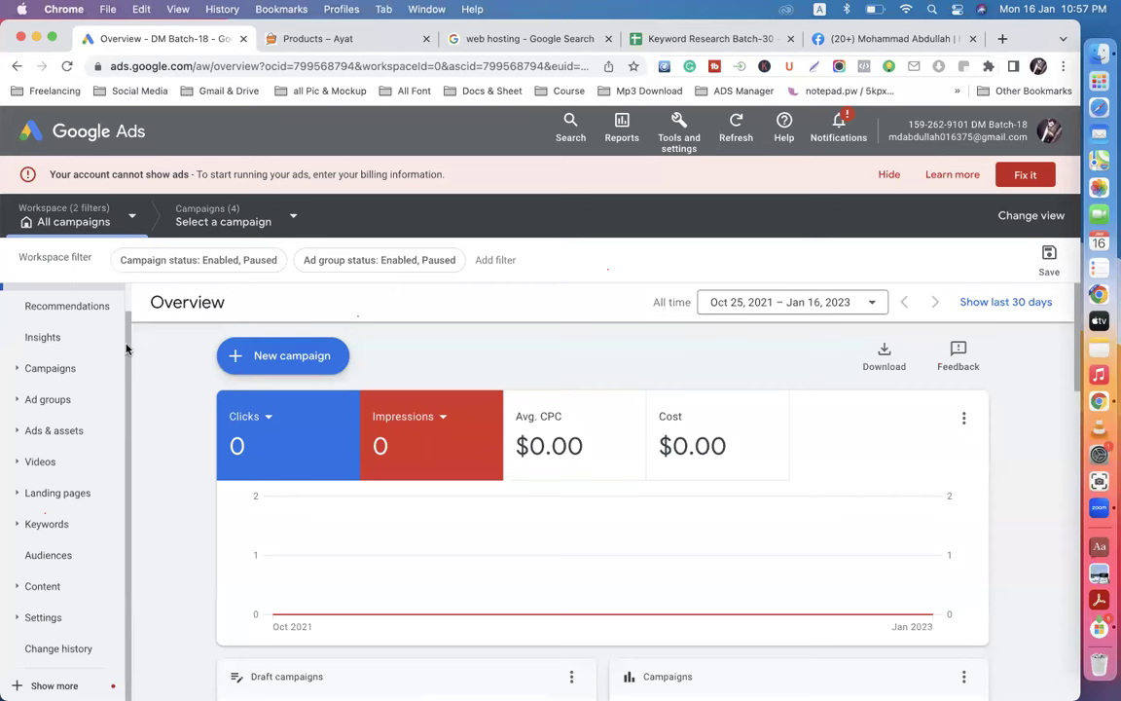
pyautogui.scroll(1, 126, 349)
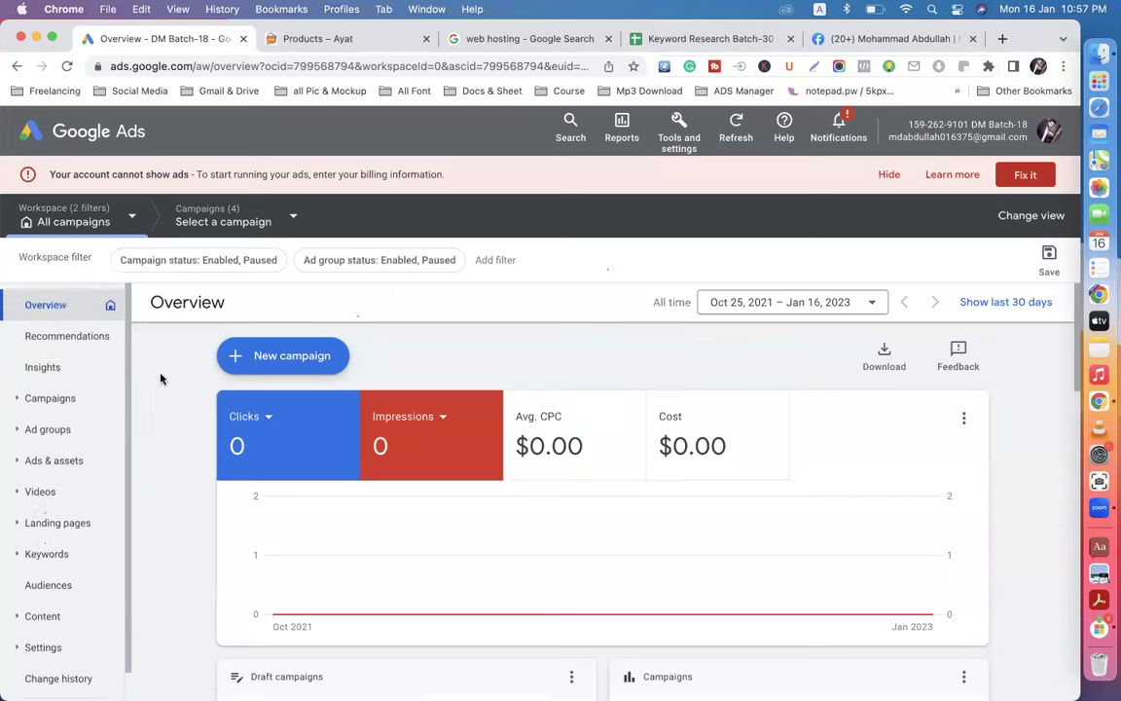
# Step: Look over the Ayat shop's products page and the web hosting search results, and return to the Google Ads overview
pyautogui.click(340, 38)
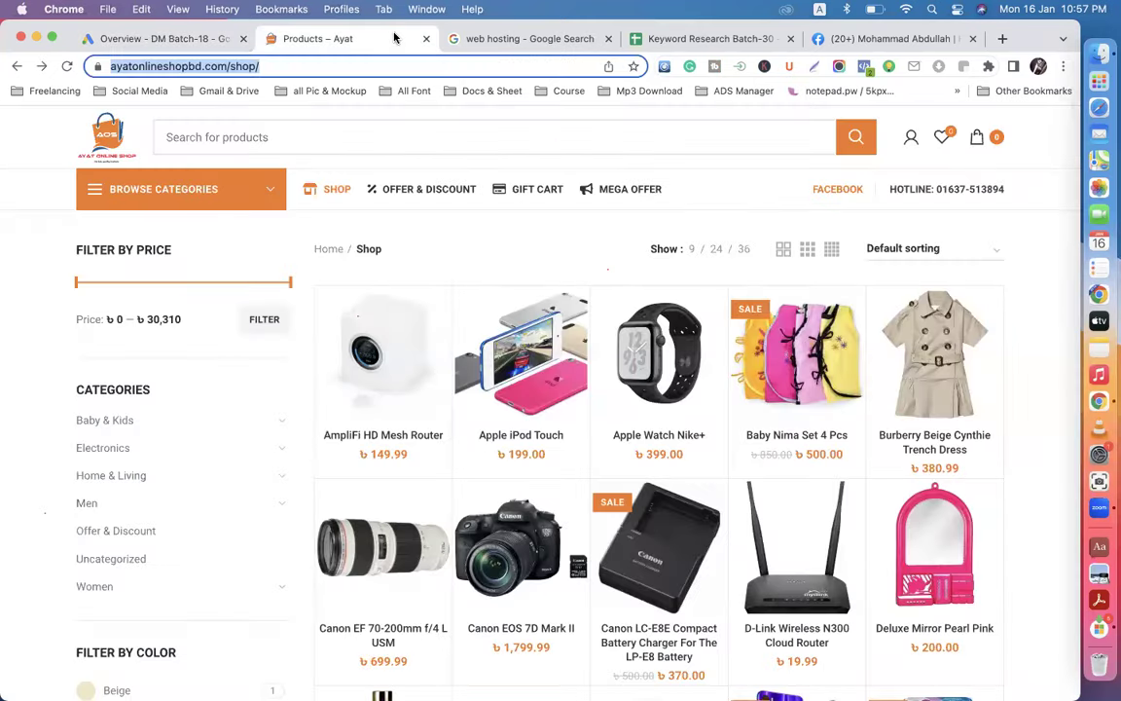
pyautogui.scroll(-15, 534, 465)
pyautogui.scroll(15, 533, 466)
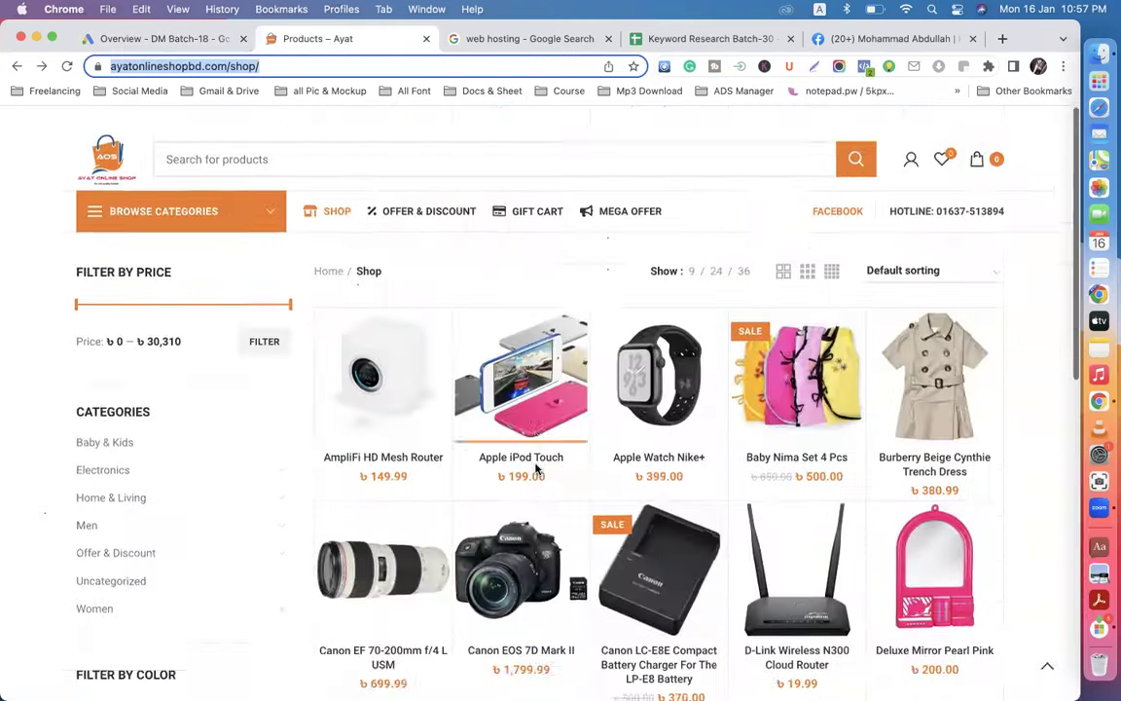
pyautogui.click(506, 38)
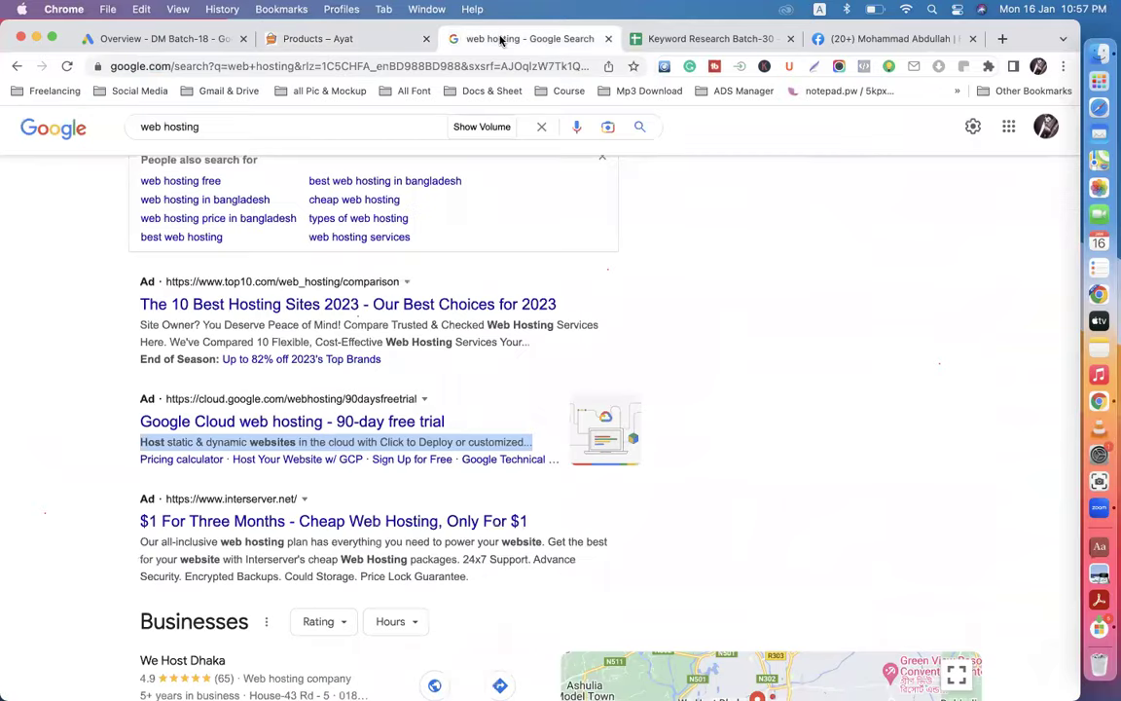
pyautogui.click(187, 39)
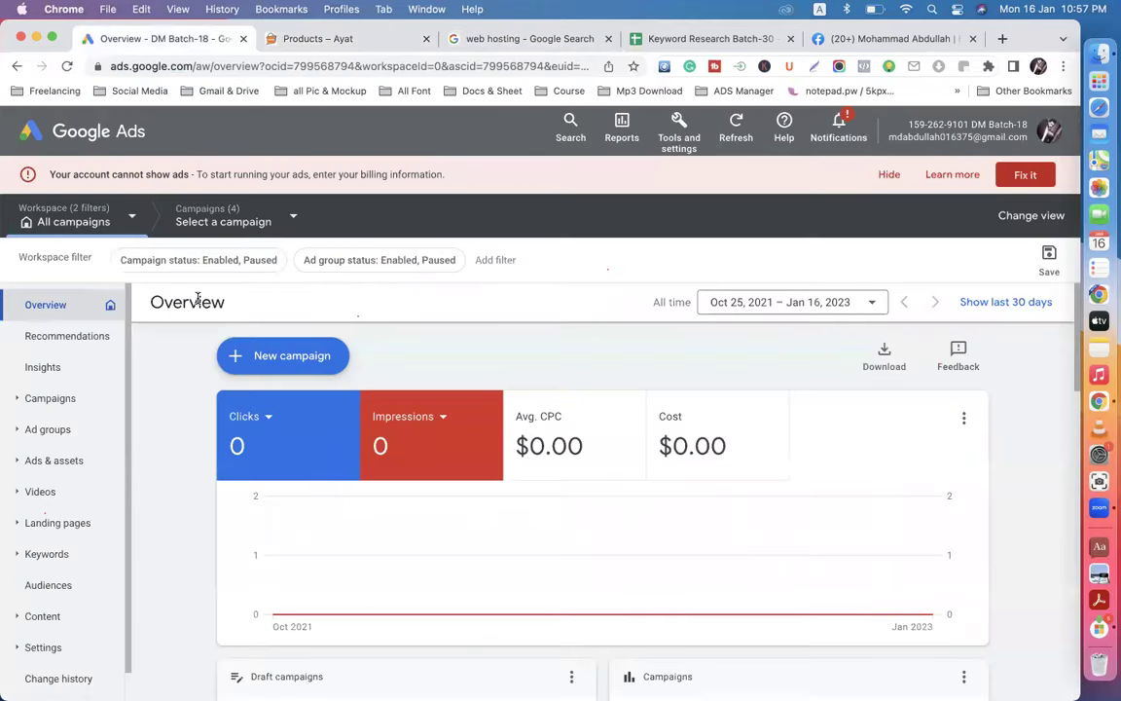
# Step: Dismiss the account notification about protecting against unauthorized activity and close the notifications
pyautogui.scroll(-1, 126, 367)
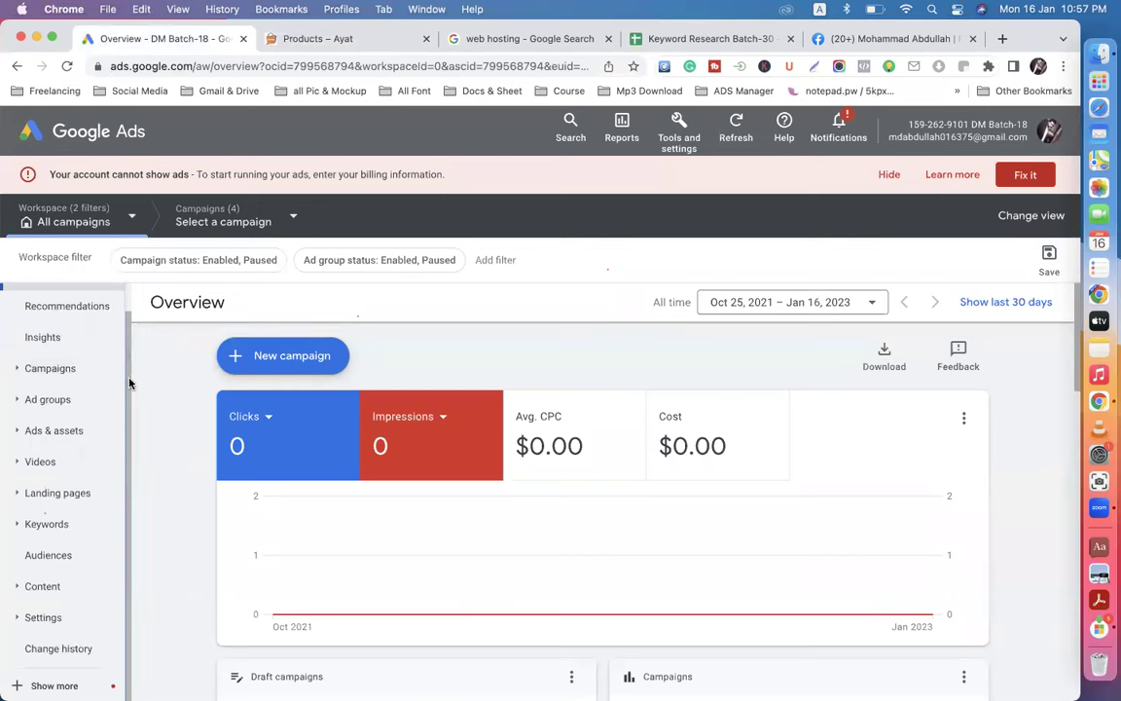
pyautogui.scroll(1, 127, 341)
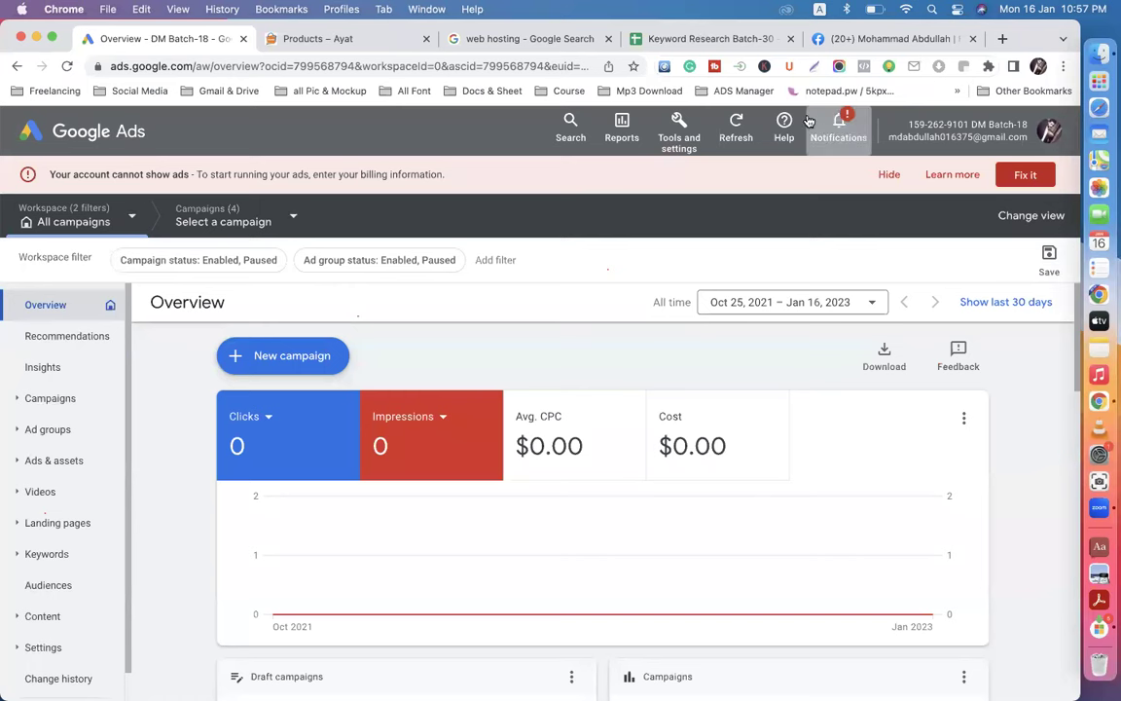
pyautogui.click(843, 135)
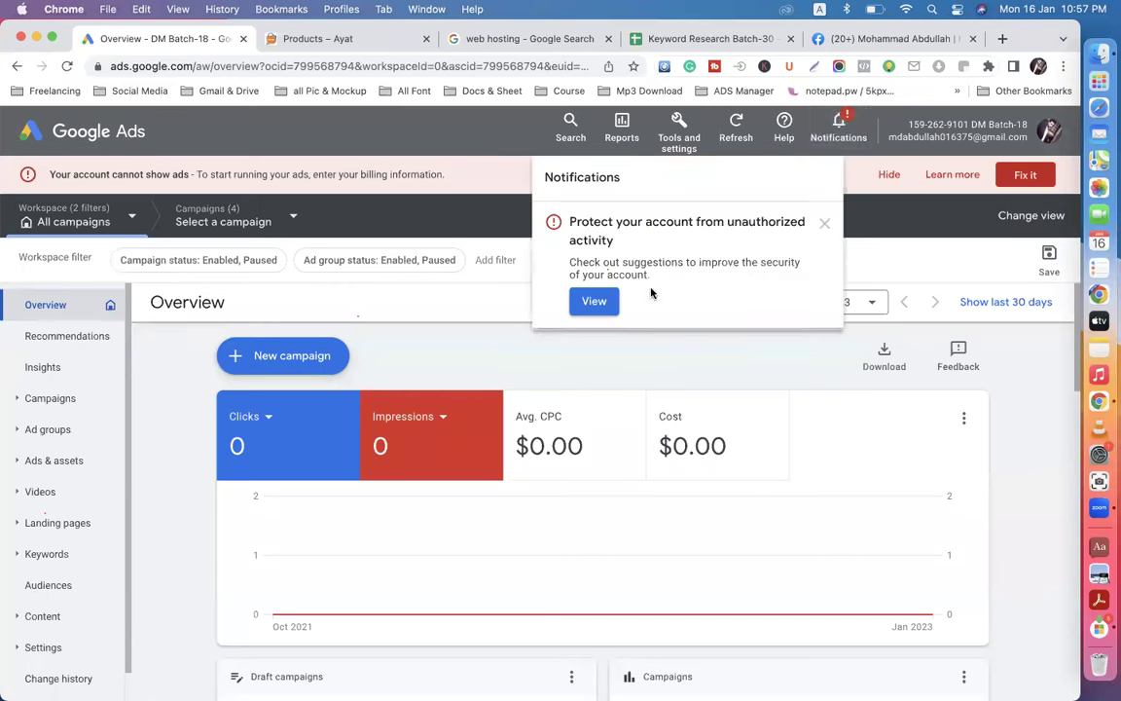
pyautogui.click(829, 224)
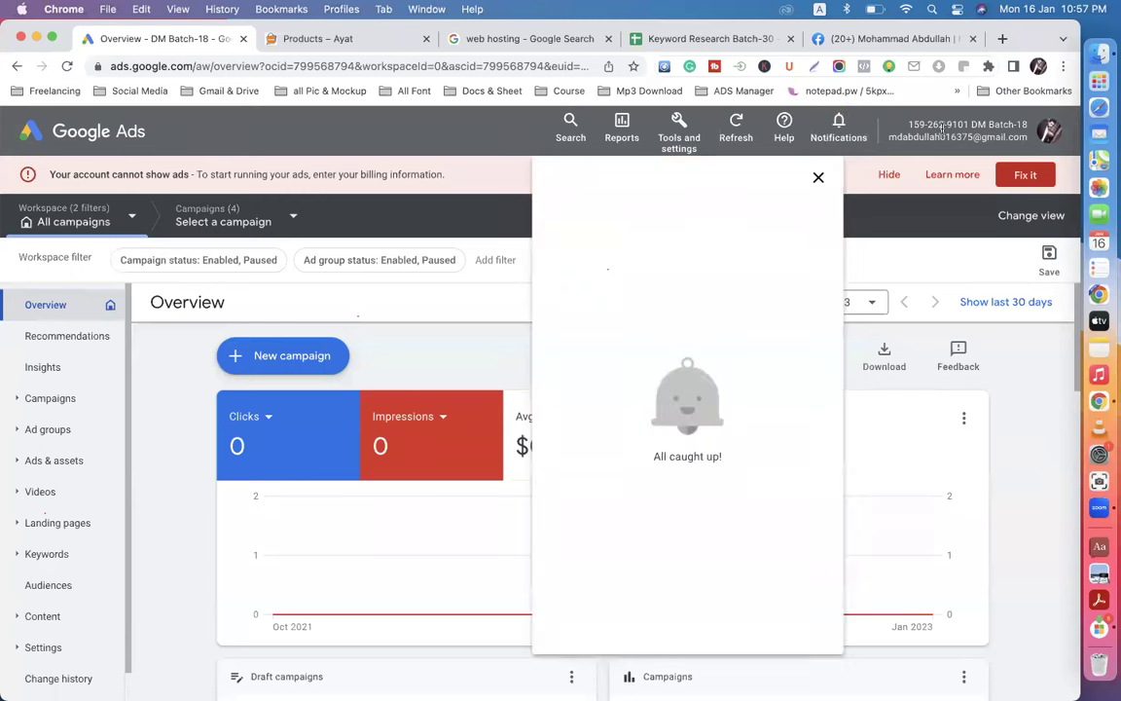
pyautogui.click(818, 183)
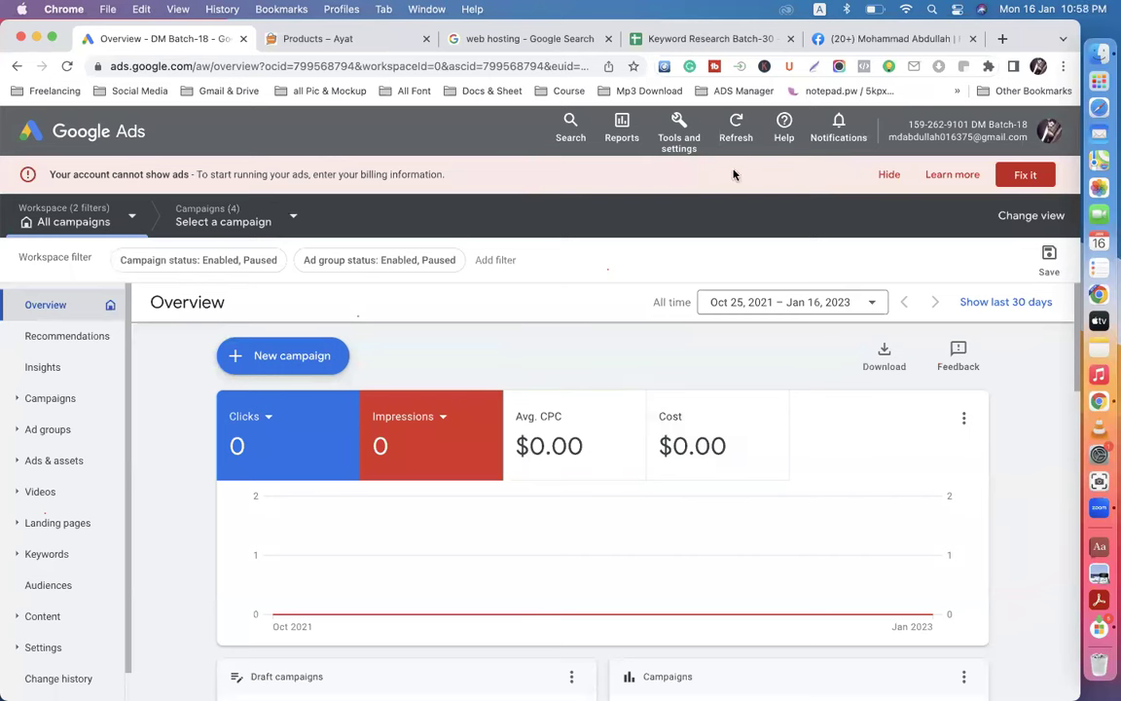
# Step: Look at the Ayat shop's products page once more and return to the Google Ads account overview
pyautogui.click(319, 39)
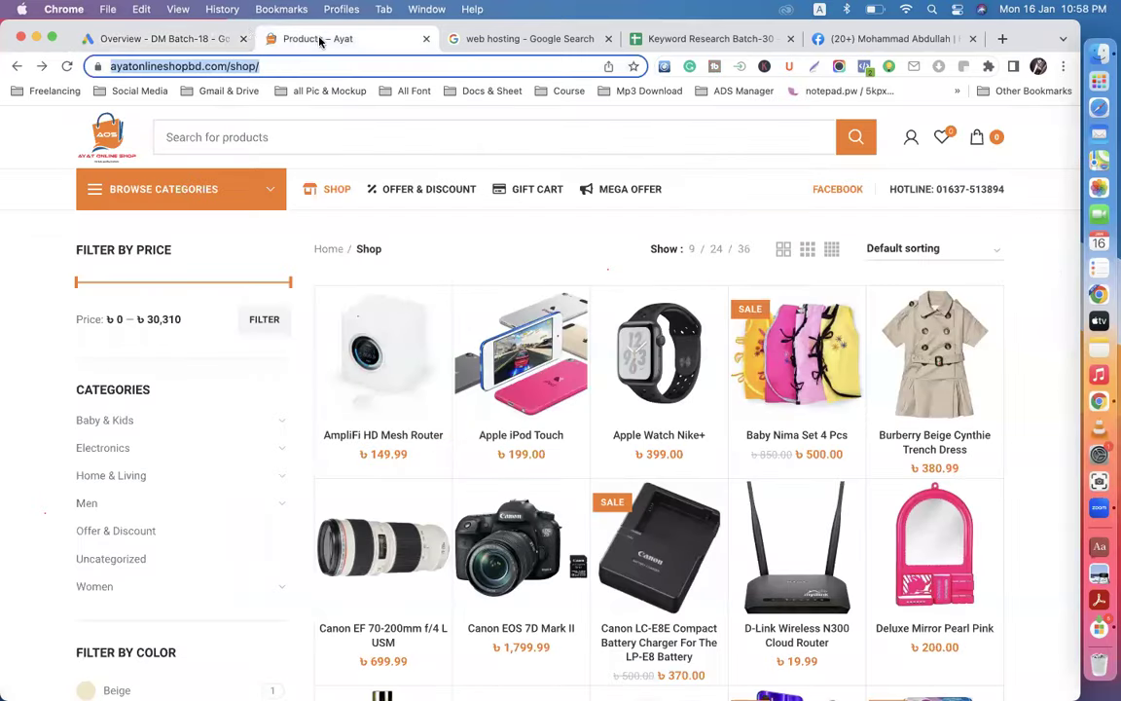
pyautogui.click(164, 39)
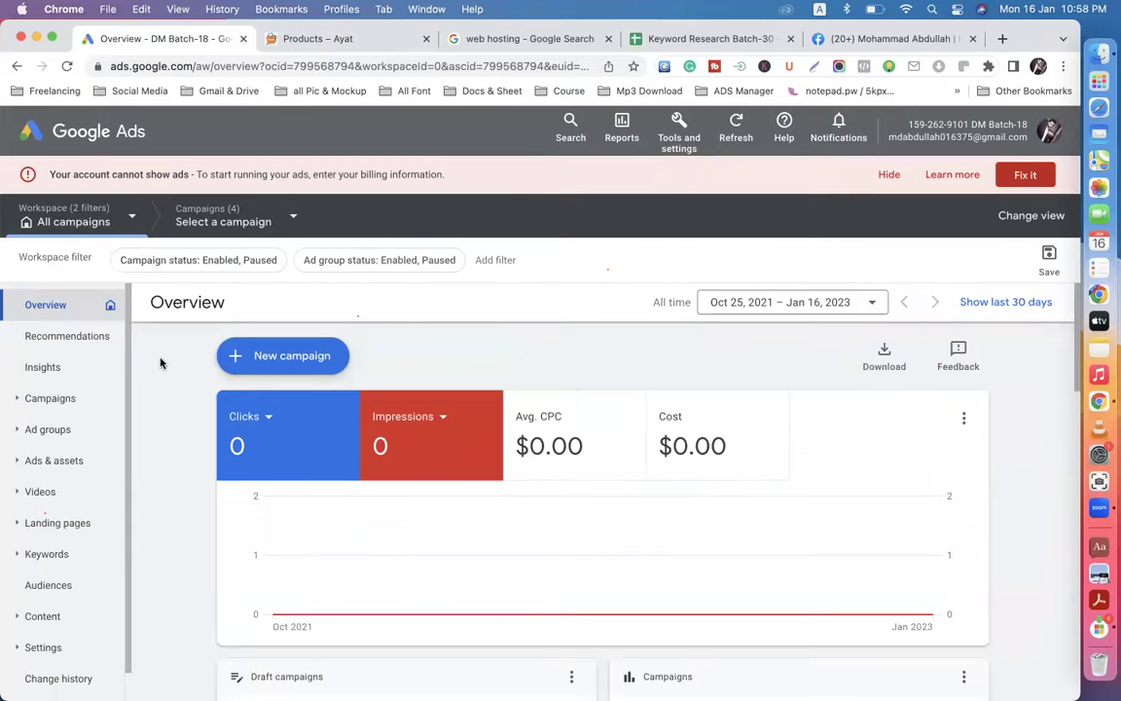
# Step: Look over the account's ad groups and search keywords lists, and return to the overview
pyautogui.scroll(-1, 132, 375)
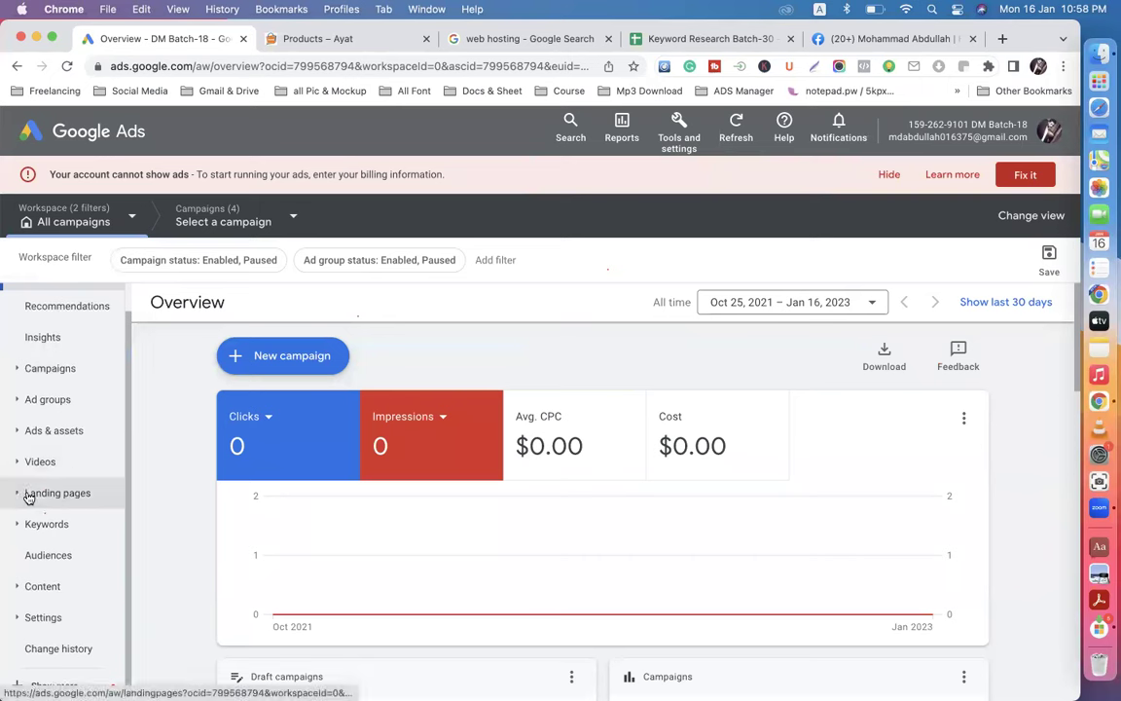
pyautogui.click(45, 407)
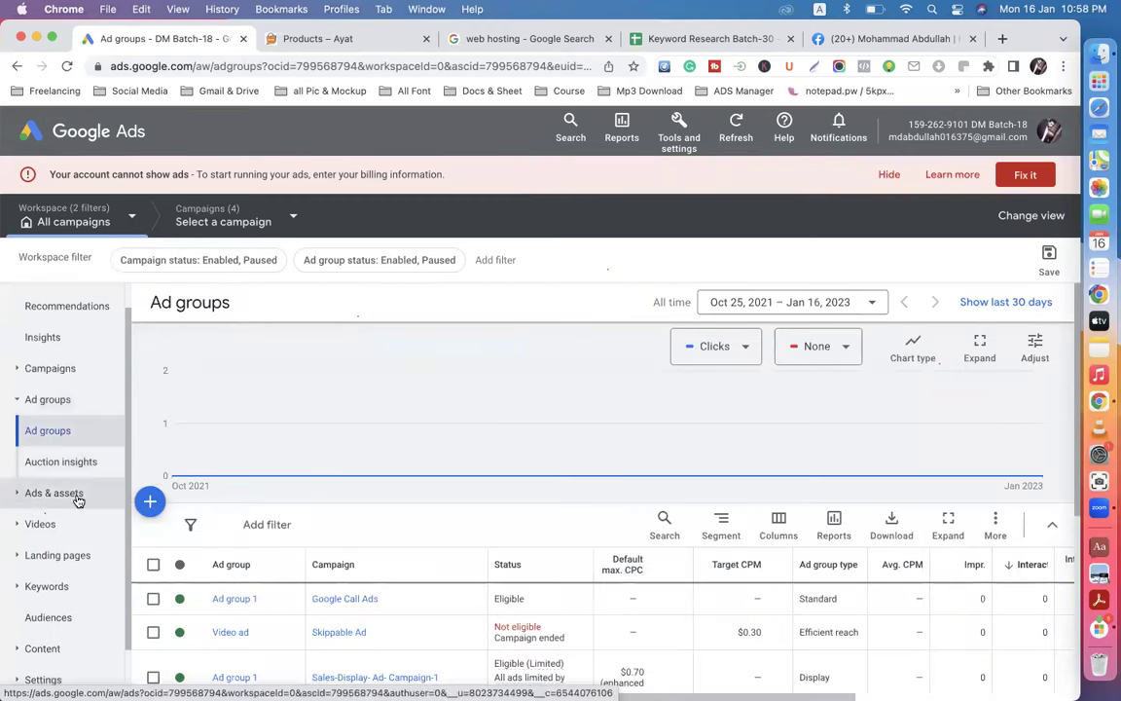
pyautogui.scroll(-2, 122, 399)
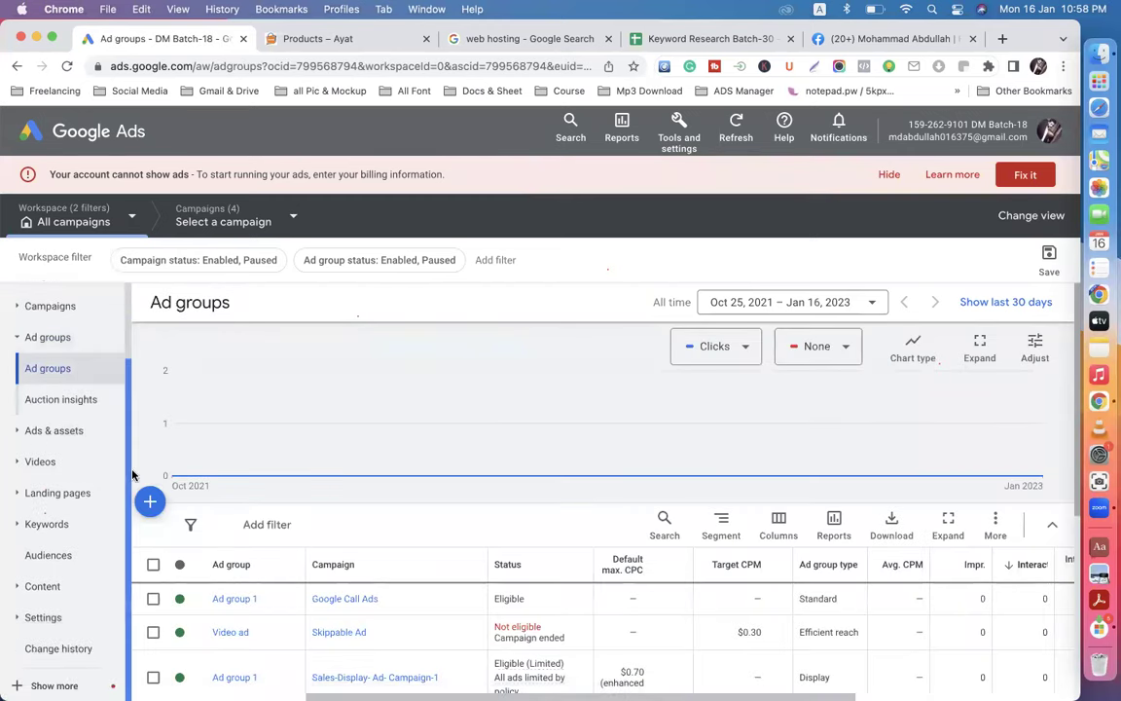
pyautogui.click(67, 524)
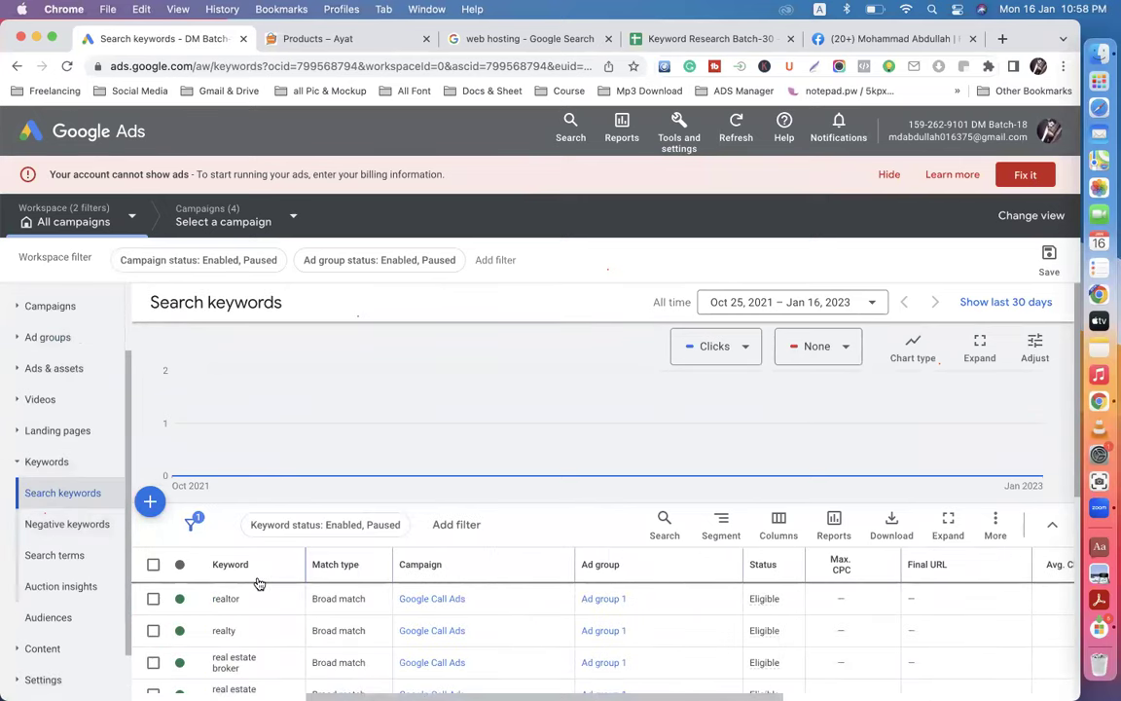
pyautogui.scroll(-3, 255, 578)
pyautogui.scroll(3, 261, 565)
pyautogui.click(115, 140)
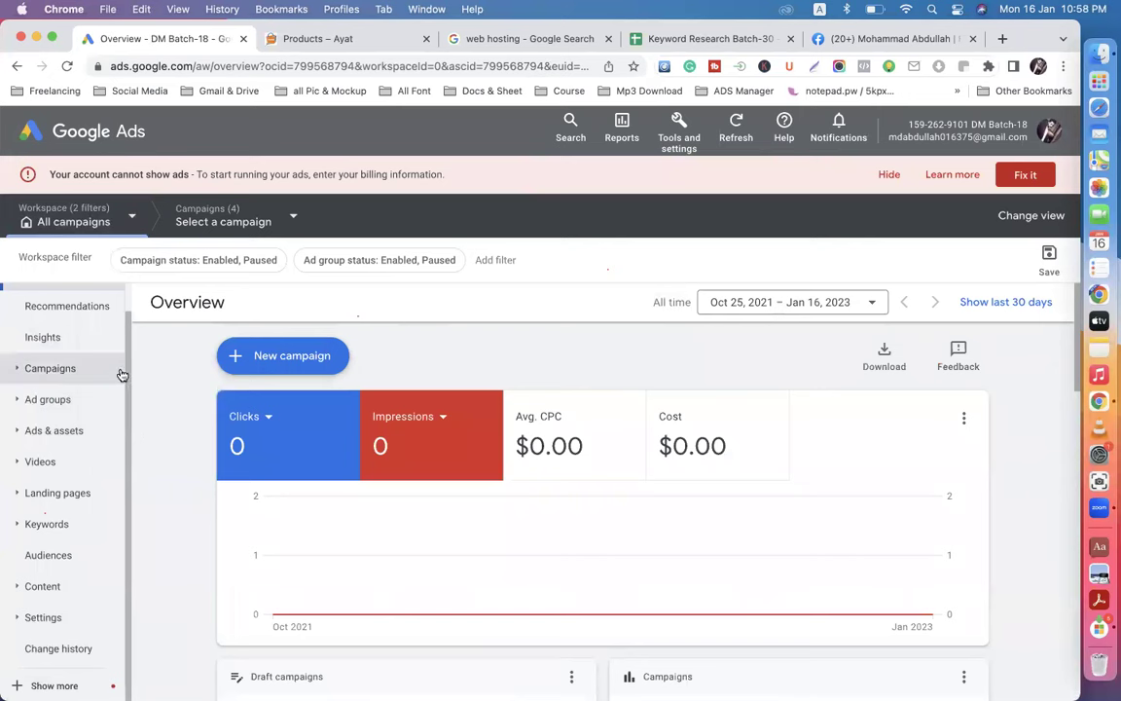
pyautogui.scroll(1, 124, 336)
pyautogui.scroll(-1, 125, 351)
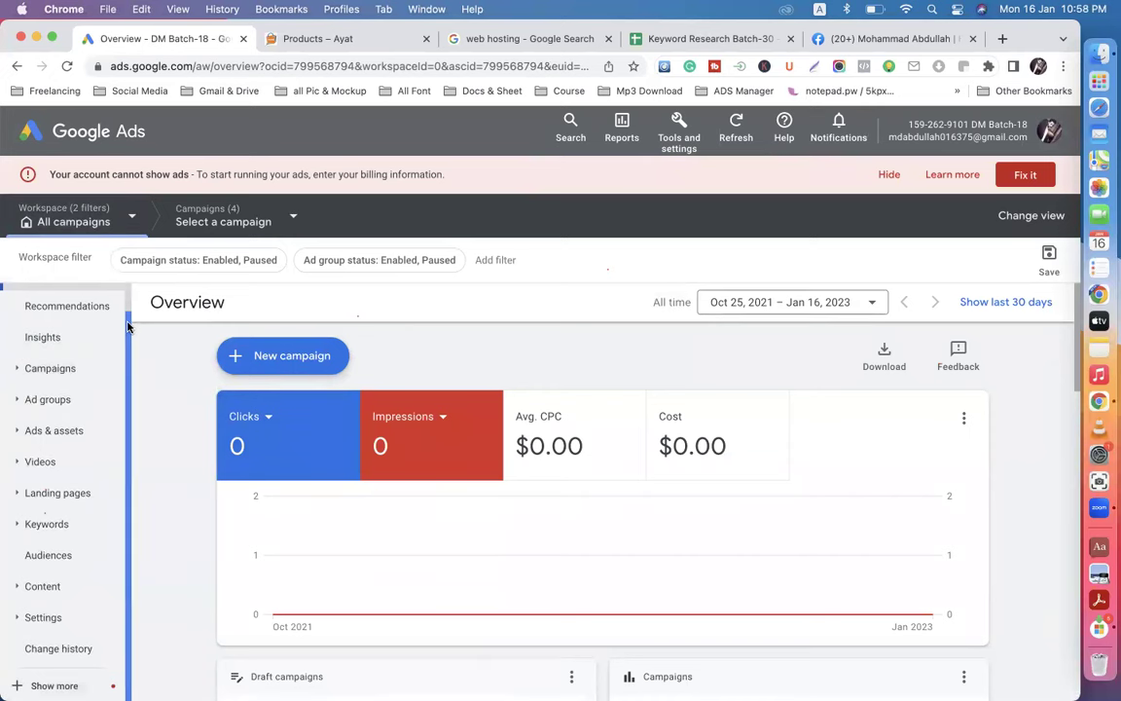
pyautogui.scroll(1, 140, 365)
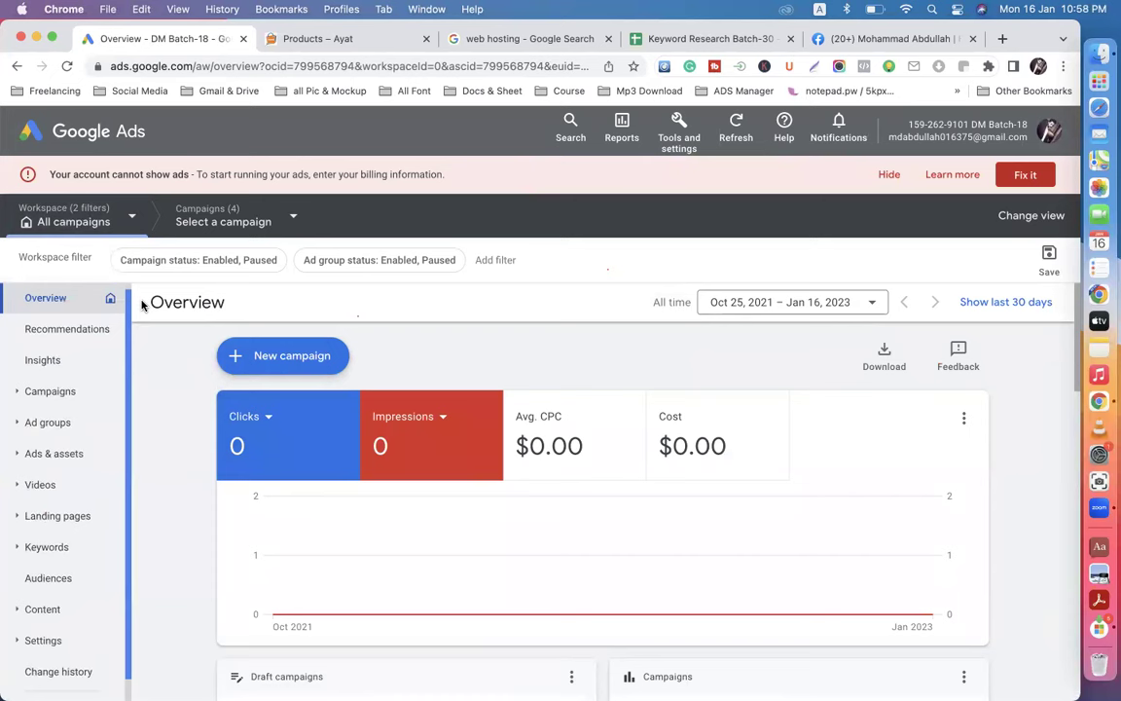
pyautogui.scroll(-1, 139, 322)
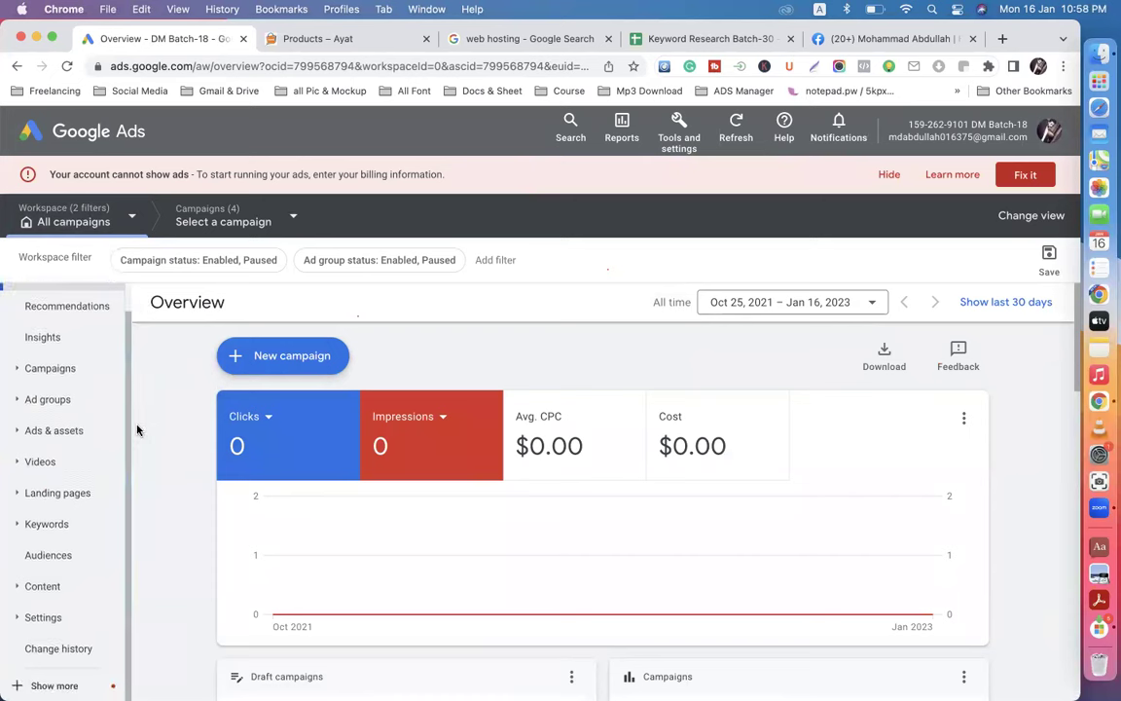